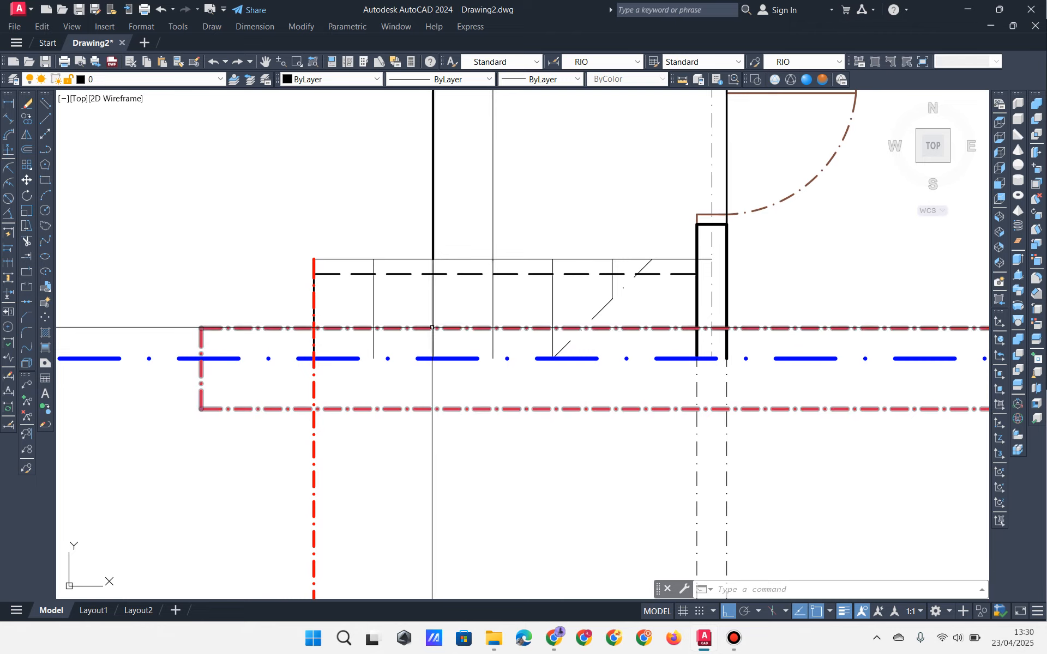
Step: Zoom and pan over the stair flight, BORDES landing and toilet section to compare them with the plan
scroll(430, 321, down, 6)
middle_drag(445, 481, 447, 290)
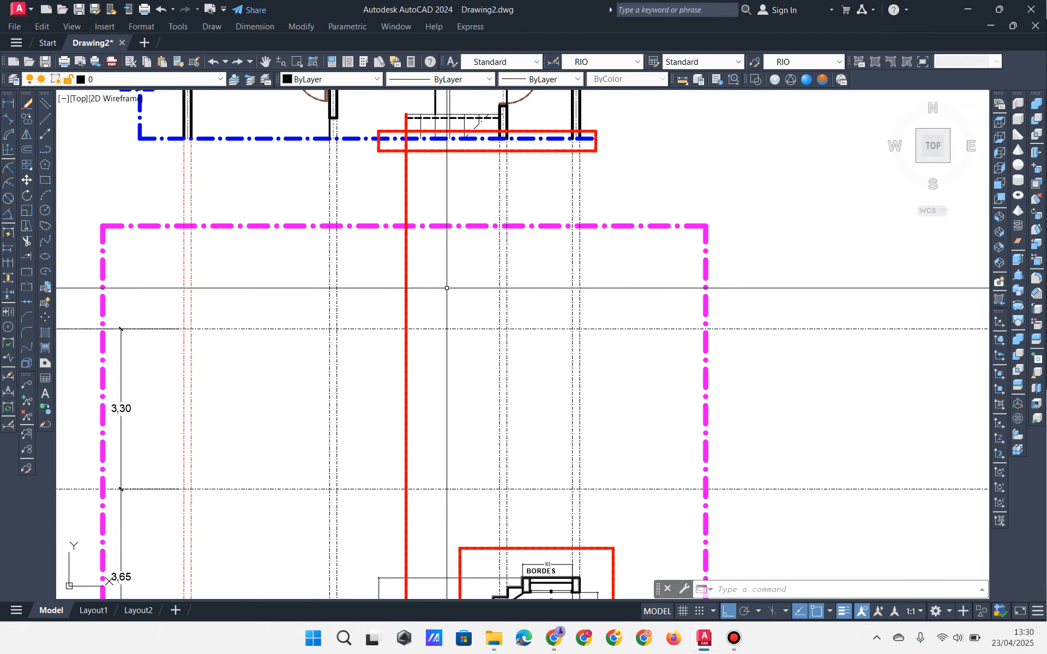
mouse_move(444, 403)
middle_down()
mouse_move(406, 258)
mouse_move(399, 454)
mouse_move(380, 276)
mouse_move(393, 303)
middle_up()
scroll(414, 424, down, 2)
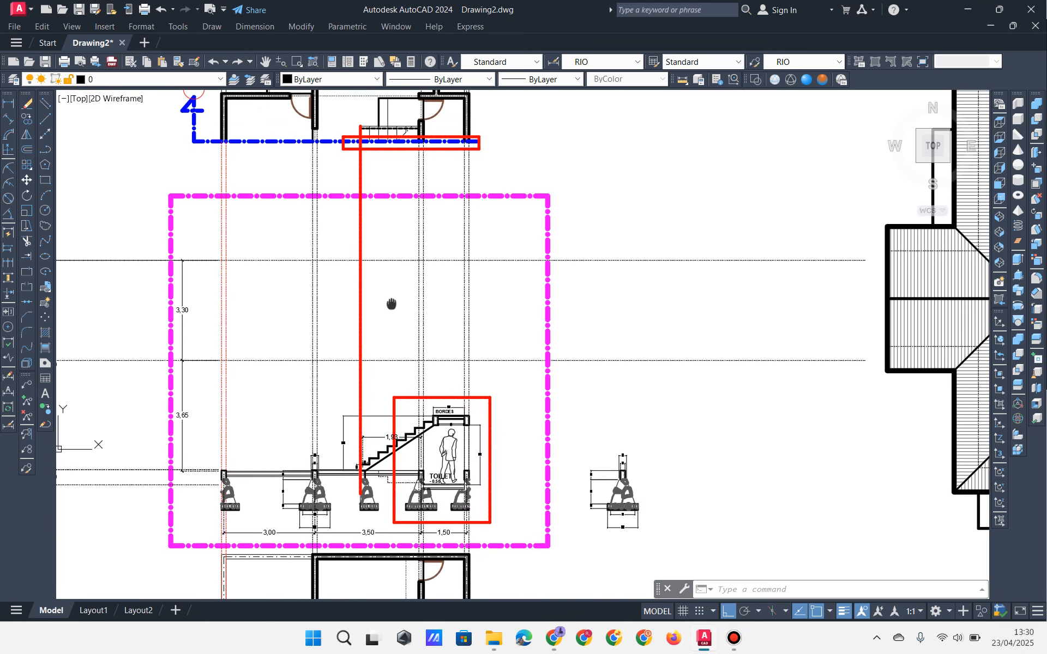
scroll(365, 429, up, 2)
mouse_move(401, 473)
middle_down()
mouse_move(361, 328)
mouse_move(424, 444)
middle_up()
scroll(365, 336, up, 2)
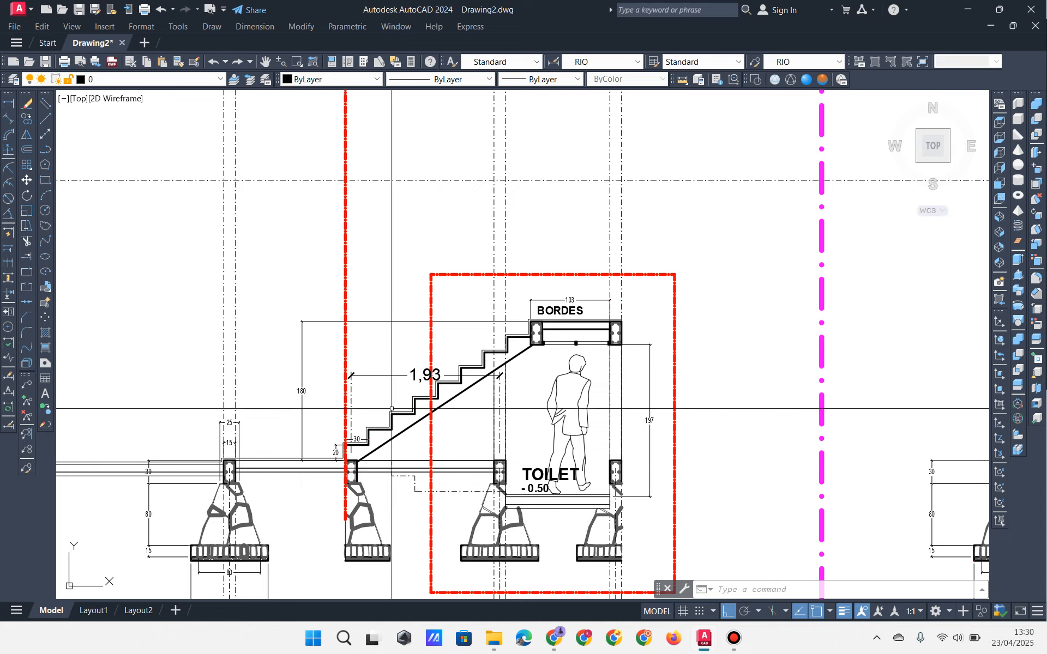
scroll(338, 480, up, 2)
middle_drag(403, 348, 404, 475)
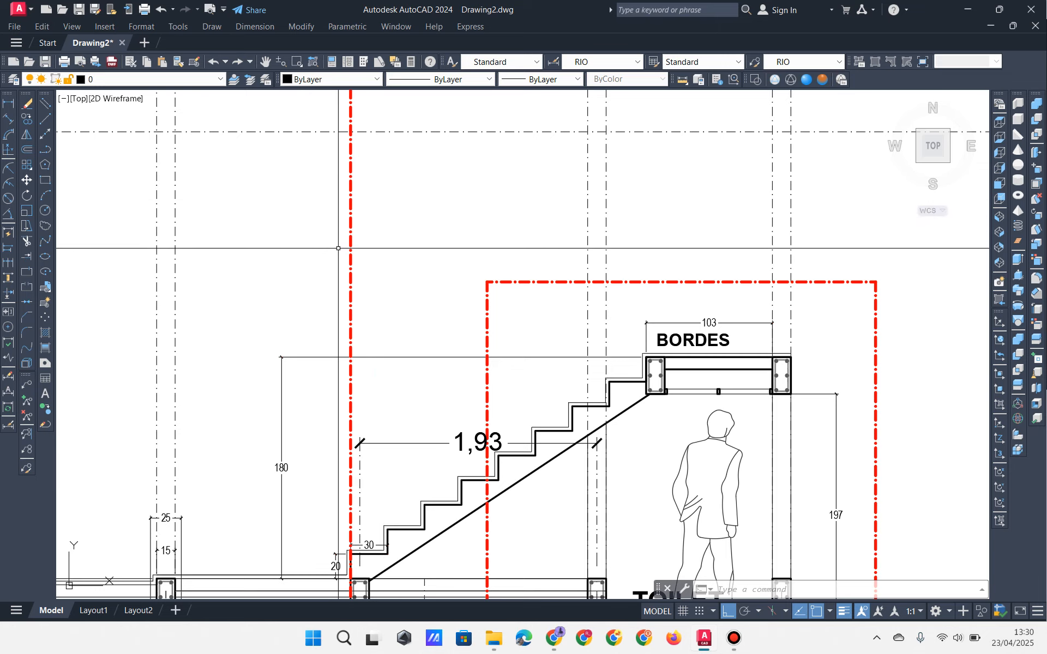
scroll(347, 234, down, 4)
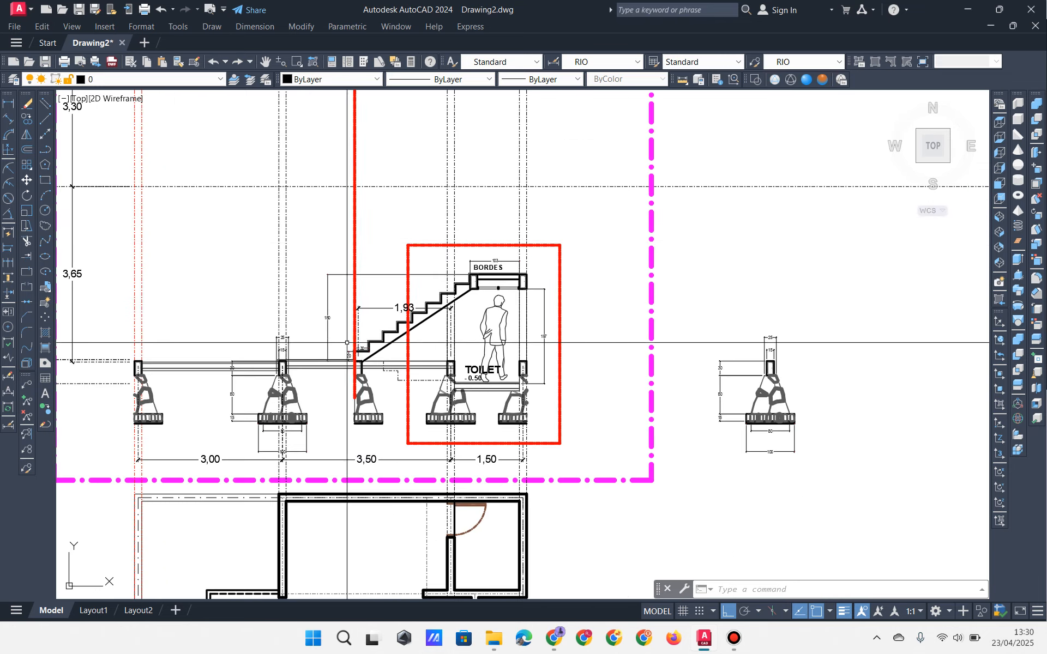
click(42, 155)
scroll(241, 211, down, 4)
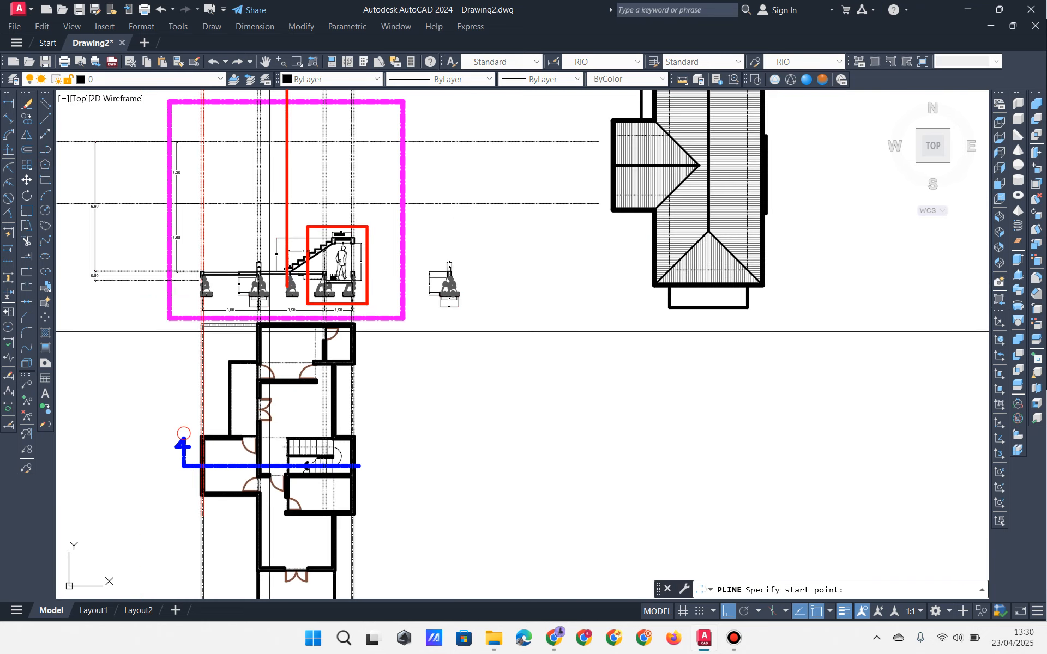
middle_drag(318, 388, 351, 229)
scroll(330, 306, up, 6)
scroll(235, 403, up, 4)
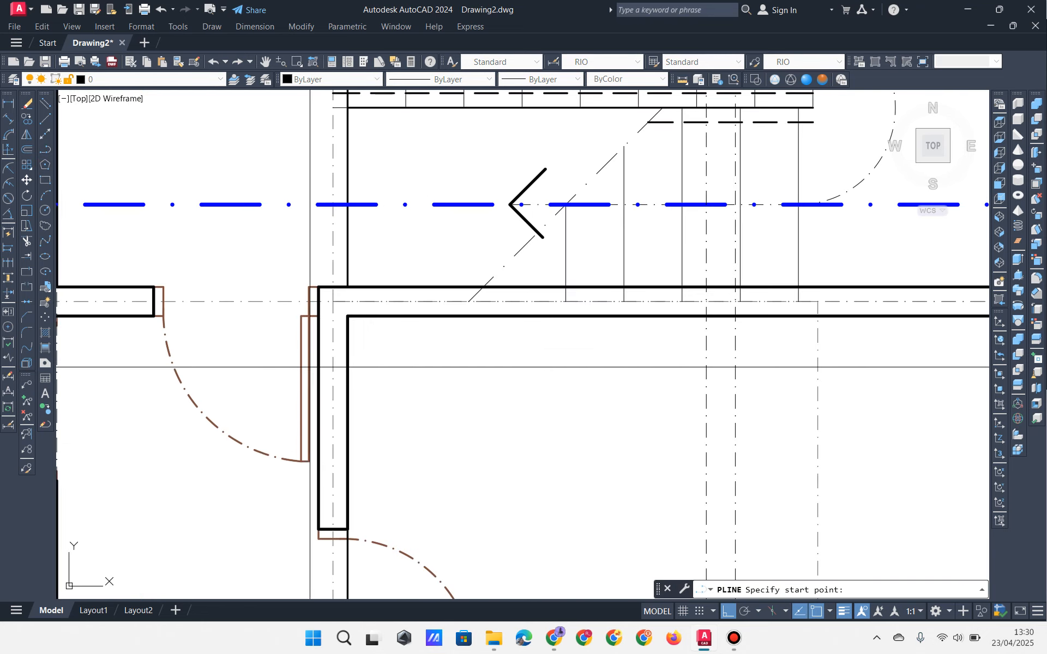
scroll(315, 295, up, 2)
click(316, 283)
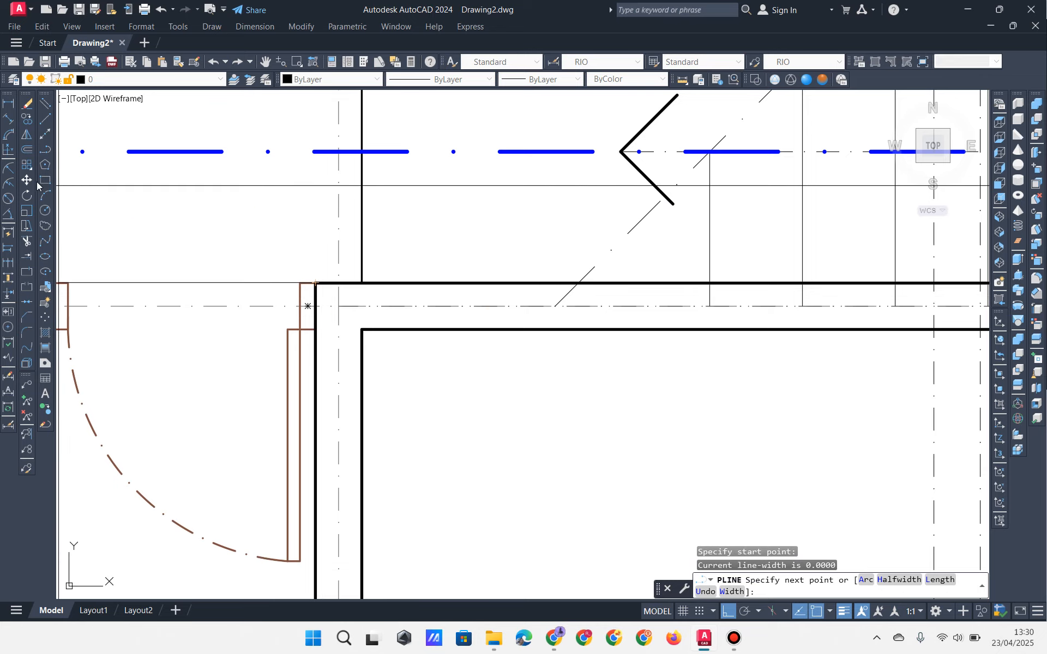
click(316, 283)
click(362, 283)
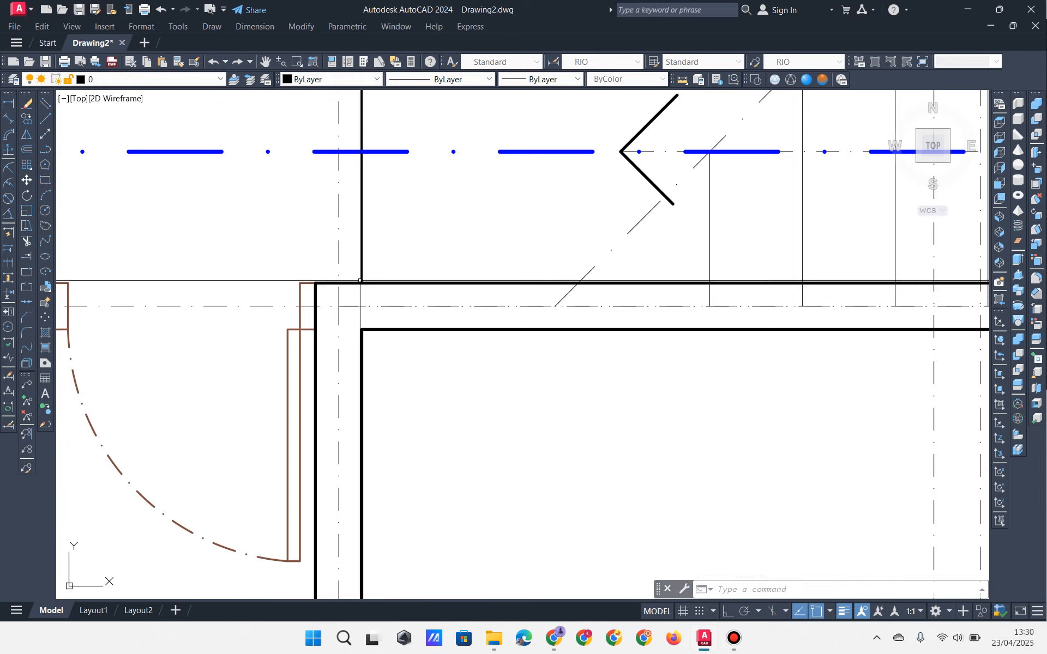
click(360, 282)
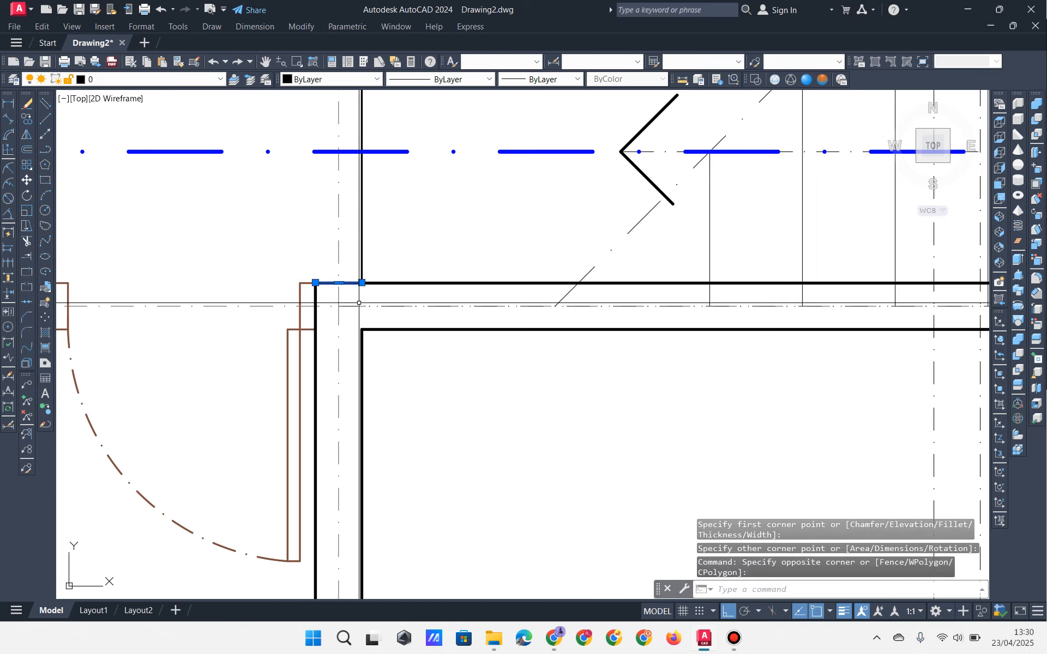
key(Delete)
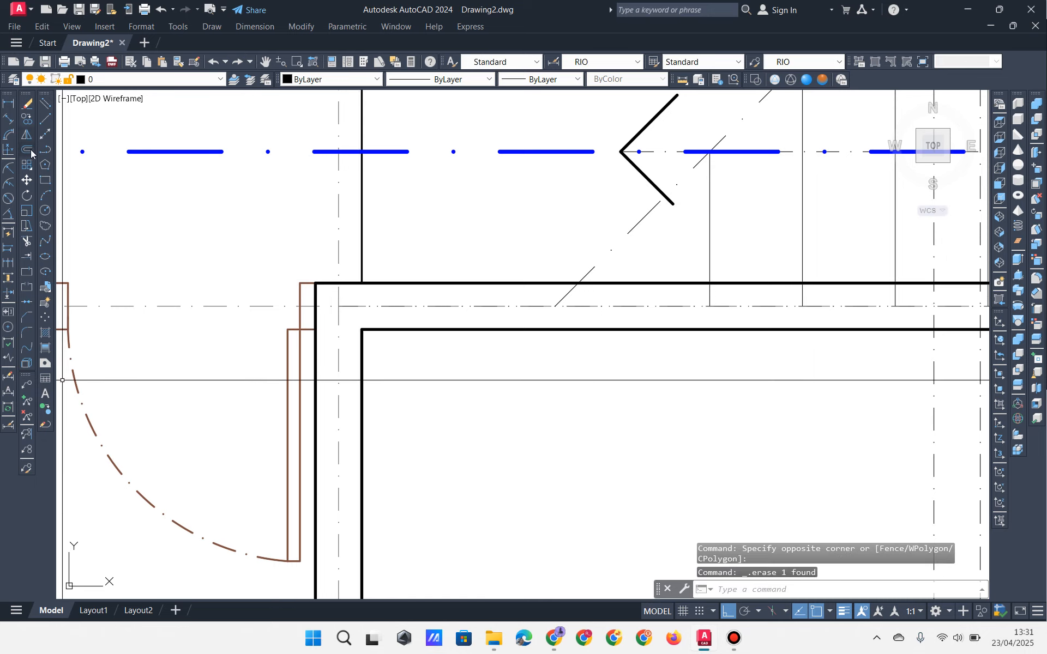
click(45, 180)
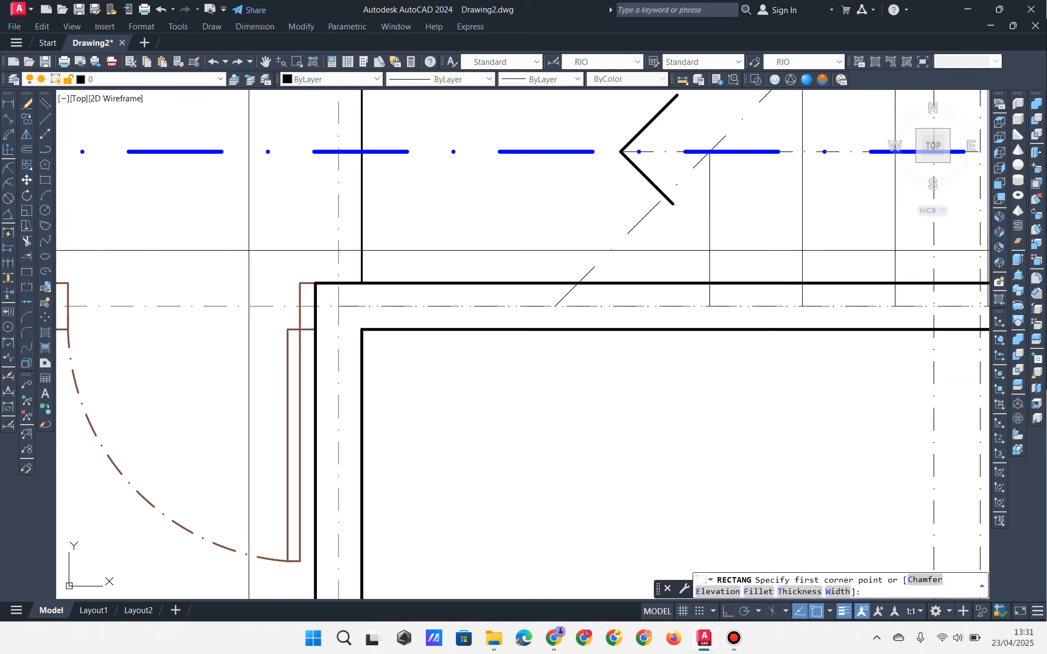
click(307, 306)
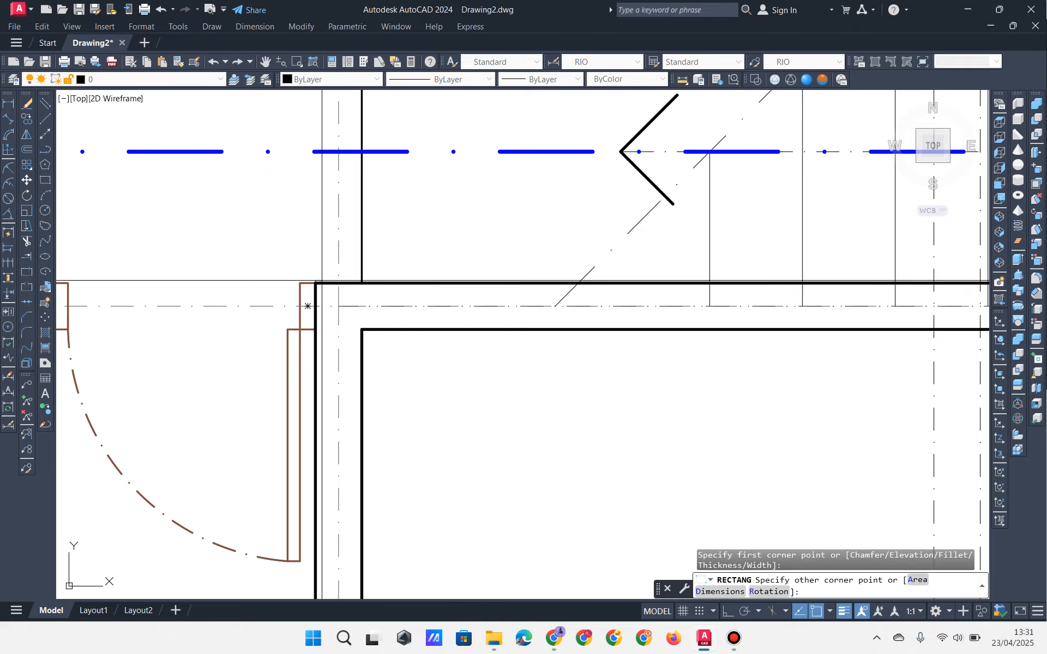
scroll(366, 289, down, 12)
scroll(383, 203, up, 7)
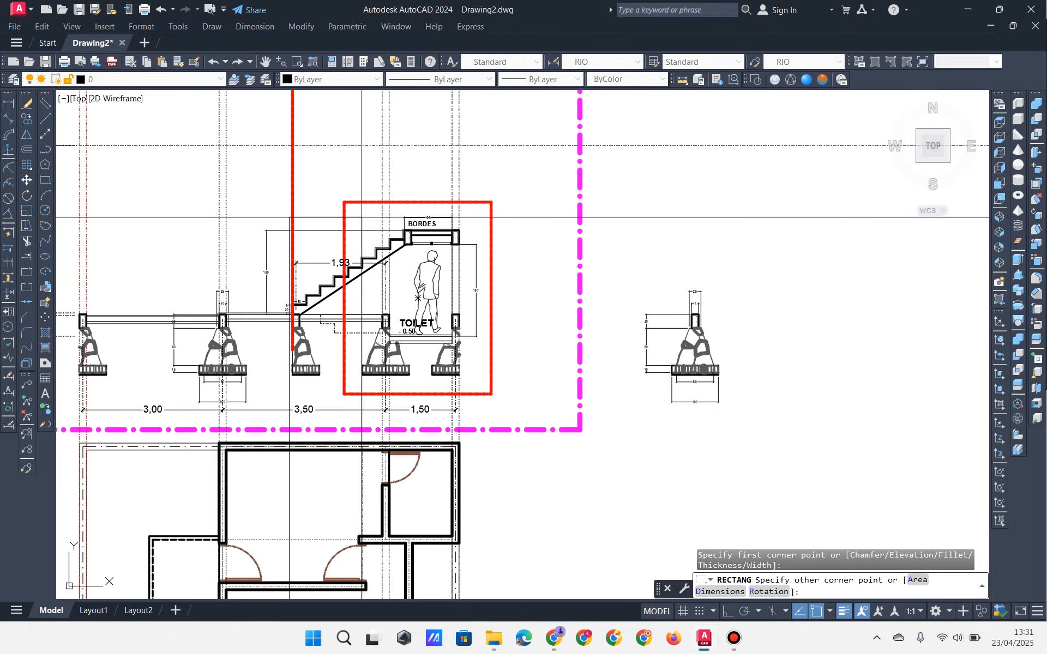
mouse_move(297, 174)
middle_down()
mouse_move(355, 316)
mouse_move(355, 488)
middle_up()
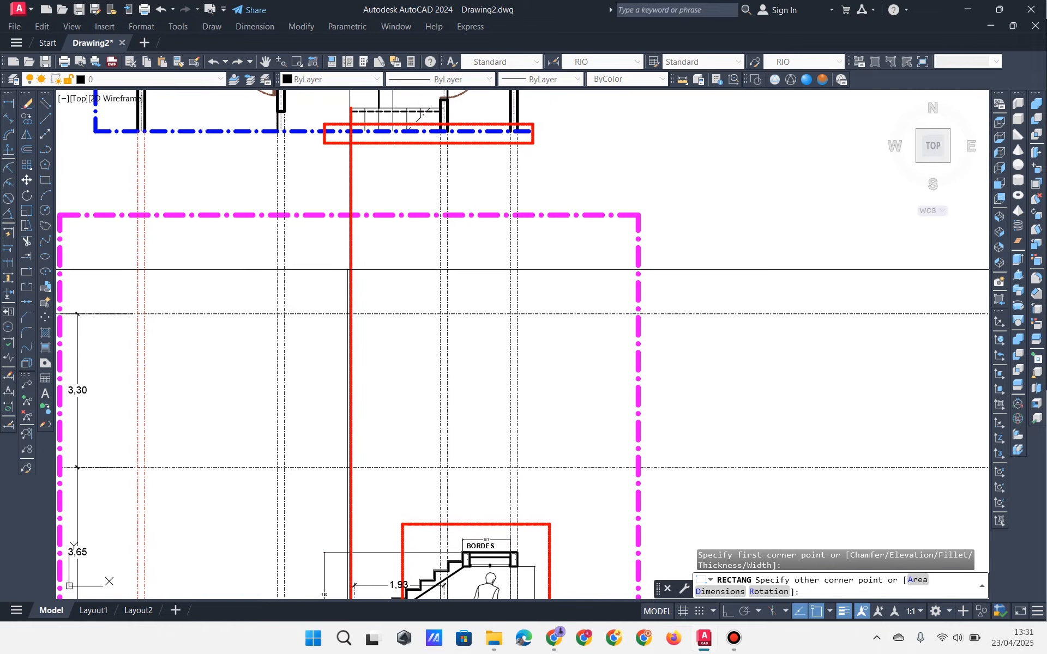
middle_drag(349, 171, 361, 285)
scroll(392, 235, up, 5)
scroll(362, 312, down, 5)
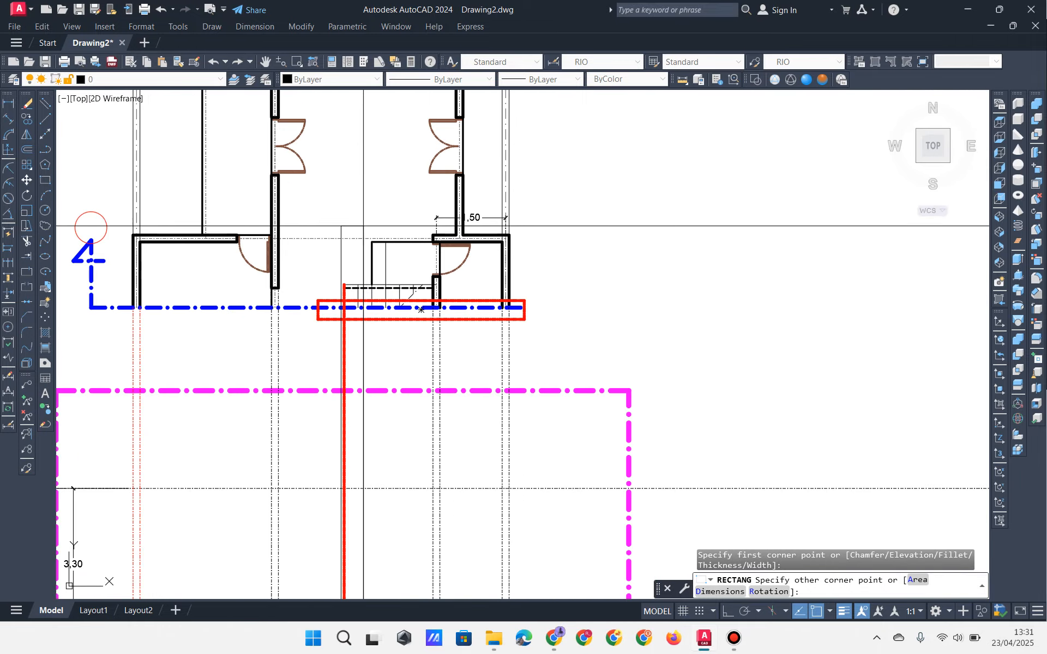
middle_drag(371, 241, 377, 164)
middle_drag(376, 464, 388, 297)
scroll(393, 308, up, 6)
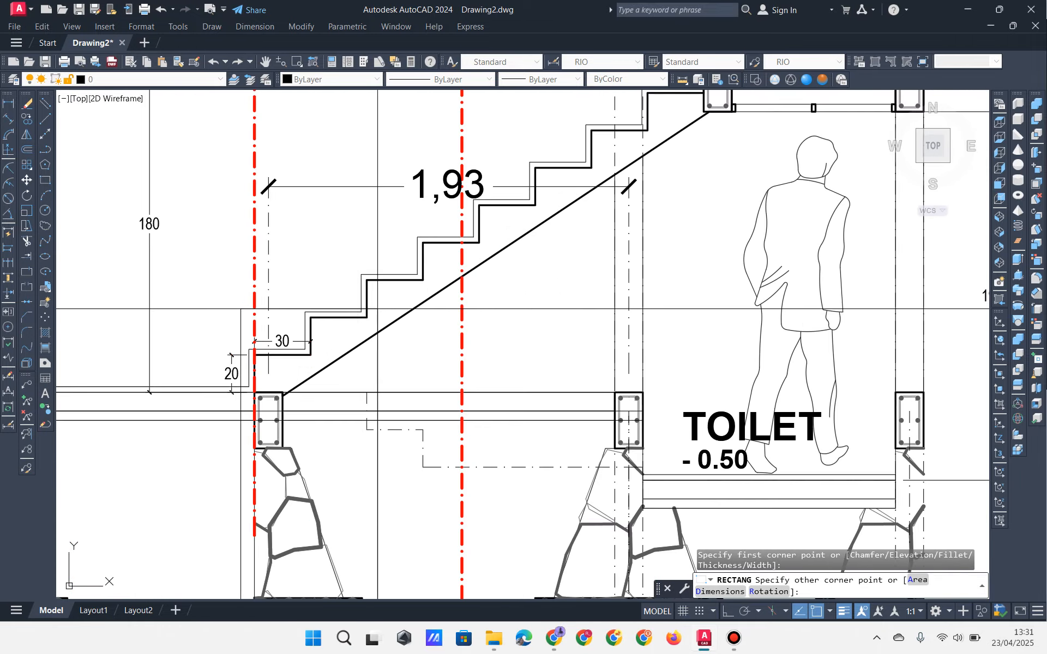
middle_drag(295, 350, 343, 401)
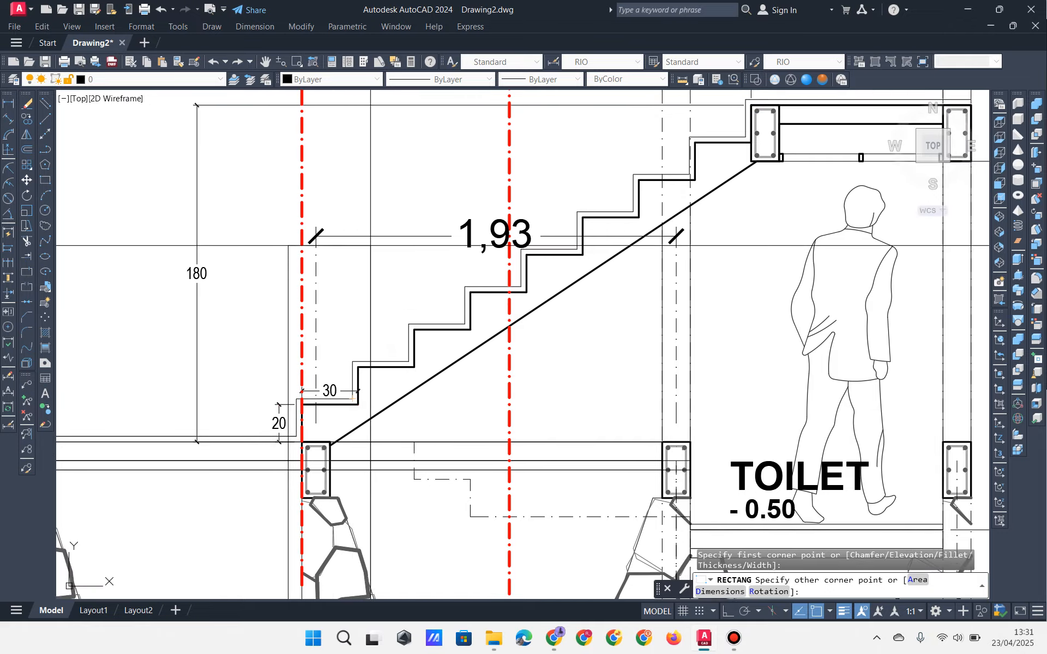
scroll(315, 162, down, 6)
middle_drag(311, 343, 312, 291)
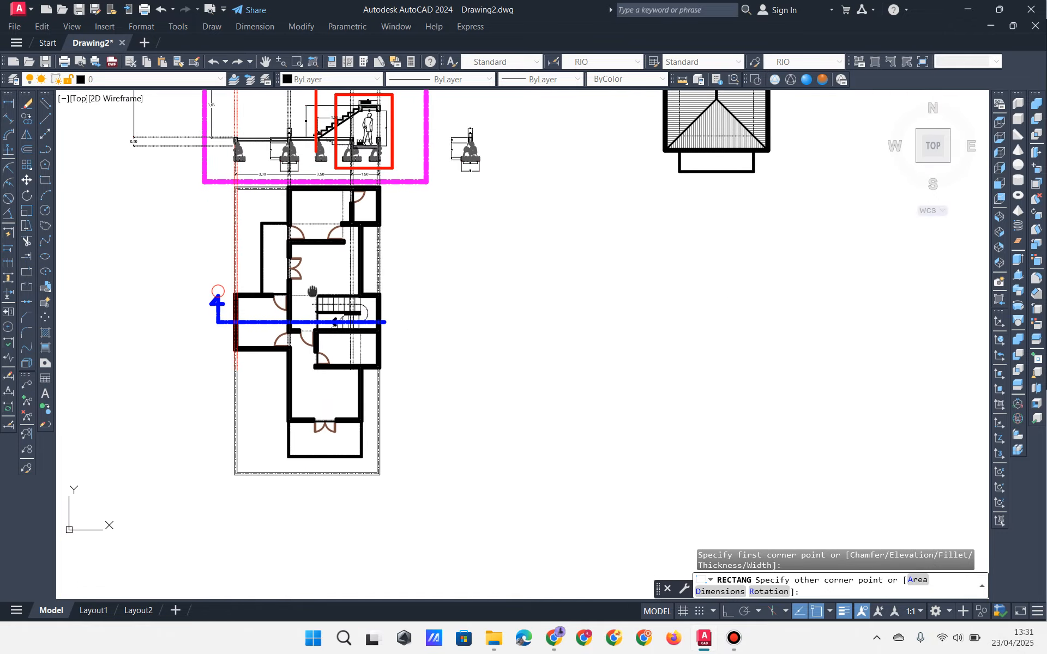
Step: Start a polyline at the wall corner, then cancel it unfinished
click(28, 103)
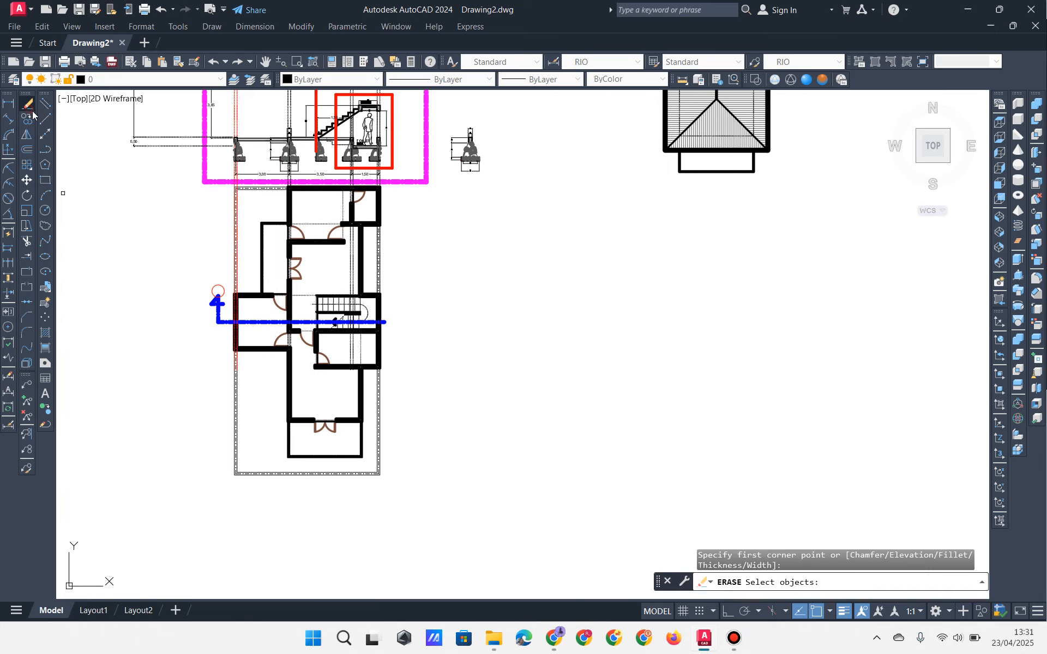
click(46, 150)
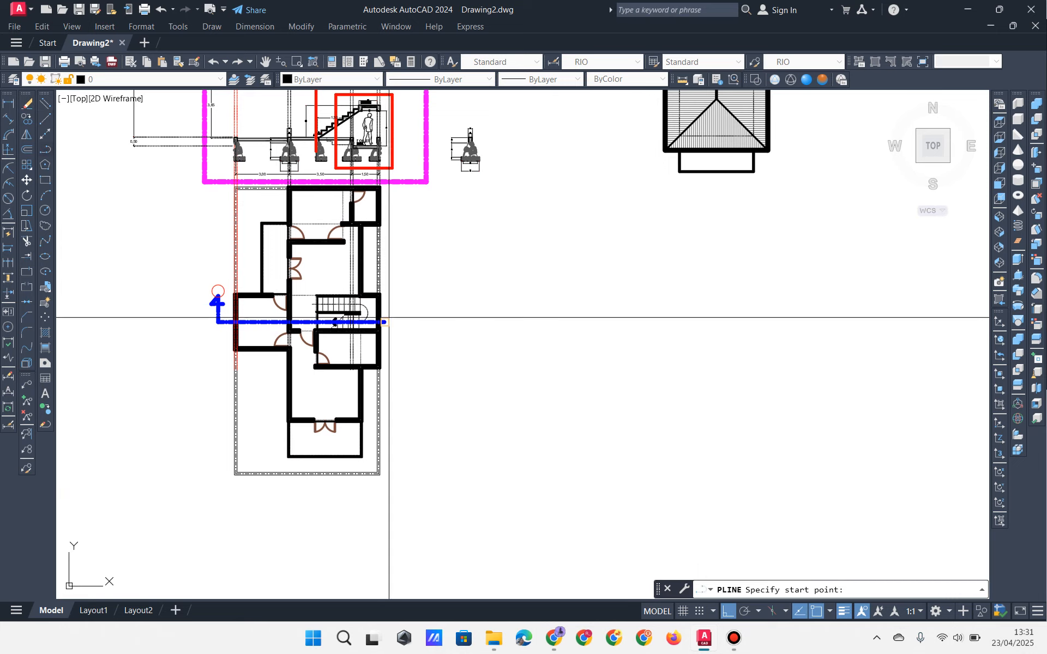
scroll(302, 342, up, 5)
click(187, 299)
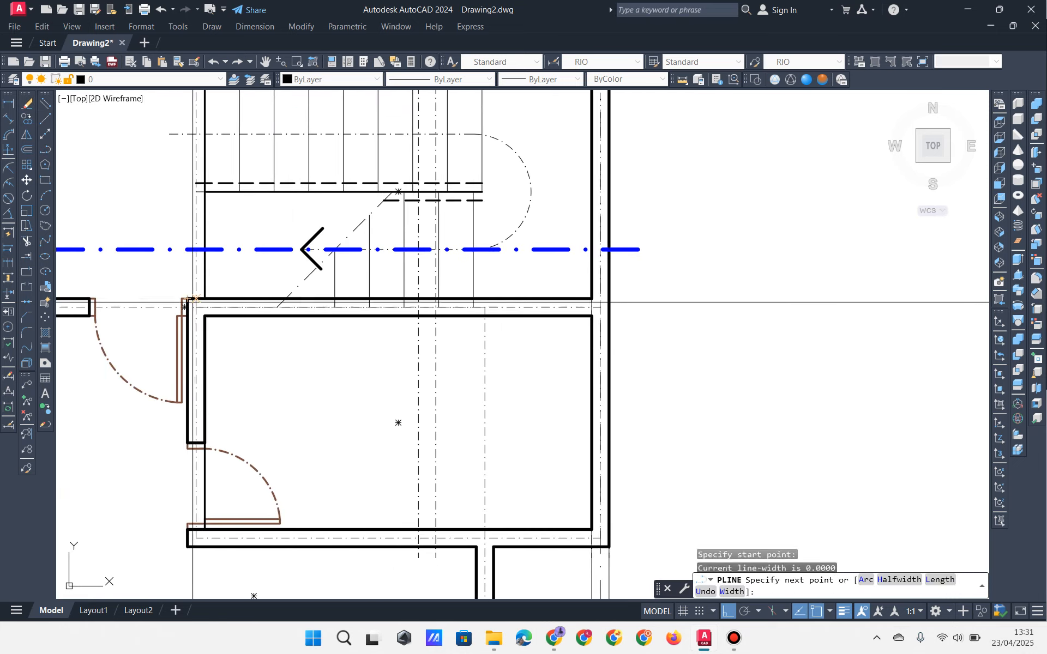
scroll(293, 163, down, 5)
key(Escape)
Step: Copy the long vertical projection line over to the wall's inner corner
click(290, 173)
click(174, 140)
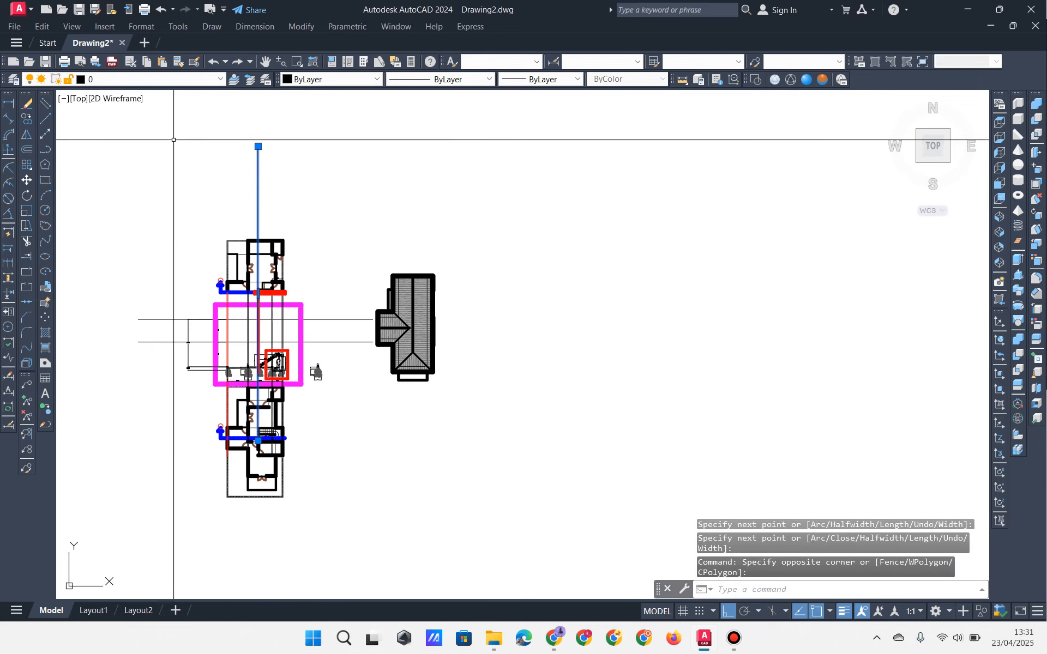
click(26, 126)
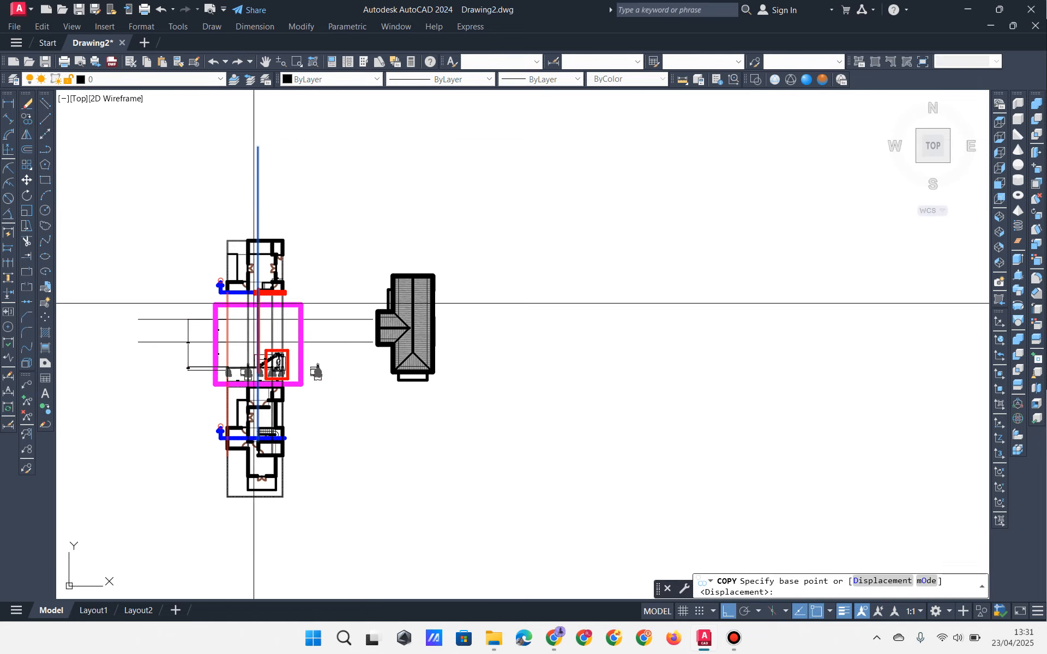
scroll(243, 379, up, 10)
scroll(243, 379, down, 2)
middle_drag(240, 352, 280, 456)
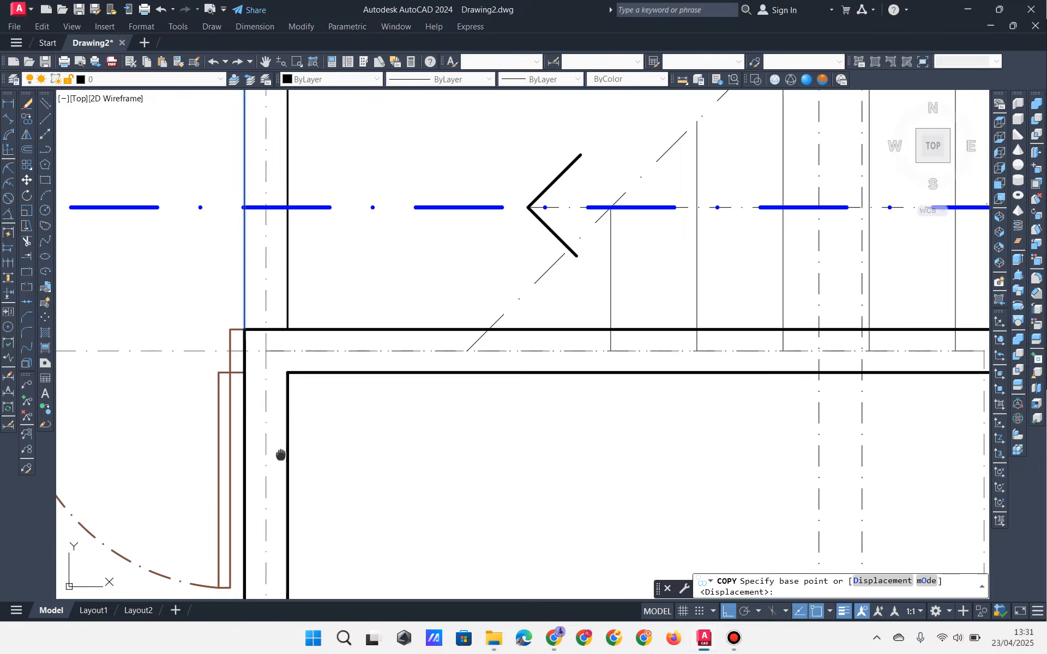
scroll(257, 333, up, 4)
click(224, 323)
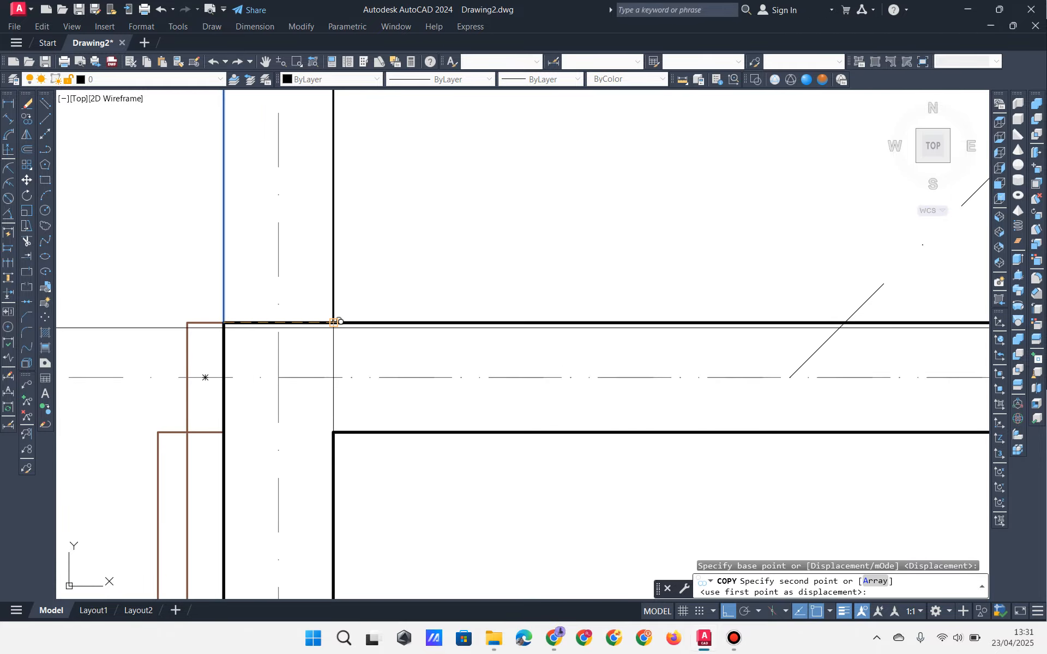
click(333, 326)
key(Return)
Step: Window-select both vertical projection lines rising into the stair section
scroll(344, 351, down, 15)
scroll(331, 245, up, 4)
middle_drag(327, 237, 351, 301)
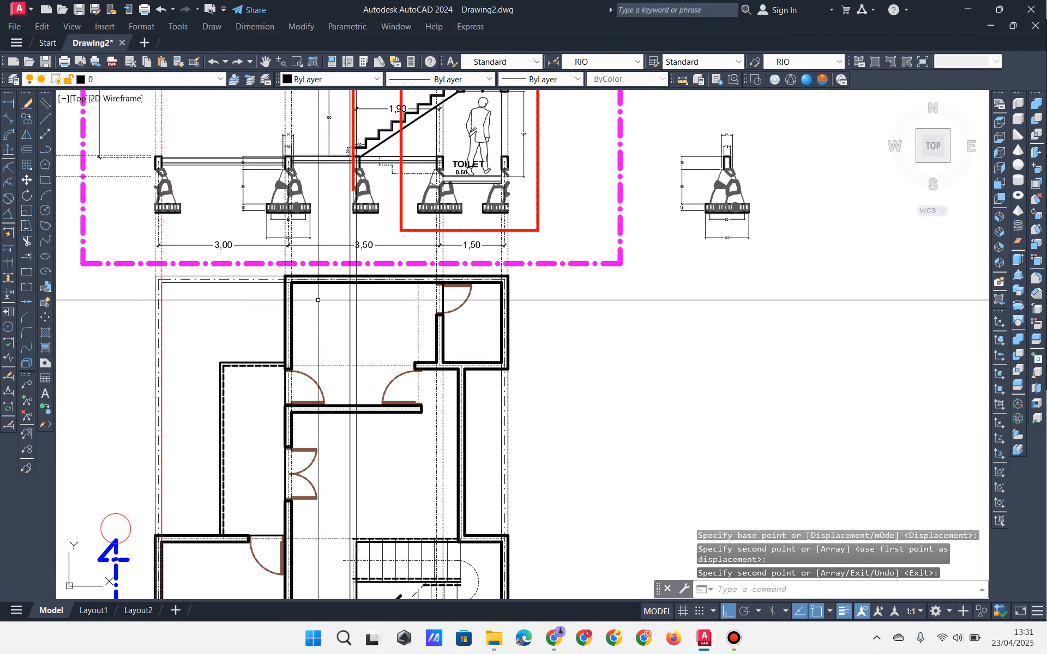
scroll(351, 303, up, 4)
scroll(371, 280, down, 2)
mouse_move(435, 172)
middle_down()
mouse_move(408, 330)
mouse_move(420, 432)
mouse_move(441, 344)
middle_up()
click(396, 482)
click(350, 470)
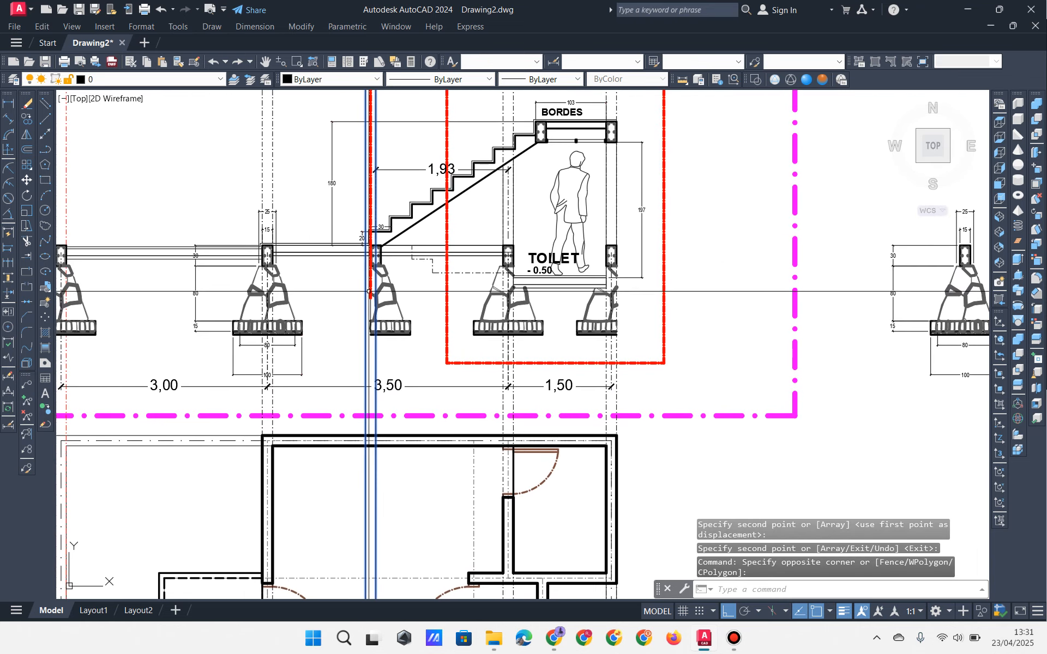
middle_drag(356, 221, 355, 270)
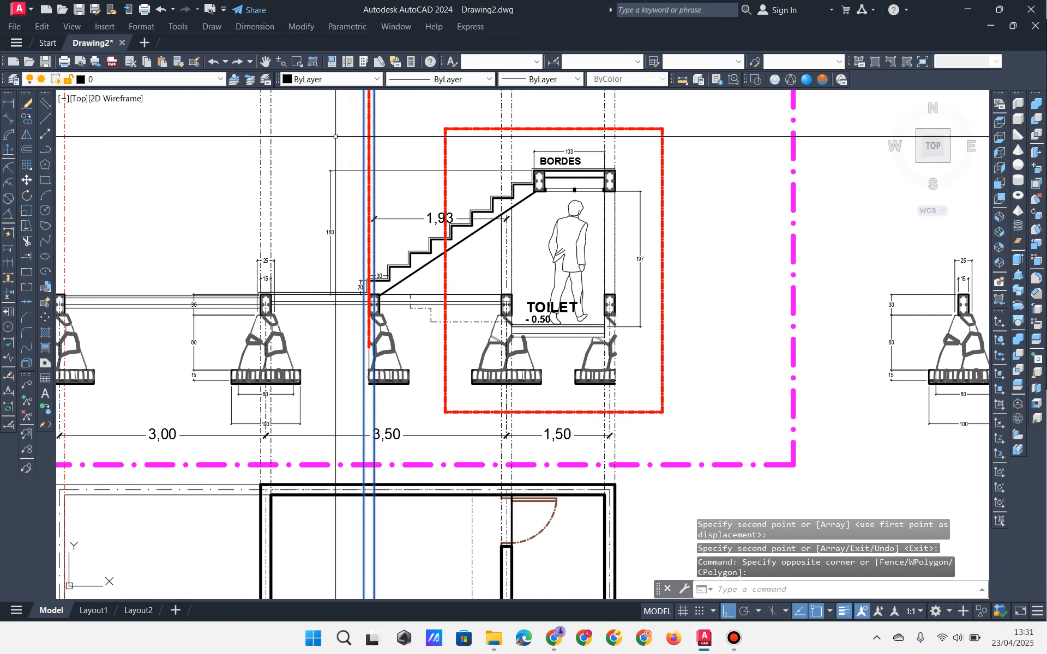
click(330, 80)
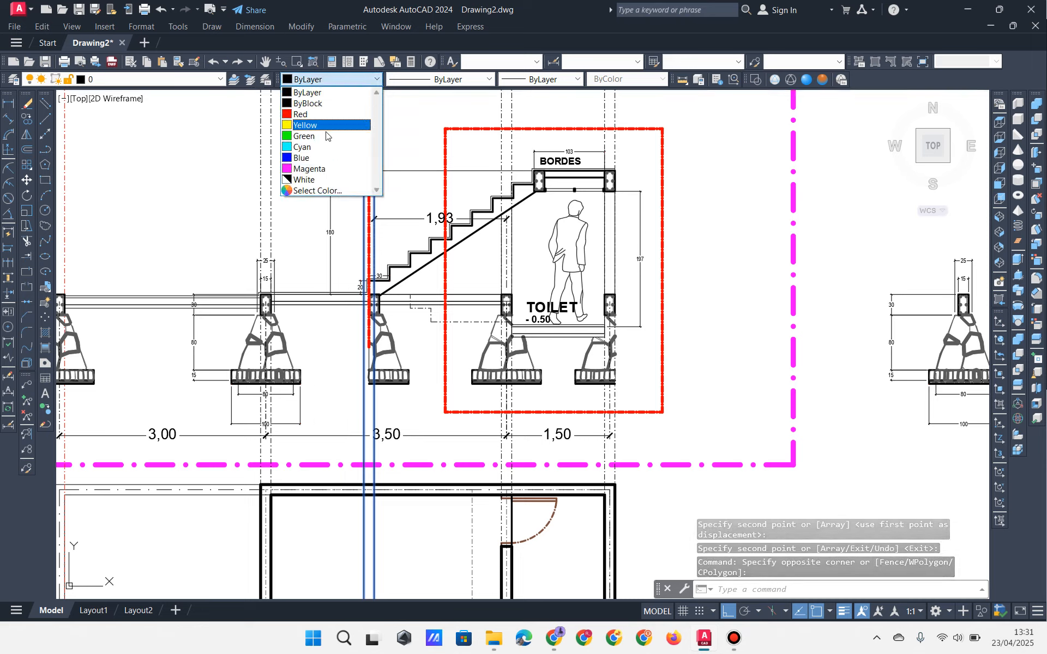
Step: Give the selected projection lines Magenta colour, DASHDOTX2 linetype and 0.50 mm lineweight
click(309, 169)
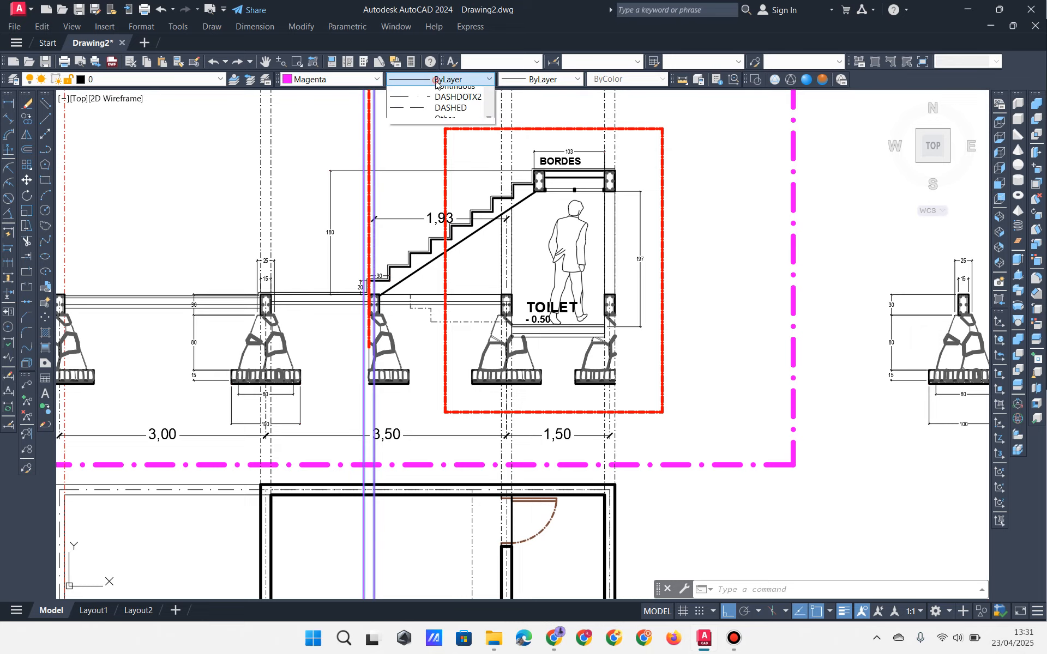
click(441, 91)
click(438, 80)
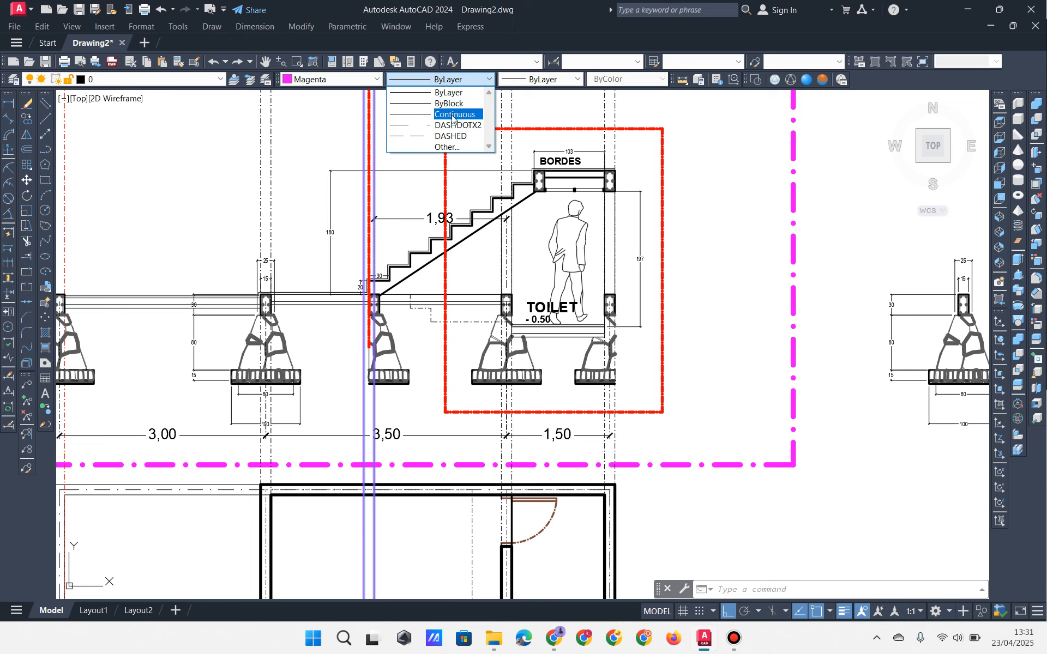
click(453, 126)
click(527, 81)
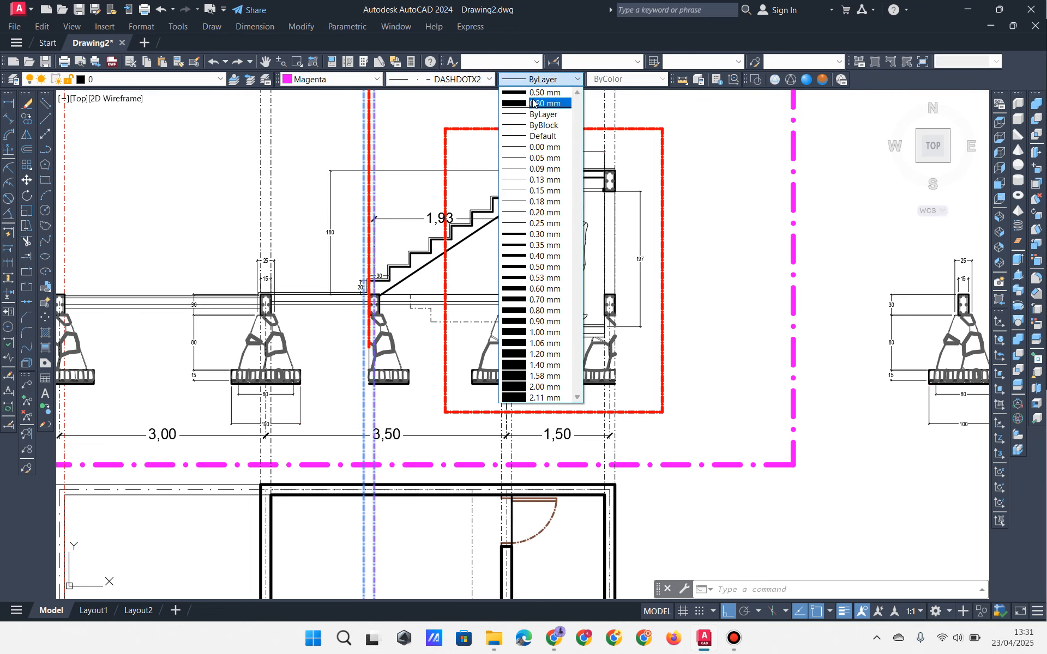
click(533, 103)
scroll(371, 313, up, 4)
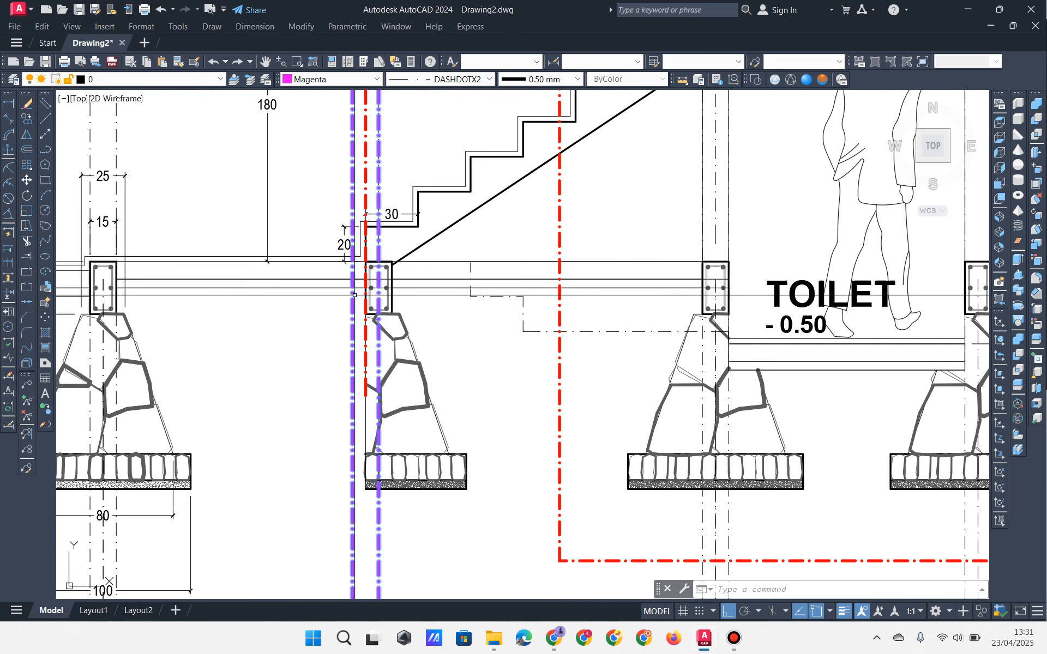
scroll(365, 267, up, 3)
scroll(366, 267, down, 5)
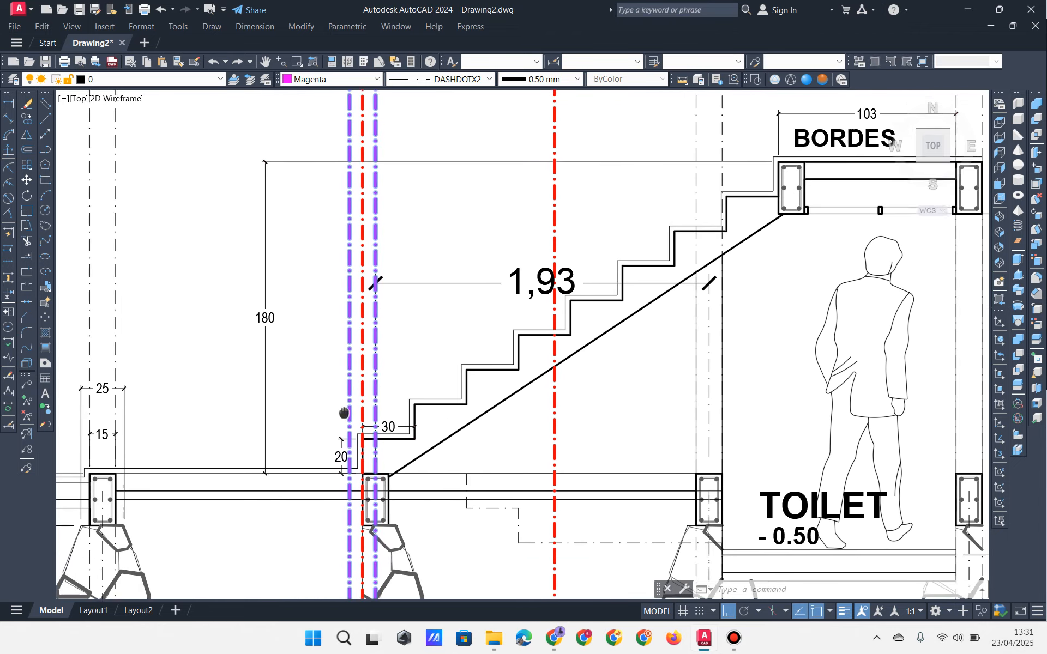
middle_drag(340, 185, 366, 334)
scroll(367, 334, down, 2)
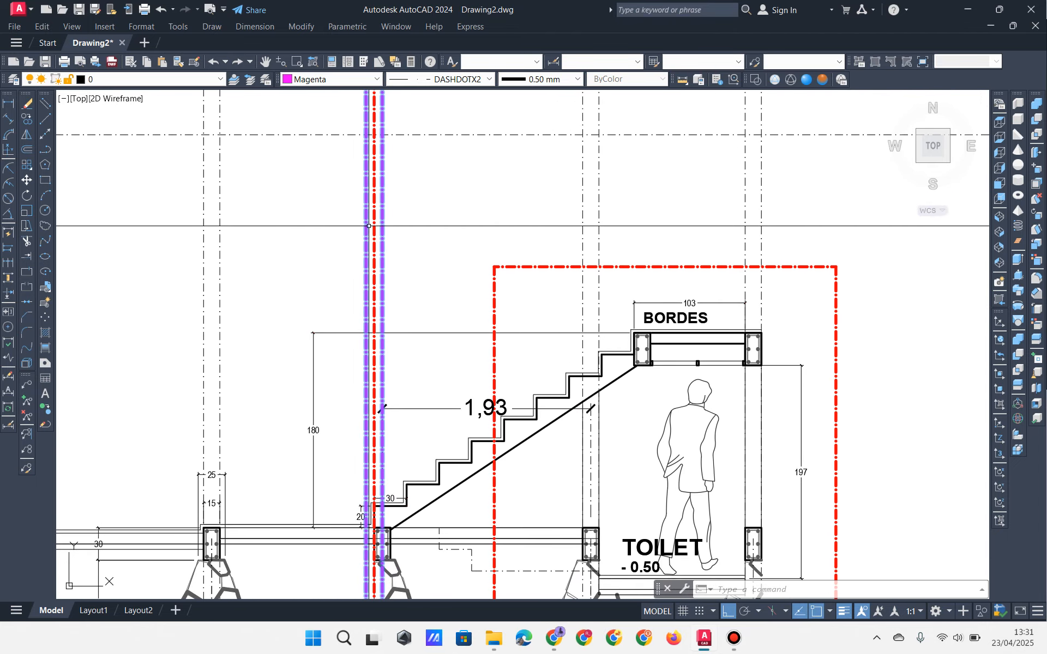
Step: Copy the left BORDES column from its top-right corner up onto the axis
key(Escape)
key(Escape)
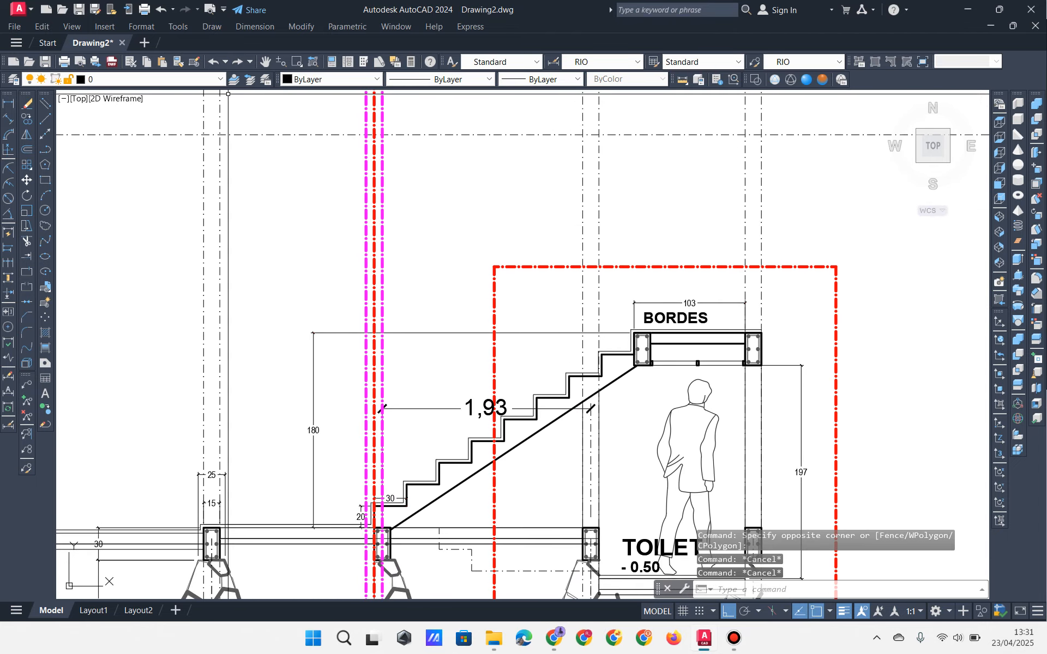
scroll(680, 348, up, 4)
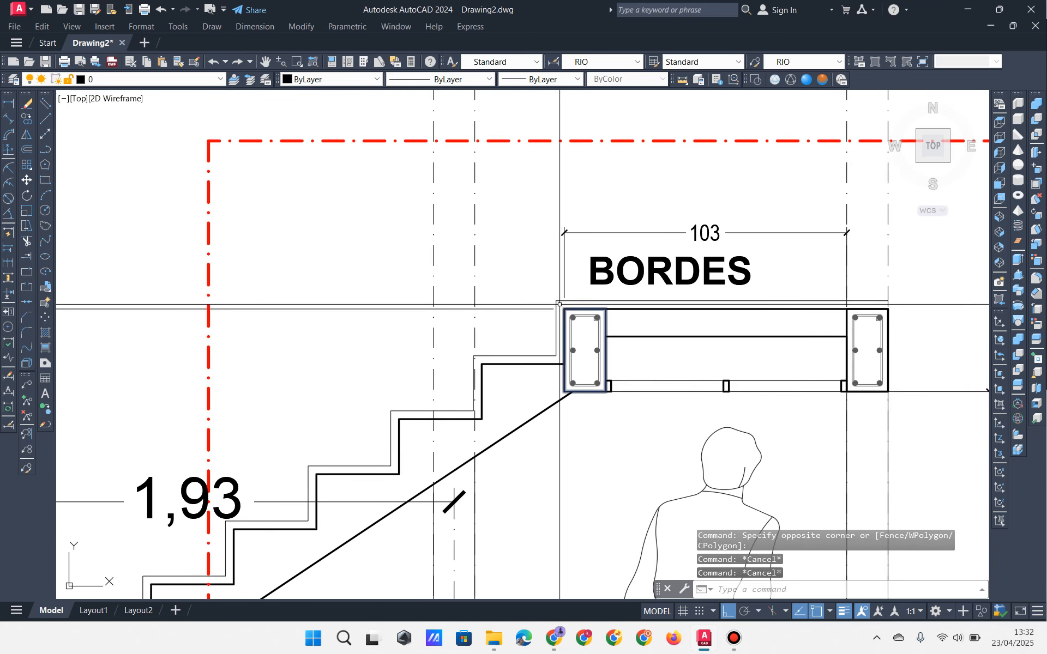
click(628, 325)
click(620, 410)
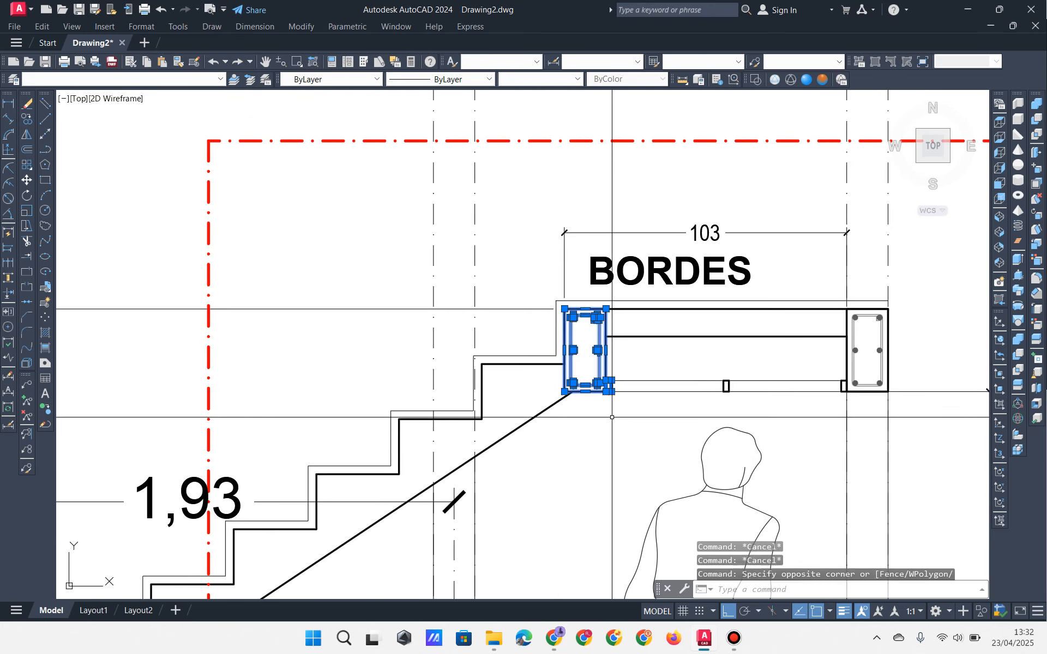
click(29, 120)
scroll(631, 308, up, 2)
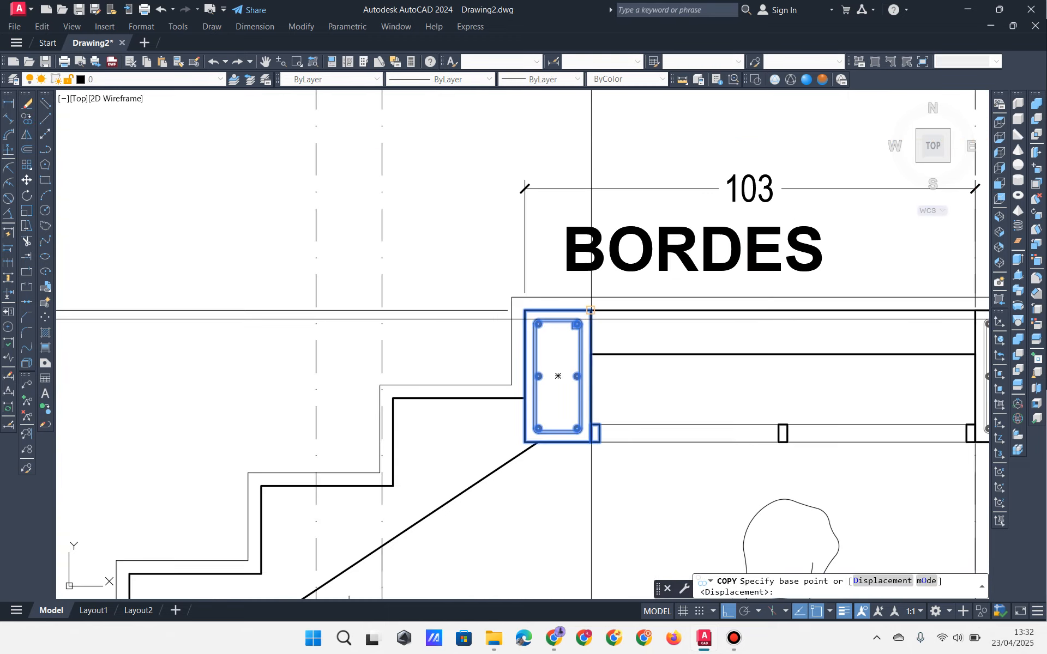
click(591, 312)
scroll(588, 312, down, 4)
scroll(545, 358, up, 5)
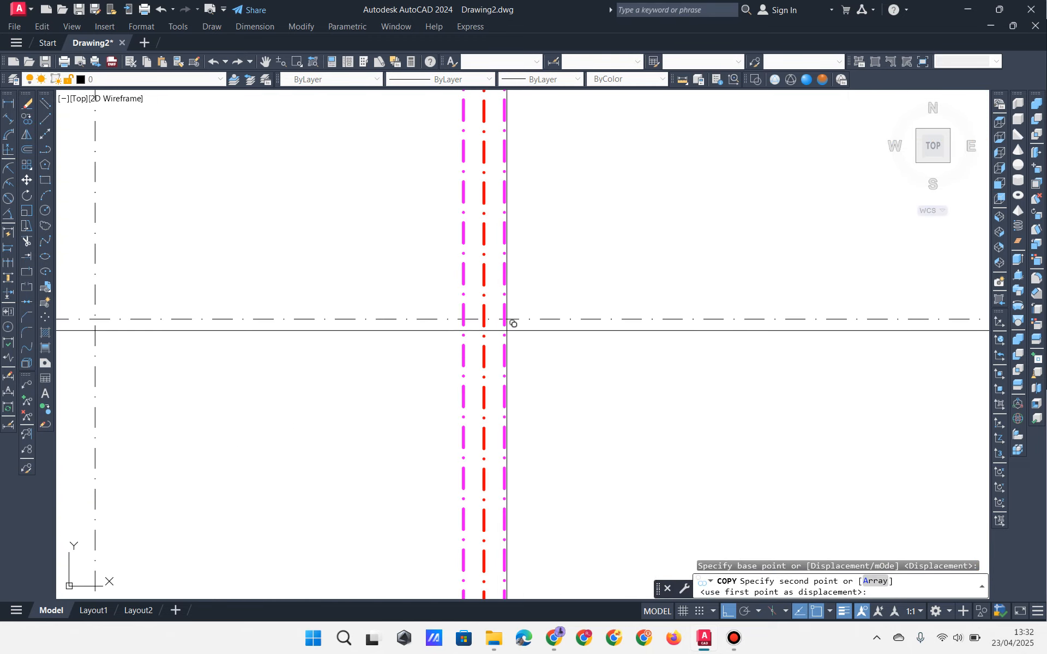
click(509, 319)
key(Return)
Step: Select the pieces along the copied column's bottom edge, then clear the selection
scroll(500, 409, up, 2)
click(402, 468)
click(624, 375)
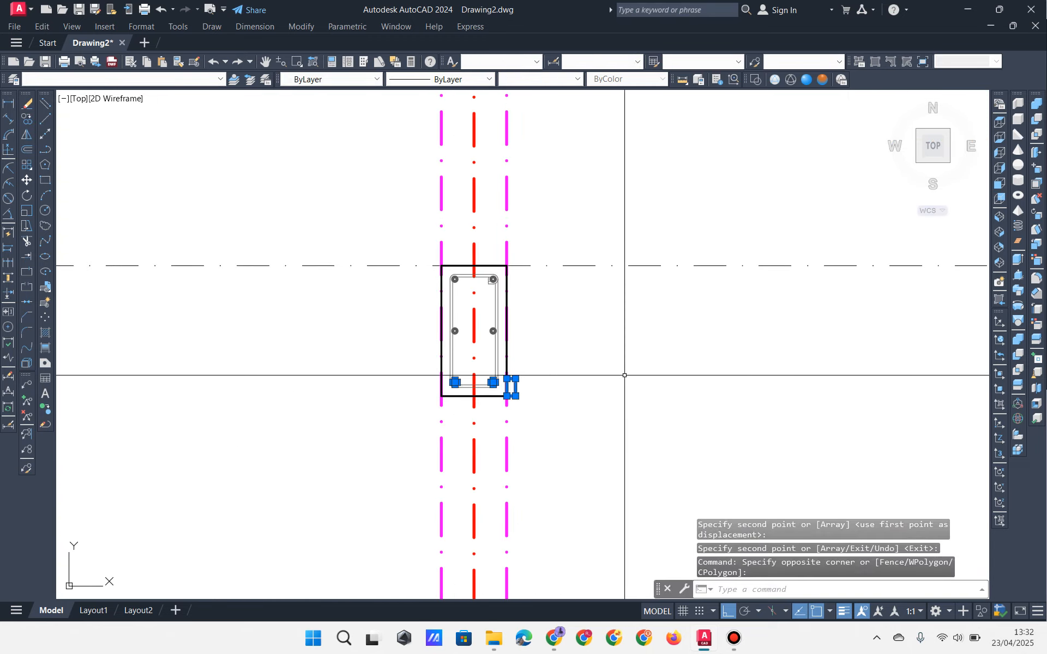
key(Escape)
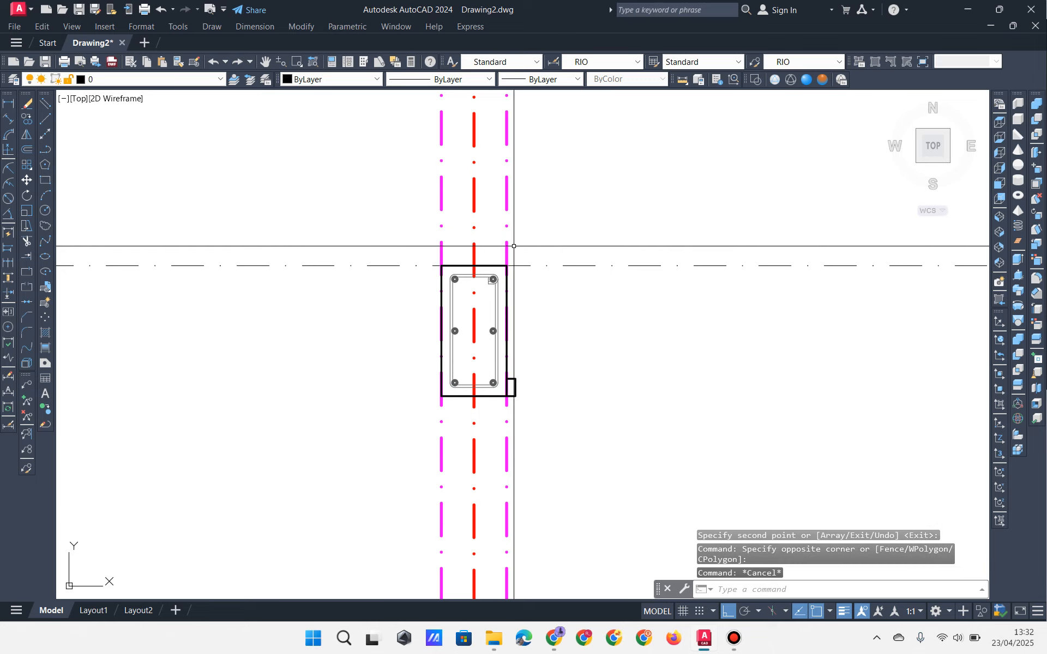
Step: Delete the stray small box beside the copied column
click(494, 451)
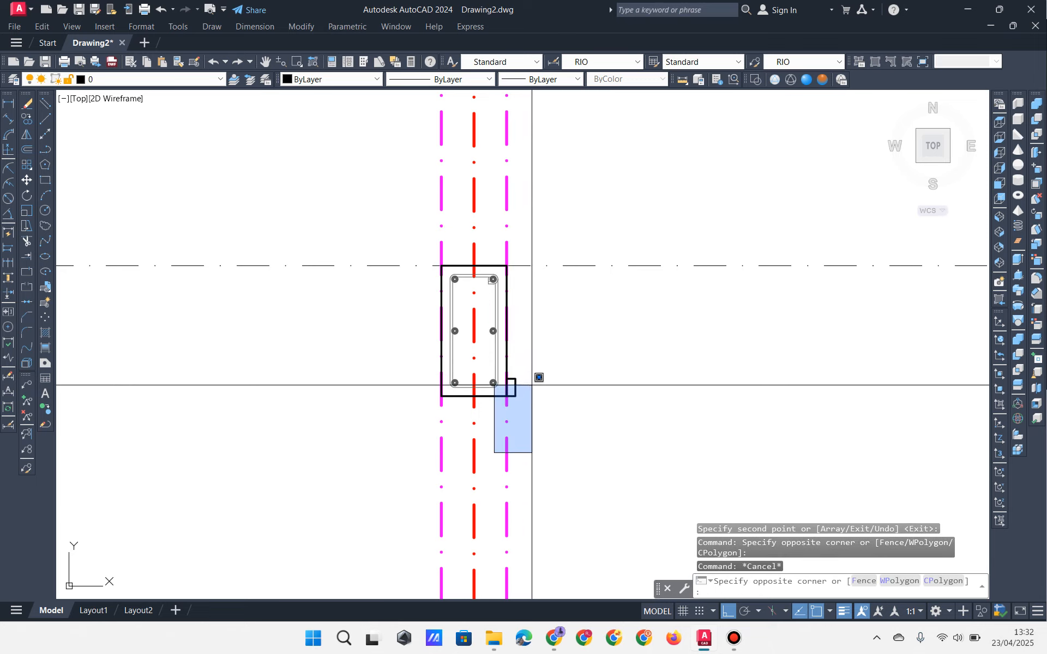
click(538, 376)
key(Delete)
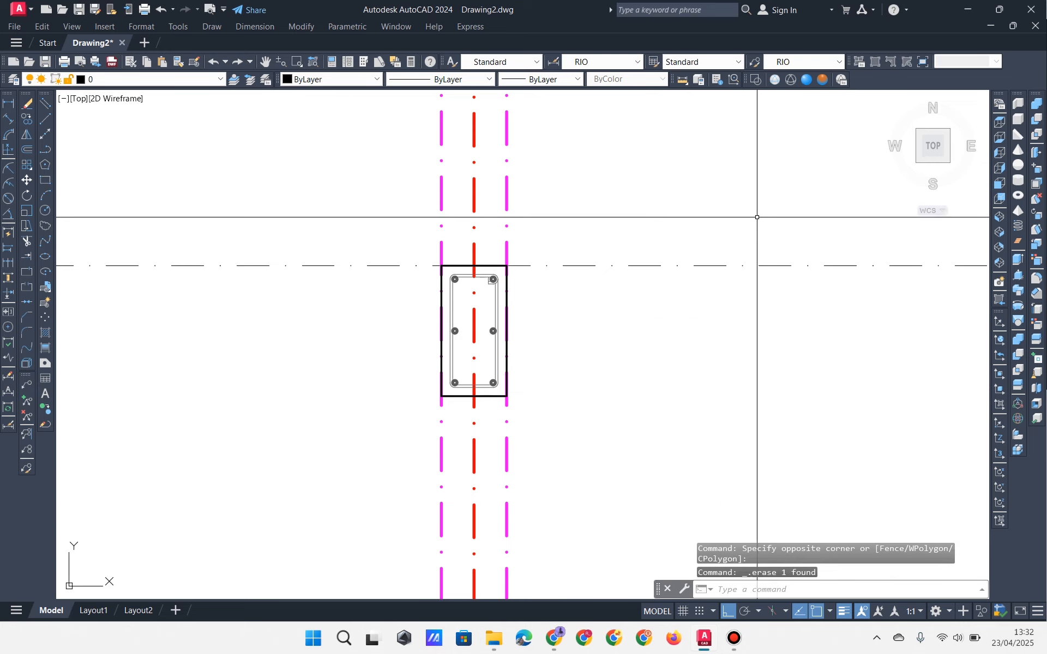
Step: Reset both magenta projection lines to ByLayer lineweight, then select the copied column
click(370, 210)
click(477, 221)
click(399, 213)
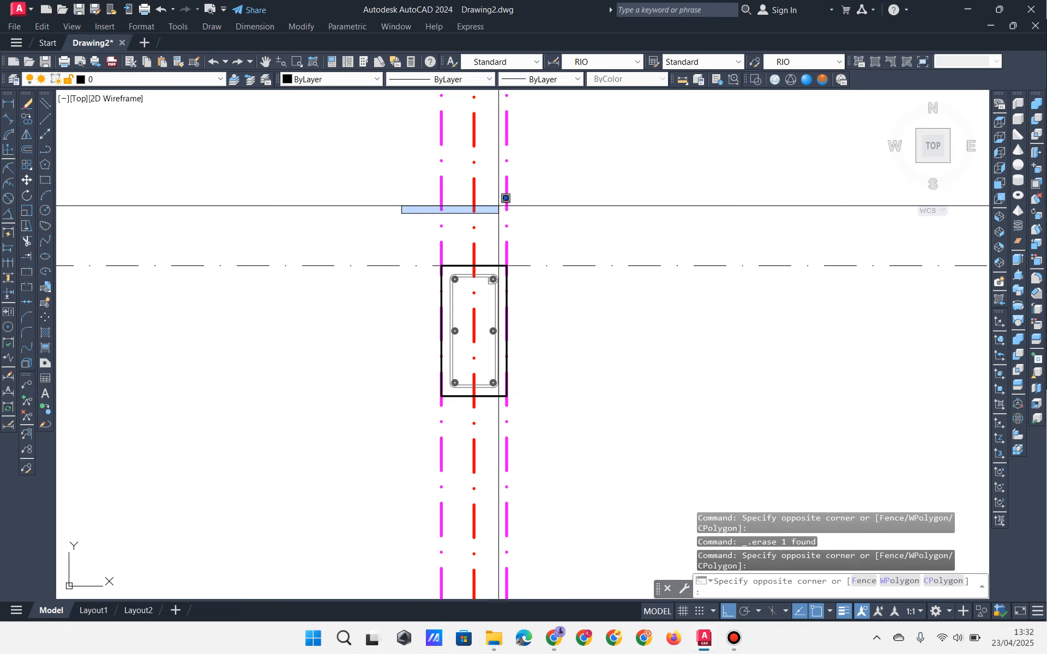
click(497, 218)
click(533, 201)
click(490, 207)
click(459, 197)
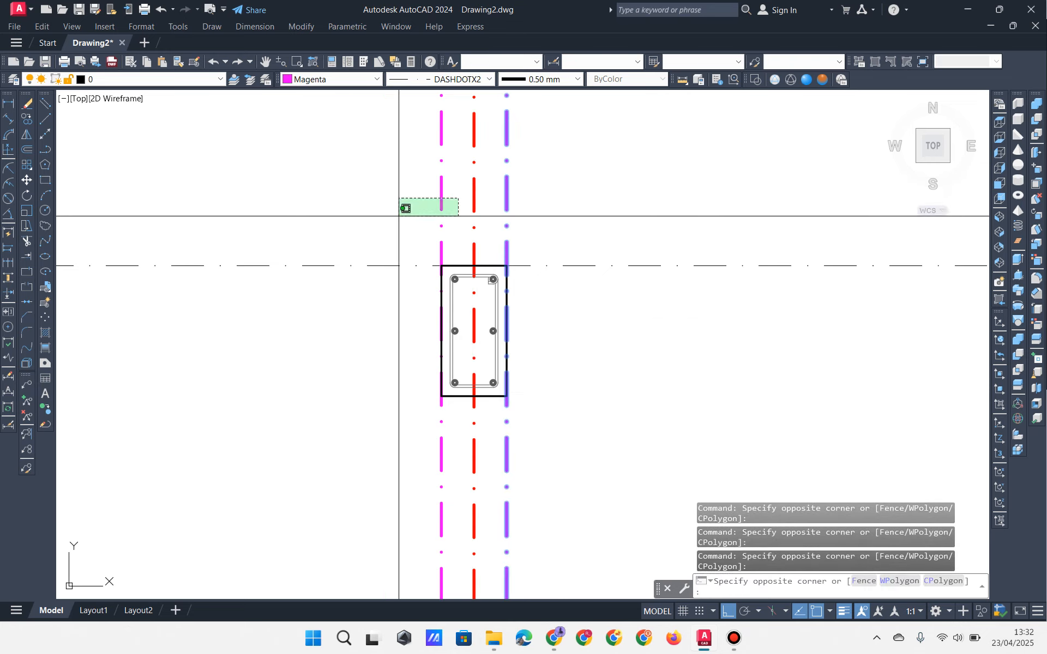
click(399, 215)
click(530, 82)
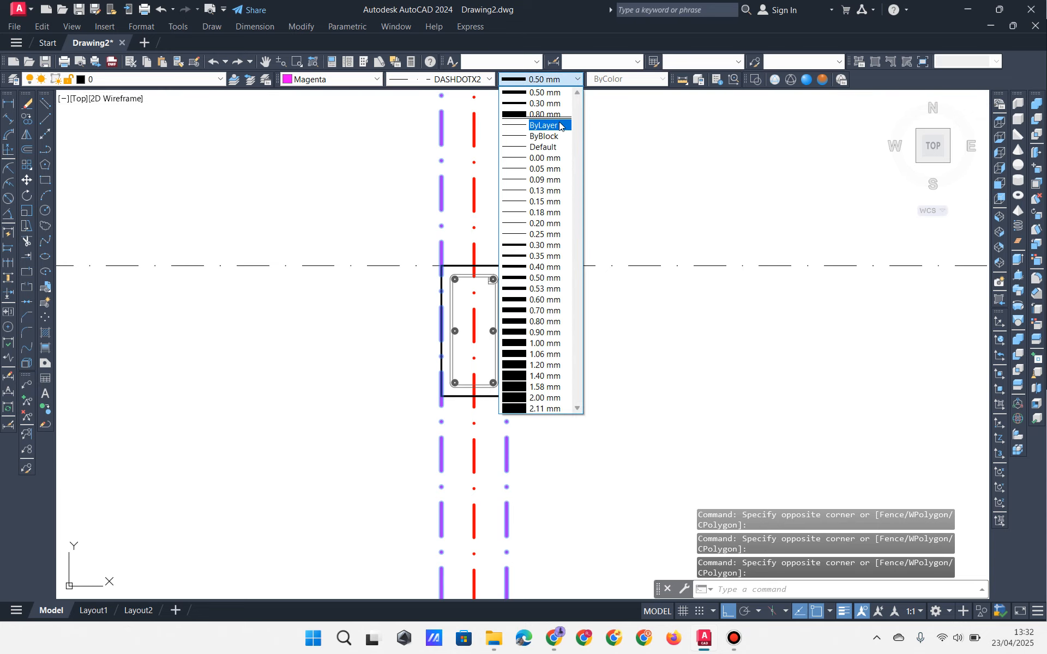
click(560, 126)
key(Escape)
key(Escape)
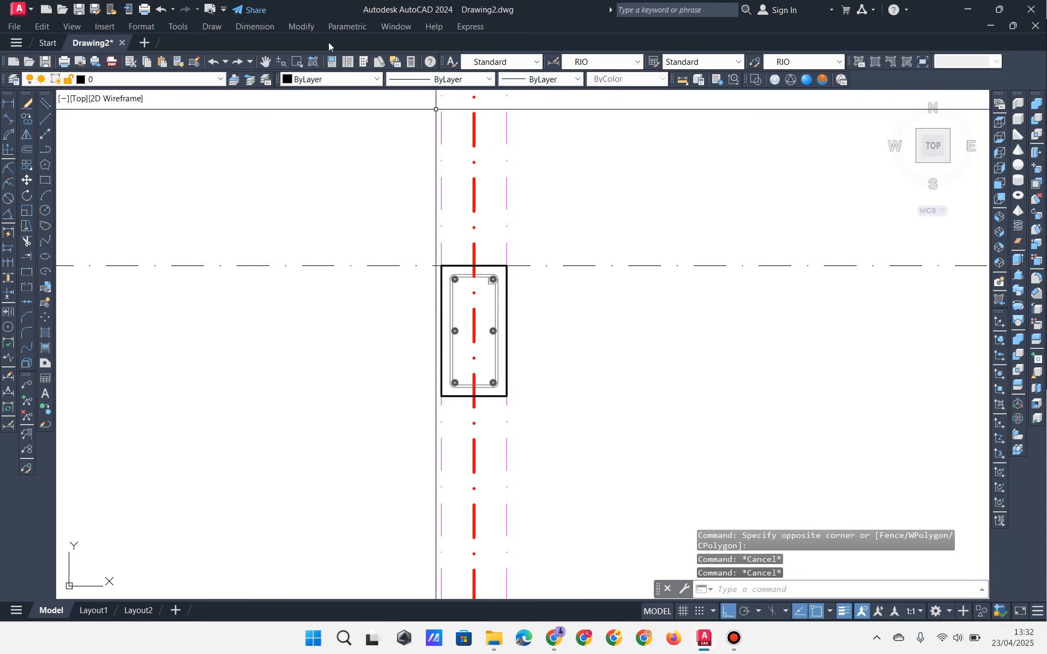
click(327, 198)
click(583, 423)
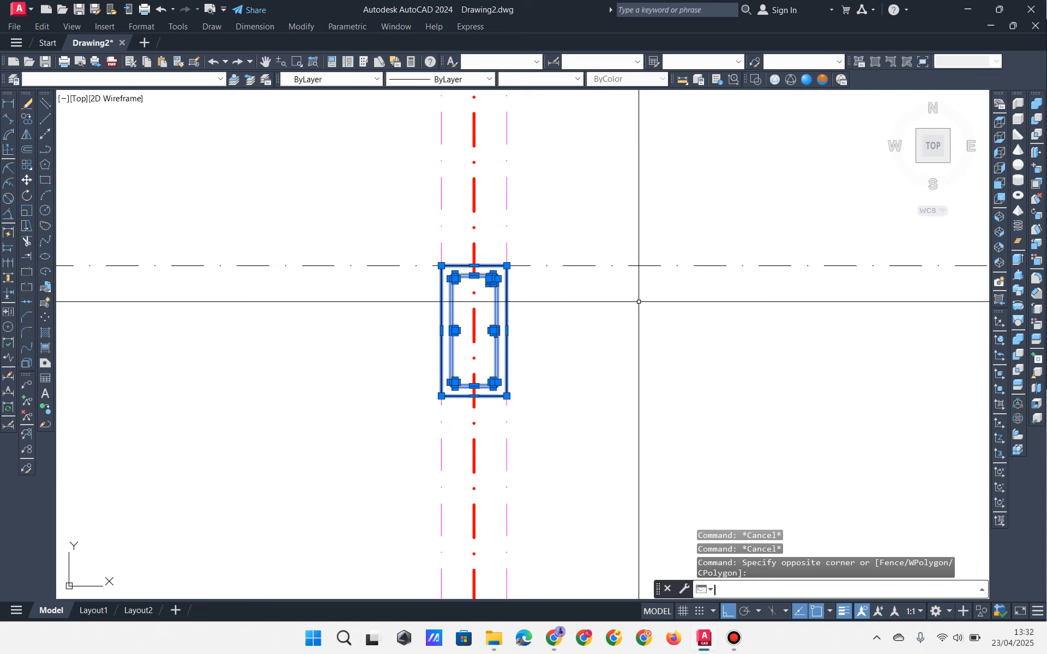
Step: Pan and zoom to check the copied column above the stair against the red line
key(Escape)
scroll(494, 334, down, 6)
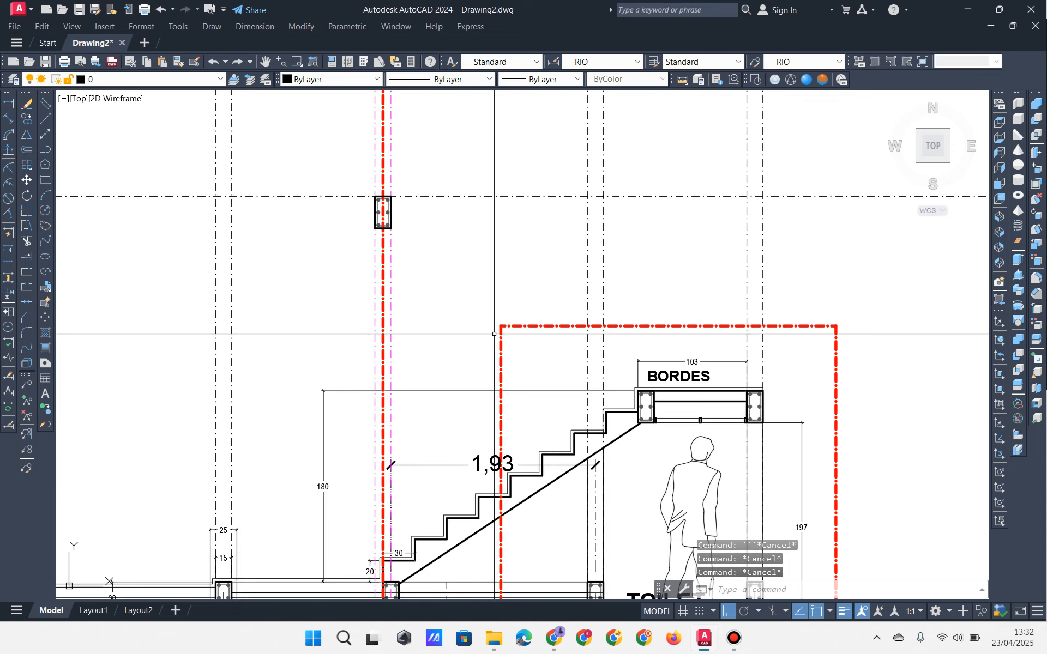
middle_drag(436, 262, 433, 193)
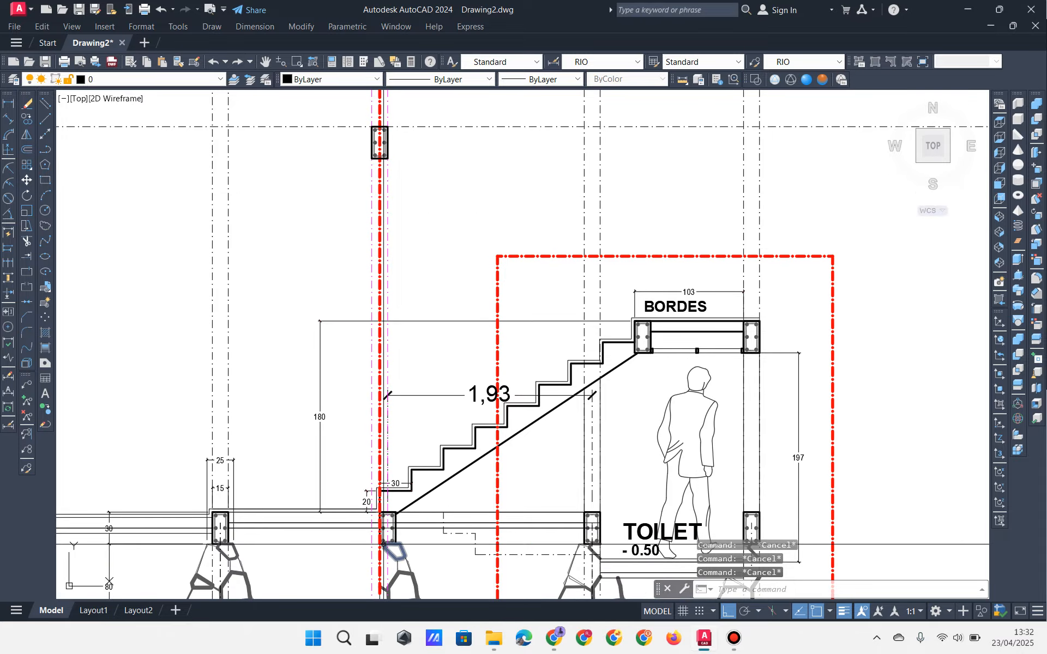
scroll(383, 544, up, 4)
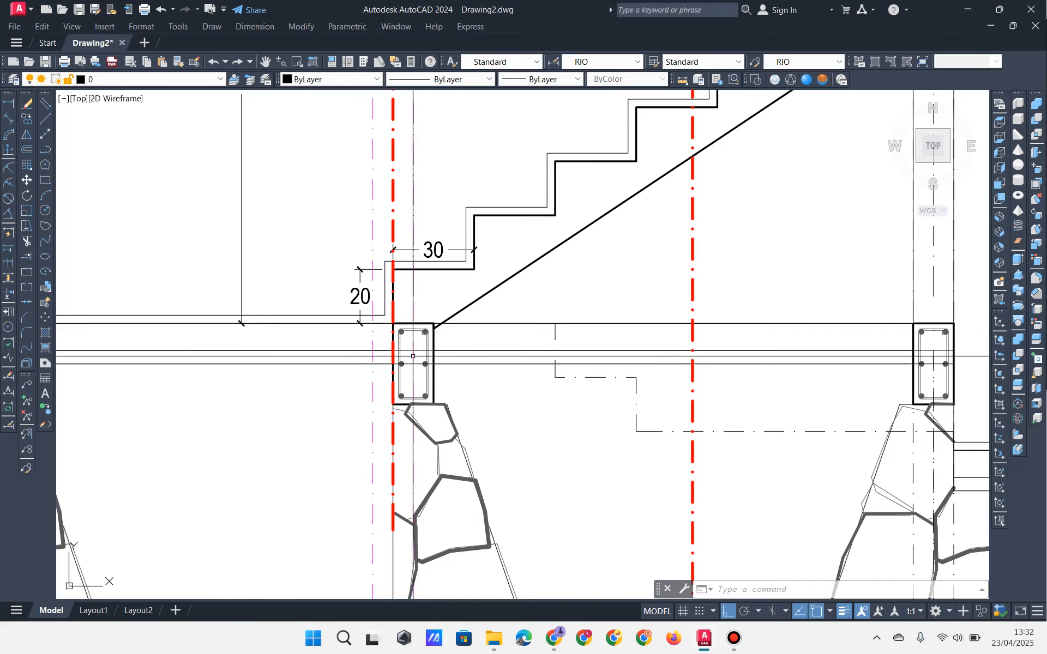
middle_drag(413, 356, 420, 316)
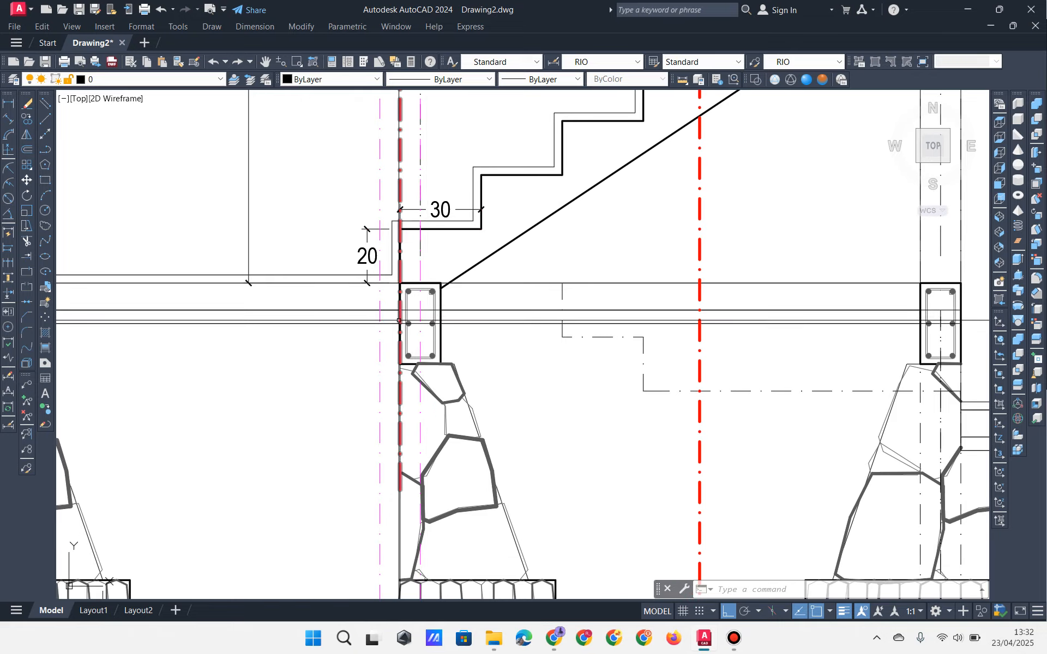
scroll(400, 320, down, 10)
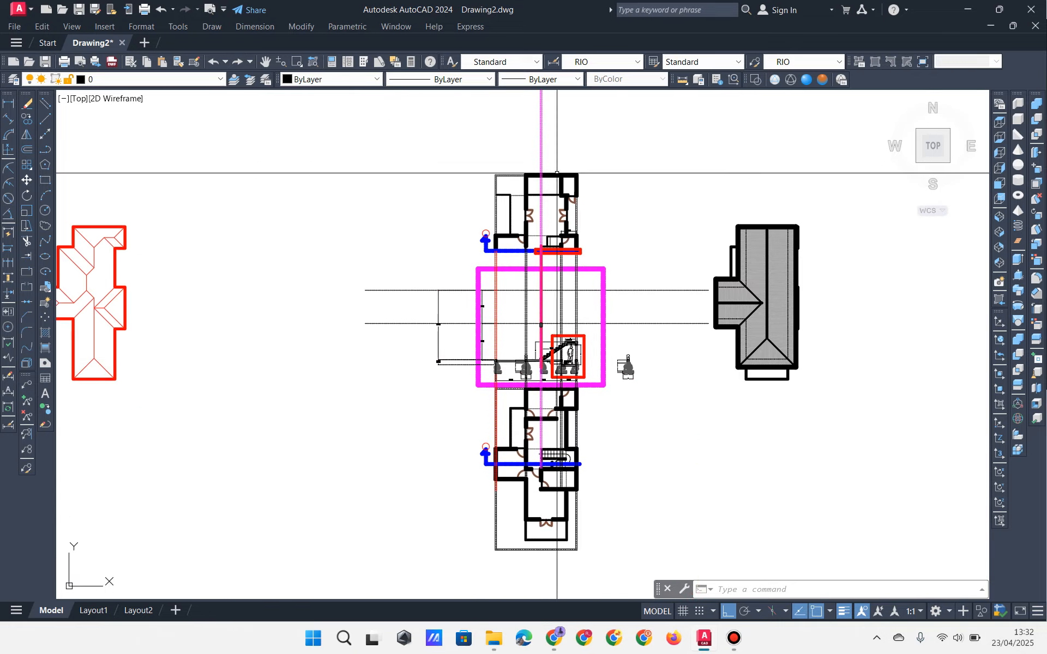
scroll(495, 248, up, 12)
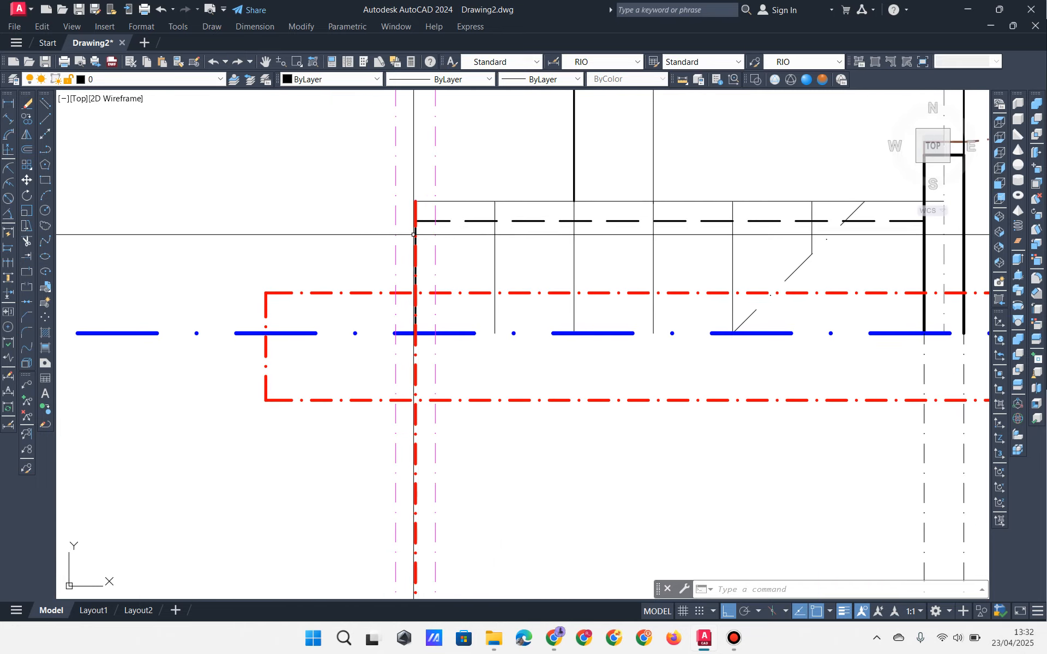
click(410, 171)
click(444, 367)
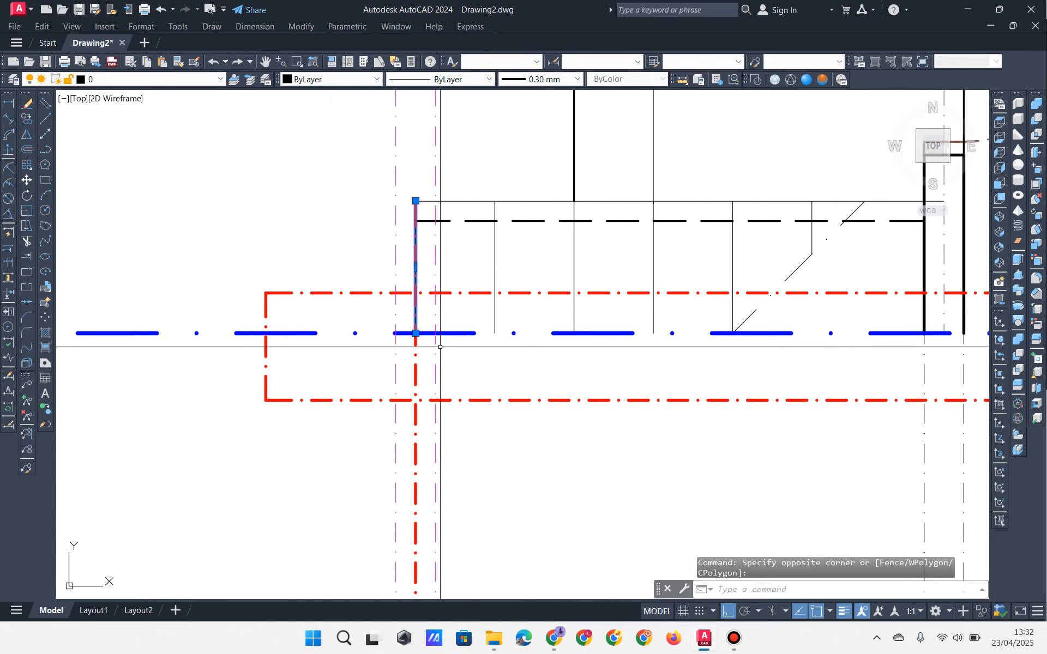
click(410, 184)
click(451, 377)
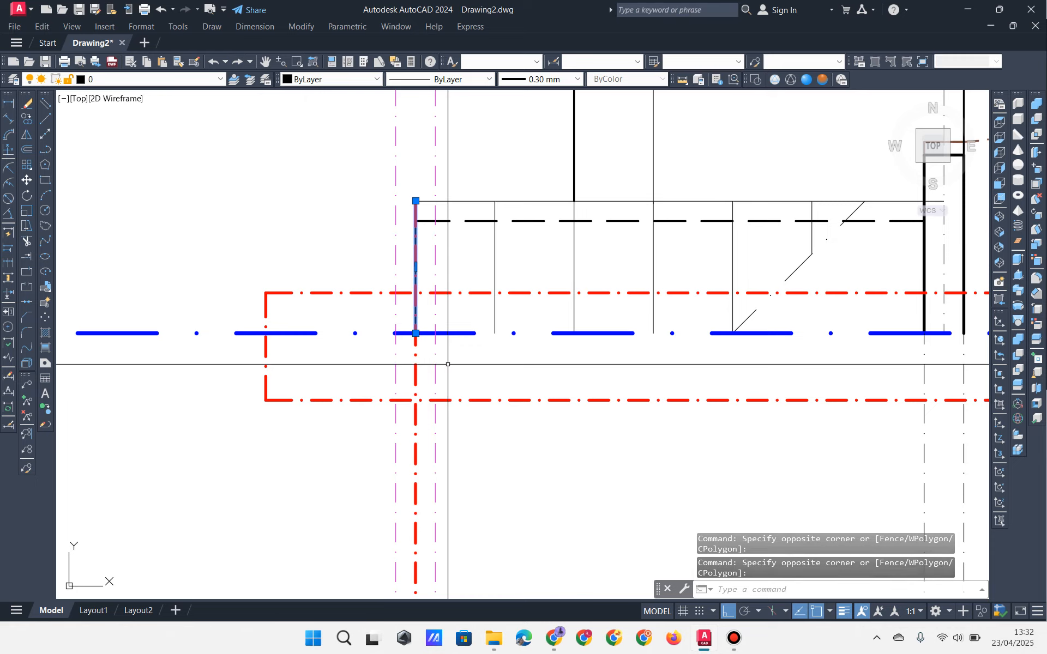
key(Escape)
key(Escape)
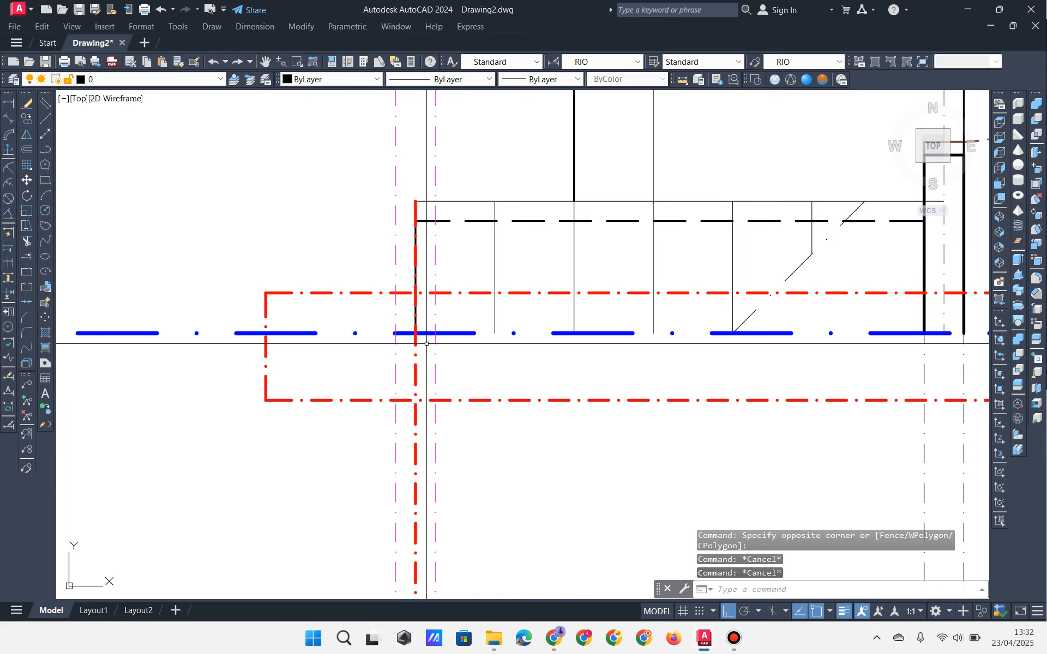
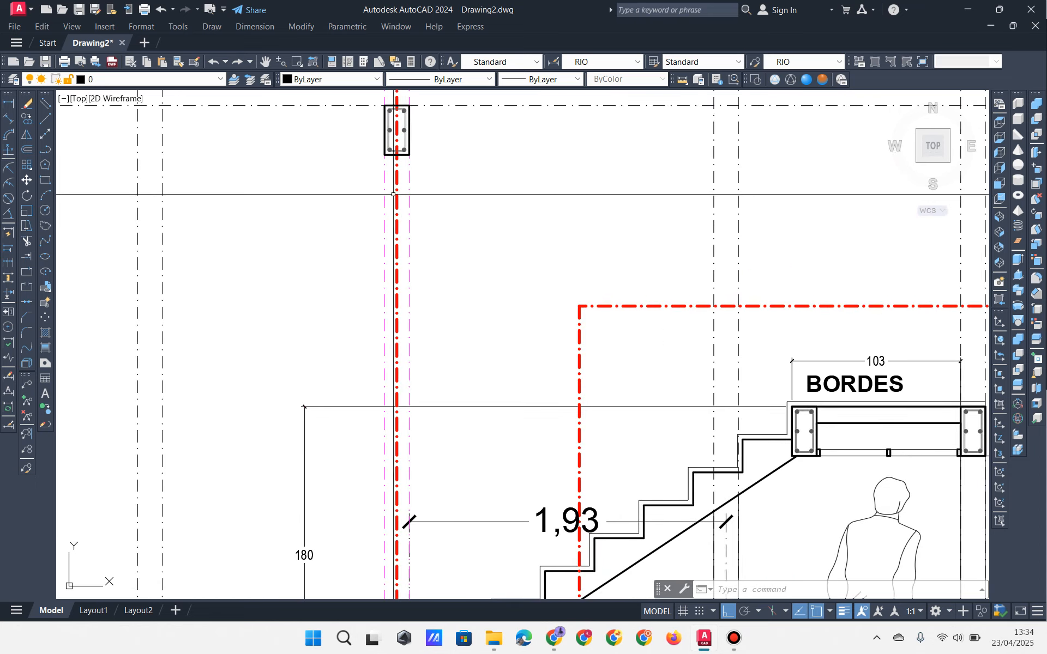
Step: Select the lines of the lower stair flight
click(383, 145)
click(425, 193)
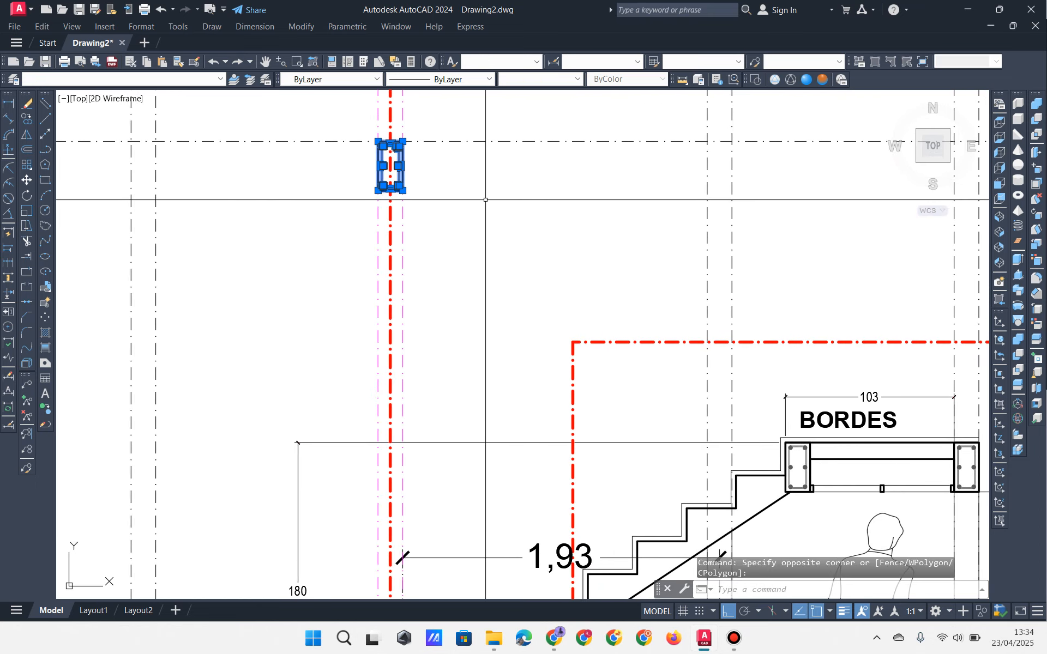
key(Escape)
middle_drag(545, 395, 432, 257)
key(Escape)
key(Escape)
middle_drag(536, 497, 515, 458)
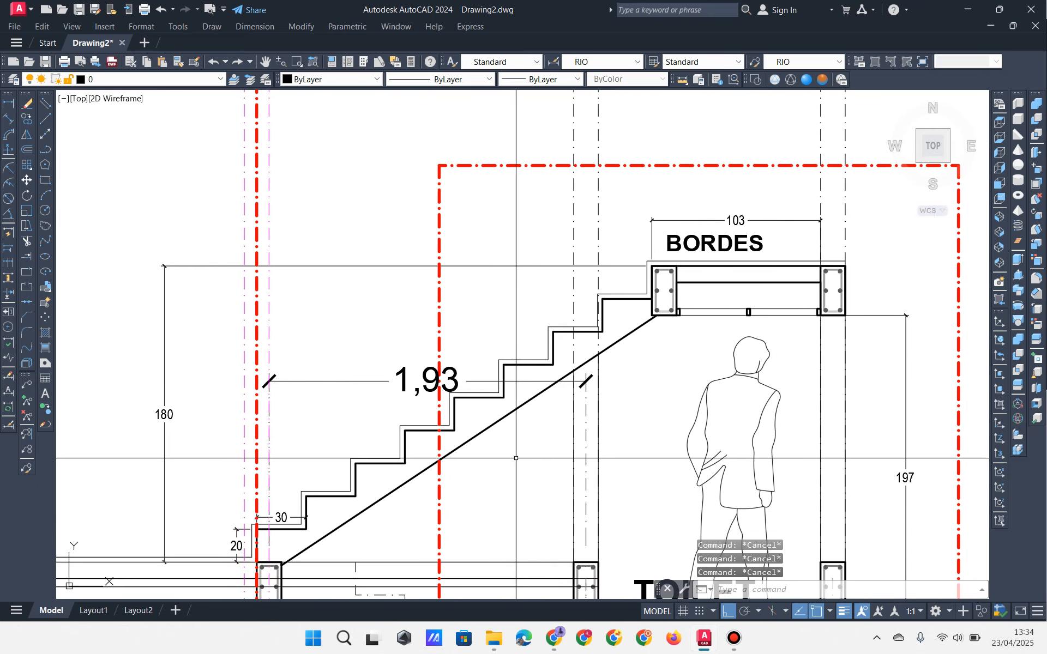
click(414, 500)
click(392, 431)
middle_drag(375, 380, 300, 408)
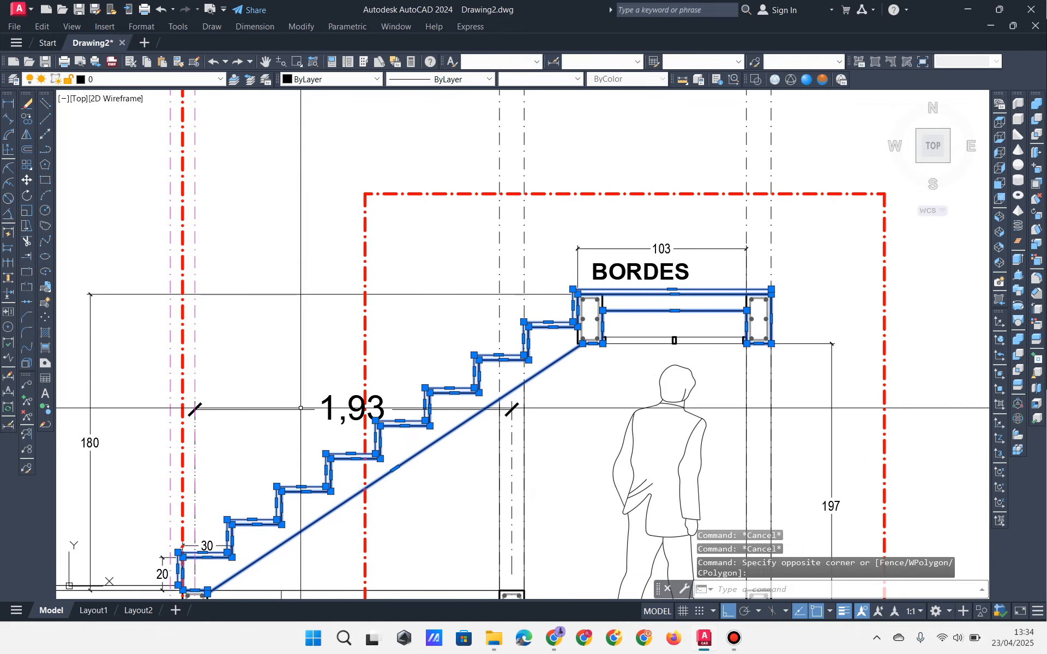
Step: Mirror the stair flight about a vertical axis, keeping the original
click(28, 137)
mouse_move(656, 162)
middle_down()
mouse_move(450, 187)
mouse_move(438, 199)
middle_up()
click(774, 301)
click(781, 186)
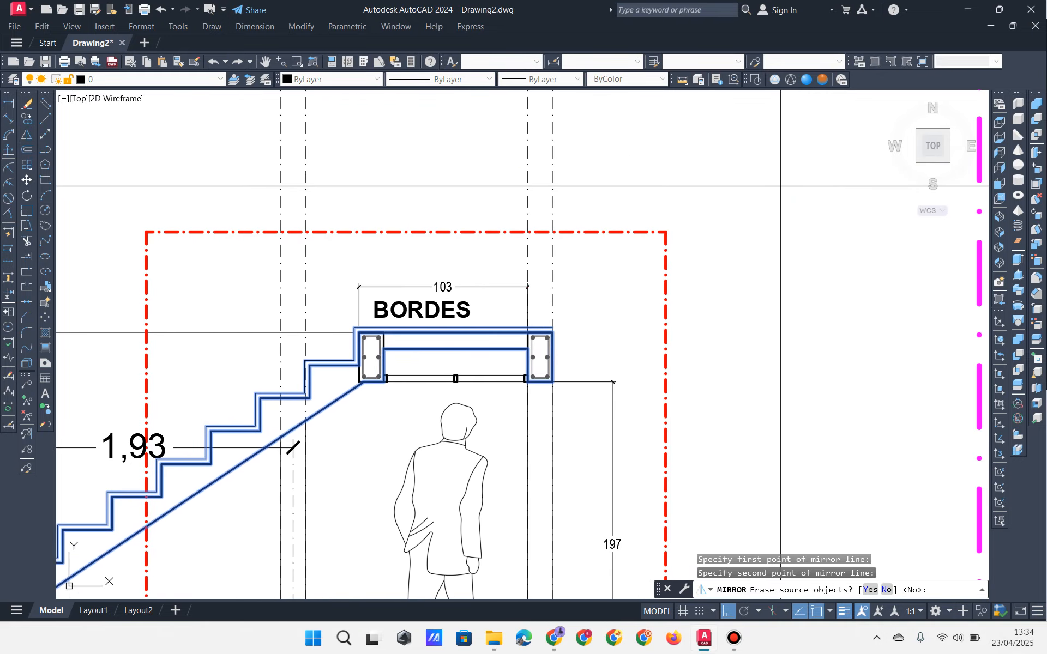
scroll(781, 186, down, 5)
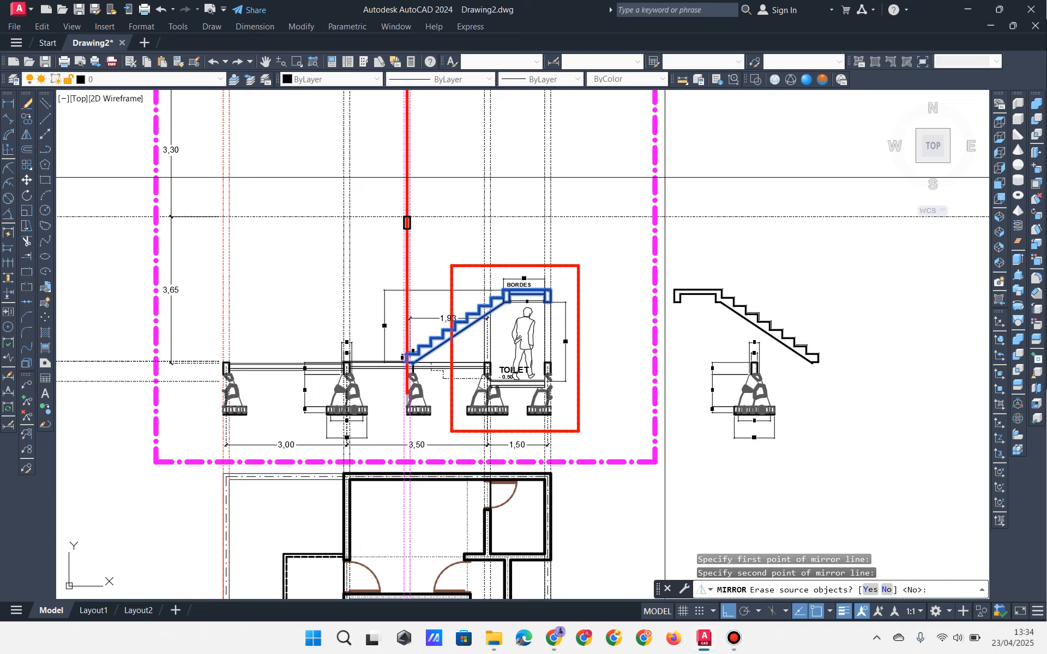
scroll(791, 272, up, 5)
middle_drag(804, 318, 727, 251)
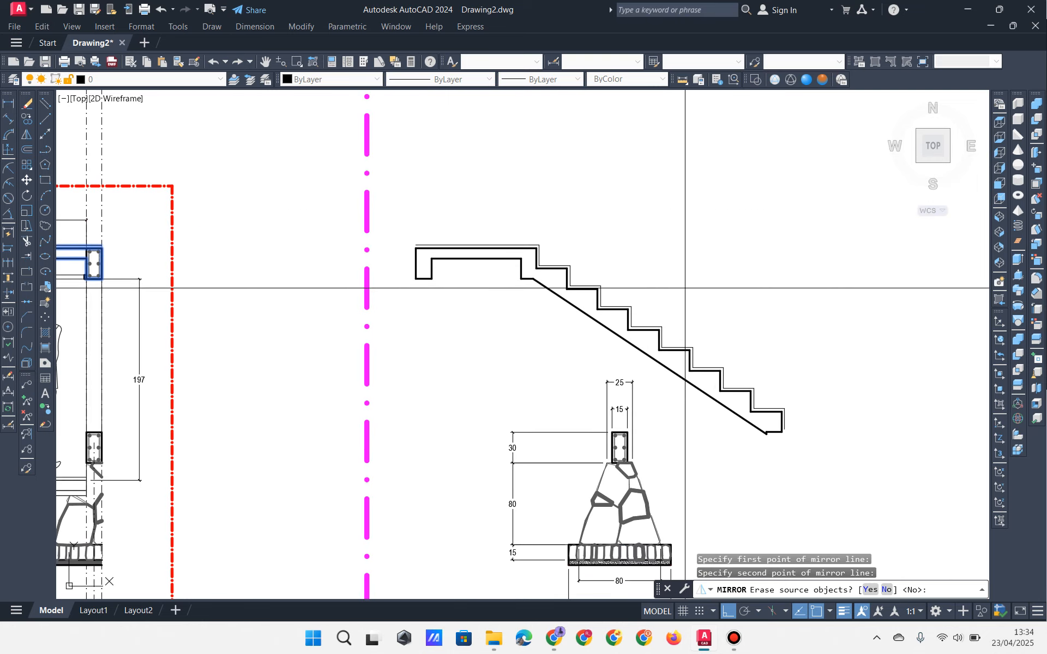
key(Return)
Step: Move the mirrored copy so its corner sits on the BORDES landing column top
drag(763, 323, 495, 358)
middle_drag(525, 329, 496, 306)
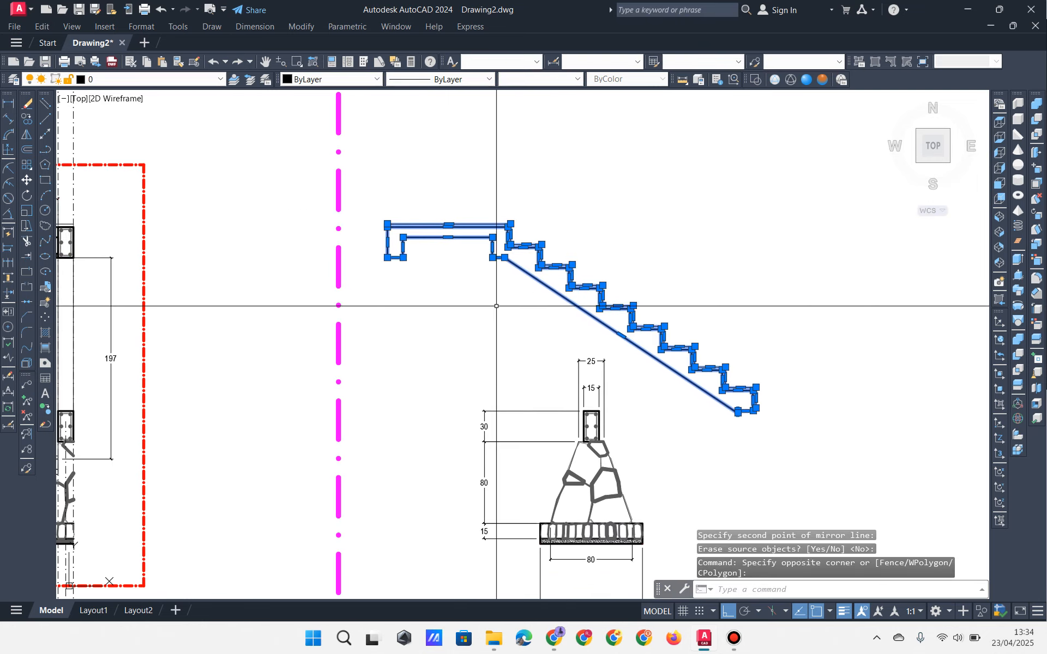
text(m)
key(Return)
scroll(513, 239, up, 5)
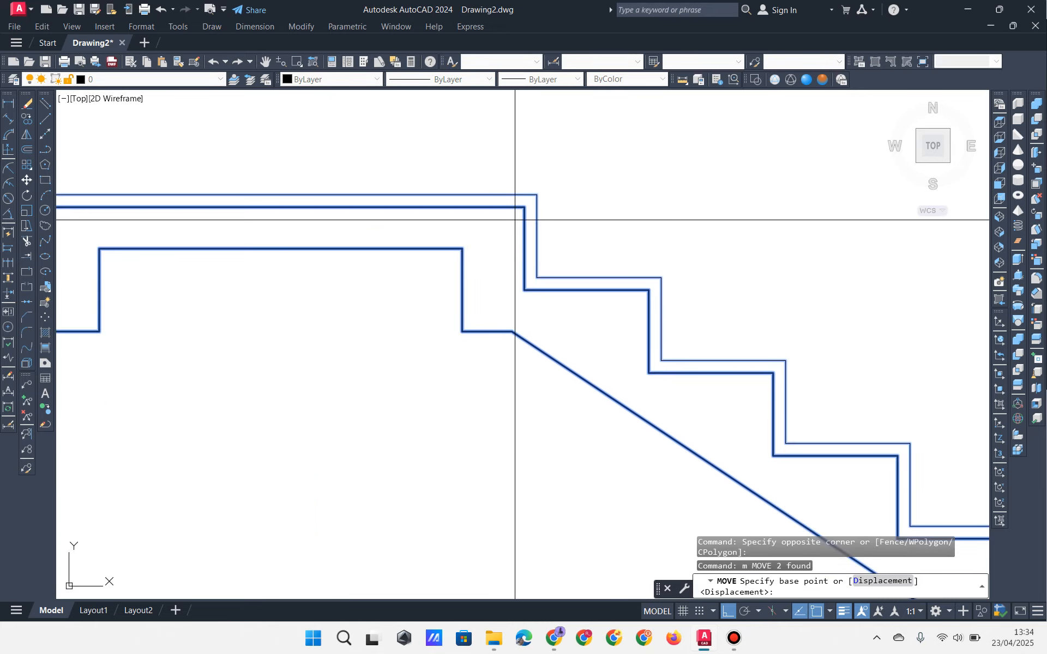
click(518, 214)
scroll(521, 215, down, 5)
scroll(469, 306, up, 5)
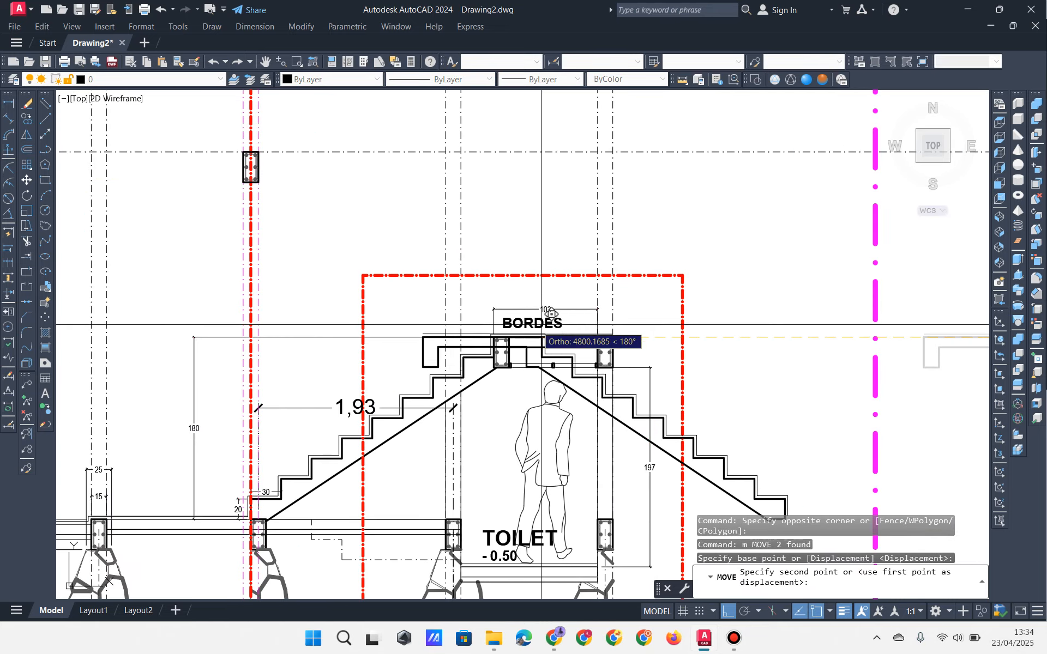
scroll(386, 280, up, 4)
click(344, 253)
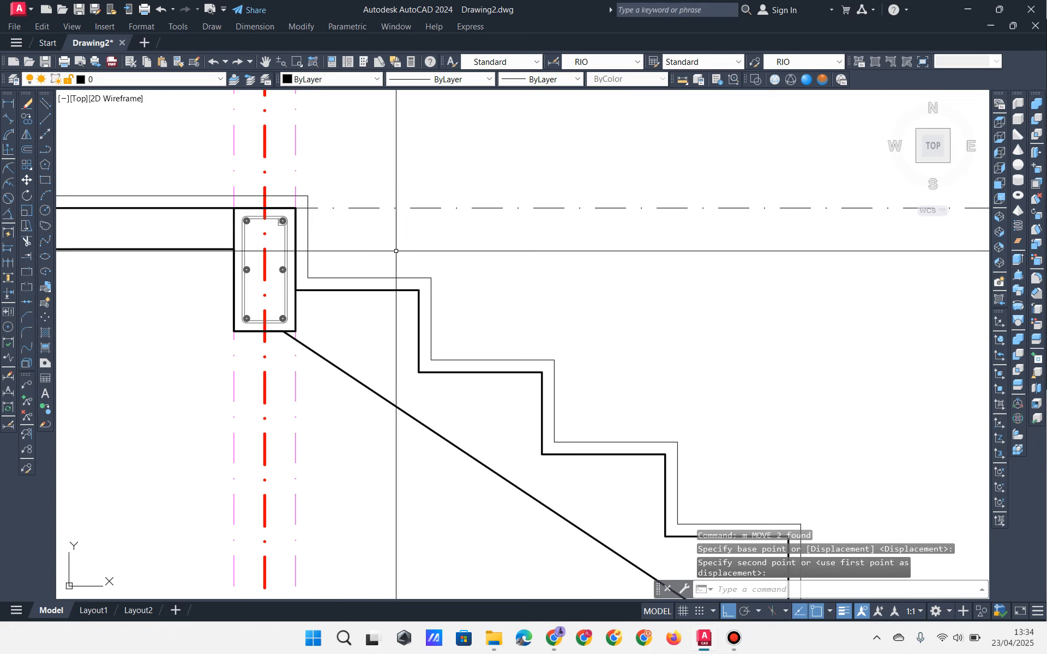
scroll(436, 256, down, 5)
key(Escape)
key(Escape)
key(Escape)
scroll(560, 327, up, 6)
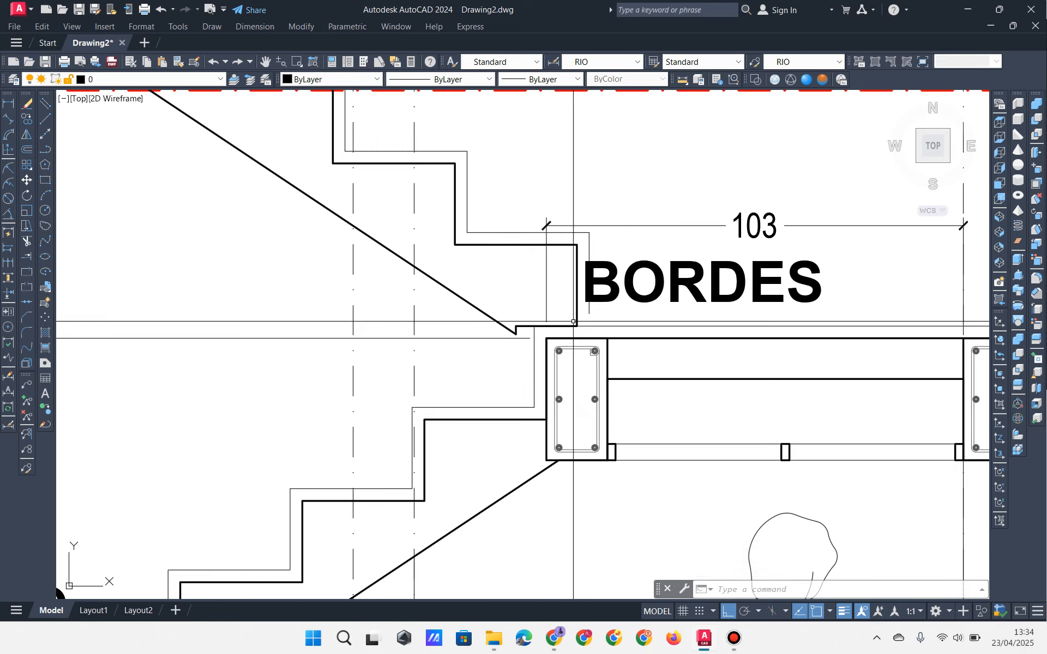
scroll(538, 321, up, 2)
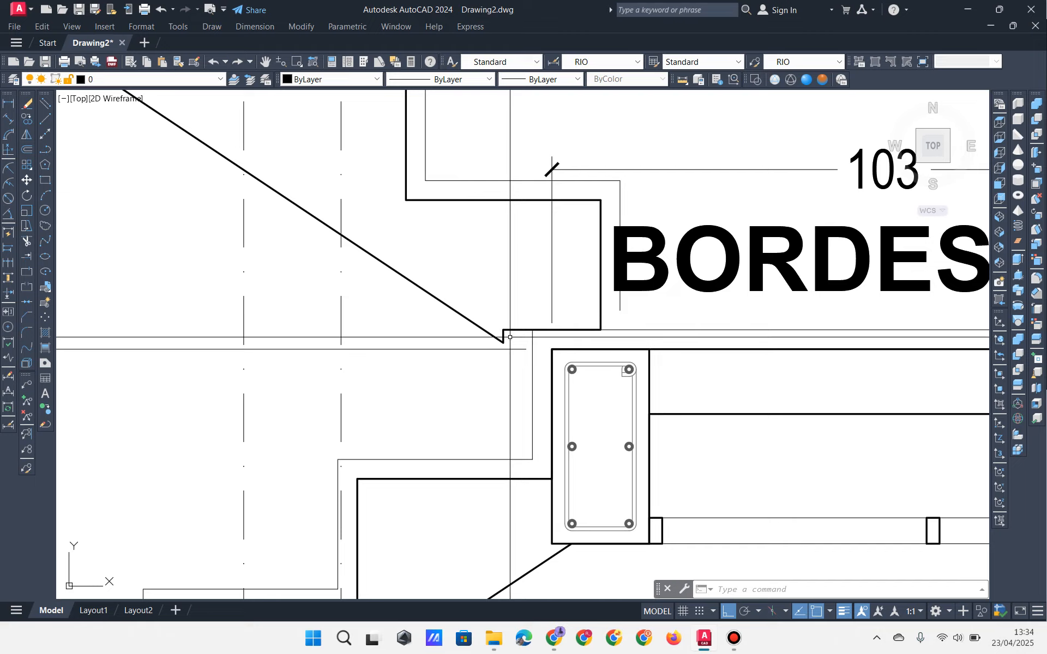
middle_drag(508, 329, 483, 283)
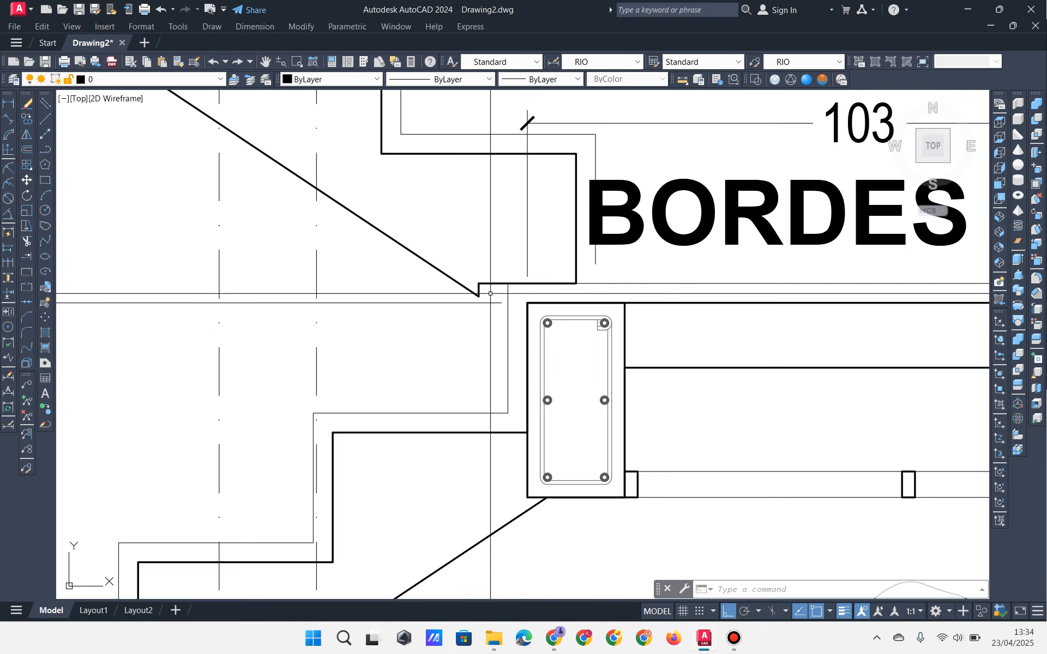
scroll(519, 297, down, 4)
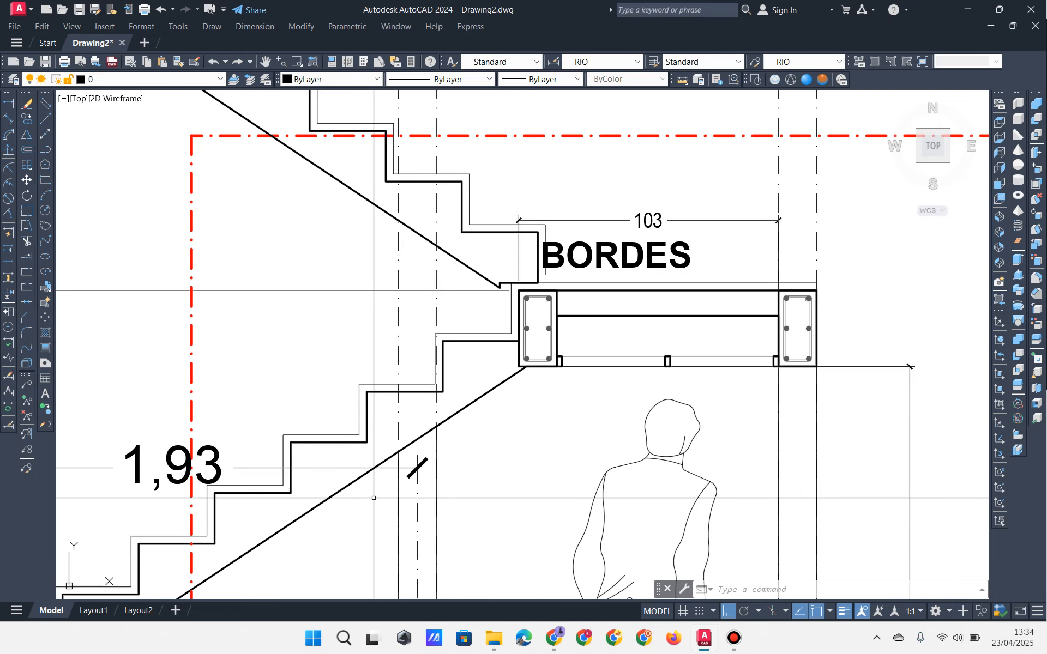
click(482, 417)
click(467, 325)
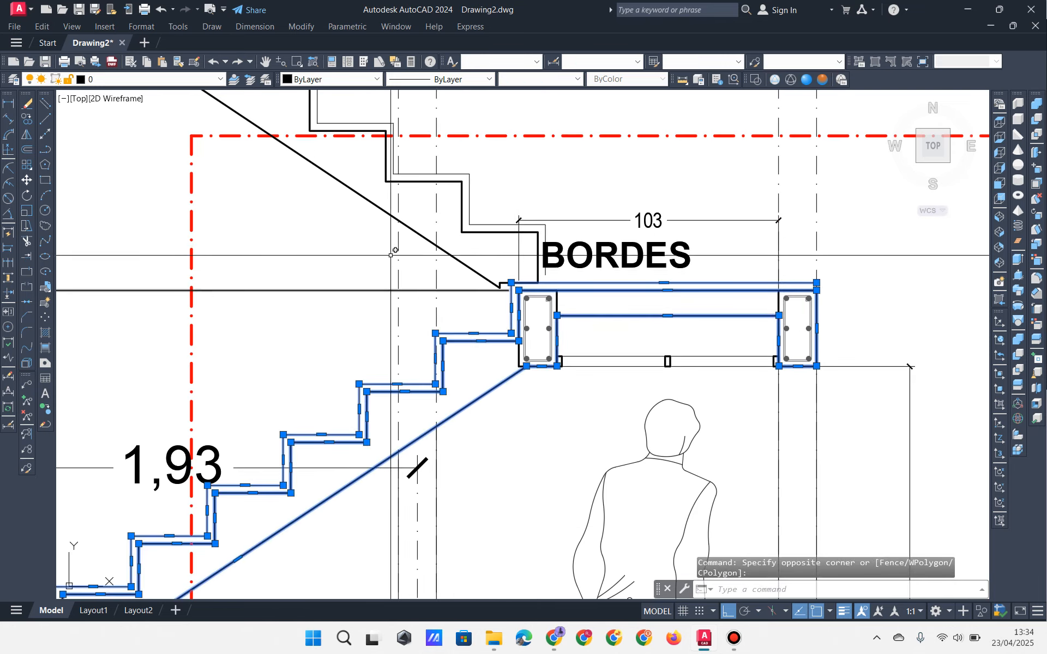
click(27, 180)
scroll(522, 290, up, 5)
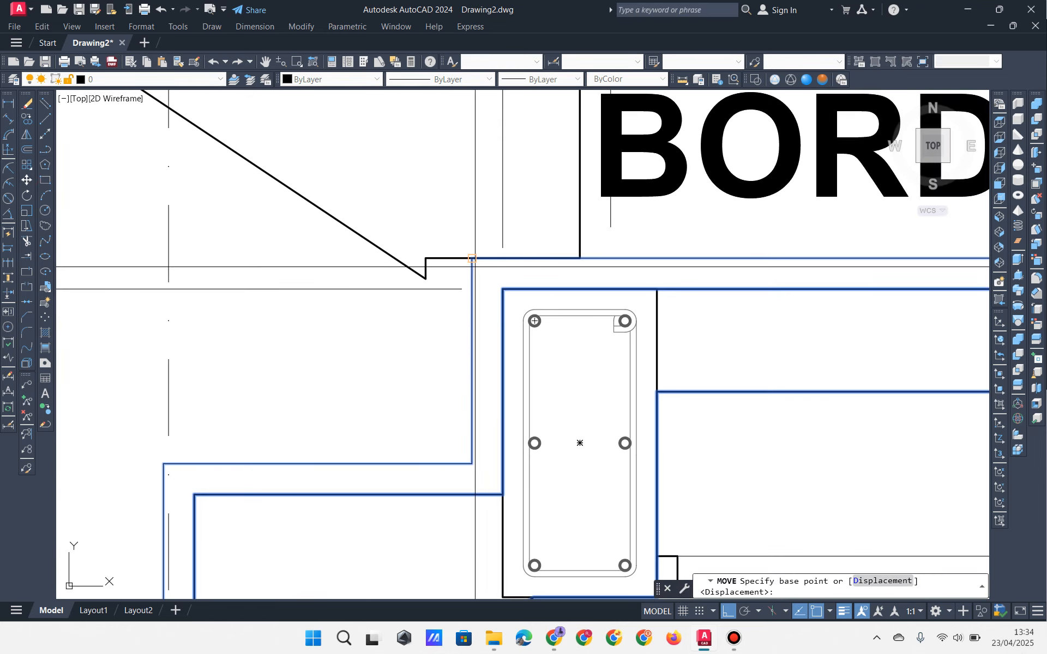
click(449, 248)
click(425, 258)
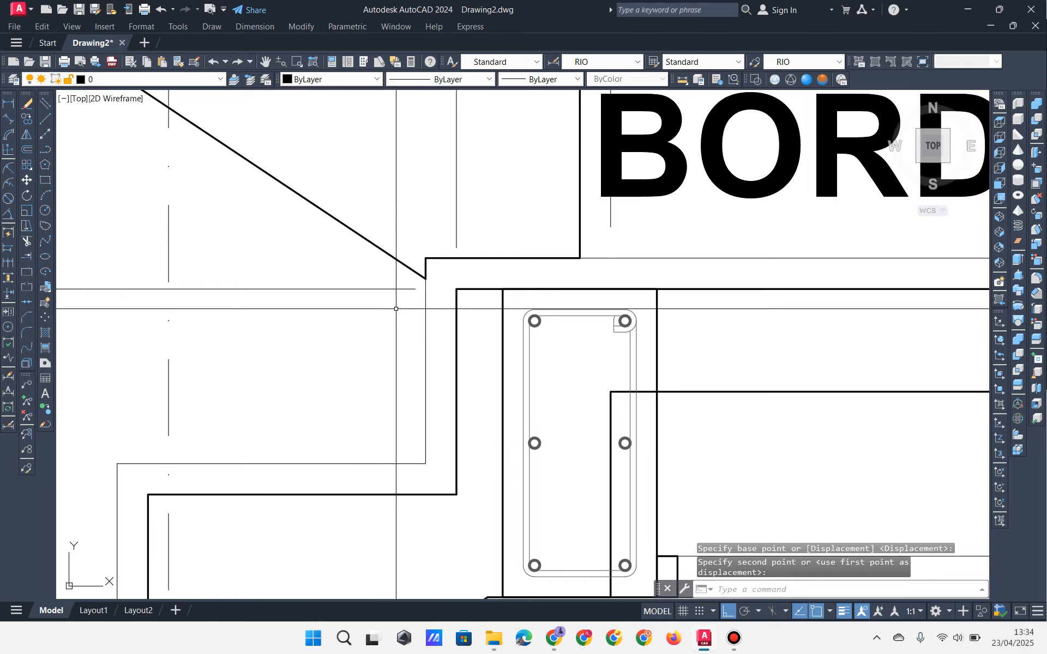
scroll(518, 298, down, 5)
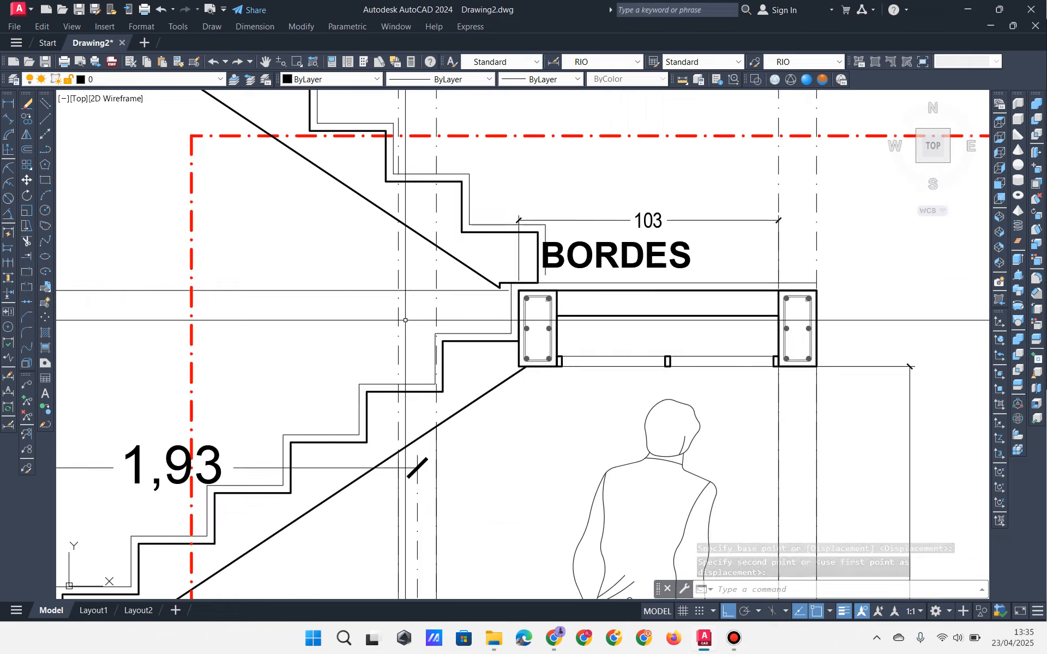
key(ctrl+z)
scroll(488, 288, up, 4)
click(478, 291)
click(456, 294)
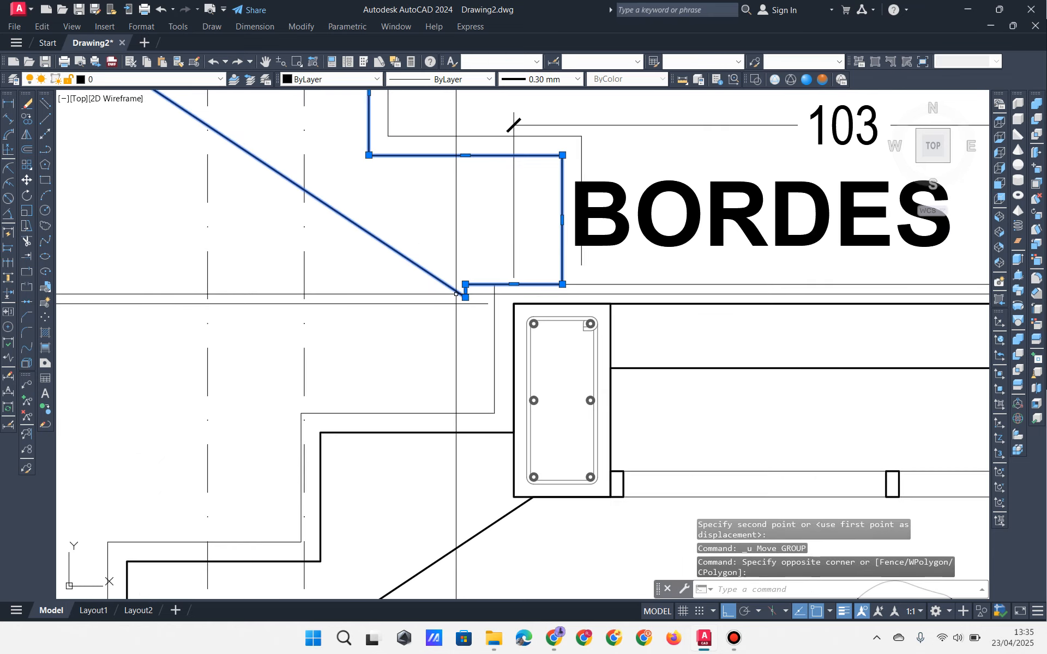
key(Escape)
key(Escape)
scroll(458, 292, down, 4)
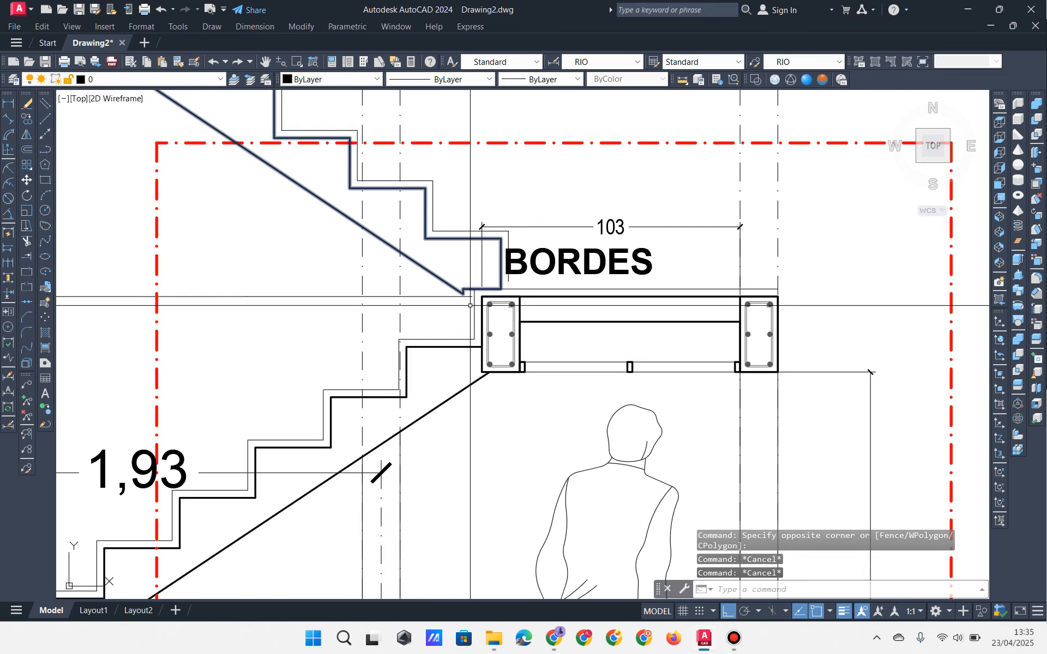
scroll(731, 395, up, 3)
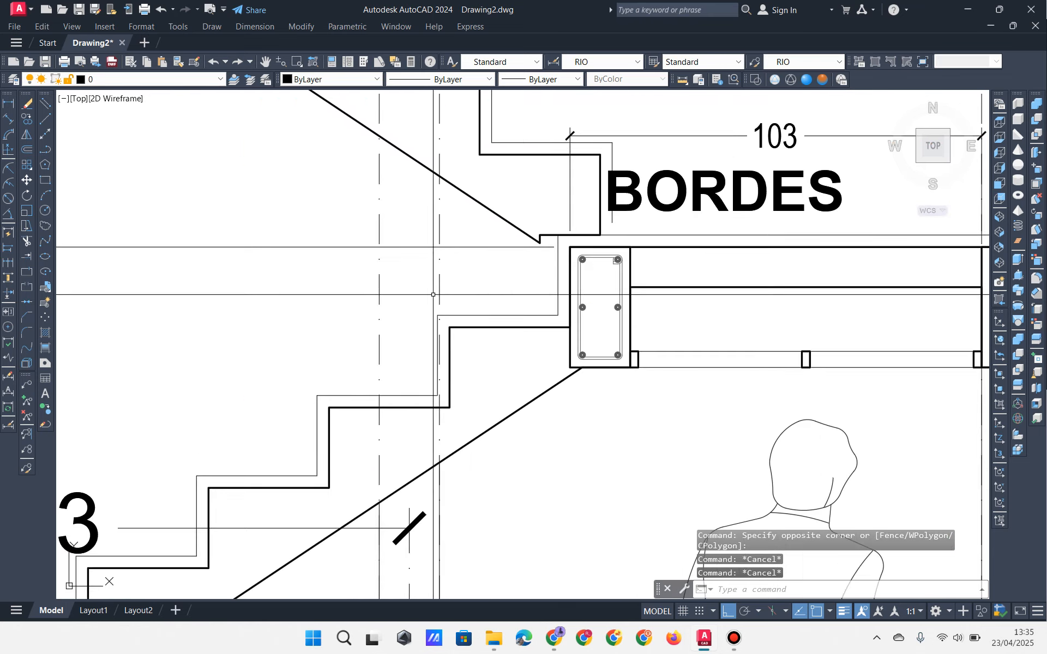
click(10, 112)
scroll(668, 185, up, 2)
click(470, 267)
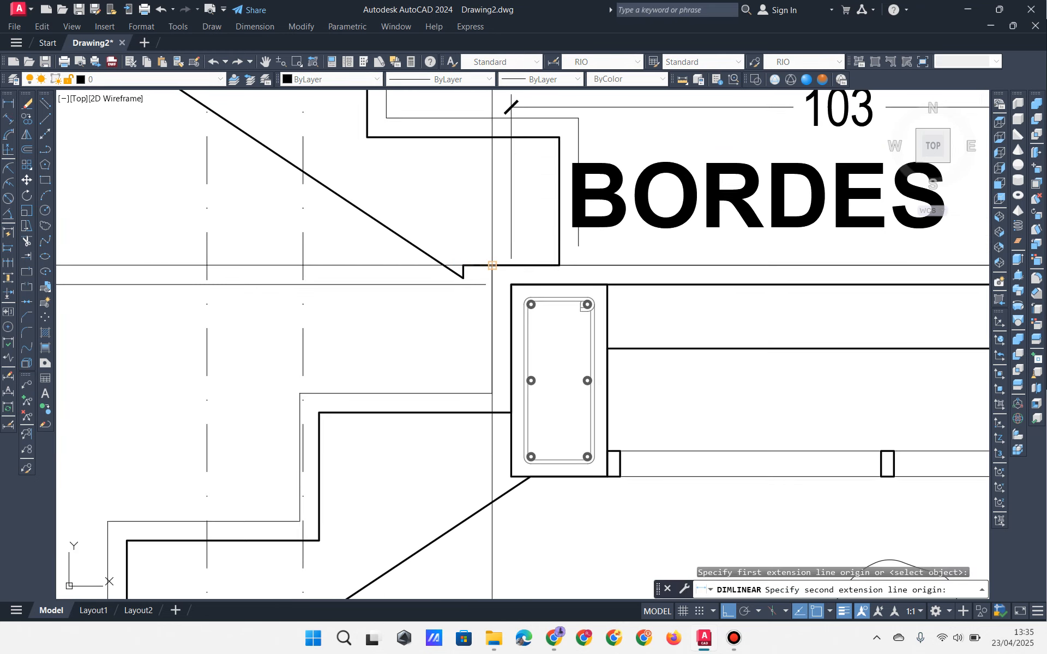
click(492, 267)
middle_drag(524, 121, 403, 276)
middle_drag(427, 93, 436, 180)
scroll(460, 224, down, 2)
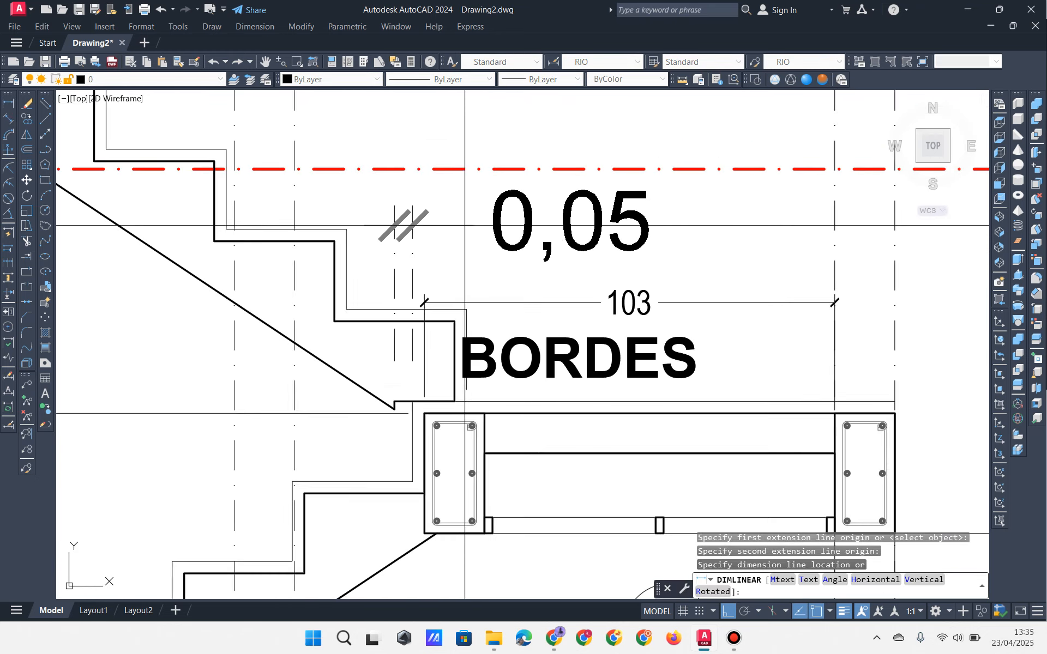
middle_drag(482, 120, 489, 157)
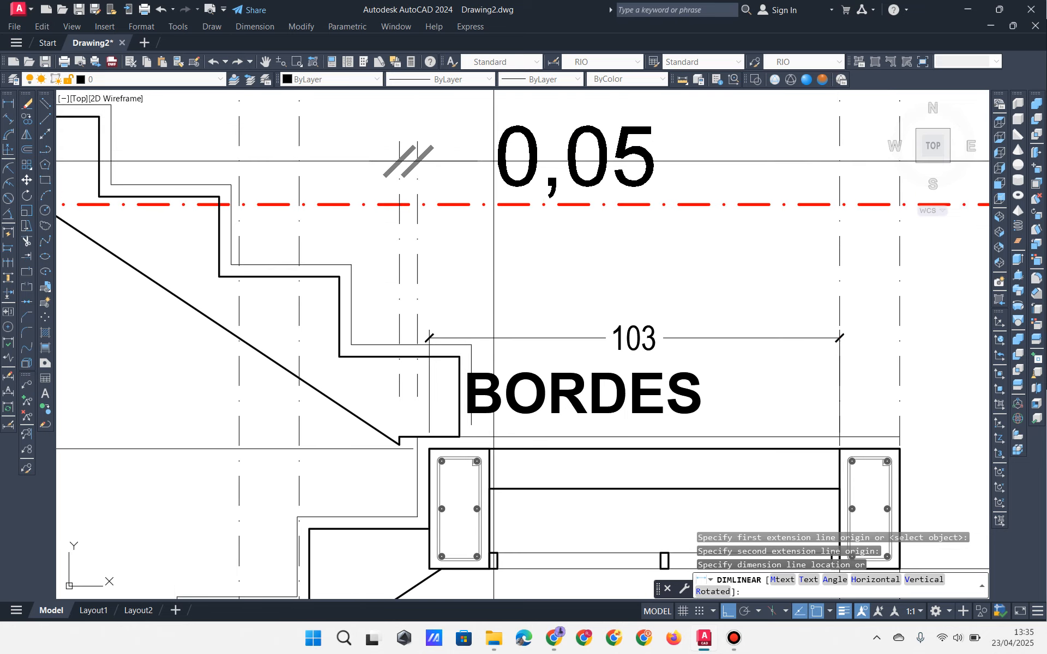
key(Escape)
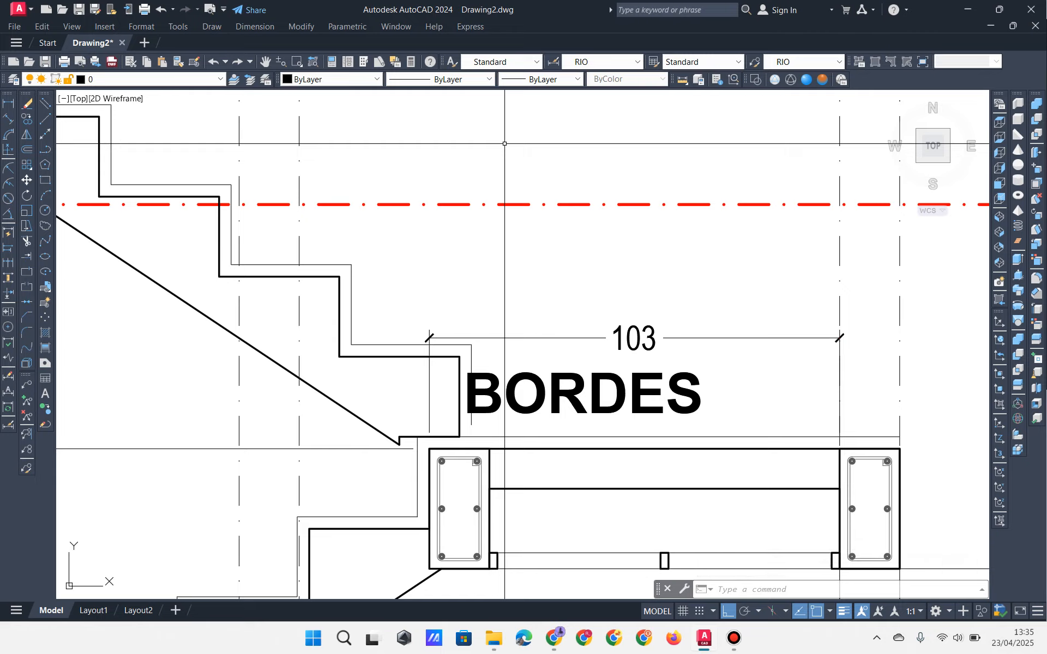
mouse_move(639, 390)
middle_down()
mouse_move(590, 352)
mouse_move(602, 263)
middle_up()
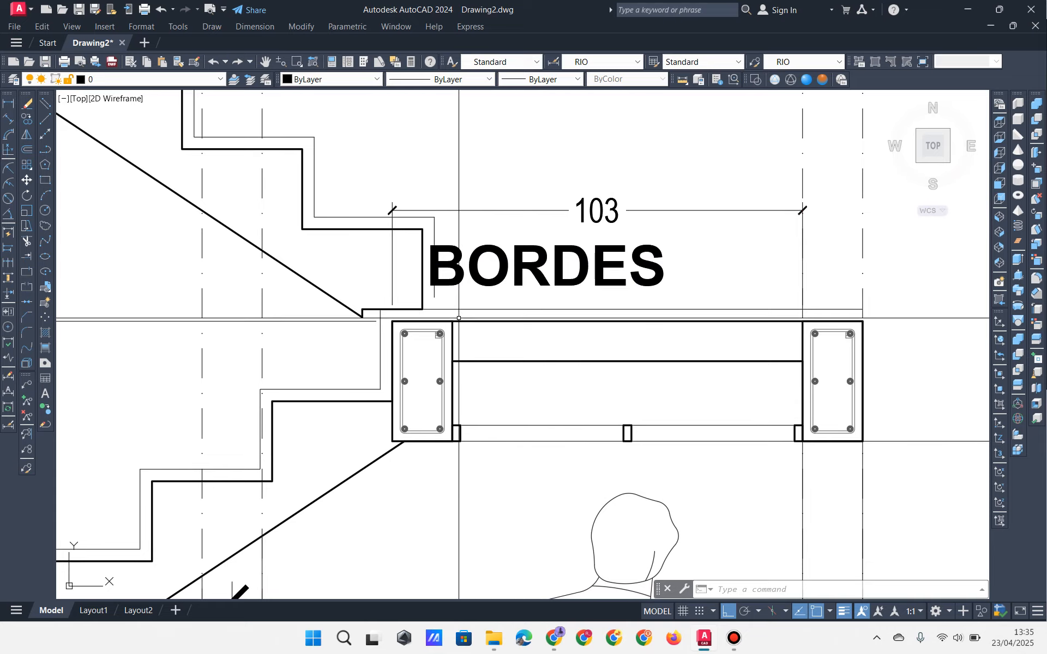
Step: Select the first footing, its column, the stair outlines and the landing column with beam
scroll(503, 342, down, 6)
middle_drag(425, 353, 672, 161)
scroll(437, 347, up, 2)
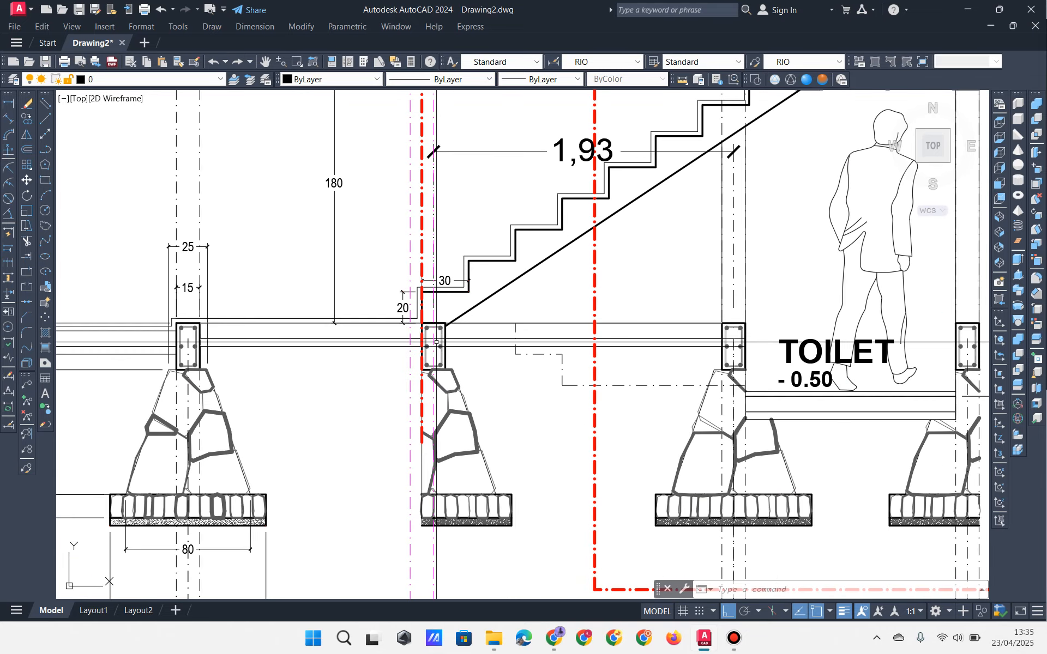
mouse_move(443, 366)
middle_down()
mouse_move(389, 351)
mouse_move(338, 364)
middle_up()
click(260, 578)
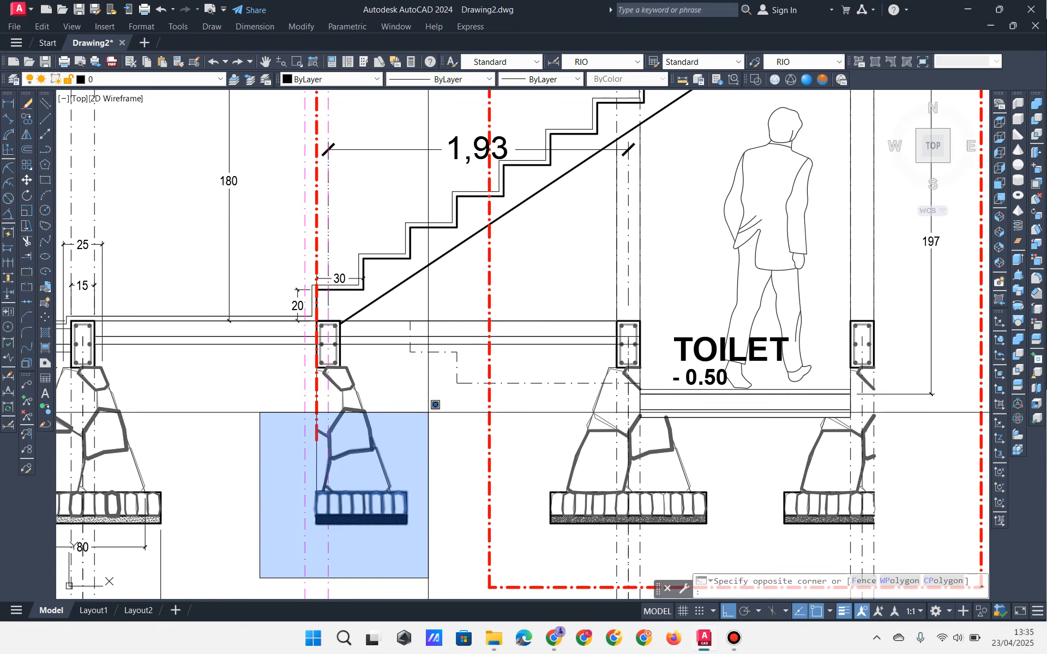
click(433, 230)
click(451, 299)
click(394, 233)
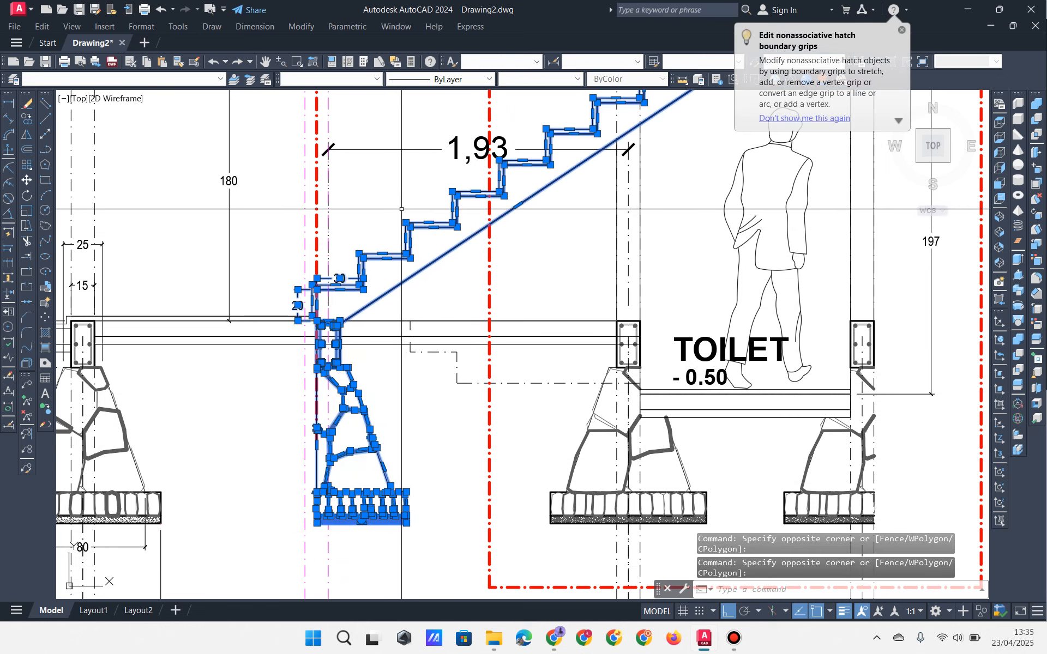
middle_drag(508, 241, 262, 425)
scroll(368, 389, up, 2)
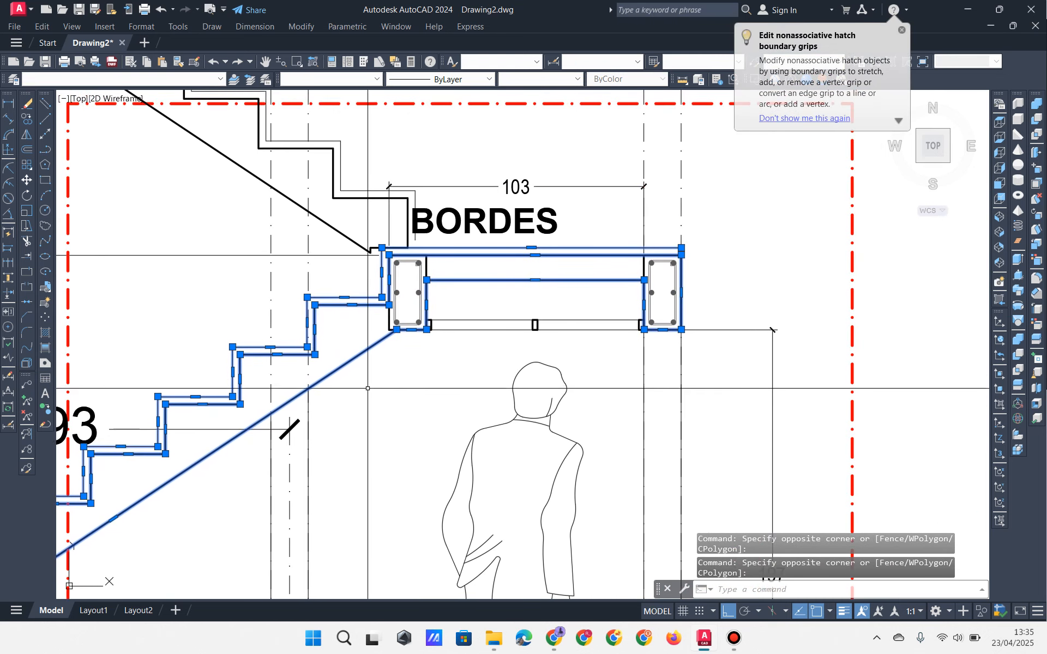
click(359, 413)
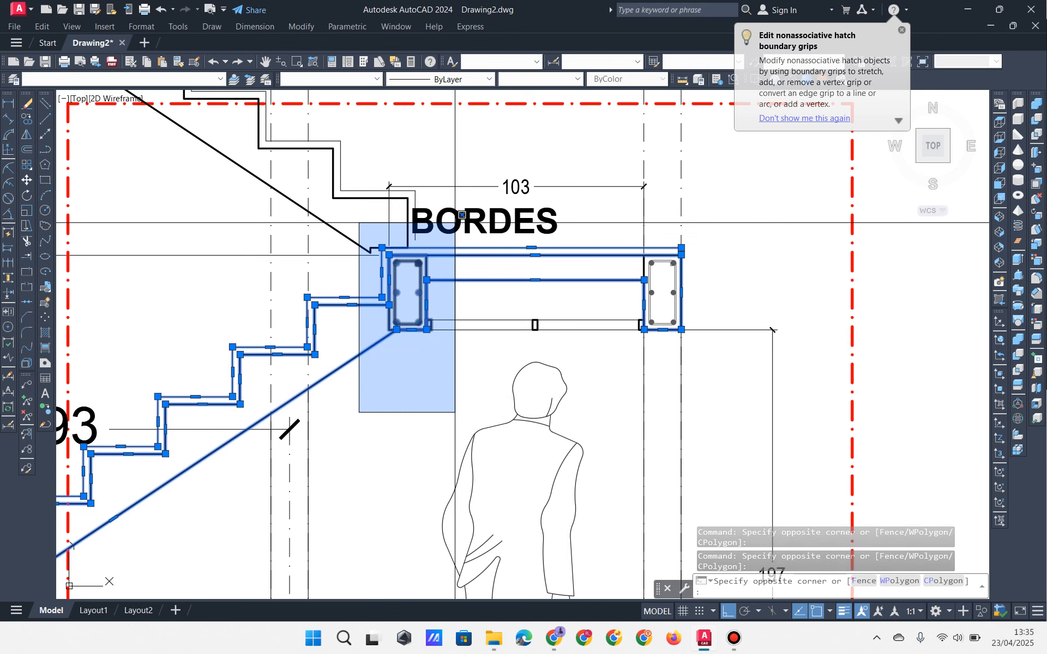
click(455, 223)
scroll(456, 231, down, 4)
middle_drag(455, 236, 475, 231)
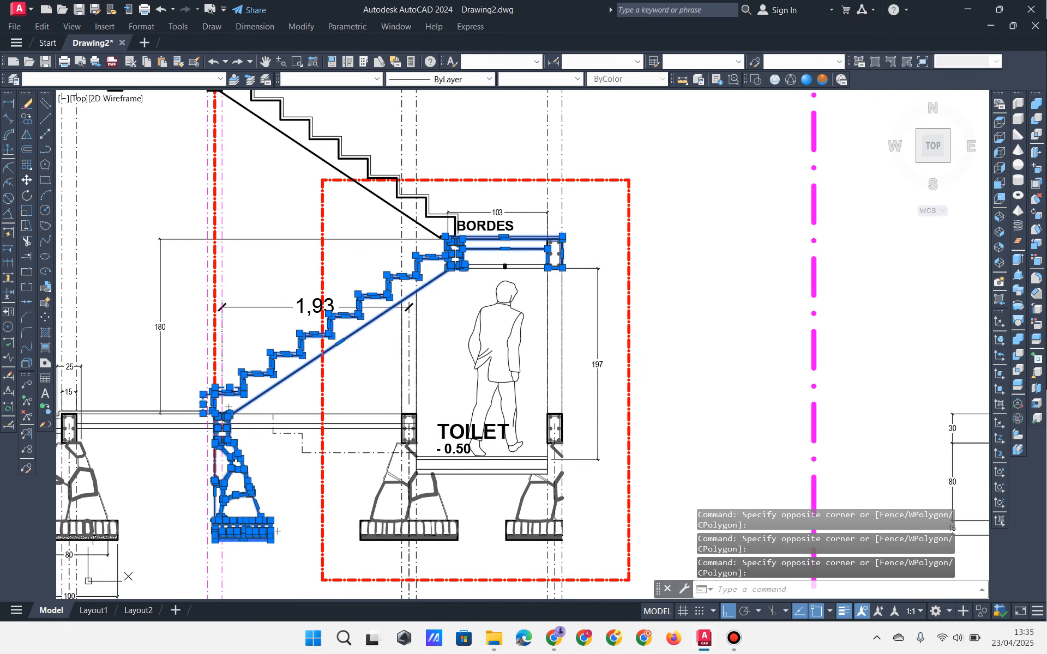
middle_drag(203, 394, 262, 368)
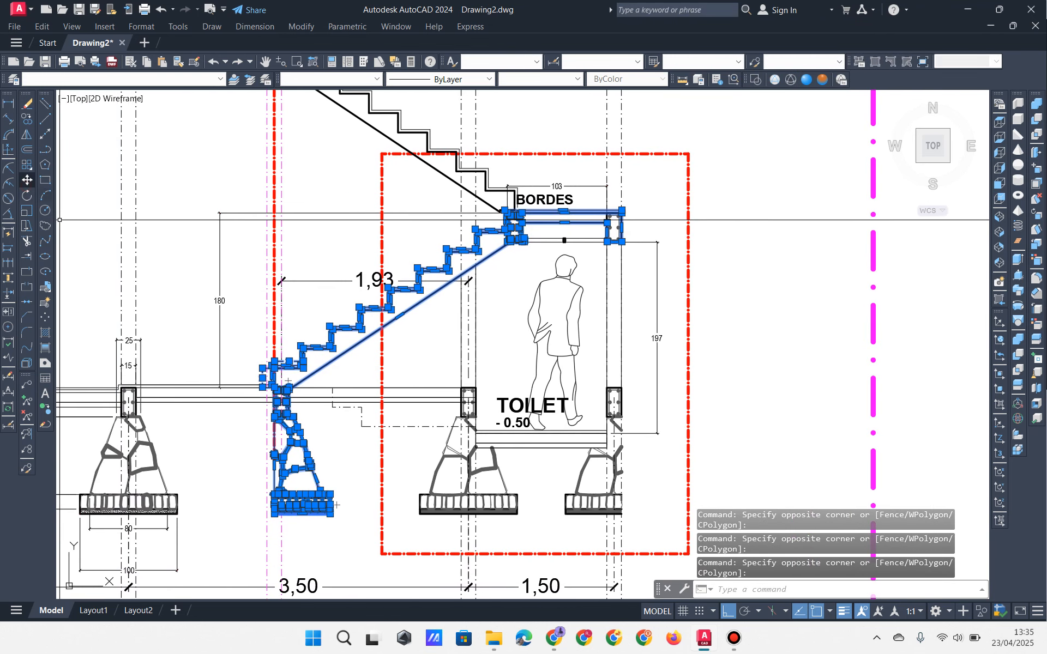
Step: Move the selection left from the column corner, making the flight 2,00 and the landing 110
click(27, 180)
scroll(237, 383, up, 5)
scroll(495, 474, up, 4)
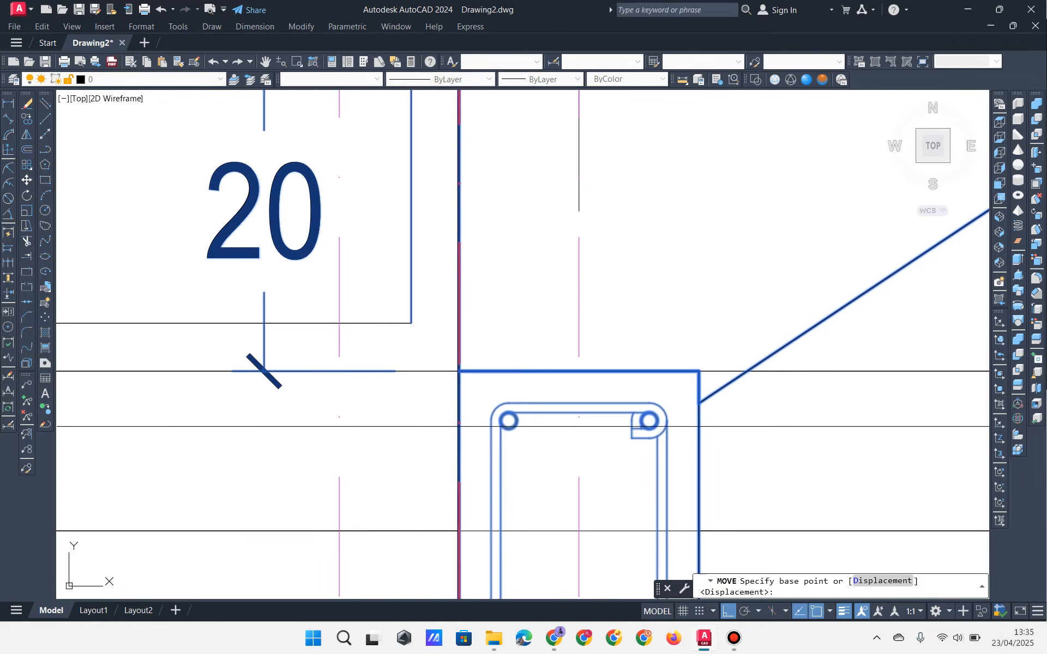
click(460, 371)
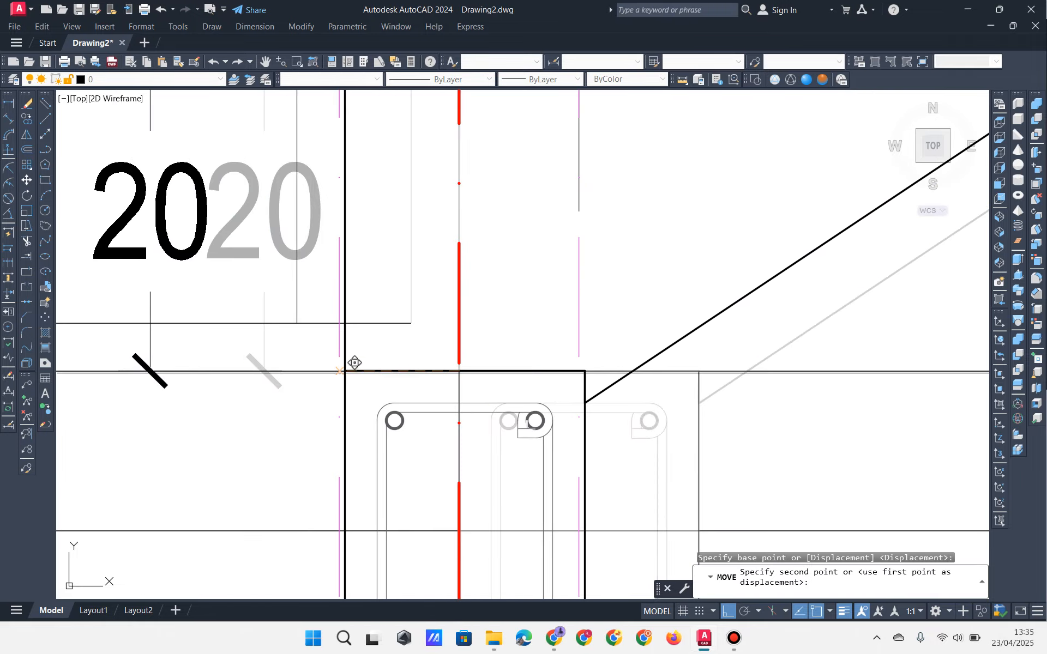
click(344, 373)
scroll(344, 373, down, 8)
scroll(467, 321, up, 3)
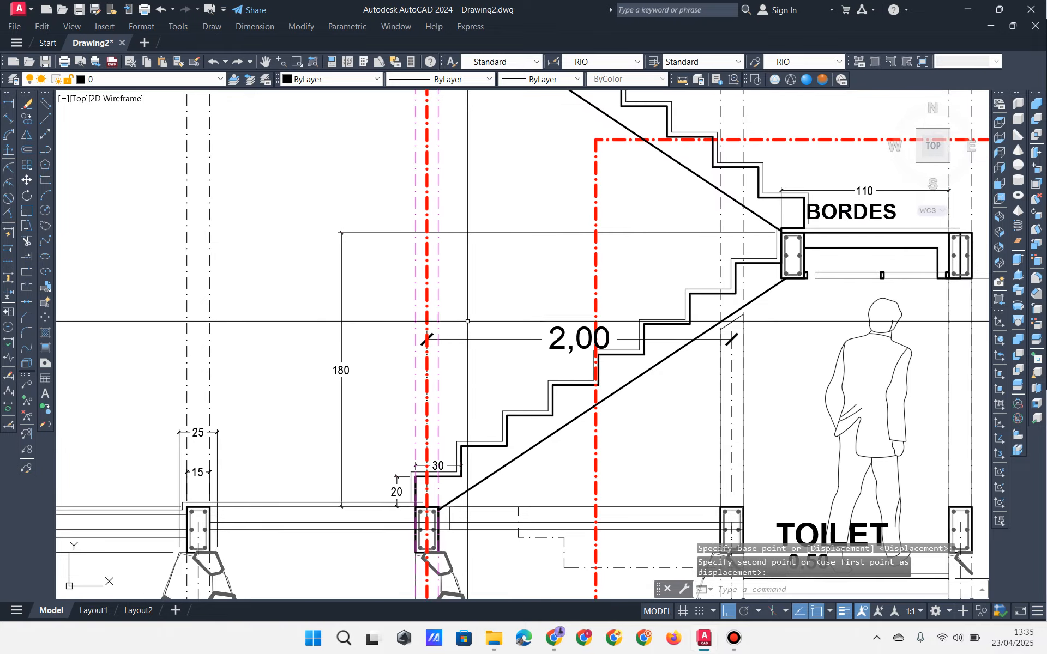
click(416, 286)
click(413, 285)
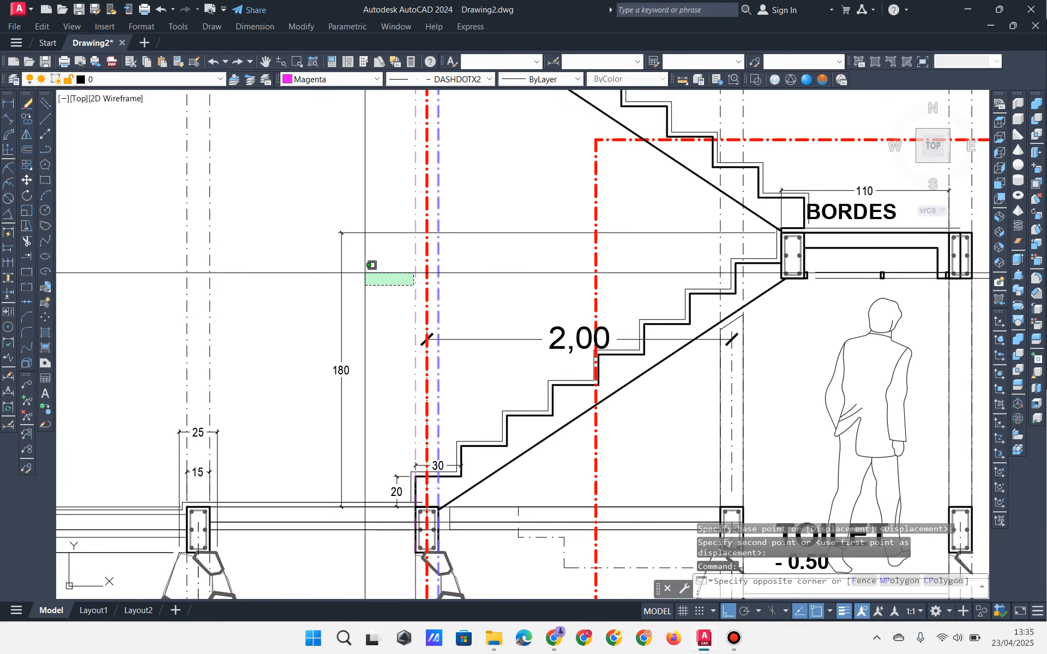
middle_drag(365, 231, 362, 437)
key(Escape)
key(Escape)
key(Escape)
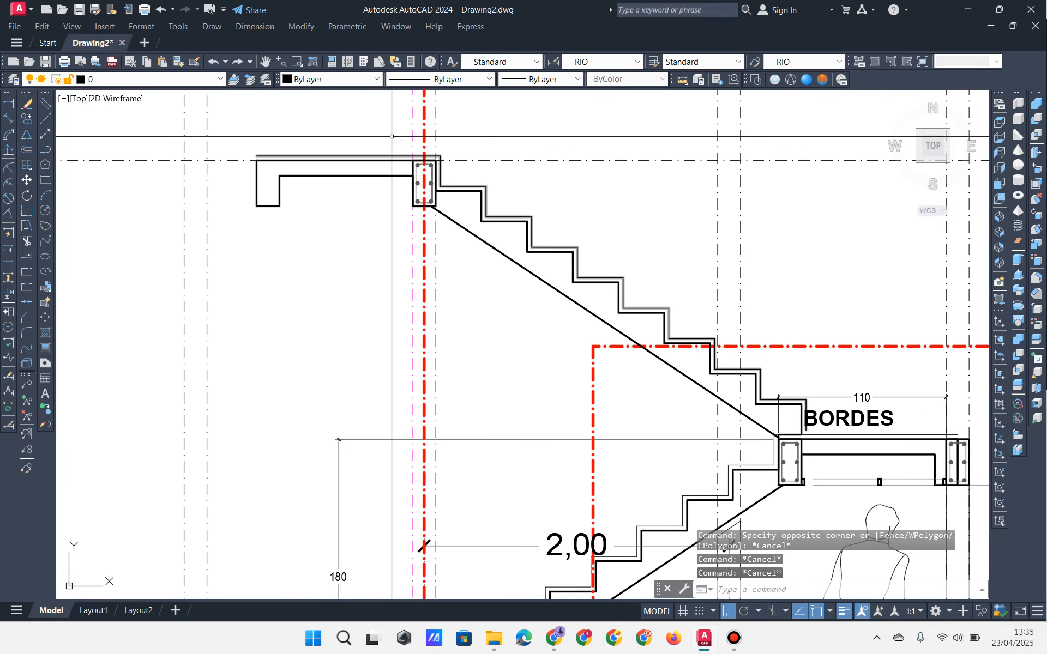
middle_drag(447, 311, 419, 133)
Step: Check the stair against the floor plan, then return to the section's first column
middle_drag(407, 339, 390, 309)
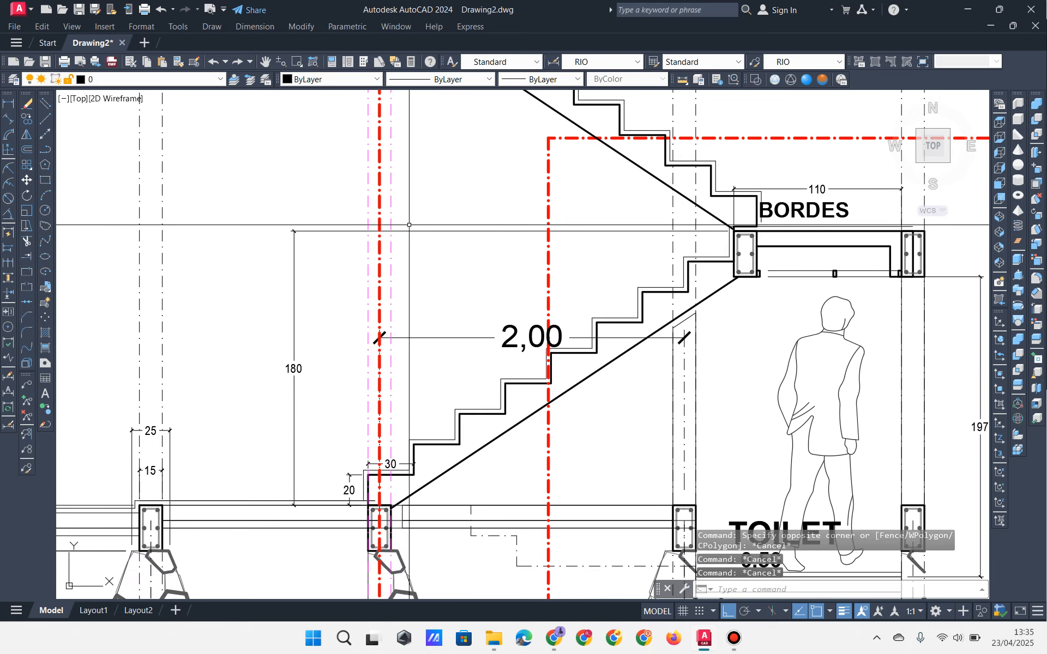
click(391, 206)
click(368, 218)
scroll(361, 219, down, 6)
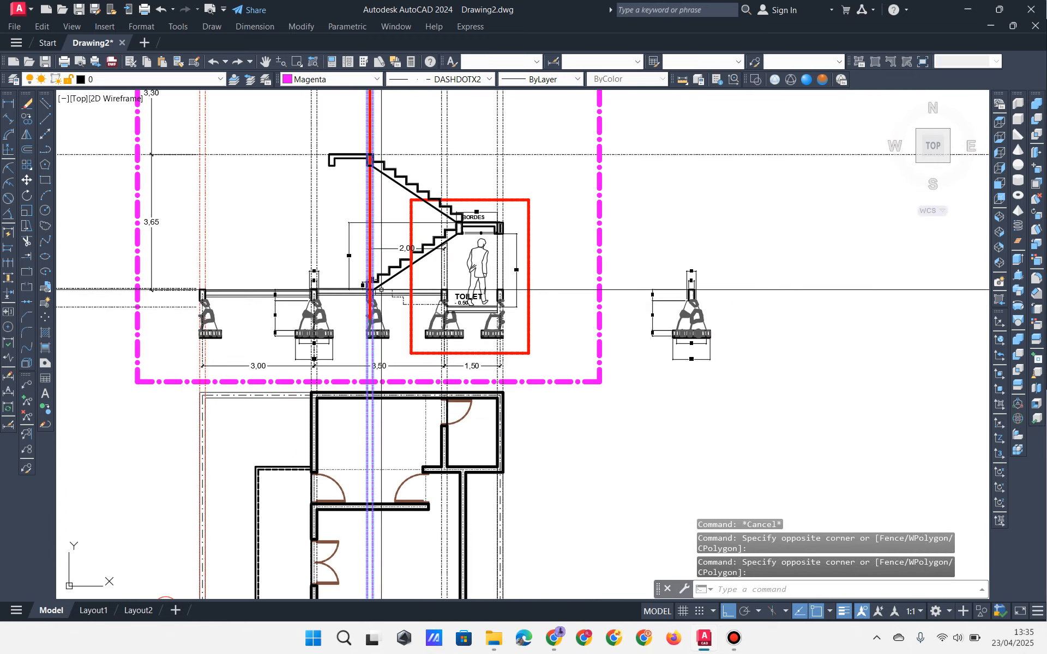
middle_drag(349, 349, 351, 181)
middle_drag(292, 461, 300, 306)
scroll(401, 309, up, 4)
middle_drag(383, 377, 399, 371)
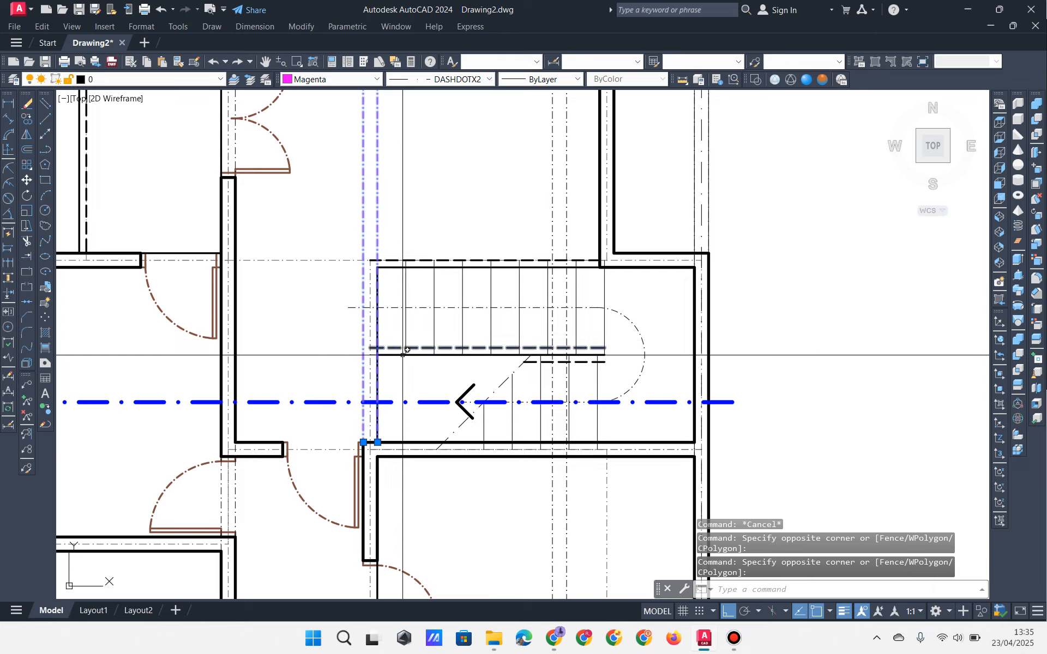
scroll(407, 355, down, 4)
middle_drag(388, 262, 412, 491)
scroll(423, 202, up, 4)
scroll(413, 236, up, 4)
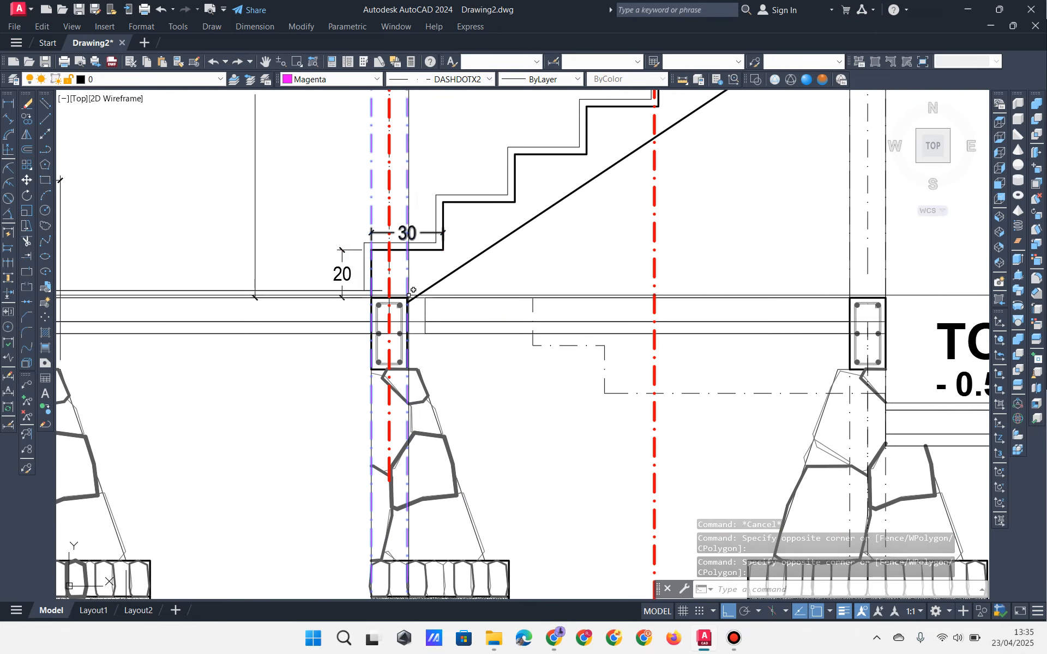
middle_drag(482, 263, 449, 321)
key(Escape)
key(Escape)
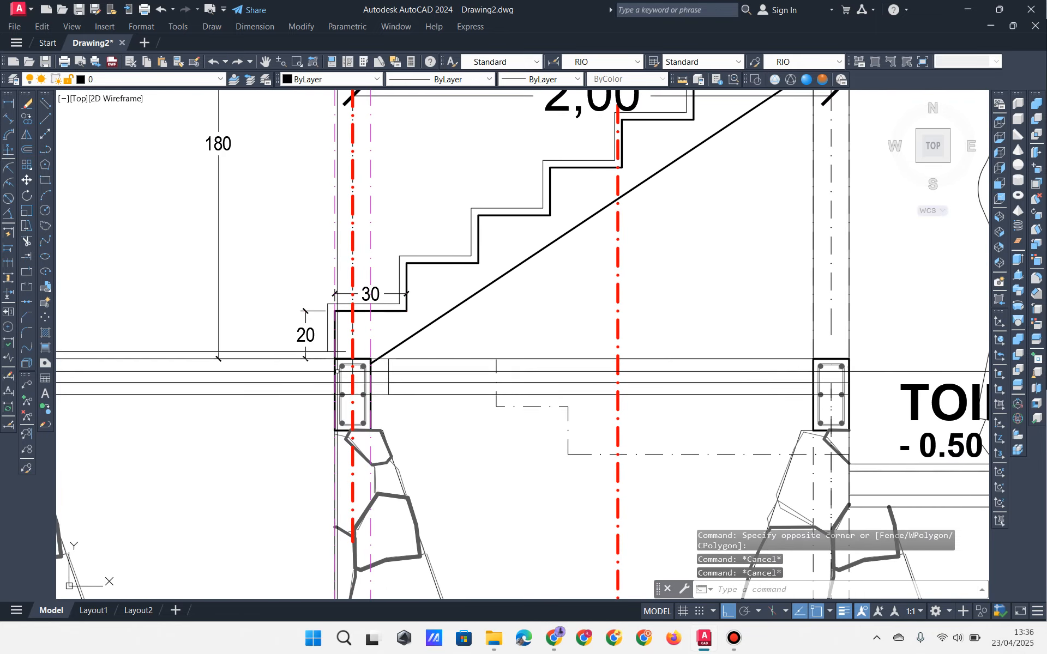
Step: Stretch the floor line at the stair's foot to end at the first column's corner
scroll(328, 361, up, 2)
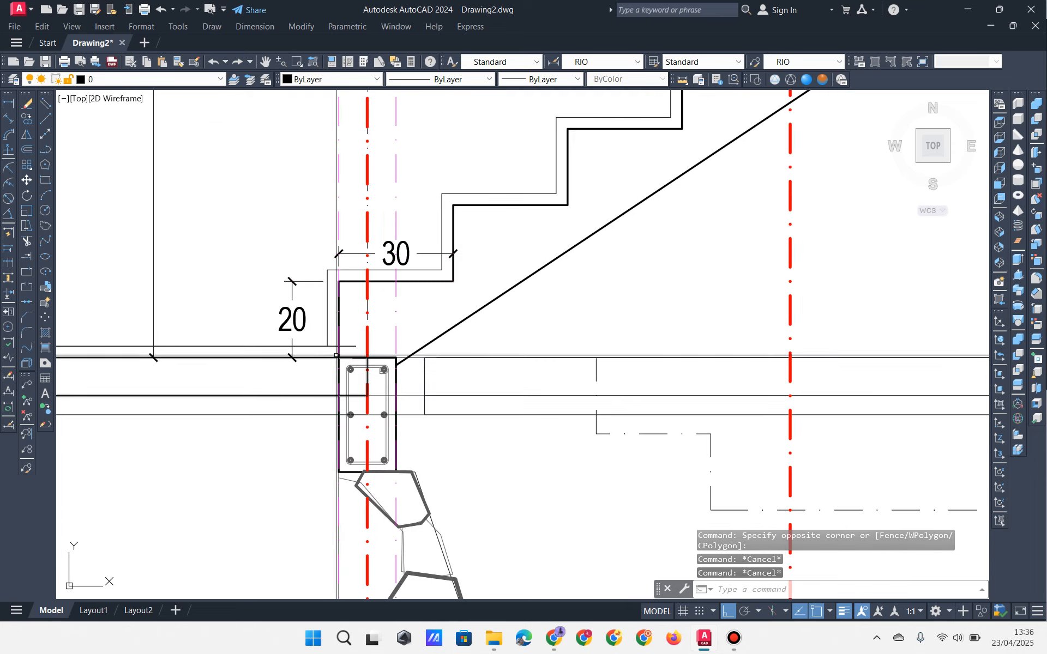
click(333, 344)
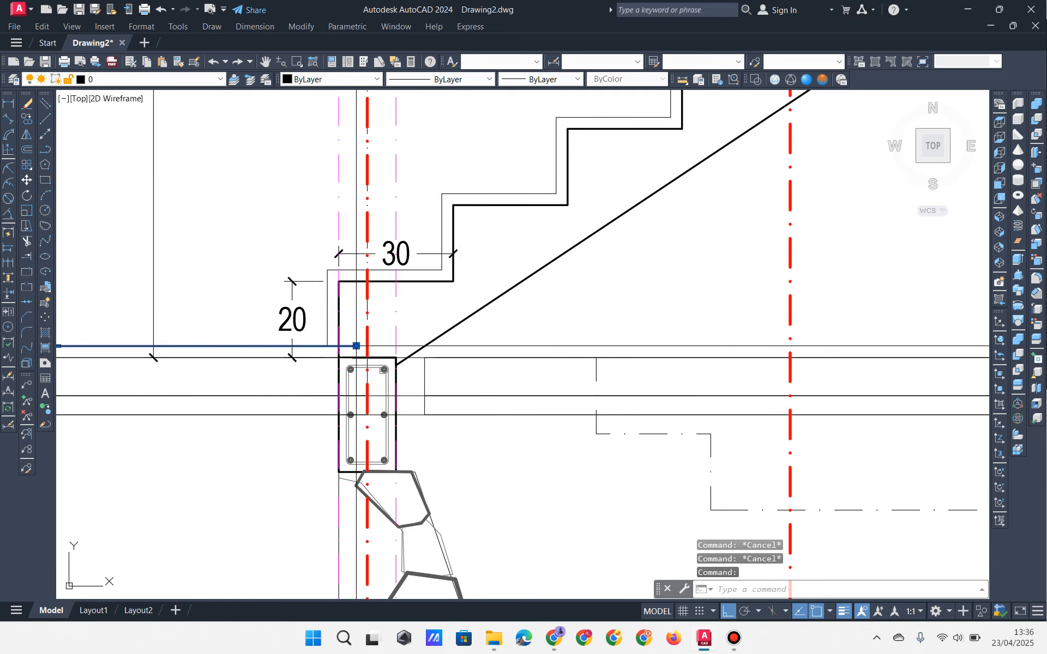
click(327, 345)
scroll(338, 350, down, 4)
middle_drag(533, 310, 289, 401)
key(Escape)
key(Escape)
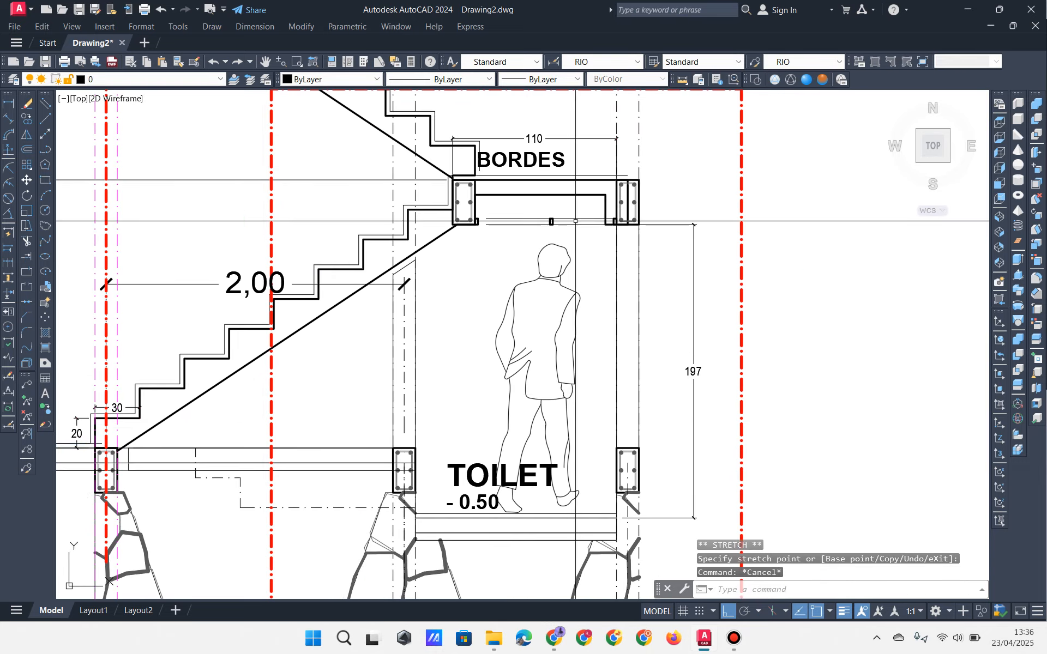
Step: Select the BORDES landing slab outline
scroll(627, 179, up, 4)
middle_drag(625, 179, 467, 275)
scroll(485, 275, up, 2)
click(460, 276)
click(429, 273)
Step: Stretch the slab's right and left edges onto the landing columns
click(507, 274)
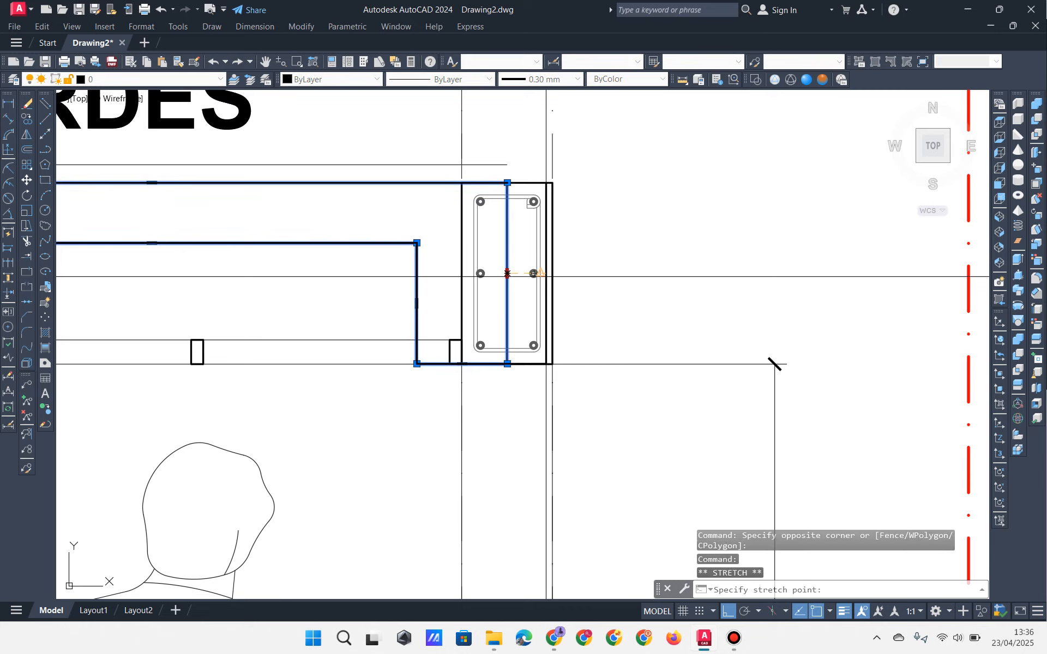
click(553, 273)
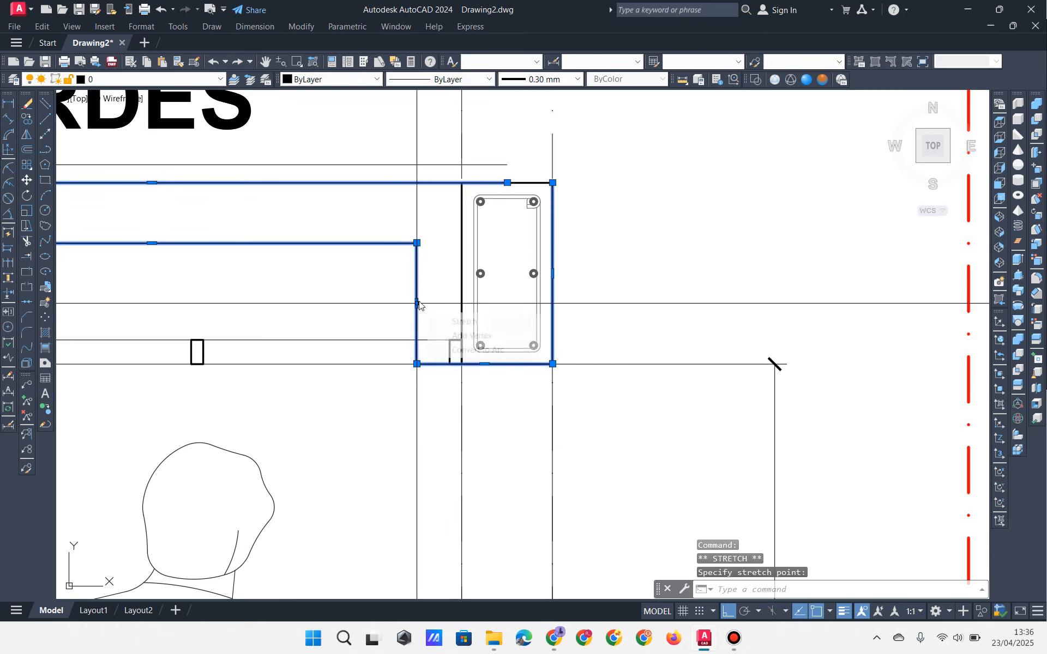
click(417, 303)
click(462, 303)
scroll(463, 302, down, 2)
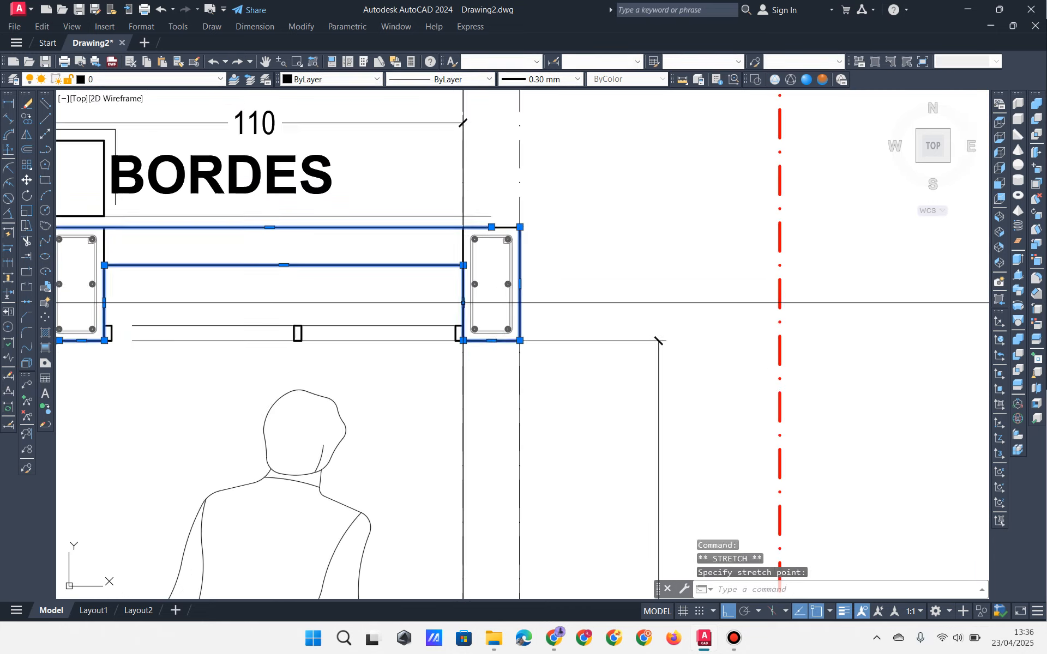
key(Escape)
key(Escape)
key(Escape)
scroll(463, 302, up, 2)
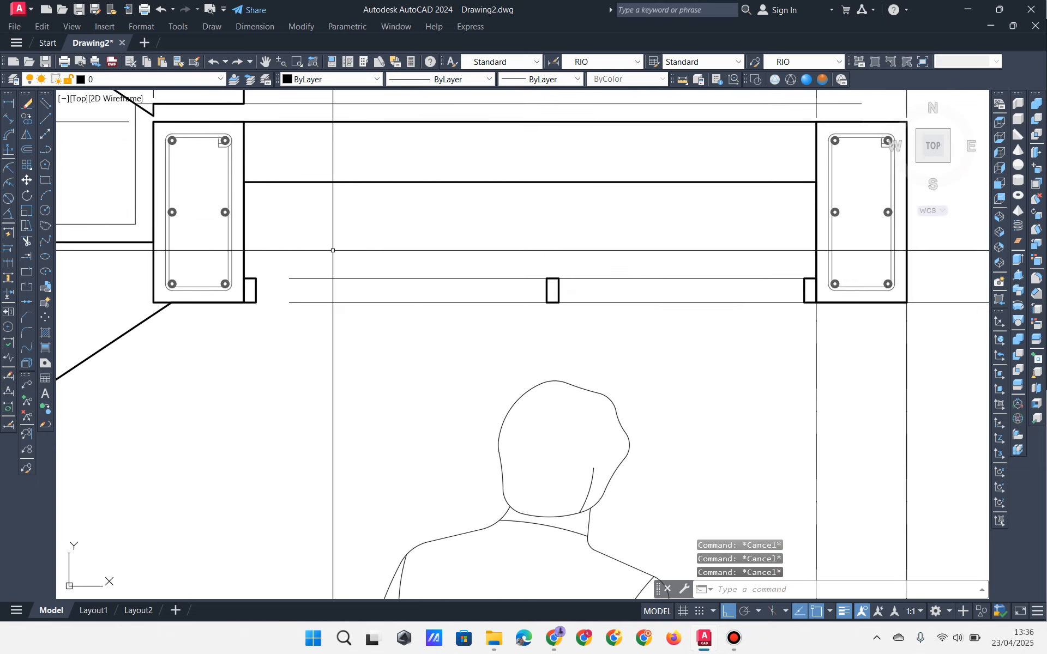
Step: Extend the two lower slab lines to their boundaries
click(29, 258)
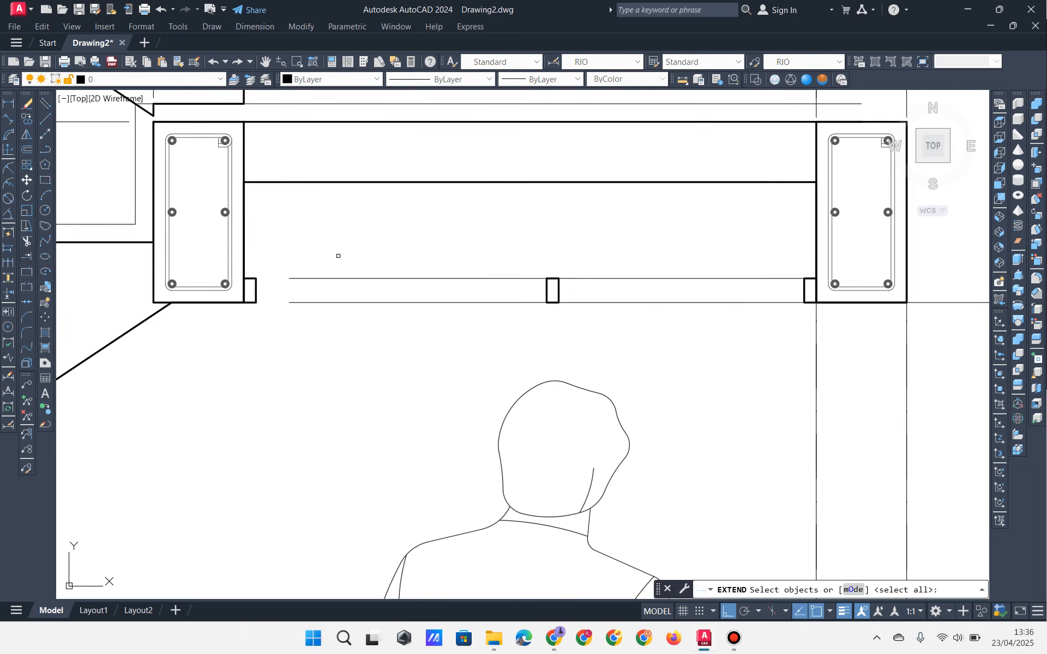
key(Return)
click(345, 236)
click(309, 344)
key(Escape)
key(Escape)
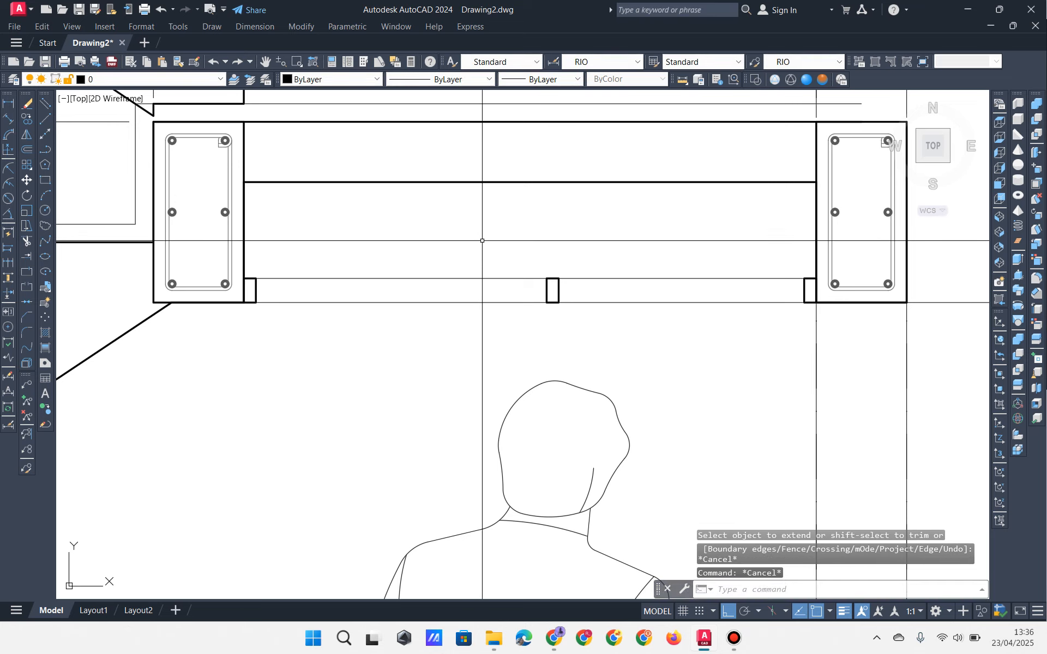
Step: Move the small middle block left to centre it between the landing columns
click(488, 252)
click(603, 316)
text(m)
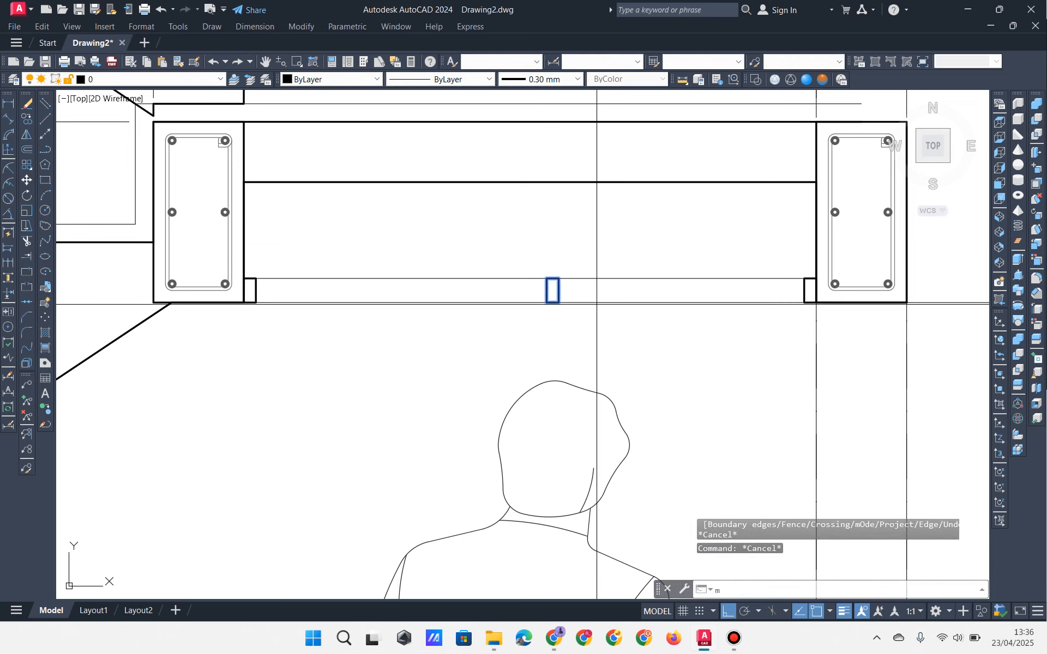
key(Return)
click(553, 291)
click(526, 308)
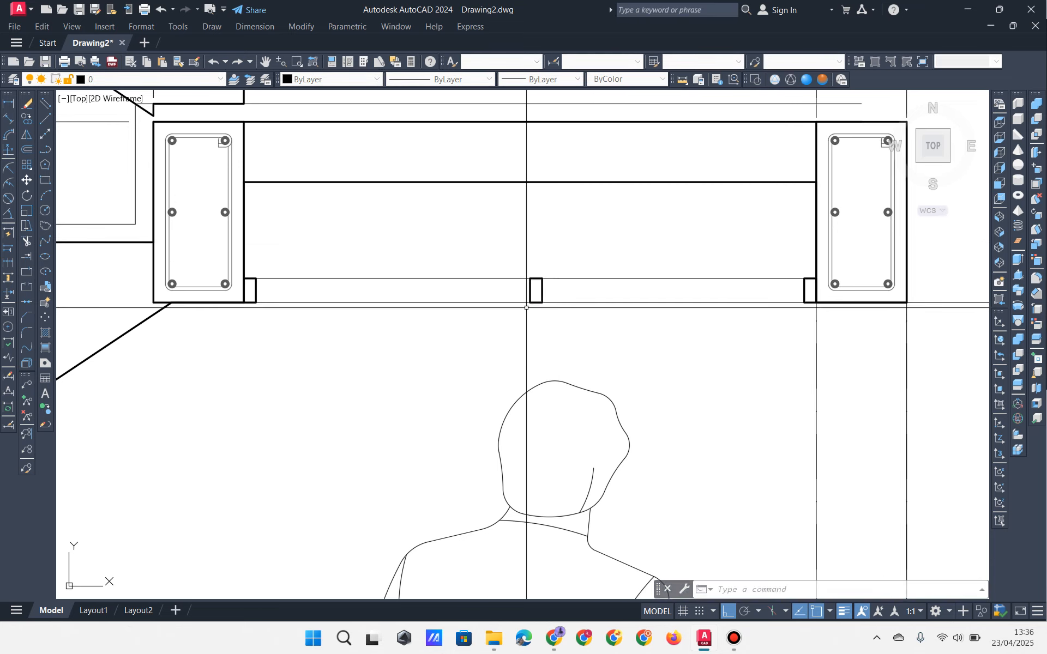
scroll(529, 312, down, 8)
middle_drag(446, 321, 512, 329)
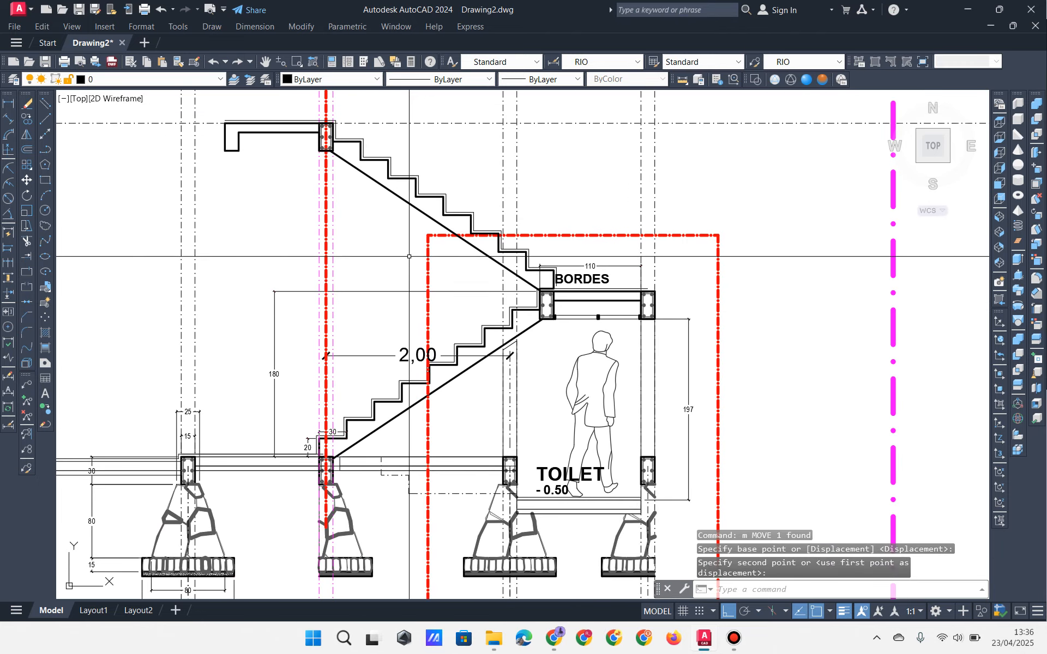
Step: Delete the 15 objects of the duplicate upper stair flight and its diagonal line
click(443, 211)
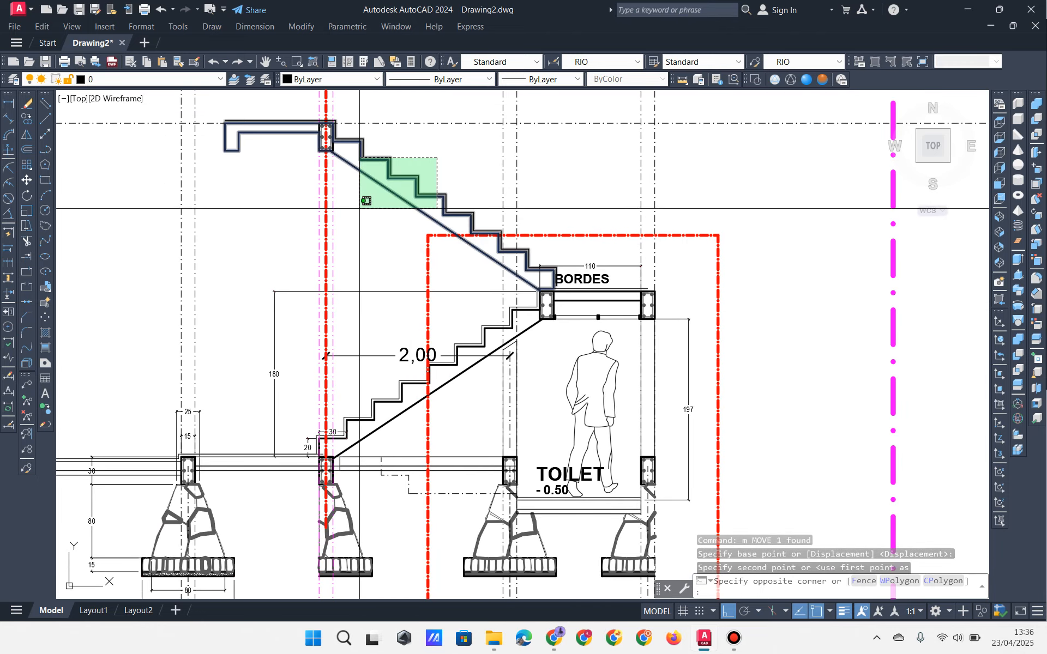
click(352, 159)
click(278, 116)
click(379, 200)
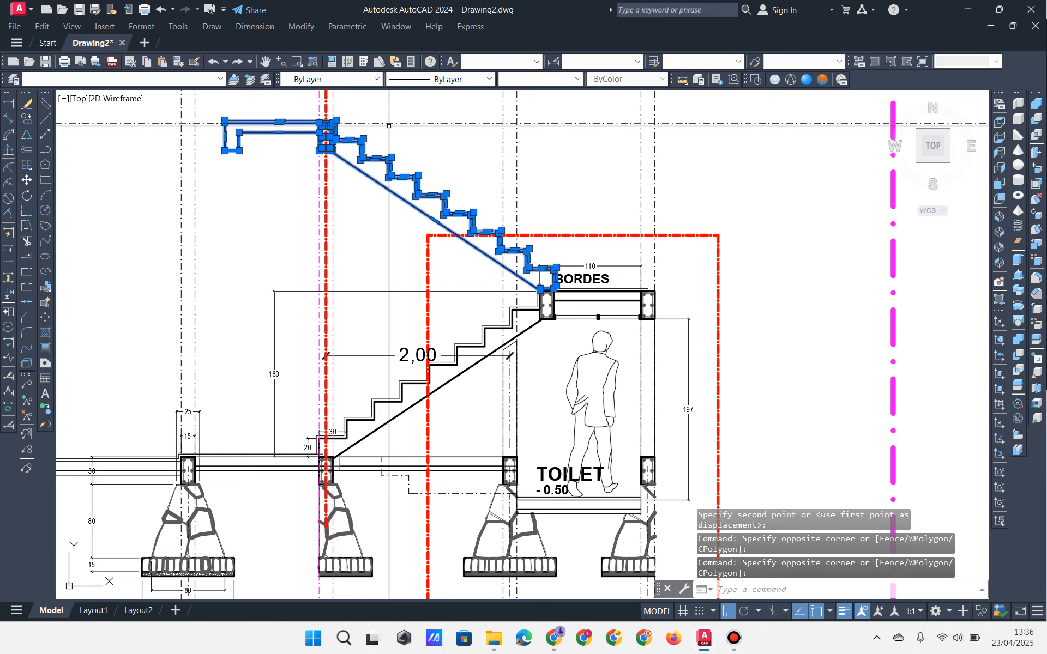
key(Delete)
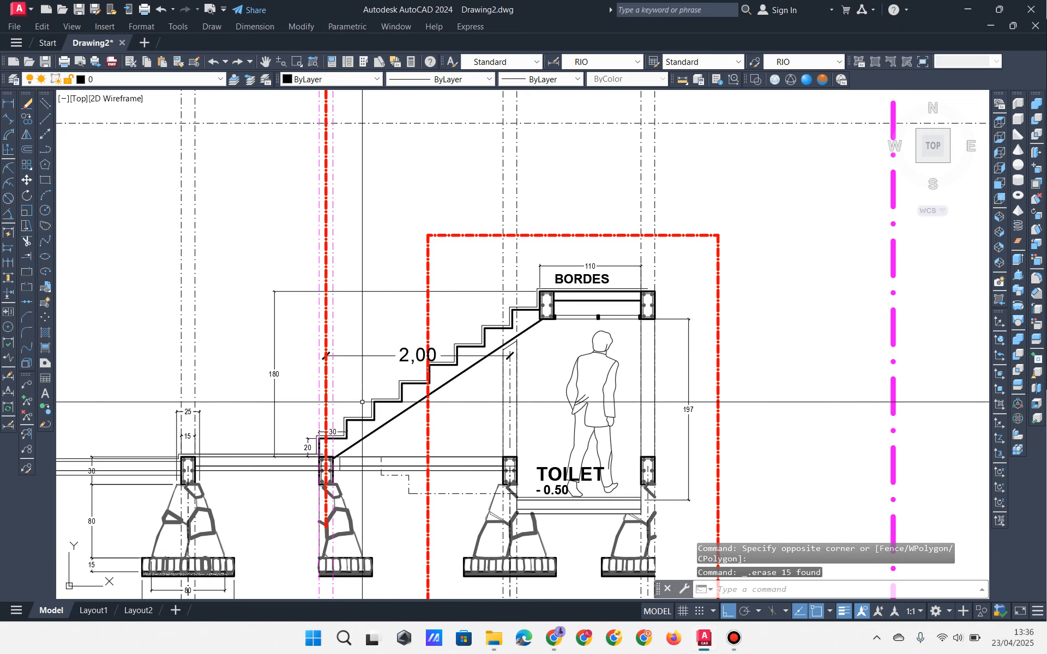
scroll(362, 402, up, 6)
Step: Select and then release the magenta axis lines and the horizontal line at the stair start
click(376, 201)
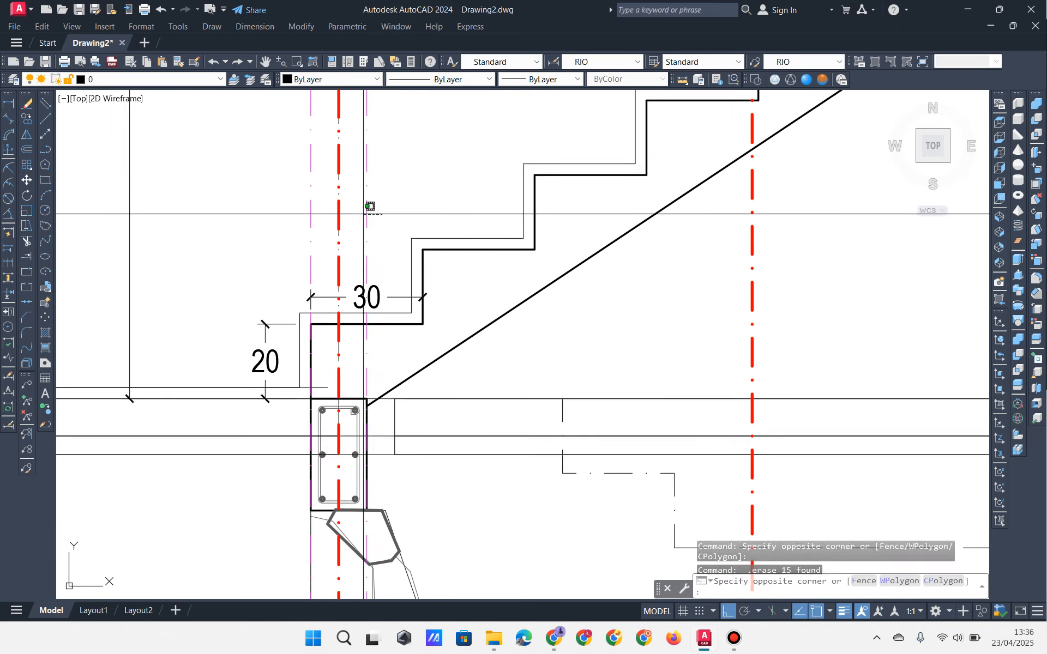
click(358, 213)
click(321, 212)
click(298, 226)
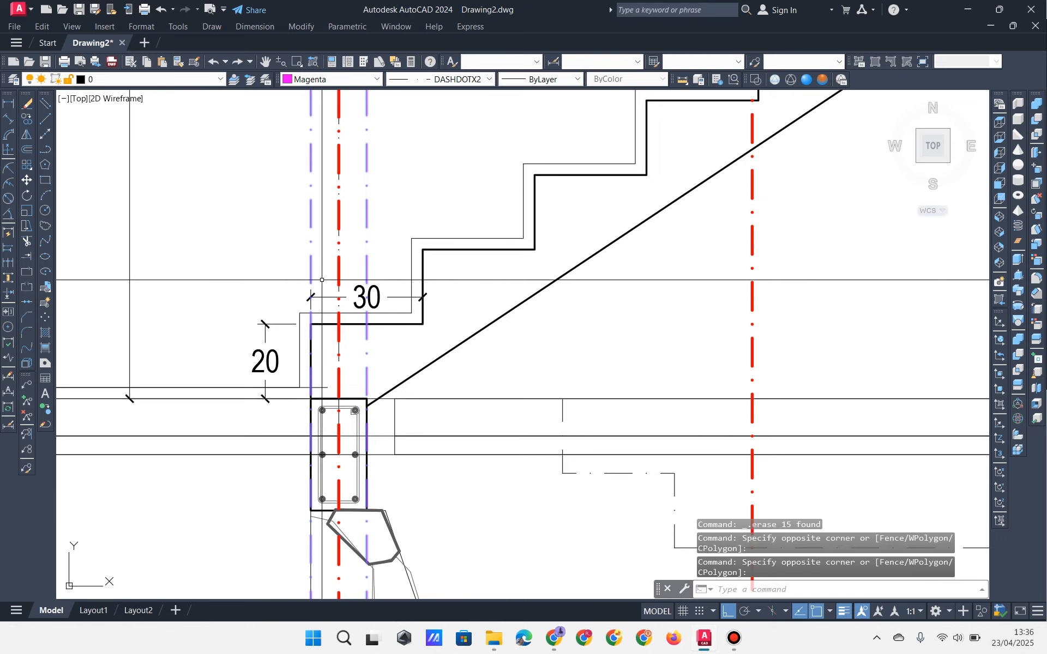
key(Escape)
key(Escape)
key(Escape)
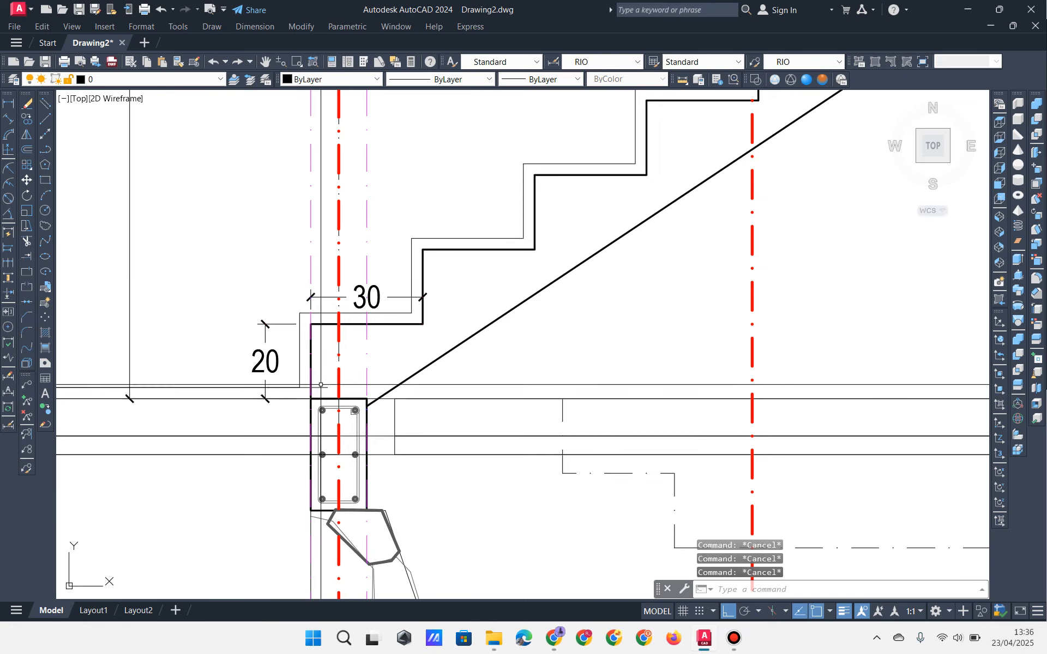
click(322, 386)
key(Escape)
key(Escape)
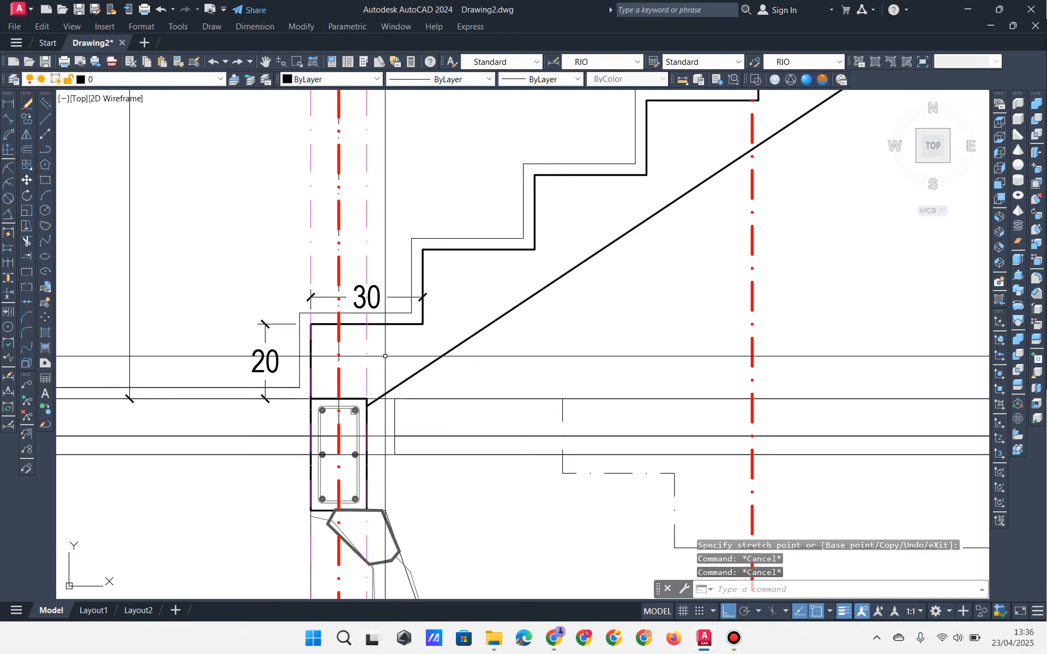
Step: Pan down the section to the toilet footings and the 3,50 and 1,50 dimensions
scroll(342, 341, down, 3)
middle_drag(440, 263, 428, 330)
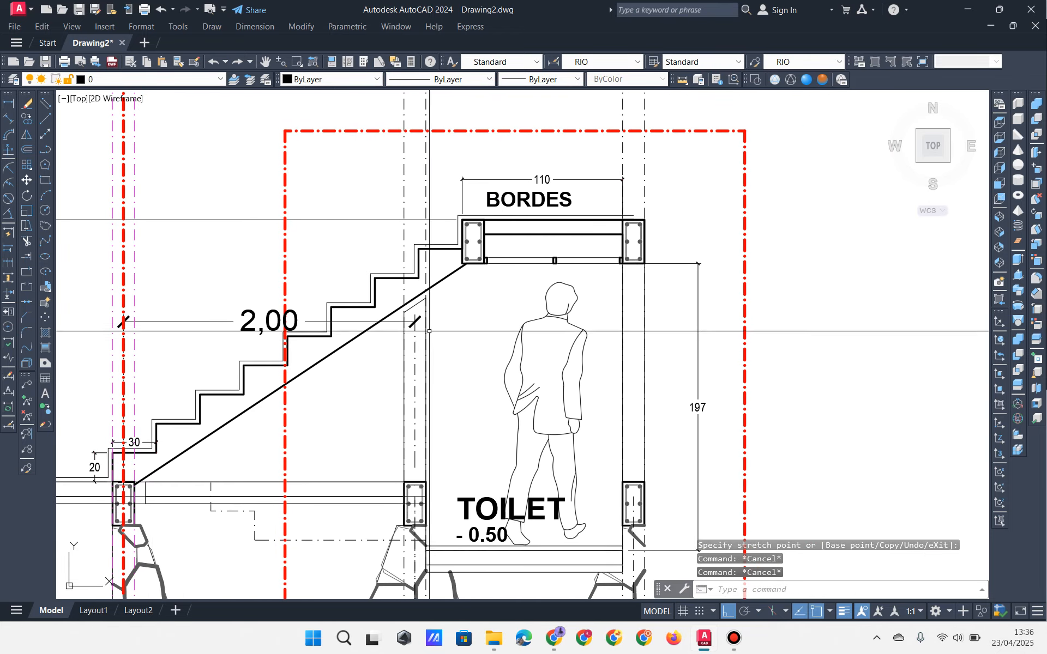
mouse_move(427, 476)
middle_down()
mouse_move(425, 365)
mouse_move(435, 360)
middle_up()
mouse_move(429, 499)
middle_down()
mouse_move(407, 408)
mouse_move(427, 284)
middle_up()
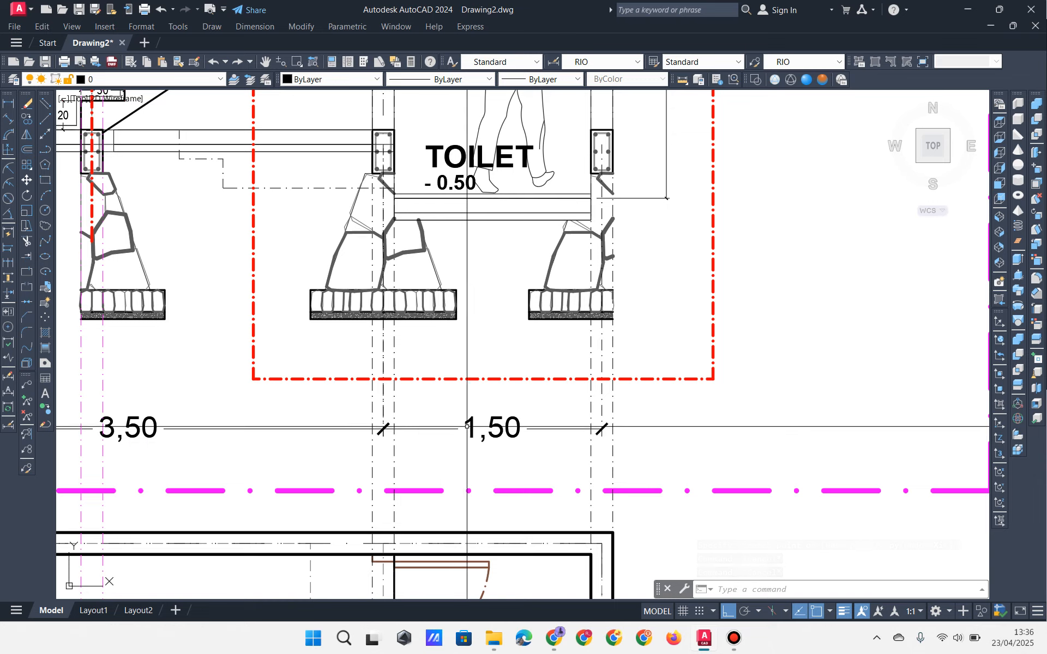
middle_drag(477, 417, 473, 481)
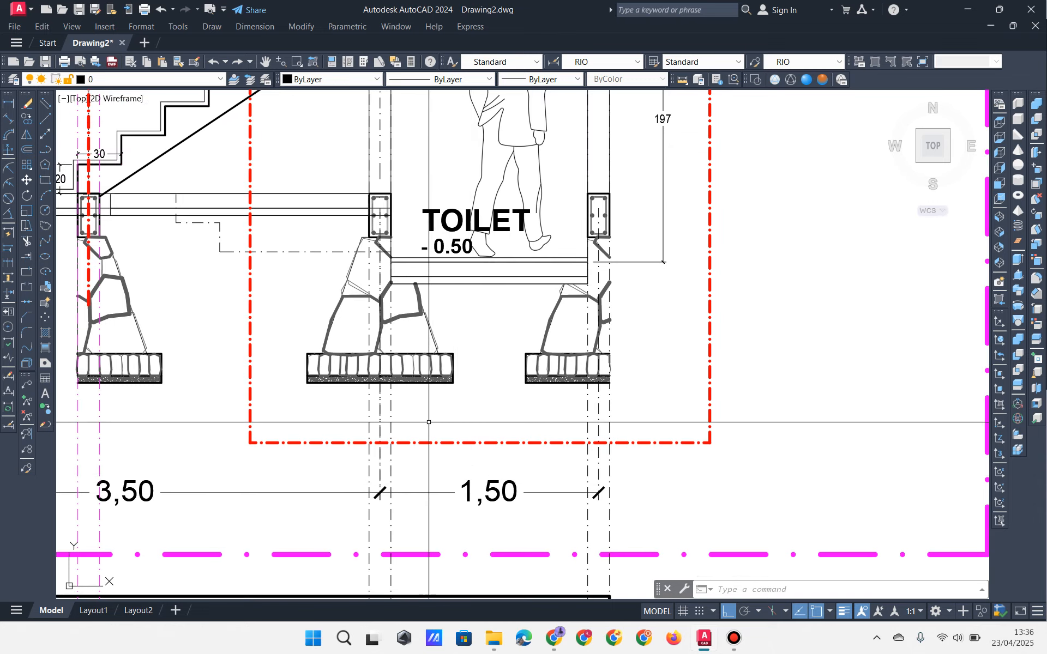
middle_drag(383, 376, 387, 448)
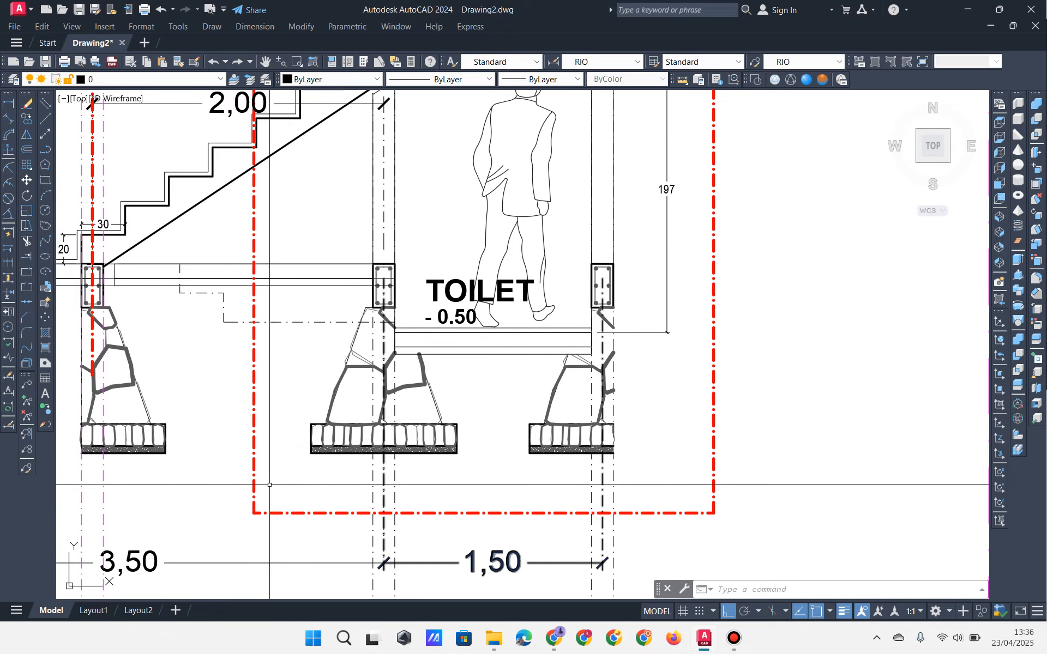
middle_drag(304, 468, 287, 526)
Step: Test-select the middle footing with its column and axis line, then clear the selection
click(288, 529)
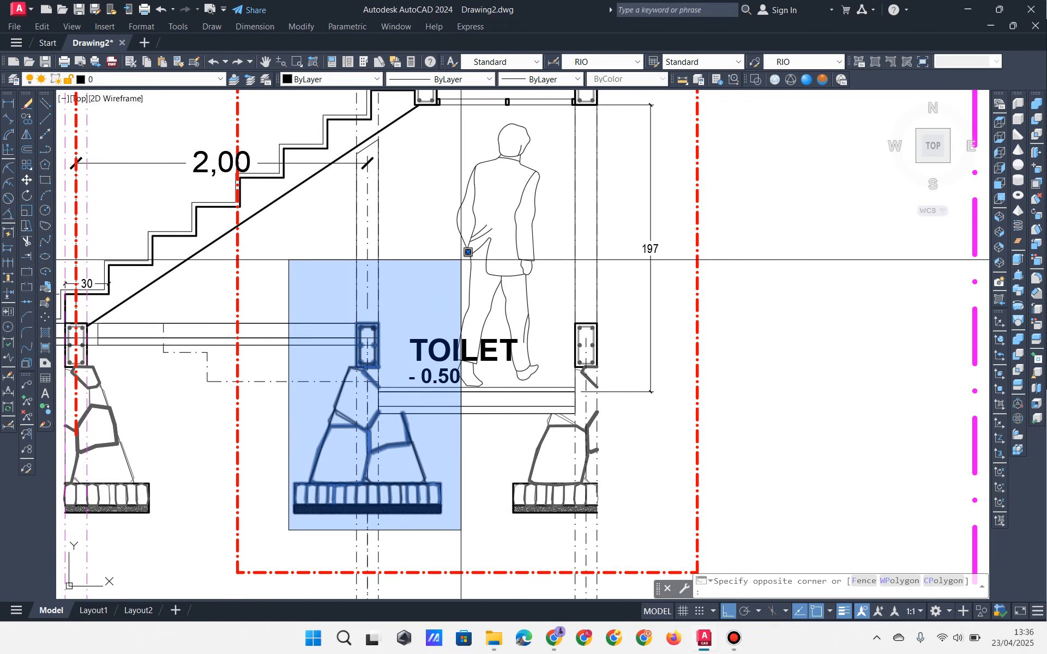
click(460, 253)
middle_drag(410, 261, 405, 364)
click(391, 257)
click(364, 255)
scroll(384, 285, down, 2)
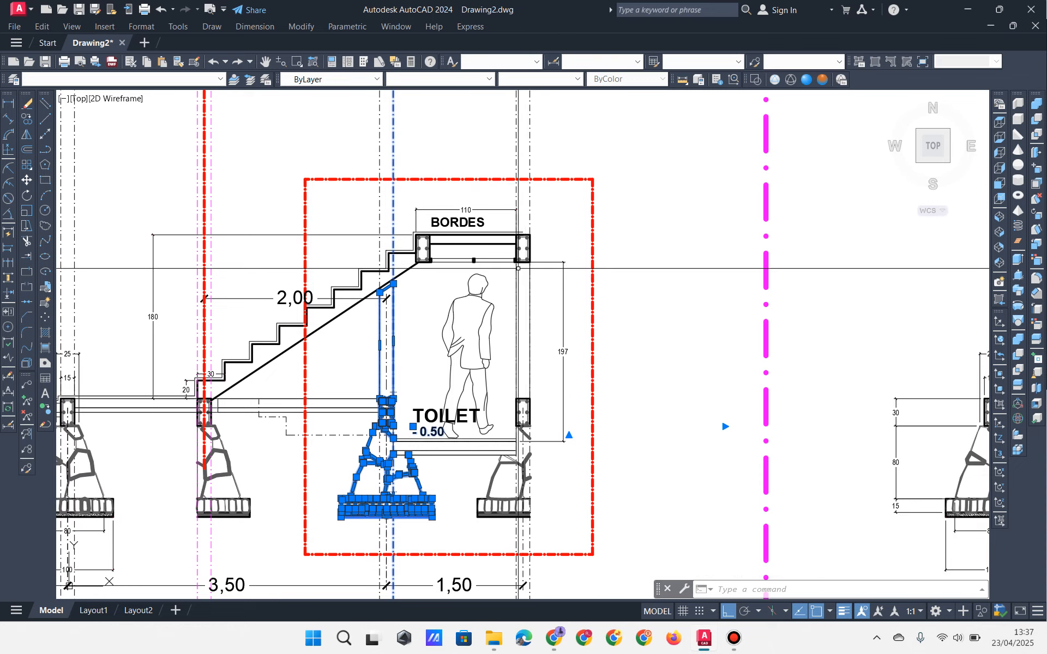
key(Escape)
scroll(518, 268, down, 4)
scroll(443, 373, up, 6)
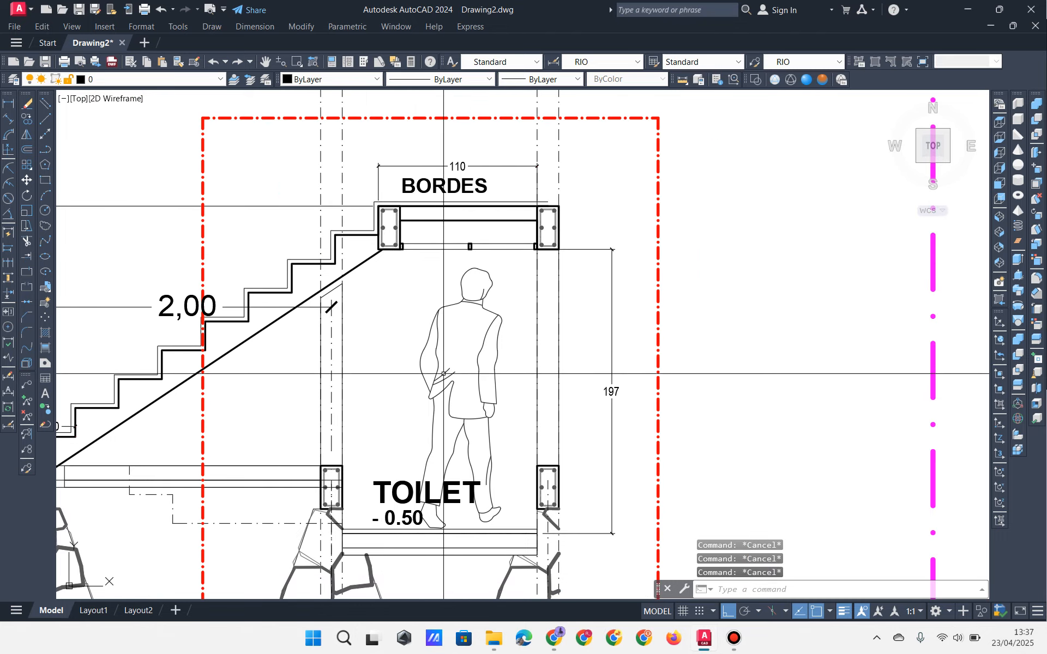
scroll(443, 373, down, 6)
middle_drag(474, 127, 473, 415)
scroll(473, 415, up, 4)
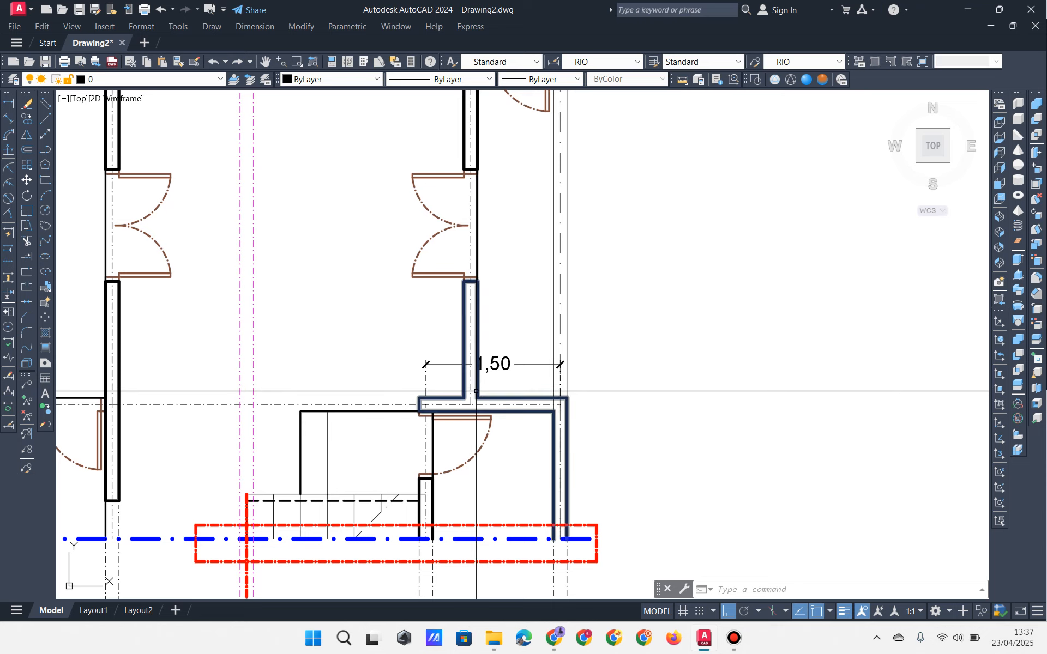
mouse_move(478, 392)
middle_down()
mouse_move(480, 339)
mouse_move(501, 268)
middle_up()
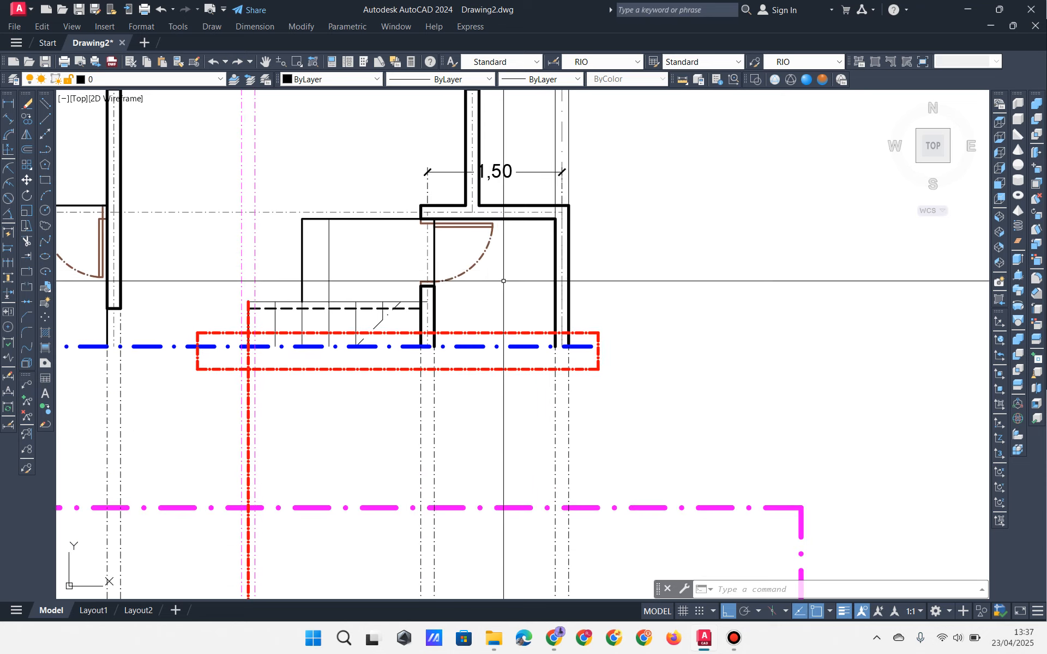
middle_drag(499, 295, 510, 80)
scroll(510, 234, down, 4)
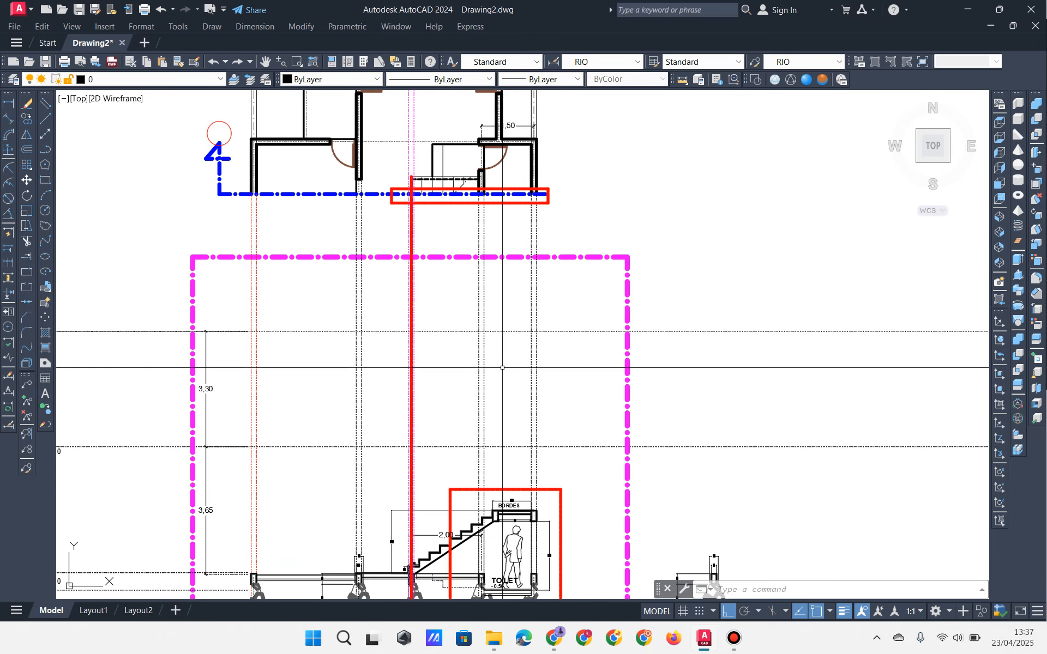
middle_drag(459, 578, 455, 425)
scroll(454, 425, up, 6)
middle_drag(313, 409, 325, 467)
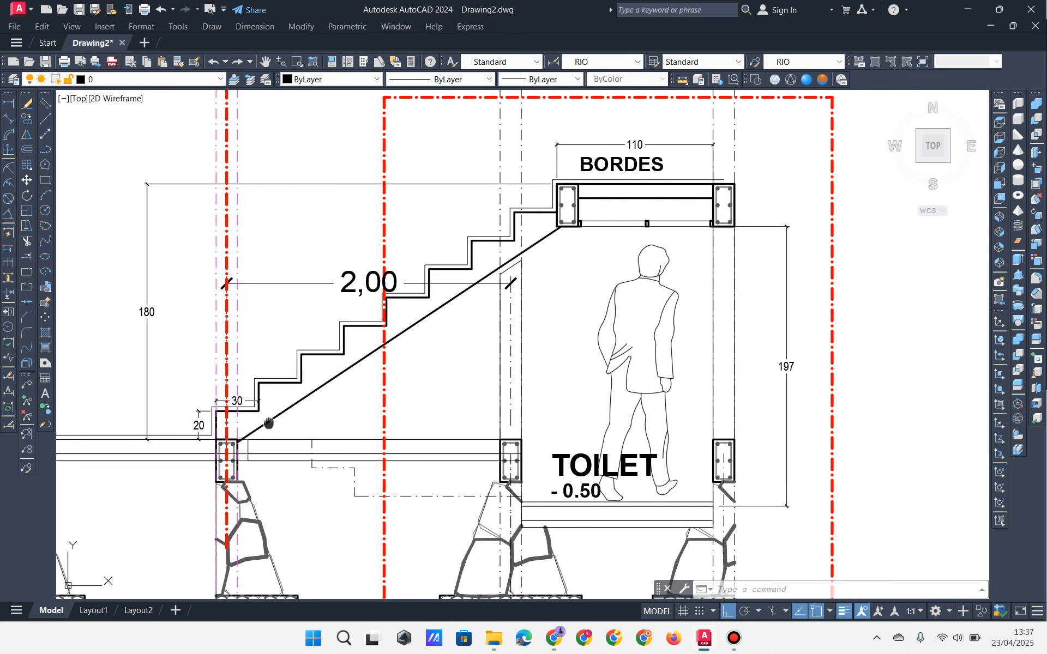
middle_drag(268, 426, 284, 400)
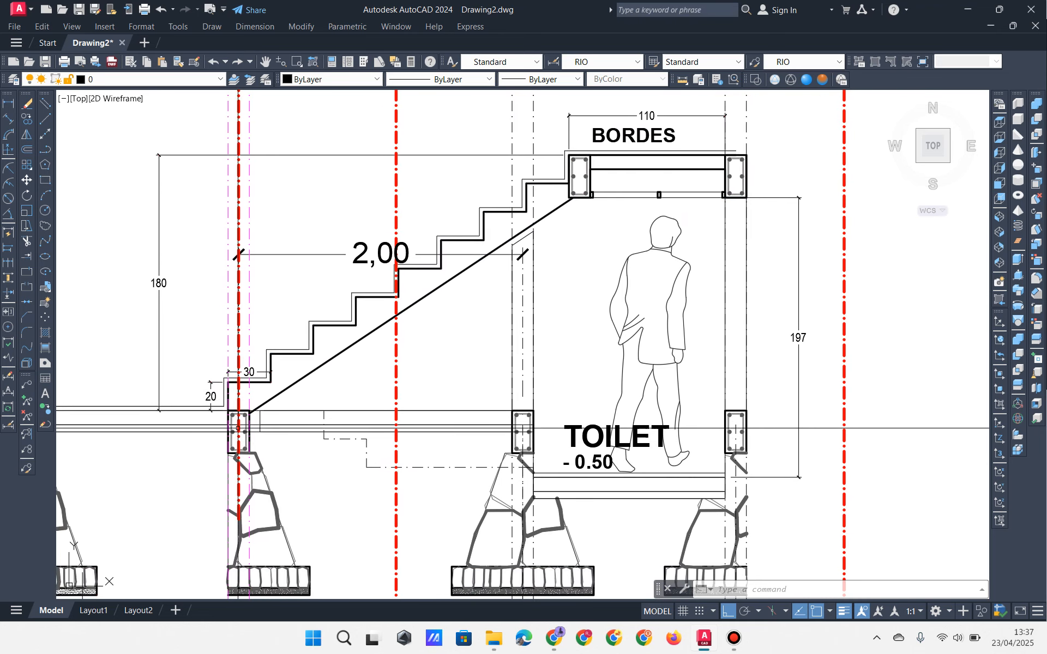
click(493, 641)
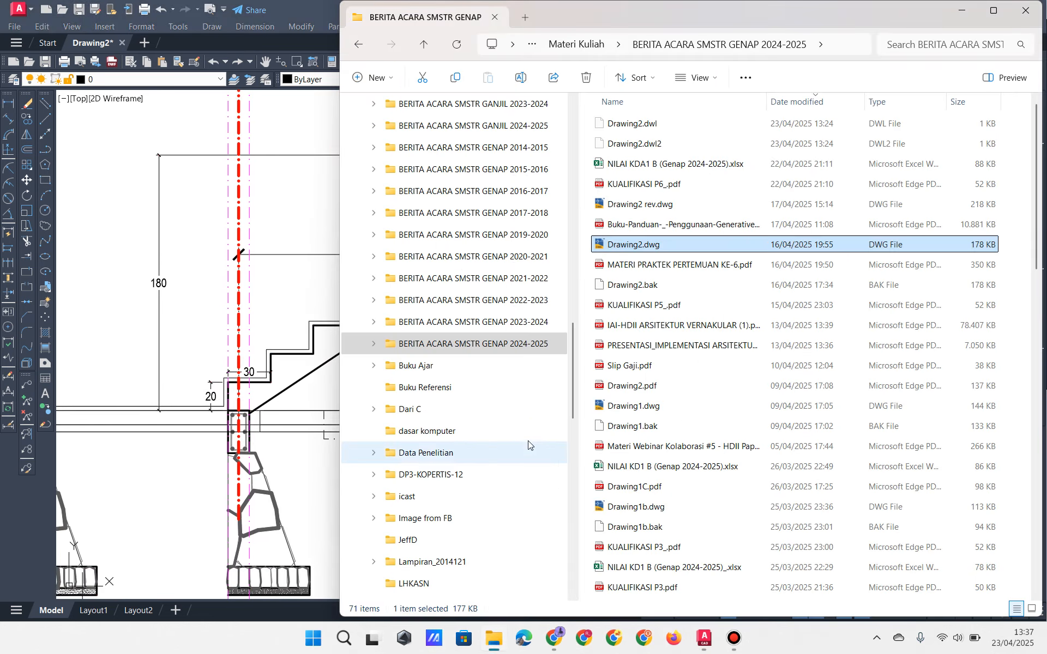
scroll(400, 544, down, 6)
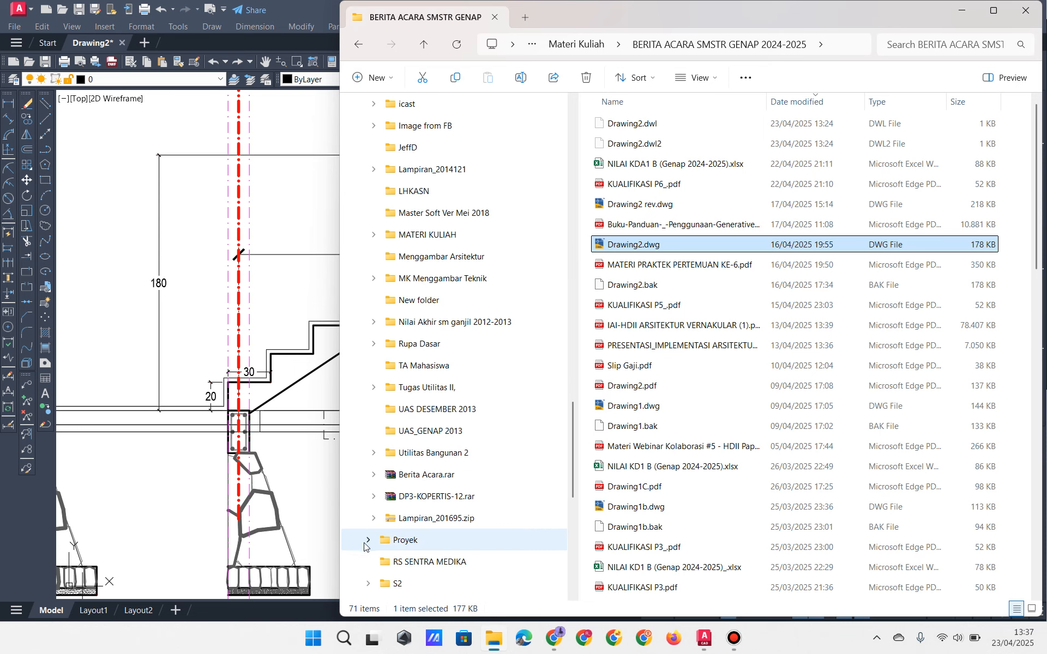
click(366, 542)
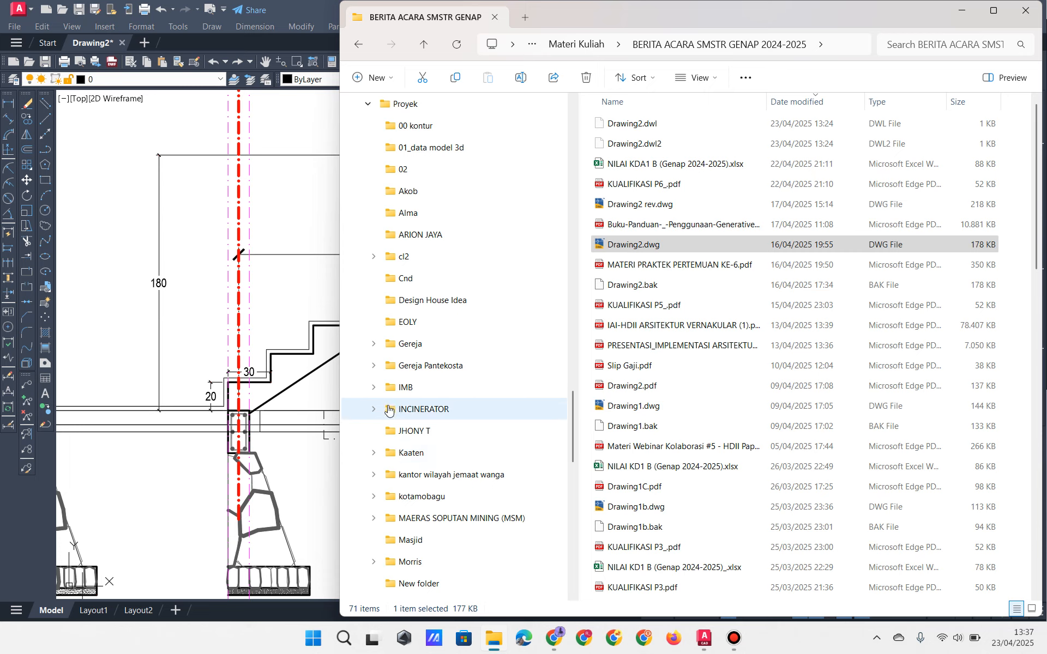
scroll(390, 499, down, 2)
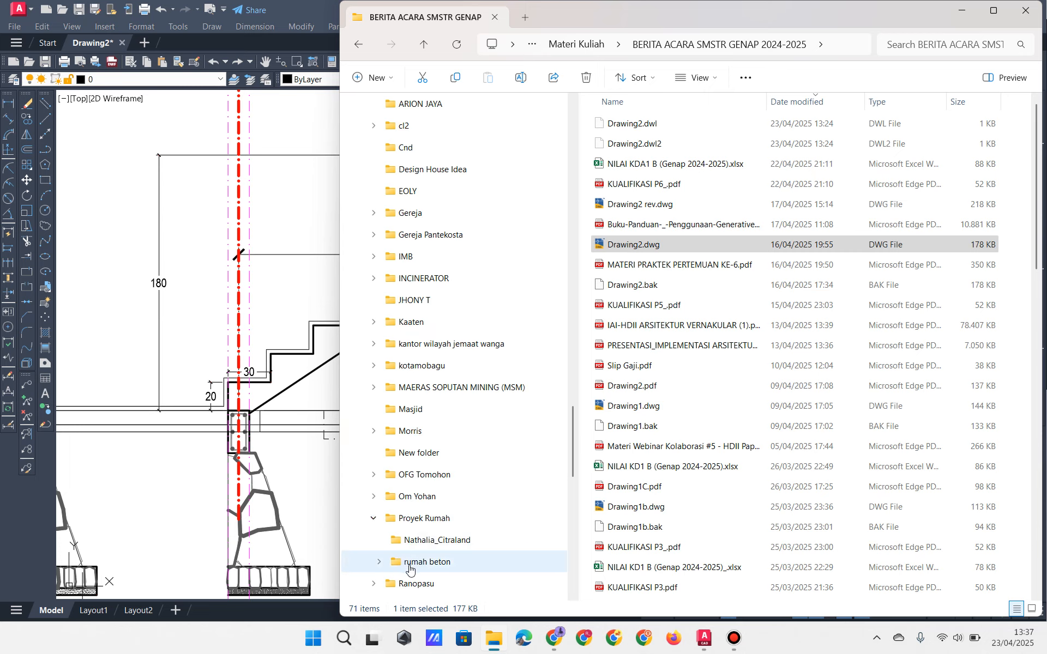
click(381, 565)
scroll(425, 463, down, 2)
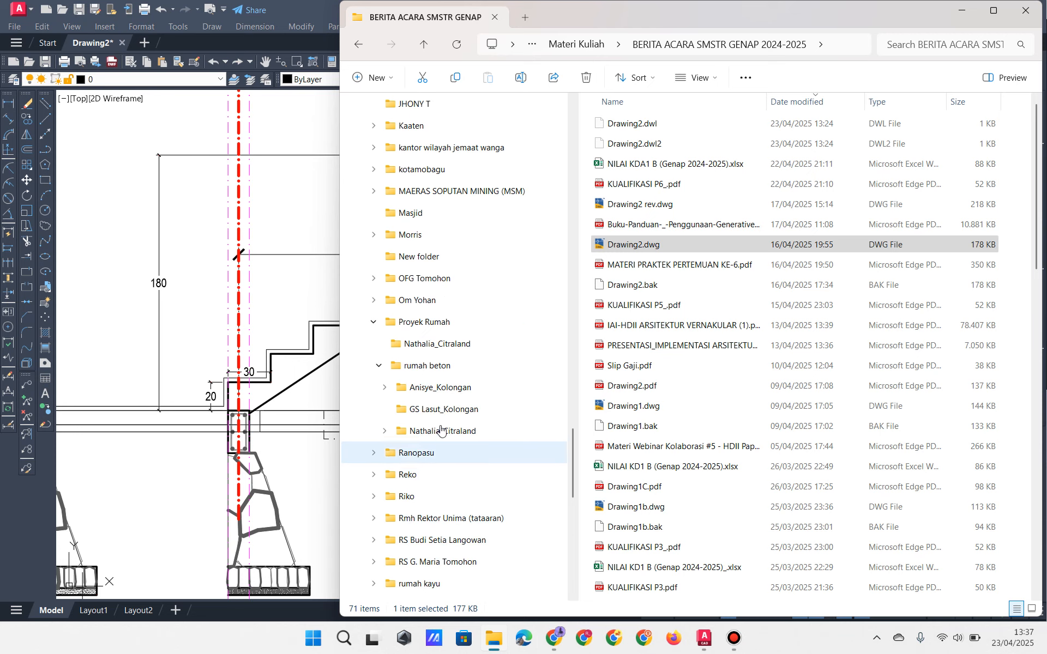
click(425, 388)
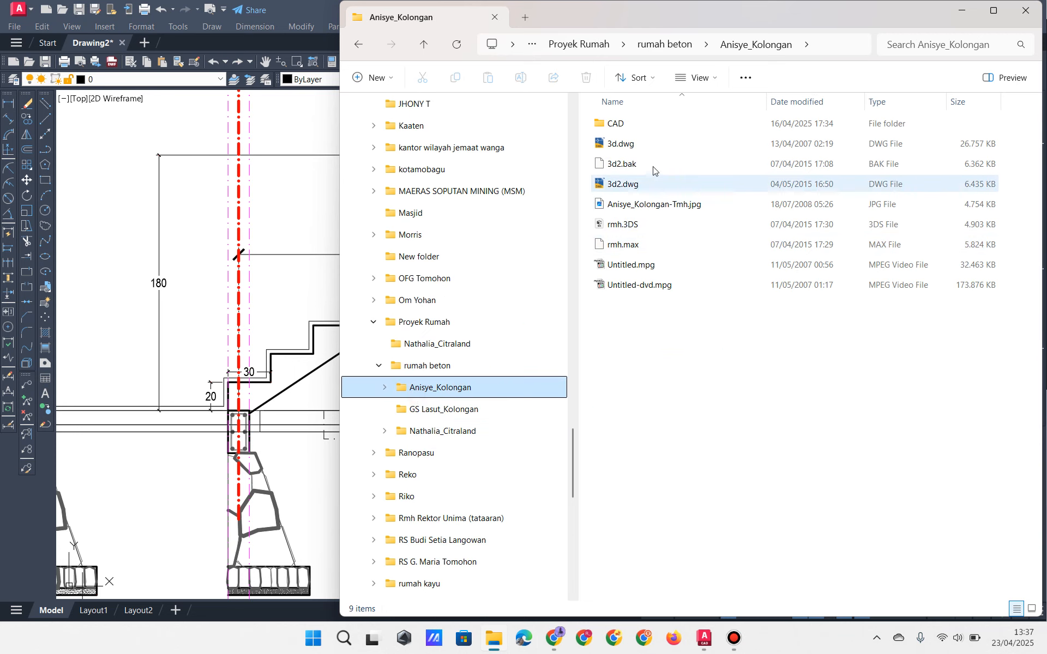
double_click(625, 127)
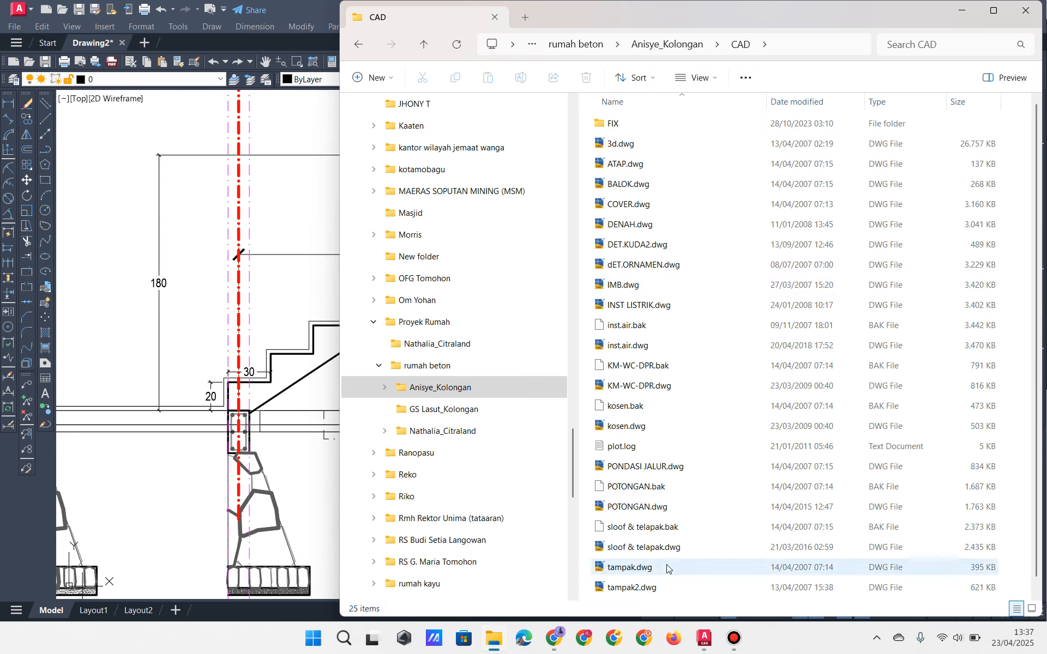
scroll(670, 559, down, 1)
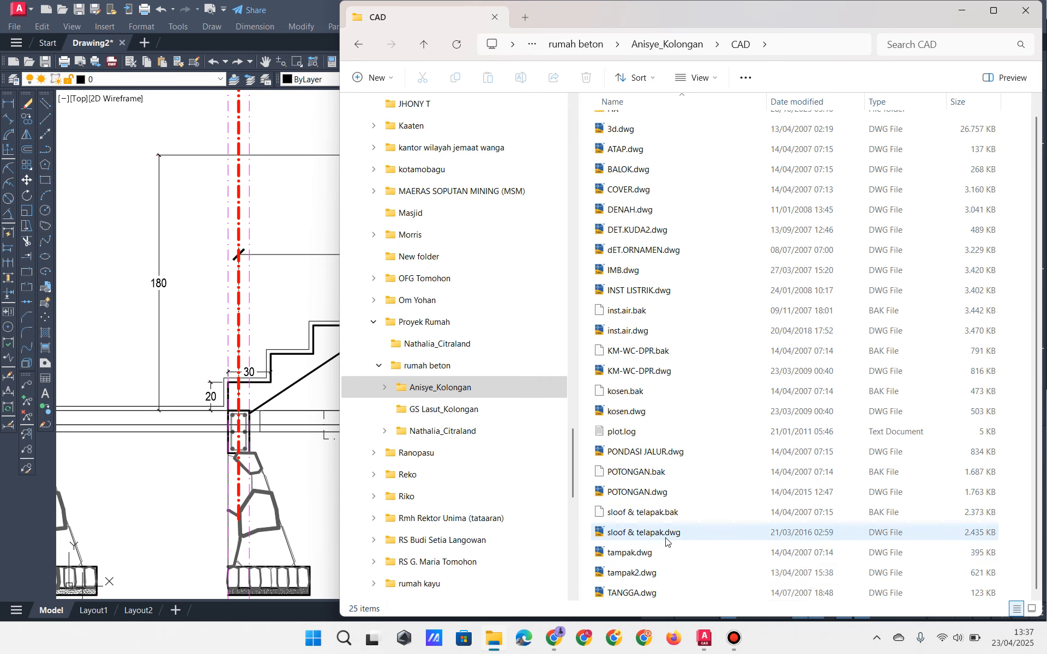
scroll(665, 540, up, 1)
double_click(622, 186)
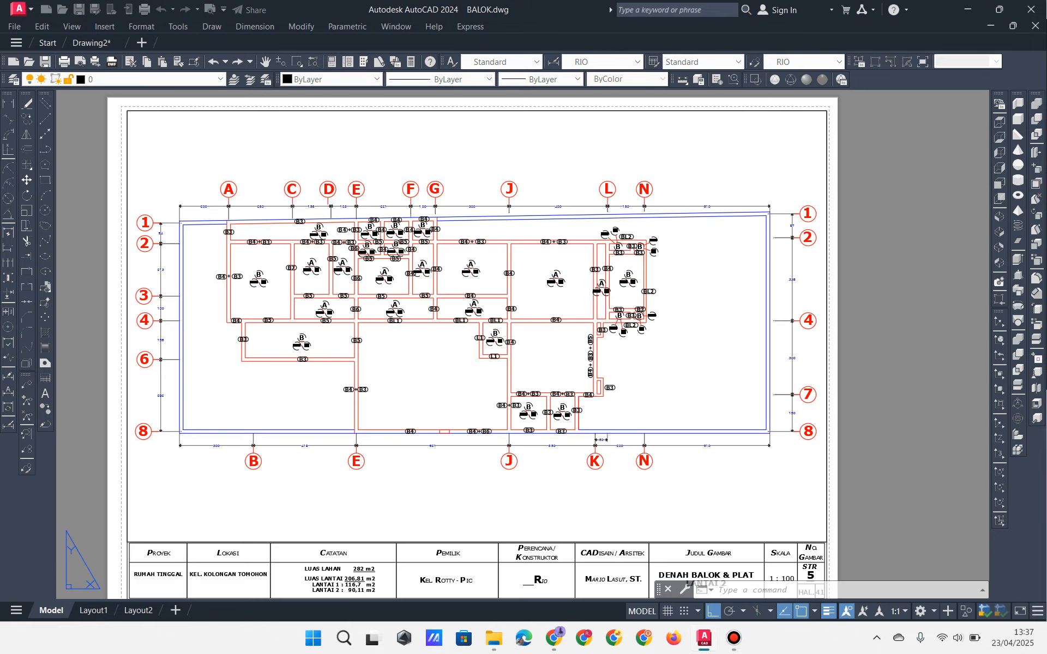
Step: Pan and zoom around the BALOK beam-and-slab plan in model space
click(51, 610)
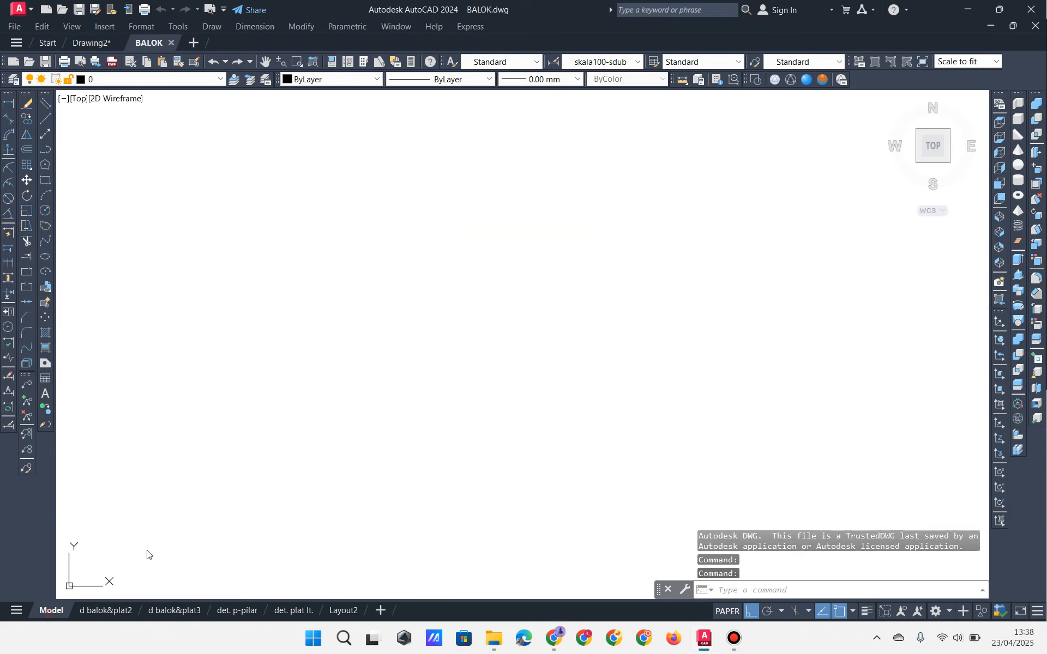
scroll(368, 407, up, 7)
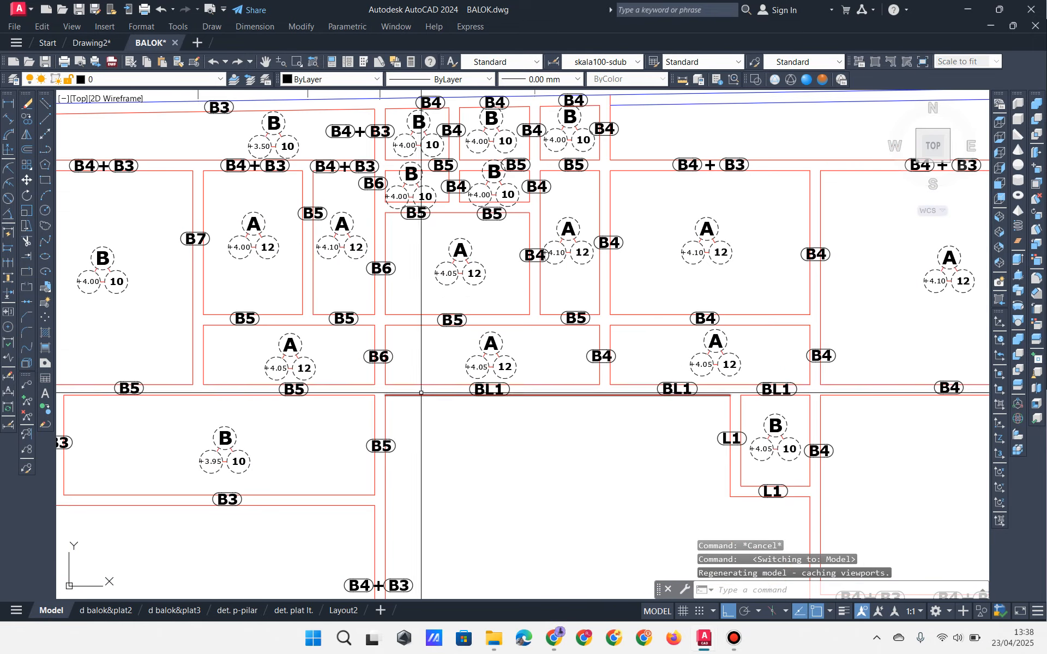
middle_drag(429, 386, 439, 221)
scroll(455, 286, down, 5)
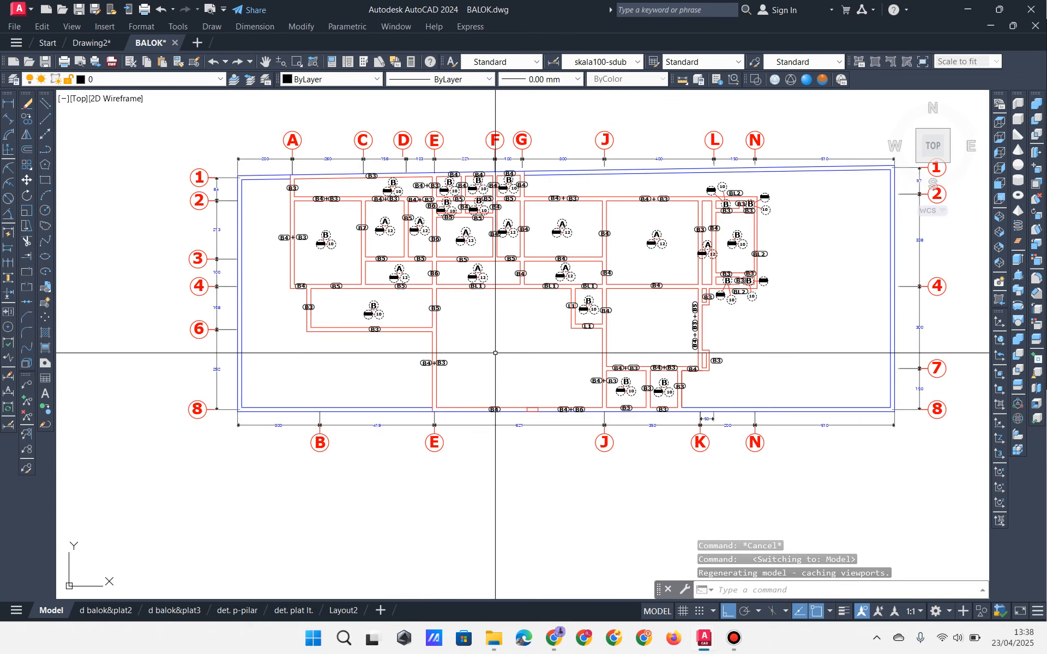
scroll(495, 355, up, 5)
middle_drag(496, 357, 476, 405)
scroll(477, 405, down, 5)
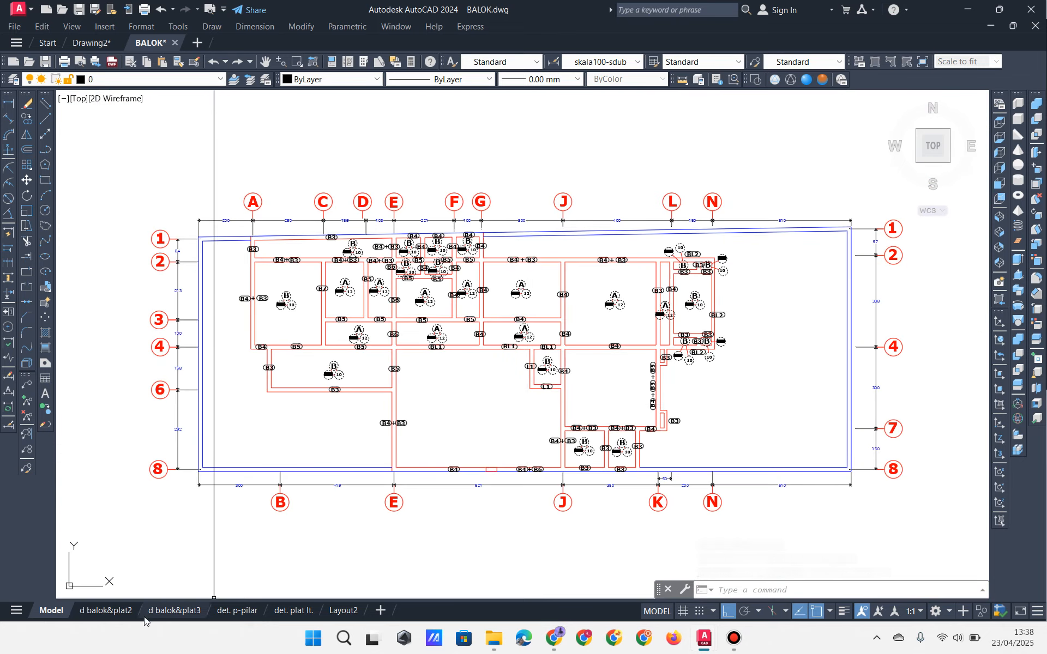
Step: Review the d balok&plat2, det. p-pilar, d balok&plat3 and det. plat lt. layout sheets
click(130, 610)
scroll(355, 361, up, 5)
middle_drag(355, 349, 472, 464)
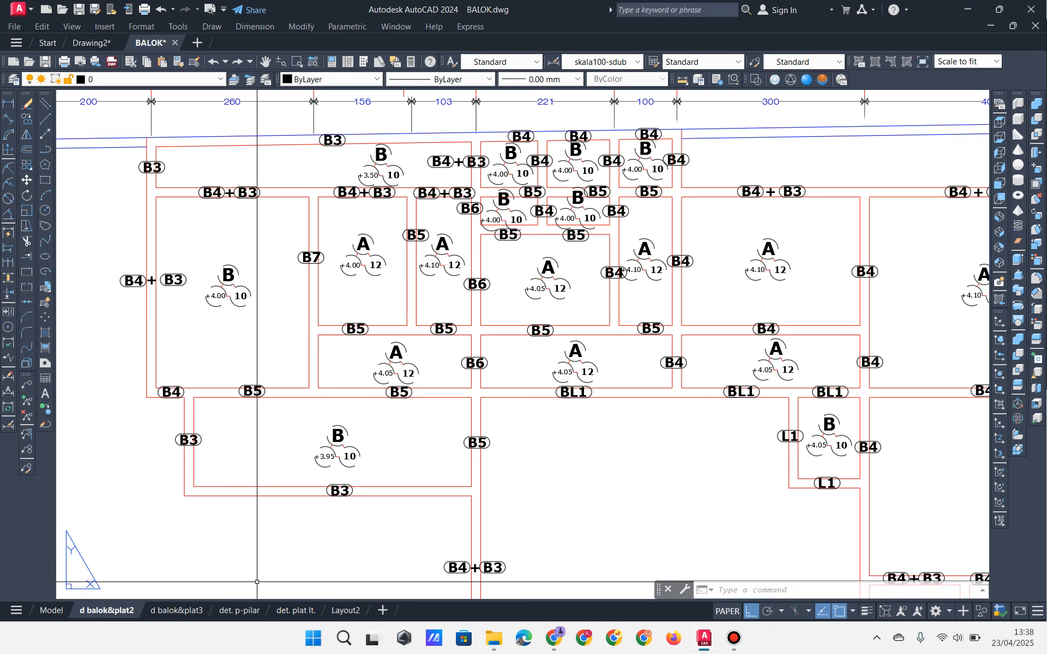
click(250, 607)
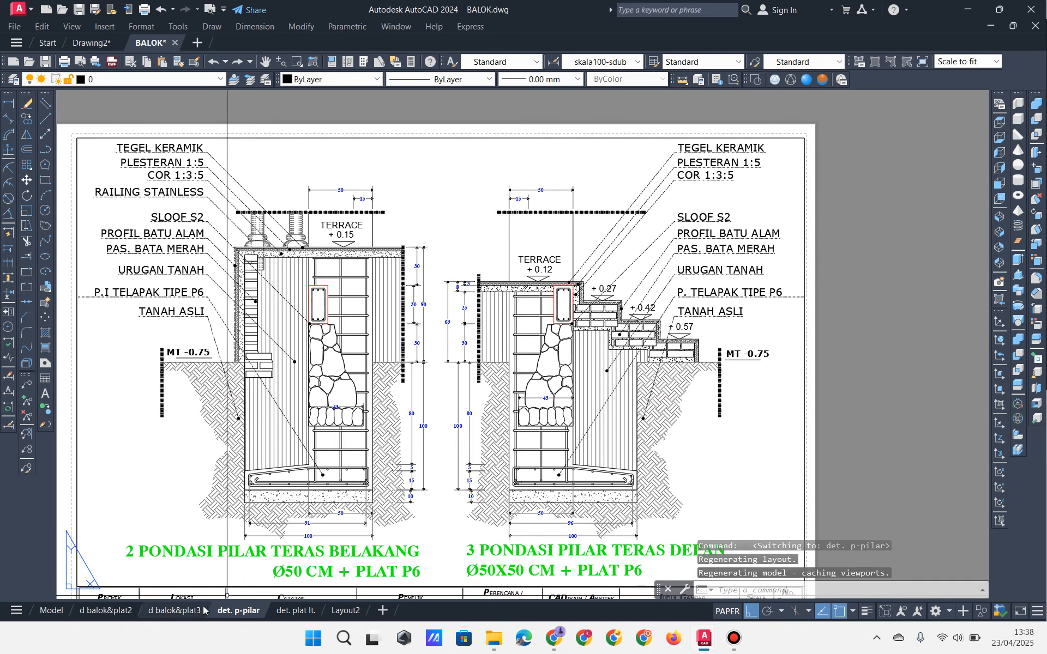
click(175, 610)
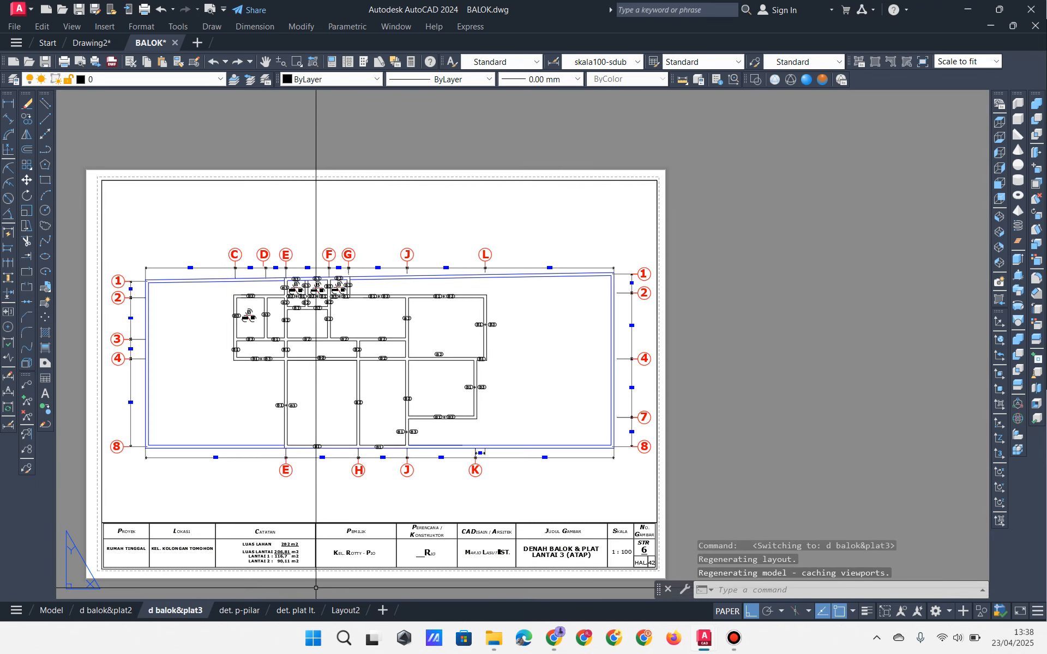
click(295, 611)
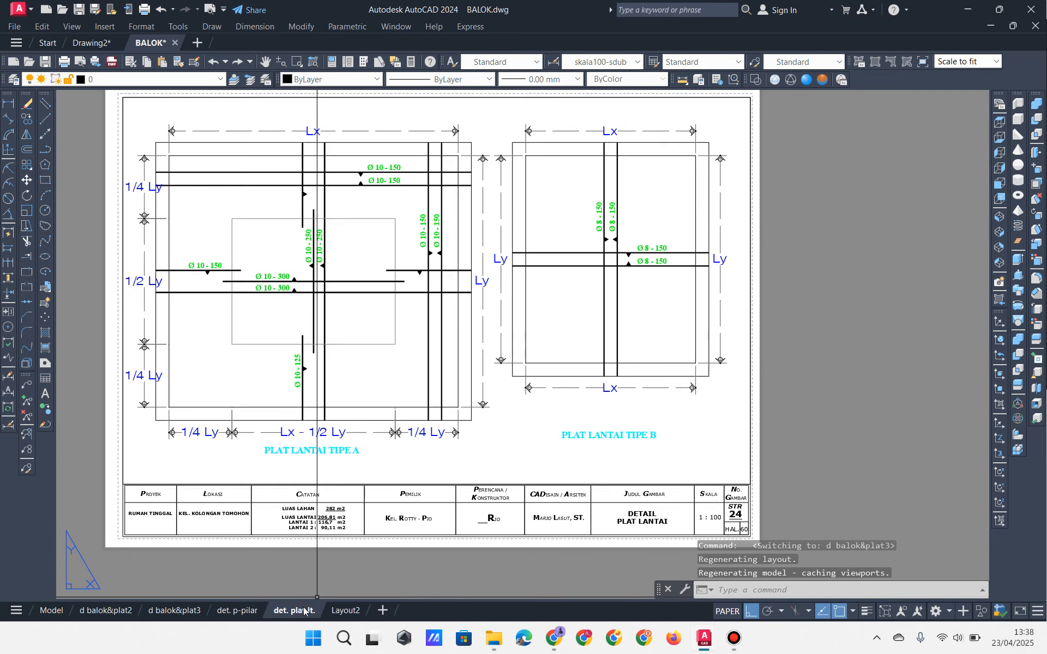
click(125, 614)
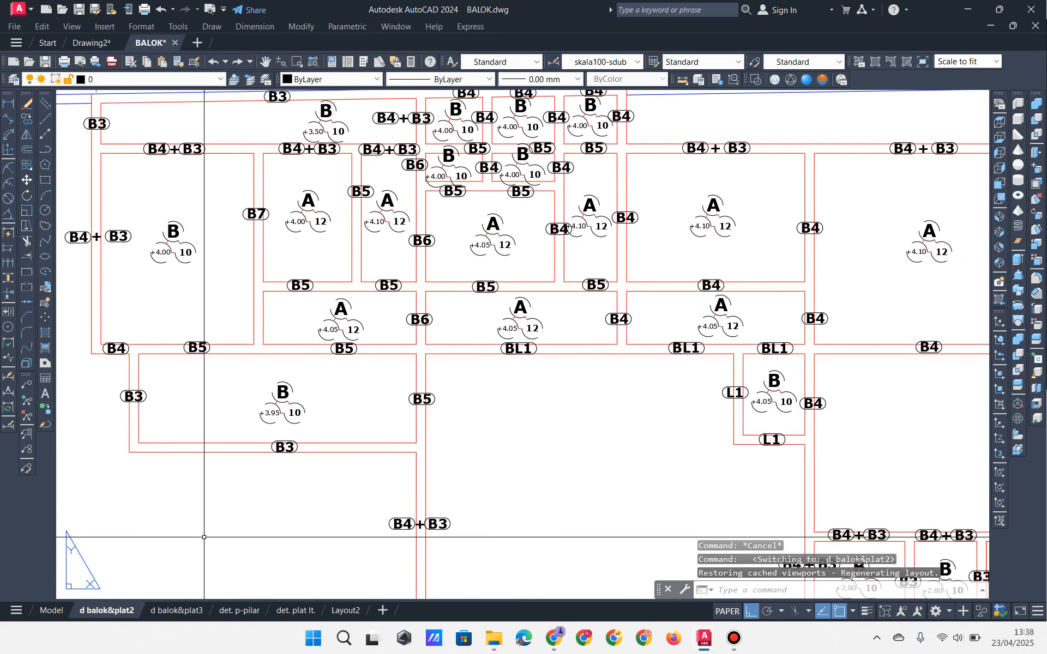
Step: Inspect the d balok&plat2 title block and grid bubbles A–J, then return to Drawing2
scroll(269, 488, down, 4)
middle_drag(315, 451, 284, 227)
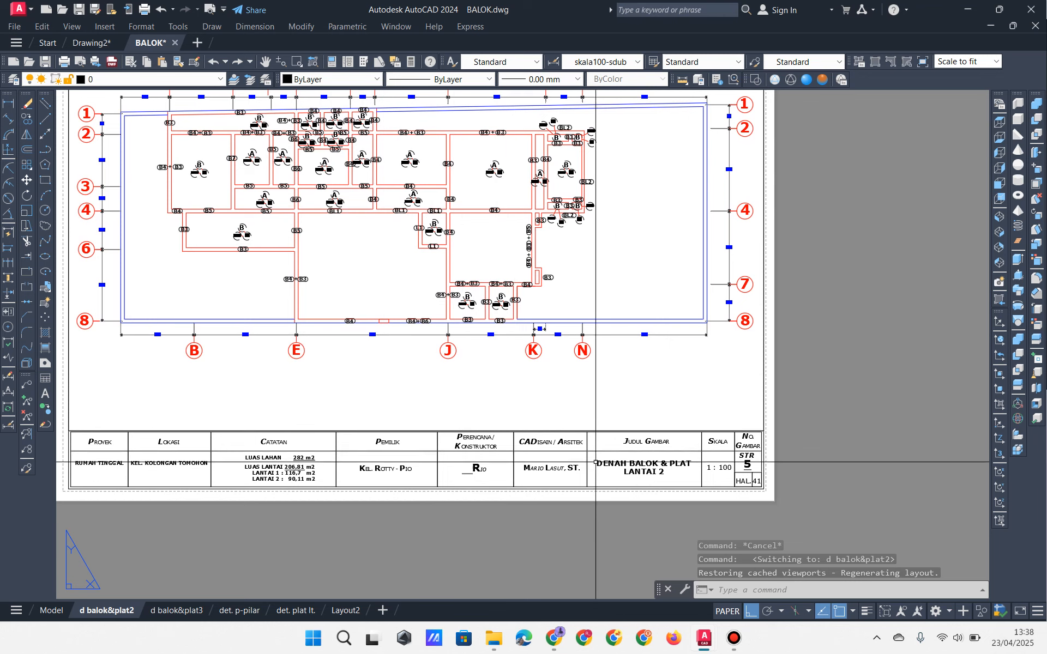
middle_drag(424, 336, 507, 451)
scroll(397, 382, up, 3)
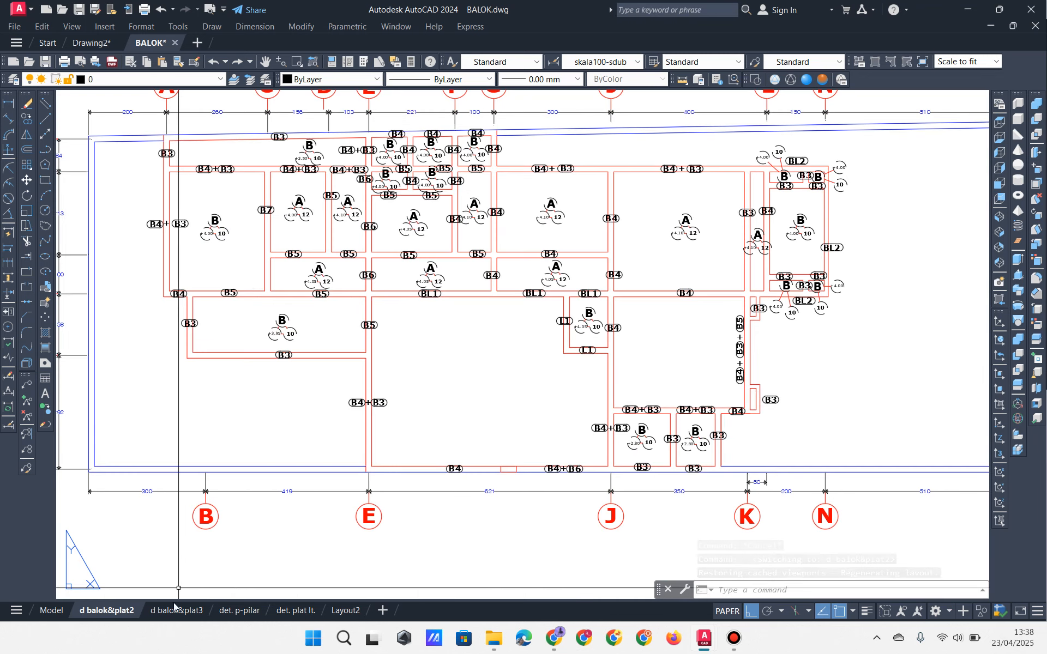
scroll(339, 315, up, 3)
middle_drag(339, 316, 405, 416)
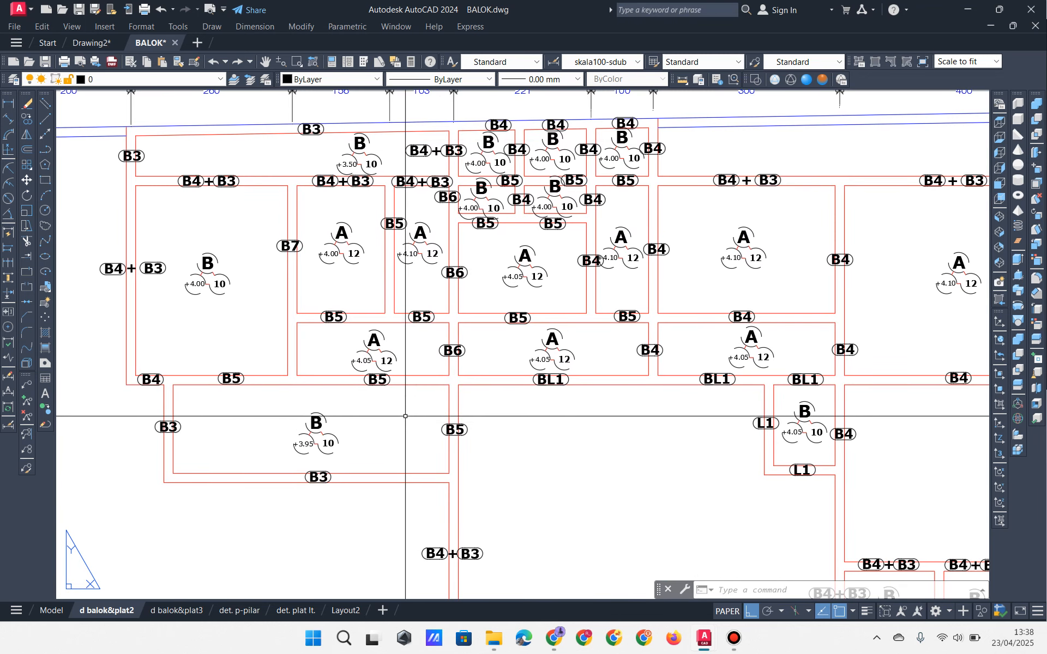
middle_drag(234, 241, 228, 286)
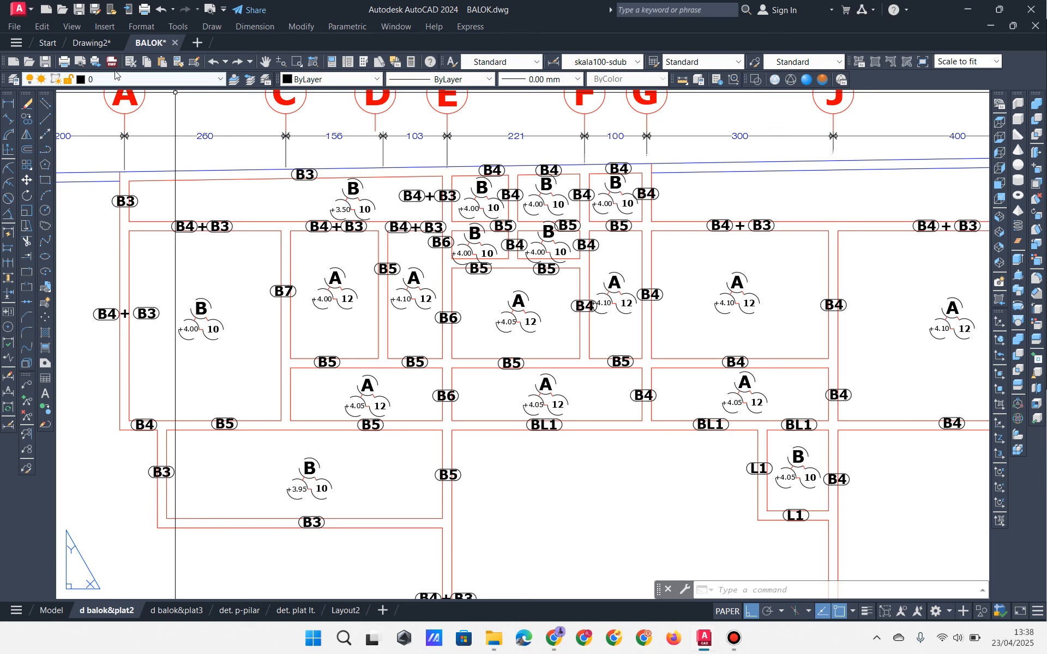
click(87, 43)
Step: Open Drawing1h.dwg from D: > Data > Materi Kuliah > BERITA ACARA SMSTR GENAP 2023-2024
scroll(402, 360, down, 2)
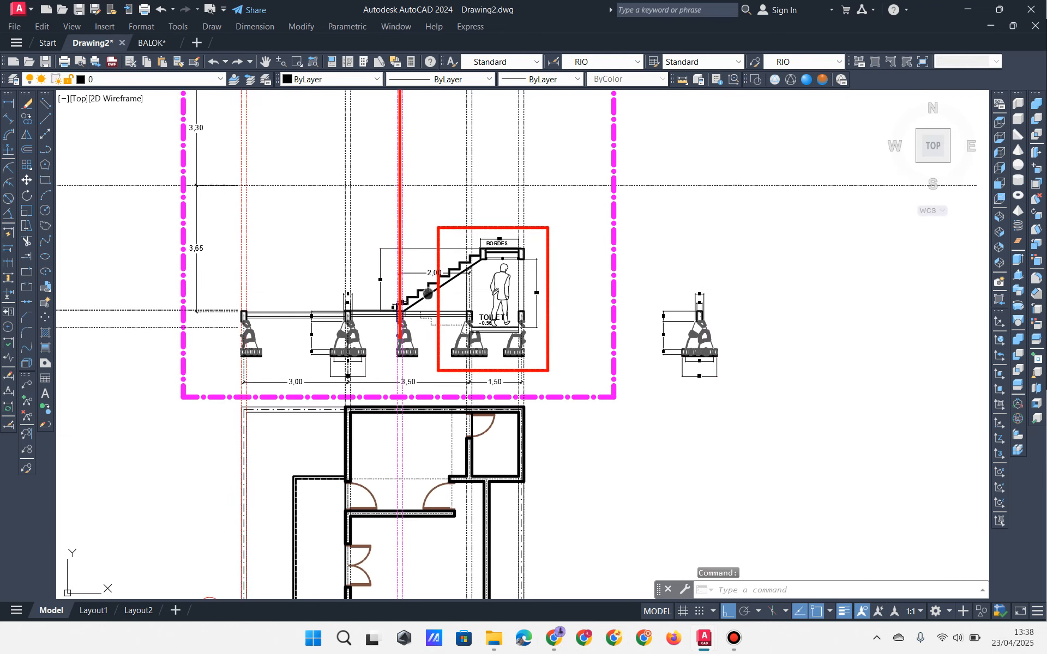
scroll(403, 360, up, 3)
click(494, 638)
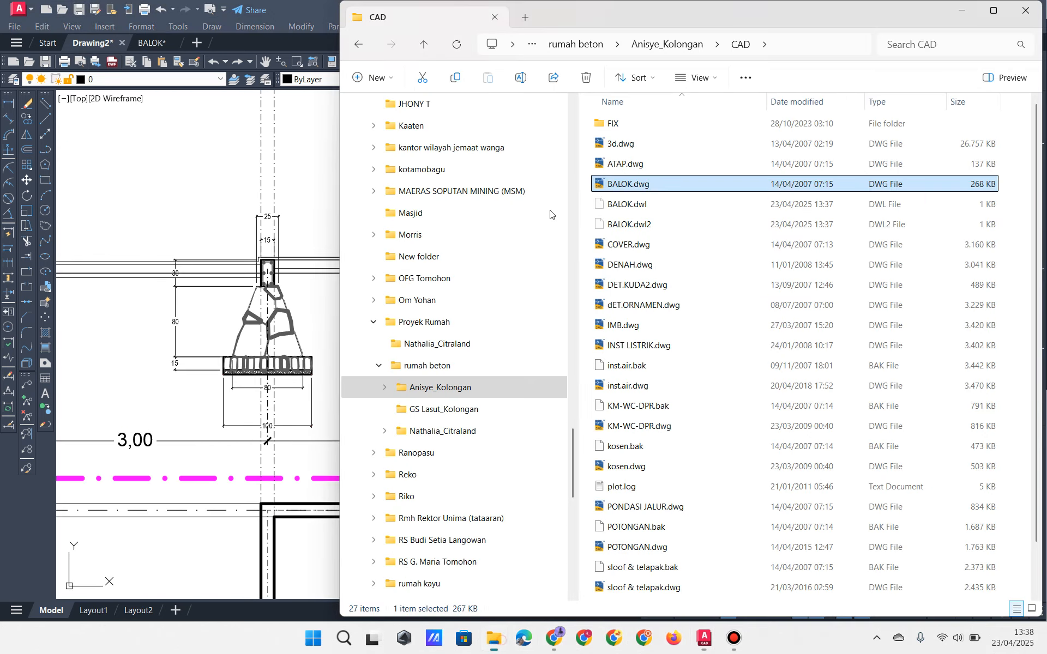
click(524, 19)
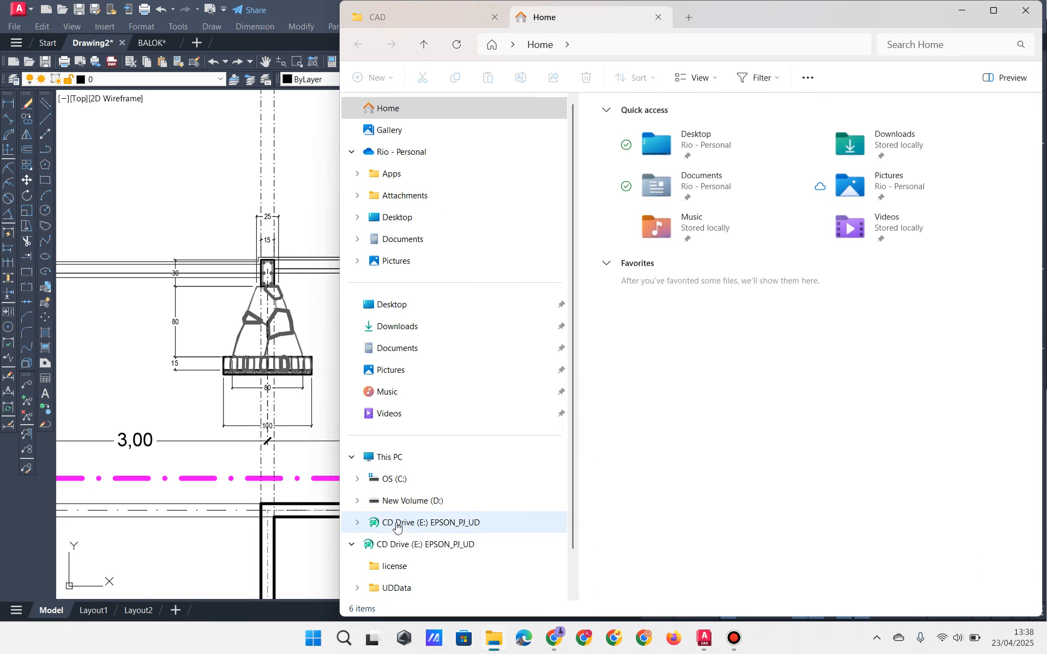
click(357, 500)
click(362, 387)
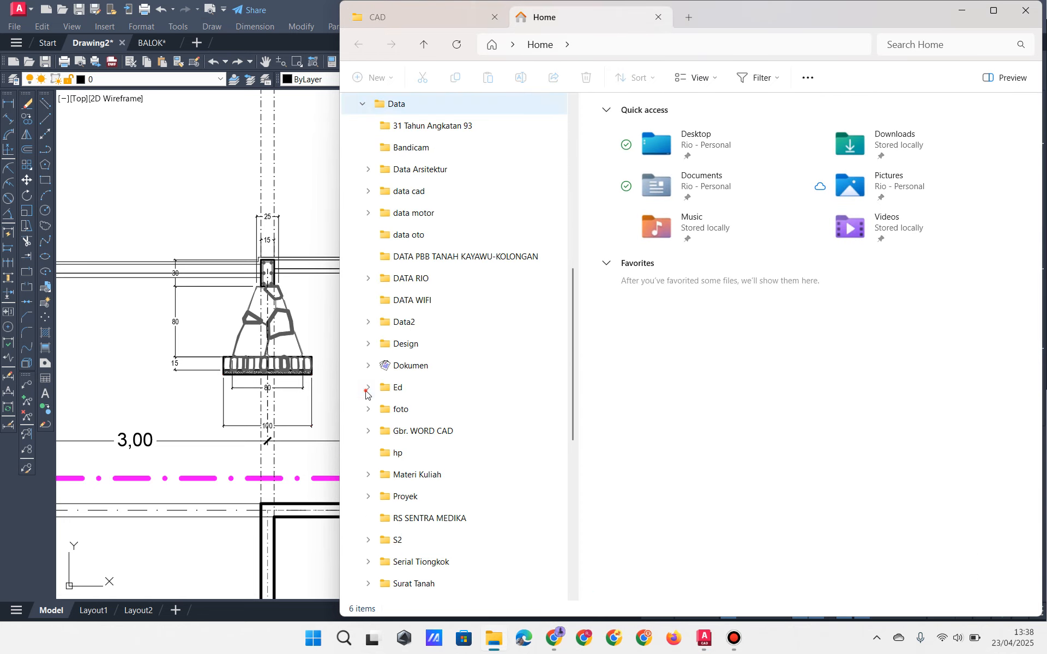
click(368, 474)
scroll(411, 474, down, 3)
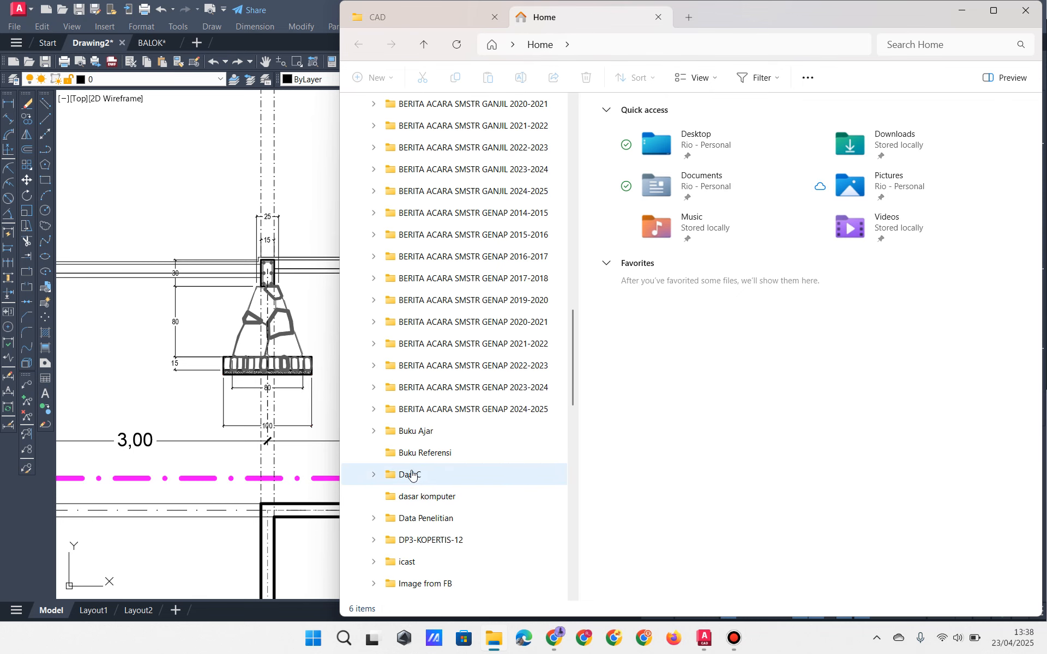
click(414, 387)
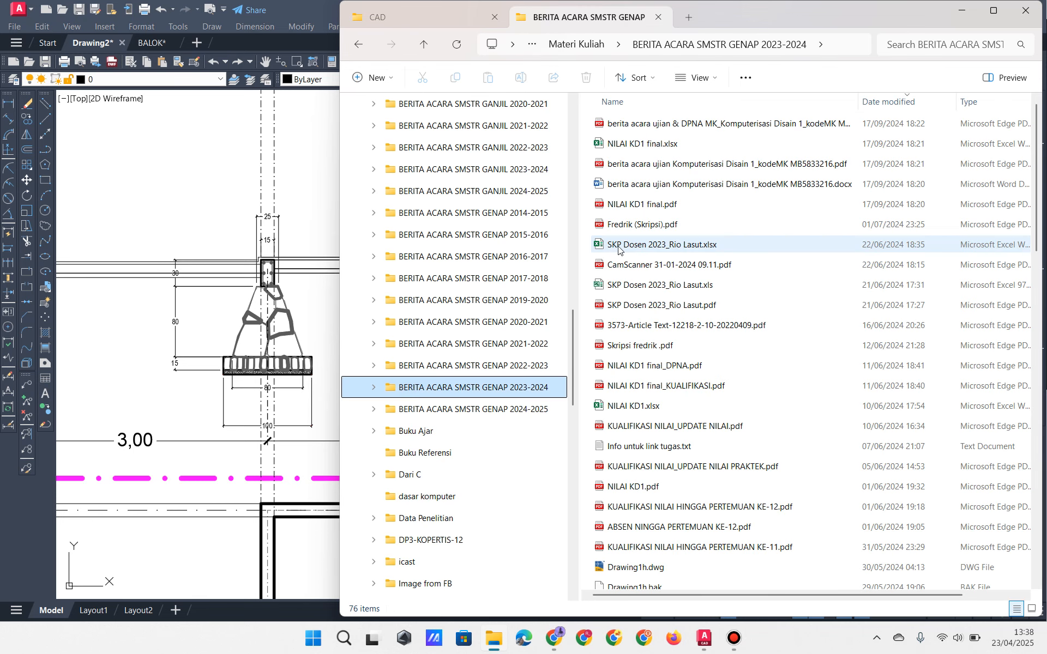
double_click(636, 567)
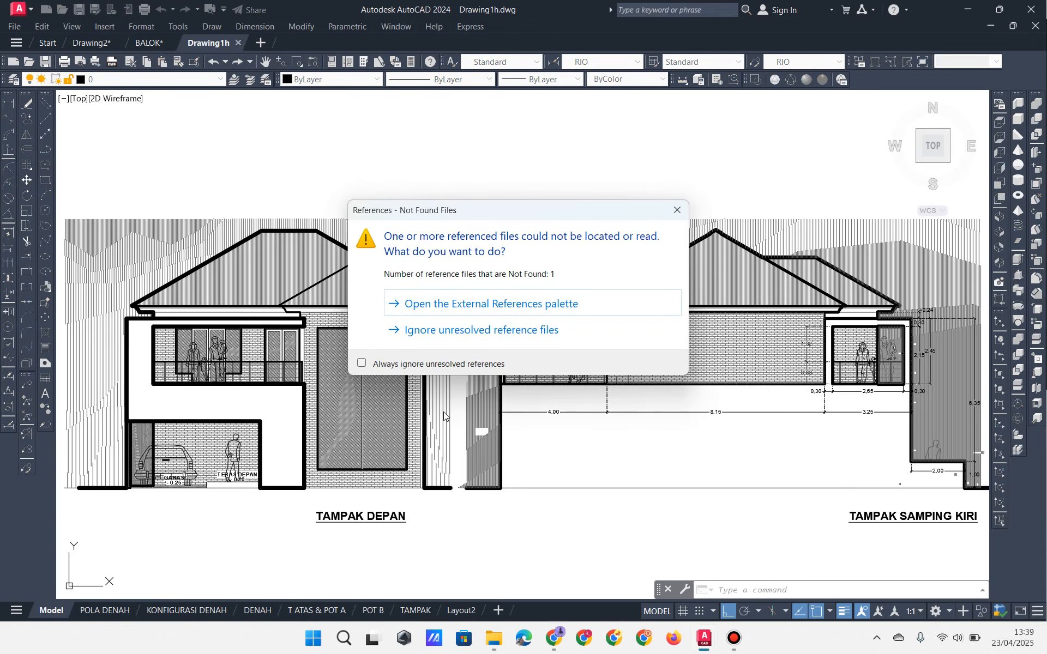
click(478, 339)
scroll(464, 349, down, 6)
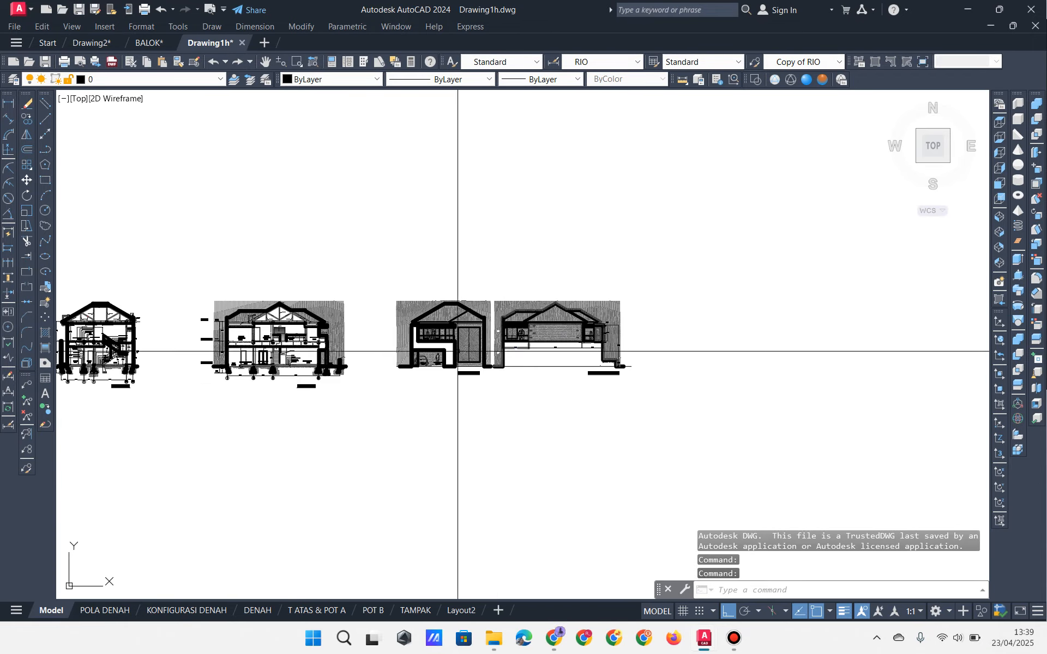
scroll(276, 362, up, 2)
scroll(228, 365, up, 12)
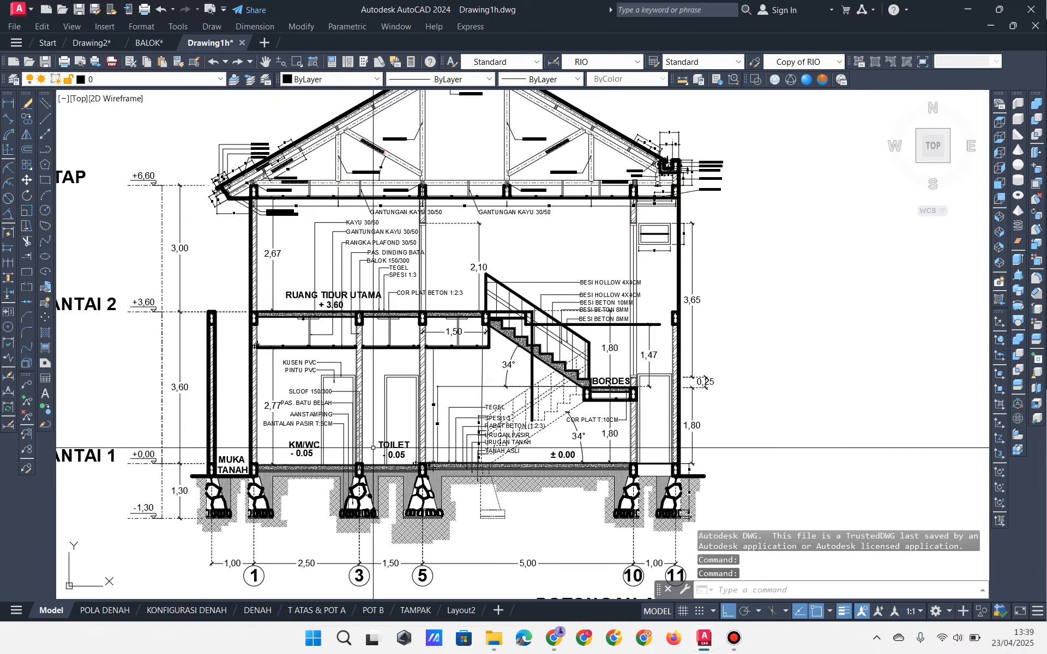
scroll(494, 362, down, 5)
scroll(304, 371, up, 3)
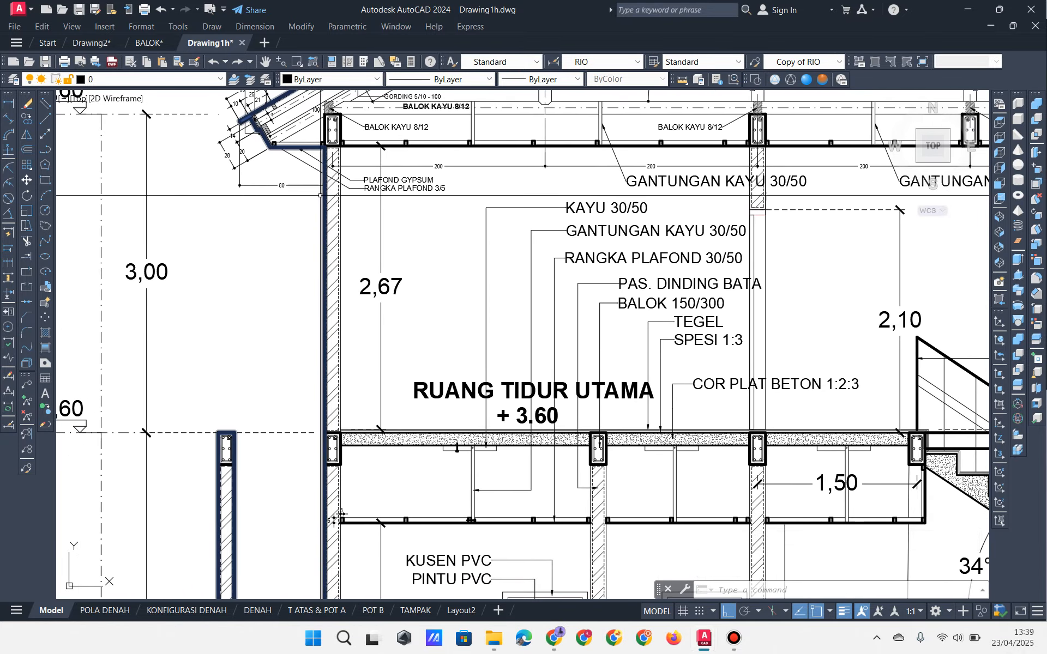
click(348, 326)
click(313, 339)
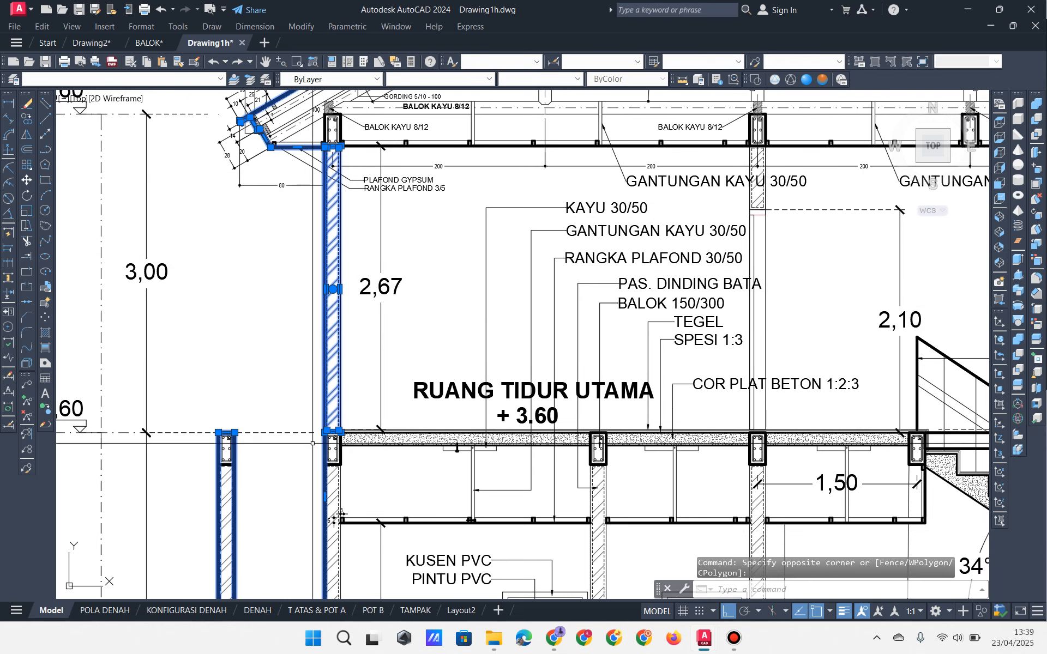
key(Escape)
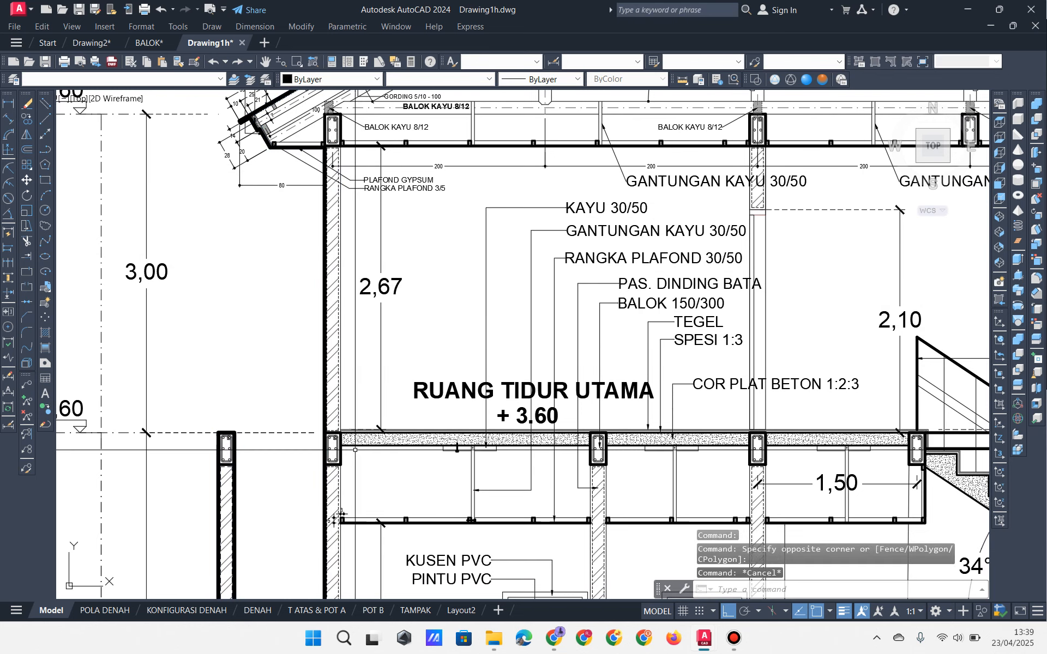
scroll(355, 453, up, 4)
click(219, 361)
click(342, 473)
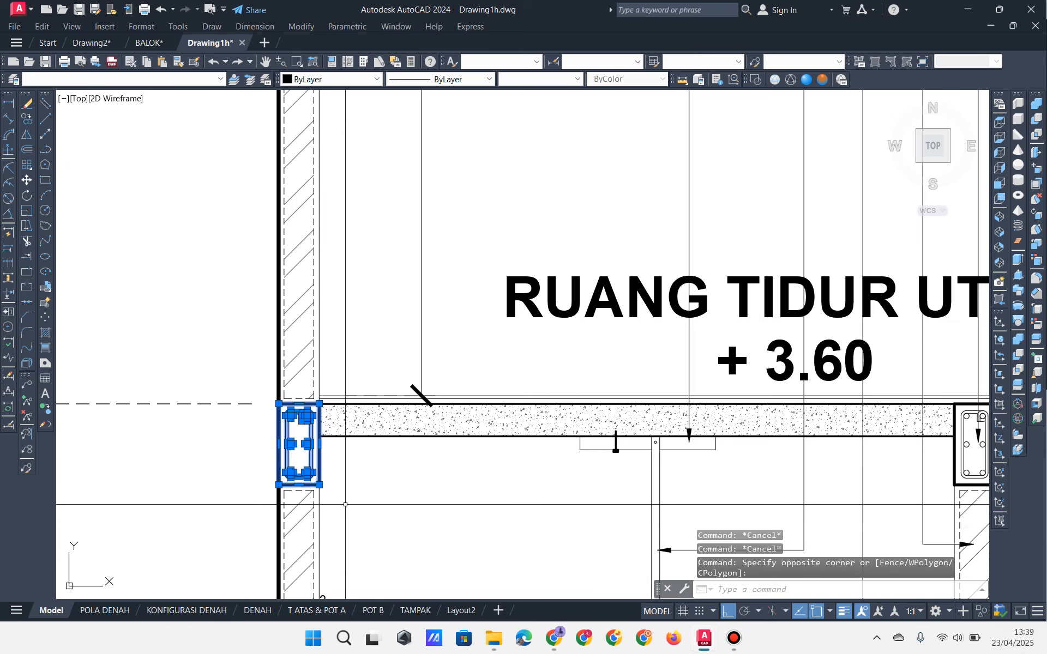
key(Escape)
key(Escape)
scroll(342, 497, down, 3)
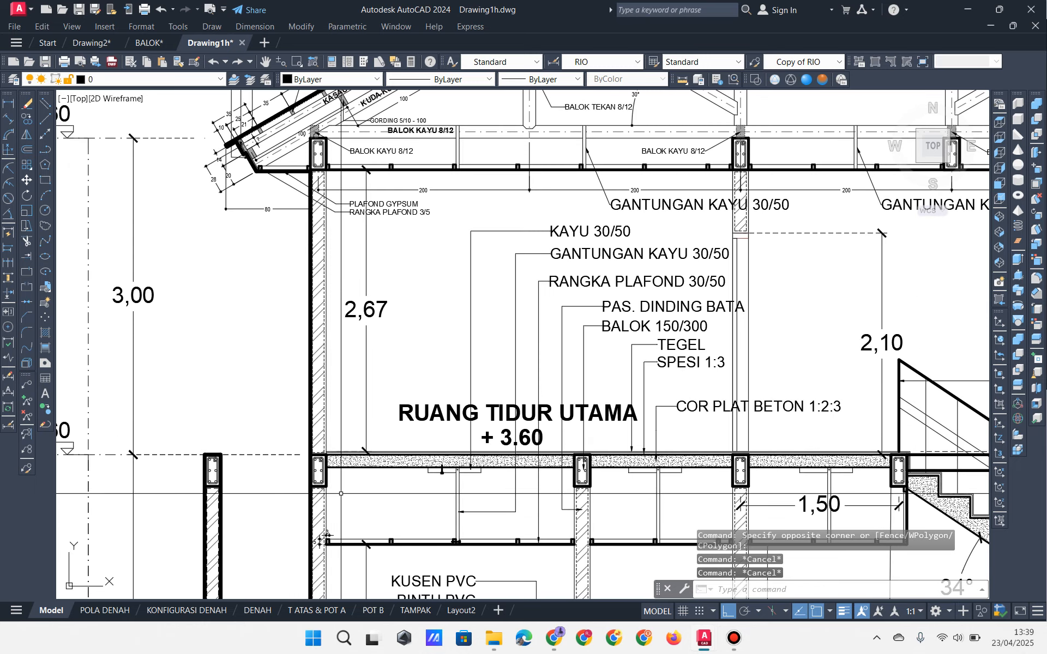
middle_drag(329, 508, 289, 191)
middle_drag(309, 488, 312, 376)
scroll(313, 376, up, 2)
scroll(313, 376, up, 2)
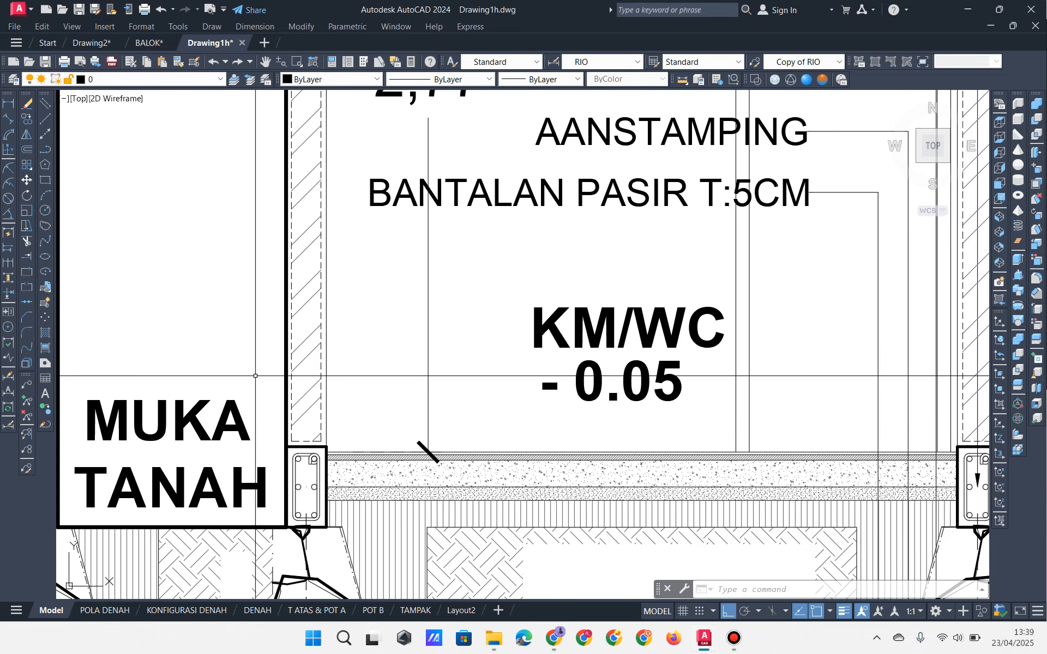
scroll(323, 367, down, 2)
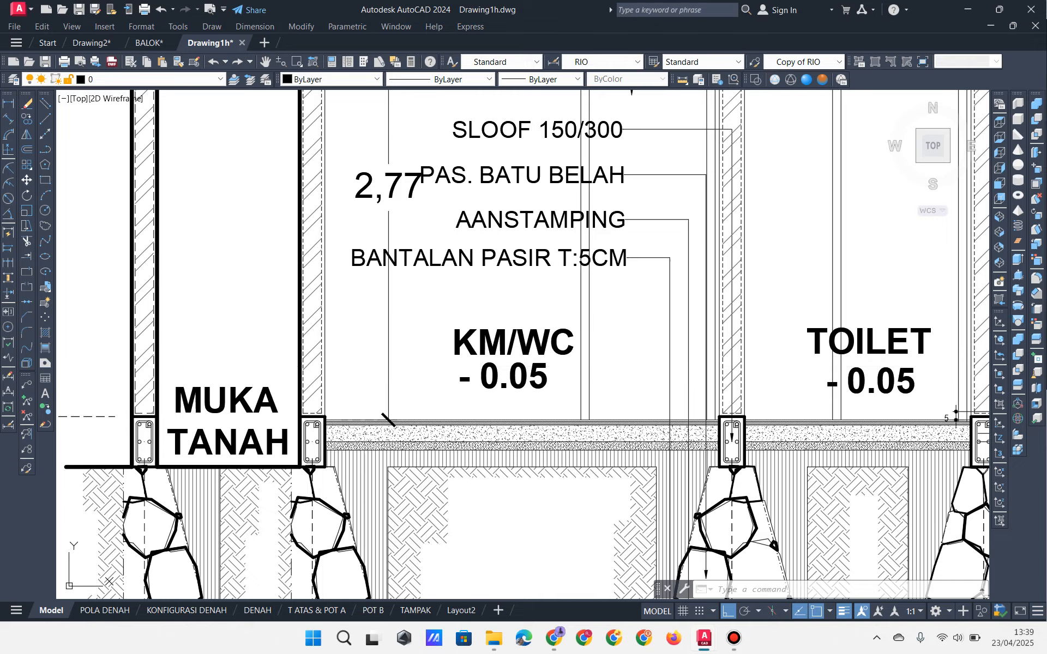
mouse_move(397, 108)
middle_down()
mouse_move(362, 433)
mouse_move(360, 315)
middle_up()
scroll(360, 316, up, 4)
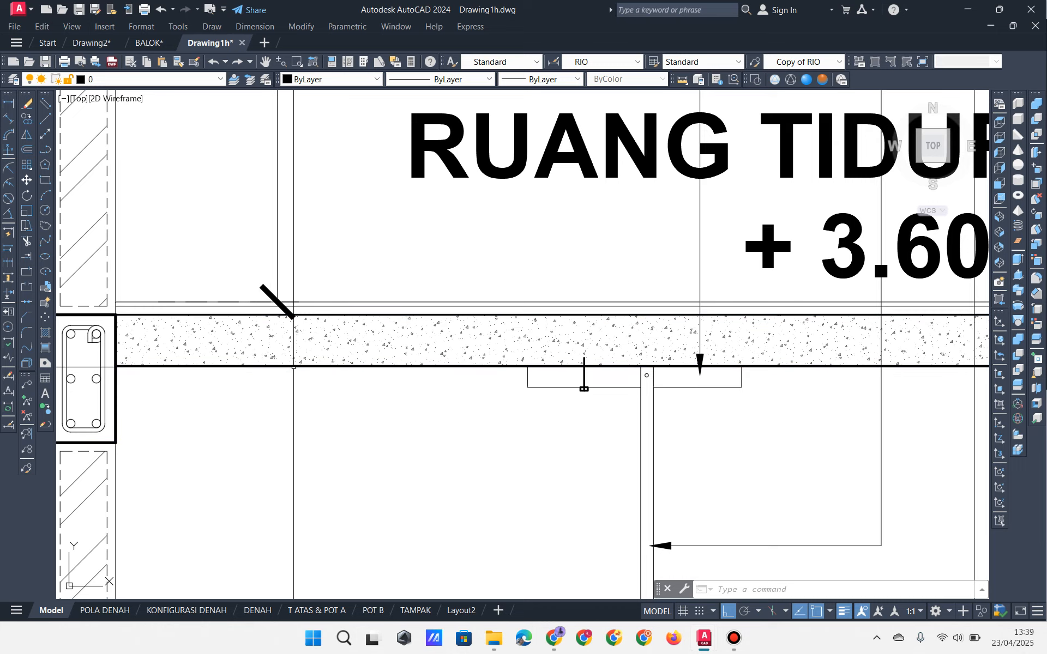
scroll(293, 368, down, 6)
middle_drag(288, 469, 278, 427)
middle_drag(286, 546, 308, 252)
scroll(341, 404, up, 4)
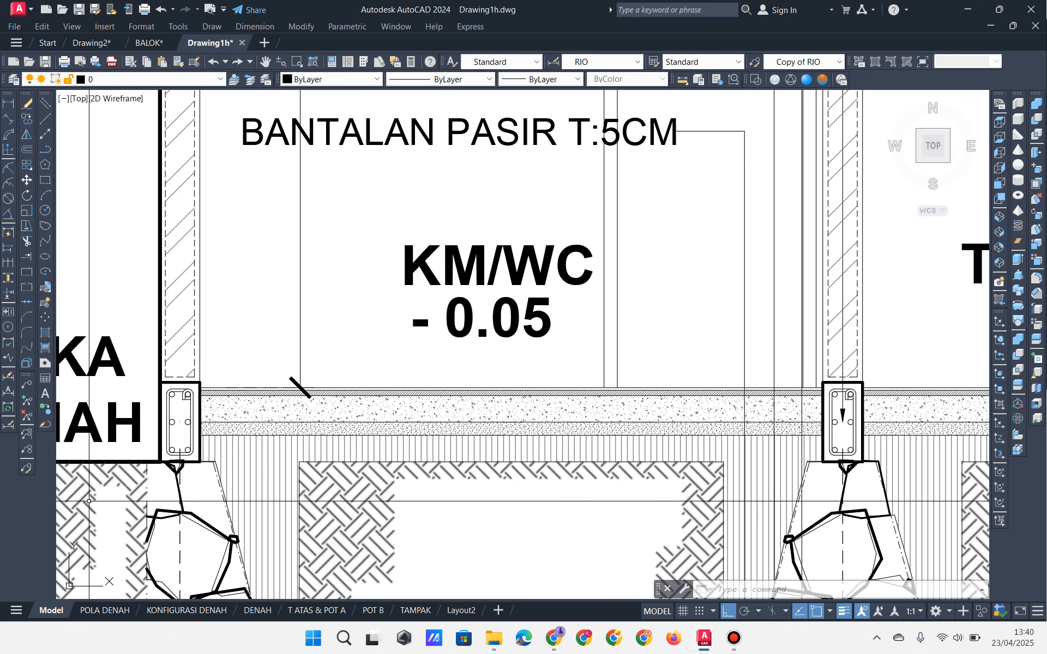
scroll(264, 439, down, 3)
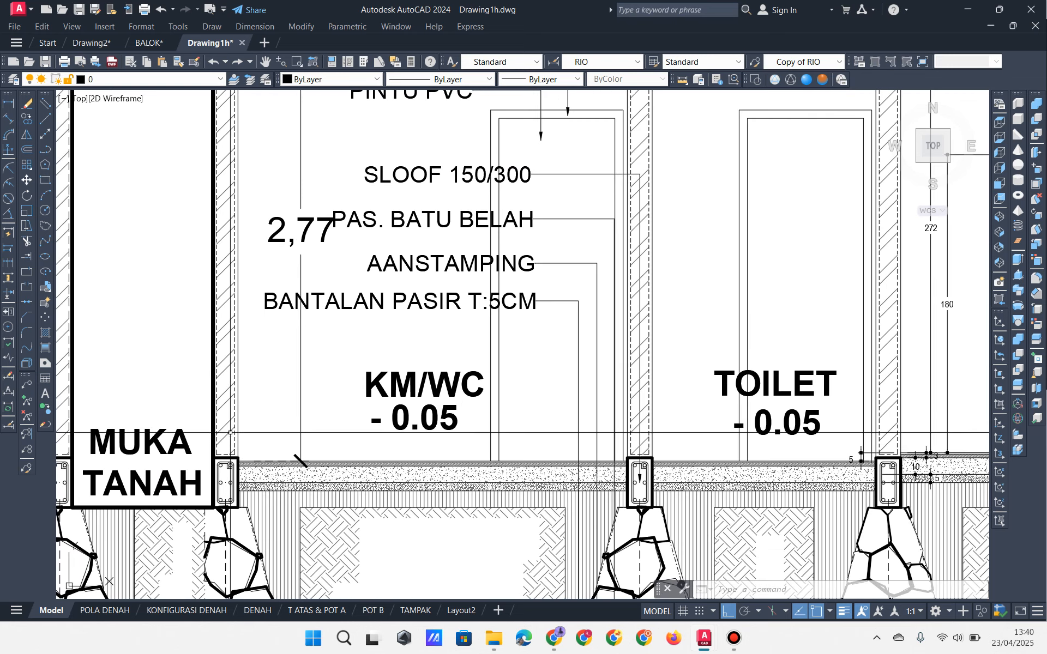
mouse_move(306, 112)
middle_down()
mouse_move(307, 283)
mouse_move(292, 107)
mouse_move(300, 444)
middle_up()
scroll(230, 269, up, 2)
mouse_move(230, 269)
middle_down()
mouse_move(255, 365)
mouse_move(208, 429)
middle_up()
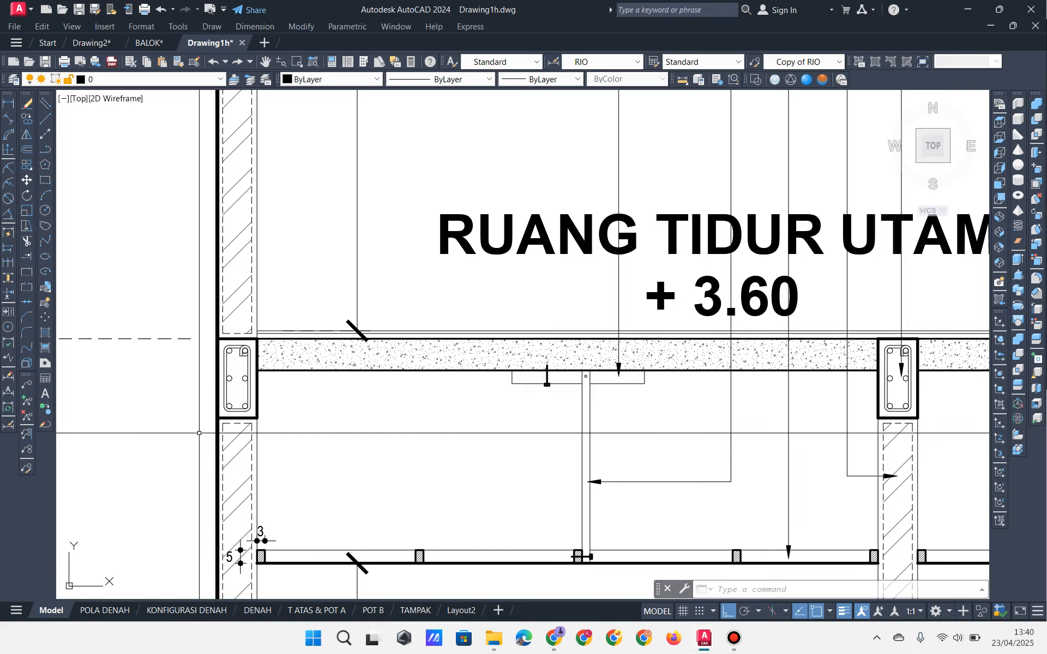
scroll(321, 434, down, 6)
middle_drag(616, 464, 478, 356)
scroll(674, 456, up, 6)
middle_drag(674, 456, 402, 478)
scroll(506, 470, up, 2)
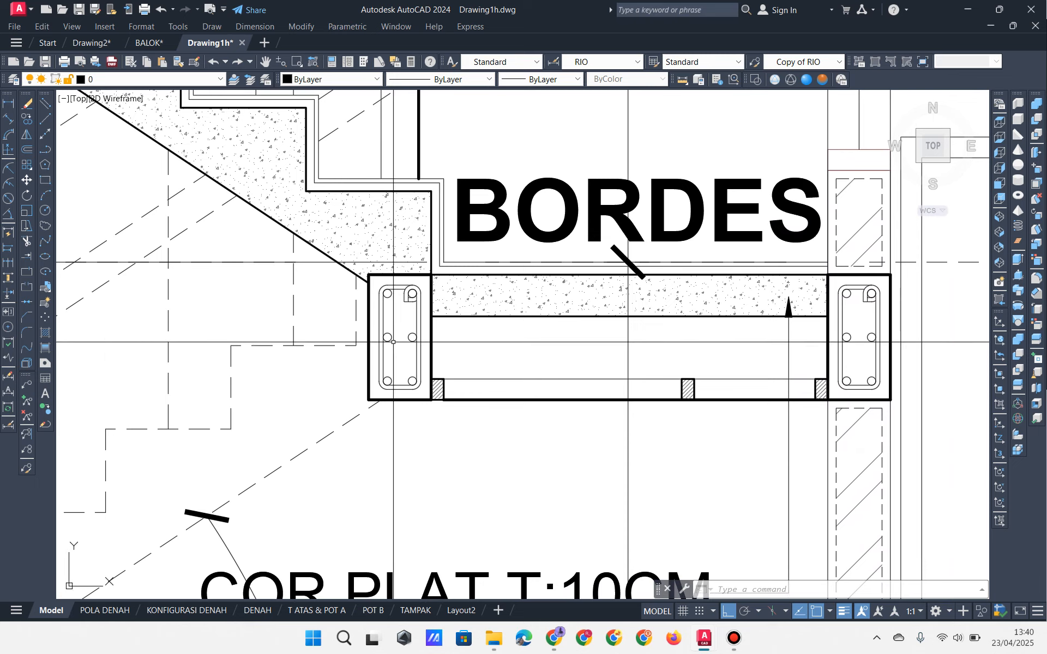
click(363, 452)
click(443, 271)
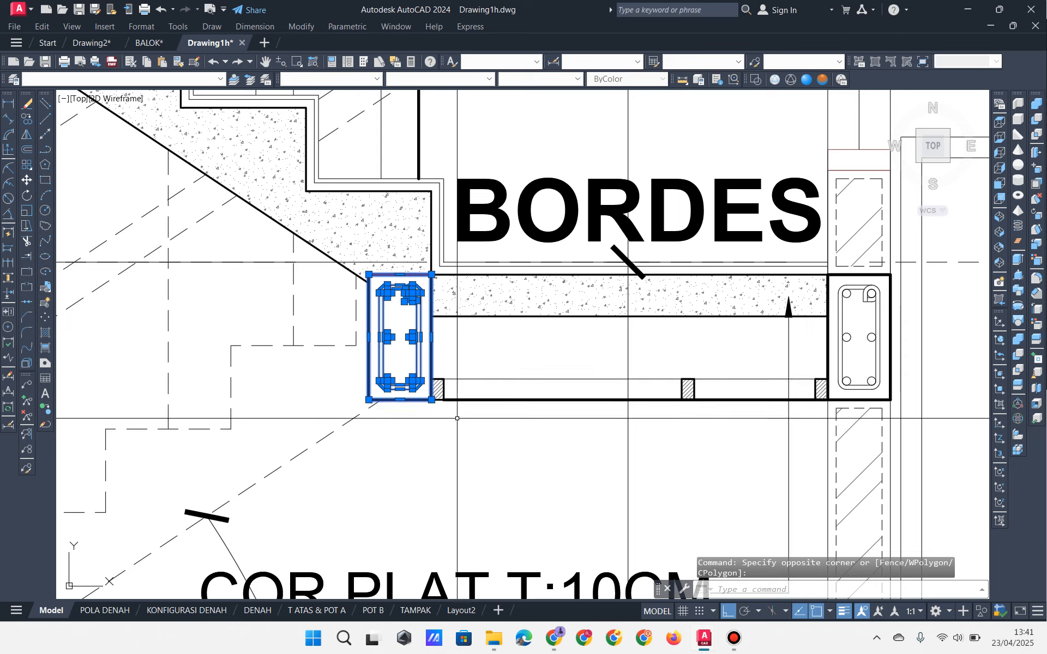
key(Escape)
key(Escape)
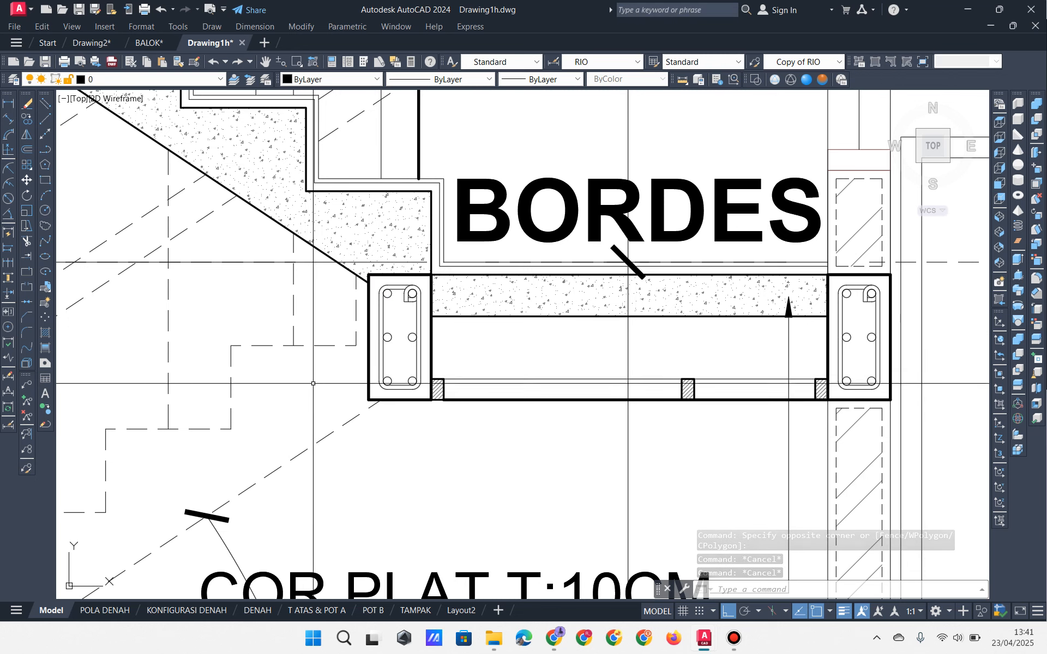
click(493, 648)
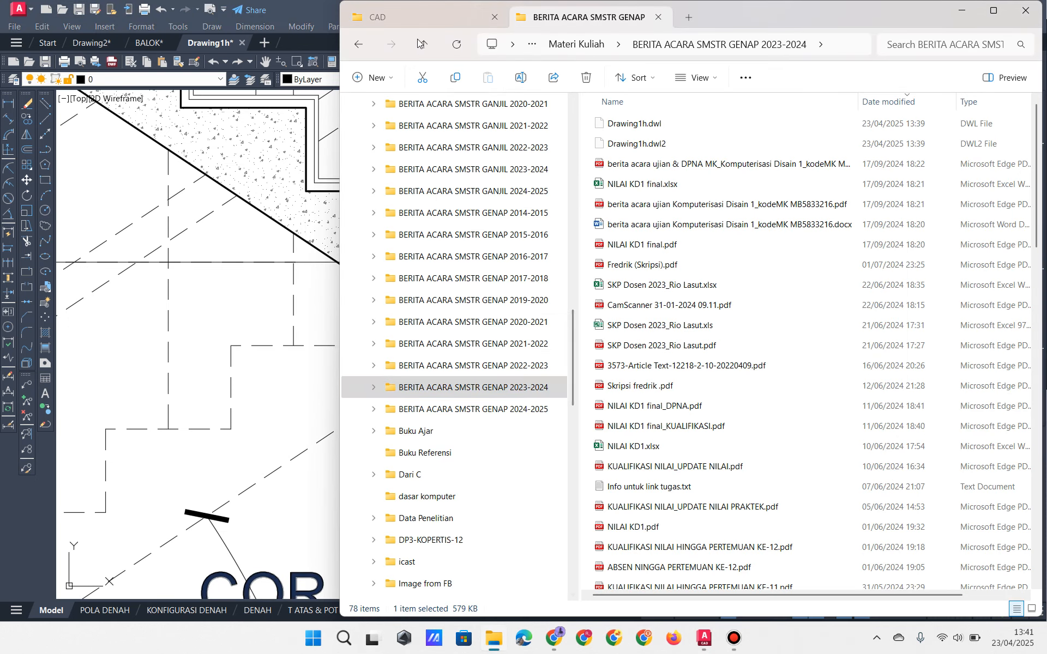
Step: Open sloof & telapak.dwg from the project's CAD folder
click(407, 21)
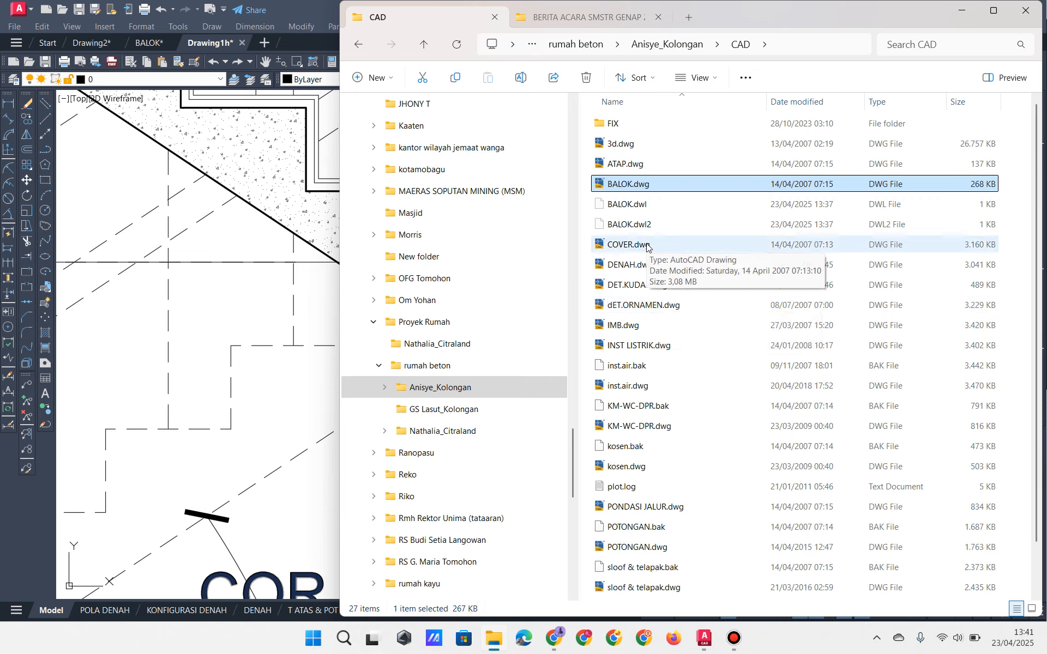
scroll(648, 573, down, 2)
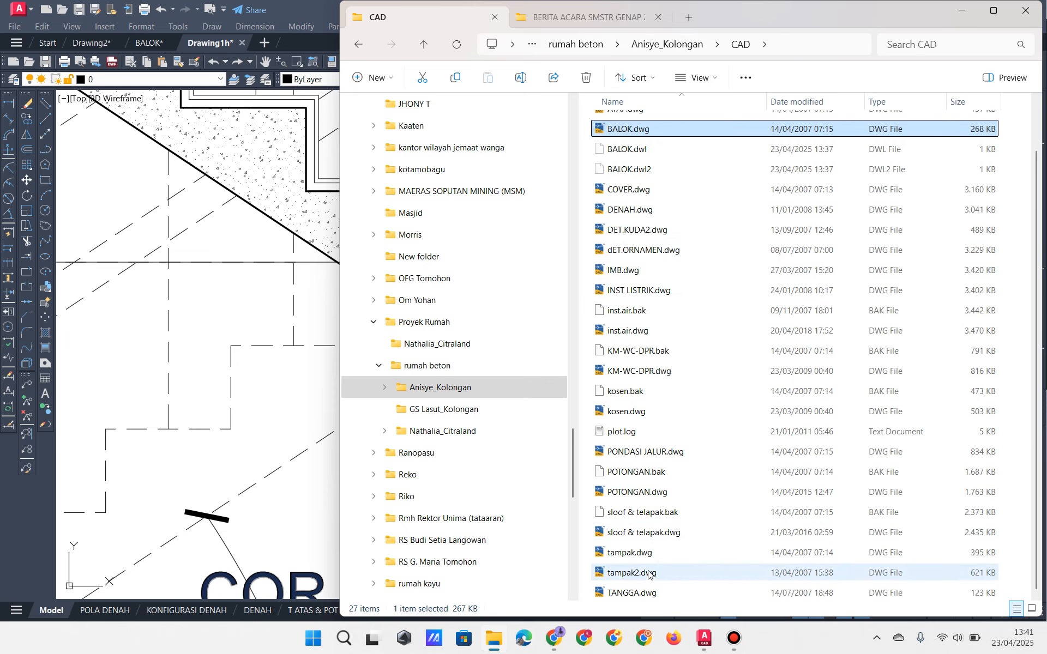
double_click(649, 537)
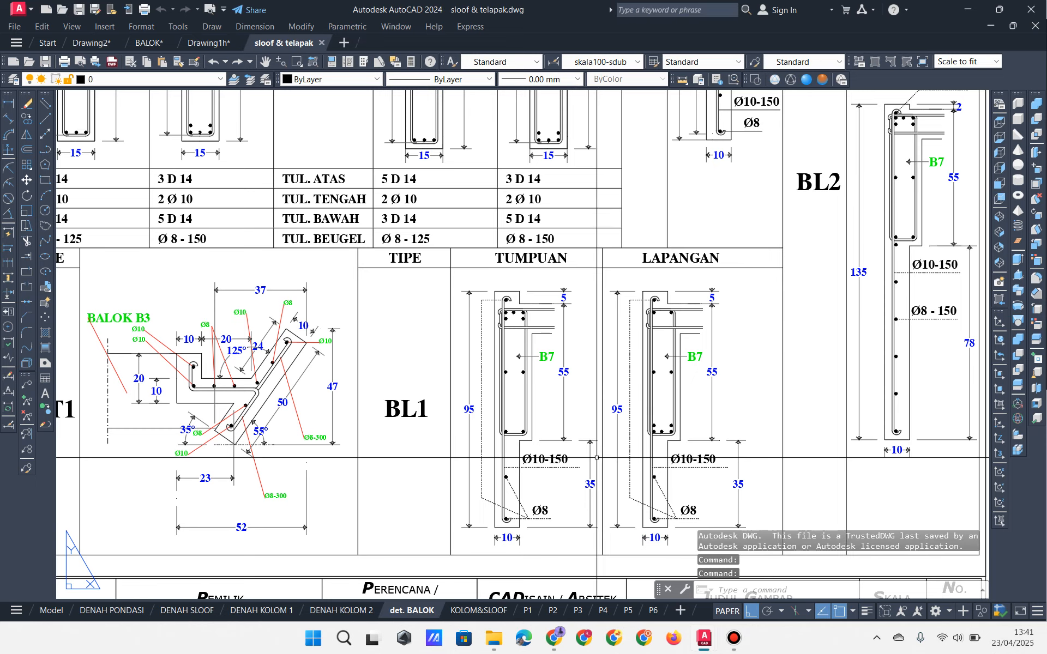
middle_drag(344, 359, 405, 387)
scroll(405, 387, down, 2)
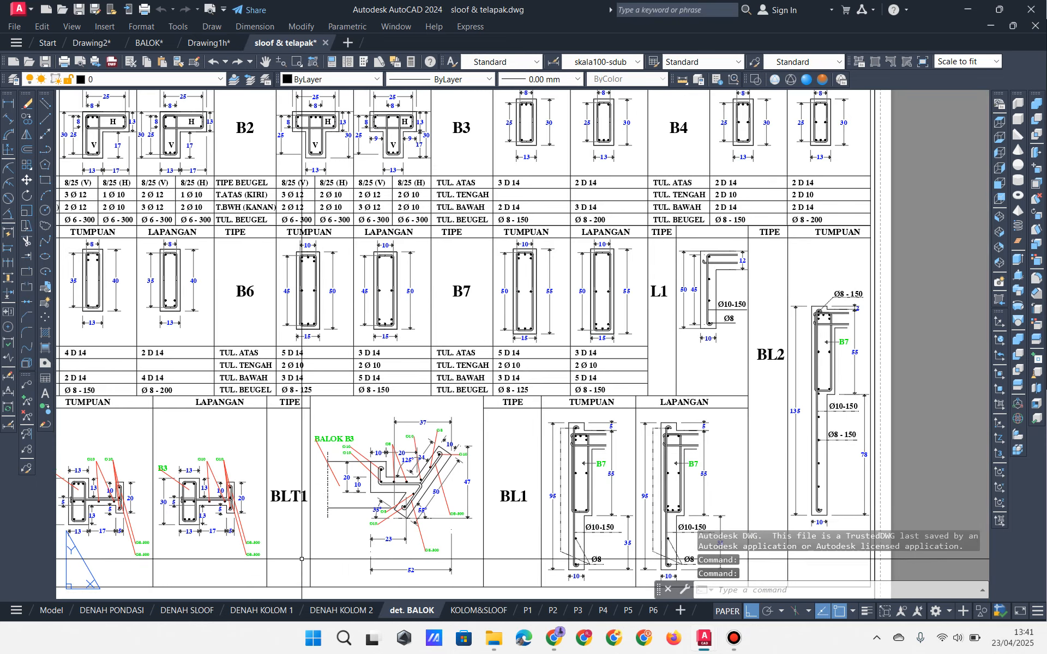
click(195, 613)
scroll(282, 287, up, 5)
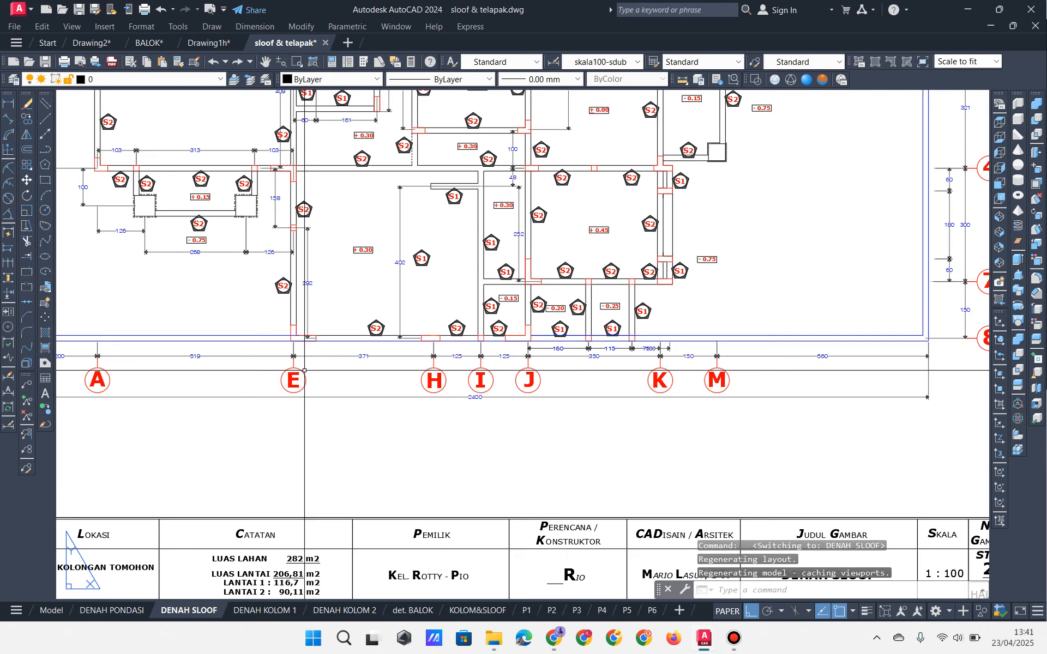
middle_drag(360, 315, 404, 485)
scroll(344, 300, up, 2)
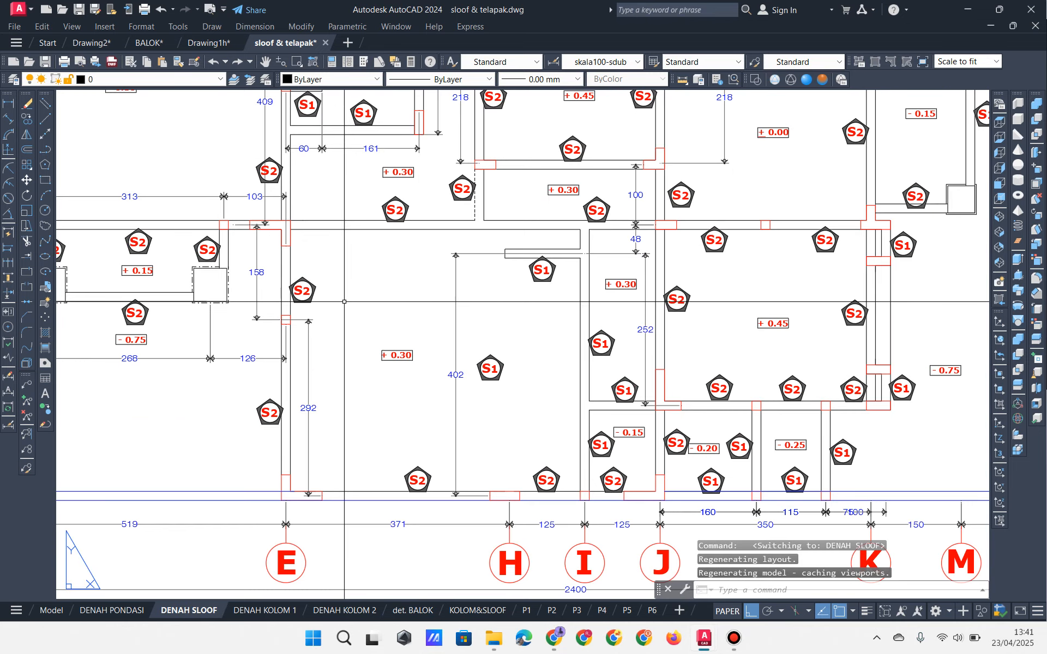
middle_drag(293, 261, 337, 457)
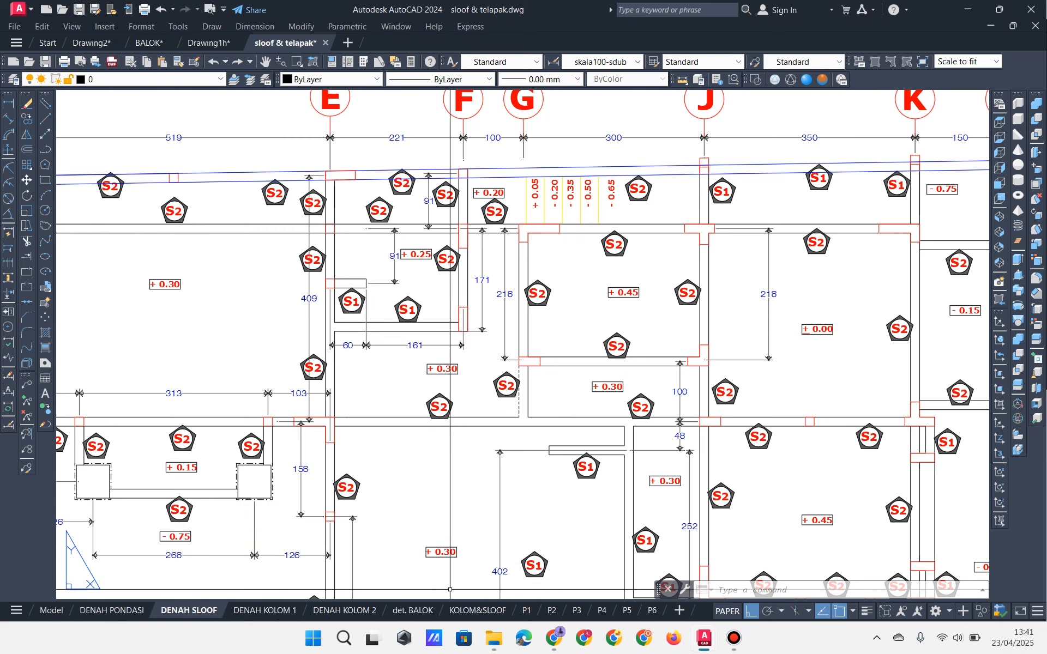
click(413, 610)
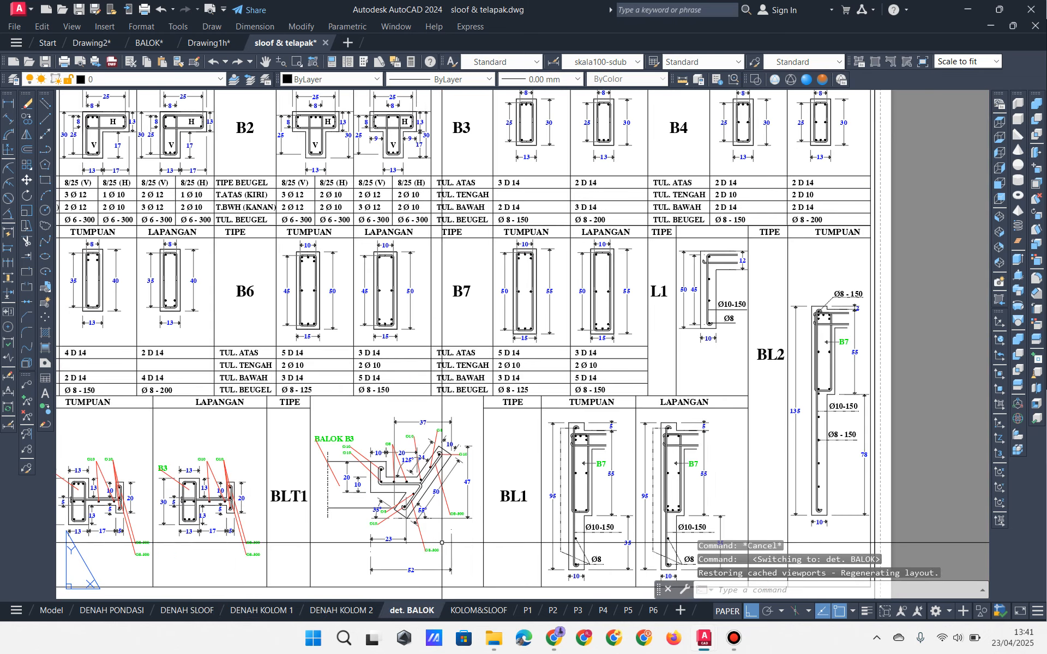
scroll(425, 514, down, 4)
scroll(400, 513, up, 2)
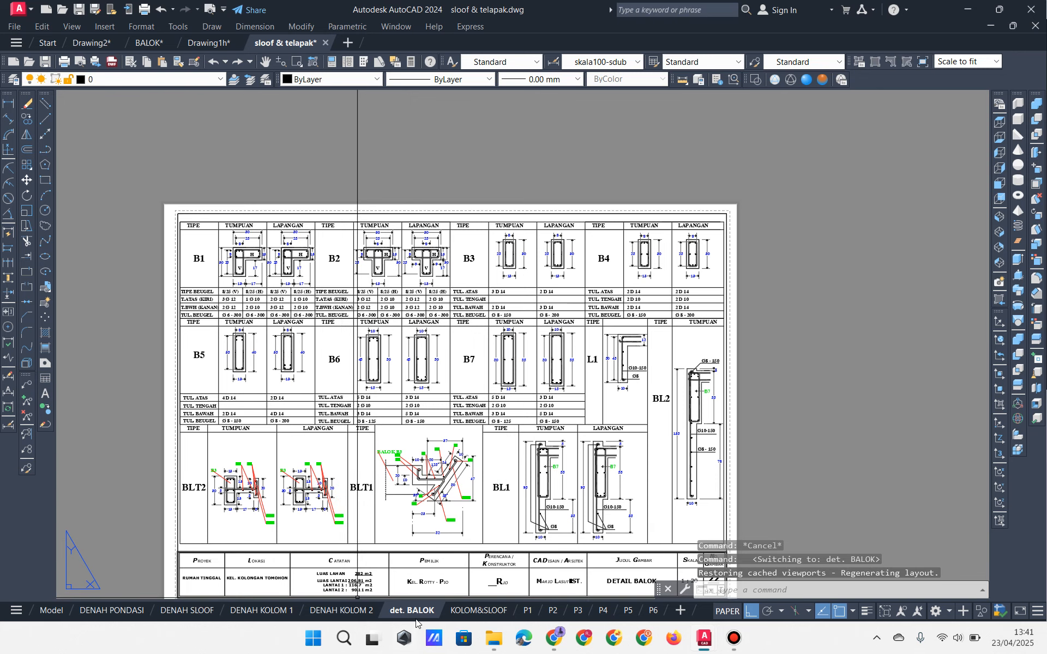
click(364, 611)
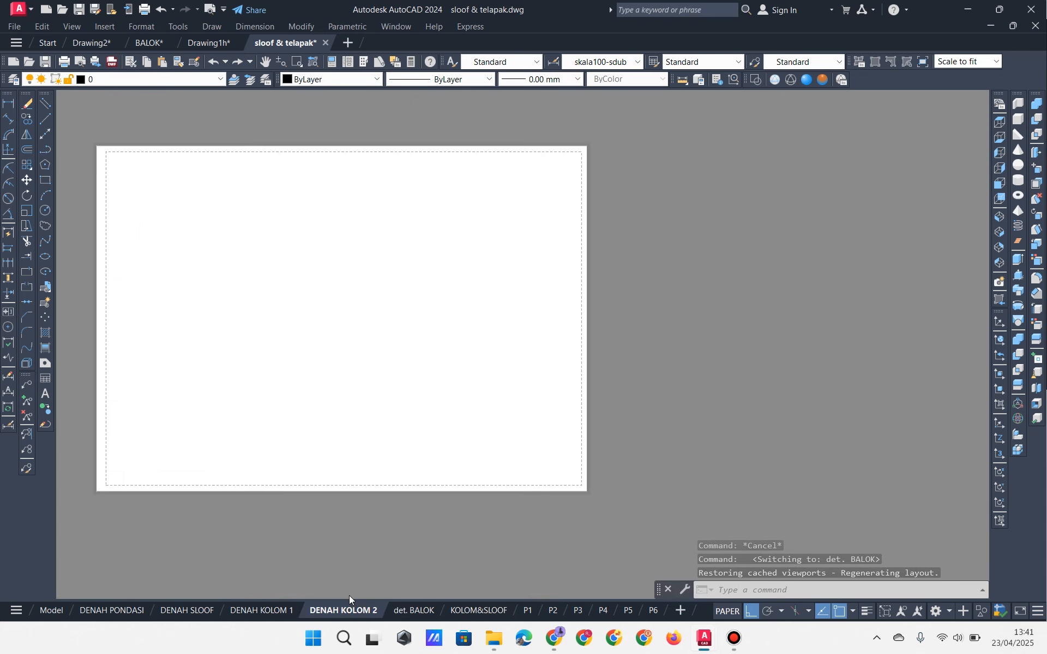
click(242, 611)
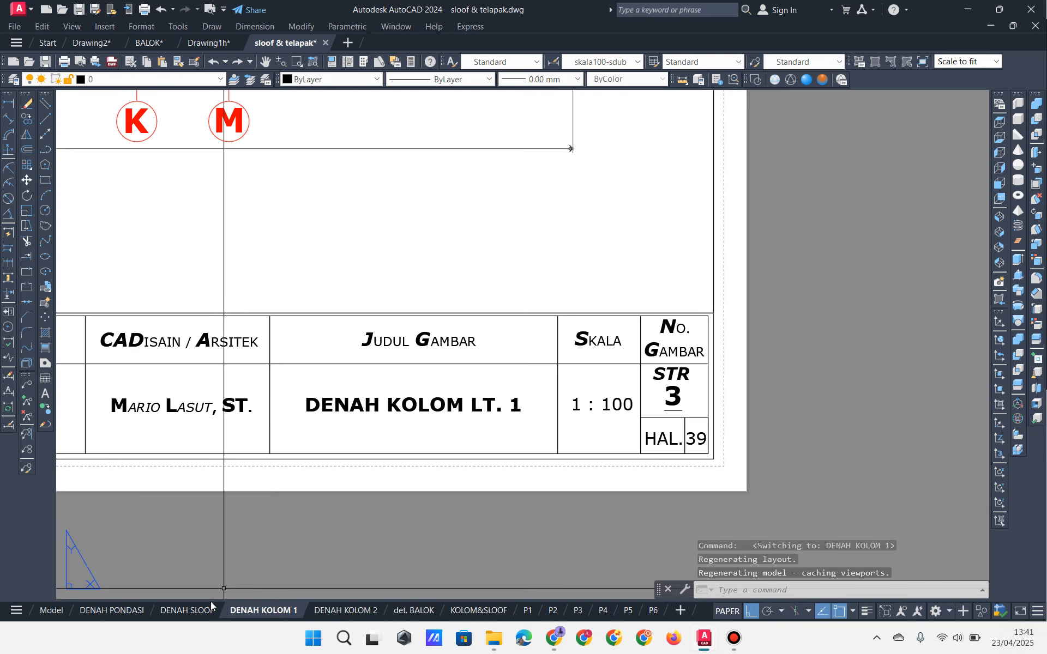
click(187, 610)
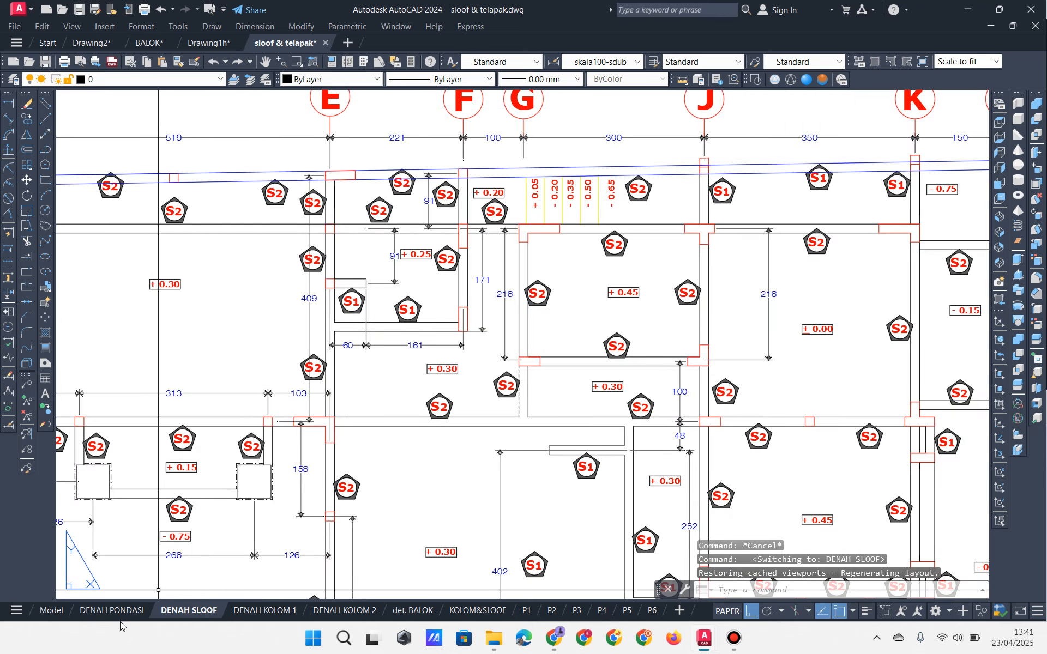
click(412, 611)
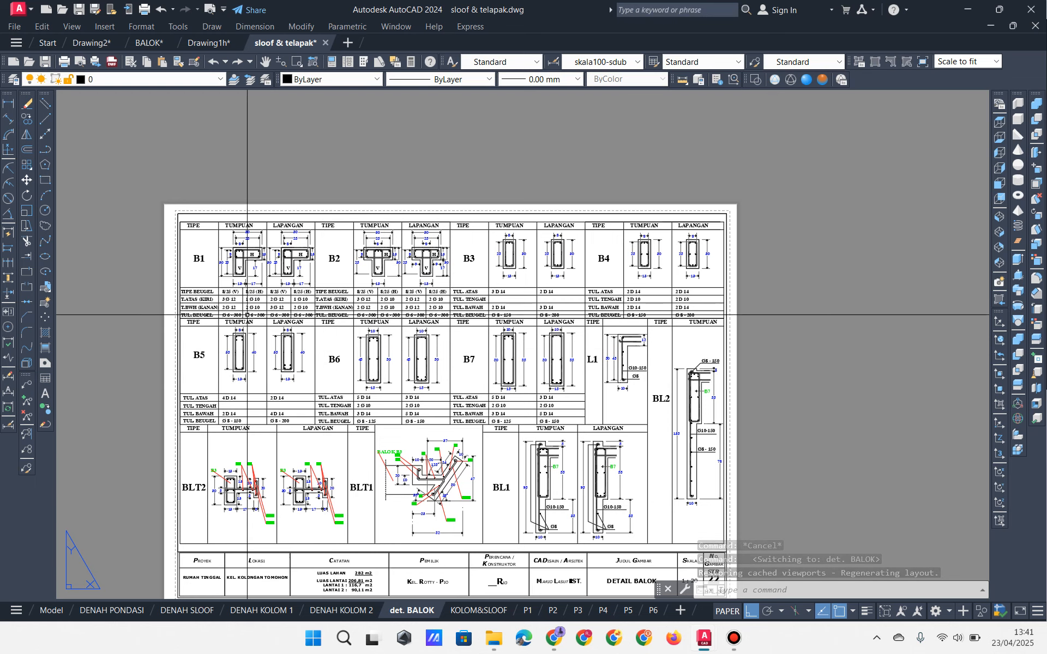
scroll(552, 253, up, 5)
middle_drag(532, 259, 673, 311)
middle_drag(463, 343, 479, 344)
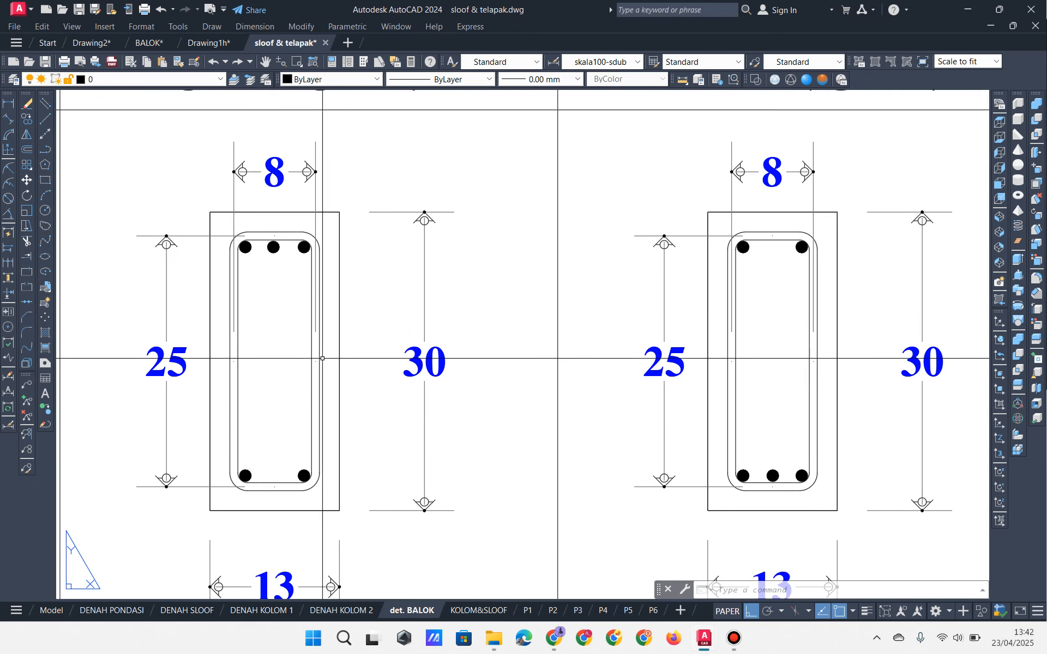
scroll(323, 358, down, 2)
mouse_move(343, 357)
middle_down()
mouse_move(344, 277)
mouse_move(473, 227)
mouse_move(426, 245)
mouse_move(443, 253)
middle_up()
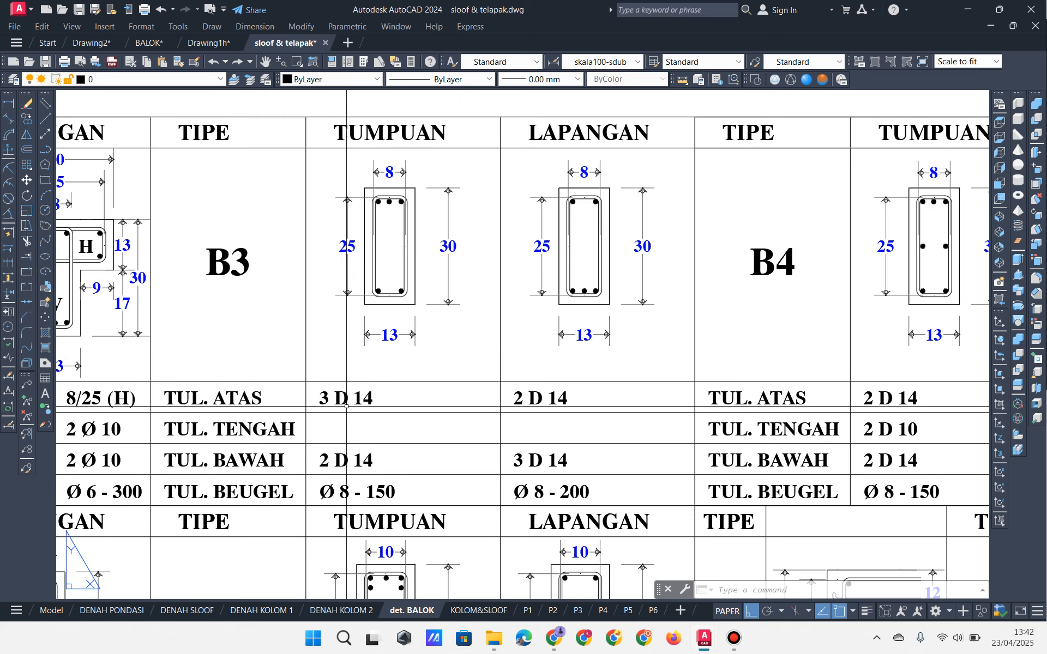
middle_drag(419, 400, 401, 414)
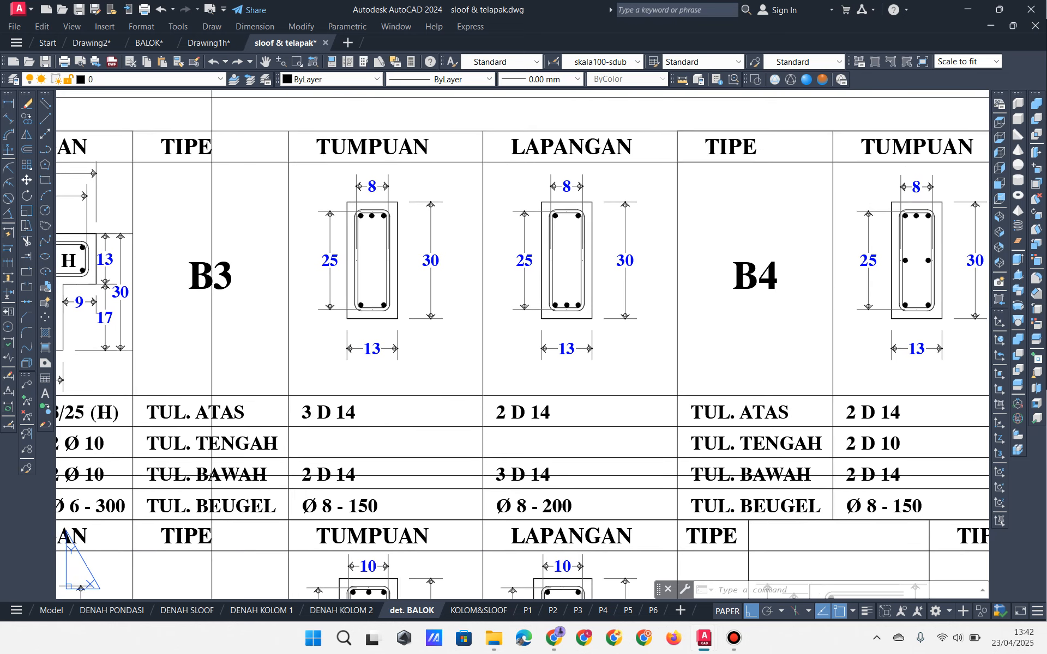
middle_drag(222, 507, 187, 528)
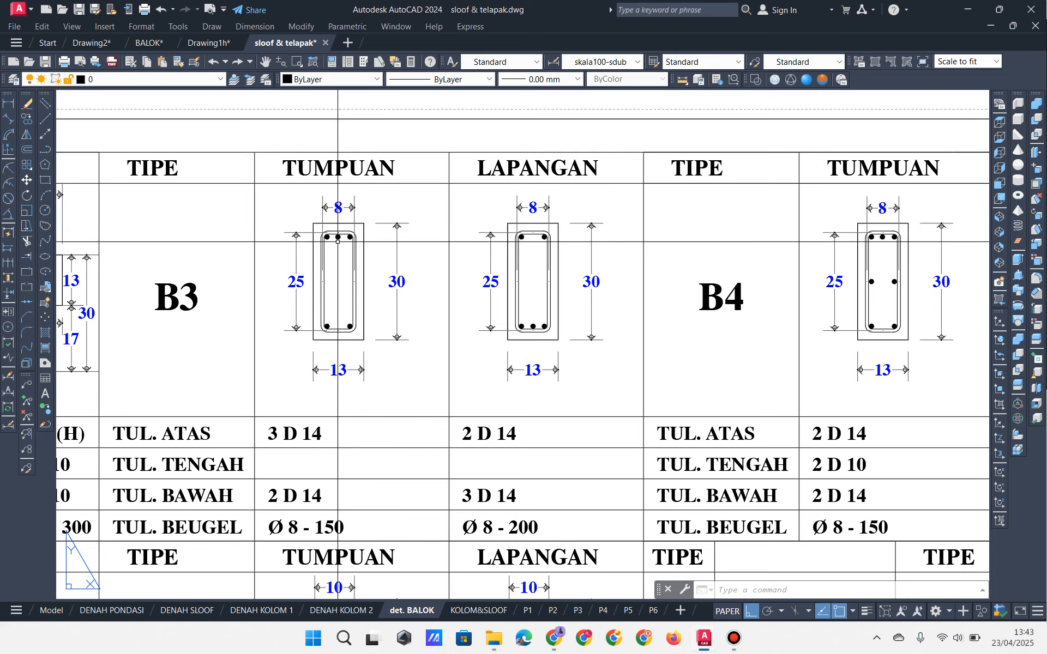
scroll(343, 237, up, 3)
scroll(386, 294, down, 1)
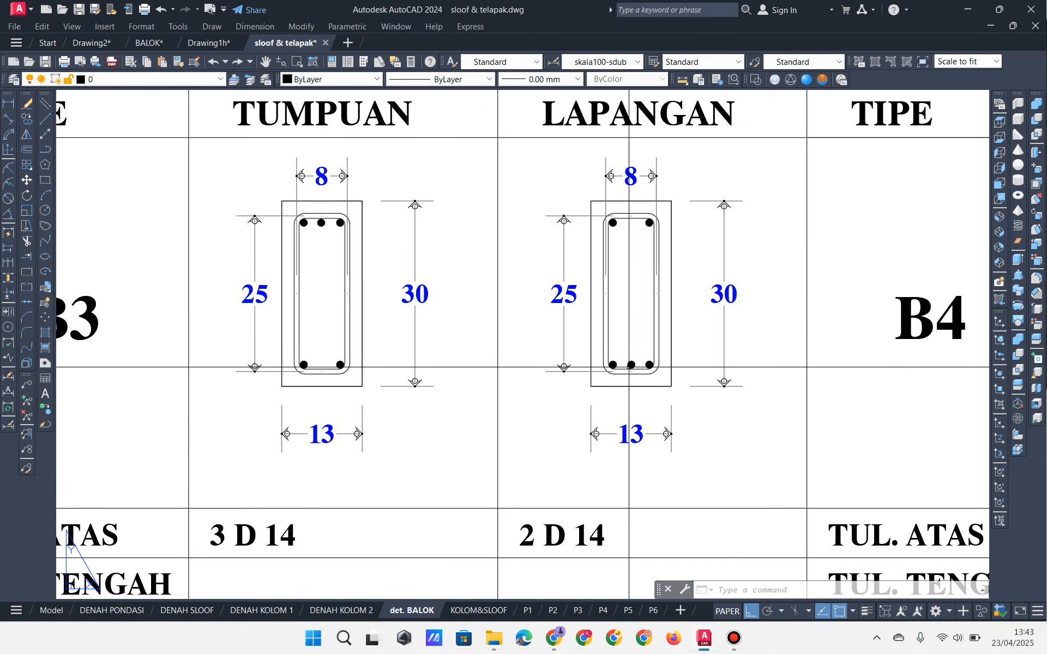
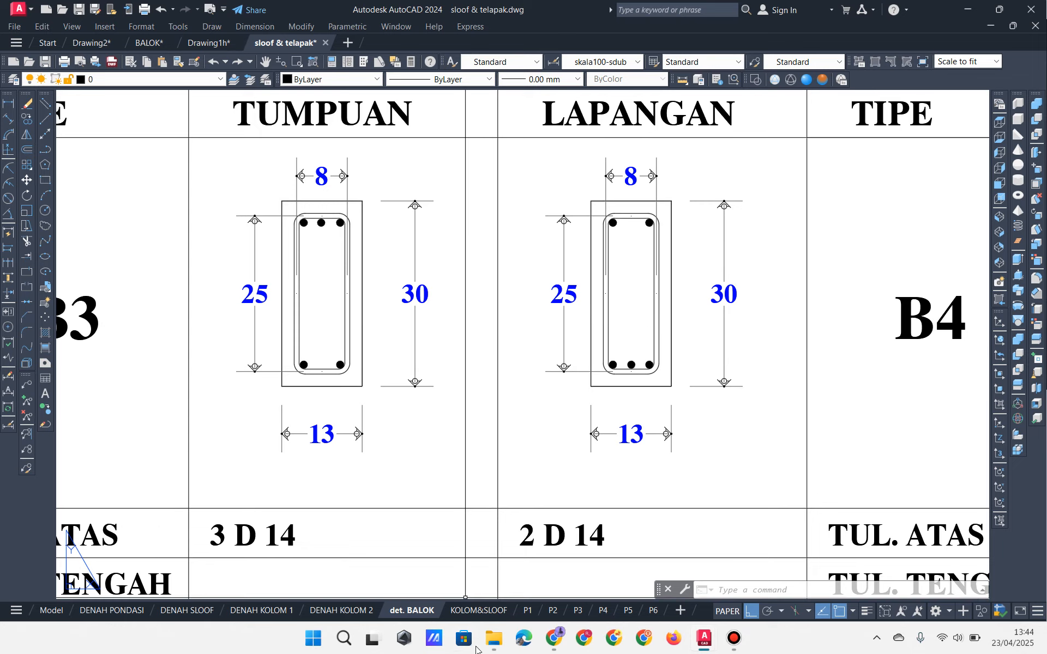
Step: Bring up File Explorer on the CAD project folder holding sloof & telapak.dwg
click(493, 642)
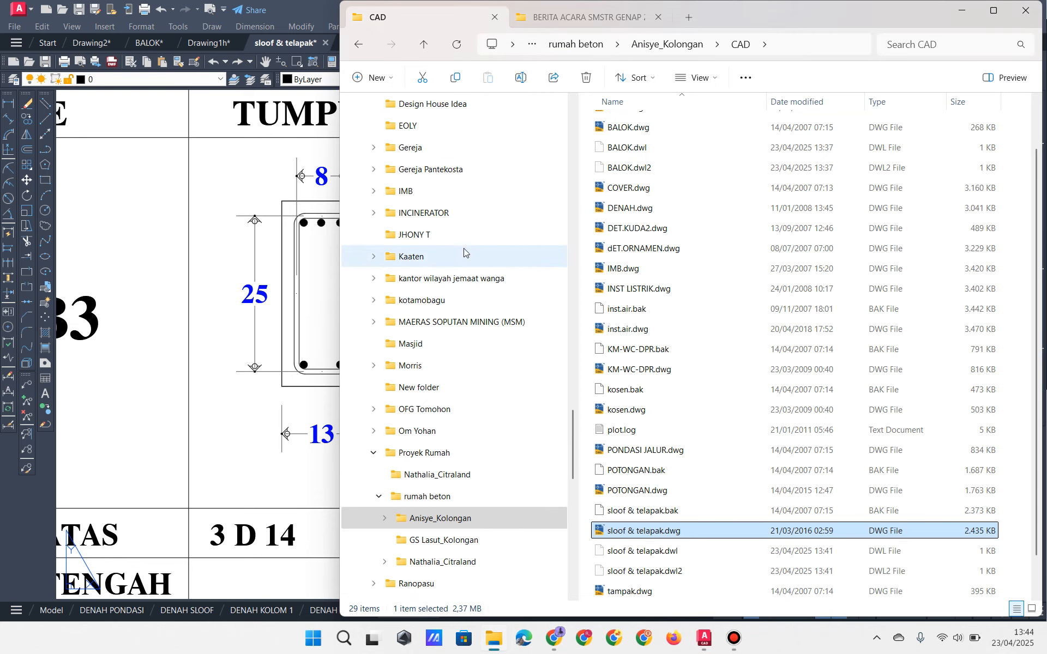
Step: Open SDAir Sulut1.dwg from New Volume (D:) > Data > data cad > RUMAH DINAS
scroll(464, 252, up, 1)
scroll(408, 238, up, 3)
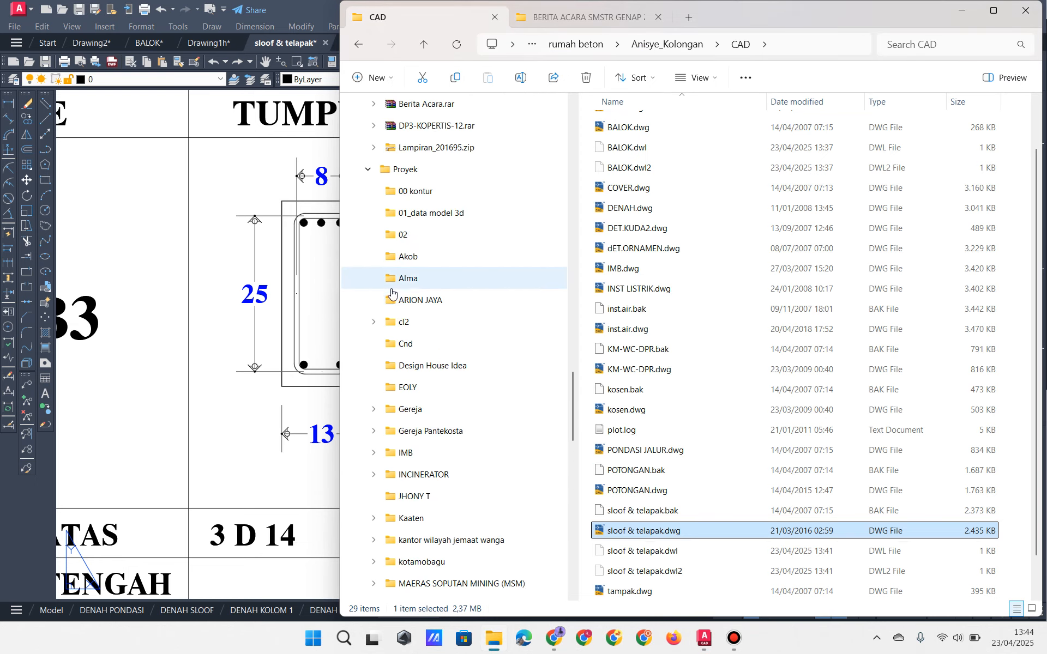
scroll(396, 323, up, 15)
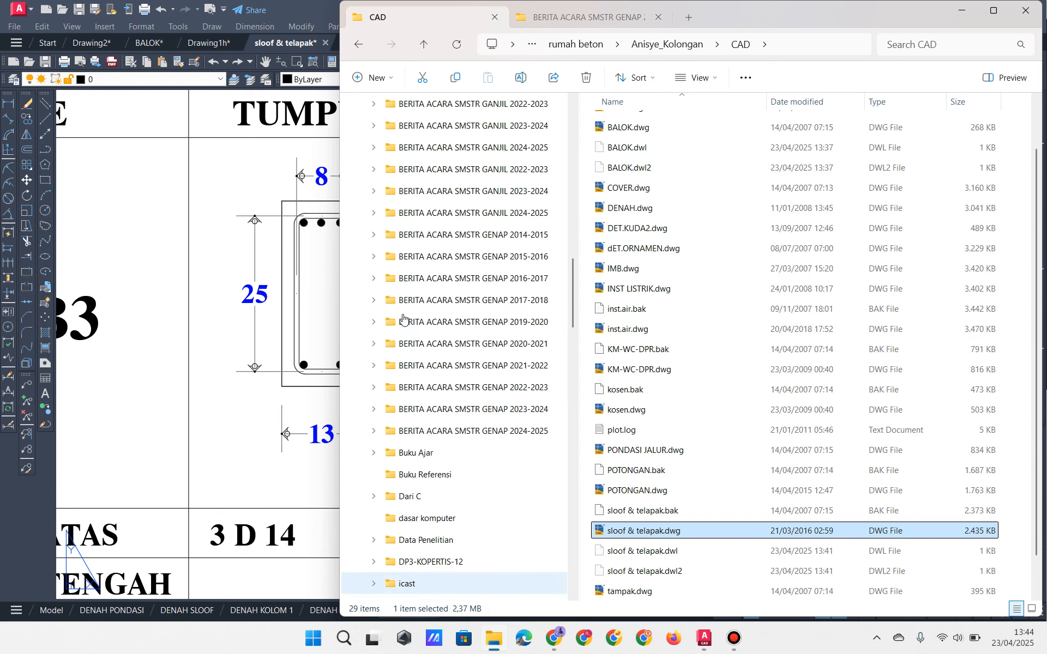
scroll(407, 303, up, 4)
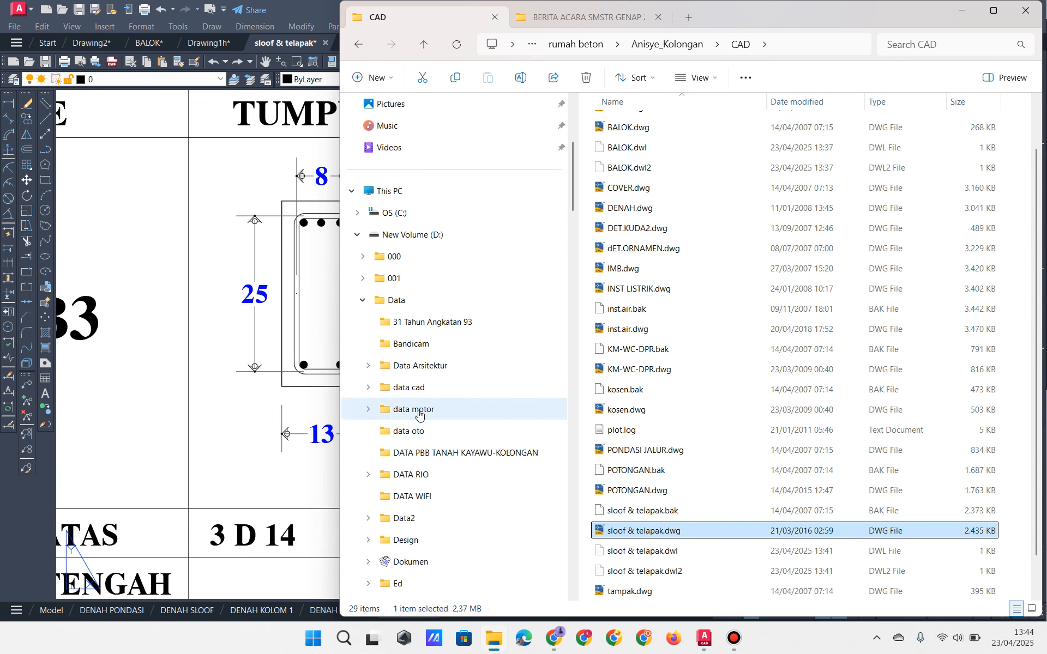
click(370, 388)
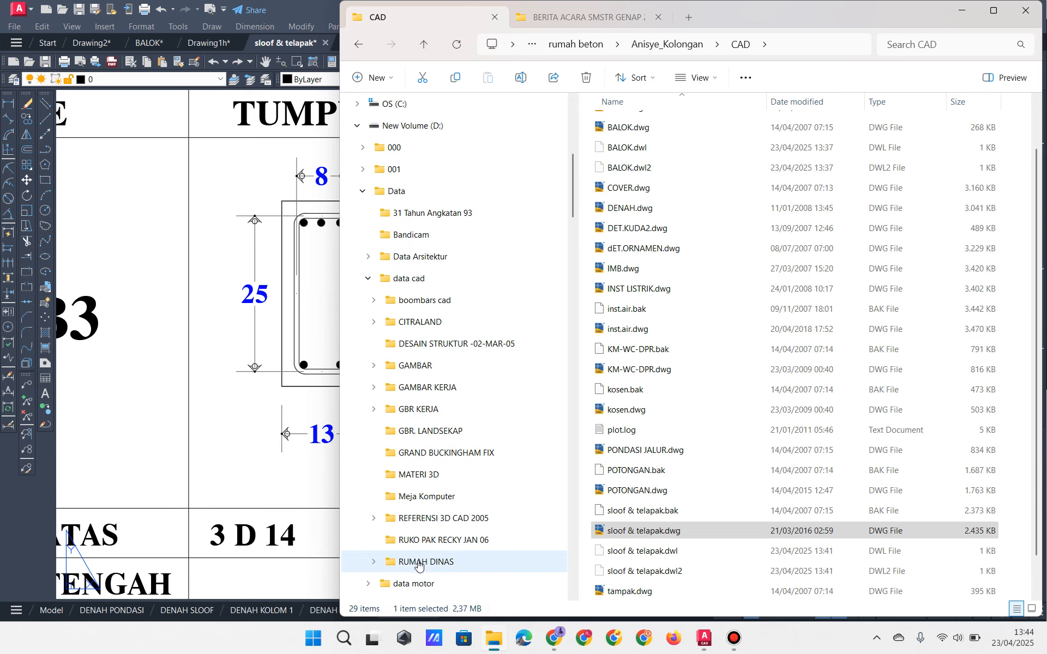
click(392, 564)
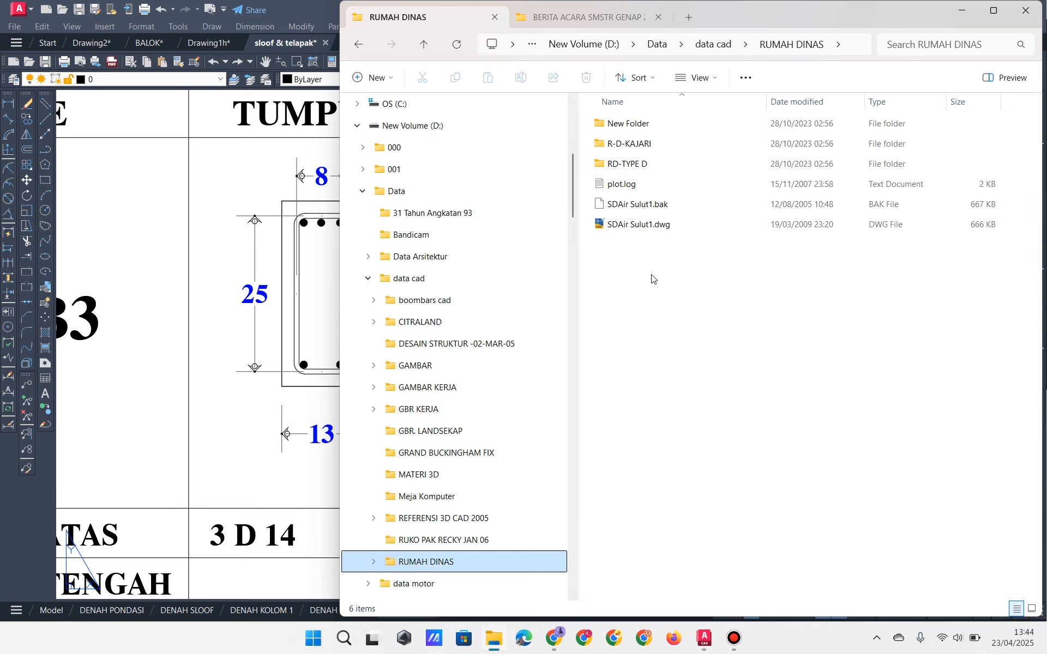
double_click(658, 229)
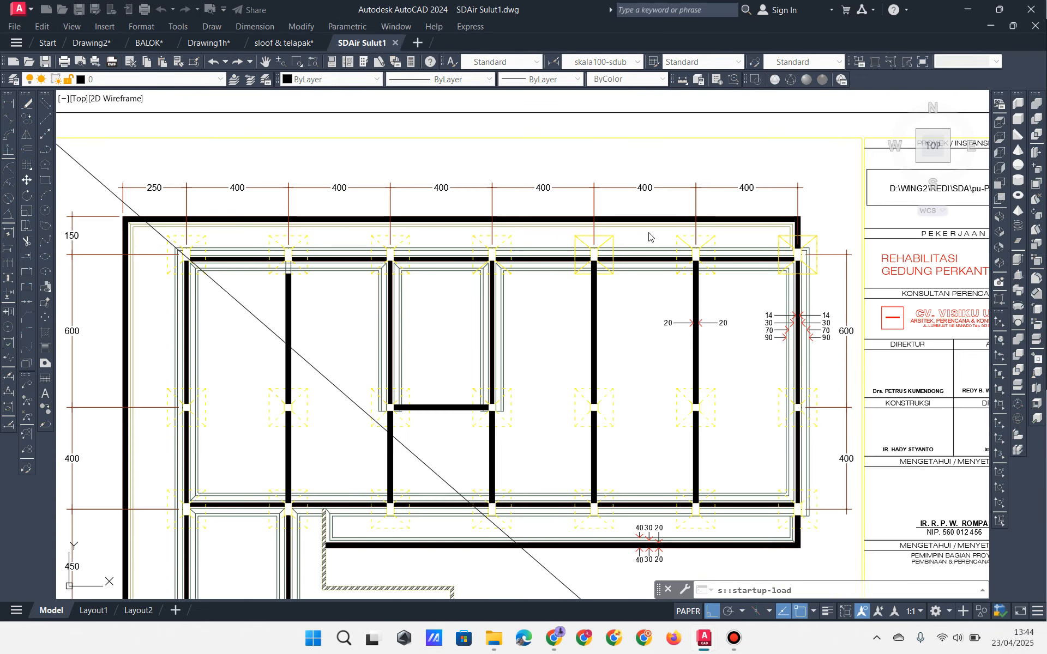
Step: Ignore the unresolved references and pan across the sheets to locate the DETAIL PORTAL sheet
click(488, 331)
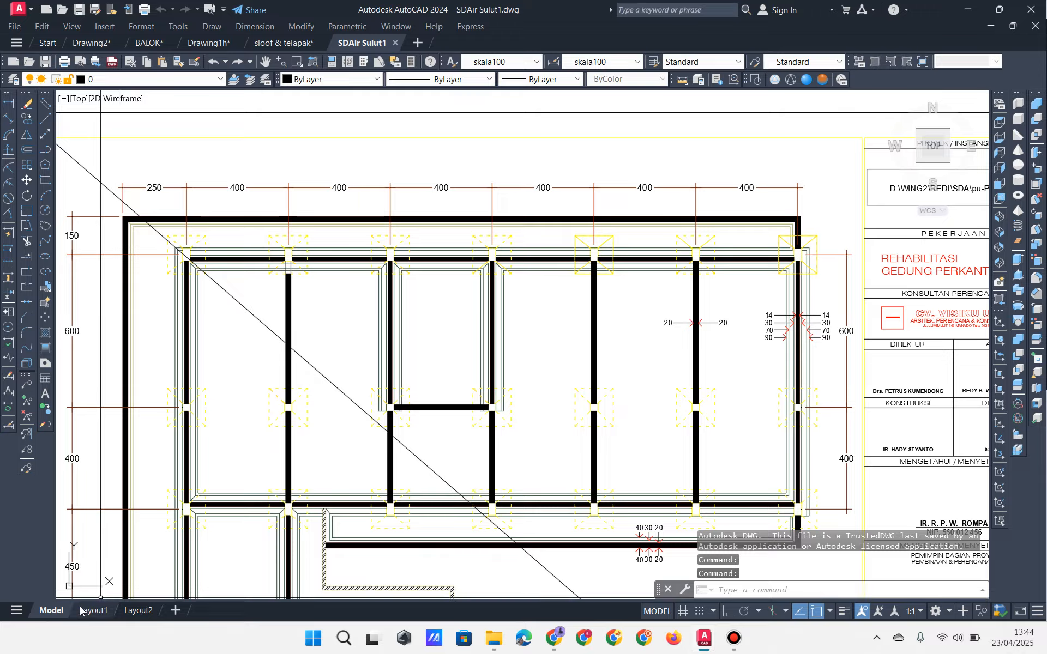
scroll(491, 333, down, 5)
middle_drag(521, 322, 531, 324)
scroll(396, 407, up, 2)
middle_drag(420, 407, 593, 475)
mouse_move(513, 297)
middle_down()
mouse_move(530, 344)
mouse_move(690, 274)
middle_up()
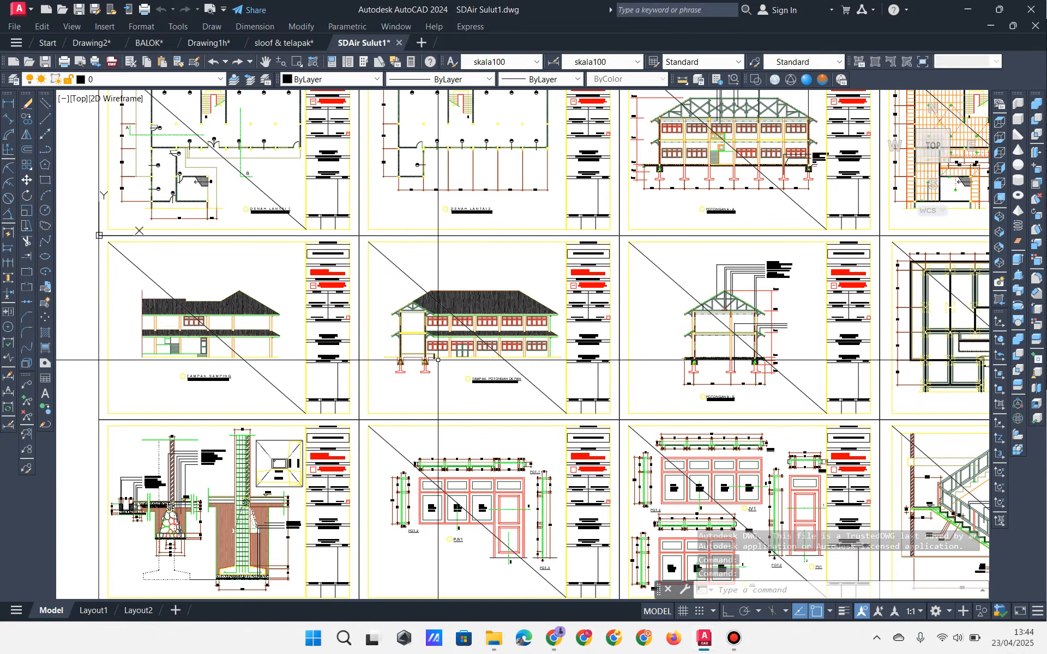
mouse_move(470, 447)
middle_down()
mouse_move(500, 316)
mouse_move(508, 540)
mouse_move(272, 262)
middle_up()
mouse_move(789, 457)
middle_down()
mouse_move(393, 273)
mouse_move(393, 293)
mouse_move(445, 346)
middle_up()
Step: Zoom in on the column–beam junction near section marks 1 and 2
scroll(677, 403, up, 2)
scroll(547, 351, up, 2)
scroll(392, 292, up, 2)
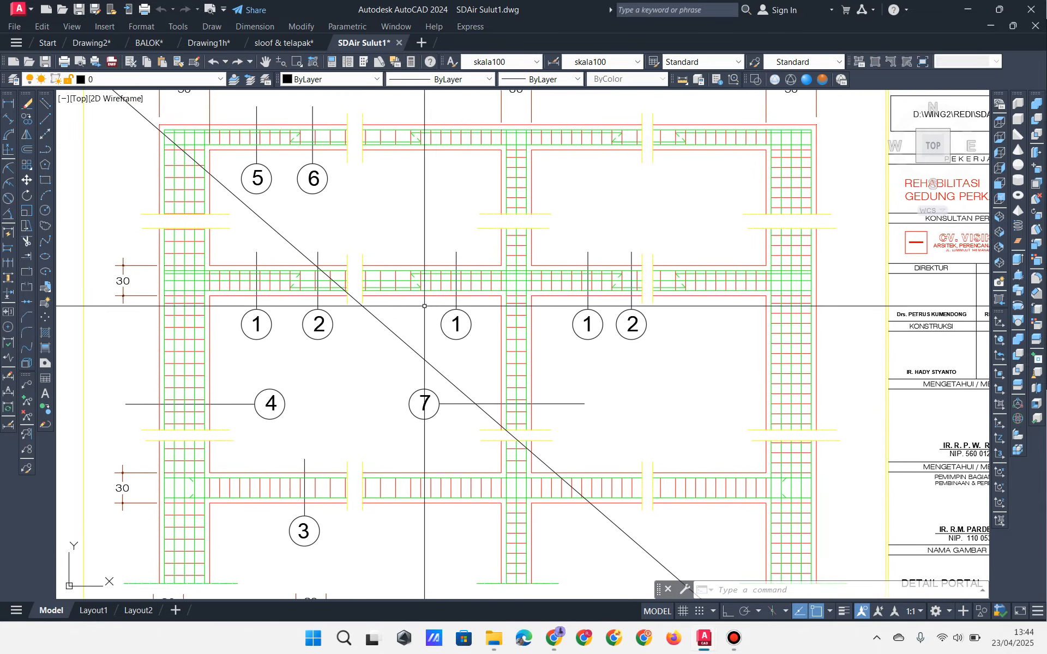
mouse_move(559, 293)
middle_down()
mouse_move(459, 289)
mouse_move(533, 286)
middle_up()
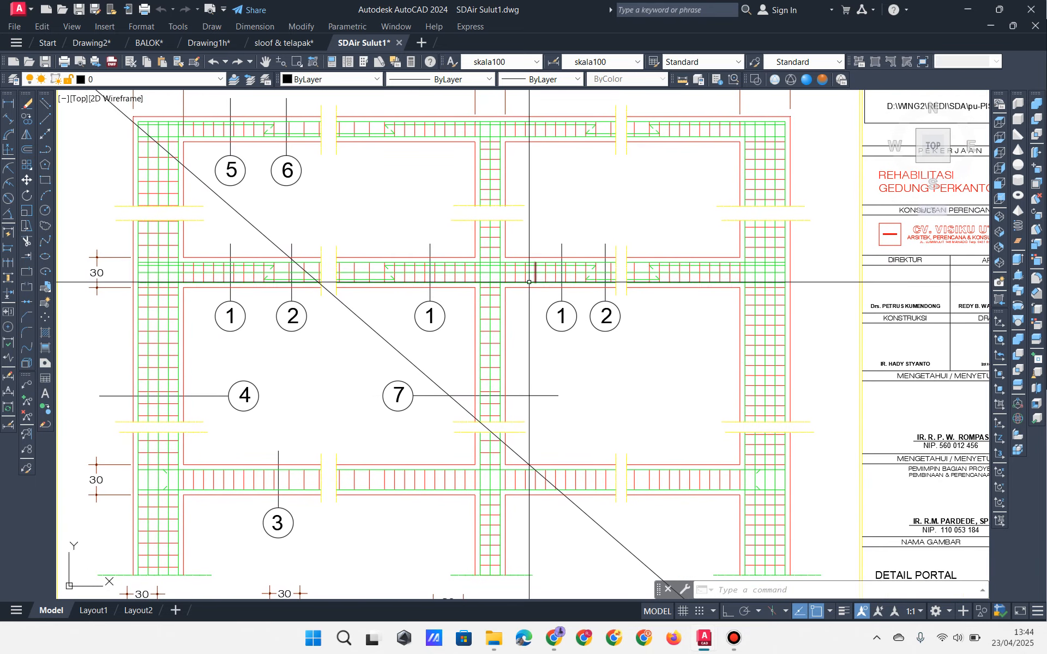
scroll(529, 284, down, 2)
middle_drag(348, 413, 318, 427)
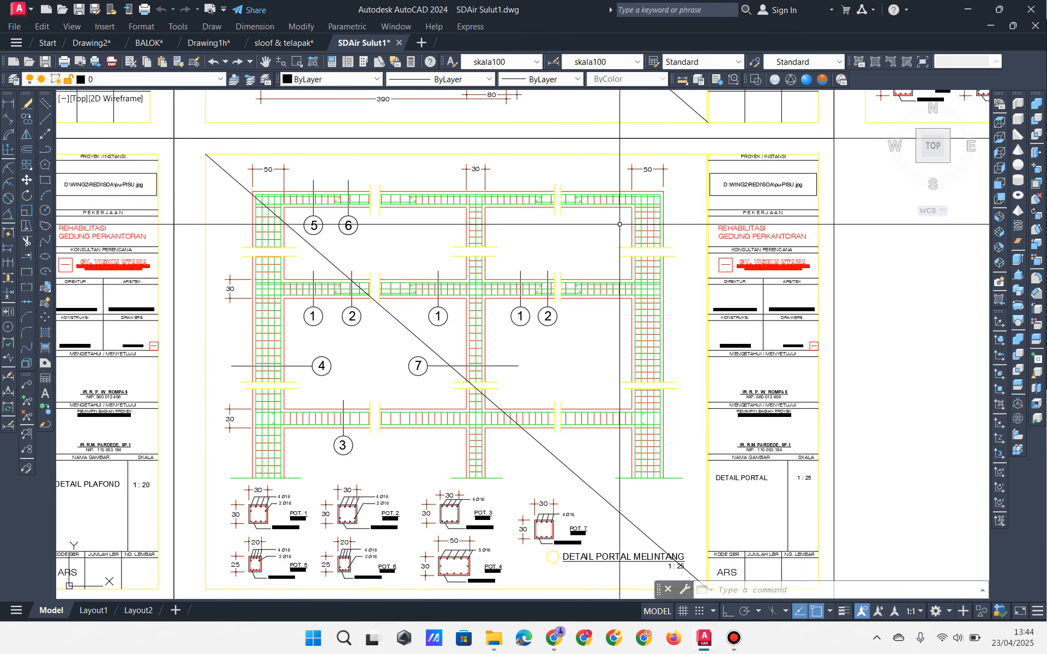
scroll(407, 285, up, 4)
middle_drag(392, 356, 442, 393)
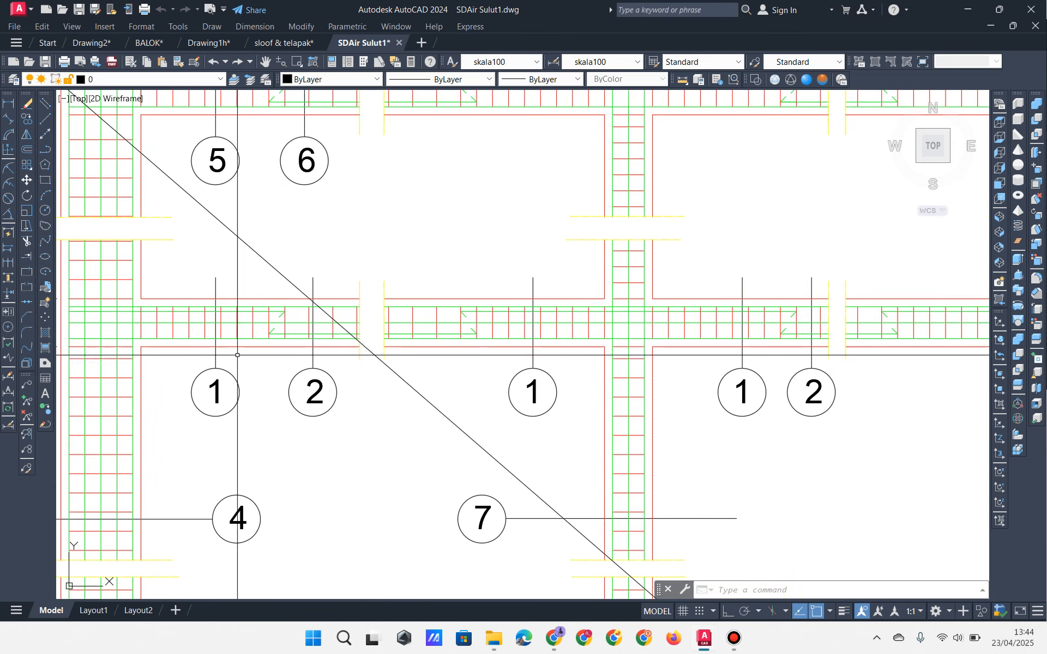
middle_drag(140, 341, 294, 358)
scroll(294, 358, up, 4)
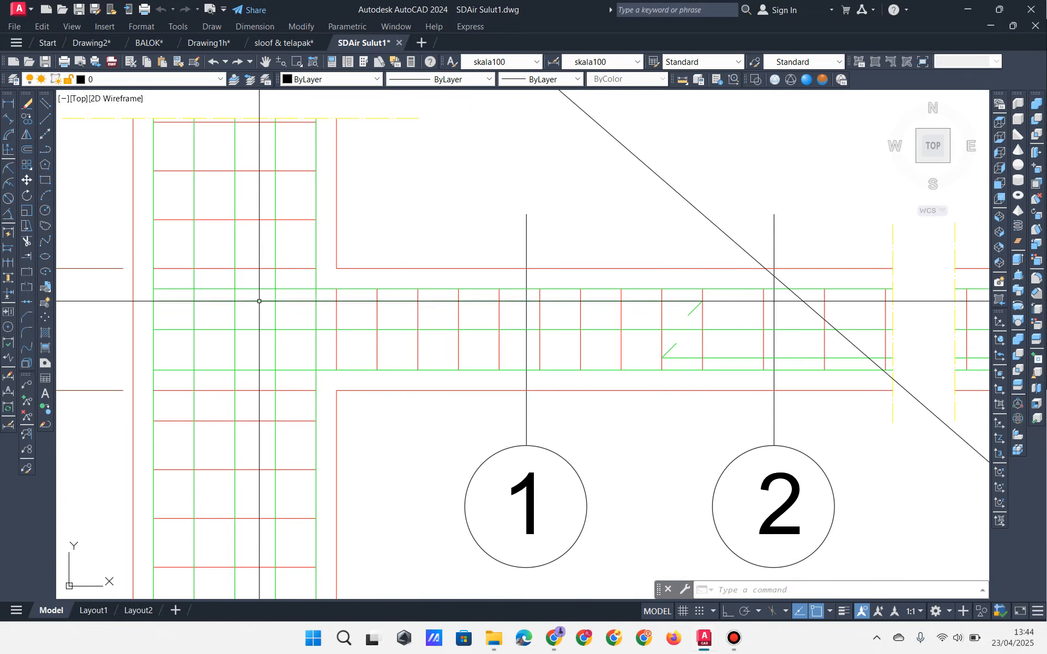
Step: Set the portal frame linework colour to ByLayer so it turns black
click(225, 311)
click(214, 285)
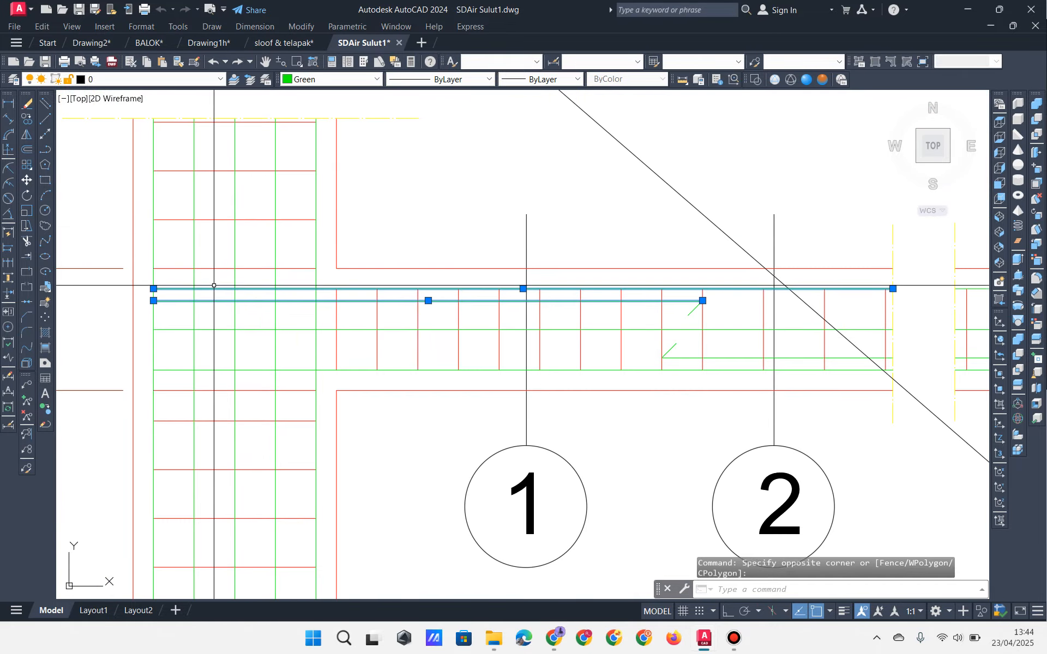
key(Escape)
key(Escape)
scroll(554, 191, down, 10)
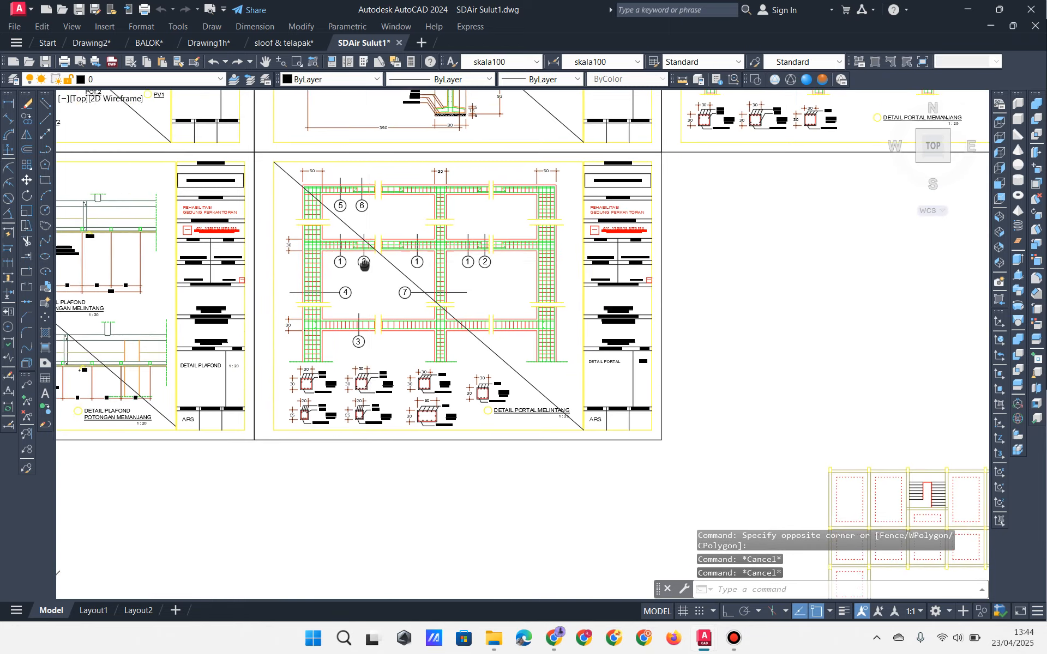
scroll(509, 212, up, 2)
click(572, 162)
click(129, 441)
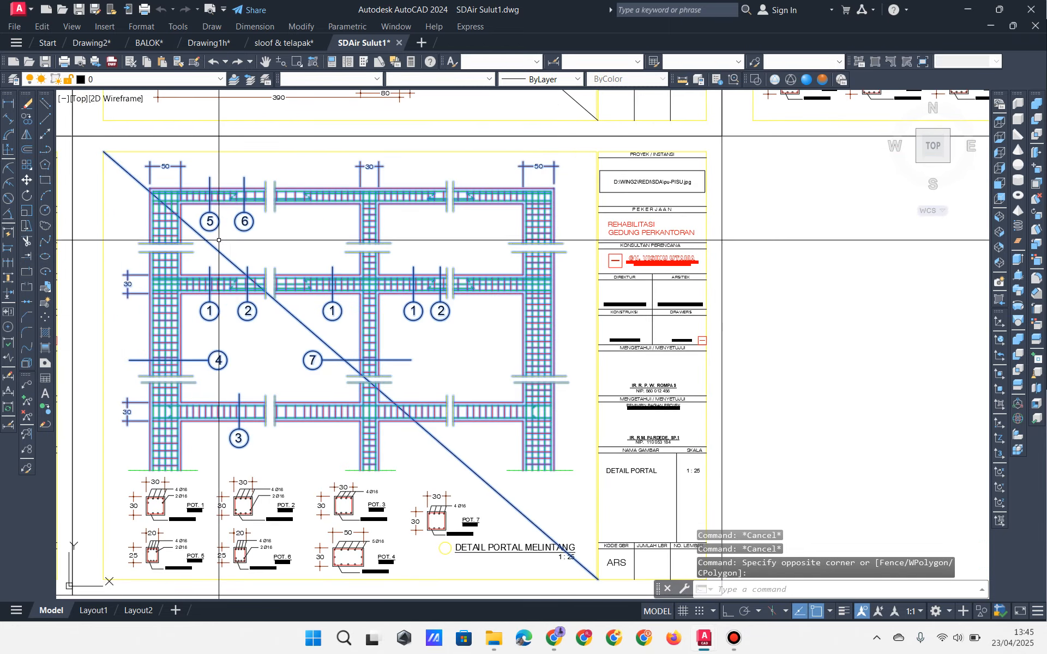
click(306, 80)
click(315, 94)
key(Escape)
key(Escape)
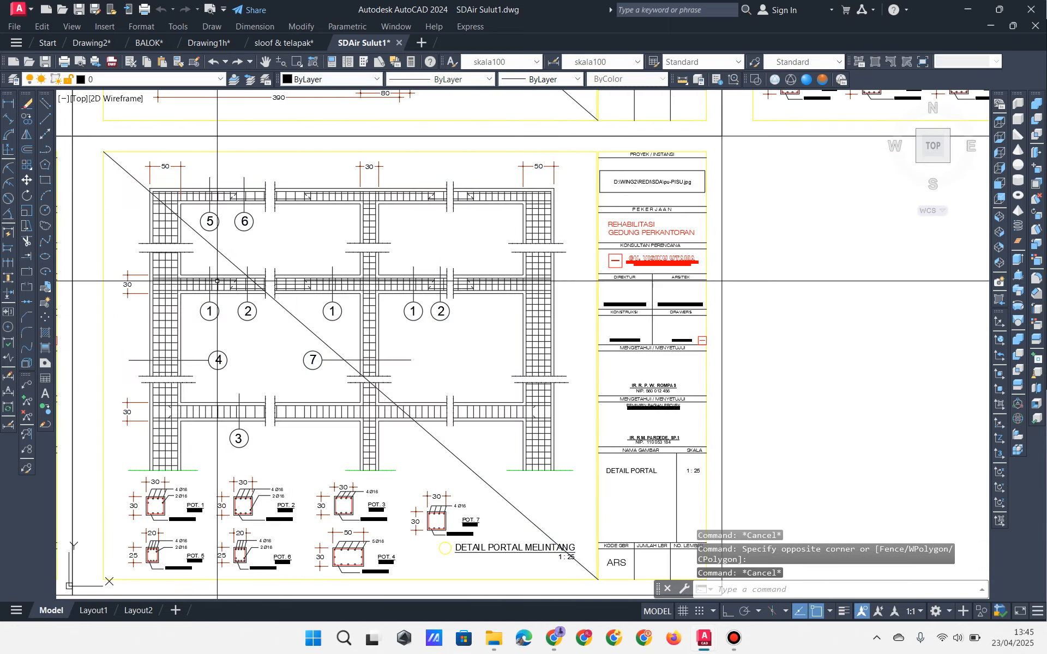
Step: Look over the recoloured reinforcement and test-select both section mark 1 bubbles
scroll(206, 298, up, 5)
mouse_move(207, 298)
middle_down()
mouse_move(196, 304)
mouse_move(404, 344)
mouse_move(566, 279)
mouse_move(519, 283)
middle_up()
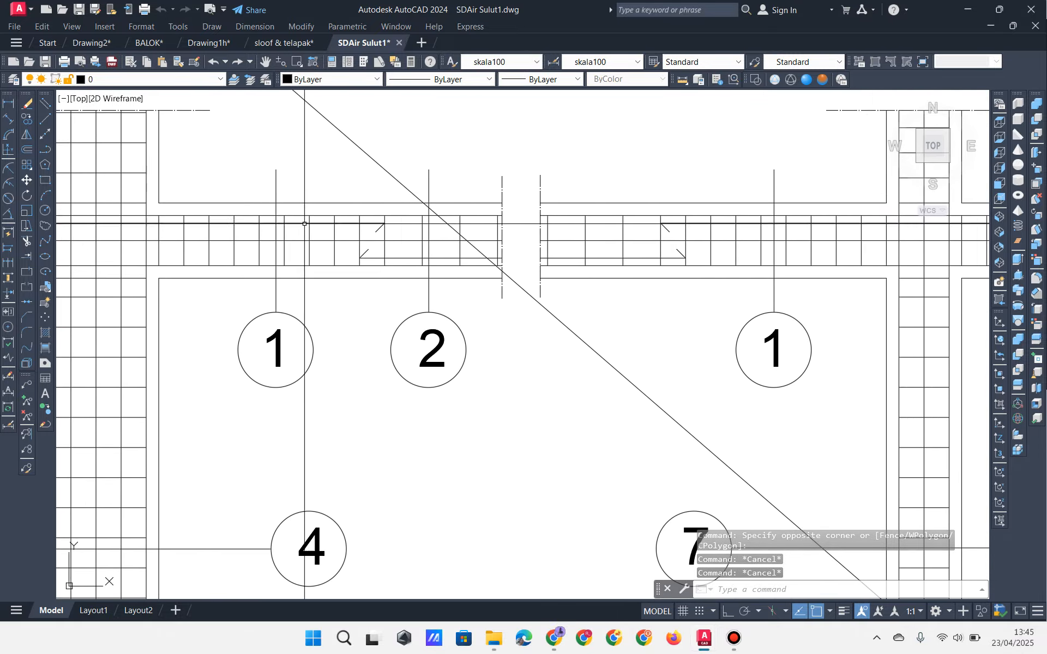
middle_drag(289, 267, 278, 271)
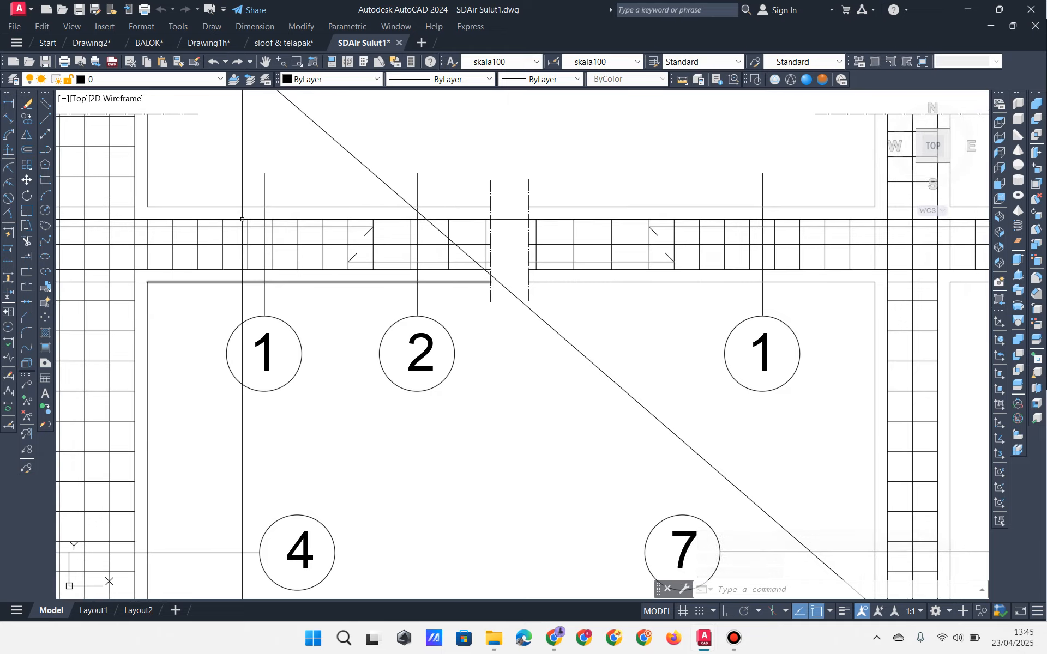
middle_drag(259, 189, 241, 199)
click(284, 325)
click(207, 379)
click(785, 323)
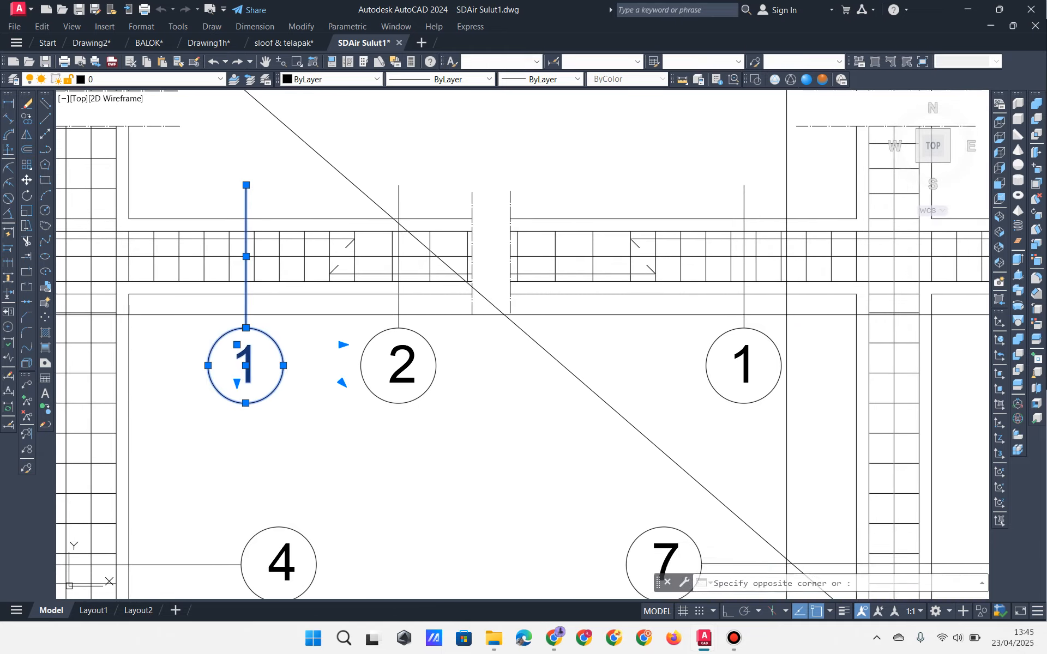
click(705, 382)
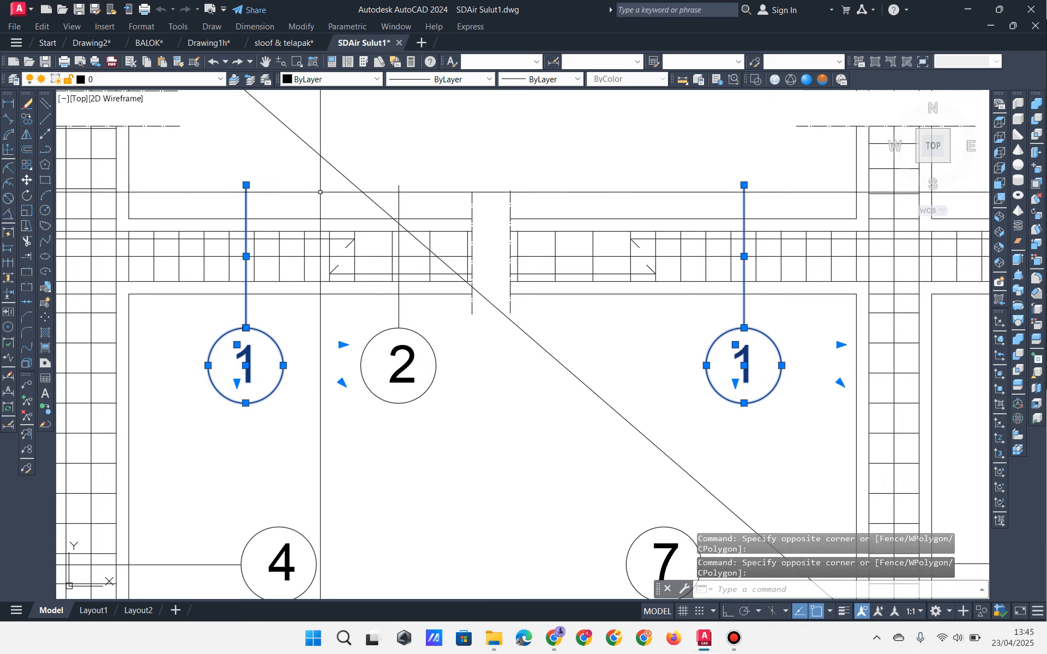
key(Escape)
key(Escape)
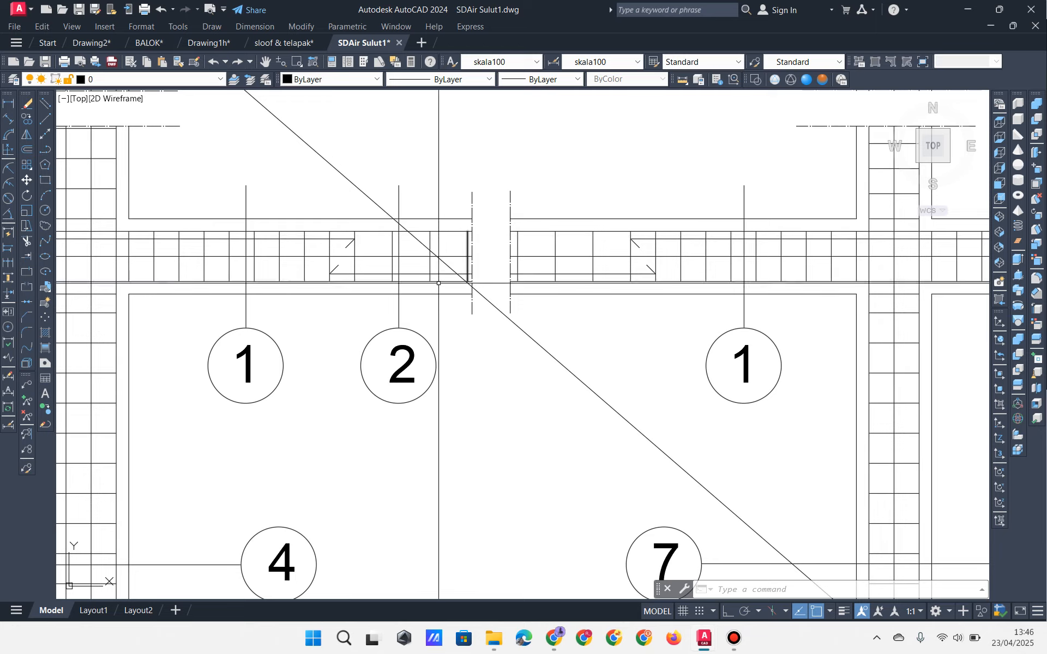
Step: Zoom out so section marks 1, 2, 4 and 7 of the portal detail show together
scroll(437, 358, down, 4)
scroll(453, 362, up, 2)
mouse_move(454, 362)
middle_down()
mouse_move(398, 264)
mouse_move(459, 276)
middle_up()
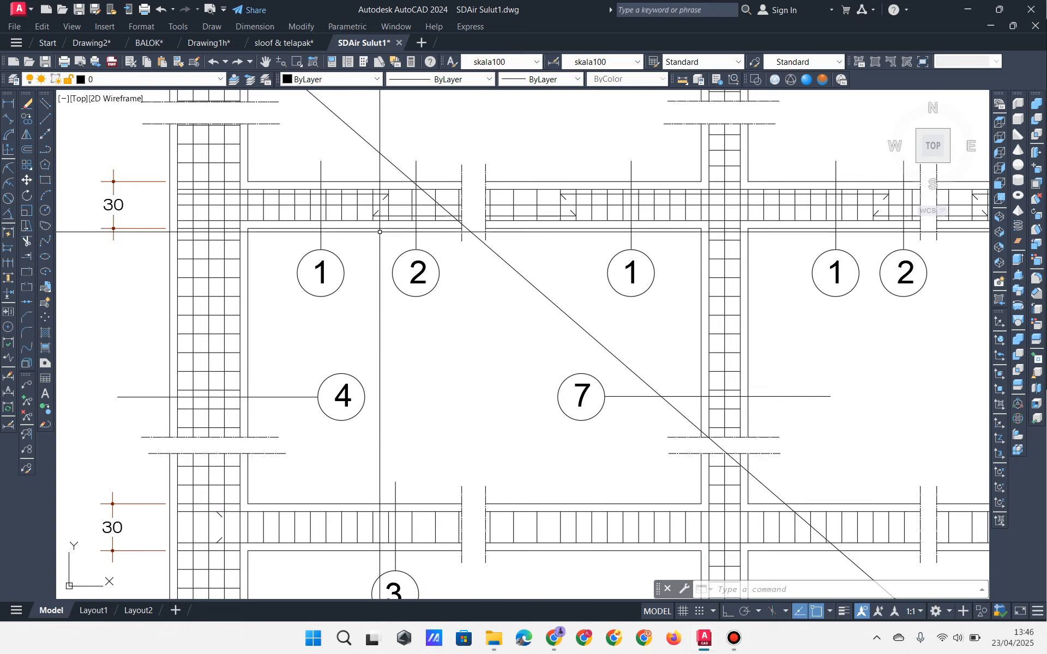
mouse_move(386, 317)
middle_down()
mouse_move(353, 197)
mouse_move(376, 336)
middle_up()
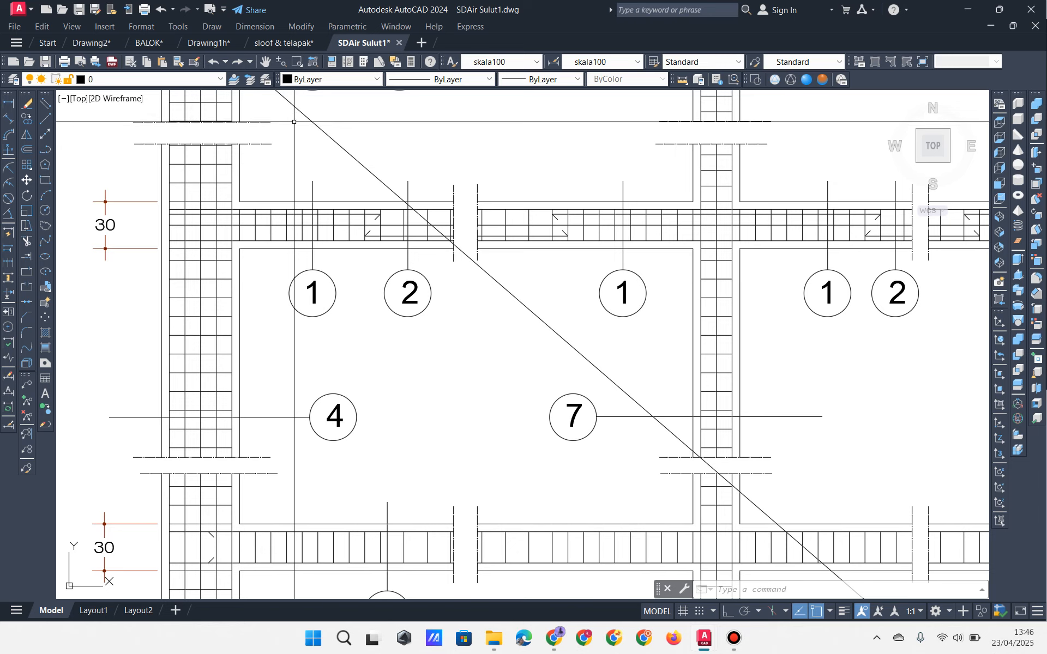
Step: Cycle through the open drawings, ending on sloof & telapak's DENAH SLOOF layout
click(278, 43)
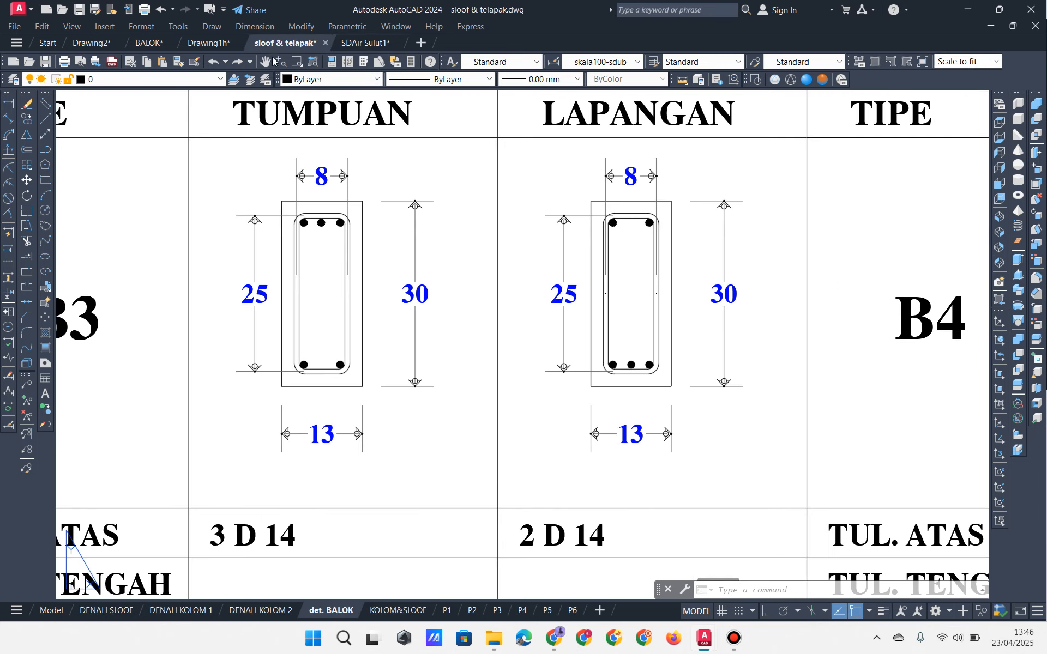
click(211, 44)
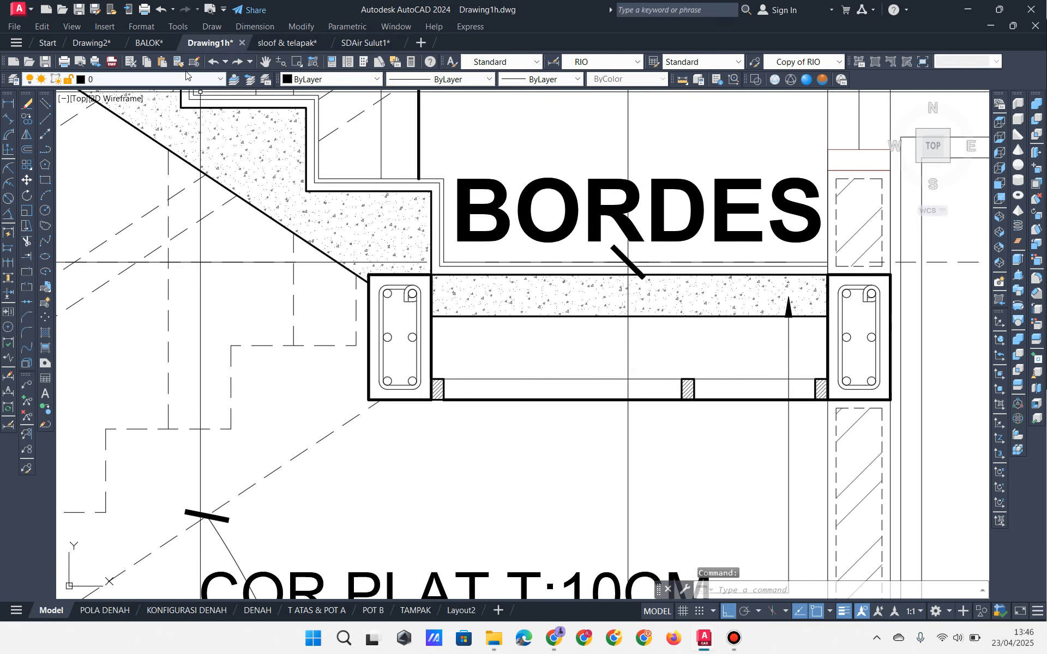
click(151, 43)
scroll(343, 221, up, 2)
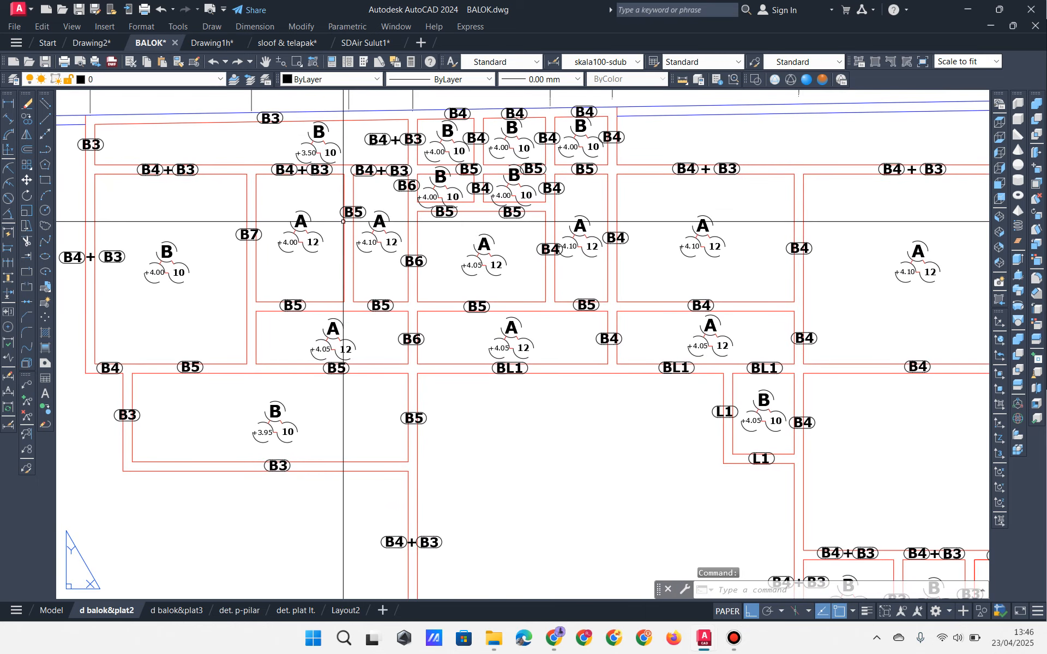
click(306, 45)
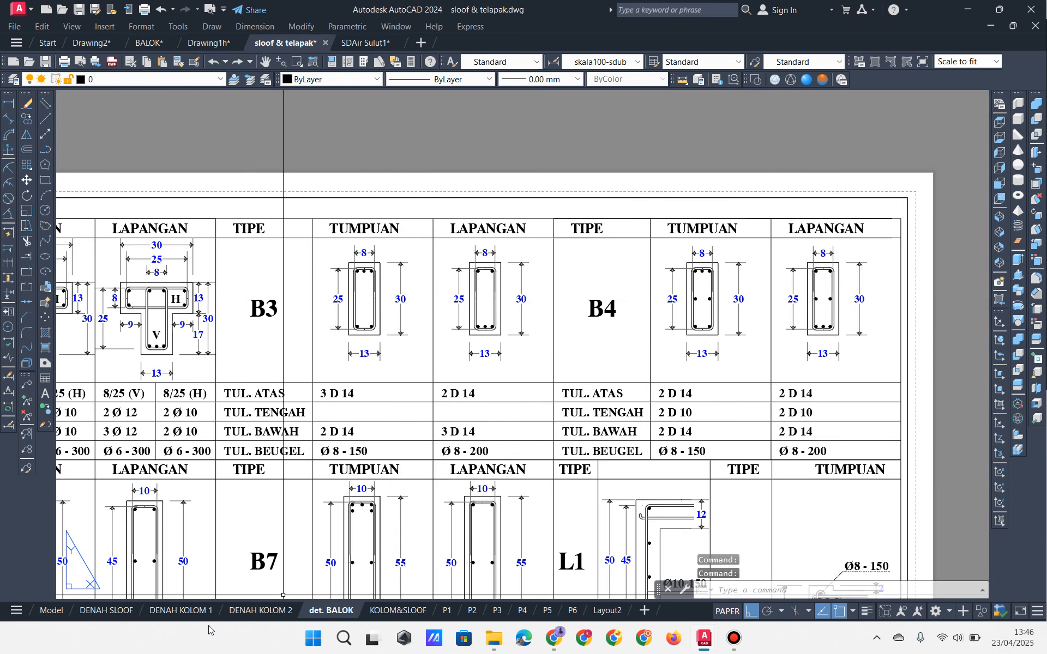
click(107, 610)
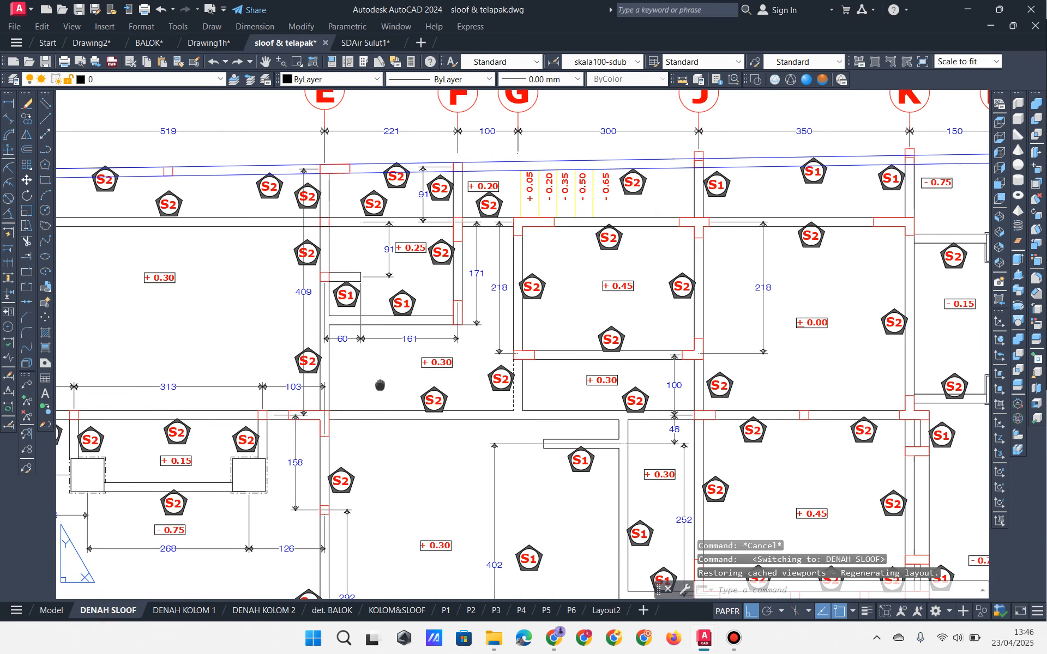
Step: Pan over the S1 and S2 sloof tags around grid E–F, then return to det. BALOK
scroll(322, 308, up, 5)
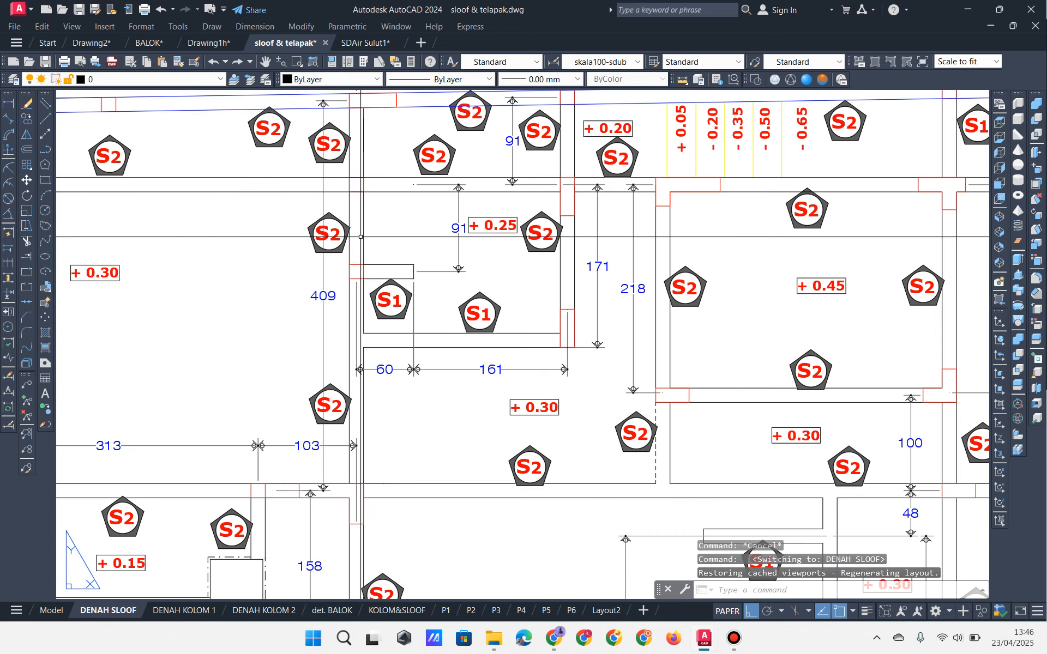
middle_drag(261, 229, 344, 250)
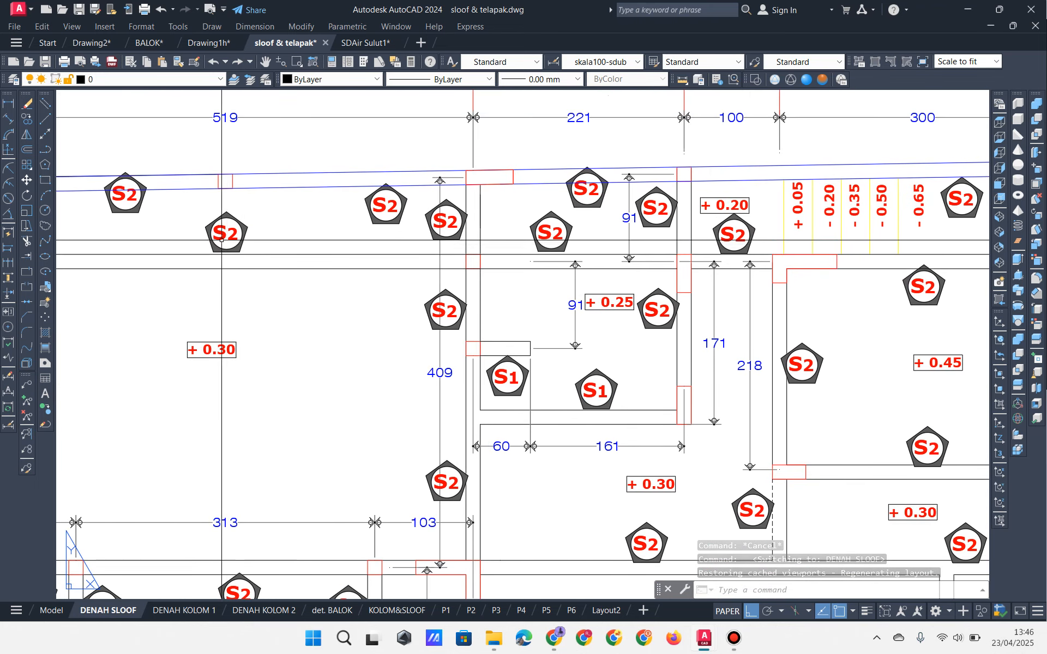
middle_drag(229, 235, 349, 236)
middle_drag(359, 284, 315, 231)
middle_drag(576, 309, 537, 305)
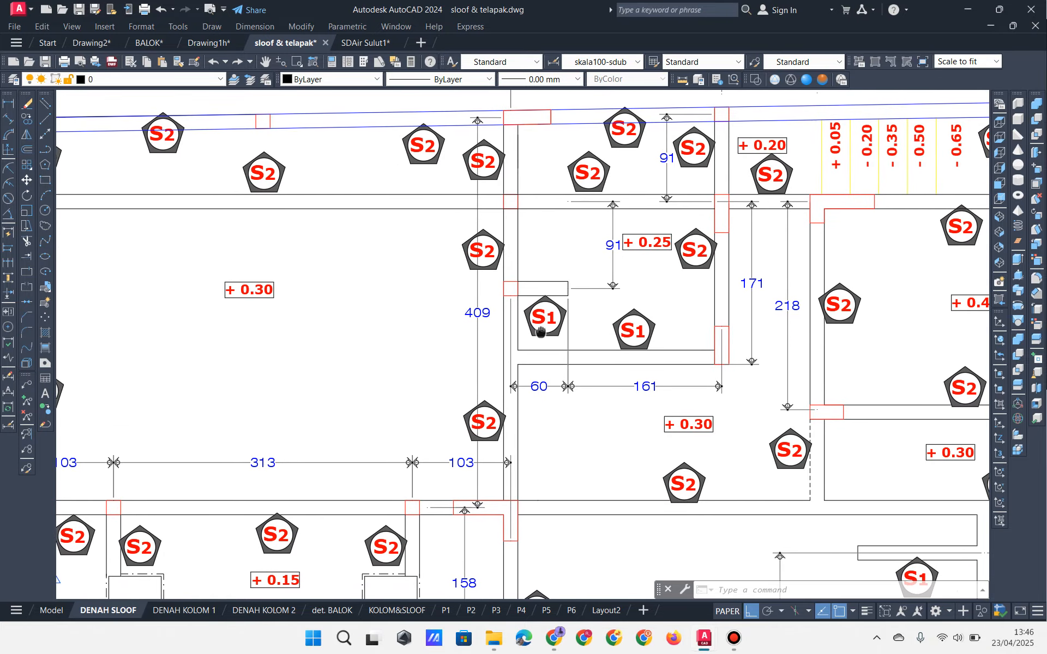
middle_drag(478, 262, 425, 283)
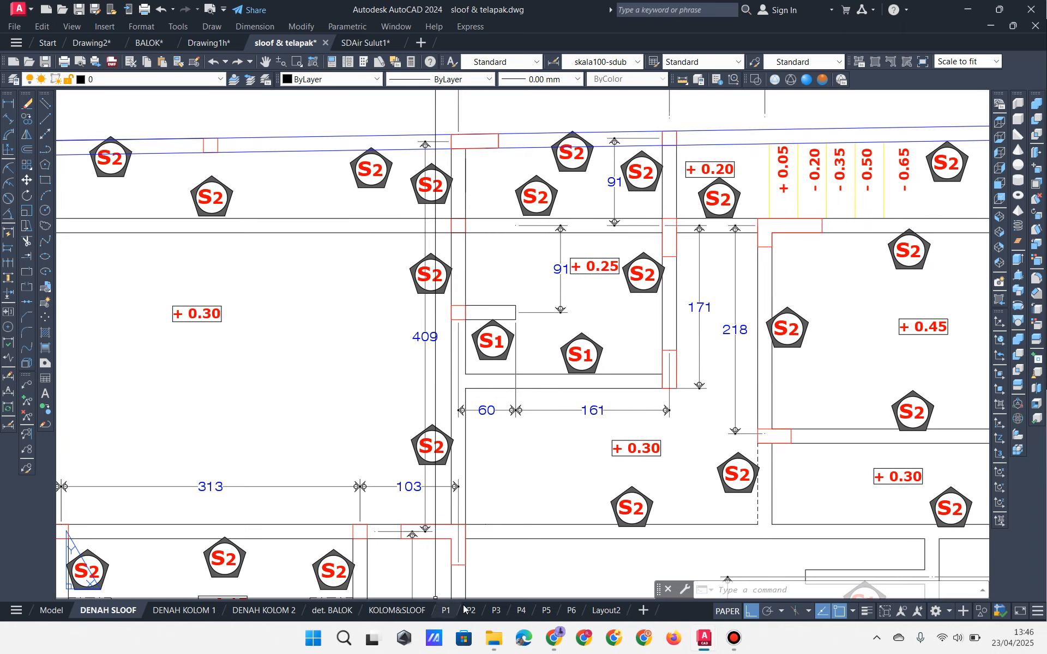
click(321, 612)
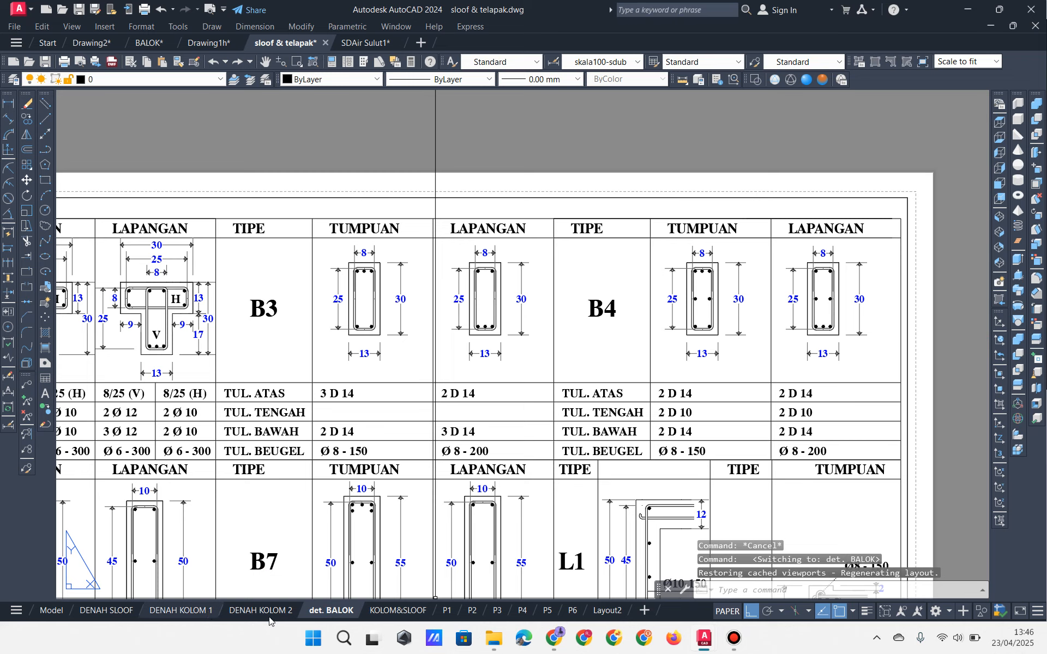
Step: Show the KOLOM&SLOOF layout and inspect the S1 and S2 sloof sections above the title block
click(401, 612)
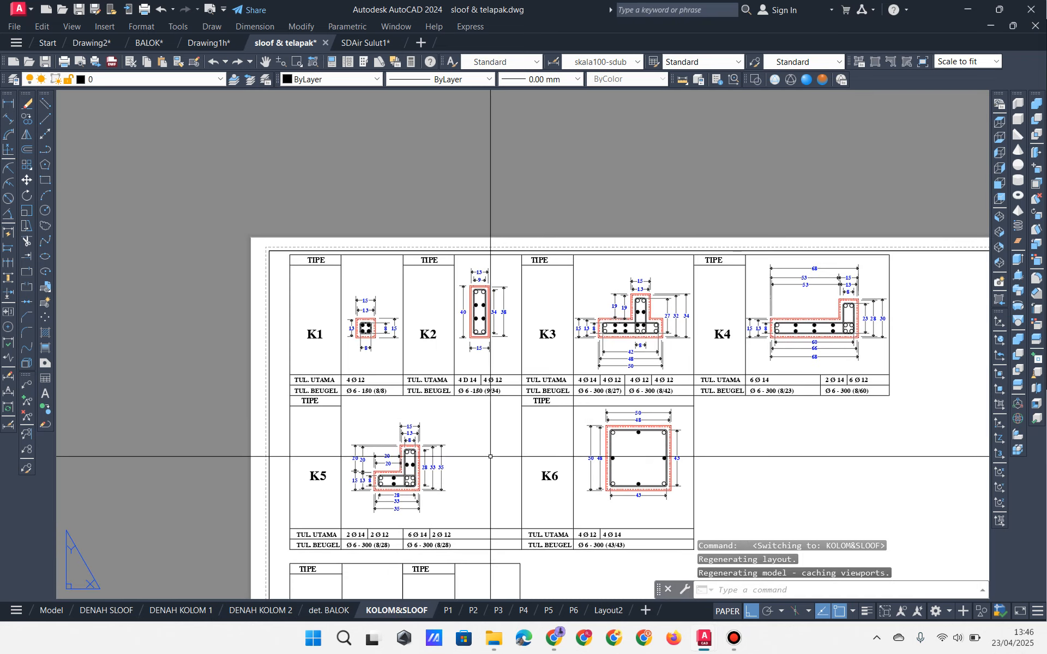
scroll(461, 408, up, 2)
middle_drag(563, 442, 424, 243)
middle_drag(343, 371, 472, 158)
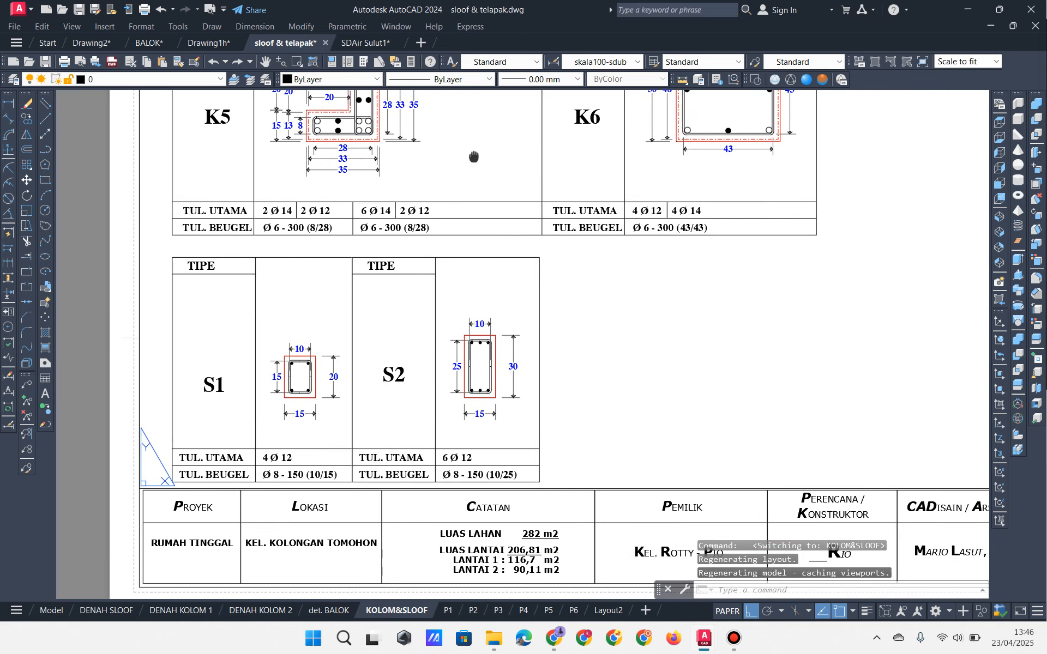
scroll(337, 395, up, 2)
middle_drag(286, 333, 355, 261)
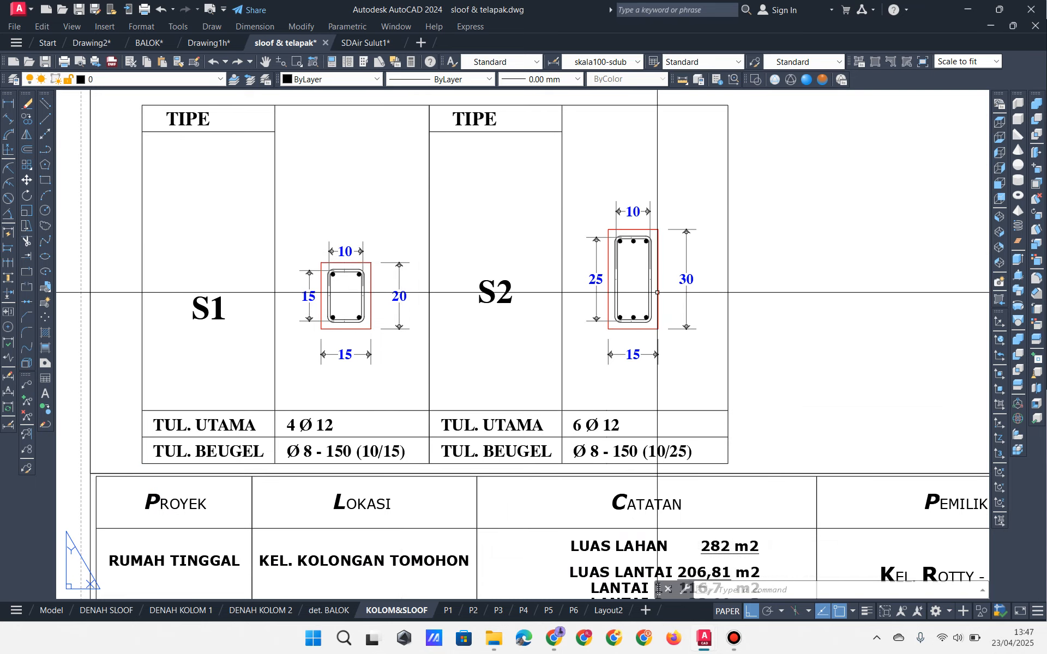
Step: Pan through the K1–K6 column sections, including the full K1–K4 row
scroll(655, 295, down, 2)
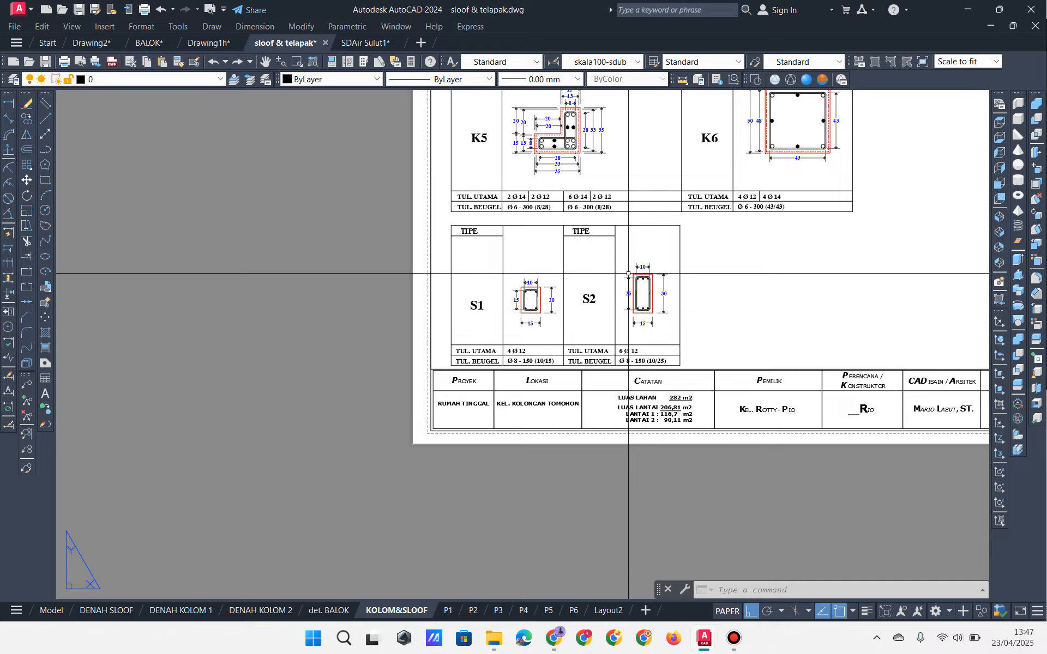
middle_drag(627, 267, 553, 379)
scroll(532, 277, up, 2)
middle_drag(528, 284, 445, 426)
scroll(453, 420, down, 2)
middle_drag(544, 353, 455, 404)
middle_drag(608, 392, 659, 395)
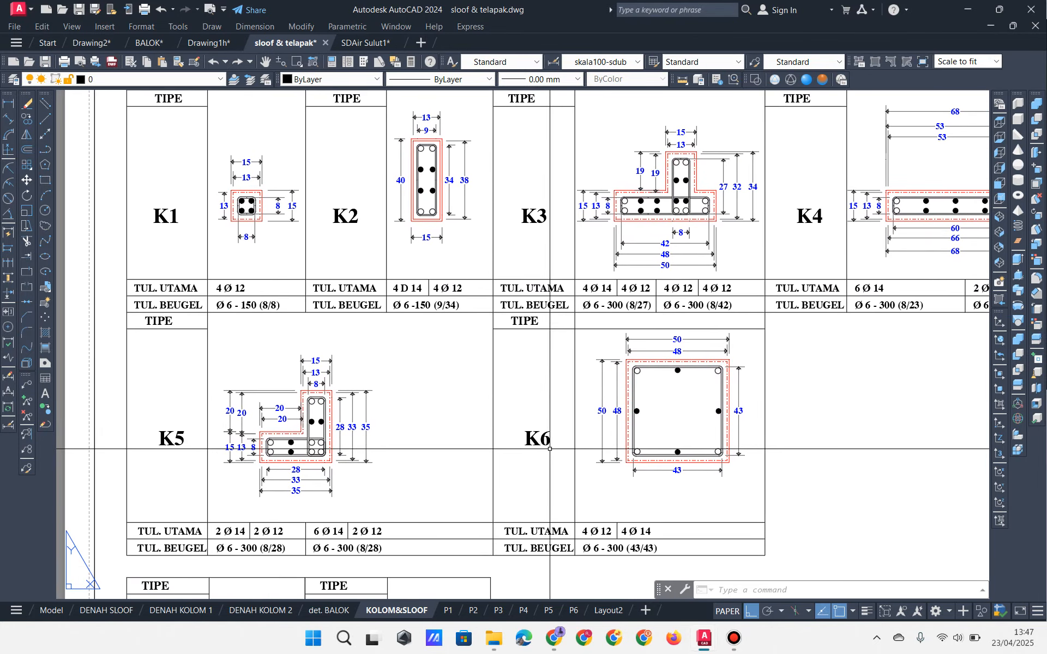
middle_drag(505, 381, 513, 413)
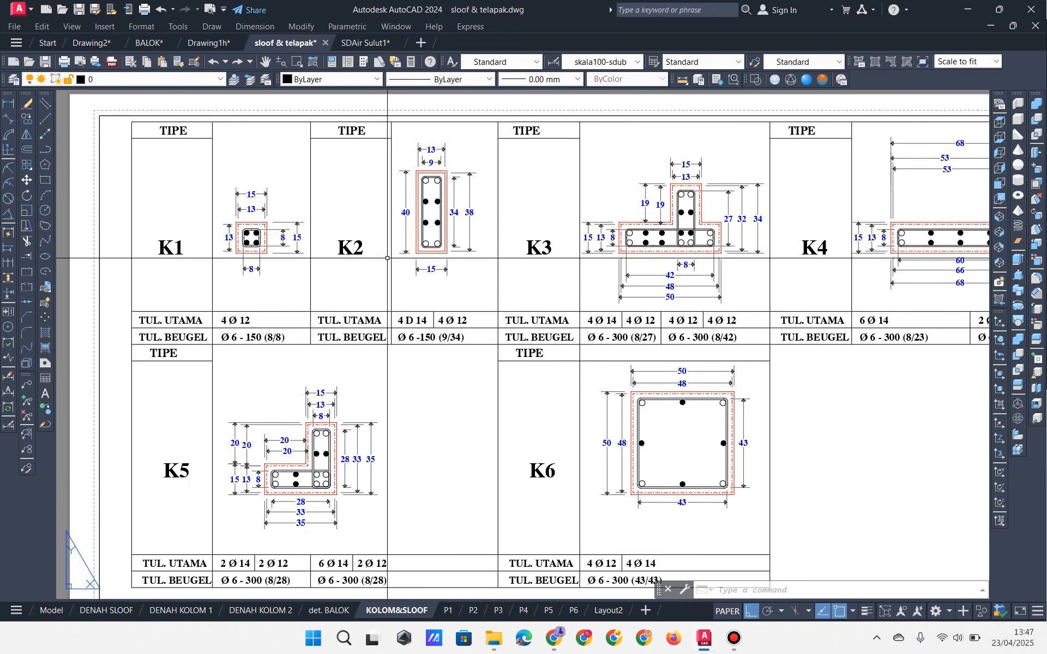
middle_drag(490, 273, 441, 262)
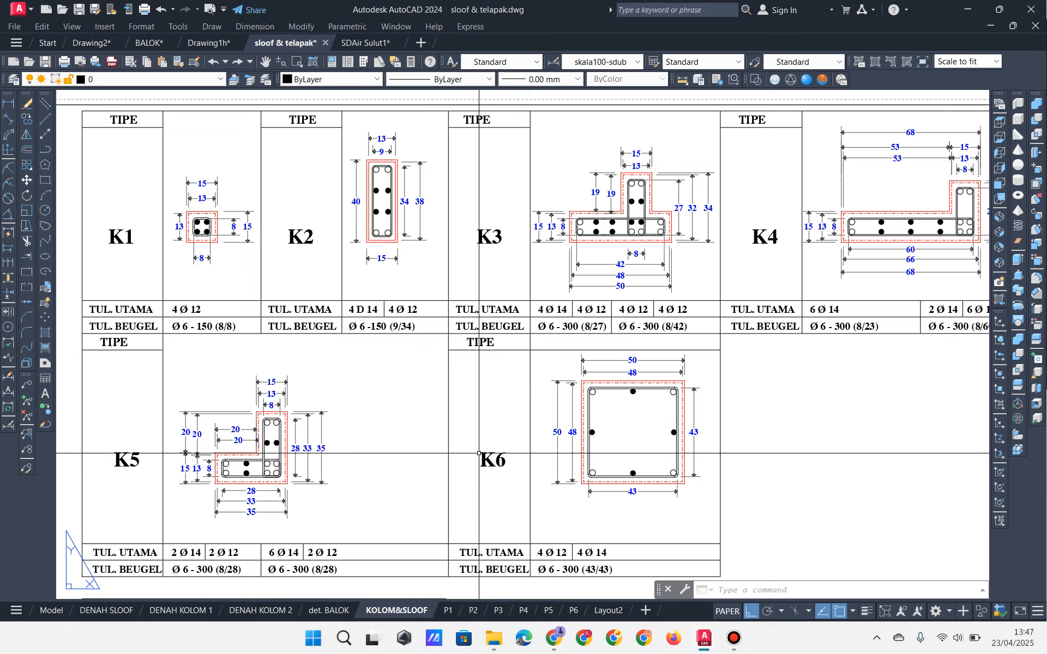
mouse_move(478, 453)
middle_down()
mouse_move(449, 449)
mouse_move(472, 439)
mouse_move(489, 450)
middle_up()
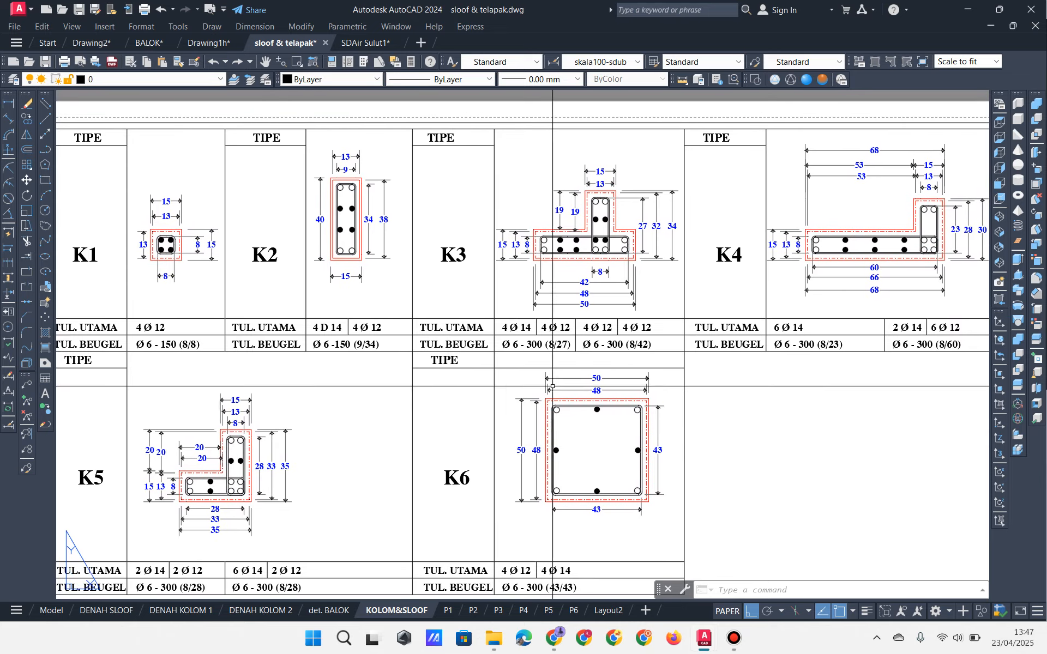
Step: Zoom in on the K3 column section with K2 and K4 beside it, then switch to File Explorer
scroll(552, 386, up, 5)
mouse_move(568, 397)
middle_down()
mouse_move(509, 615)
mouse_move(516, 583)
mouse_move(518, 594)
middle_up()
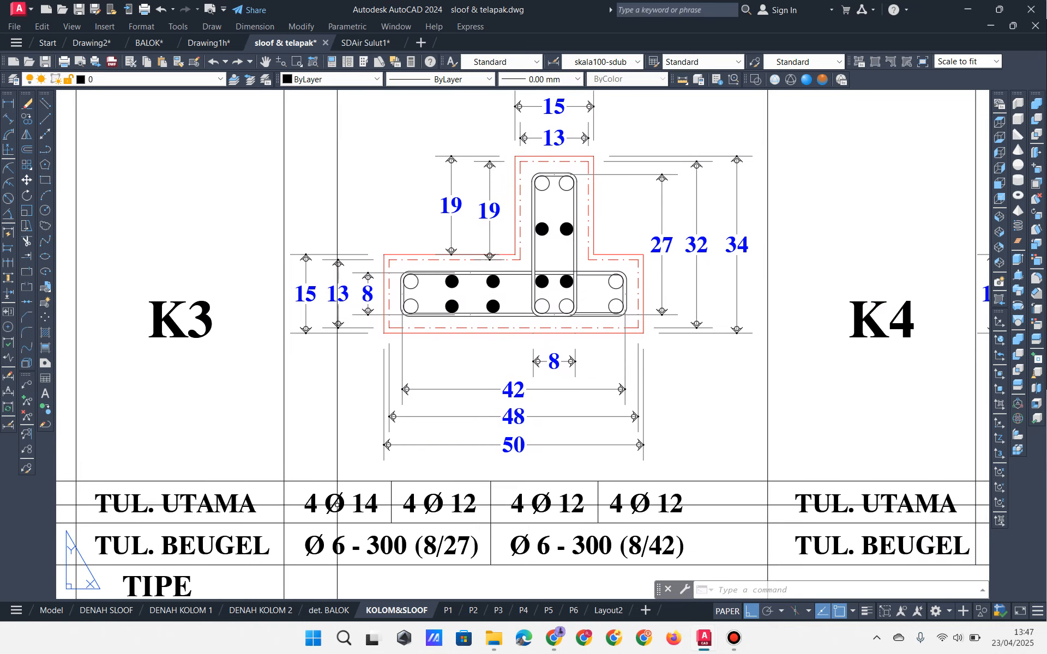
middle_drag(367, 509, 377, 484)
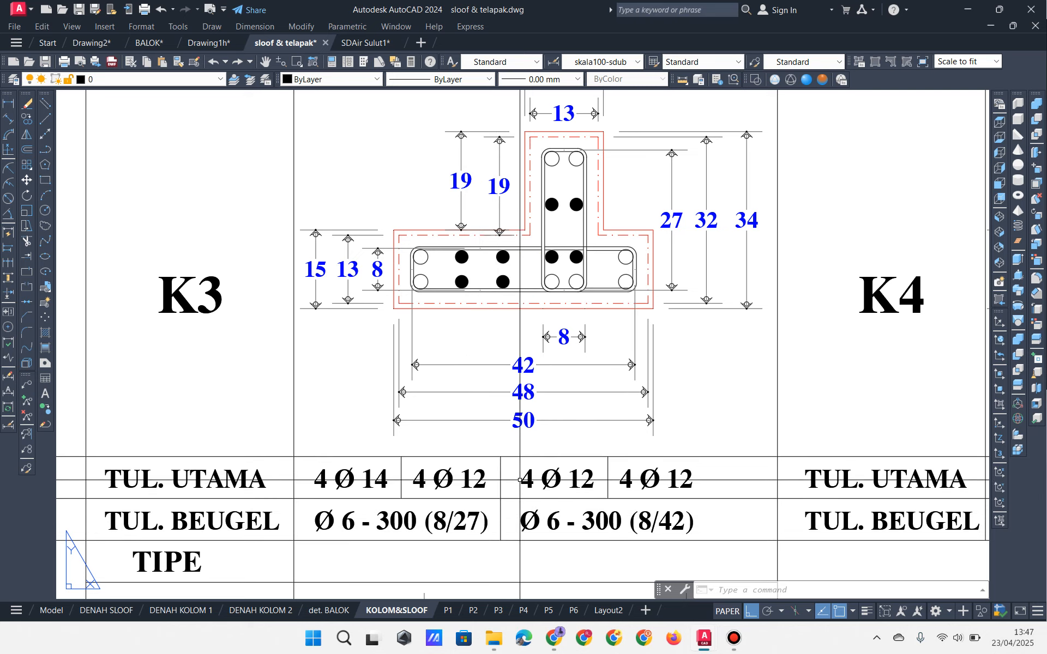
middle_drag(531, 420, 514, 451)
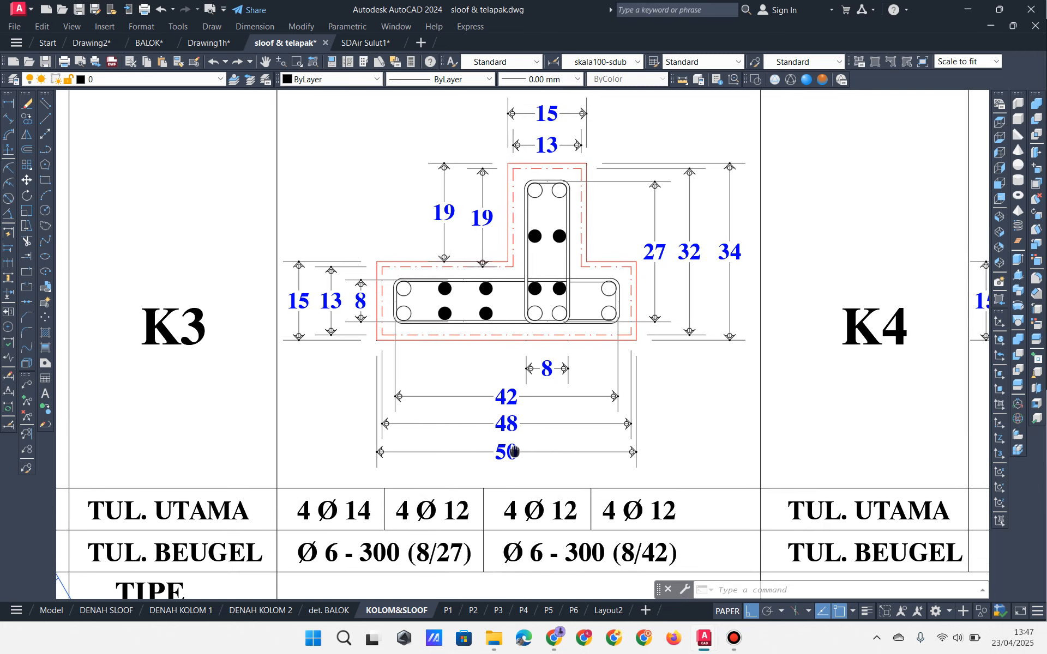
scroll(515, 451, down, 2)
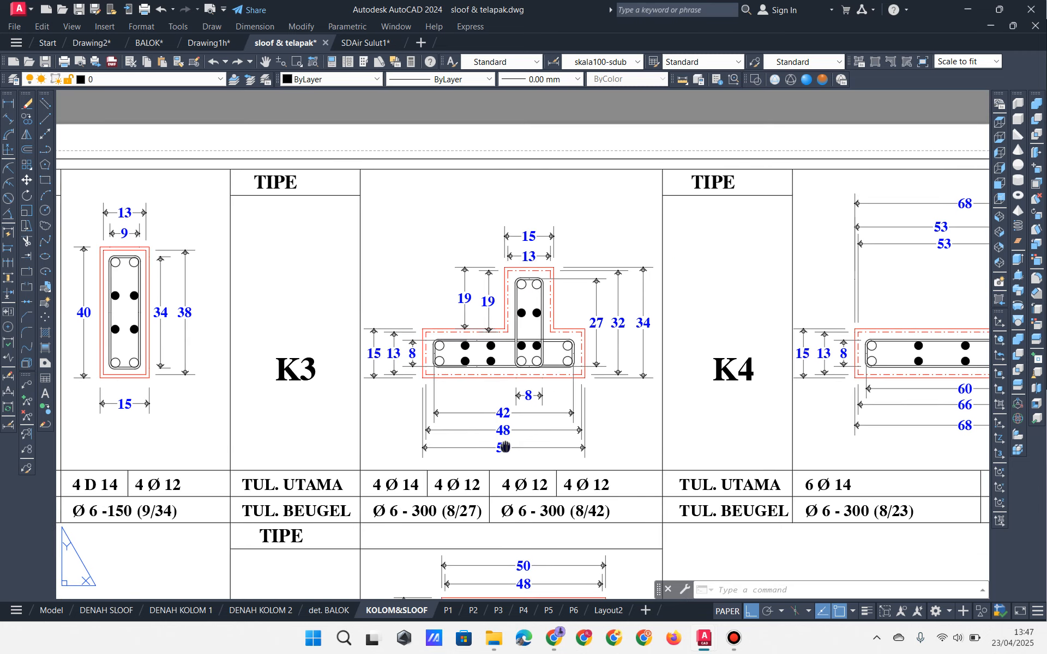
middle_drag(504, 450, 484, 446)
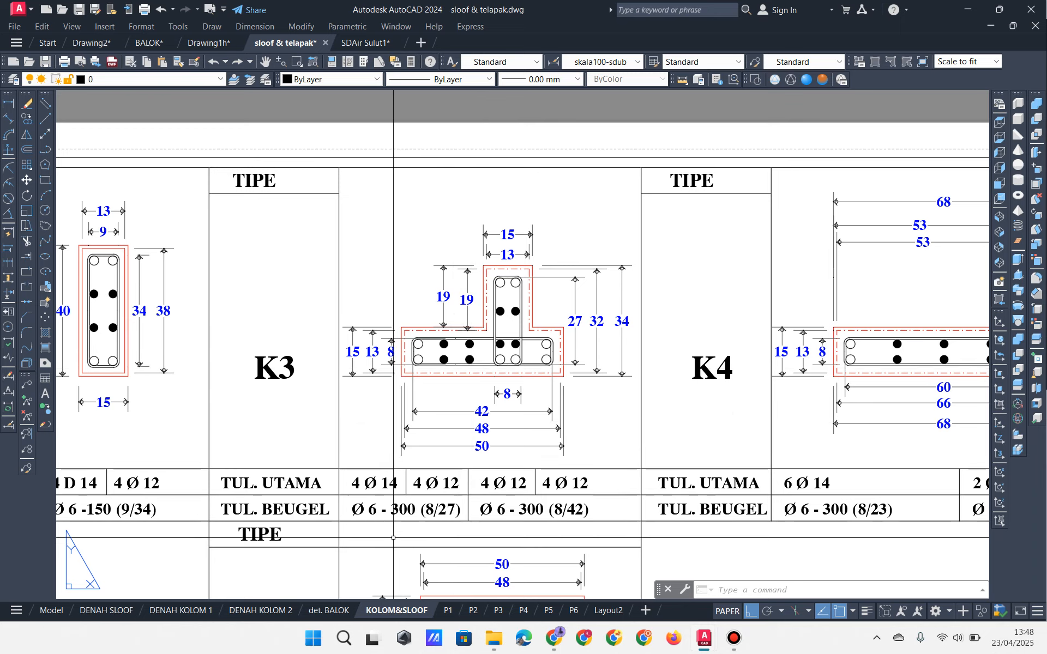
key(alt+Tab)
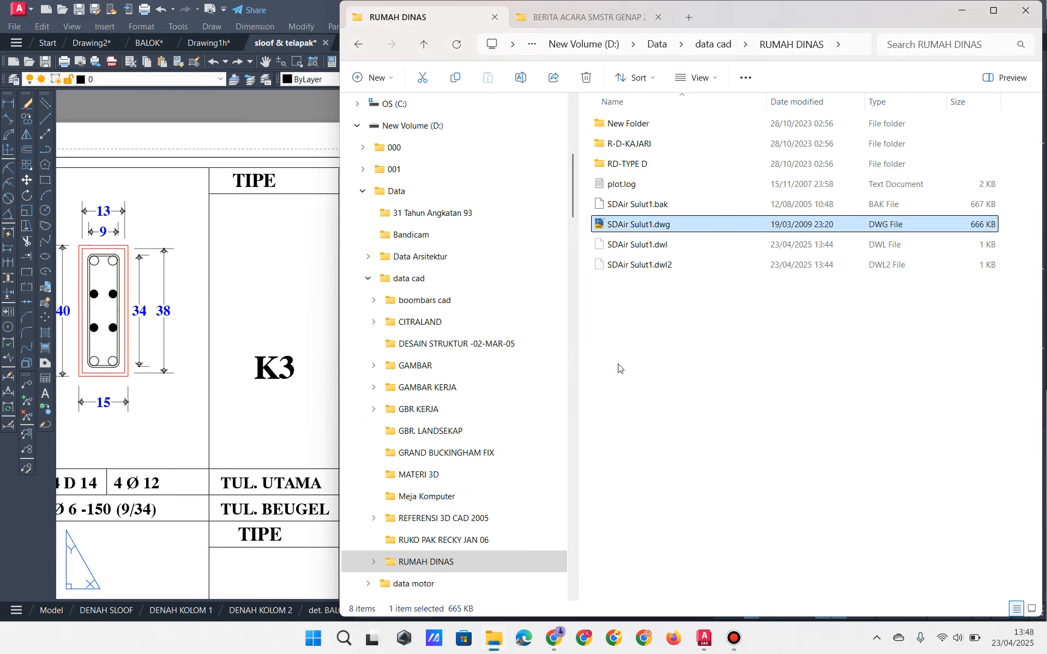
Step: Open dET.ORNAMEN.dwg from the house project's CAD folder under Proyek Rumah > rumah beton
click(558, 17)
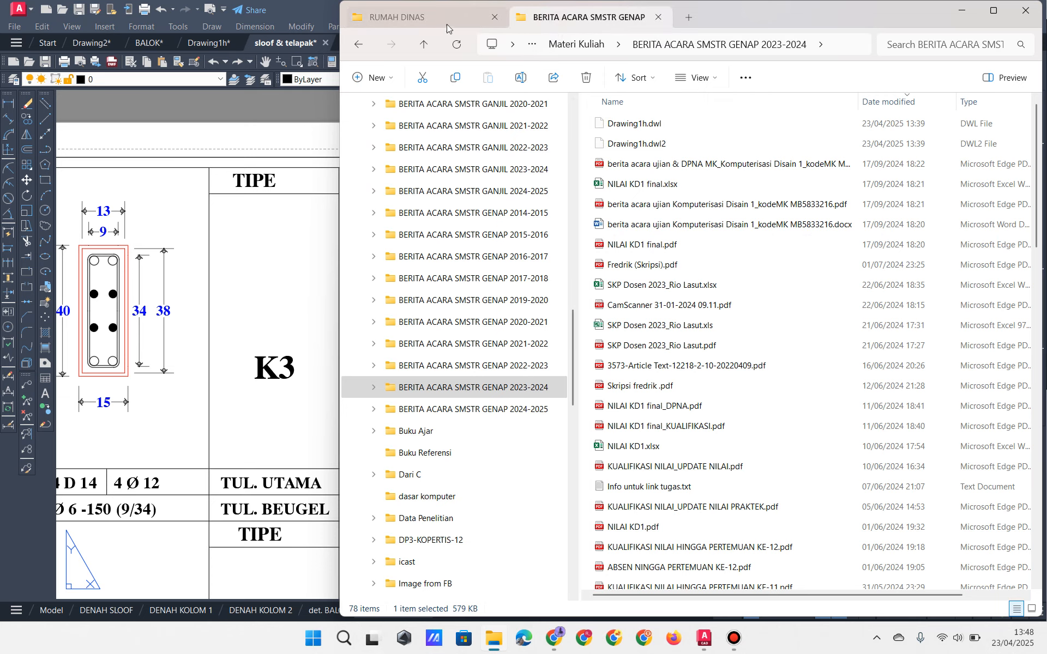
click(429, 17)
scroll(513, 497, down, 13)
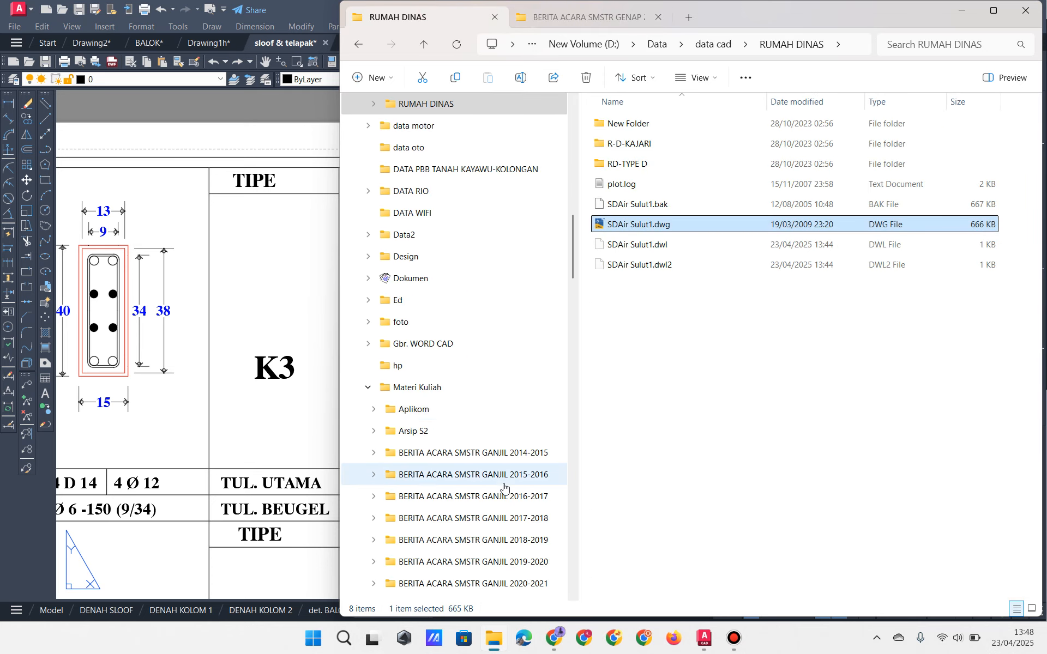
scroll(504, 485, down, 1)
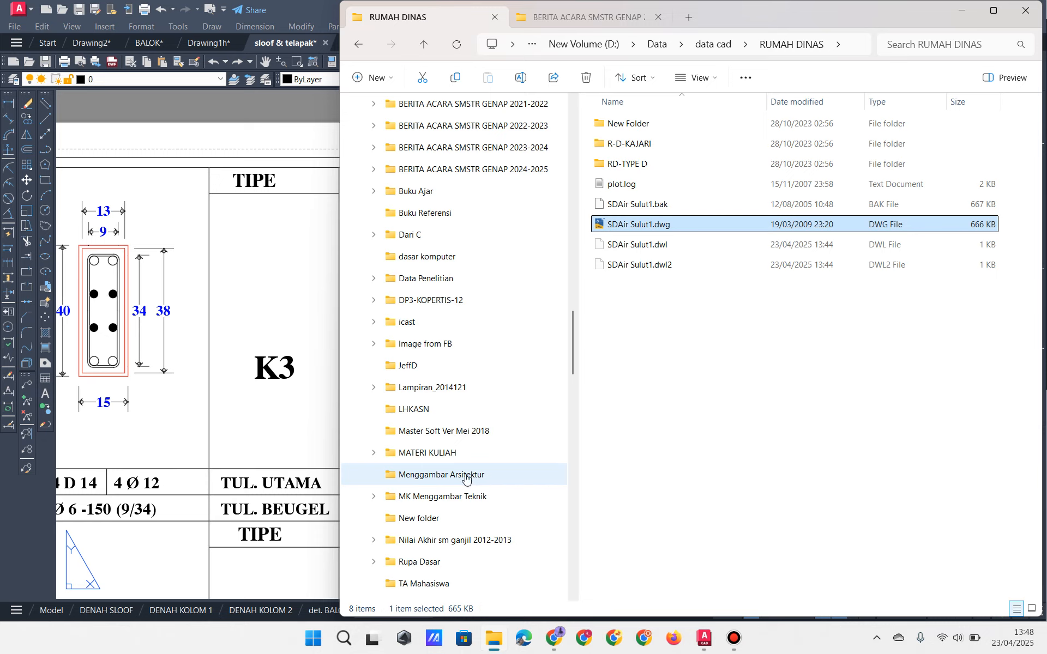
scroll(458, 476, down, 5)
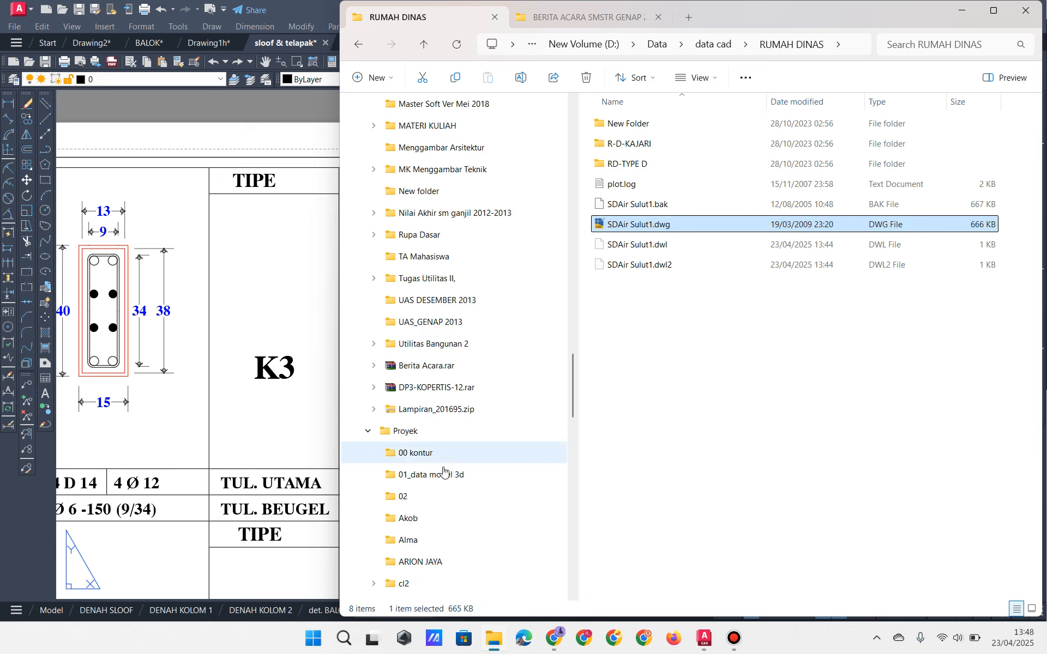
scroll(443, 473, down, 11)
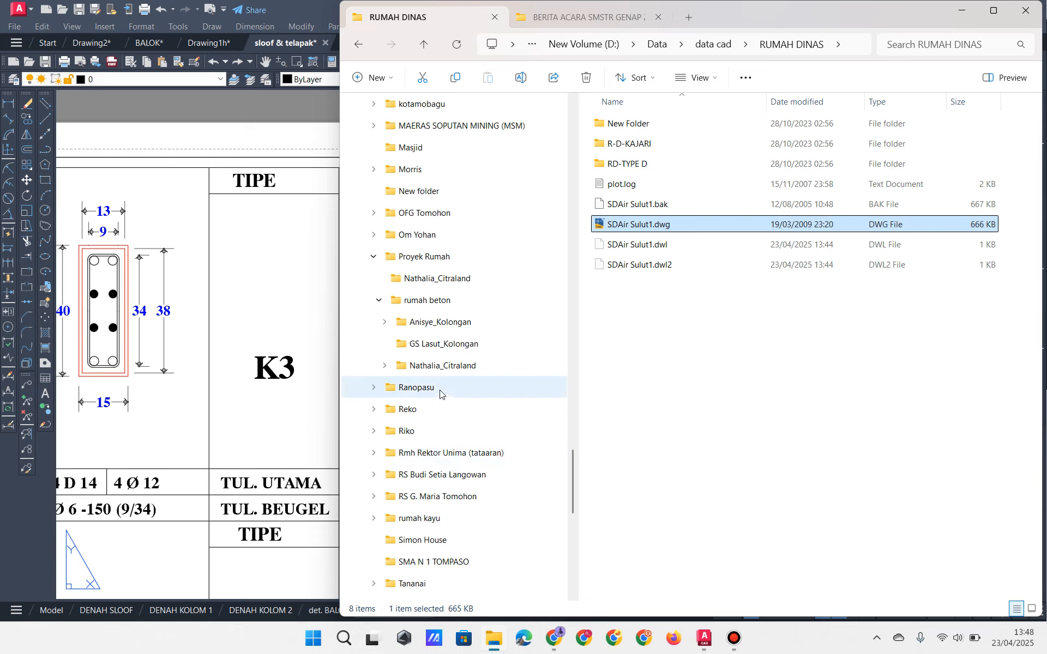
click(441, 323)
double_click(610, 126)
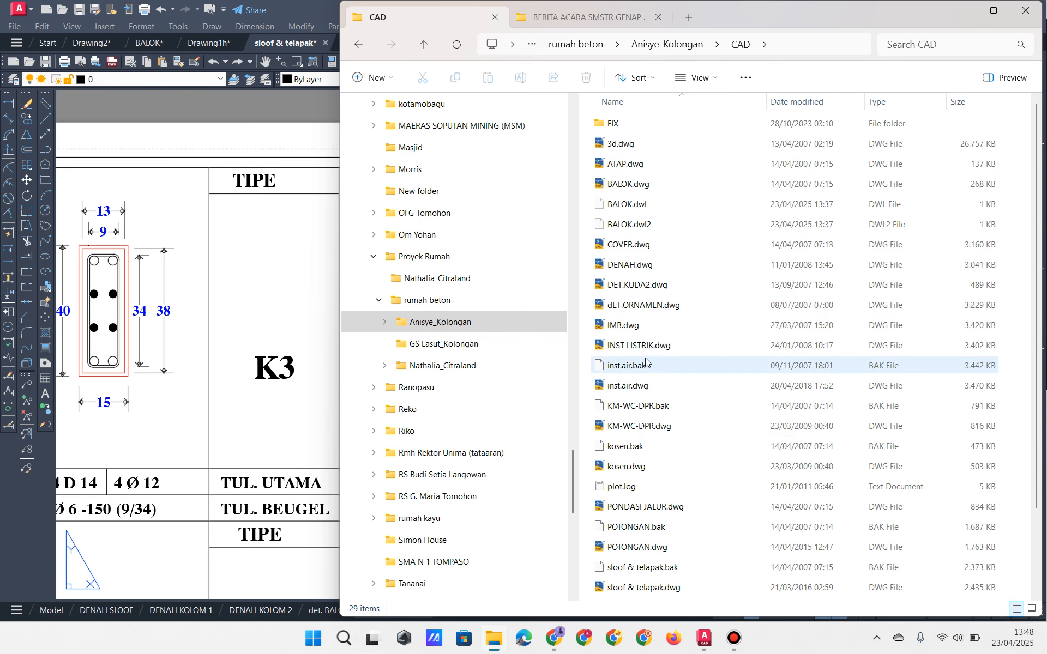
double_click(644, 305)
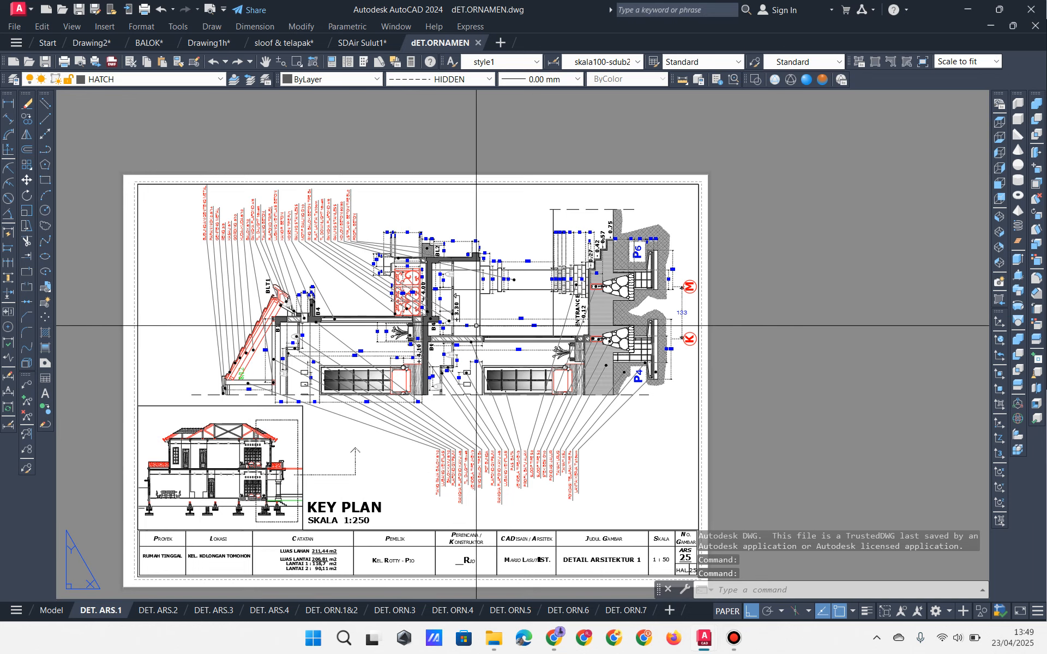
Step: Switch to model space and rotate the whole ornament section 90° so it stands upright
scroll(470, 333, up, 2)
middle_drag(404, 342, 450, 307)
scroll(433, 339, down, 2)
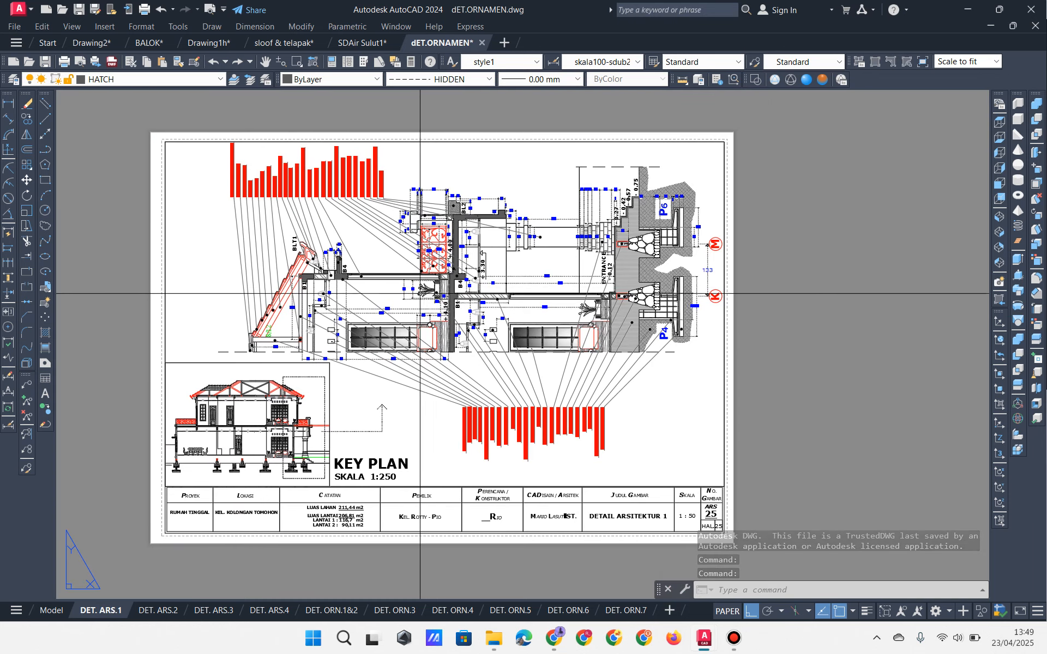
scroll(483, 256, up, 2)
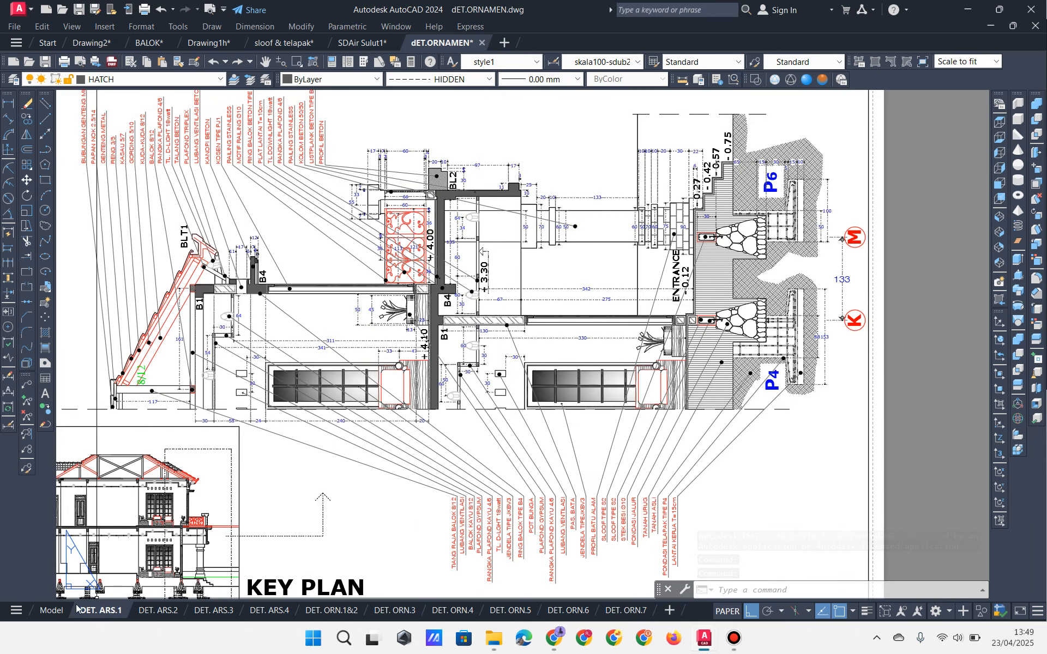
click(52, 610)
scroll(423, 357, down, 5)
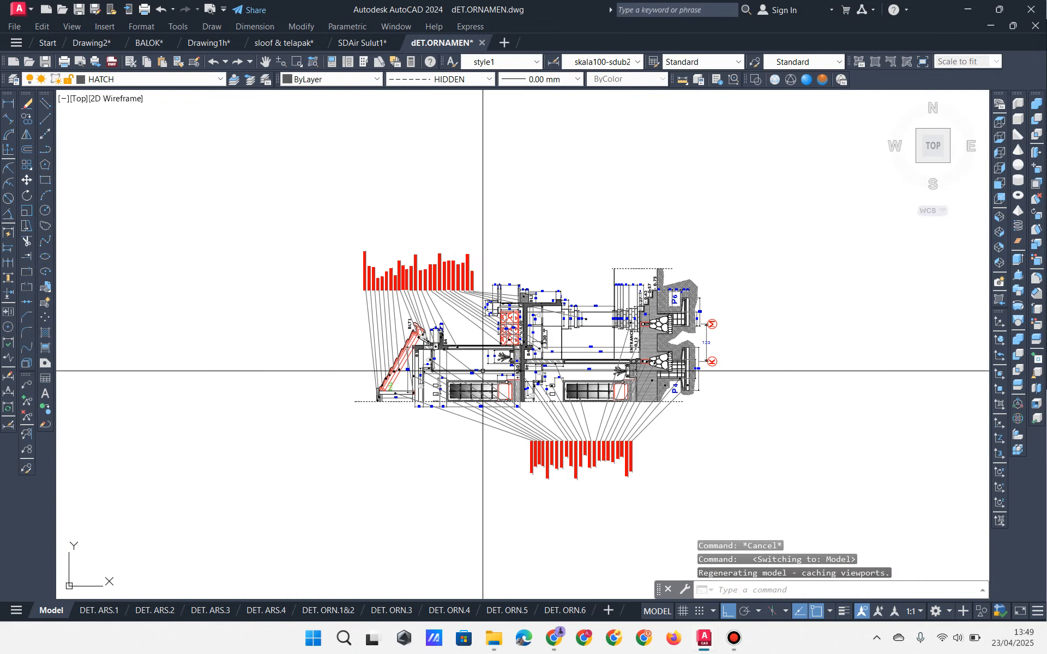
click(731, 222)
click(323, 514)
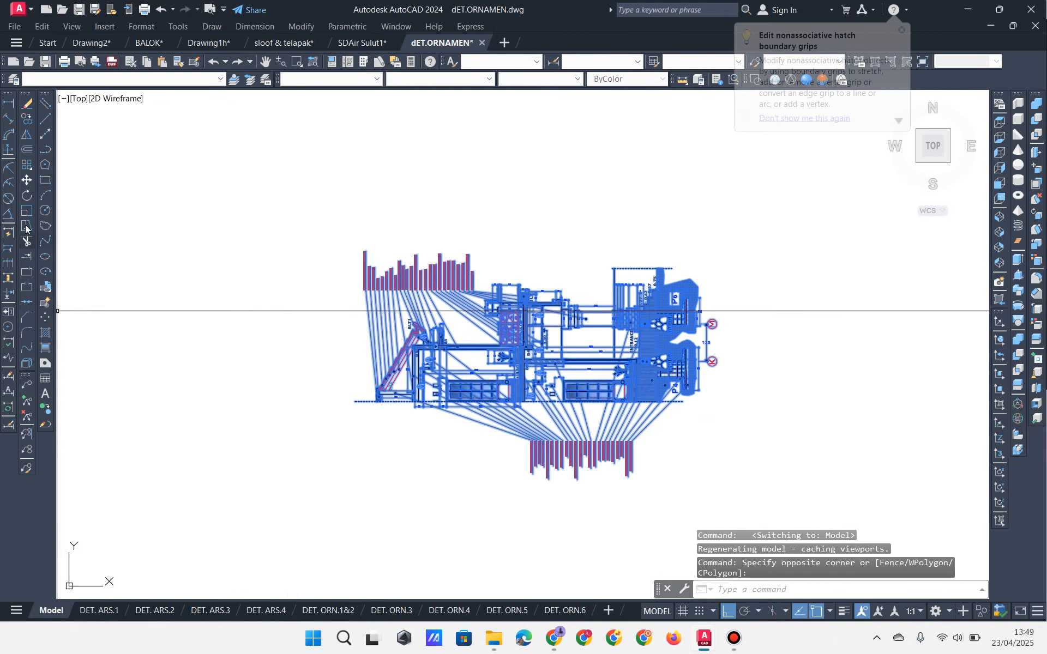
click(27, 195)
click(735, 443)
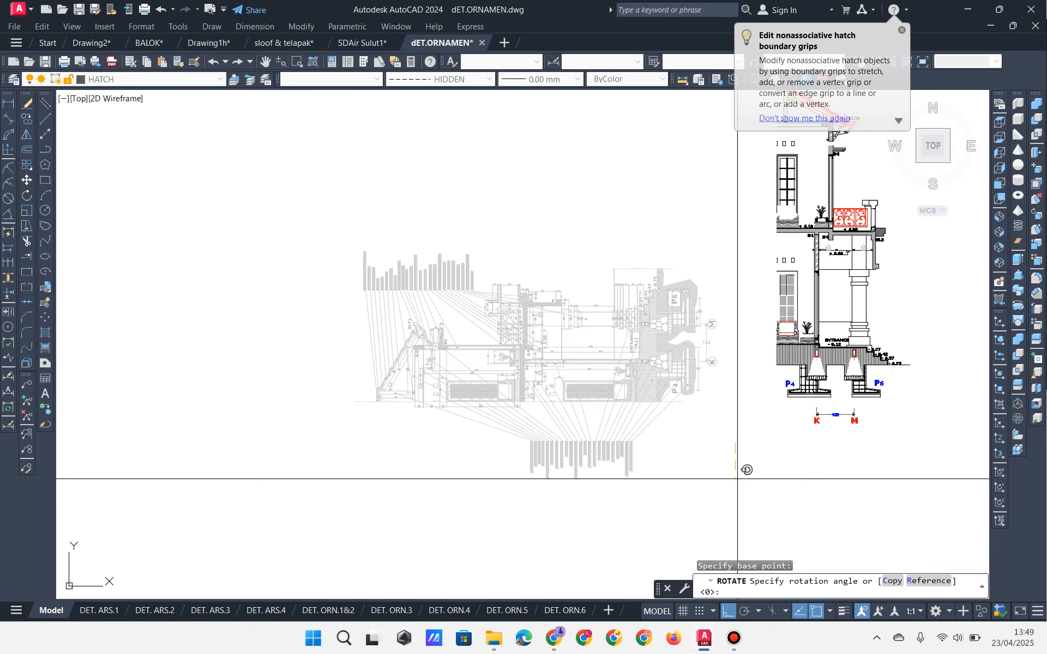
click(736, 478)
Step: Pan over the upright section from the upper floor and roof to the railing and BL2 beam
scroll(728, 360, up, 4)
mouse_move(900, 290)
middle_down()
mouse_move(731, 362)
mouse_move(656, 297)
mouse_move(648, 274)
middle_up()
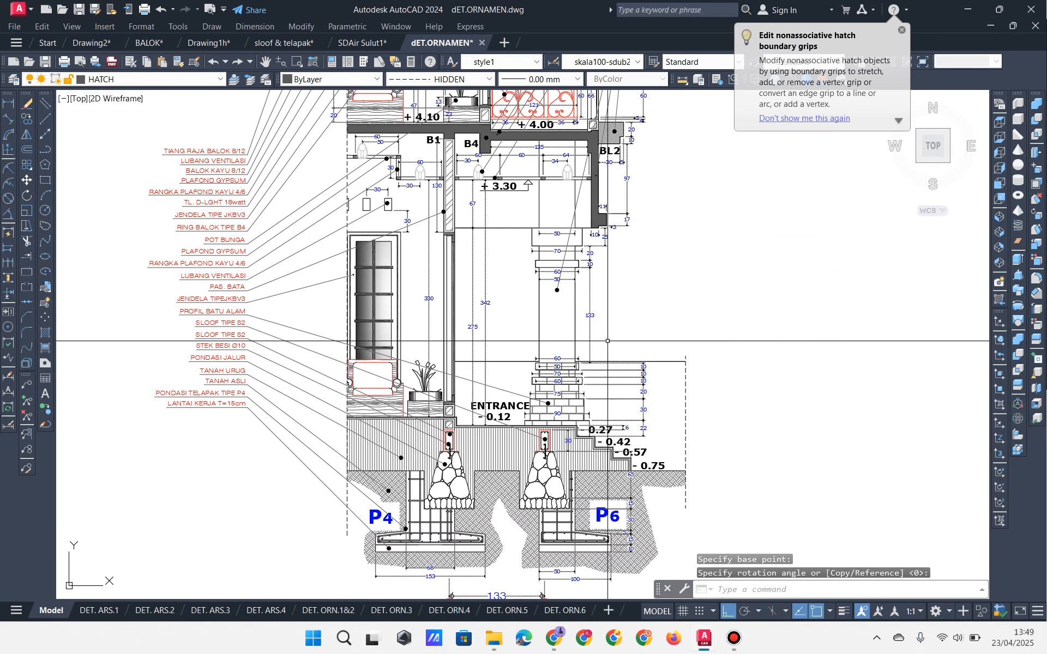
mouse_move(523, 371)
middle_down()
mouse_move(533, 508)
mouse_move(500, 411)
mouse_move(500, 493)
middle_up()
middle_drag(493, 297, 519, 434)
scroll(521, 393, down, 2)
mouse_move(523, 394)
middle_down()
mouse_move(505, 227)
mouse_move(471, 361)
middle_up()
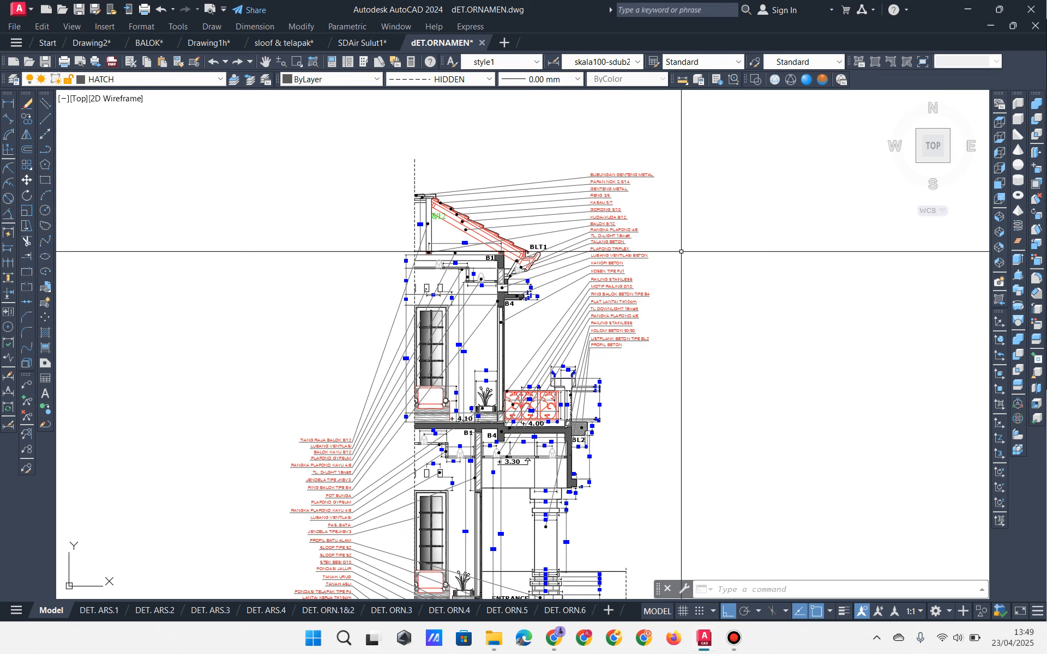
middle_drag(578, 440, 566, 289)
scroll(566, 404, up, 2)
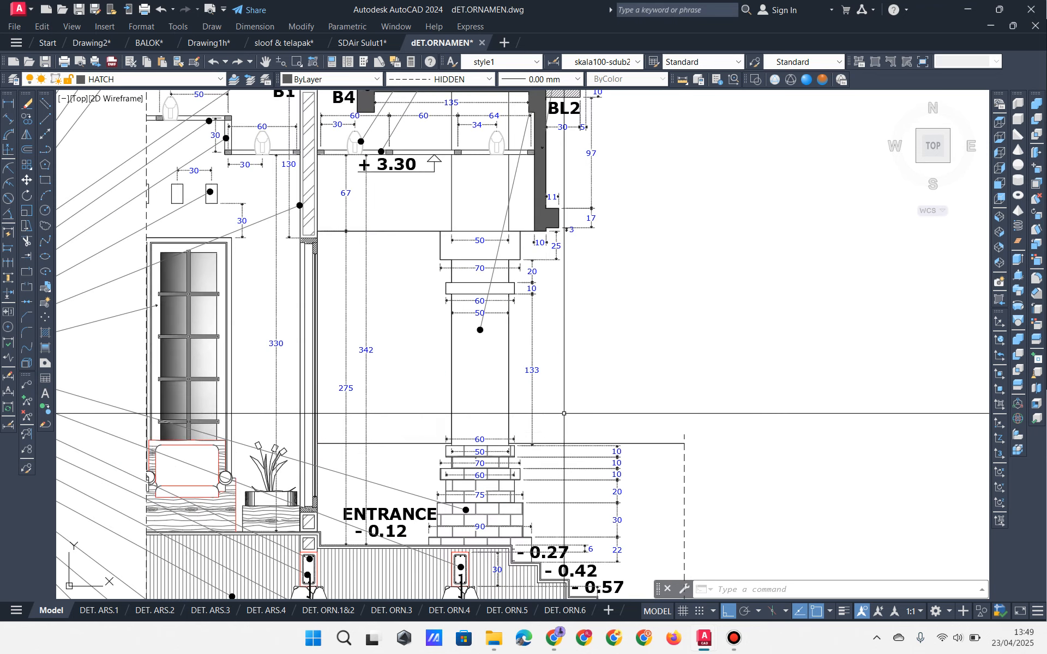
mouse_move(487, 269)
middle_down()
mouse_move(493, 451)
mouse_move(509, 554)
middle_up()
Step: Inspect the column from +3.30 down to the stepped footing, framing both storeys
scroll(600, 341, up, 3)
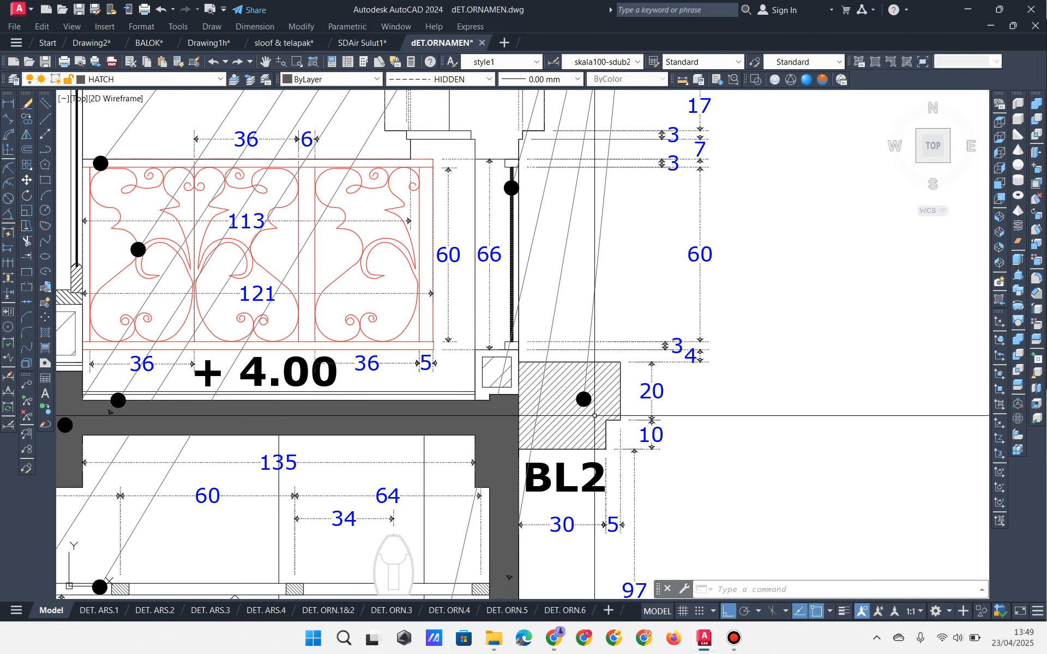
scroll(565, 403, down, 3)
middle_drag(566, 403, 538, 206)
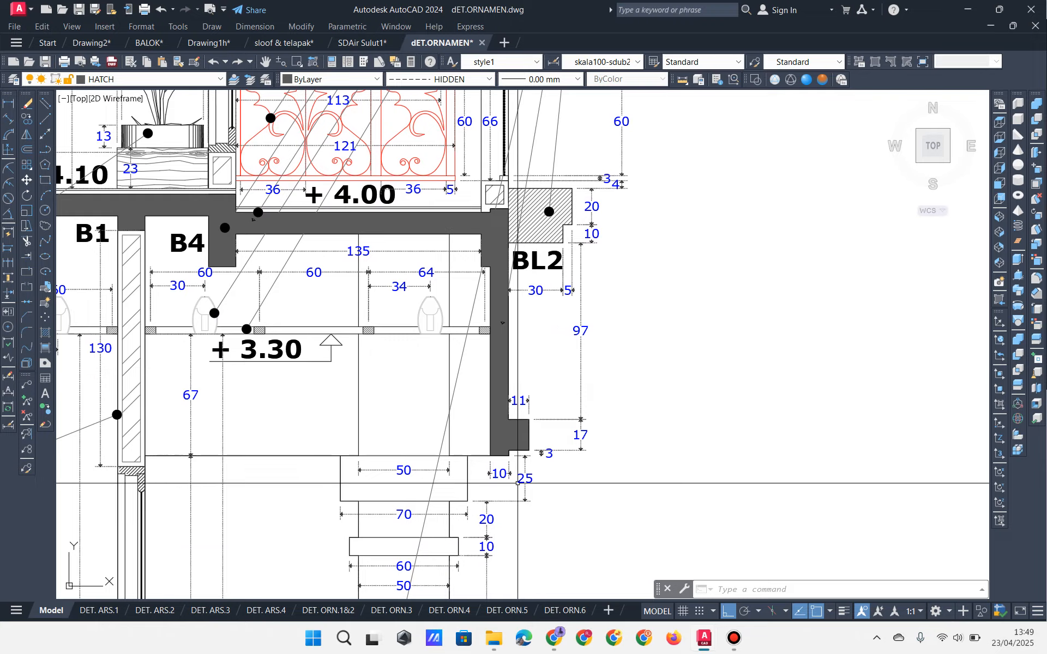
middle_drag(460, 592, 474, 399)
scroll(488, 280, down, 4)
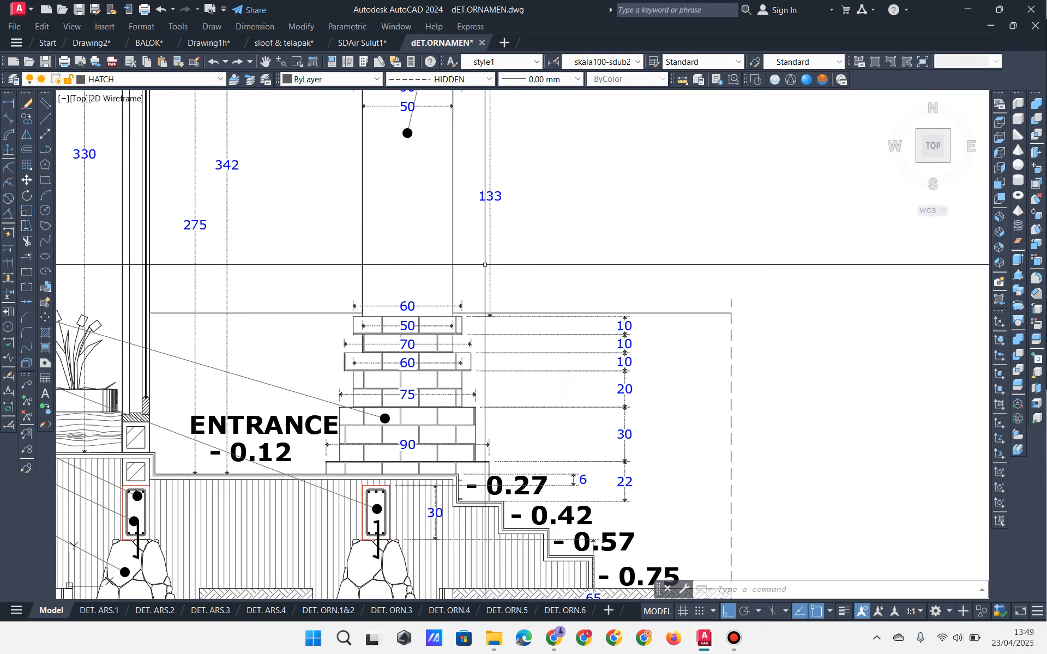
middle_drag(488, 280, 503, 385)
scroll(436, 109, up, 1)
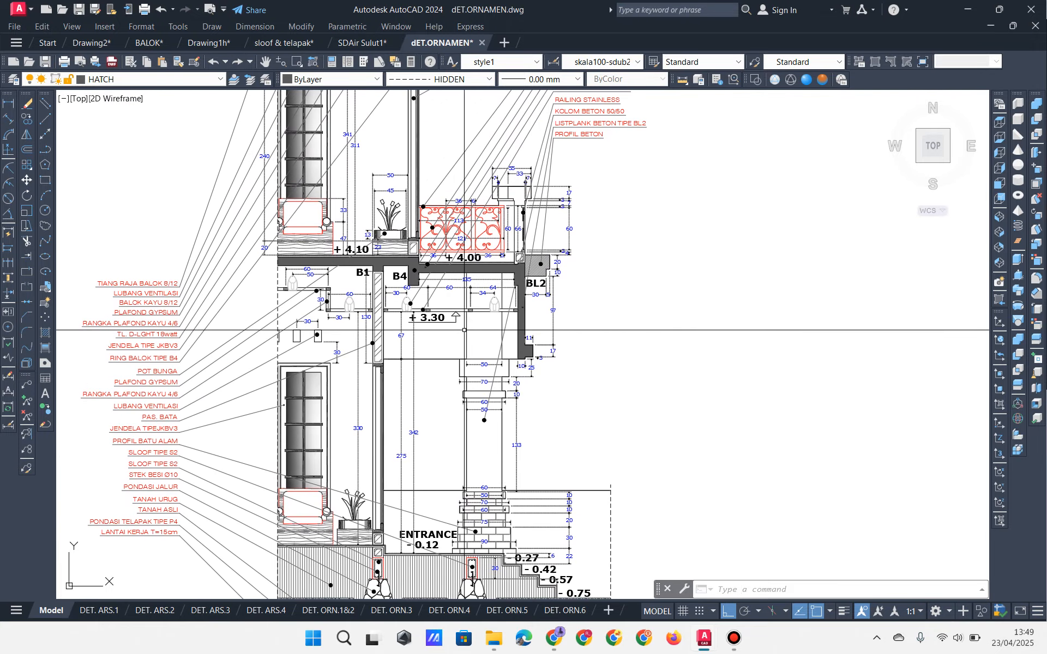
scroll(466, 313, down, 2)
click(466, 313)
middle_drag(467, 312, 459, 360)
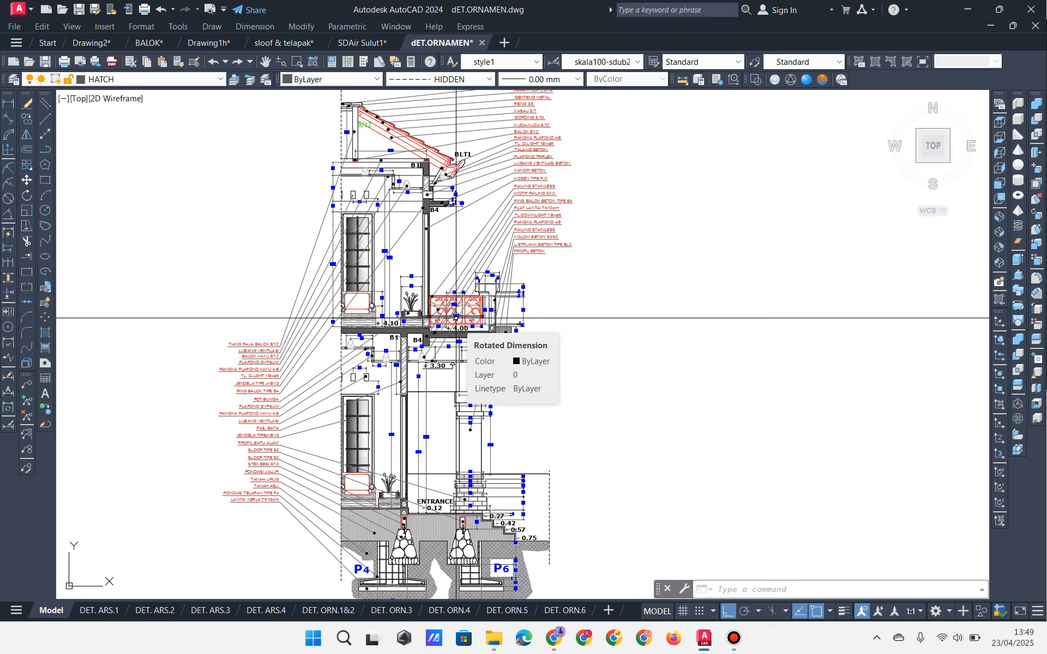
Step: Switch to sloof & telapak and inspect column types K1 through K6 on the KOLOM&SLOOF layout
click(259, 46)
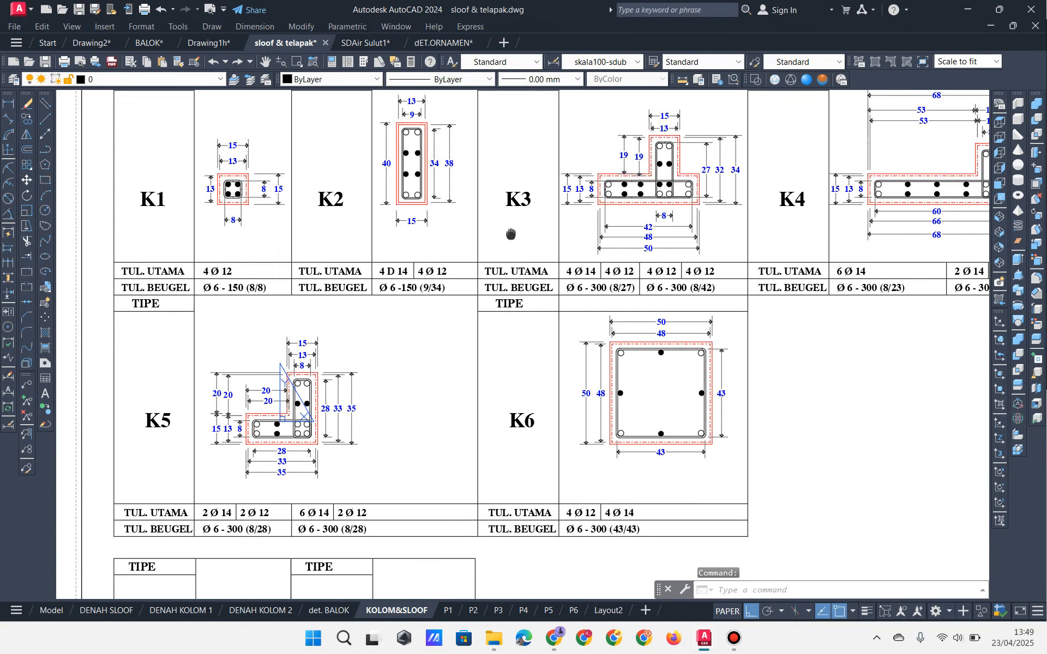
middle_drag(491, 370, 351, 372)
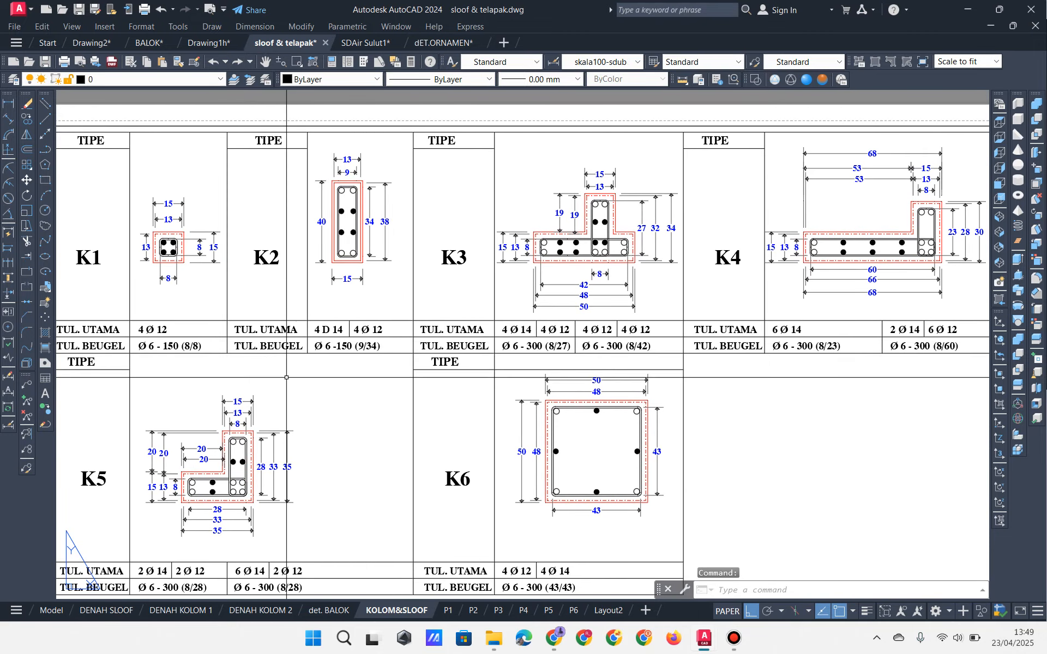
scroll(280, 387, up, 2)
middle_drag(278, 387, 391, 468)
middle_drag(742, 250, 304, 331)
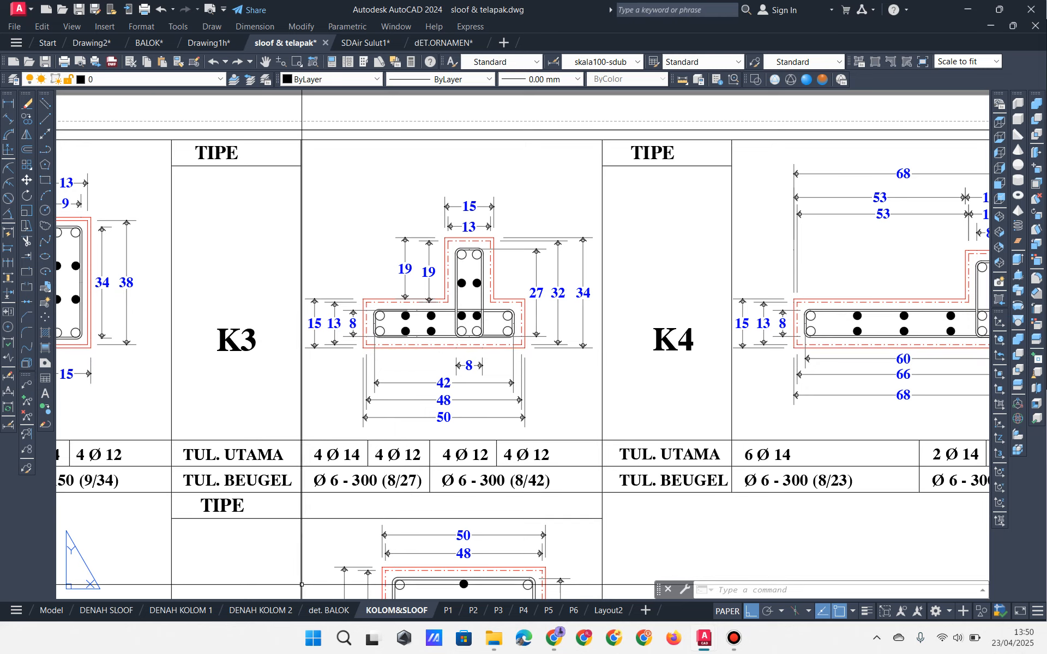
scroll(384, 470, down, 3)
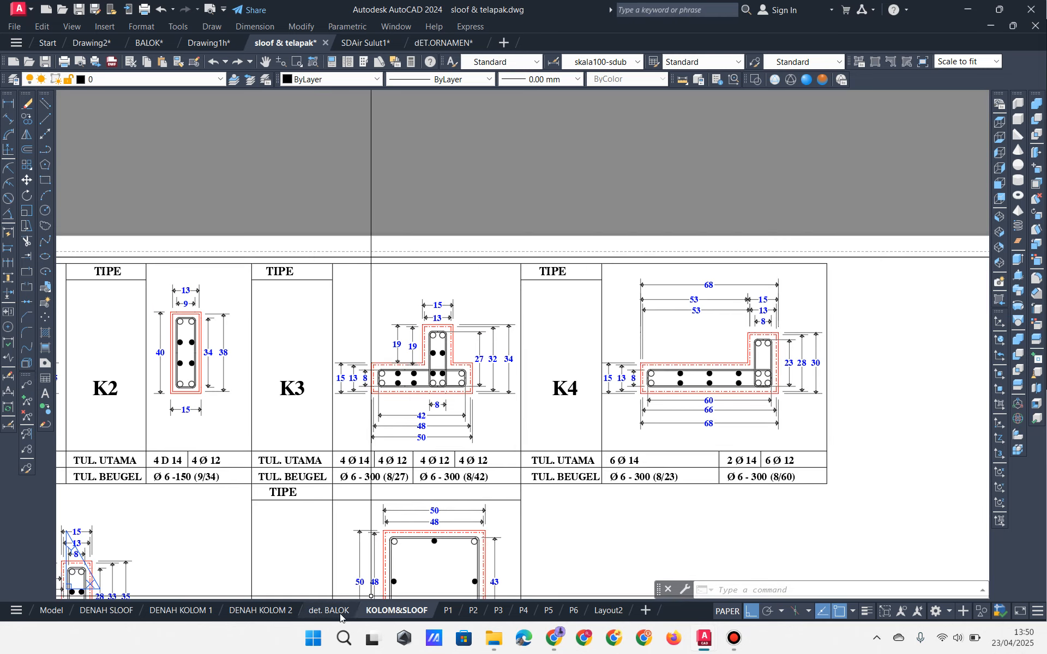
Step: Check the P1 footing sheet, then center the DETAIL PONDASI TELAPAK P6 footing detail
click(447, 611)
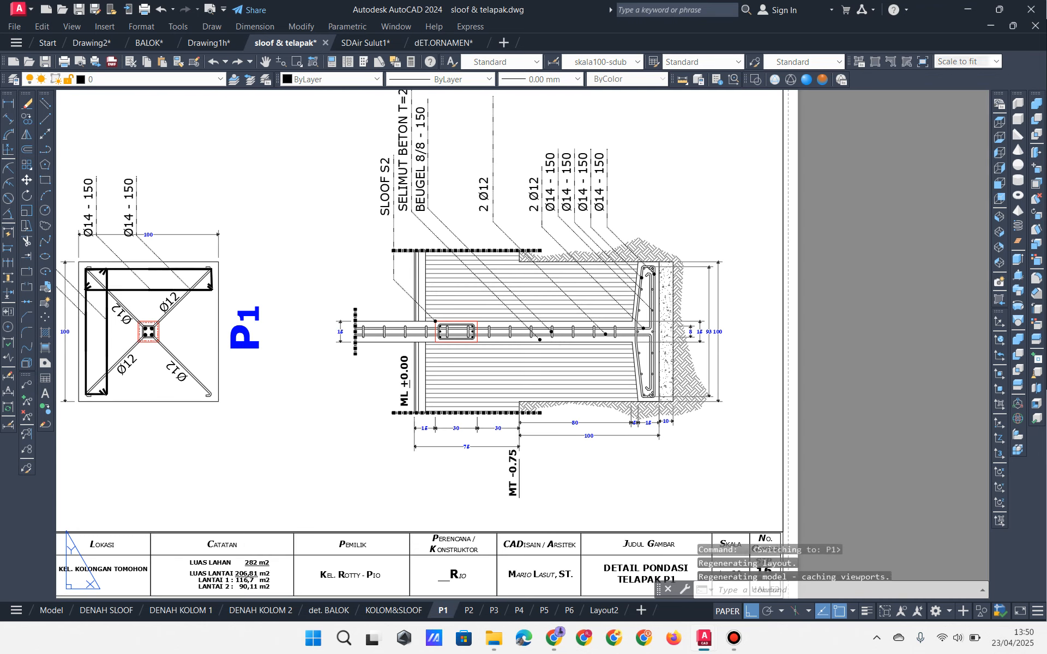
click(565, 611)
middle_drag(398, 444, 469, 469)
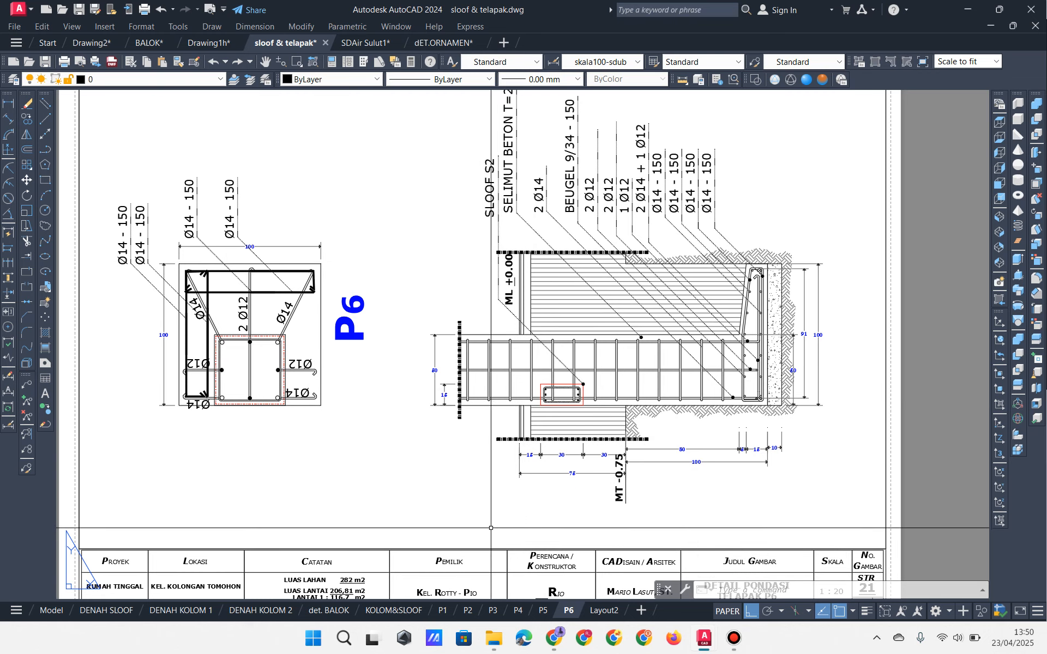
Step: Switch to SDAir Sulut1 and browse its ceiling detail, overview and front elevation sheets
click(355, 44)
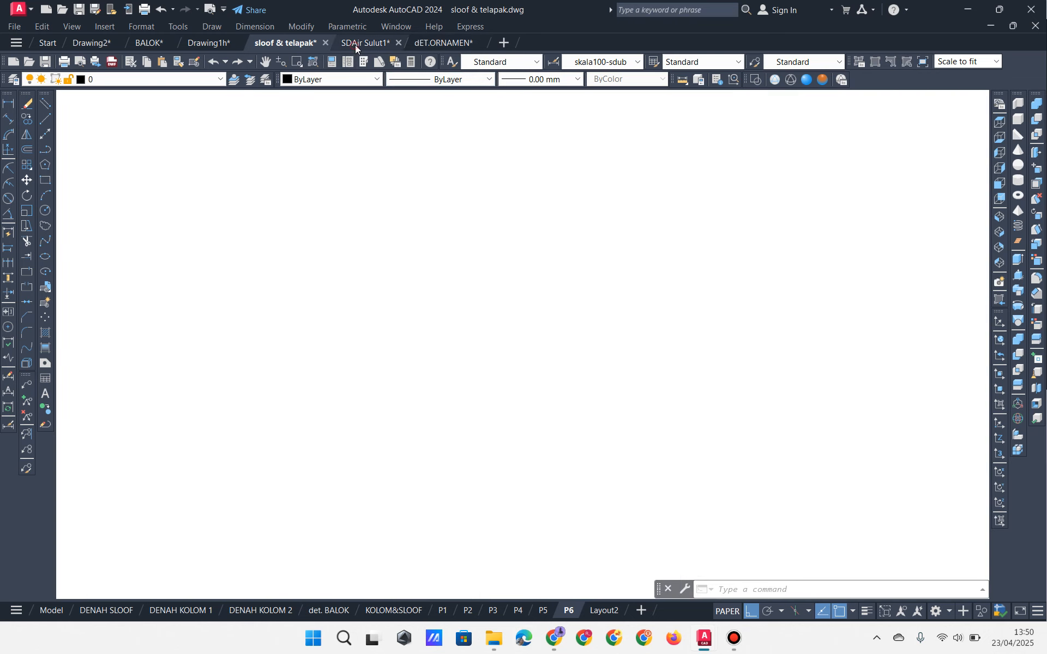
middle_drag(368, 322, 847, 318)
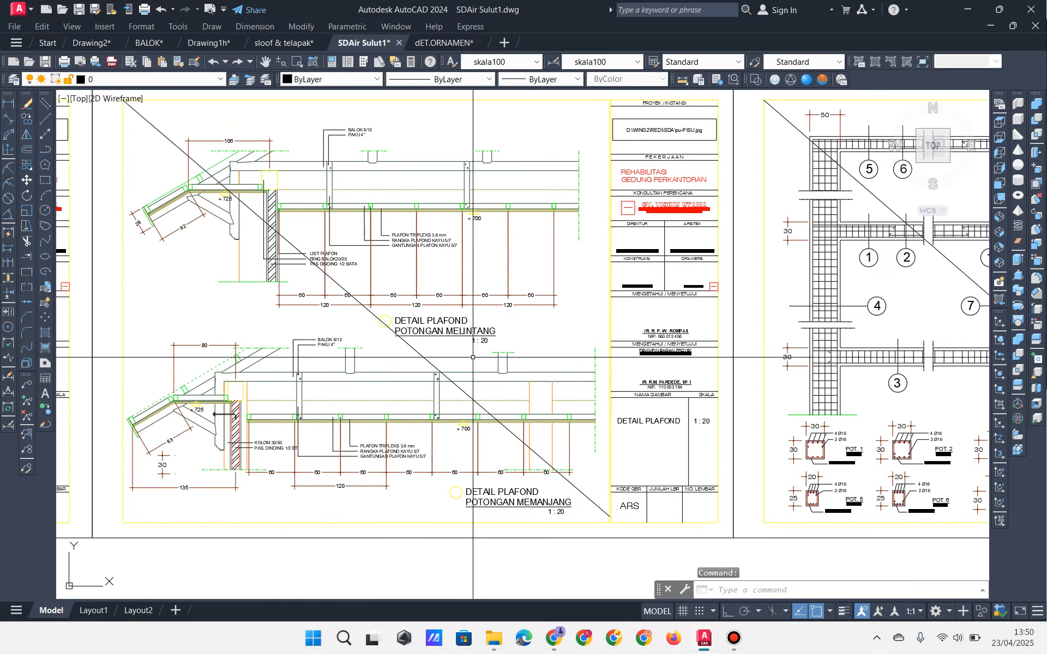
middle_drag(336, 373, 740, 221)
scroll(559, 305, down, 6)
mouse_move(373, 325)
middle_down()
mouse_move(407, 380)
mouse_move(428, 456)
middle_up()
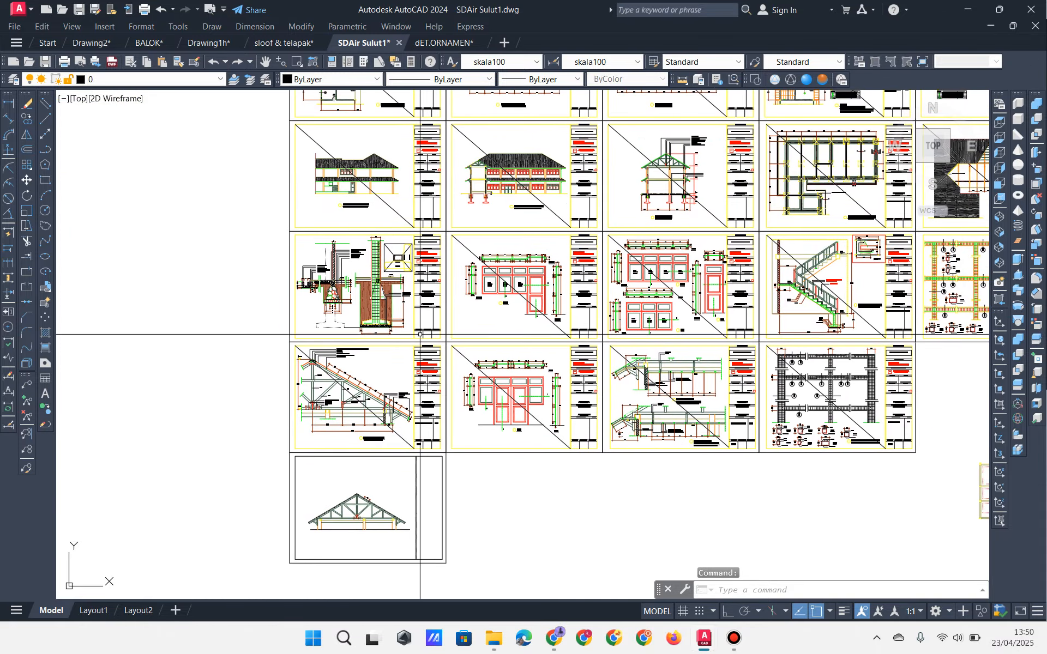
scroll(418, 334, up, 5)
middle_drag(417, 355, 392, 529)
middle_drag(438, 422, 430, 426)
mouse_move(661, 293)
middle_down()
mouse_move(631, 437)
mouse_move(75, 428)
middle_up()
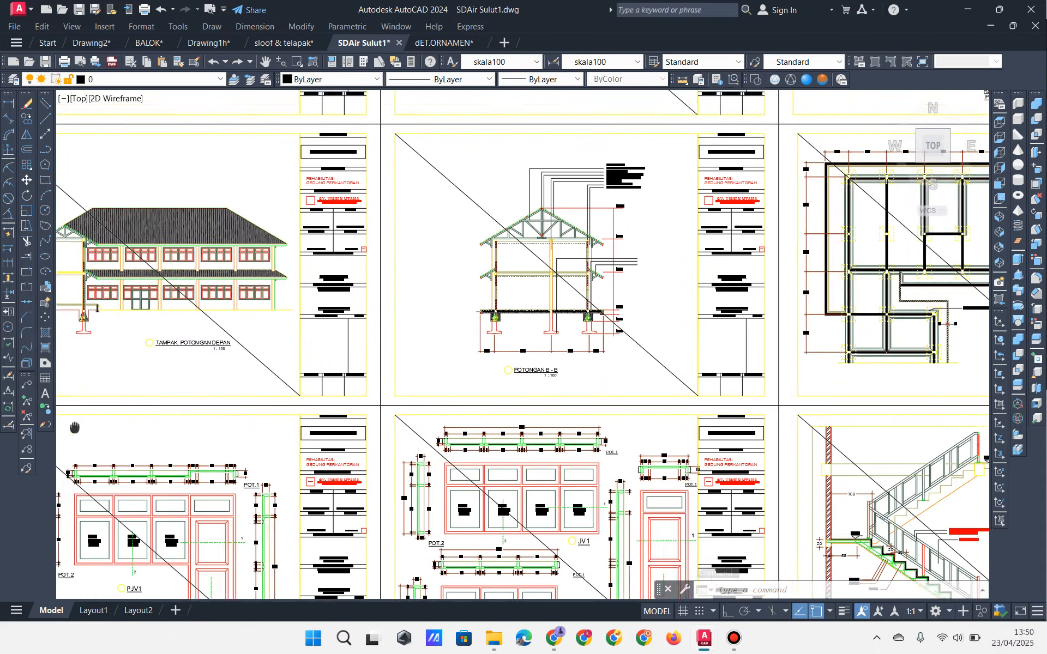
middle_drag(540, 442, 182, 400)
middle_drag(530, 486, 273, 323)
Step: View the stair and portal melintang sheets, then open INST LISTRIK.dwg from the project's CAD folder
mouse_move(640, 408)
middle_down()
mouse_move(508, 361)
mouse_move(527, 184)
middle_up()
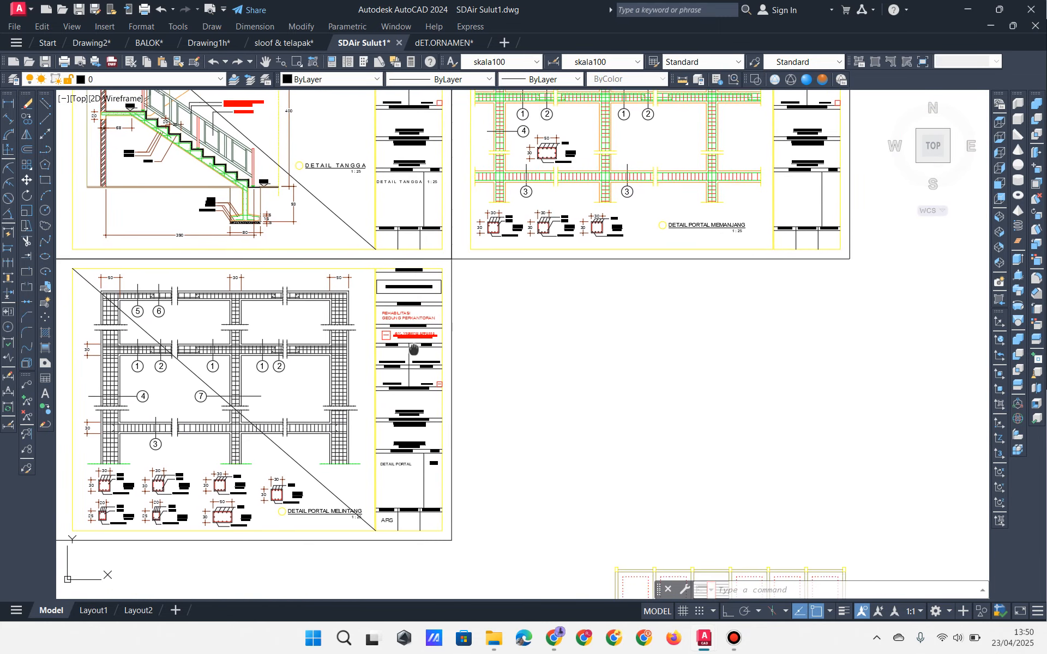
middle_drag(414, 352, 515, 248)
click(493, 638)
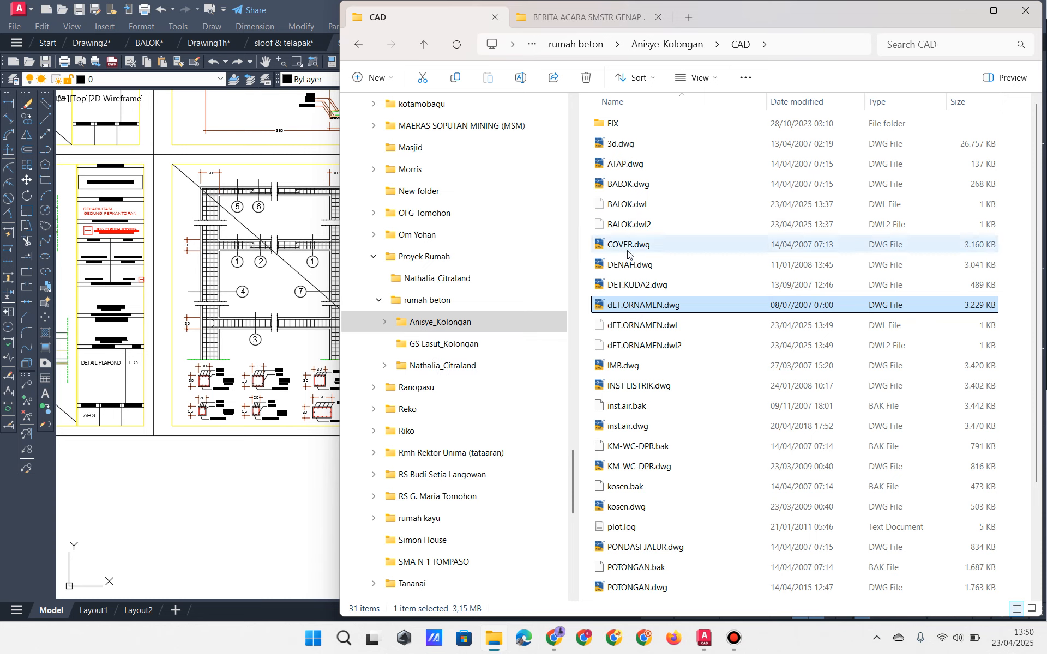
double_click(636, 386)
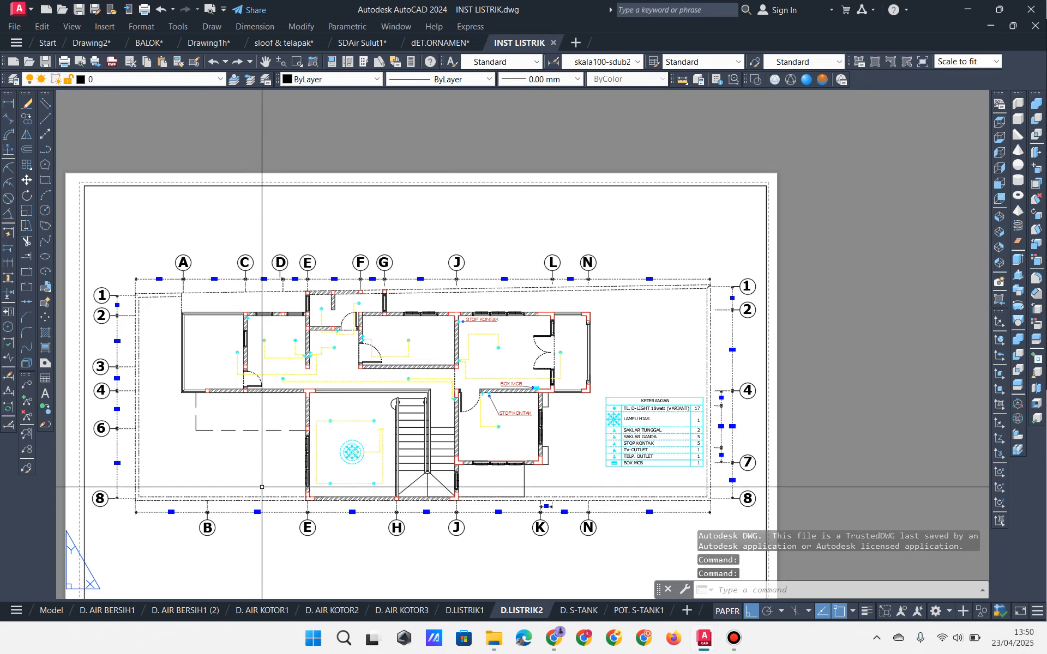
Step: Zoom the D.LISTRIK2 electrical plan to review lighting circuits, STOP KONTAK, BOX MCB and the KETERANGAN legend
scroll(358, 404, up, 5)
scroll(382, 349, down, 4)
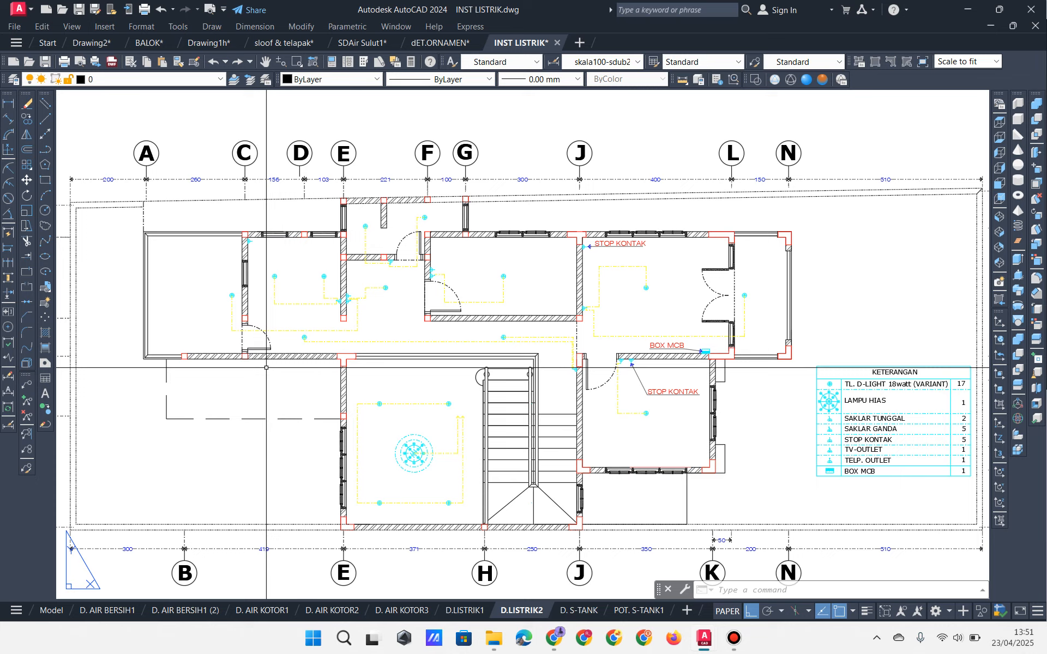
click(735, 638)
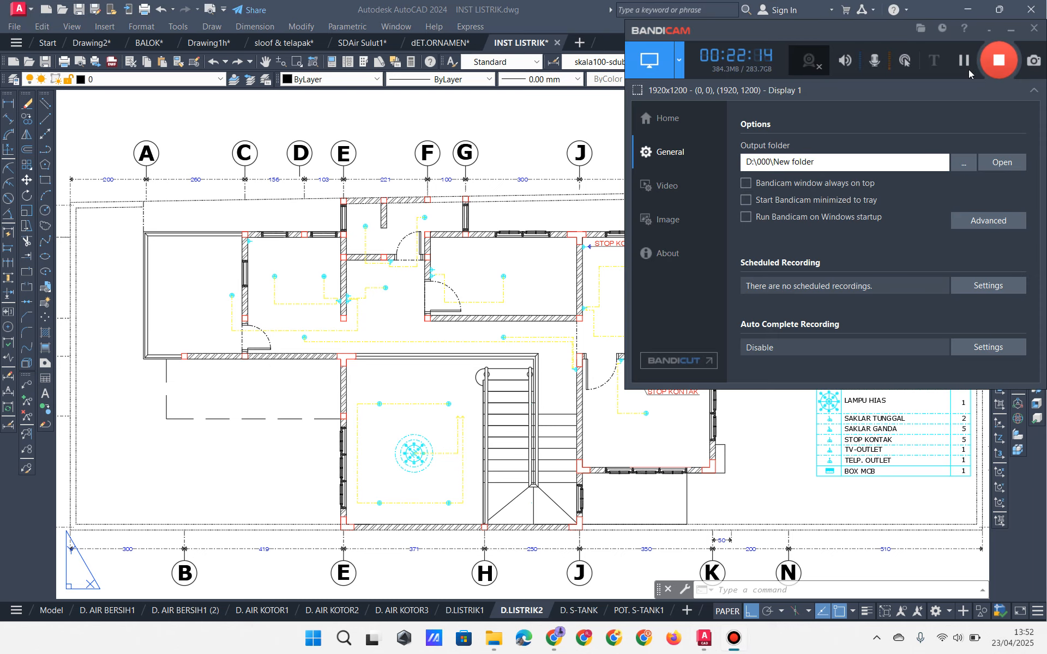
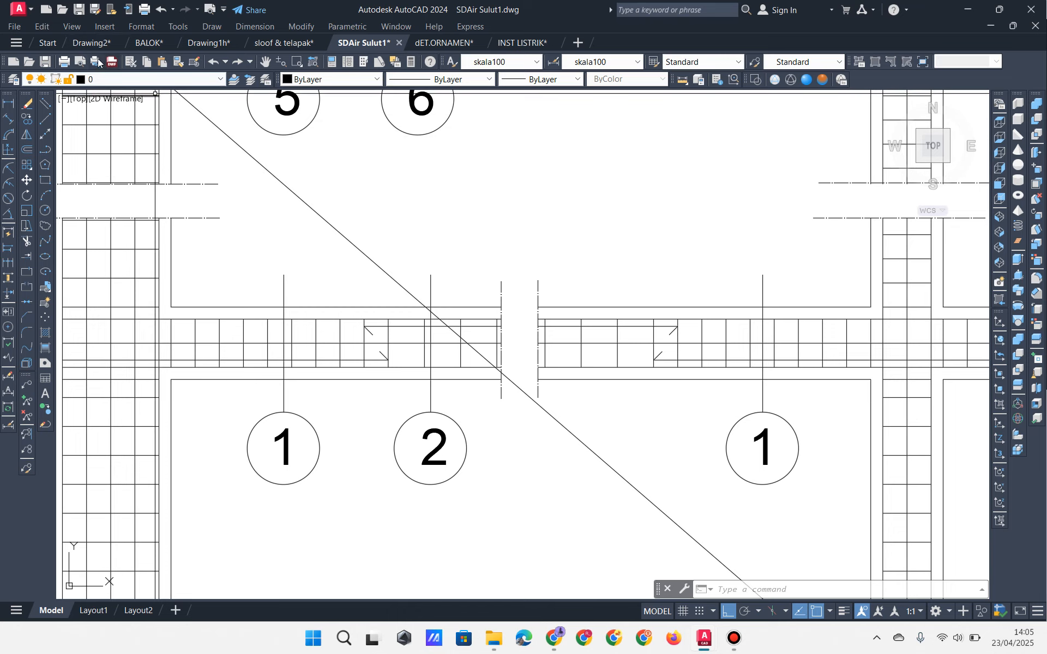
Step: Switch to Drawing2's stair section, select the bottom 2,00 dimension, and close the other drawing tabs
click(92, 42)
middle_drag(569, 594, 705, 558)
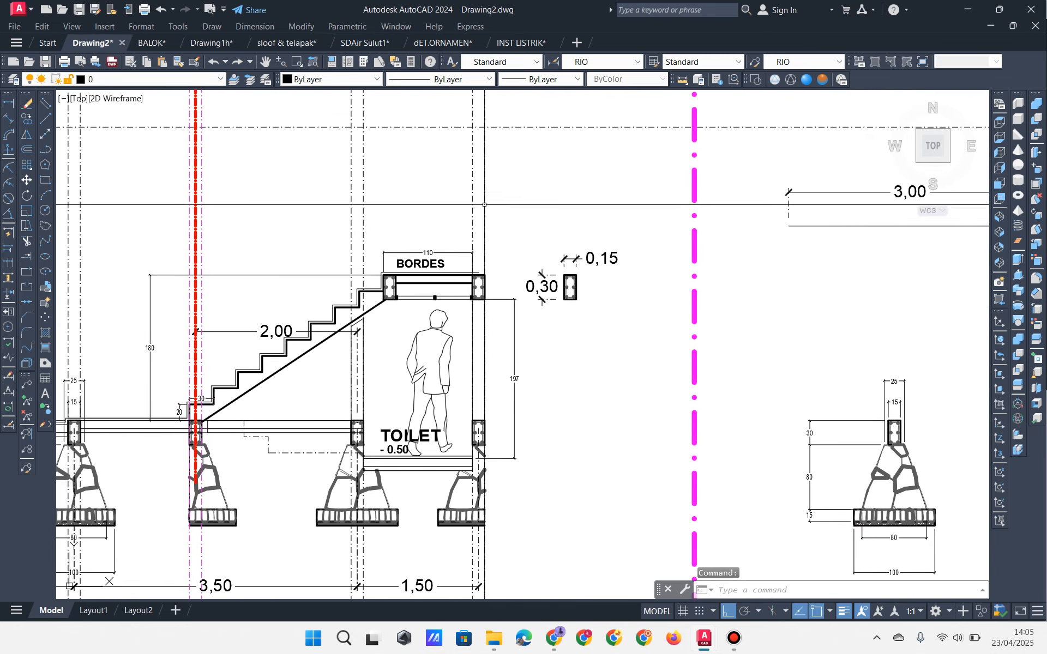
click(734, 638)
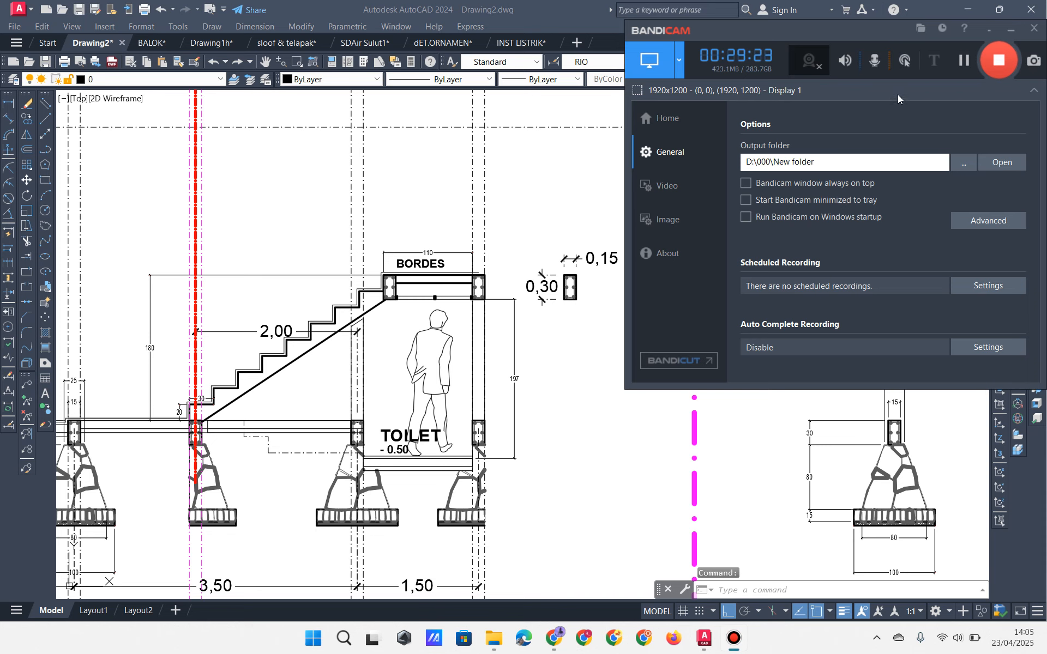
click(963, 60)
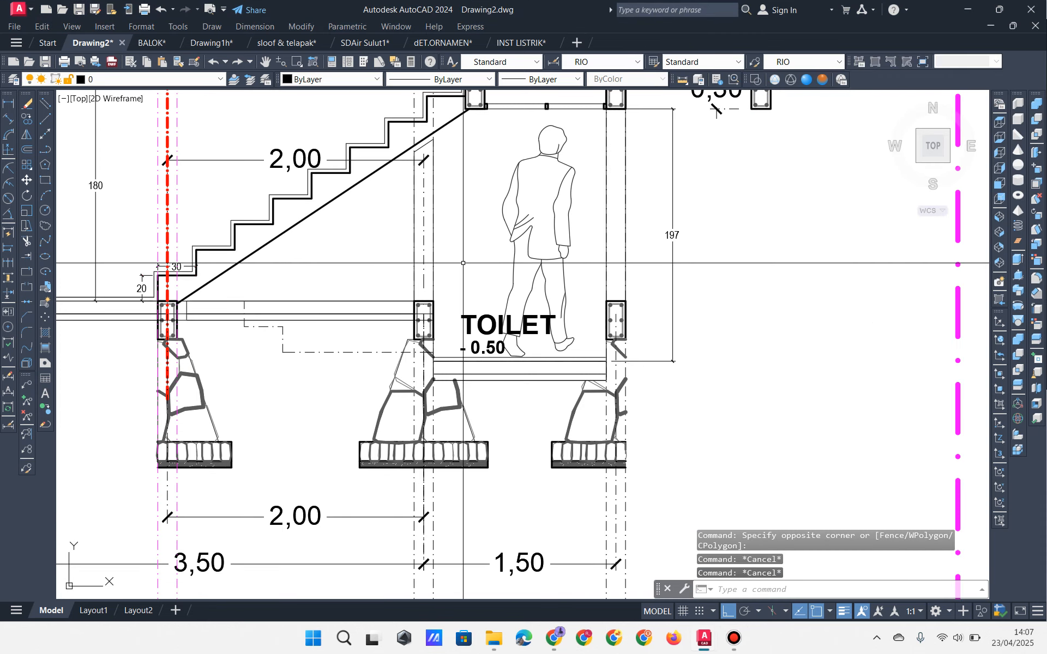
middle_drag(330, 326, 322, 375)
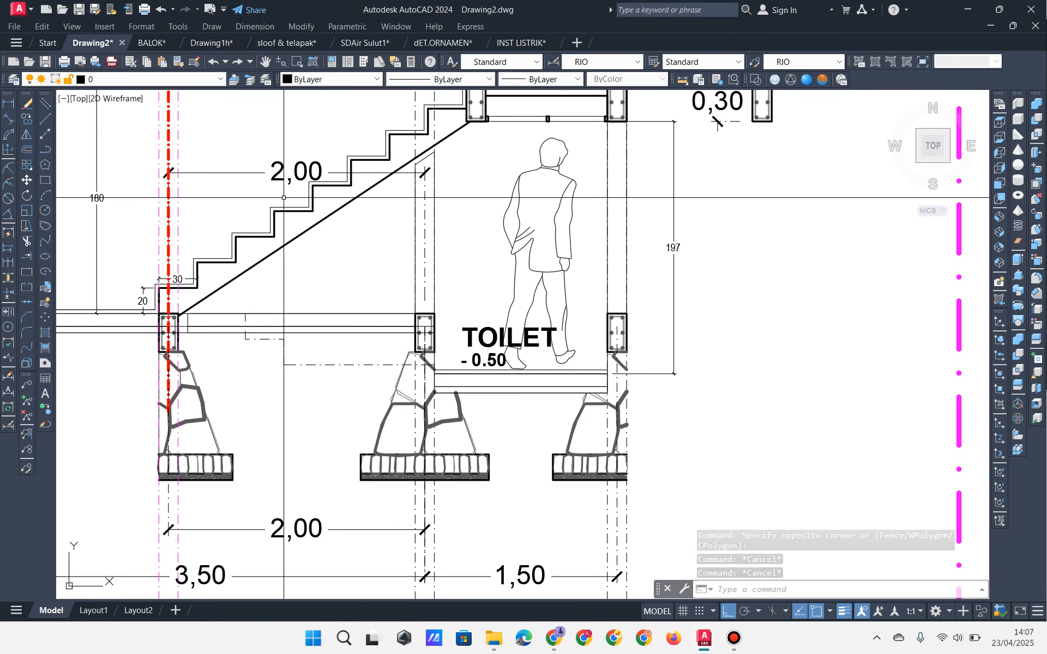
click(311, 547)
click(292, 506)
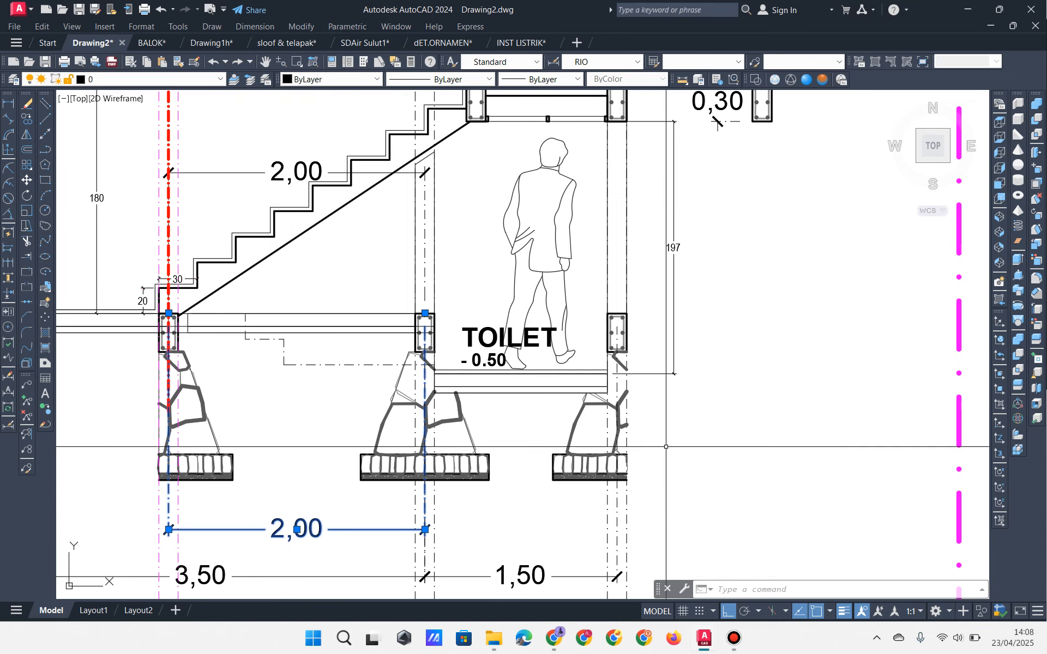
click(734, 638)
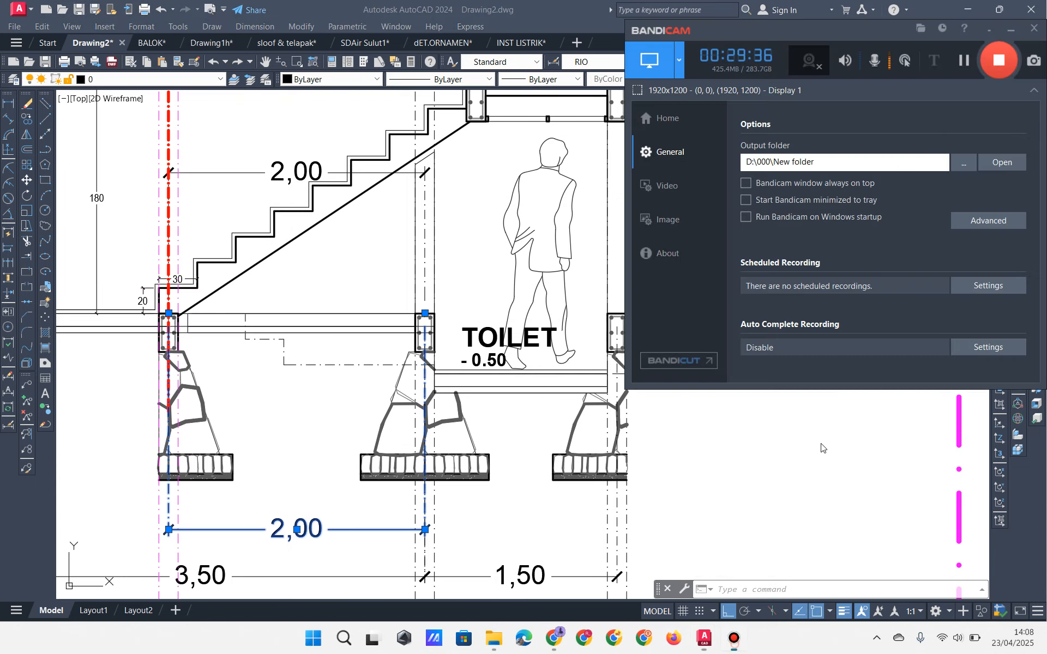
click(959, 61)
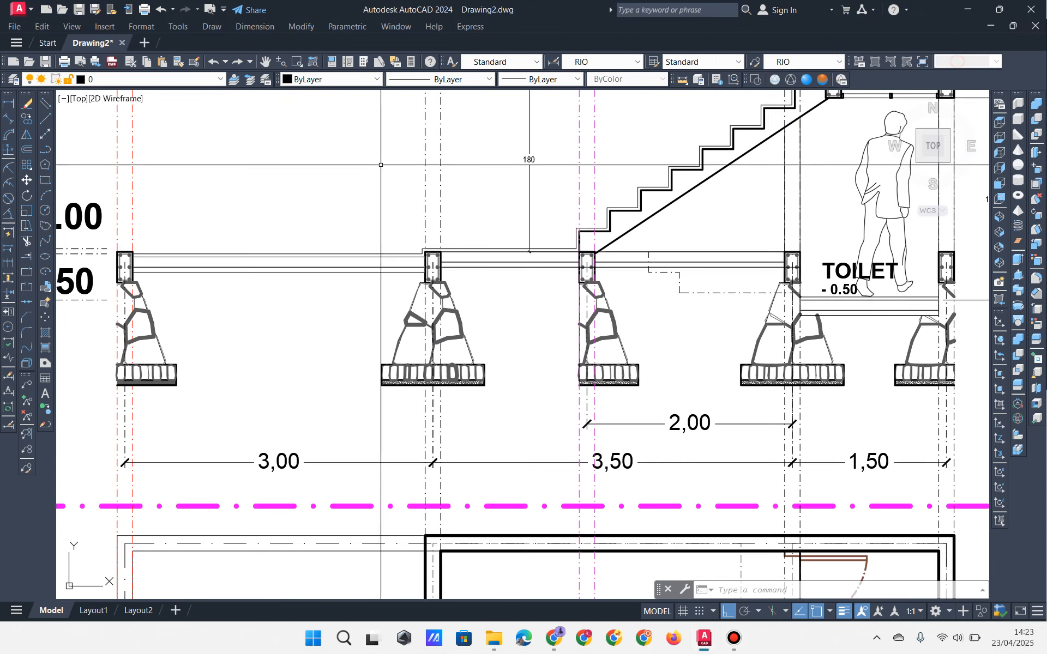
Step: Draw a horizontal polyline along the -0.50 ground level, past the toilet footing
click(47, 151)
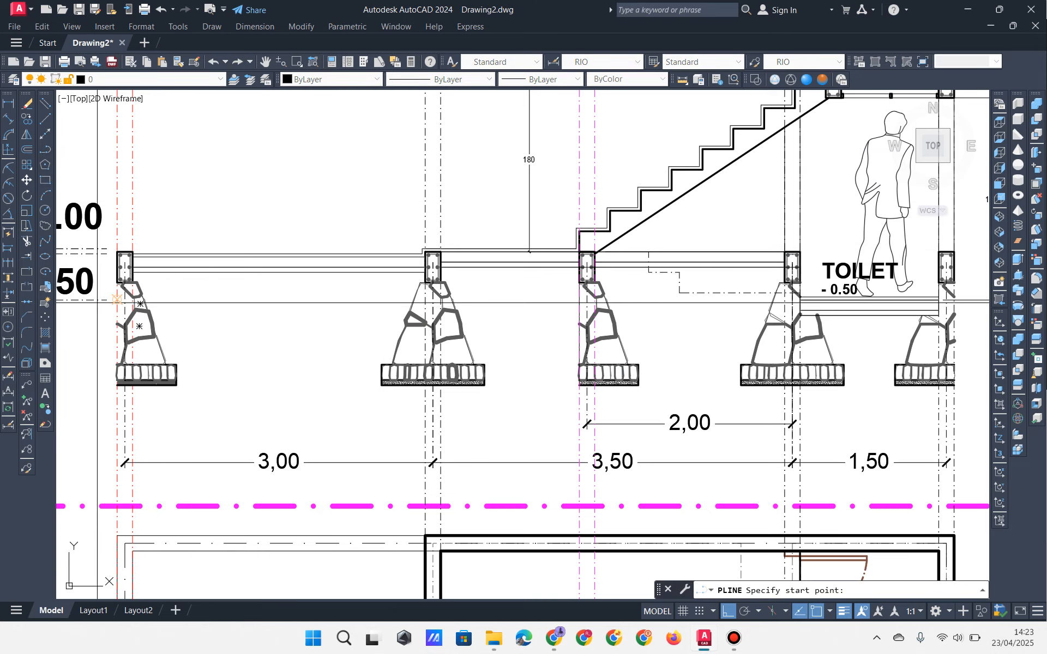
click(103, 302)
middle_drag(391, 340, 214, 335)
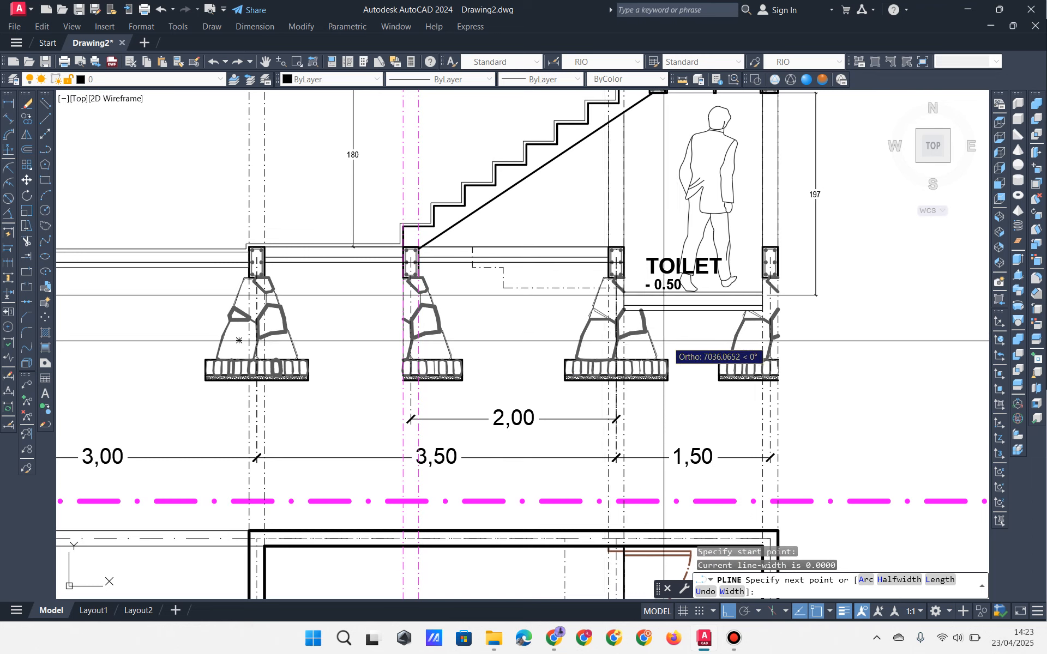
click(894, 332)
key(Return)
click(867, 276)
click(850, 327)
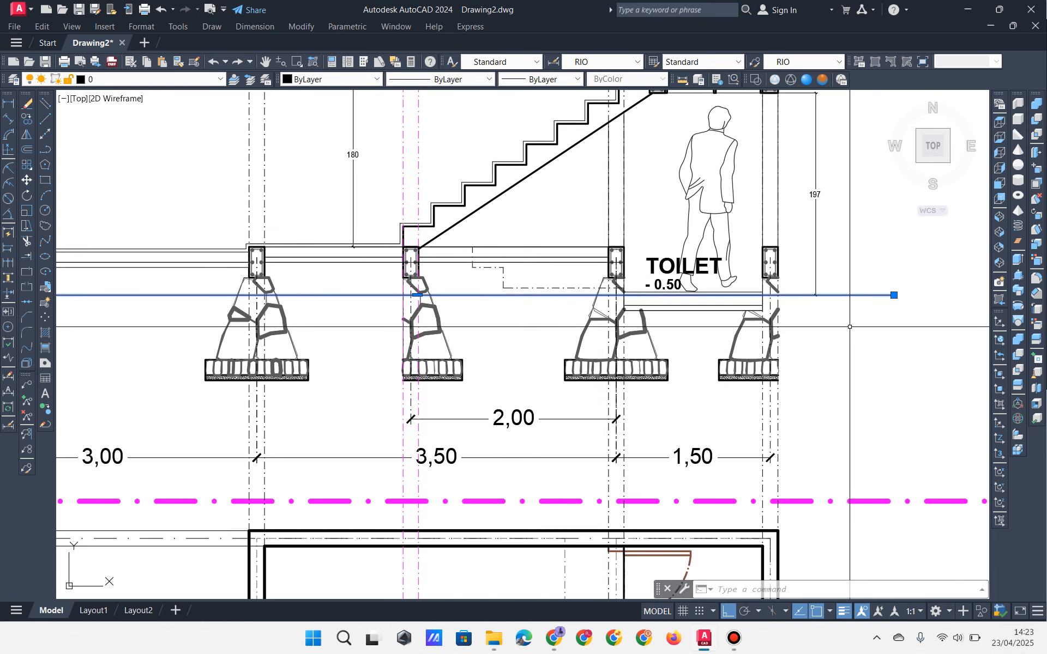
mouse_move(297, 348)
middle_down()
mouse_move(825, 332)
mouse_move(1021, 346)
middle_up()
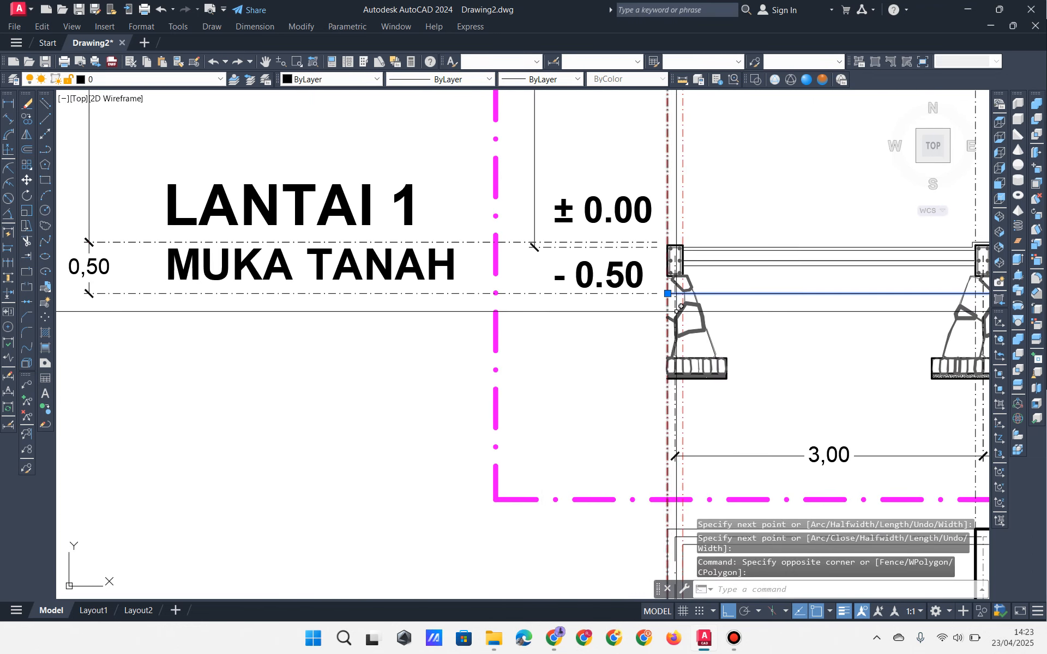
scroll(472, 328, up, 2)
middle_drag(762, 318, 356, 336)
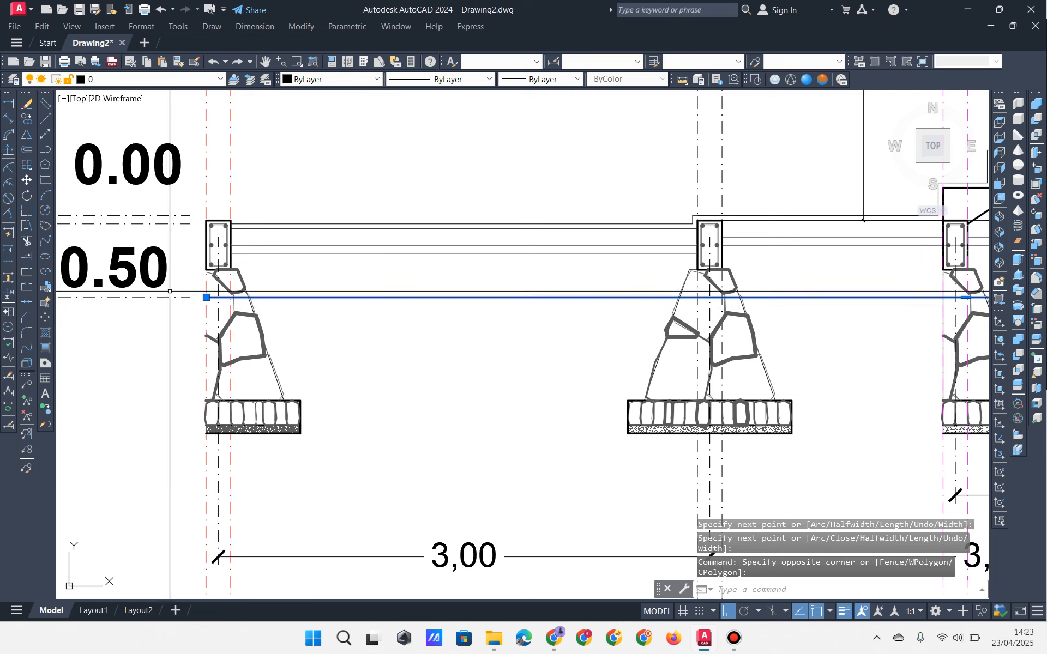
Step: Draw a vertical polyline from the left footing's bottom corner up above ground level
click(48, 153)
click(305, 435)
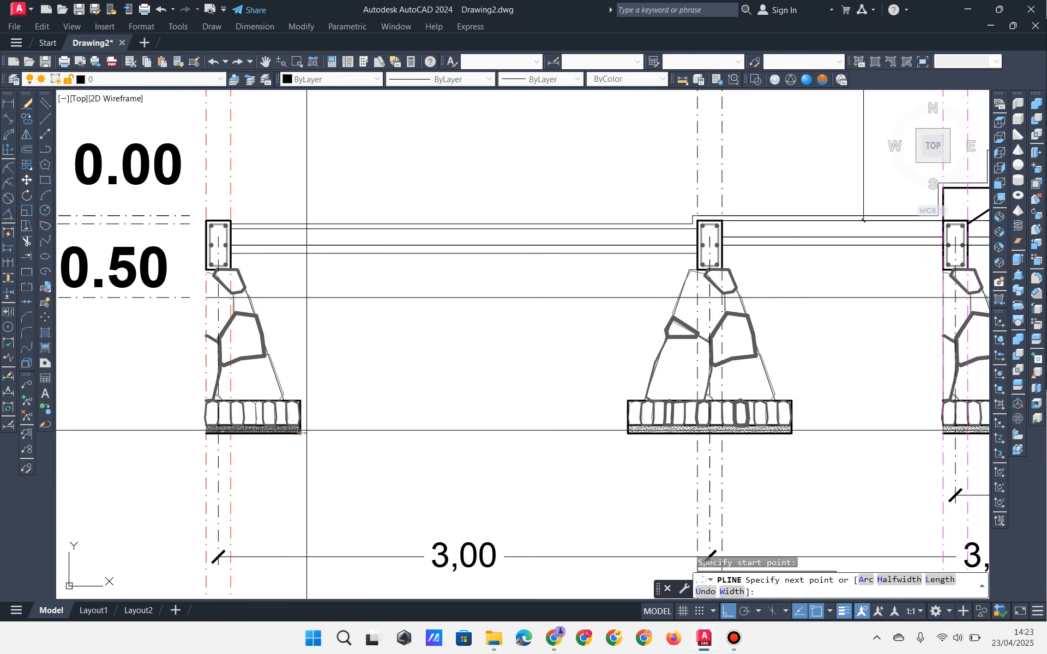
click(336, 284)
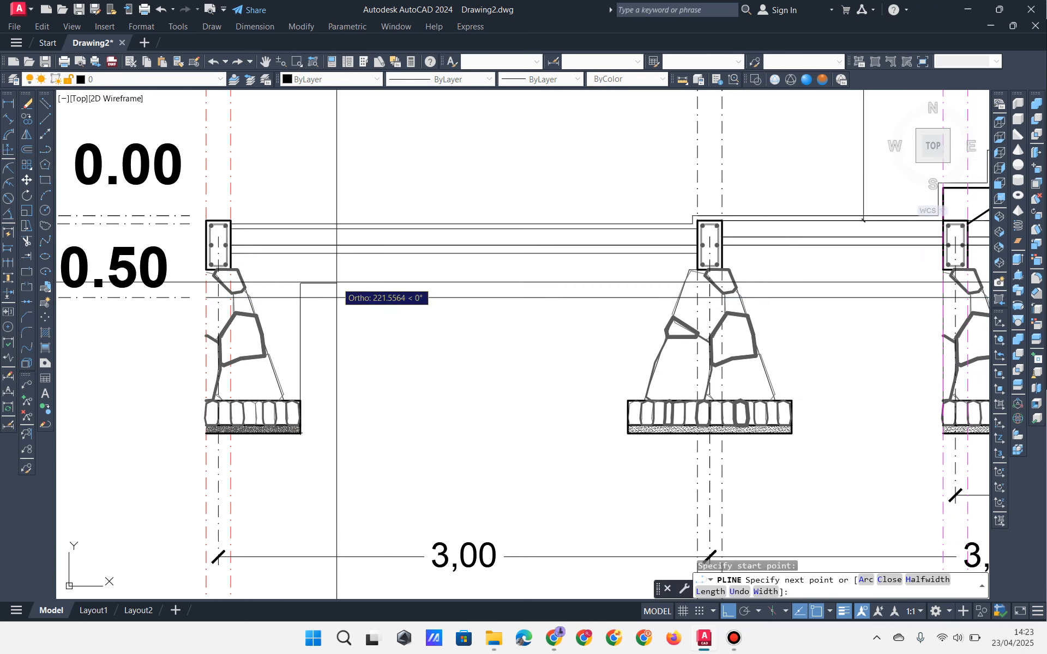
key(Return)
click(303, 327)
click(60, 241)
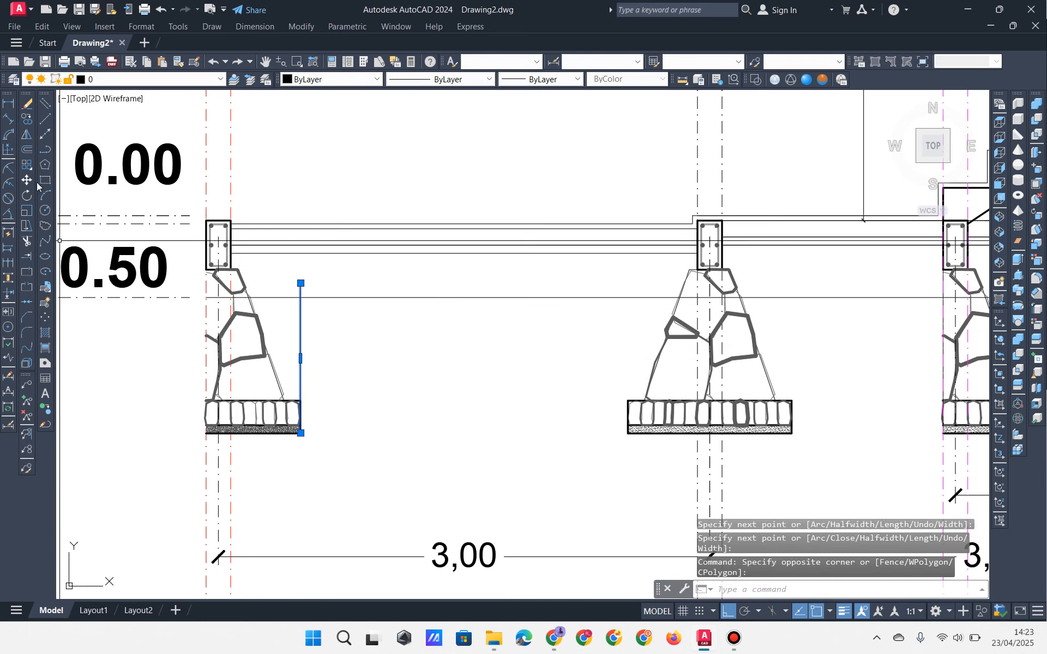
Step: Copy the vertical line to the edges and corners of the other footings
click(29, 124)
click(300, 432)
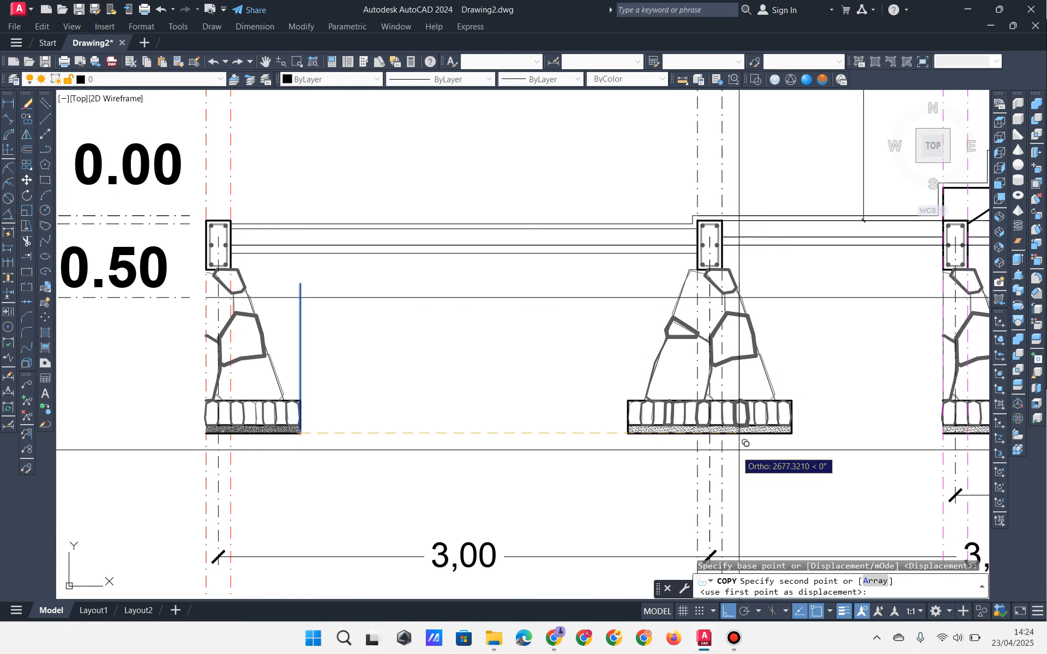
click(792, 432)
middle_drag(793, 433, 375, 438)
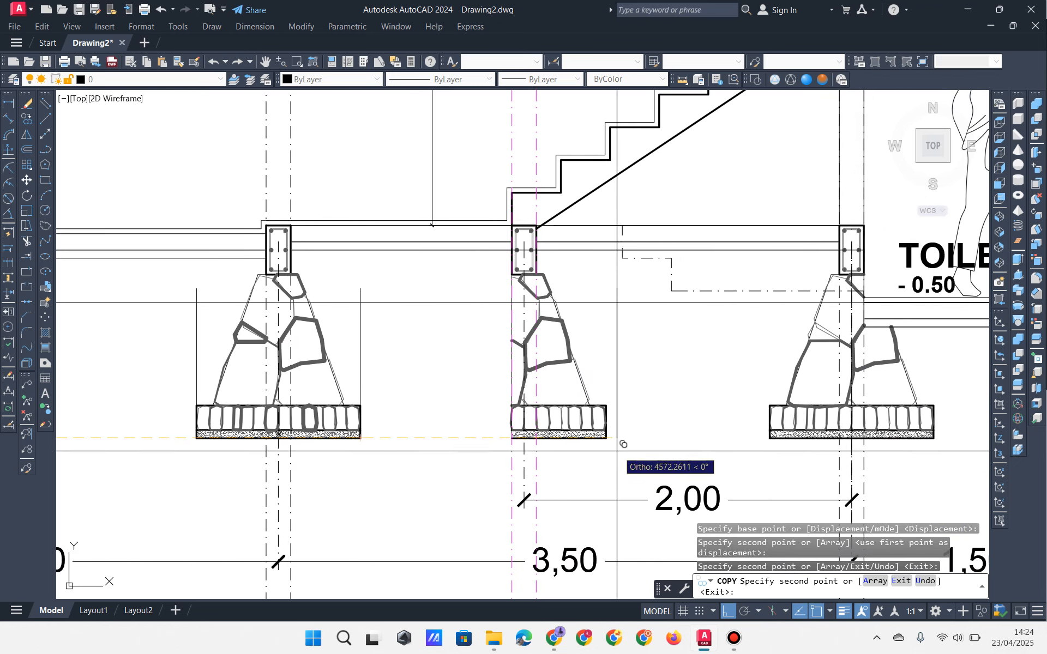
click(607, 438)
middle_drag(722, 450, 465, 449)
click(696, 438)
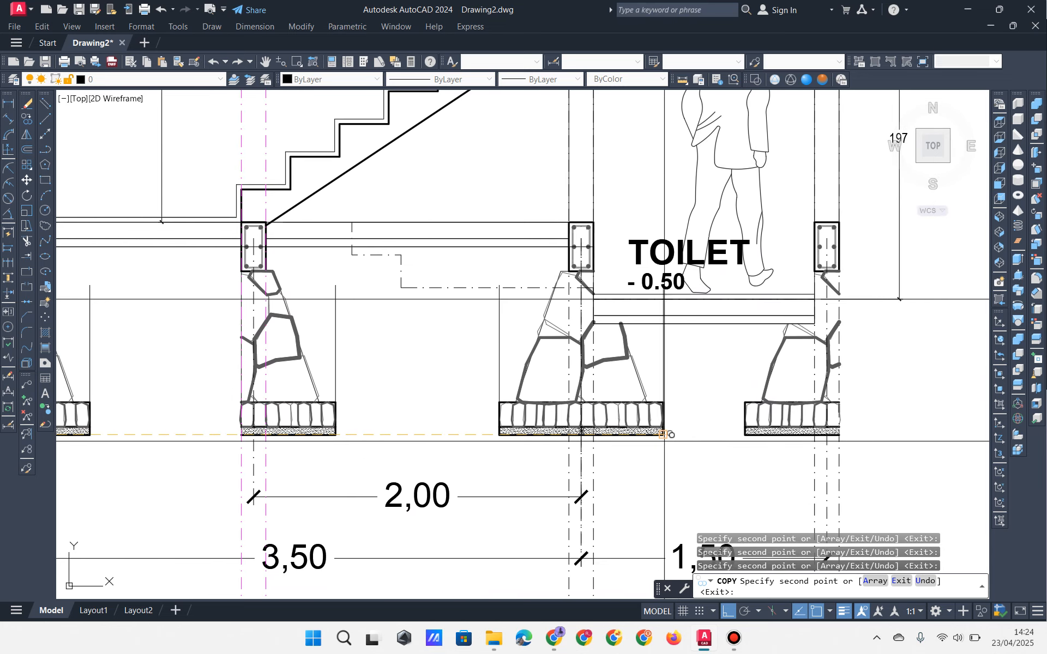
click(664, 435)
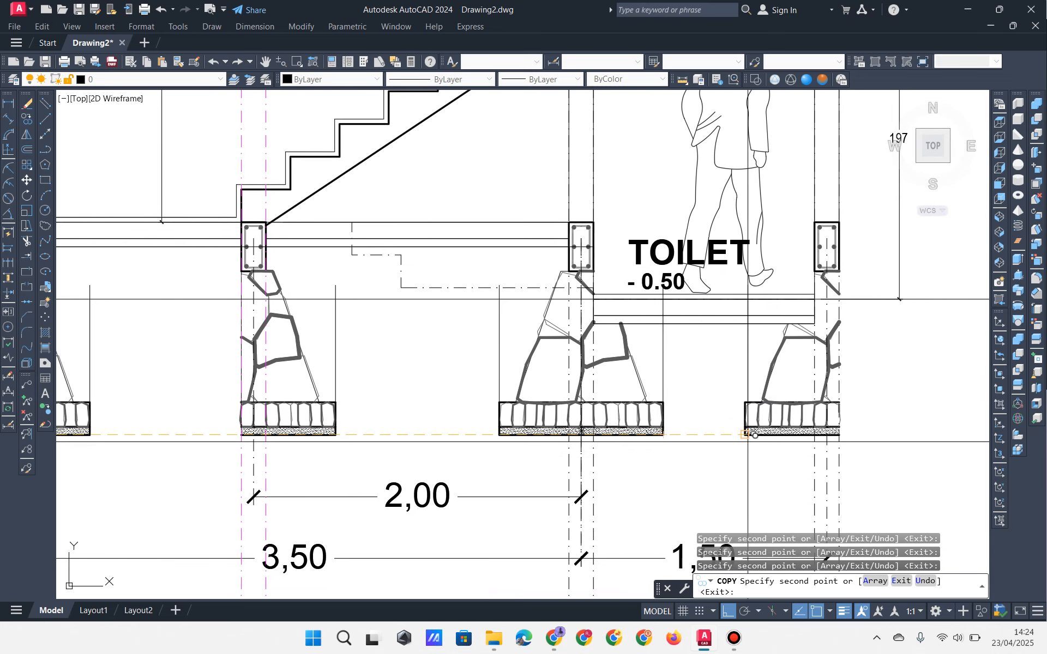
click(747, 442)
key(Return)
scroll(747, 442, down, 1)
middle_drag(431, 434, 743, 415)
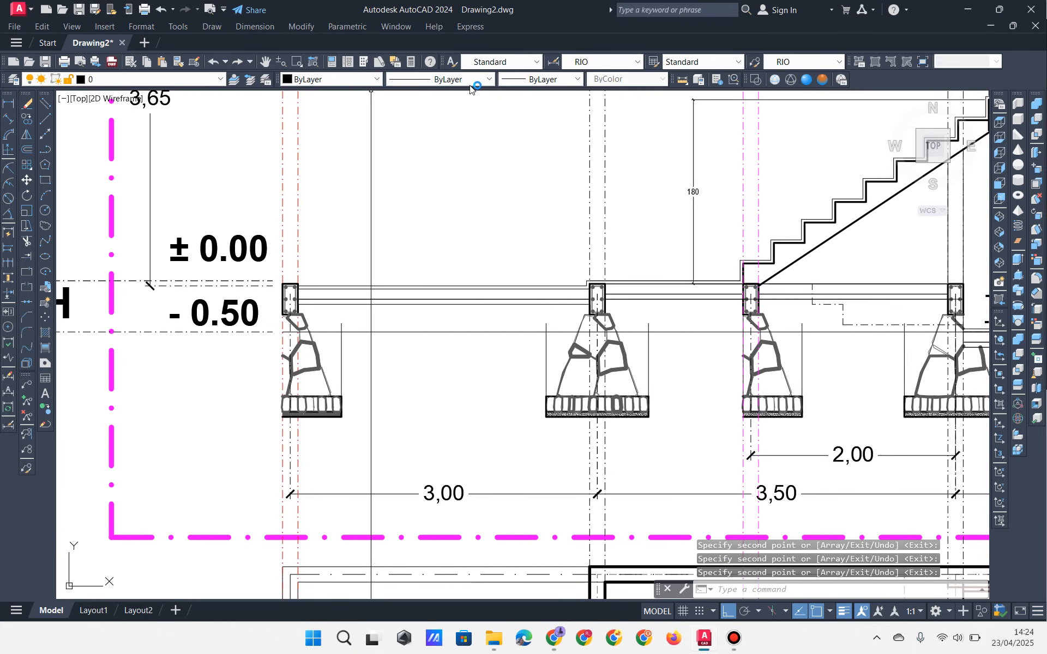
Step: Set new lines to red with a 0.40 mm lineweight
click(349, 80)
click(328, 120)
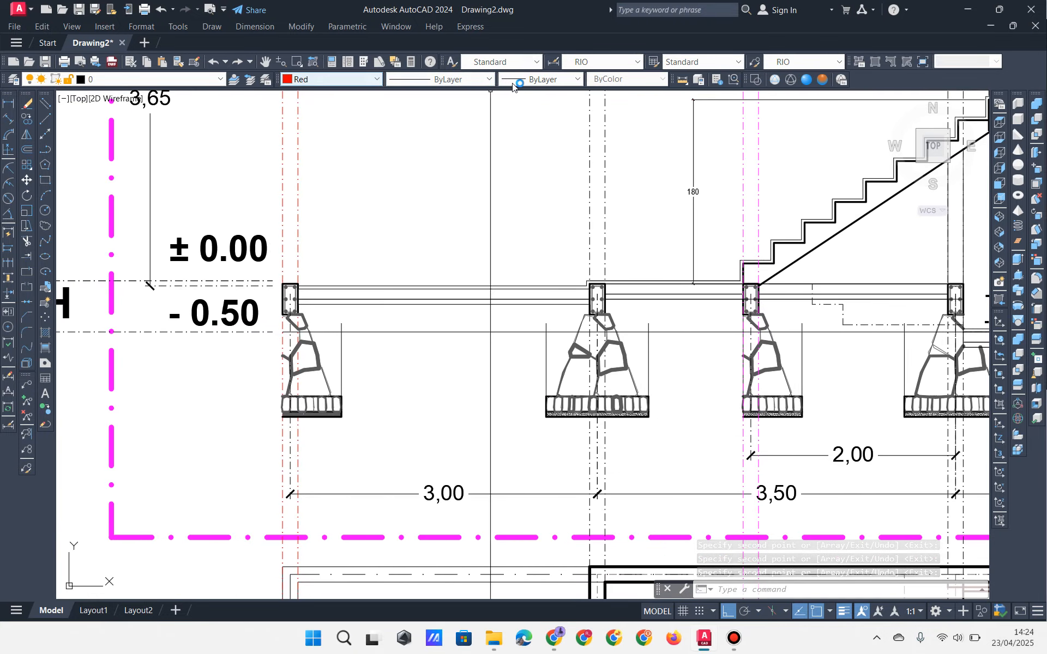
click(561, 80)
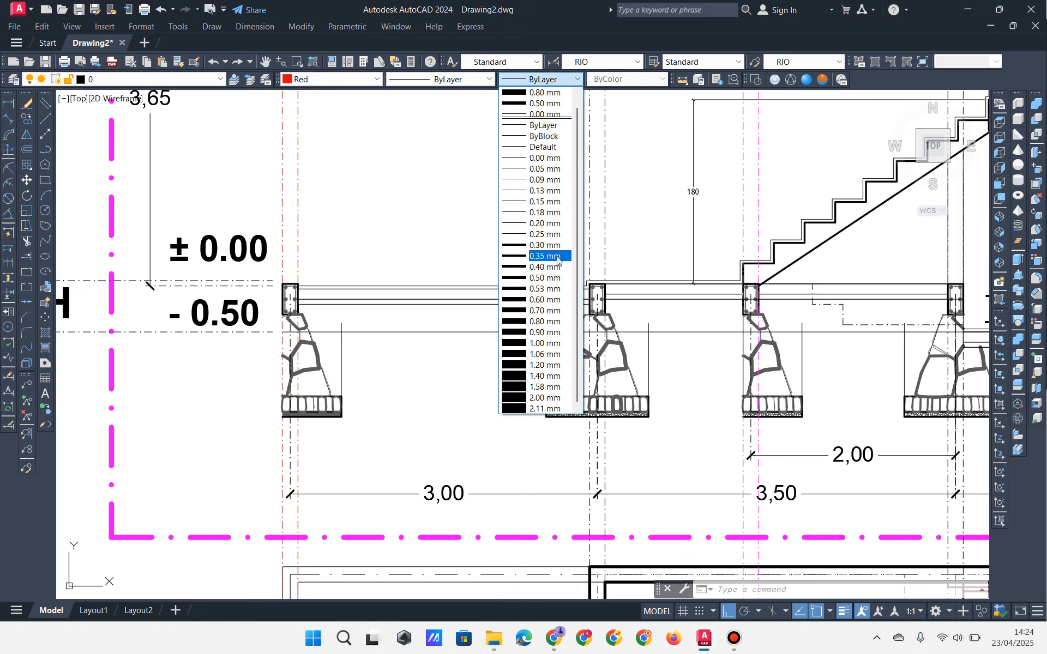
click(554, 267)
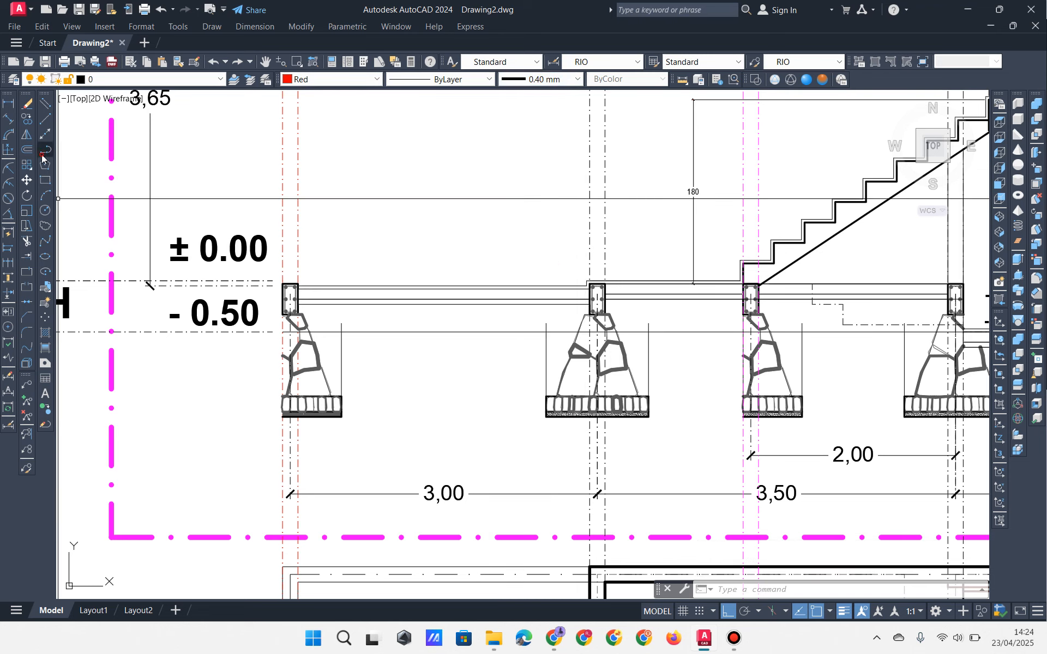
Step: Start a red ground polyline at -0.50, dipping around the first two footings
click(42, 158)
scroll(242, 378, up, 5)
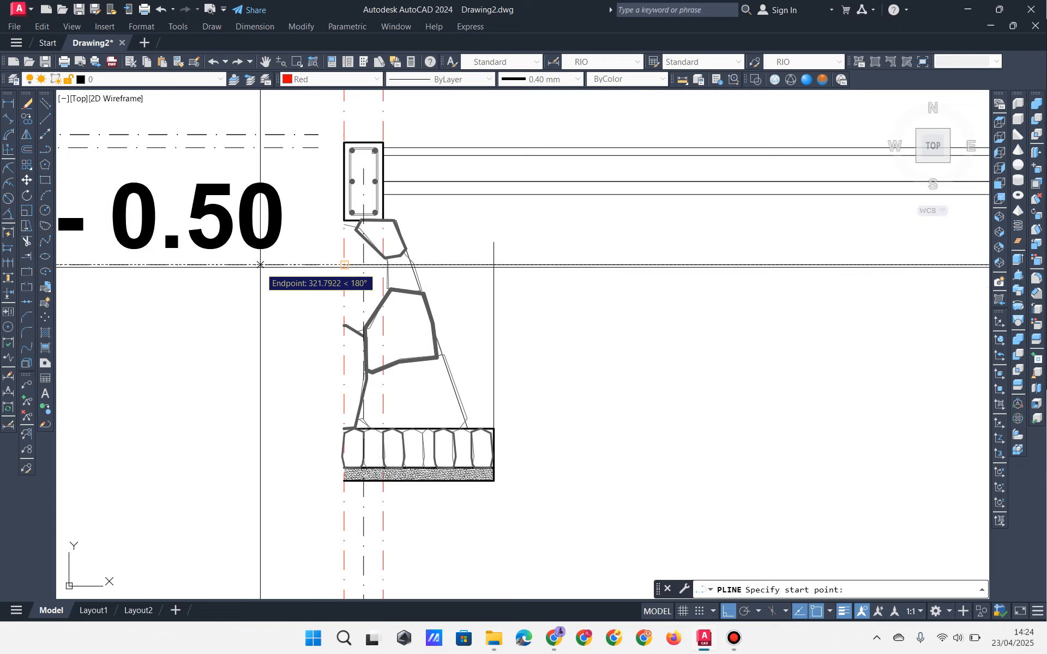
click(195, 265)
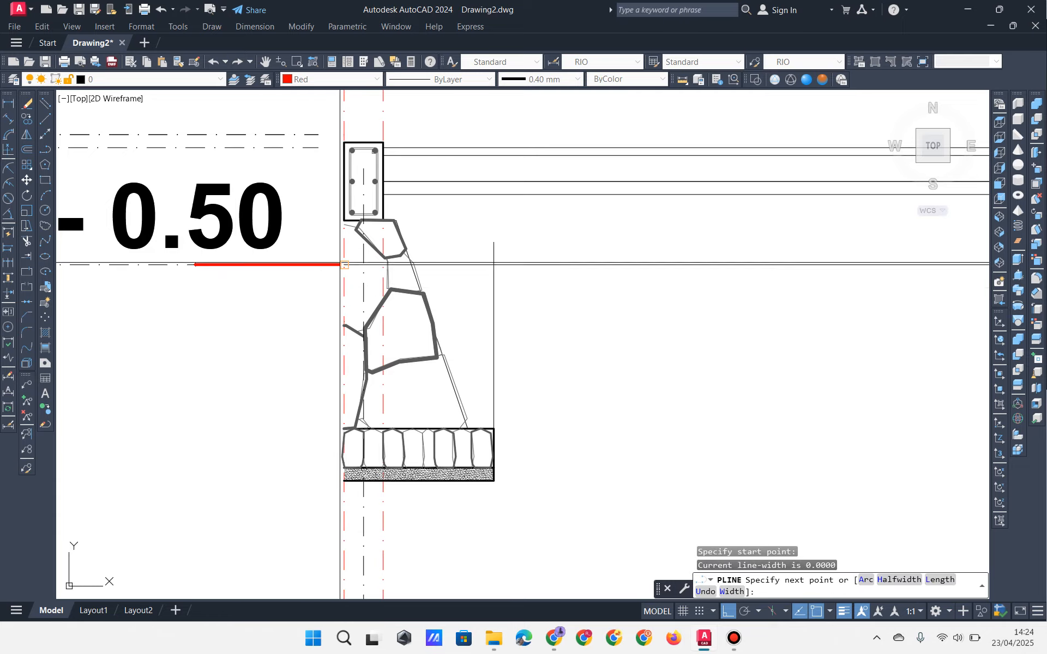
click(344, 265)
click(345, 481)
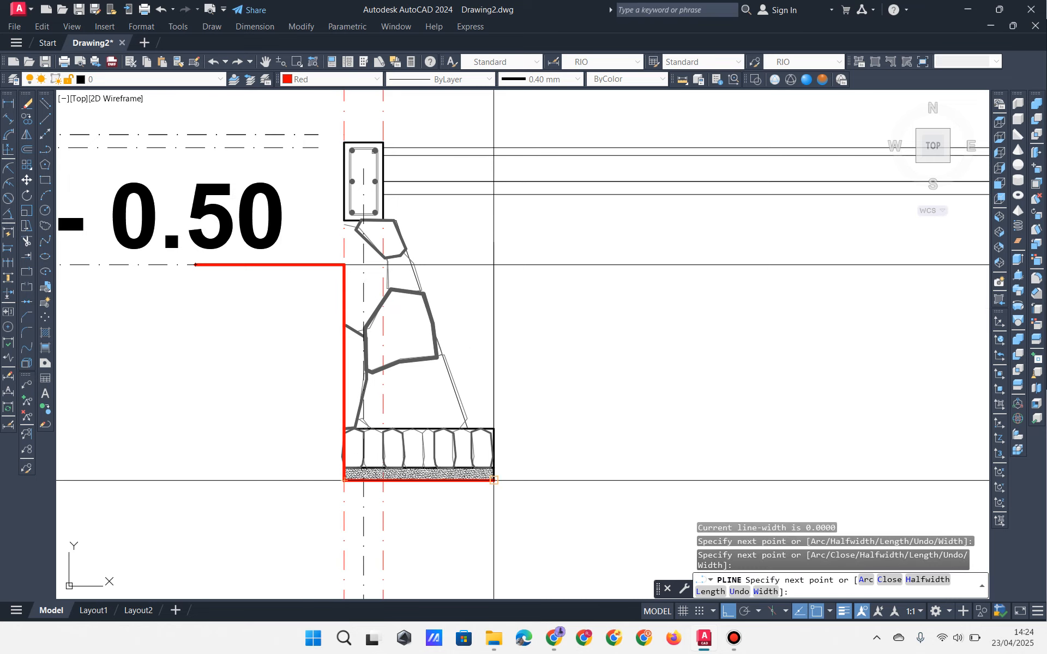
click(494, 481)
click(494, 264)
scroll(494, 265, down, 3)
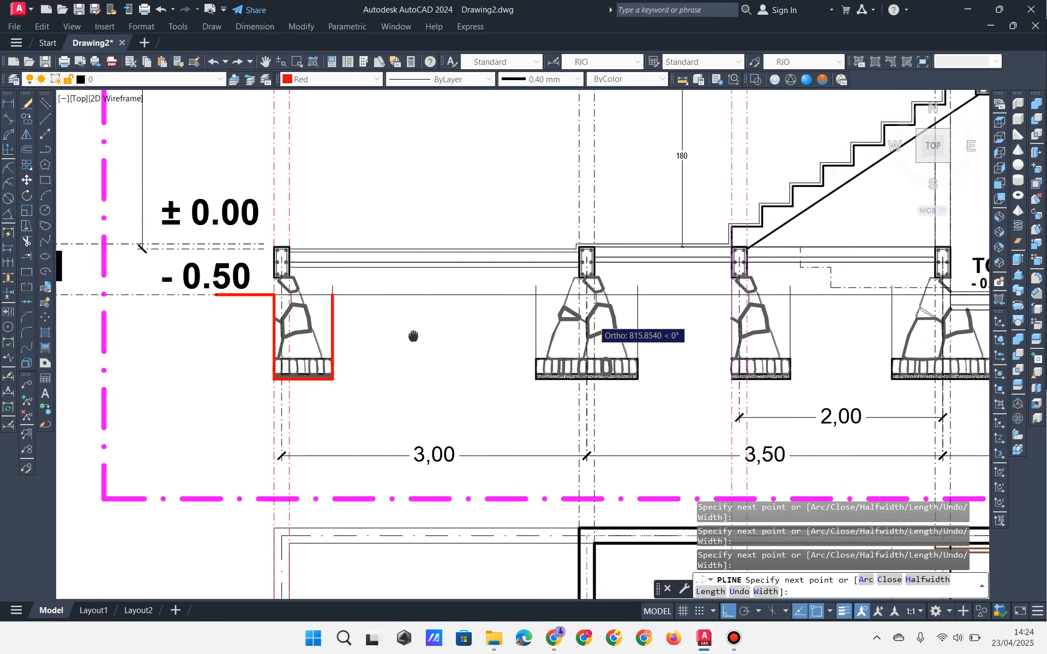
scroll(572, 295, up, 2)
click(512, 284)
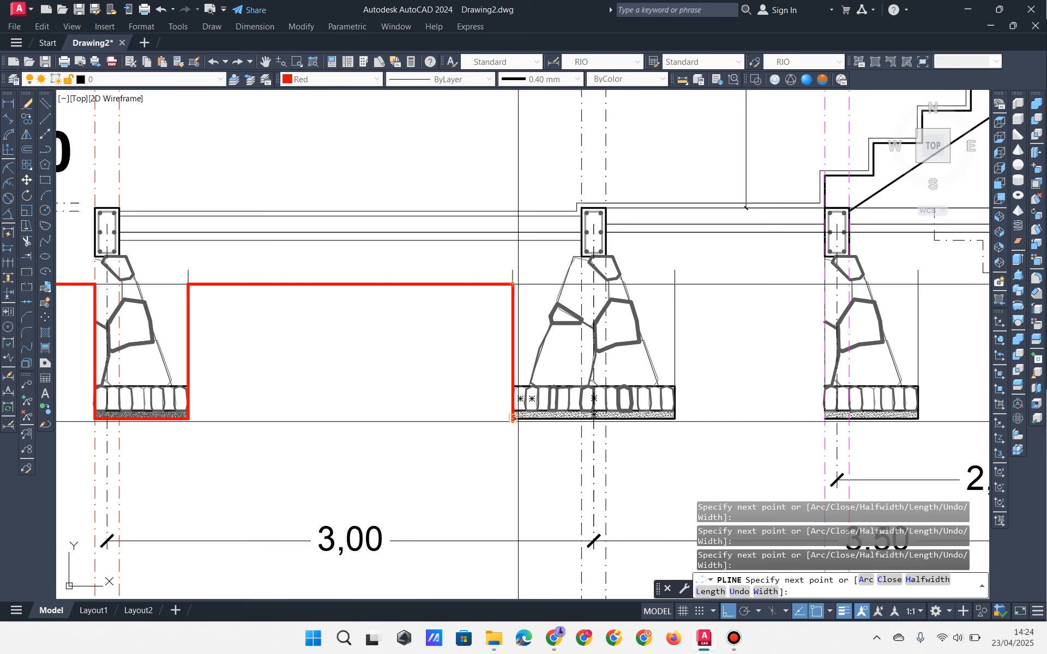
click(512, 418)
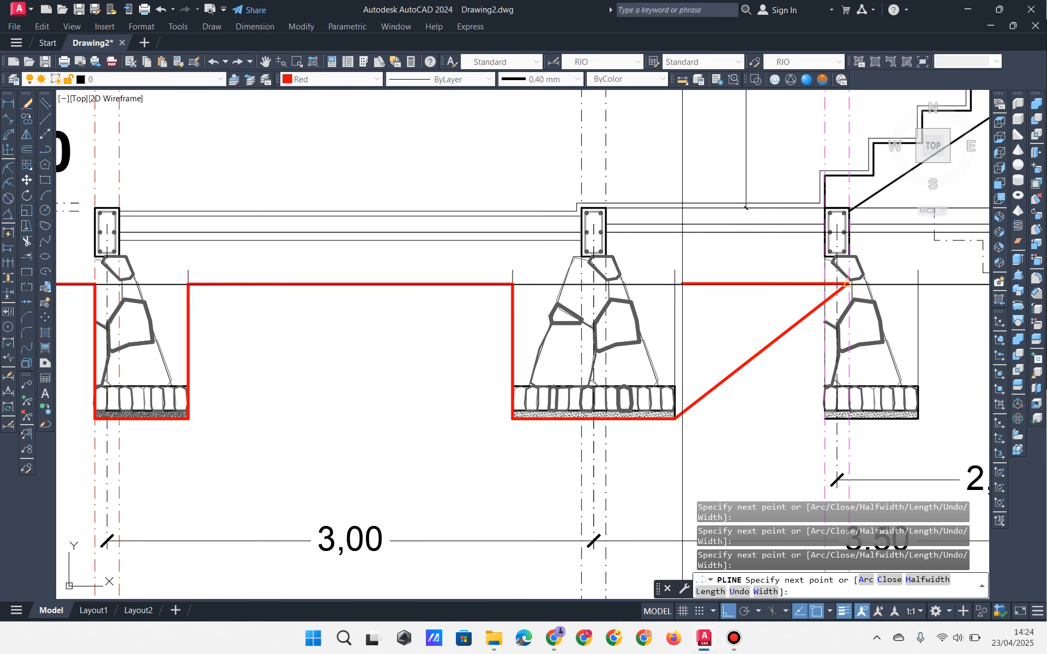
key(ctrl+z)
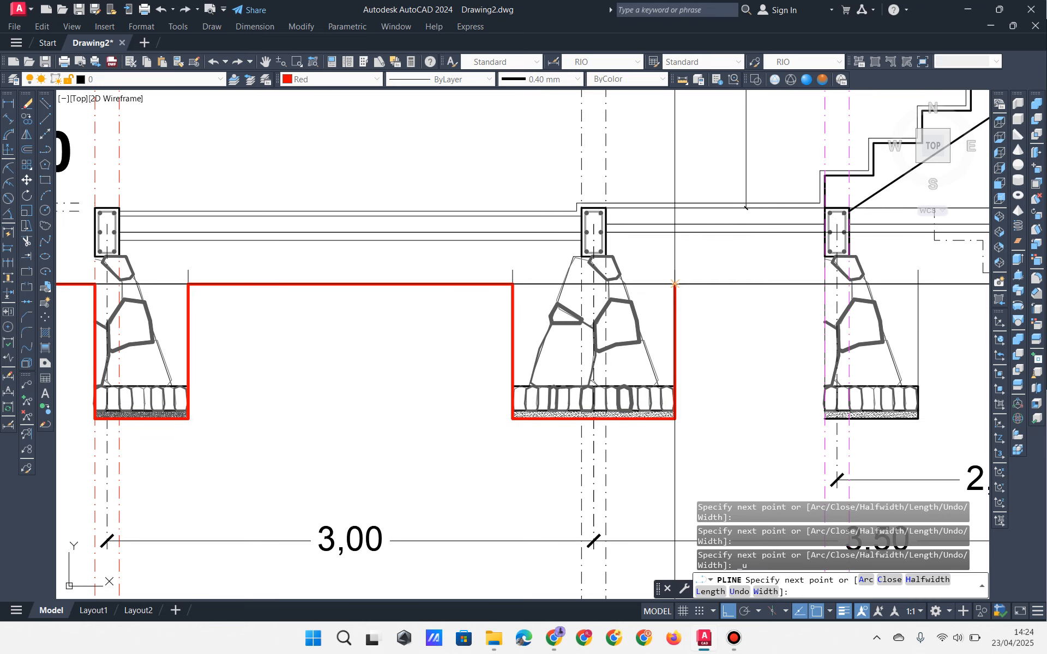
click(674, 284)
Step: Continue the ground line around the third and fourth footings
click(824, 284)
scroll(709, 305, up, 3)
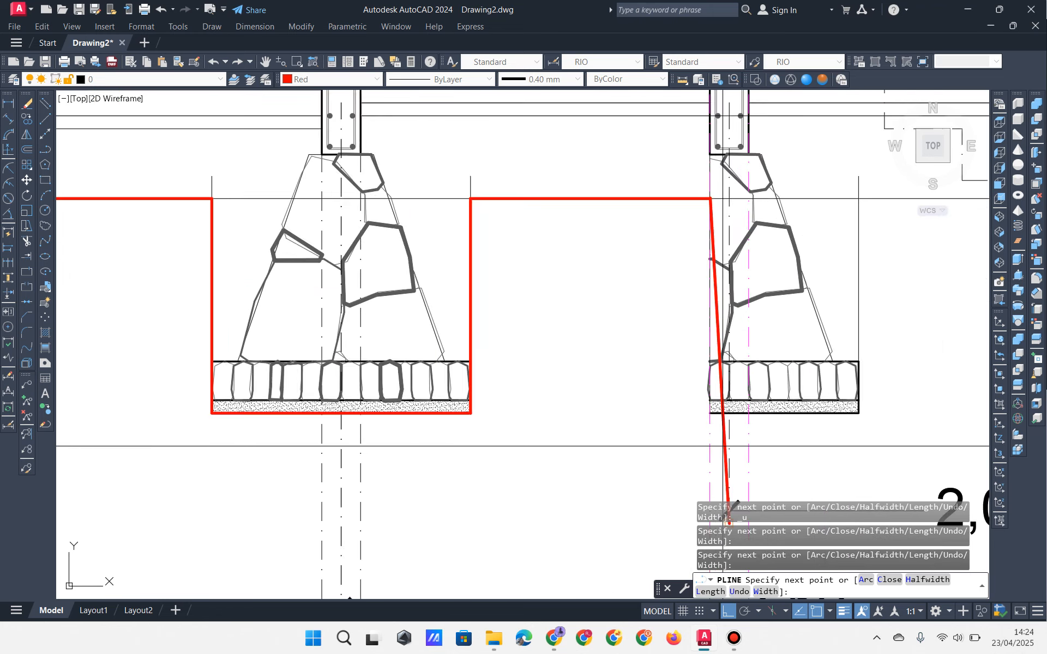
scroll(723, 446, up, 2)
click(700, 393)
click(892, 393)
scroll(883, 400, down, 2)
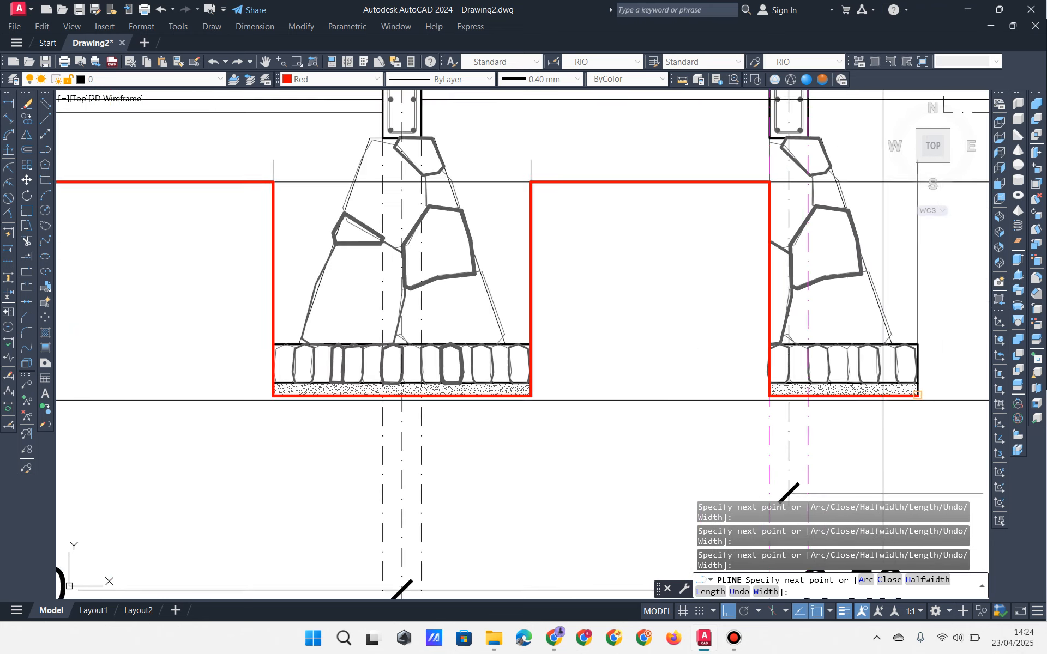
scroll(883, 400, down, 2)
middle_drag(883, 400, 527, 484)
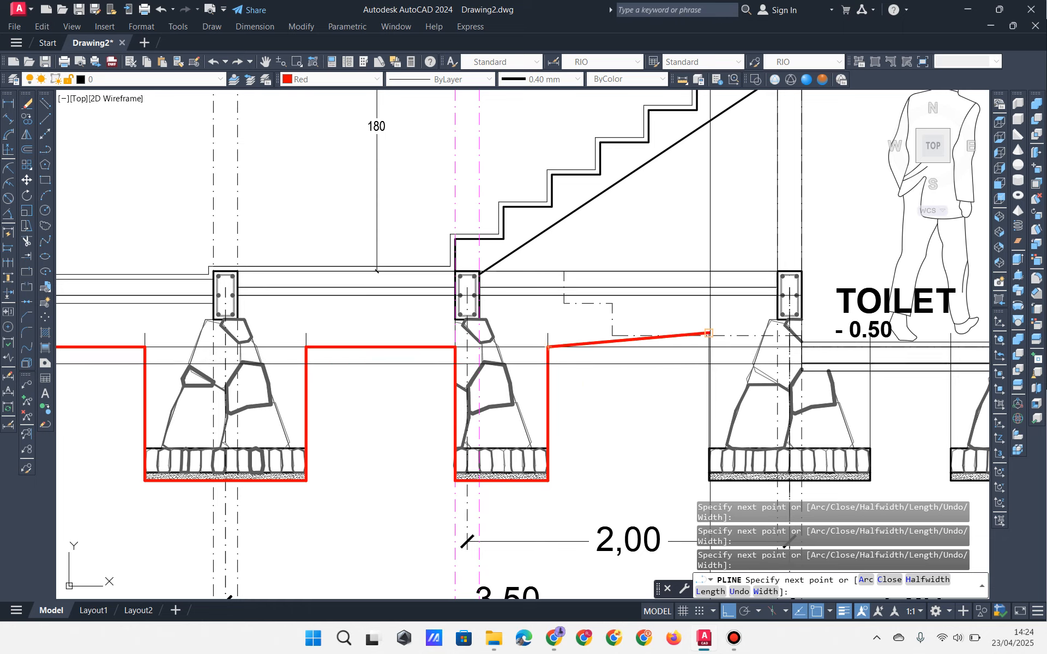
click(709, 347)
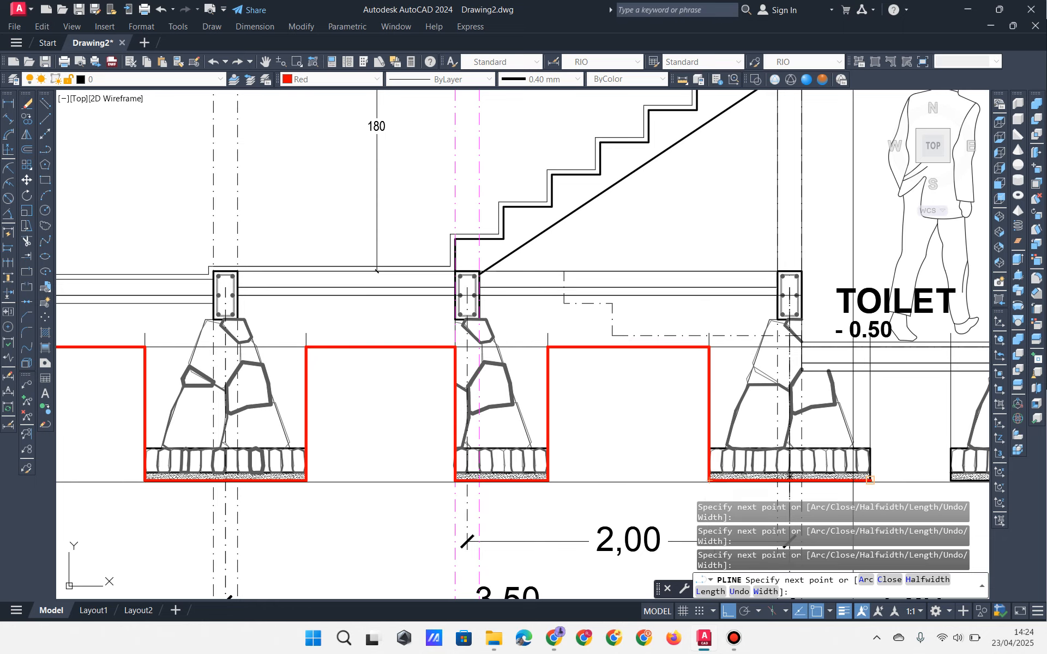
click(855, 482)
Step: Carry the ground line around the TOILET footings to its end
middle_drag(846, 446, 621, 453)
middle_drag(653, 399, 627, 399)
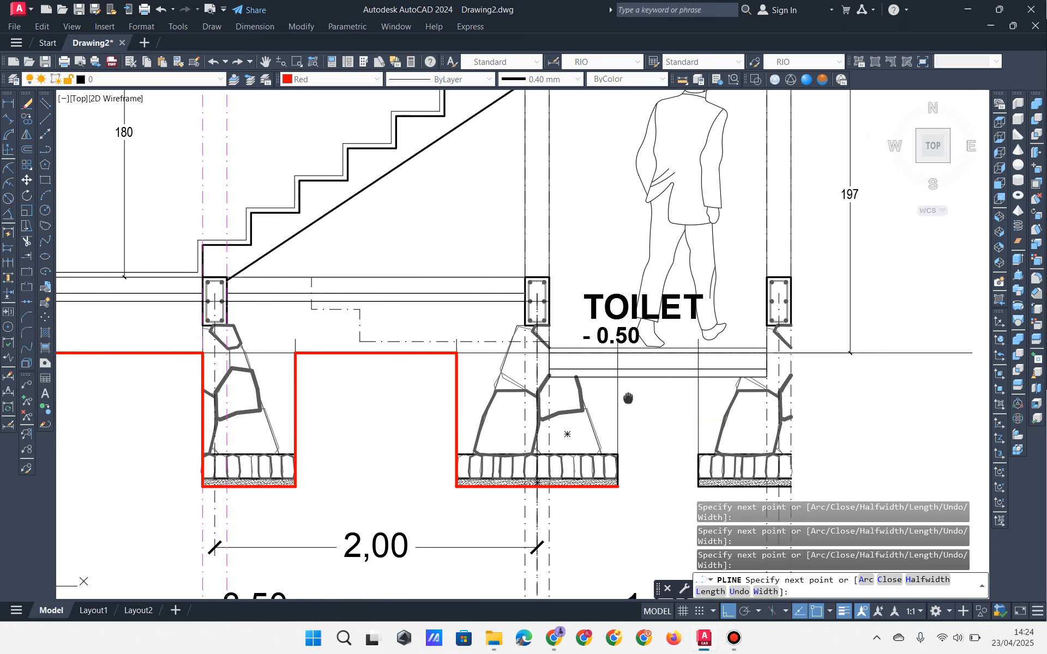
scroll(640, 410, up, 2)
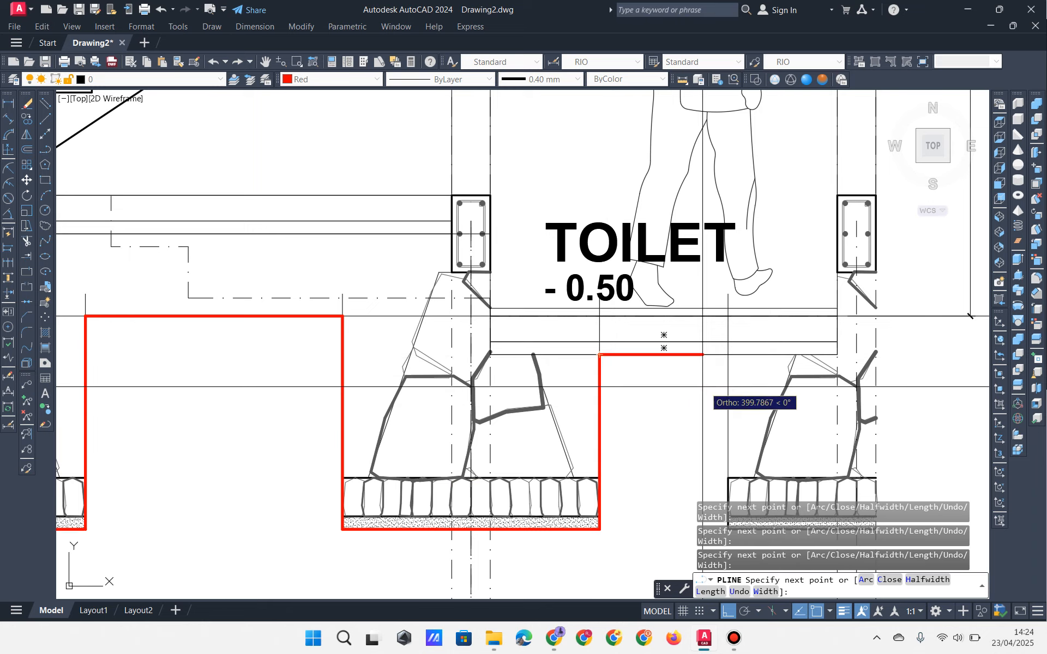
middle_drag(704, 387, 528, 327)
click(693, 350)
click(551, 484)
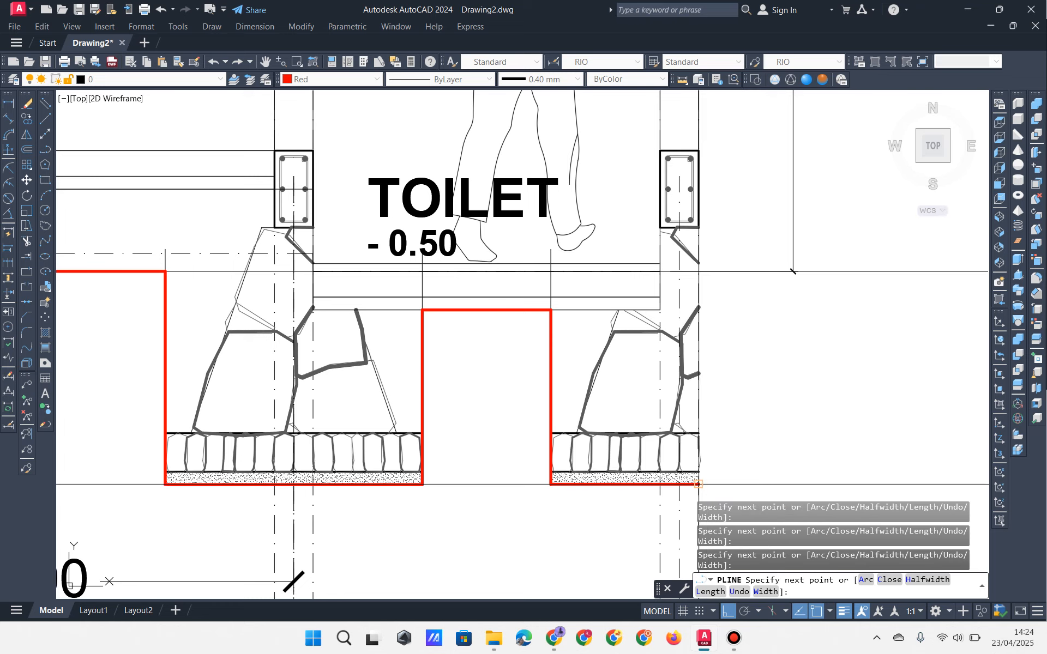
click(699, 485)
middle_drag(721, 292, 686, 340)
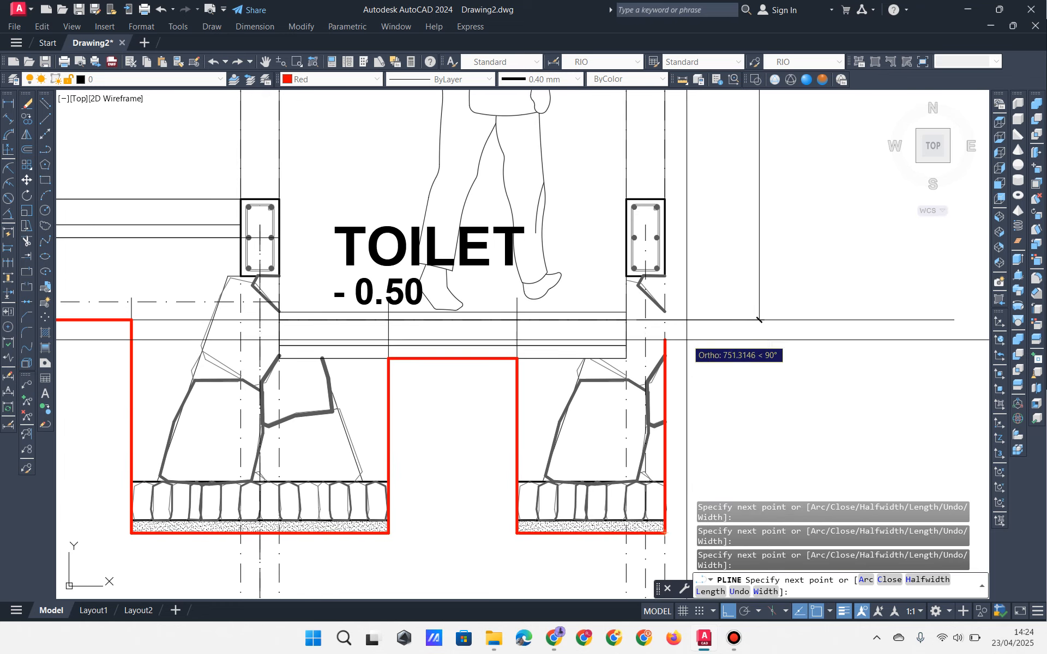
click(810, 373)
key(Return)
Step: Erase the leftover vertical and horizontal construction lines near the right footings
scroll(812, 375, down, 5)
scroll(688, 369, up, 5)
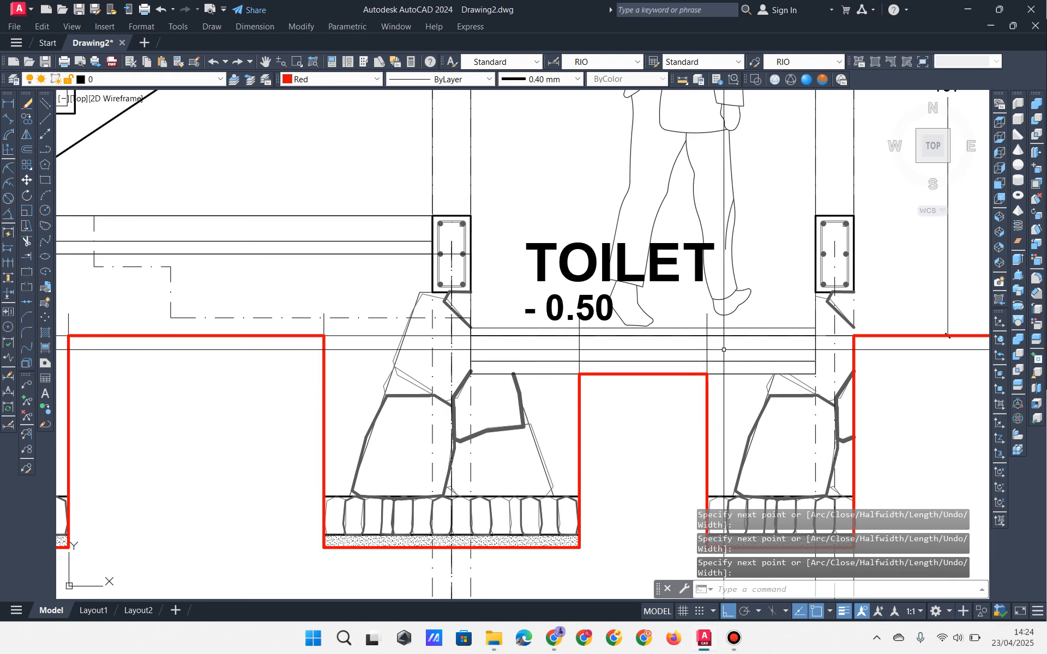
click(724, 351)
click(685, 341)
click(598, 352)
click(567, 353)
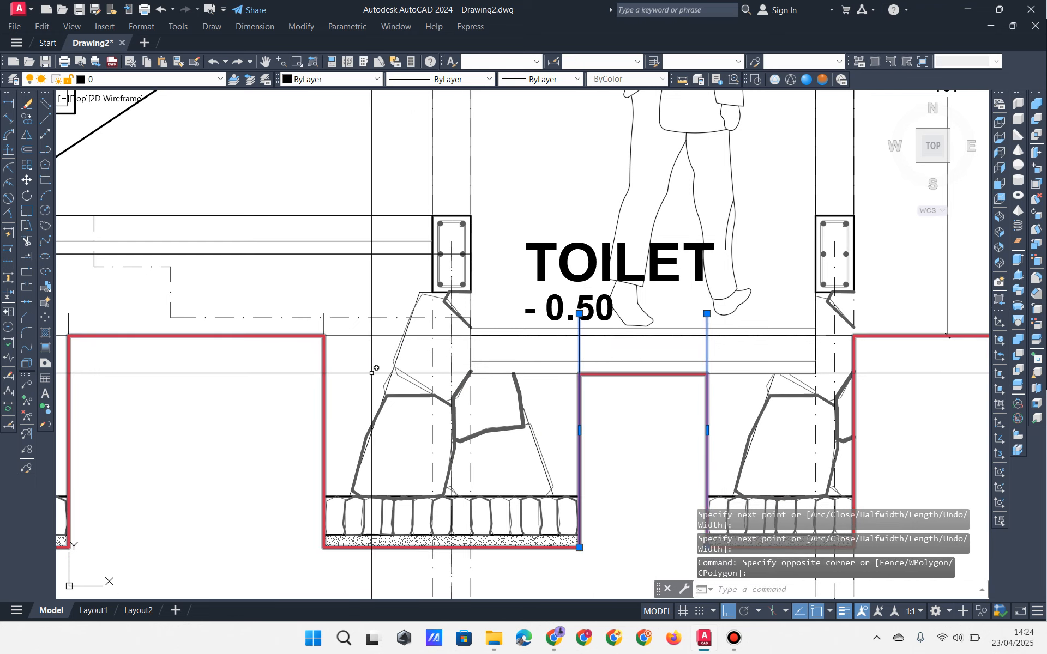
key(Delete)
scroll(328, 341, up, 4)
click(330, 320)
click(298, 312)
key(Delete)
click(365, 317)
click(357, 375)
key(Delete)
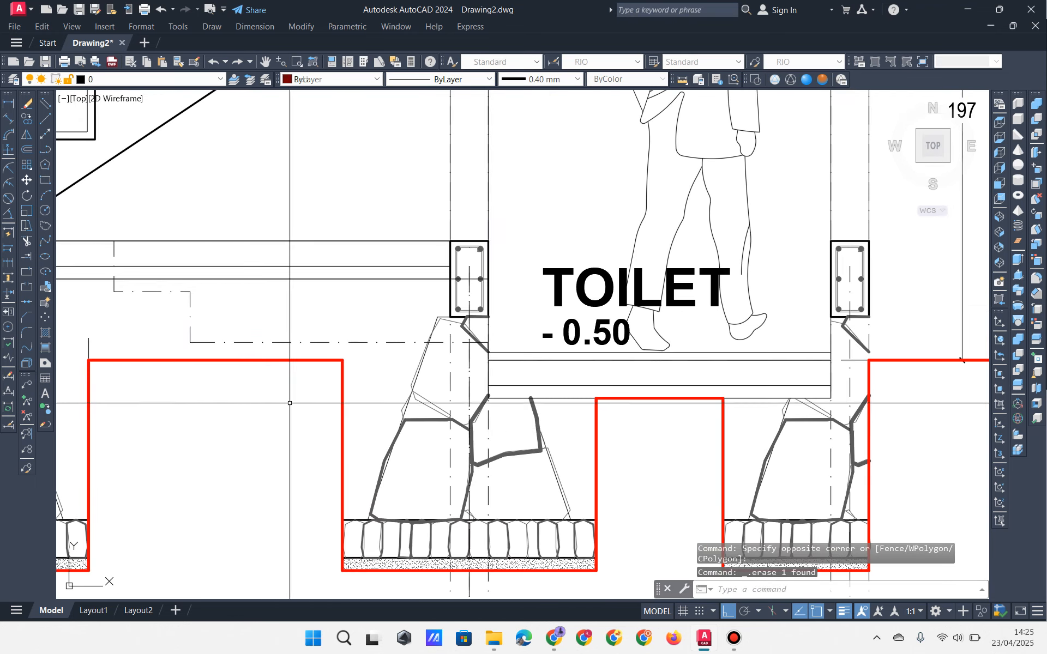
Step: Erase the remaining stray construction lines around the left footings
middle_drag(290, 403, 774, 380)
middle_drag(305, 359, 522, 353)
click(826, 298)
click(760, 320)
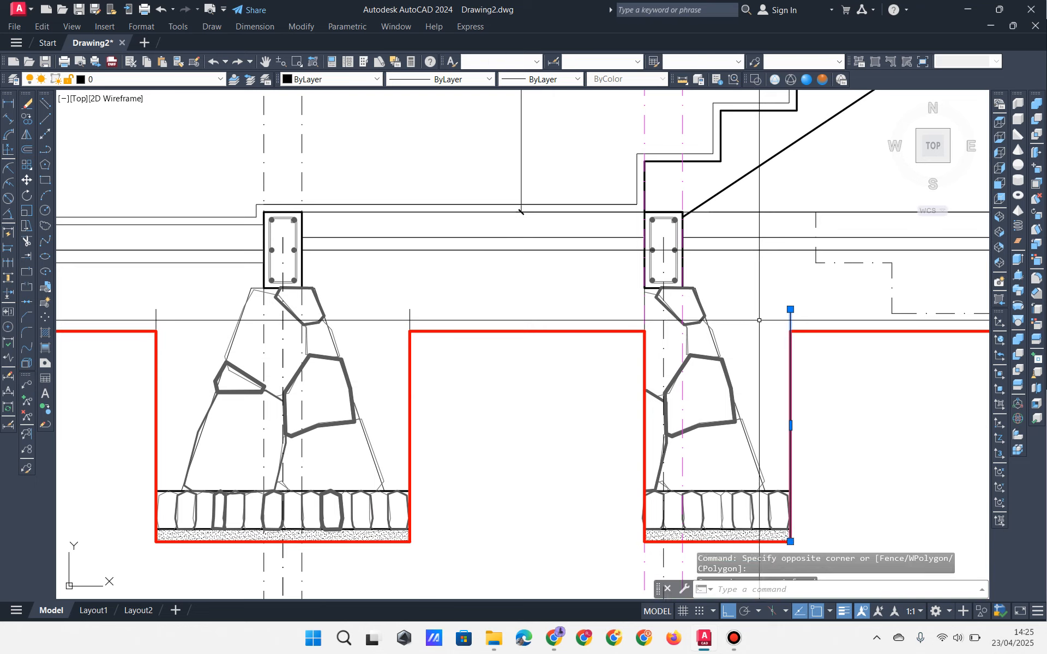
key(Delete)
click(436, 298)
click(388, 323)
key(Delete)
click(208, 303)
click(149, 322)
key(Delete)
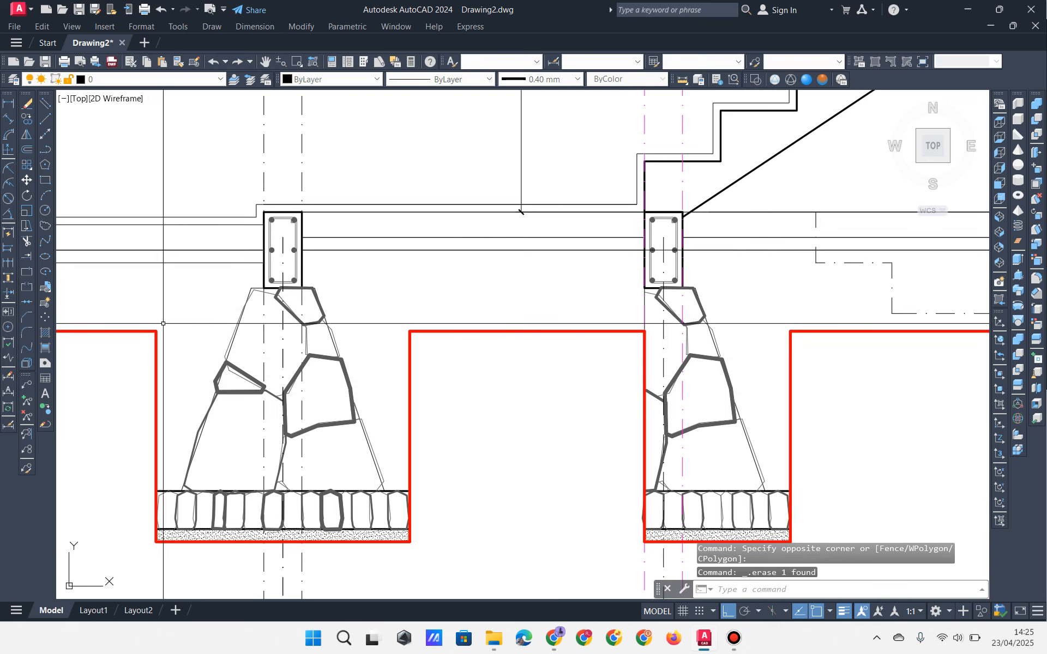
middle_drag(213, 326, 823, 301)
click(274, 279)
click(240, 287)
key(Delete)
scroll(280, 311, down, 2)
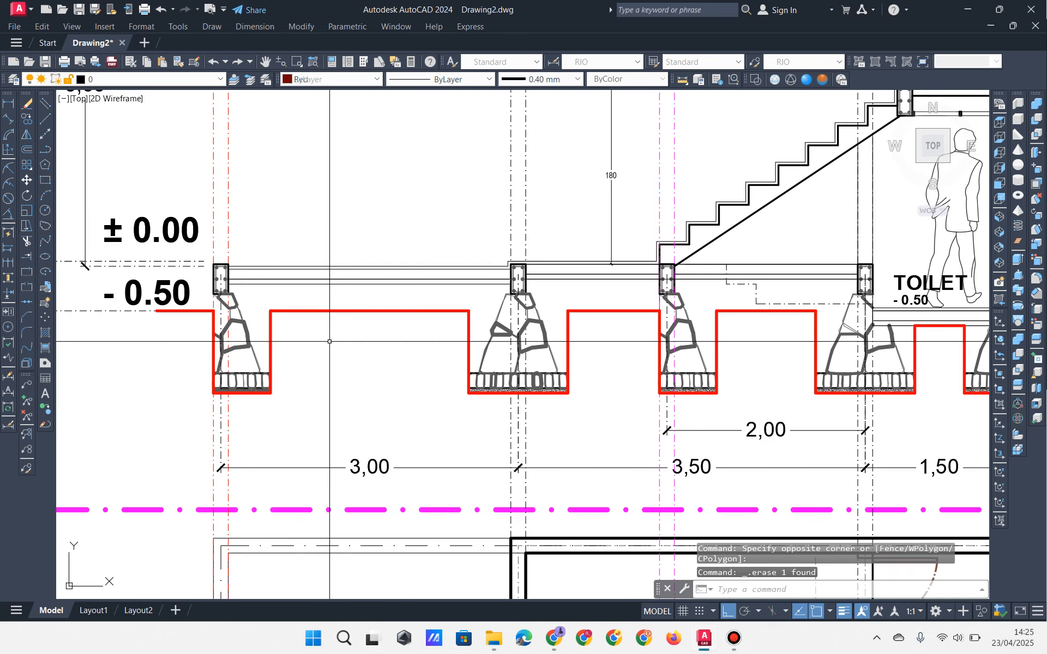
mouse_move(511, 346)
middle_down()
mouse_move(293, 355)
mouse_move(456, 376)
mouse_move(359, 328)
middle_up()
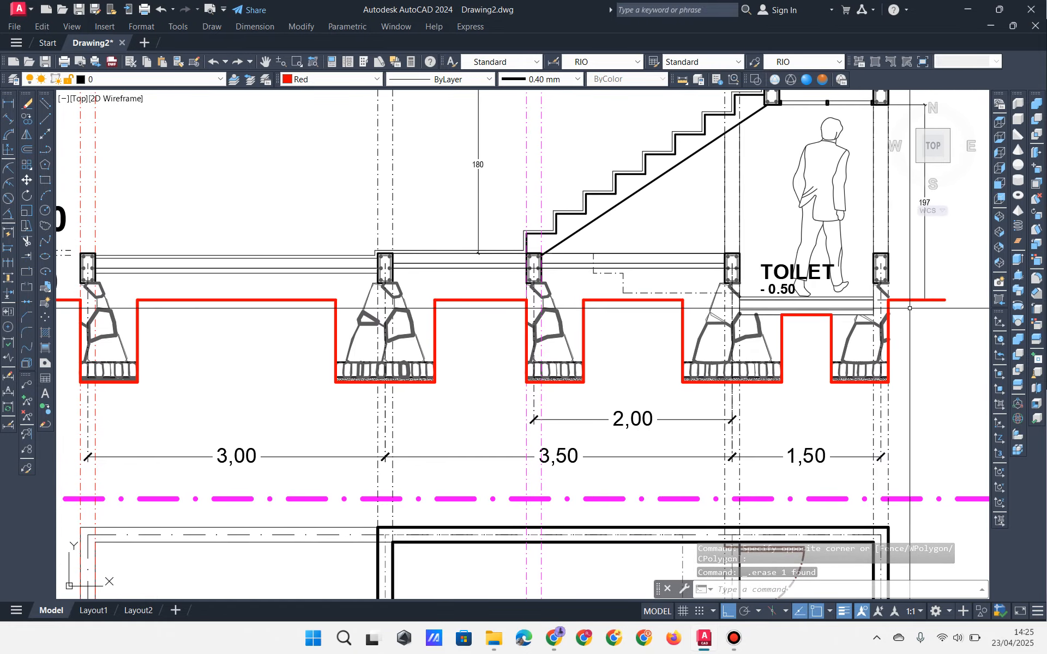
Step: Check the red ground line across the section, including near the BORDES label
click(932, 300)
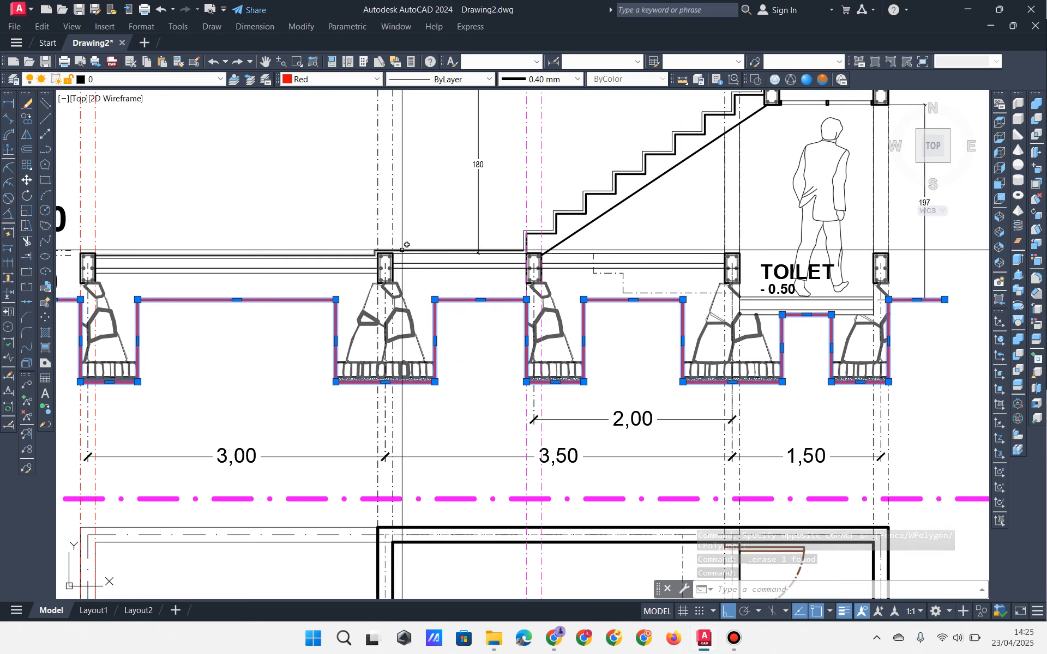
key(Escape)
key(Escape)
key(Escape)
mouse_move(336, 297)
middle_down()
mouse_move(381, 297)
mouse_move(365, 299)
middle_up()
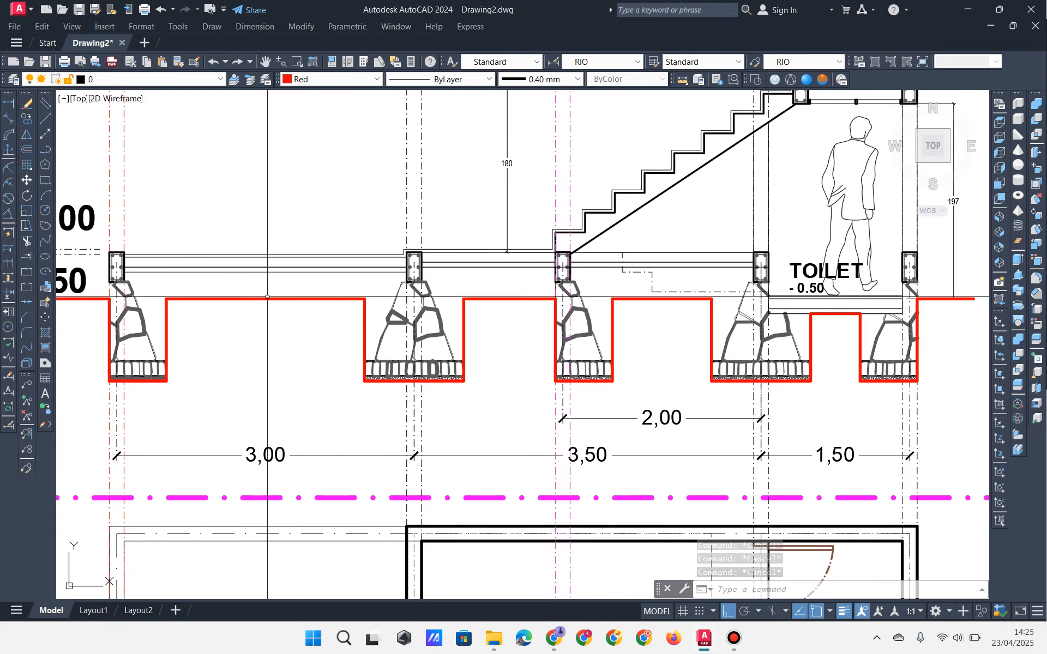
mouse_move(205, 318)
middle_down()
mouse_move(239, 323)
mouse_move(208, 335)
middle_up()
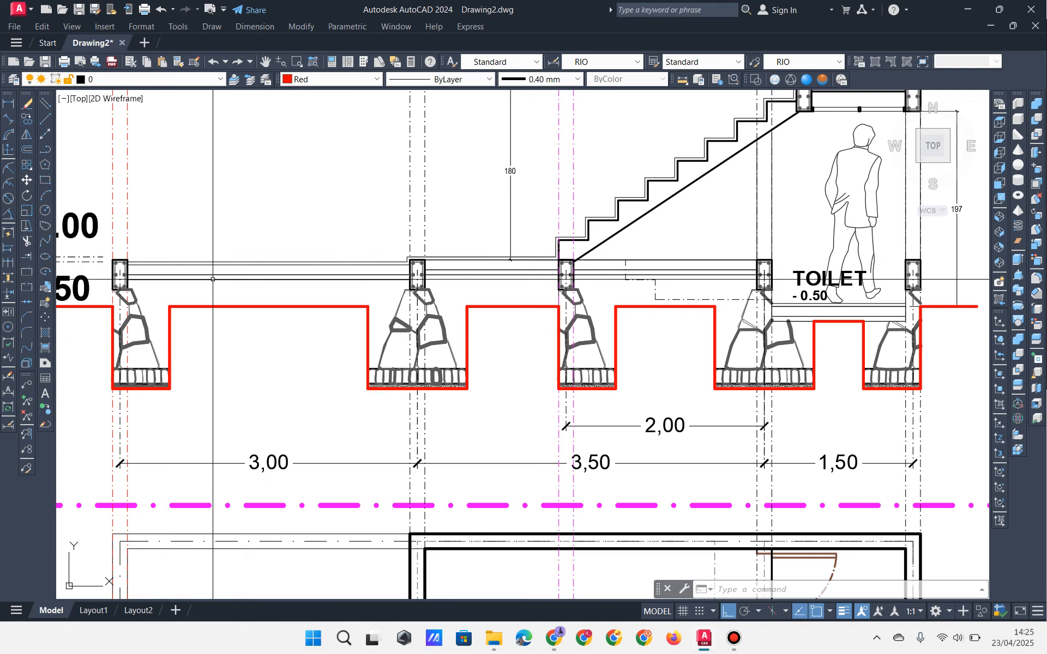
mouse_move(282, 302)
middle_down()
mouse_move(288, 323)
mouse_move(276, 297)
mouse_move(288, 312)
middle_up()
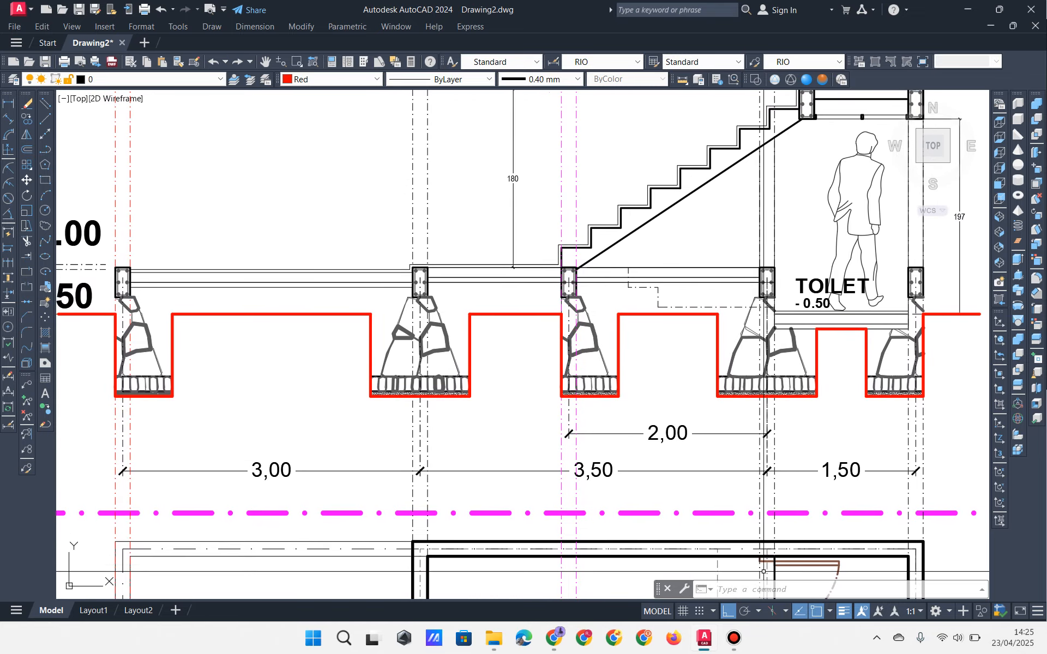
middle_drag(103, 373, 189, 380)
middle_drag(375, 322, 317, 320)
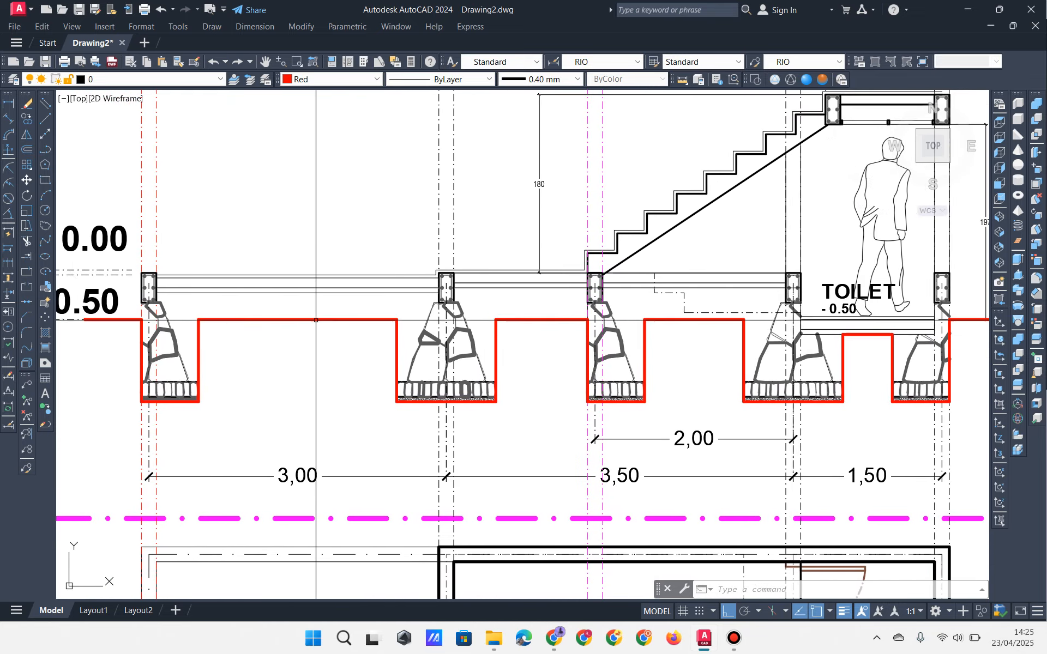
click(318, 318)
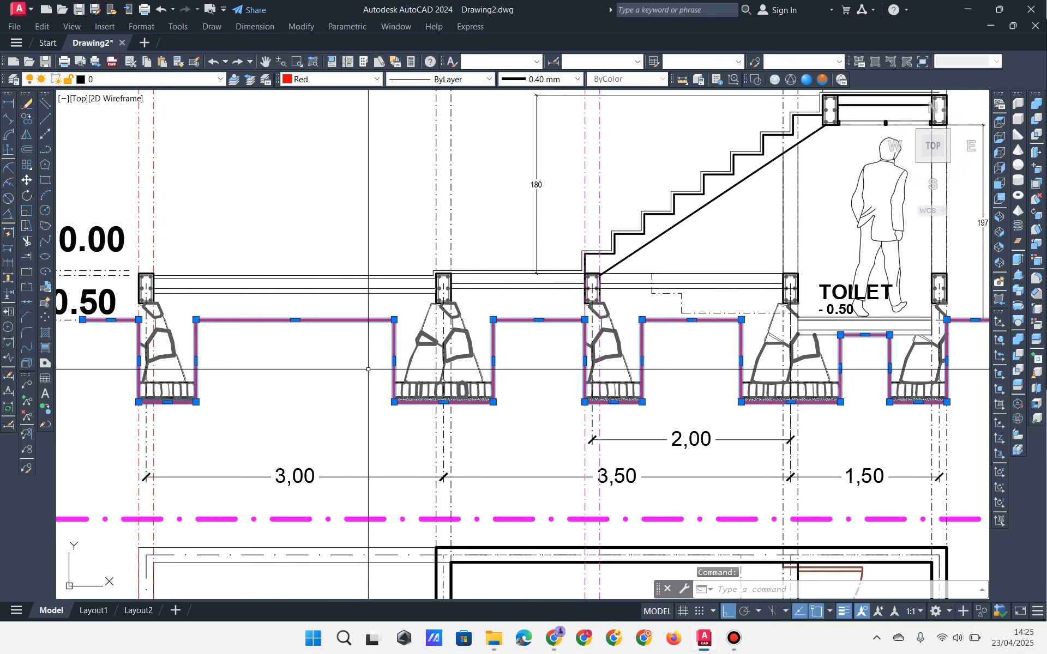
key(Escape)
key(Escape)
middle_drag(203, 355, 245, 366)
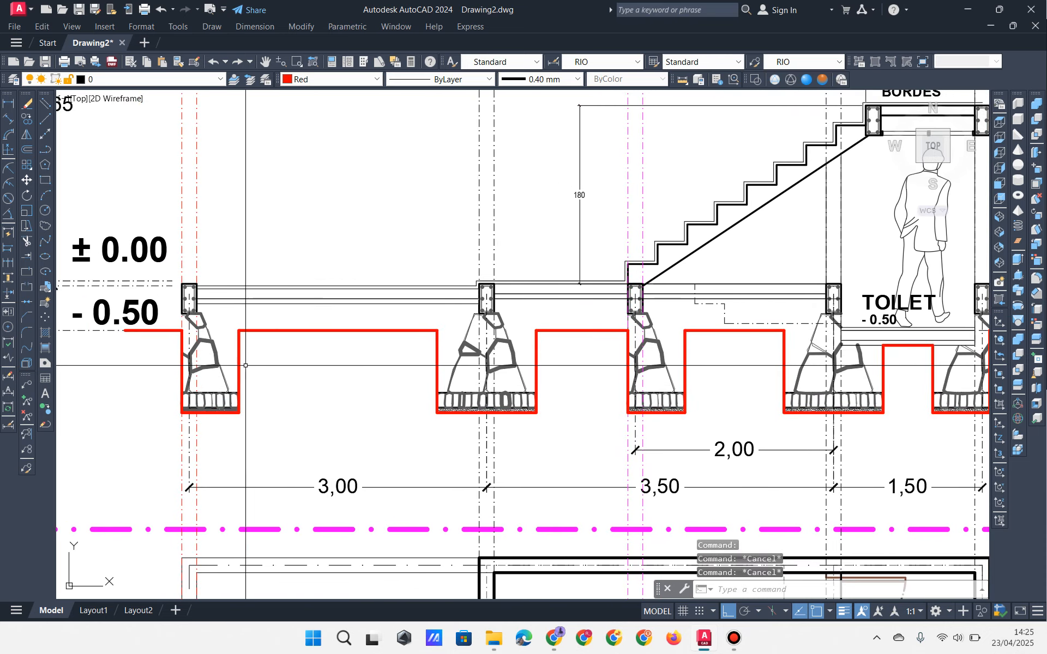
mouse_move(420, 388)
middle_down()
mouse_move(346, 385)
mouse_move(382, 384)
middle_up()
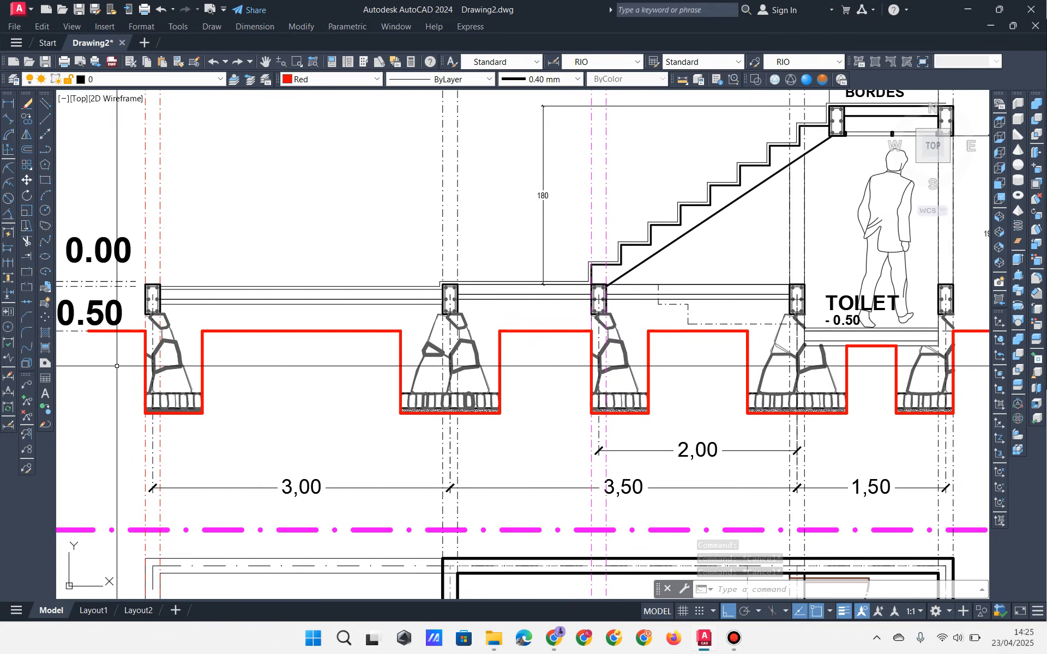
middle_drag(303, 298, 260, 278)
Step: Set lineweight to ByLayer and begin a stepped polyline left of the first footing
click(517, 81)
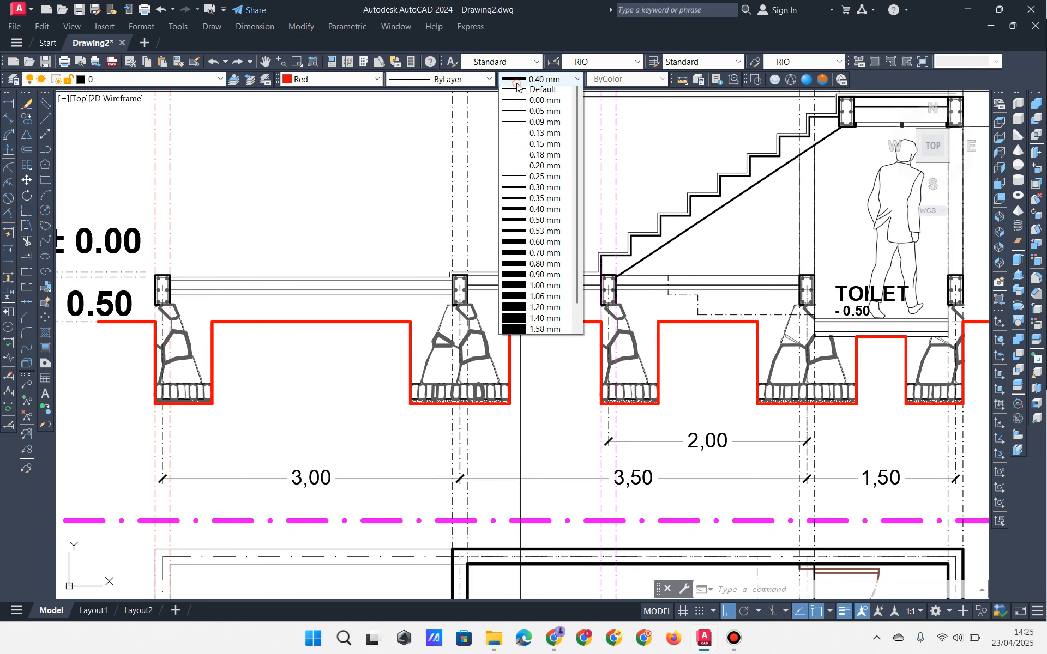
click(535, 148)
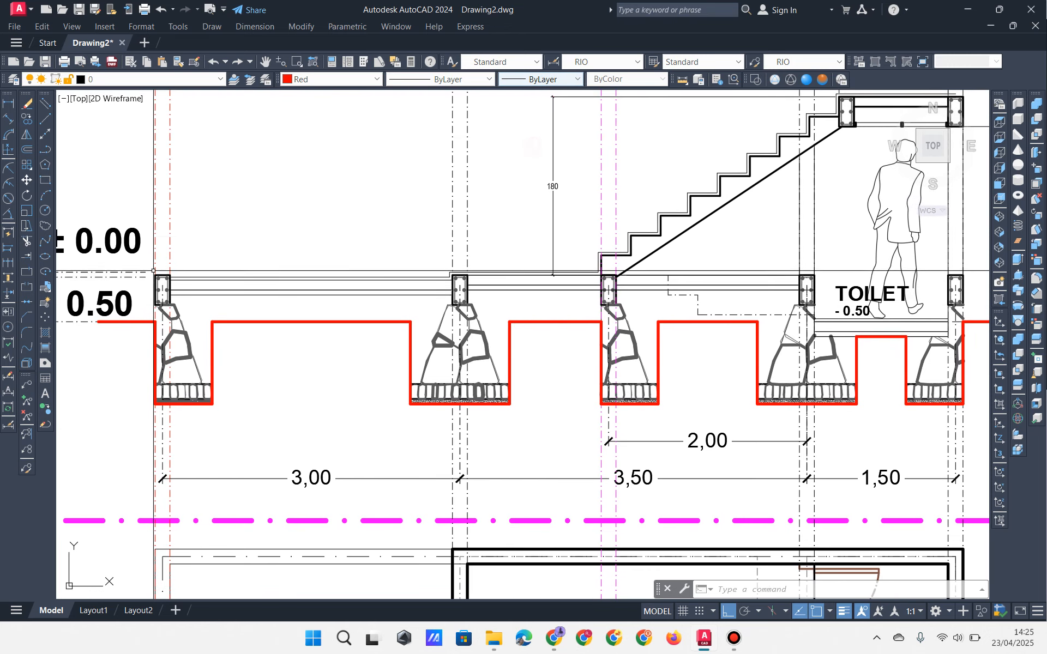
click(46, 151)
scroll(184, 332, up, 4)
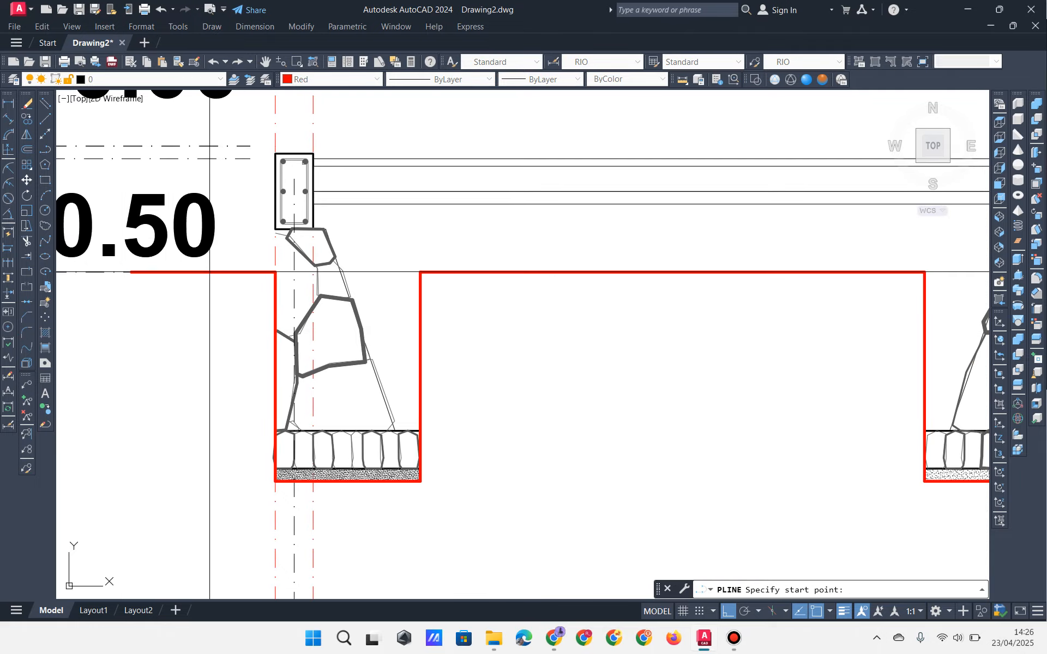
scroll(210, 271, down, 3)
scroll(175, 305, up, 3)
click(171, 250)
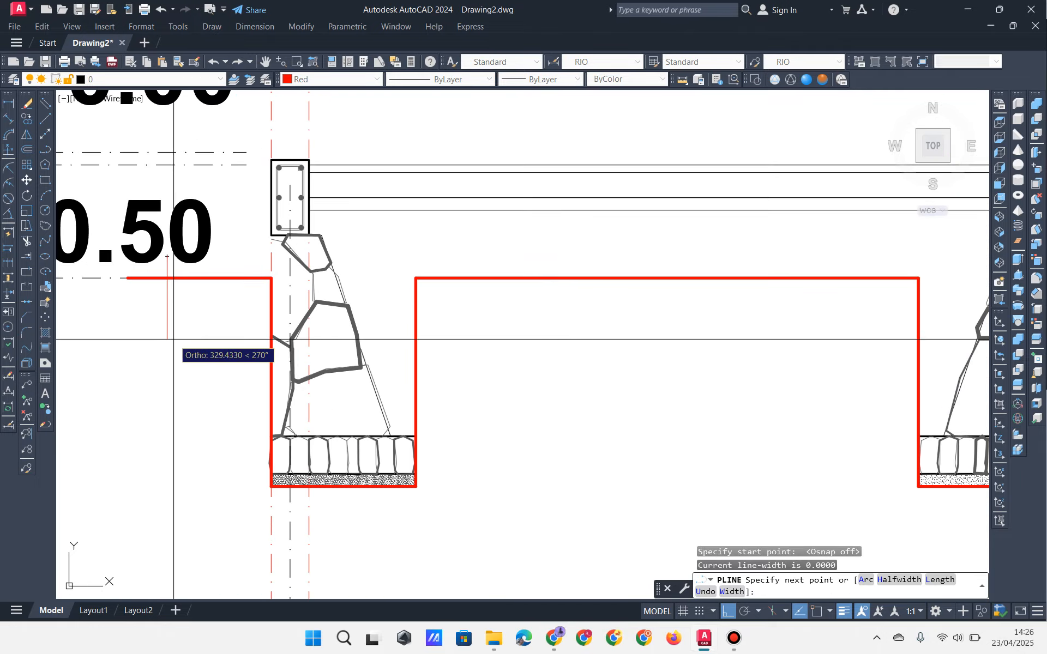
click(178, 334)
click(207, 334)
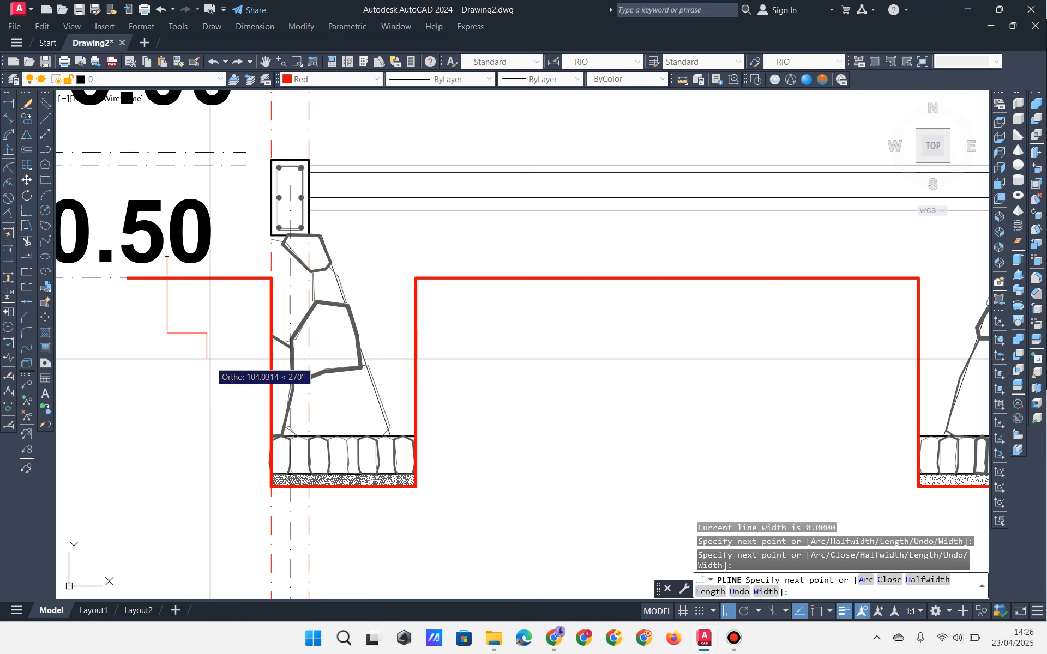
Step: Step the outline down beneath the first footing and back up past it
scroll(213, 403, down, 3)
scroll(196, 398, up, 3)
click(196, 357)
click(218, 357)
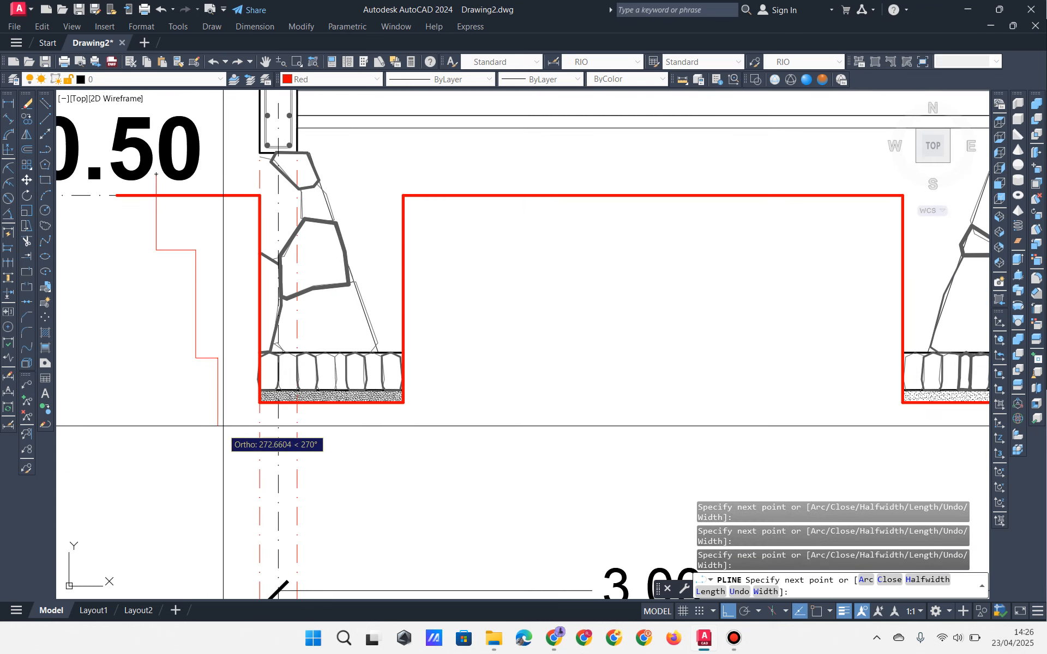
click(218, 452)
click(381, 451)
click(381, 496)
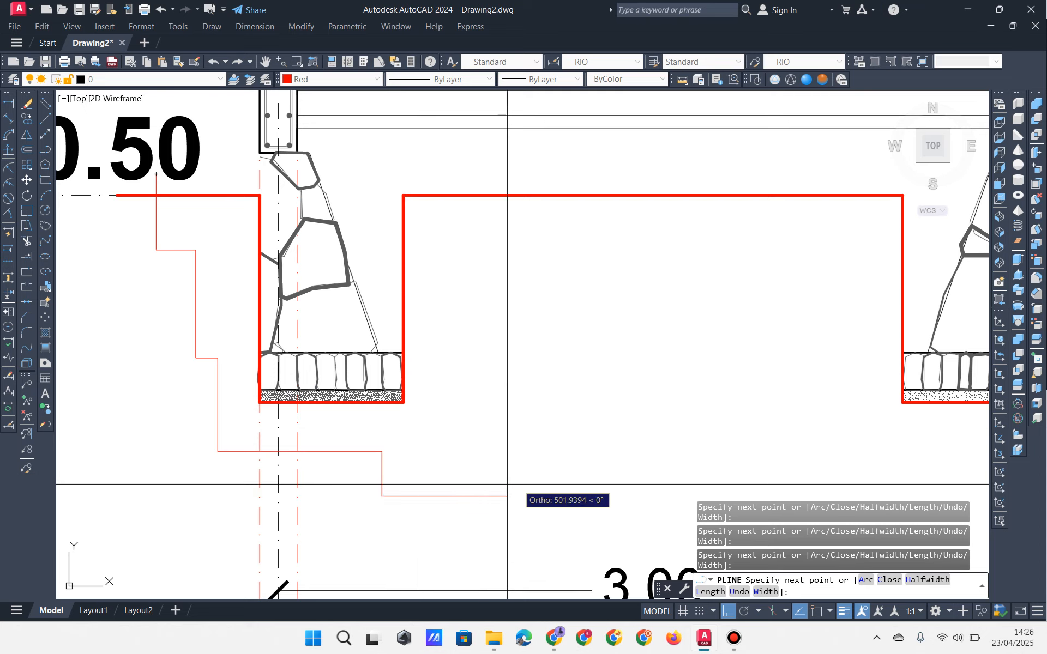
click(524, 497)
click(523, 405)
click(486, 405)
click(486, 309)
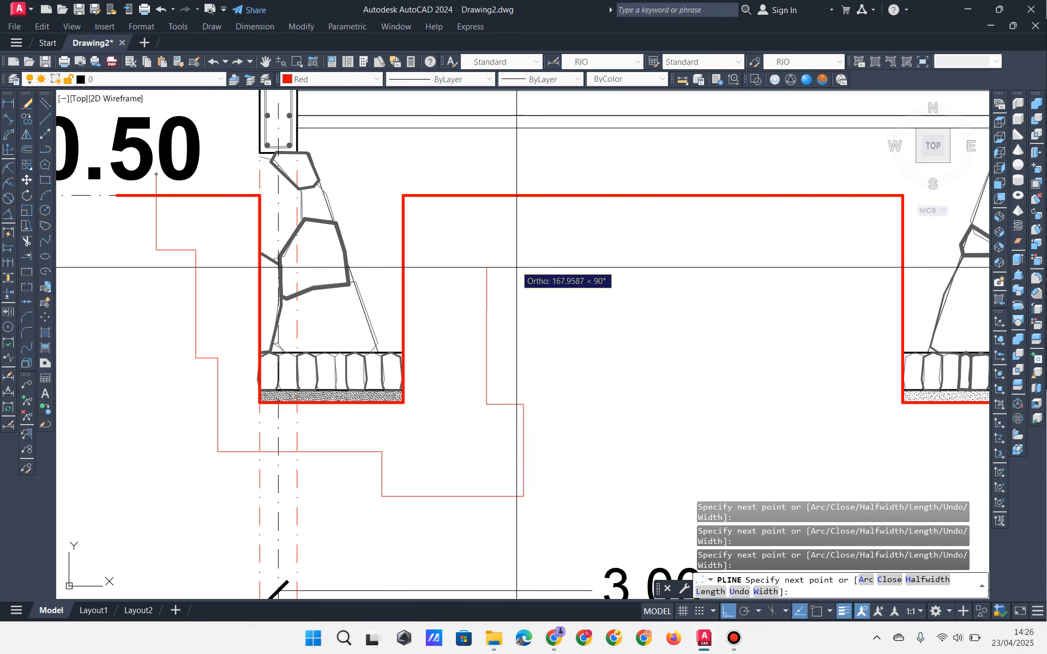
click(523, 310)
click(523, 255)
Step: Continue the stepped outline under the second footing and over the following rise
middle_drag(645, 268, 343, 263)
click(464, 250)
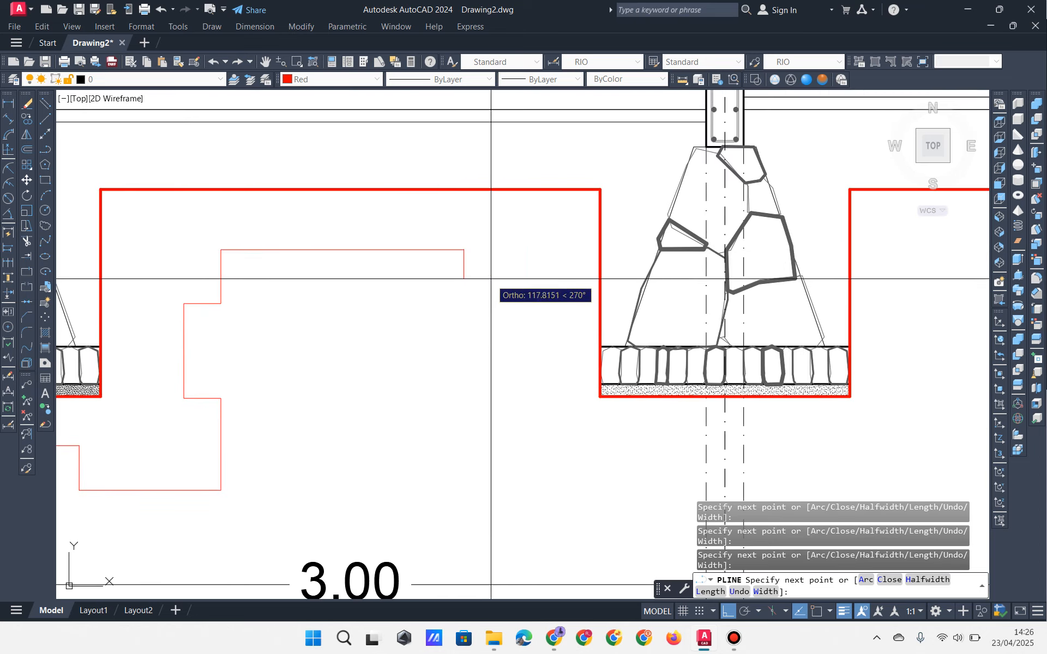
click(463, 283)
click(538, 283)
middle_drag(549, 406, 366, 318)
click(354, 381)
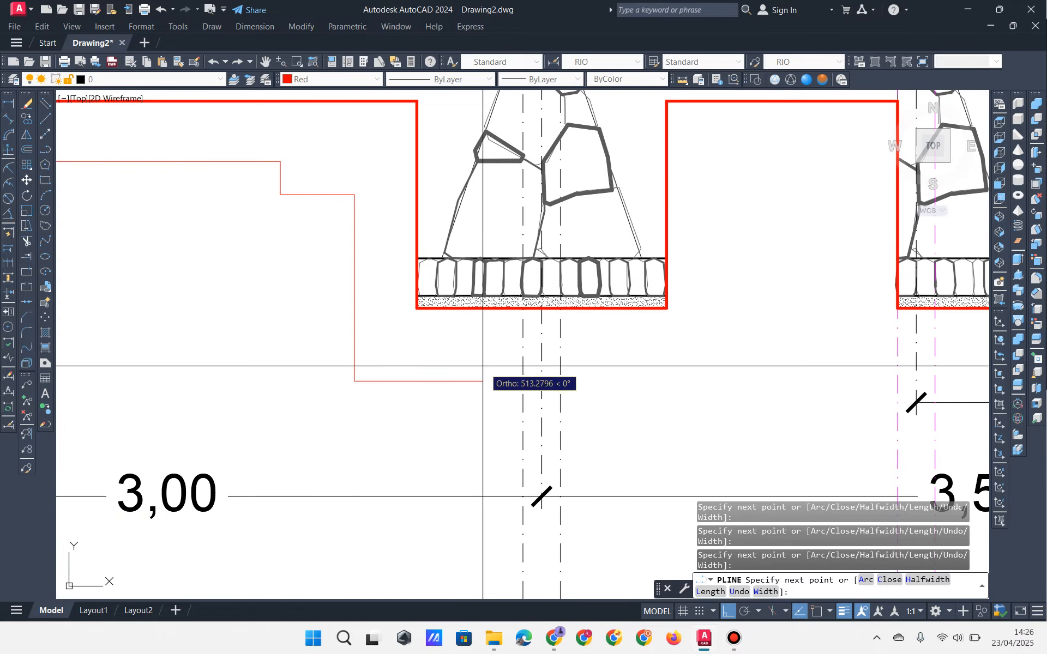
click(483, 381)
click(504, 343)
middle_drag(677, 349, 467, 375)
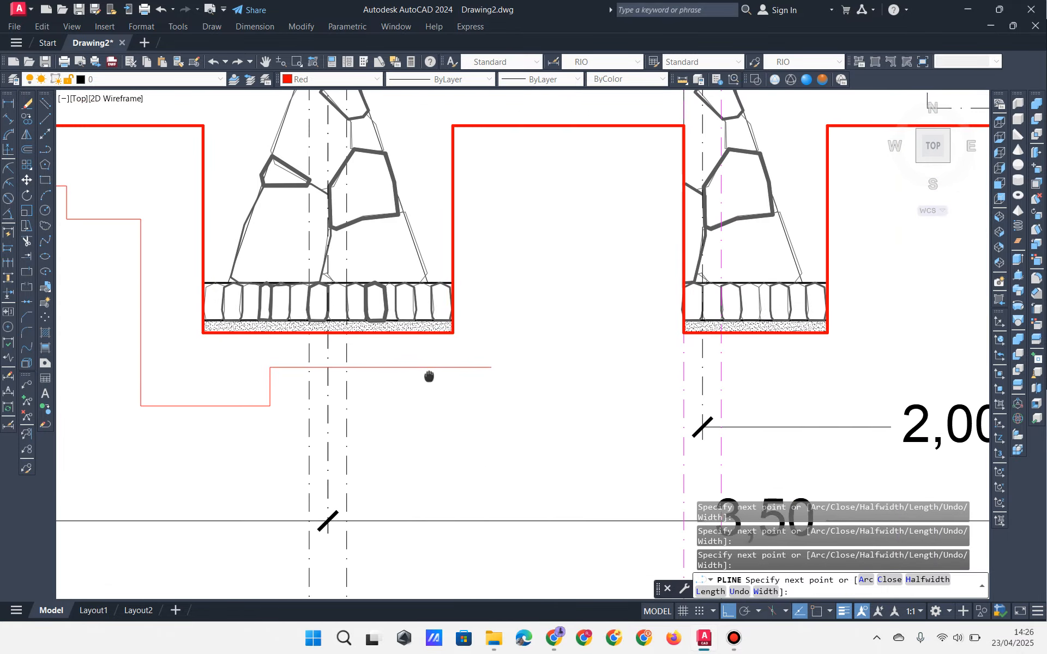
click(705, 344)
click(705, 294)
click(563, 320)
click(563, 172)
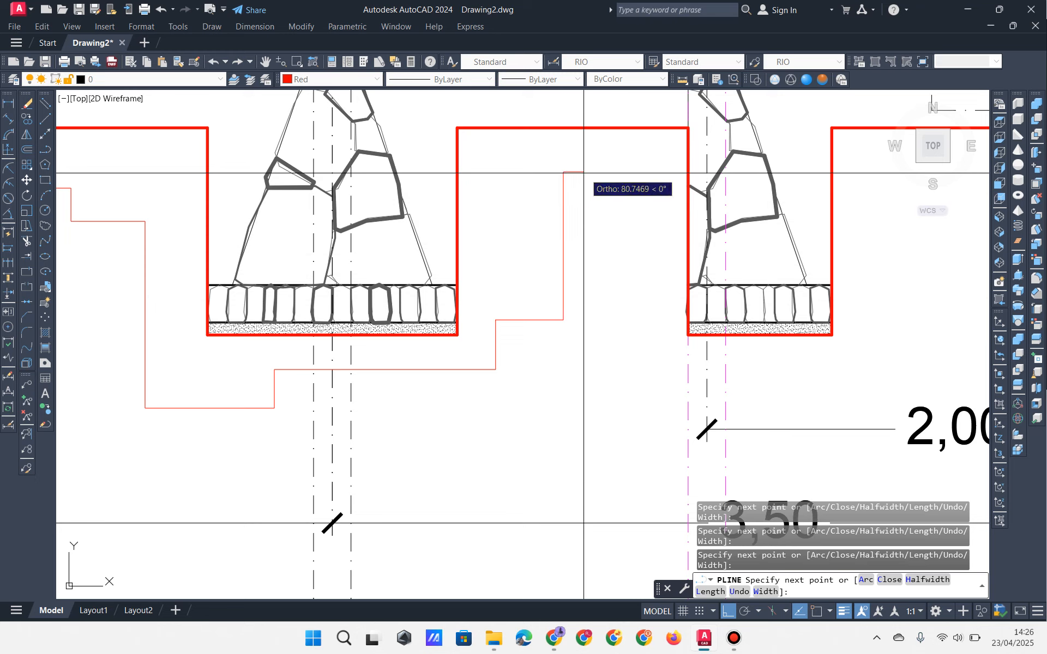
click(638, 173)
click(636, 264)
click(604, 266)
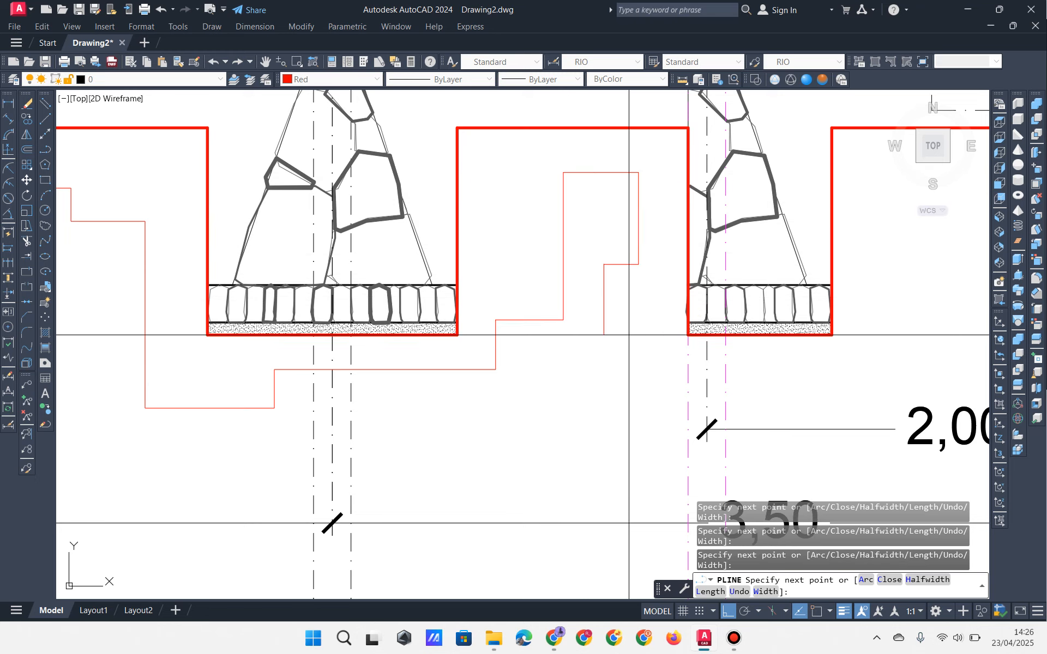
Step: Extend the stepped ground outline beneath the next stretch of footings
middle_drag(604, 341, 406, 299)
click(443, 407)
click(590, 408)
click(591, 361)
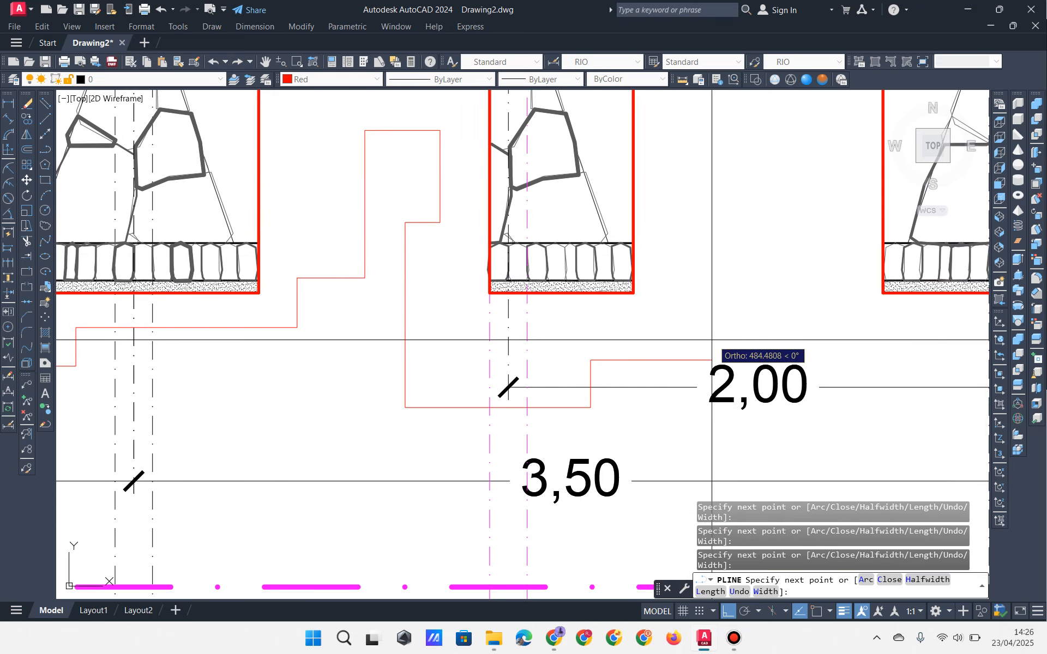
click(726, 361)
click(727, 292)
middle_drag(680, 295, 499, 395)
click(509, 393)
click(508, 243)
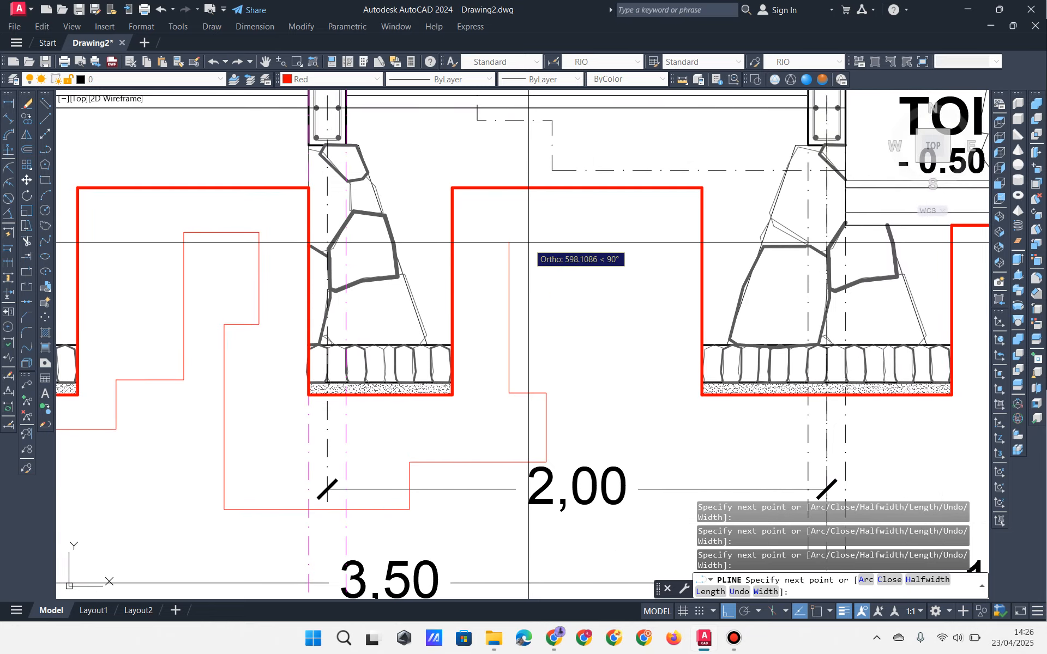
click(614, 243)
click(614, 291)
click(656, 291)
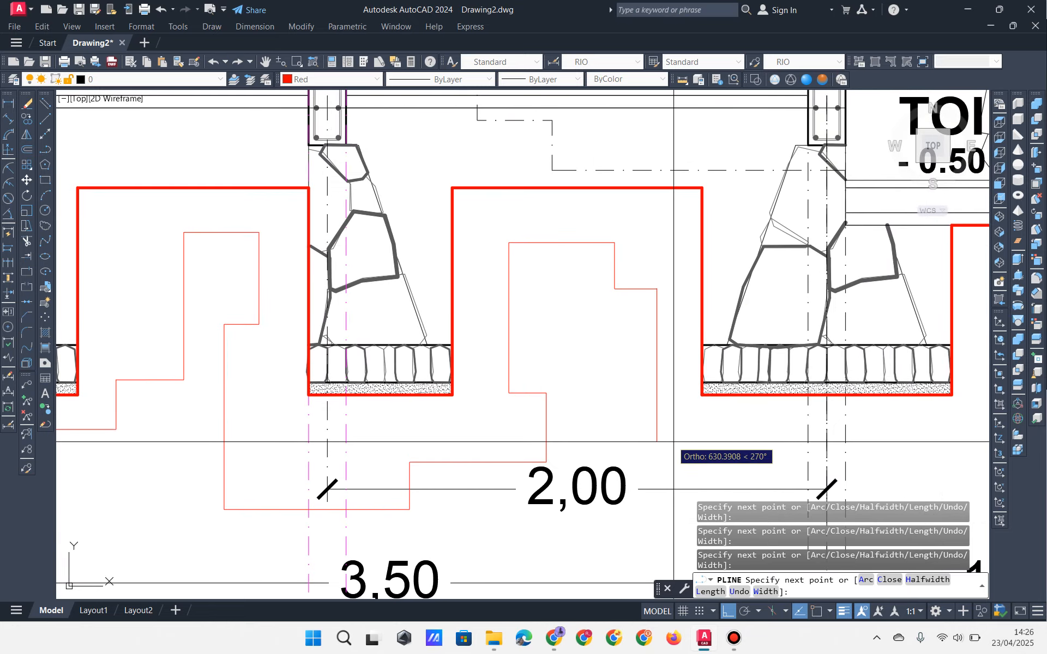
middle_drag(669, 449, 475, 420)
click(462, 484)
click(589, 484)
click(589, 428)
Step: Carry the outline past the toilet footings and the last footing, then finish the polyline
middle_drag(605, 432, 304, 423)
click(472, 418)
click(472, 397)
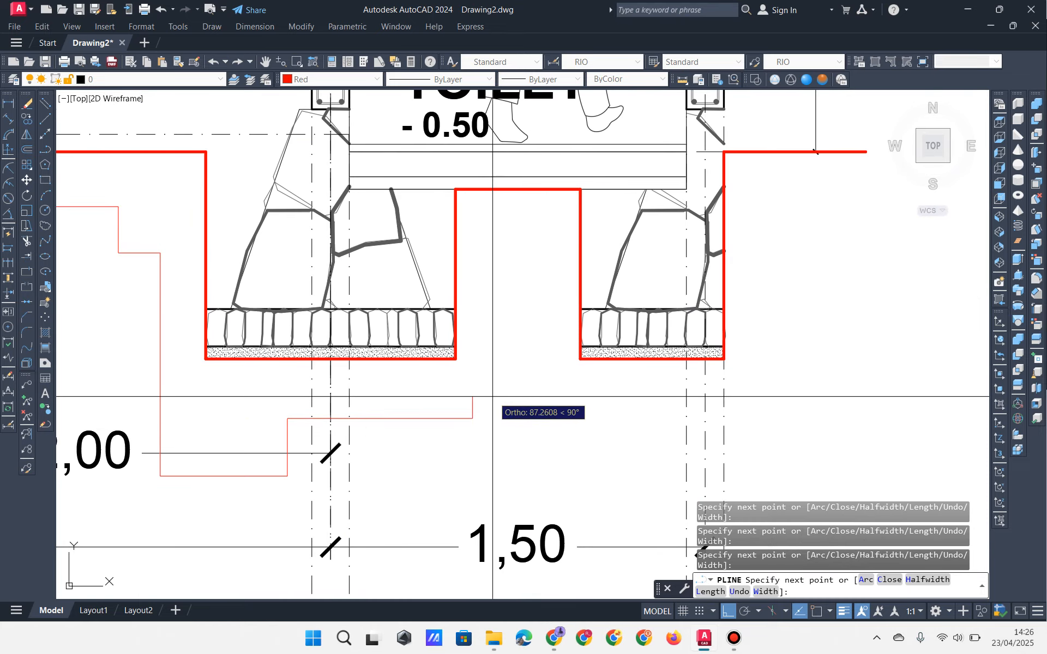
click(517, 397)
click(517, 303)
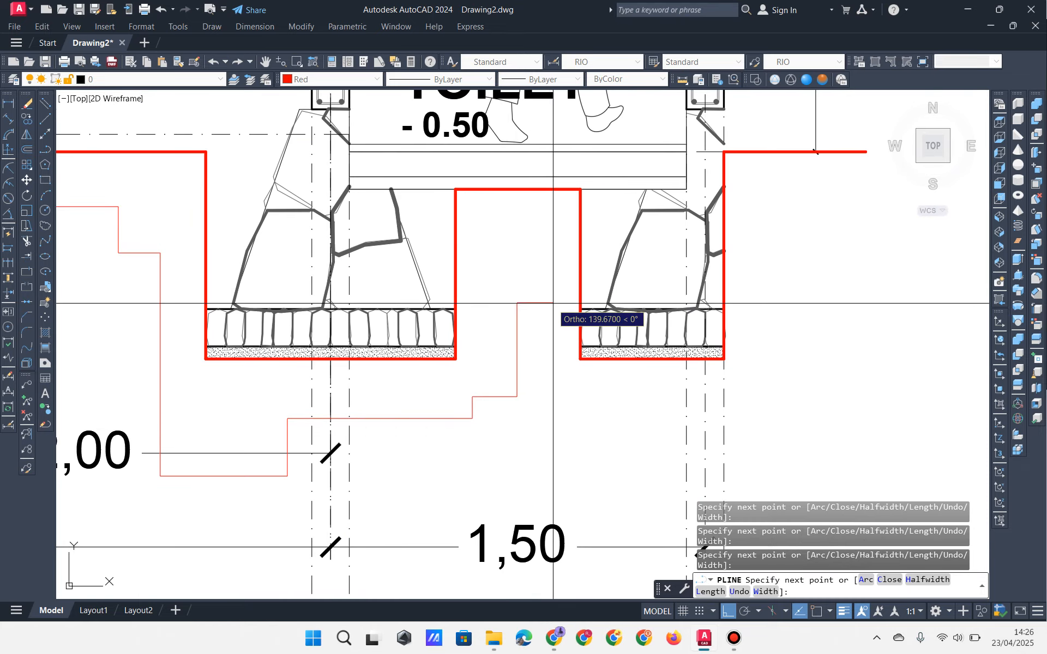
click(553, 303)
click(573, 416)
middle_drag(658, 435, 277, 456)
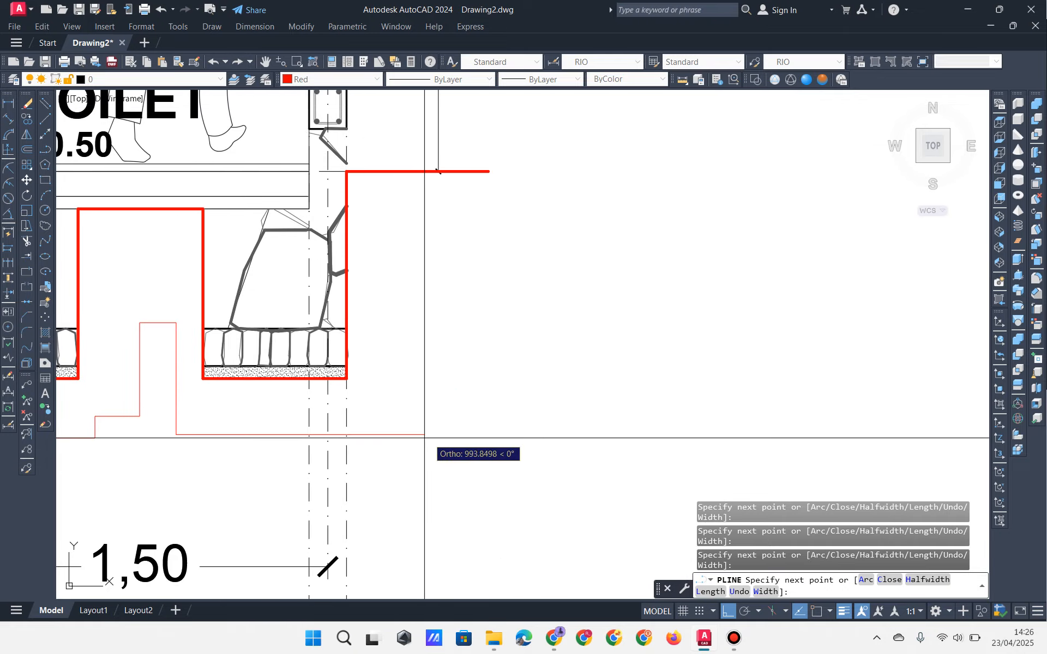
click(455, 438)
click(428, 373)
click(455, 248)
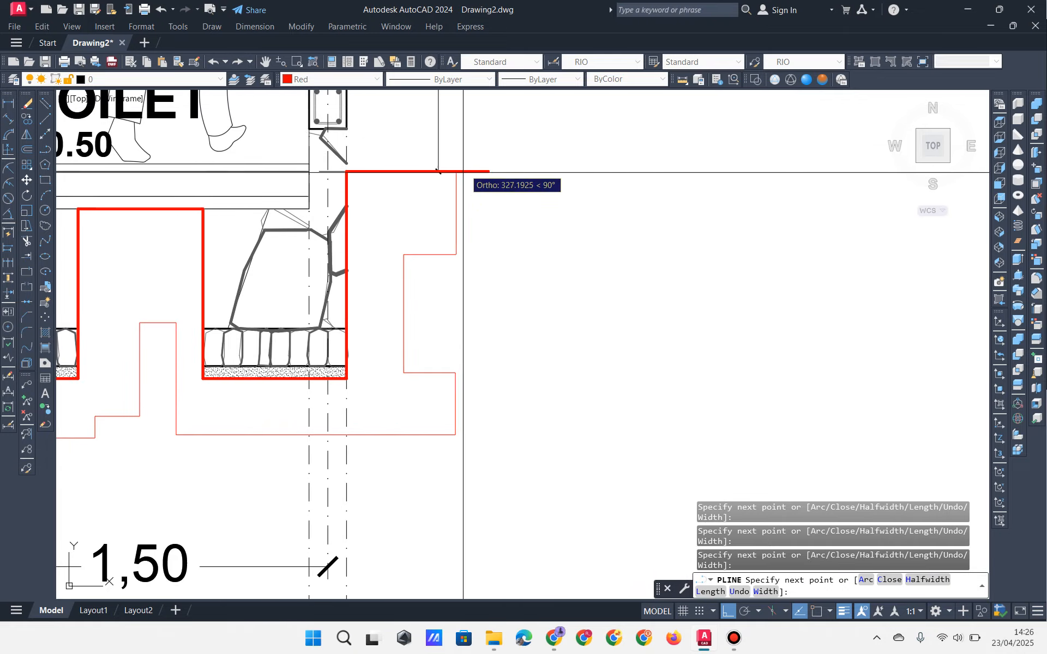
click(470, 143)
key(Return)
Step: View the whole foundation row and select the thin red ground outline
scroll(472, 142, down, 5)
middle_drag(262, 279, 627, 366)
middle_drag(341, 366, 446, 396)
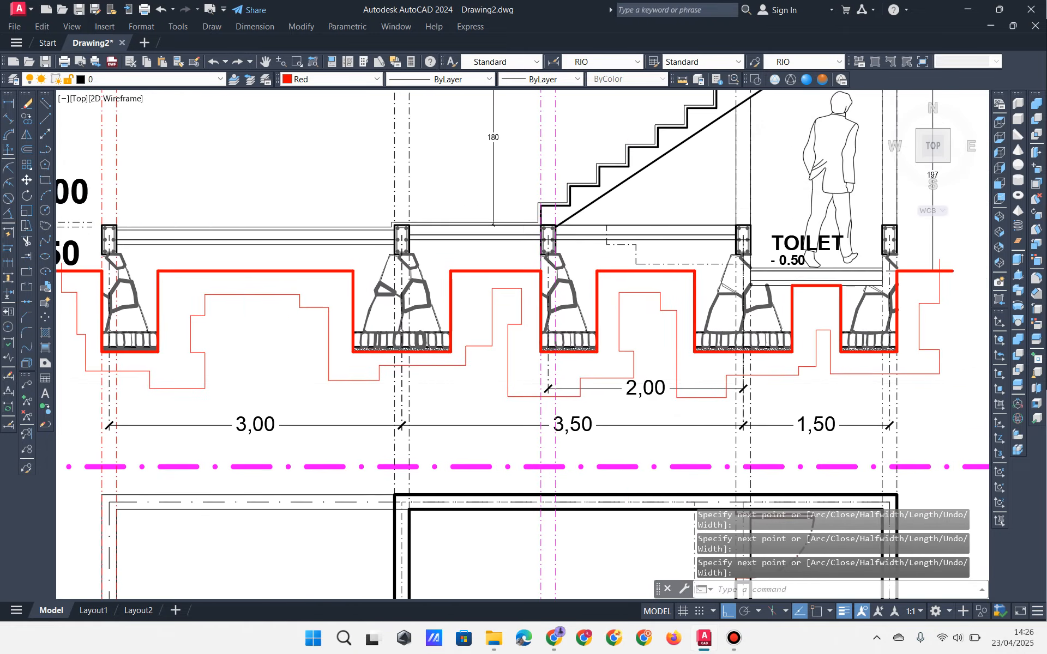
click(367, 401)
click(349, 378)
middle_drag(349, 380, 390, 375)
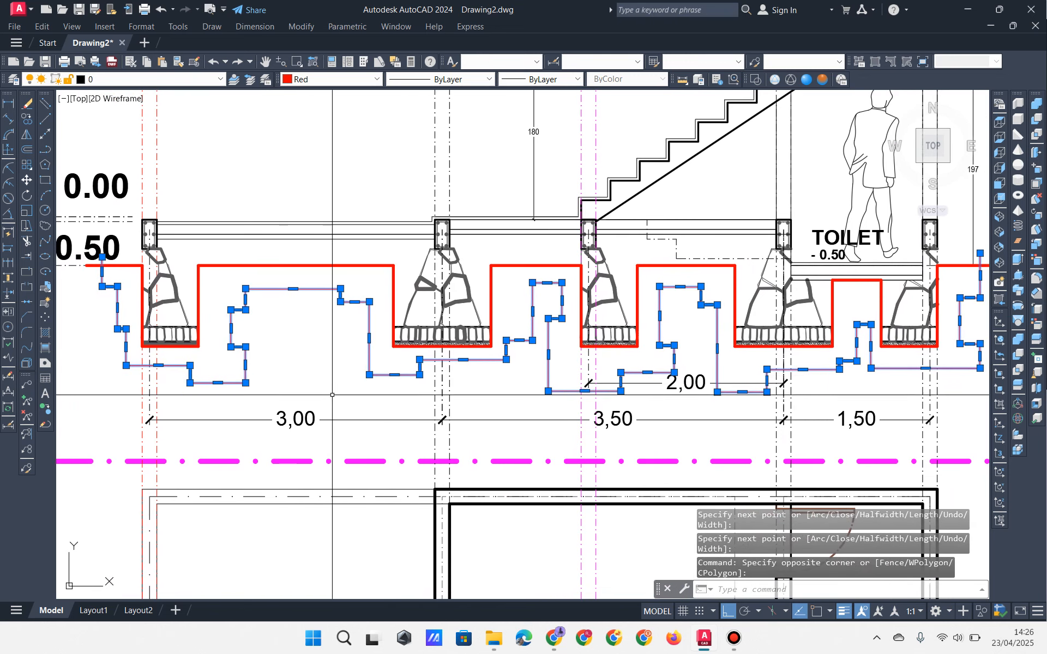
Step: Set up the hatch with the EARTH pattern at angle 45
key(Escape)
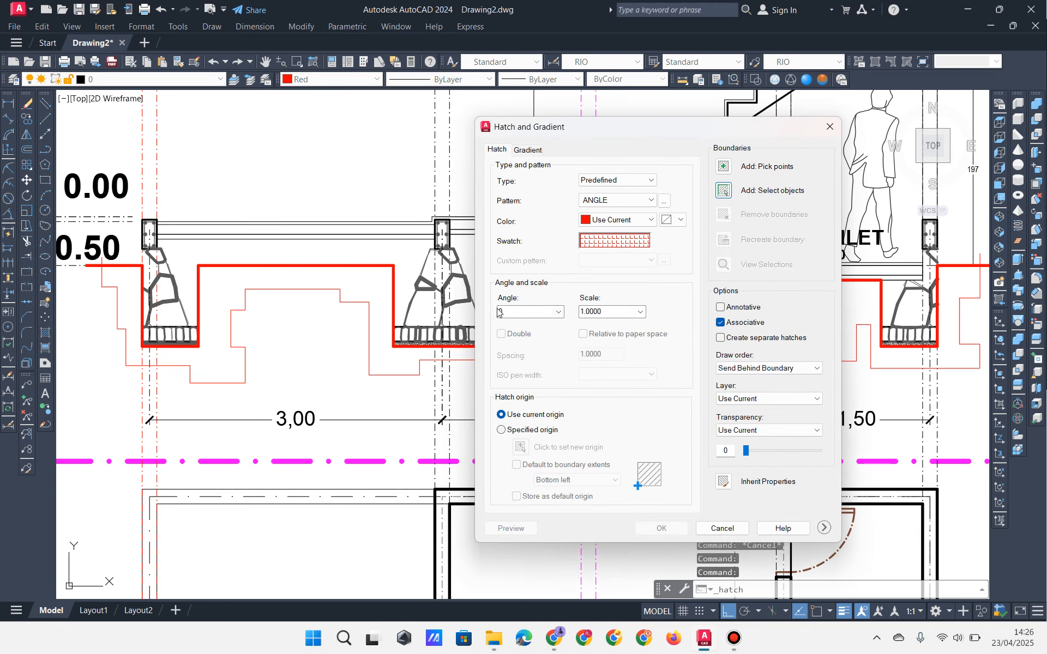
click(609, 250)
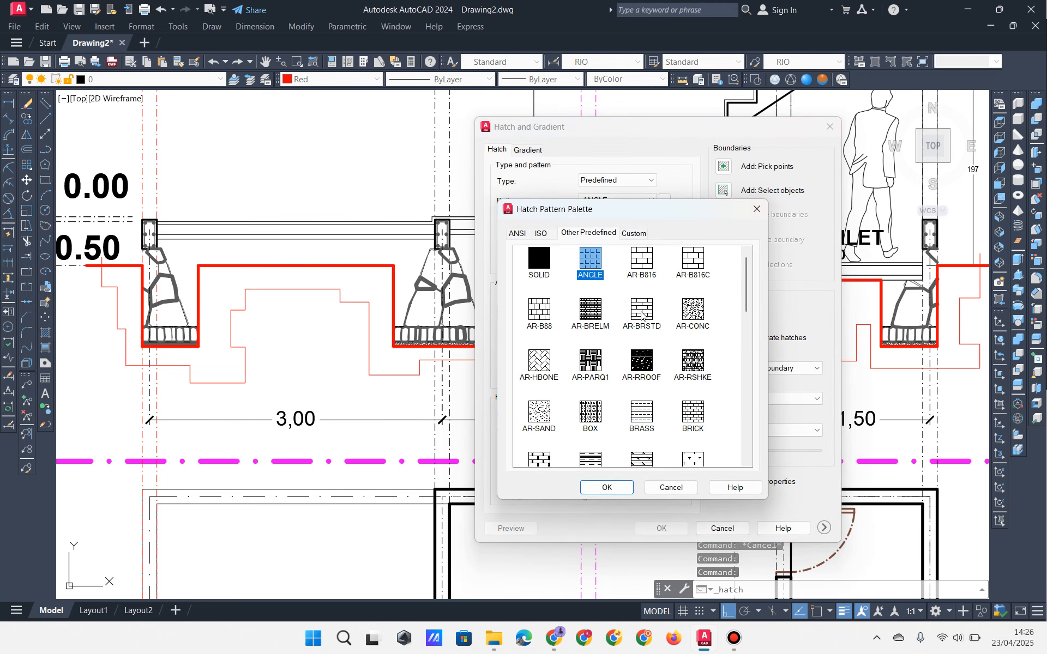
scroll(651, 404, down, 3)
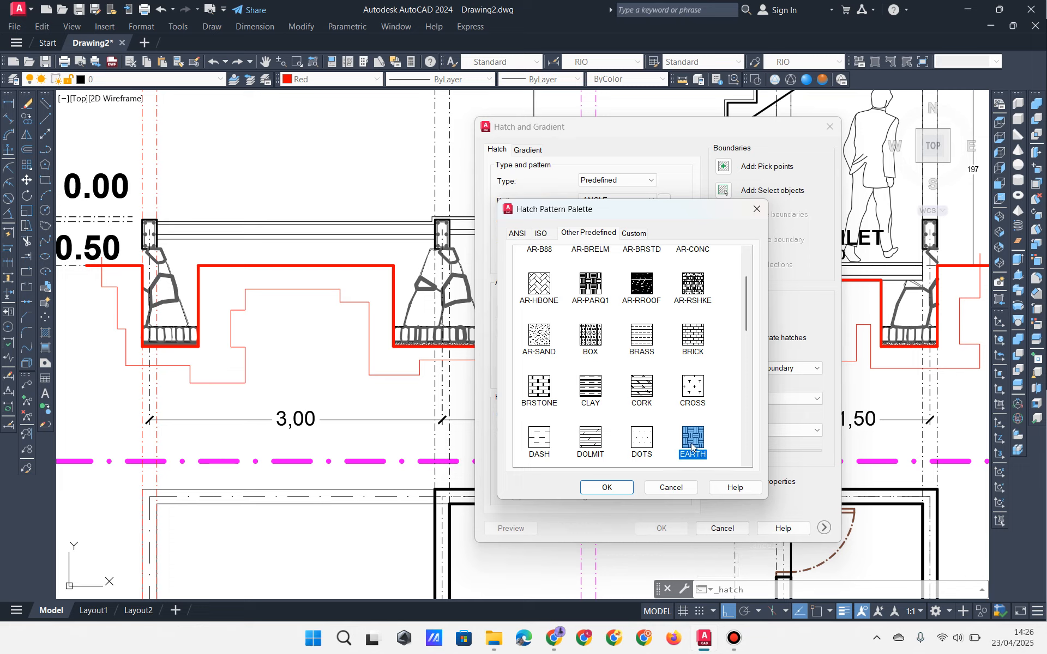
click(624, 487)
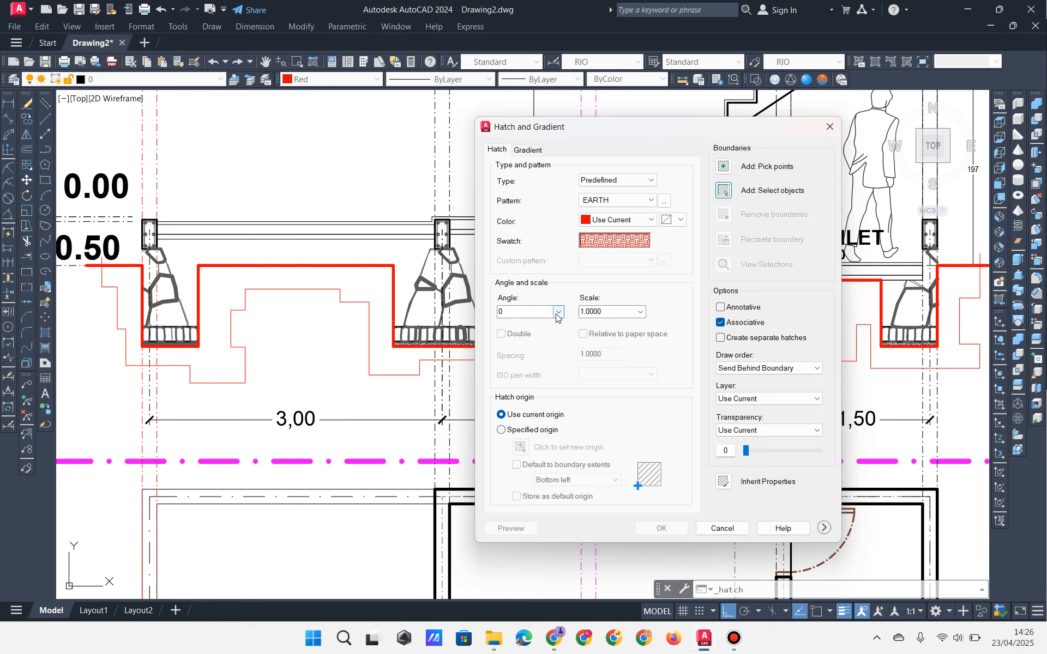
click(559, 313)
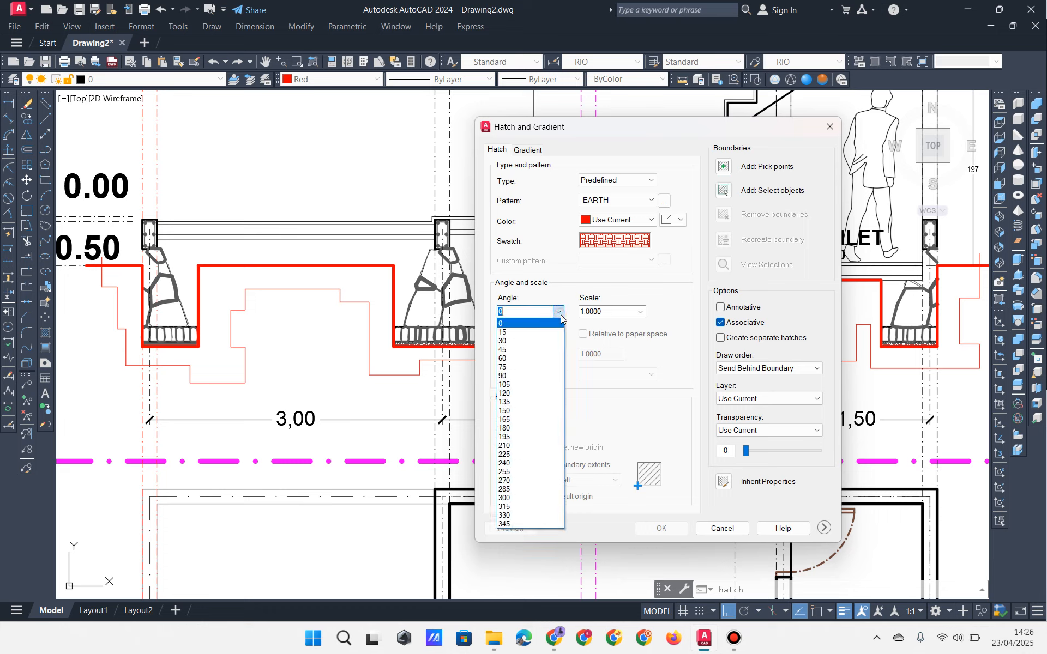
click(526, 350)
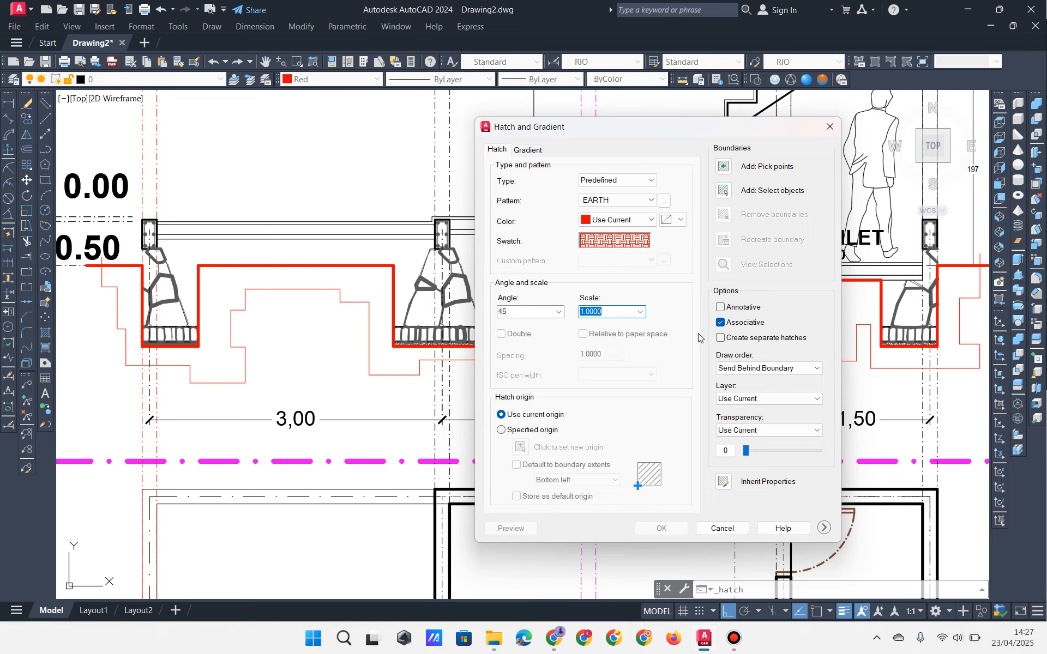
Step: Pick the left and middle ground areas beneath the footings to fill
click(724, 167)
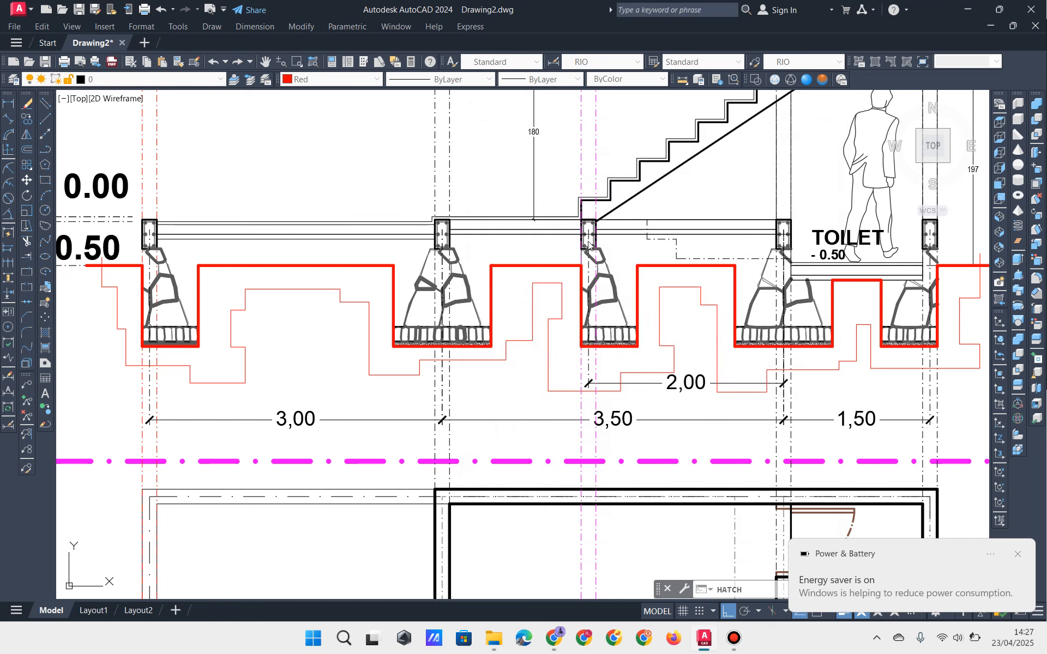
middle_drag(234, 336, 337, 339)
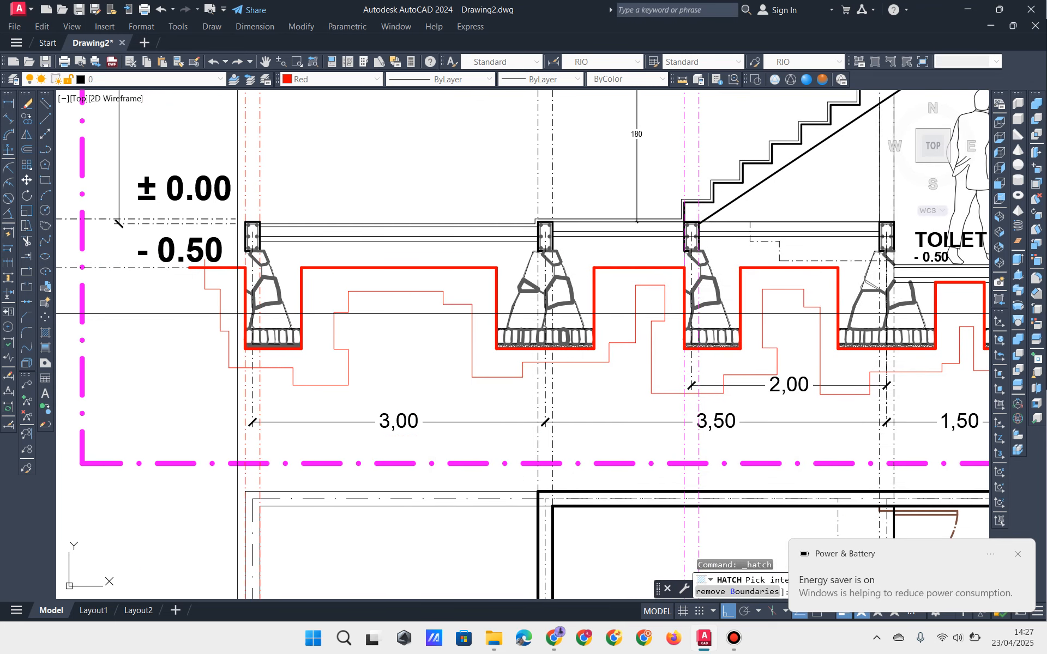
scroll(233, 300, up, 2)
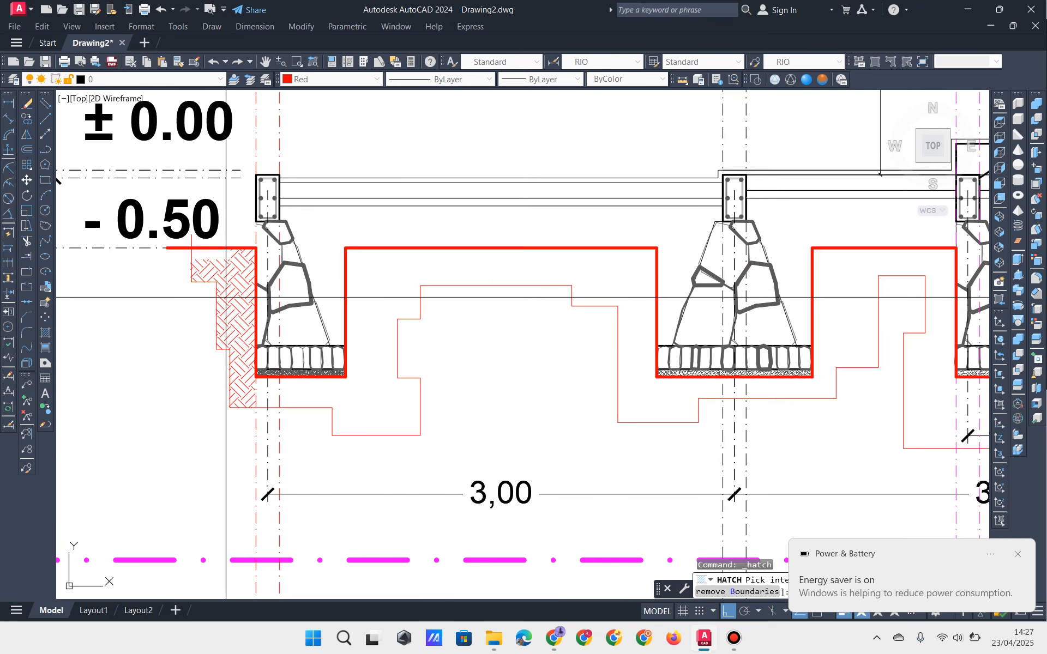
click(236, 349)
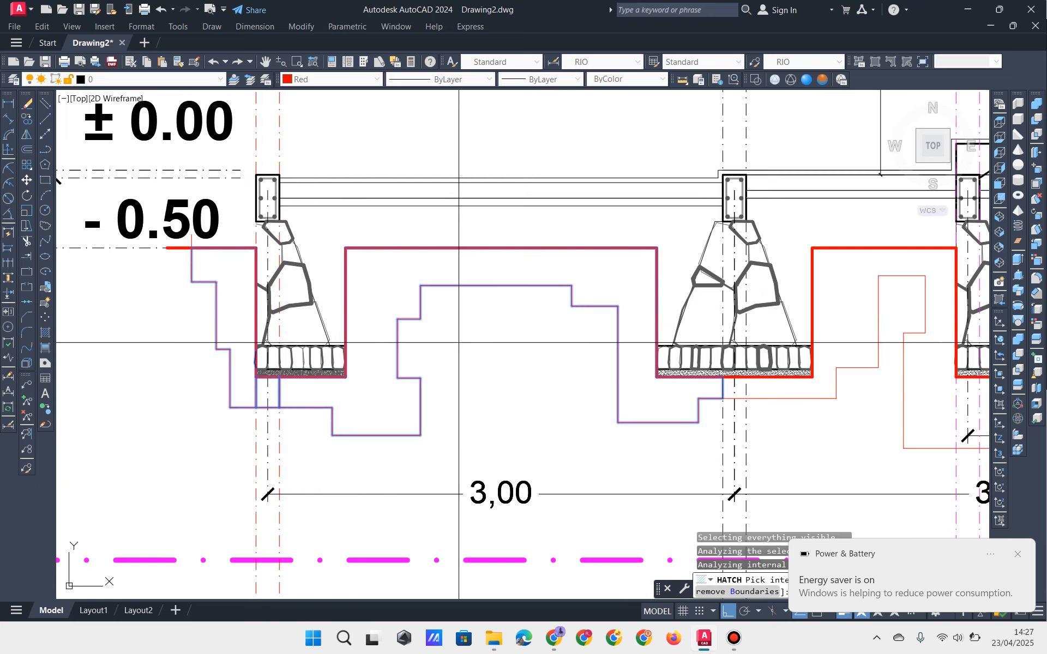
middle_drag(261, 385, 433, 387)
click(437, 387)
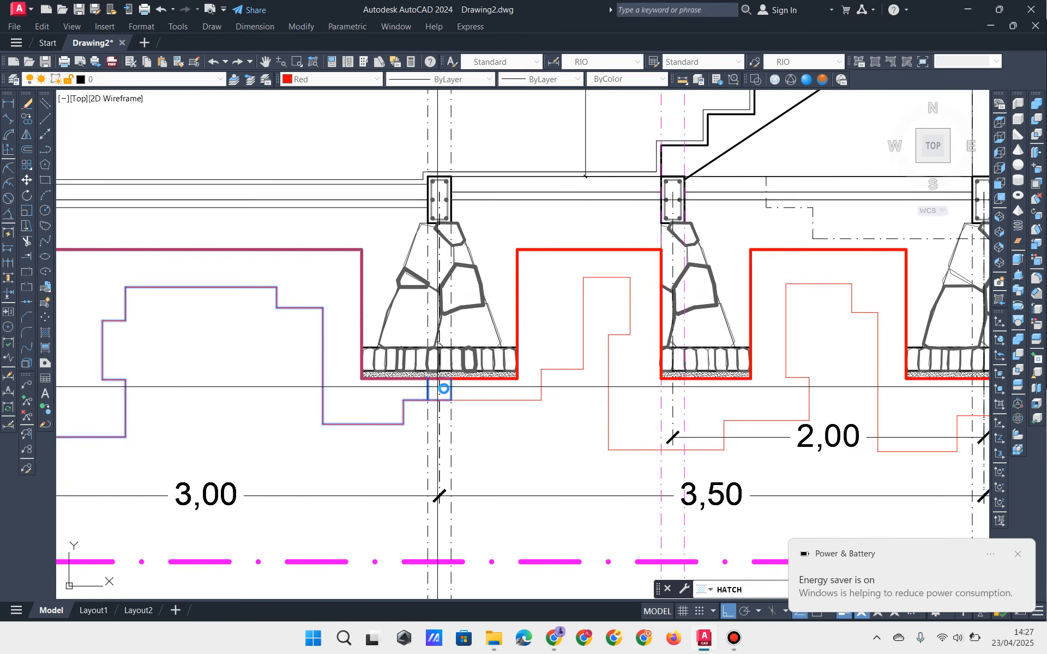
click(515, 387)
middle_drag(600, 388, 375, 377)
click(444, 404)
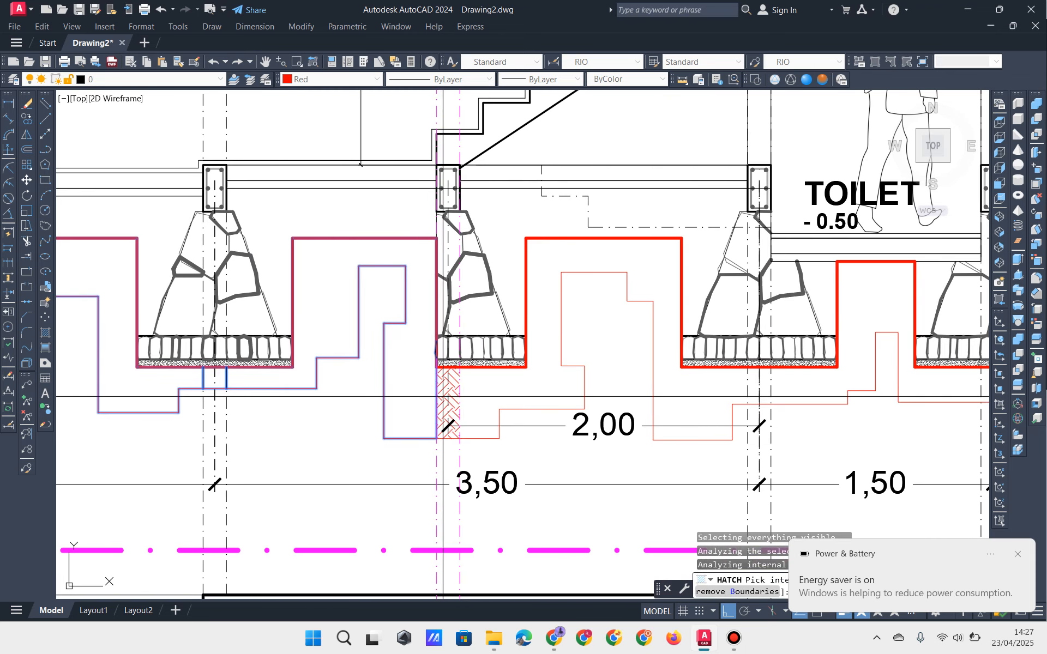
click(517, 394)
Step: Add the toilet-footing strip and last ground regions, then apply the EARTH hatch
middle_drag(516, 394, 205, 396)
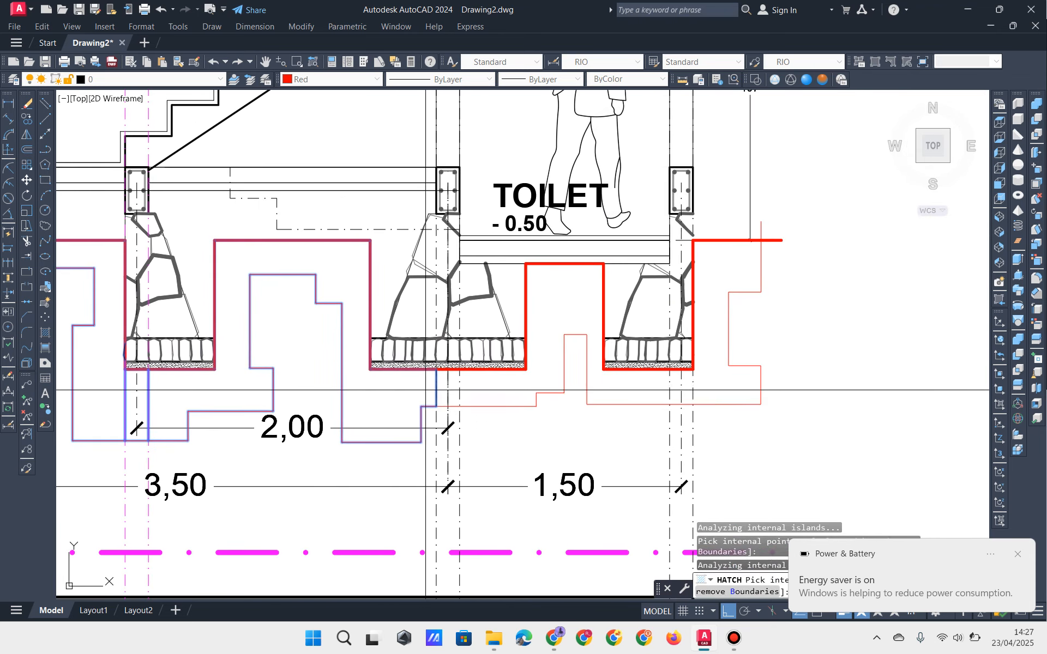
click(449, 387)
click(509, 386)
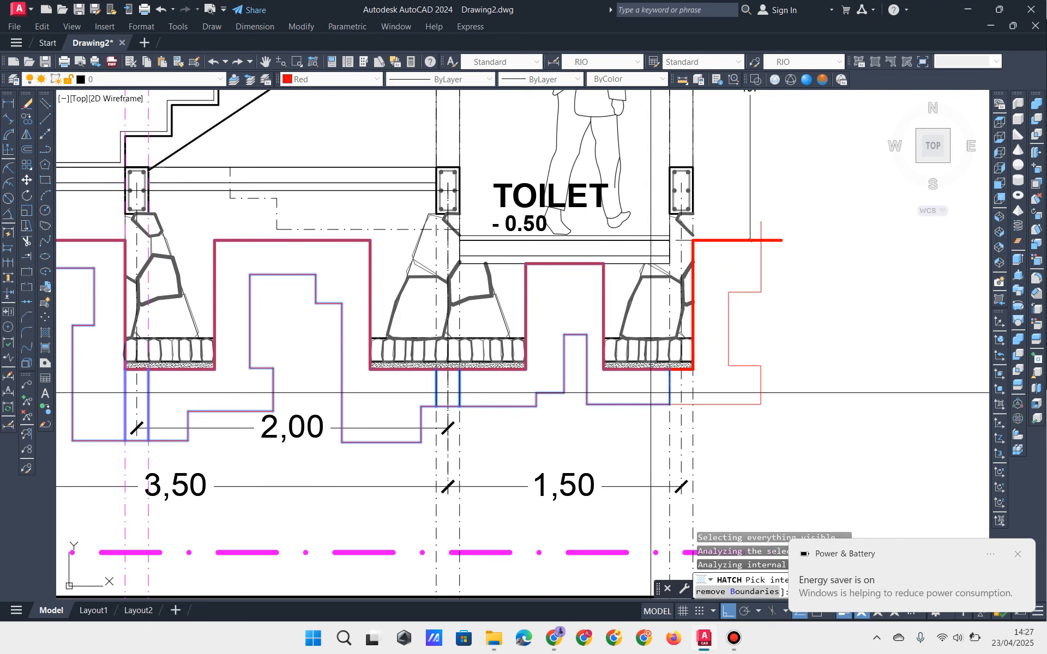
click(681, 389)
scroll(723, 385, down, 10)
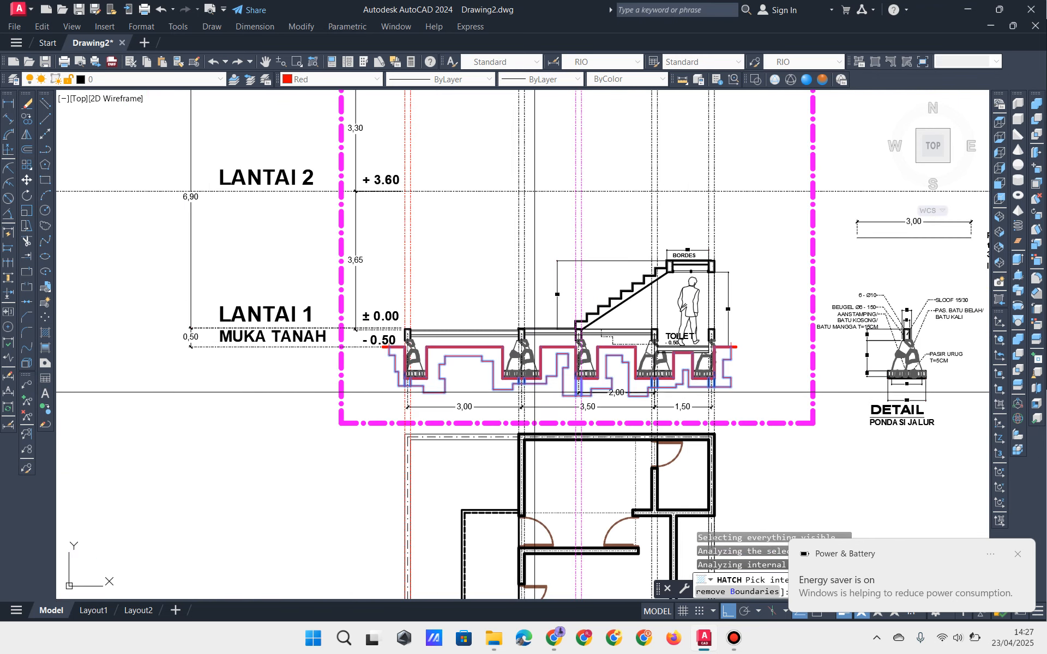
scroll(557, 393, up, 8)
key(Return)
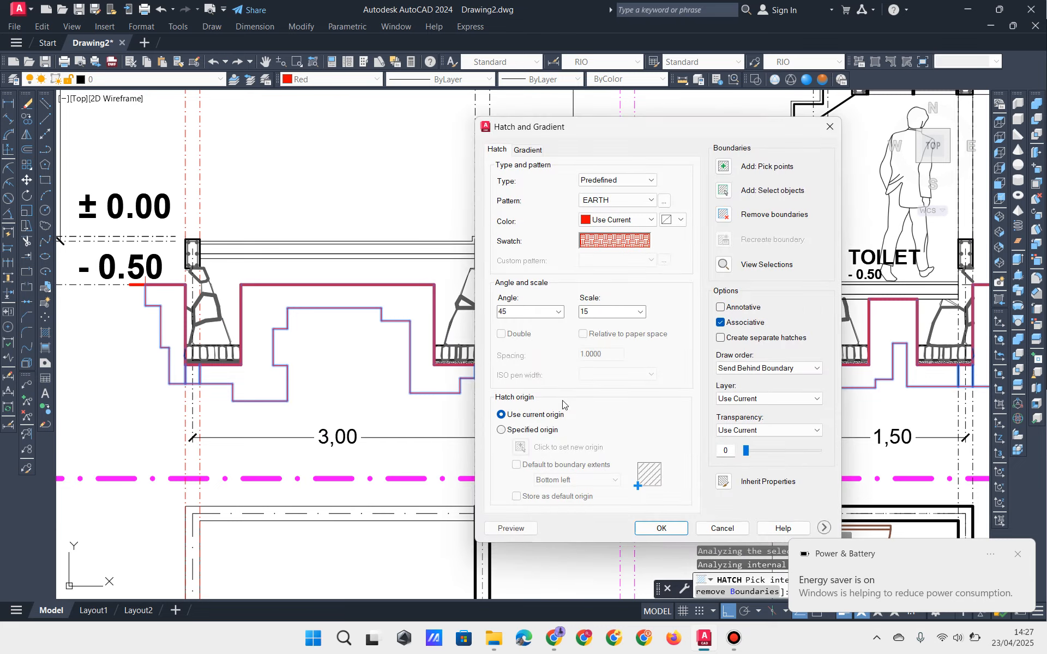
click(666, 528)
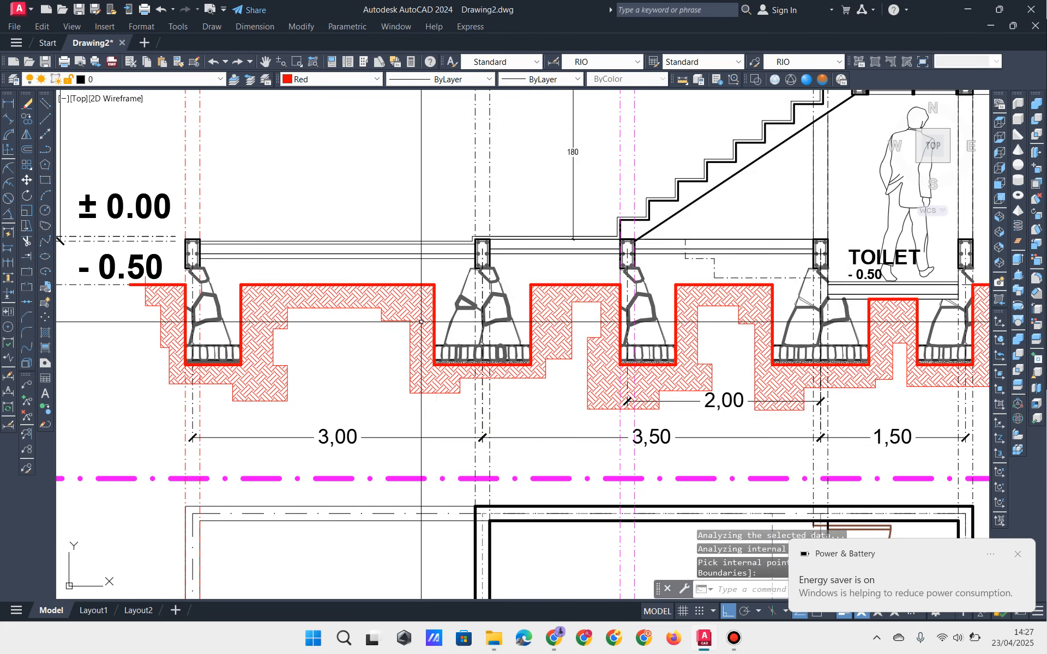
click(427, 298)
middle_drag(427, 298, 360, 288)
key(Escape)
key(Escape)
scroll(789, 264, up, 3)
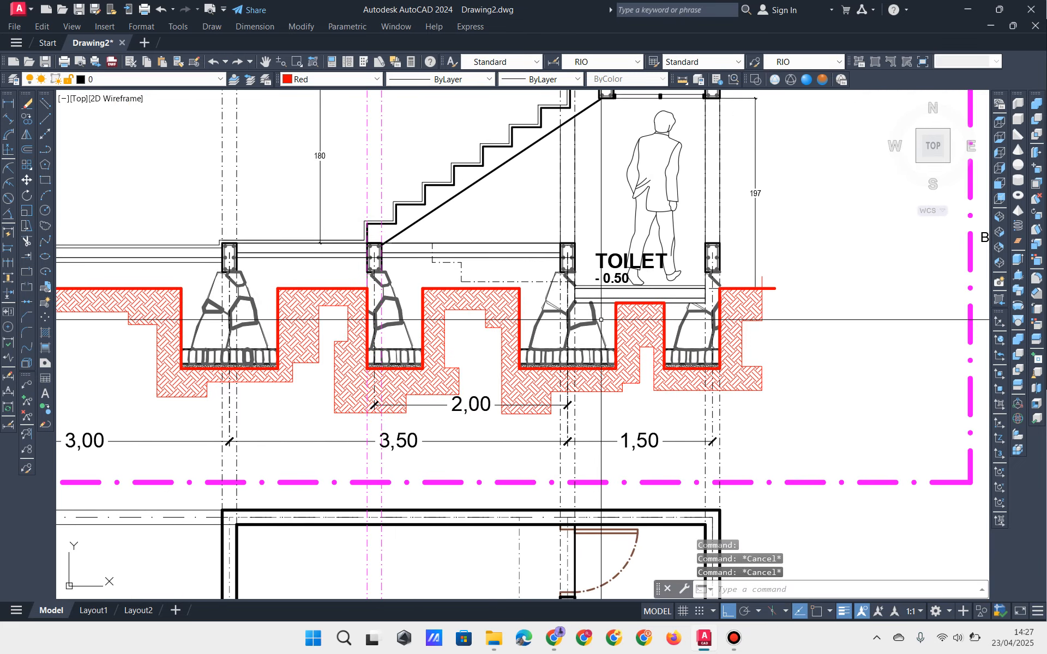
click(788, 265)
click(788, 265)
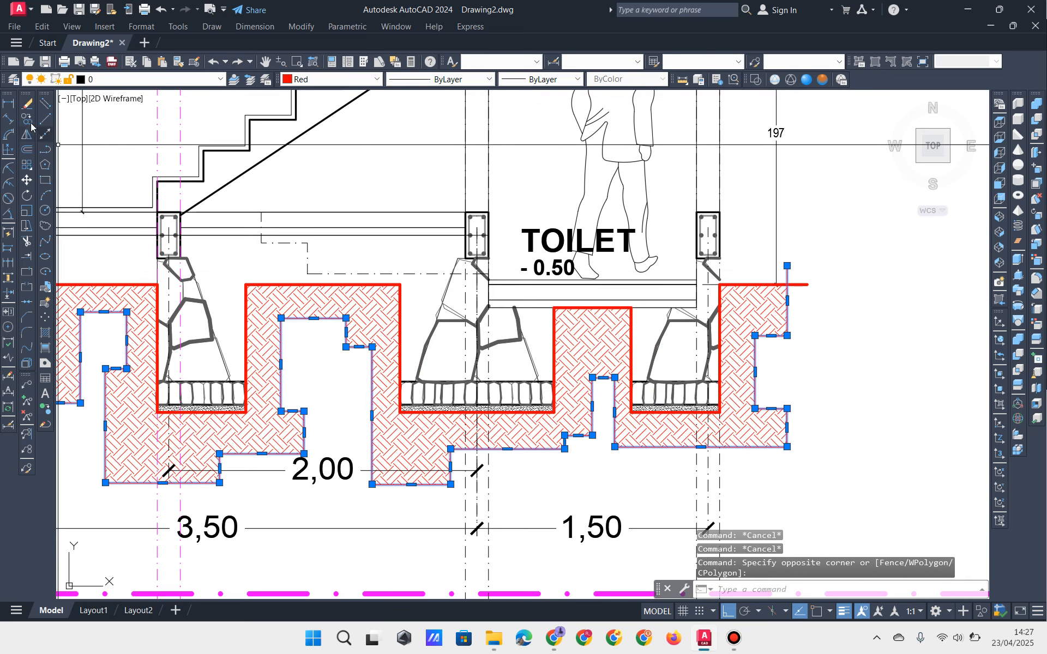
click(28, 104)
scroll(591, 246, down, 5)
scroll(222, 246, up, 3)
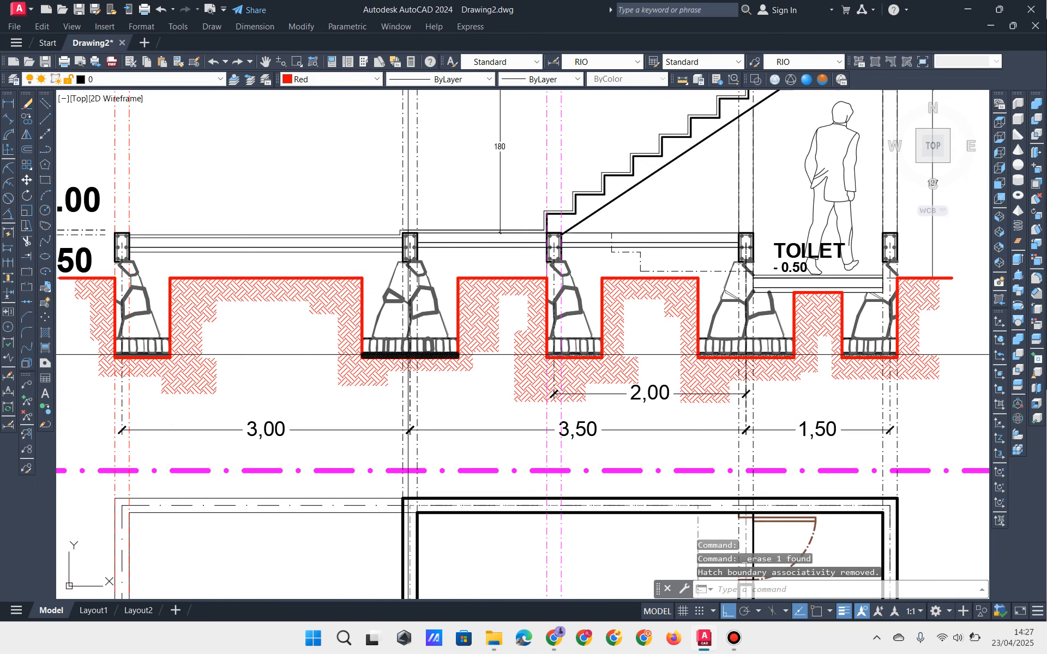
mouse_move(407, 354)
middle_down()
mouse_move(350, 345)
mouse_move(412, 364)
middle_up()
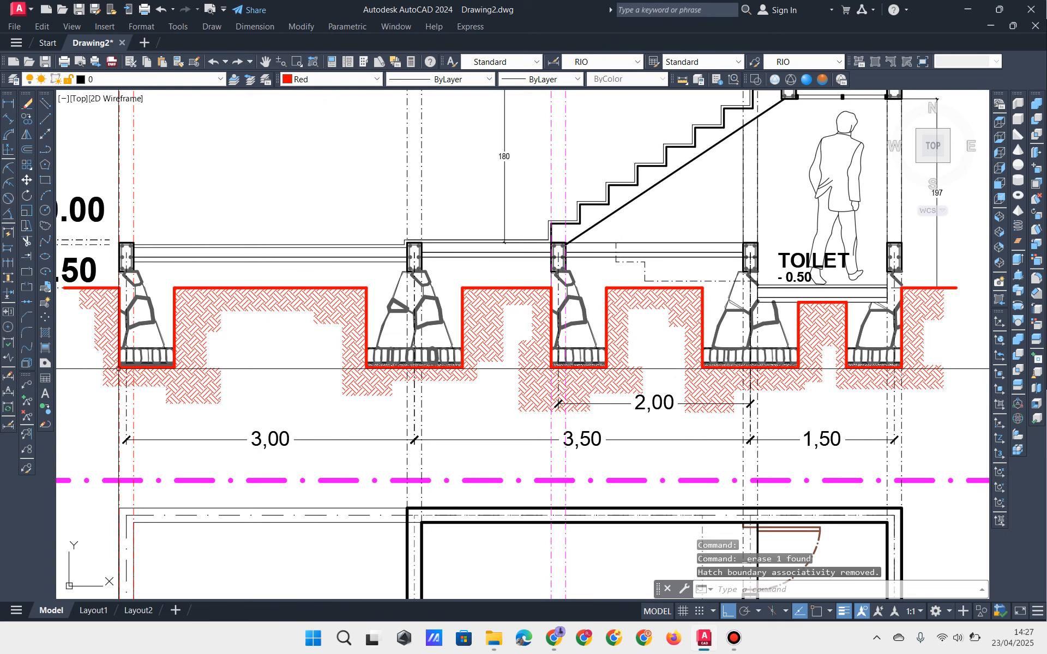
middle_drag(266, 414, 251, 408)
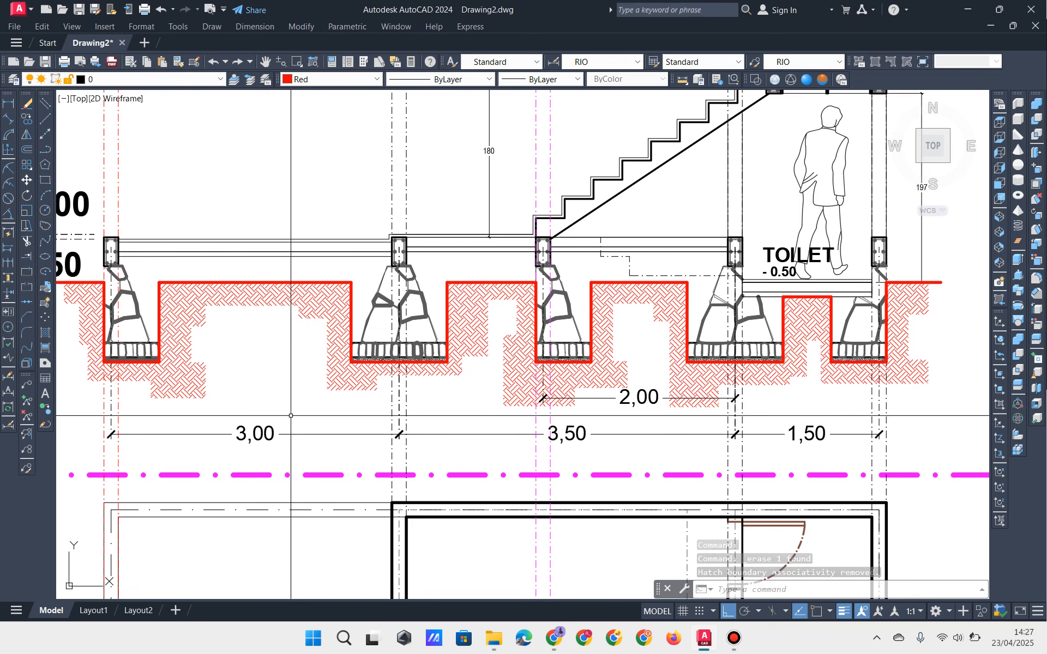
middle_drag(278, 420, 282, 464)
click(342, 374)
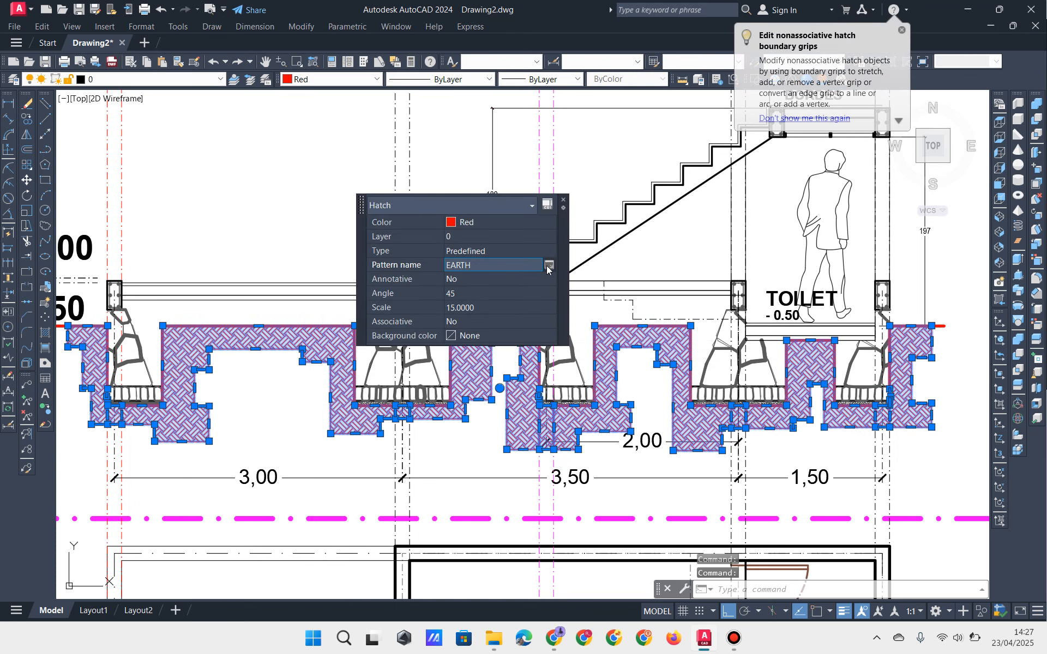
click(547, 265)
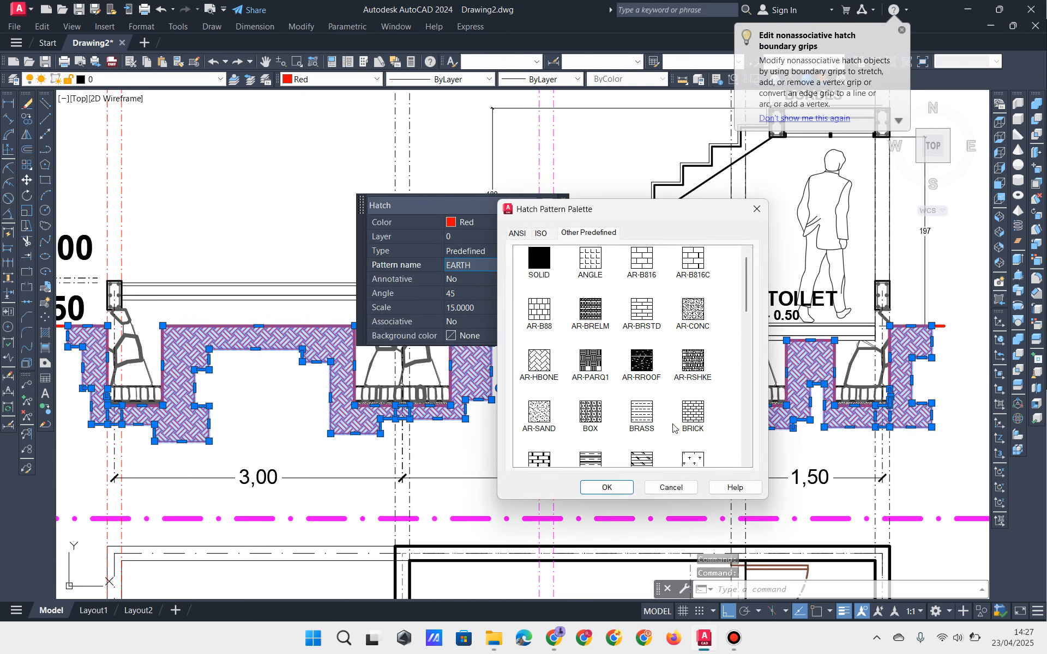
scroll(680, 422, down, 3)
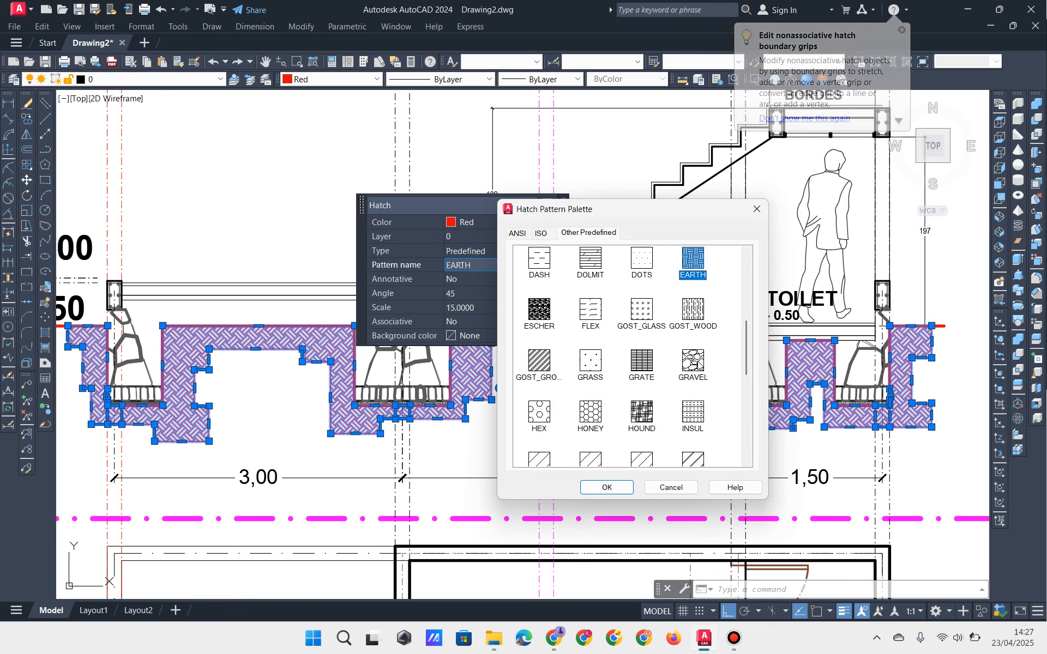
scroll(686, 287, up, 1)
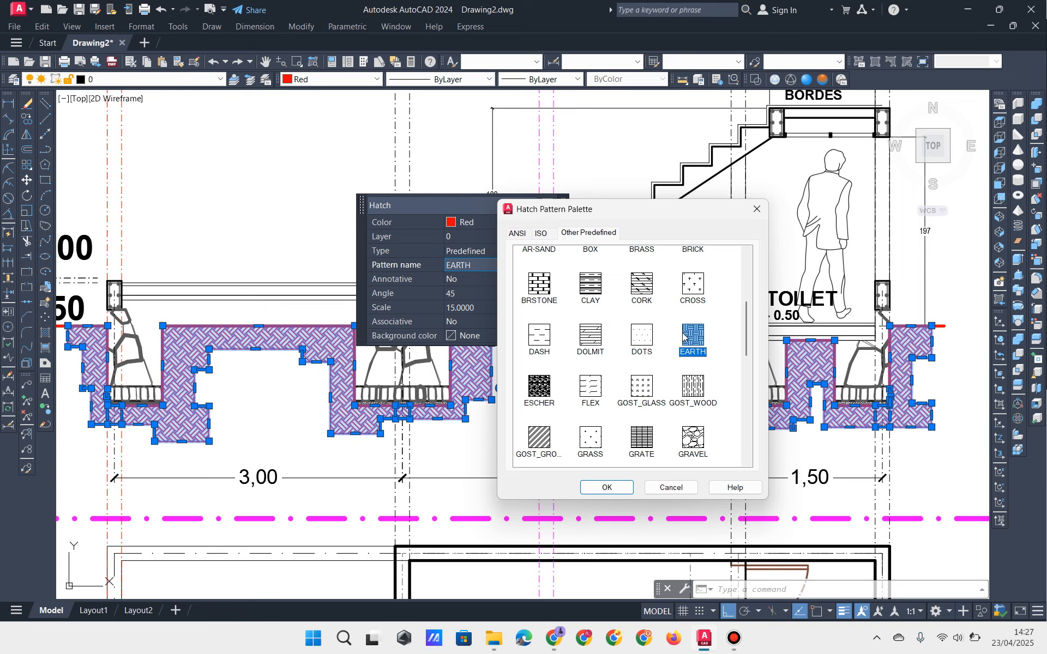
click(758, 211)
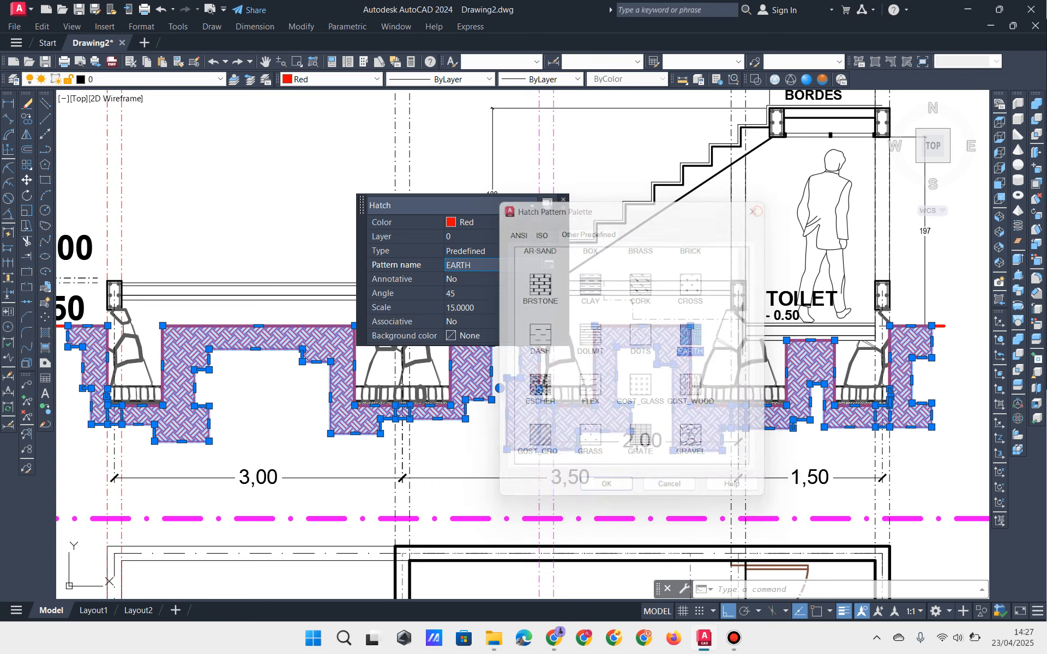
key(Escape)
key(Escape)
key(Escape)
scroll(303, 379, up, 4)
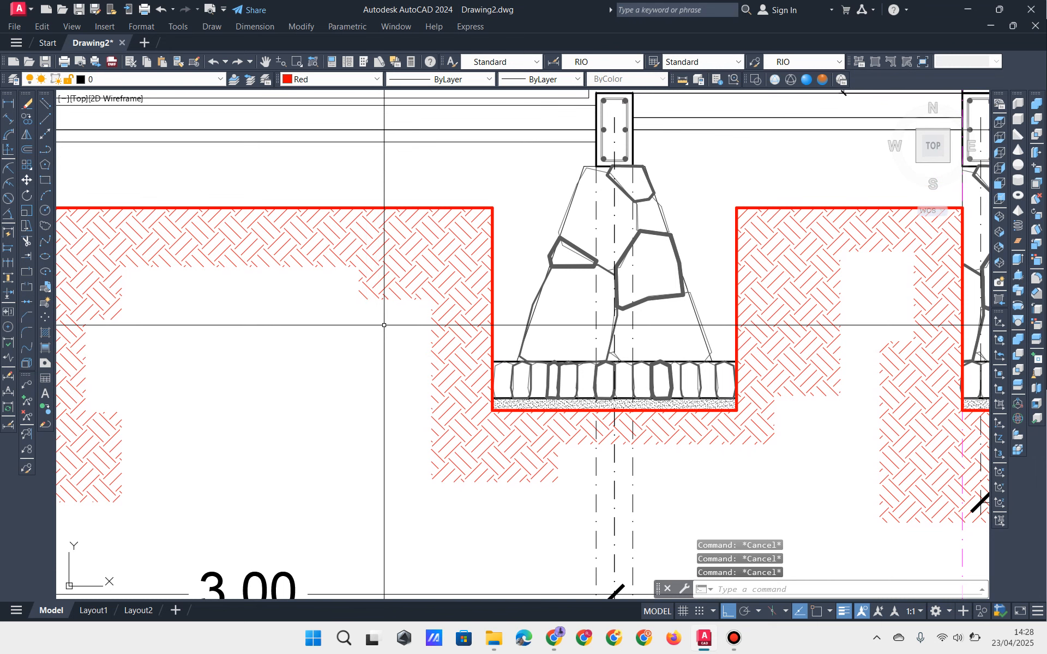
Step: Move the earth hatch to the HATCH layer with ByLayer colour
click(384, 292)
click(310, 80)
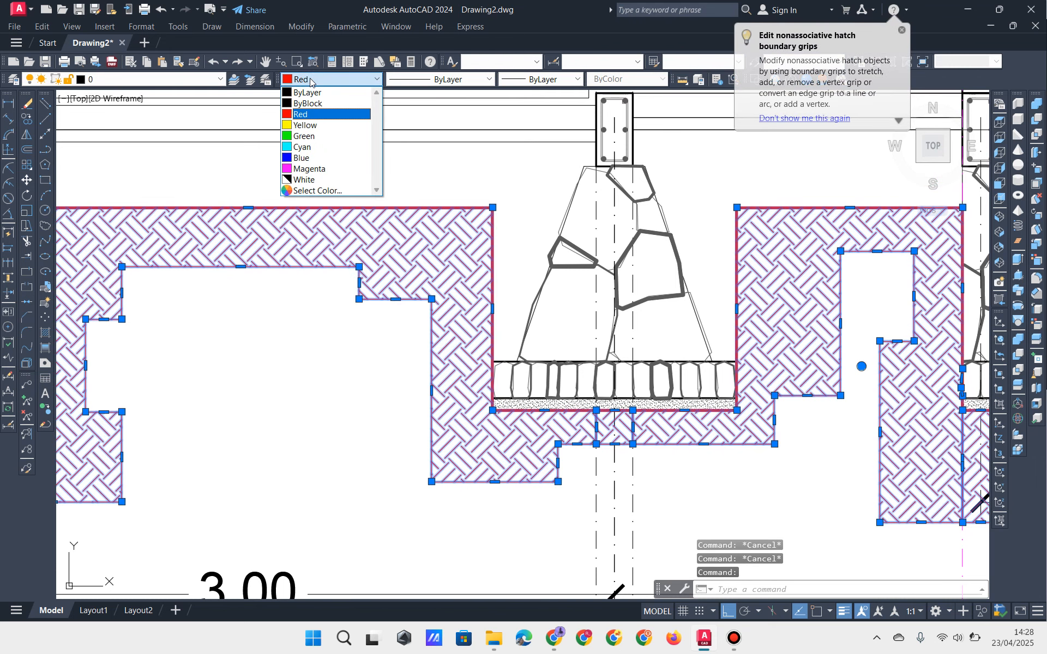
click(155, 81)
click(154, 81)
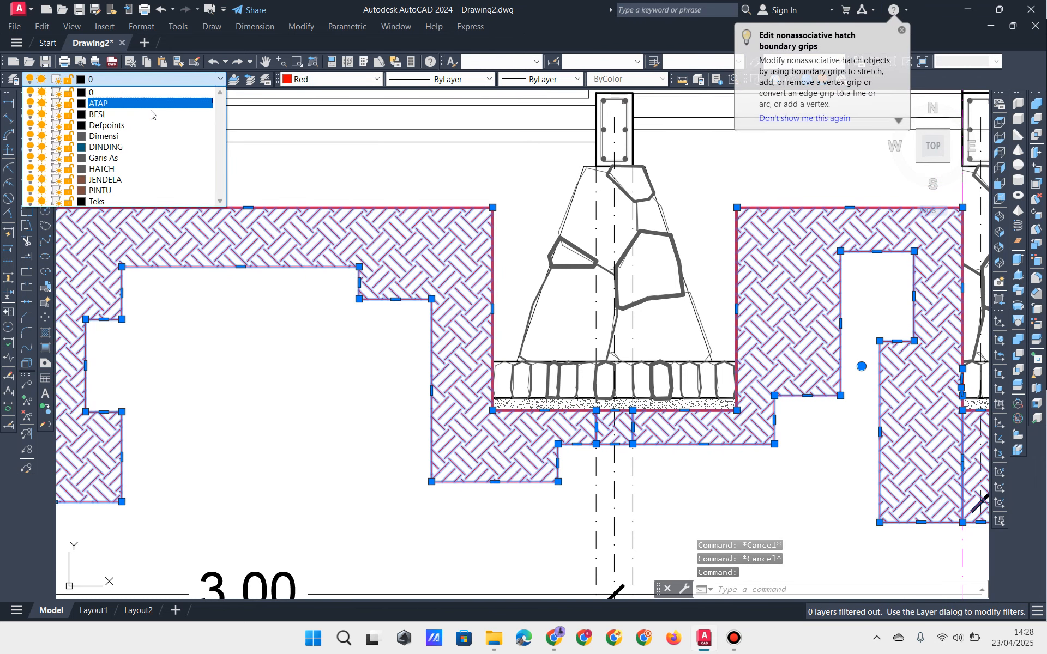
click(156, 170)
click(327, 80)
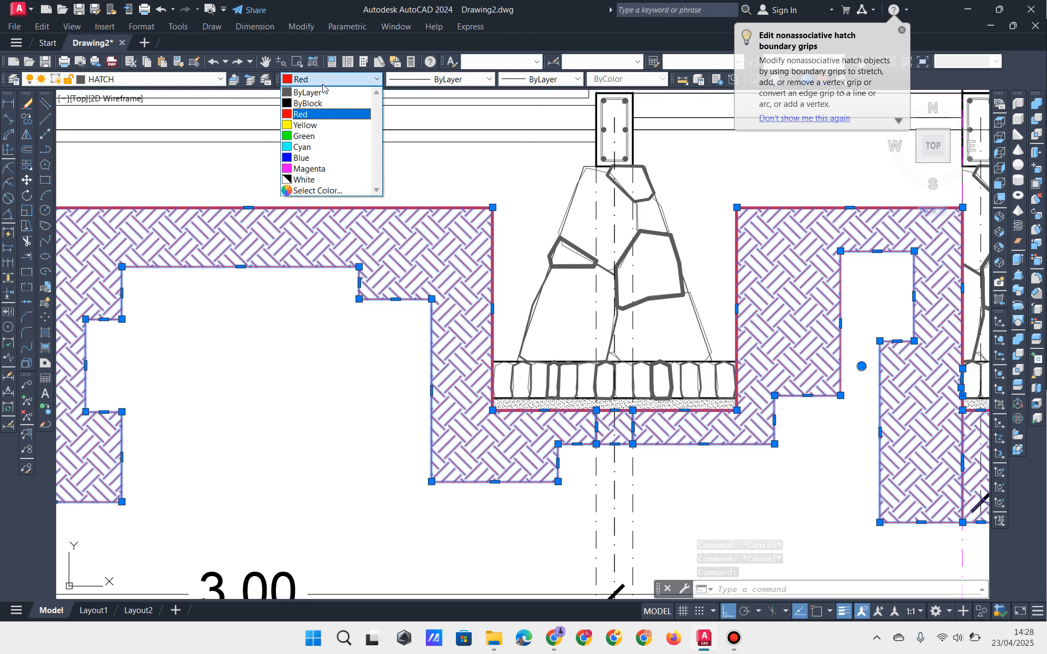
click(325, 93)
key(Escape)
key(Escape)
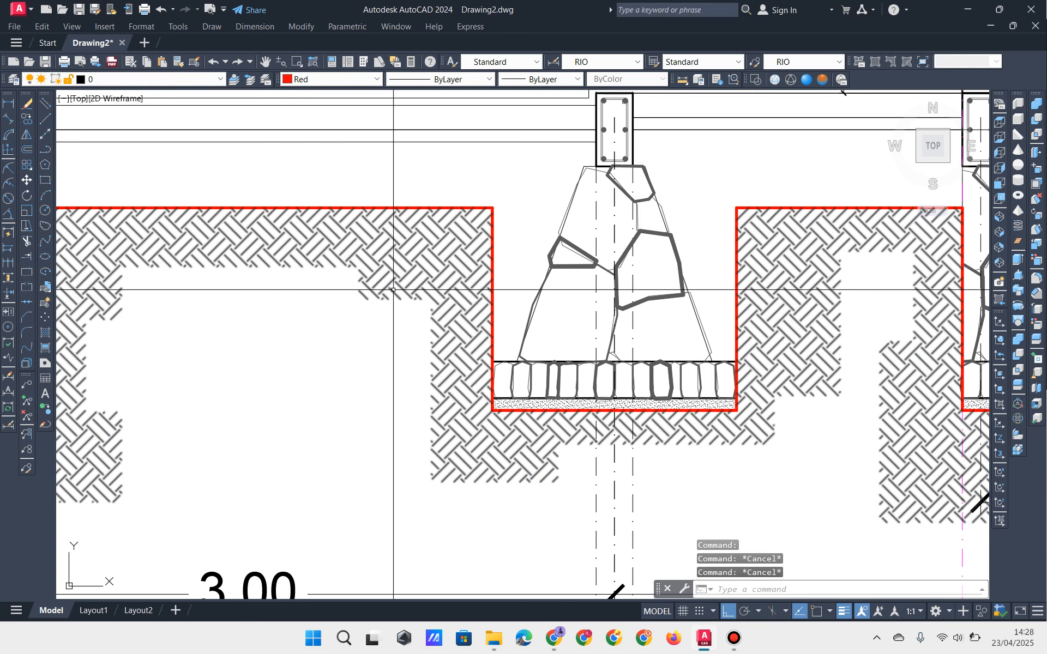
Step: Give the earth hatch a 0.30 mm lineweight
scroll(326, 466, up, 2)
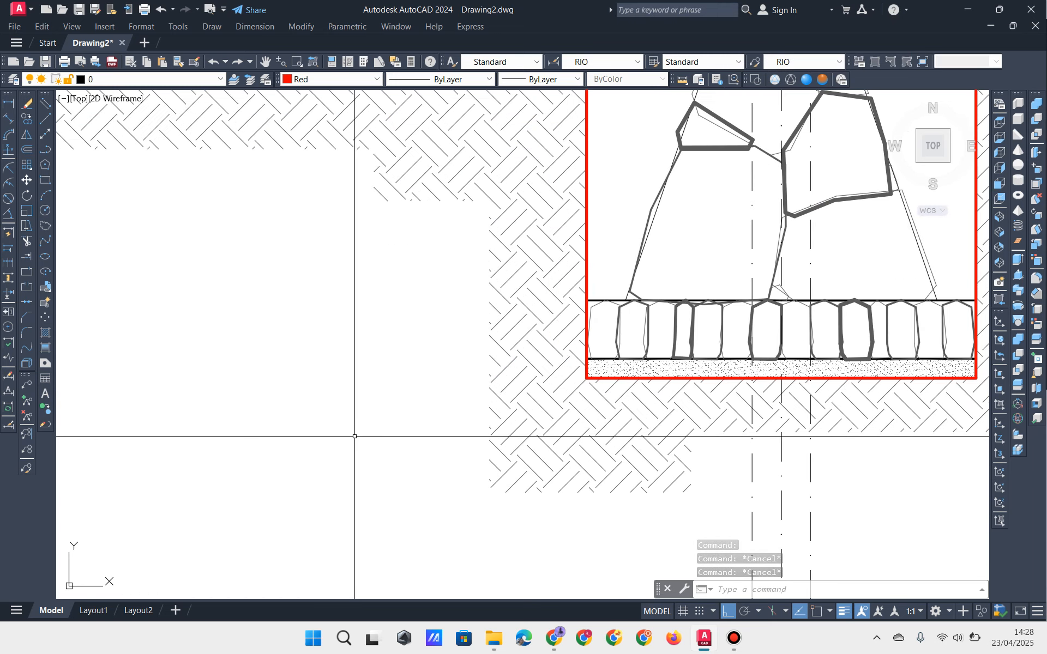
click(538, 327)
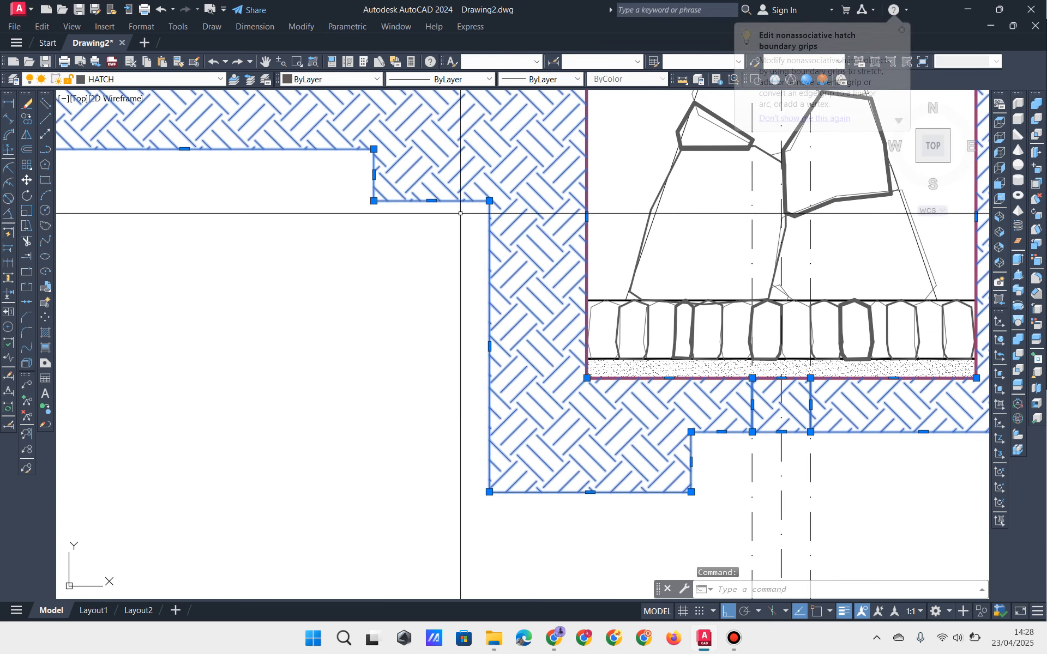
click(542, 80)
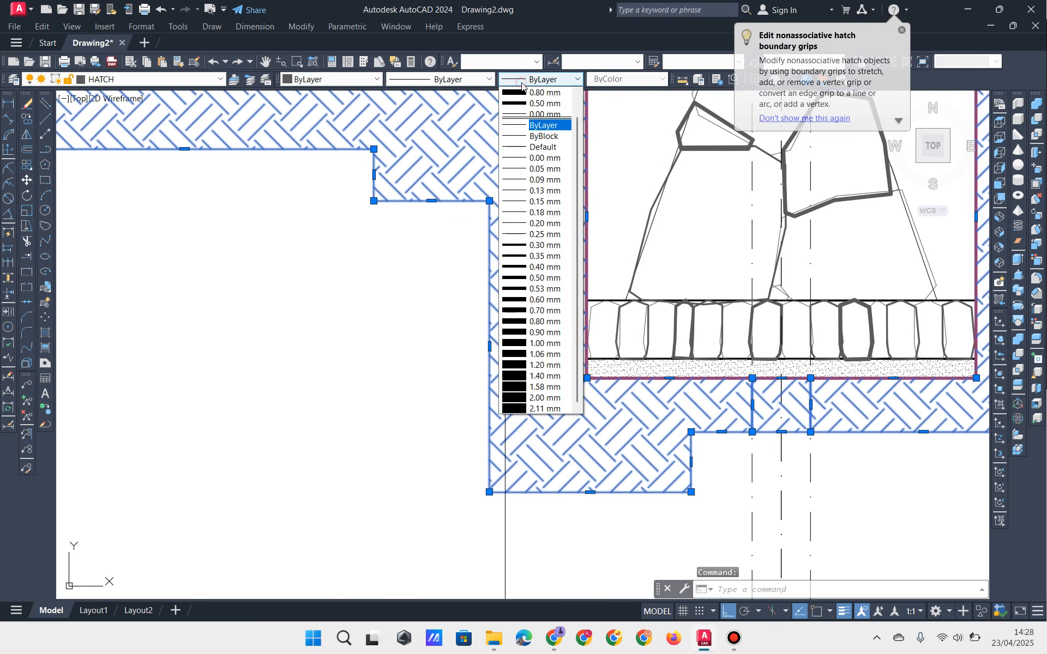
click(535, 246)
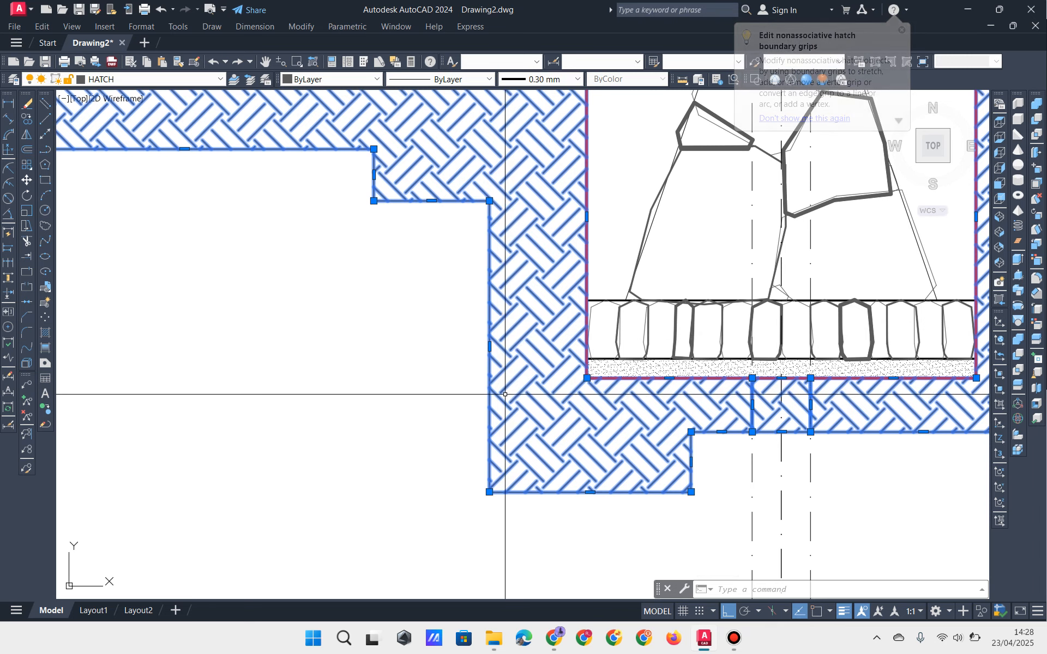
key(Escape)
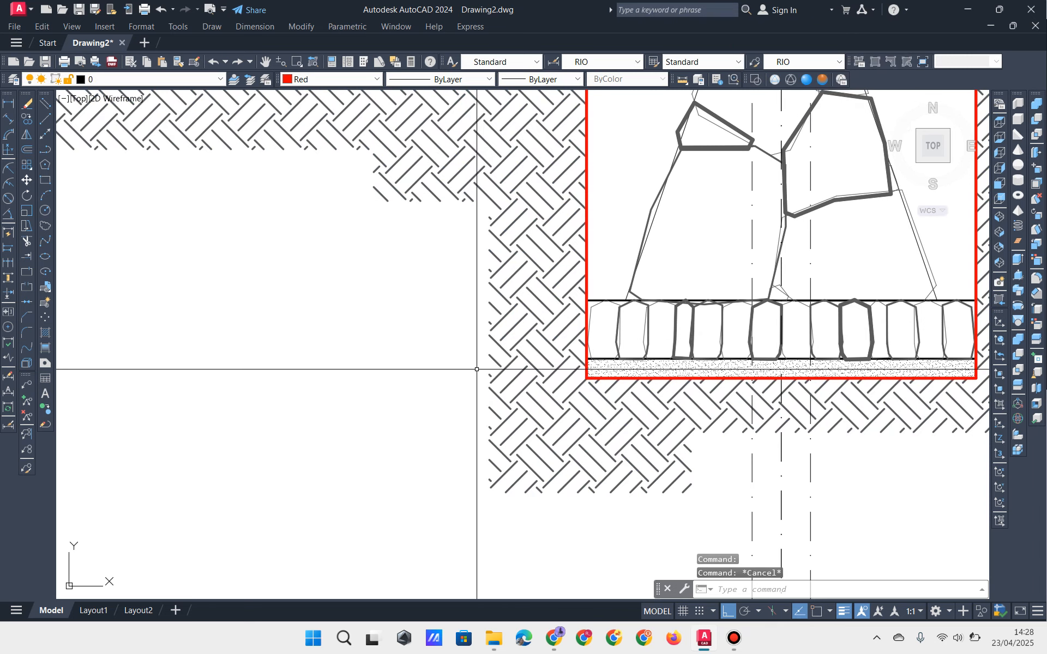
scroll(485, 371, down, 2)
middle_drag(460, 367, 385, 397)
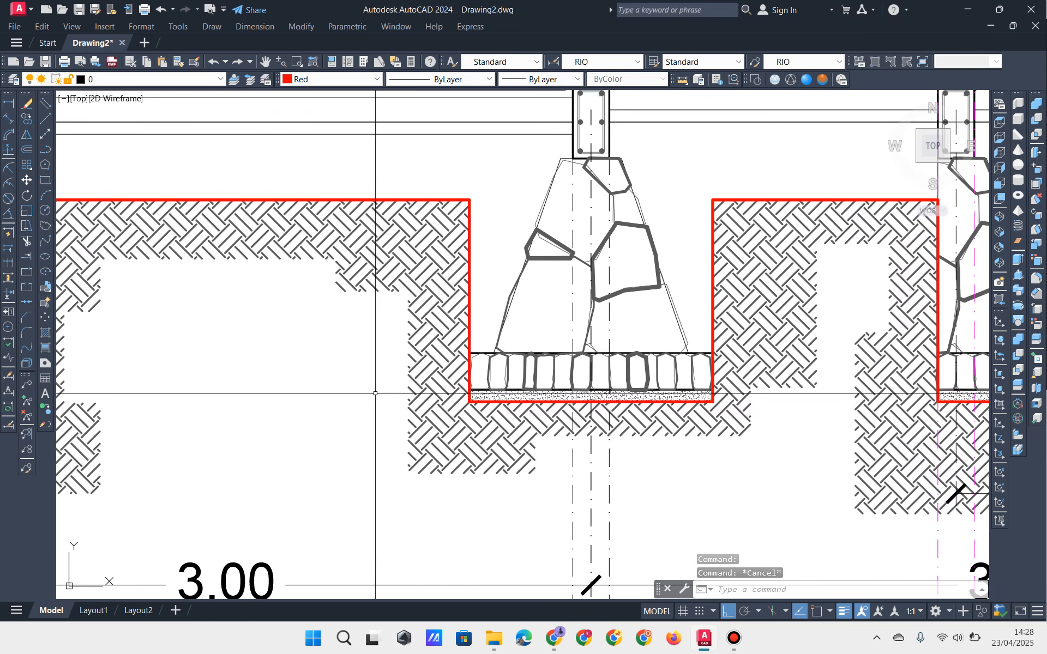
scroll(374, 392, up, 2)
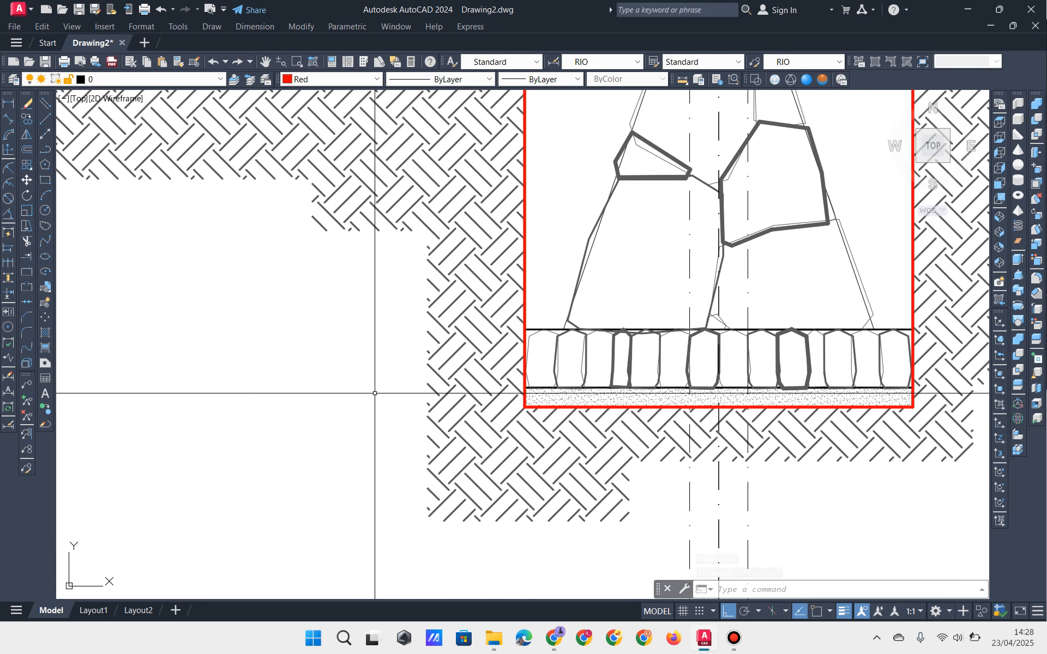
scroll(303, 359, down, 4)
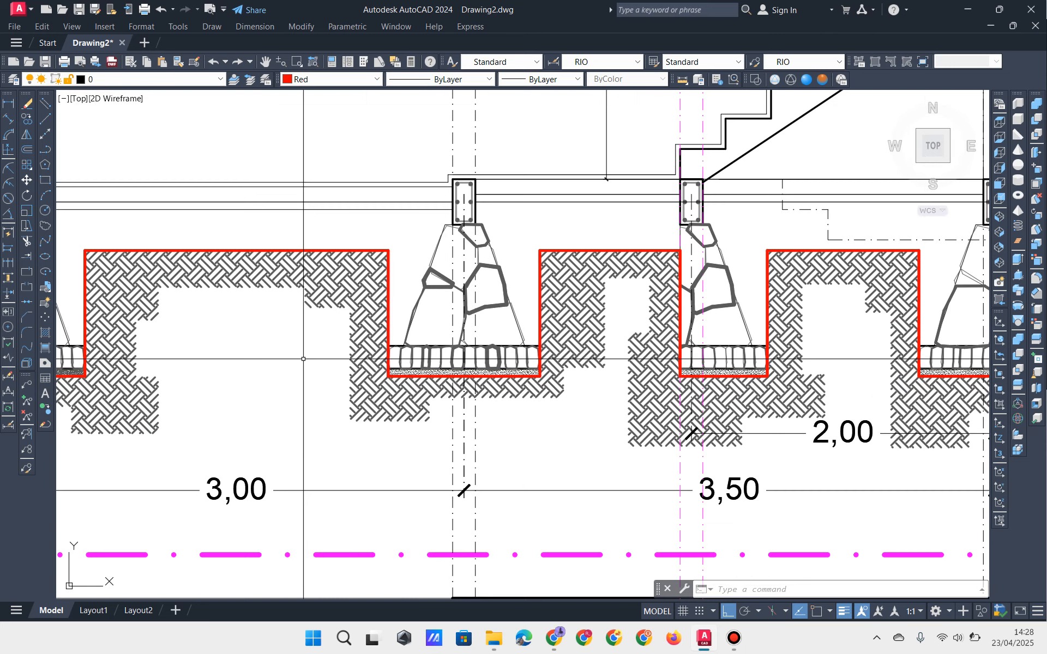
scroll(304, 359, down, 3)
scroll(333, 374, up, 3)
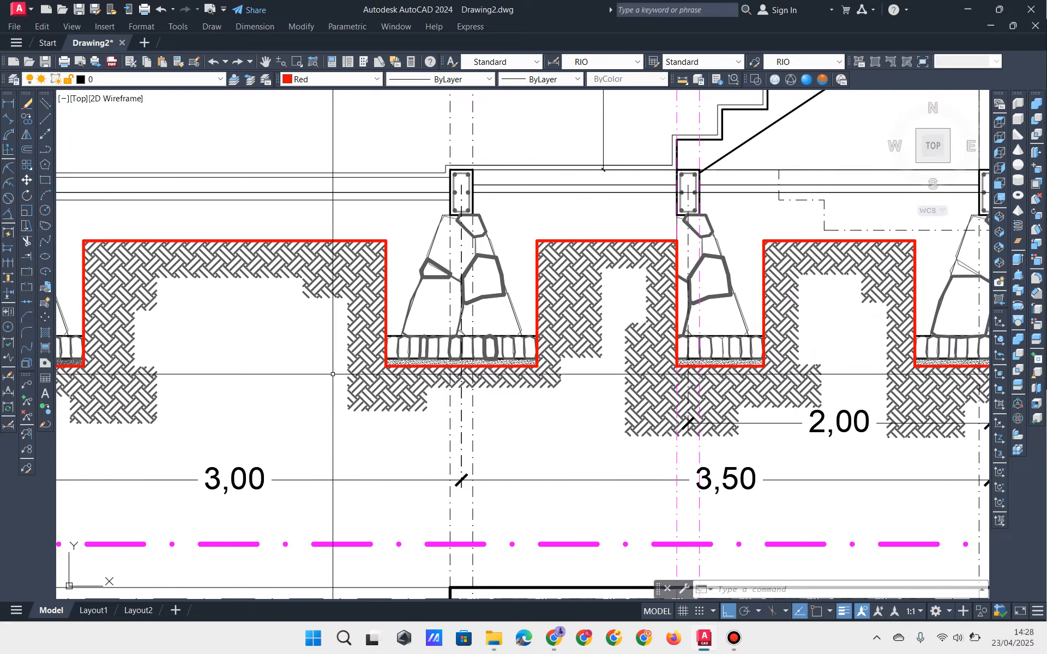
scroll(332, 374, down, 3)
scroll(311, 387, up, 1)
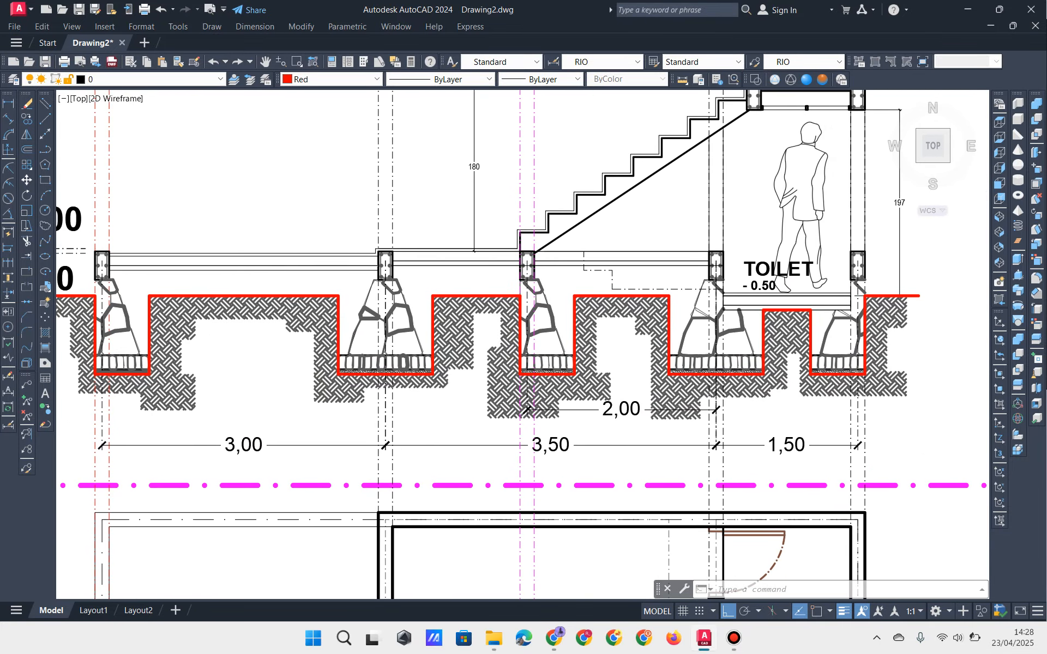
middle_drag(223, 388, 240, 393)
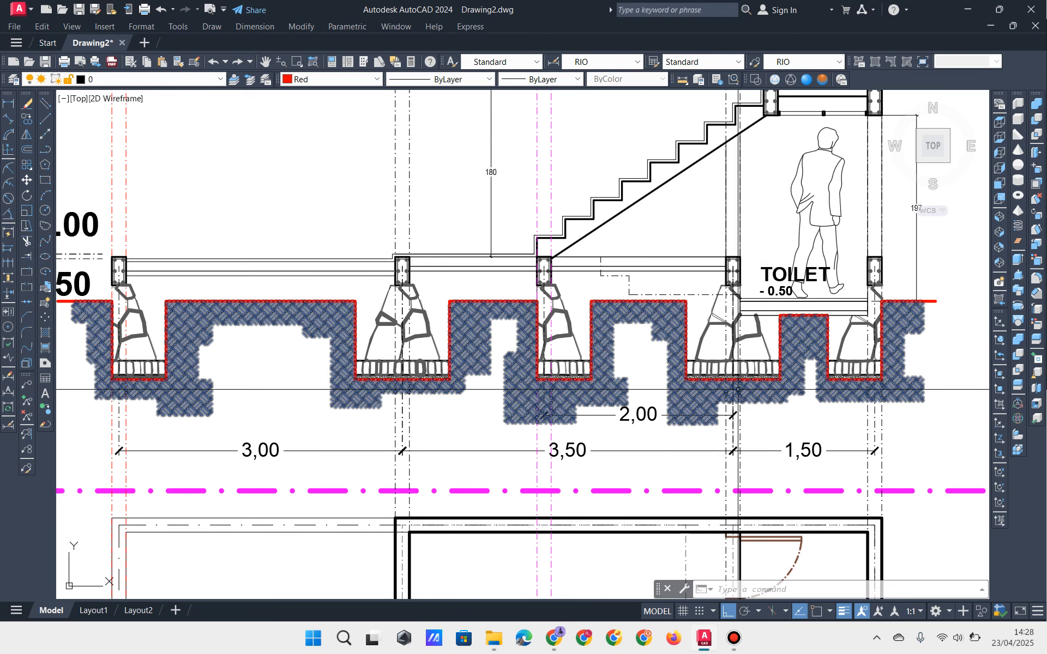
middle_drag(477, 458, 481, 494)
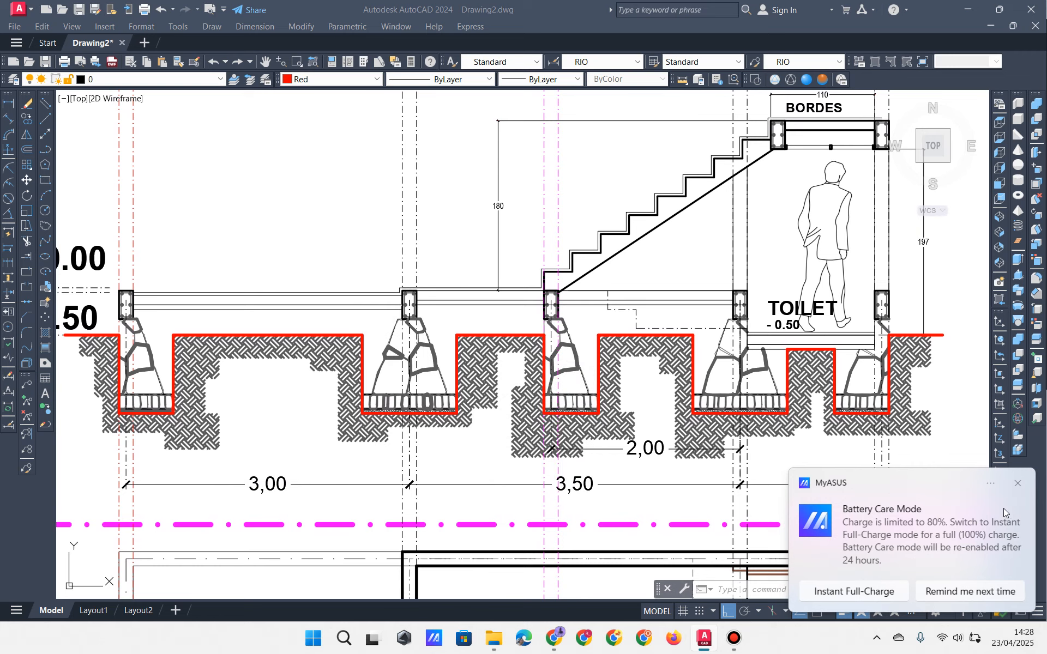
click(1018, 484)
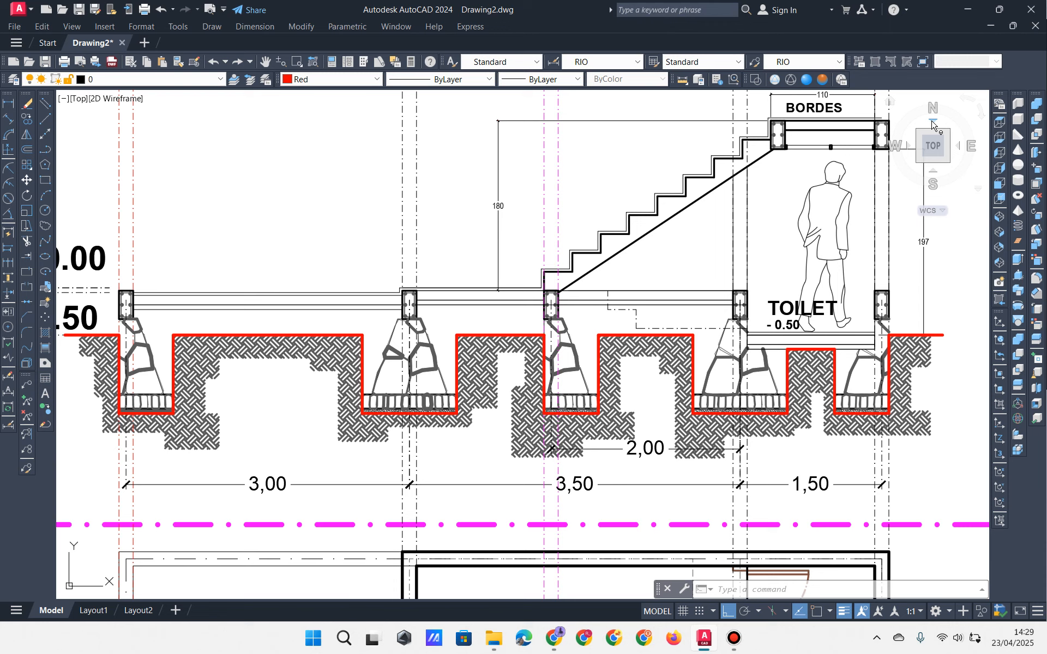
click(479, 374)
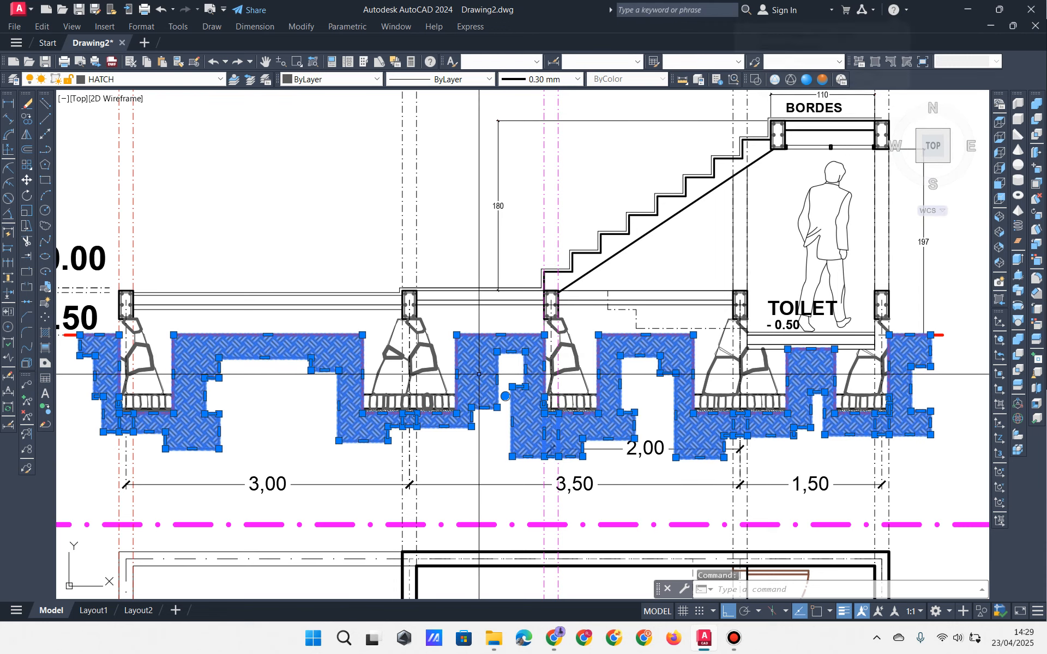
click(553, 81)
click(568, 76)
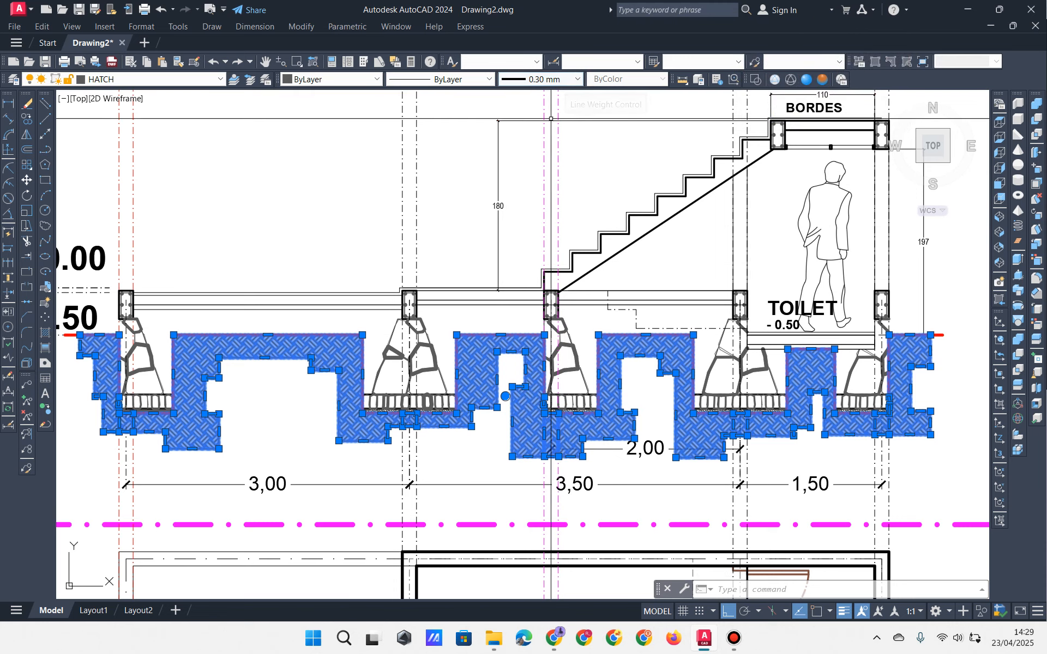
click(547, 81)
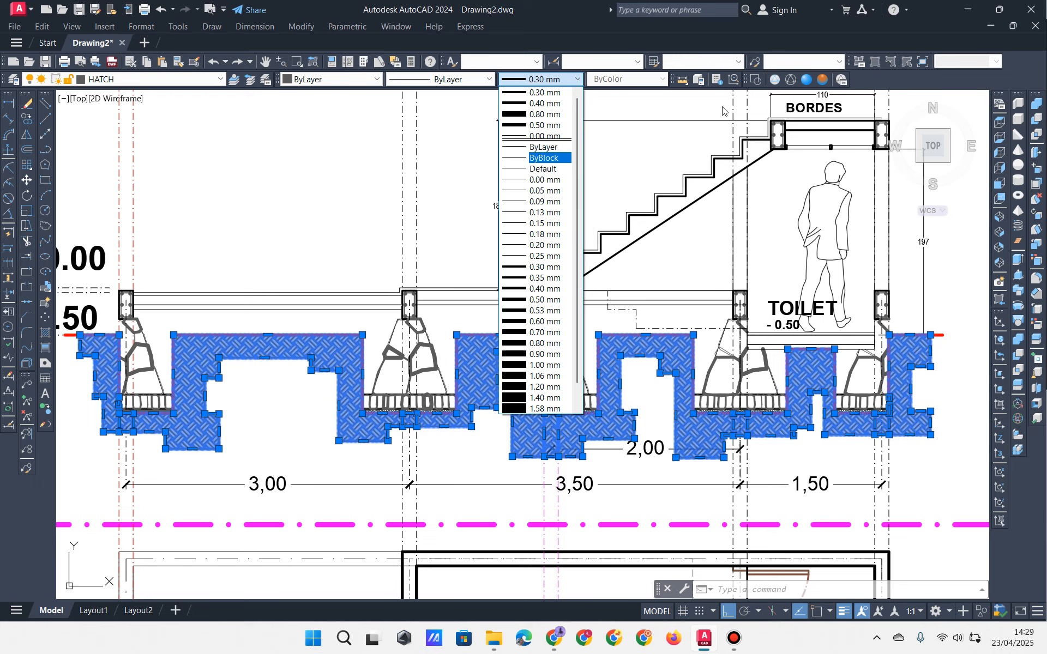
key(Escape)
key(Escape)
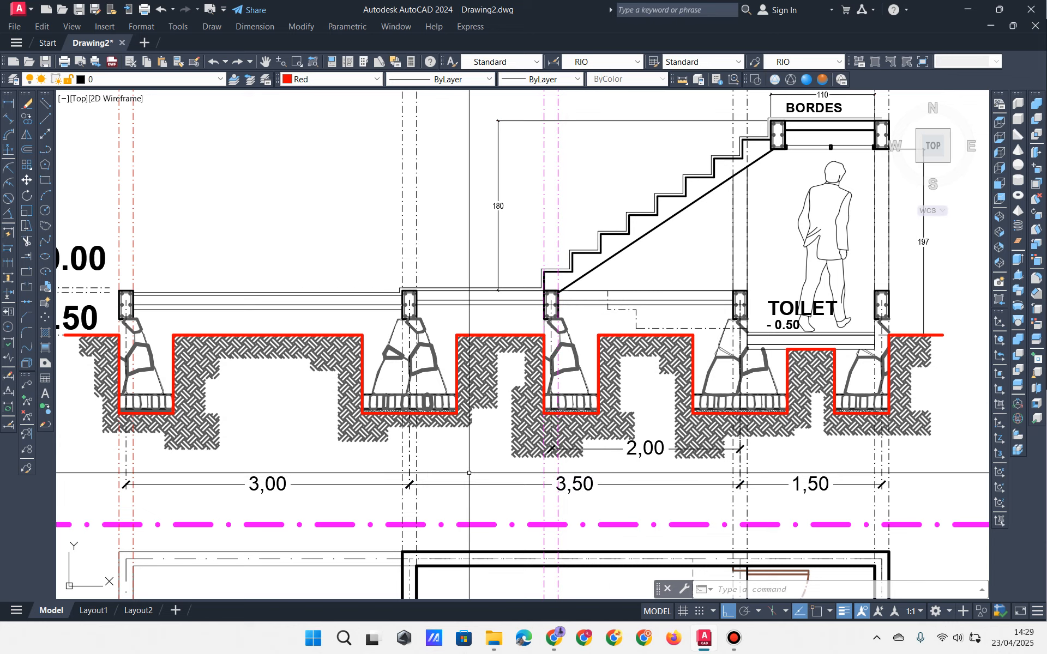
Step: Shift the section view slightly left and deselect the hatch and its boundary
middle_drag(467, 475, 463, 479)
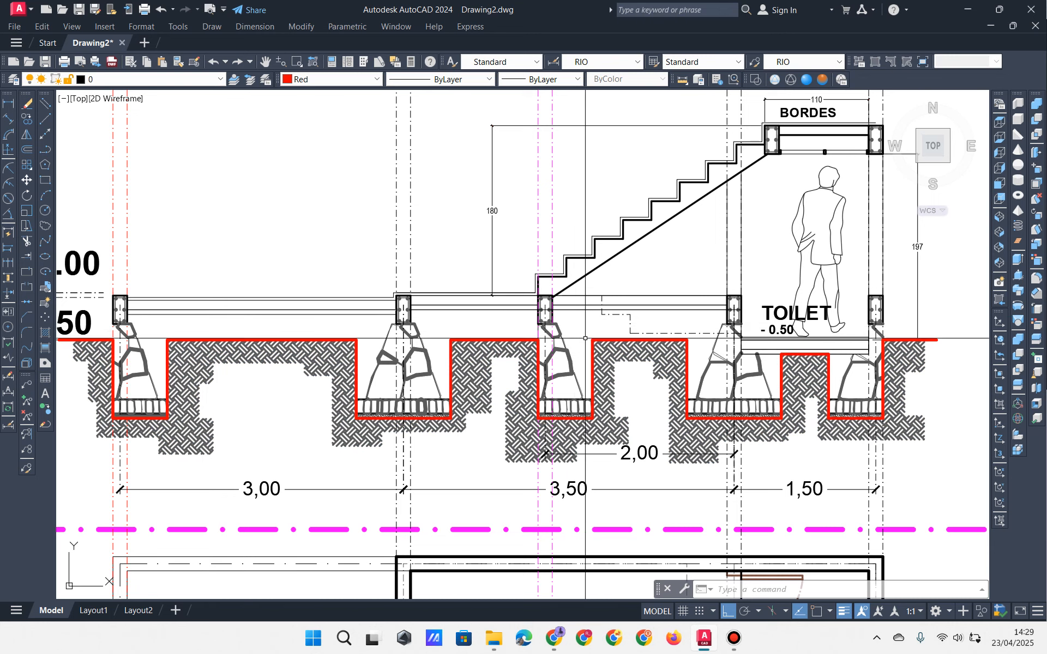
key(Escape)
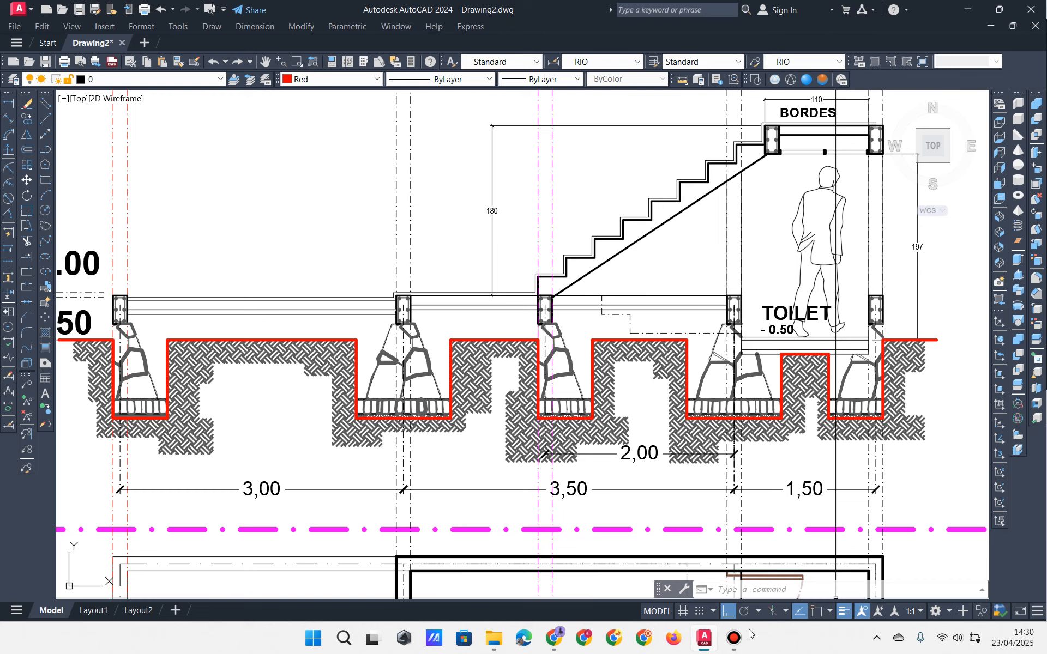
click(734, 638)
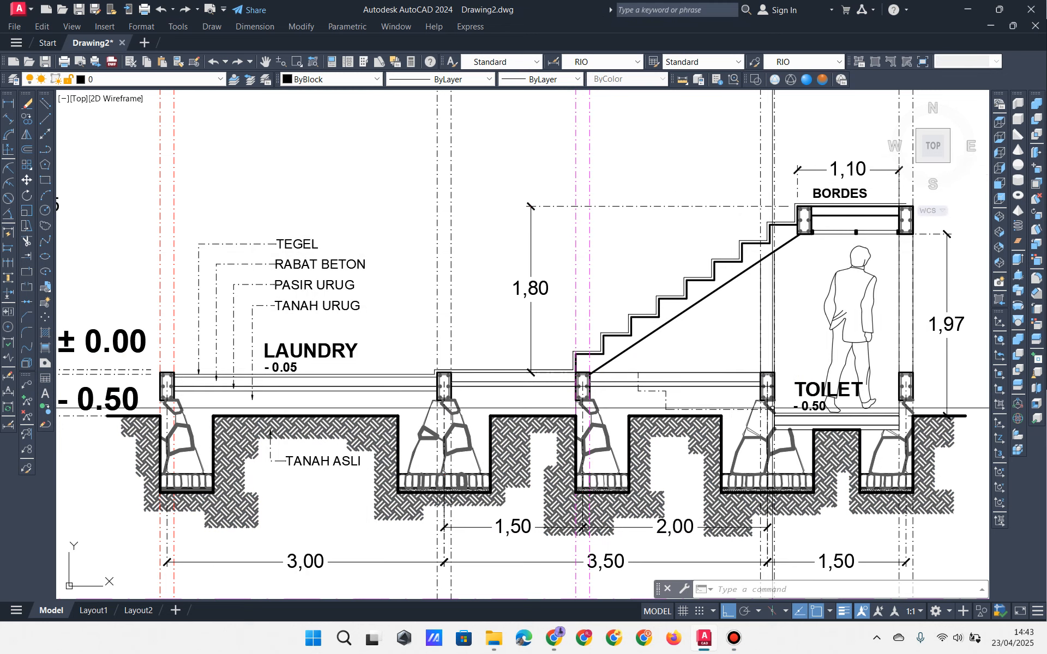
Step: Delete the vertical-line hatch under the floors and start a new hatch
click(734, 638)
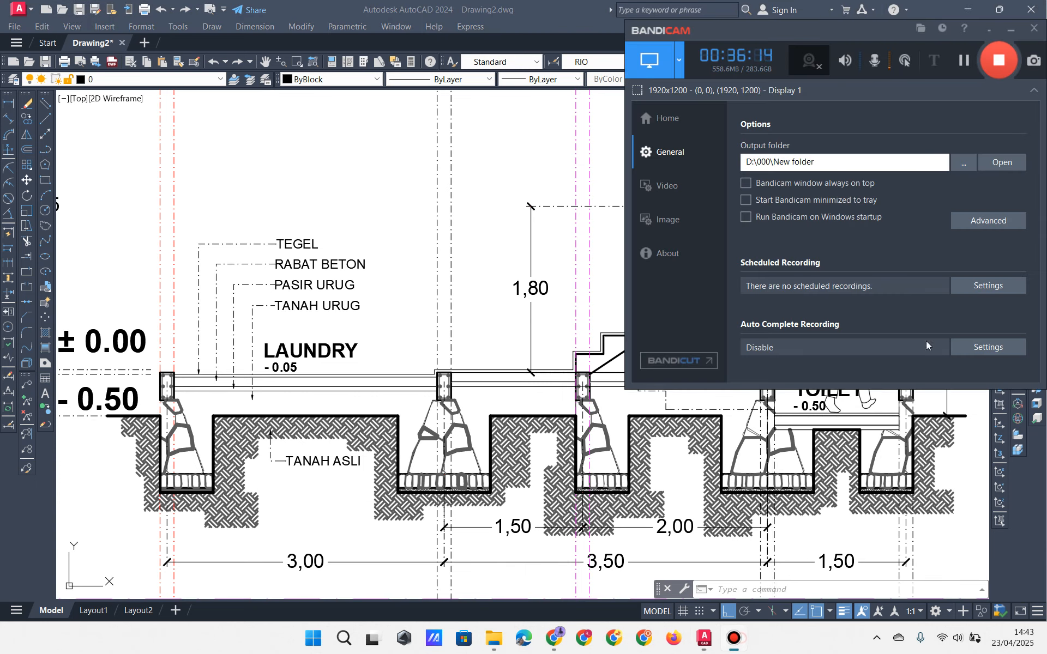
click(964, 59)
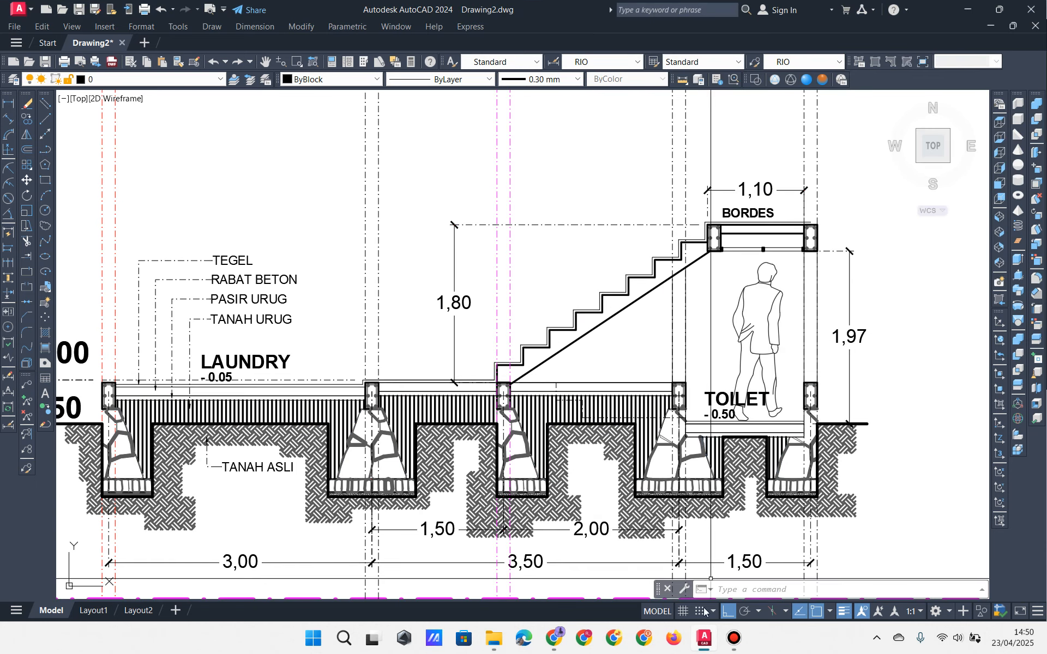
click(445, 409)
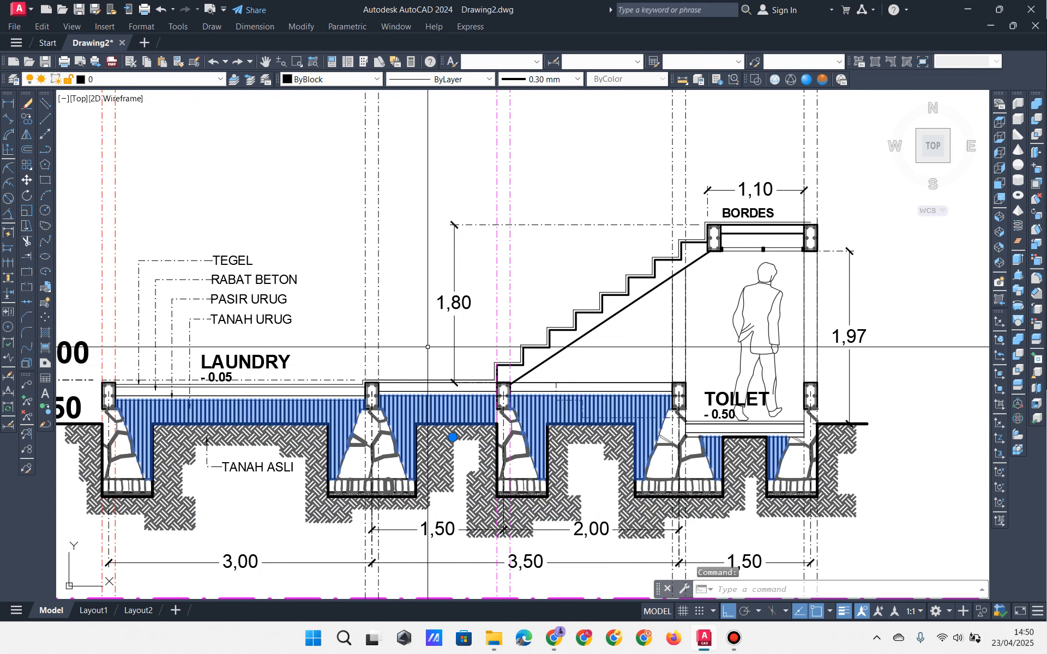
key(Delete)
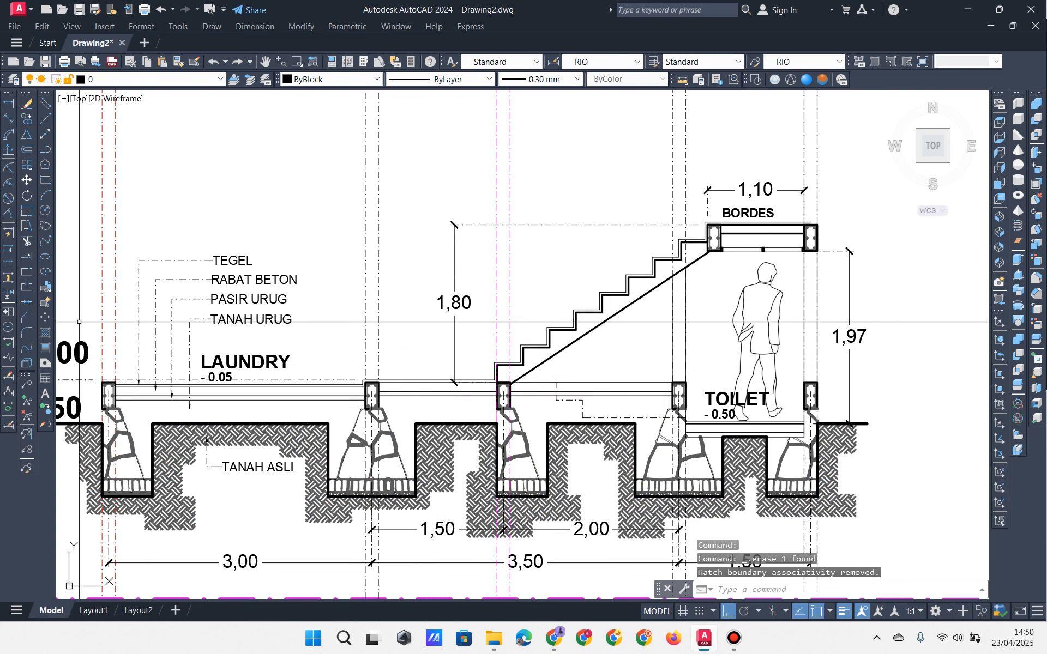
click(46, 333)
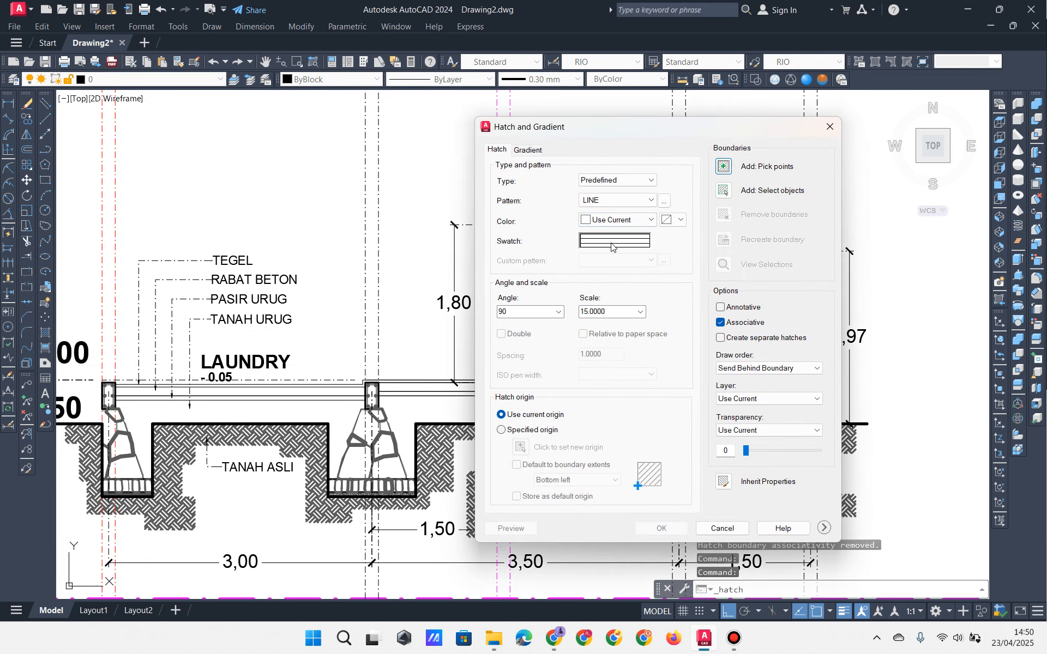
Step: Choose the LINE pattern at 75°, try picking under LAUNDRY, then cancel
click(611, 243)
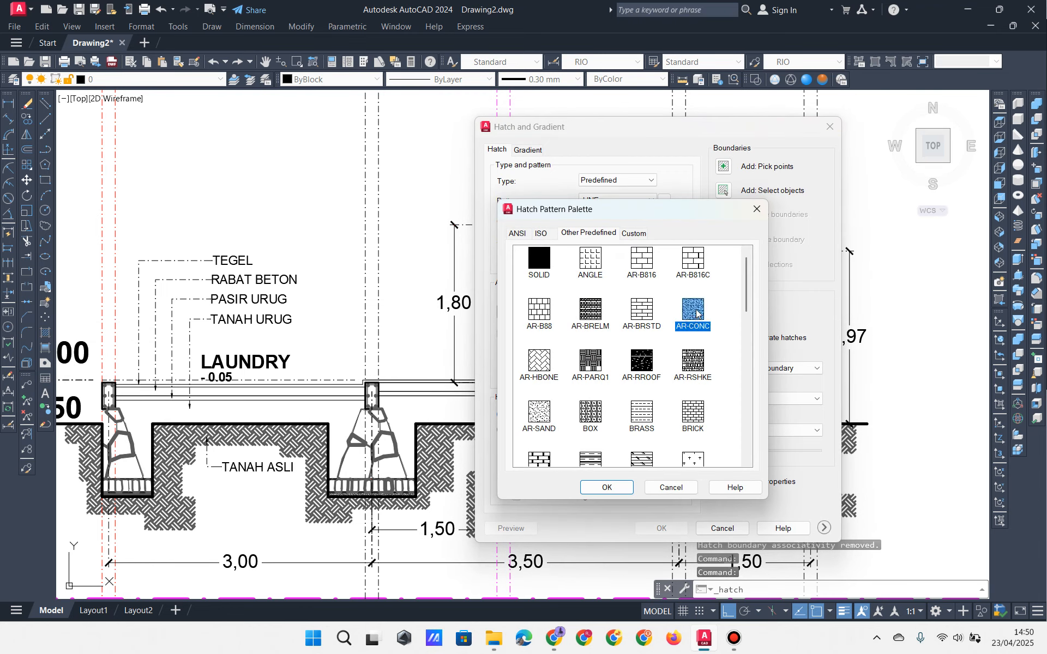
scroll(696, 314, down, 10)
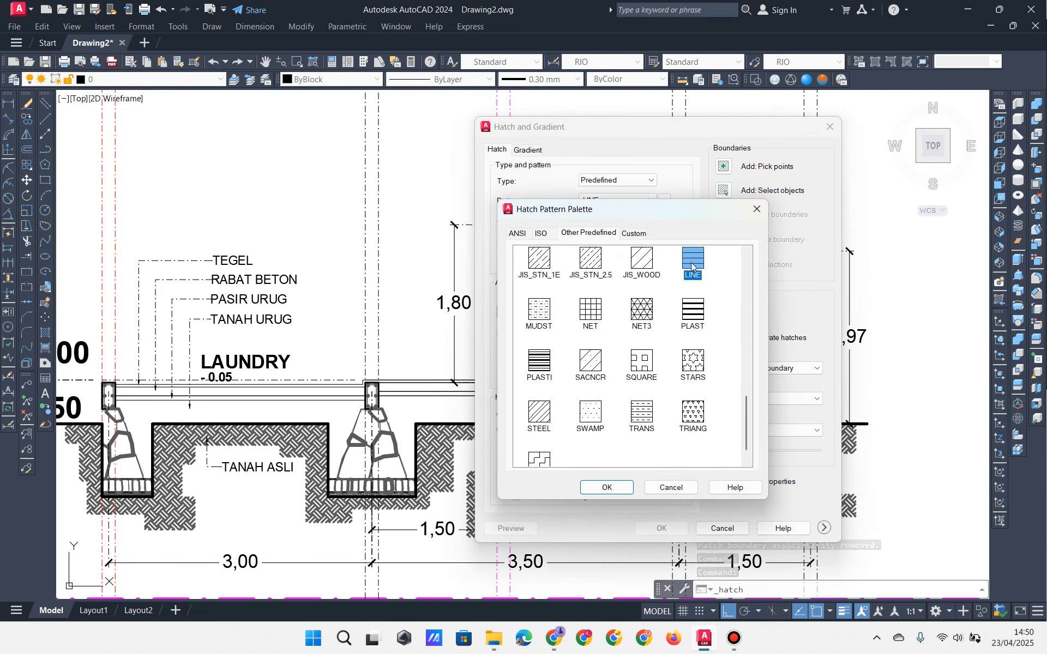
click(605, 486)
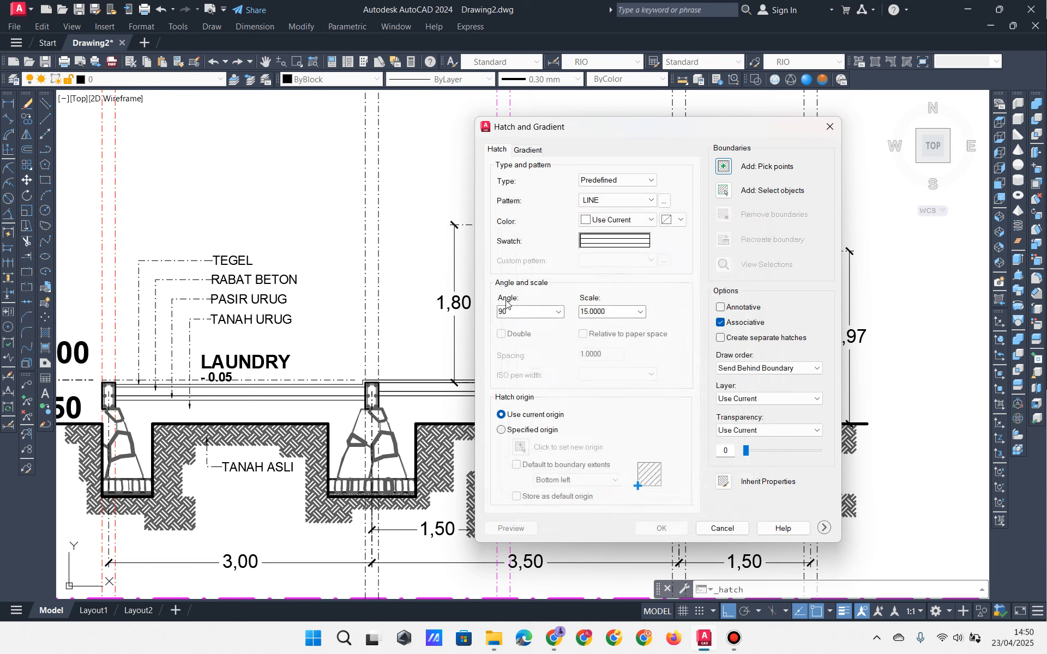
click(558, 312)
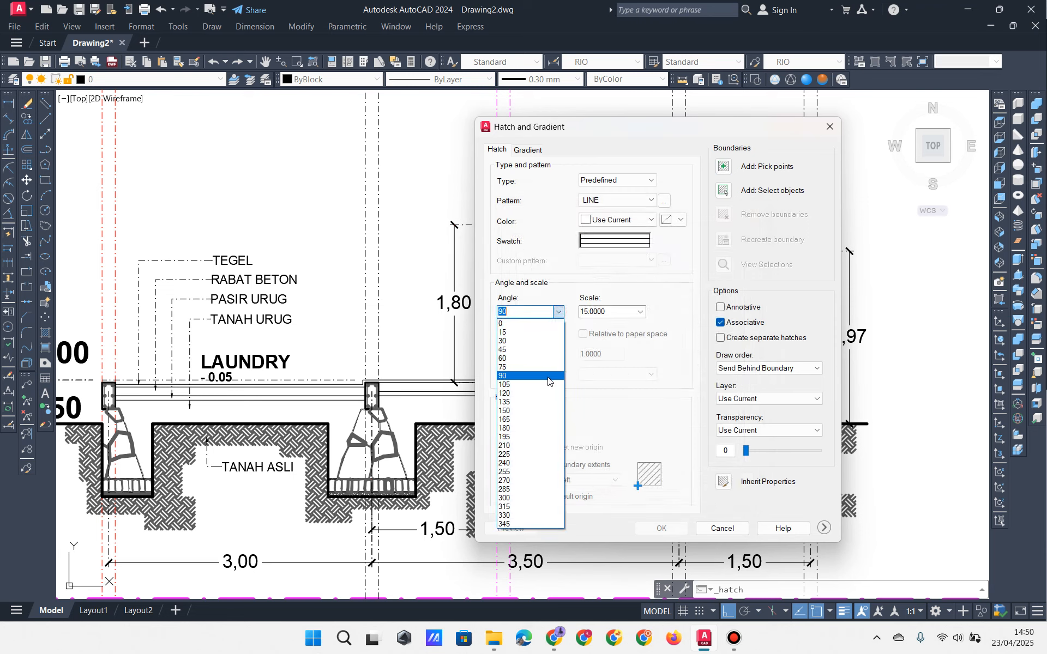
click(536, 375)
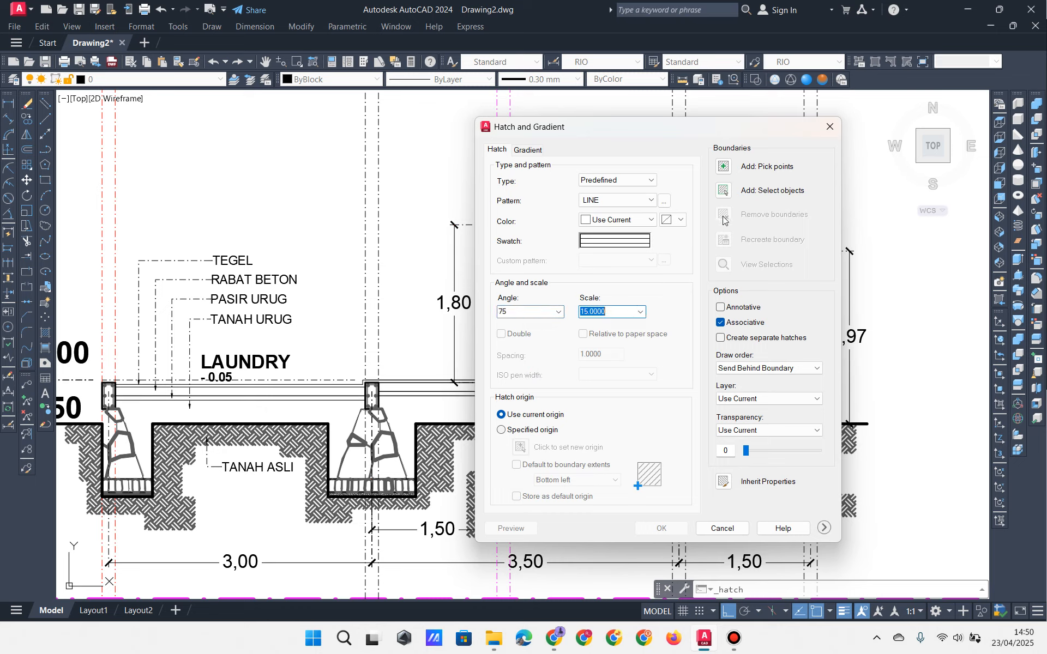
click(724, 167)
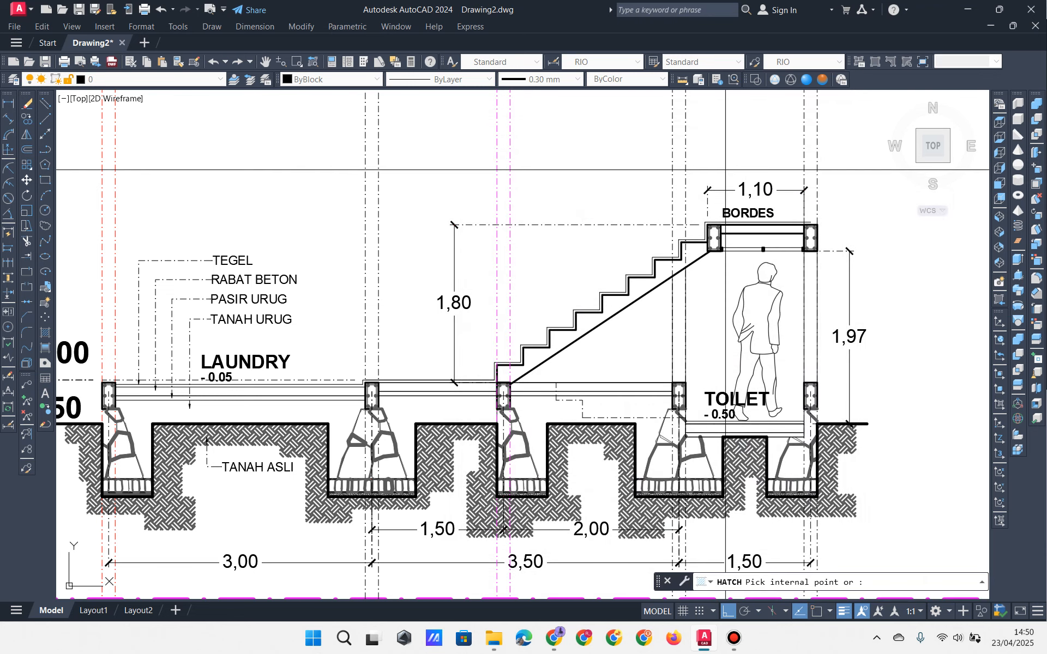
click(162, 410)
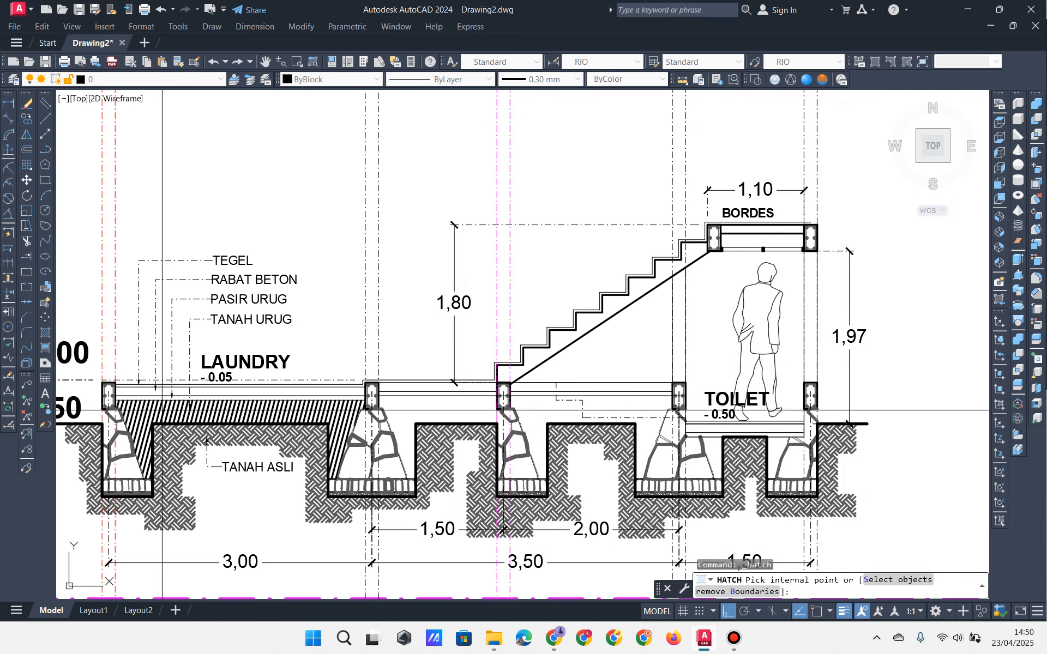
key(Escape)
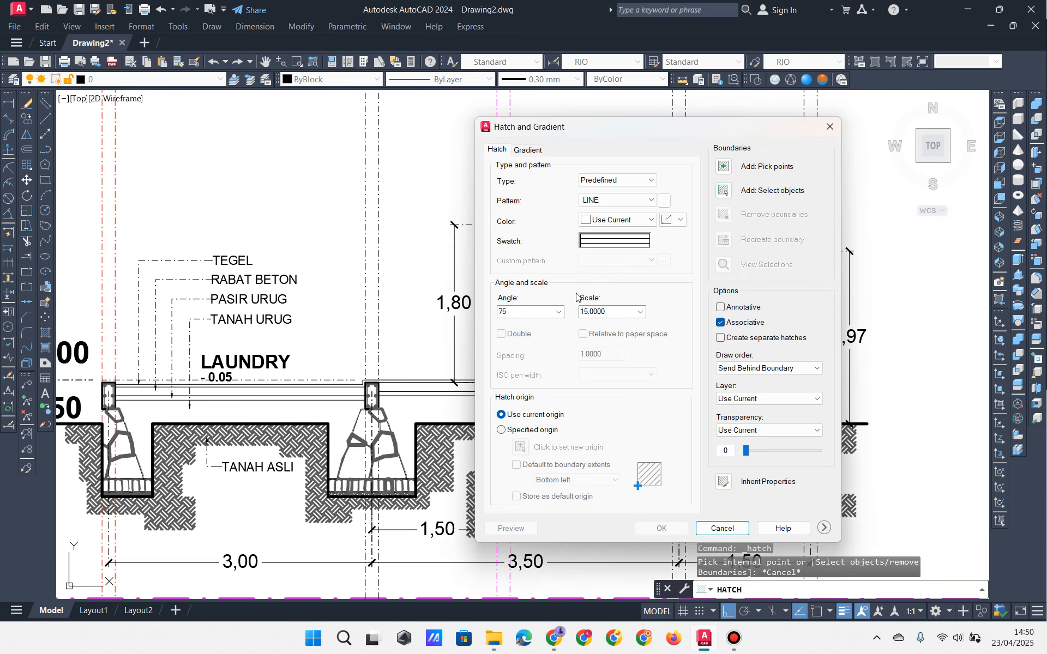
Step: Reset the angle to 90 and pick the areas under LAUNDRY, the stairs and TOILET
click(559, 312)
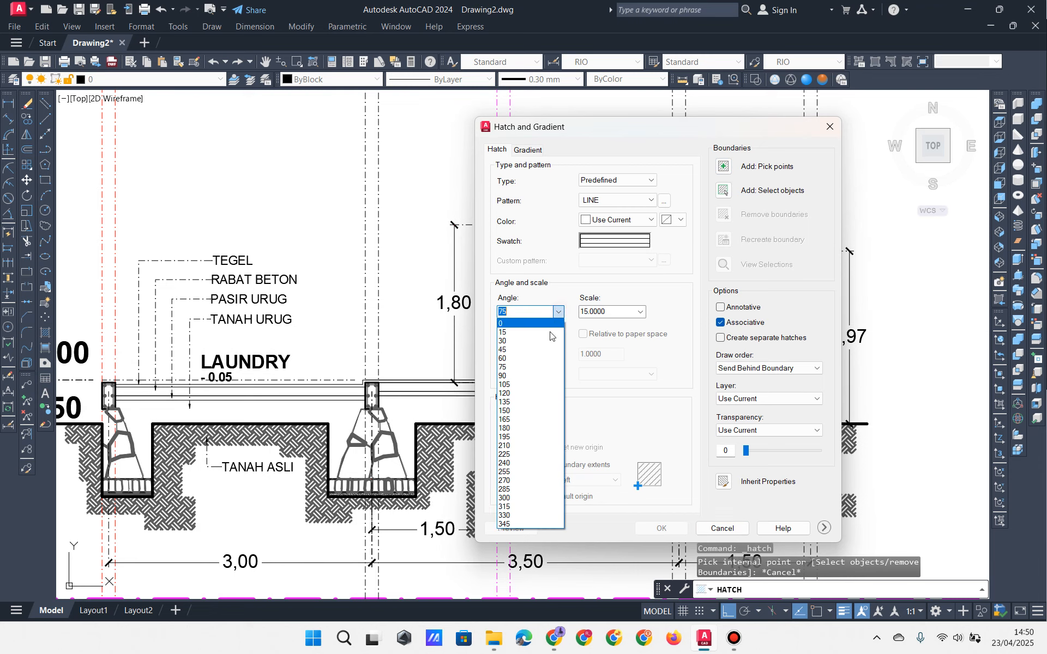
click(533, 378)
click(751, 169)
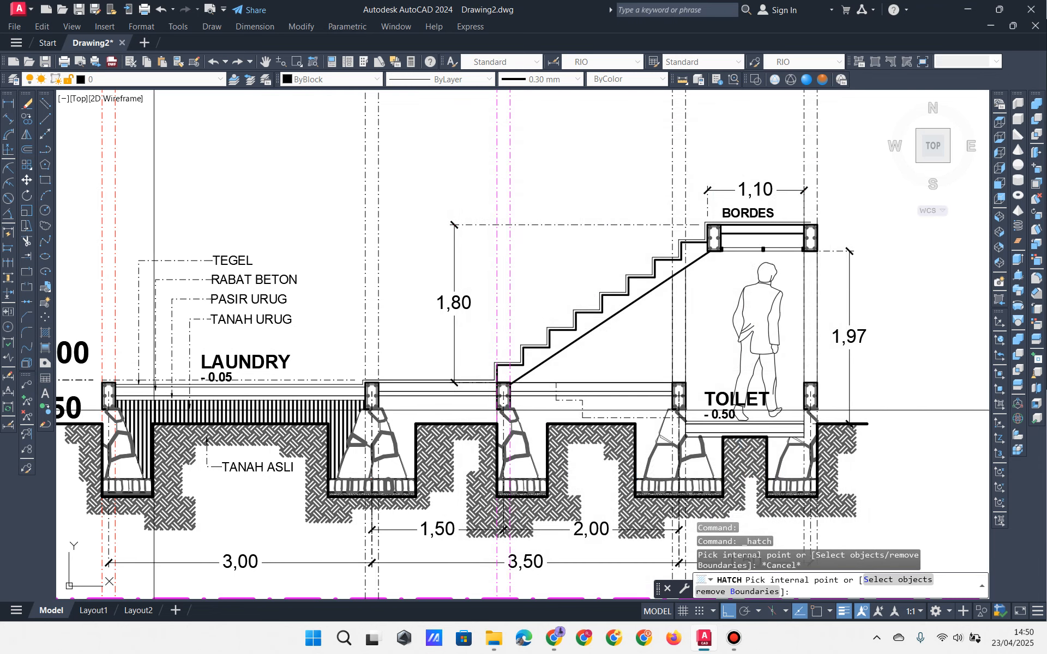
click(149, 410)
click(434, 413)
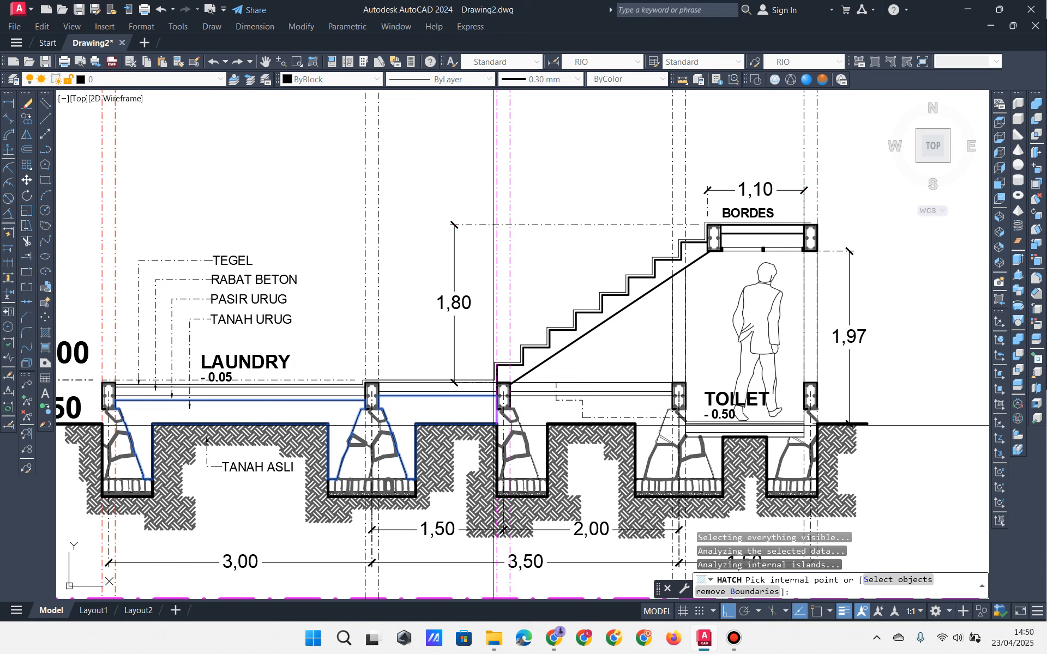
click(531, 410)
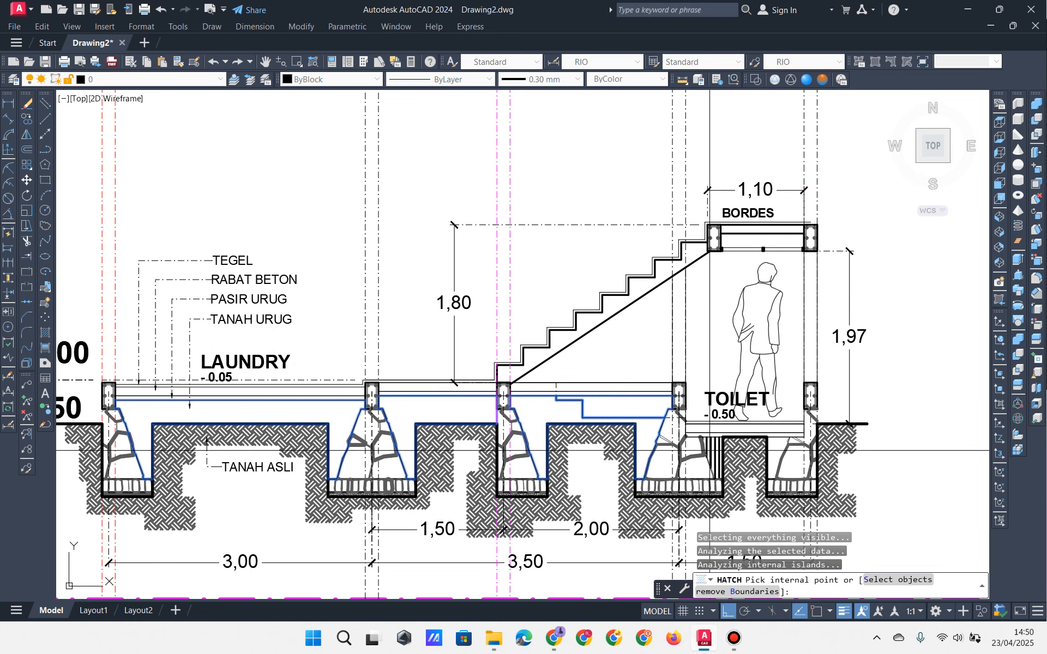
click(713, 455)
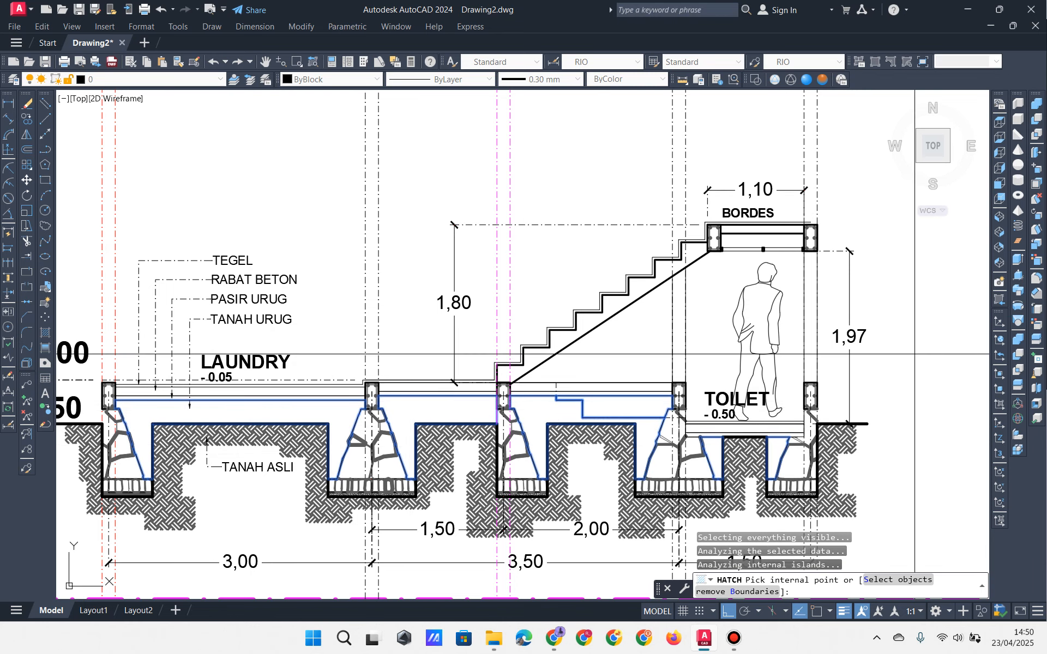
key(Return)
key(Return)
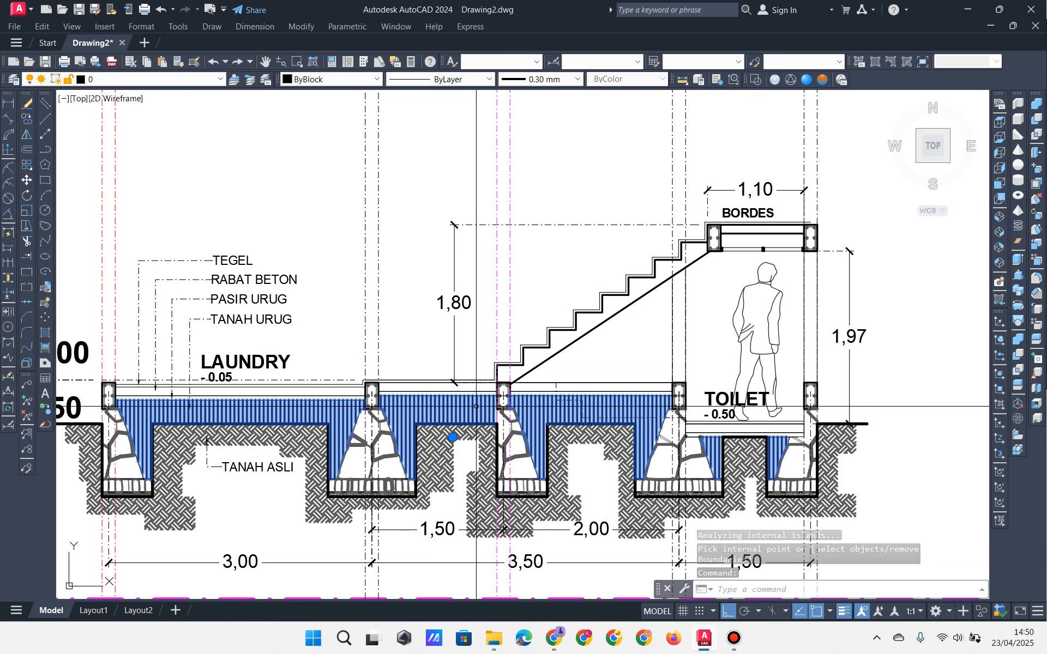
click(735, 638)
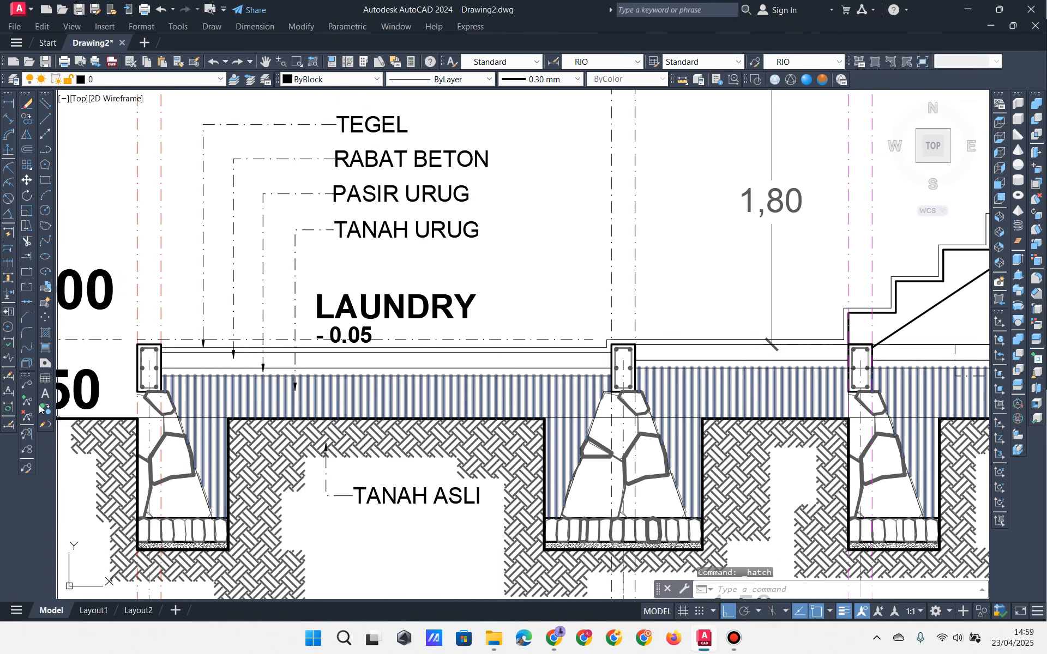
Step: Hatch the two sand strips under the laundry floor with AR-SAND at angle 0, scale 0.25
click(45, 334)
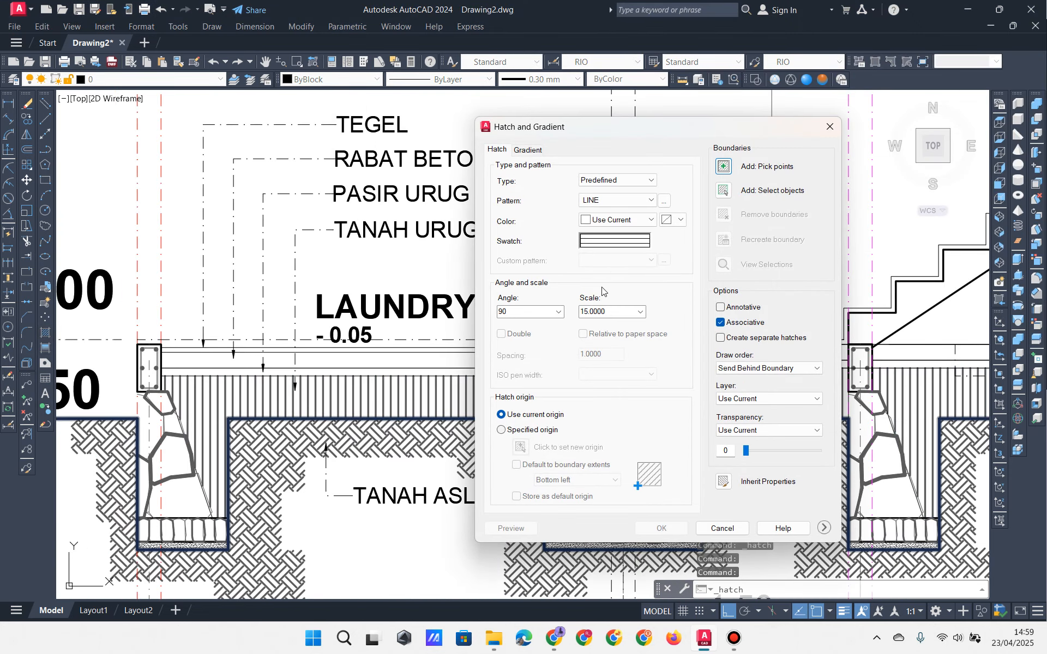
click(623, 248)
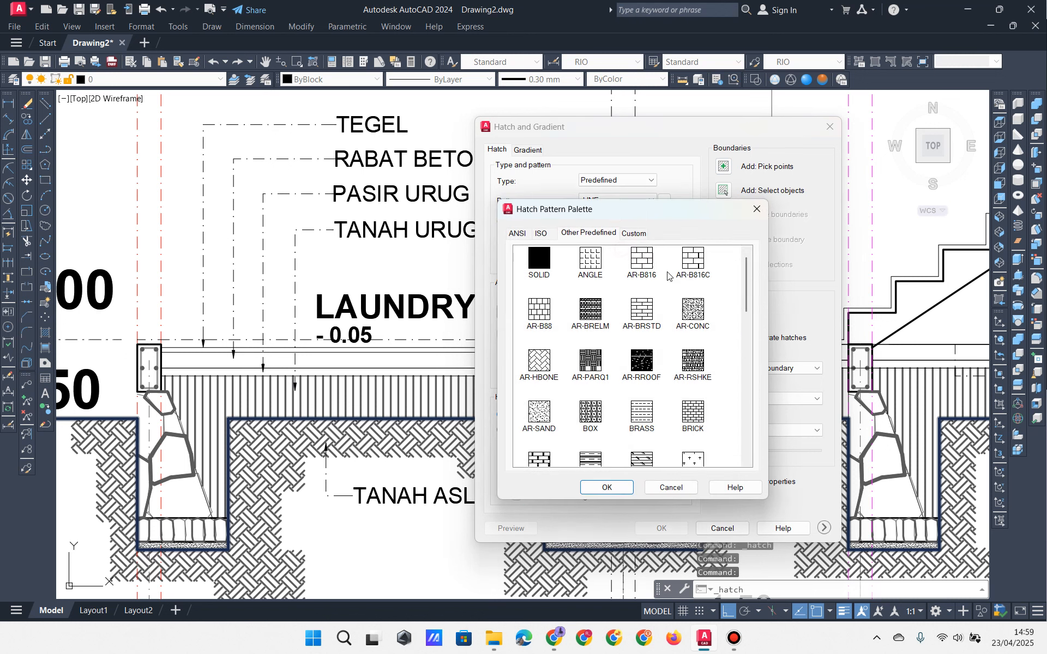
click(551, 425)
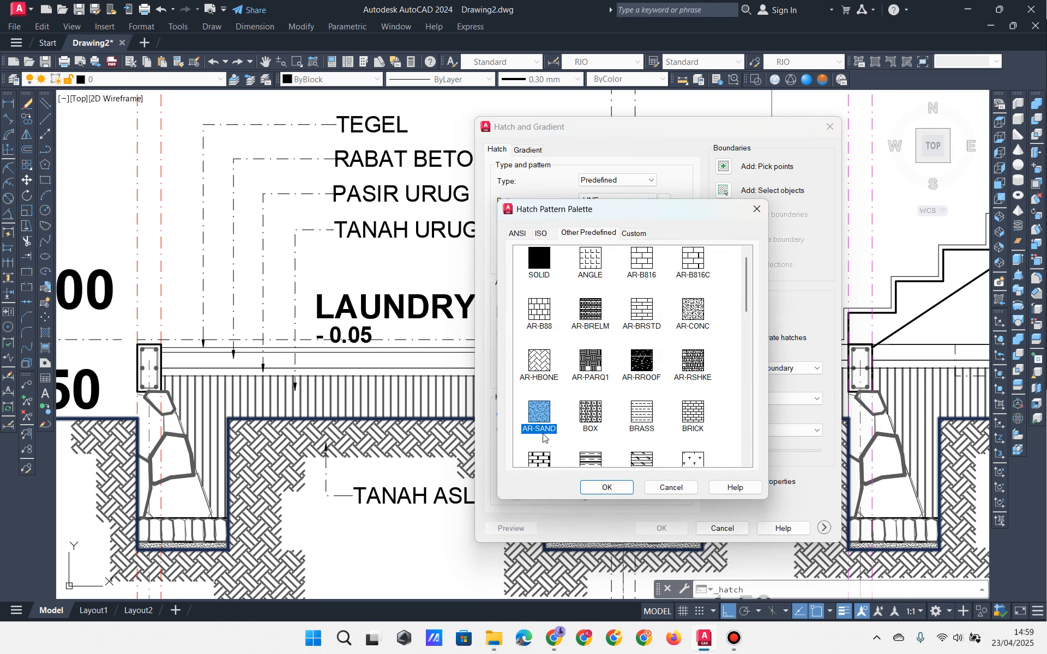
click(607, 488)
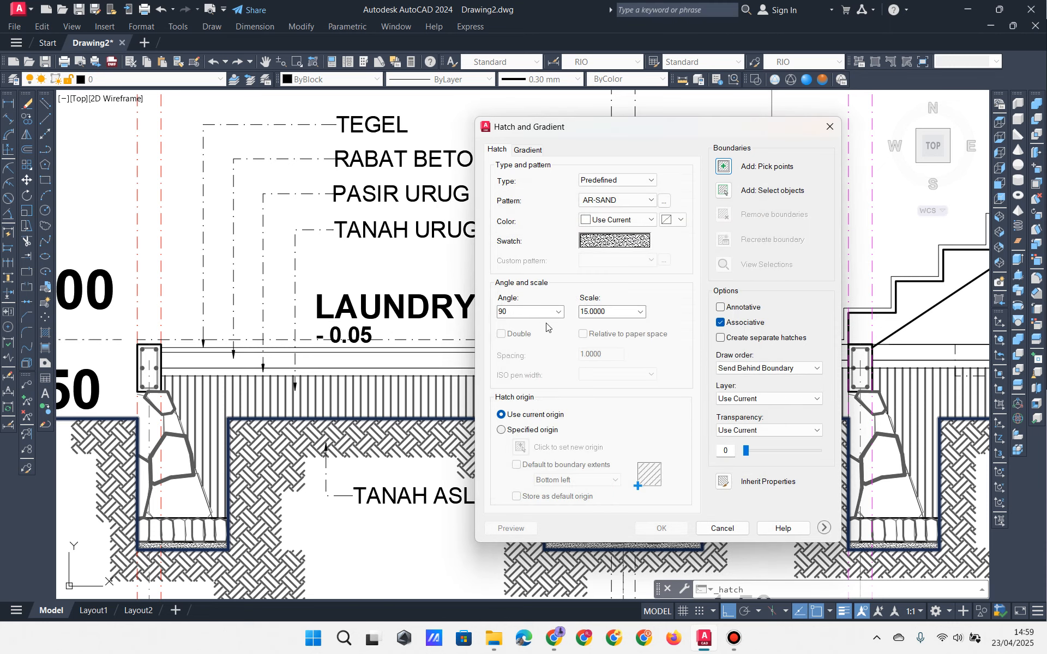
click(558, 312)
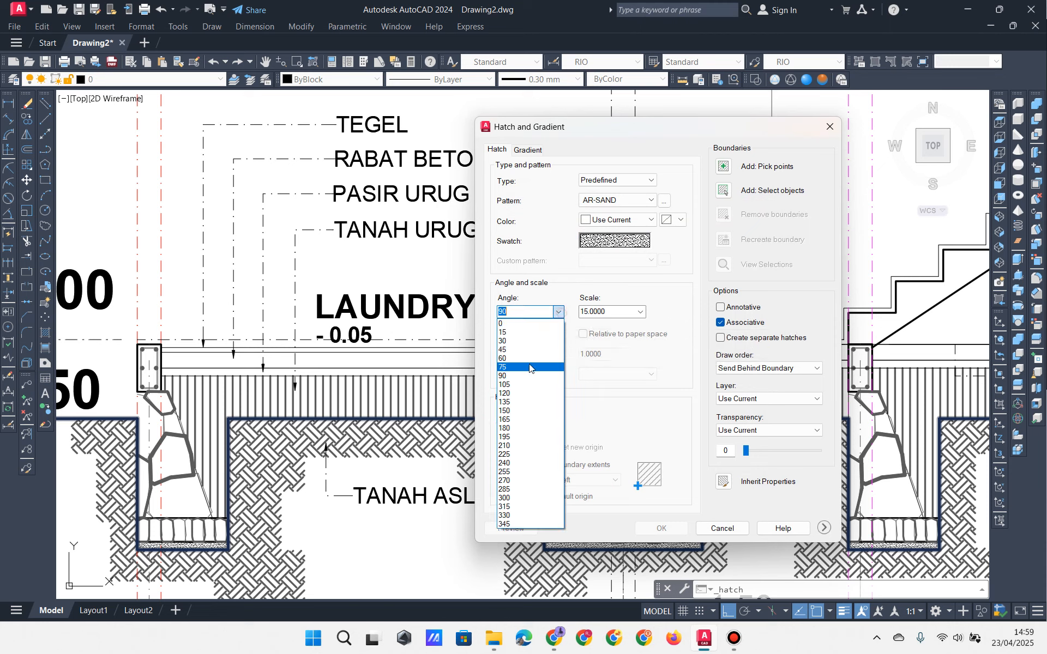
click(545, 325)
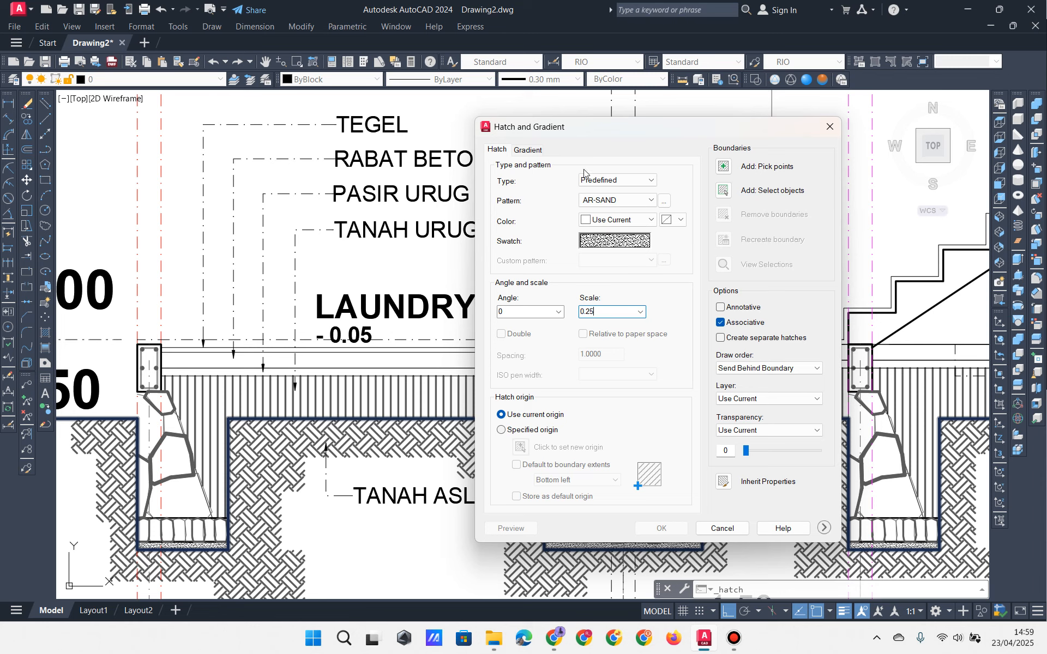
click(723, 168)
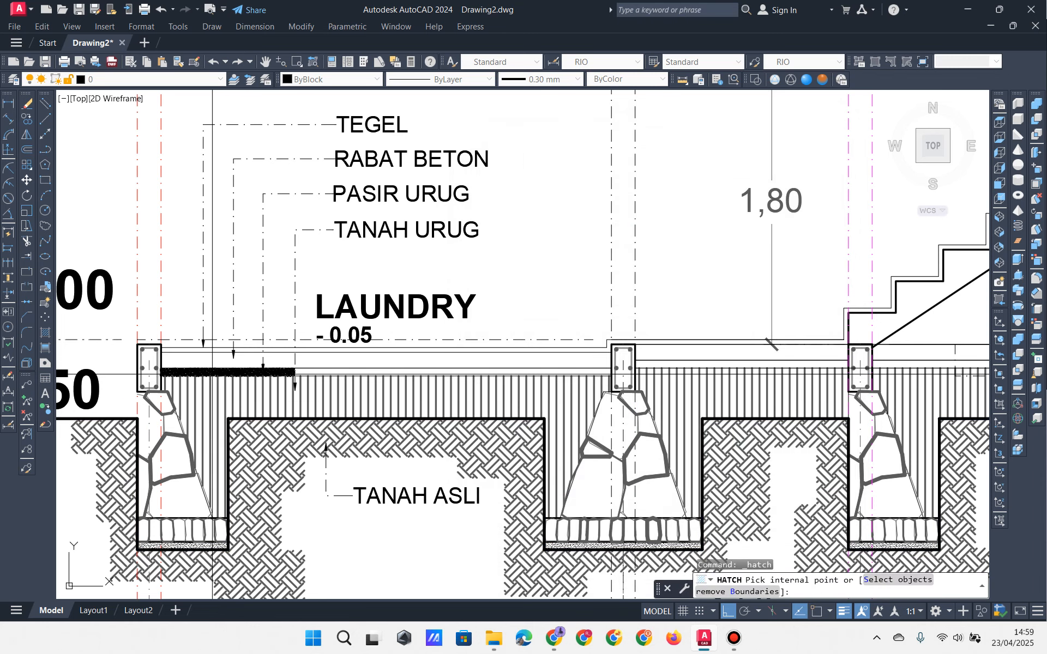
click(212, 375)
click(308, 373)
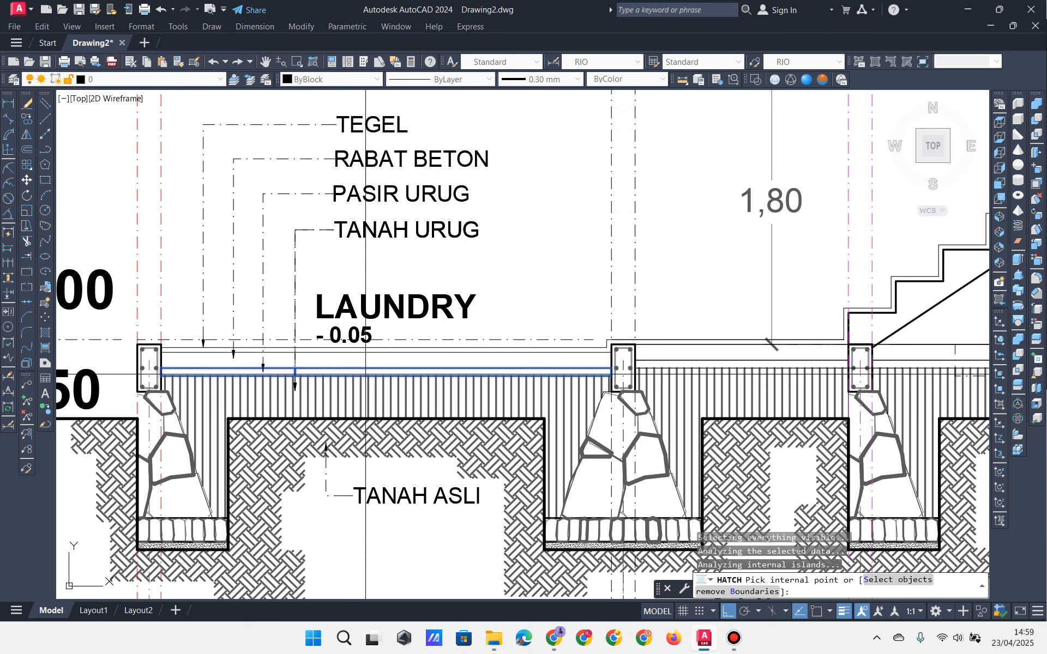
mouse_move(568, 285)
middle_down()
mouse_move(375, 297)
mouse_move(329, 270)
middle_up()
key(Return)
key(Return)
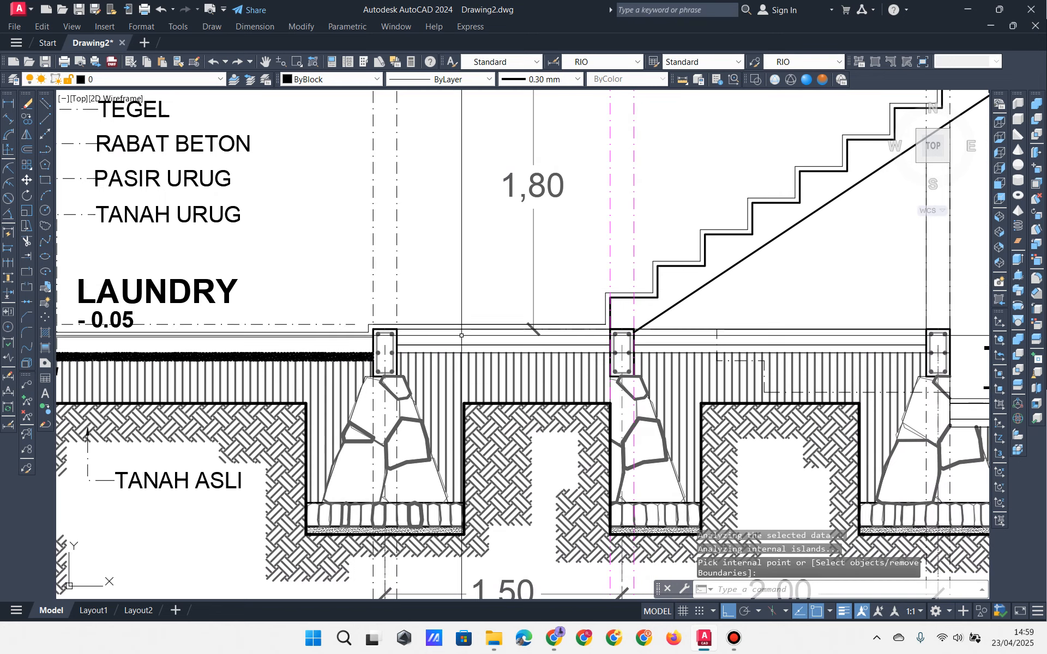
Step: End the hatch command and reset the current lineweight to ByLayer
scroll(325, 358, up, 3)
key(Return)
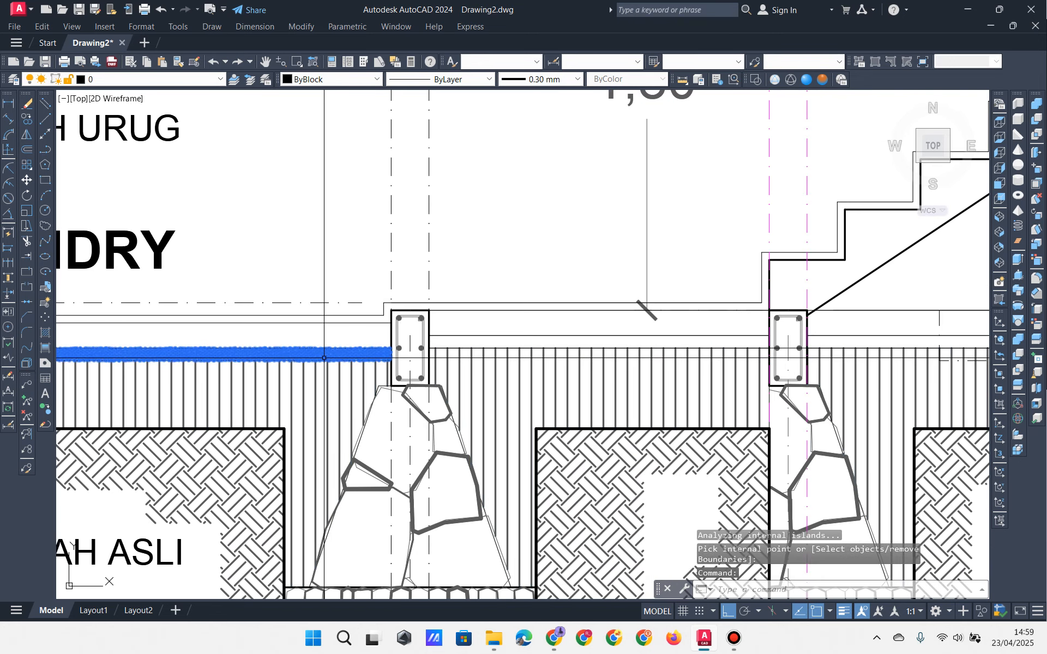
click(525, 81)
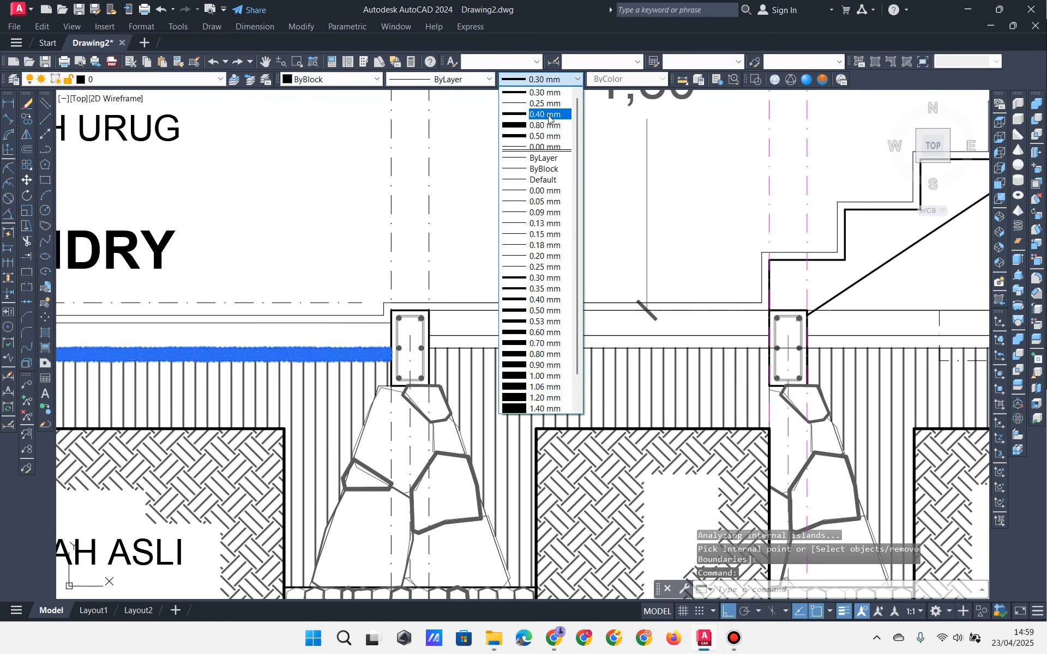
click(546, 159)
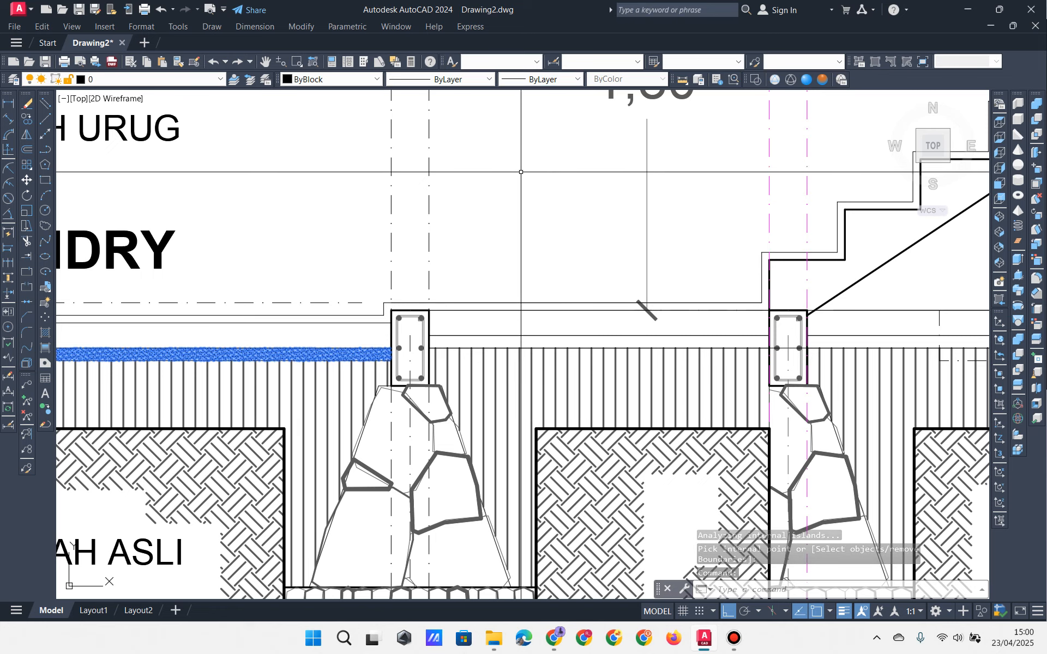
key(Escape)
key(Escape)
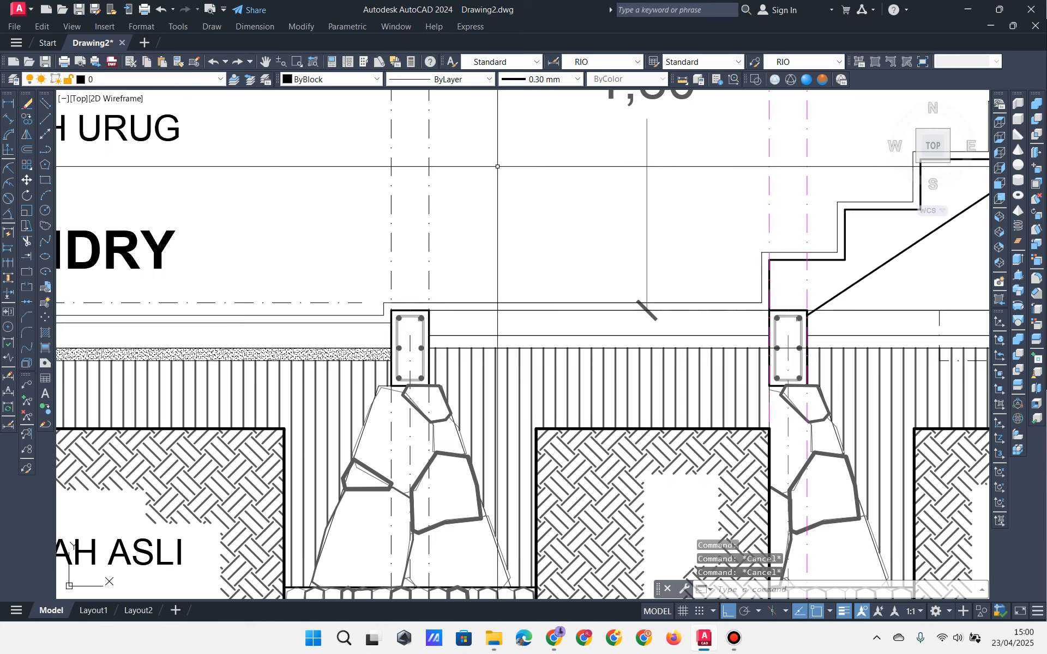
Step: Give the dotted sand hatch band a 0.30 mm lineweight and dismiss the notification
click(315, 354)
click(530, 79)
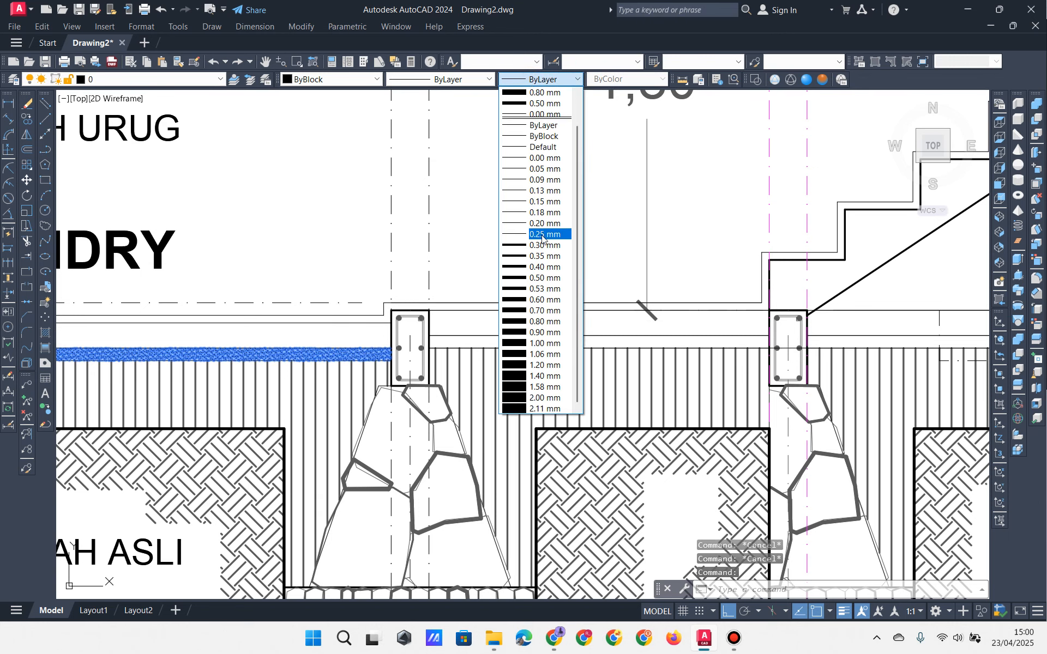
click(542, 245)
key(Escape)
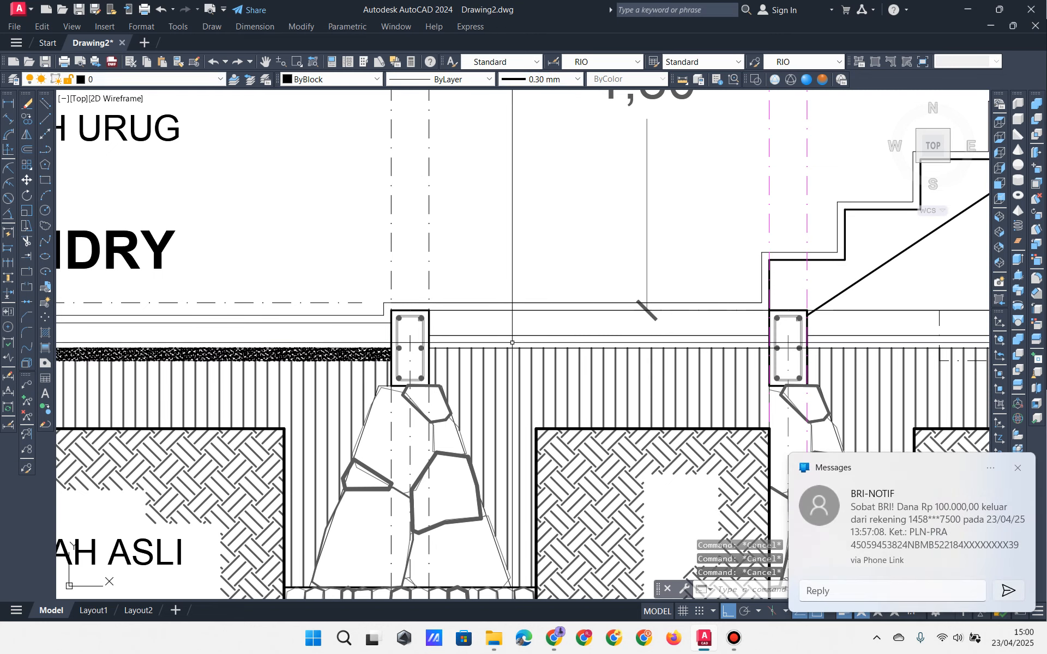
click(1017, 466)
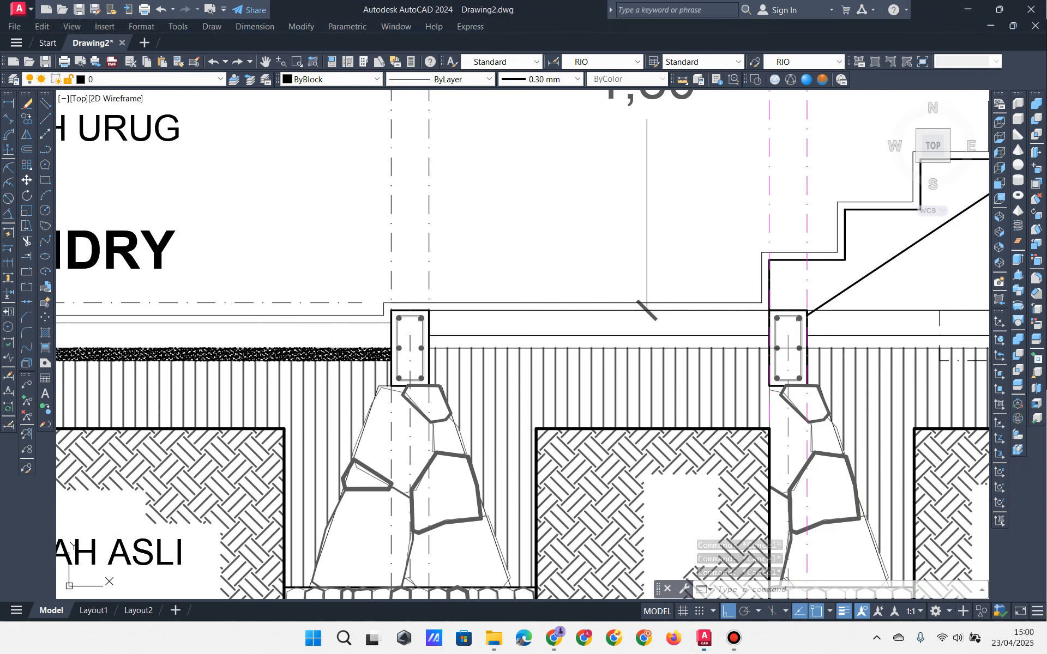
Step: Change the sand hatch band's lineweight to 0.00 mm, then deselect it
click(270, 355)
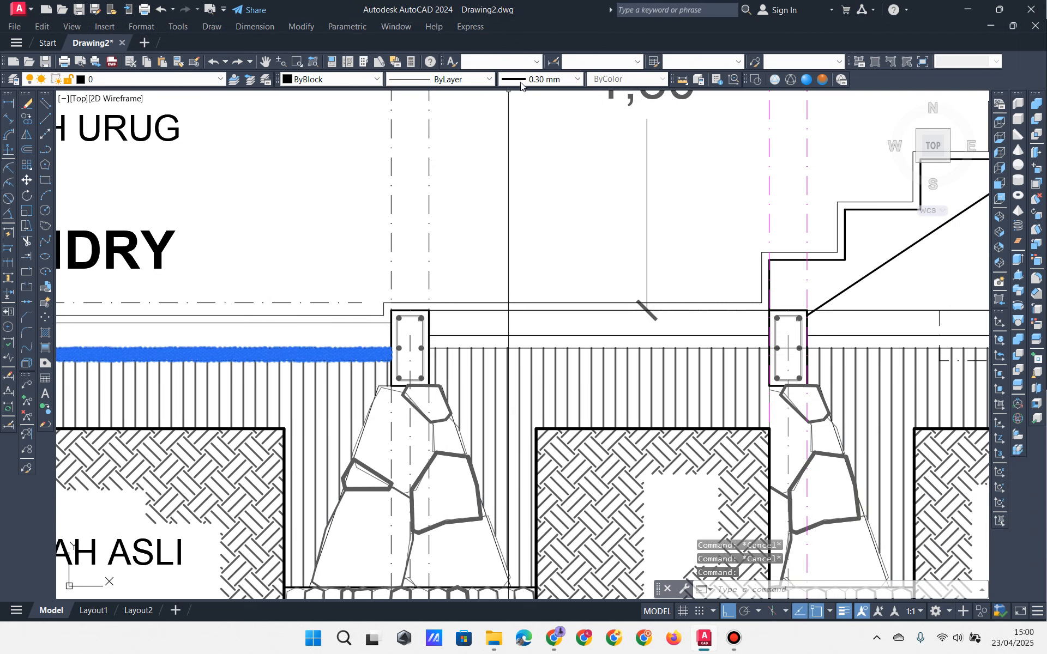
click(540, 79)
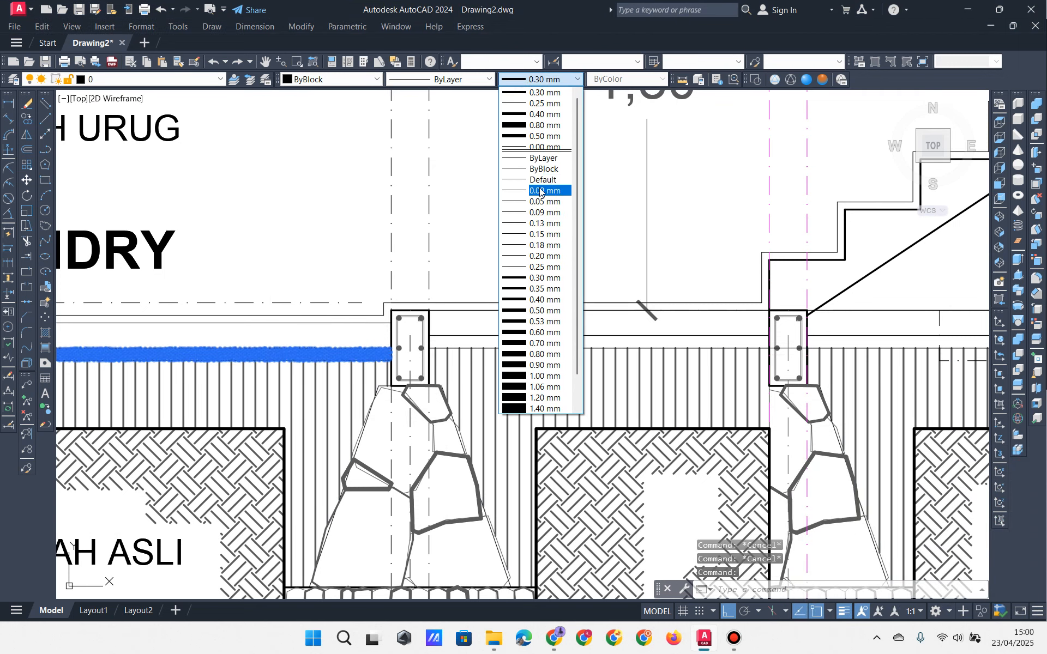
click(540, 191)
middle_drag(433, 262, 537, 253)
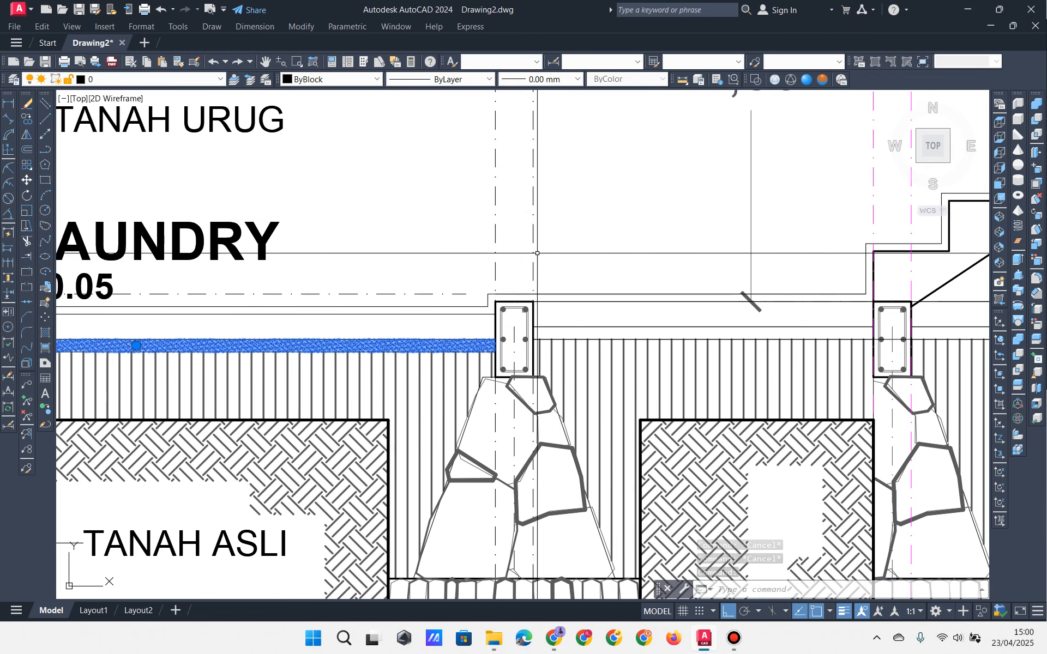
scroll(538, 253, down, 3)
mouse_move(299, 308)
middle_down()
mouse_move(535, 299)
mouse_move(489, 304)
middle_up()
scroll(535, 298, up, 3)
key(Escape)
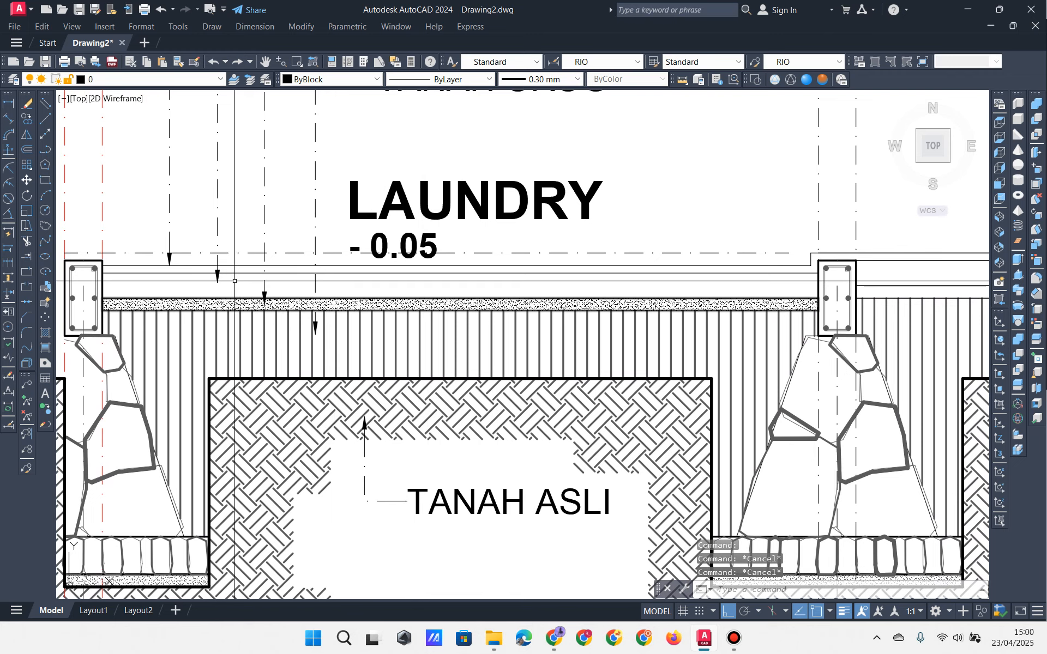
scroll(149, 288, up, 2)
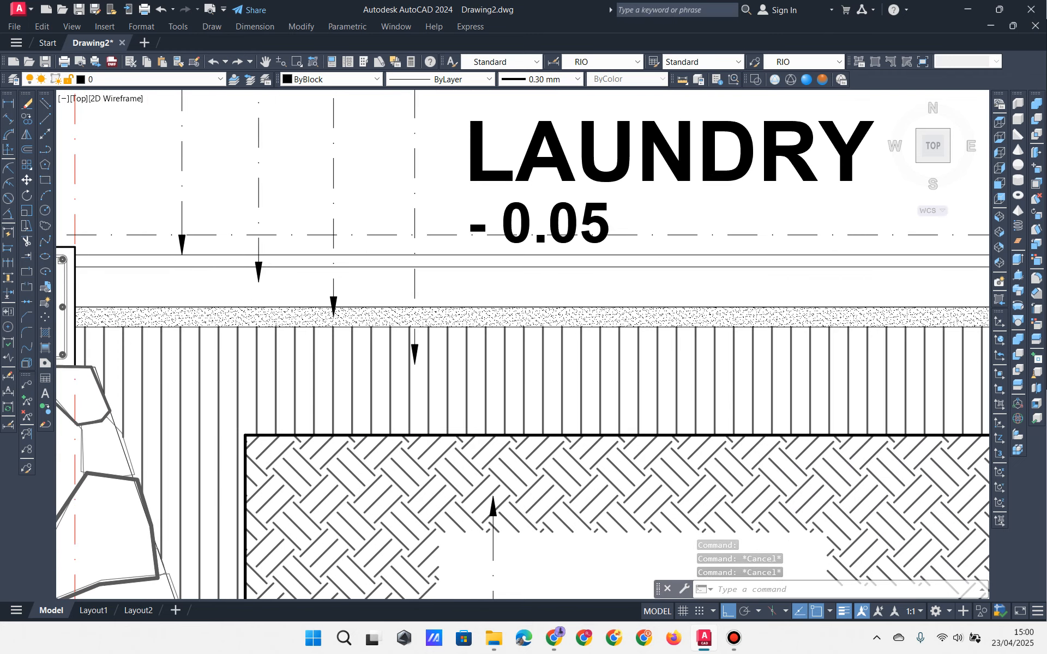
scroll(153, 296, down, 2)
middle_drag(158, 291, 164, 302)
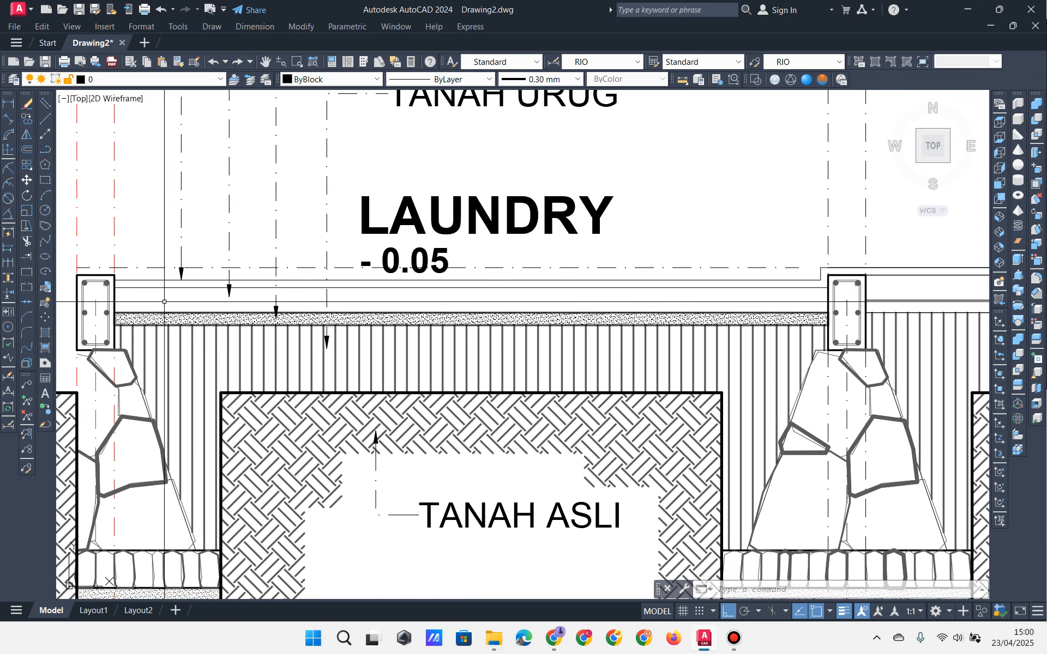
click(47, 334)
click(609, 242)
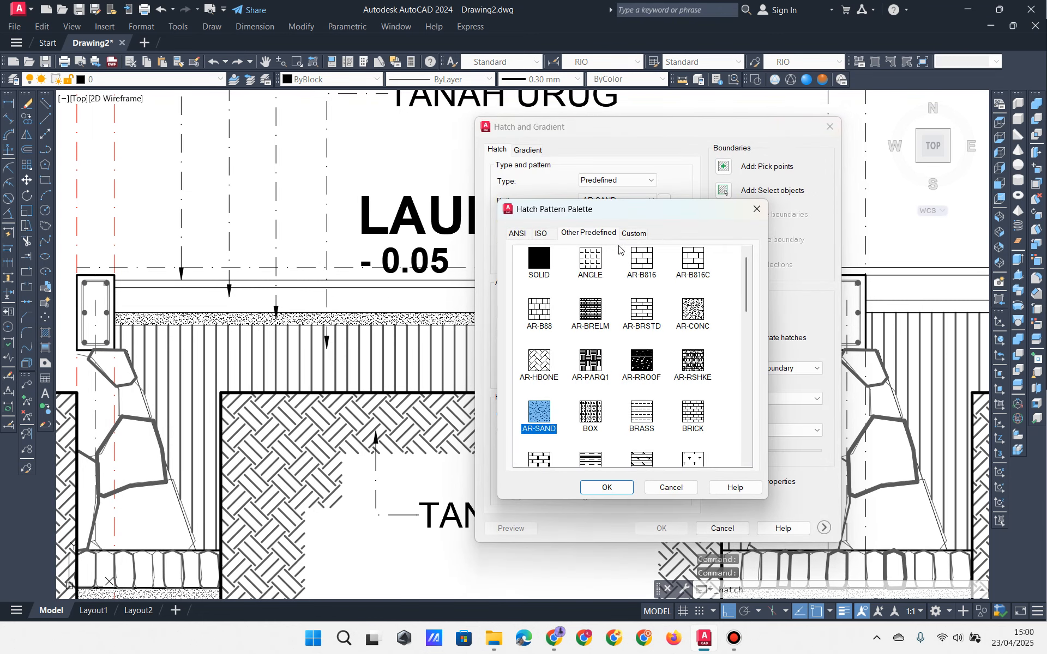
click(694, 313)
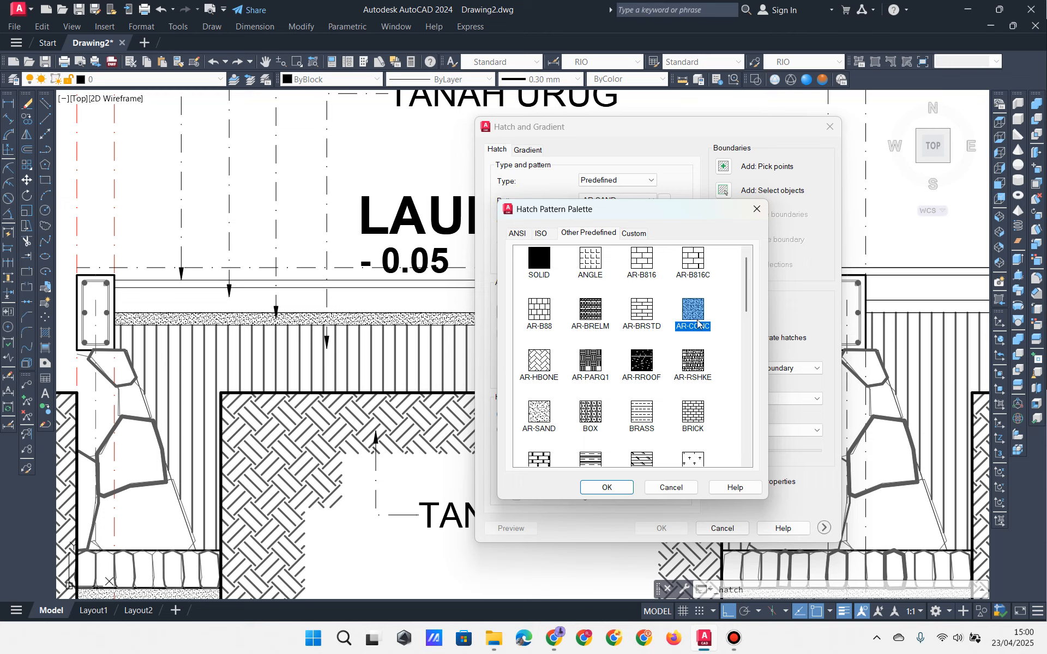
click(605, 489)
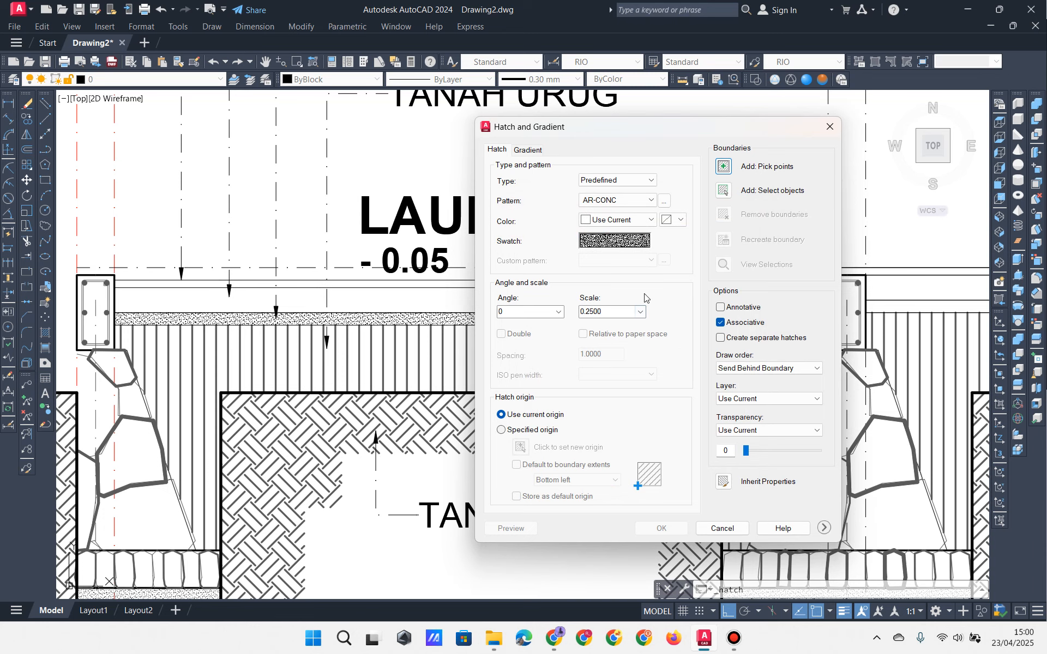
click(726, 172)
click(267, 301)
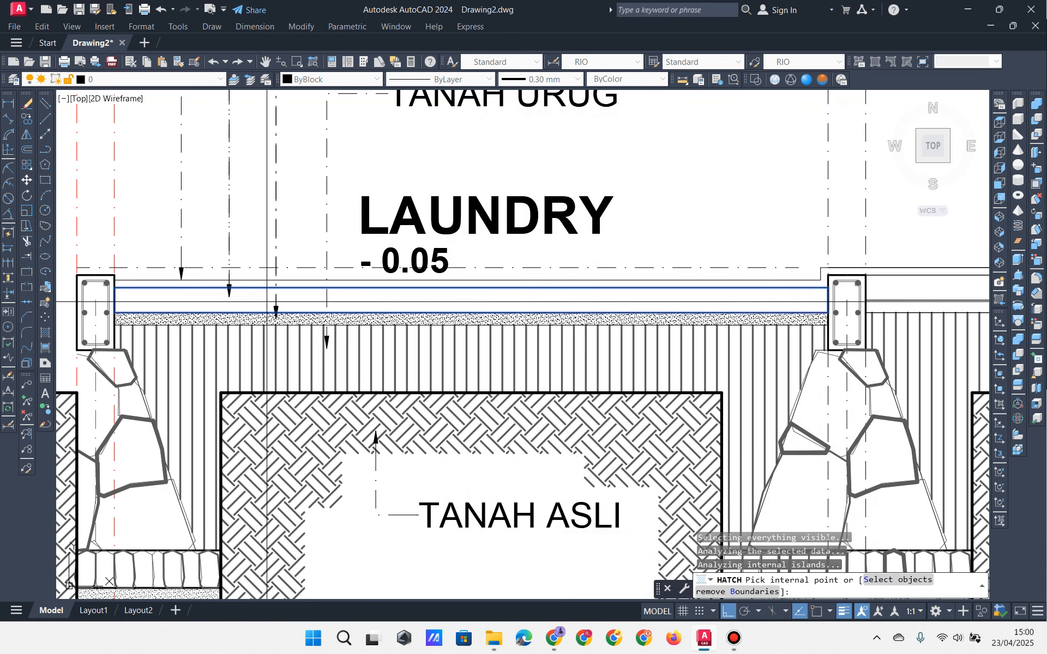
click(382, 300)
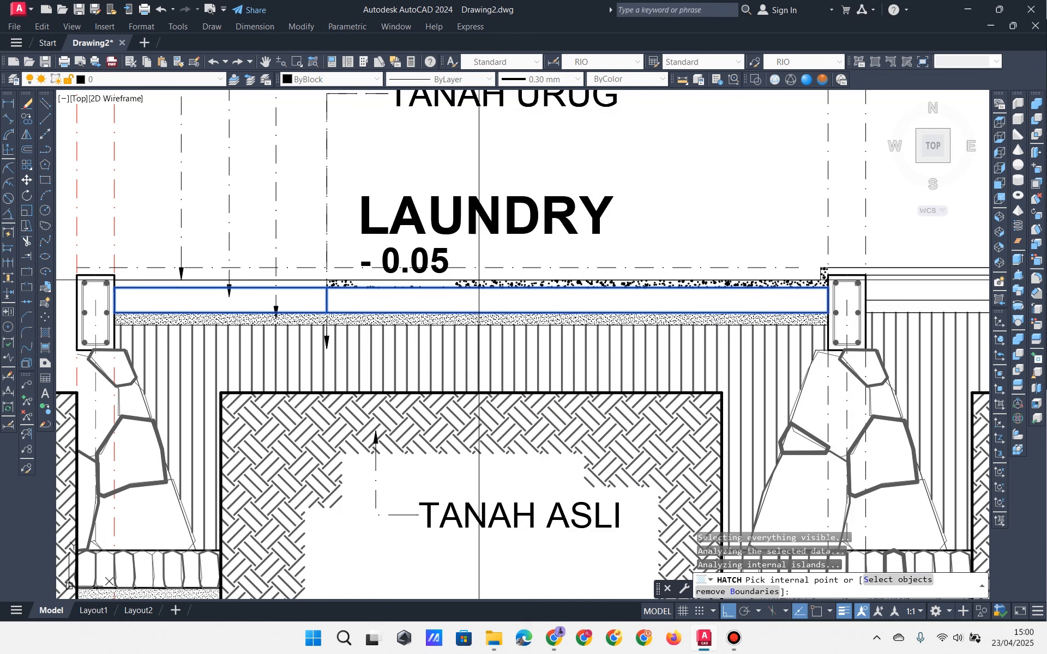
key(Return)
key(Escape)
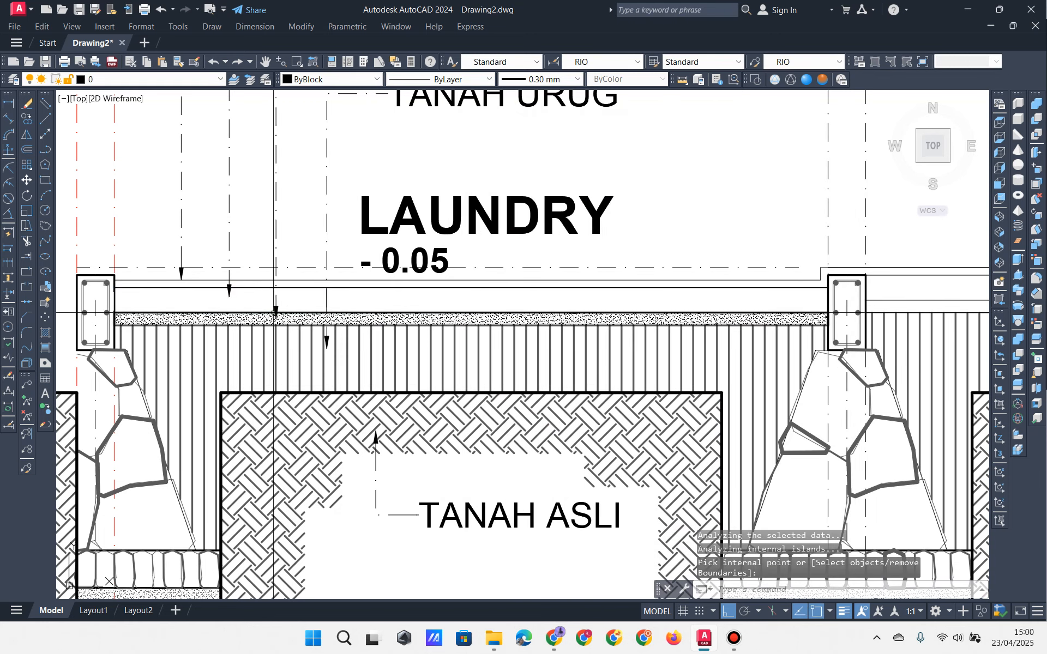
scroll(202, 309, up, 2)
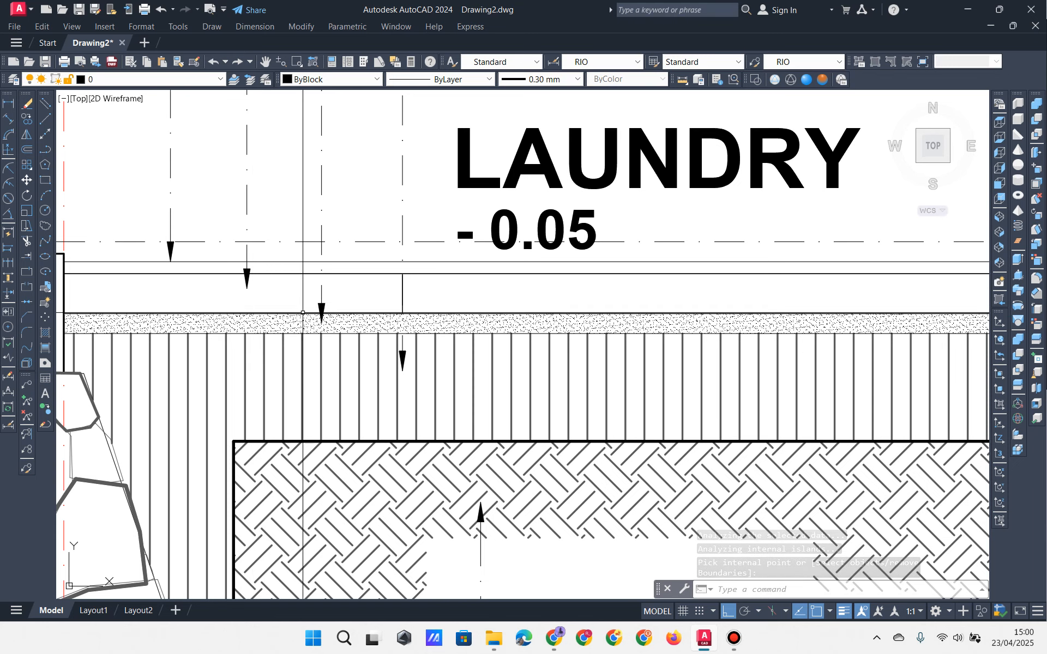
key(ctrl+z)
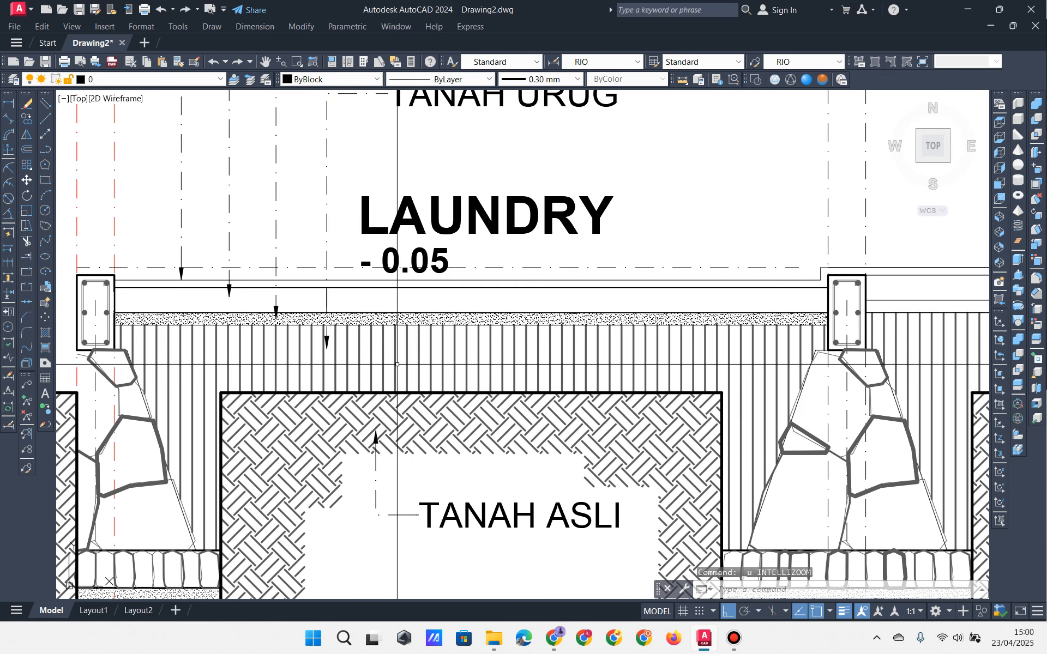
key(ctrl+z)
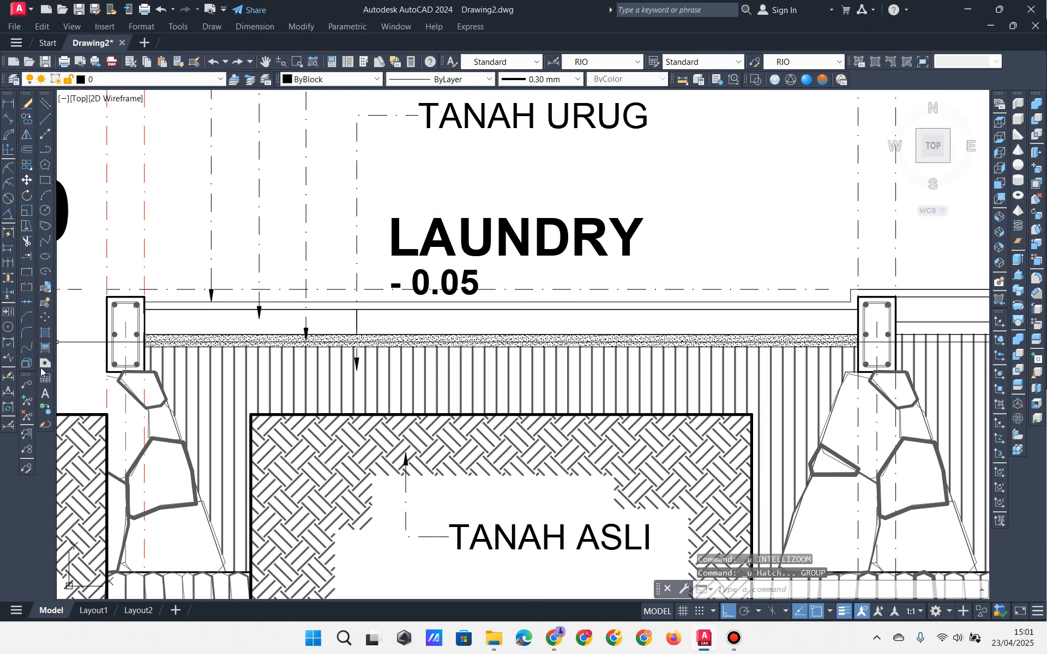
Step: Start a new hatch and pick the left and right parts of the strip under the LAUNDRY floor
click(49, 335)
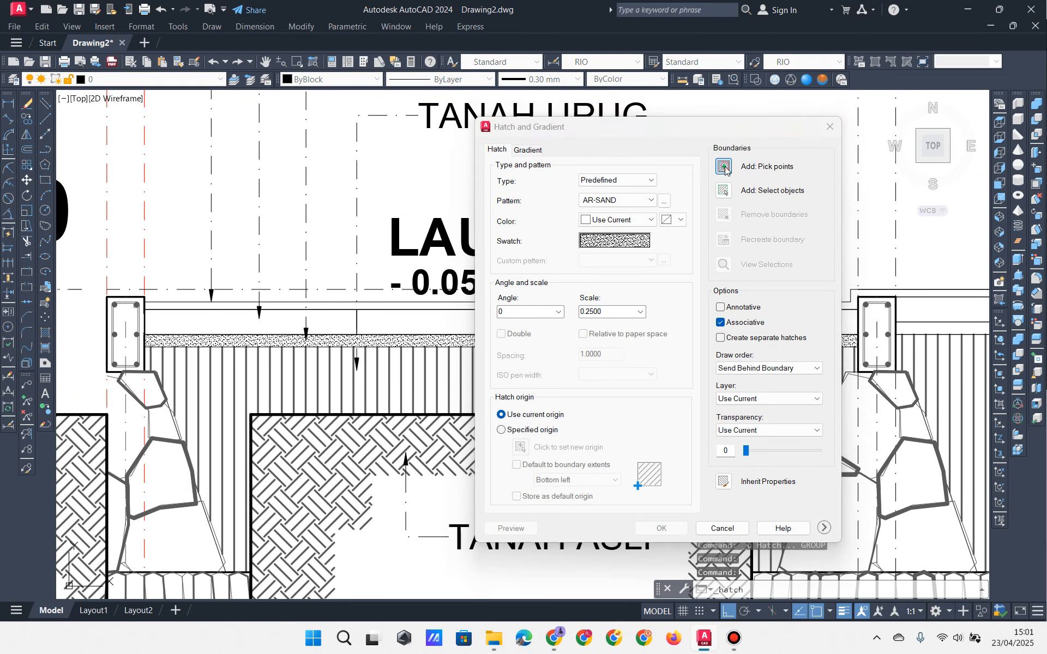
click(725, 169)
click(310, 324)
click(321, 319)
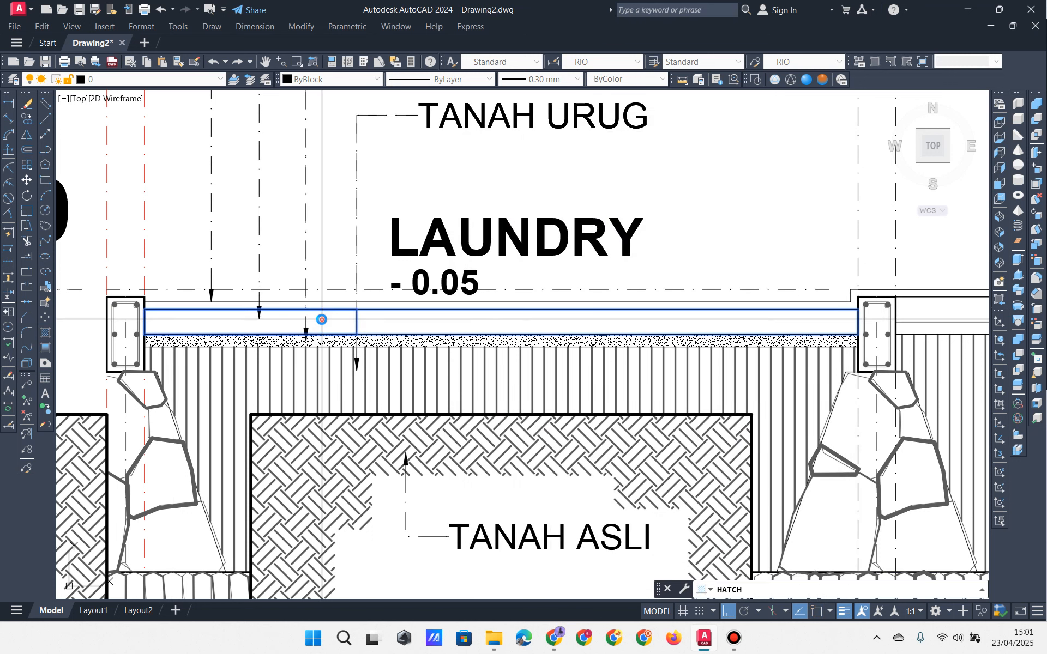
click(407, 321)
middle_drag(471, 325, 394, 327)
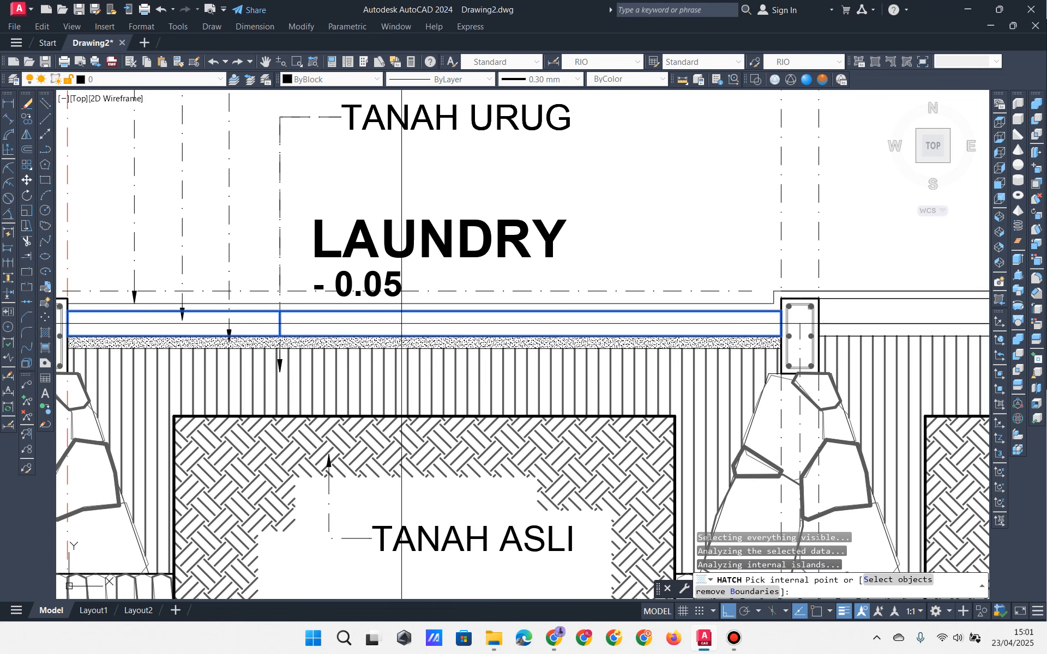
key(Return)
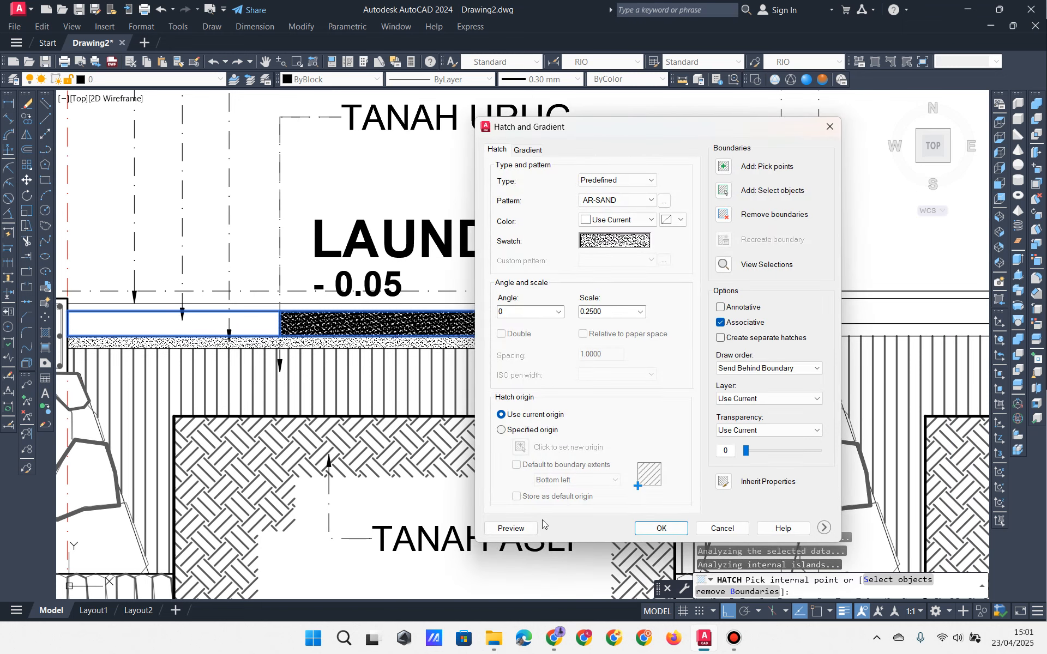
Step: Preview the sand hatch on the strip at several scales, including 50
click(524, 527)
click(510, 341)
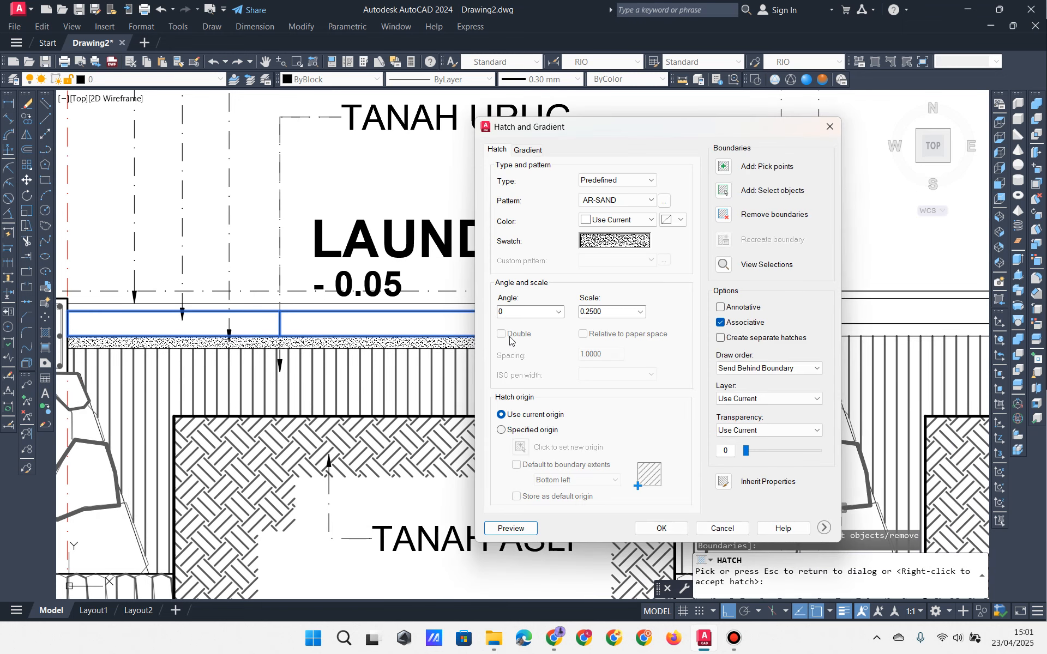
double_click(607, 313)
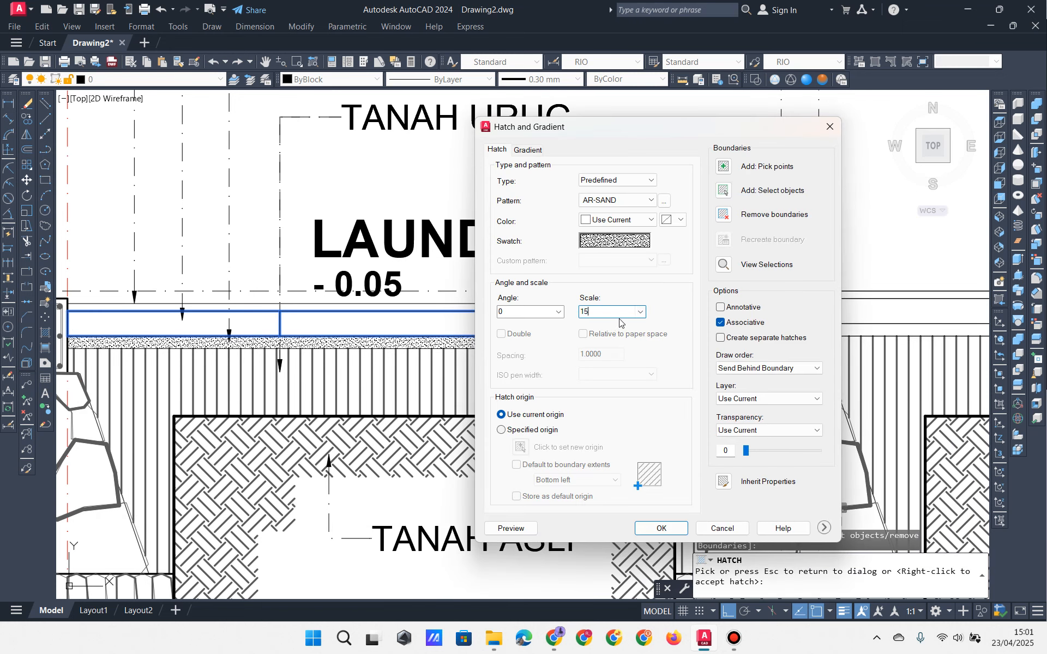
click(511, 529)
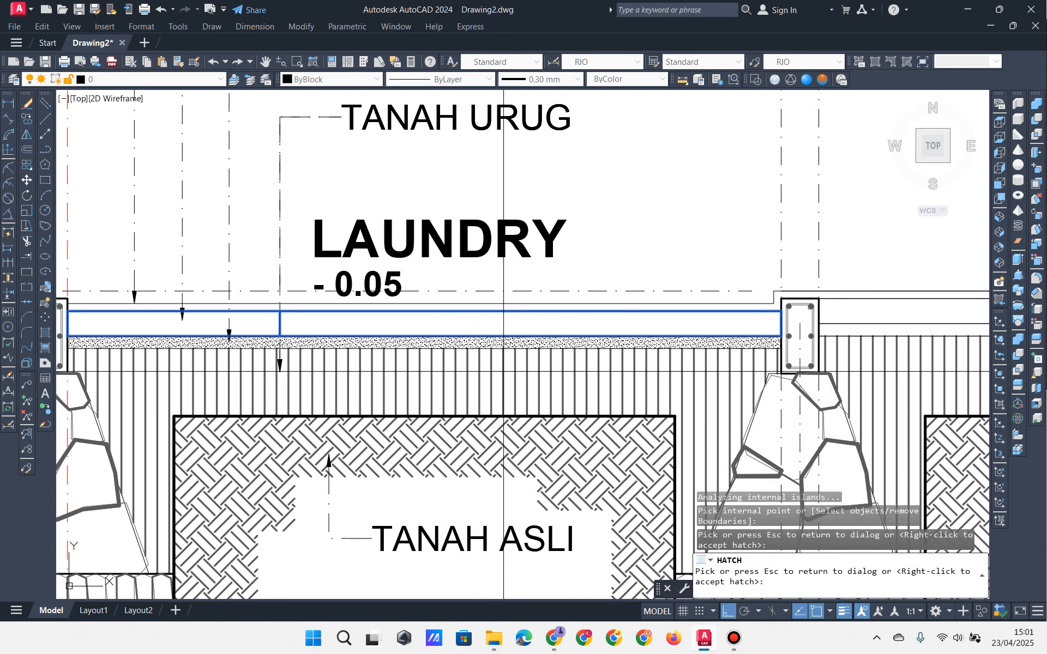
click(568, 365)
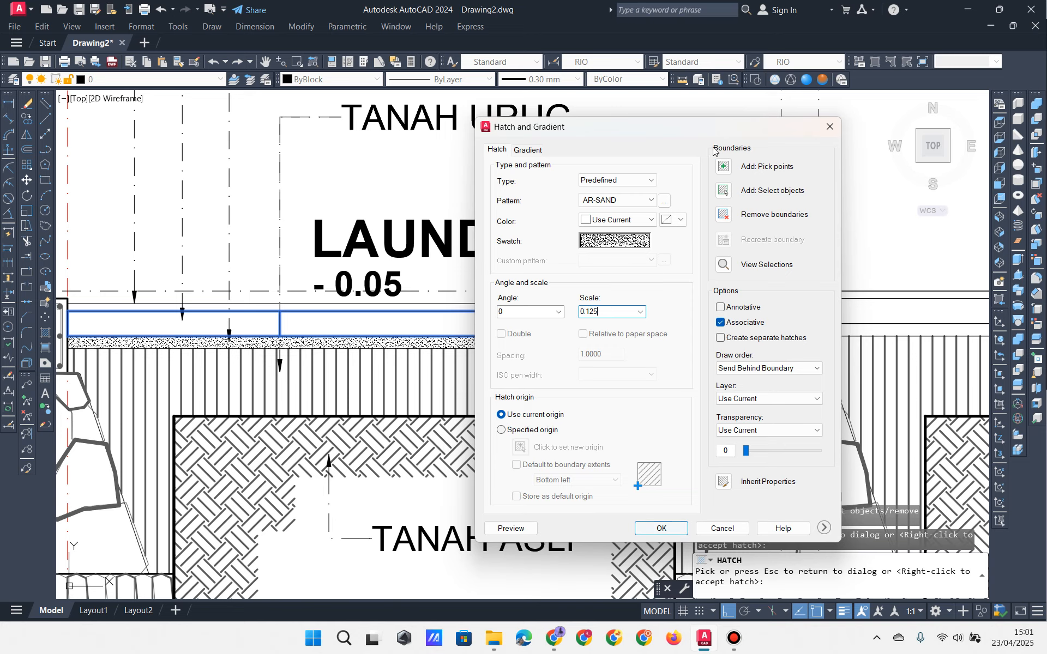
click(511, 528)
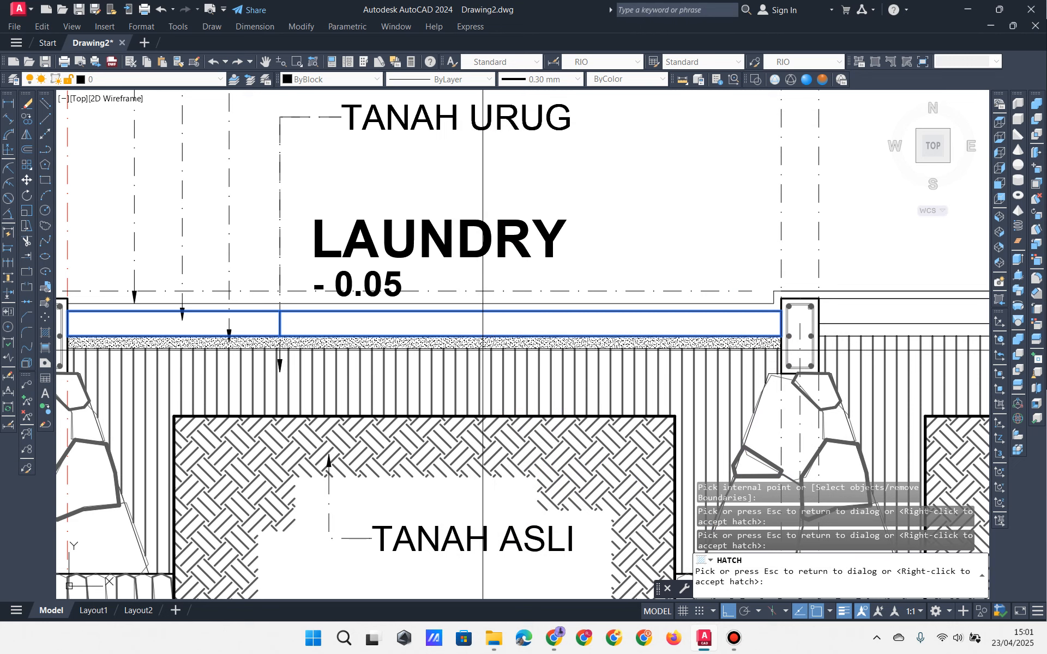
scroll(483, 337, down, 3)
scroll(483, 337, up, 3)
key(Escape)
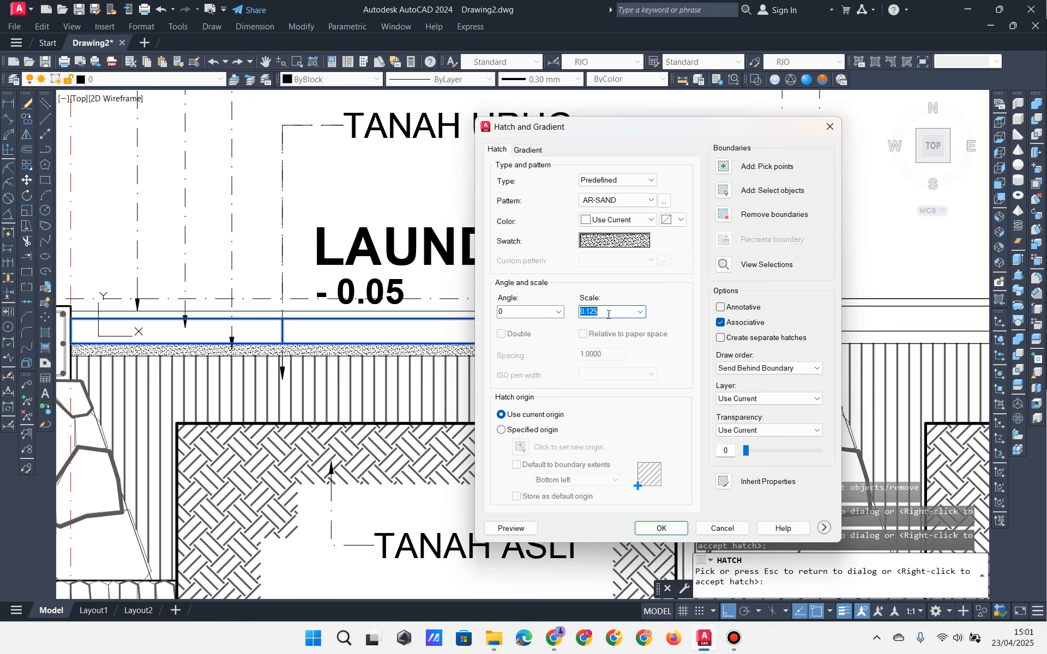
click(511, 529)
key(Escape)
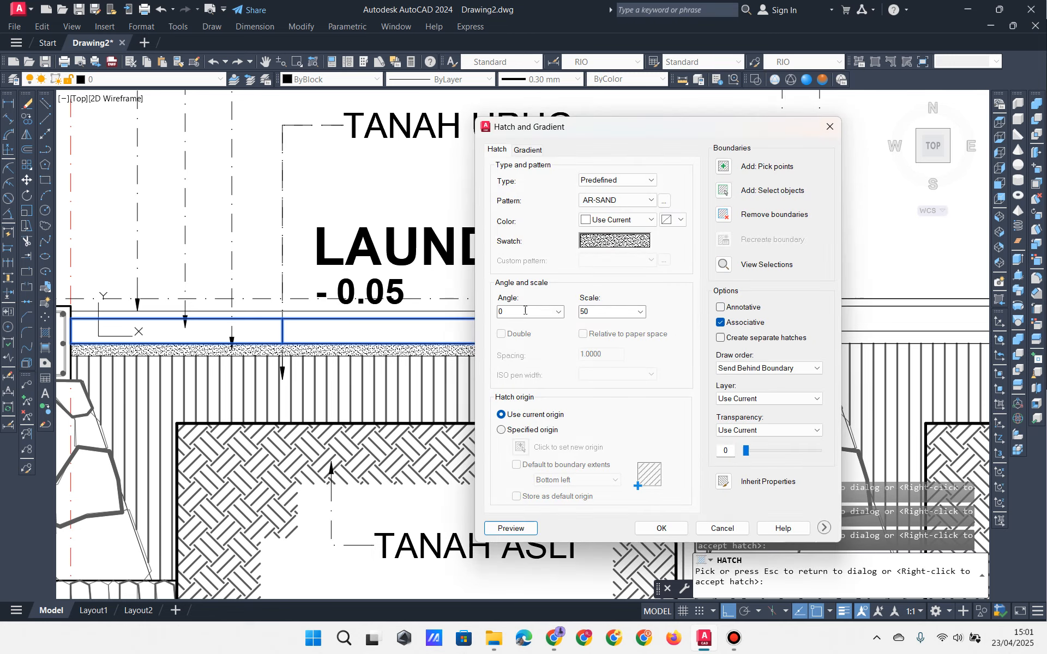
Step: Apply the sand hatch at scale 0.125 and cancel the stray selection window
double_click(618, 311)
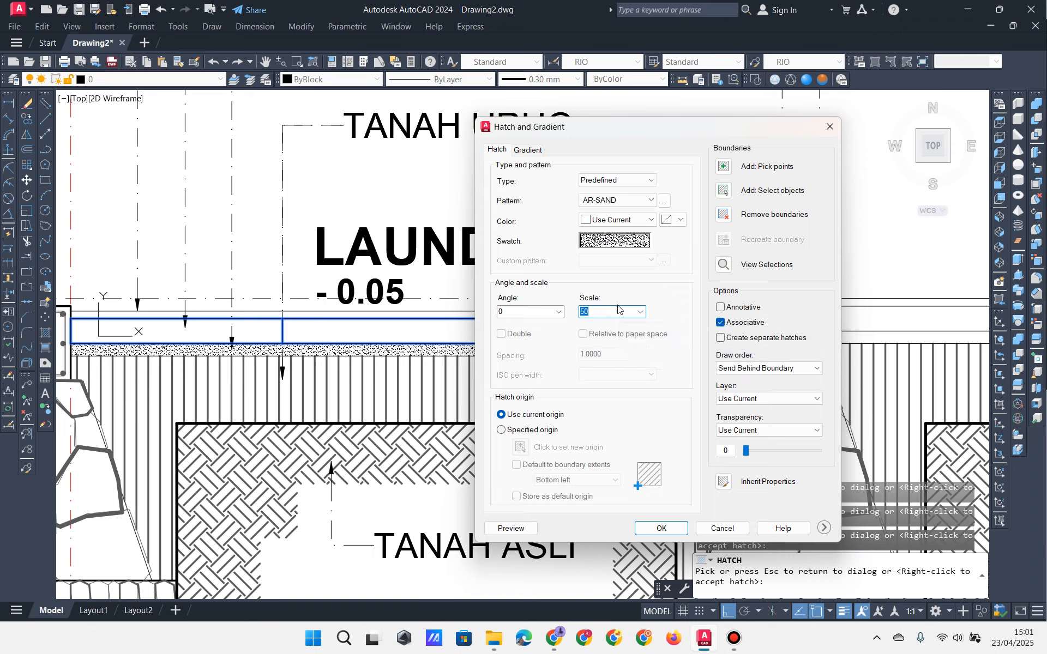
text(0.125)
click(655, 529)
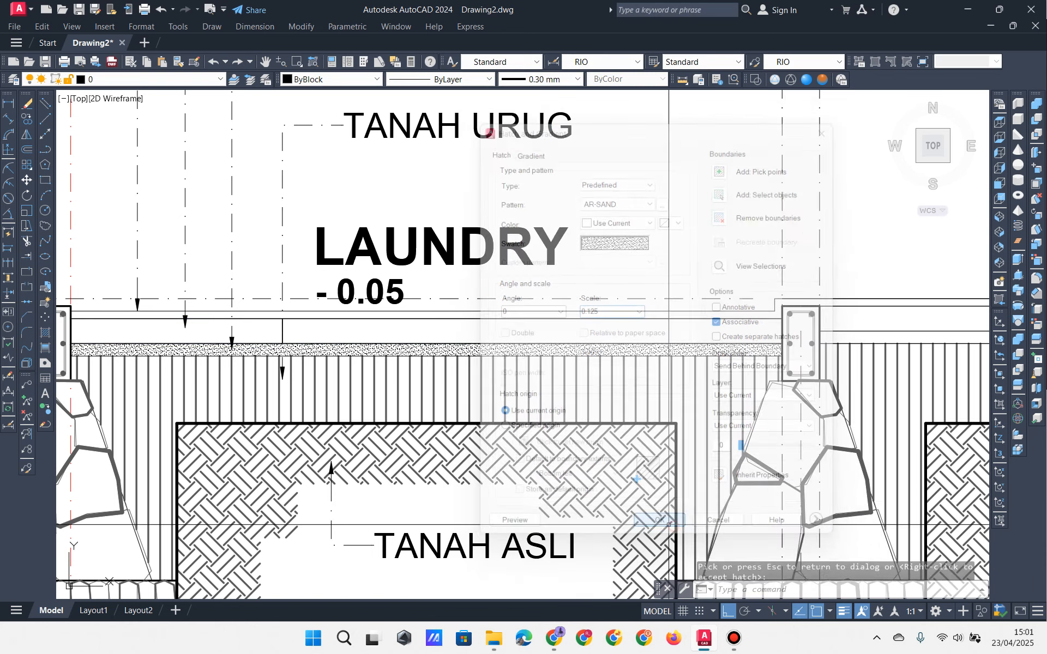
click(600, 343)
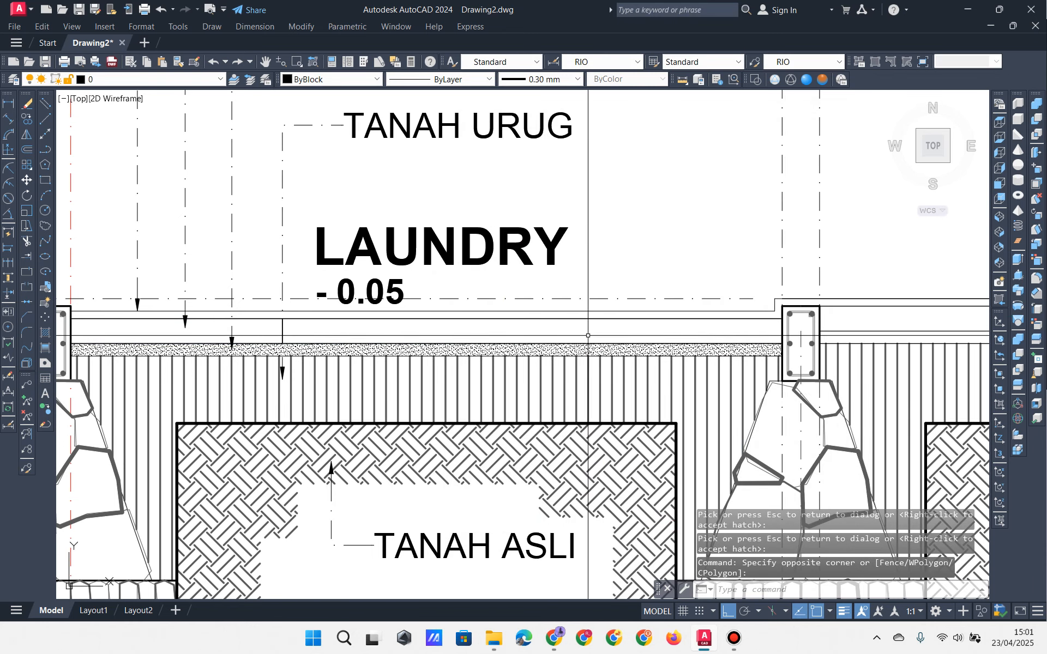
click(433, 335)
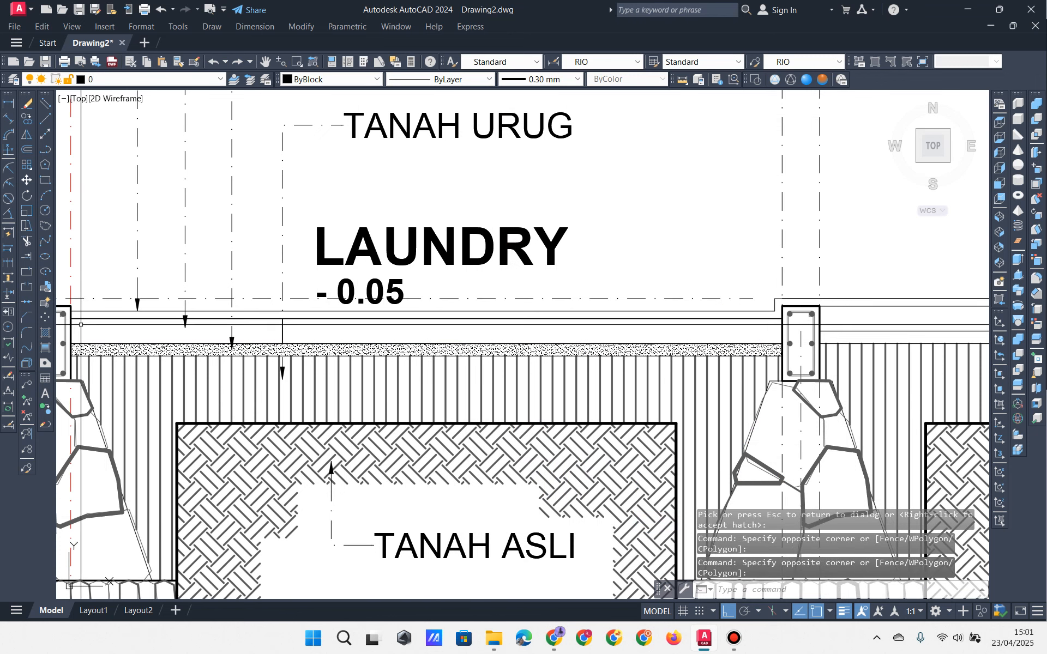
Step: Undo the last three changes to restore the original gravel hatch
key(ctrl+z)
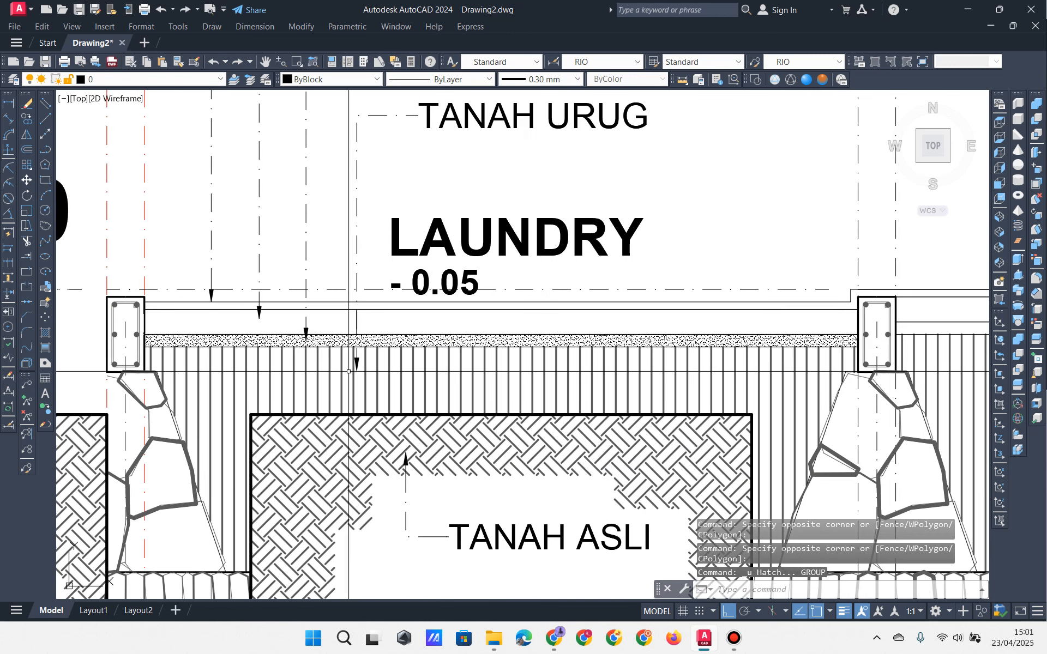
key(ctrl+z)
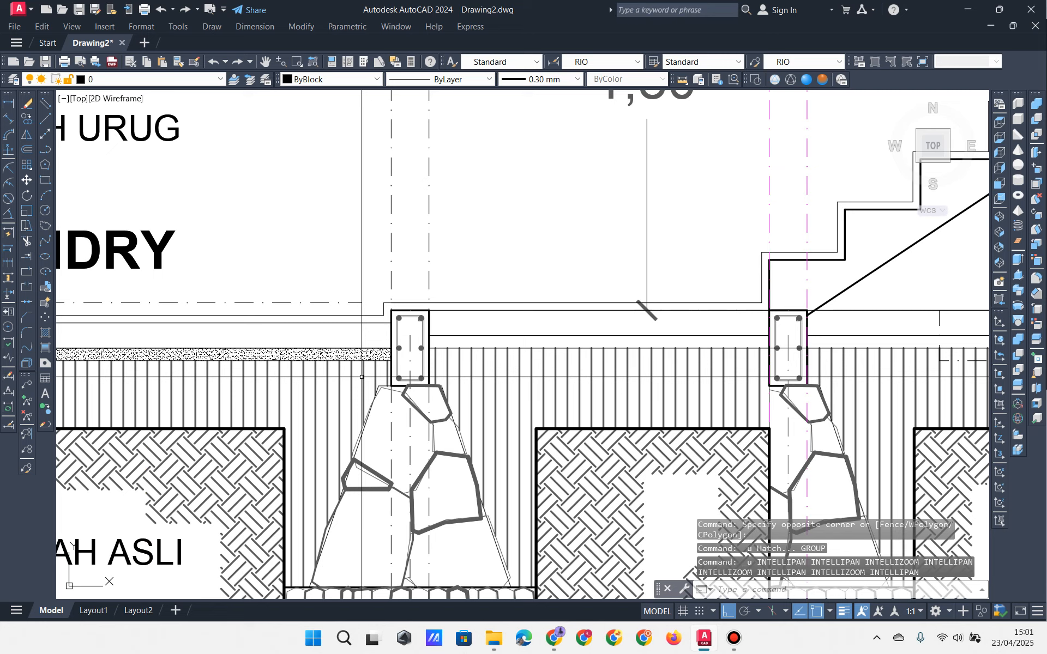
key(ctrl+z)
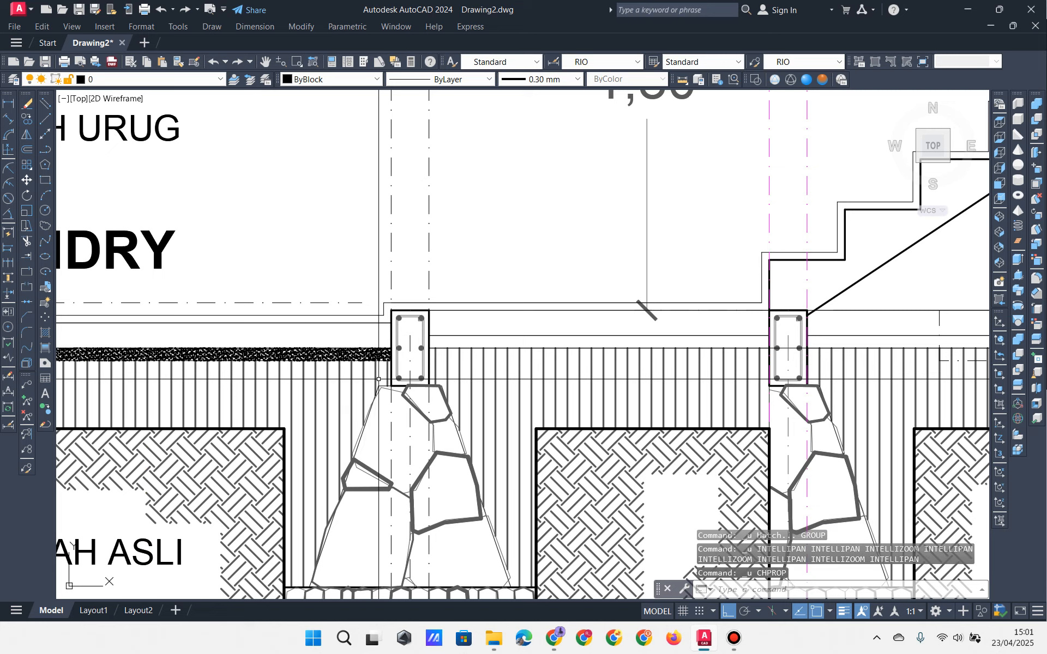
Step: Copy the gravel hatch strip under the floor from its left-end base point, then deselect it
middle_drag(367, 392, 705, 393)
middle_drag(377, 367, 545, 348)
click(545, 337)
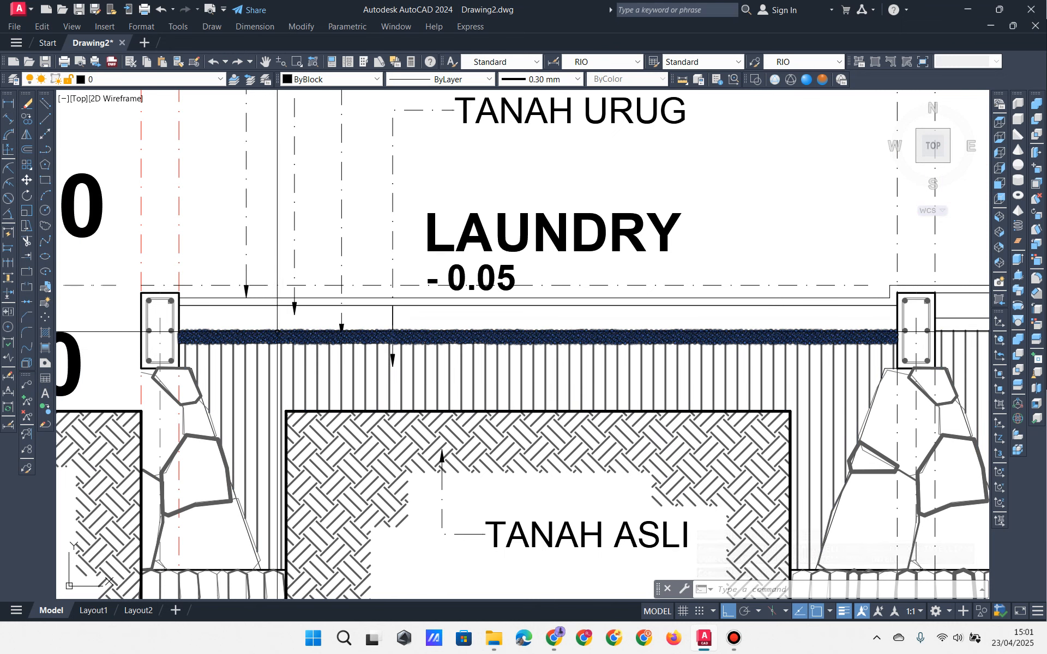
click(27, 118)
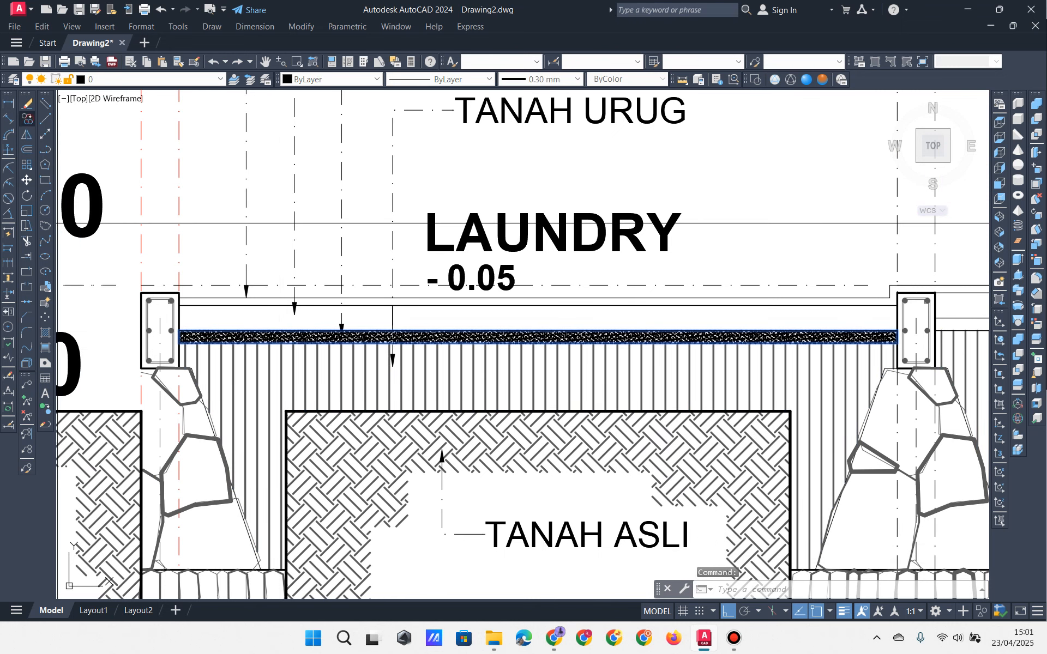
click(180, 317)
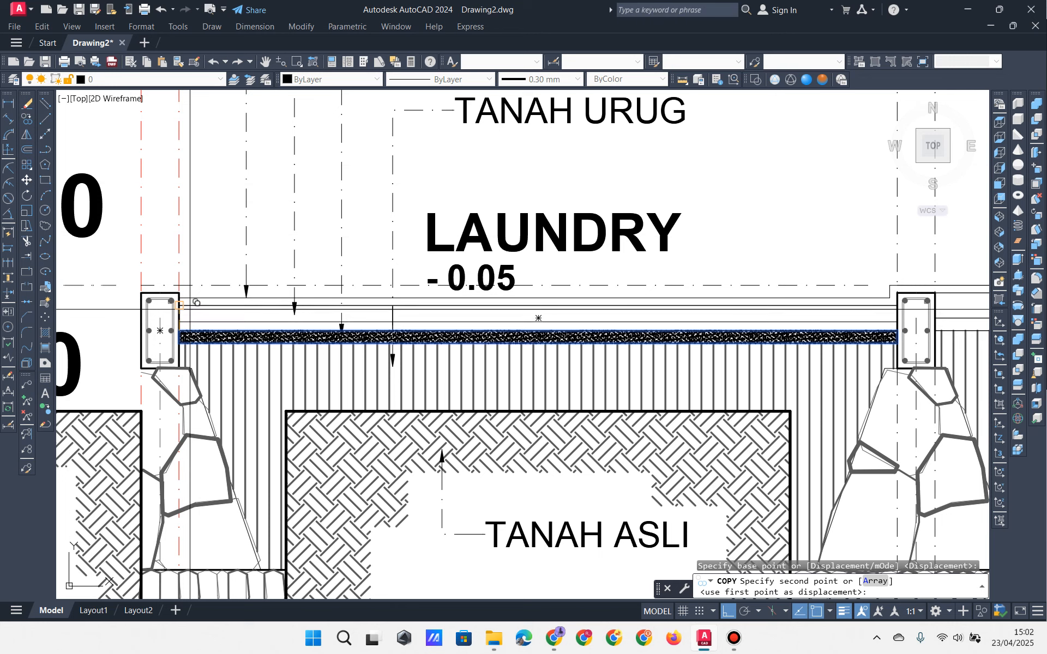
key(Return)
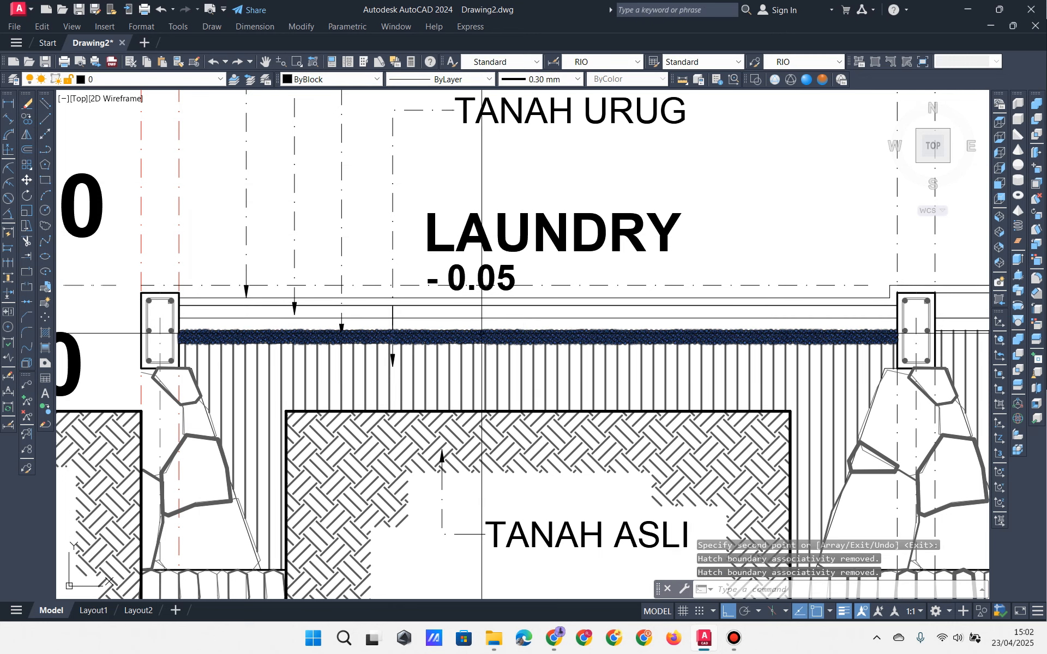
click(540, 336)
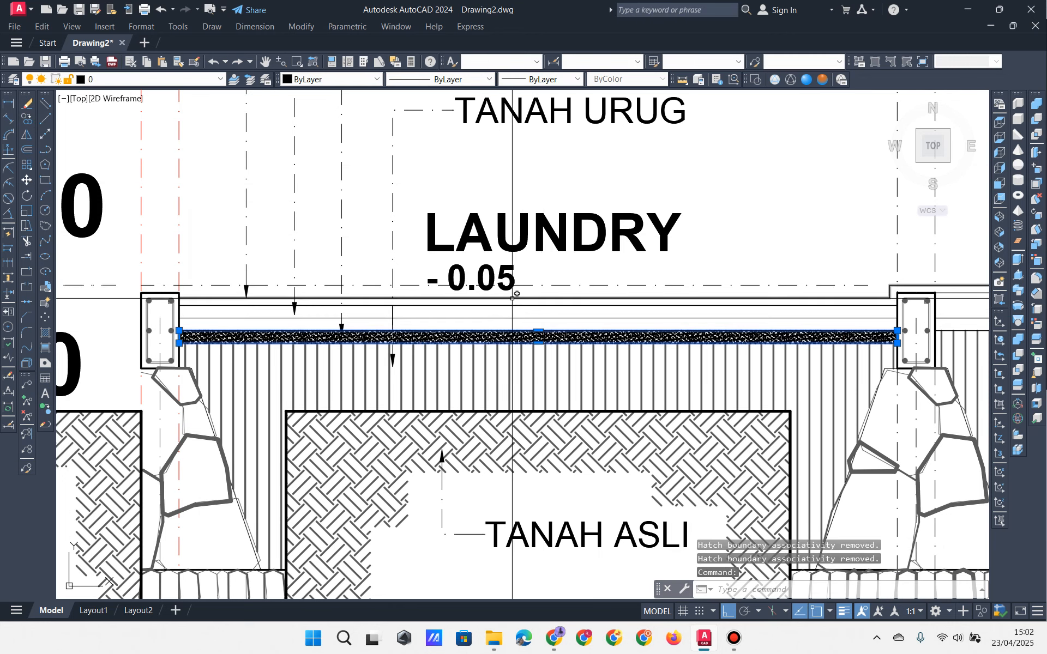
key(Escape)
key(Escape)
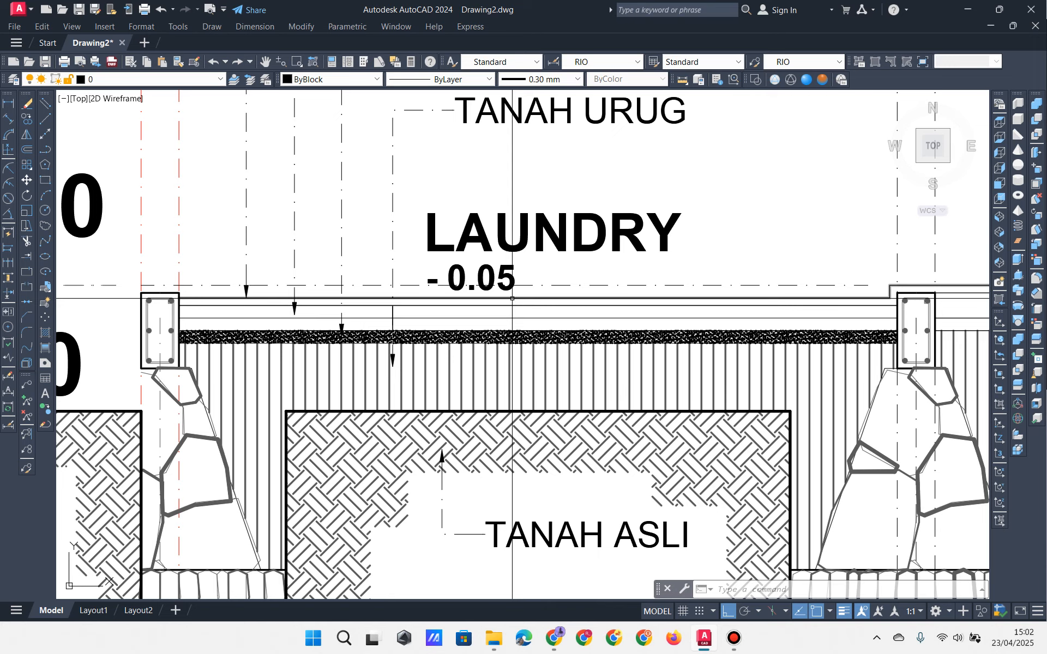
Step: Inspect the concrete and AR-SAND hatch properties beside the left column
click(734, 638)
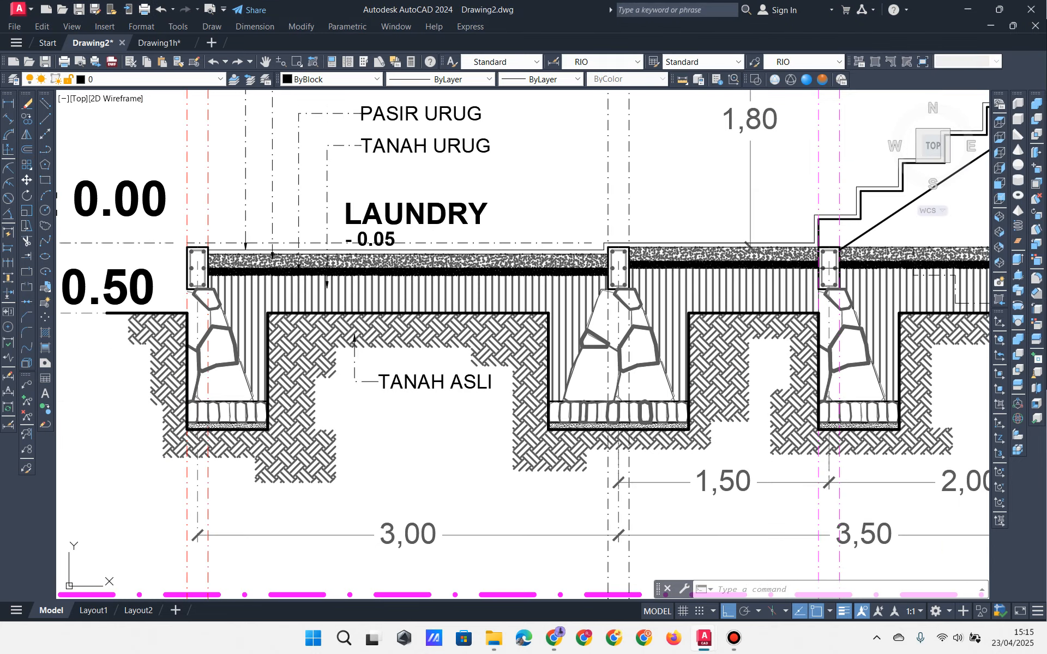
scroll(254, 290, up, 4)
middle_drag(250, 292, 296, 342)
click(225, 268)
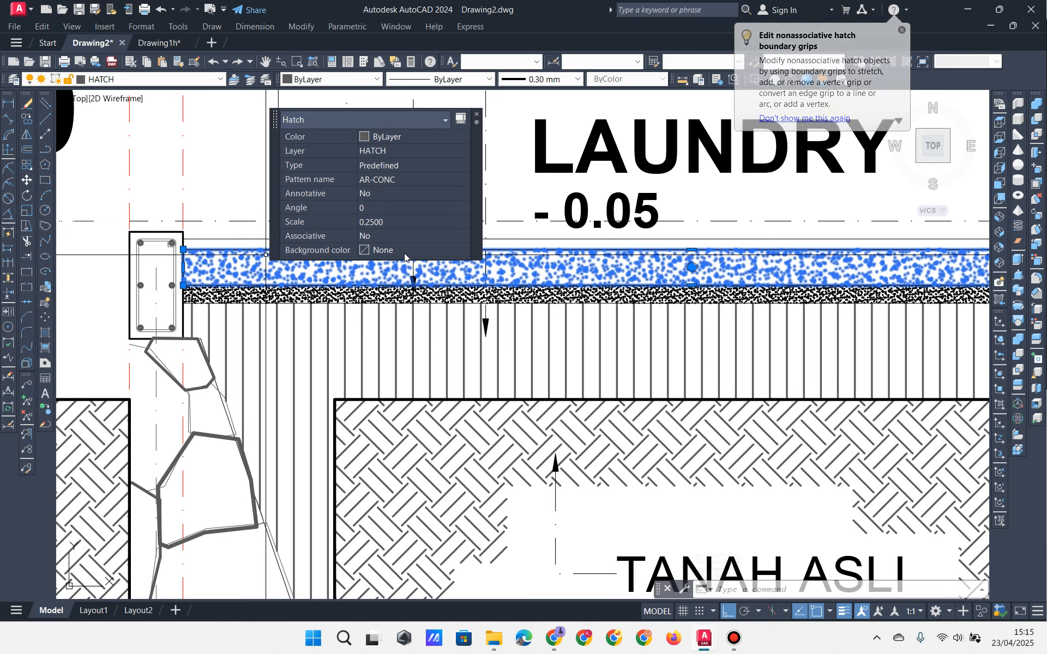
key(Escape)
click(377, 291)
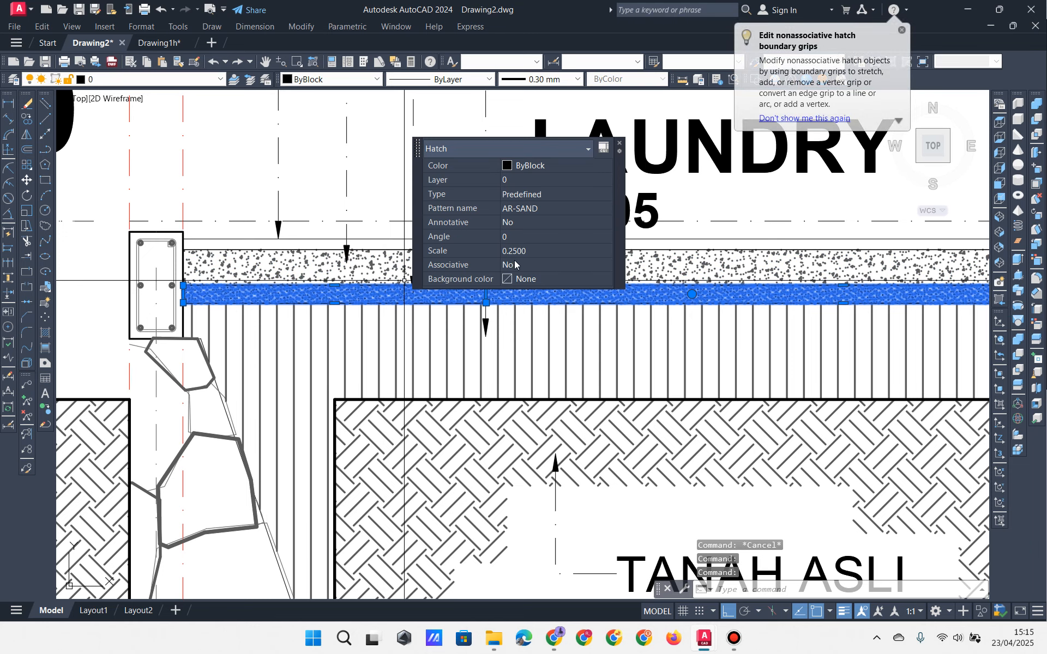
key(Escape)
key(Escape)
Step: Pan along the floor section to show the TEGEL labels, stair, BORDES and TOILET
scroll(494, 303, down, 4)
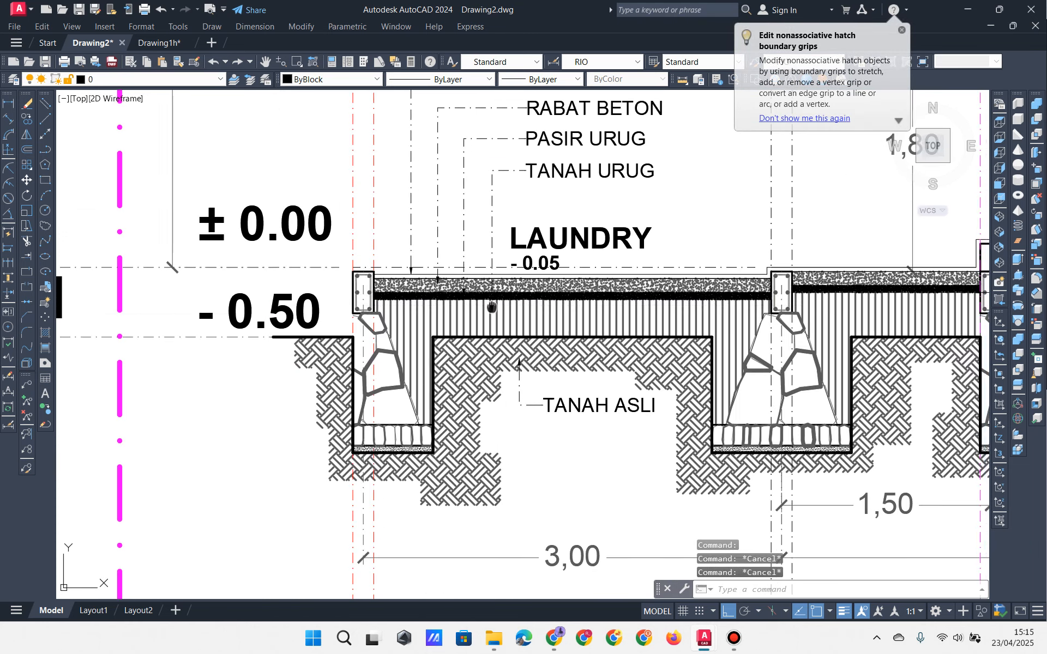
mouse_move(586, 305)
middle_down()
mouse_move(323, 336)
mouse_move(134, 318)
mouse_move(47, 293)
middle_up()
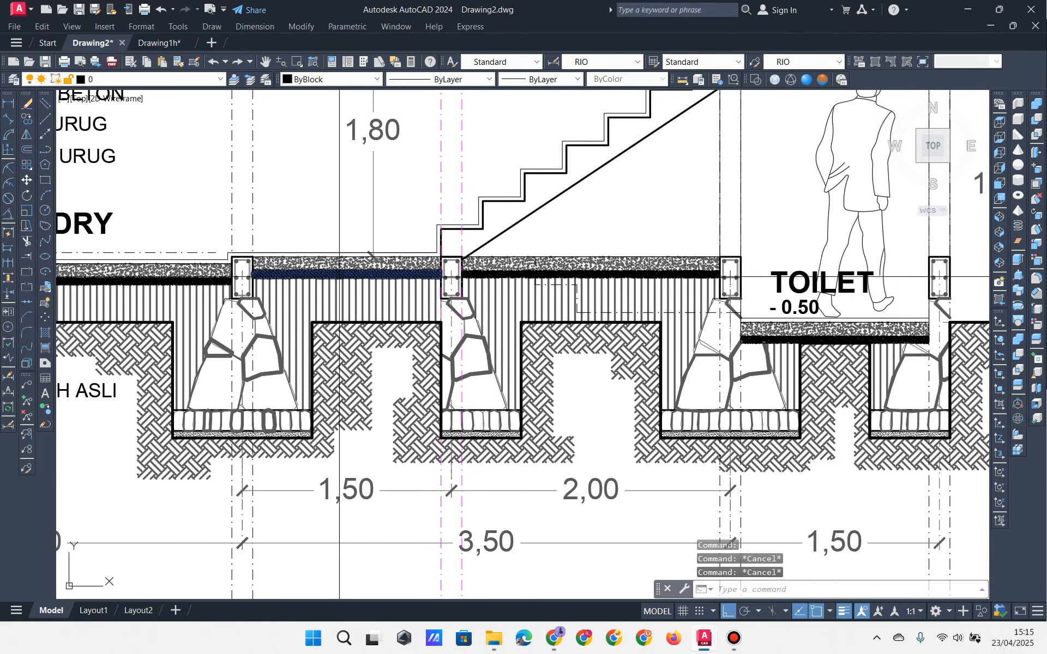
middle_drag(314, 301, 474, 289)
scroll(473, 289, down, 2)
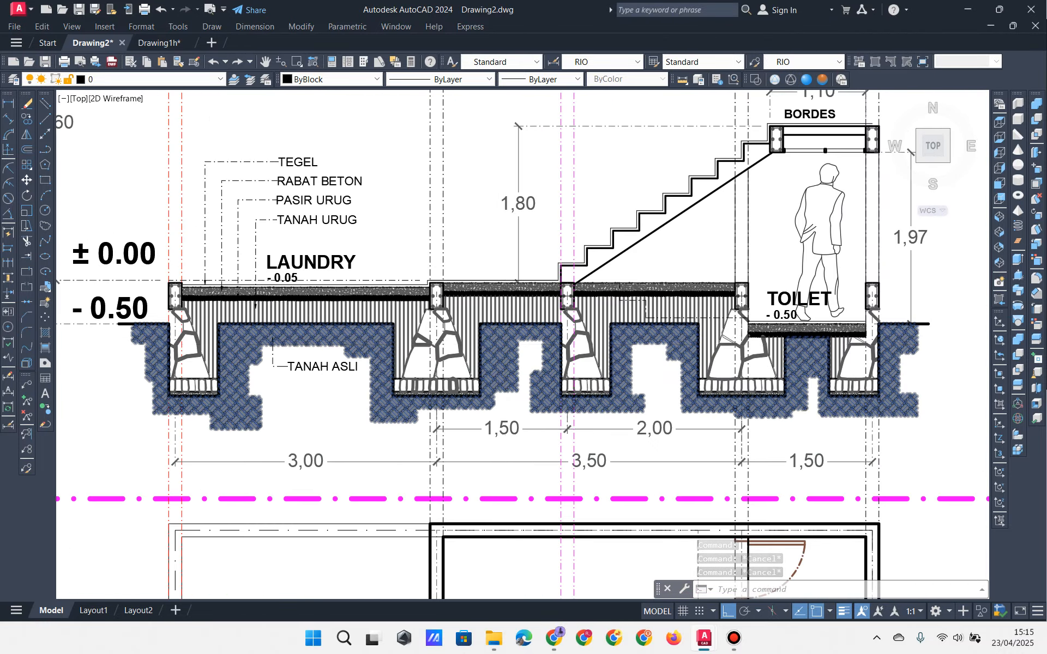
scroll(335, 321, up, 2)
scroll(335, 320, up, 2)
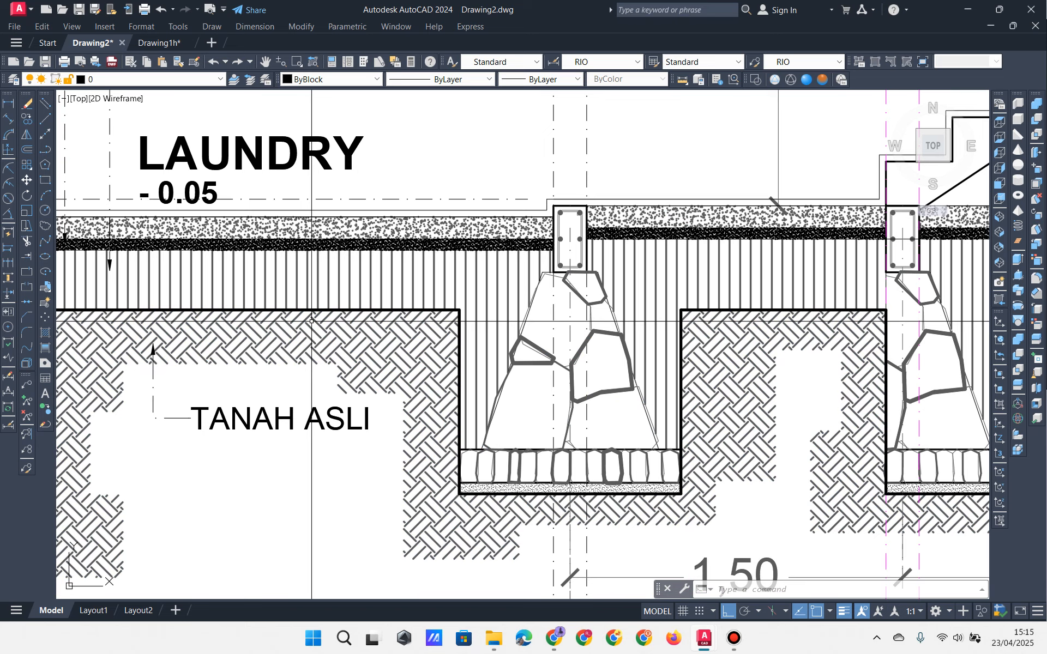
mouse_move(312, 321)
middle_down()
mouse_move(362, 339)
mouse_move(363, 414)
middle_up()
scroll(364, 338, down, 2)
scroll(363, 414, down, 2)
middle_drag(408, 360, 386, 411)
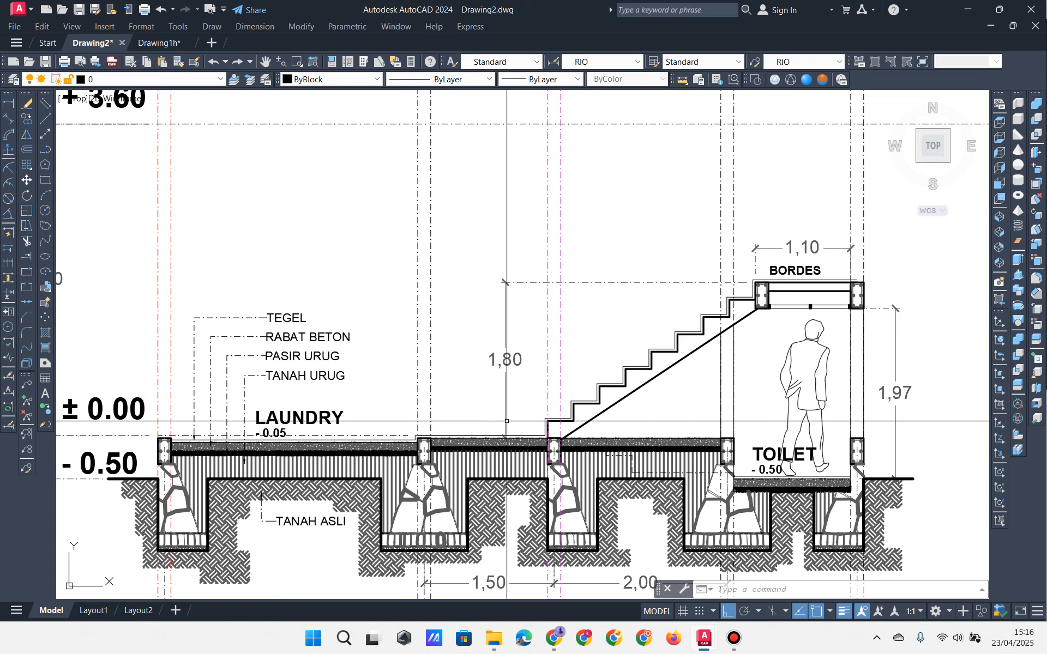
Step: Zoom to the stair flight and 1,80 dimension and check the stair polyline
scroll(650, 472, up, 4)
middle_drag(714, 221, 491, 451)
middle_drag(579, 379, 652, 266)
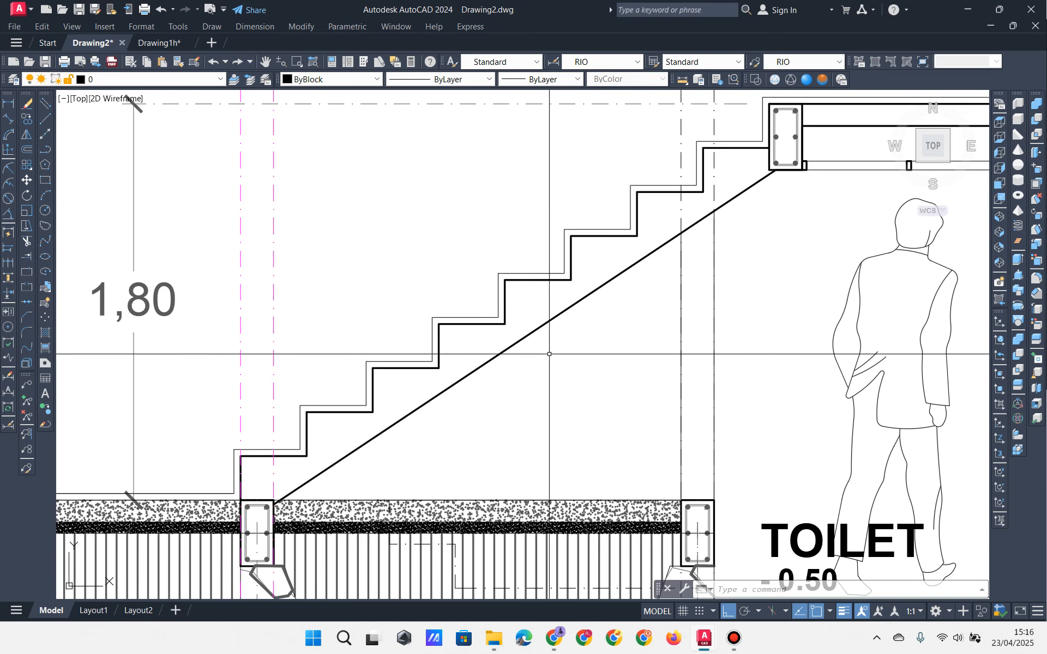
click(477, 385)
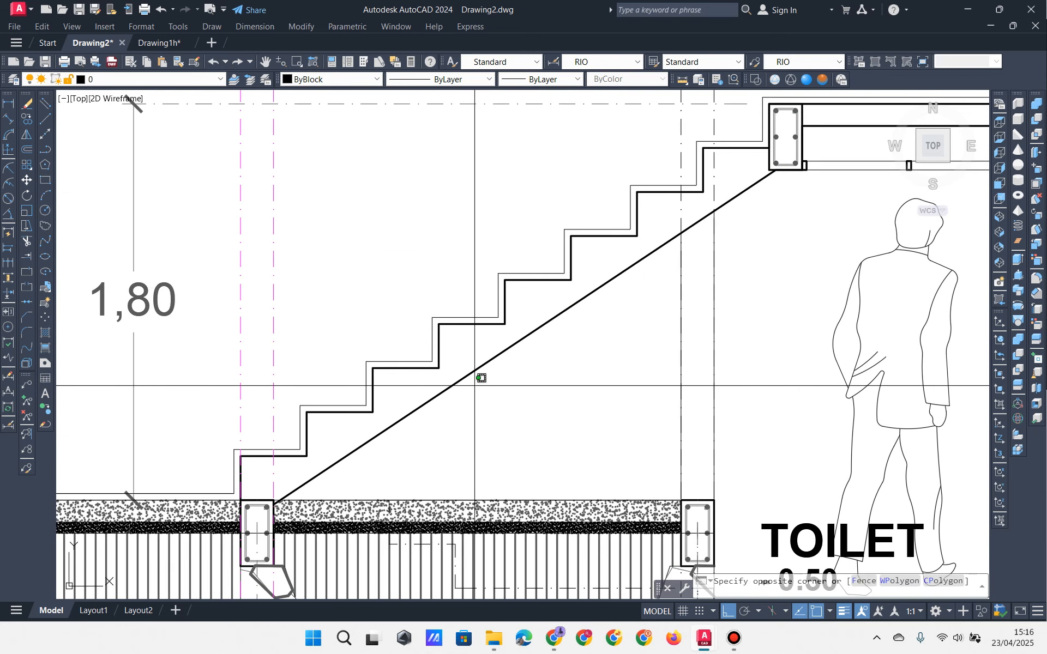
click(458, 362)
key(Escape)
key(Escape)
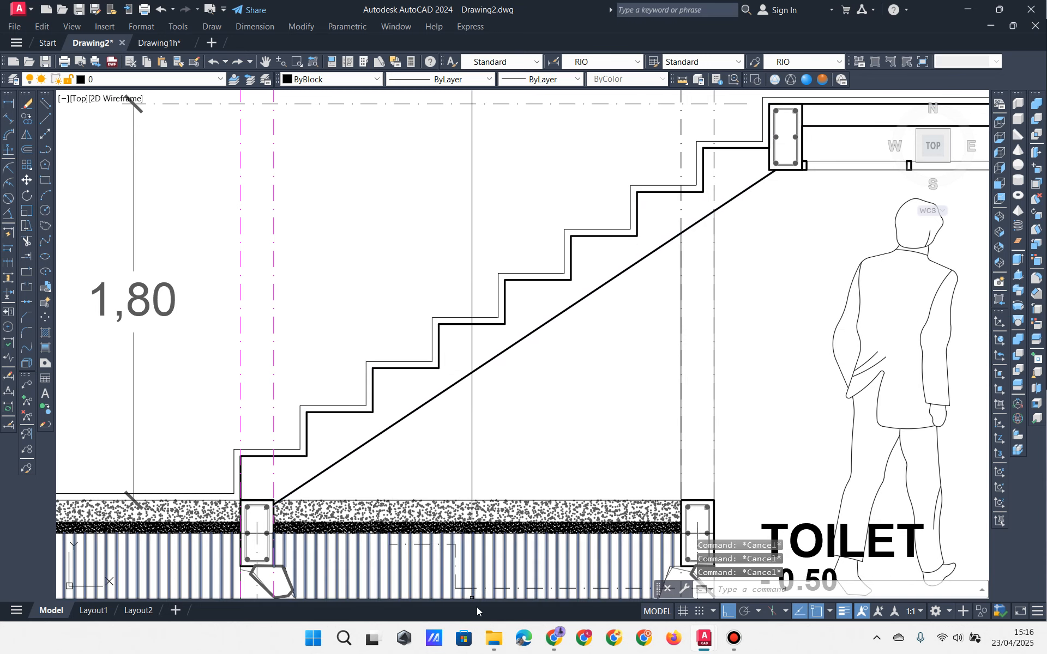
click(494, 638)
Step: Open TANGGA.dwg from the CAD folder of the rumah beton project
scroll(499, 462, down, 14)
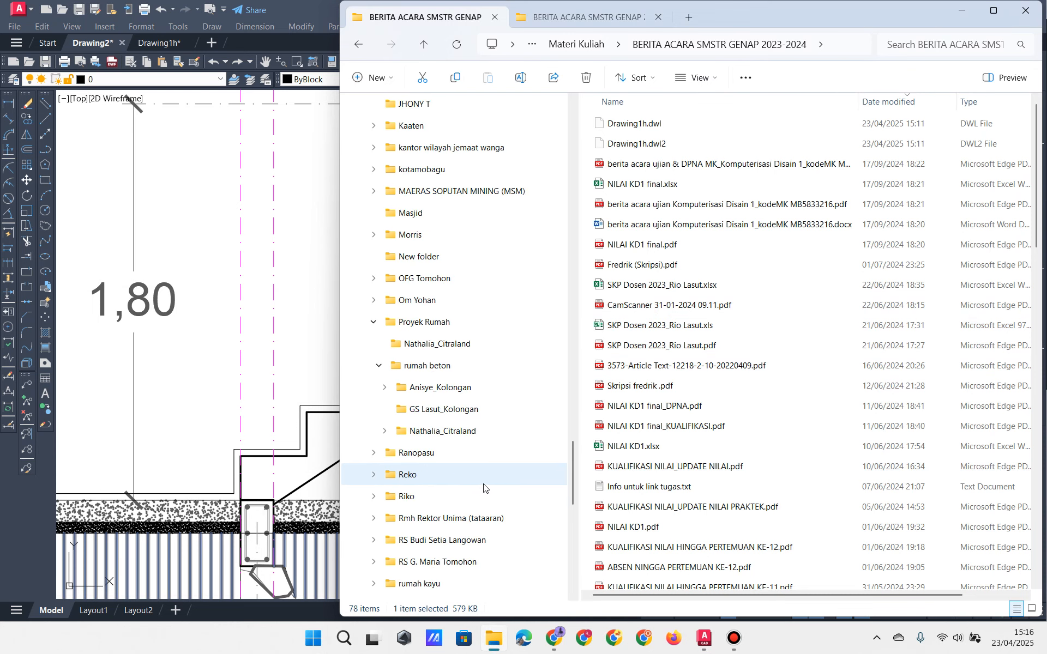
click(429, 390)
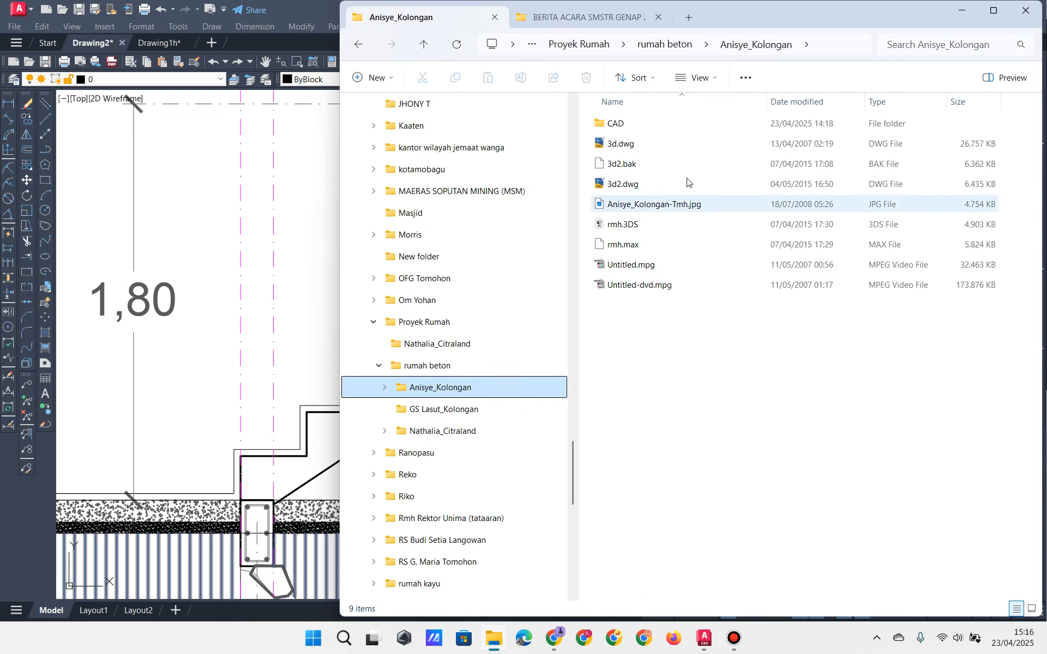
double_click(615, 123)
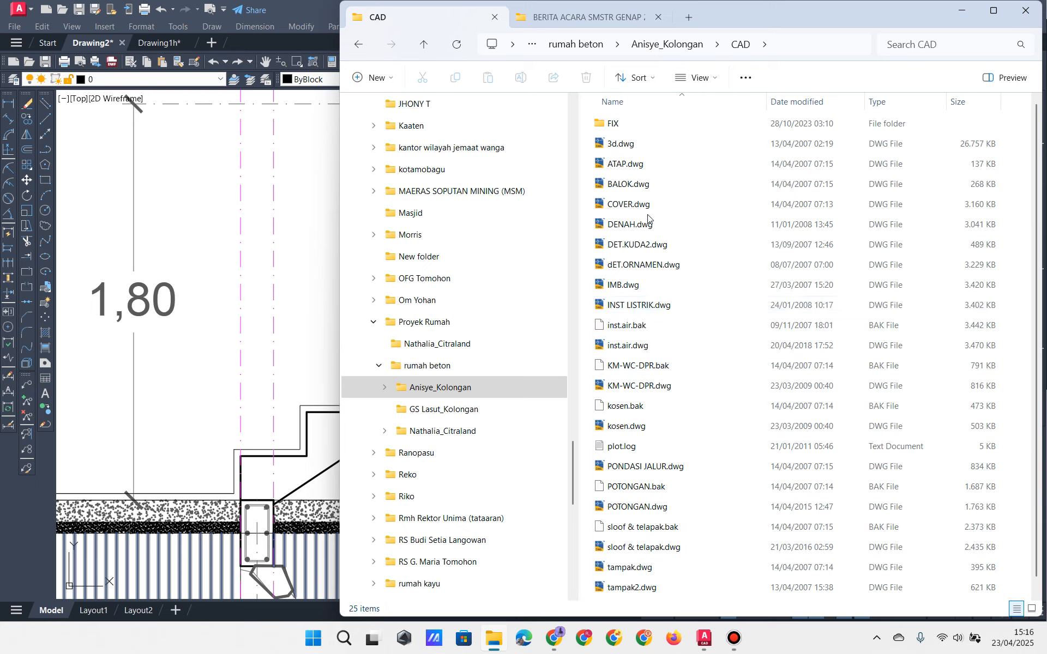
scroll(646, 458, down, 1)
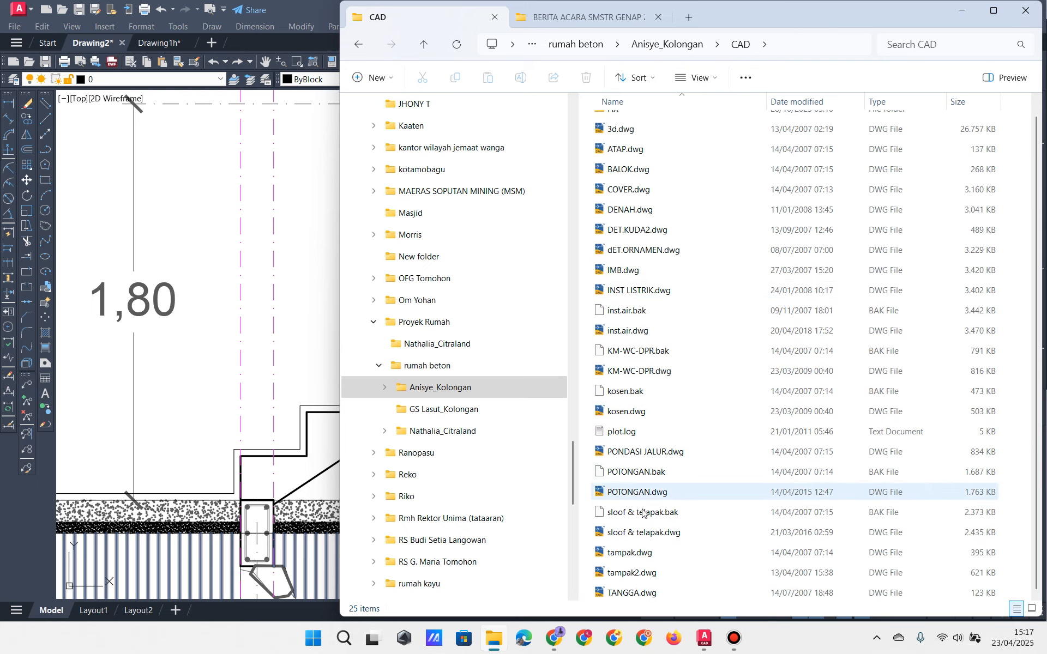
double_click(637, 595)
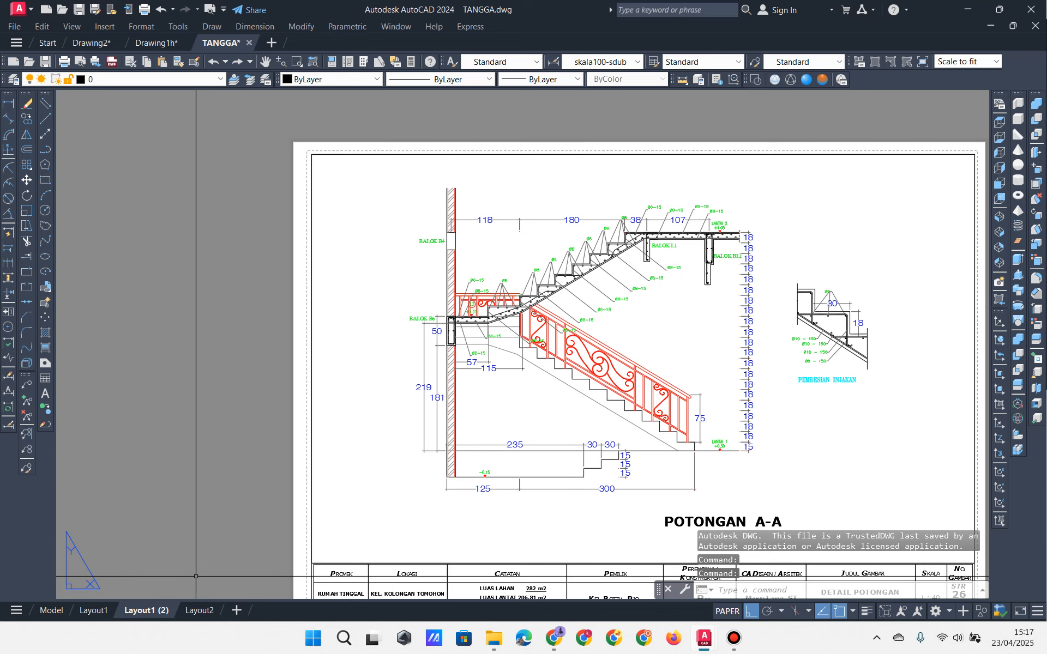
Step: Switch TANGGA to model space and examine the stair section's lower landing reinforcement
click(51, 610)
scroll(483, 399, down, 6)
mouse_move(565, 326)
middle_down()
mouse_move(517, 480)
mouse_move(591, 136)
middle_up()
middle_drag(591, 179, 542, 383)
middle_drag(552, 237, 536, 365)
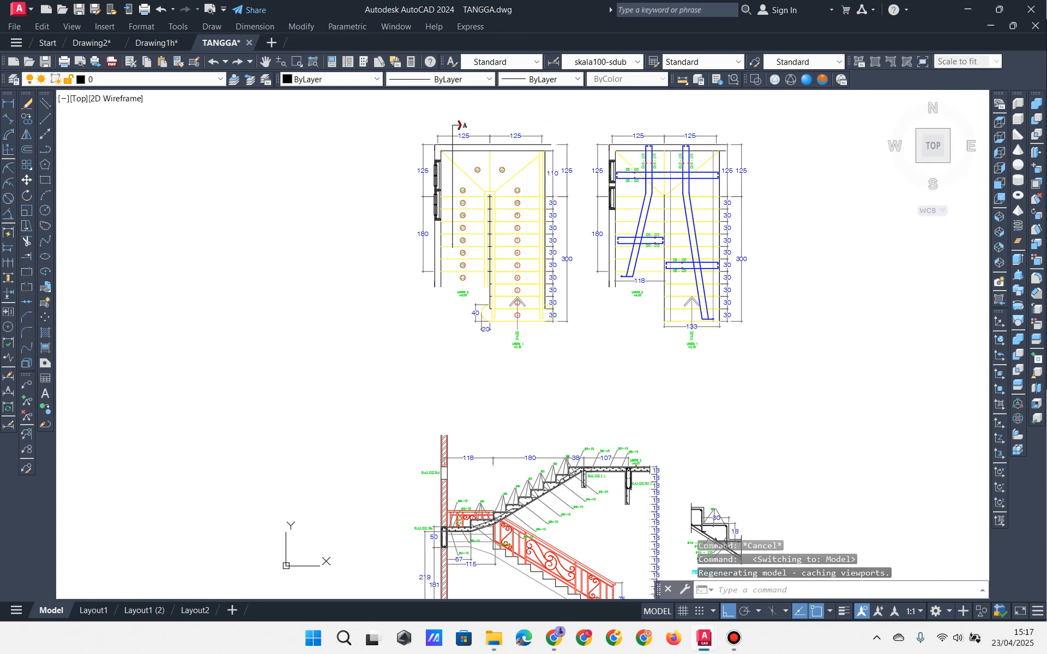
scroll(554, 283, up, 6)
mouse_move(514, 534)
middle_down()
mouse_move(554, 283)
mouse_move(475, 426)
middle_up()
scroll(603, 279, up, 2)
mouse_move(603, 279)
middle_down()
mouse_move(545, 367)
mouse_move(487, 423)
middle_up()
mouse_move(185, 502)
middle_down()
mouse_move(416, 330)
mouse_move(551, 281)
middle_up()
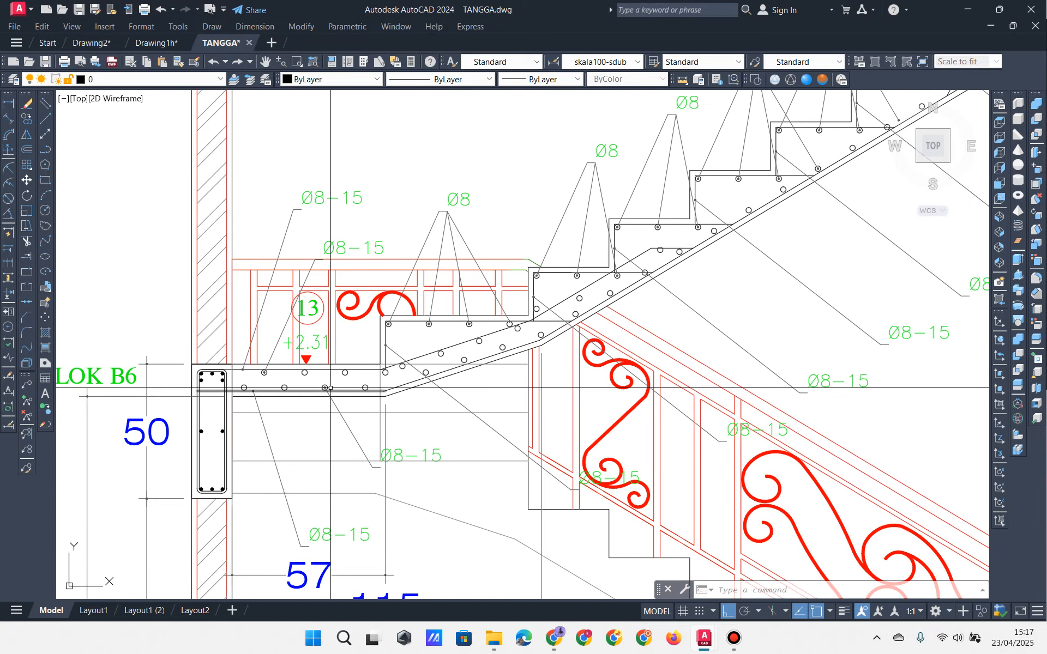
middle_drag(530, 350, 428, 390)
middle_drag(631, 288, 551, 329)
scroll(551, 328, down, 2)
middle_drag(748, 257, 685, 287)
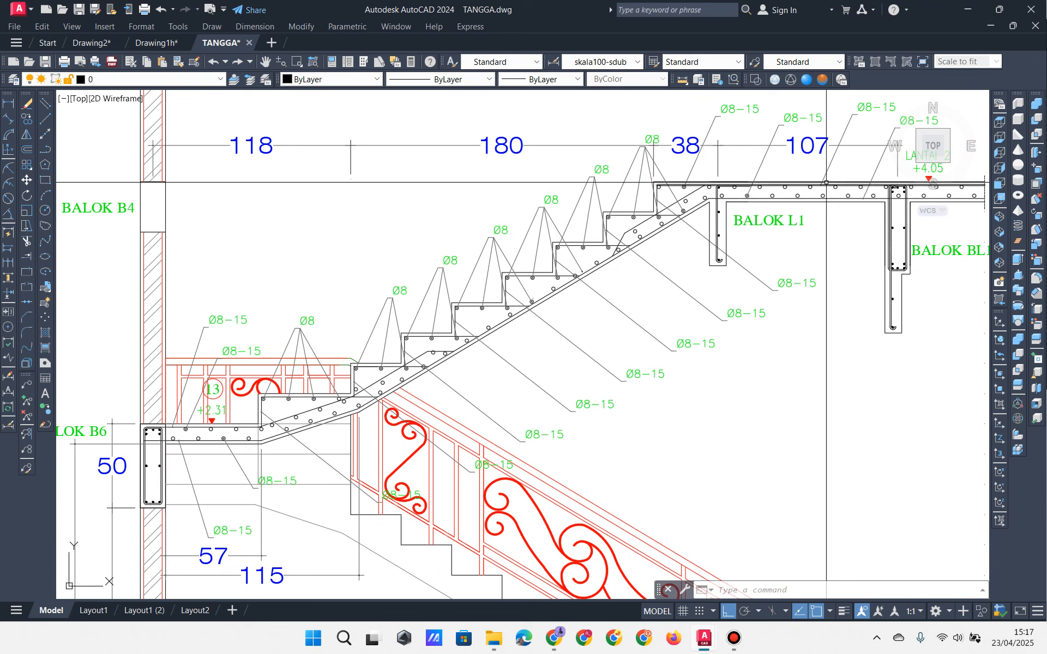
Step: Bring the upper stair flights into view and select, then cancel, a reinforcement line
scroll(589, 256, up, 2)
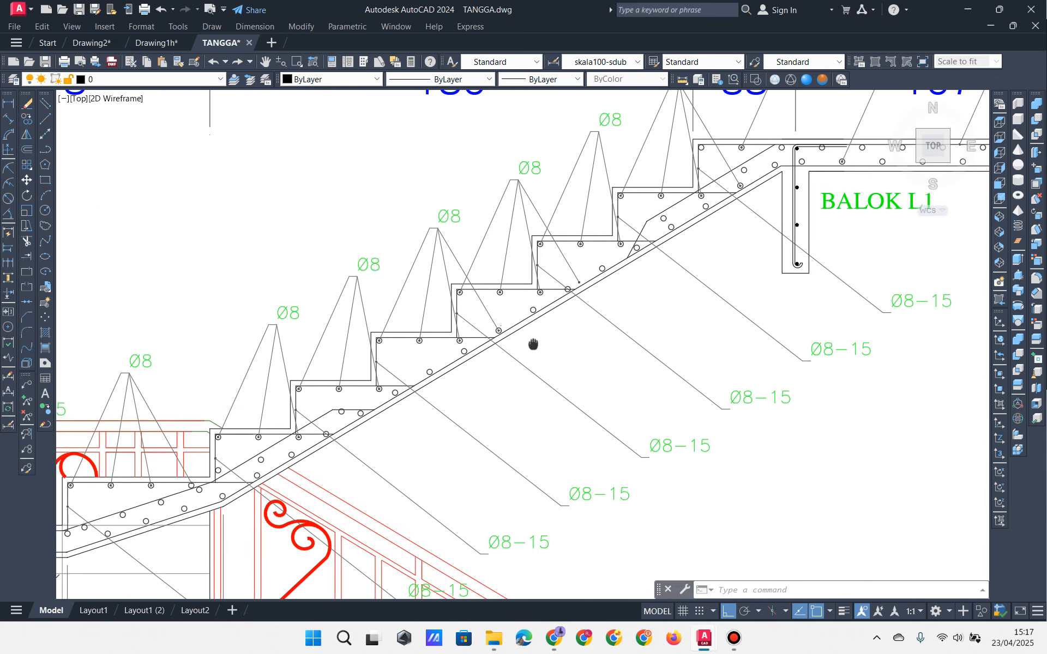
middle_drag(613, 280, 736, 242)
middle_drag(413, 407, 329, 436)
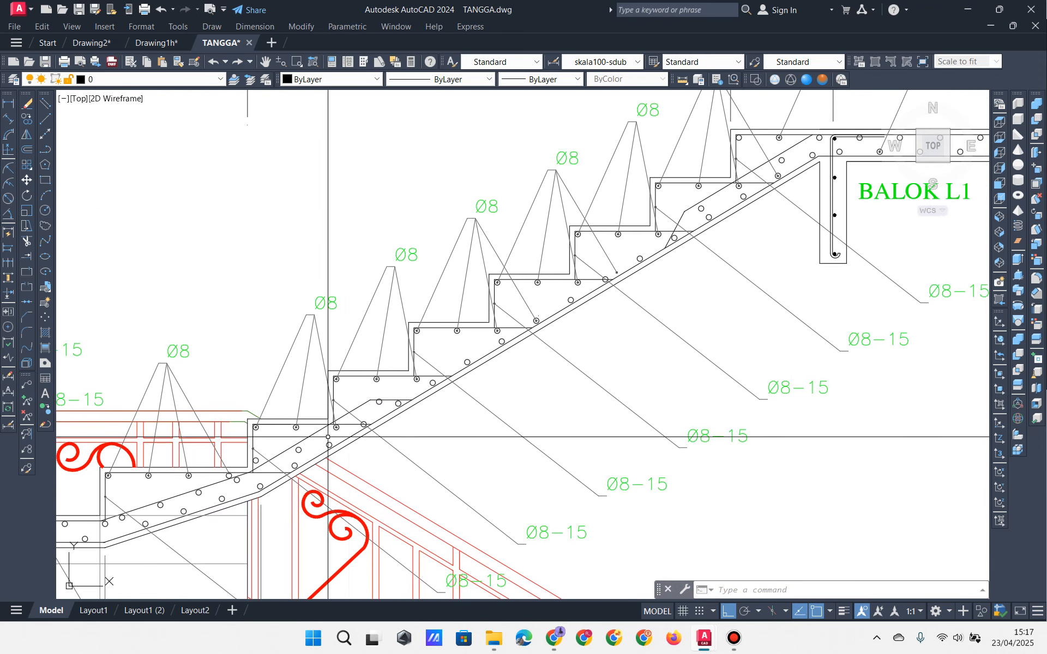
click(366, 413)
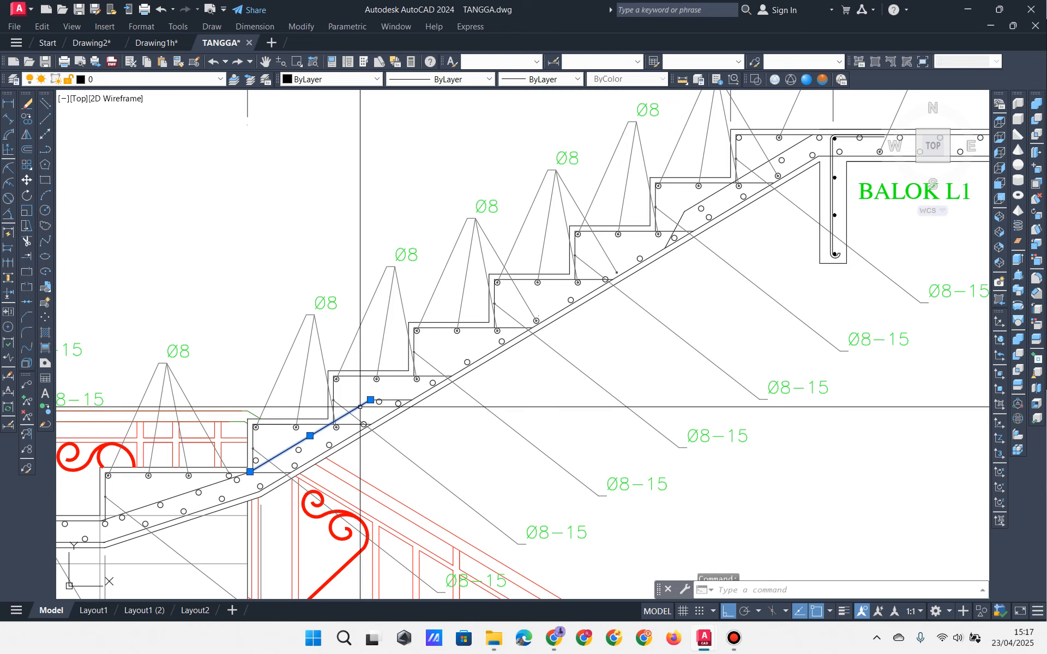
key(Escape)
click(361, 394)
key(Escape)
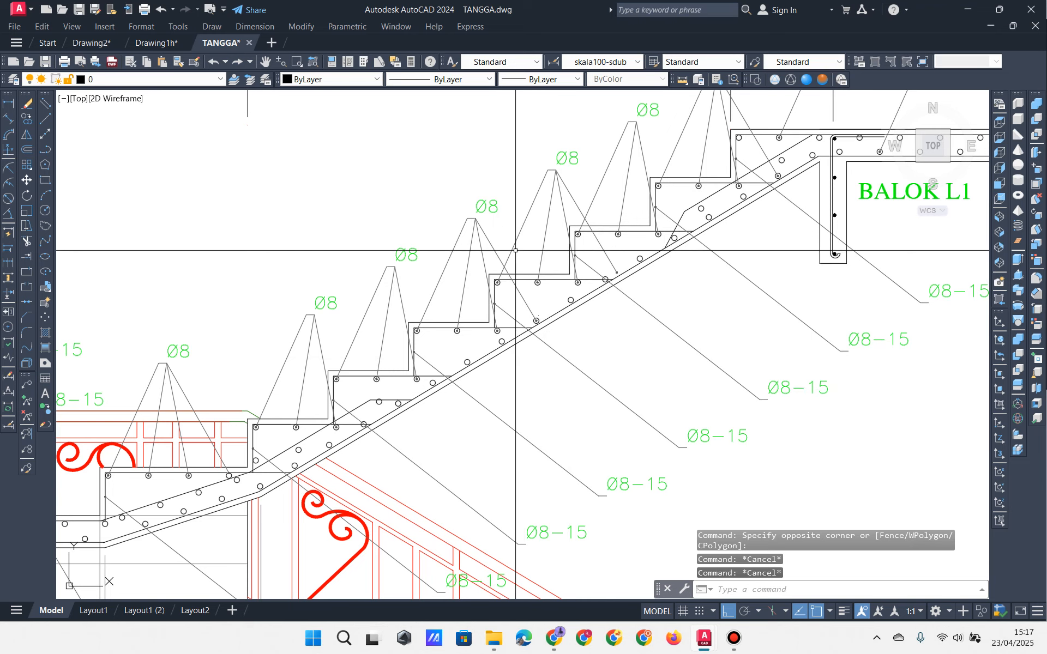
Step: Examine the BALOK L1 beam, LANTAI 2 level, dimensions and stair railing
scroll(540, 257, down, 5)
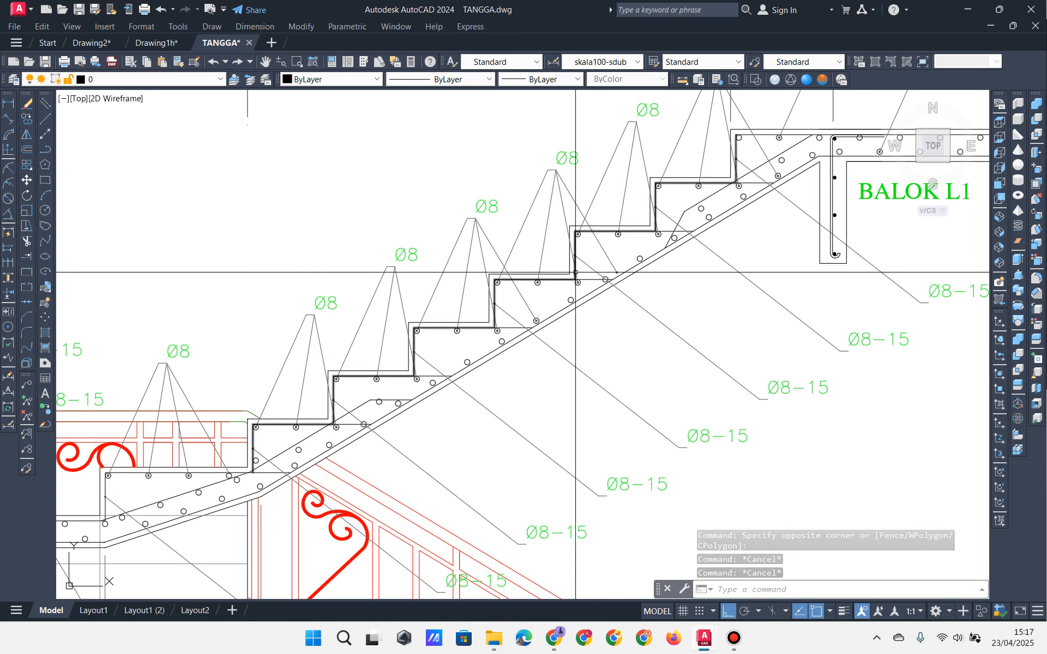
scroll(635, 217, up, 4)
middle_drag(679, 201, 528, 351)
scroll(537, 332, up, 2)
middle_drag(598, 276, 521, 341)
scroll(656, 233, up, 2)
middle_drag(575, 210, 539, 254)
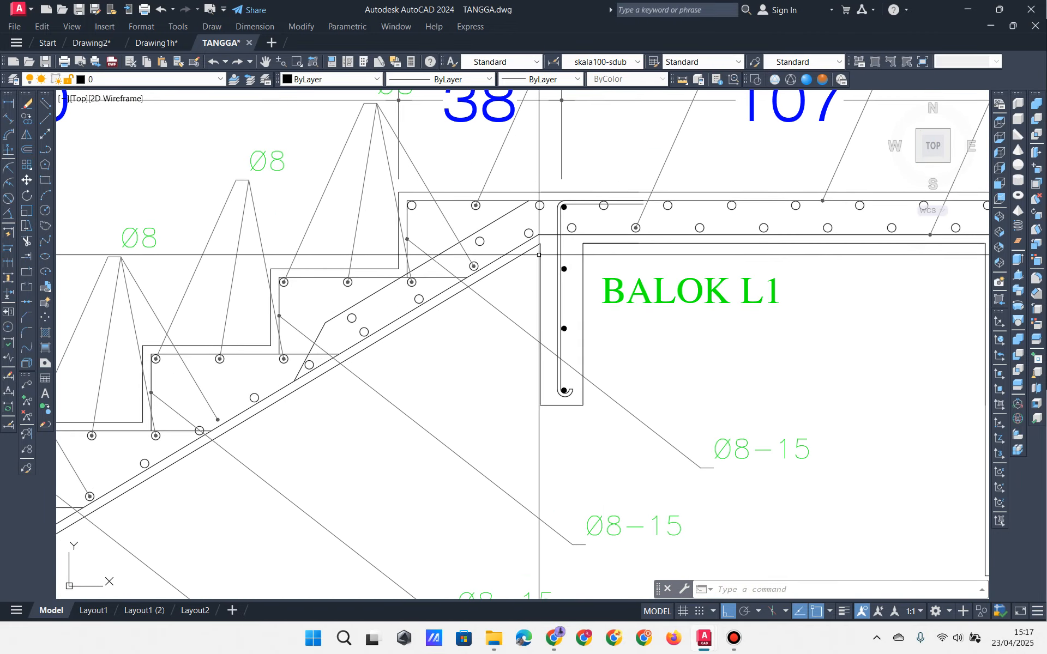
middle_drag(564, 343, 379, 337)
scroll(461, 347, down, 2)
middle_drag(535, 364, 506, 302)
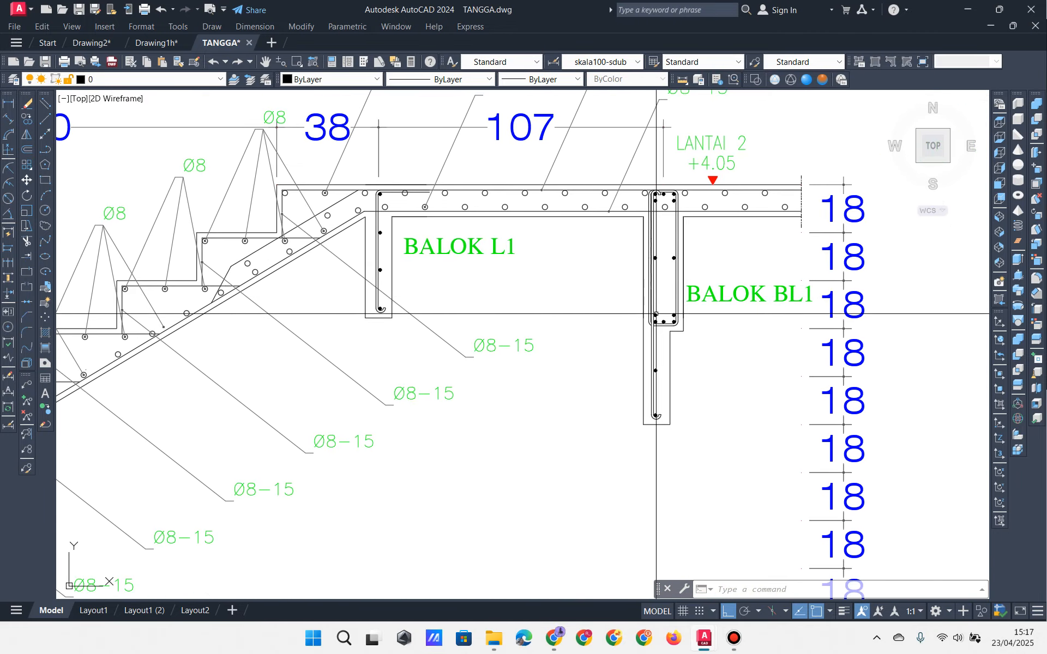
mouse_move(704, 333)
middle_down()
mouse_move(692, 336)
mouse_move(750, 304)
middle_up()
middle_drag(409, 345, 779, 251)
middle_drag(524, 315, 644, 256)
scroll(644, 255, down, 3)
scroll(480, 325, up, 3)
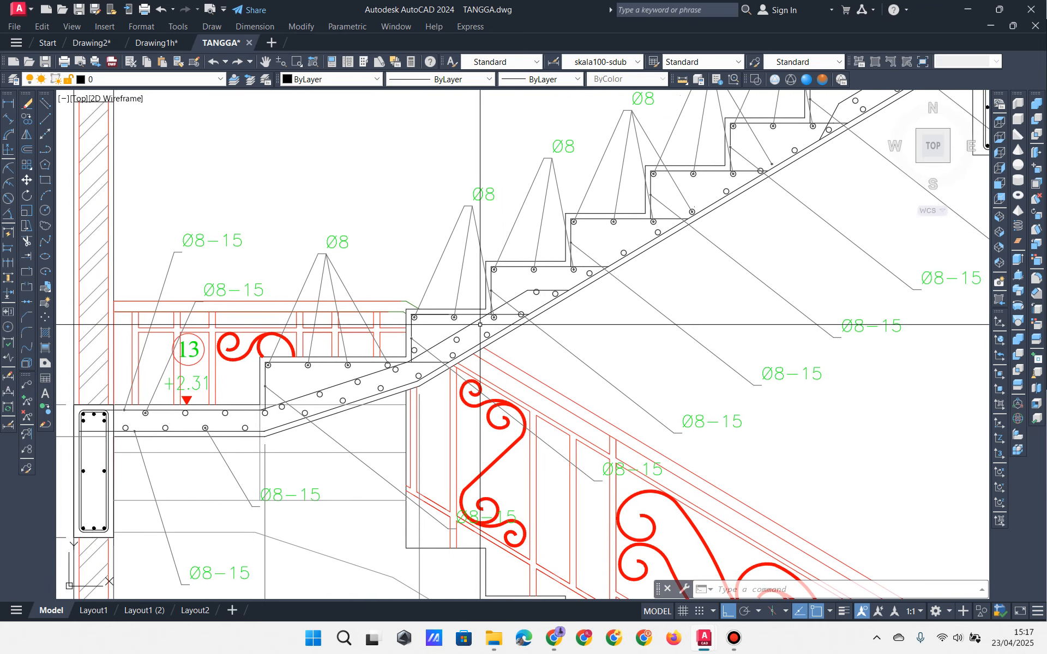
mouse_move(595, 234)
middle_down()
mouse_move(504, 278)
mouse_move(492, 303)
middle_up()
middle_drag(856, 110, 815, 135)
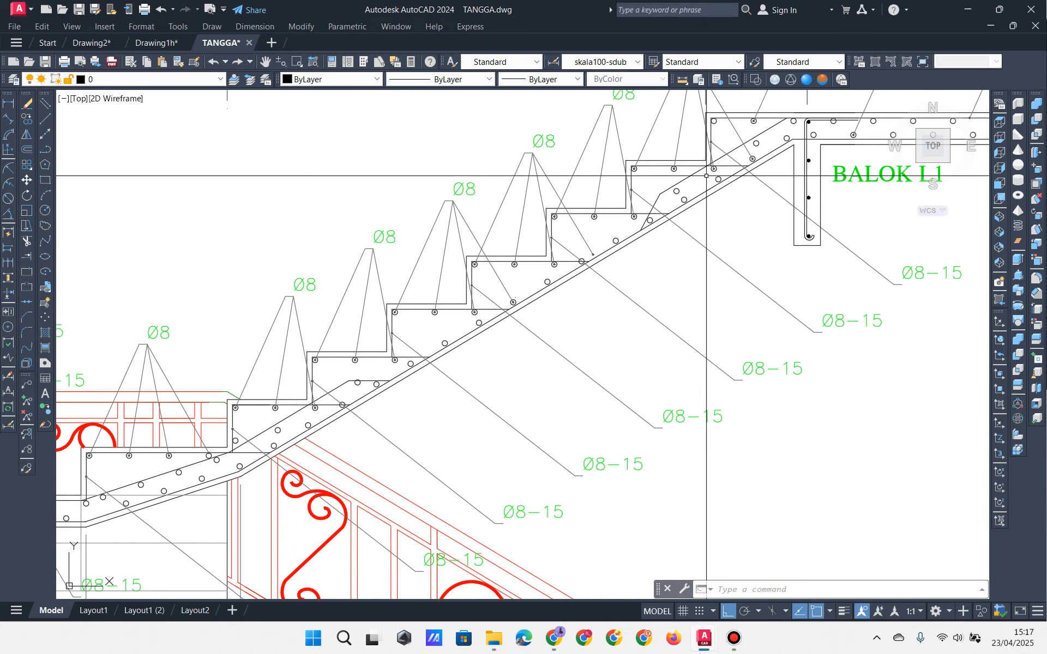
click(96, 46)
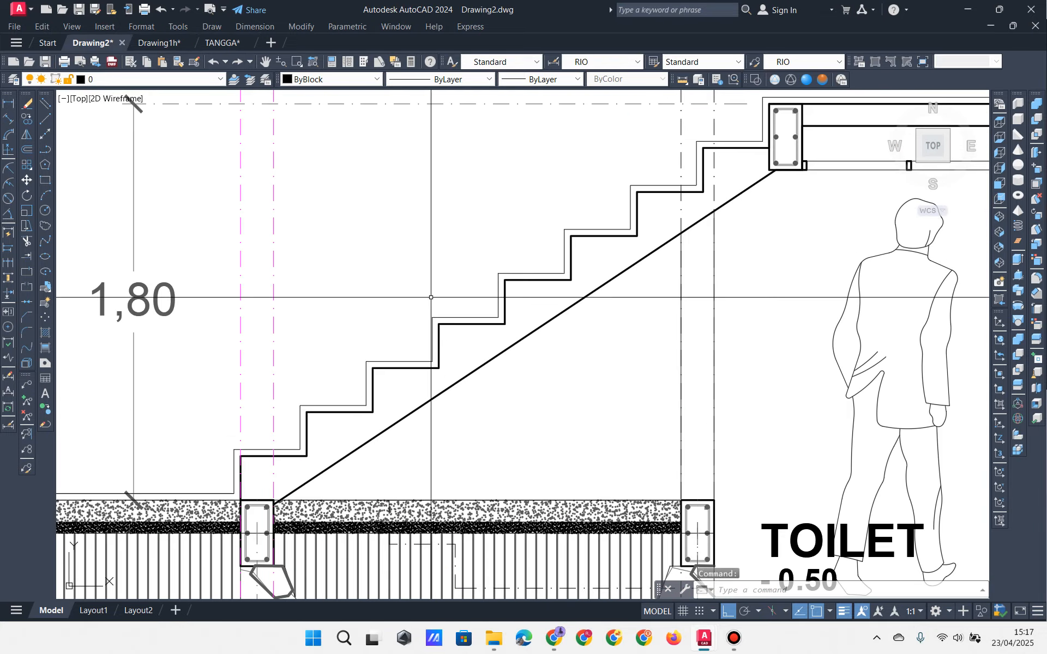
click(223, 43)
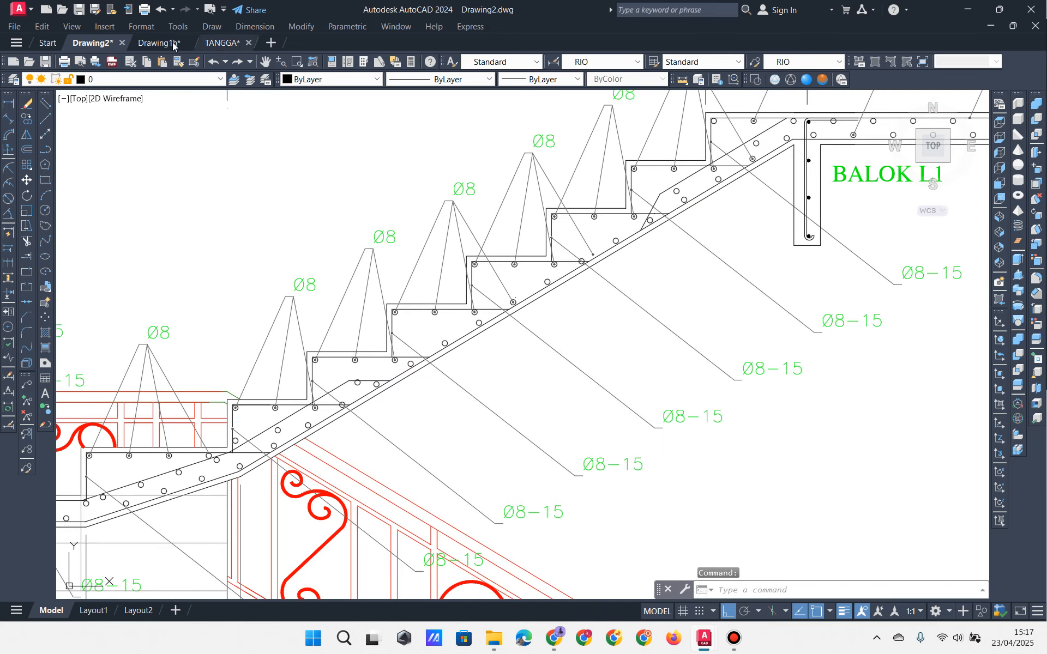
click(159, 42)
scroll(548, 294, down, 5)
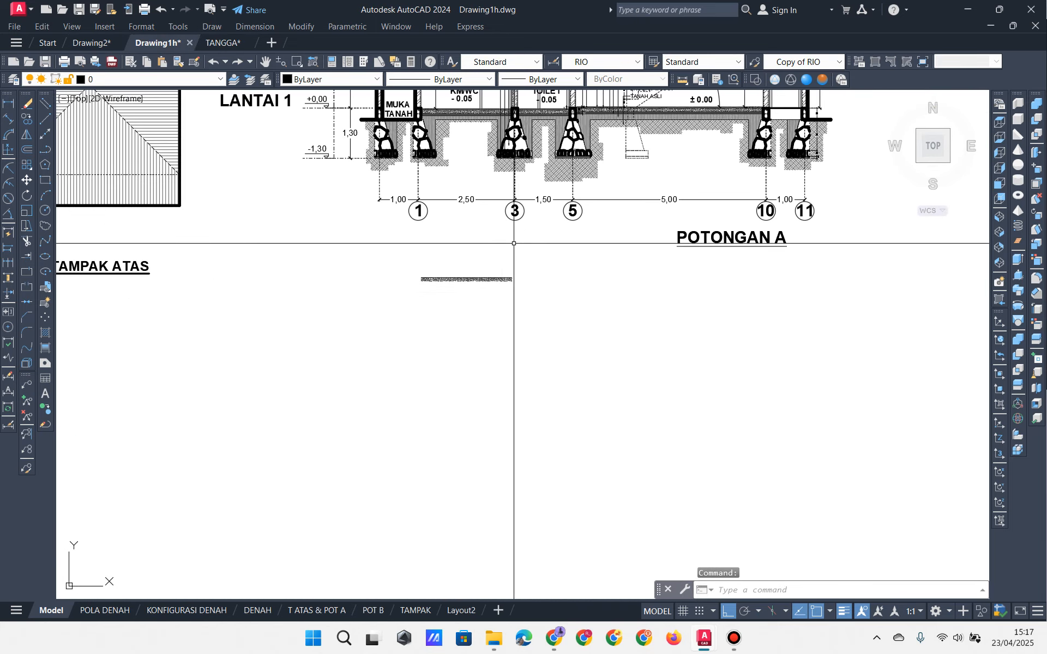
scroll(514, 244, up, 10)
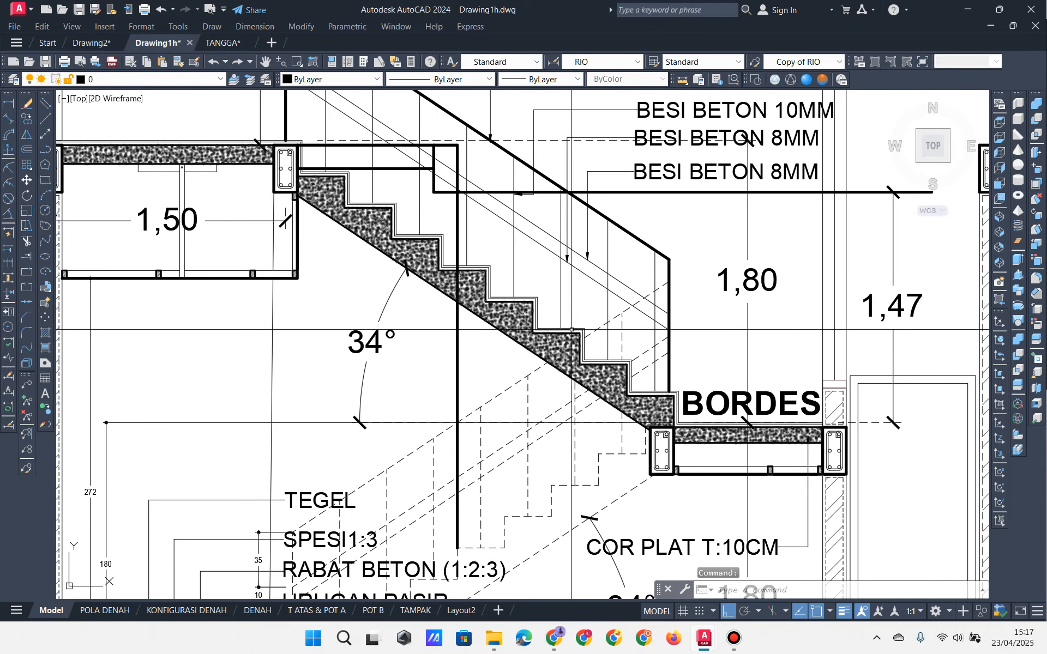
scroll(571, 329, up, 3)
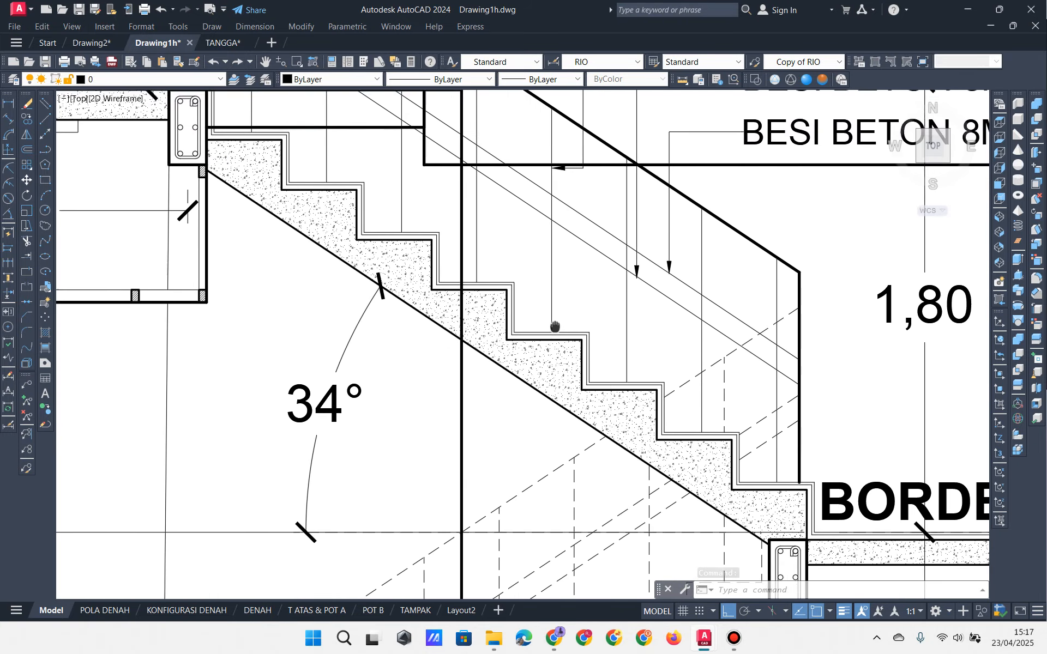
middle_drag(555, 326, 566, 335)
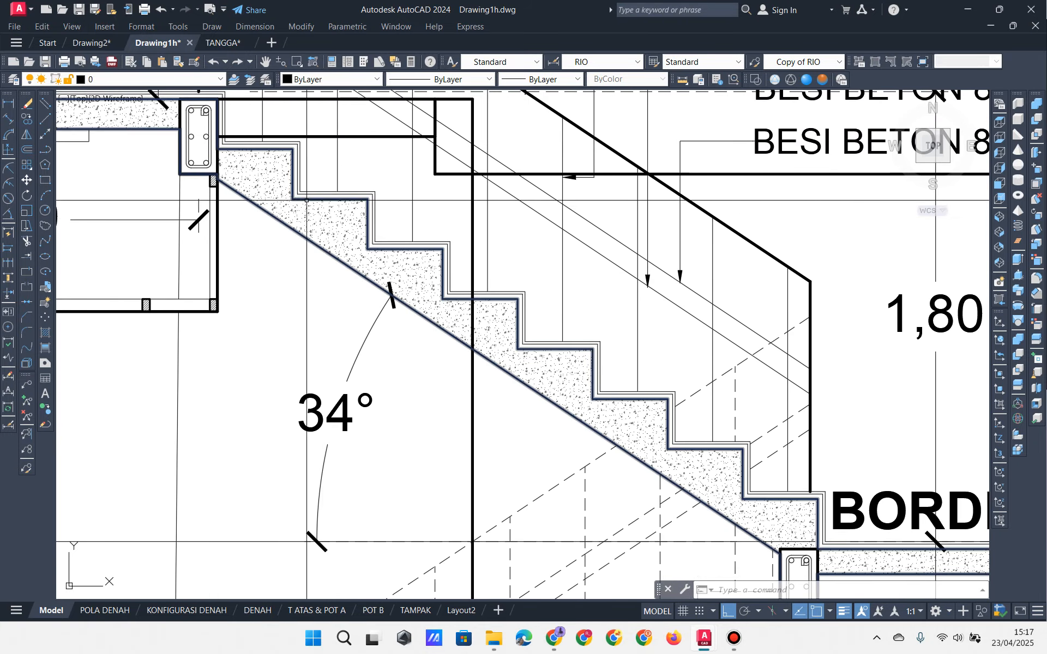
click(217, 44)
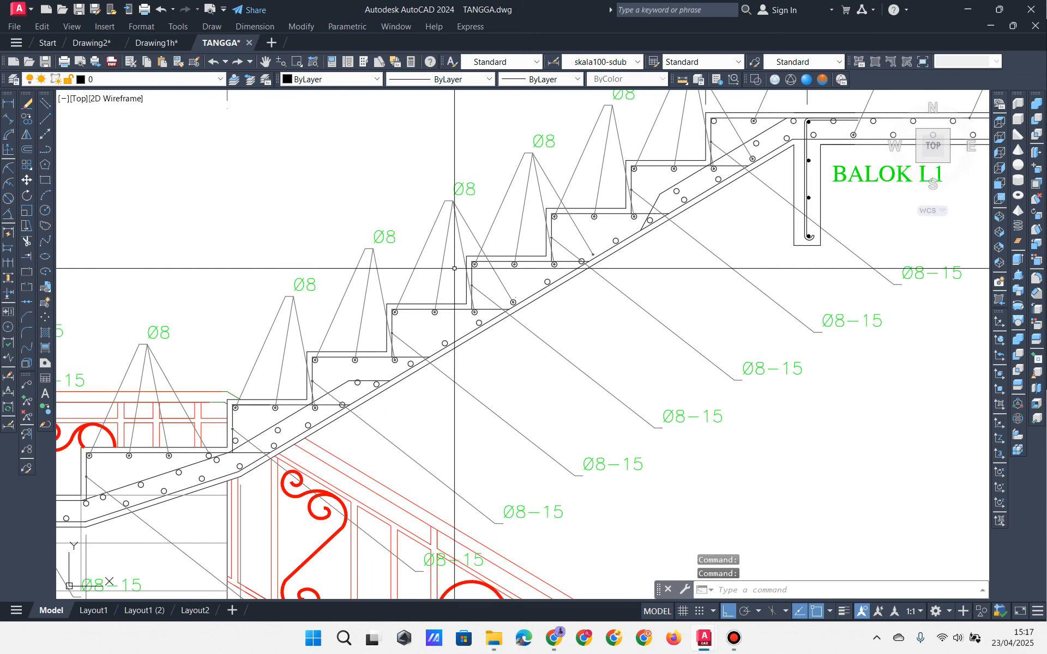
scroll(581, 257, down, 2)
scroll(580, 258, up, 2)
scroll(580, 258, up, 2)
middle_drag(638, 227, 792, 136)
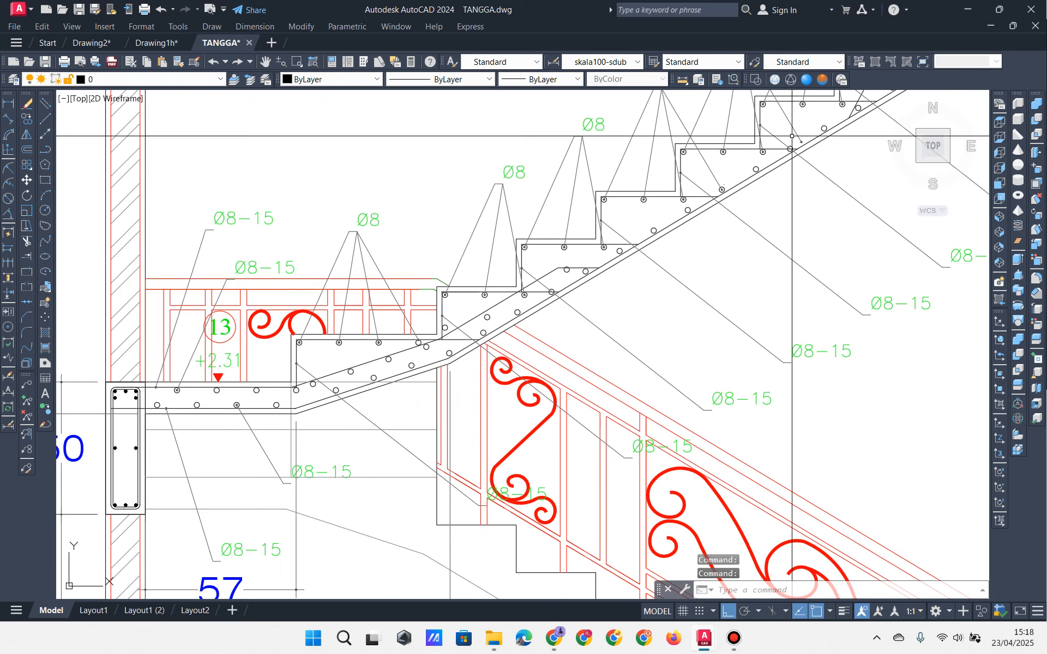
middle_drag(615, 322, 420, 393)
scroll(470, 364, down, 2)
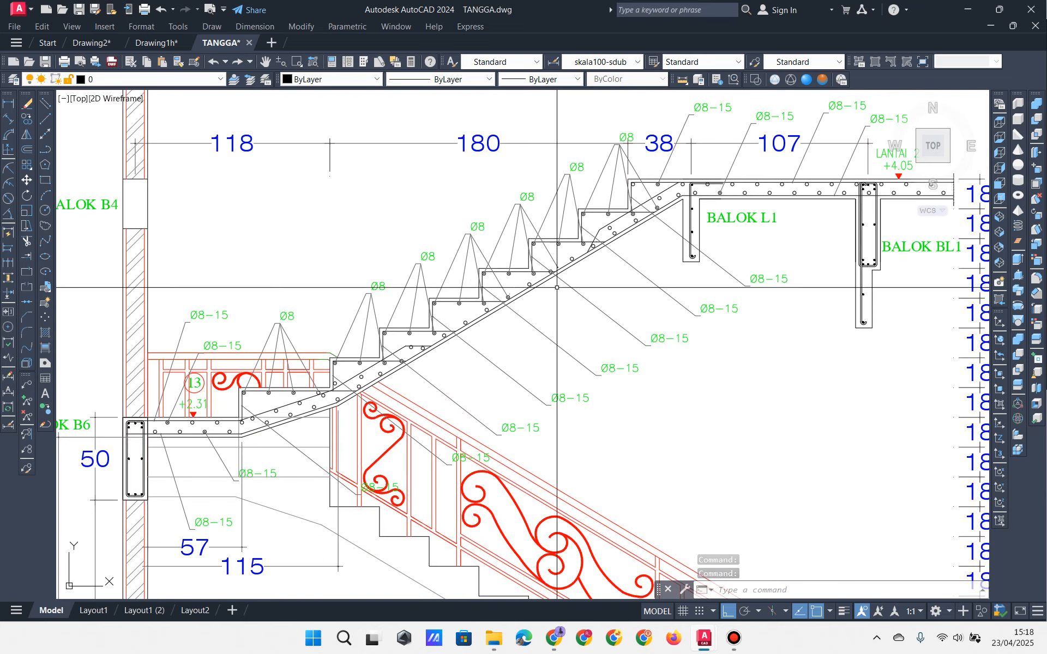
scroll(547, 268, up, 2)
middle_drag(378, 322, 527, 299)
mouse_move(435, 333)
middle_down()
mouse_move(436, 279)
mouse_move(480, 172)
middle_up()
scroll(514, 287, down, 2)
mouse_move(554, 309)
middle_down()
mouse_move(346, 475)
mouse_move(438, 452)
middle_up()
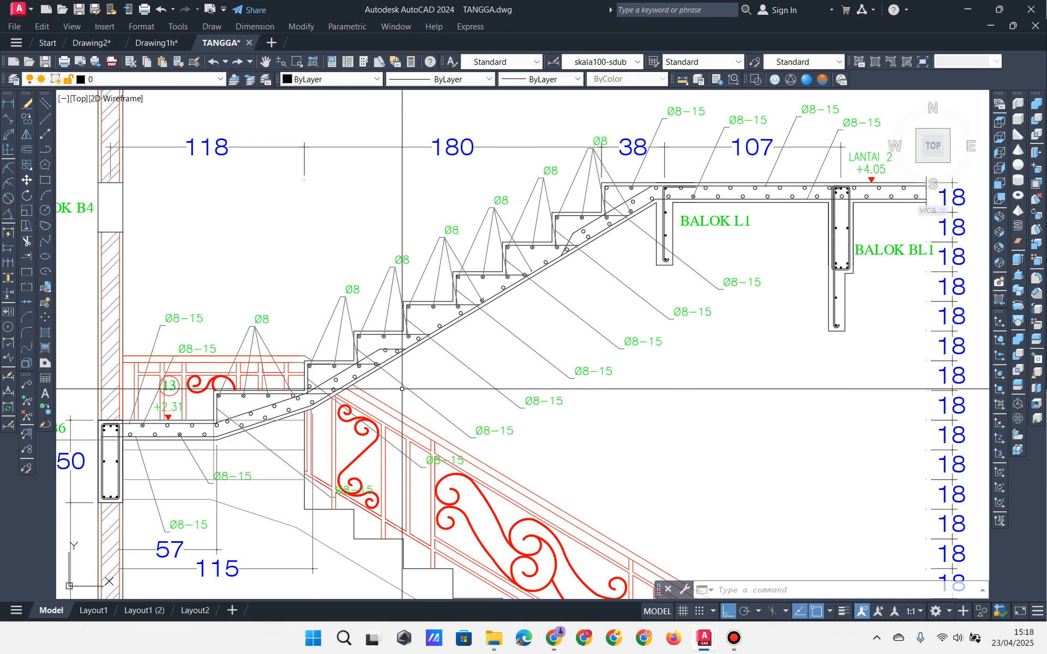
scroll(517, 207, up, 5)
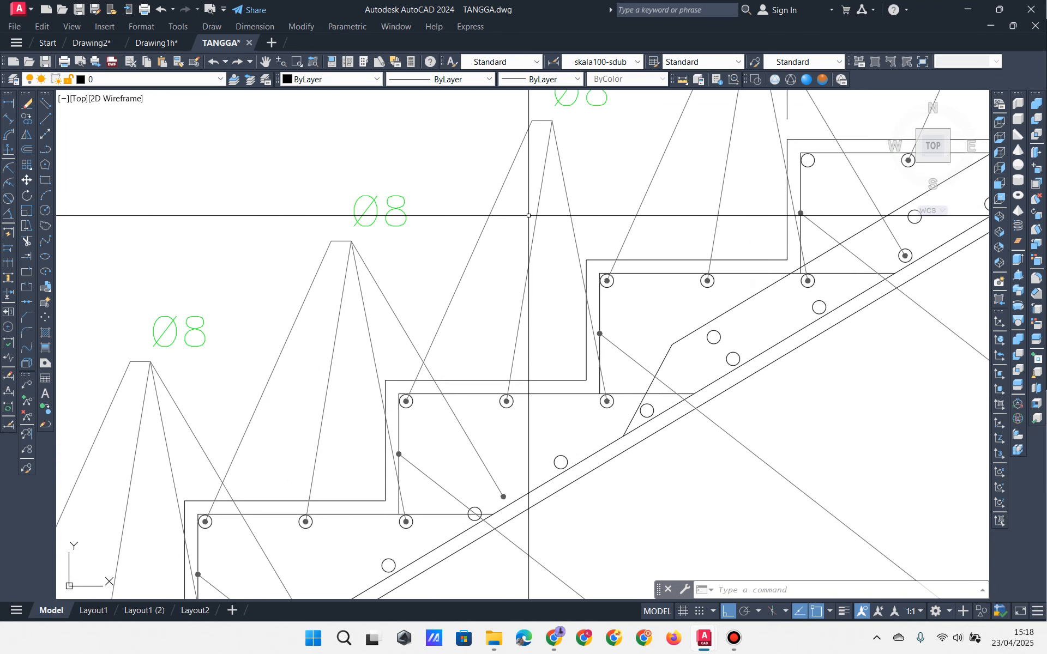
scroll(497, 272, down, 5)
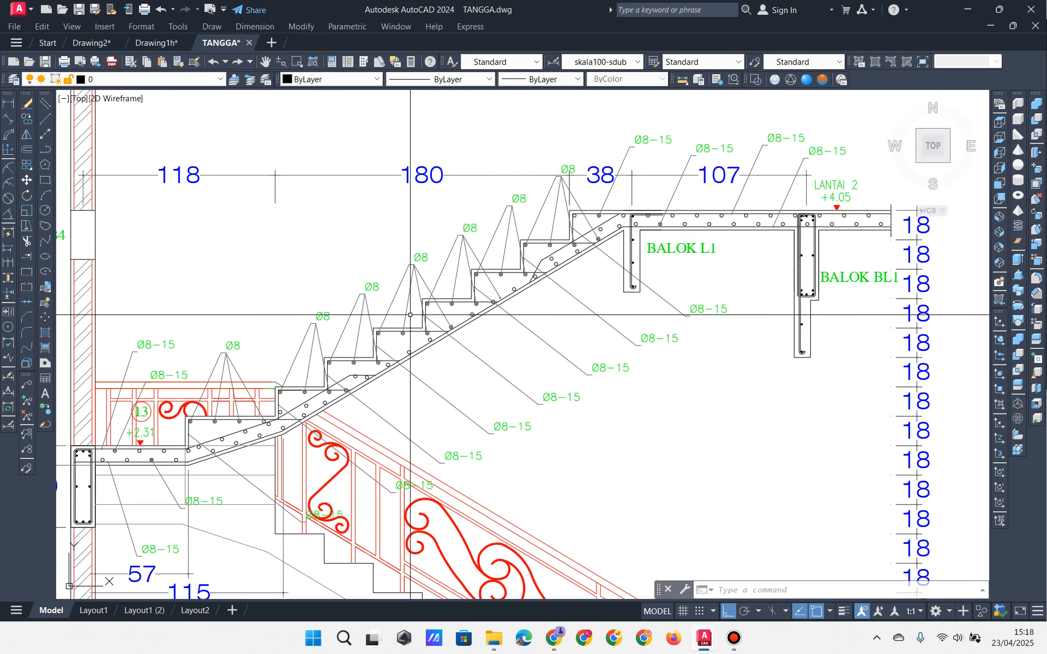
scroll(407, 313, up, 2)
scroll(382, 322, up, 2)
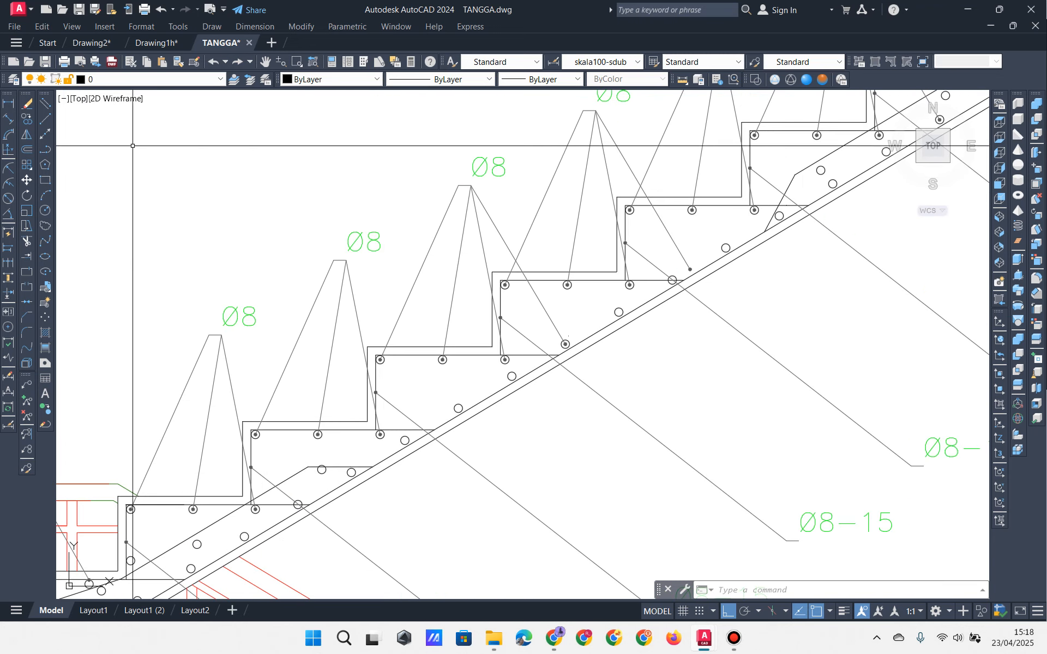
click(92, 42)
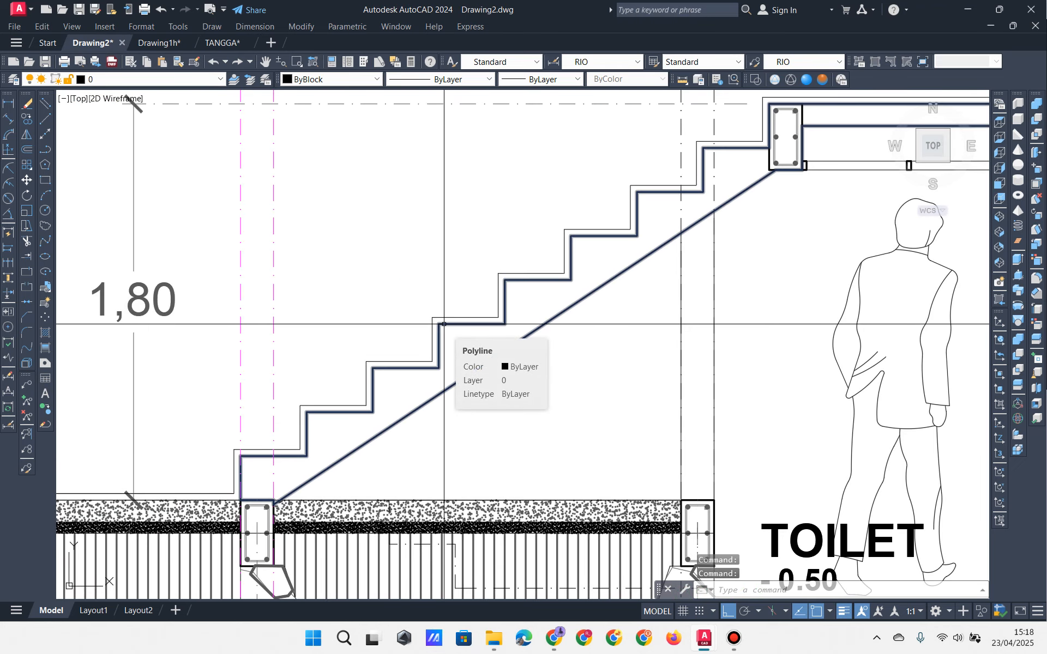
scroll(371, 394, down, 3)
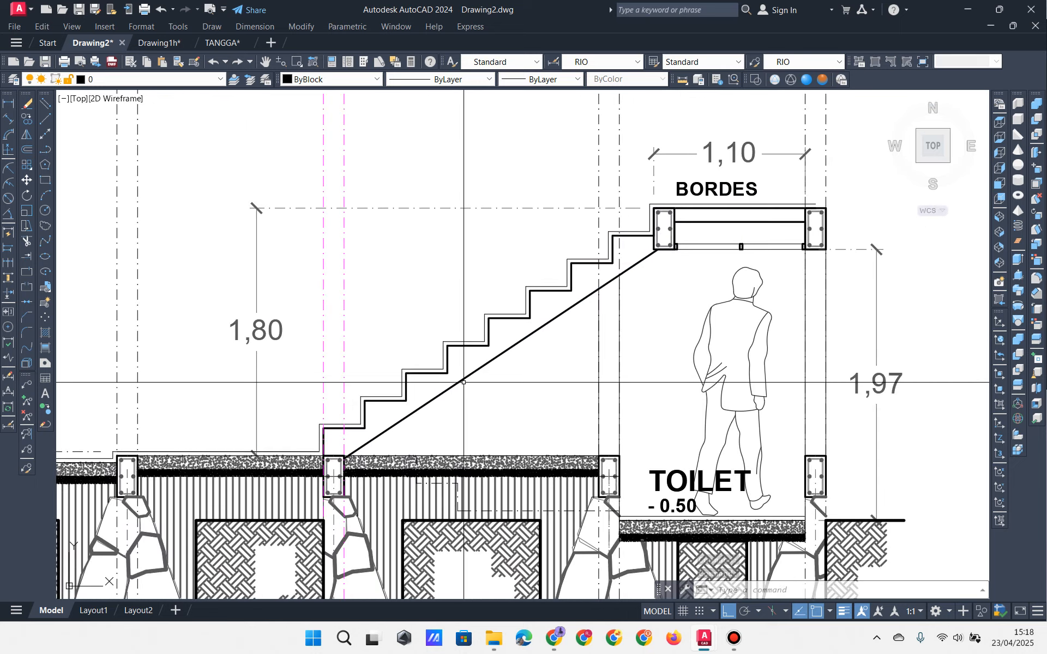
middle_drag(372, 395, 589, 310)
scroll(589, 309, down, 3)
scroll(614, 310, up, 4)
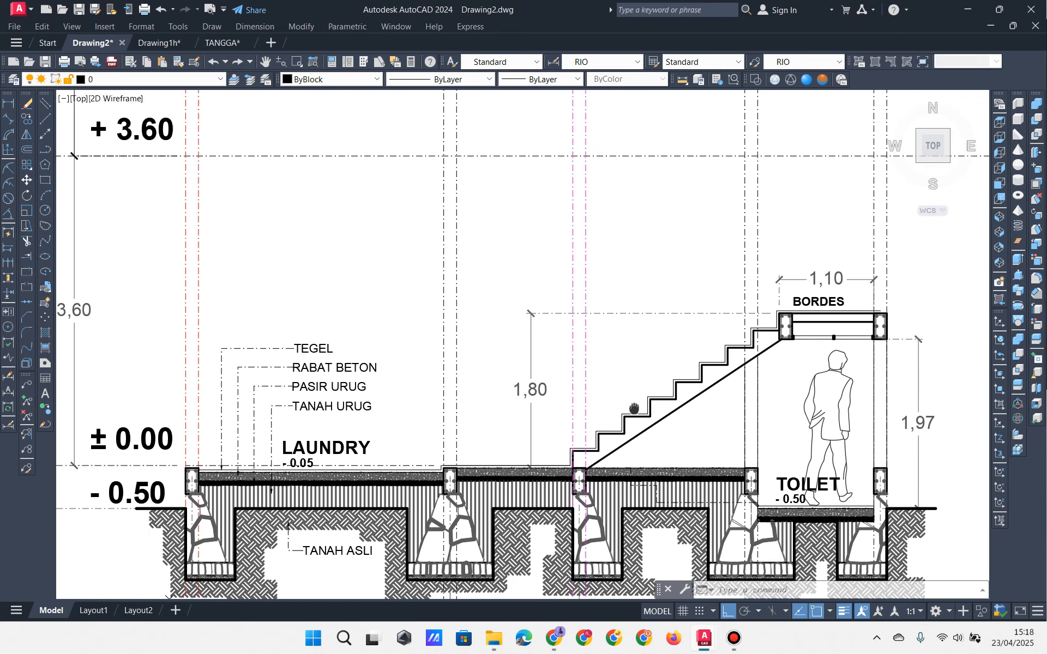
scroll(616, 328, down, 2)
middle_drag(641, 488, 511, 387)
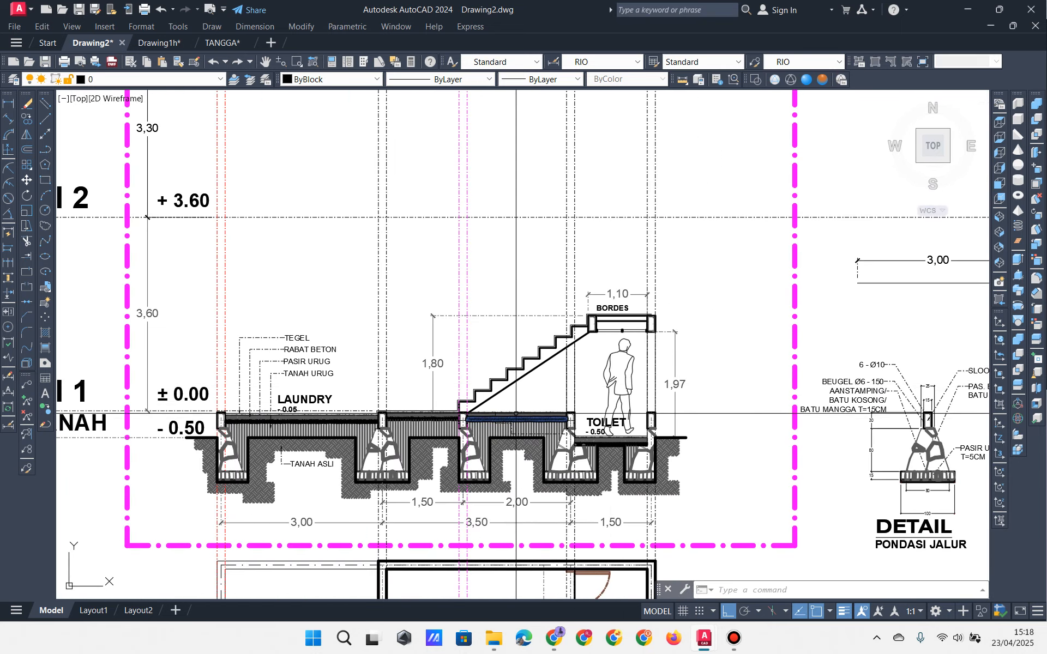
scroll(519, 397, up, 4)
middle_drag(415, 417, 702, 278)
middle_drag(633, 313, 415, 358)
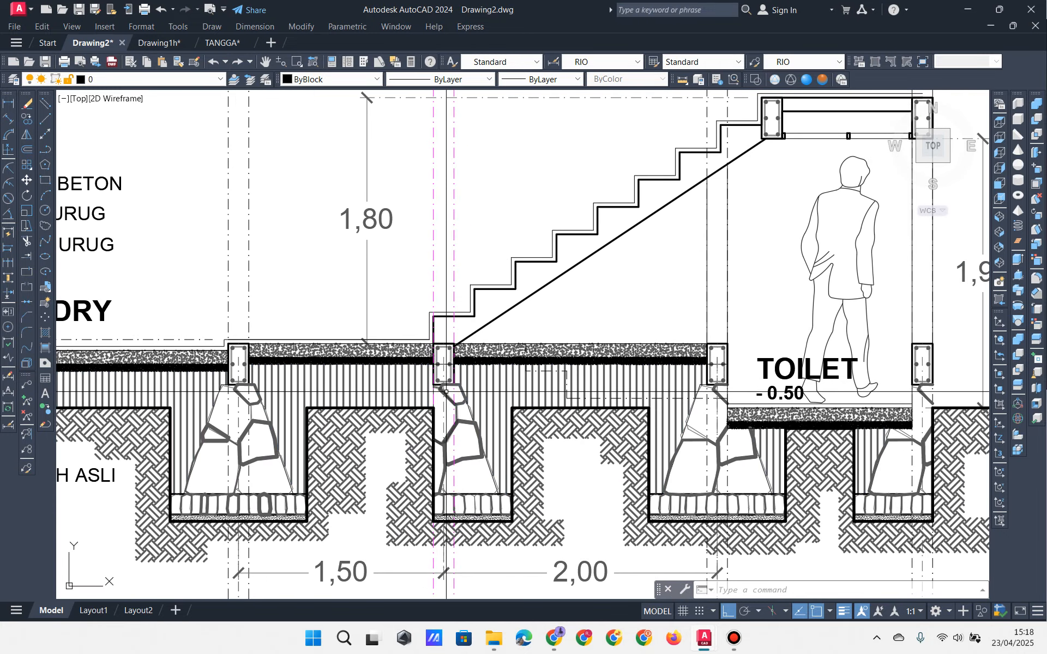
mouse_move(631, 323)
middle_down()
mouse_move(592, 358)
mouse_move(588, 406)
middle_up()
scroll(588, 407, up, 4)
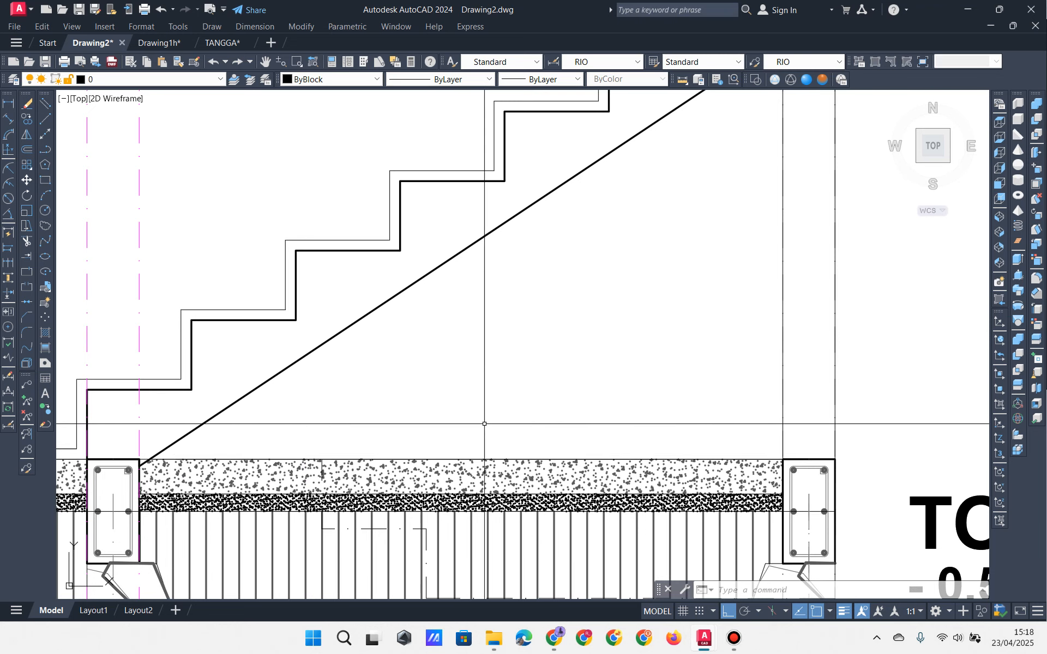
scroll(519, 409, down, 2)
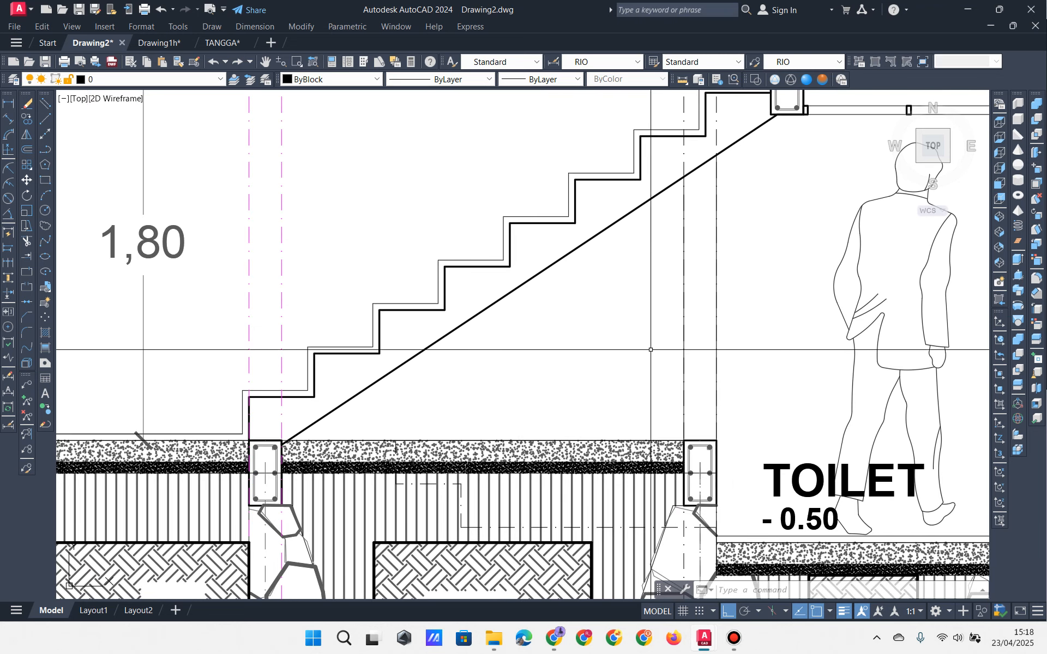
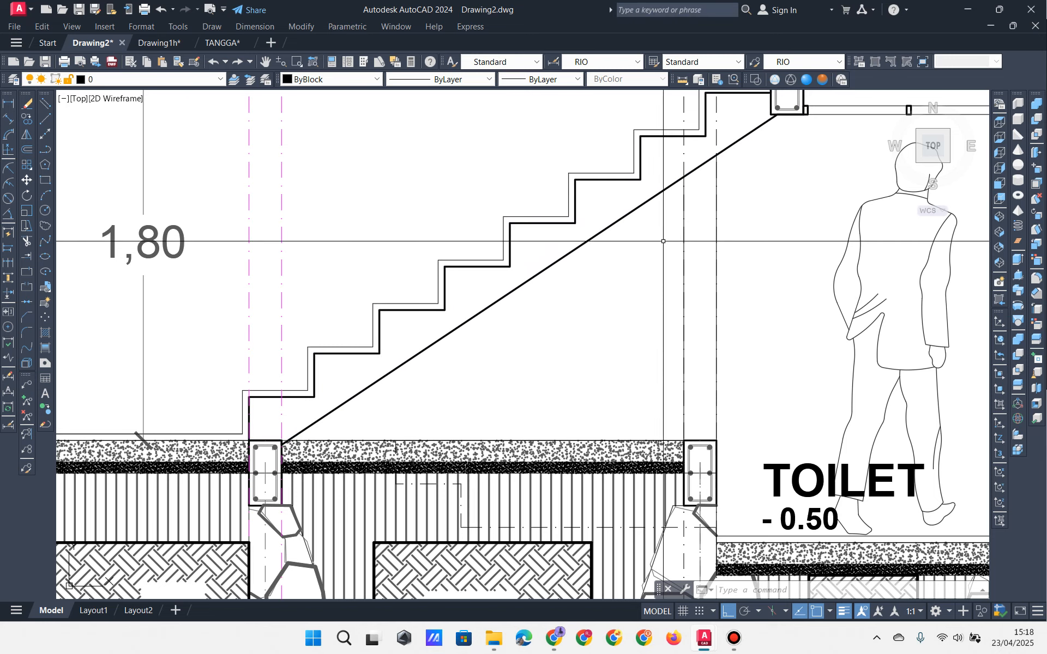
Step: Survey the laundry foundations, floor layers, TANAH ASLI and LAUNDRY labels across the section
scroll(614, 292, down, 2)
mouse_move(642, 325)
middle_down()
mouse_move(609, 333)
mouse_move(833, 283)
middle_up()
scroll(833, 283, down, 2)
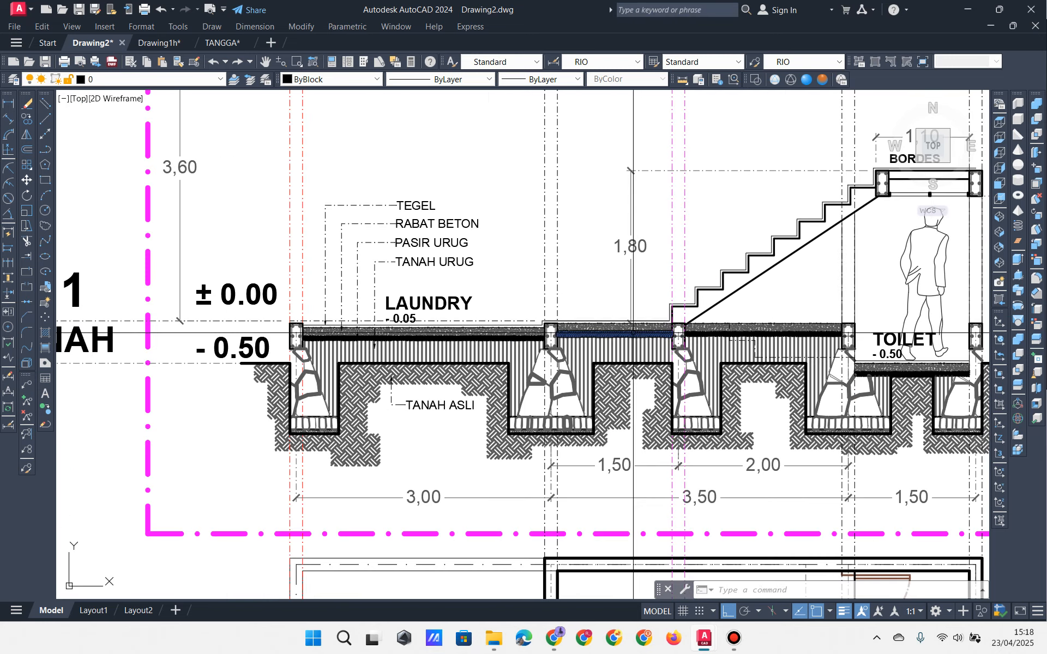
scroll(633, 330, up, 2)
middle_drag(633, 333, 617, 263)
scroll(64, 274, up, 4)
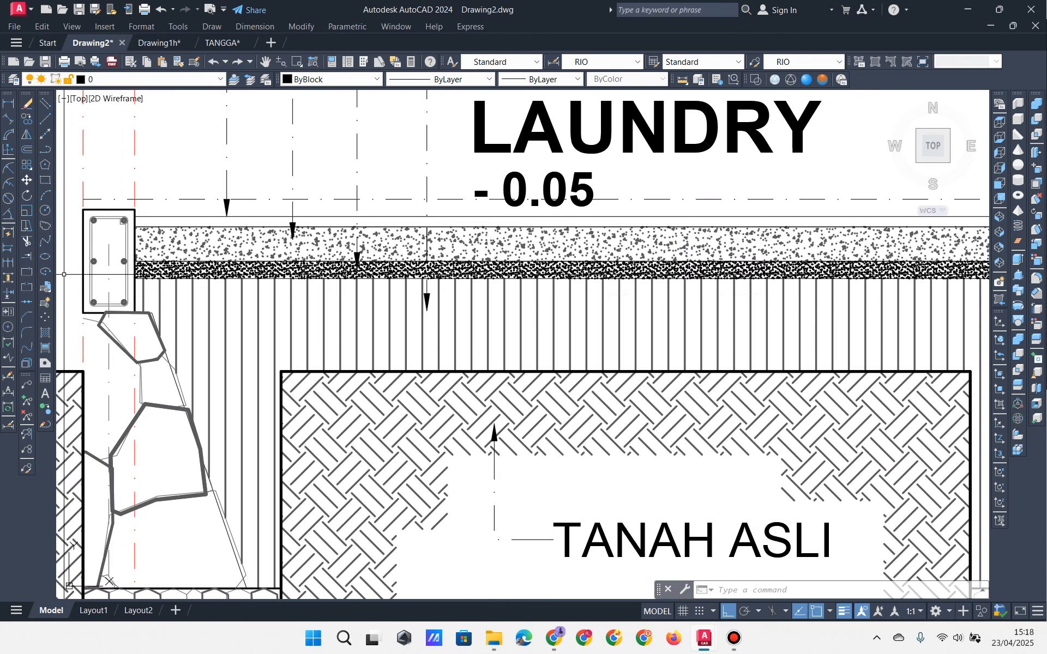
scroll(153, 296, up, 2)
middle_drag(154, 296, 220, 363)
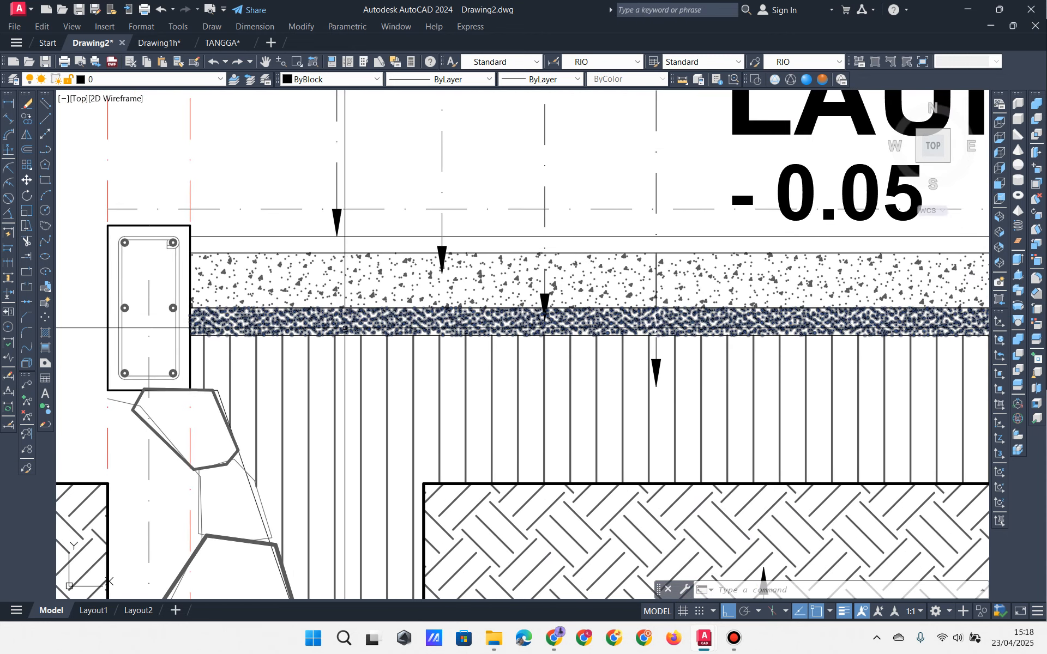
scroll(355, 317, down, 2)
middle_drag(354, 317, 266, 407)
scroll(281, 401, down, 2)
middle_drag(404, 342, 359, 424)
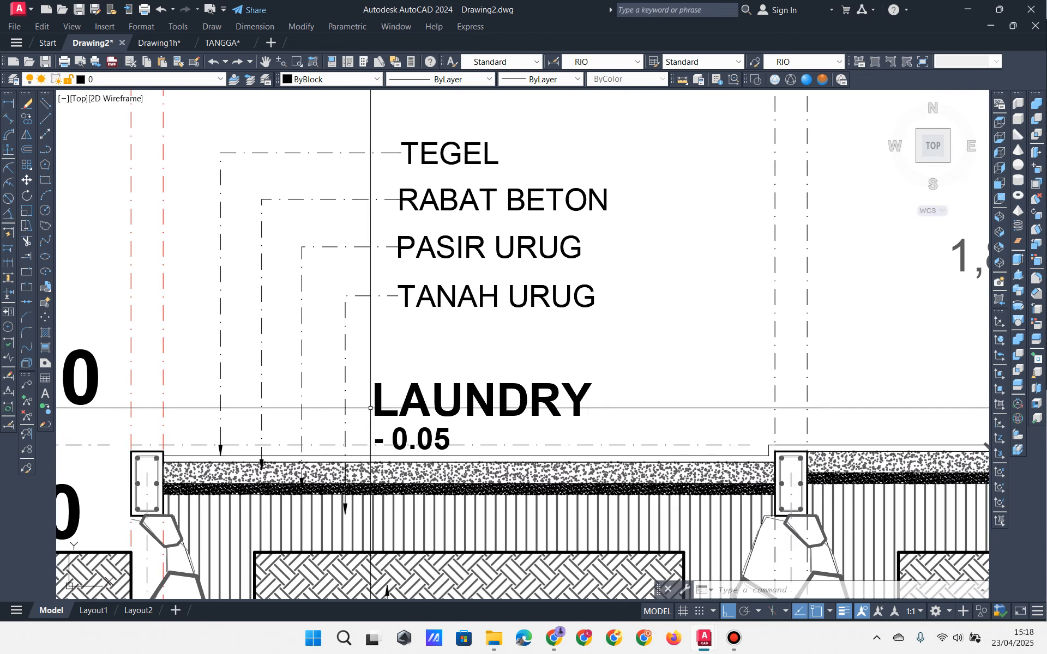
middle_drag(614, 380, 507, 234)
middle_drag(525, 438, 471, 310)
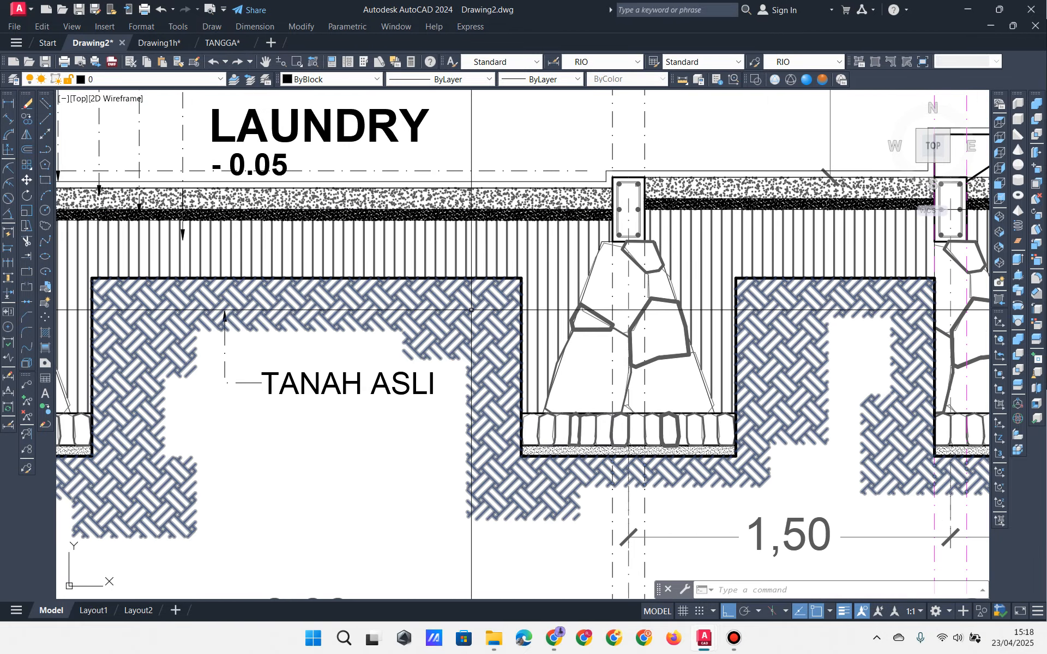
scroll(430, 423, down, 4)
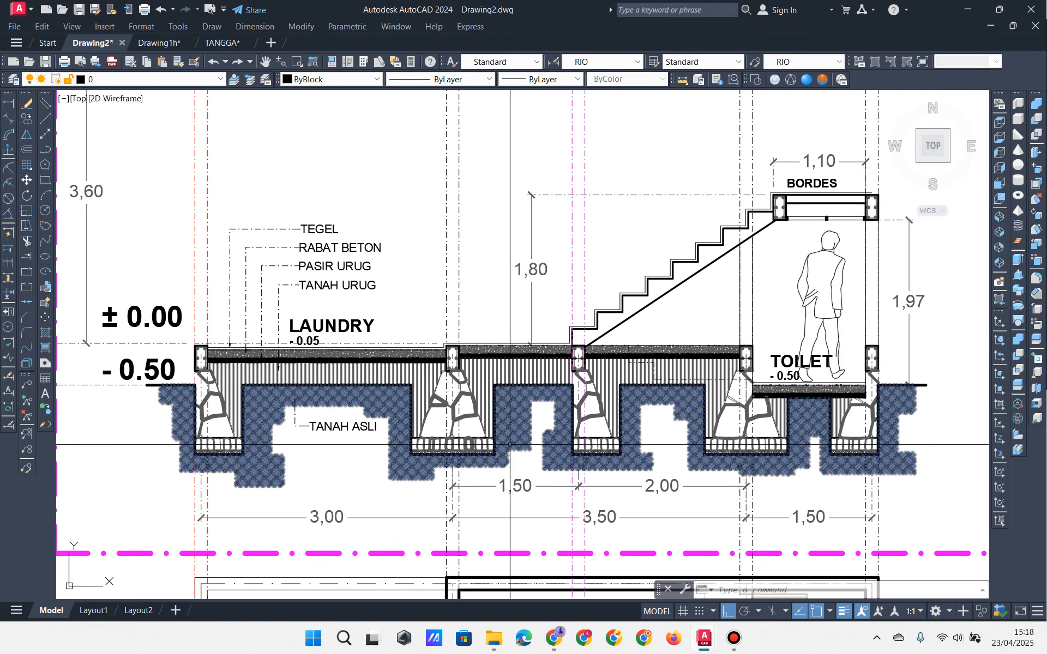
scroll(500, 446, up, 2)
mouse_move(500, 446)
middle_down()
mouse_move(613, 494)
mouse_move(587, 537)
mouse_move(556, 545)
mouse_move(381, 496)
mouse_move(404, 528)
middle_up()
scroll(457, 354, down, 2)
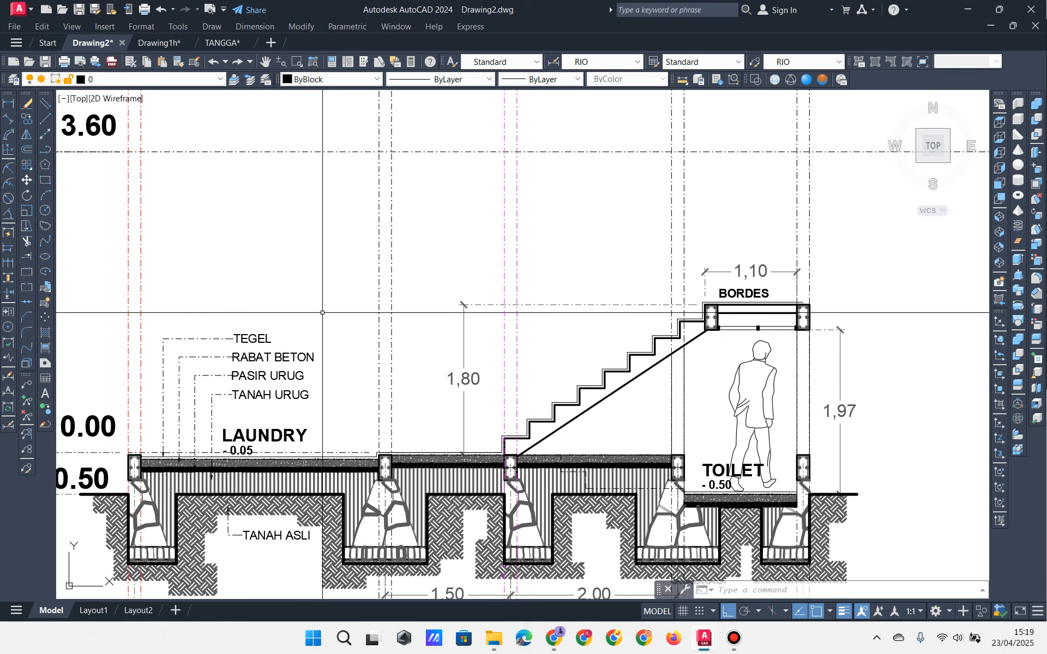
middle_drag(419, 341, 465, 251)
scroll(392, 344, up, 2)
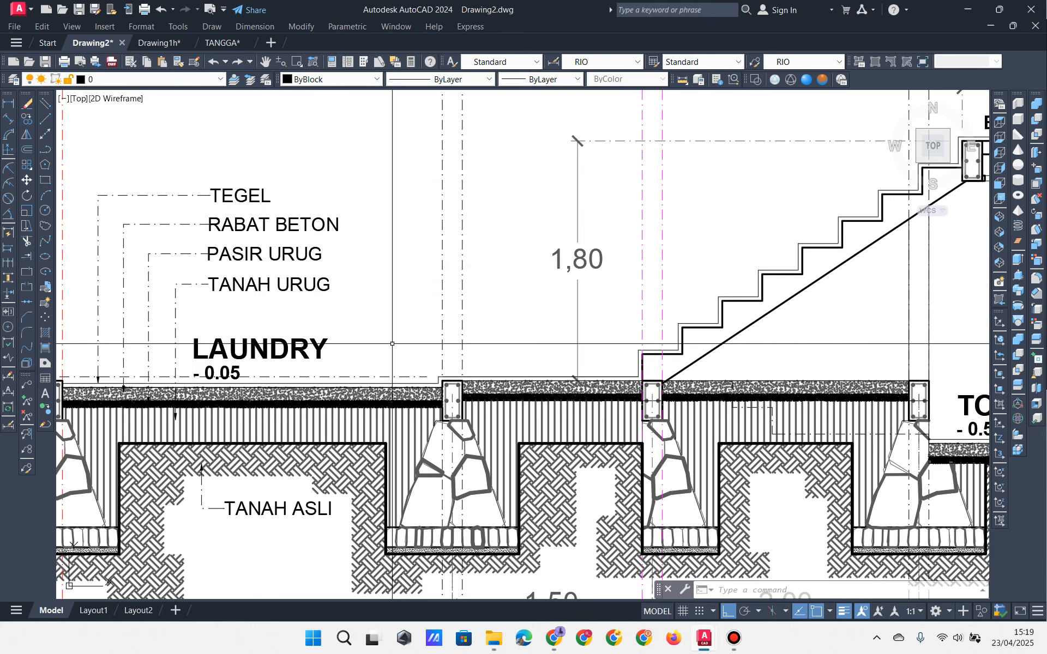
scroll(390, 349, down, 2)
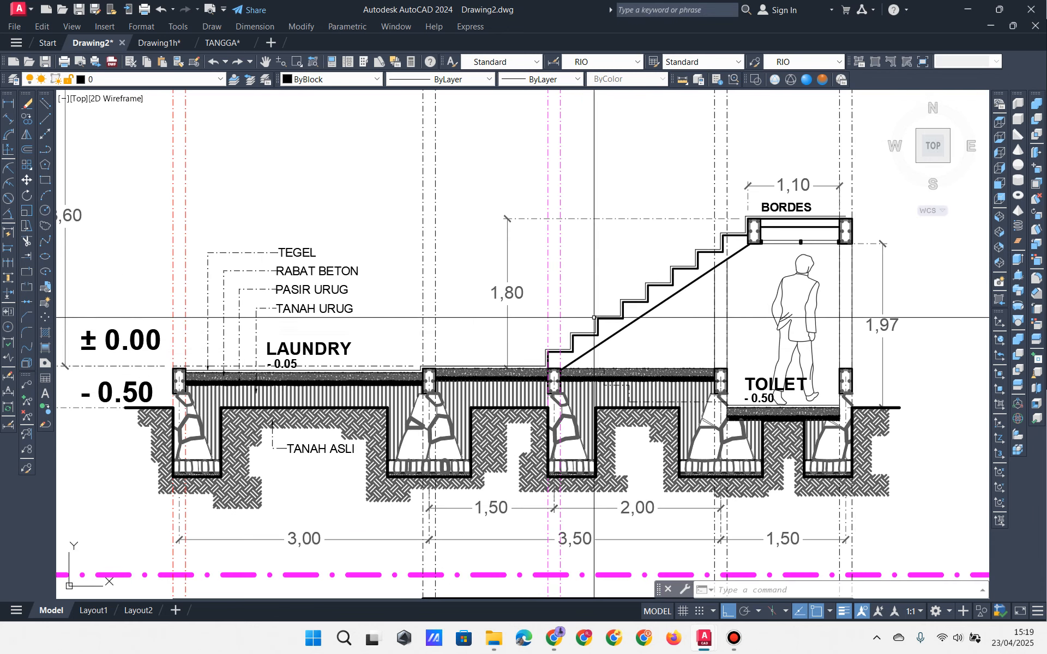
scroll(773, 321, up, 2)
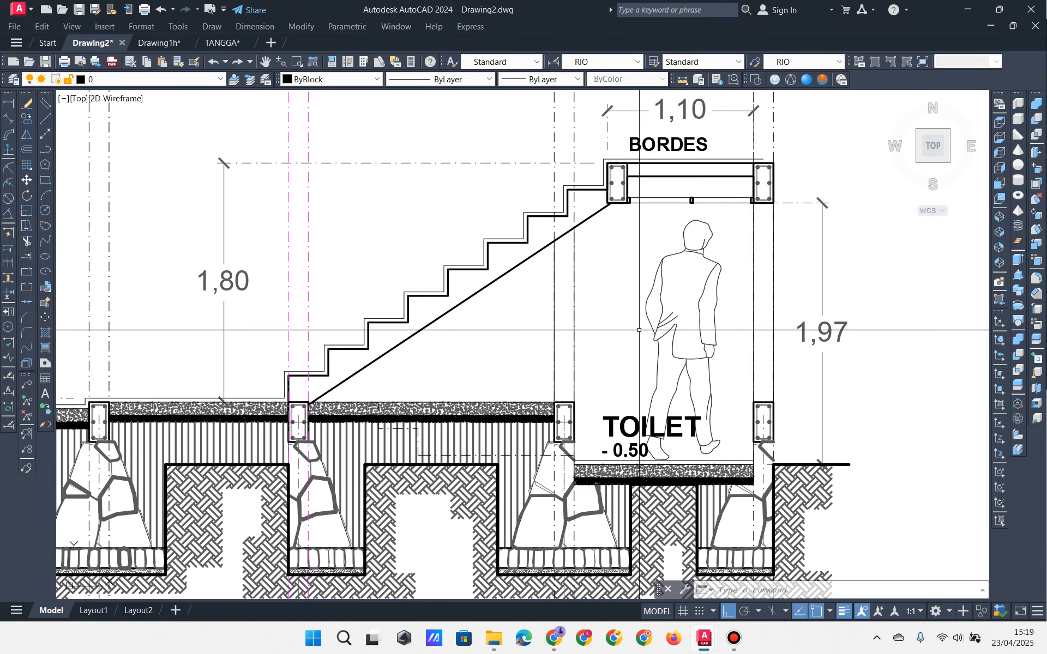
Step: Inspect the wall outlines under the stair and beside BORDES by selecting, then clearing them
click(556, 301)
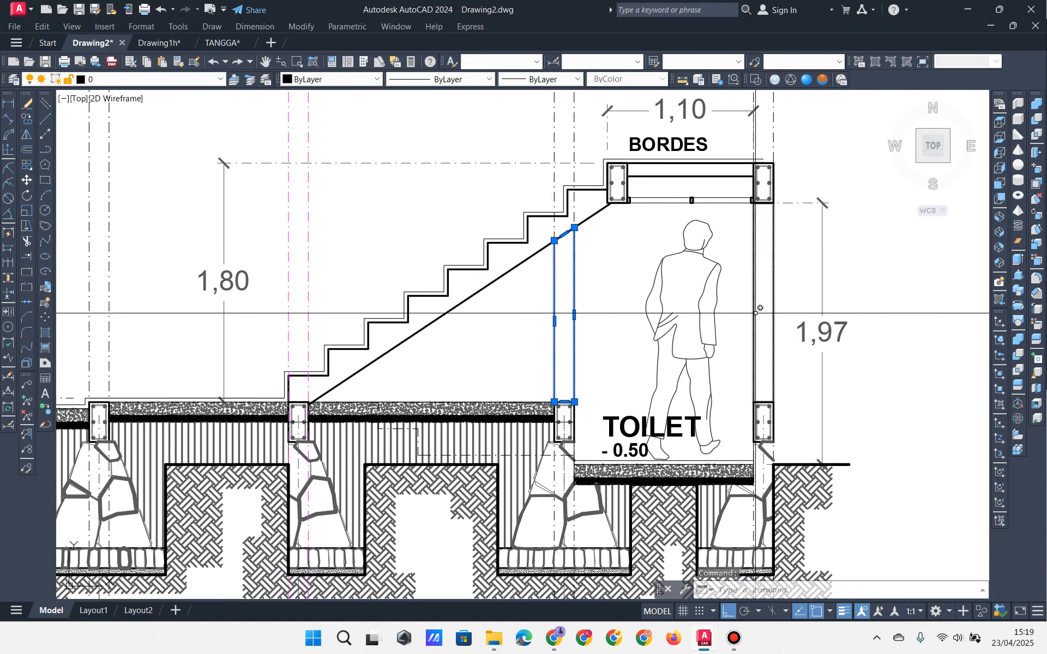
click(756, 313)
scroll(634, 322, down, 3)
scroll(429, 321, up, 1)
middle_drag(429, 320, 468, 379)
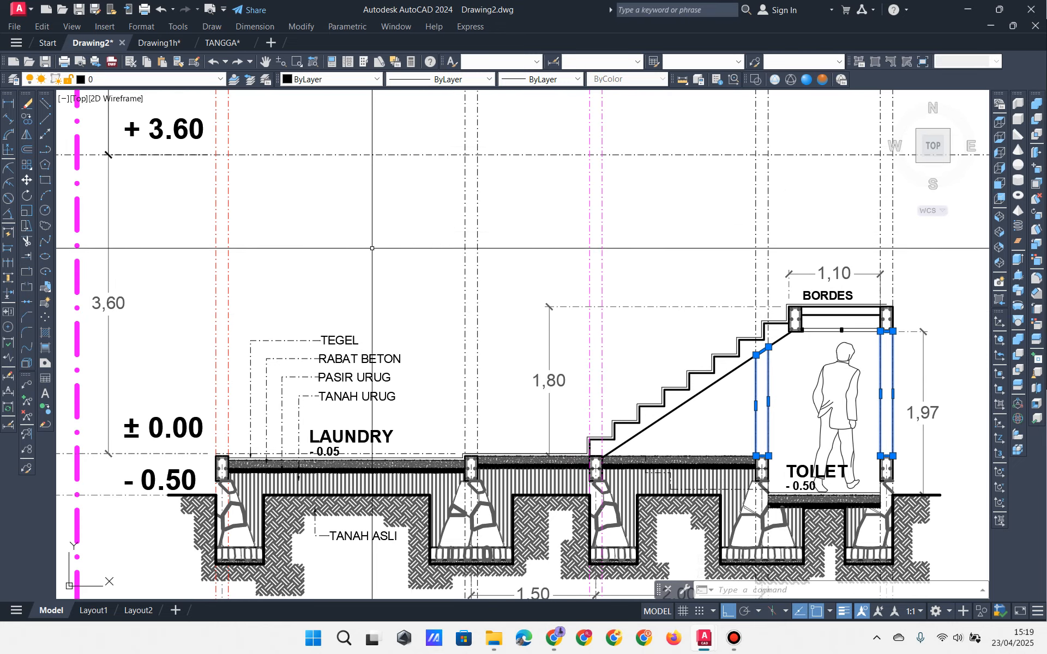
scroll(593, 336, up, 5)
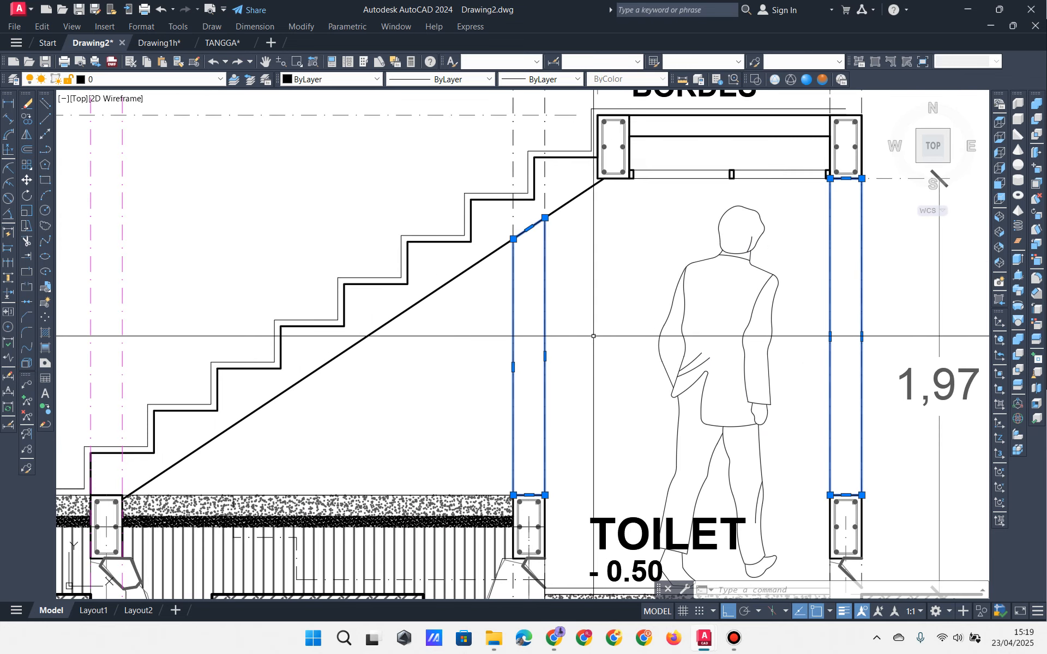
scroll(534, 337, down, 2)
key(Escape)
key(Escape)
middle_drag(525, 315, 634, 330)
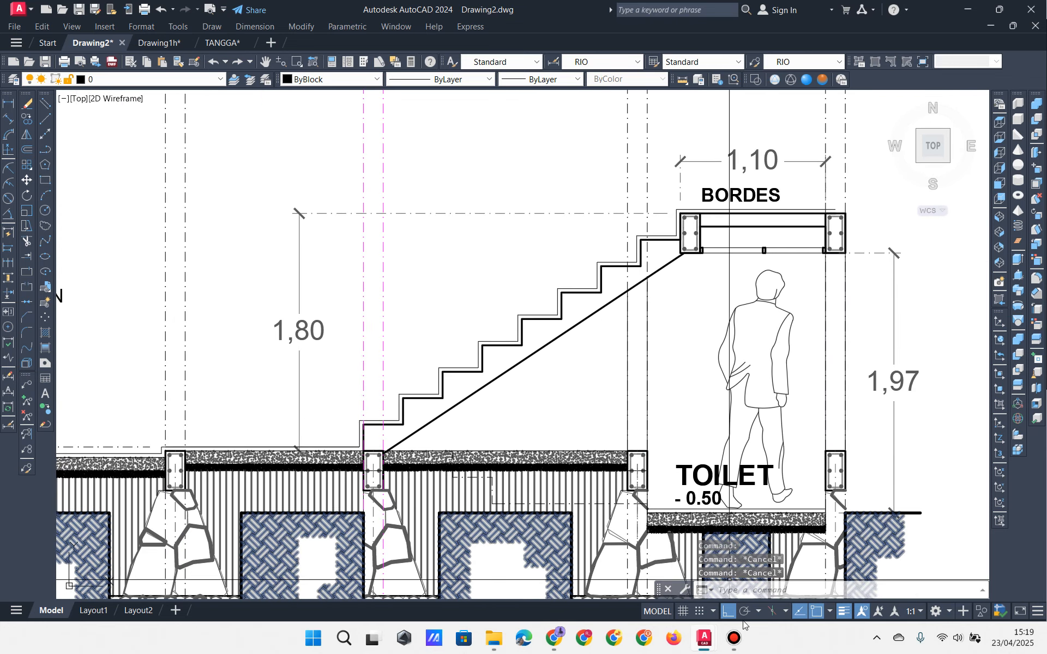
click(733, 638)
click(566, 147)
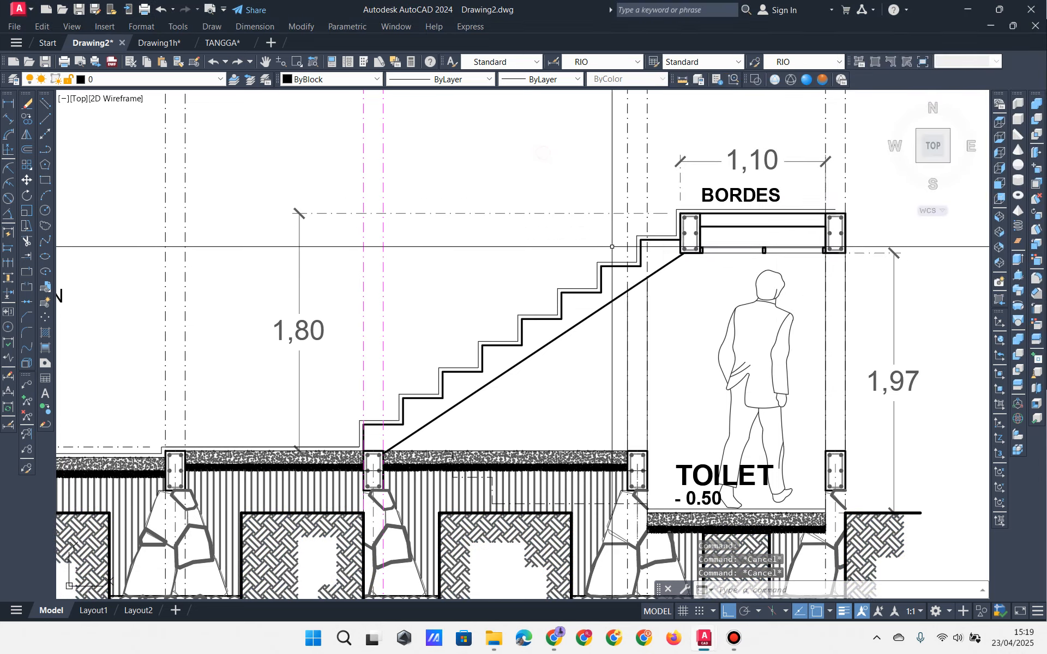
scroll(569, 305, down, 2)
mouse_move(569, 306)
middle_down()
mouse_move(853, 262)
mouse_move(743, 280)
mouse_move(545, 274)
middle_up()
scroll(603, 286, up, 2)
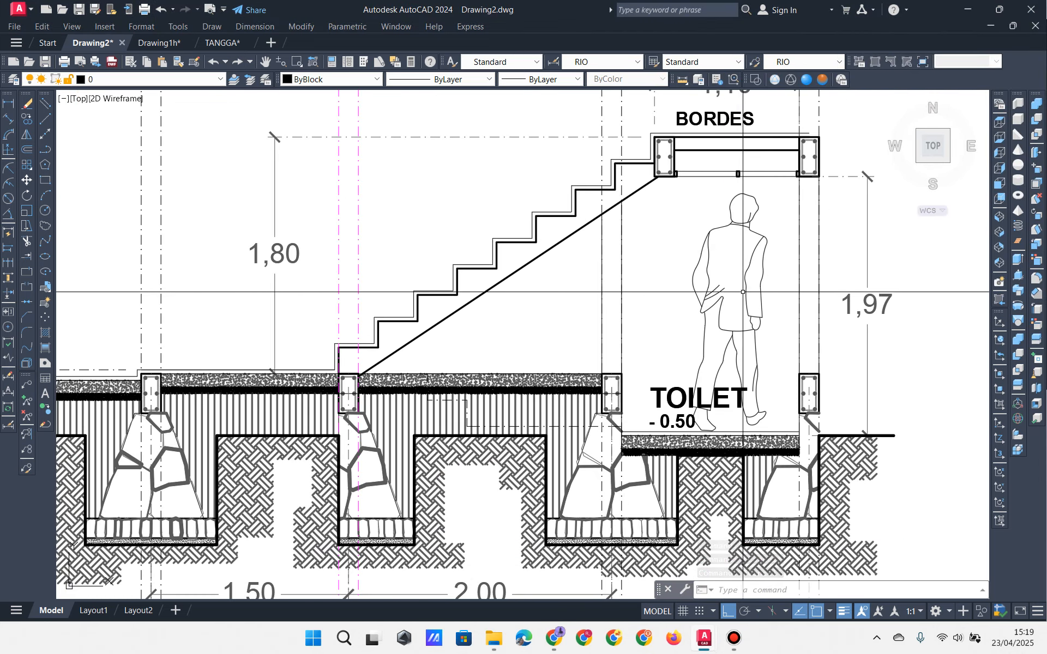
scroll(763, 310, up, 4)
scroll(561, 182, down, 2)
middle_drag(500, 232, 473, 387)
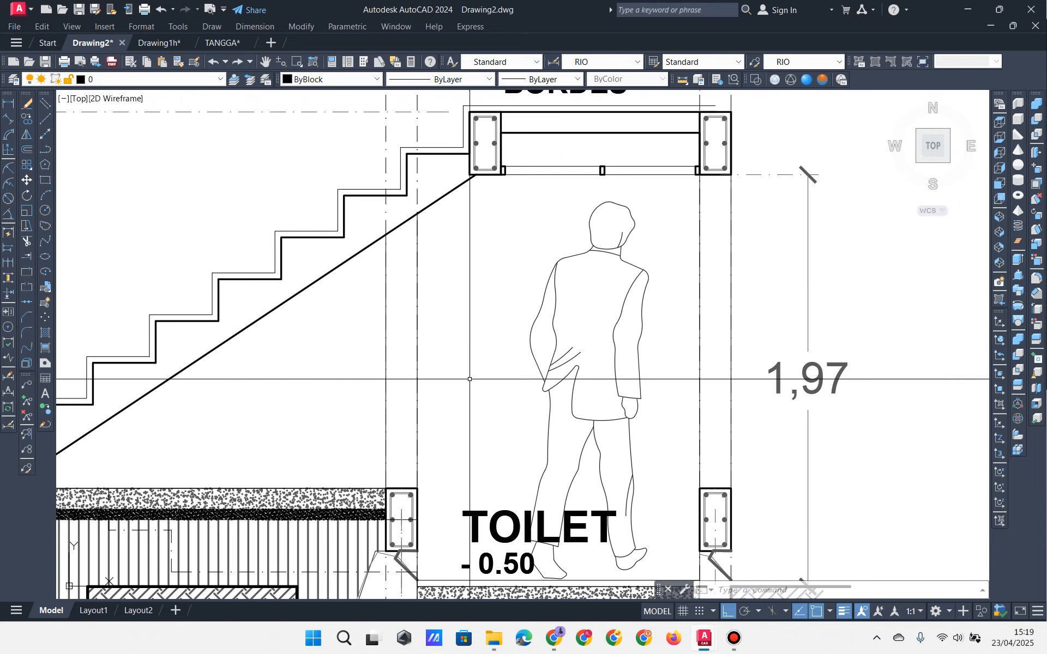
scroll(473, 388, up, 2)
middle_drag(402, 310, 434, 335)
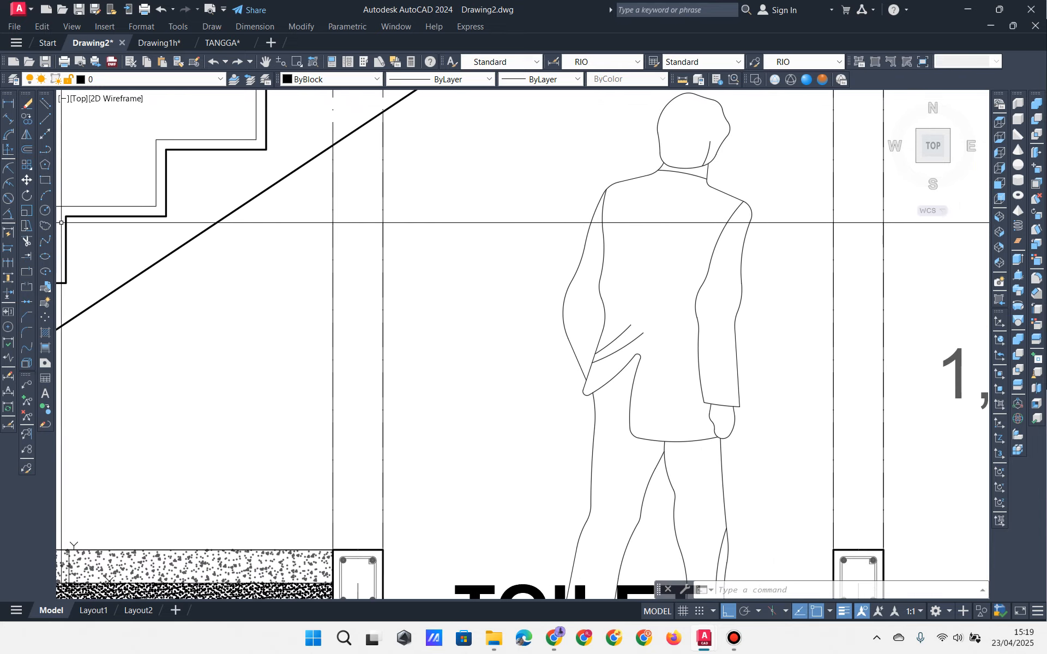
click(382, 246)
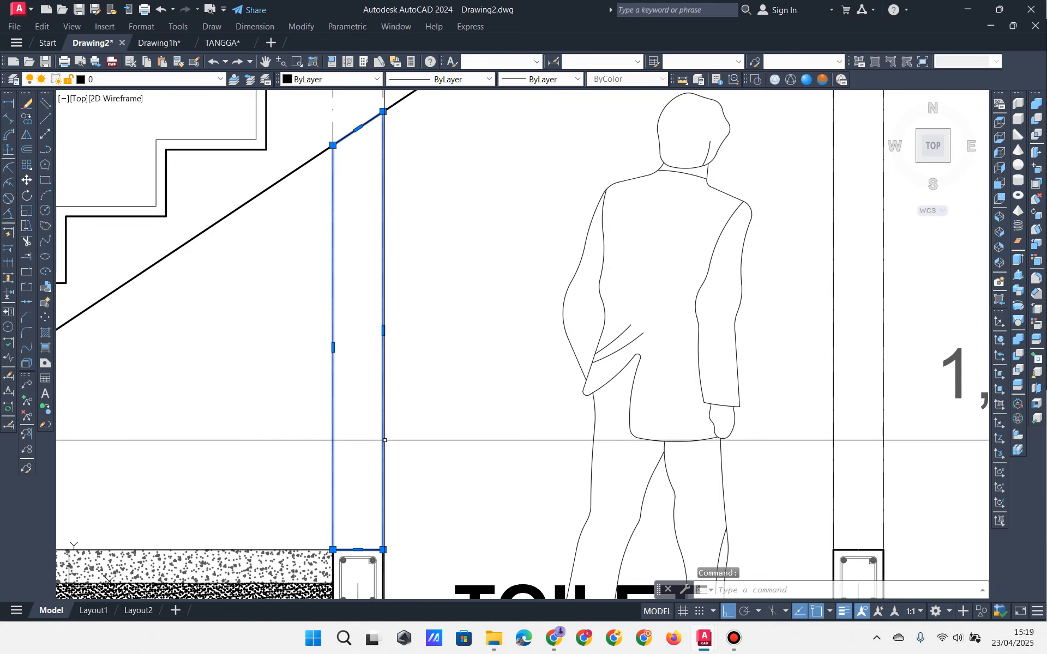
middle_drag(445, 439, 388, 365)
scroll(387, 365, down, 2)
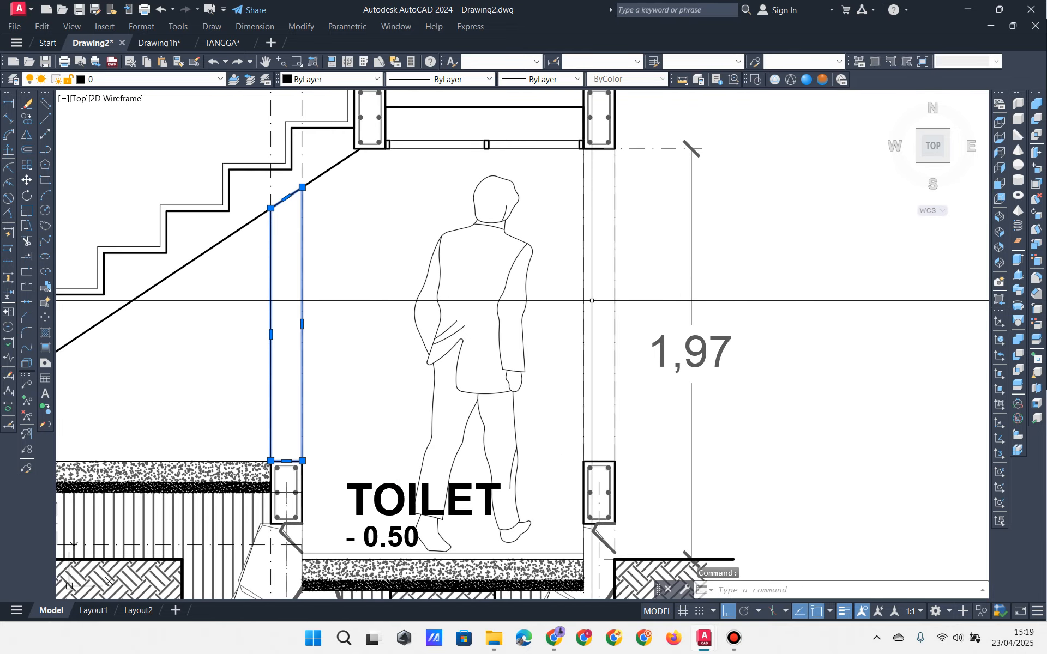
key(Escape)
key(Escape)
key(Escape)
key(Escape)
key(Escape)
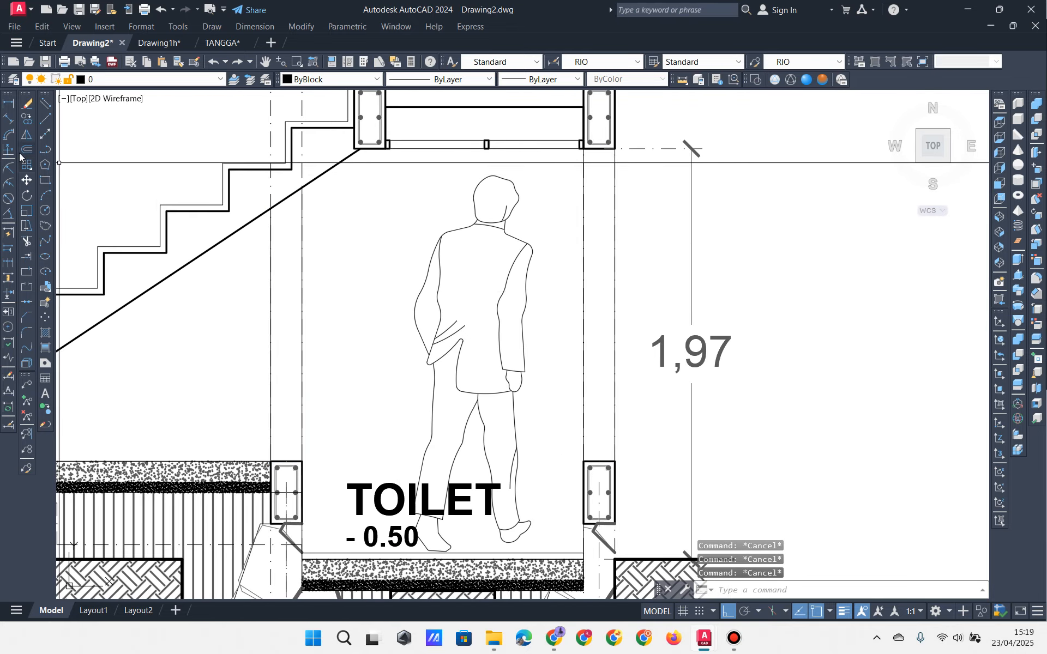
Step: Offset the wall outline beside the toilet 20 units inward and check the result
click(29, 150)
scroll(239, 274, up, 2)
middle_drag(265, 292, 360, 220)
click(276, 274)
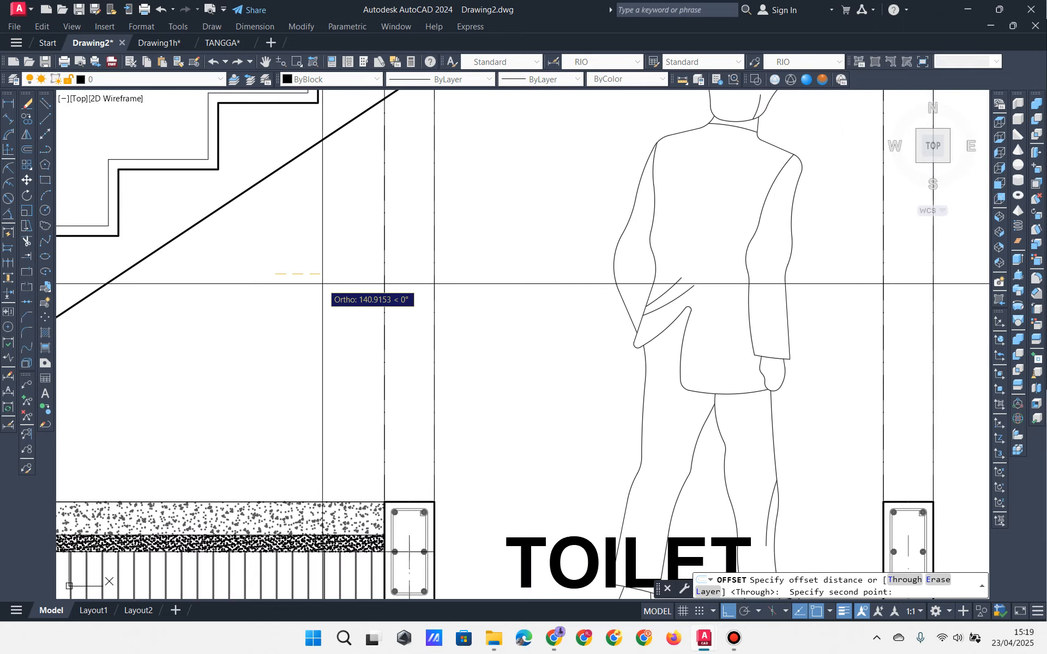
text(20)
key(Return)
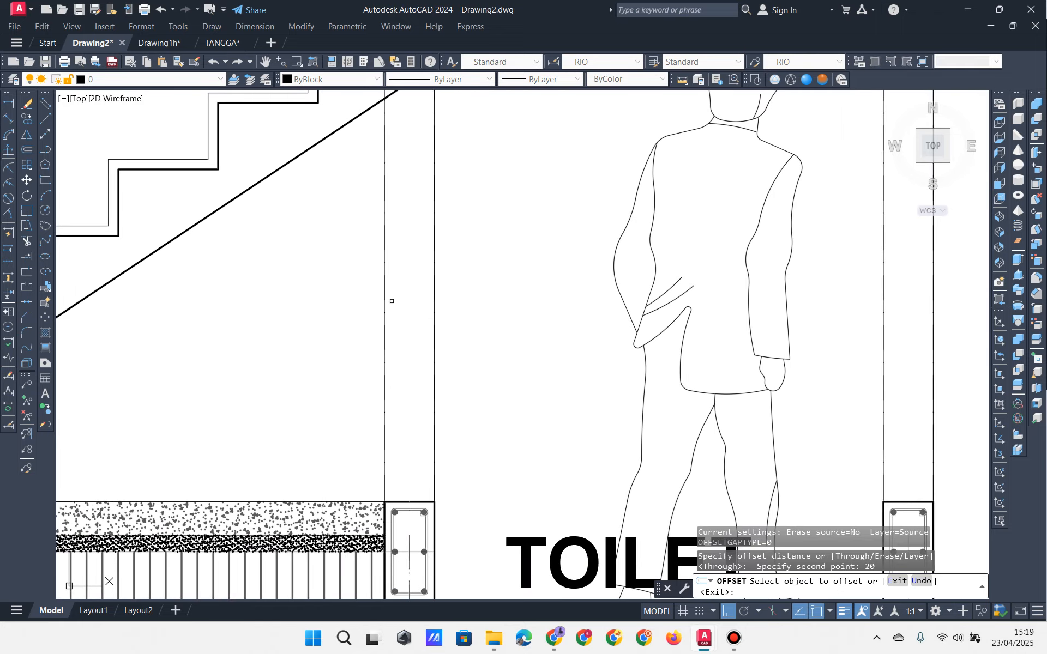
click(386, 301)
click(409, 292)
middle_drag(518, 294, 418, 366)
scroll(785, 281, down, 3)
key(Escape)
key(Escape)
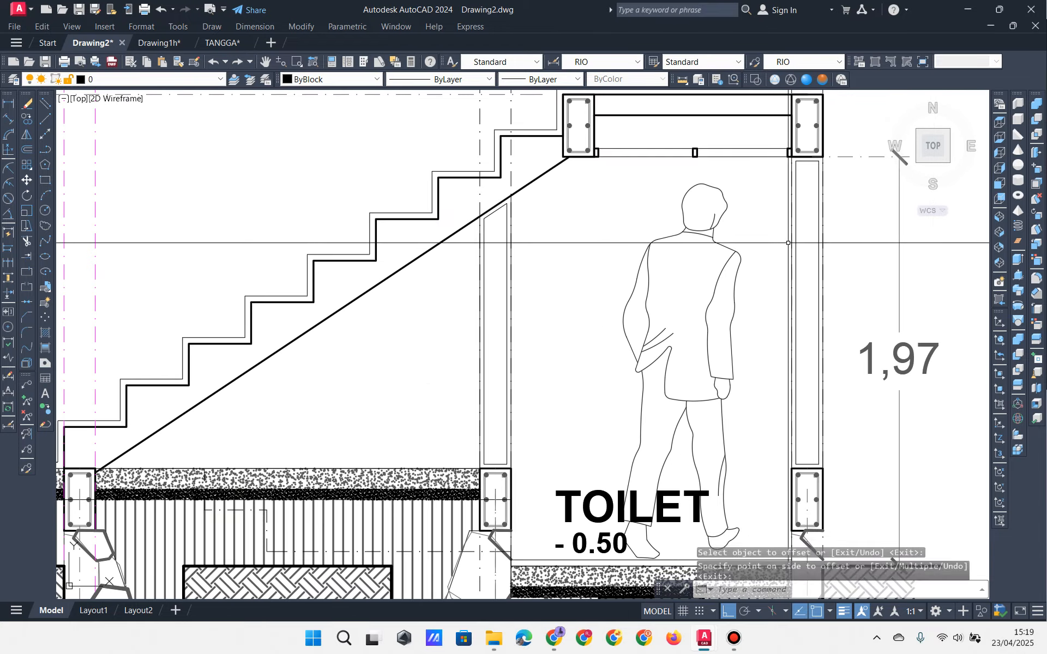
scroll(342, 209, up, 3)
click(337, 217)
middle_drag(343, 251, 394, 102)
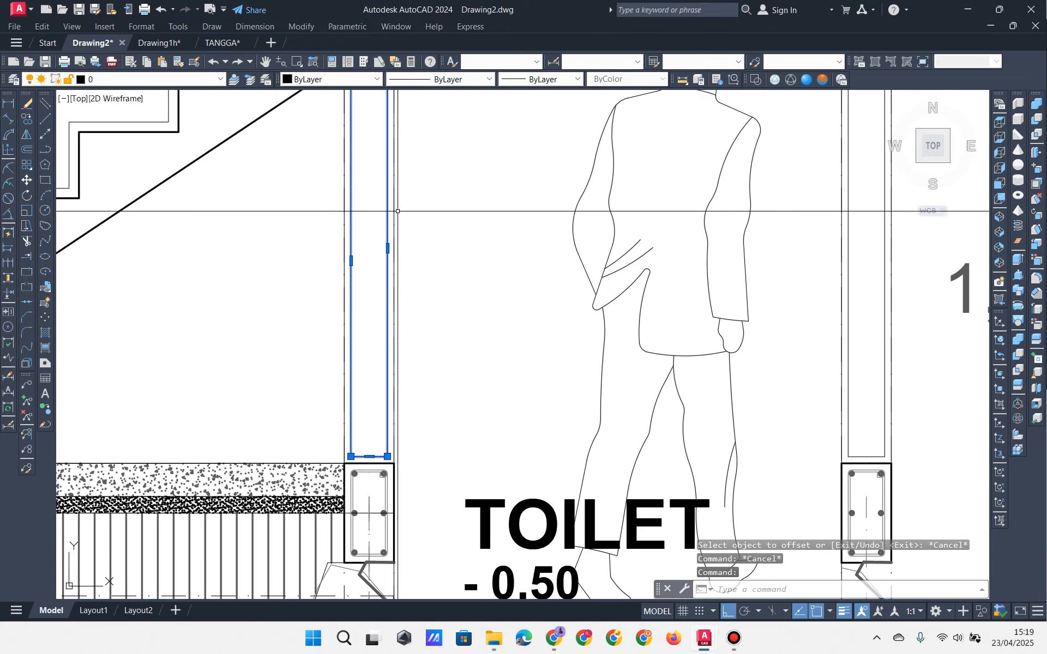
middle_drag(390, 243, 396, 279)
key(Escape)
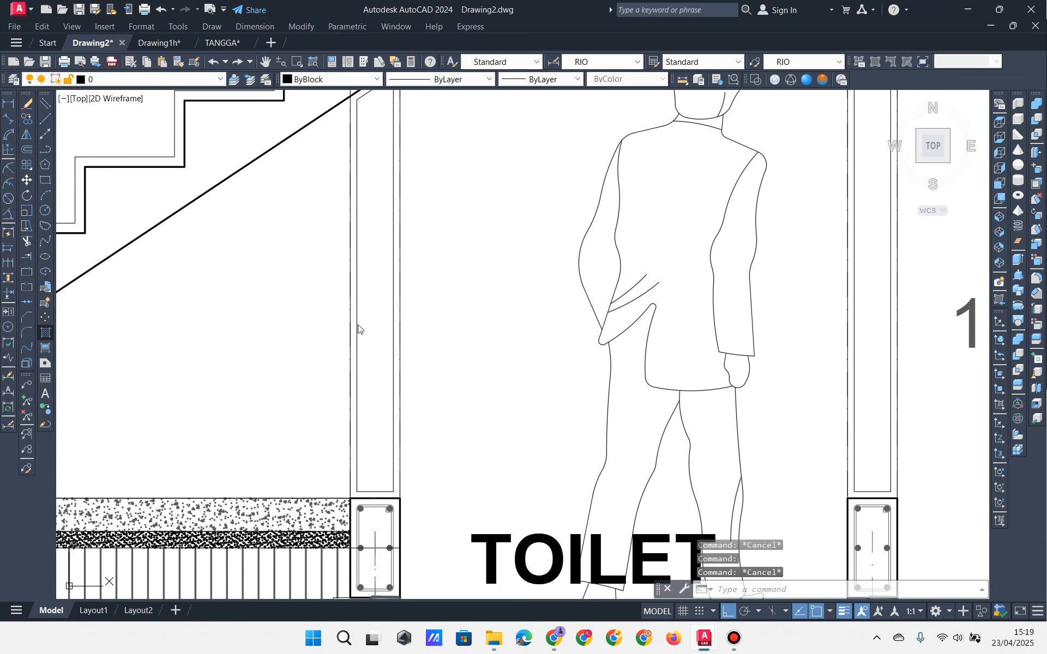
Step: Choose the ANSI32 hatch pattern and pick the inside of the left wall outline
click(616, 241)
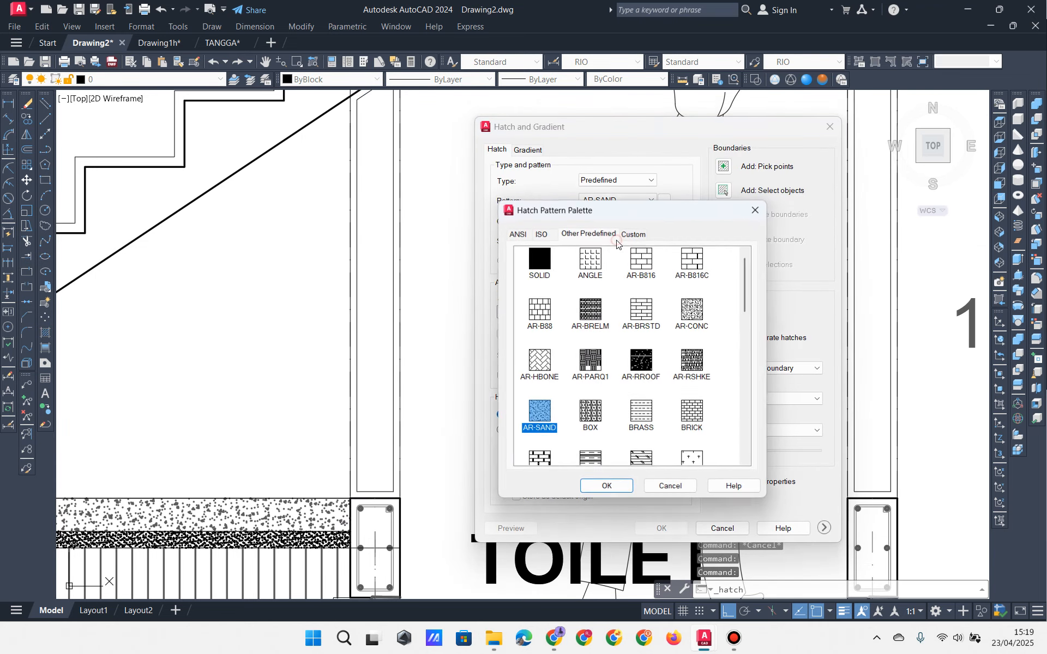
click(517, 233)
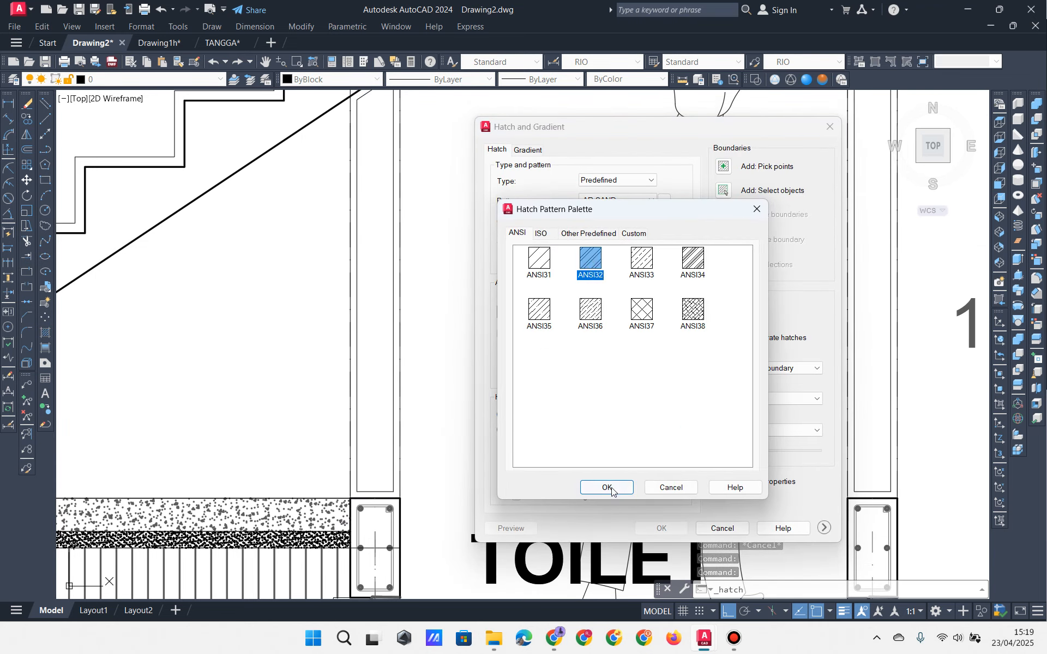
click(609, 489)
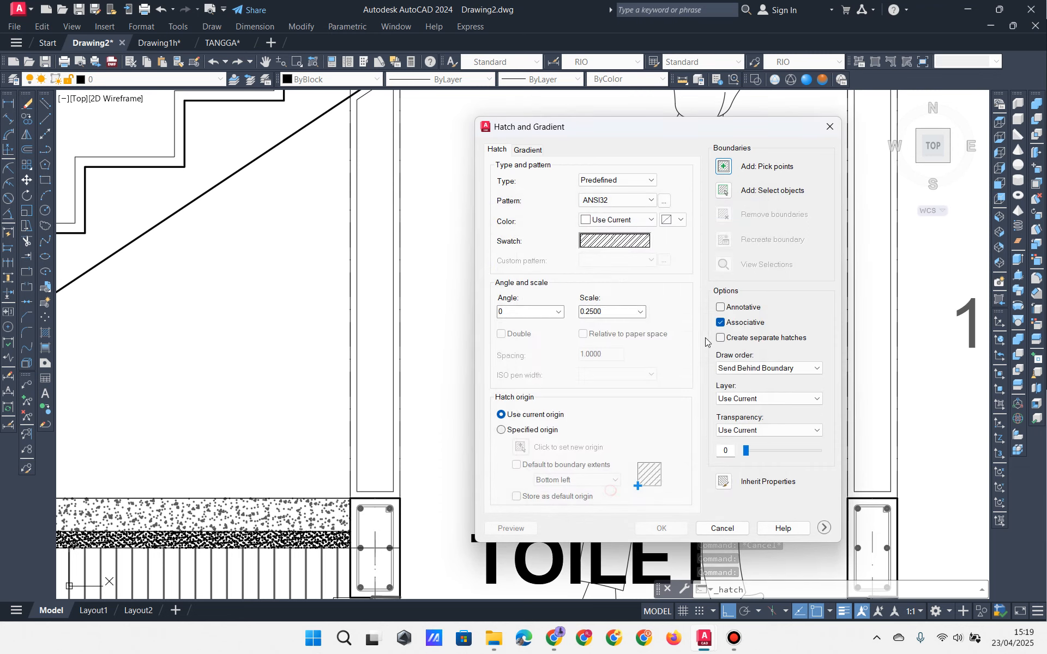
click(724, 167)
middle_drag(375, 243, 386, 260)
click(386, 260)
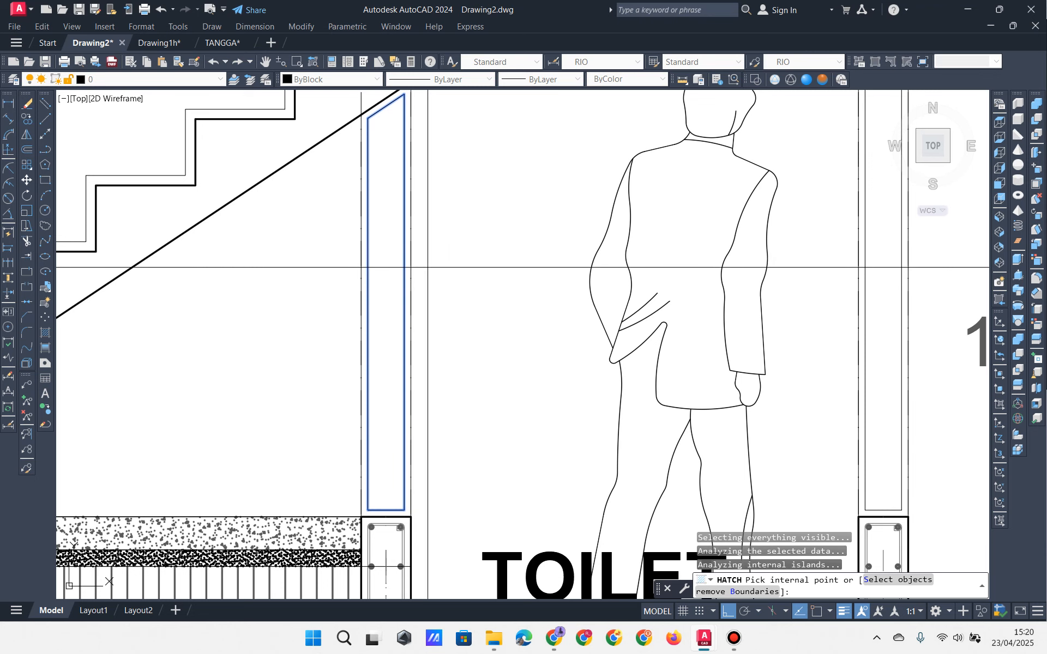
key(Return)
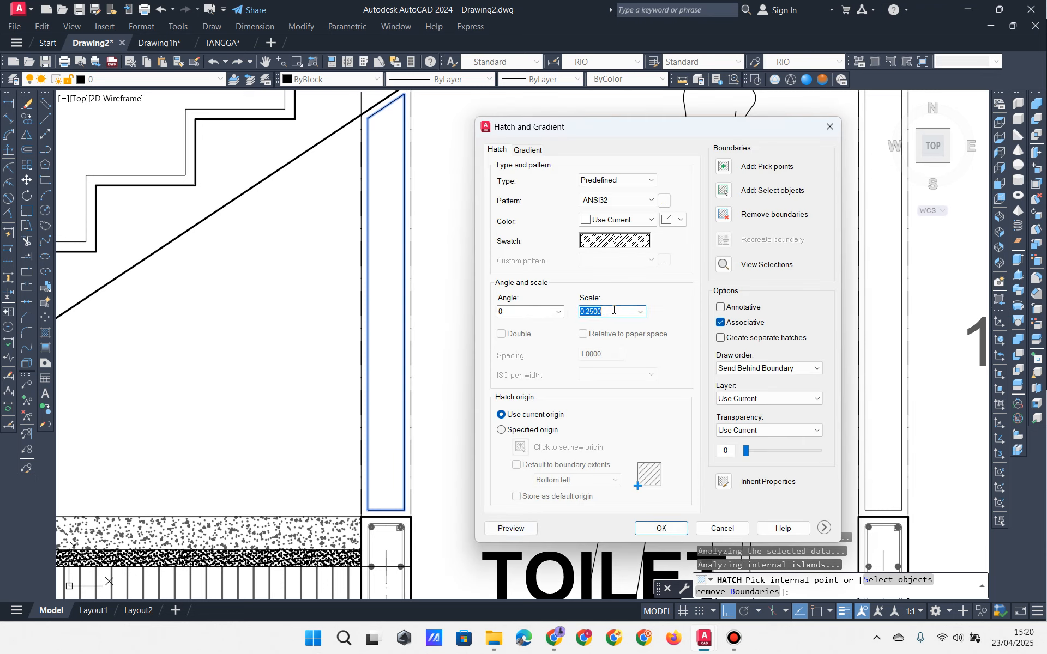
Step: Preview the hatch at scale 20, then apply ANSI32 to the left wall at scale 15
click(511, 528)
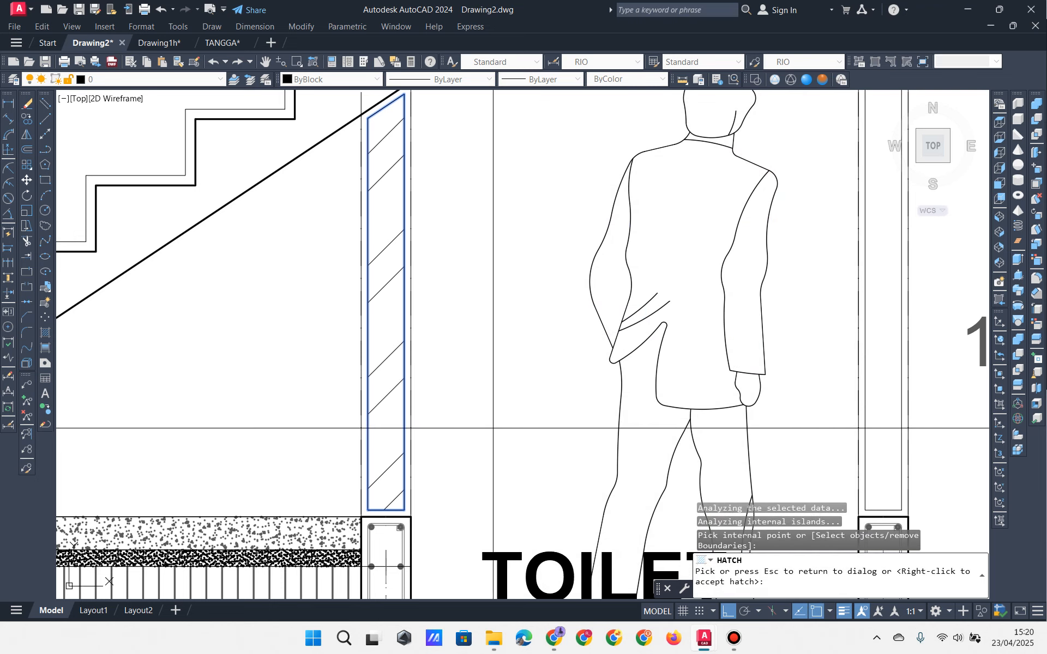
key(Escape)
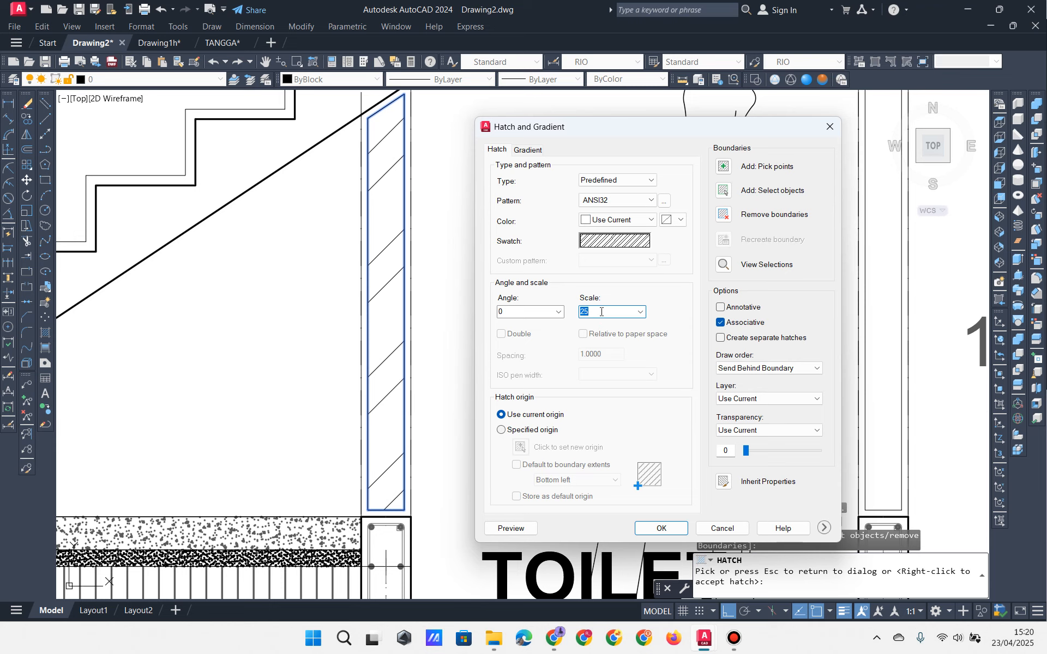
click(498, 529)
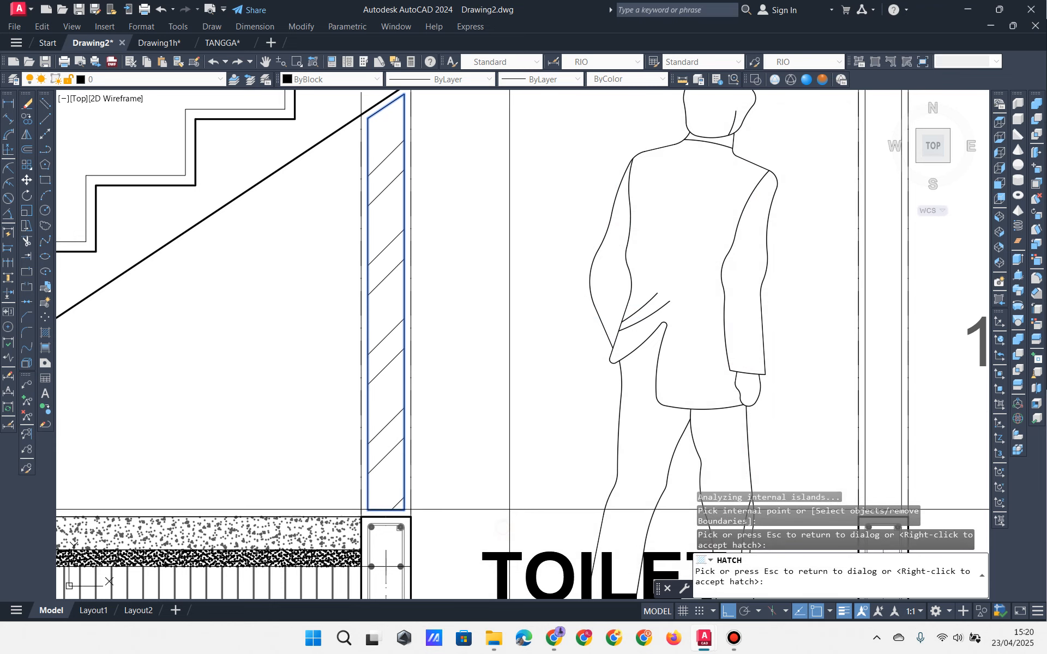
scroll(518, 397, down, 3)
key(Escape)
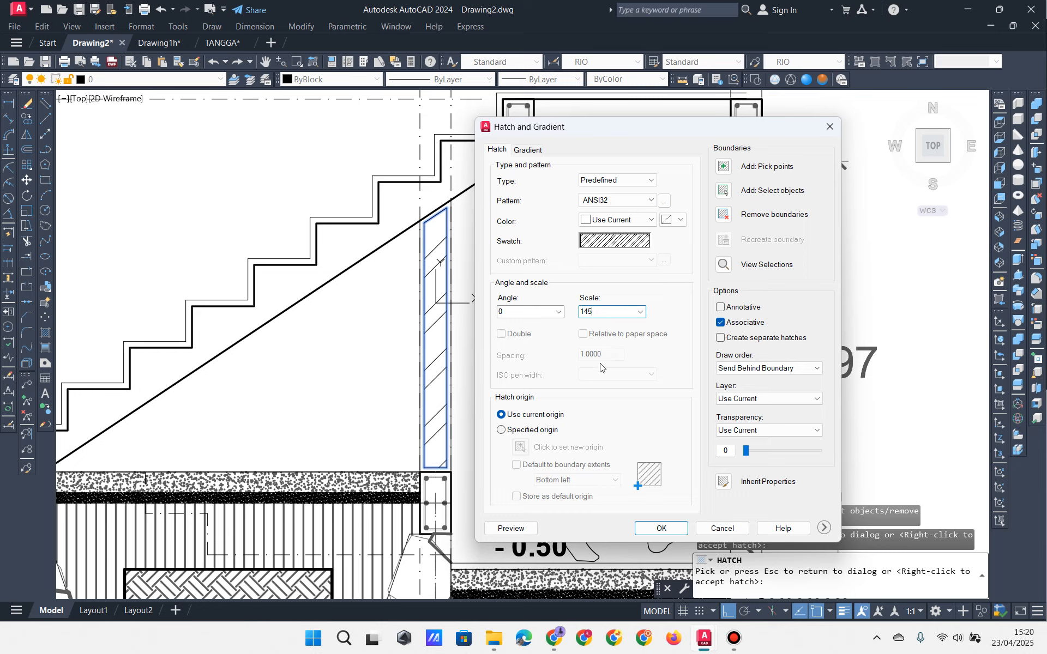
click(661, 529)
key(Return)
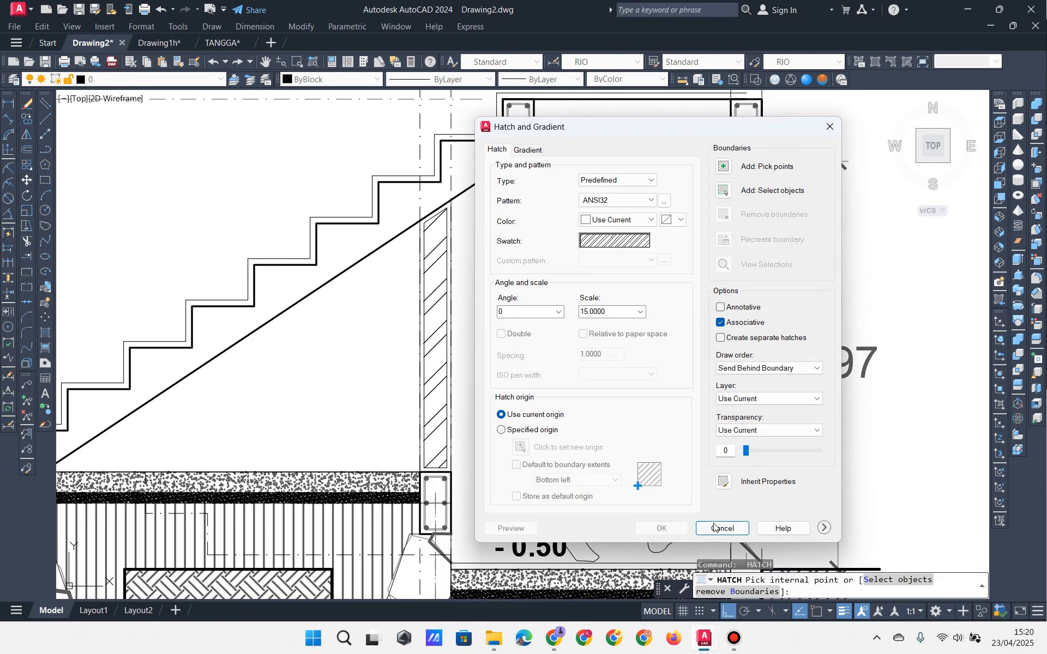
key(Escape)
key(Escape)
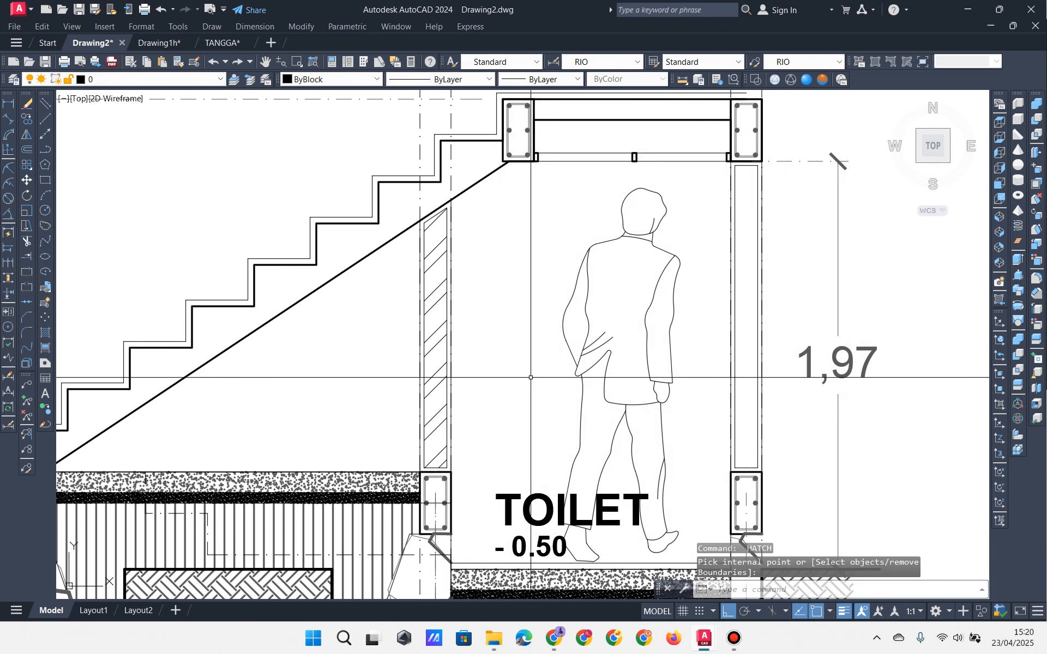
Step: Give the left wall's hatch and its boundary outline a 0.30 mm lineweight
click(436, 343)
scroll(458, 342, up, 2)
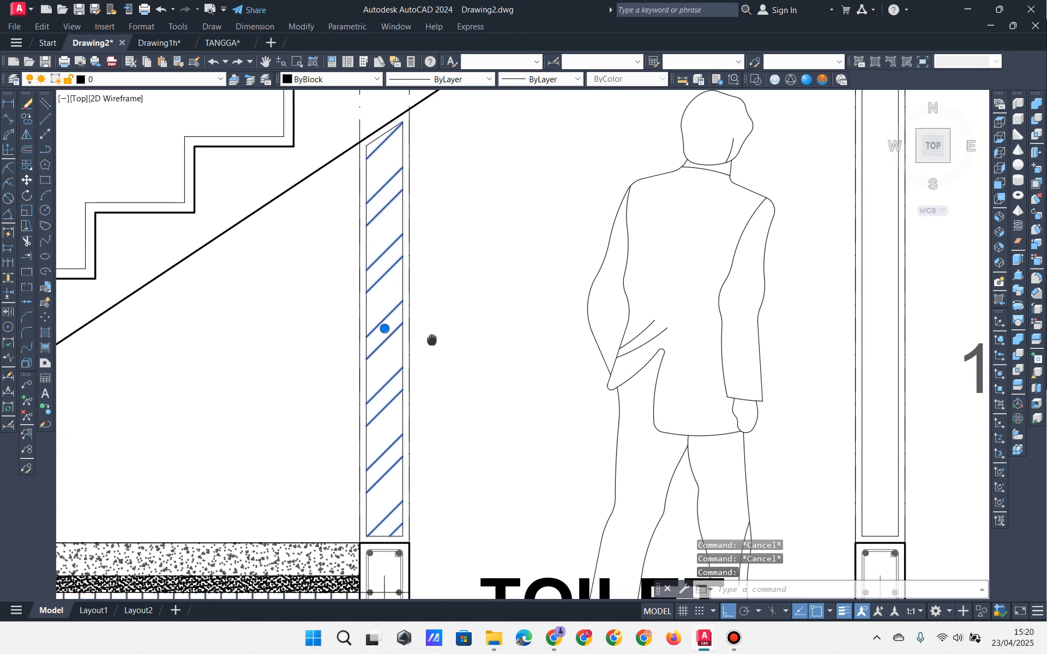
scroll(480, 327, down, 1)
scroll(464, 326, up, 1)
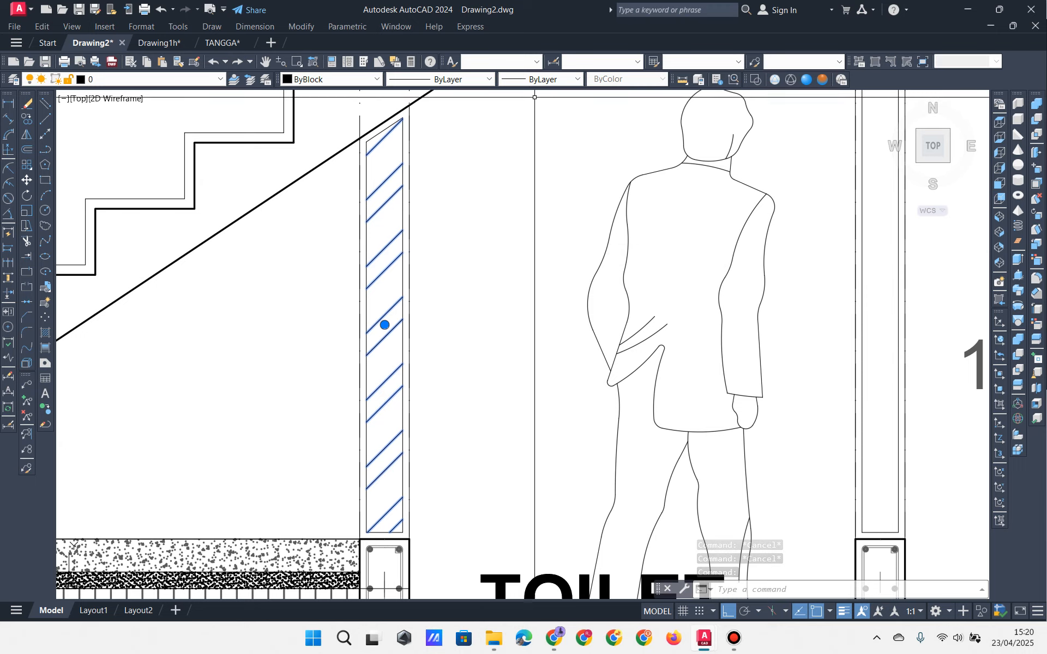
click(527, 80)
click(545, 245)
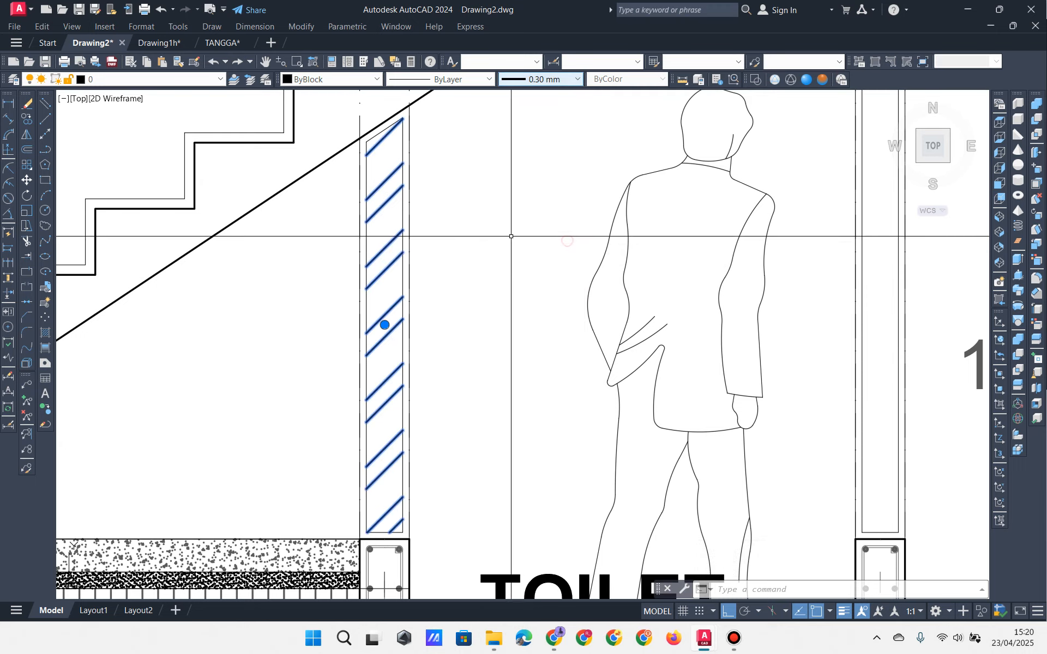
key(Escape)
key(Escape)
key(Escape)
scroll(440, 249, up, 4)
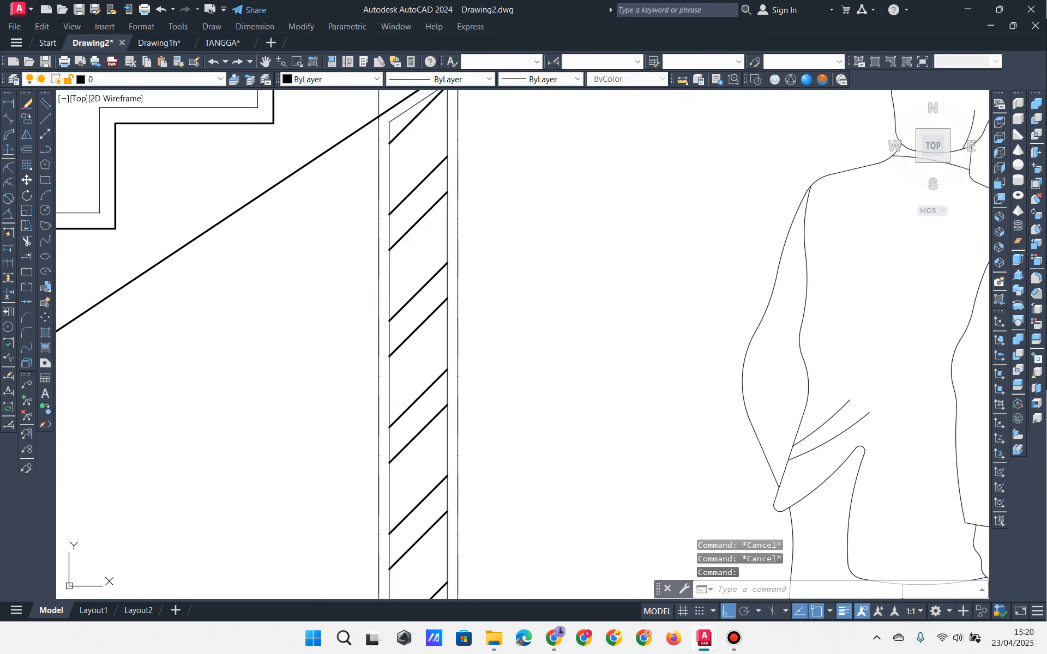
click(447, 248)
click(543, 80)
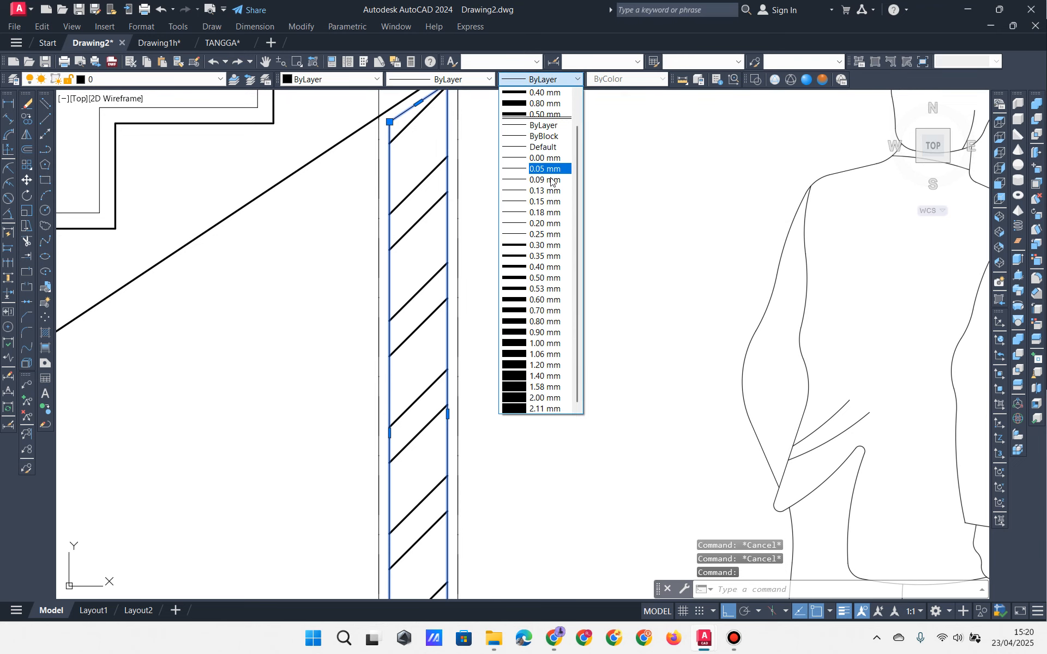
click(550, 245)
key(Escape)
key(Escape)
Step: Hatch the toilet's right wall with the same ANSI32 pattern at scale 15
scroll(542, 239, down, 3)
scroll(527, 235, up, 3)
middle_drag(518, 251, 462, 238)
scroll(462, 240, down, 3)
mouse_move(461, 311)
middle_down()
mouse_move(371, 344)
mouse_move(303, 411)
mouse_move(294, 383)
middle_up()
scroll(390, 358, up, 2)
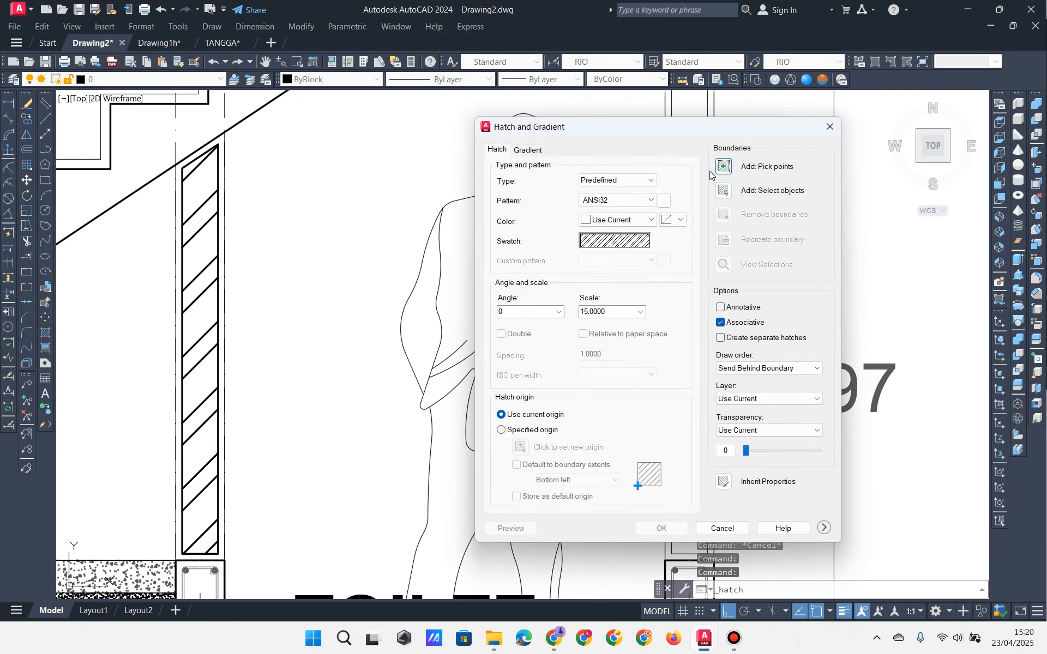
click(723, 167)
scroll(725, 294, down, 3)
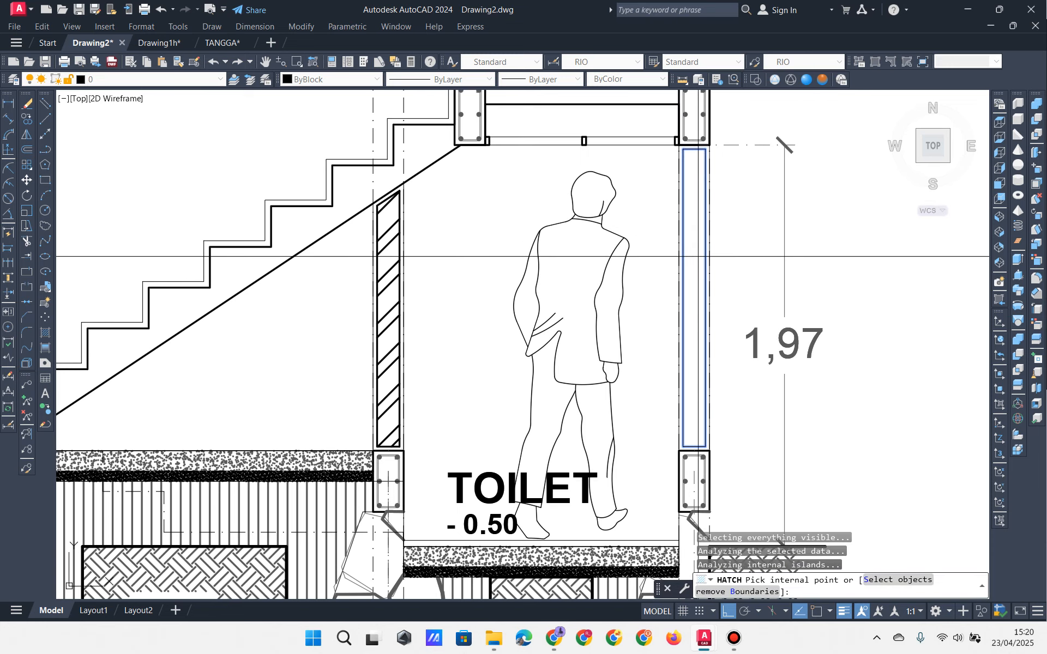
key(Return)
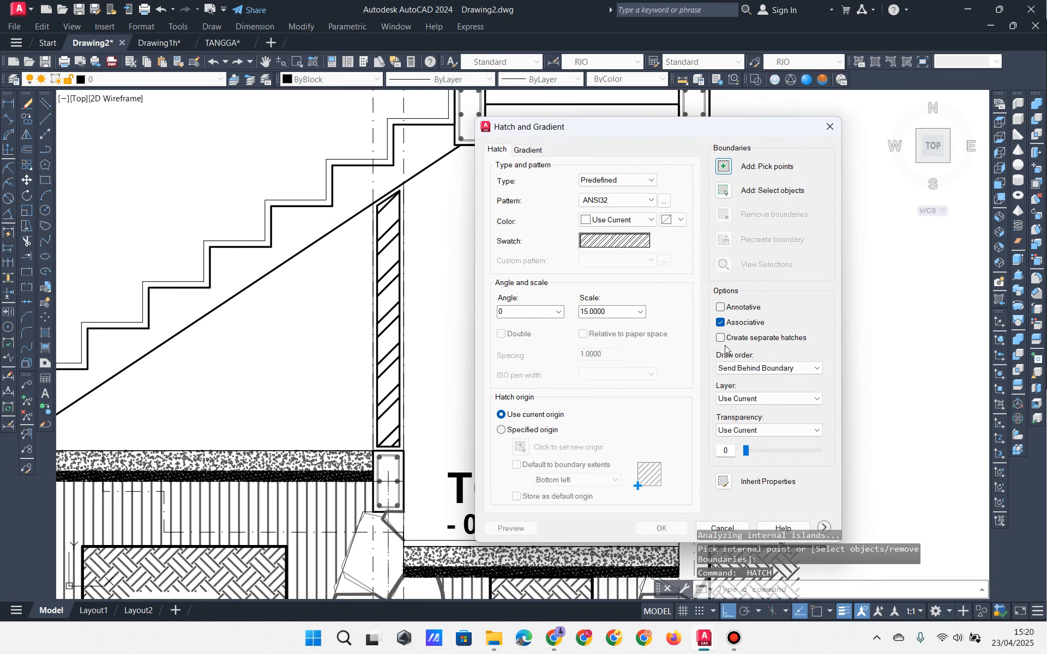
click(722, 528)
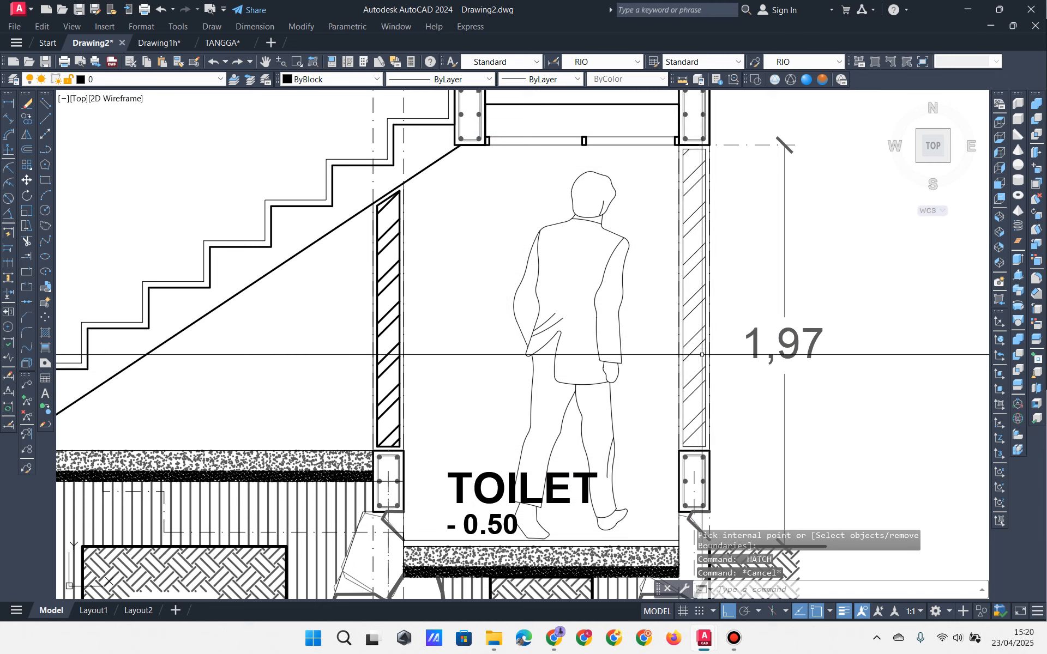
Step: Set the right wall's hatch and outline to 0.30 mm lineweight
scroll(712, 340, up, 3)
click(711, 332)
click(694, 331)
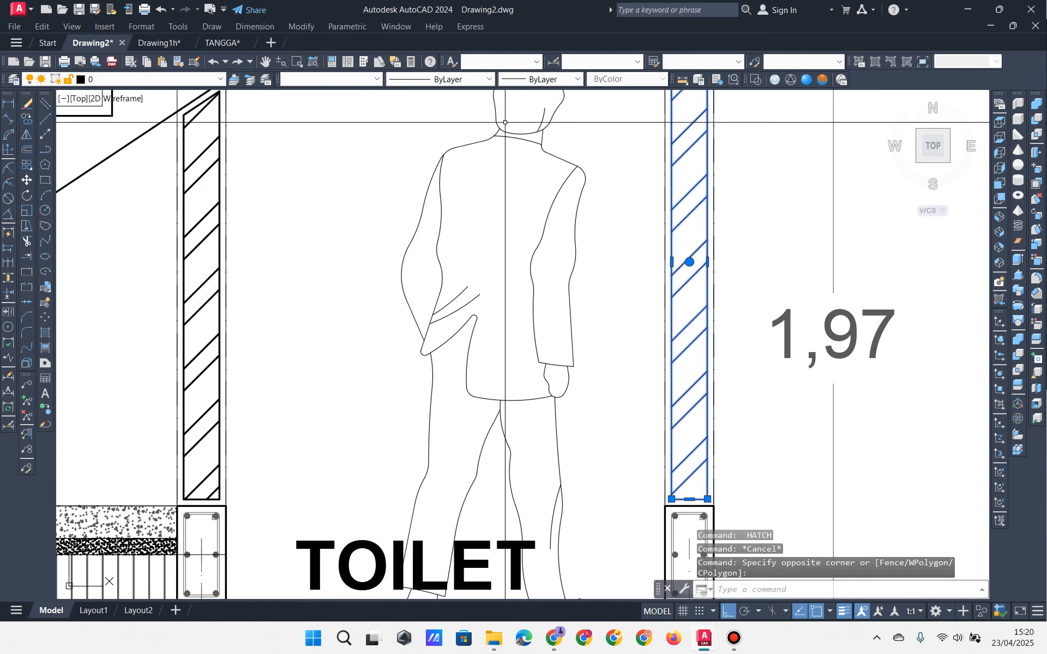
click(549, 80)
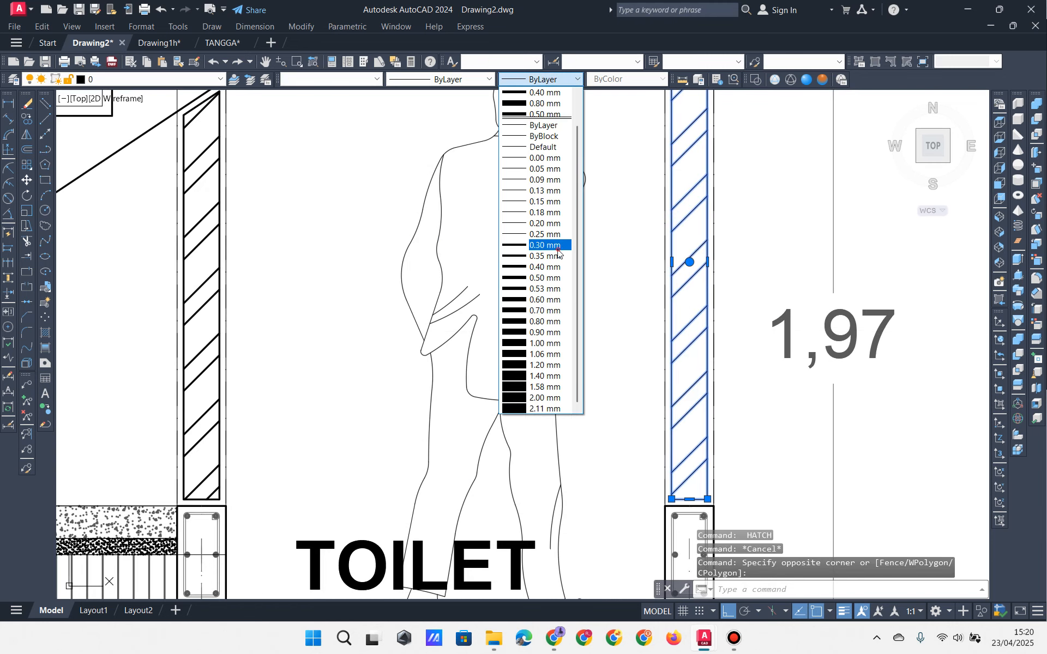
click(558, 249)
key(Escape)
key(Escape)
scroll(566, 253, down, 2)
middle_drag(436, 282, 571, 313)
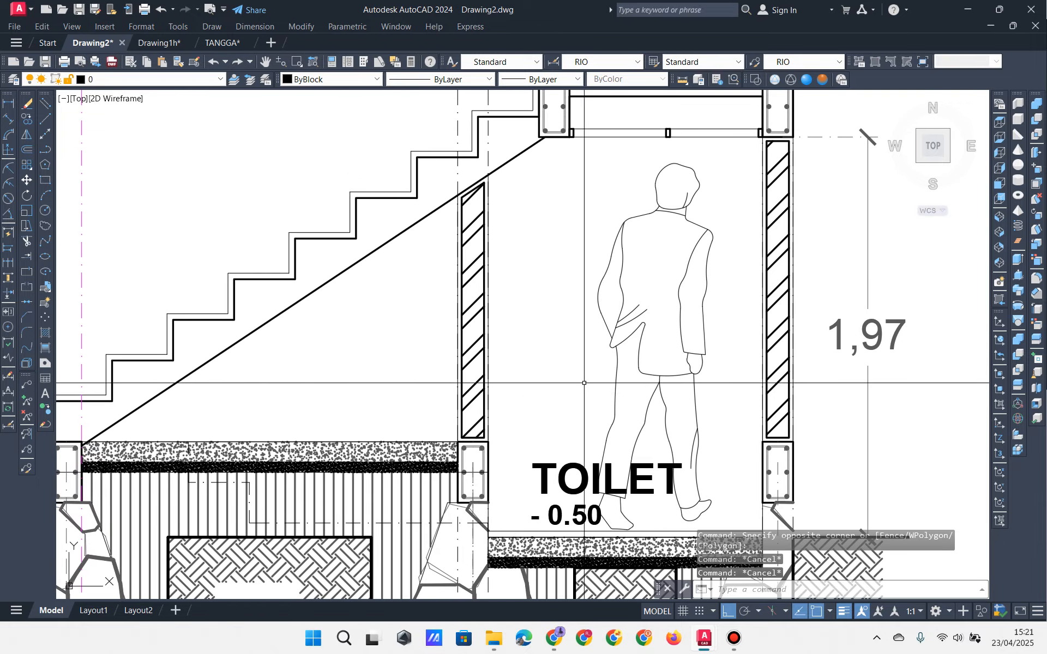
mouse_move(584, 383)
middle_down()
mouse_move(586, 425)
mouse_move(671, 414)
middle_up()
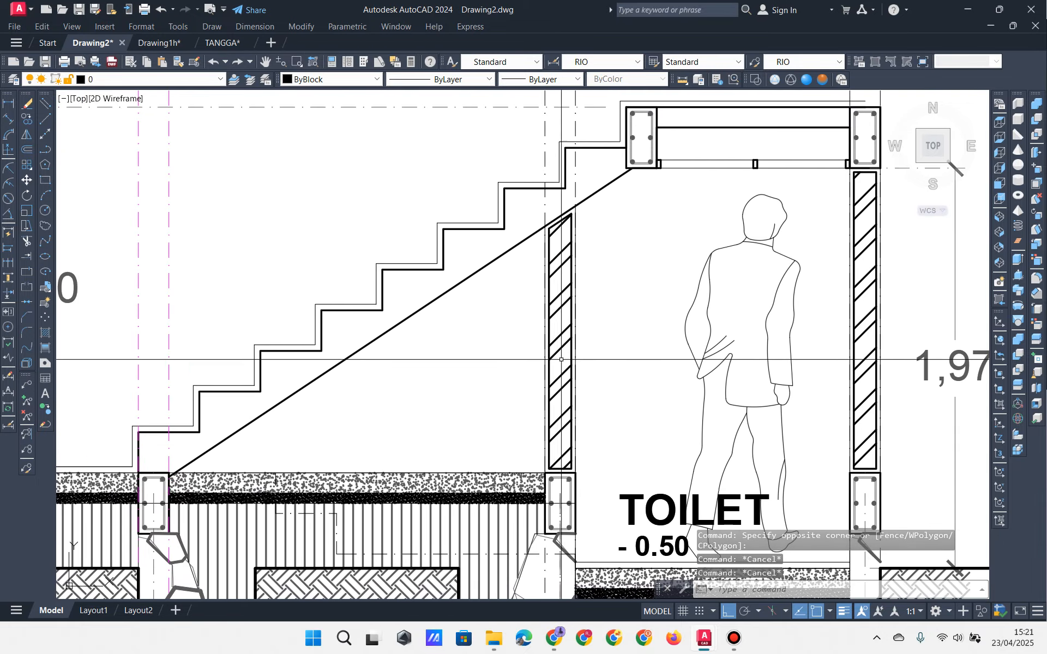
scroll(603, 209, down, 2)
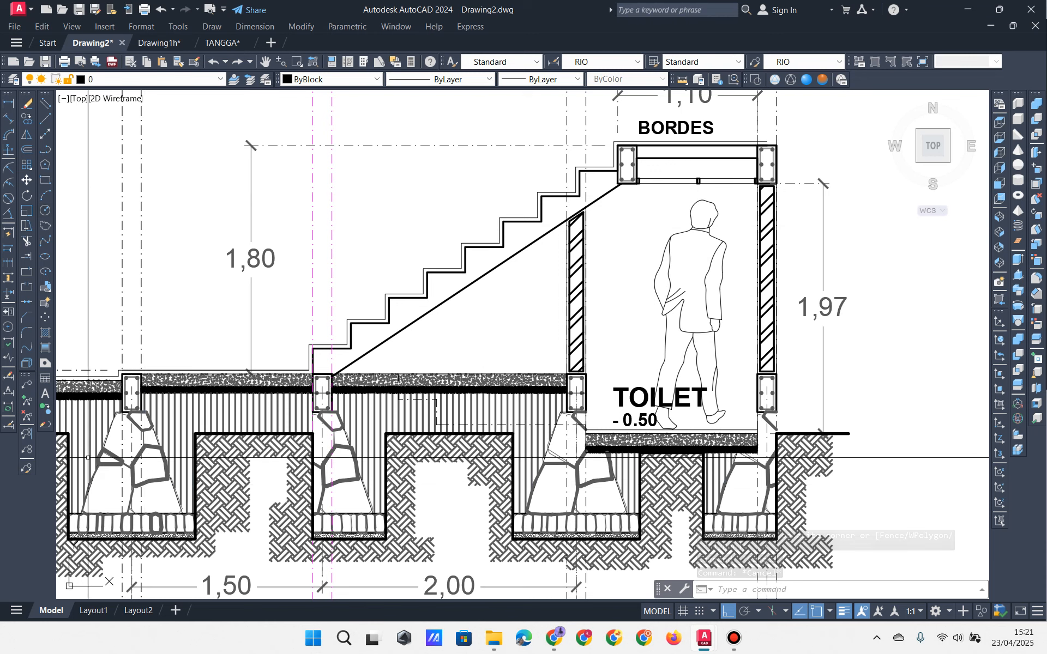
Step: Add a 'PAS. DINDING BATA' multileader from the right brick wall to an upper-right landing
click(26, 384)
scroll(551, 335, up, 3)
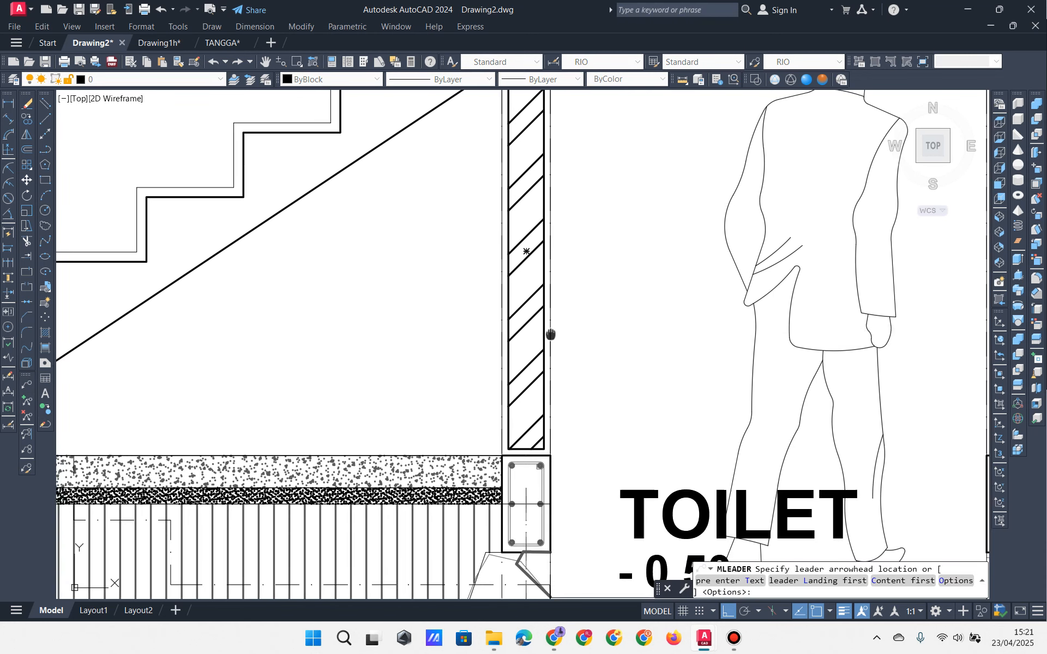
scroll(613, 262, down, 3)
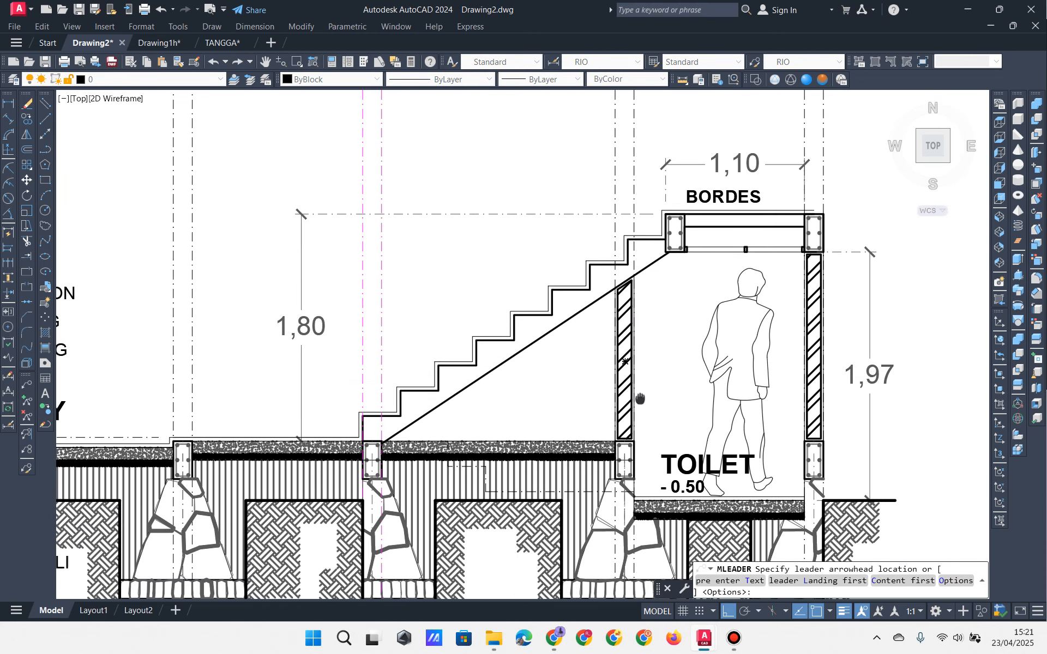
scroll(568, 375, up, 3)
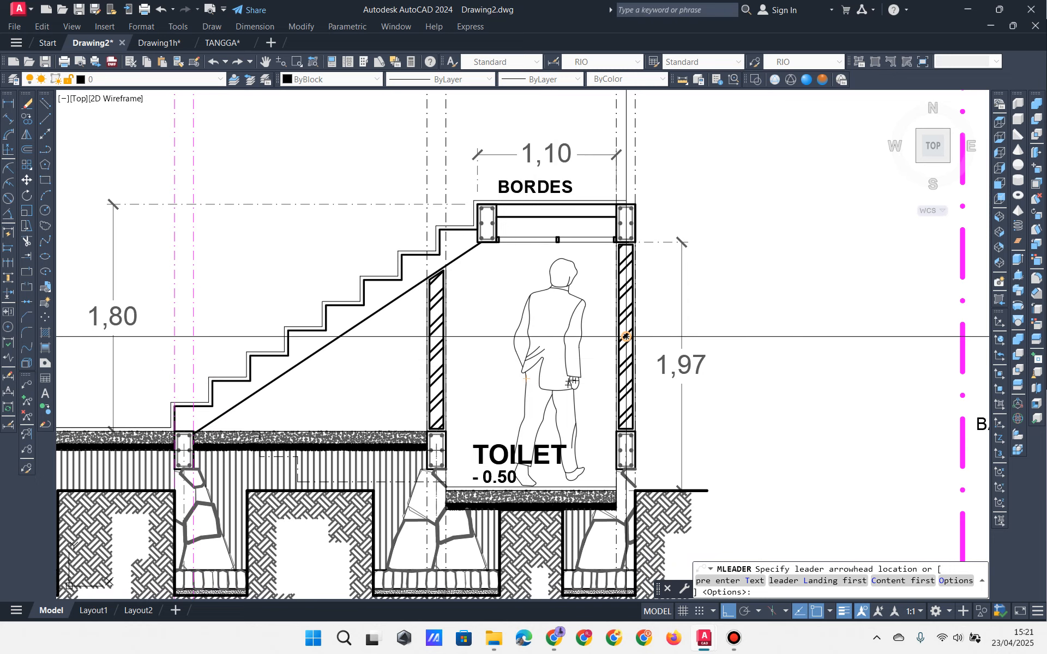
click(625, 337)
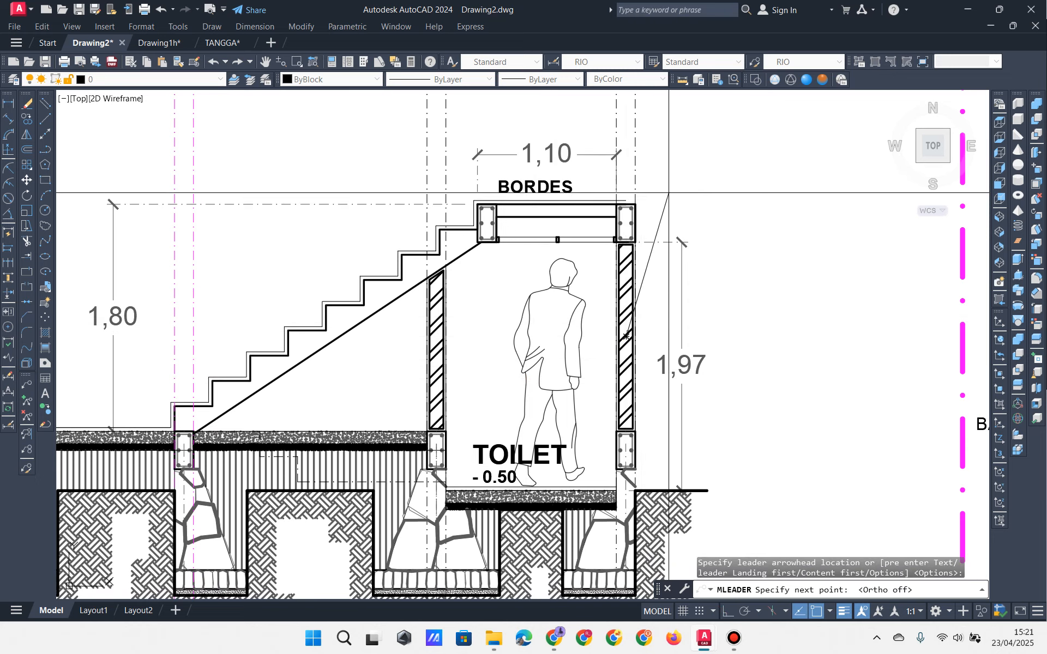
key(F8)
key(F8)
click(681, 216)
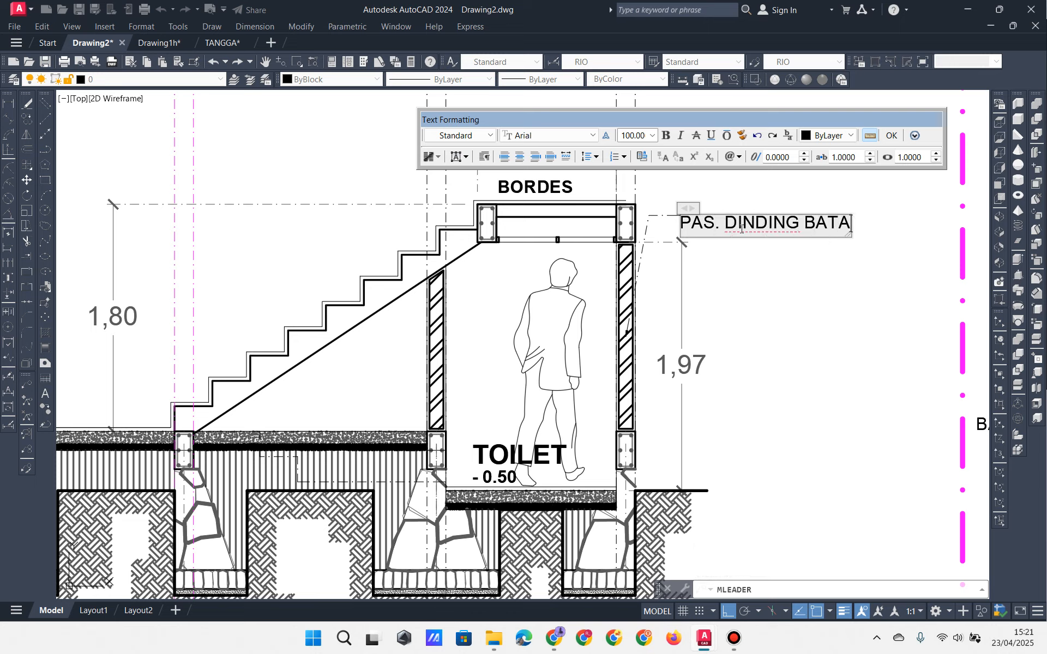
click(705, 309)
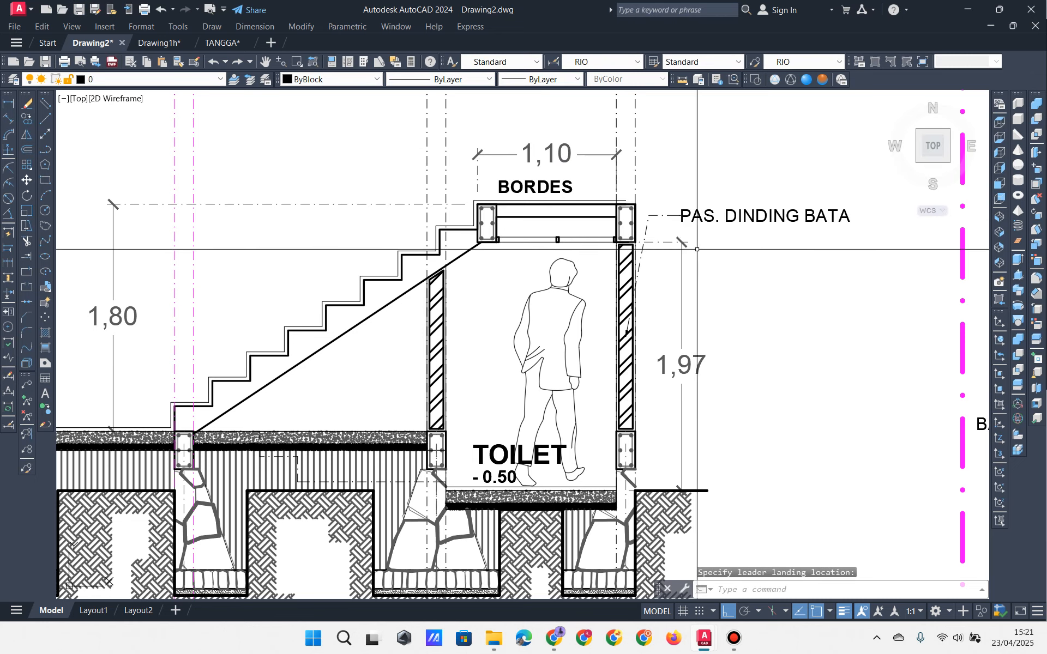
Step: Check the new leader by selecting it, then deselect and pan toward the LAUNDRY section
middle_drag(807, 173, 823, 198)
scroll(714, 298, up, 4)
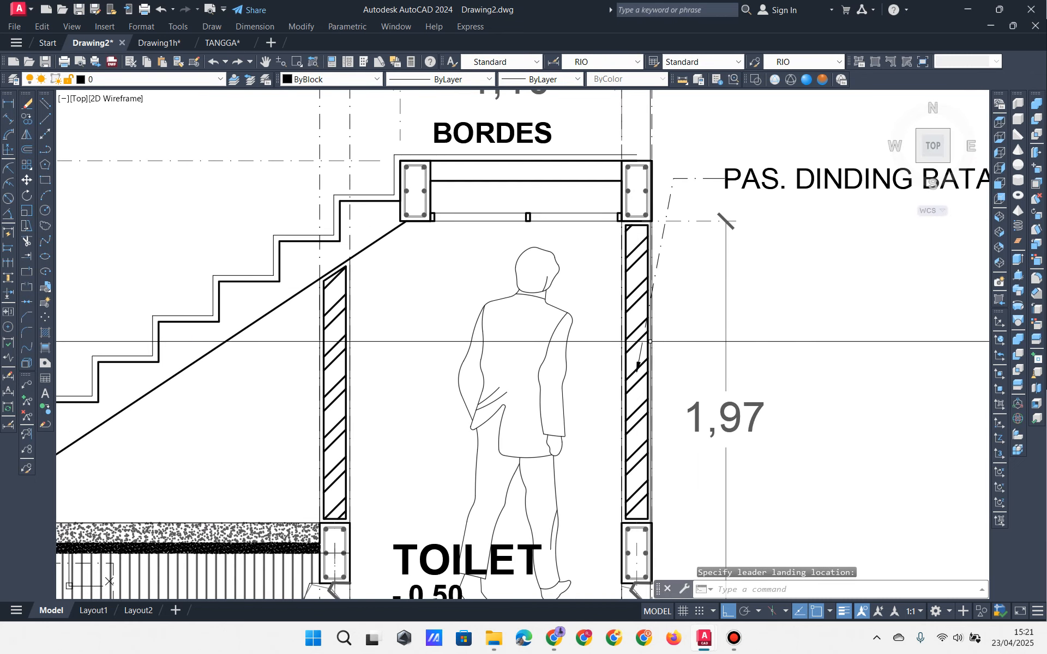
mouse_move(688, 278)
middle_down()
mouse_move(671, 236)
mouse_move(657, 322)
mouse_move(668, 281)
middle_up()
click(726, 216)
click(681, 151)
key(Escape)
key(Escape)
scroll(668, 281, down, 4)
mouse_move(422, 386)
middle_down()
mouse_move(584, 391)
mouse_move(575, 388)
middle_up()
scroll(513, 392, down, 2)
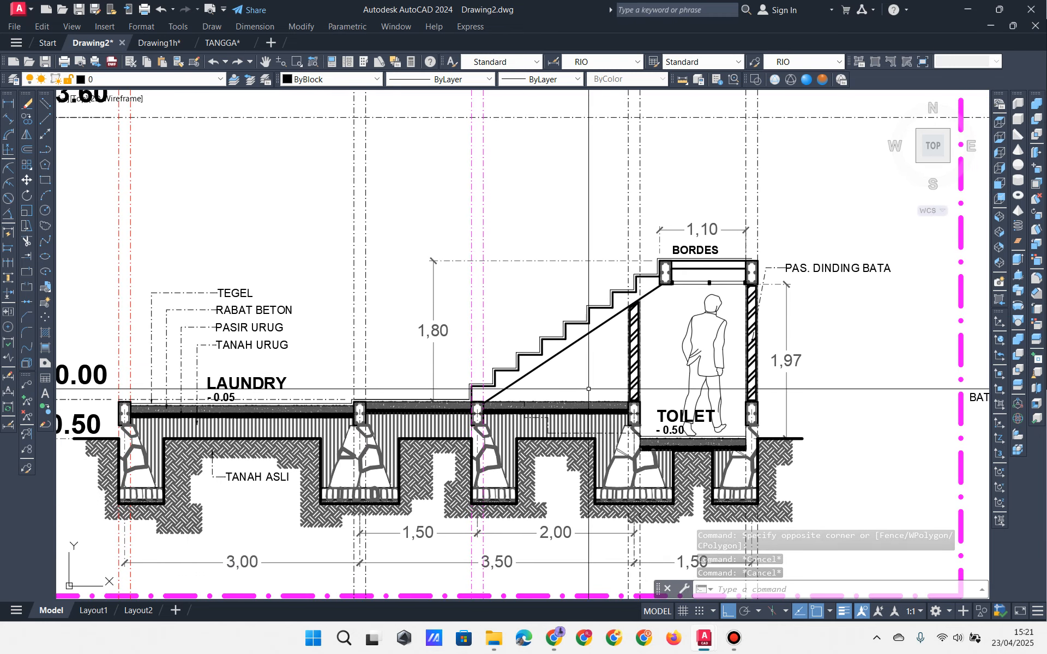
scroll(576, 388, up, 3)
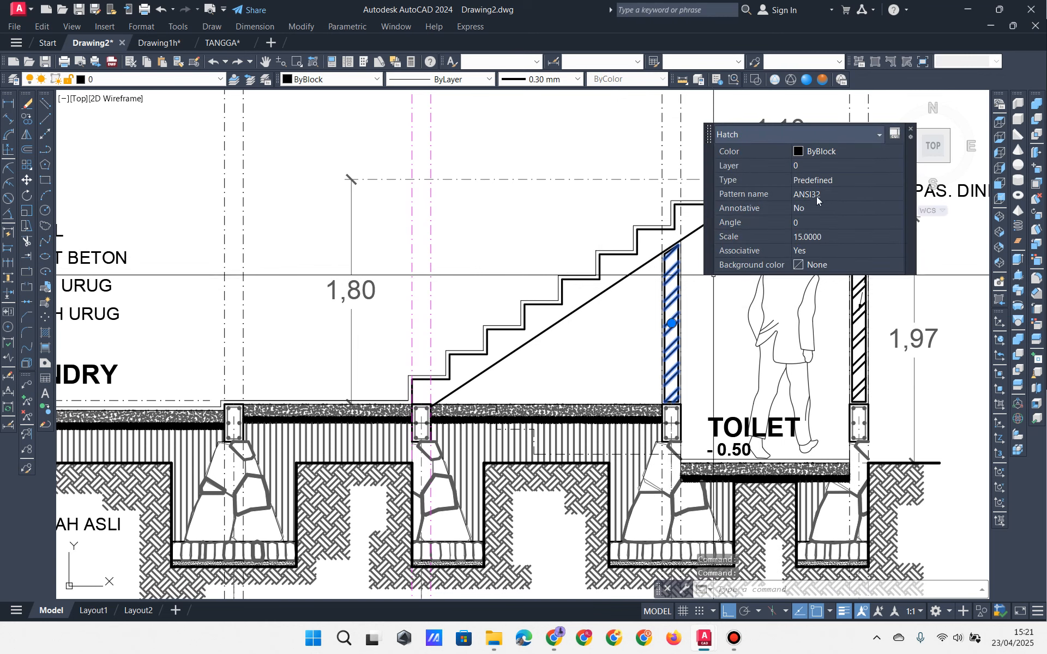
Step: Adjust the under-stair floor hatch's pattern and scale, then close the hatch editor
click(897, 196)
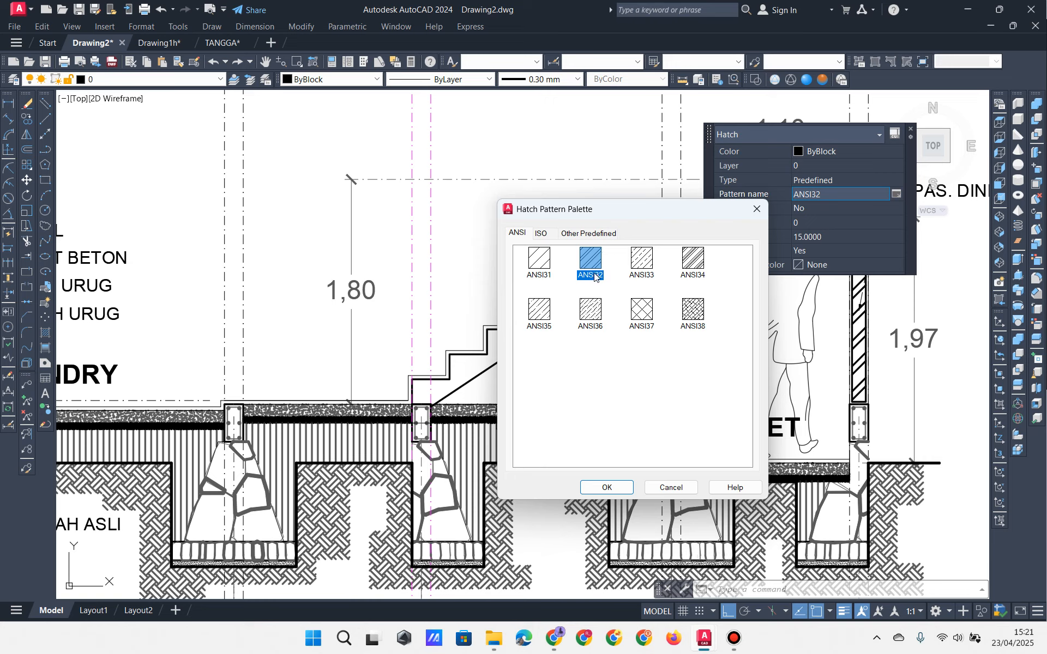
click(607, 487)
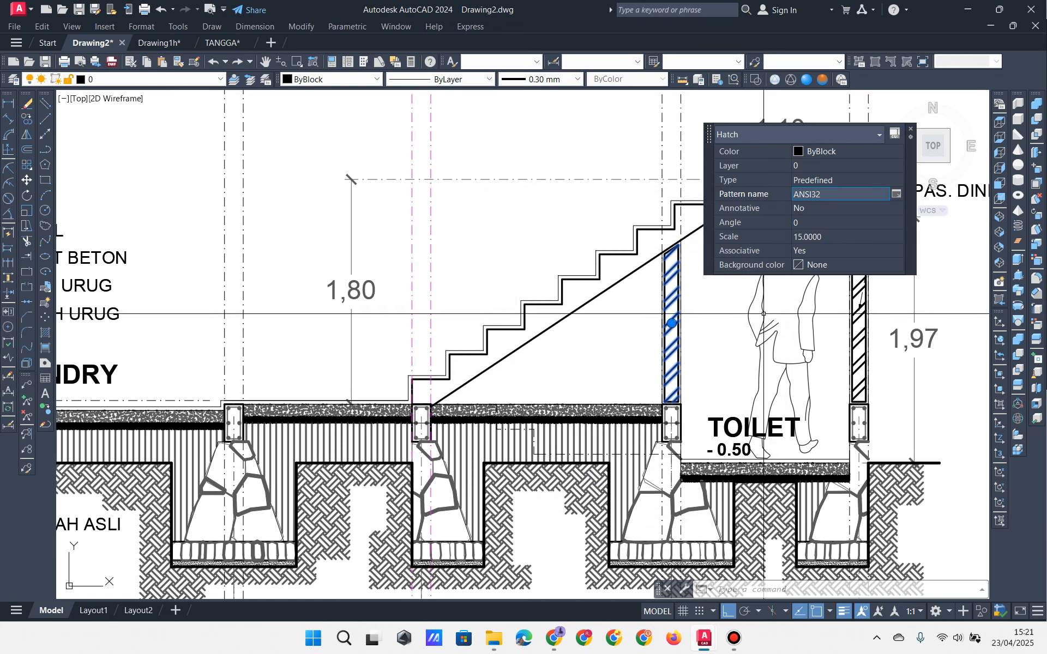
click(826, 238)
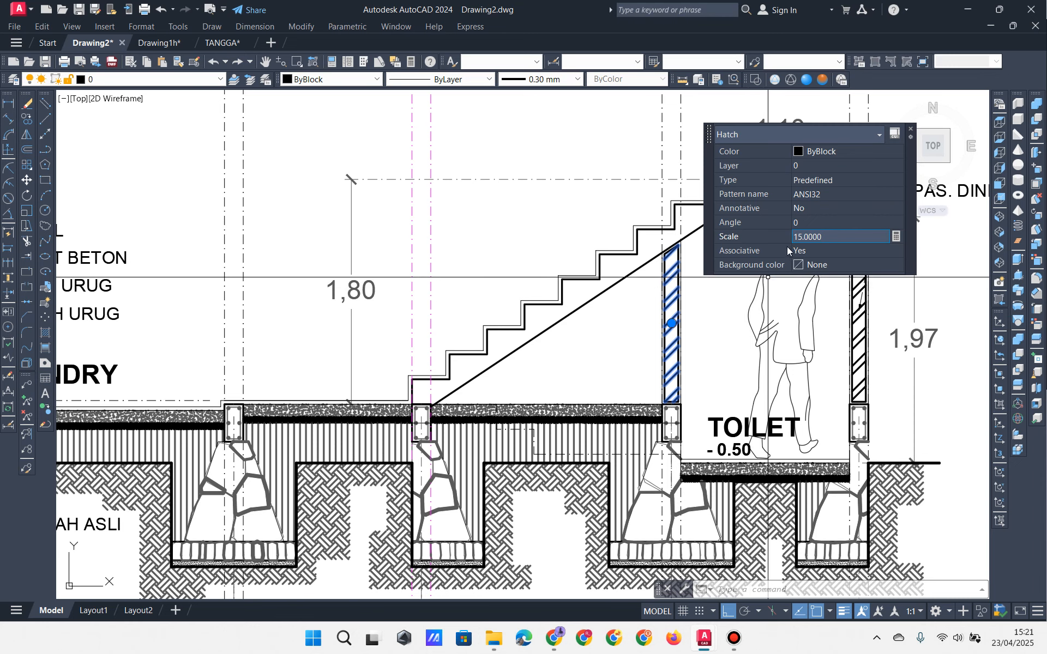
key(Escape)
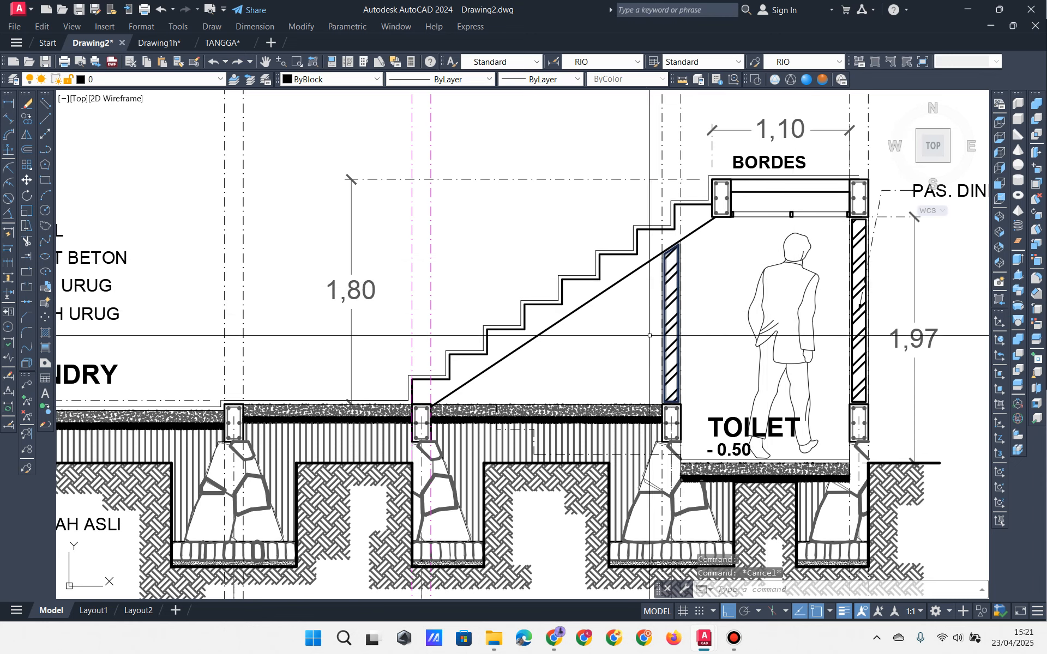
mouse_move(550, 360)
middle_down()
mouse_move(534, 352)
mouse_move(633, 330)
middle_up()
scroll(638, 329, down, 2)
scroll(636, 329, up, 2)
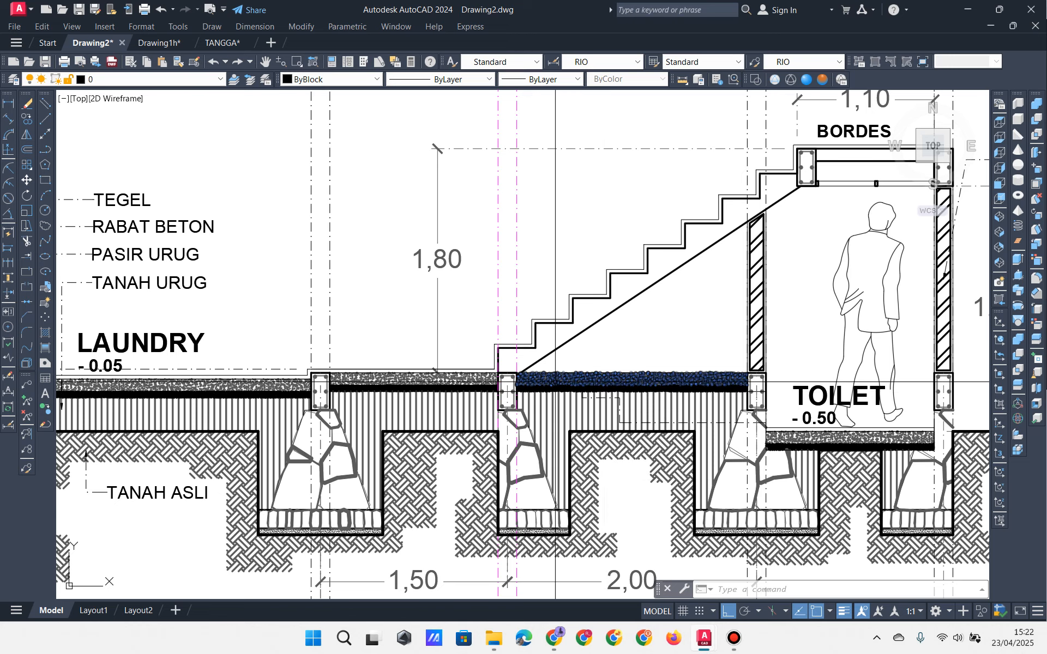
Step: Copy the laundry floor's gravel hatch strip to the foot of the stair
click(556, 382)
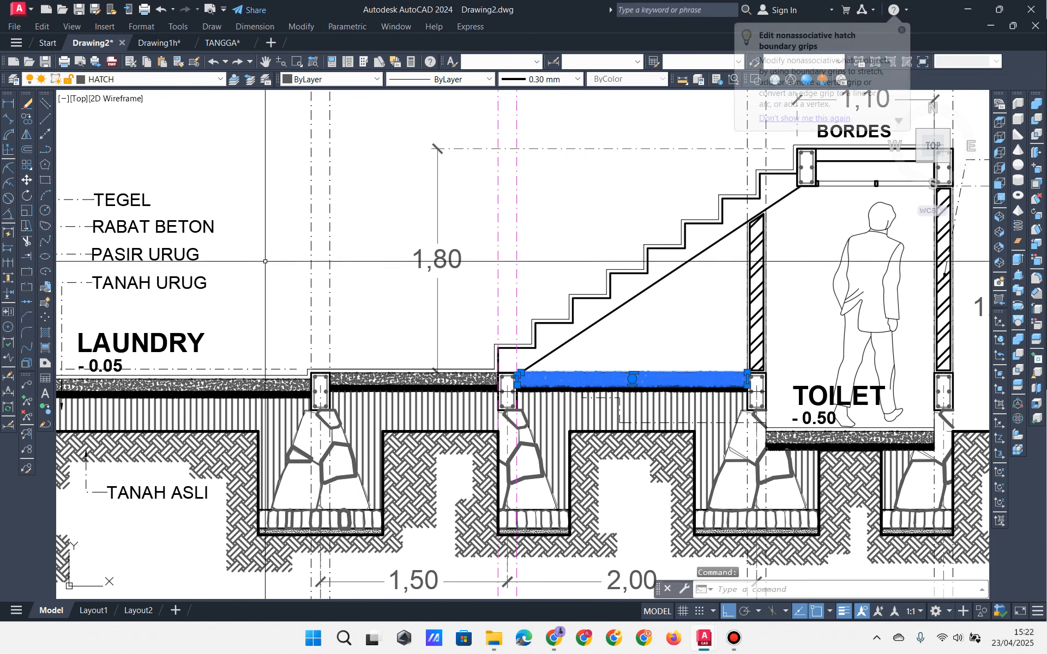
key(Escape)
key(Escape)
click(367, 376)
click(27, 119)
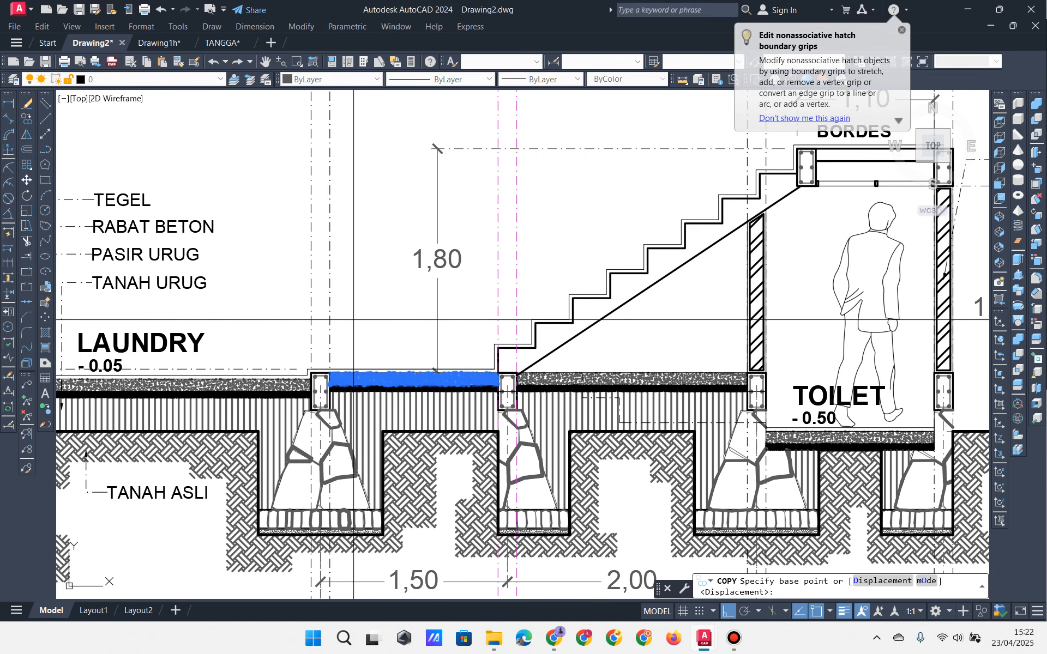
scroll(357, 321, up, 2)
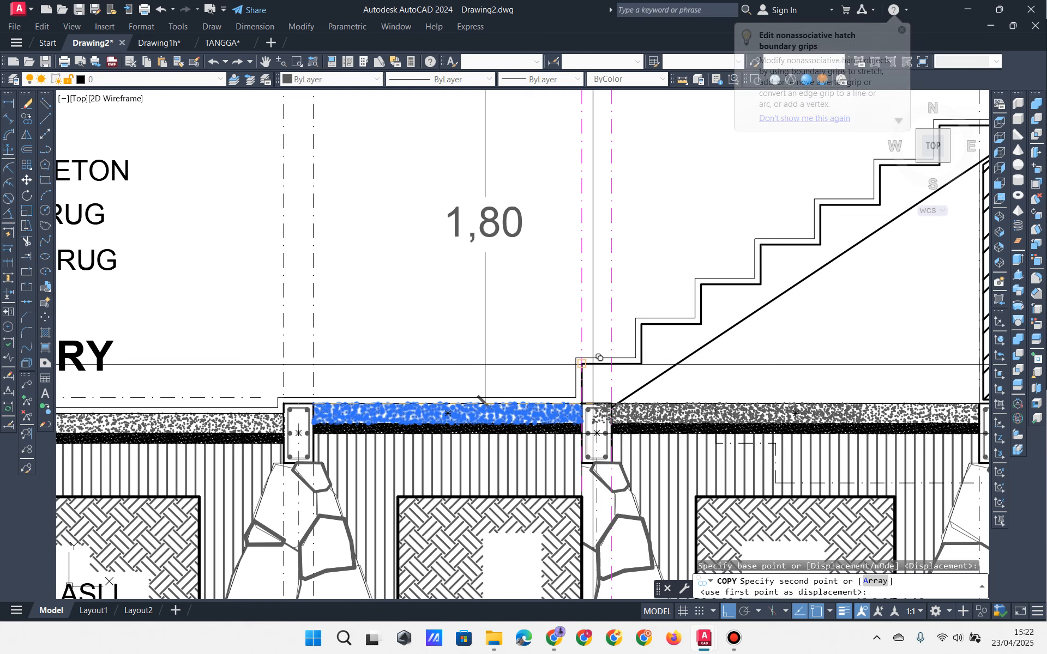
click(582, 364)
middle_drag(614, 359, 476, 370)
key(Escape)
key(Escape)
click(596, 363)
Step: Stretch the copy's lower-left corner onto the column top and add boundary vertices there
click(580, 403)
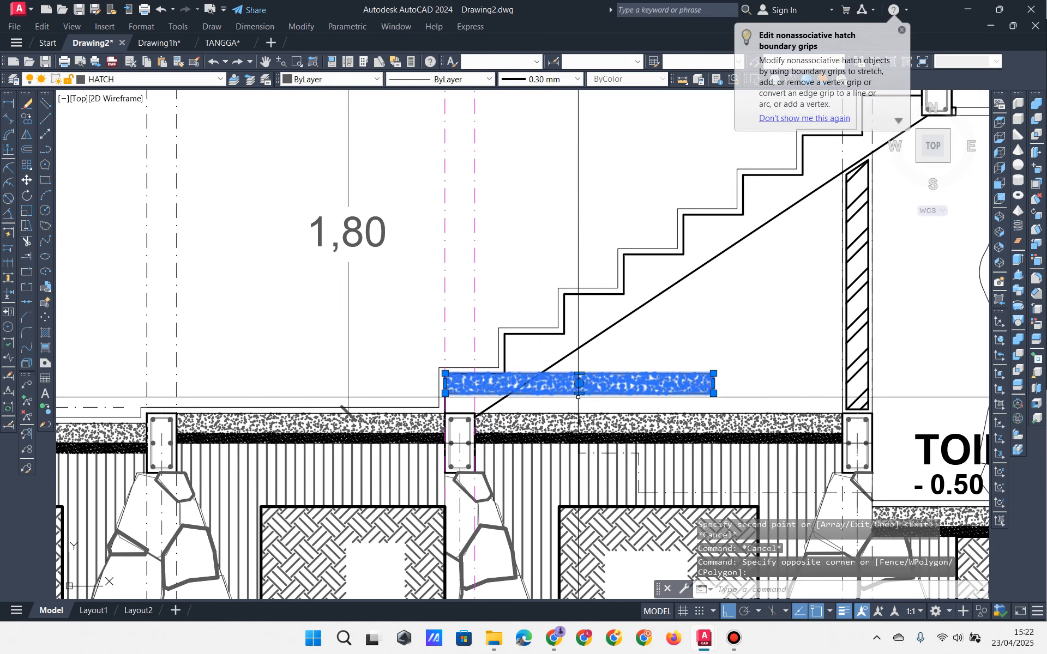
click(445, 393)
click(445, 413)
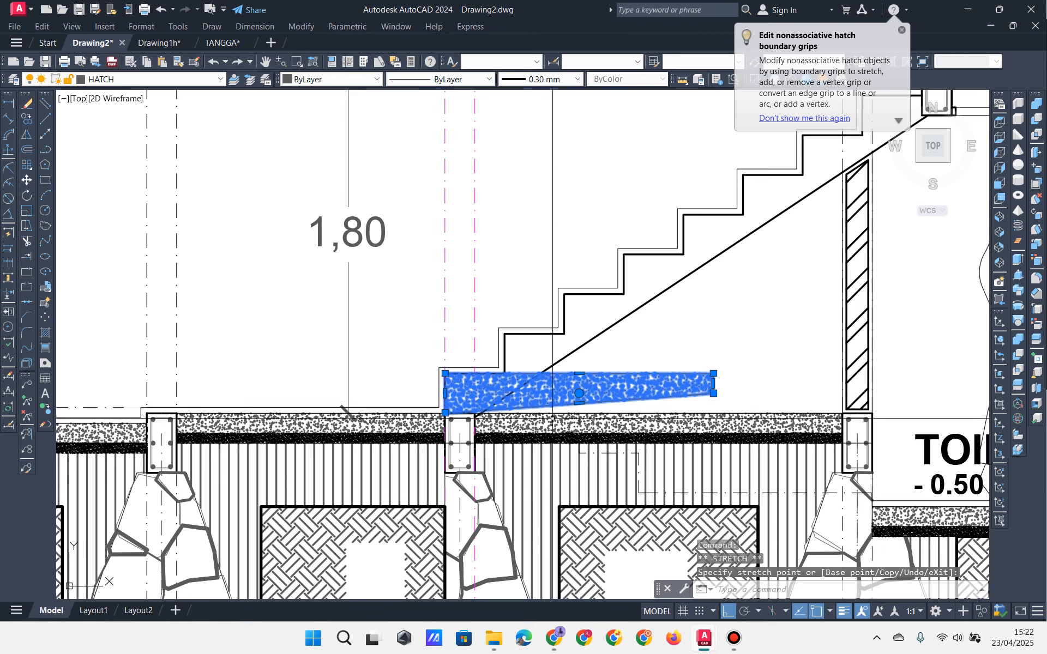
scroll(594, 409, up, 2)
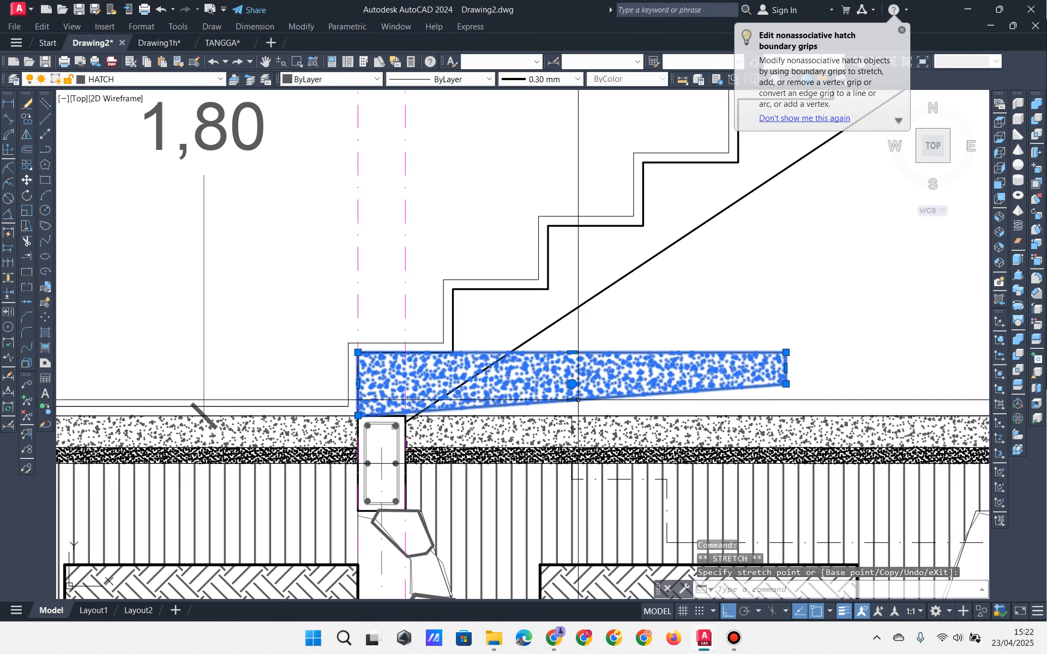
click(627, 437)
scroll(431, 426, up, 2)
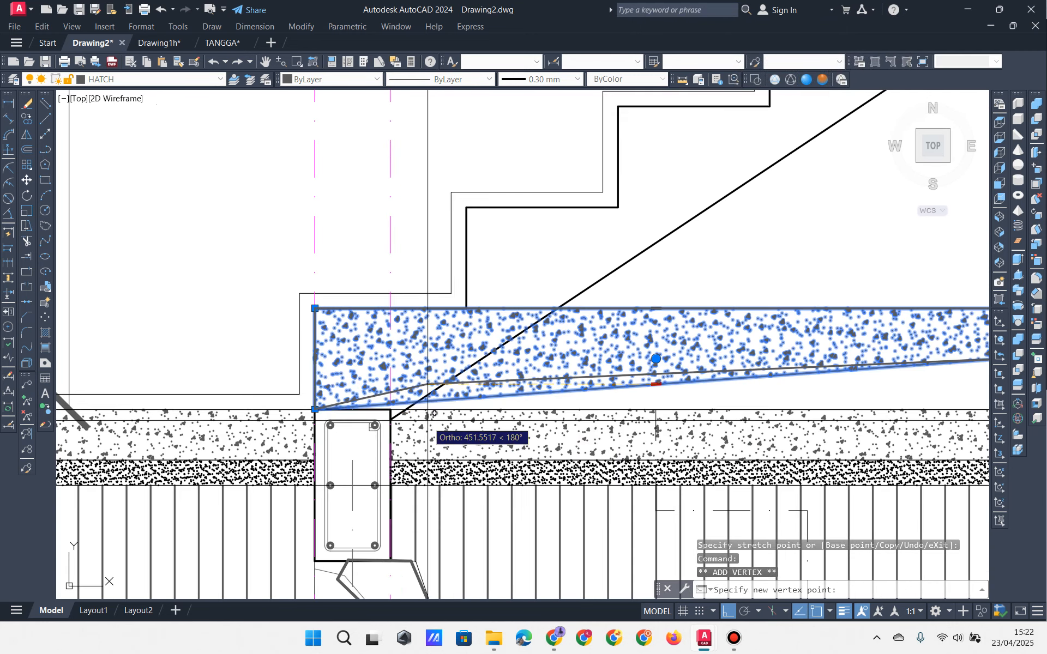
click(397, 402)
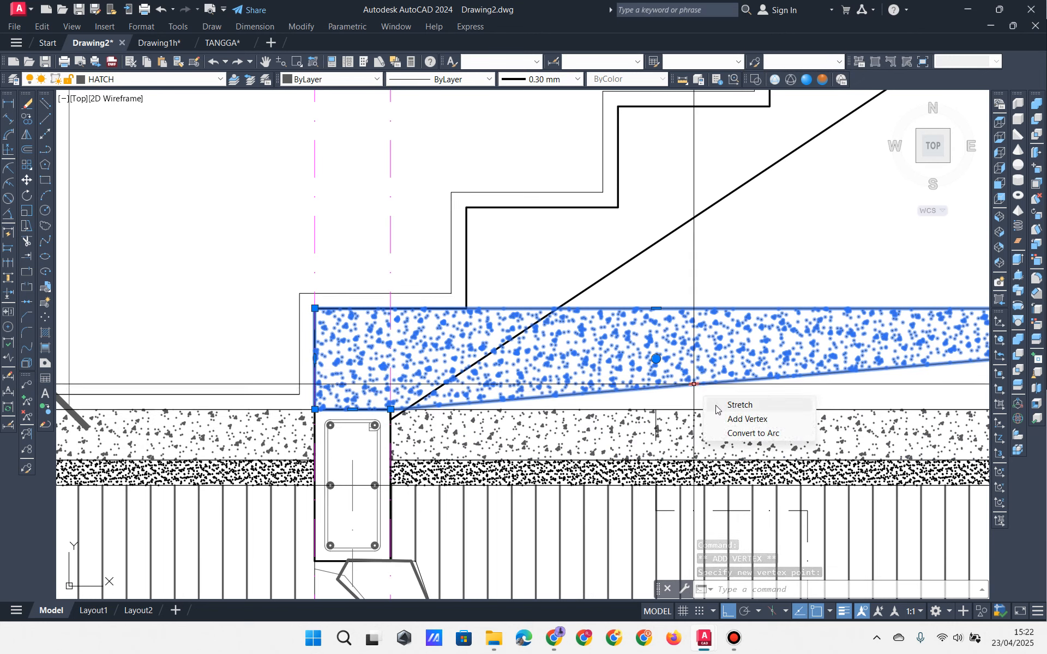
click(747, 419)
scroll(506, 416, down, 2)
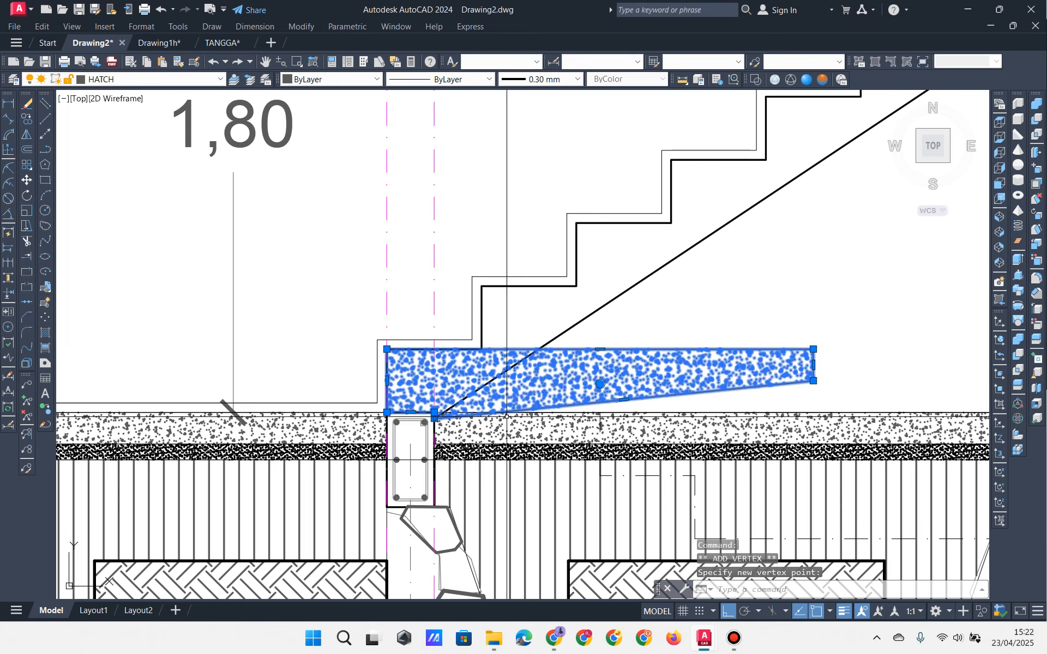
middle_drag(646, 412, 444, 466)
Step: Drag the hatch's top-right and bottom-right corners up the stair to the landing beam
click(611, 403)
scroll(625, 403, down, 4)
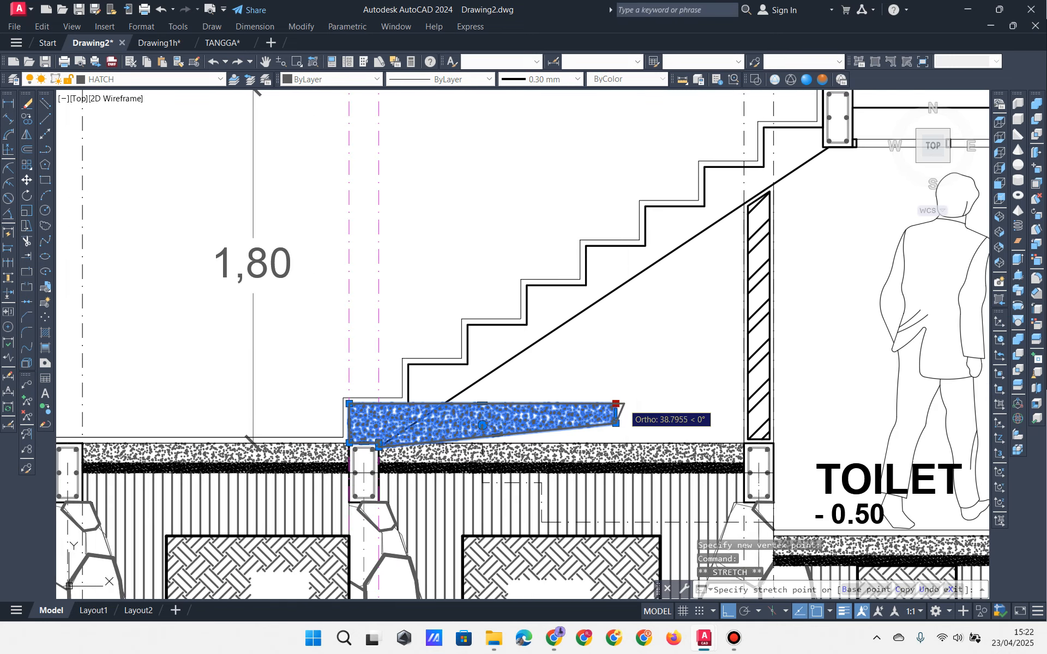
scroll(773, 248, up, 4)
click(601, 207)
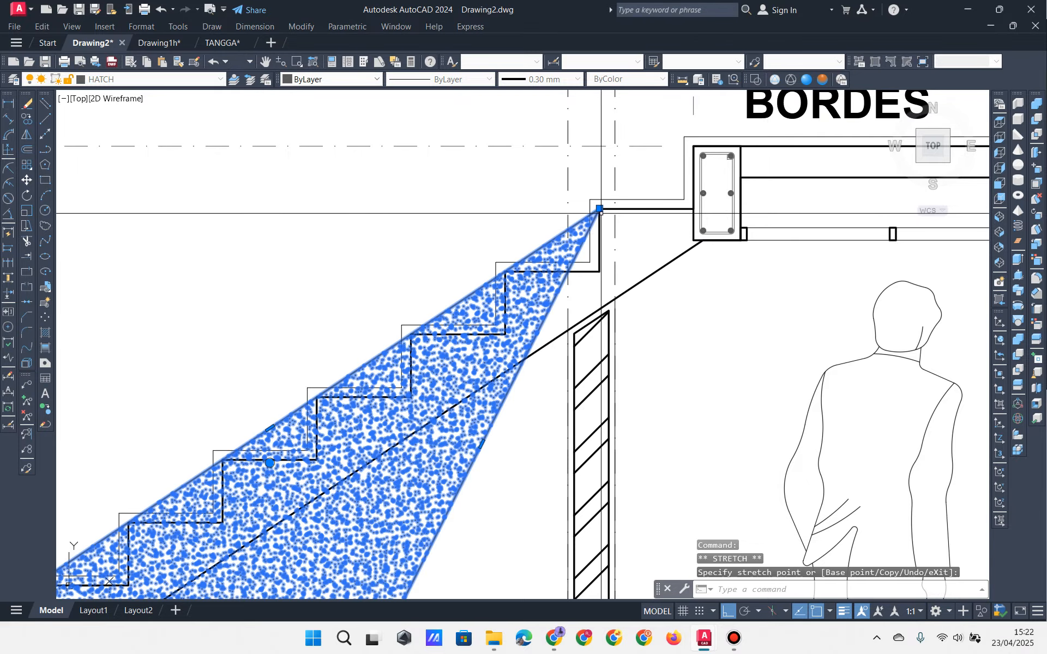
scroll(620, 239, down, 4)
scroll(548, 391, up, 4)
click(443, 463)
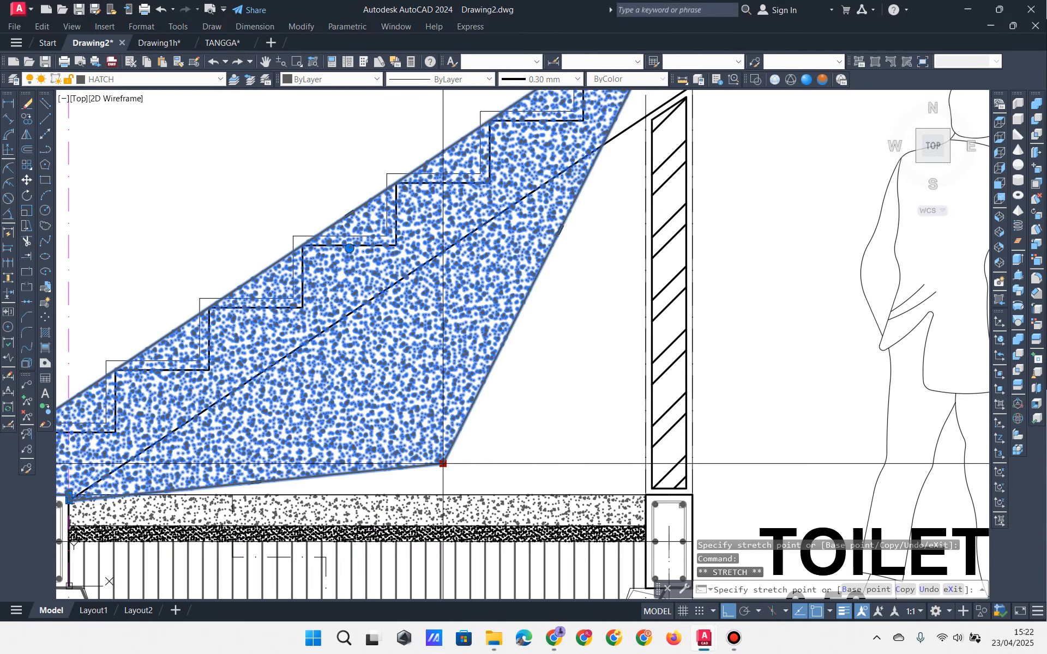
scroll(440, 461, down, 4)
scroll(505, 317, up, 4)
click(686, 236)
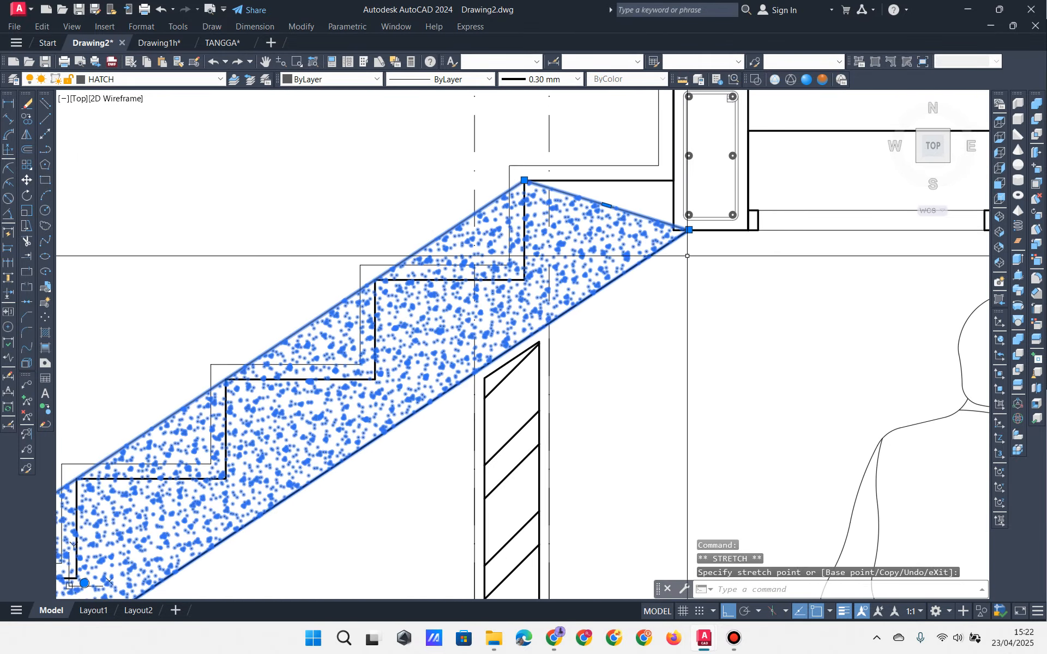
scroll(687, 234, up, 3)
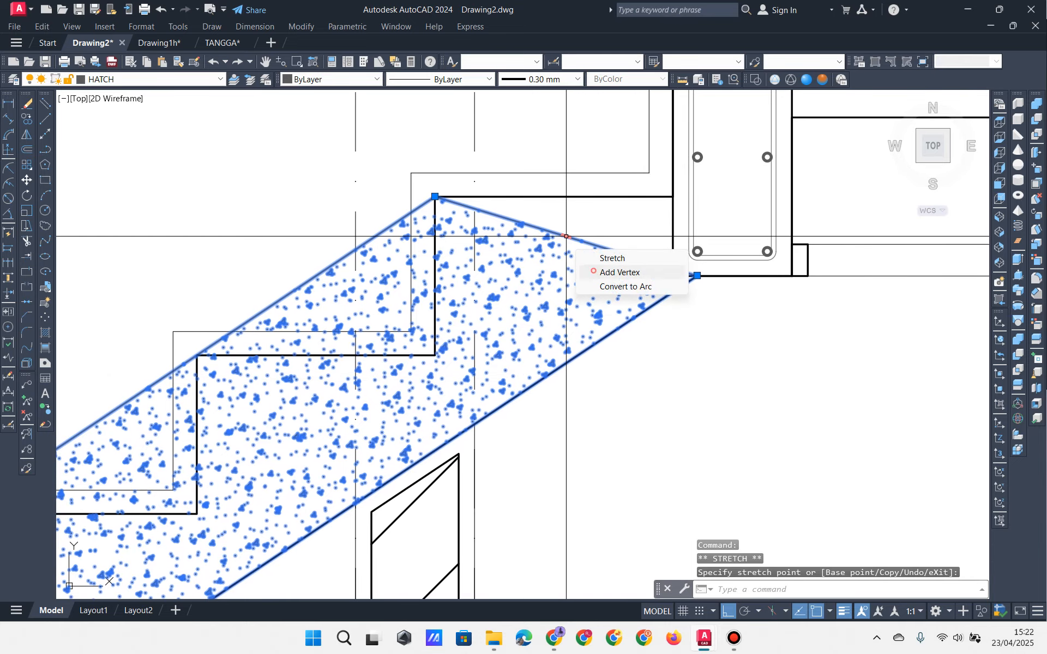
Step: Add vertices on the upper edge so the hatch ends square at the BORDES beam corners
click(619, 272)
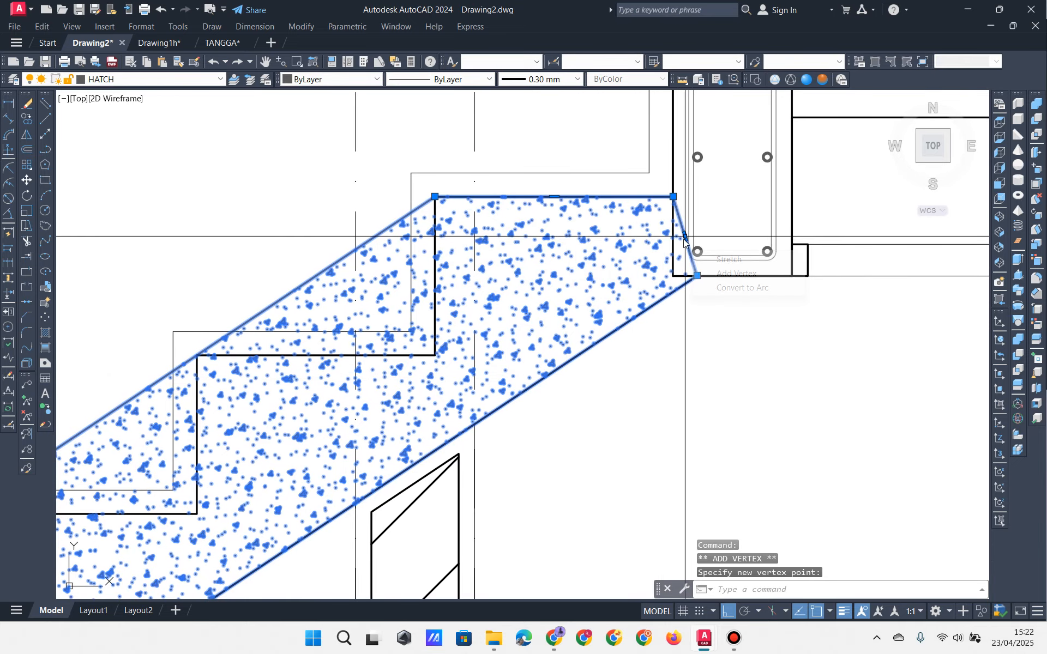
click(690, 275)
click(690, 275)
key(Escape)
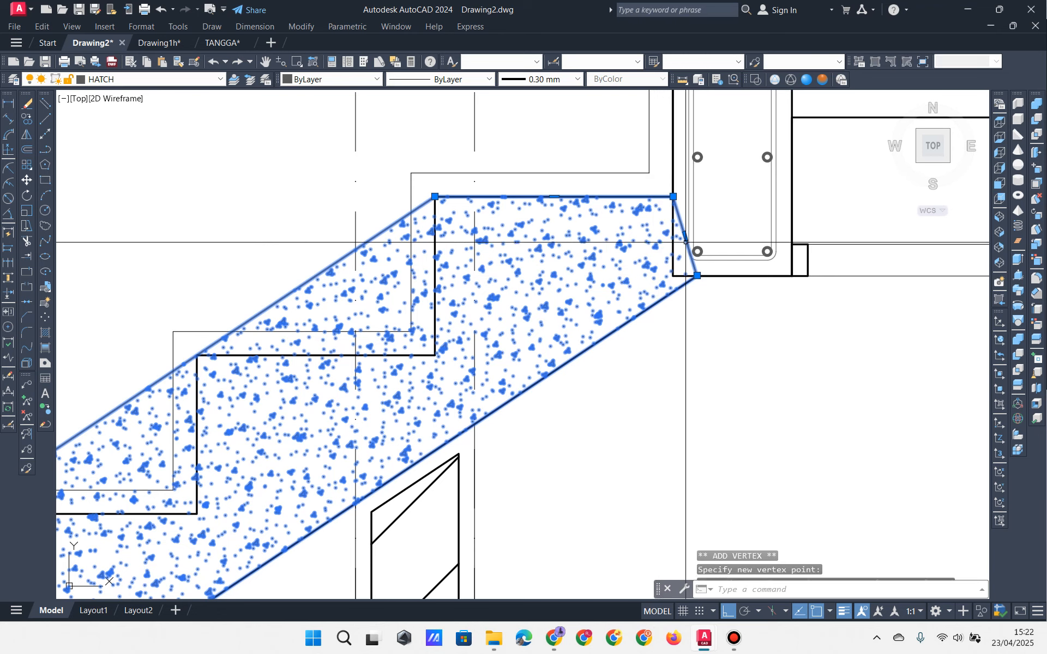
click(705, 271)
click(674, 277)
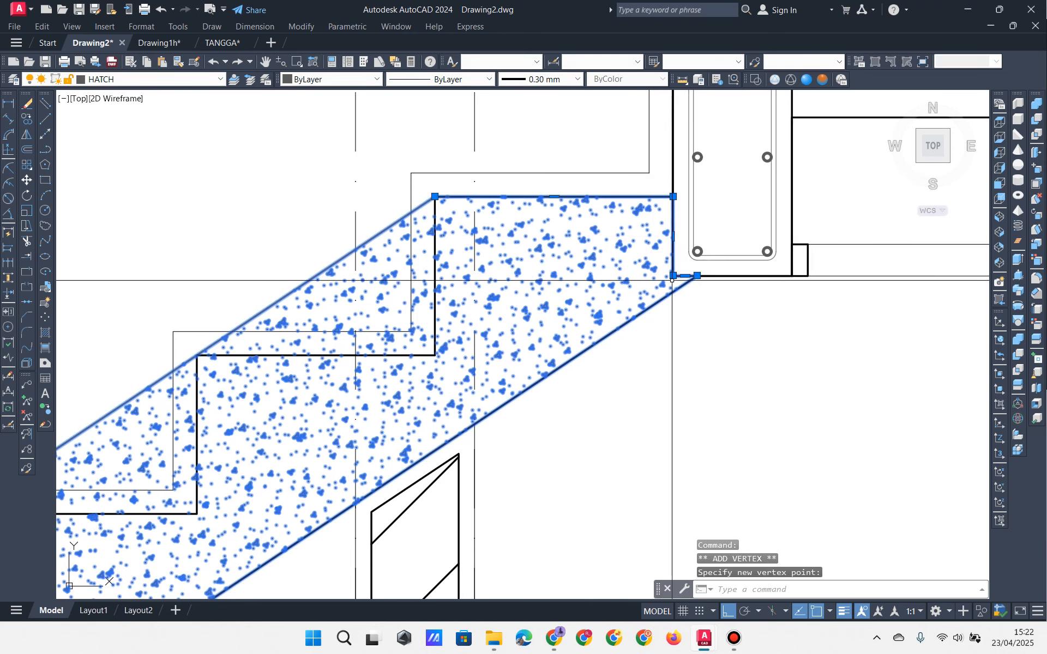
scroll(672, 289, down, 4)
middle_drag(672, 297, 811, 199)
middle_drag(461, 366, 590, 264)
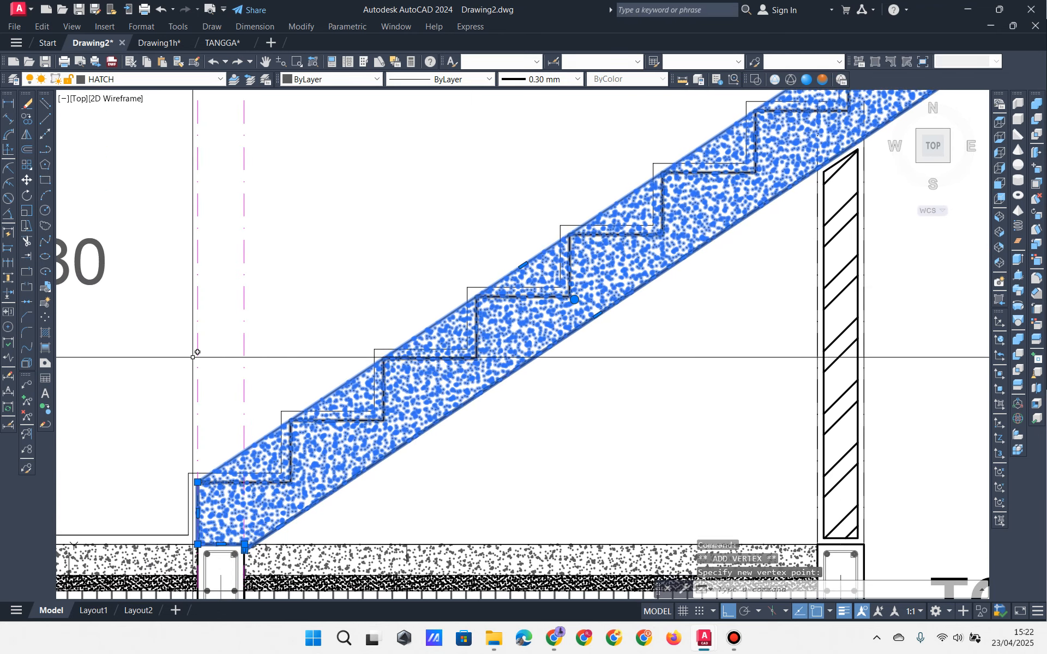
key(Escape)
key(Escape)
click(27, 240)
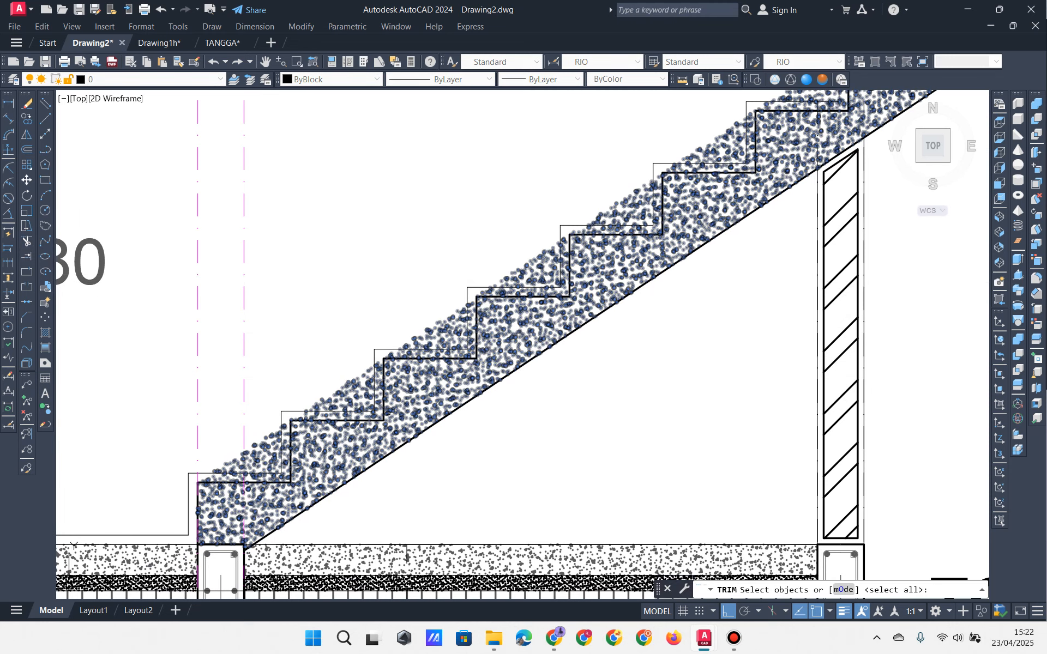
Step: Trim the gravel hatch above two steps, using the stair step outline as cutting edge
scroll(383, 380, up, 4)
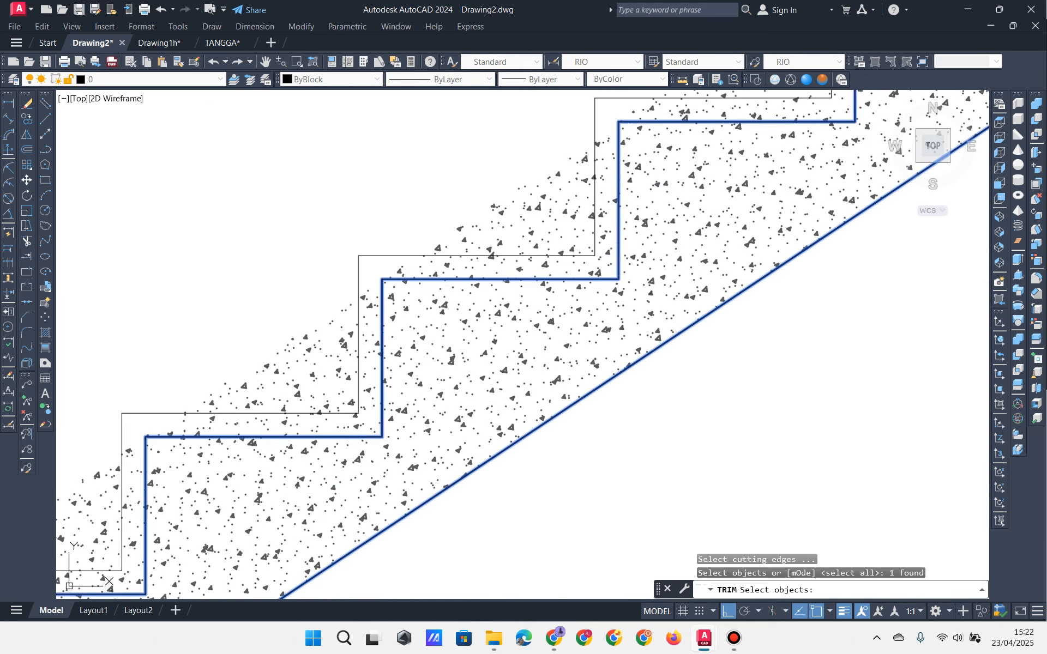
key(Return)
scroll(346, 344, down, 4)
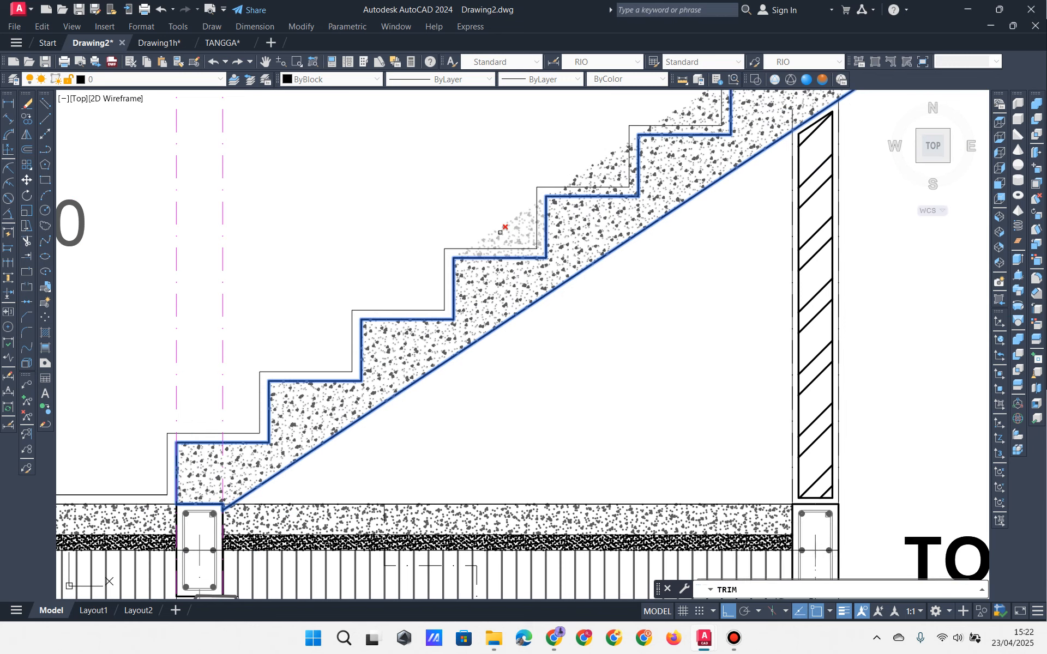
mouse_move(619, 152)
middle_down()
mouse_move(562, 222)
mouse_move(581, 234)
middle_up()
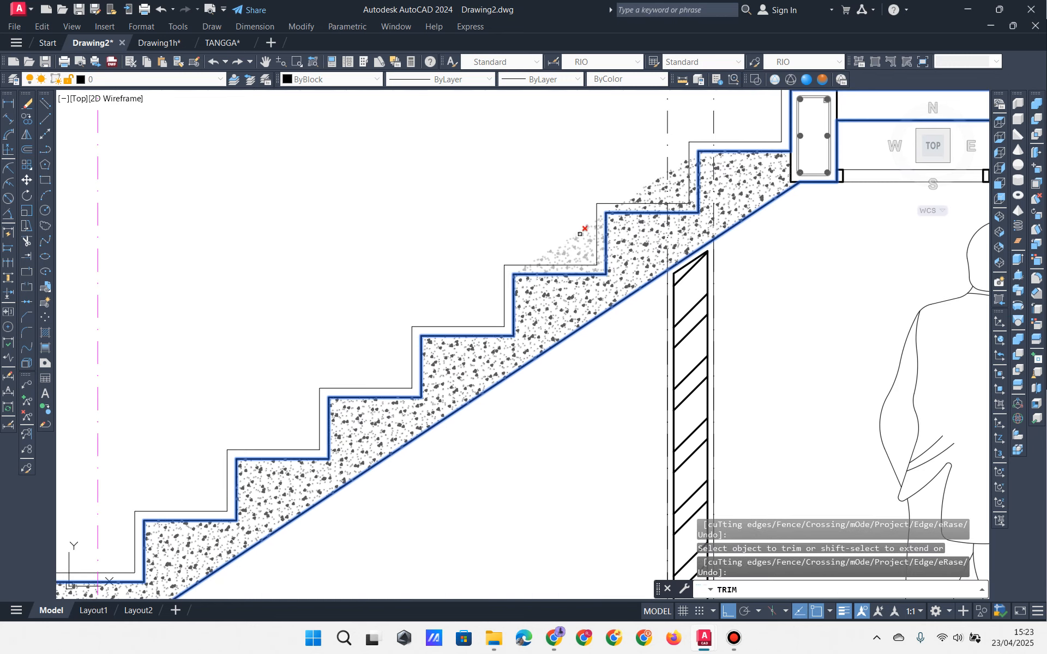
click(578, 232)
click(659, 181)
scroll(659, 199, down, 4)
key(Return)
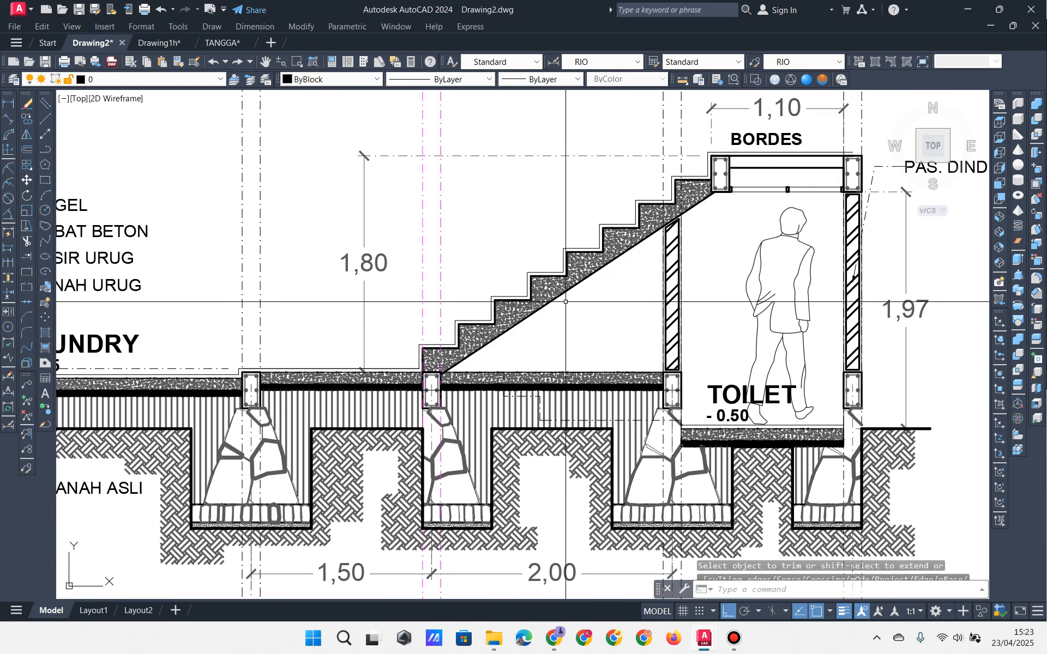
key(Escape)
key(Escape)
key(Escape)
scroll(496, 229, up, 3)
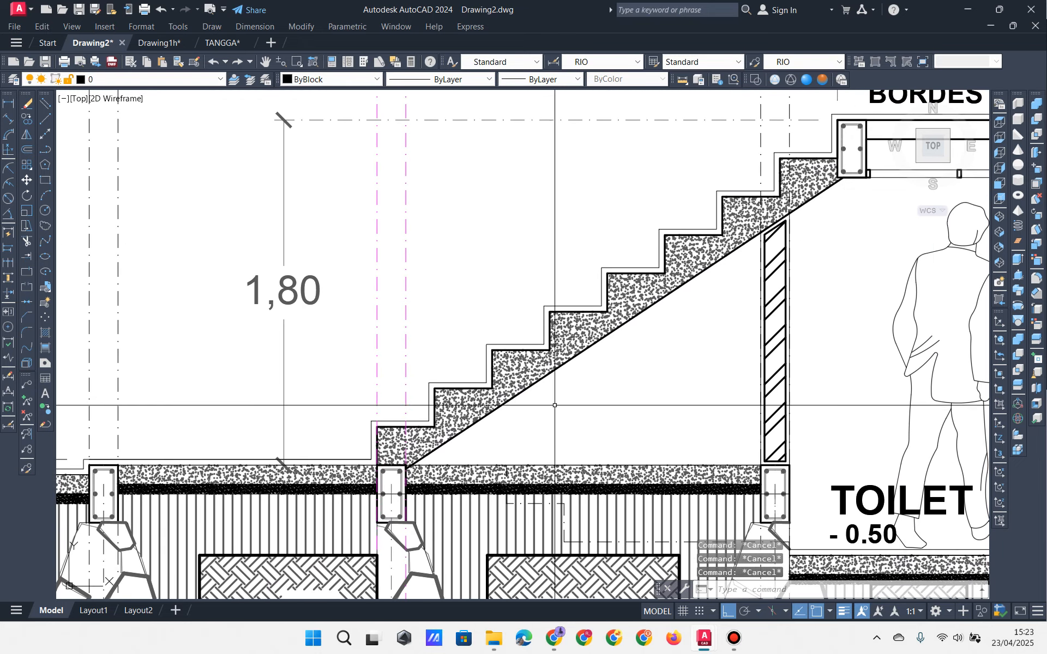
middle_drag(555, 405, 601, 397)
scroll(456, 463, up, 6)
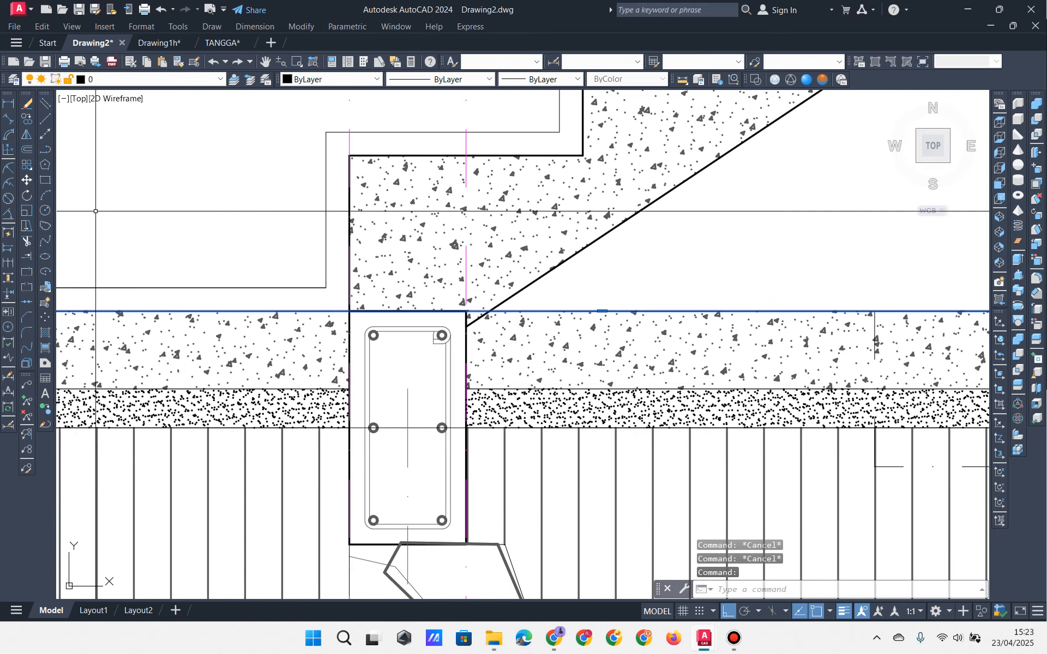
Step: Erase the stray line at the column top and copy the toilet floor hatch onto the landing slab
click(27, 102)
scroll(515, 397, down, 6)
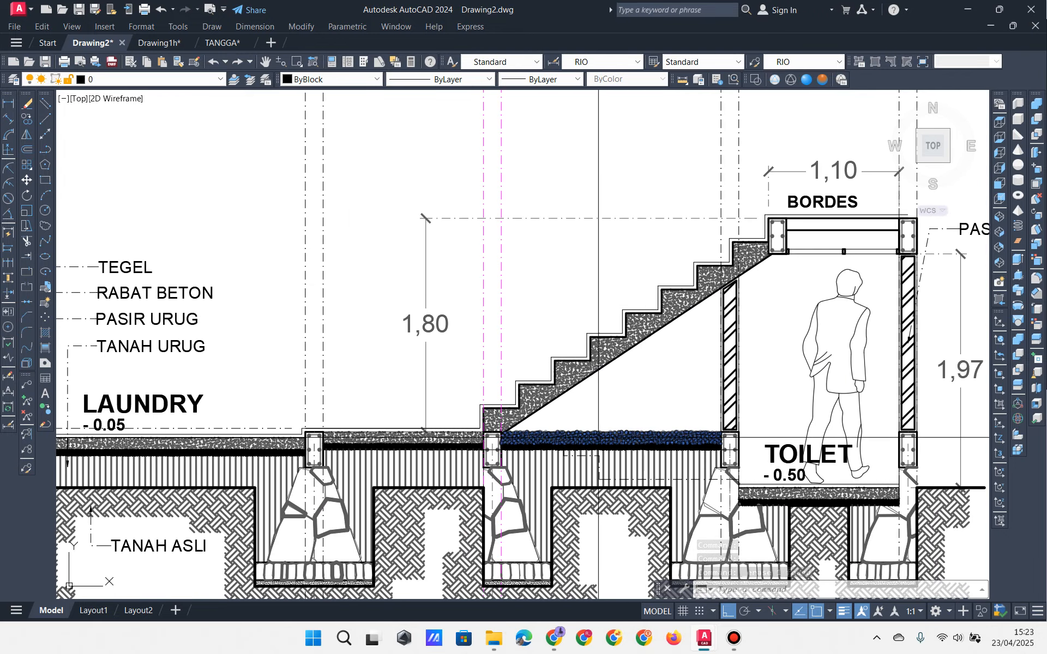
click(796, 494)
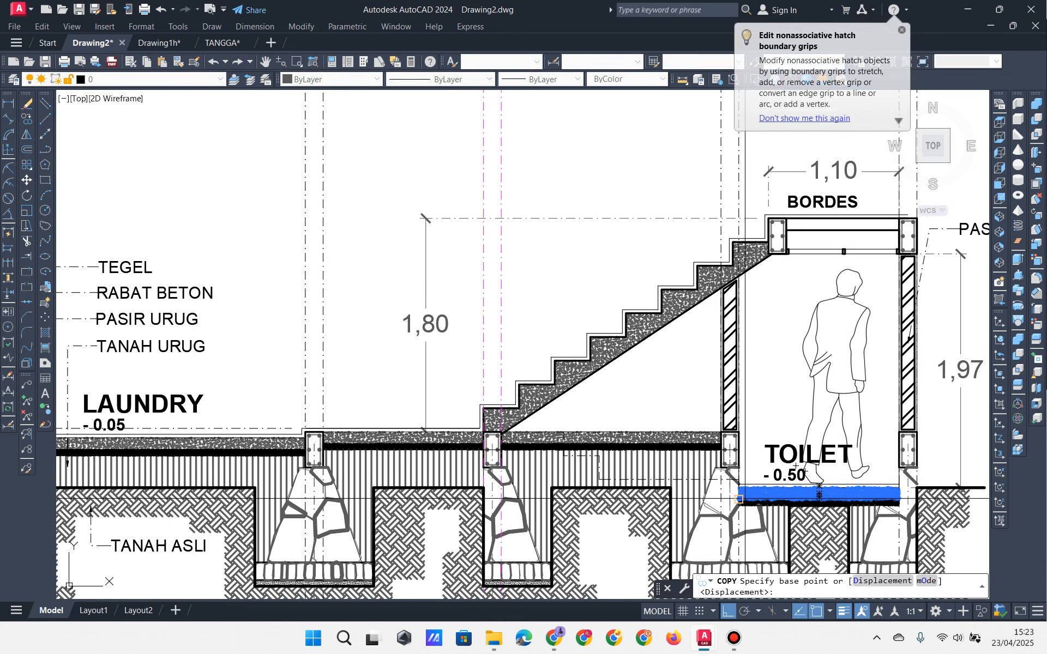
scroll(745, 498, up, 3)
click(731, 471)
scroll(745, 487, down, 4)
scroll(780, 326, up, 4)
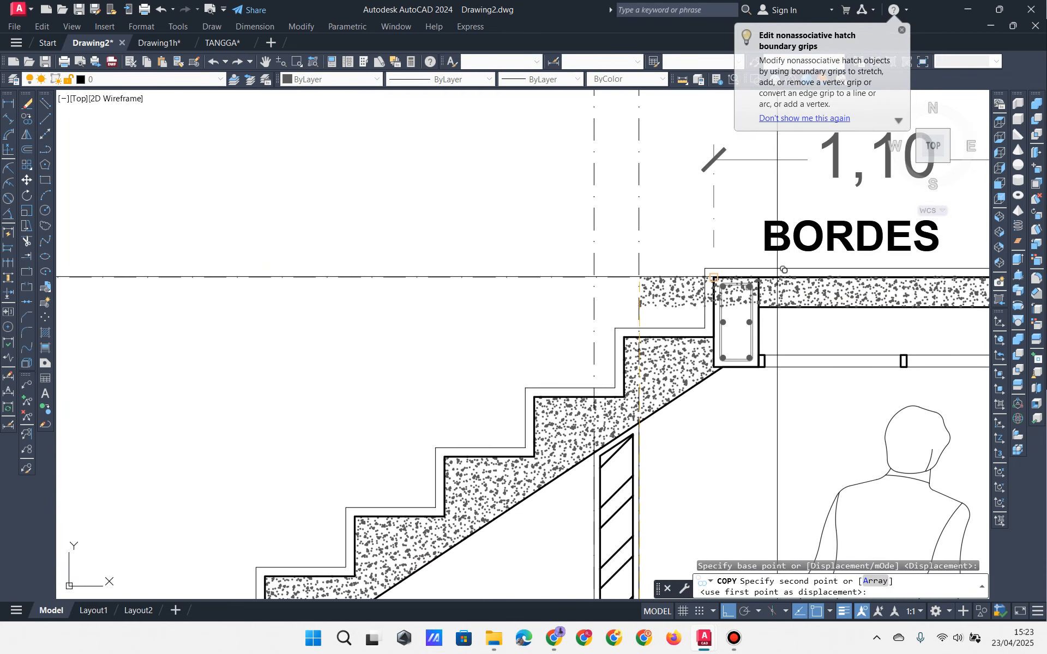
click(758, 277)
key(space)
middle_drag(873, 308, 428, 388)
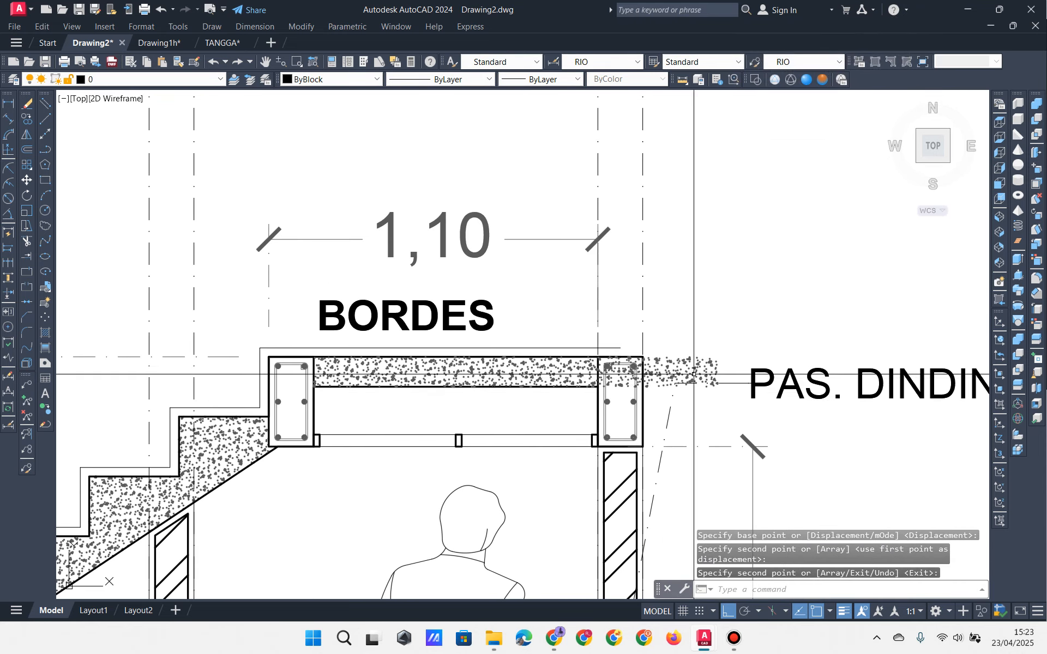
Step: Stretch the landing hatch's right edge to the column corner
click(694, 374)
click(717, 371)
scroll(627, 375, up, 2)
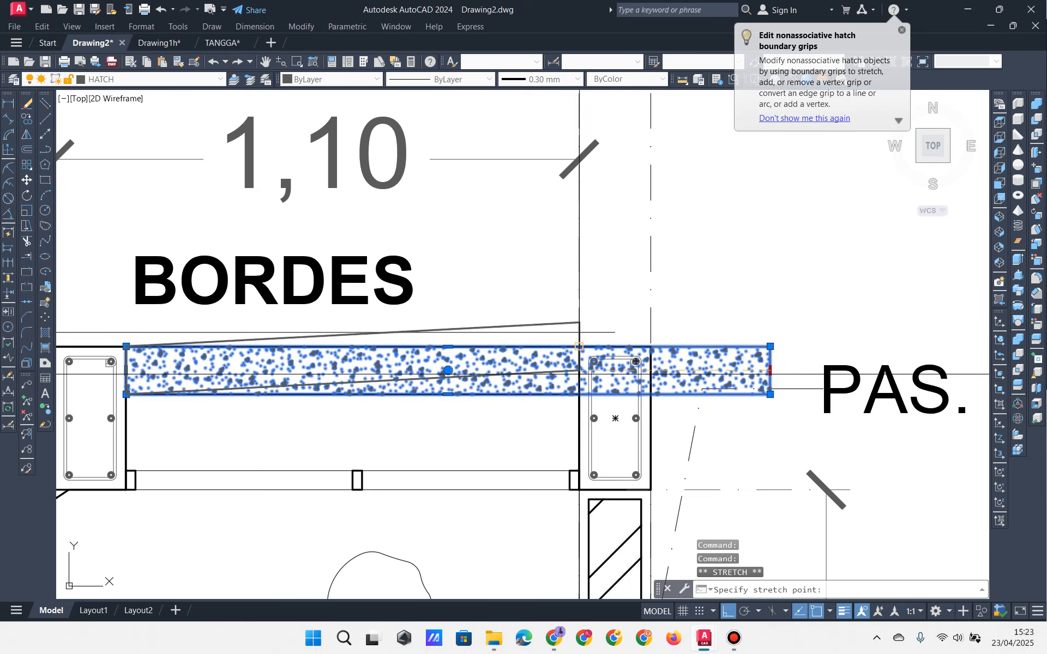
click(579, 374)
scroll(579, 374, down, 2)
middle_drag(453, 416, 627, 413)
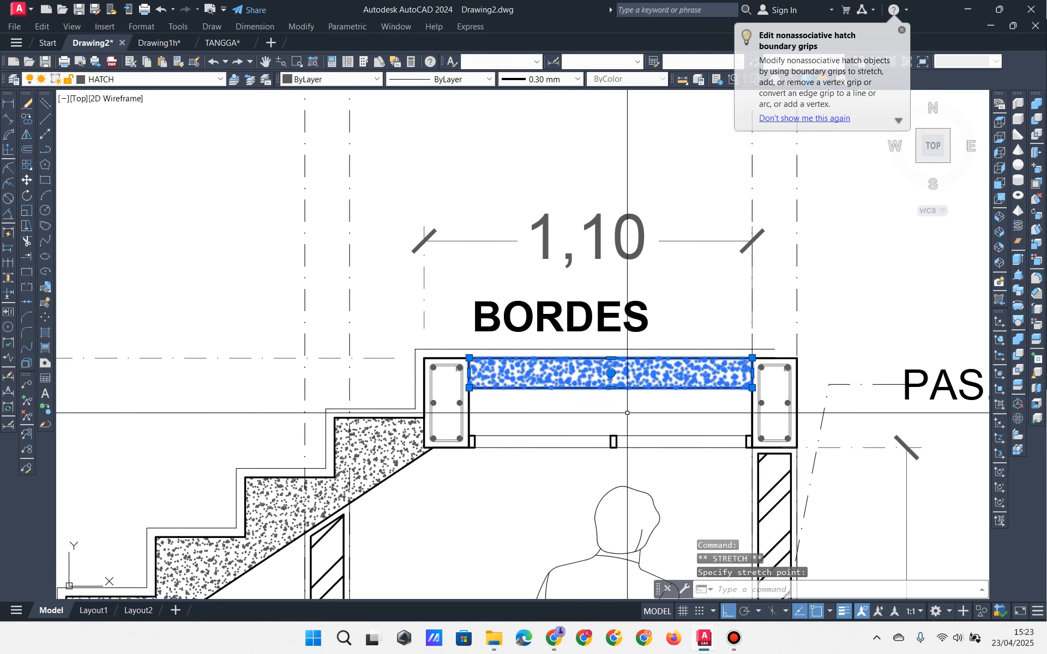
key(Escape)
key(Escape)
key(Escape)
scroll(490, 433, down, 2)
mouse_move(322, 513)
middle_down()
mouse_move(685, 330)
mouse_move(704, 306)
middle_up()
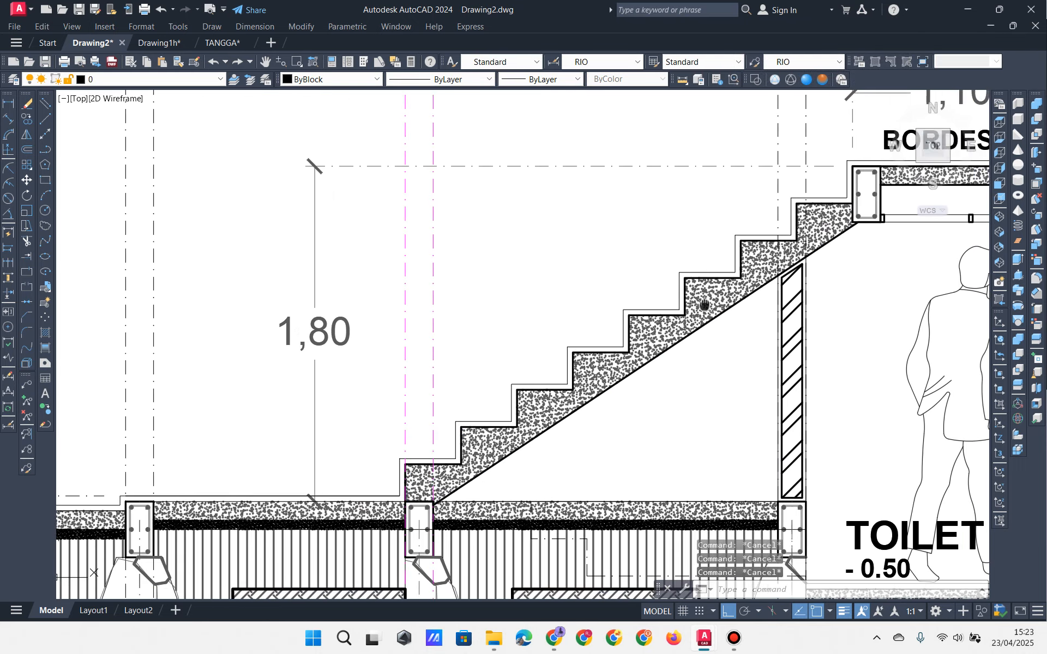
scroll(705, 304, down, 2)
mouse_move(638, 432)
middle_down()
mouse_move(696, 444)
mouse_move(573, 419)
mouse_move(616, 418)
mouse_move(573, 419)
mouse_move(636, 420)
mouse_move(537, 423)
middle_up()
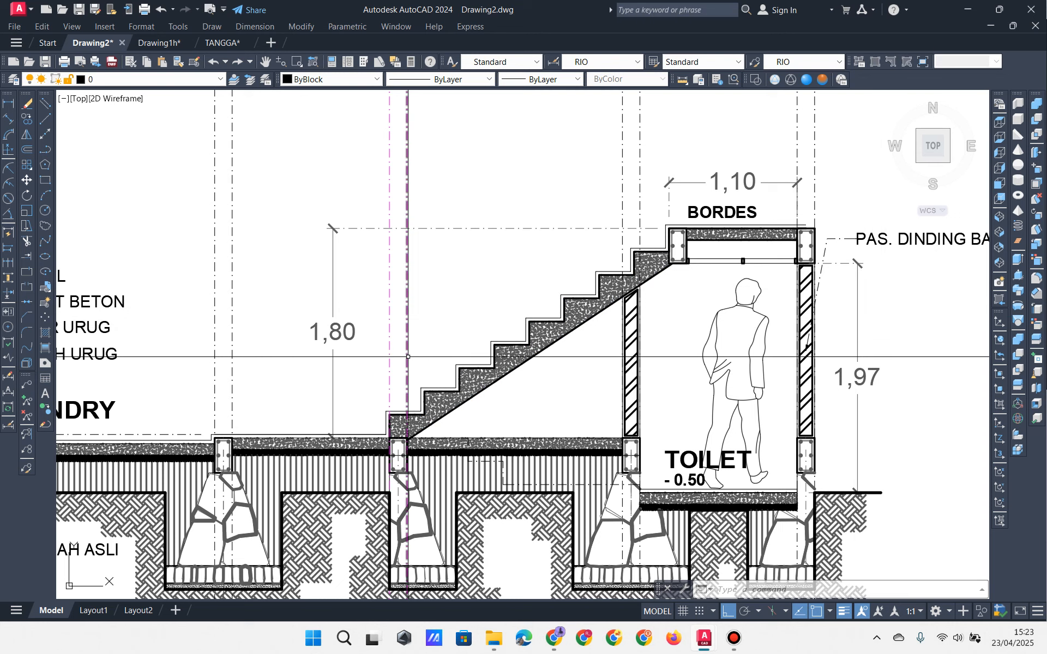
scroll(408, 356, down, 5)
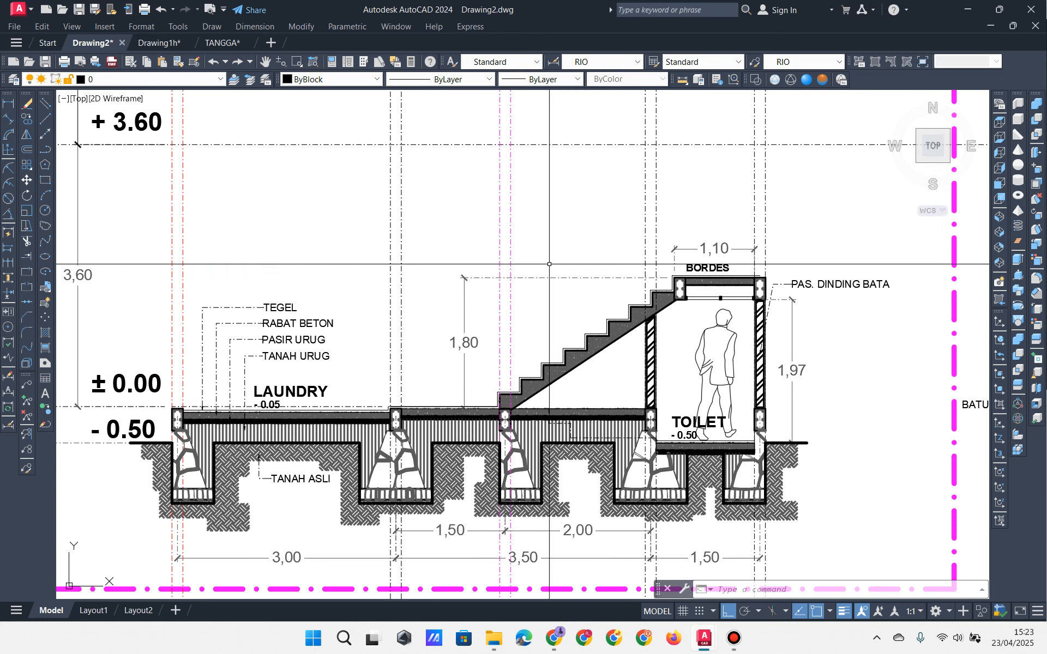
click(297, 61)
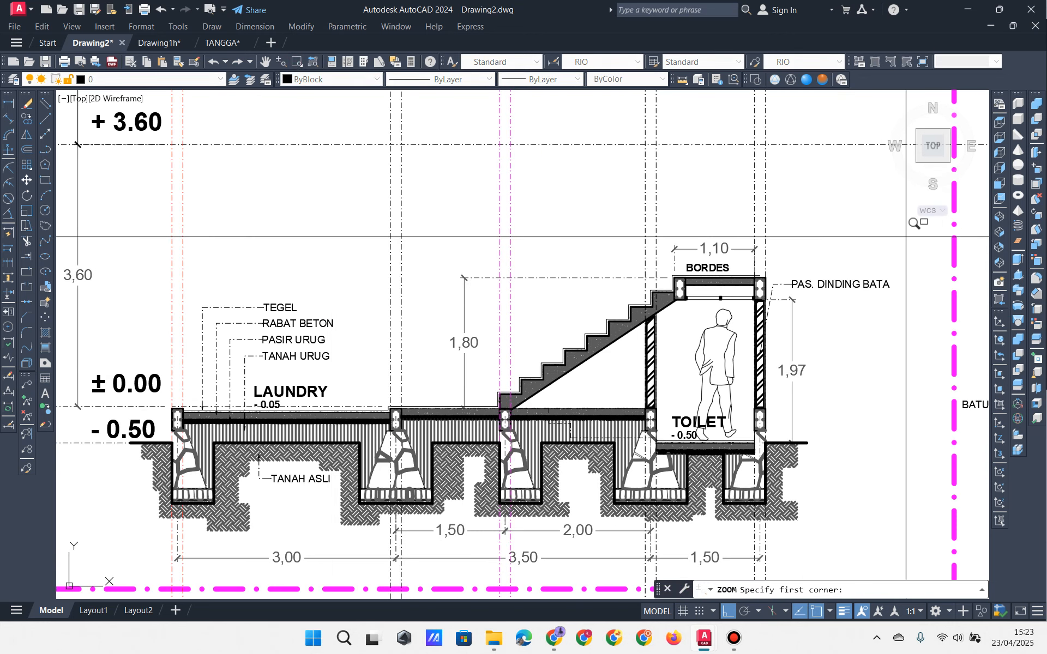
click(891, 228)
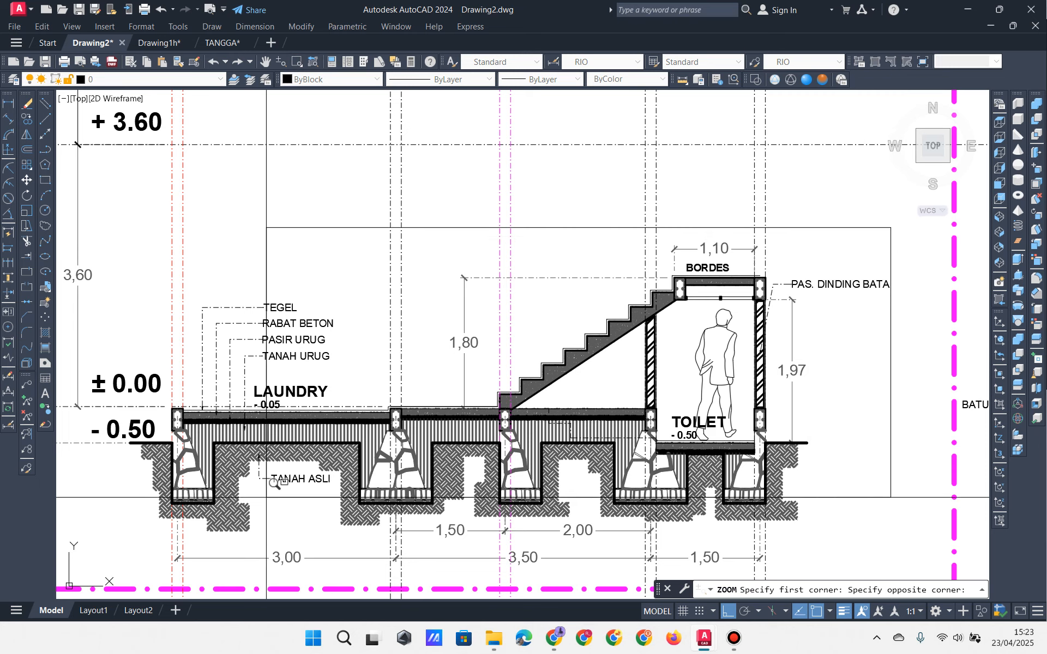
click(144, 544)
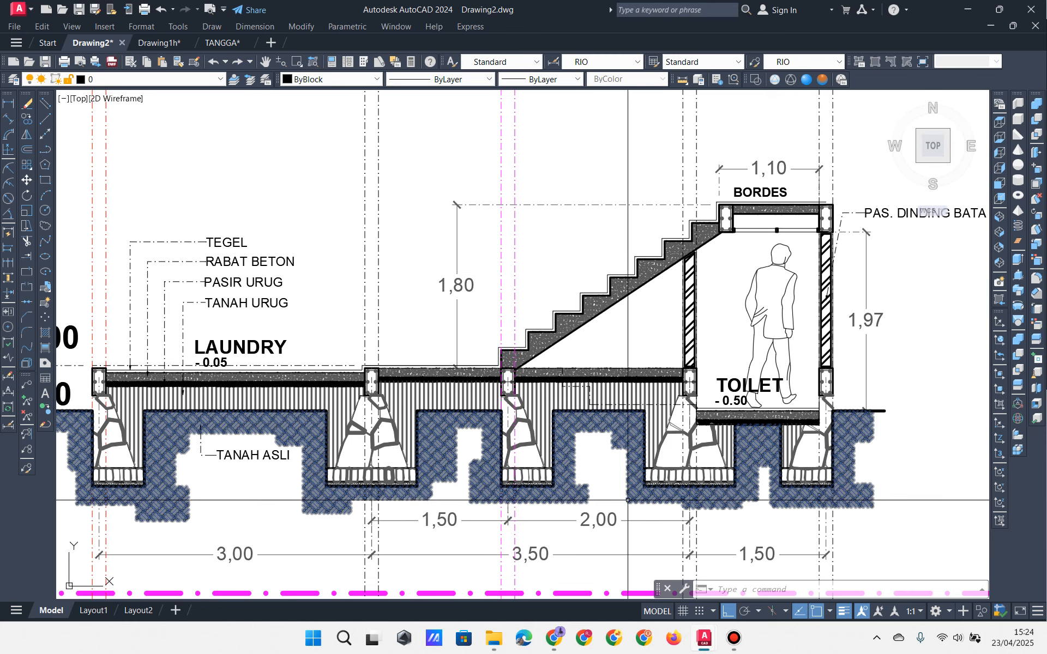
click(733, 639)
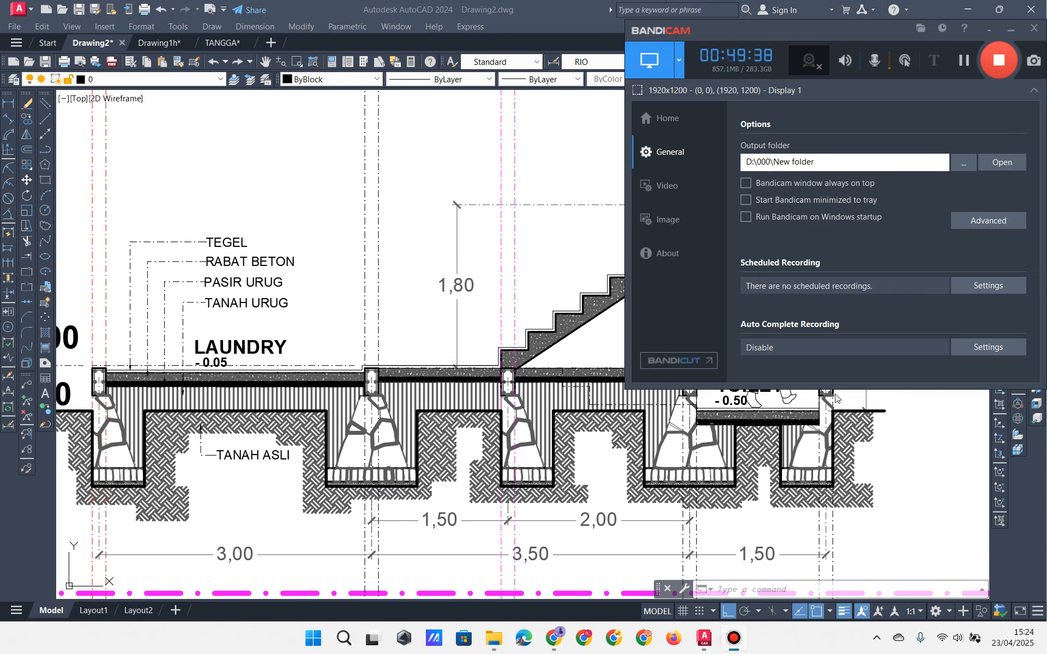
click(962, 61)
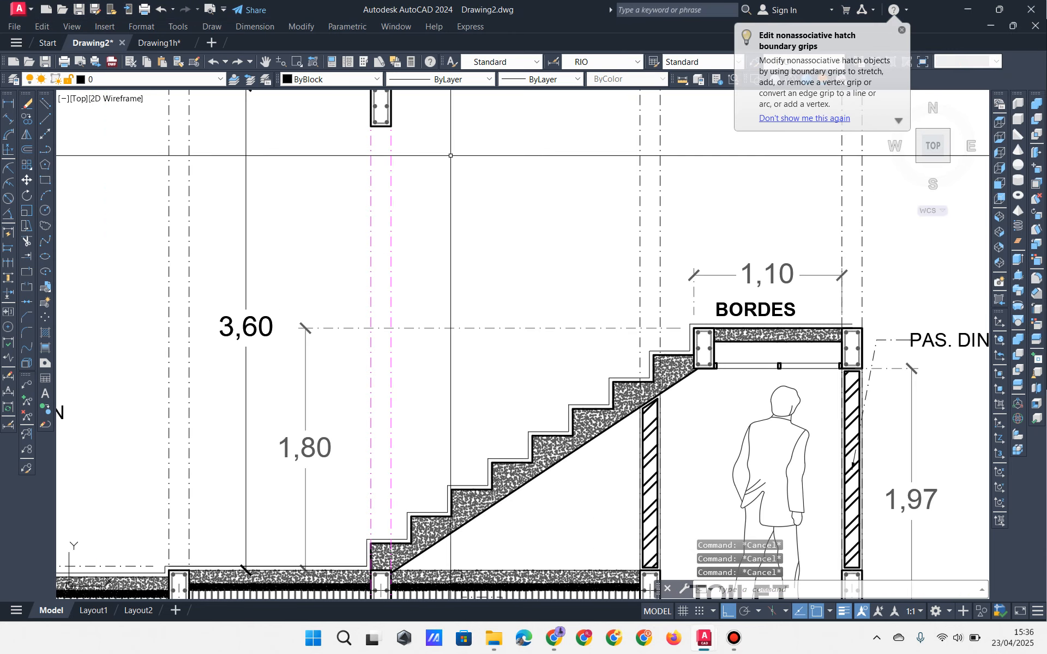
middle_drag(381, 327, 412, 422)
click(392, 154)
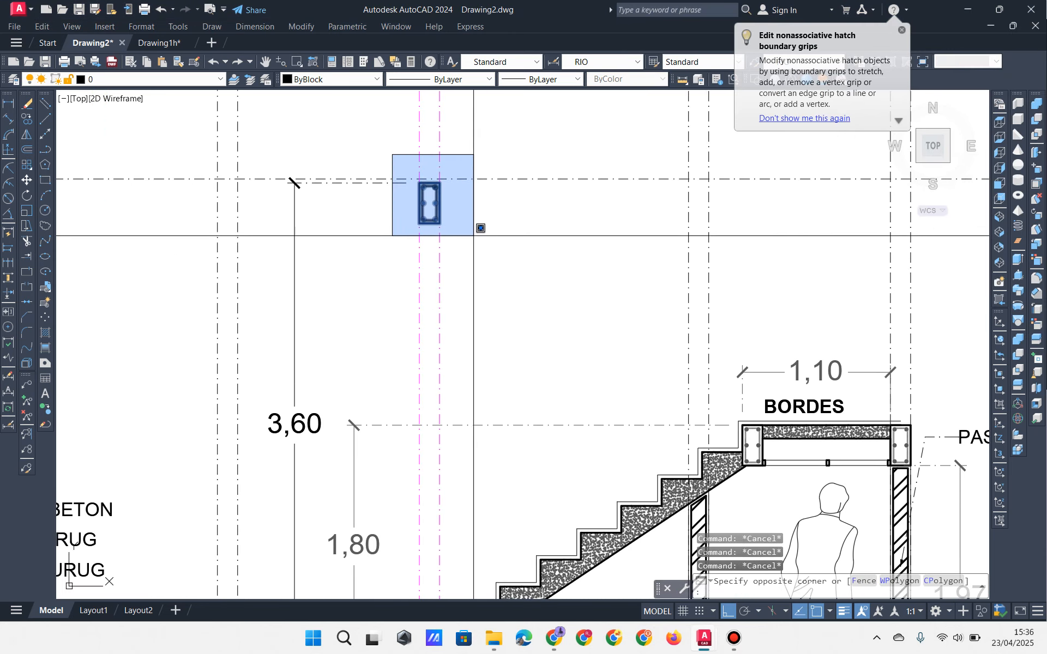
Step: Erase the stray column block above the stair
click(473, 236)
key(Delete)
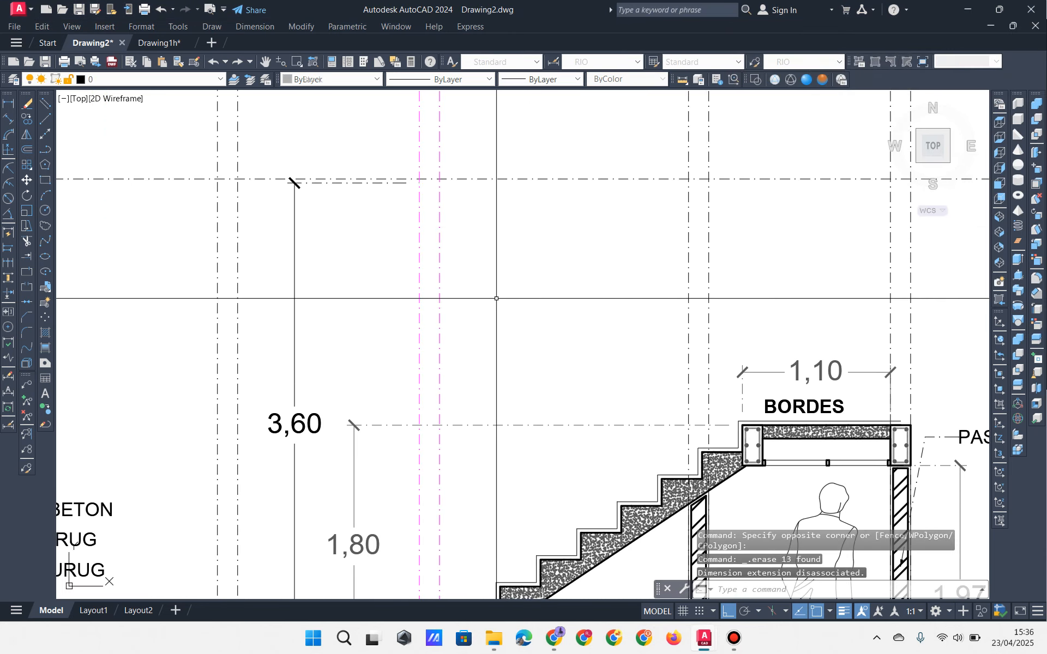
middle_drag(447, 557, 499, 257)
scroll(469, 393, up, 6)
middle_drag(468, 393, 450, 387)
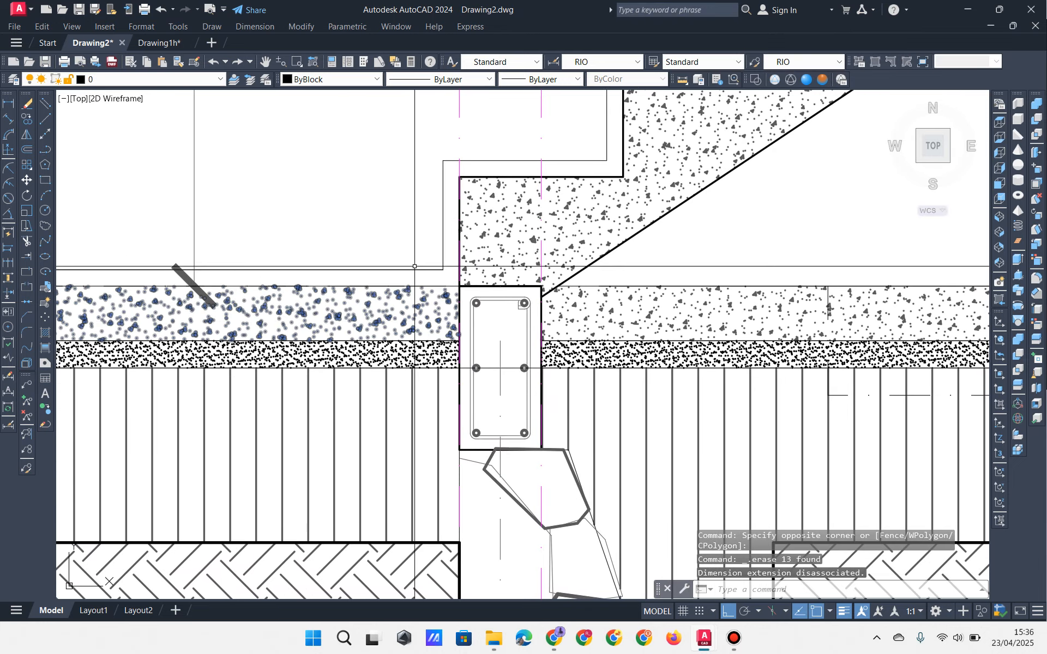
Step: Copy the stair-foot column 3600 straight up to the +3.60 level
middle_drag(415, 266, 406, 236)
click(398, 218)
click(542, 432)
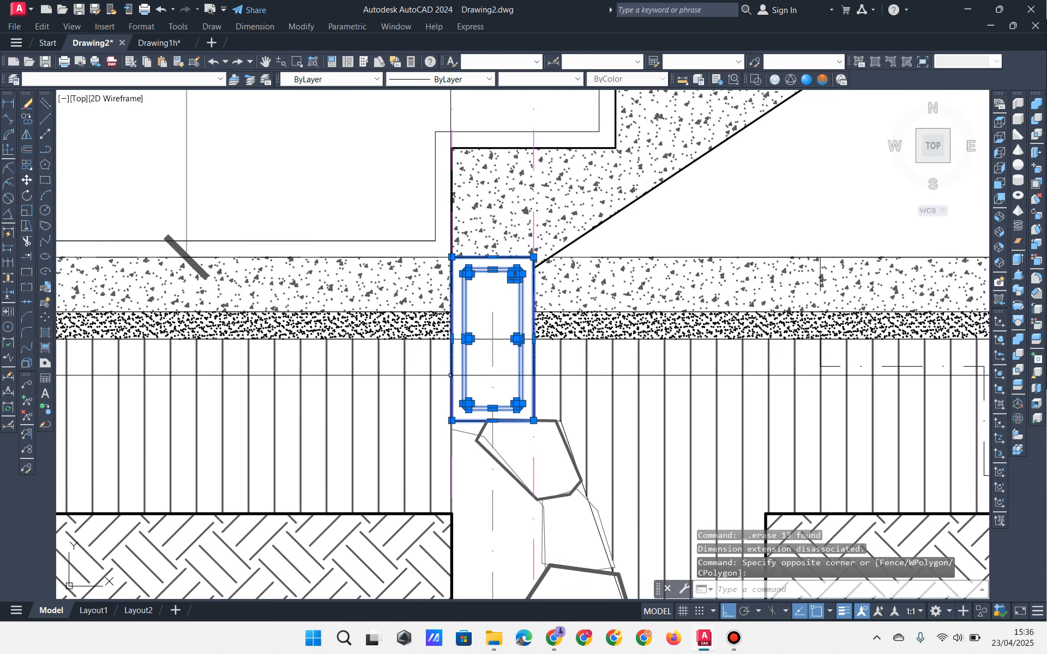
click(27, 119)
scroll(196, 202, down, 4)
middle_drag(196, 203, 363, 425)
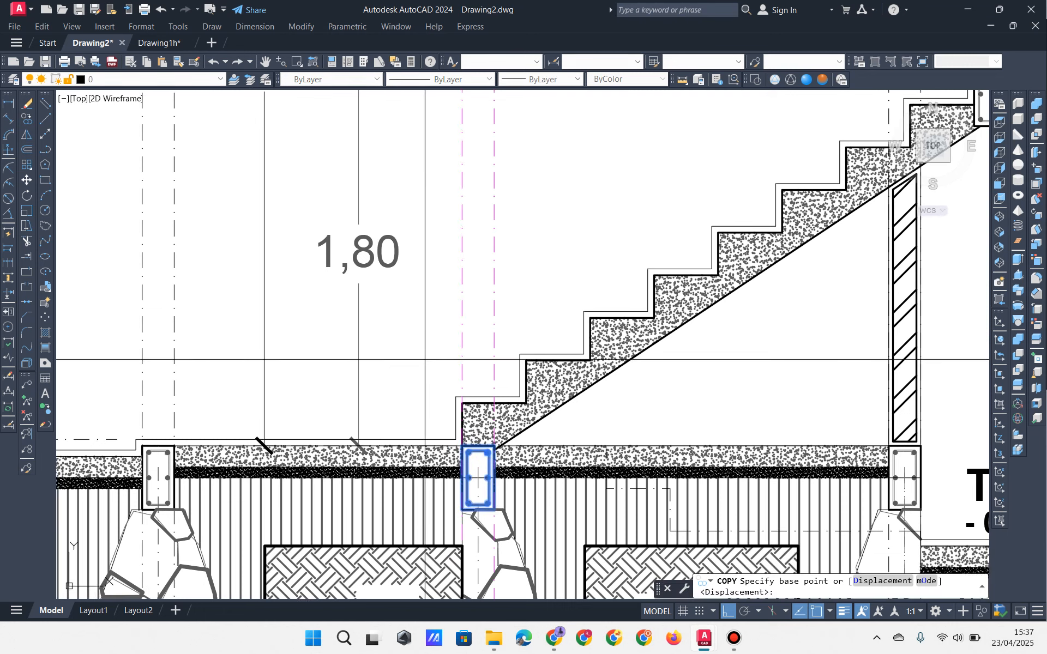
scroll(480, 310, down, 2)
middle_drag(479, 309, 455, 389)
click(455, 346)
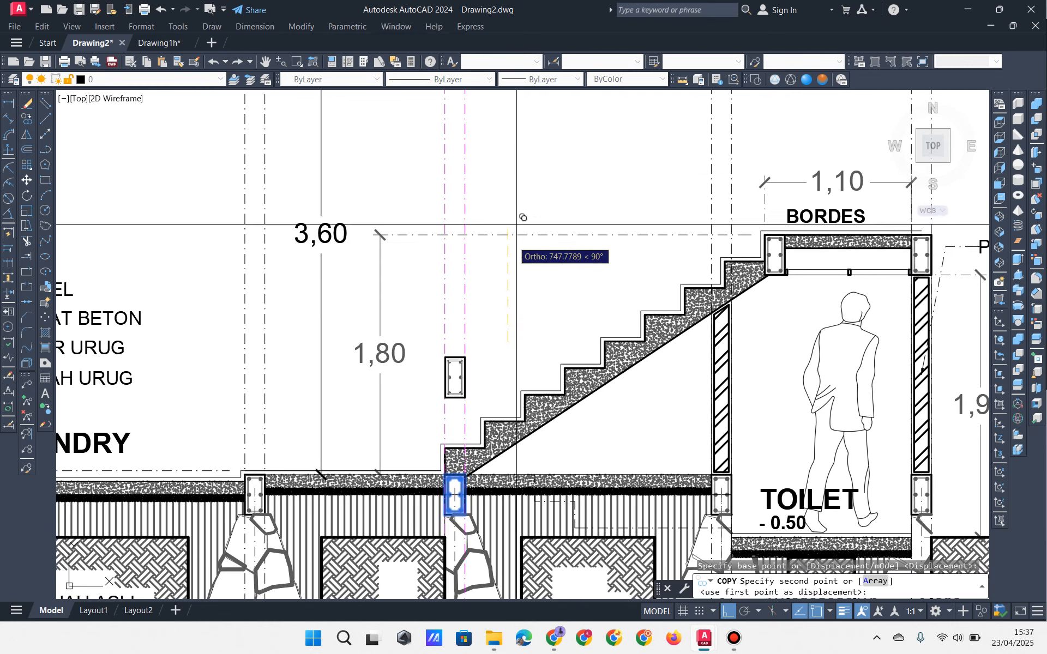
middle_drag(564, 178, 563, 296)
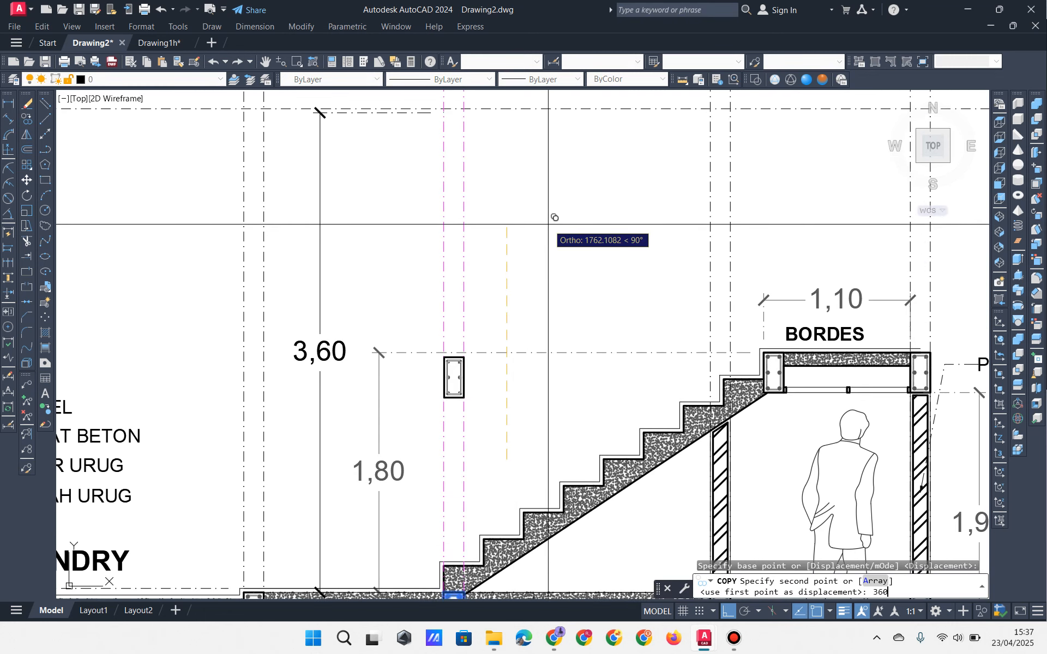
text(3600)
key(Return)
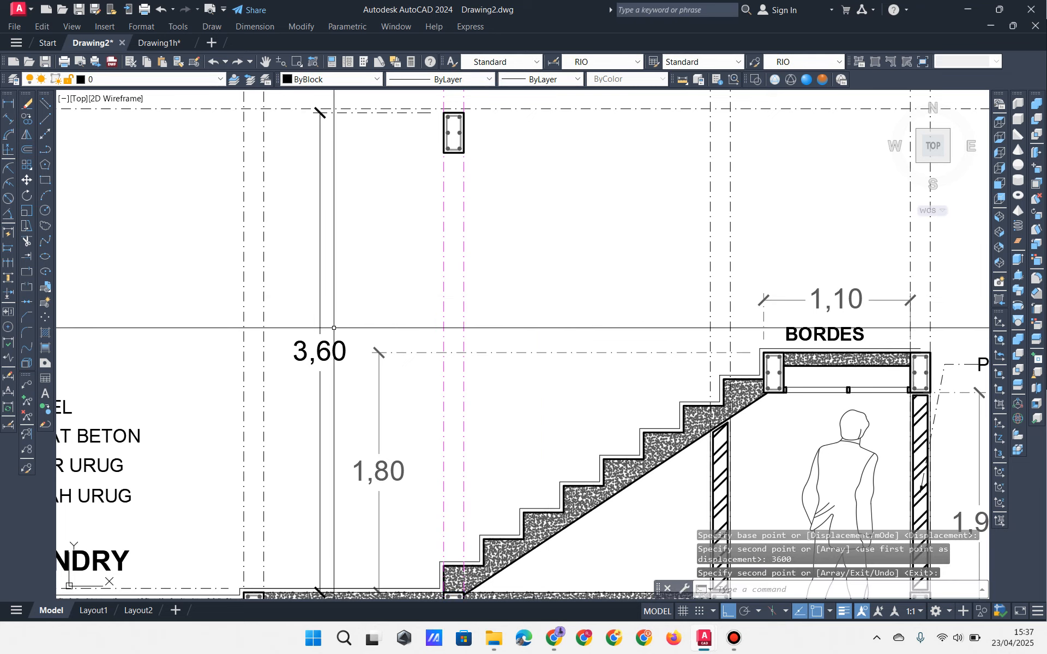
Step: Select the 3,60 height dimension to check it against the copied column
click(350, 256)
click(305, 281)
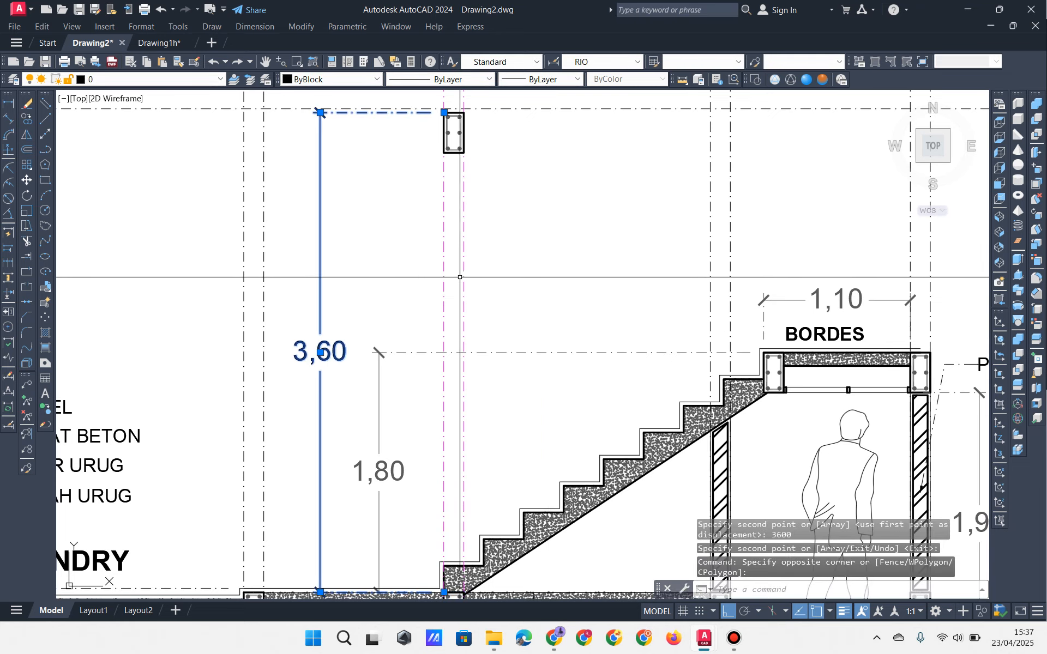
key(Escape)
key(Escape)
scroll(534, 304, down, 3)
scroll(491, 272, up, 1)
scroll(491, 273, down, 3)
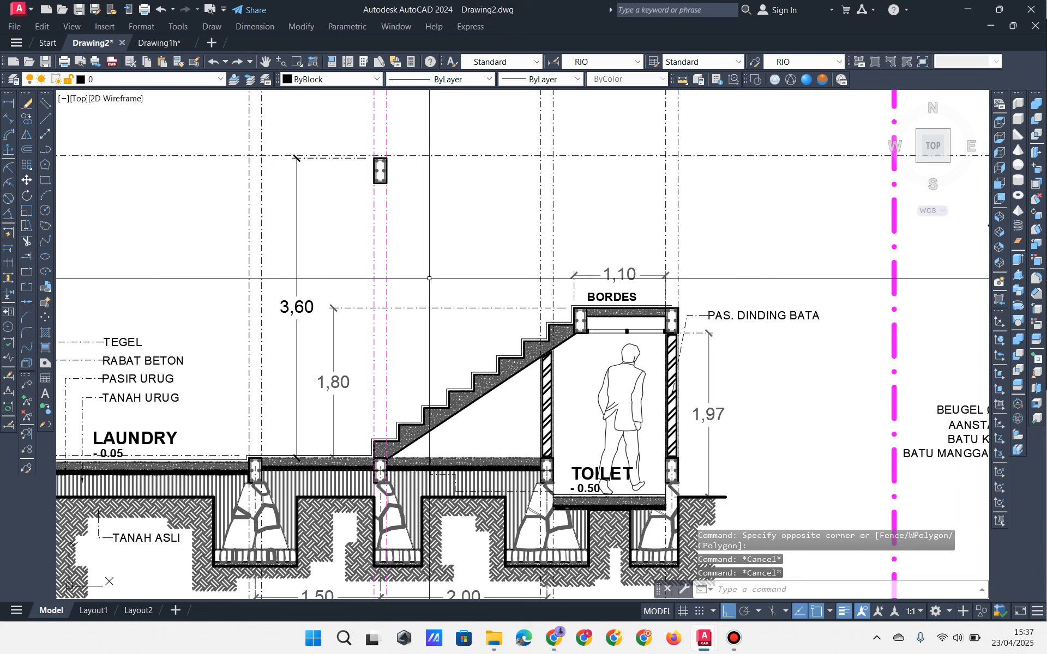
scroll(458, 294, up, 4)
mouse_move(459, 294)
middle_down()
mouse_move(458, 337)
mouse_move(424, 295)
middle_up()
Step: Mirror the stair and landing about a sloping line, keeping the original
middle_drag(458, 365, 446, 328)
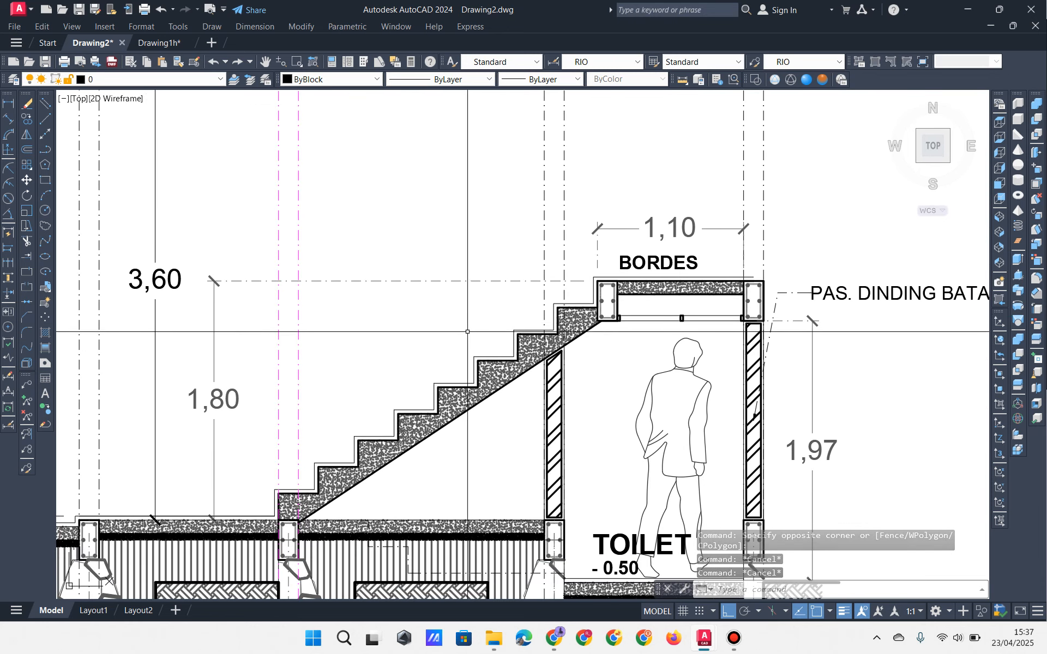
click(456, 351)
click(441, 392)
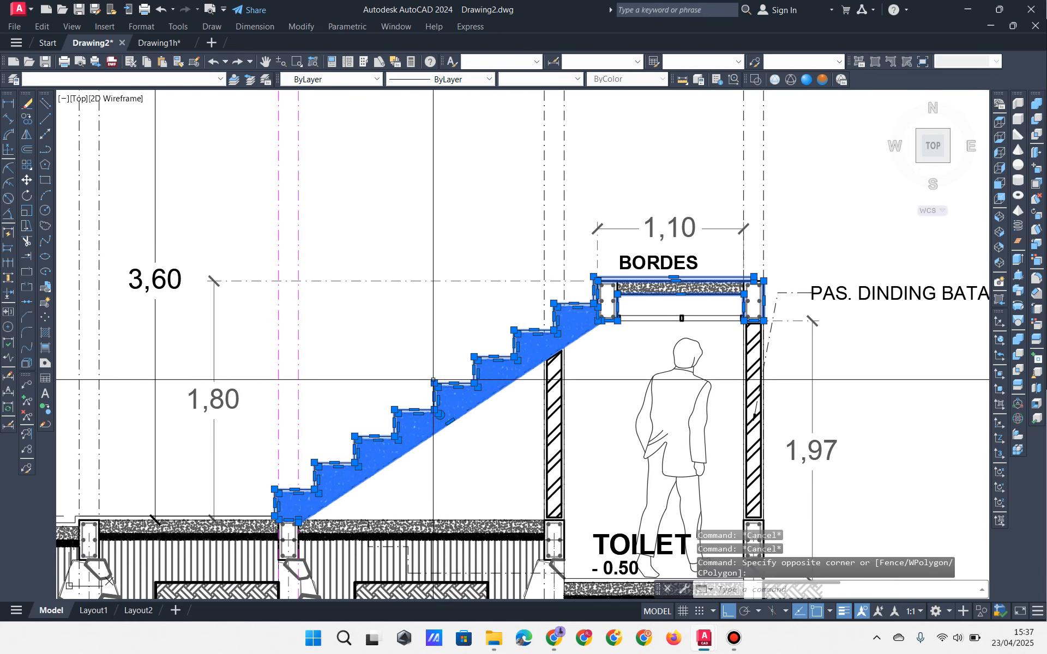
click(26, 134)
scroll(462, 226, down, 2)
middle_drag(462, 226, 343, 291)
click(672, 183)
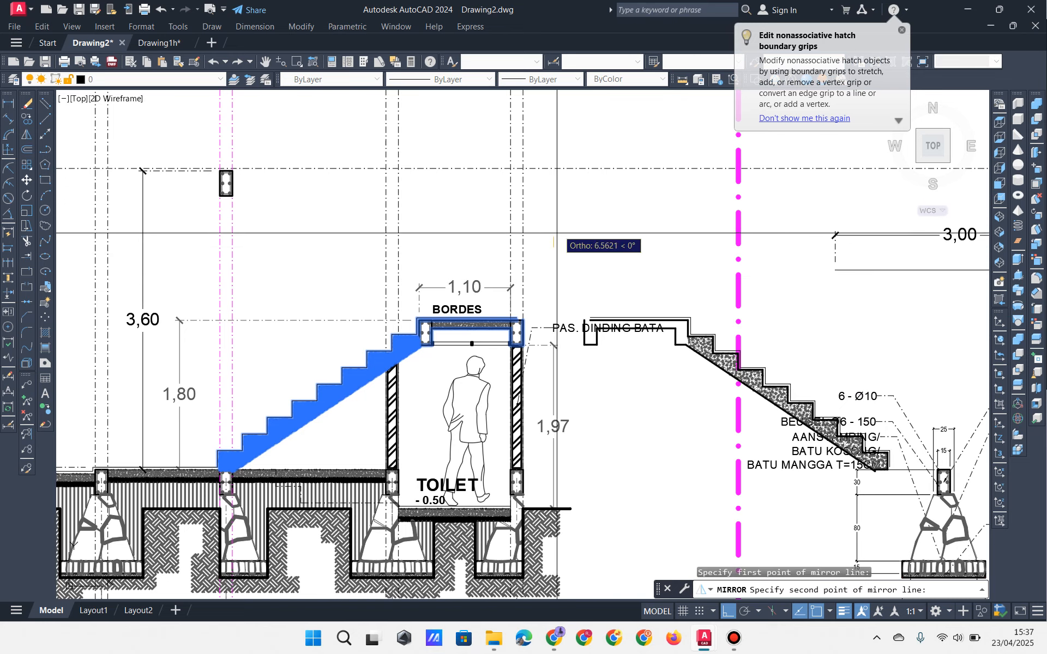
click(568, 213)
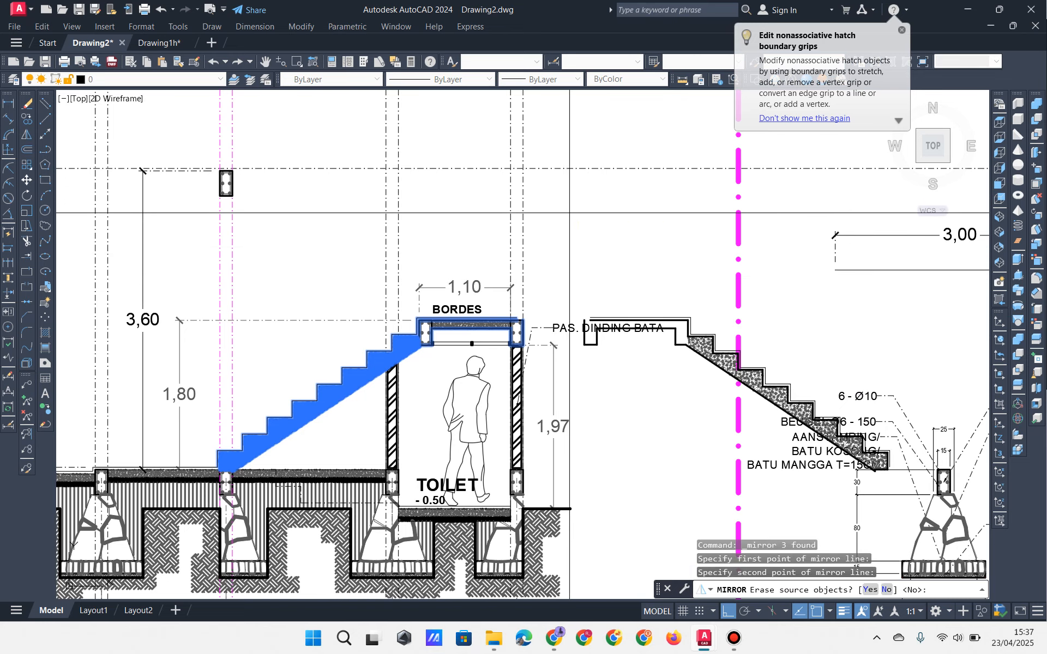
key(Return)
Step: Move the mirrored flight so its upper corner sits on the landing beam corner
click(710, 319)
click(682, 346)
middle_drag(681, 346, 537, 270)
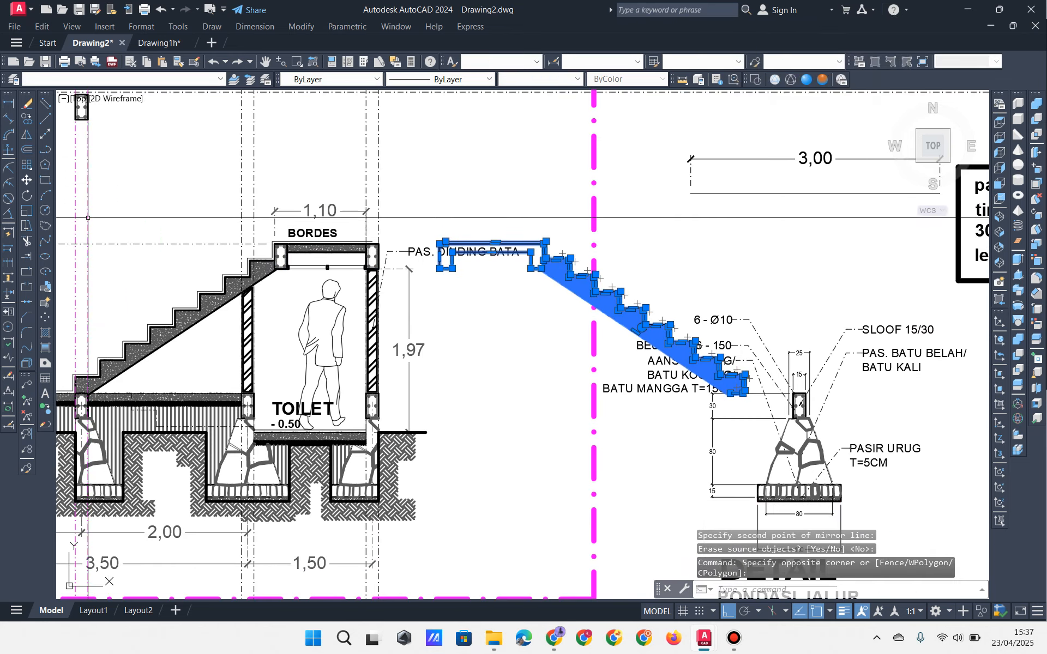
click(27, 181)
scroll(572, 257, up, 6)
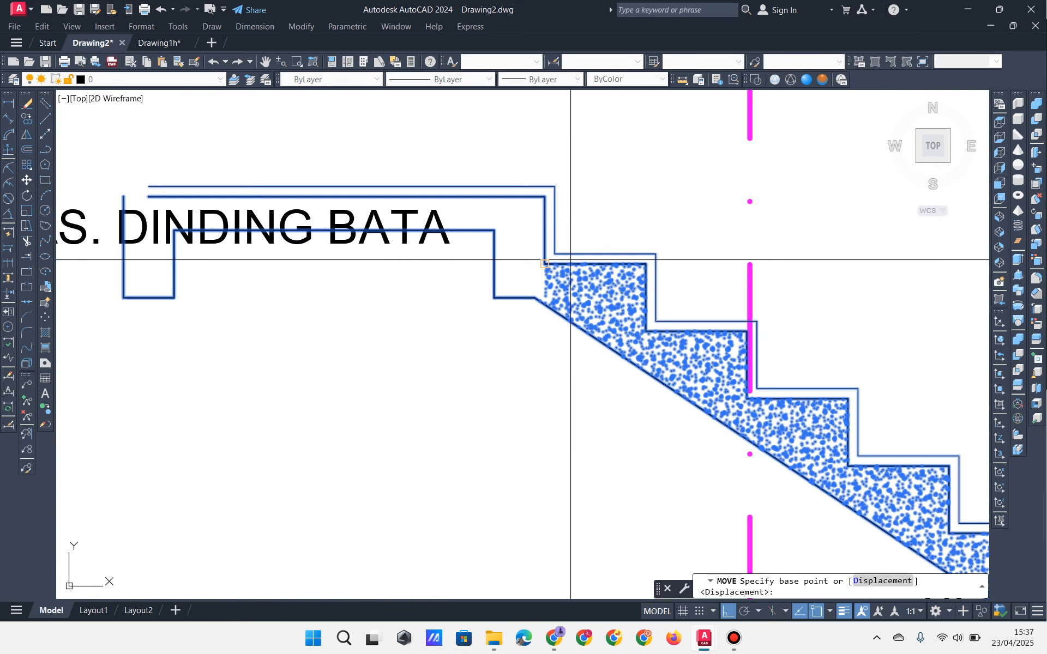
click(494, 123)
scroll(522, 214, down, 8)
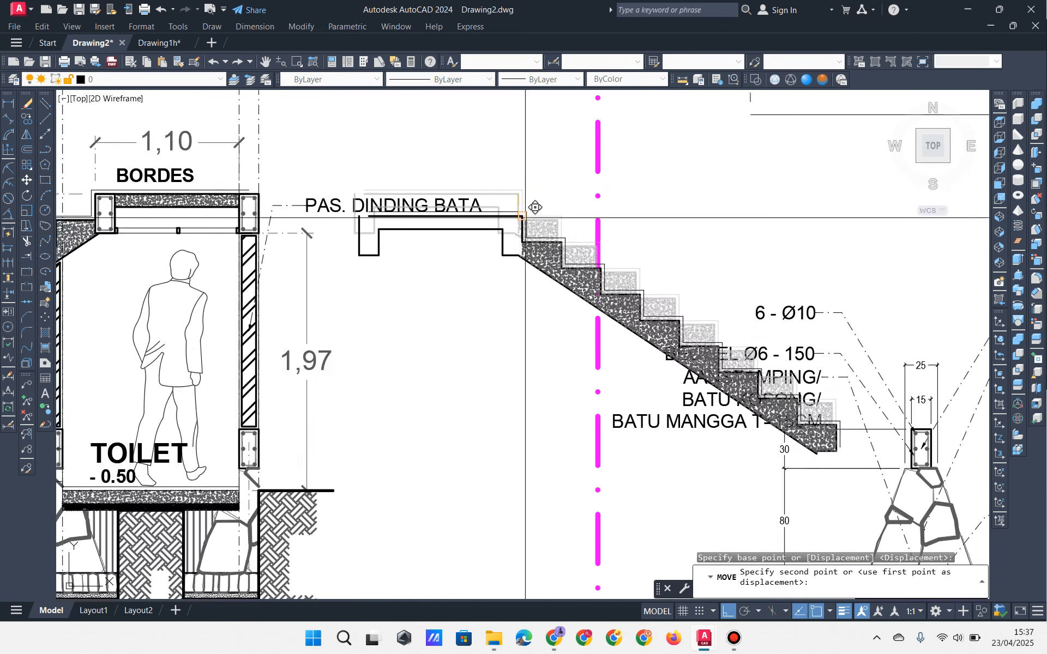
scroll(417, 187, up, 7)
middle_drag(336, 145, 454, 223)
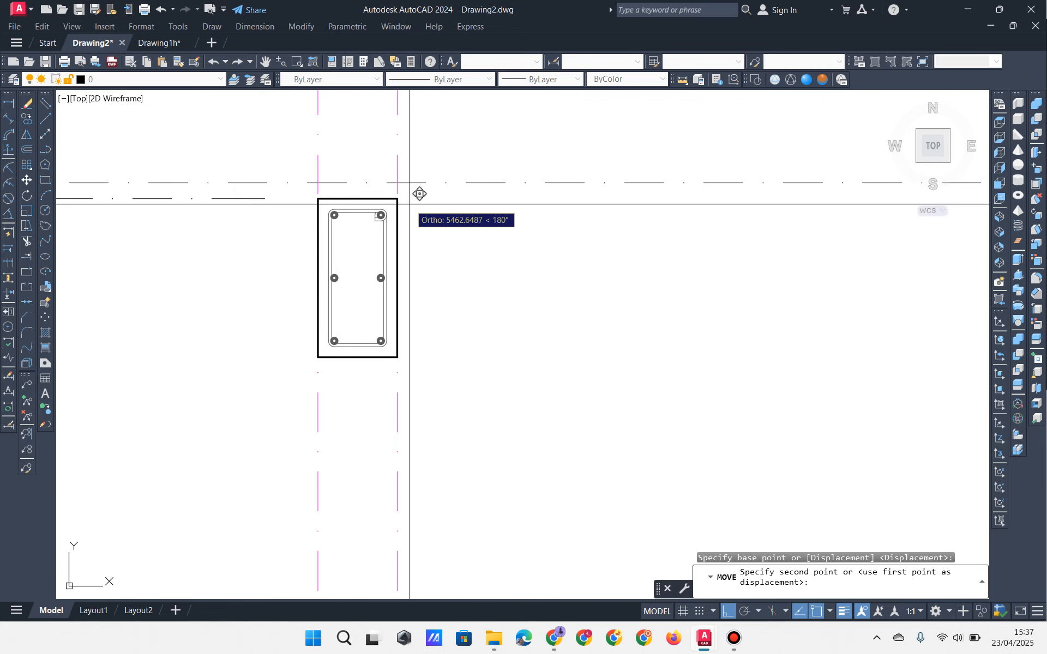
click(403, 203)
scroll(411, 210, down, 5)
key(Escape)
scroll(479, 299, down, 4)
key(Escape)
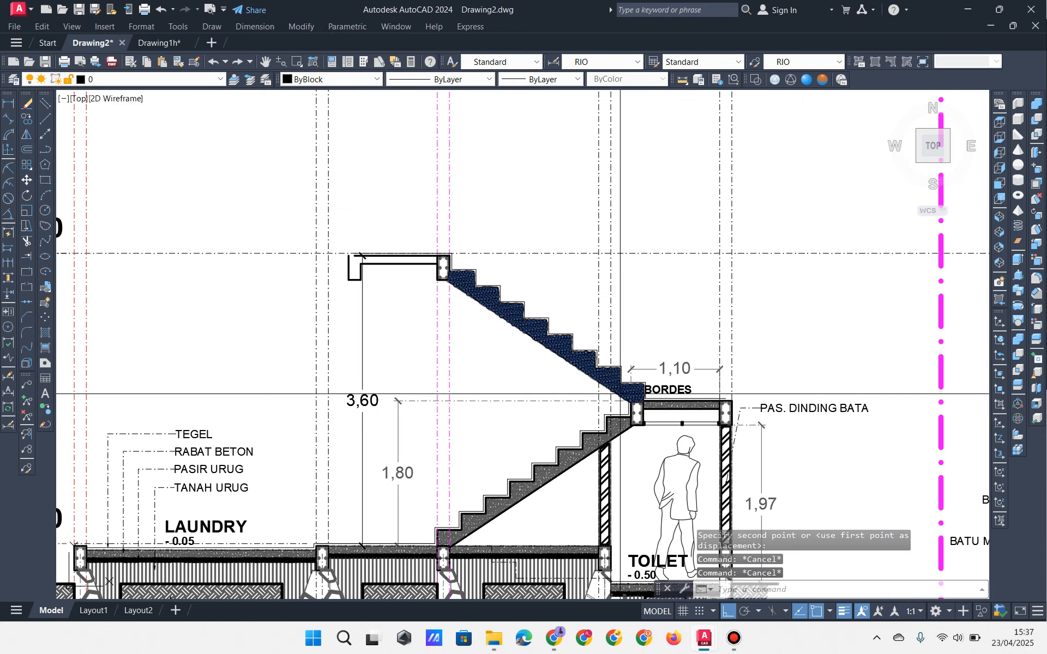
scroll(663, 412, up, 8)
middle_drag(461, 377, 617, 419)
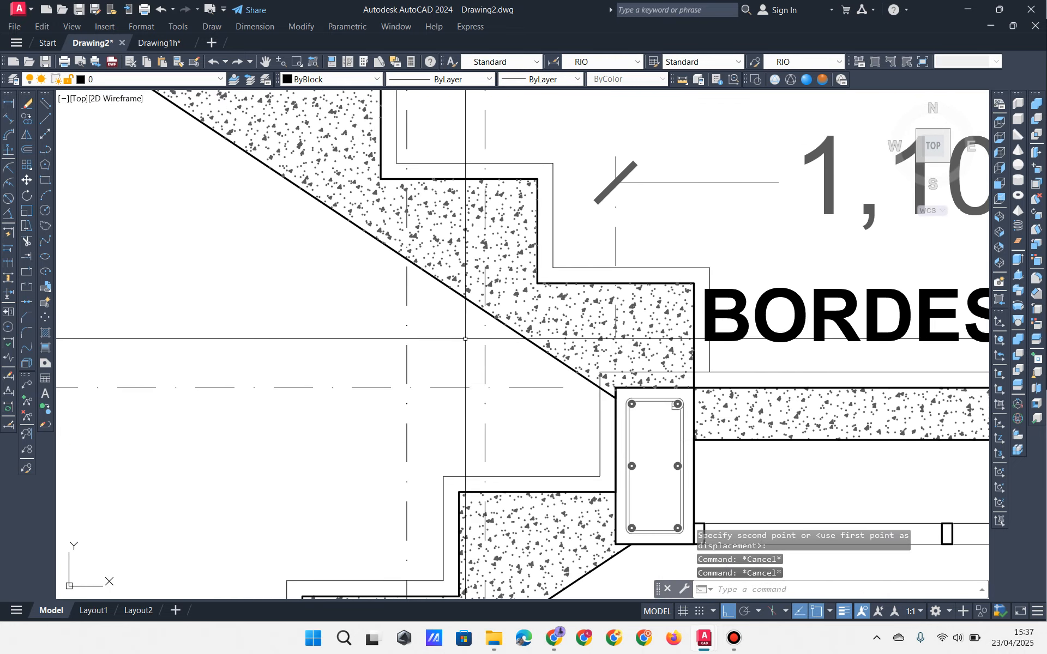
Step: Erase the hatch fill from the new upper stair flight
click(457, 259)
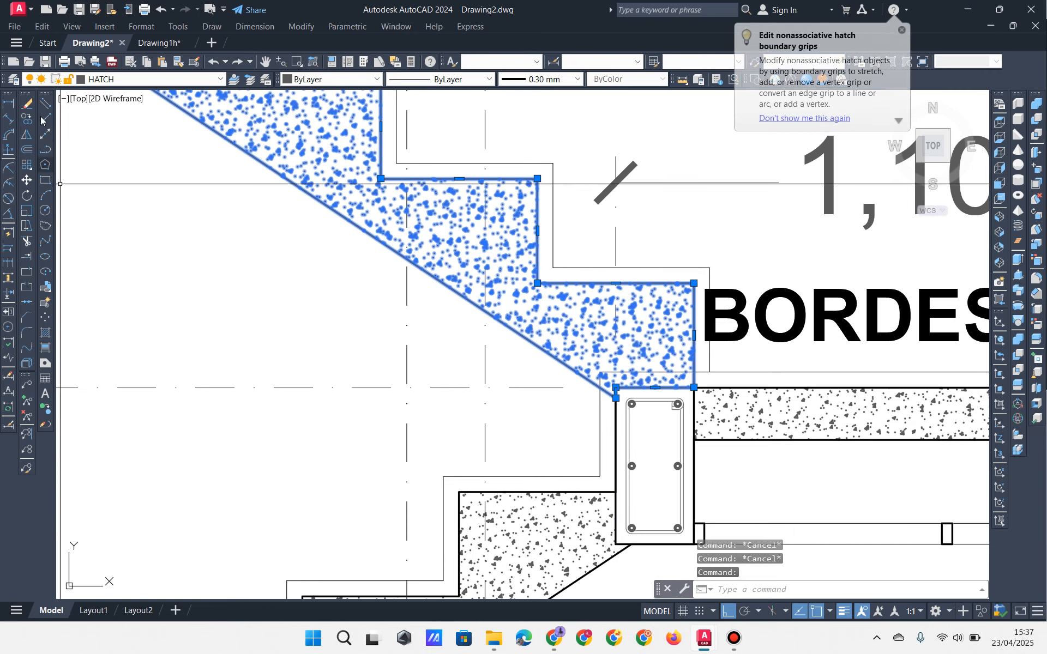
key(Delete)
scroll(446, 277, down, 4)
mouse_move(423, 324)
middle_down()
mouse_move(788, 523)
mouse_move(641, 431)
middle_up()
scroll(540, 374, down, 2)
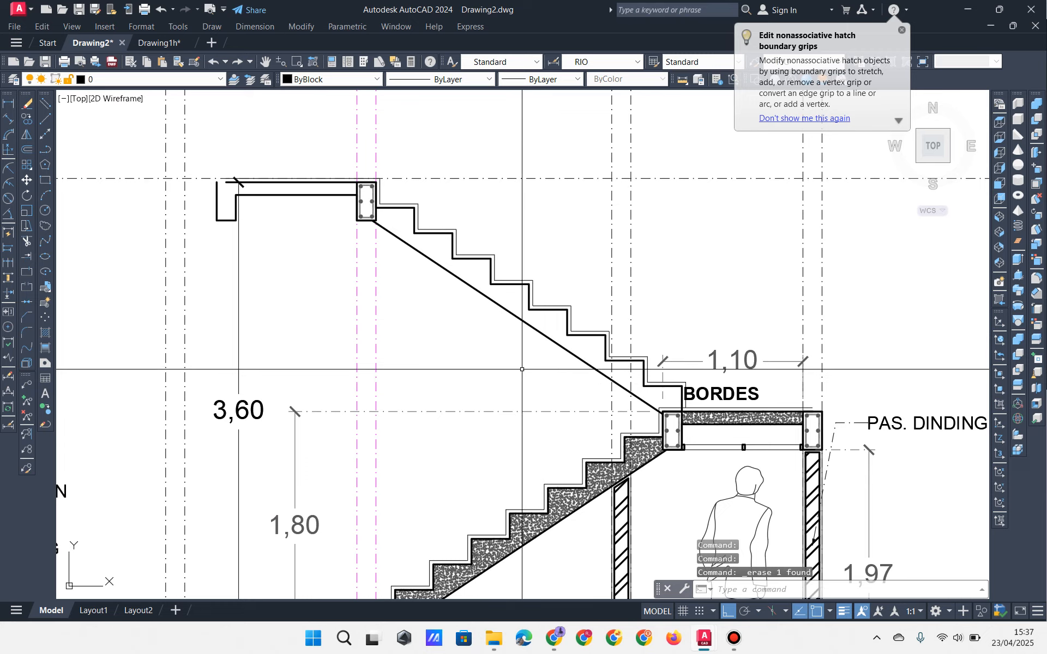
middle_drag(297, 240, 367, 270)
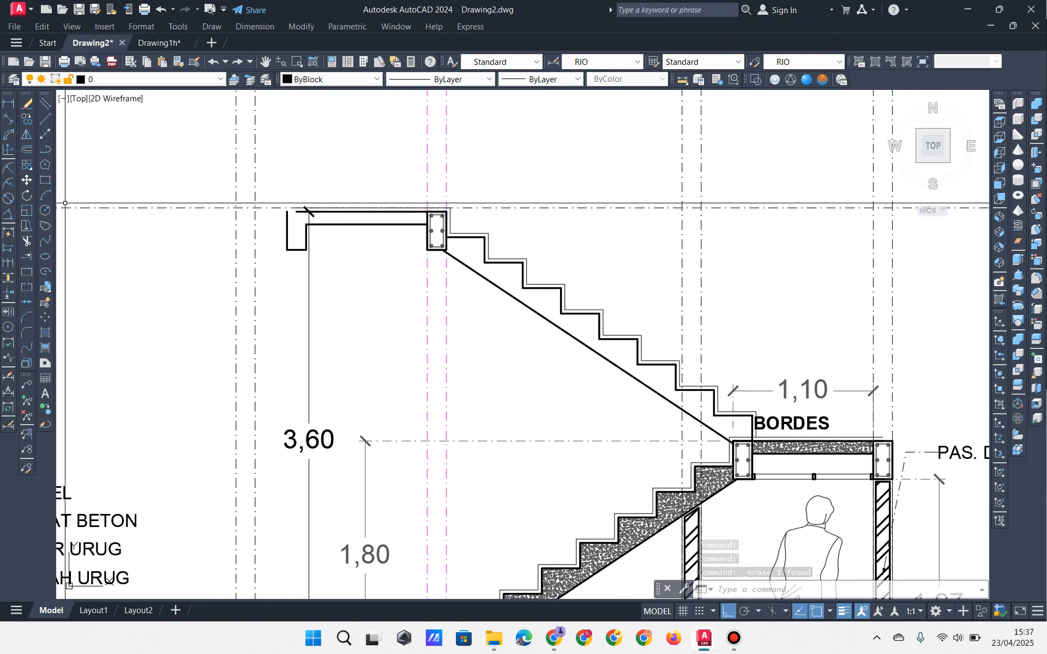
Step: Draw a temporary vertical guide polyline beside the upper stair beam
click(47, 151)
middle_drag(341, 292, 378, 360)
click(463, 329)
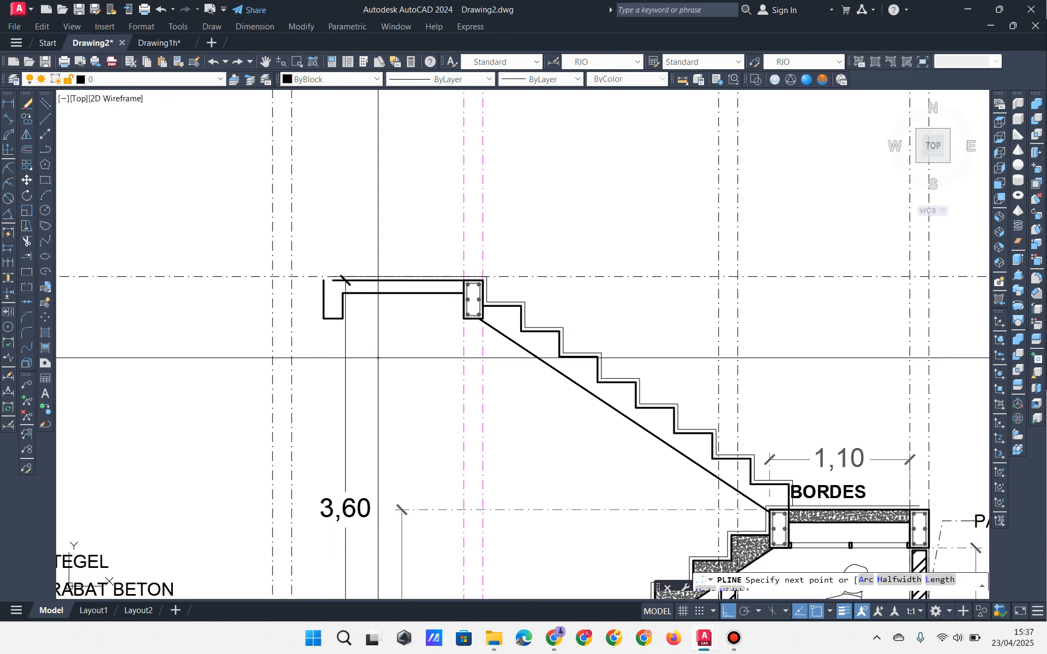
click(378, 227)
key(Escape)
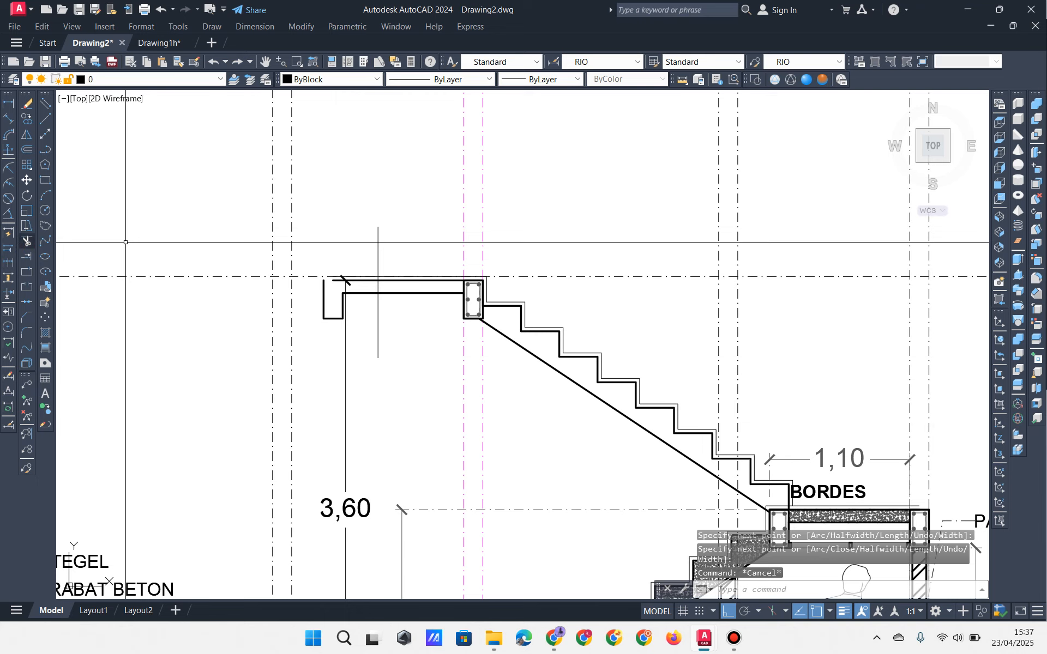
Step: Trim away the top slab's lower edge left of the guide line with a crossing window
click(27, 241)
key(Return)
click(339, 329)
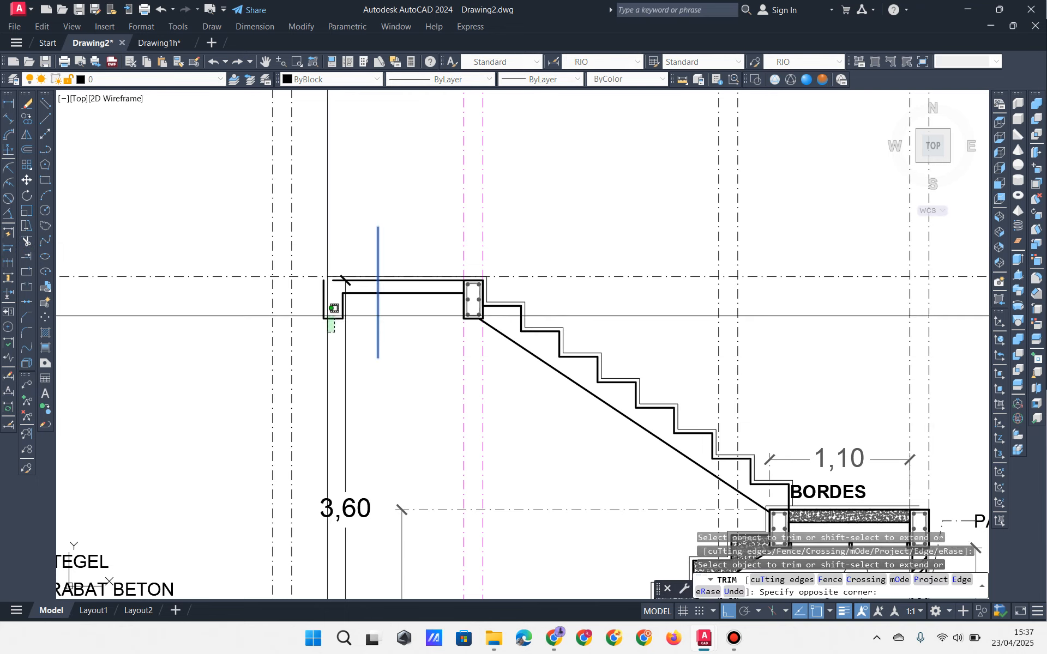
click(329, 314)
scroll(343, 294, up, 4)
key(Escape)
key(Escape)
key(Escape)
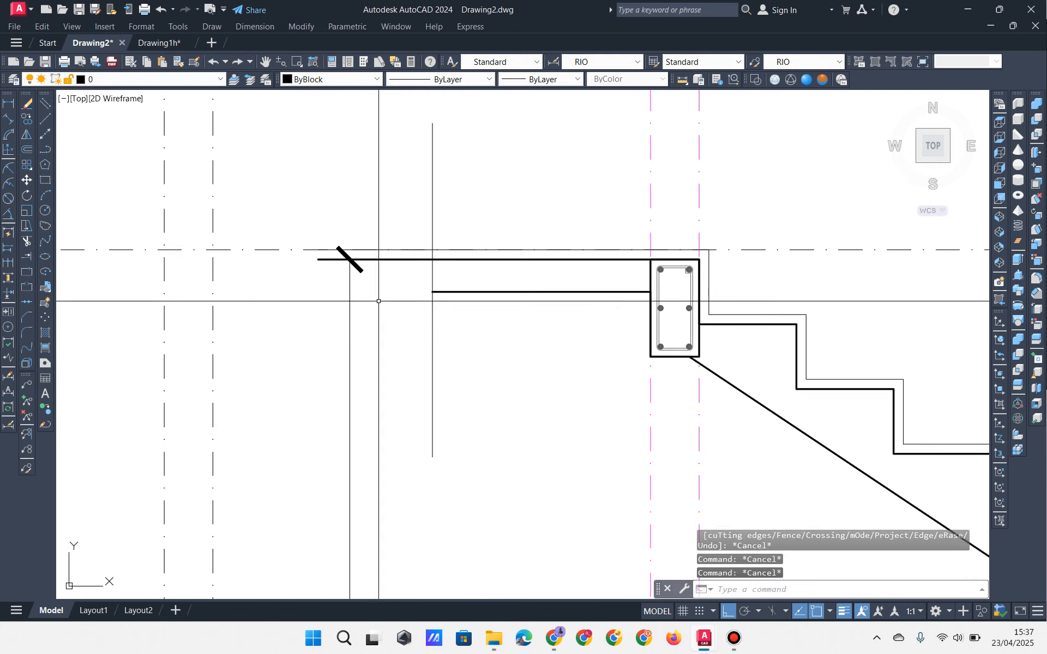
Step: Erase the temporary vertical guide line
click(451, 348)
click(398, 386)
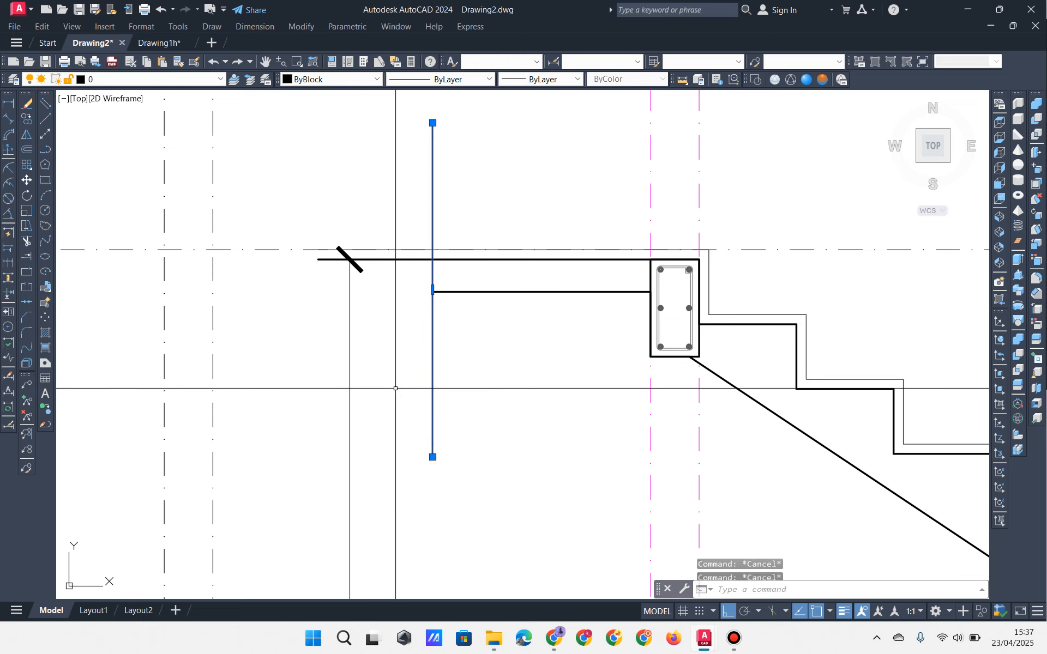
click(28, 103)
scroll(459, 305, down, 4)
scroll(518, 304, up, 5)
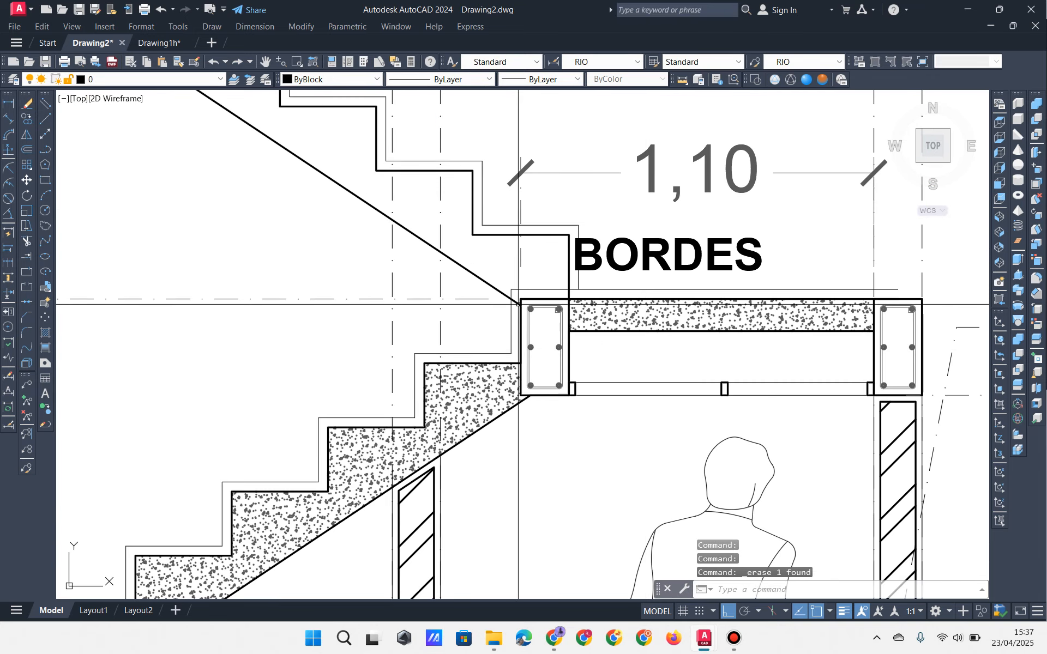
click(518, 303)
middle_drag(518, 301, 533, 318)
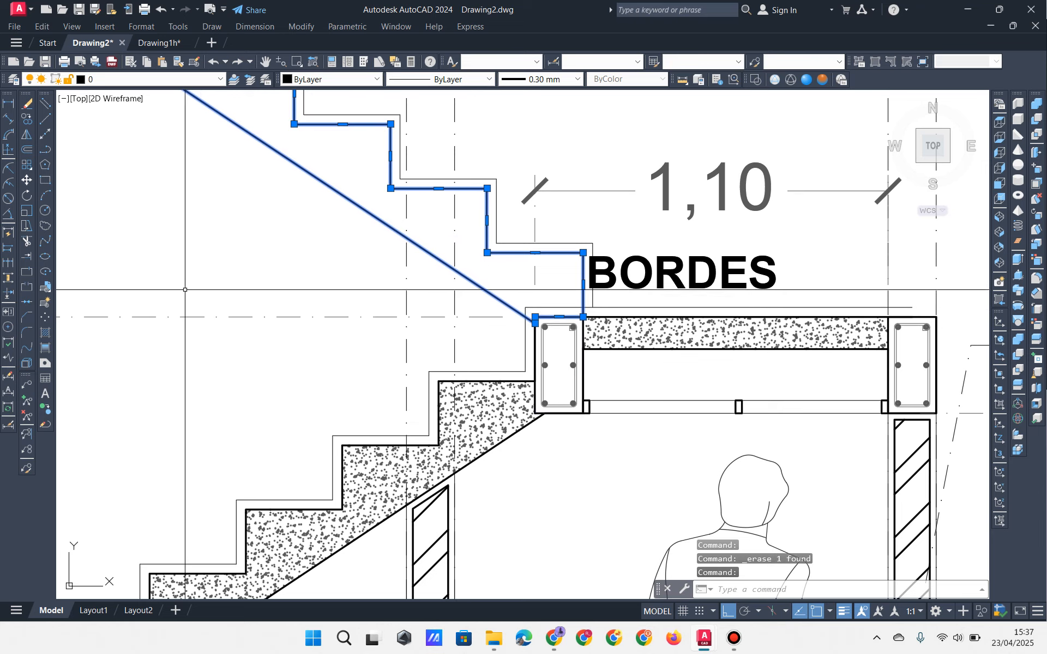
key(Escape)
key(Escape)
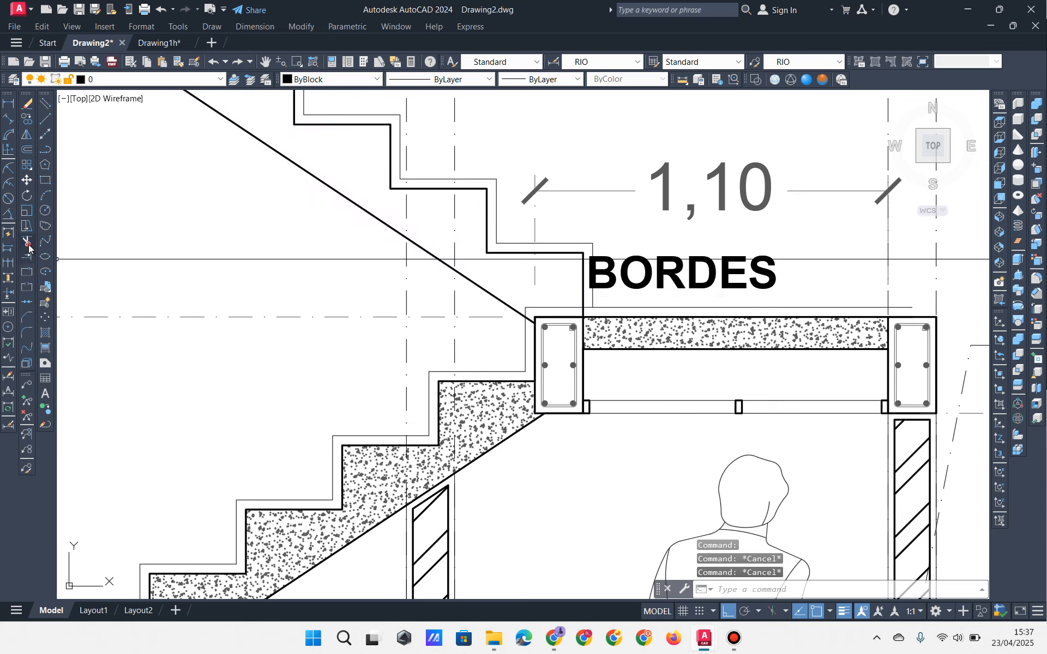
click(29, 245)
click(567, 305)
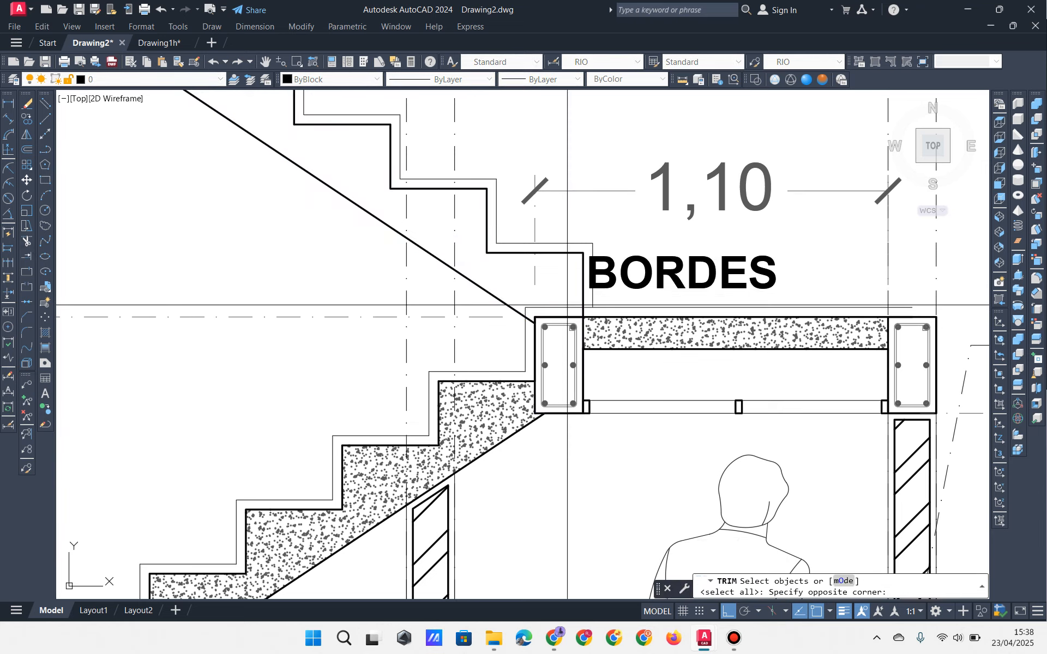
click(567, 303)
click(558, 302)
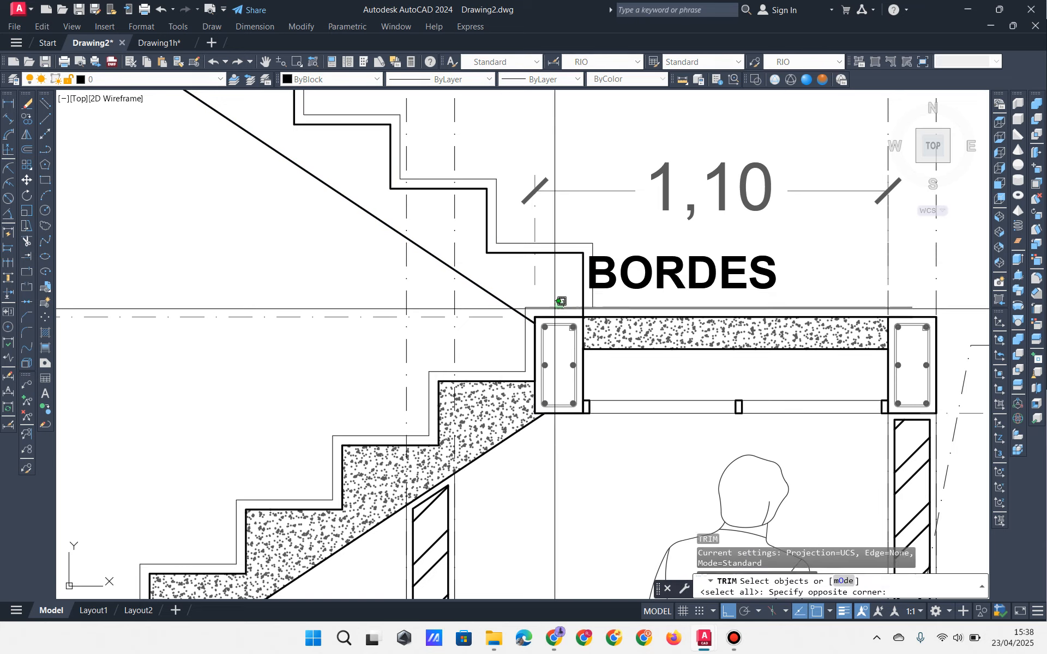
click(585, 311)
key(Return)
click(532, 337)
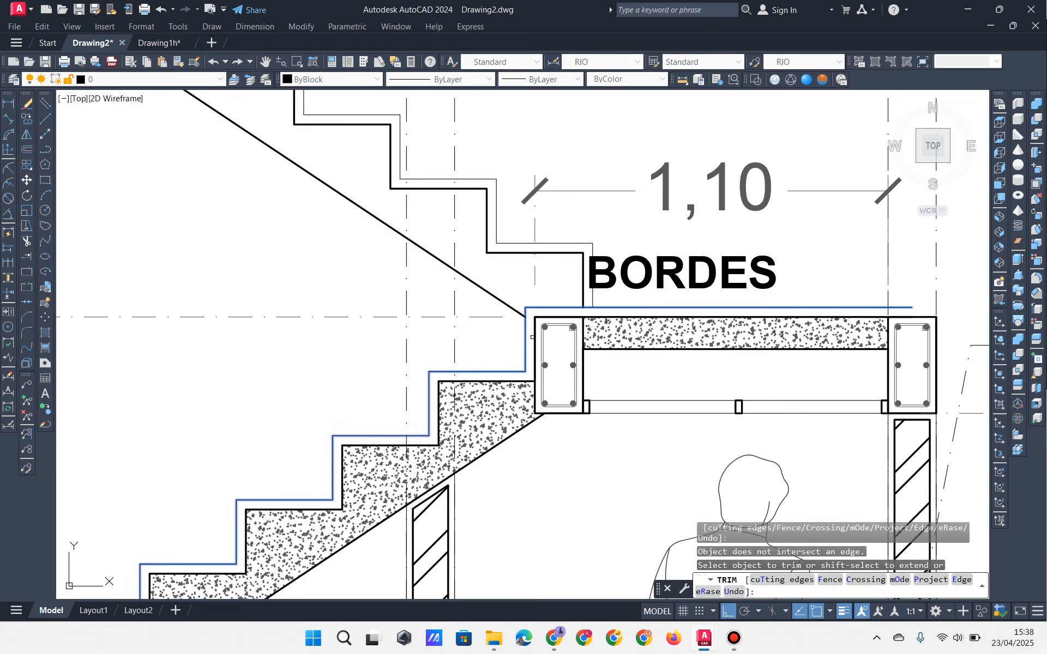
key(Escape)
scroll(498, 300, down, 3)
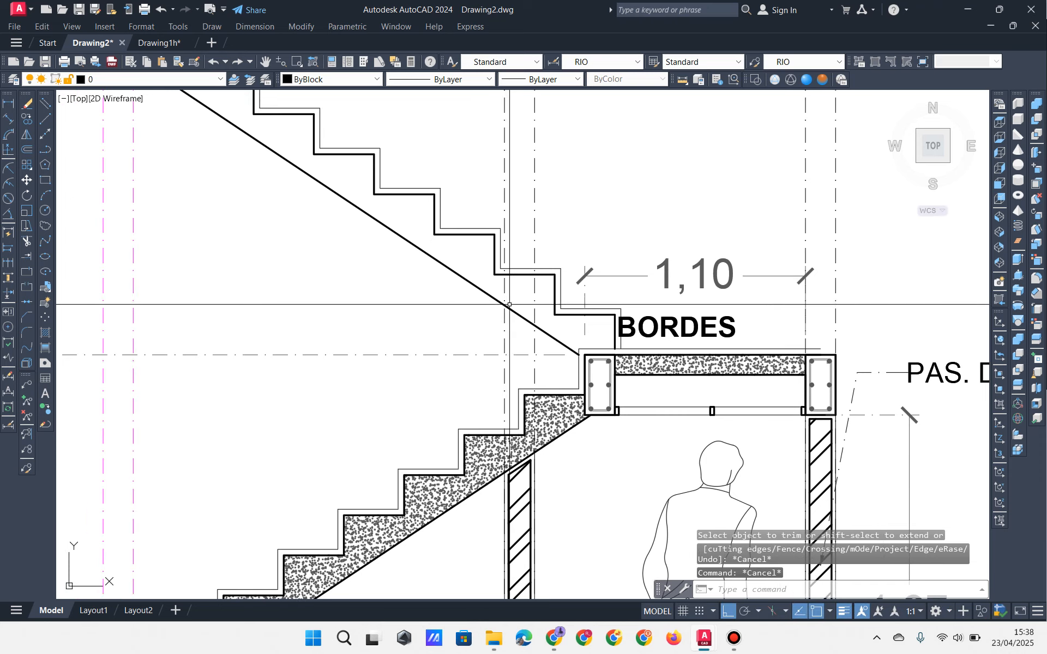
scroll(496, 300, down, 3)
middle_drag(433, 318, 540, 362)
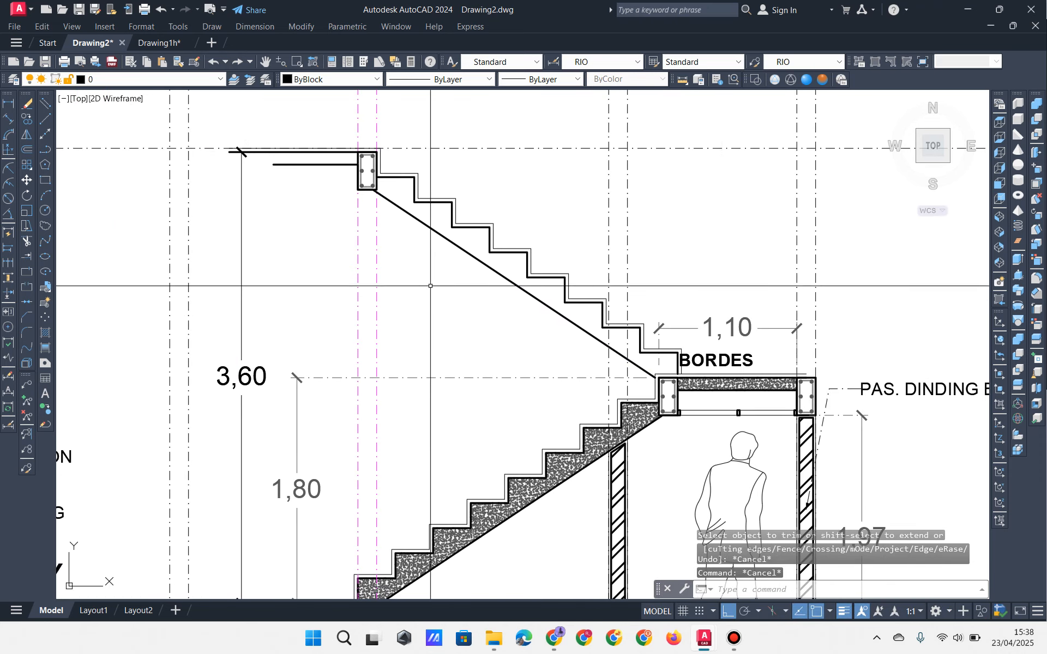
mouse_move(417, 254)
middle_down()
mouse_move(450, 211)
mouse_move(479, 262)
mouse_move(474, 248)
middle_up()
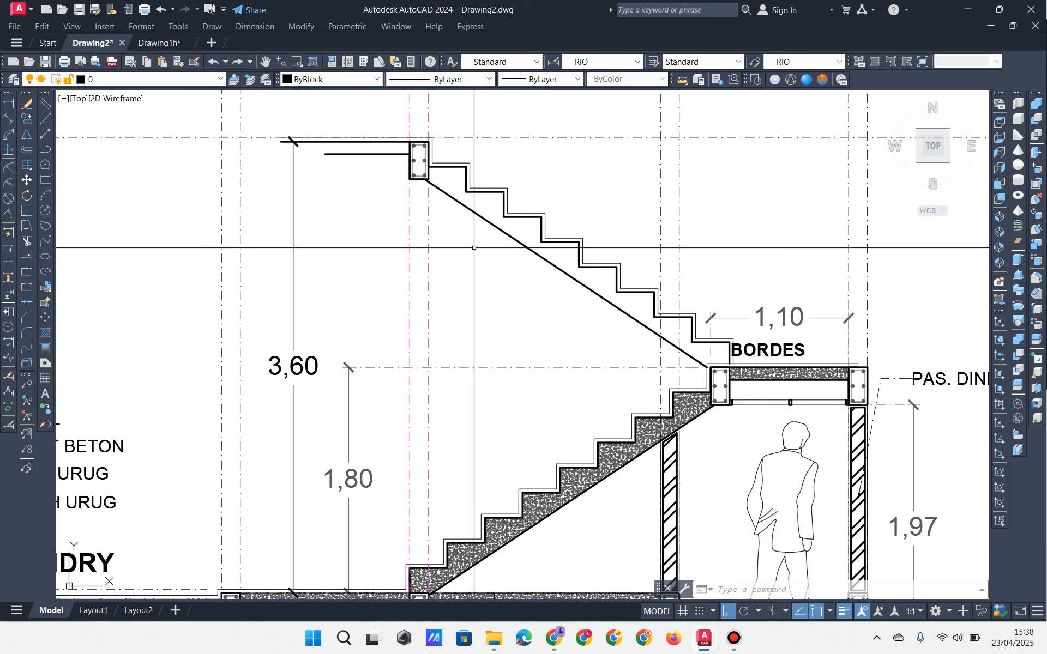
mouse_move(474, 247)
middle_down()
mouse_move(510, 273)
mouse_move(542, 250)
middle_up()
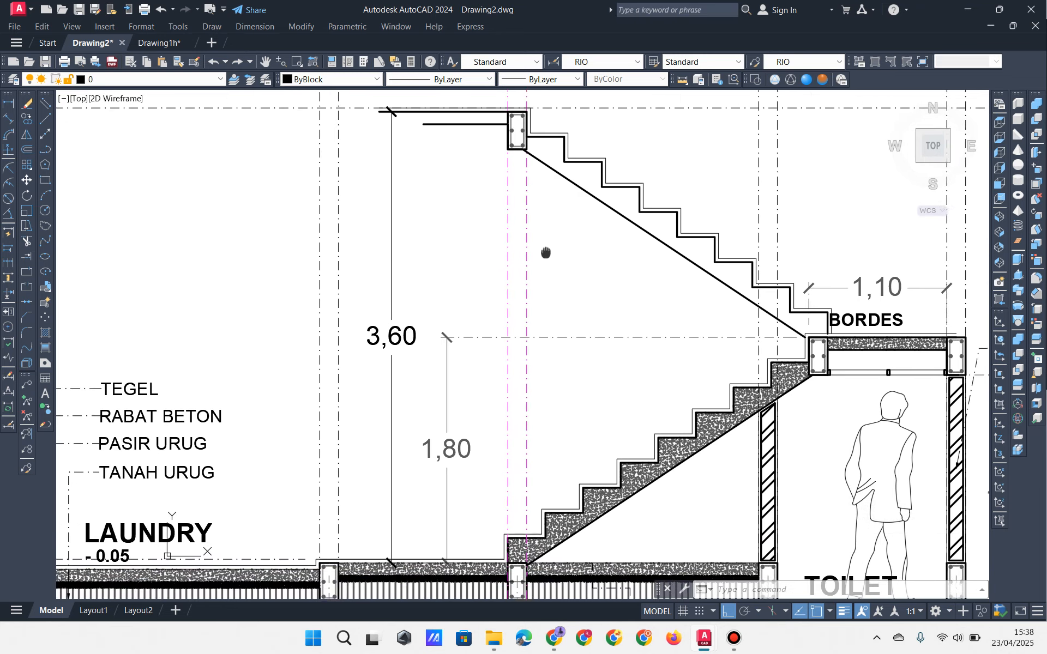
scroll(546, 265, down, 2)
scroll(546, 264, up, 3)
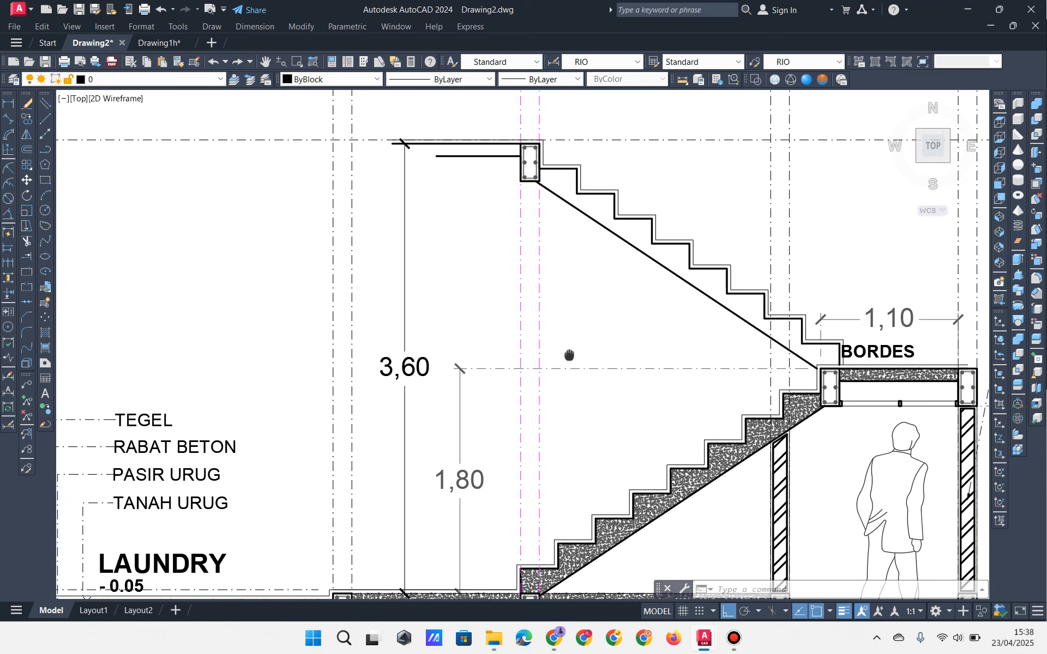
middle_drag(566, 353, 607, 349)
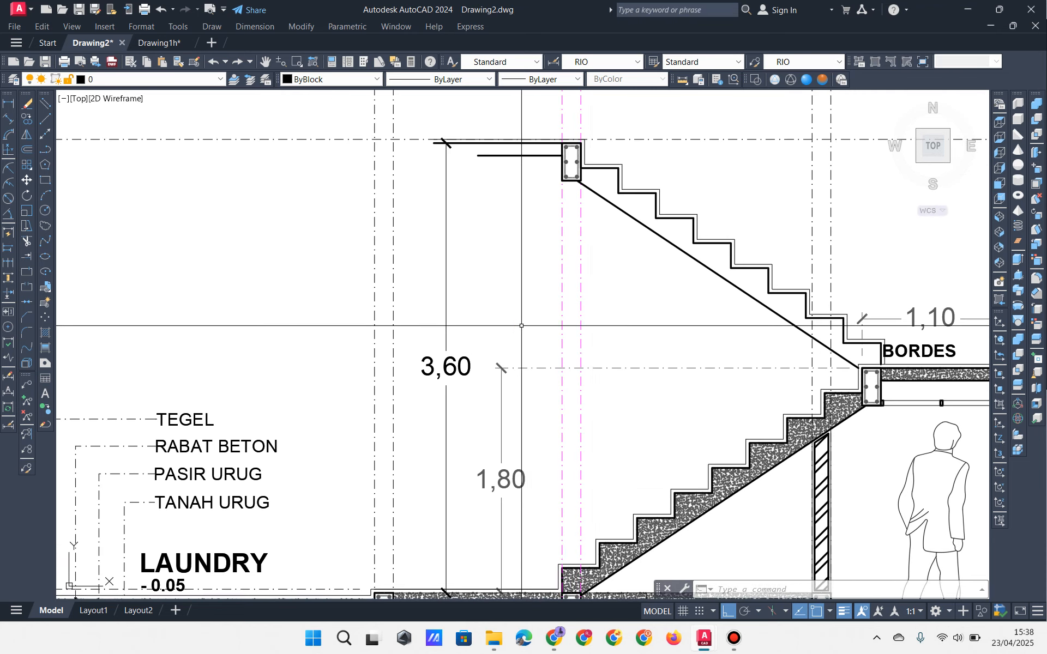
middle_drag(451, 326, 482, 277)
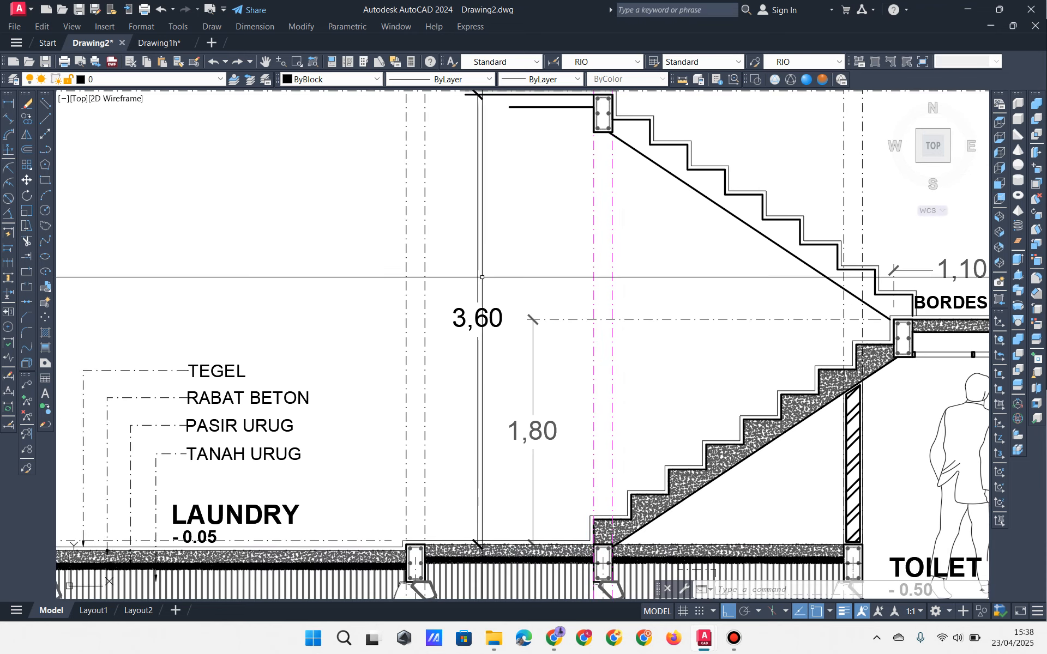
mouse_move(483, 278)
middle_down()
mouse_move(480, 316)
mouse_move(422, 328)
mouse_move(317, 298)
middle_up()
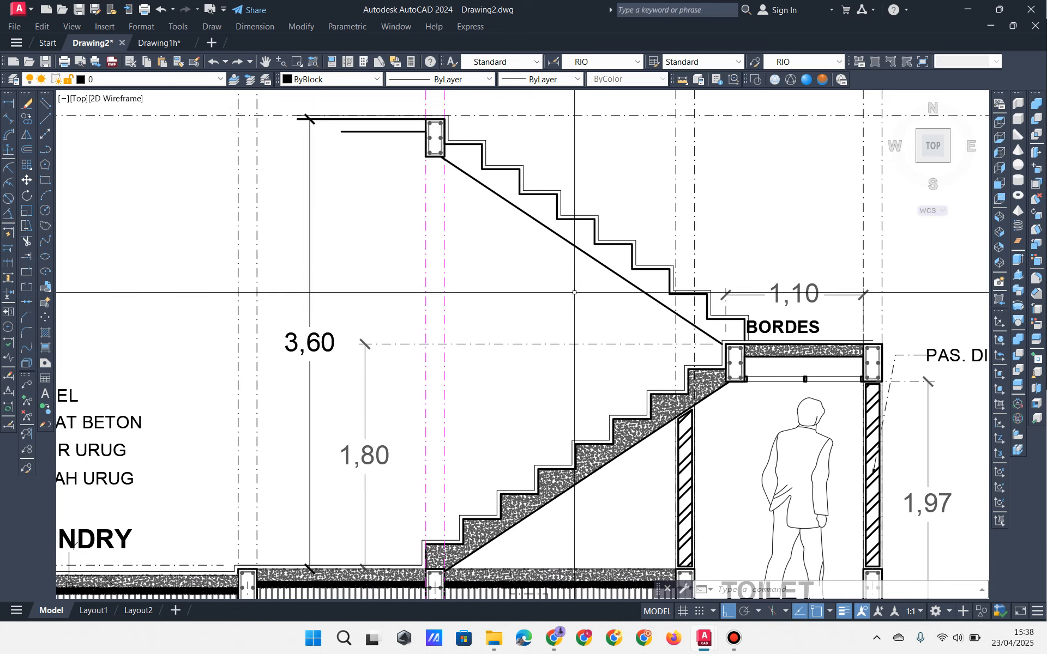
click(733, 642)
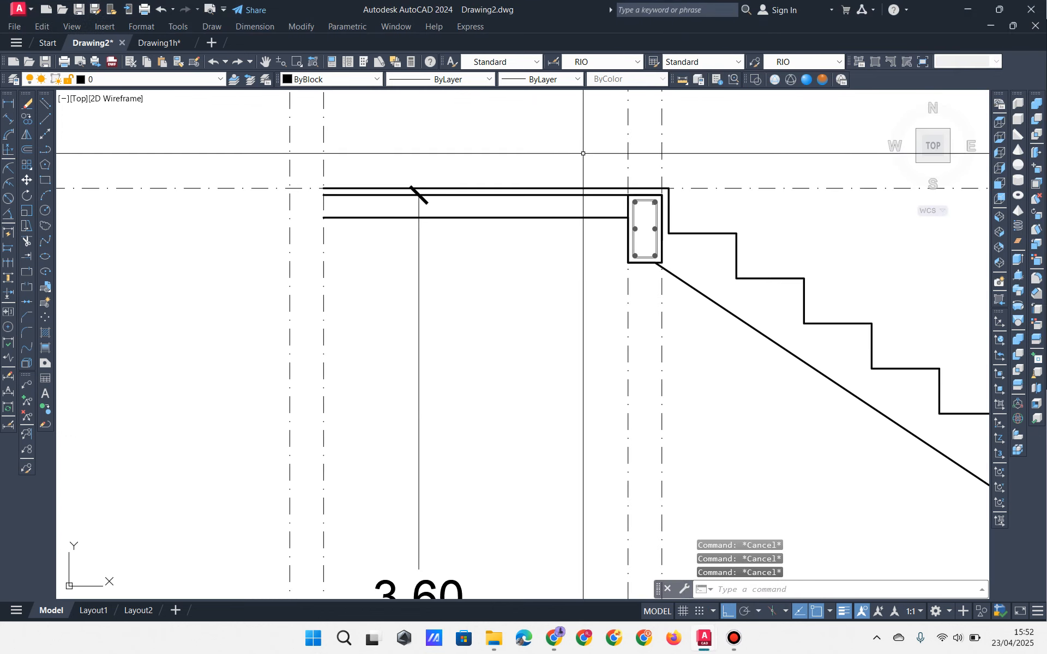
Step: Copy the stair-top beam from its top-right corner to the upper slab's left end
click(573, 157)
click(709, 341)
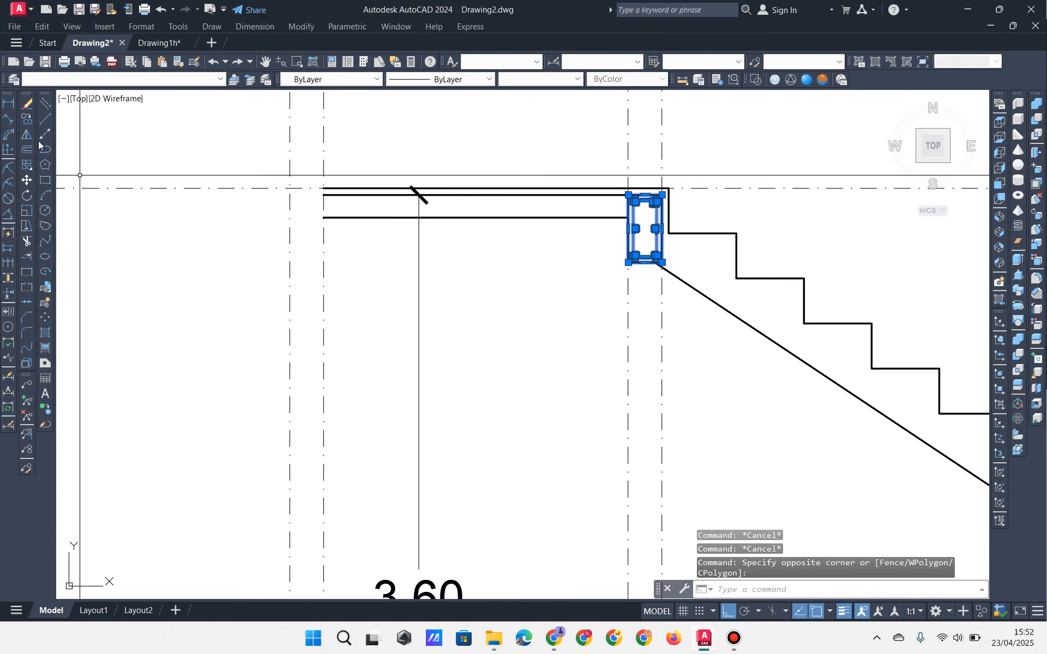
click(26, 119)
scroll(616, 187, up, 2)
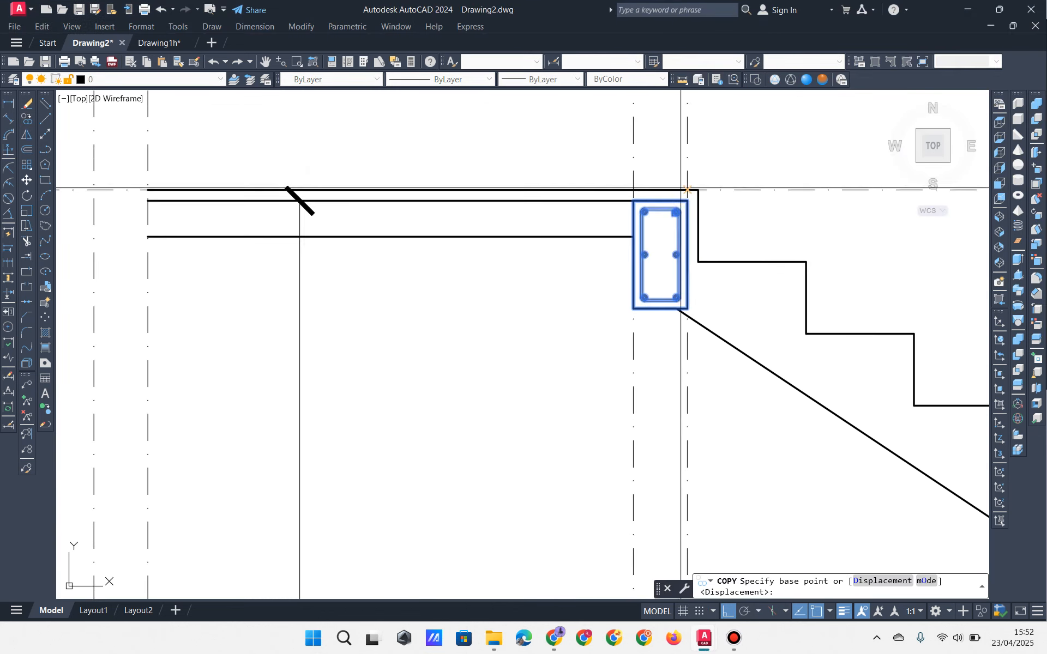
click(687, 190)
scroll(687, 190, down, 2)
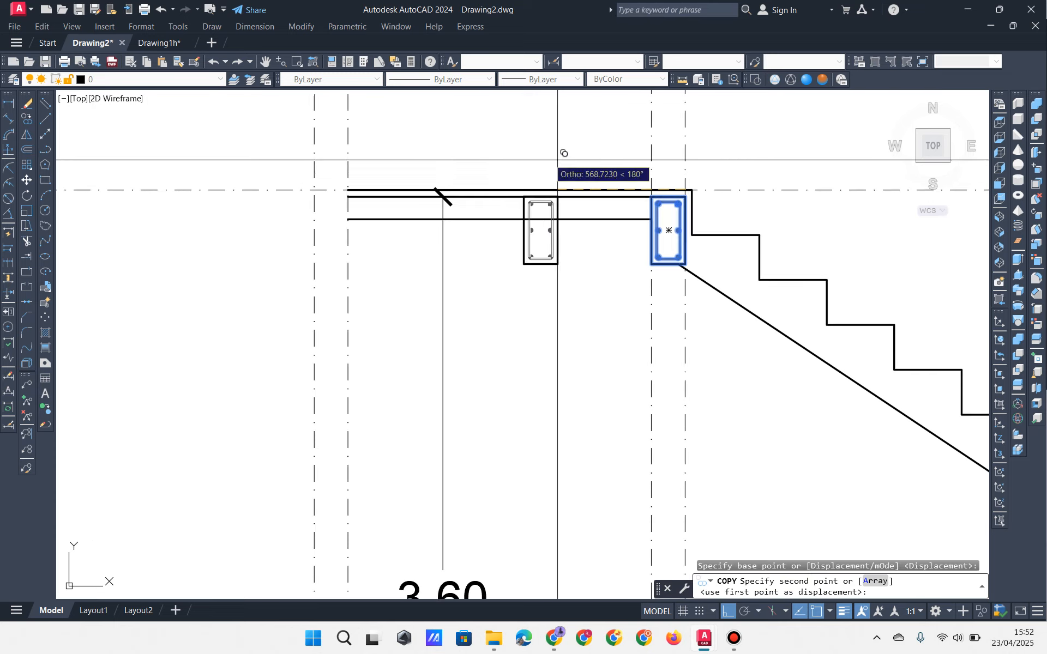
click(351, 184)
Step: Finish placing the beam copies along +3.60 and pan back over the upper slab
middle_drag(351, 182, 474, 194)
scroll(387, 173, up, 3)
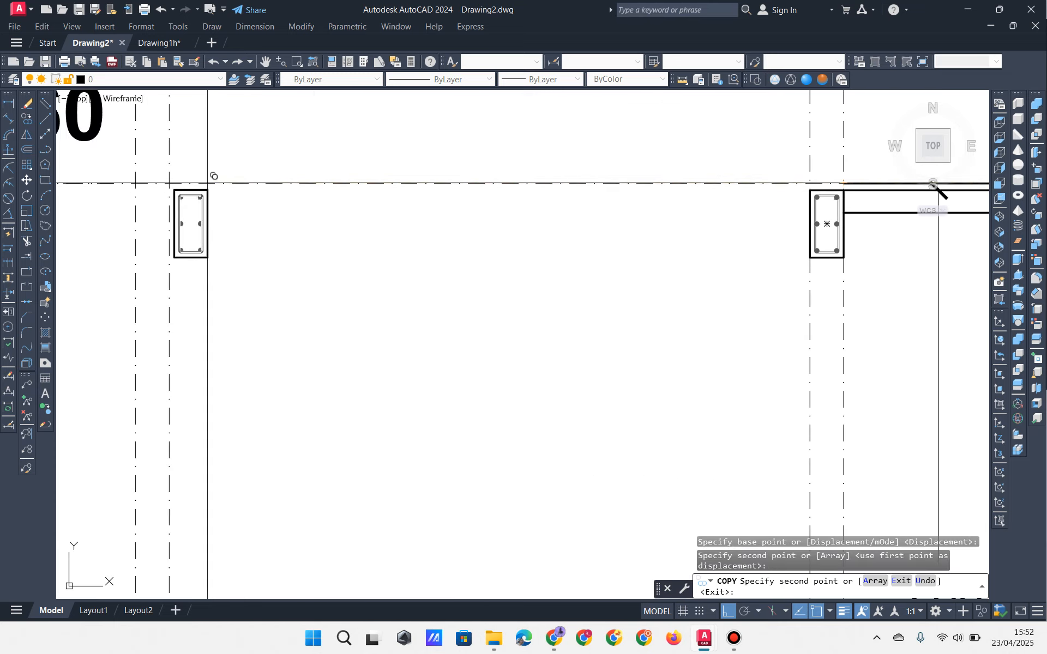
key(Escape)
key(Escape)
key(Escape)
scroll(185, 180, down, 4)
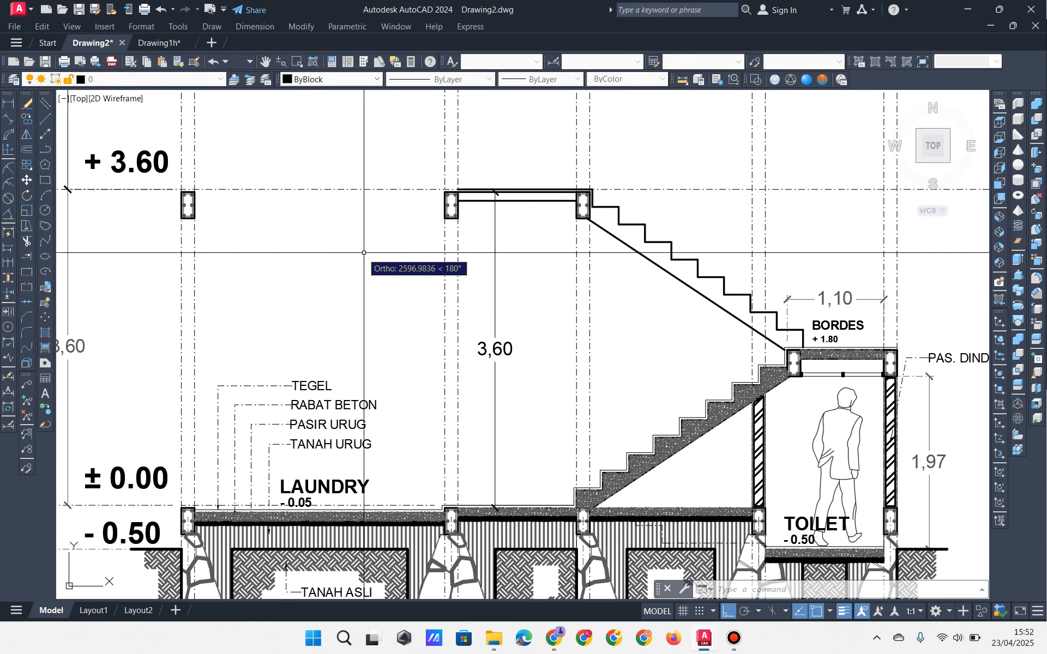
middle_drag(398, 273, 440, 238)
scroll(440, 238, up, 2)
mouse_move(475, 299)
middle_down()
mouse_move(537, 357)
mouse_move(559, 335)
middle_up()
middle_drag(753, 211, 657, 212)
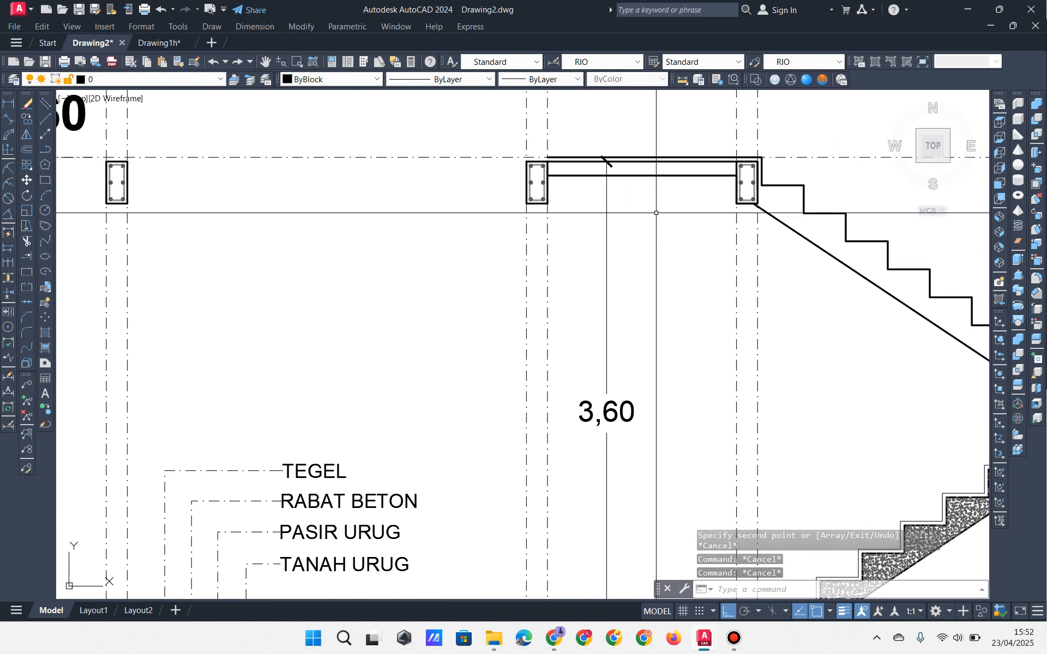
Step: Grip-stretch the upper slab line's left end to the far-left beam, then to the middle beam
click(649, 175)
mouse_move(594, 219)
middle_down()
mouse_move(601, 246)
mouse_move(638, 264)
middle_up()
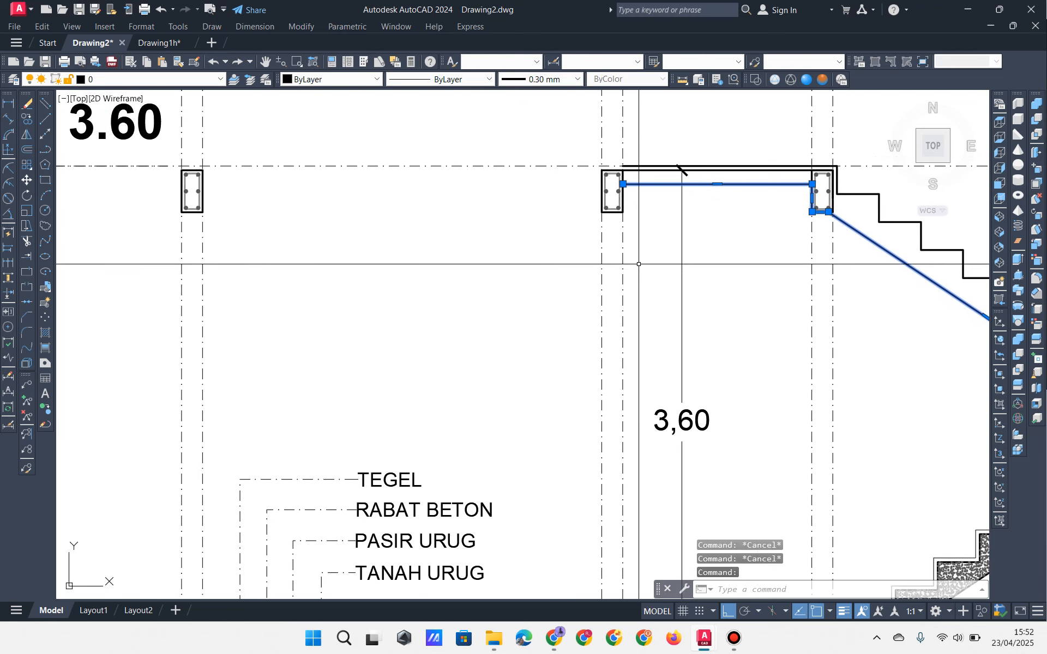
middle_drag(700, 253, 479, 180)
middle_drag(570, 208, 653, 297)
key(Escape)
key(Escape)
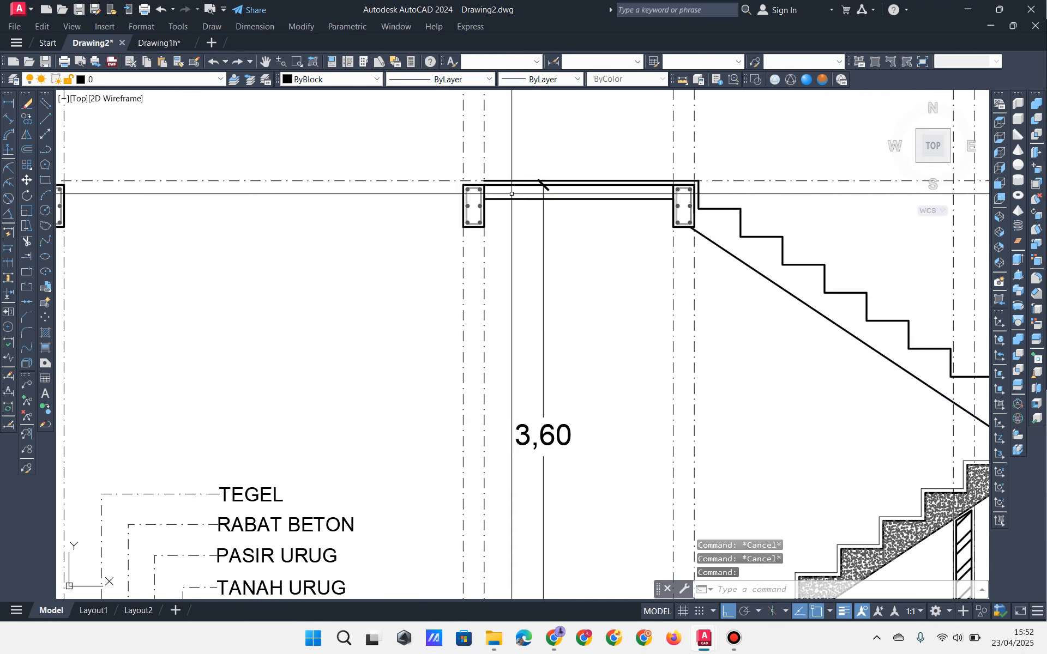
click(492, 182)
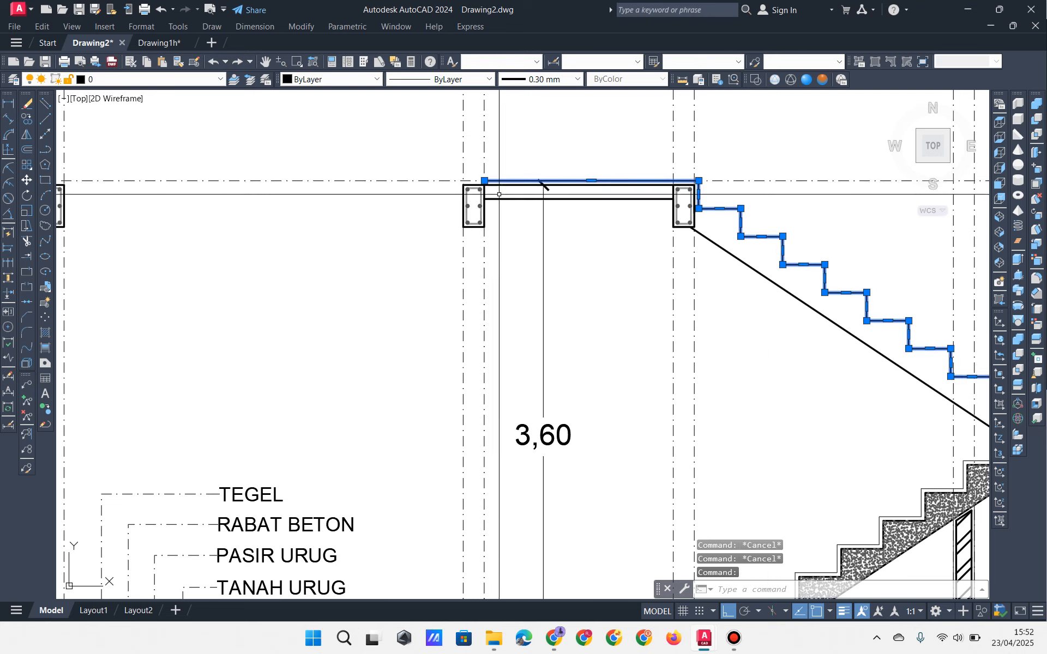
middle_drag(492, 183, 605, 196)
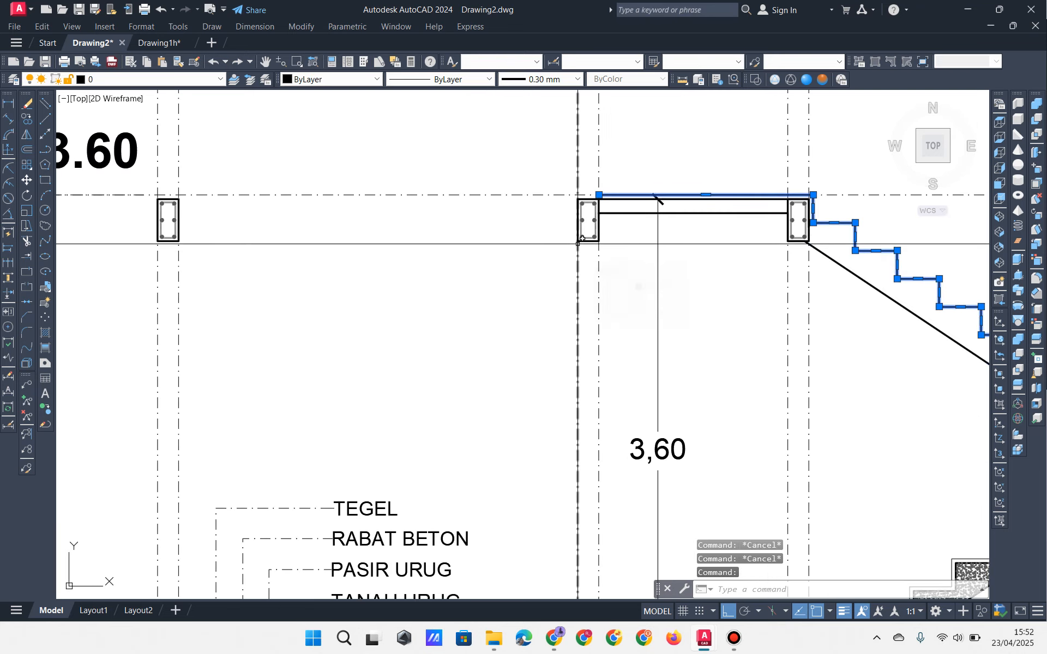
click(599, 195)
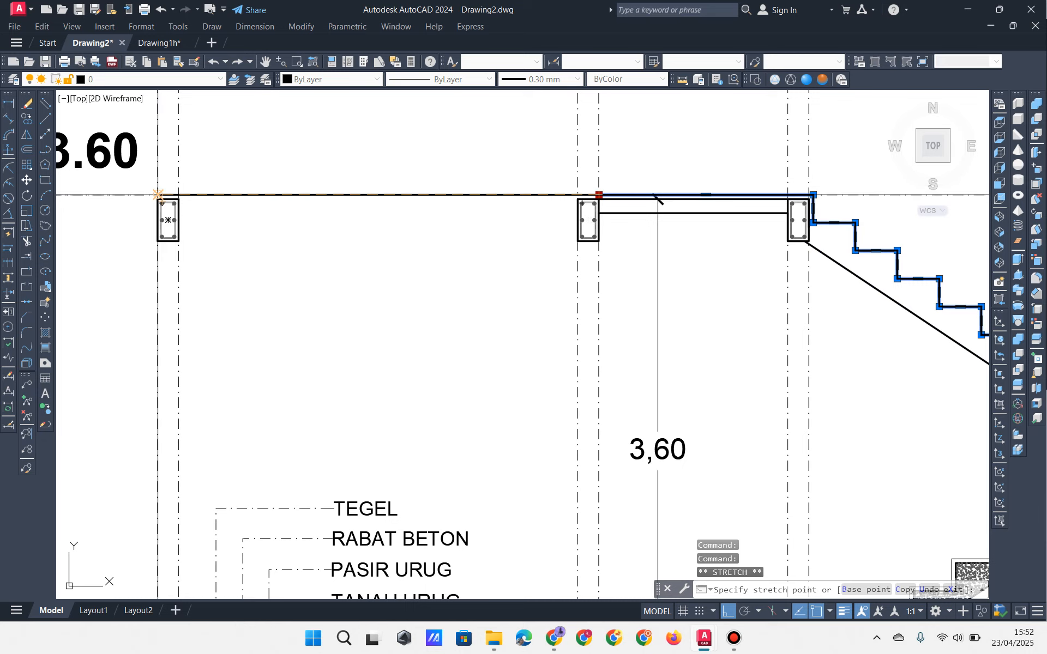
click(158, 195)
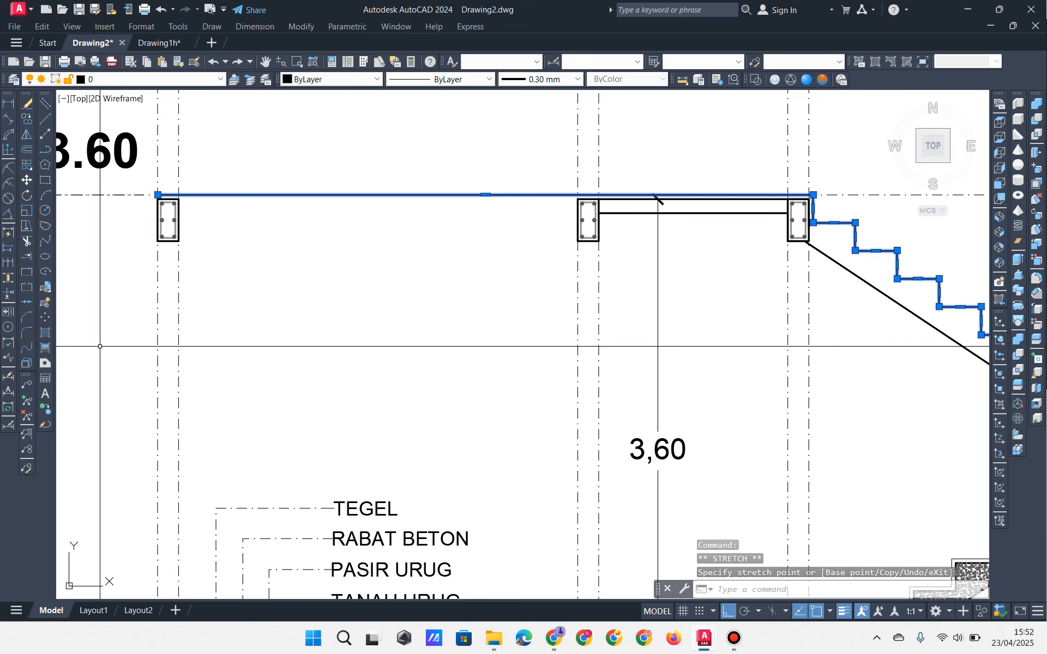
click(159, 196)
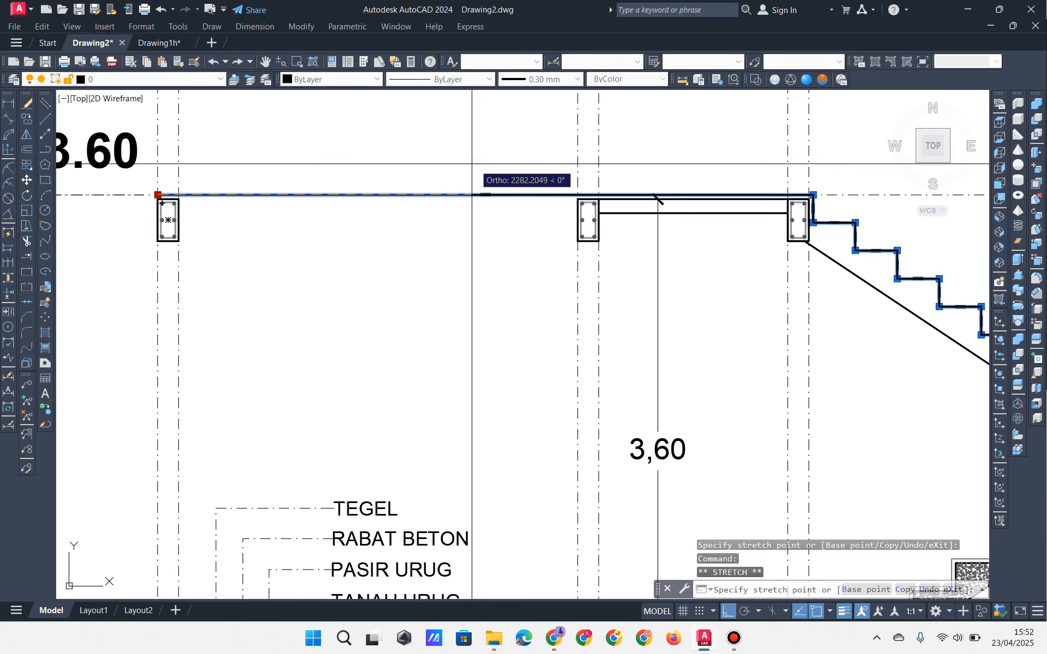
scroll(588, 191, up, 2)
click(605, 215)
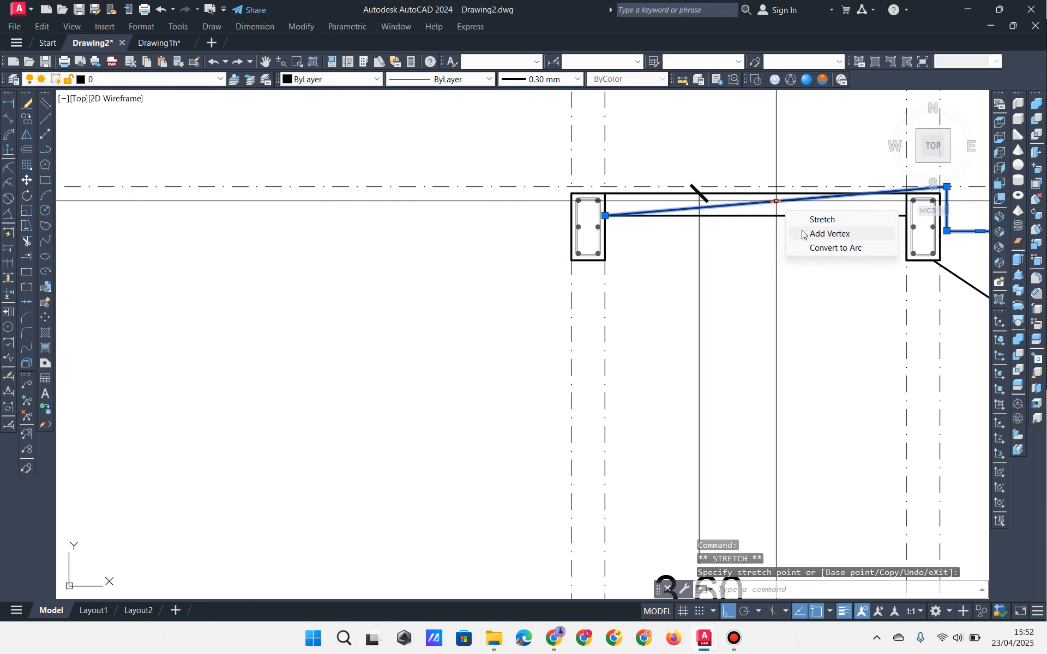
Step: Add beam outline vertices at the first column corners, including a column's lower-right corner
click(802, 234)
scroll(387, 223, down, 5)
scroll(402, 201, up, 5)
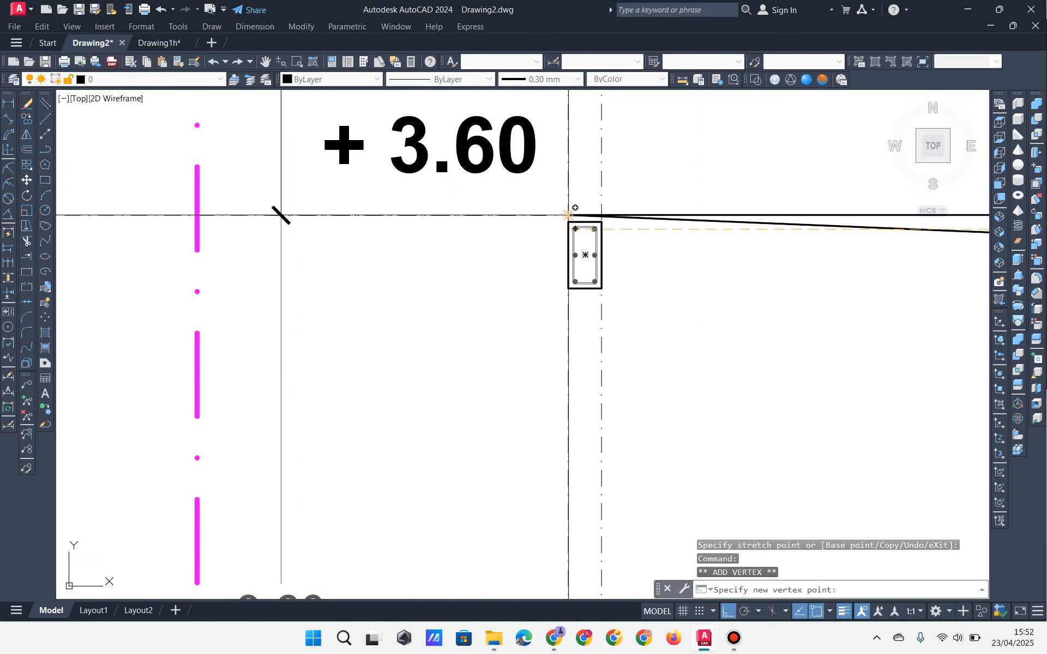
click(568, 216)
middle_drag(625, 232, 293, 209)
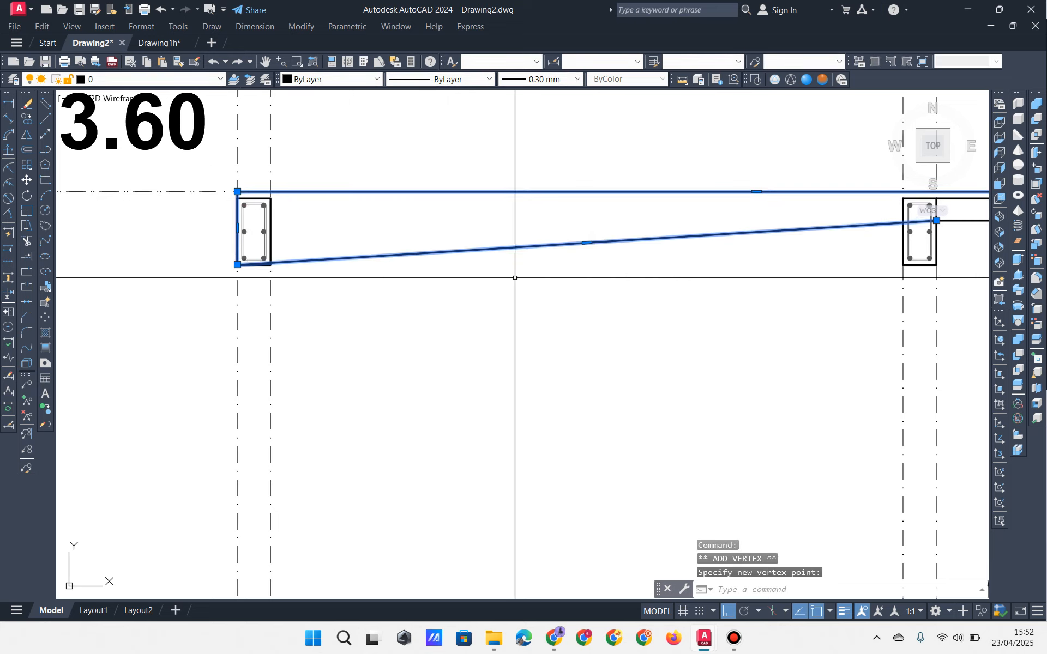
click(613, 283)
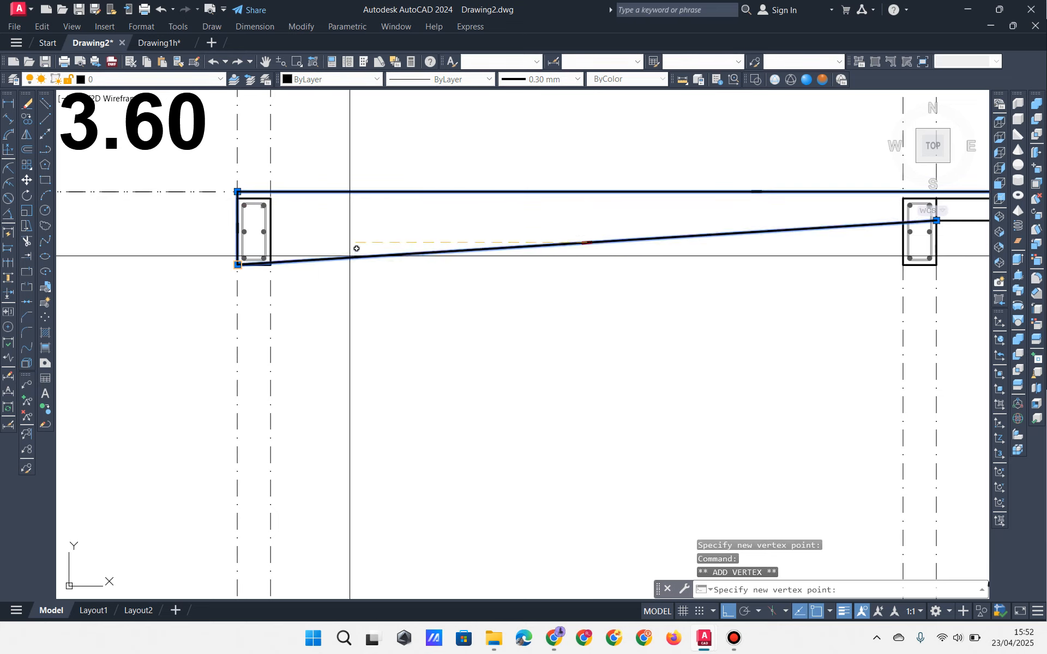
click(271, 264)
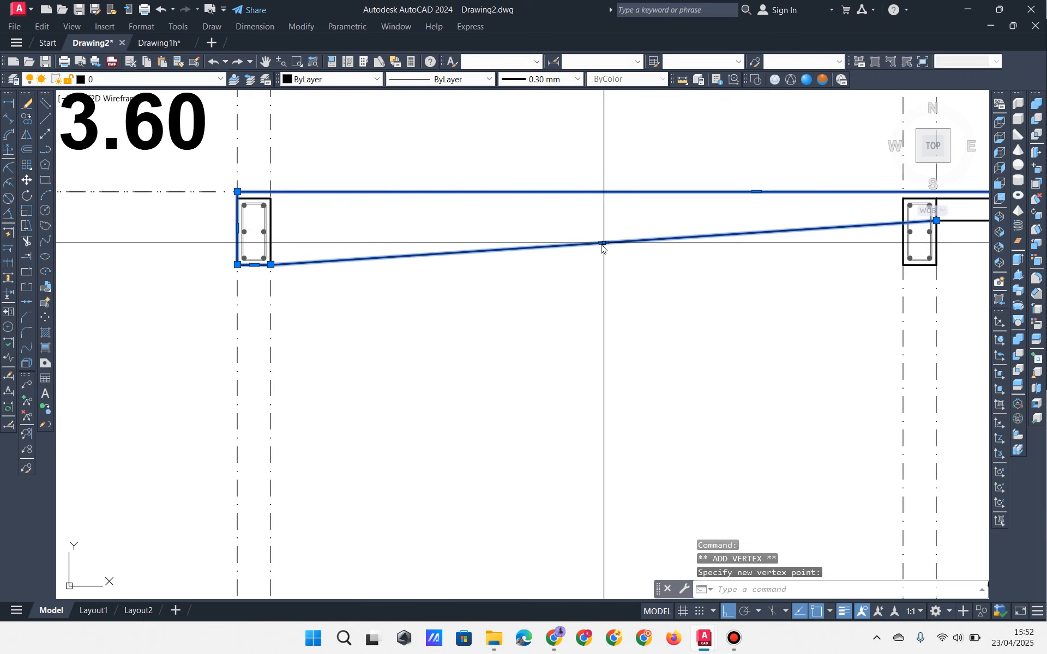
Step: Draw a temporary helper polyline from the right column toward the left column
click(627, 278)
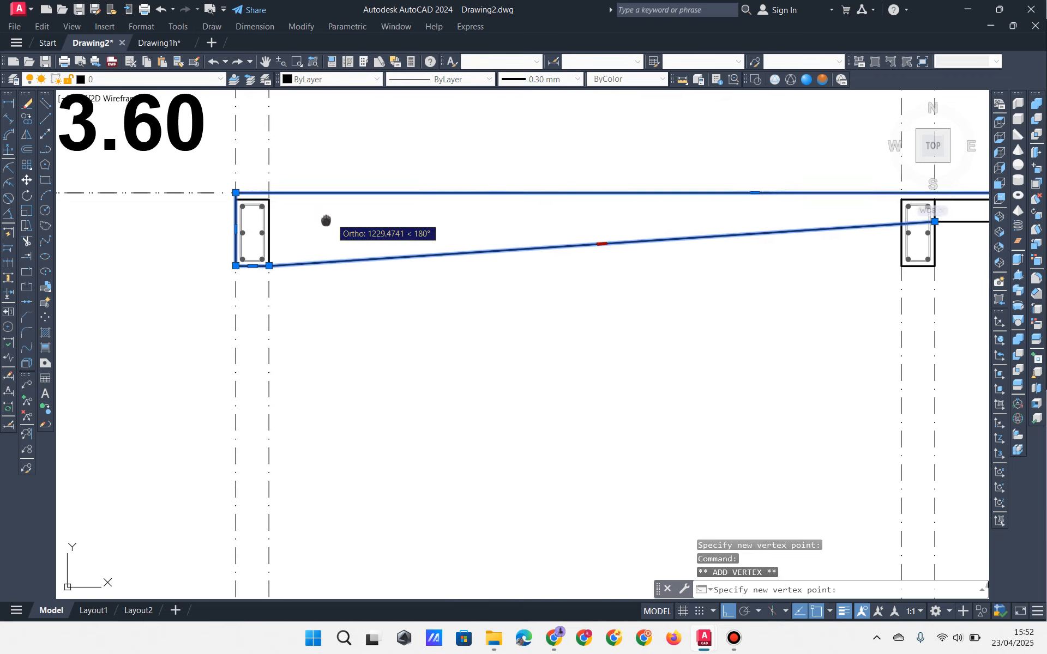
middle_drag(329, 224, 188, 219)
scroll(314, 284, down, 3)
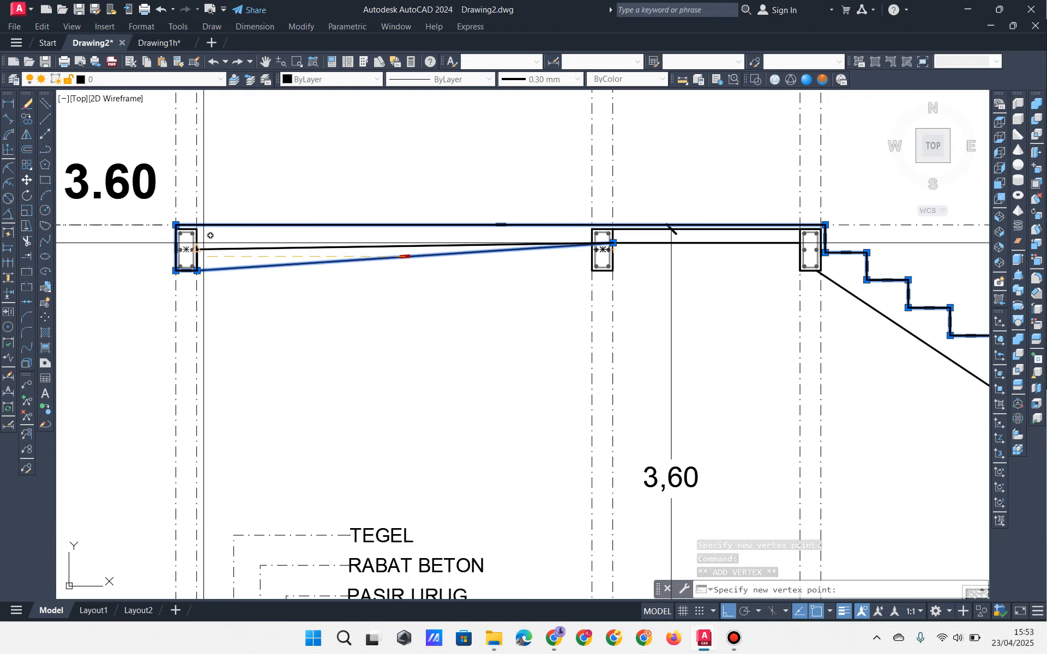
scroll(208, 233, up, 6)
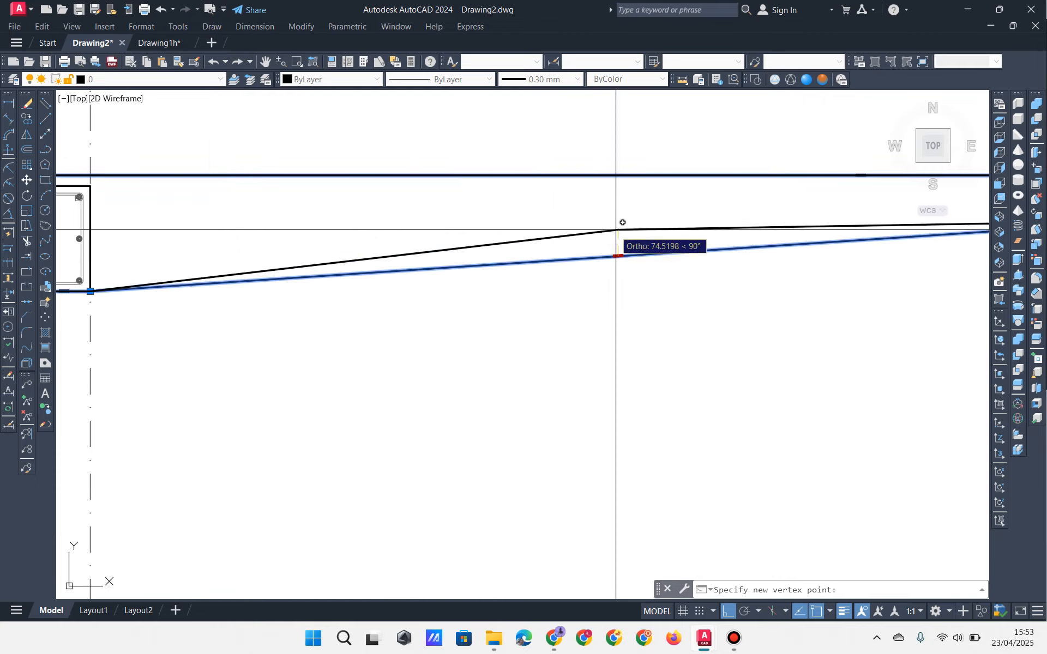
scroll(499, 236, down, 5)
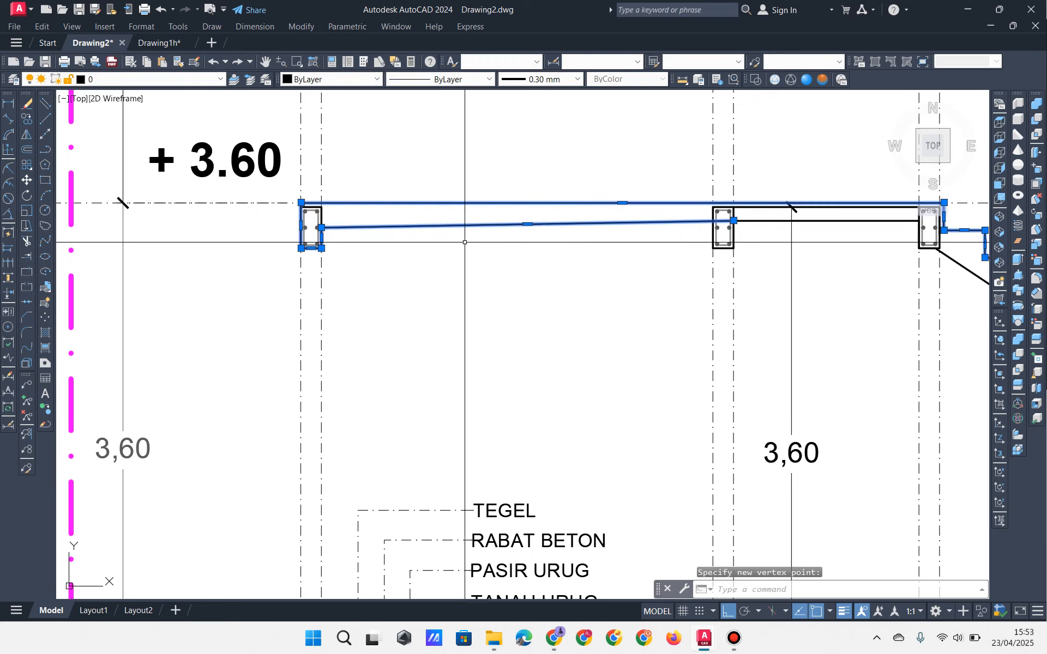
scroll(465, 242, up, 2)
click(45, 149)
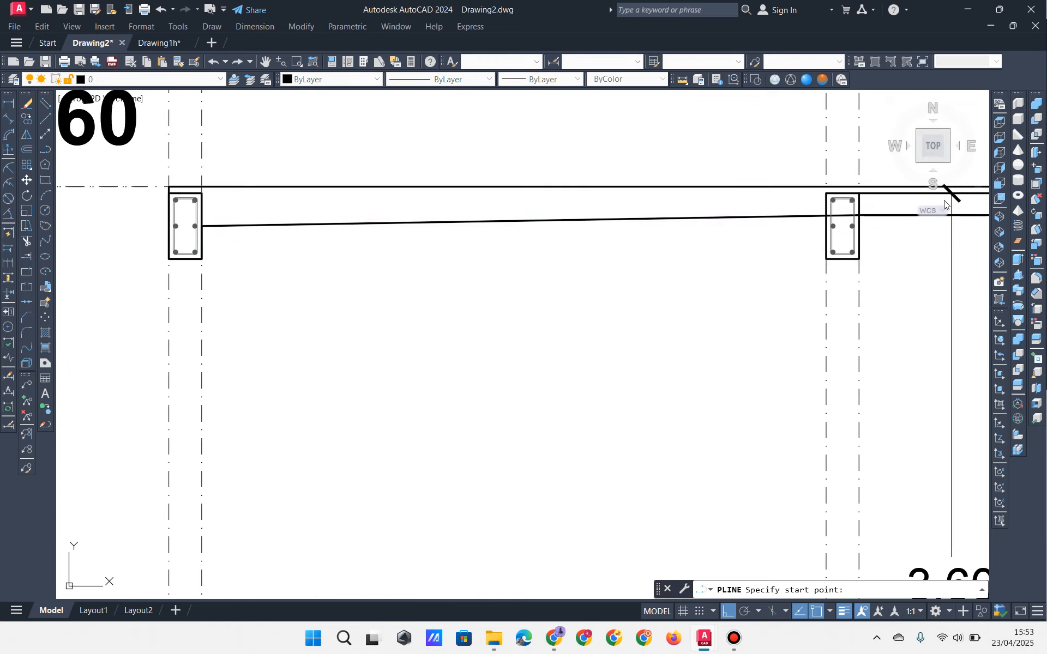
click(866, 215)
click(105, 303)
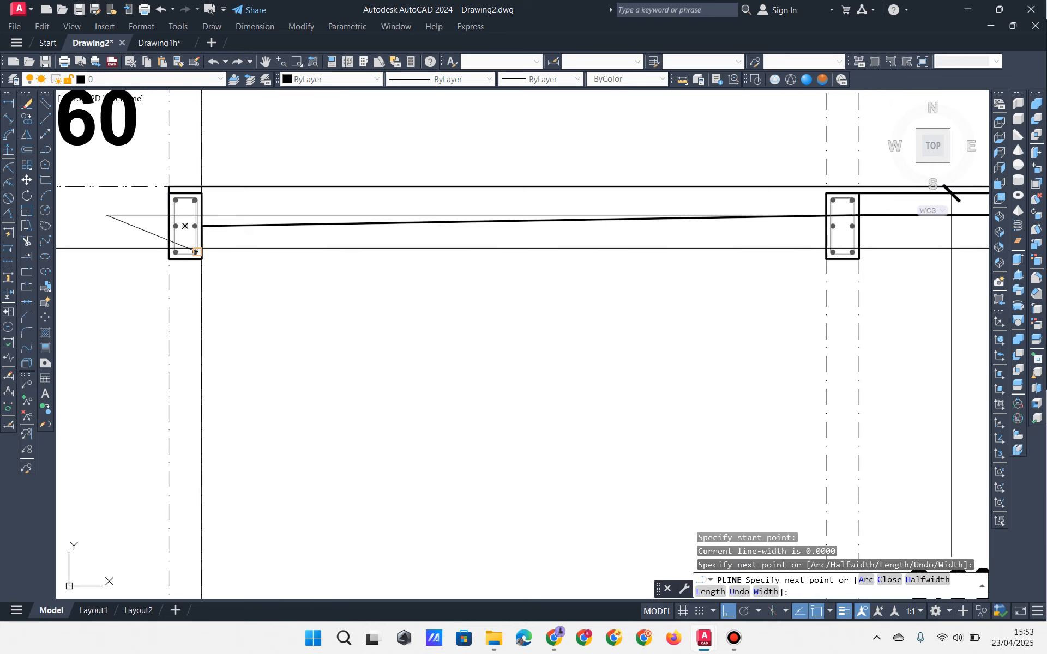
key(Escape)
key(Escape)
Step: Move the beam outline's left-column endpoint onto the beam line as a new vertex
click(222, 225)
click(202, 225)
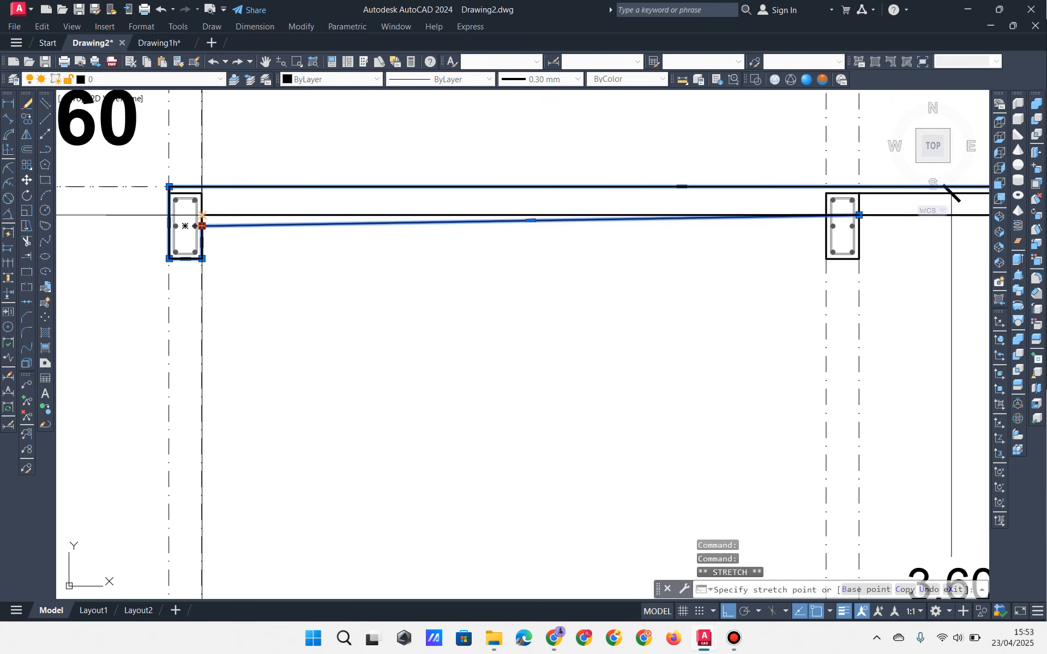
middle_drag(834, 246, 547, 259)
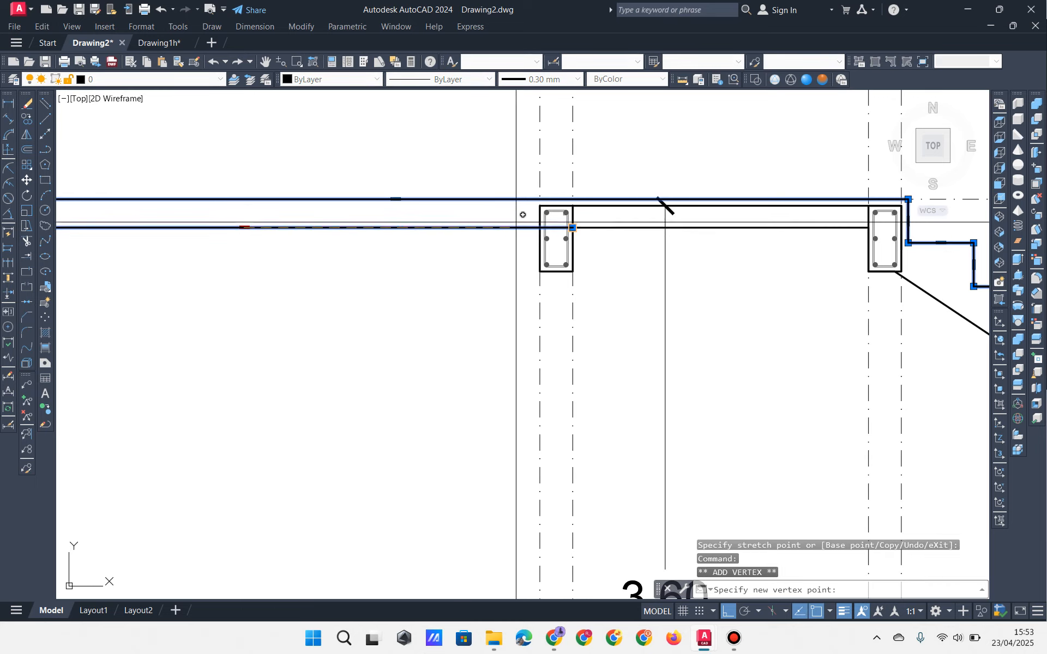
scroll(567, 244, up, 2)
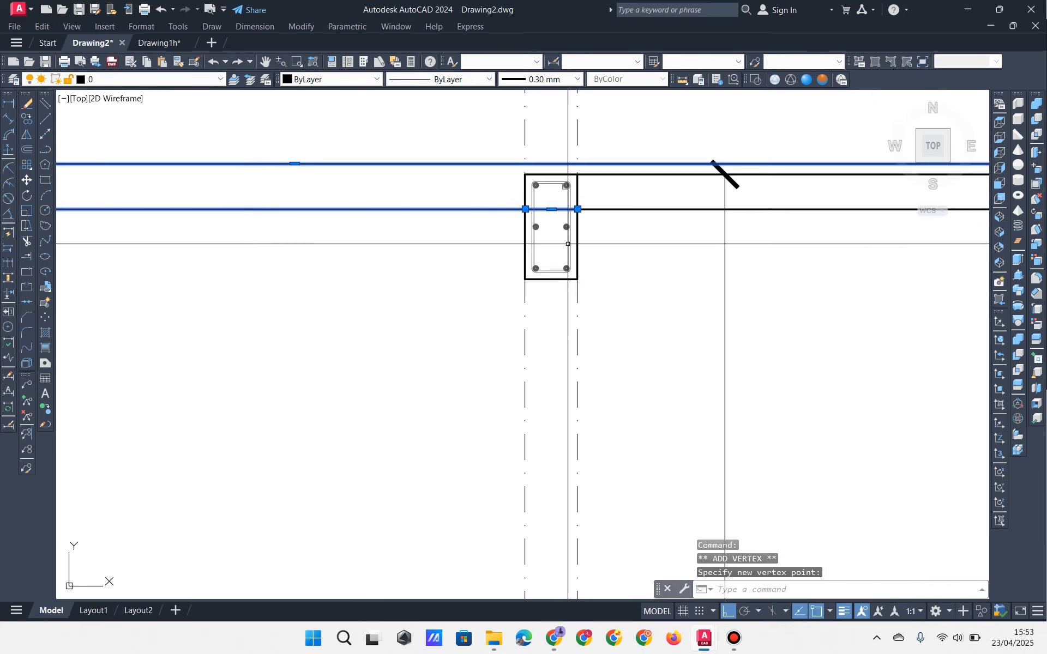
click(551, 210)
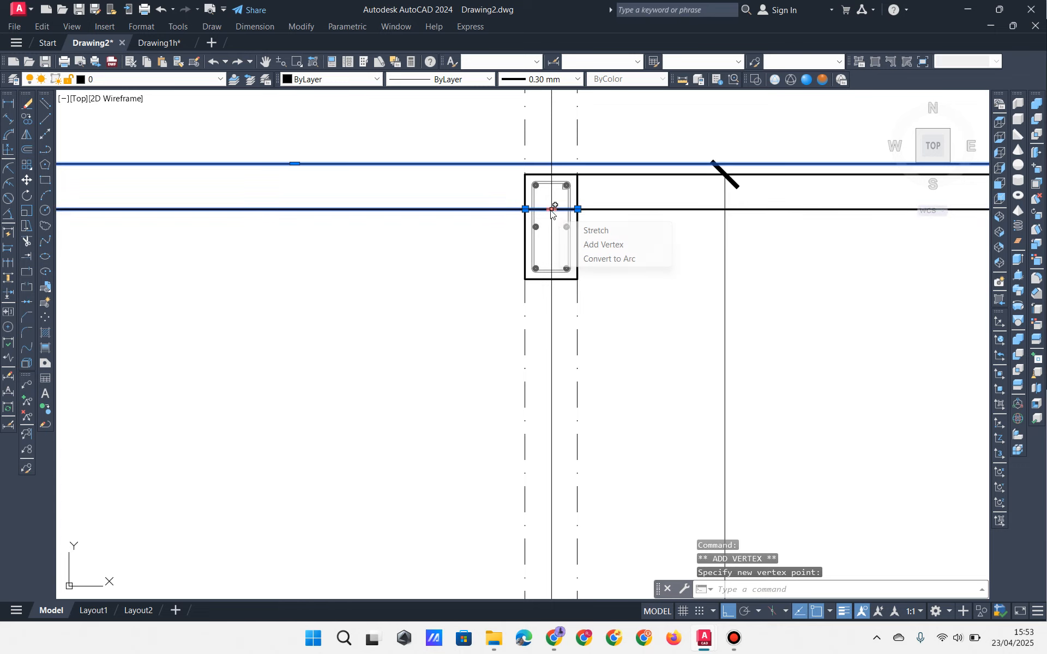
Step: Add beam outline vertices at the middle column's bottom-left and bottom-right corners
click(565, 245)
click(526, 279)
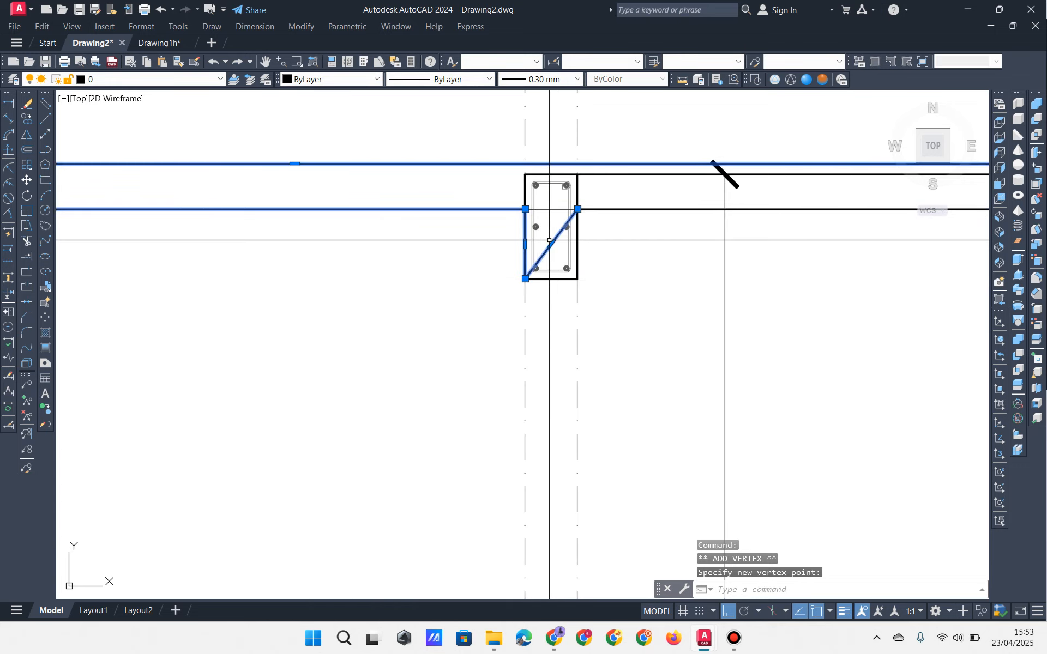
click(583, 279)
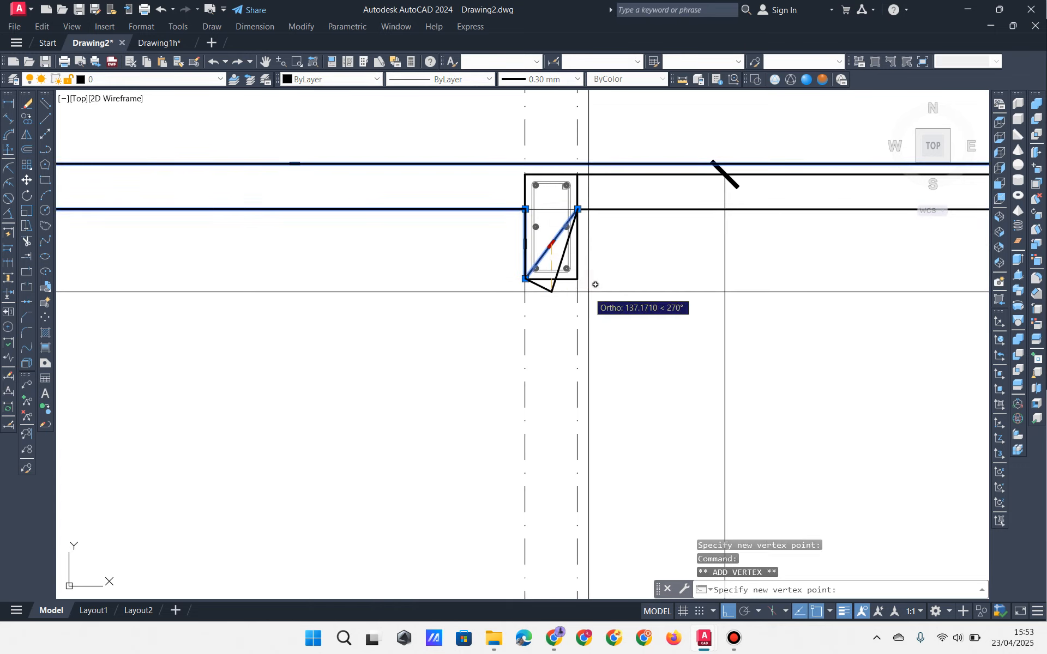
click(578, 279)
scroll(581, 283, down, 4)
middle_drag(566, 295, 582, 292)
scroll(582, 291, up, 2)
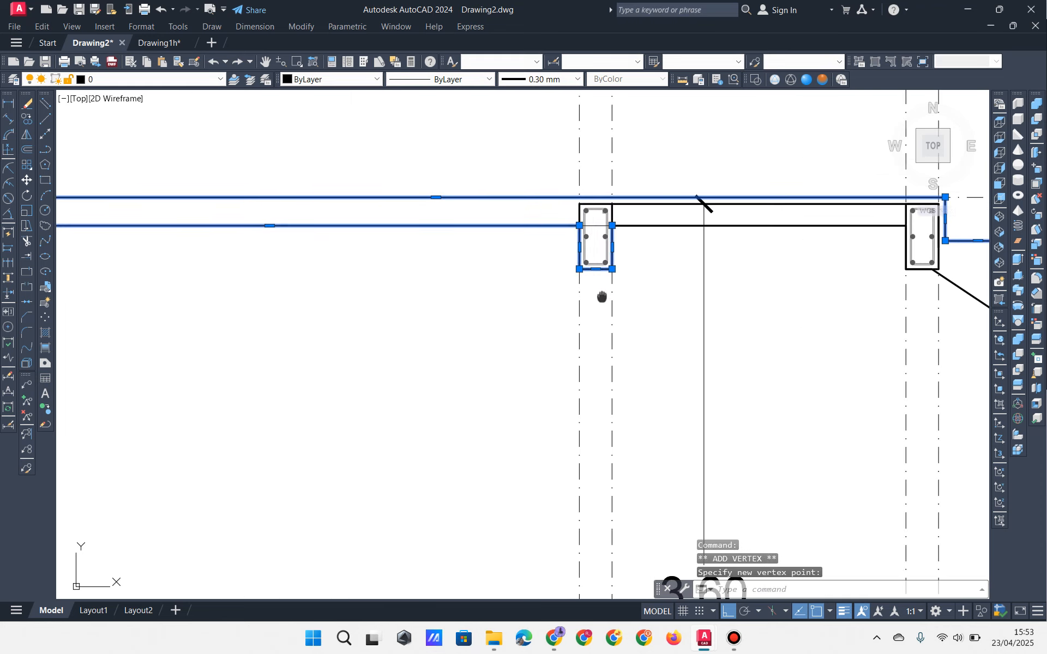
scroll(603, 297, down, 2)
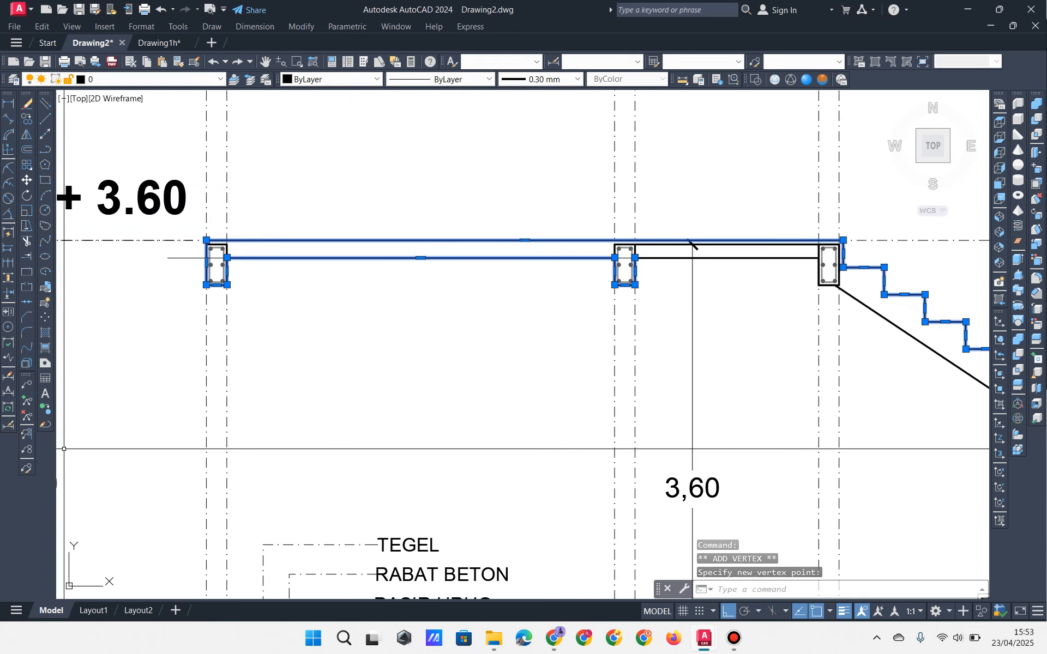
Step: Use PE Join to merge the stair and lower beam lines into the top beam polyline
key(Escape)
text(pe)
key(Return)
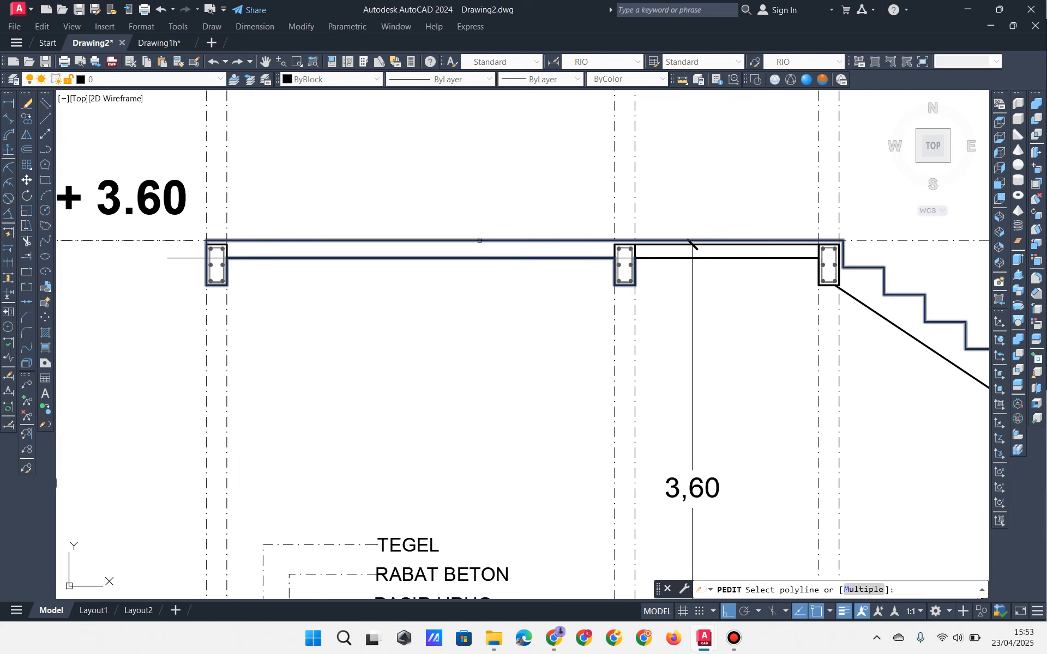
click(479, 240)
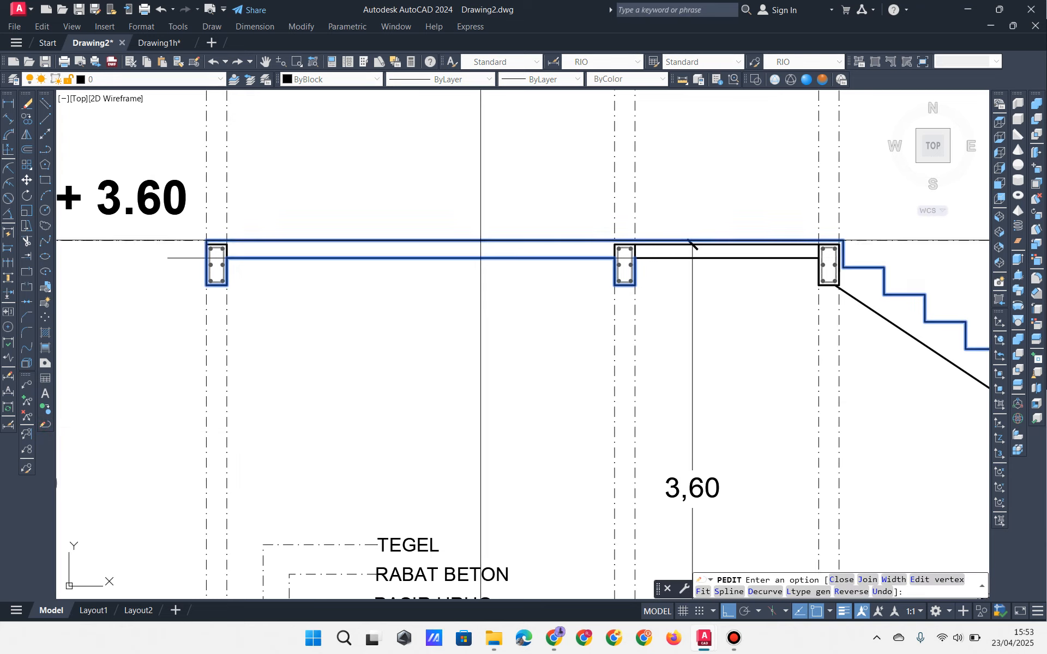
click(865, 580)
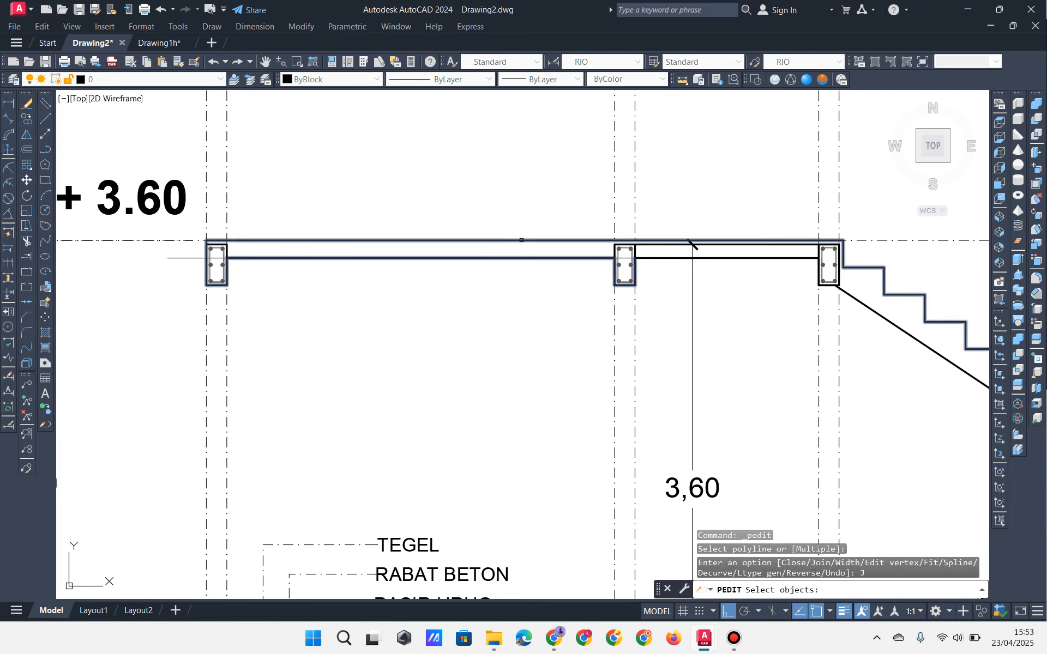
click(692, 241)
click(732, 258)
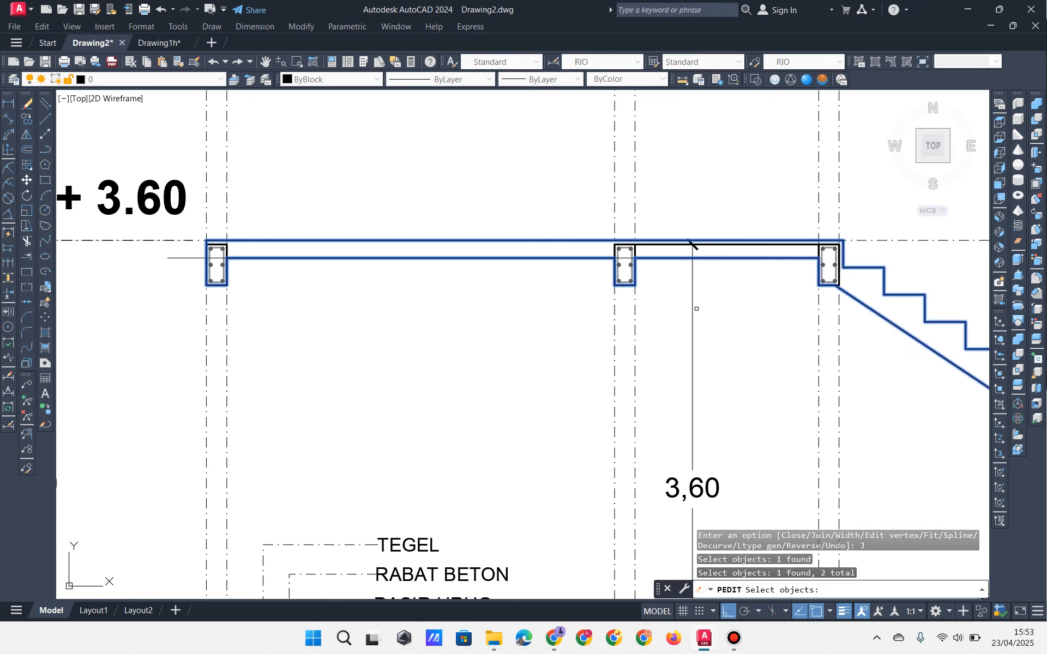
key(Return)
key(Return)
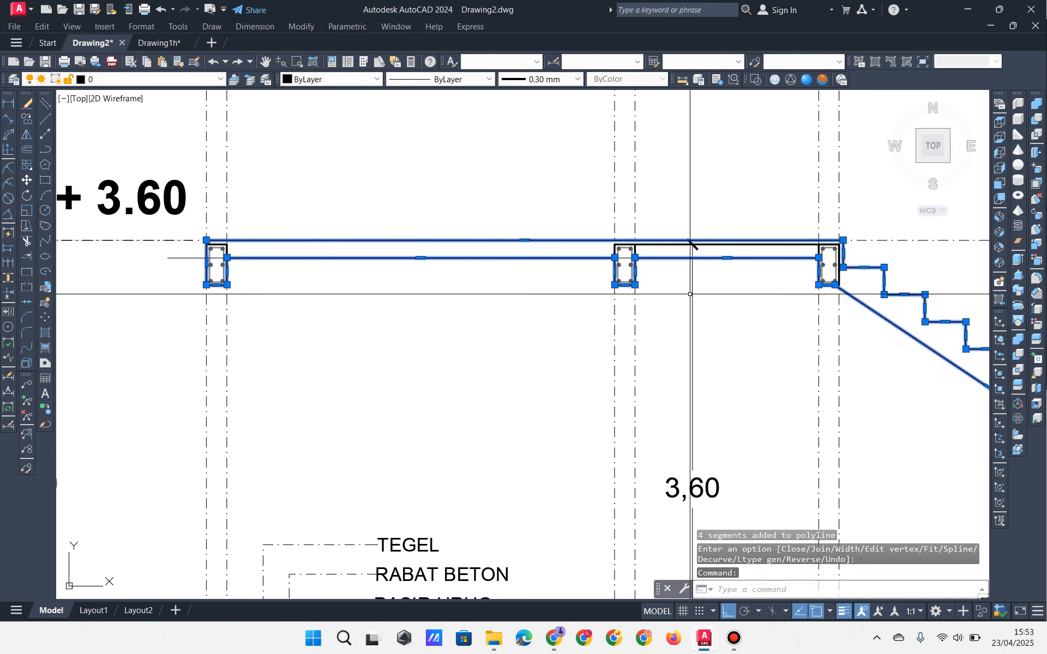
middle_drag(677, 294, 612, 299)
key(Escape)
key(Escape)
key(Escape)
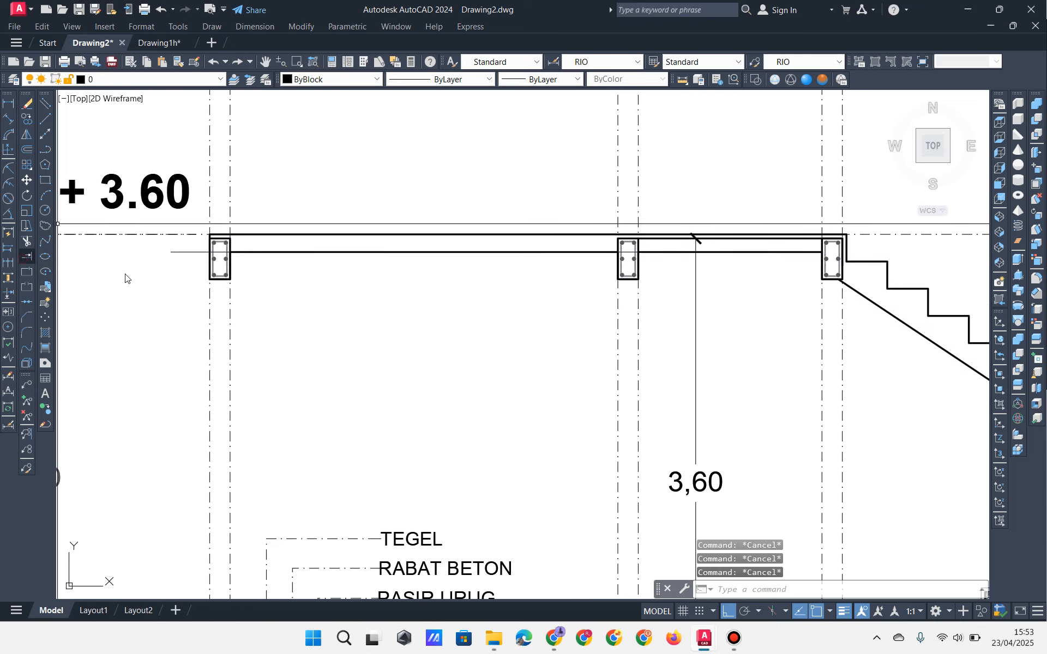
Step: Extend the beam line to the dashed boundary line with EX
text(ex)
key(space)
click(240, 190)
click(224, 207)
key(space)
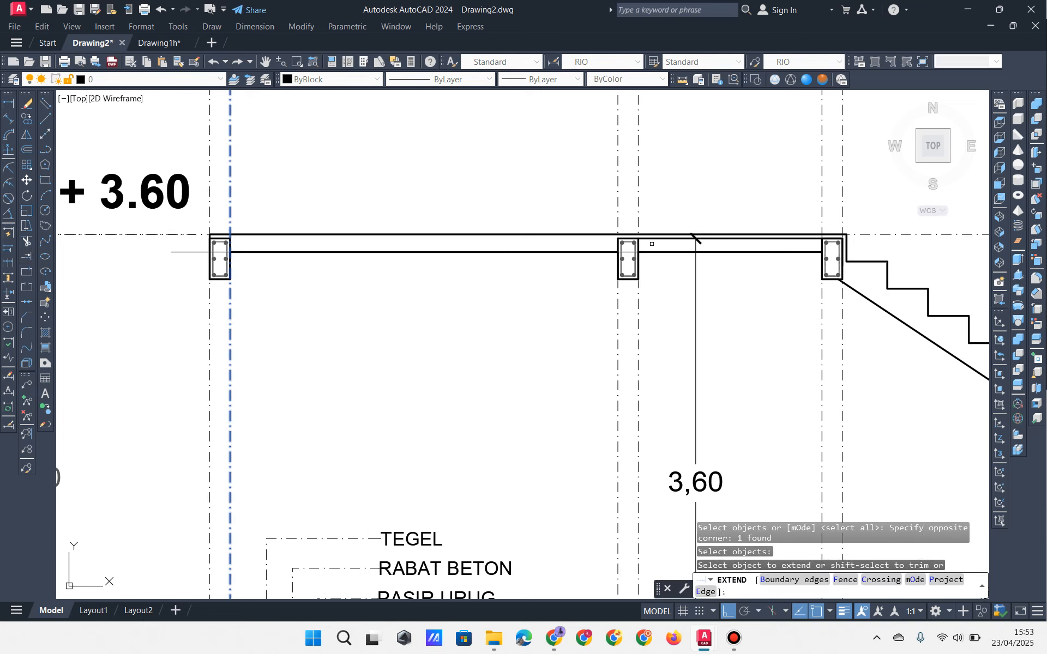
scroll(651, 244, up, 2)
click(649, 236)
click(648, 232)
click(647, 231)
click(646, 229)
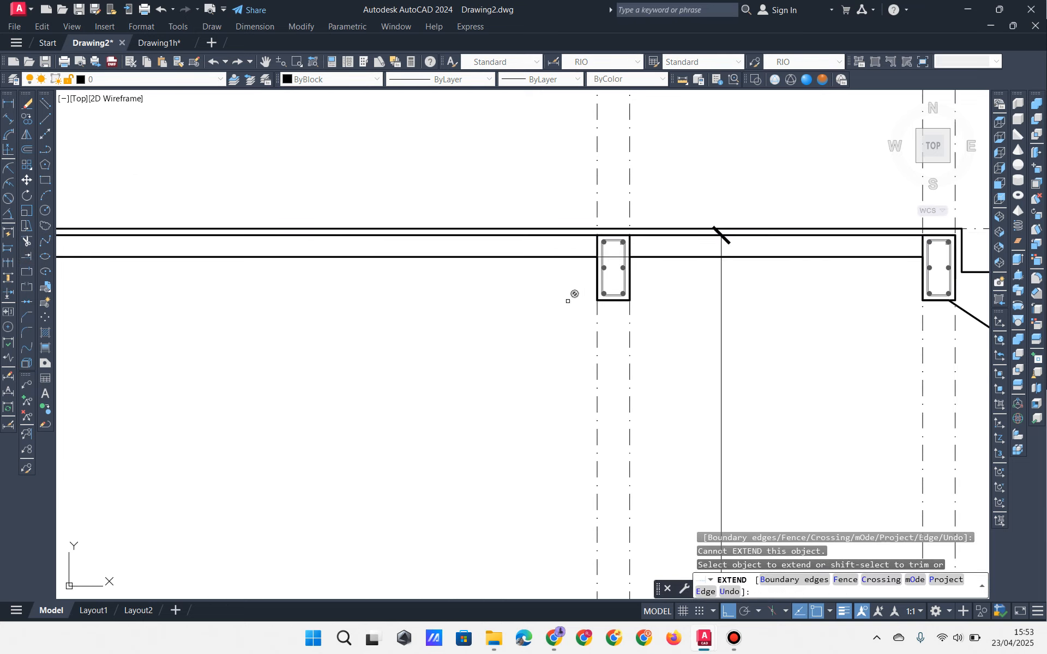
middle_drag(255, 337, 358, 321)
key(Escape)
key(Escape)
key(Escape)
Step: Erase the stray horizontal line near the TANAH URUG label
scroll(415, 275, down, 3)
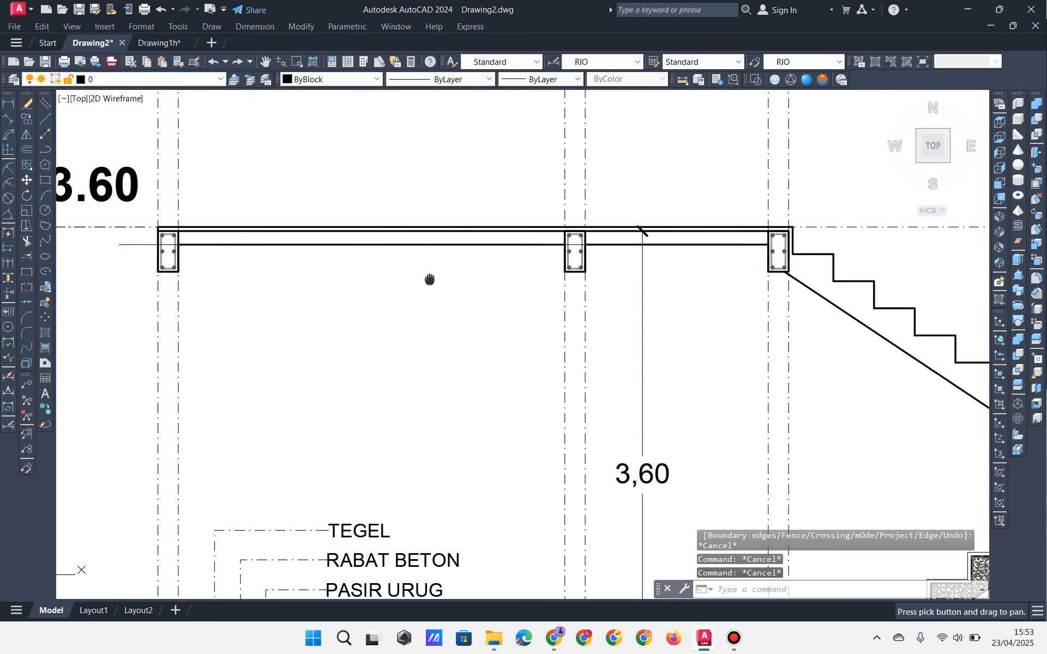
middle_drag(443, 292, 474, 271)
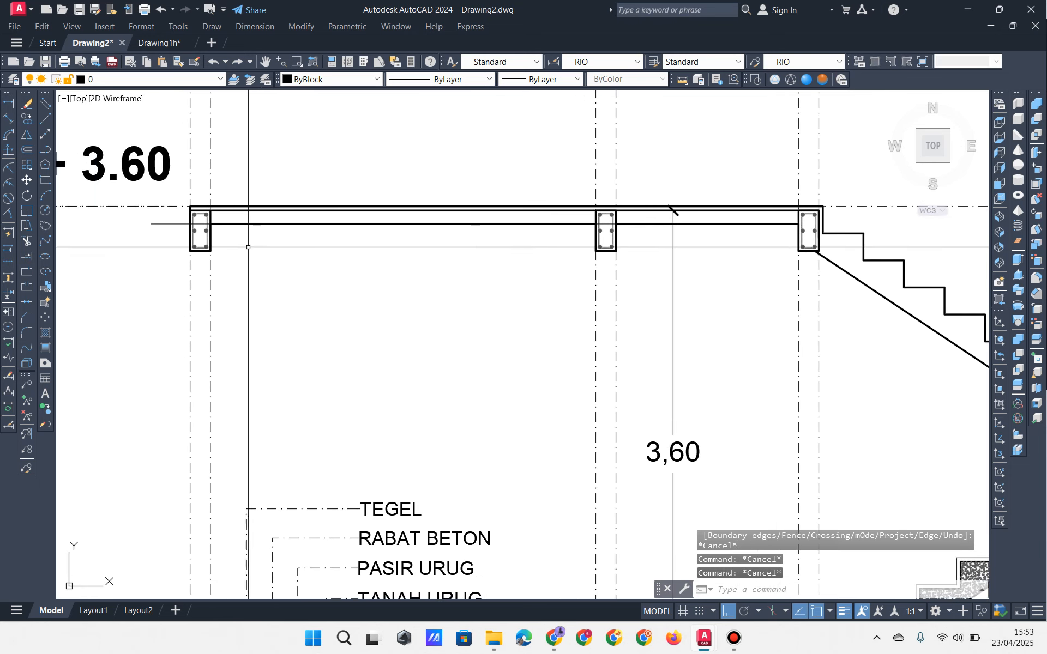
click(177, 223)
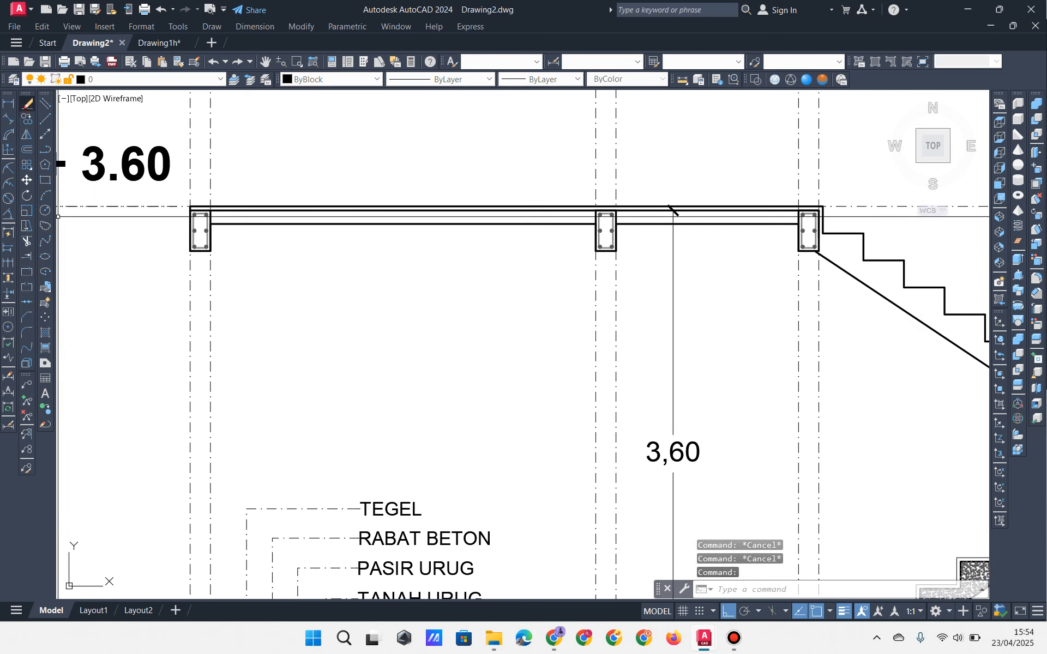
click(27, 103)
Step: Zoom out to review the full stair section with its GARIS PLAFOND and door-height lines
mouse_move(462, 278)
middle_down()
mouse_move(433, 237)
mouse_move(409, 227)
middle_up()
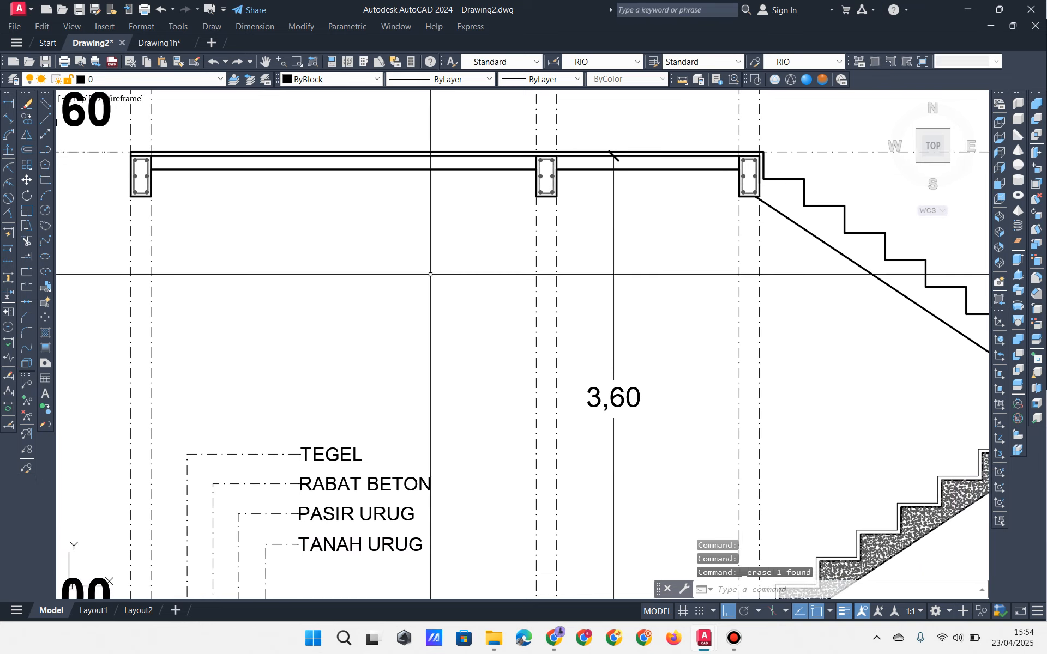
click(758, 222)
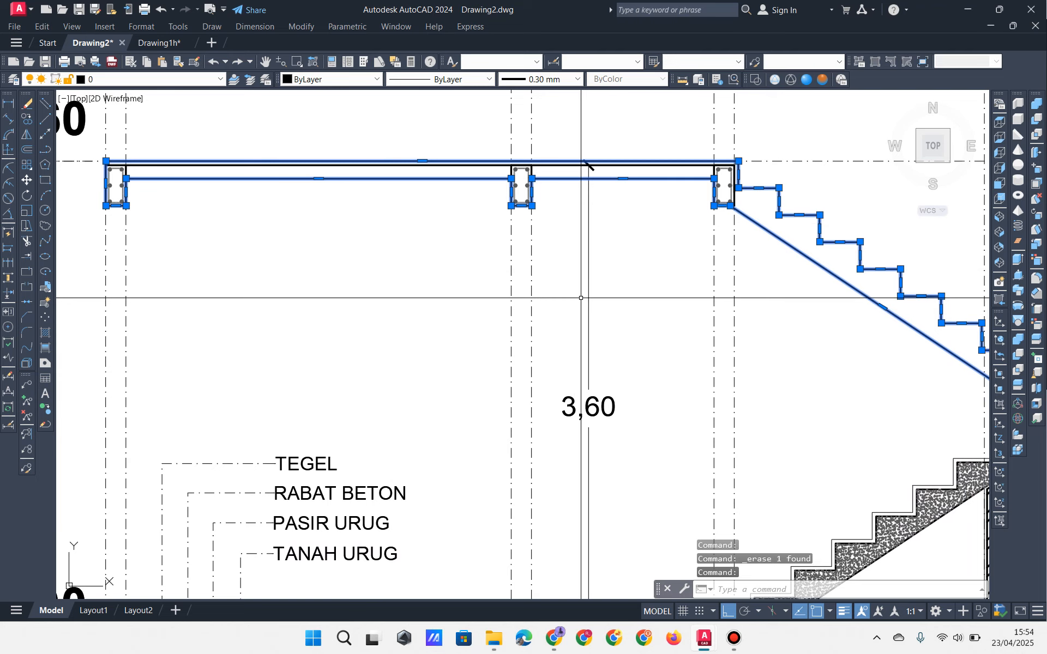
mouse_move(580, 298)
middle_down()
mouse_move(465, 240)
mouse_move(552, 300)
middle_up()
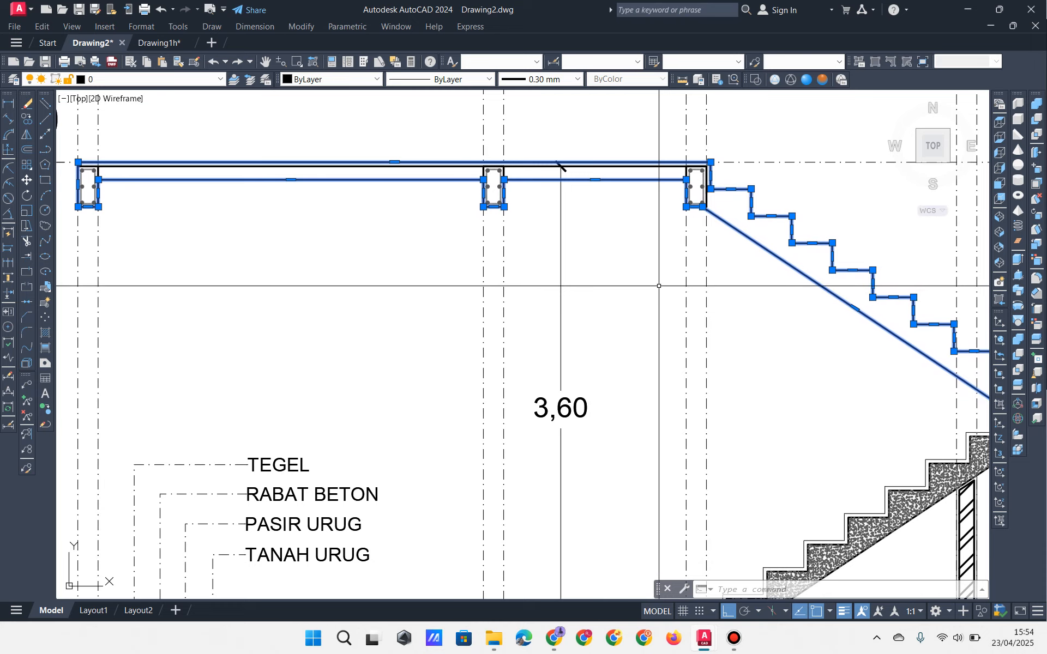
key(Escape)
key(Escape)
key(Escape)
mouse_move(464, 230)
middle_down()
mouse_move(527, 267)
mouse_move(568, 311)
middle_up()
scroll(527, 267, up, 2)
scroll(630, 296, down, 2)
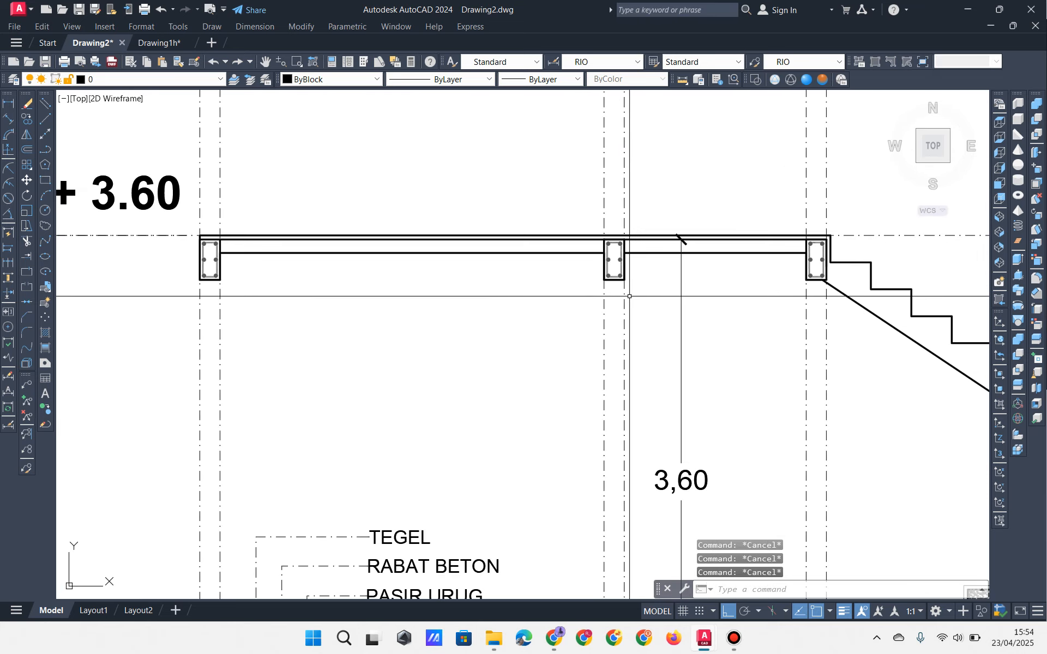
mouse_move(620, 369)
middle_down()
mouse_move(540, 243)
mouse_move(544, 265)
middle_up()
scroll(560, 293, down, 2)
scroll(550, 300, up, 2)
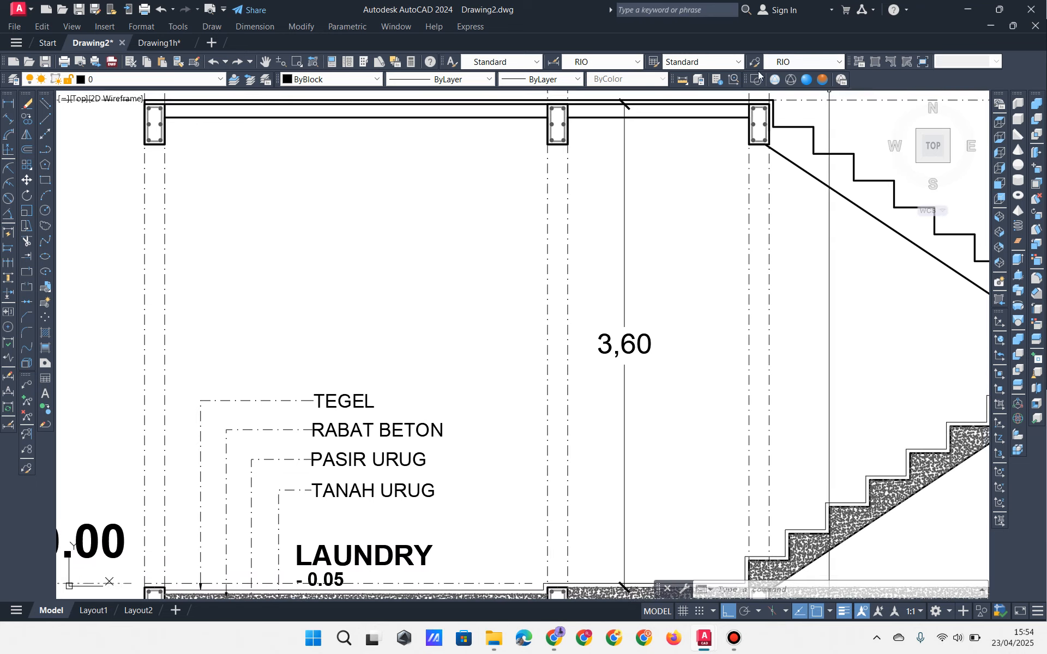
click(741, 642)
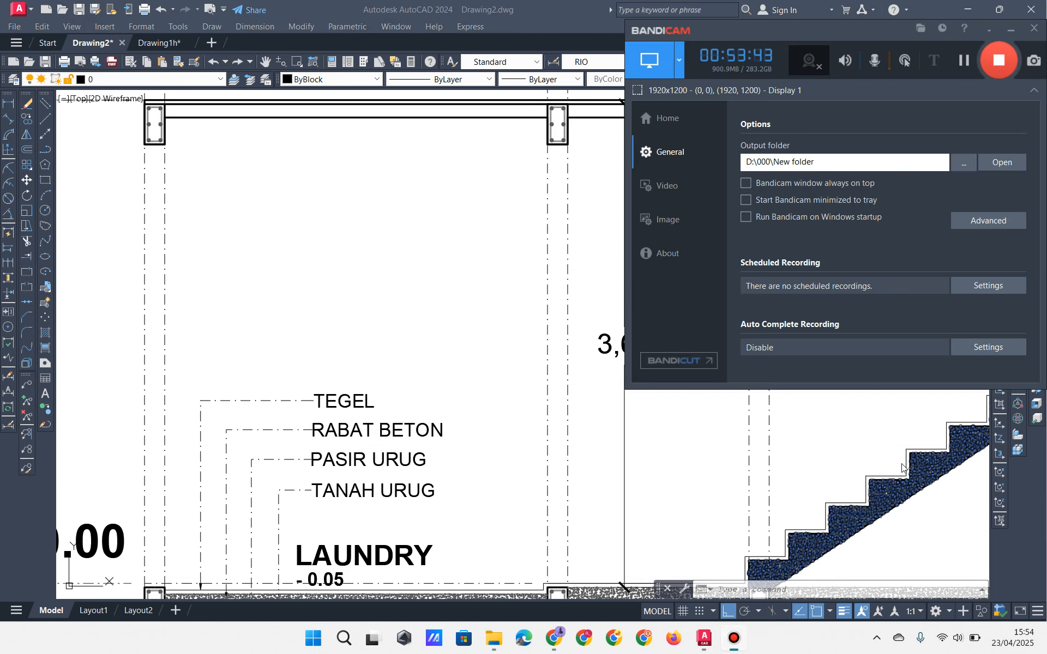
click(964, 60)
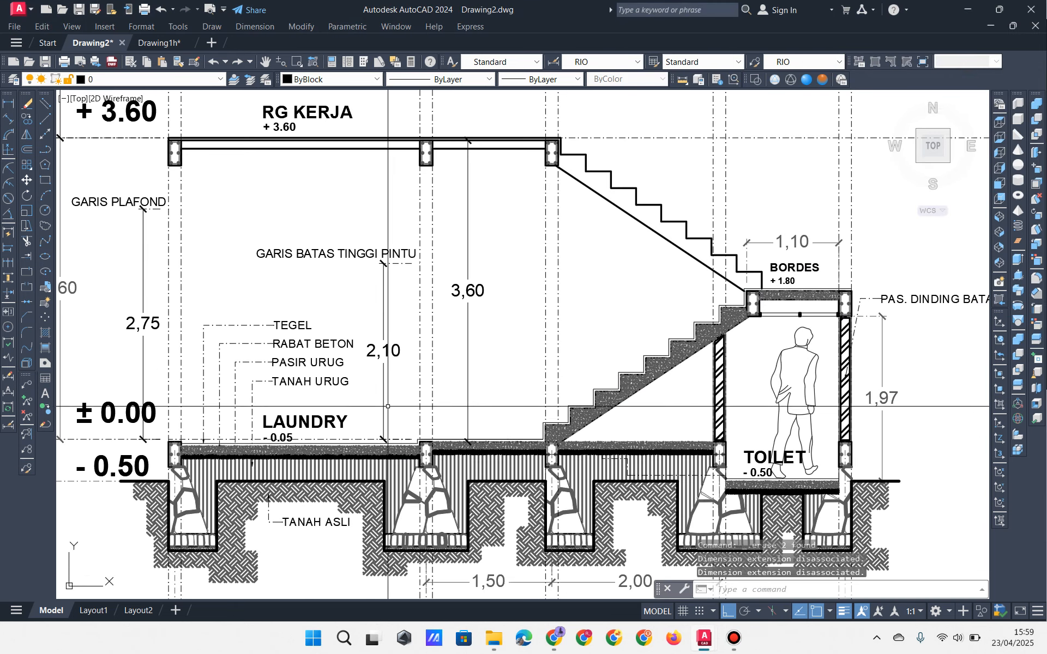
Step: Copy the floor dash-dot line up 2750 and 2100, then grab the door-height copy's end grip
click(349, 438)
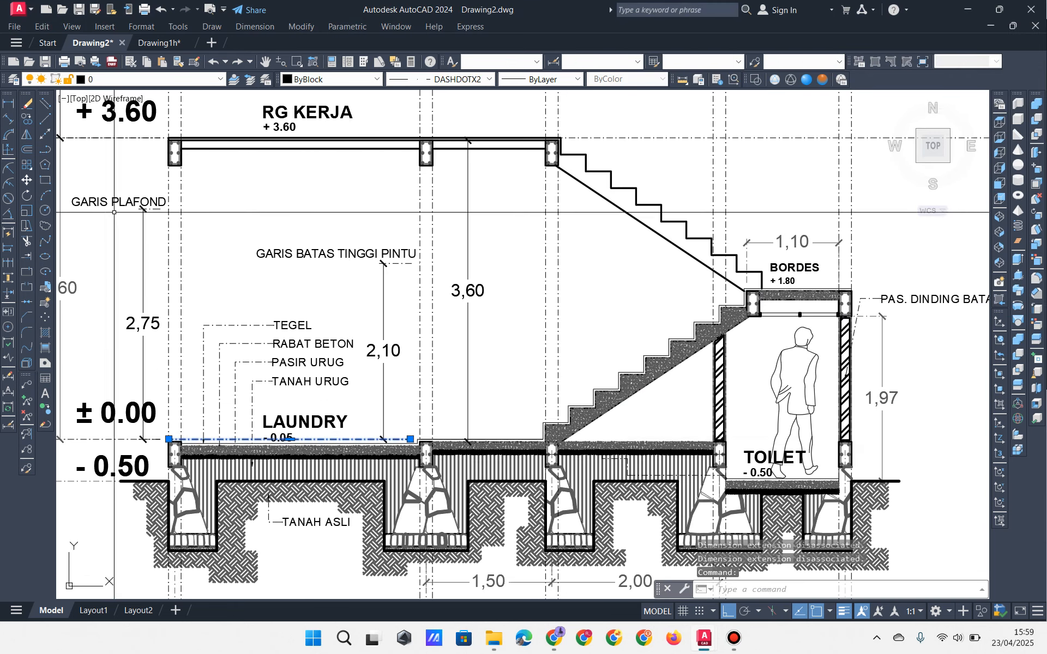
click(27, 119)
click(514, 351)
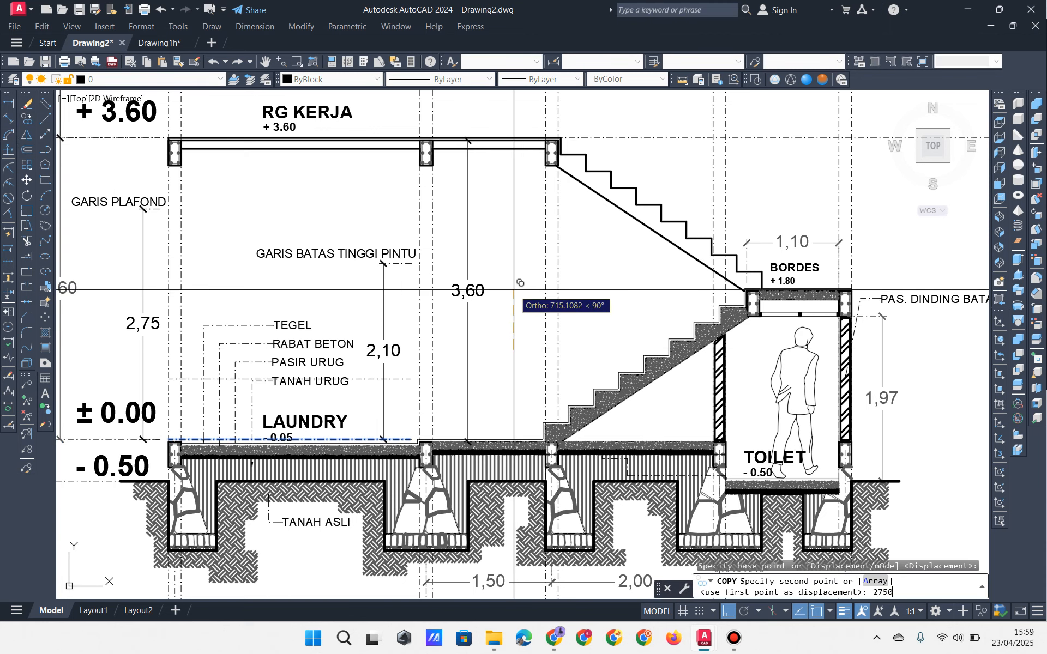
text(2750)
key(Return)
key(Return)
key(Return)
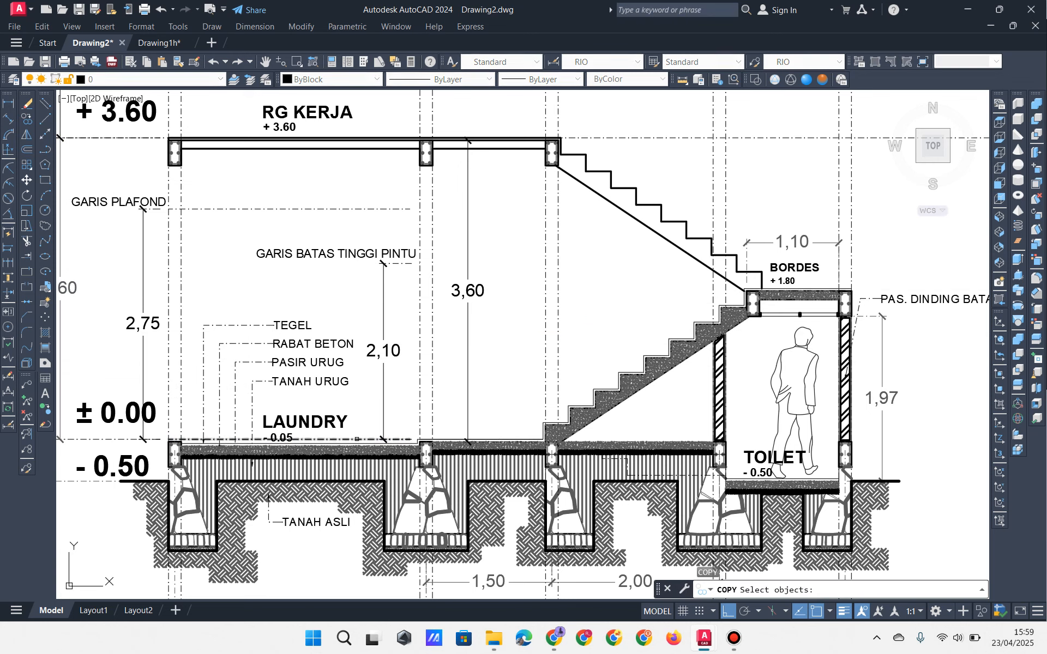
key(Return)
click(512, 375)
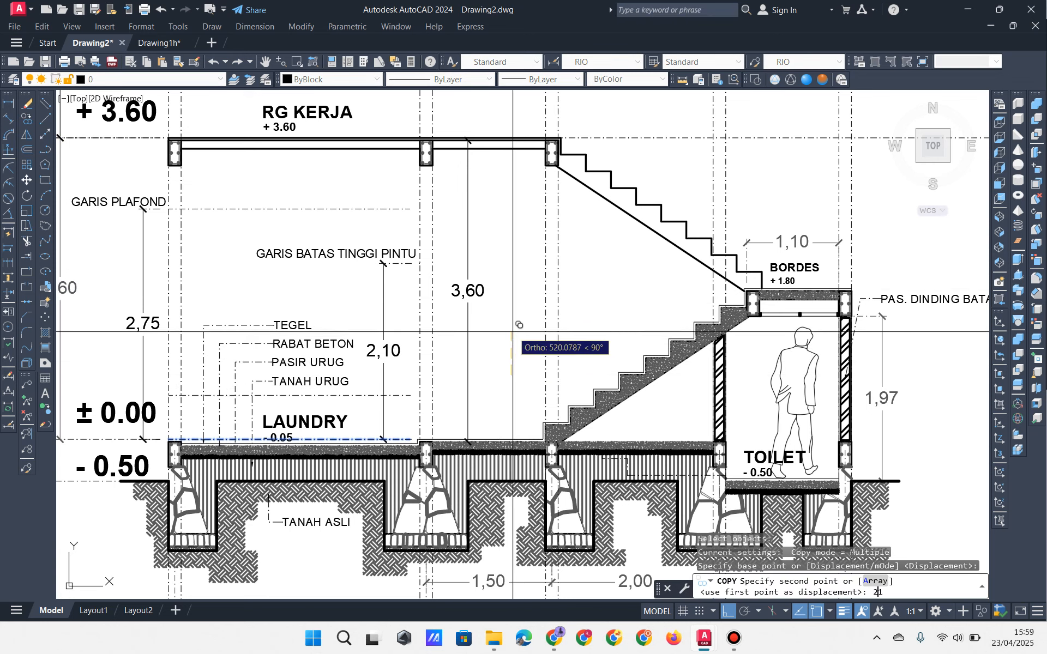
key(Return)
key(Return)
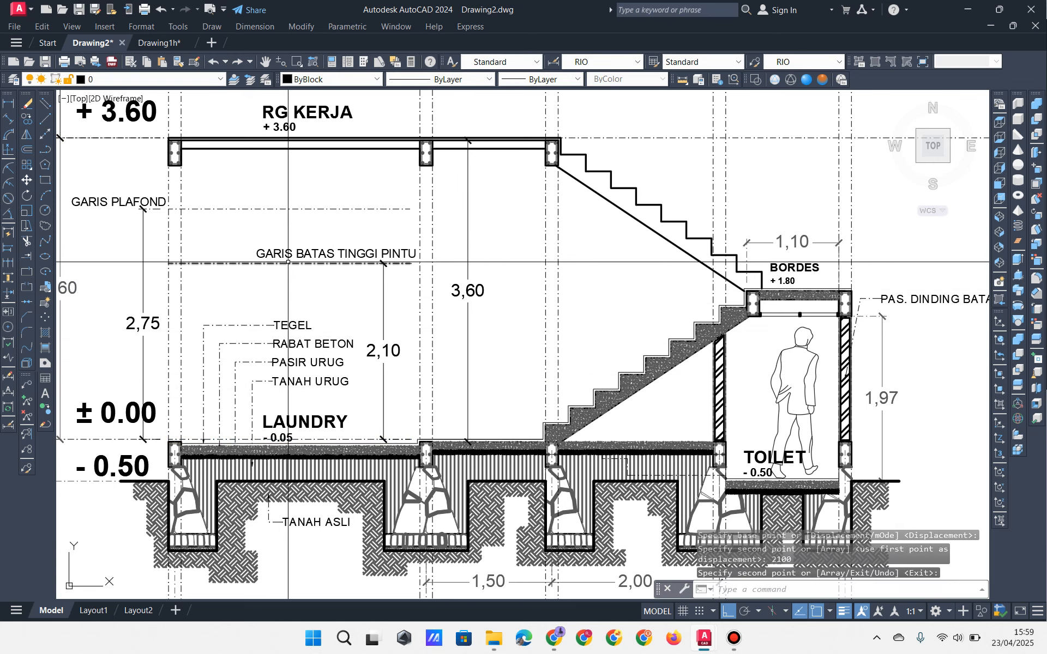
click(354, 263)
click(411, 263)
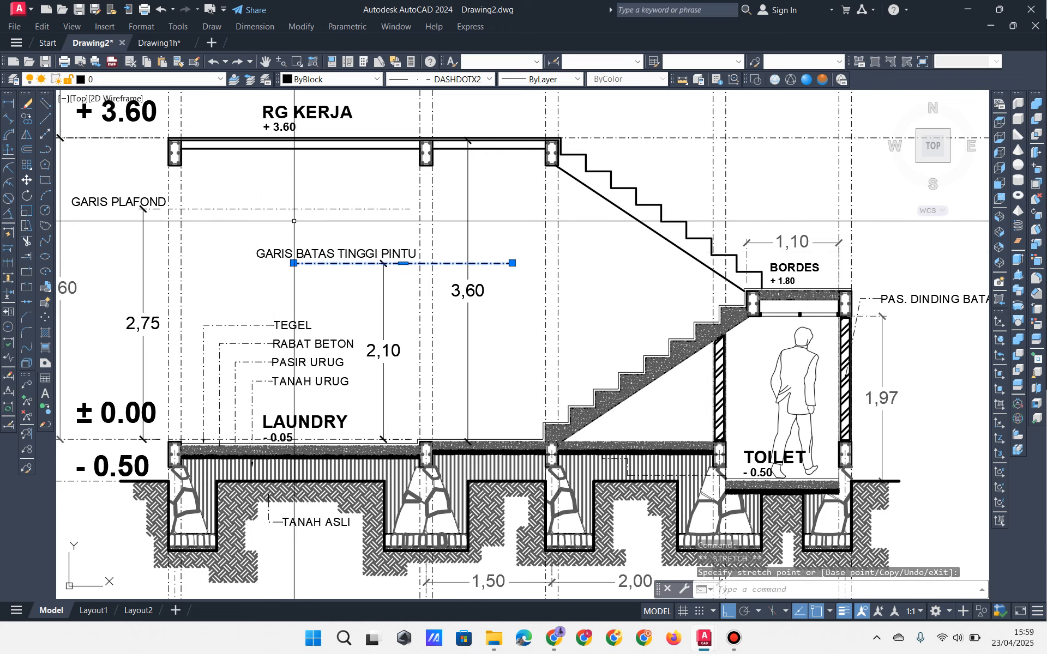
Step: Grip-stretch the GARIS PLAFOND line's right end to meet the stair underside
key(Escape)
key(Escape)
click(378, 210)
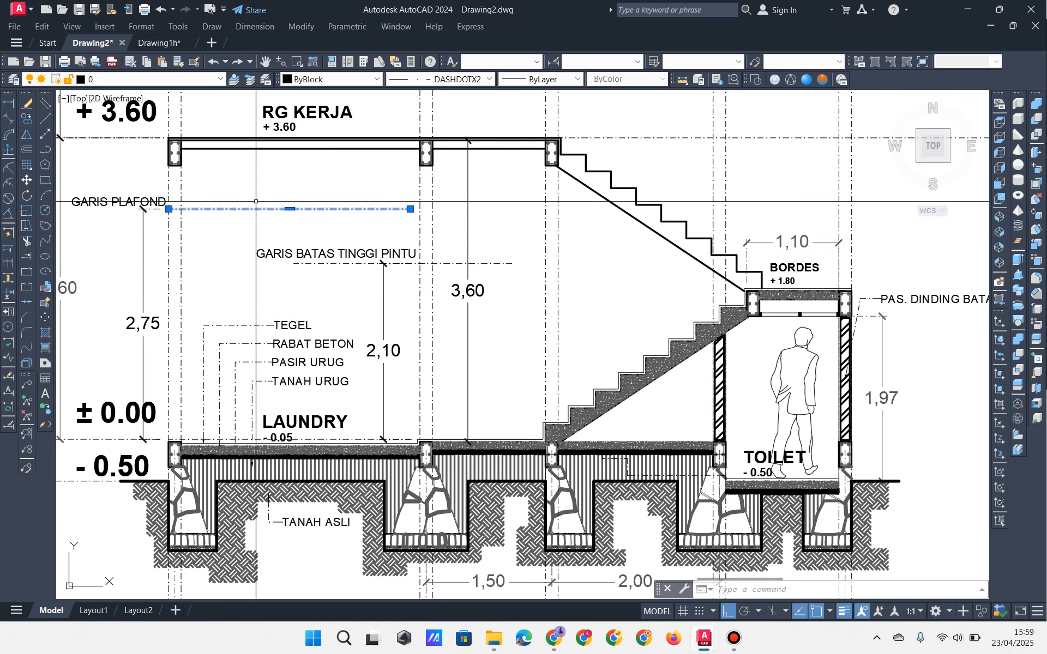
key(Escape)
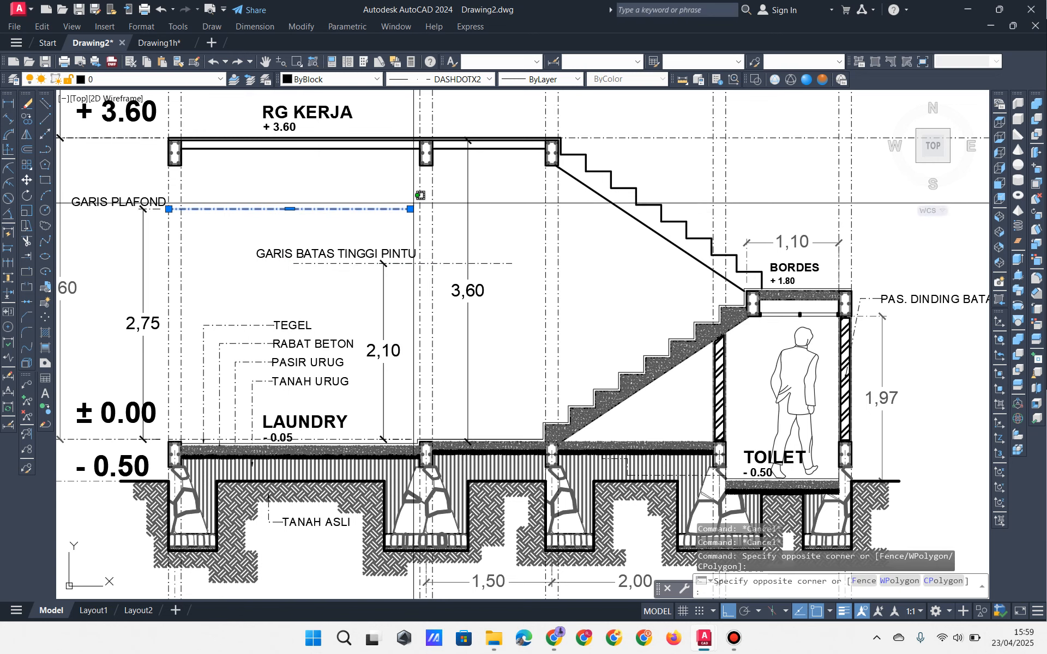
click(410, 208)
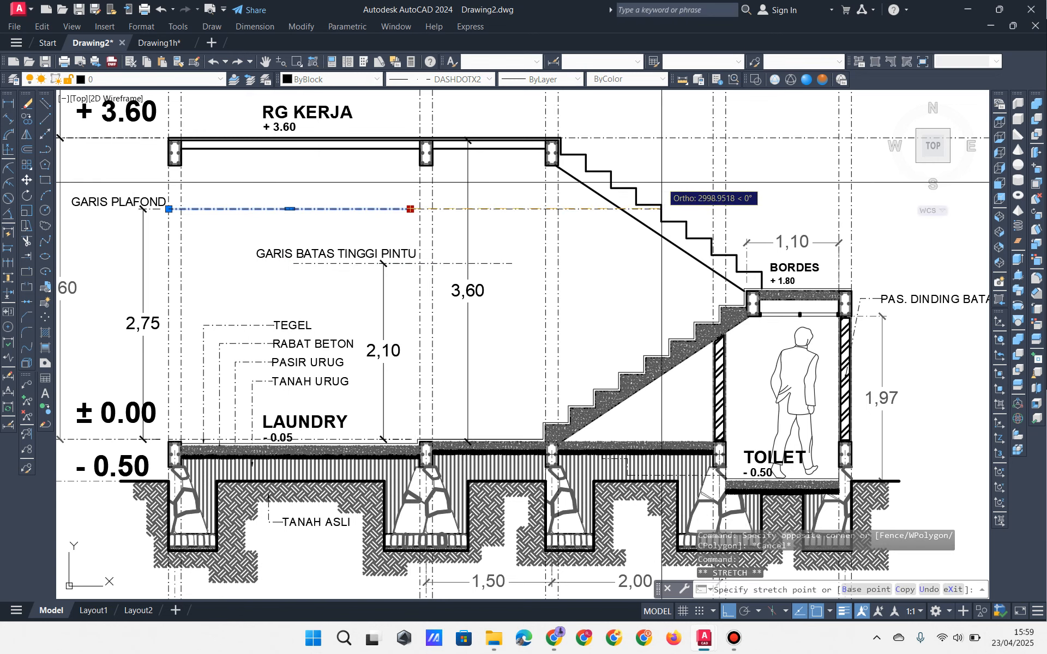
key(Escape)
key(Escape)
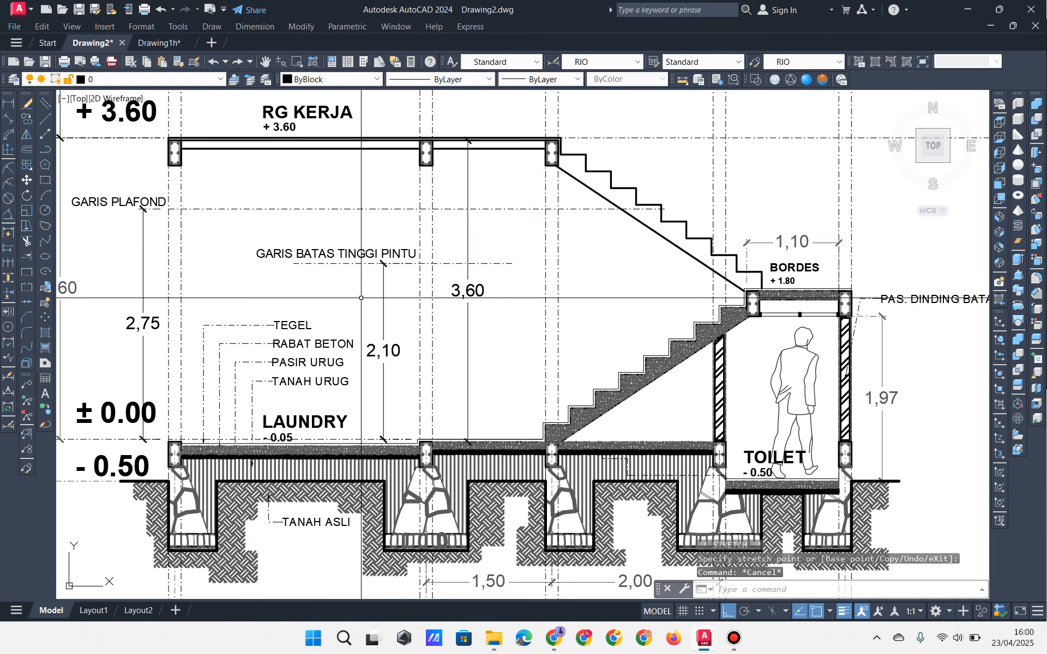
Step: Select the GARIS PLAFOND and door-height labels with their lines, then reselect the door-height label
middle_drag(341, 300, 347, 304)
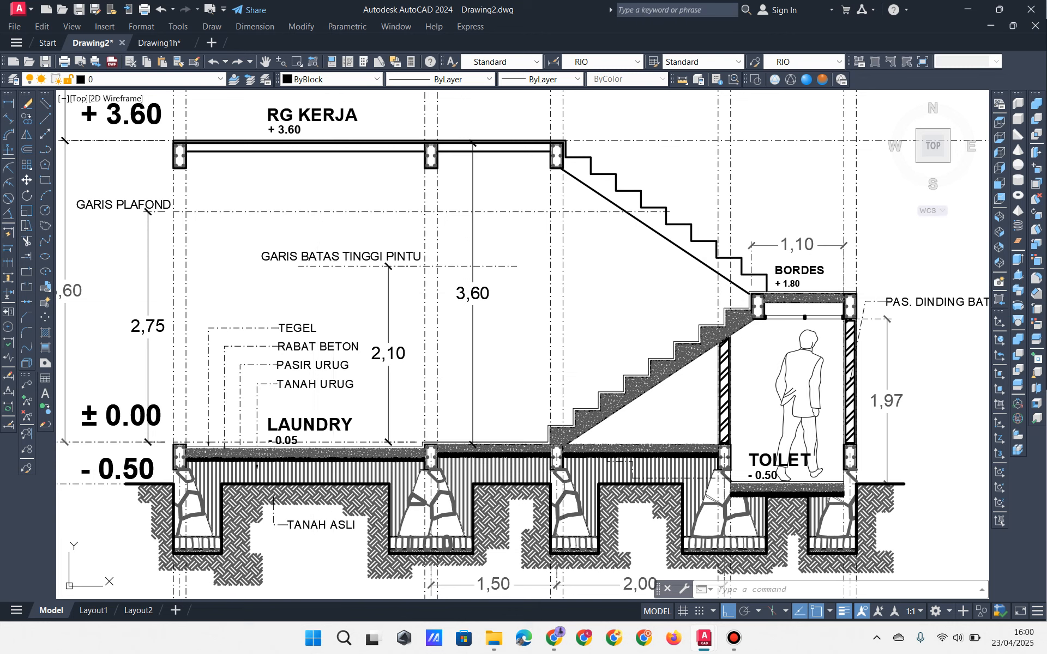
click(349, 284)
click(311, 246)
click(261, 235)
click(224, 196)
click(111, 174)
click(114, 241)
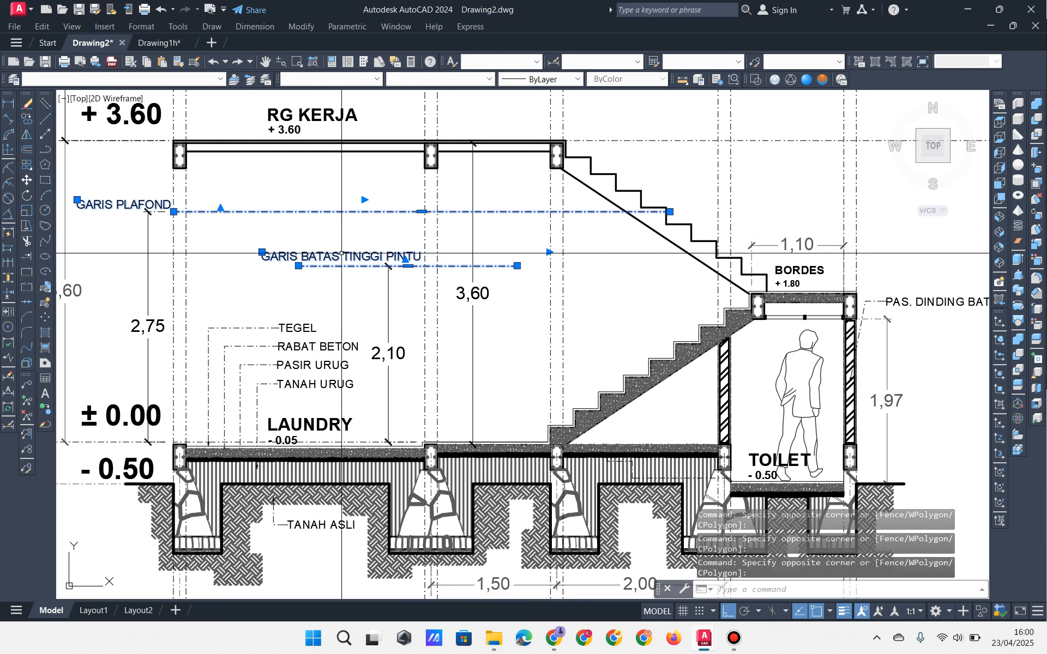
key(Escape)
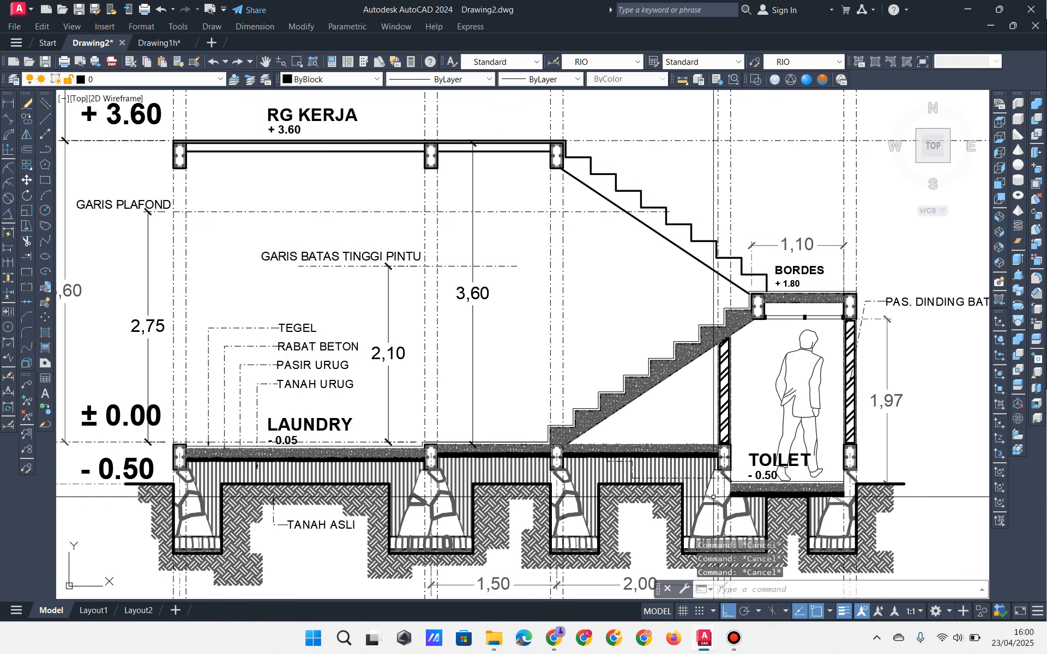
click(300, 254)
Step: Clear the stray door-height selection near the stairs
click(595, 387)
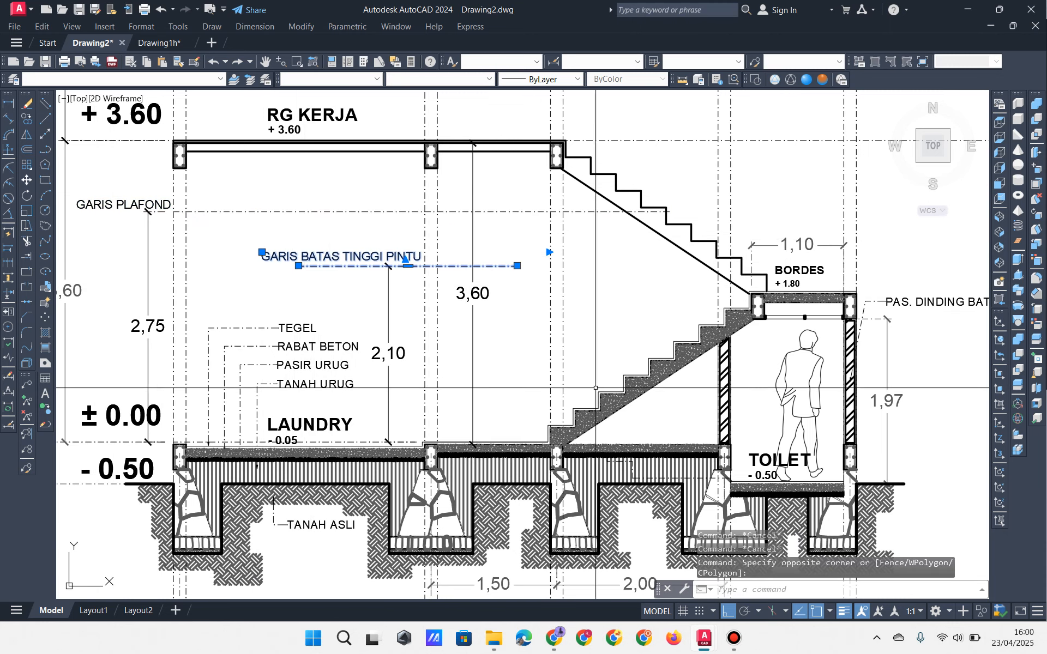
key(Escape)
key(Escape)
click(734, 638)
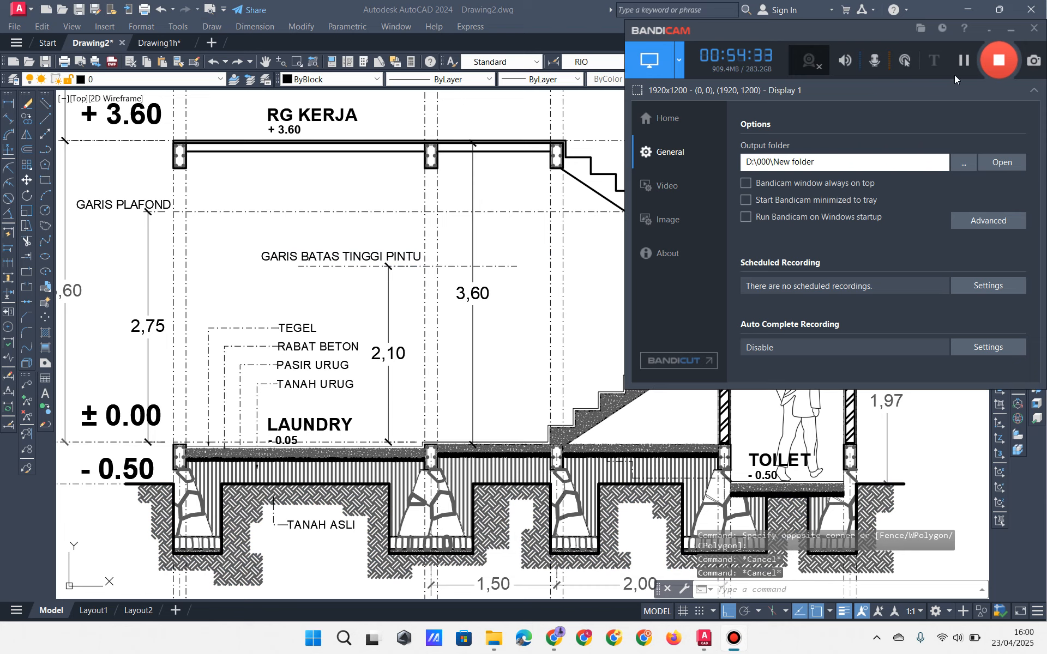
click(964, 60)
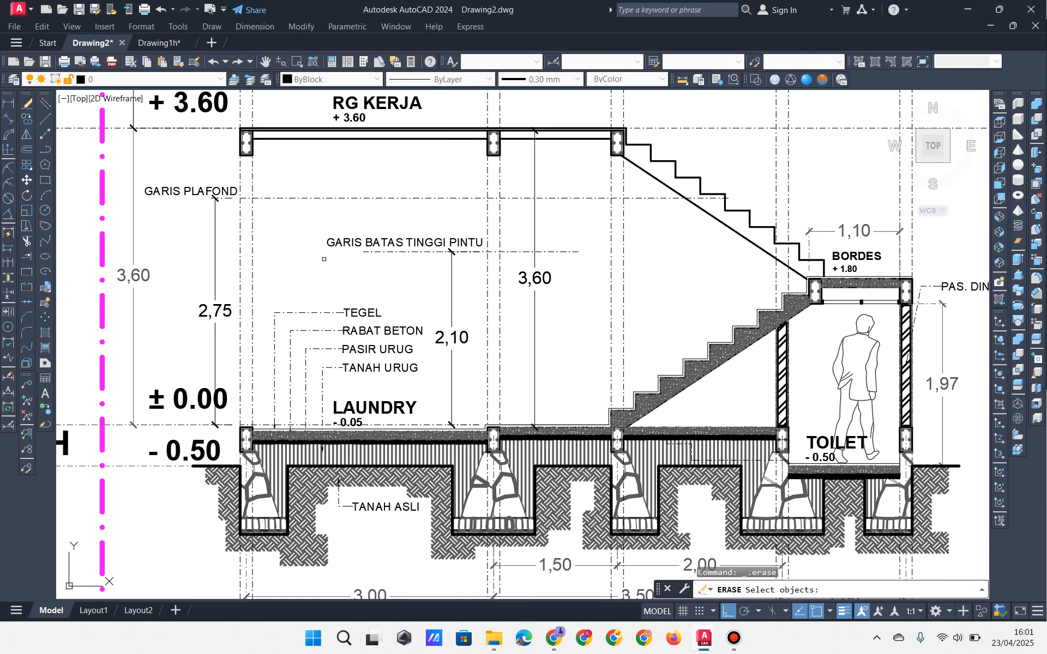
scroll(522, 345, up, 3)
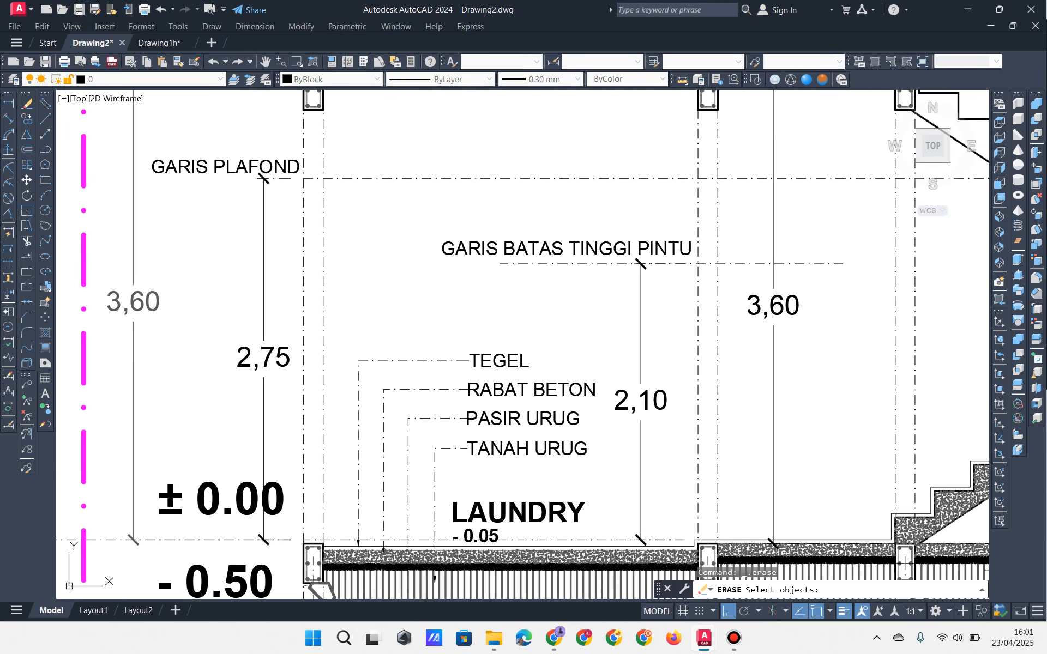
Step: Draw a wall rectangle from the laundry floor corner up to the left +3.60 beam's corner
click(46, 180)
scroll(324, 565, up, 4)
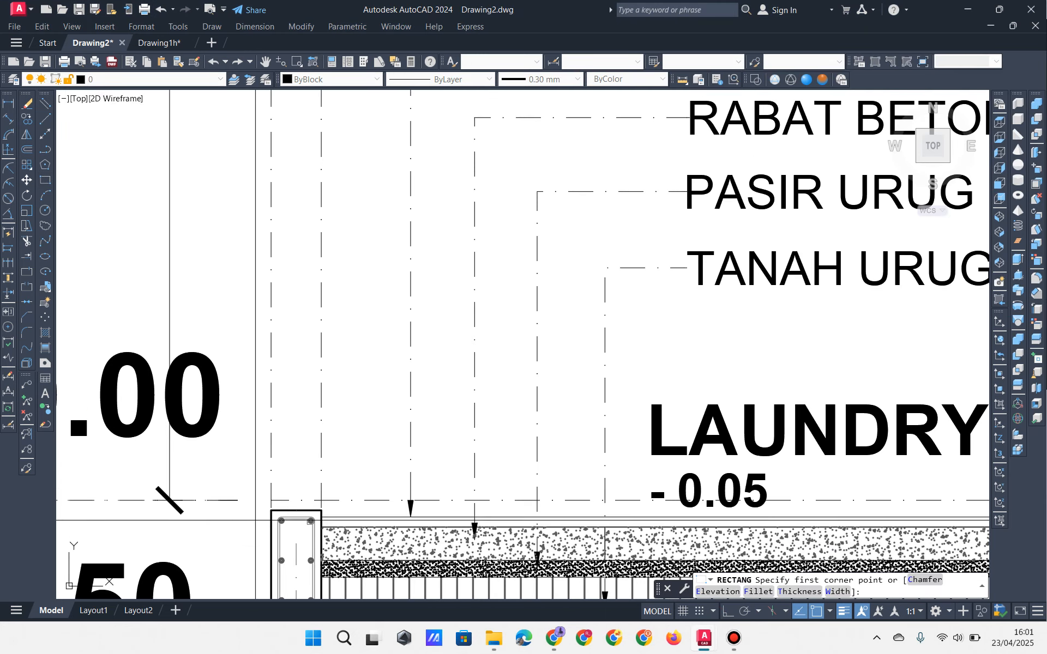
click(271, 510)
scroll(271, 510, down, 4)
middle_drag(300, 92, 300, 253)
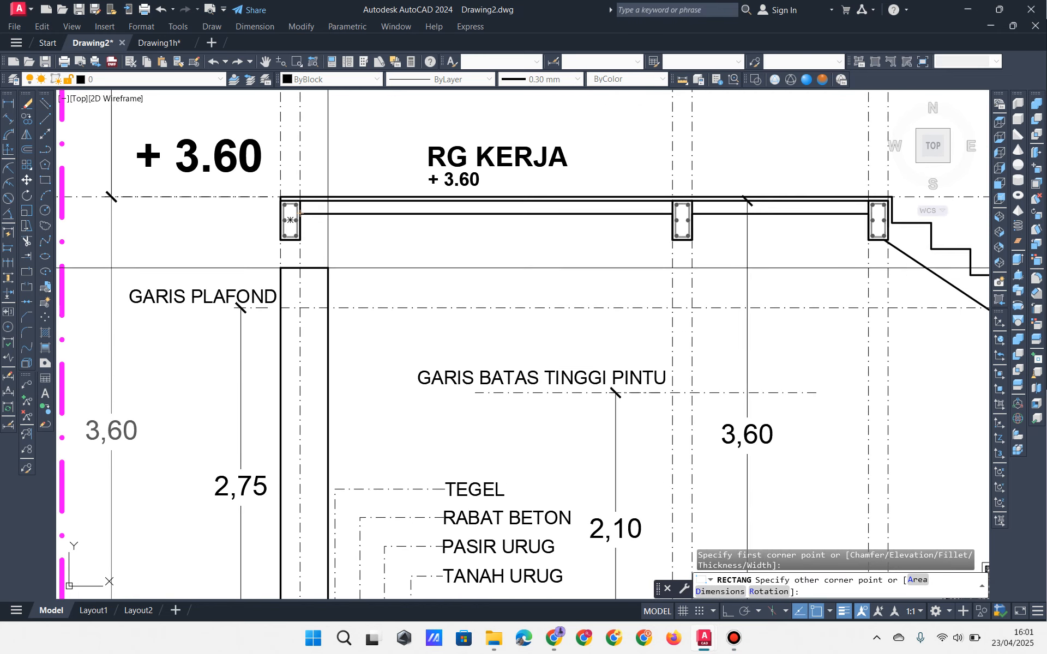
scroll(302, 257, up, 4)
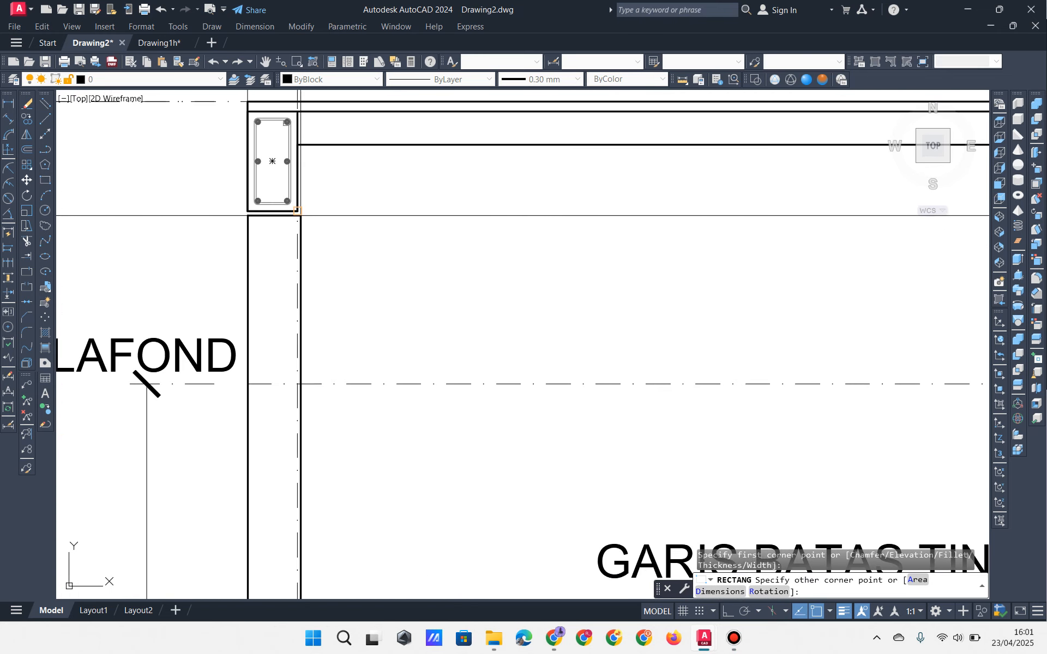
click(298, 214)
scroll(327, 246, down, 6)
middle_drag(432, 298, 221, 275)
scroll(367, 300, up, 4)
middle_drag(367, 301, 455, 423)
mouse_move(407, 370)
middle_down()
mouse_move(434, 260)
mouse_move(455, 313)
mouse_move(491, 344)
mouse_move(552, 284)
middle_up()
key(Return)
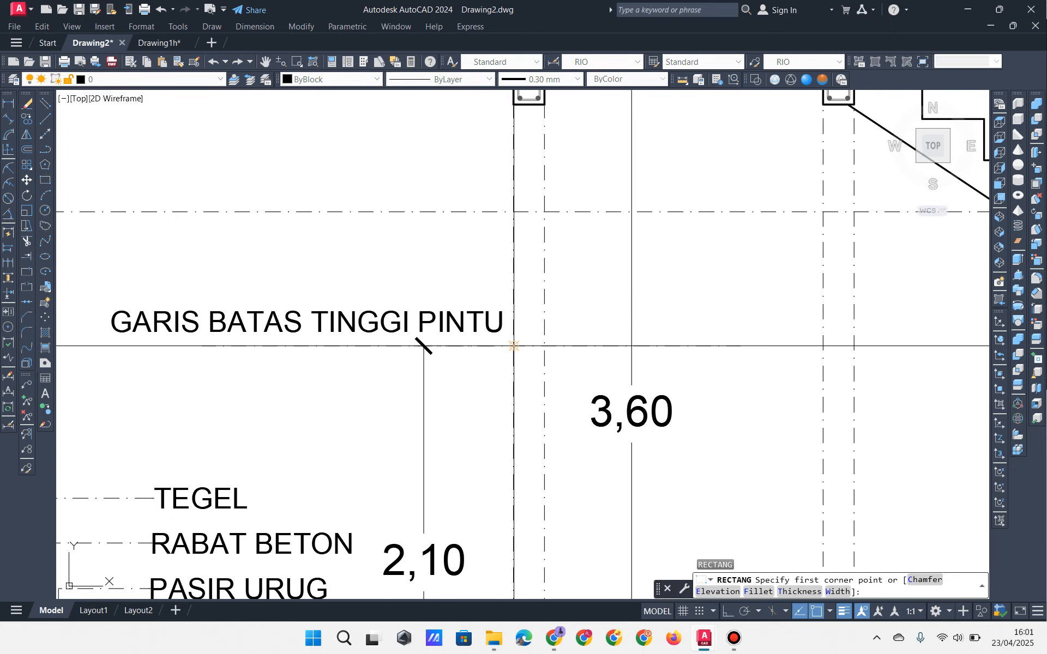
Step: Finish the second wall rectangle from the door-height line up to the middle beam
click(544, 103)
scroll(532, 180, down, 4)
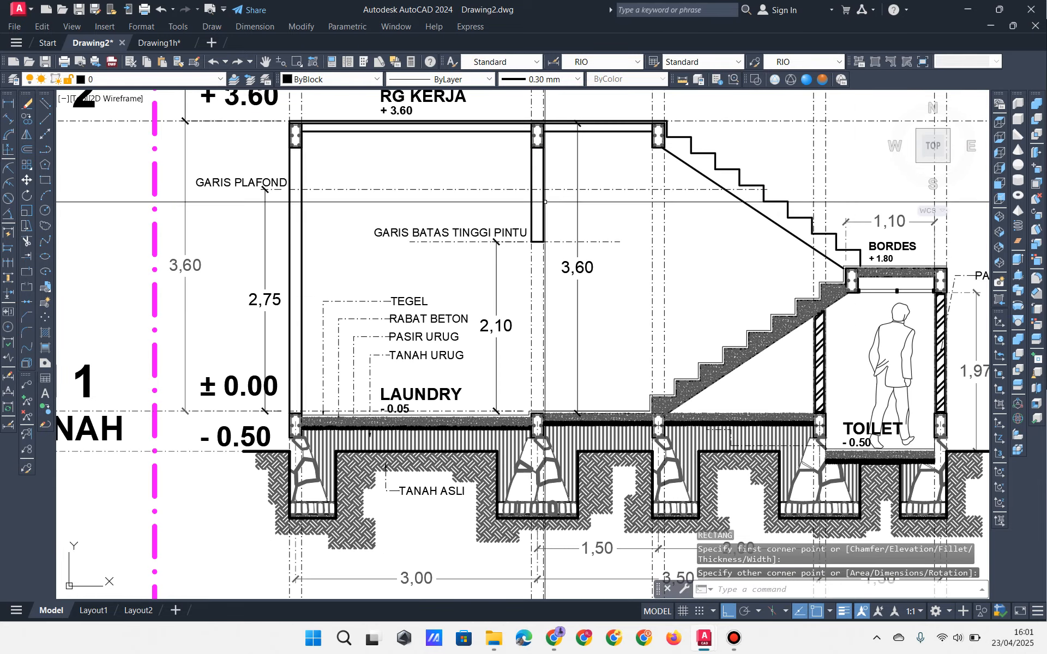
scroll(552, 288, up, 2)
scroll(531, 242, down, 5)
scroll(528, 250, up, 3)
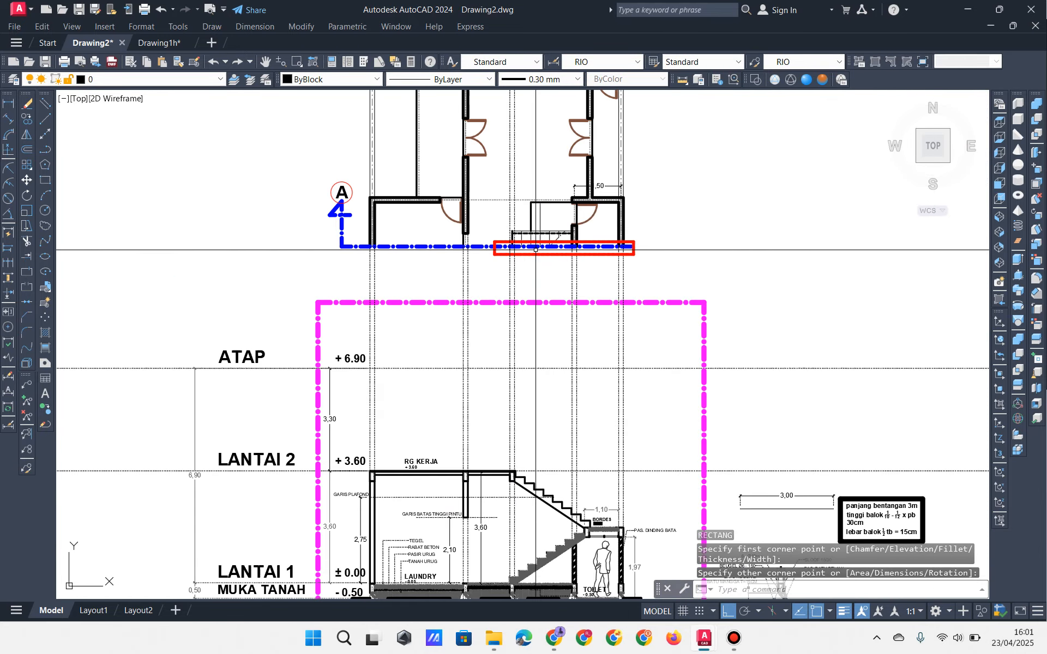
scroll(497, 267, up, 2)
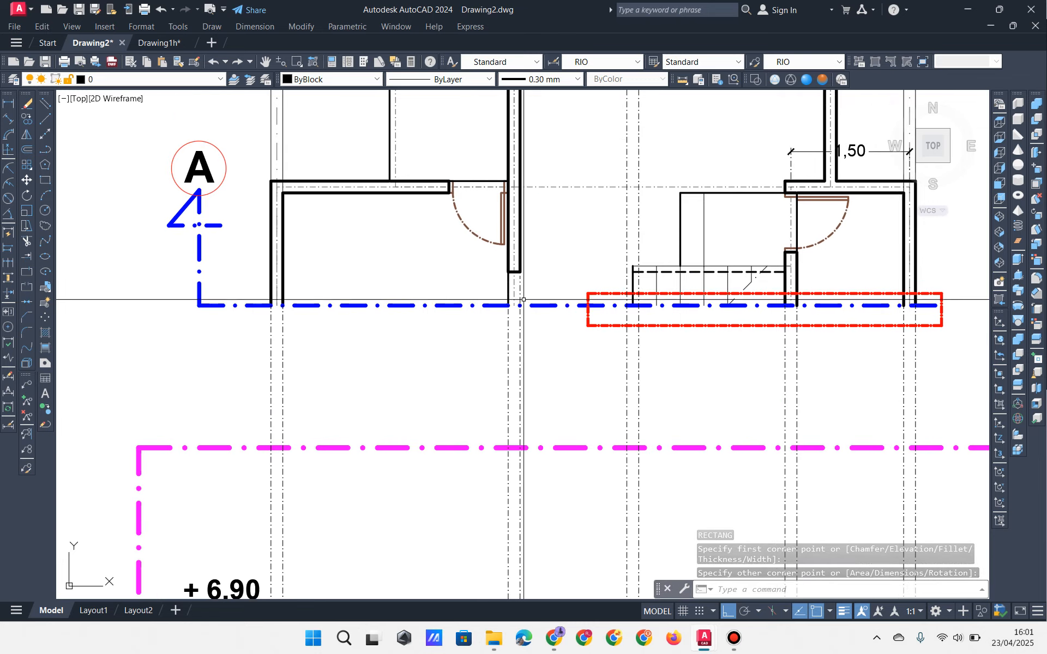
scroll(494, 308, down, 5)
Step: Window-select the laundry door on the ground-floor plan, then clear the selection
middle_drag(229, 338, 704, 307)
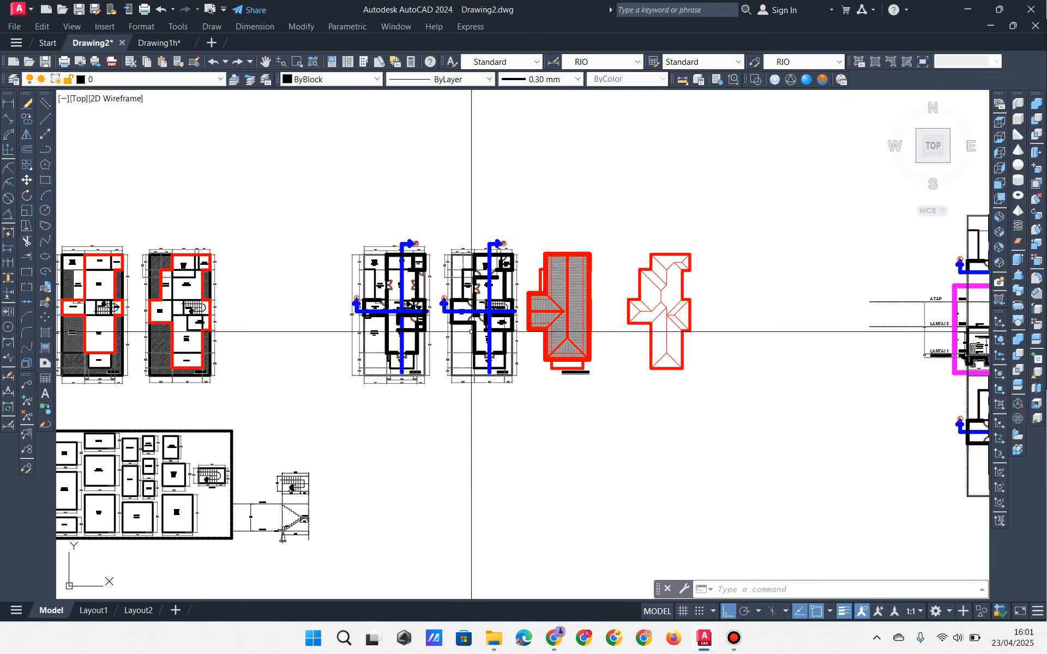
scroll(422, 322, up, 4)
middle_drag(295, 283, 495, 227)
scroll(495, 227, up, 5)
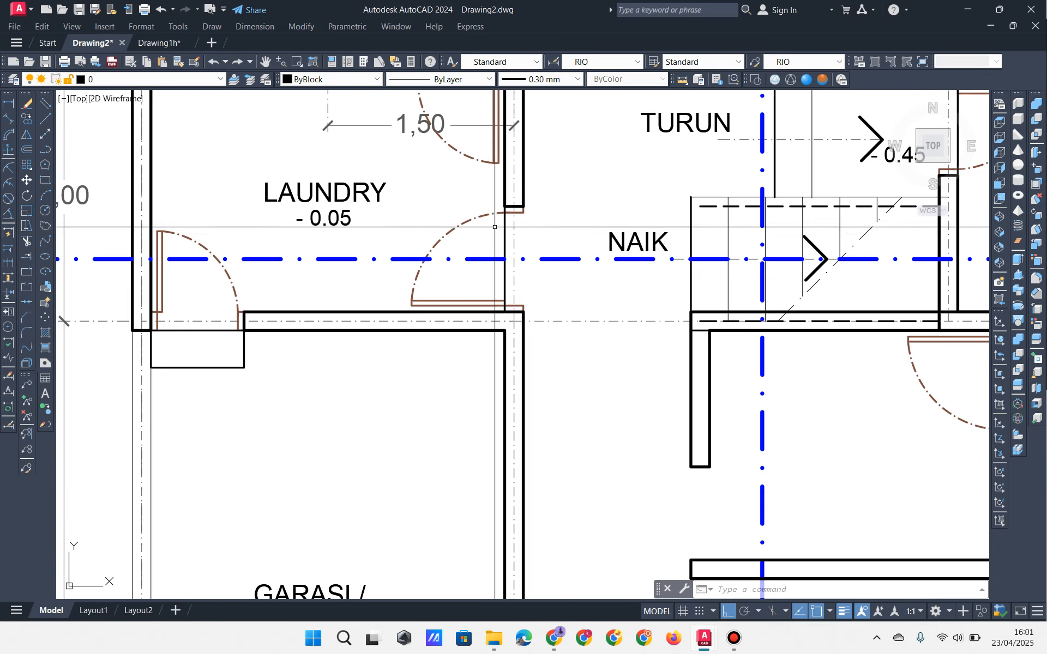
click(383, 167)
click(563, 346)
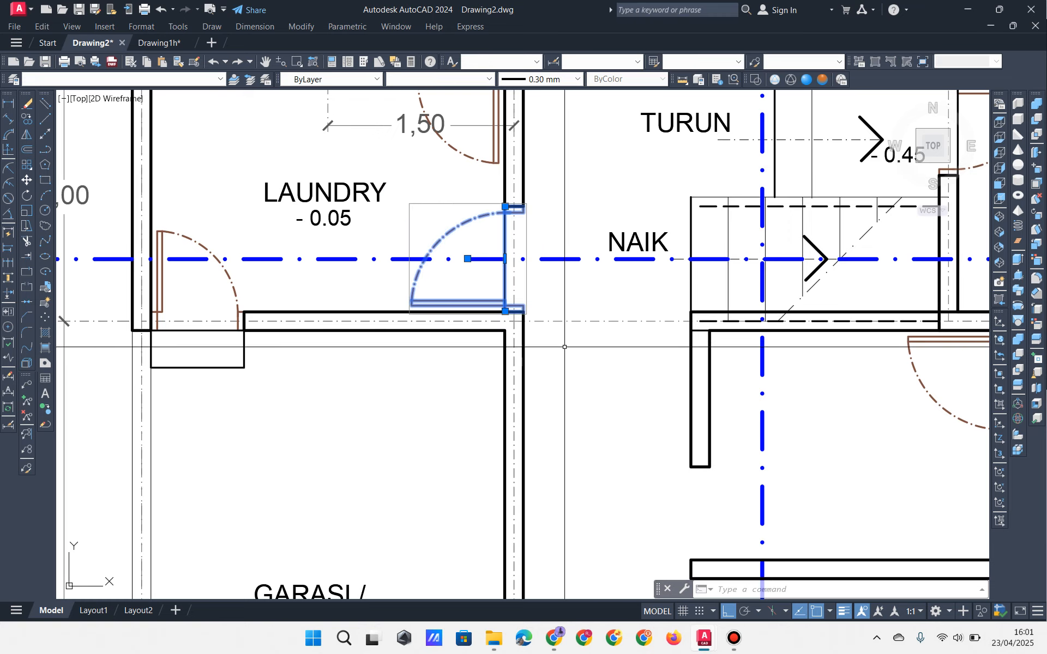
scroll(559, 237, down, 2)
key(Escape)
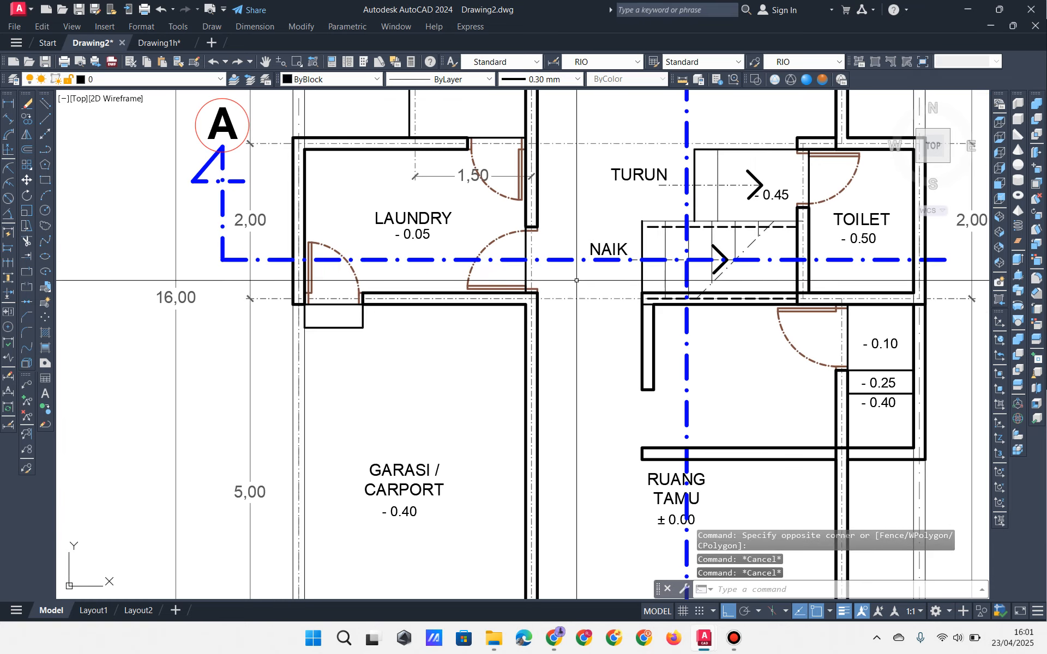
Step: Window the laundry door once more, cancel, and return to the section's LAUNDRY area
scroll(660, 314, down, 3)
scroll(706, 302, up, 4)
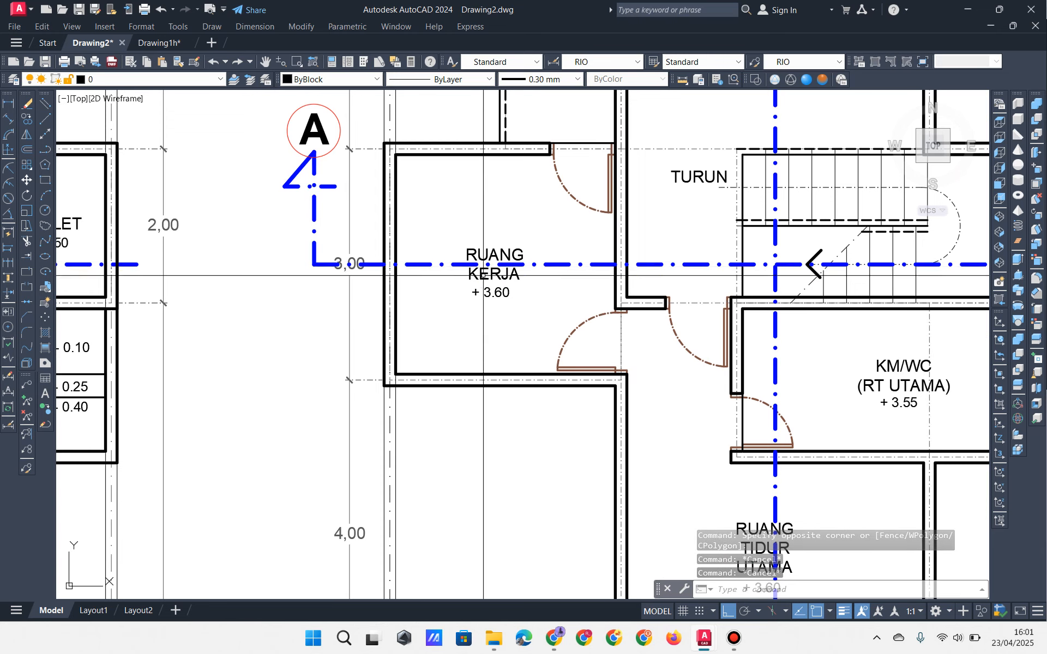
scroll(503, 274, down, 4)
scroll(309, 264, up, 5)
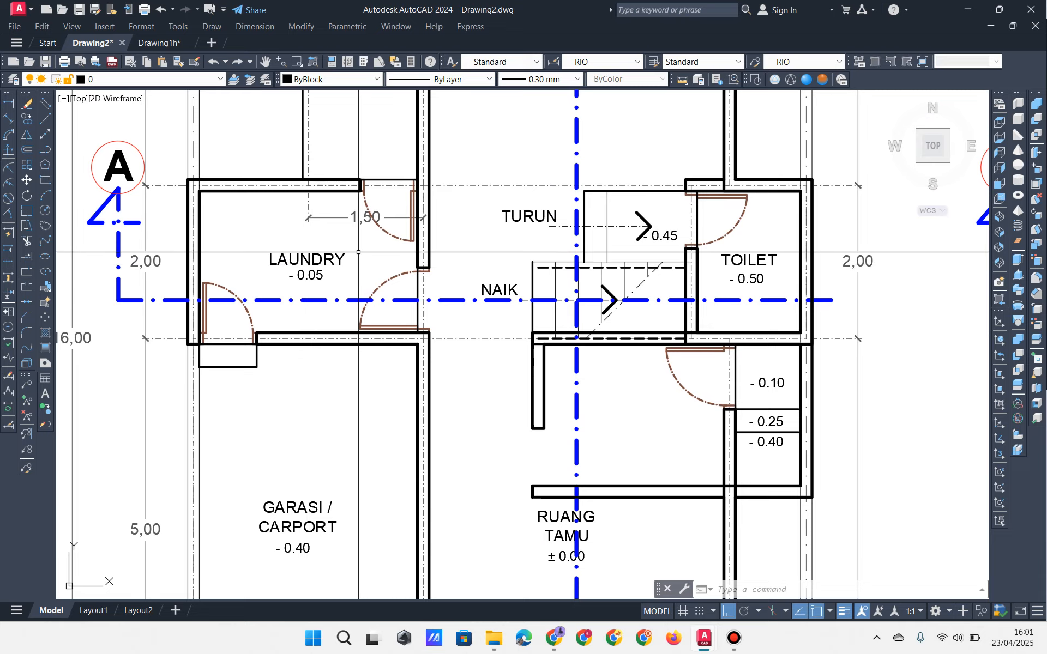
click(351, 241)
click(468, 347)
key(Escape)
key(Escape)
scroll(470, 346, down, 6)
middle_drag(851, 370, 308, 280)
middle_drag(845, 283, 218, 349)
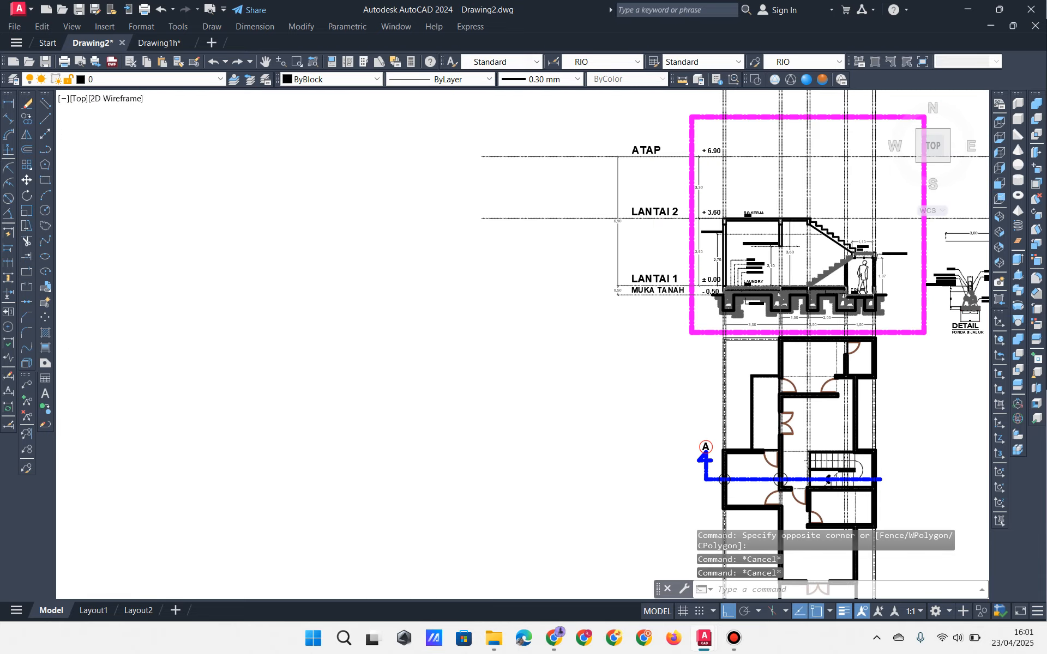
mouse_move(759, 364)
middle_down()
mouse_move(446, 287)
mouse_move(464, 356)
middle_up()
Step: Clear selections and frame the BORDES landing and TOILET wall
scroll(445, 287, up, 9)
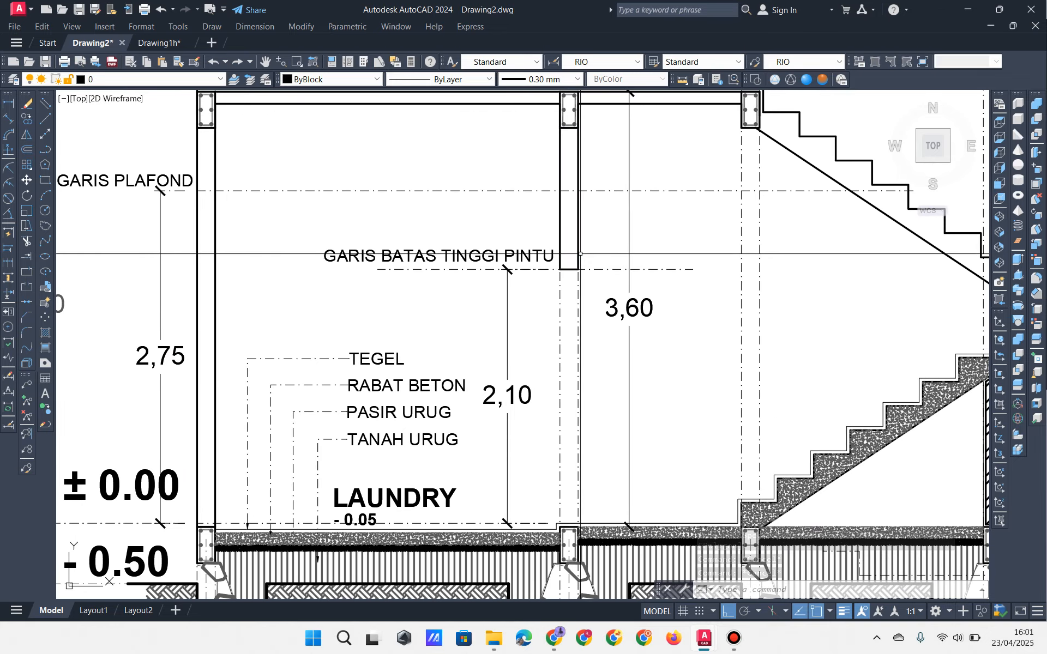
key(Escape)
middle_drag(577, 252, 571, 217)
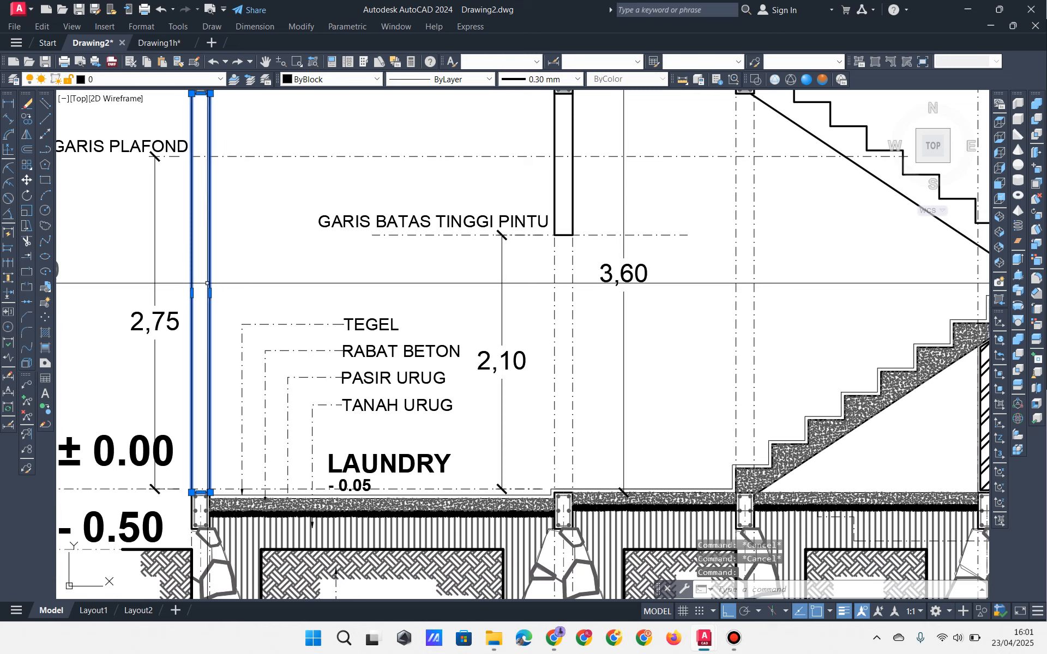
middle_drag(293, 281, 346, 301)
key(Escape)
key(Escape)
mouse_move(541, 239)
middle_down()
mouse_move(535, 255)
mouse_move(493, 254)
middle_up()
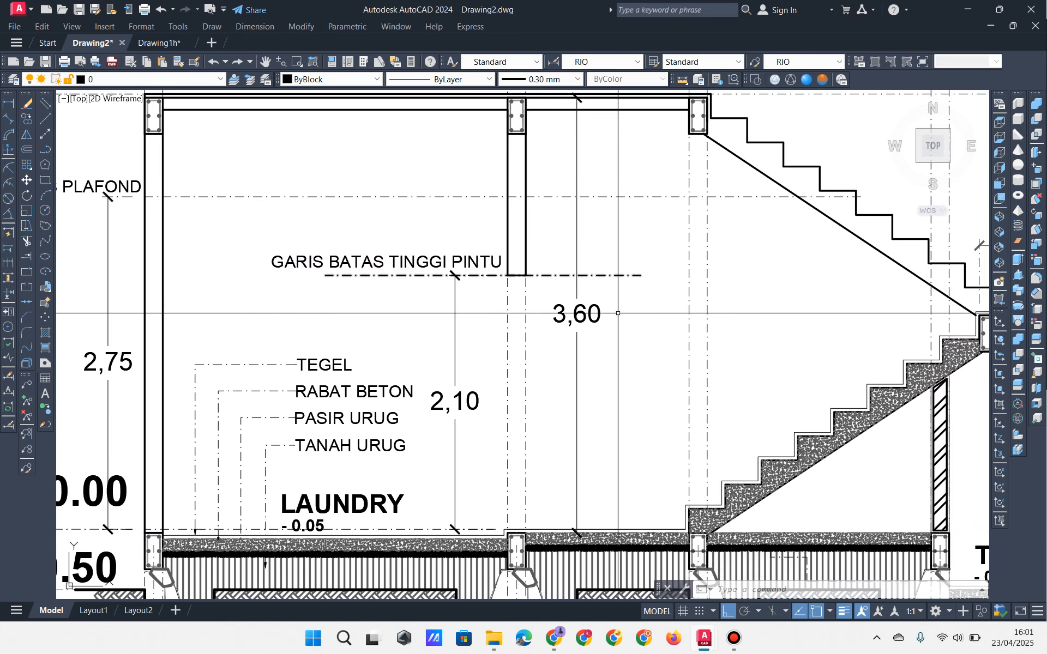
mouse_move(724, 355)
middle_down()
mouse_move(341, 278)
mouse_move(237, 276)
middle_up()
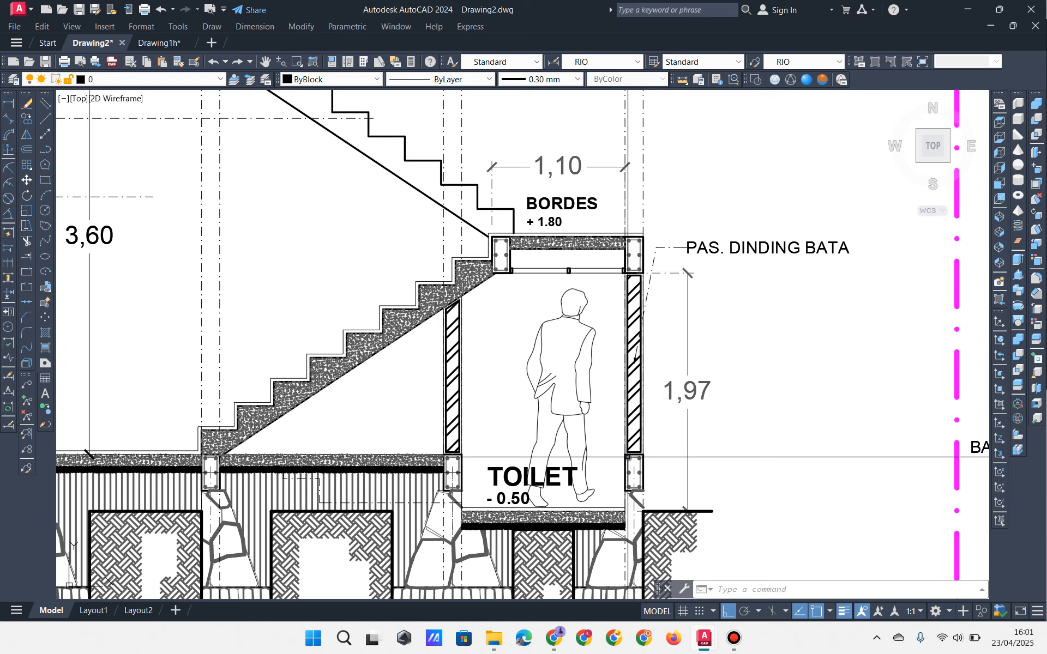
scroll(629, 457, up, 5)
Step: Copy the toilet wall's brick hatch from its bottom to the laundry's left wall base
click(653, 419)
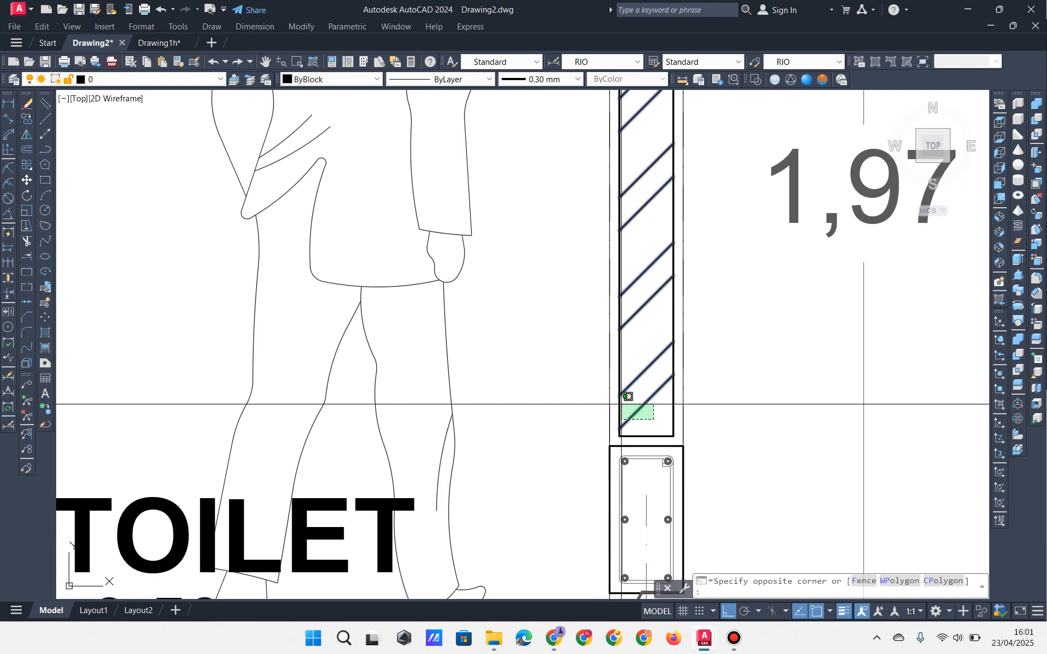
click(624, 398)
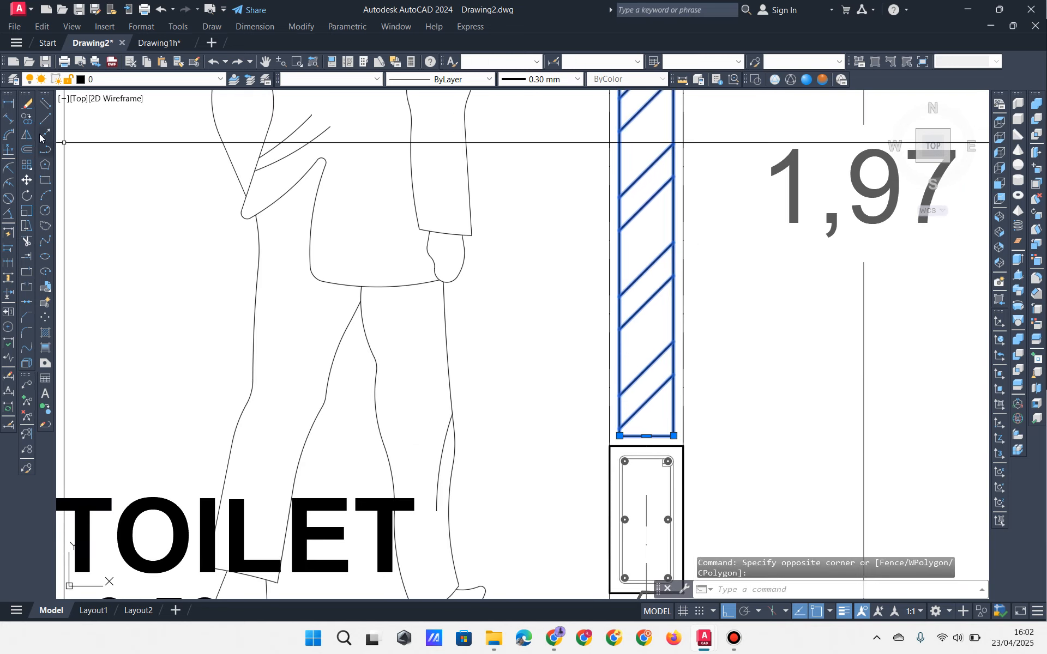
click(27, 119)
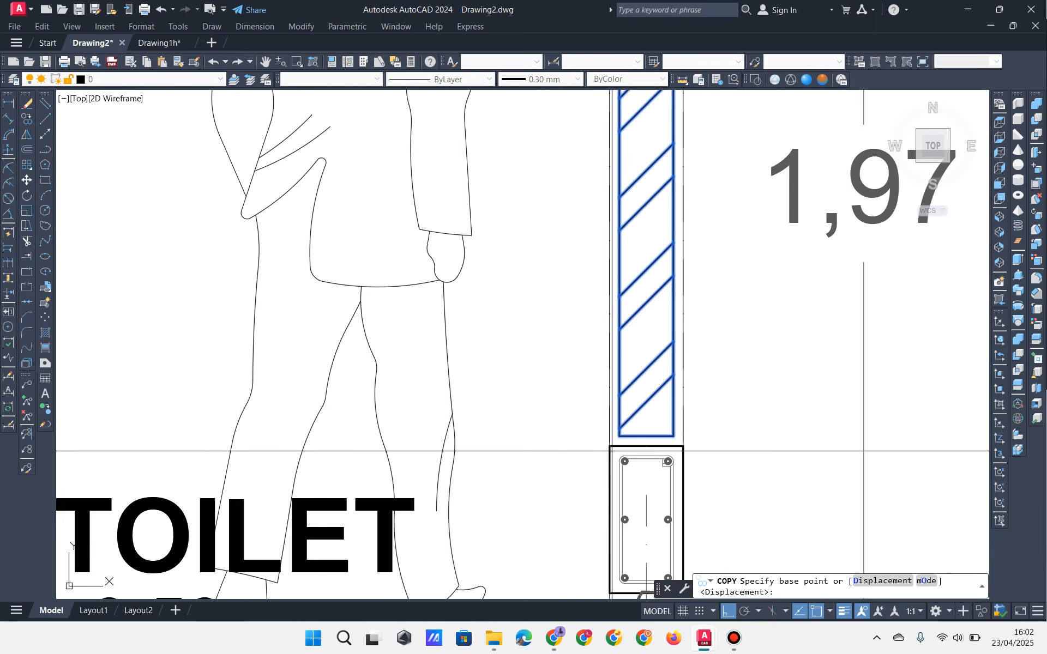
click(653, 448)
scroll(658, 449, down, 6)
middle_drag(404, 373, 738, 344)
middle_drag(159, 391, 551, 424)
scroll(456, 437, up, 6)
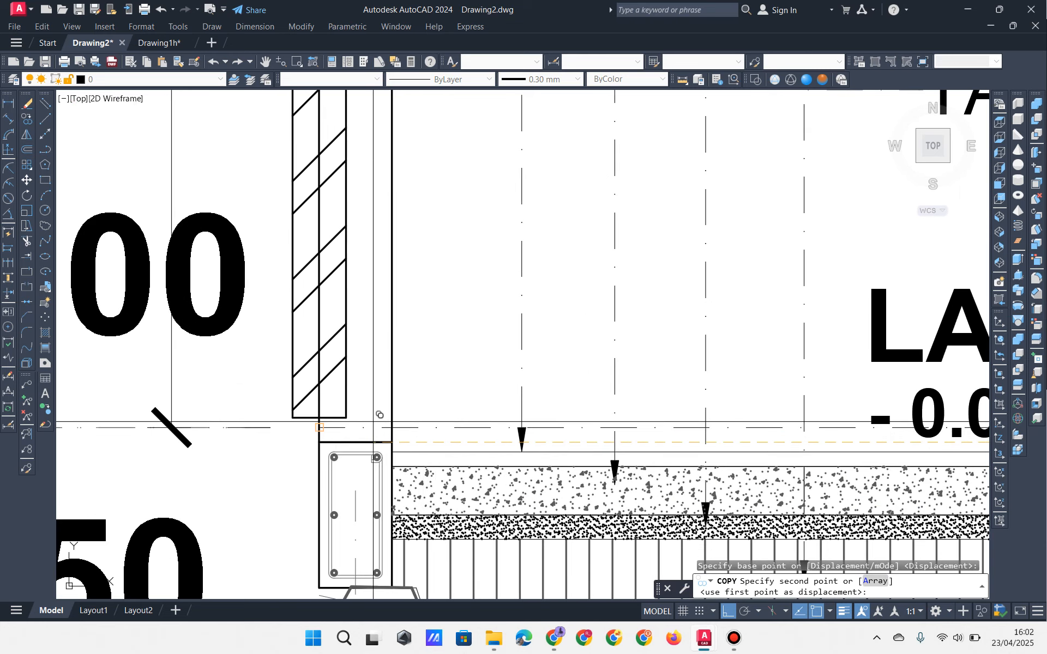
click(357, 441)
Step: Place a second brick hatch copy on the door-height line under the +3.60 beam
scroll(376, 449, down, 5)
middle_drag(595, 334, 295, 539)
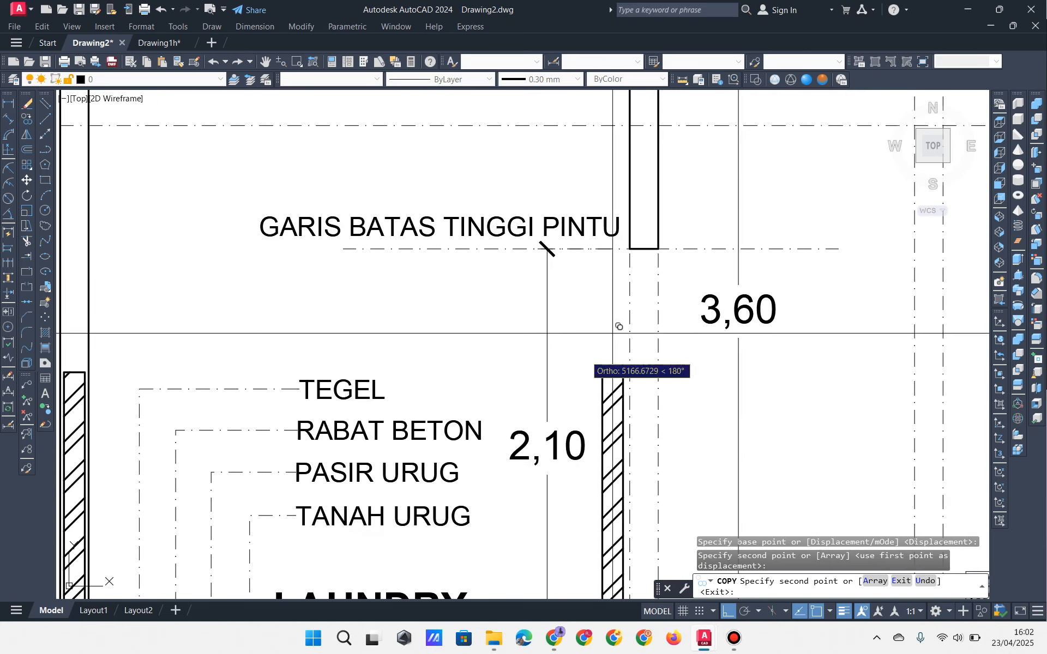
middle_drag(678, 257, 631, 388)
scroll(627, 385, up, 5)
click(553, 370)
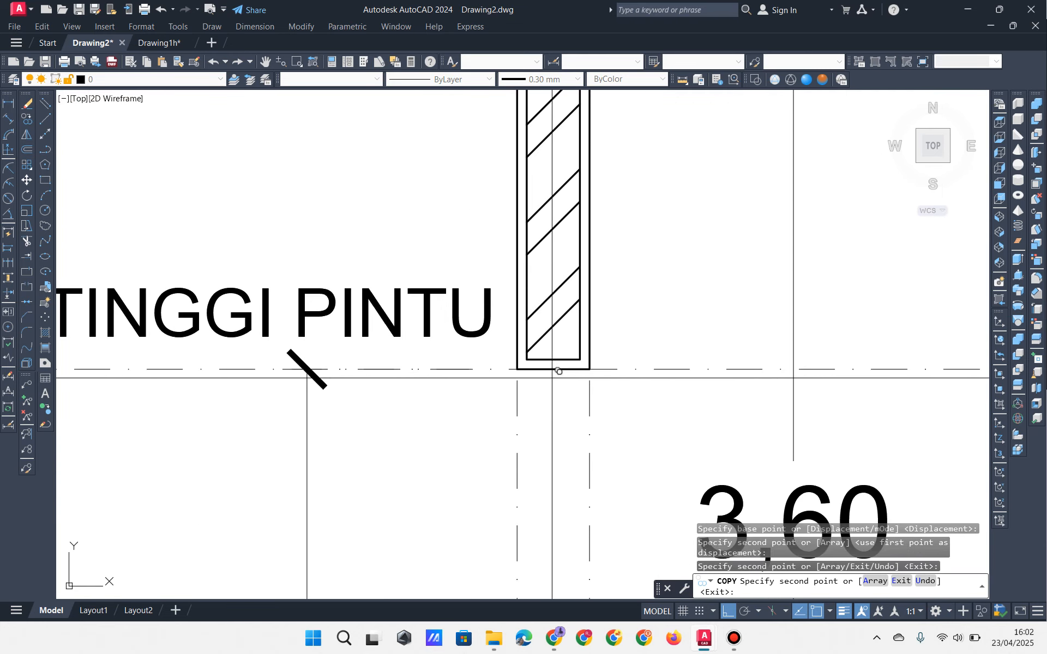
scroll(553, 382, down, 4)
key(Return)
key(Escape)
key(Escape)
key(Escape)
middle_drag(585, 210, 575, 270)
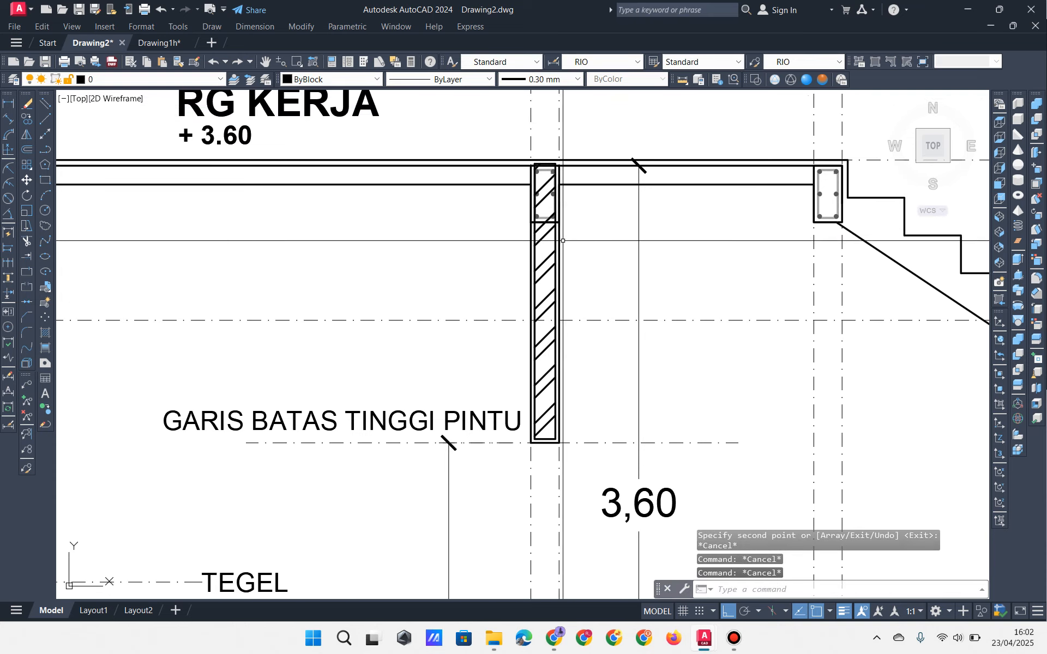
Step: Grip-stretch the hatch above the door-height line down to 20 below the beam column
scroll(559, 218, up, 2)
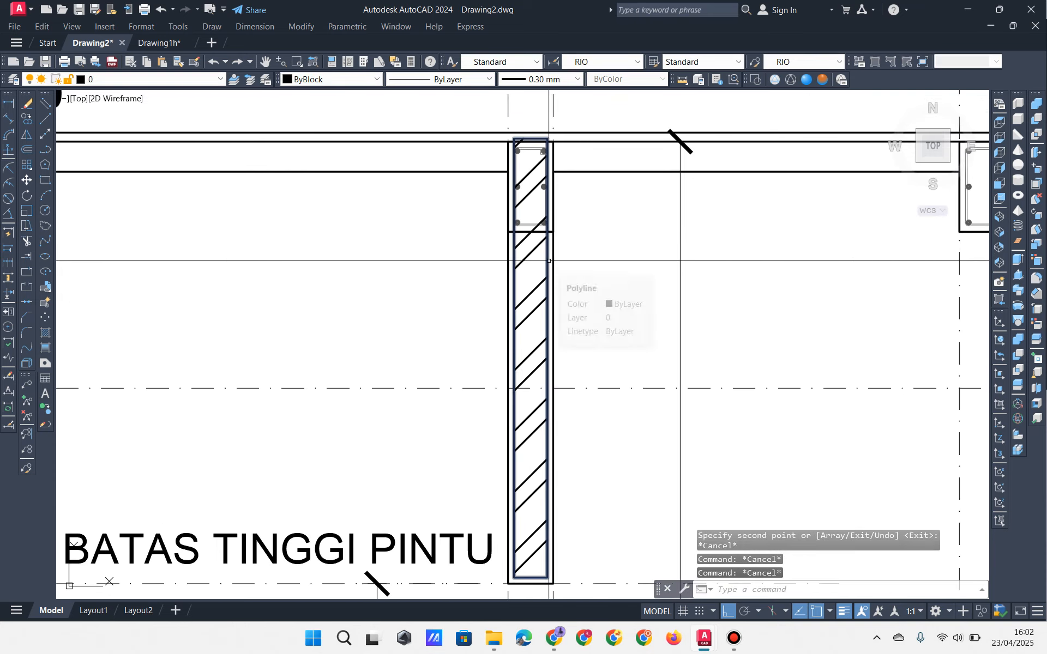
scroll(549, 229, up, 2)
click(522, 241)
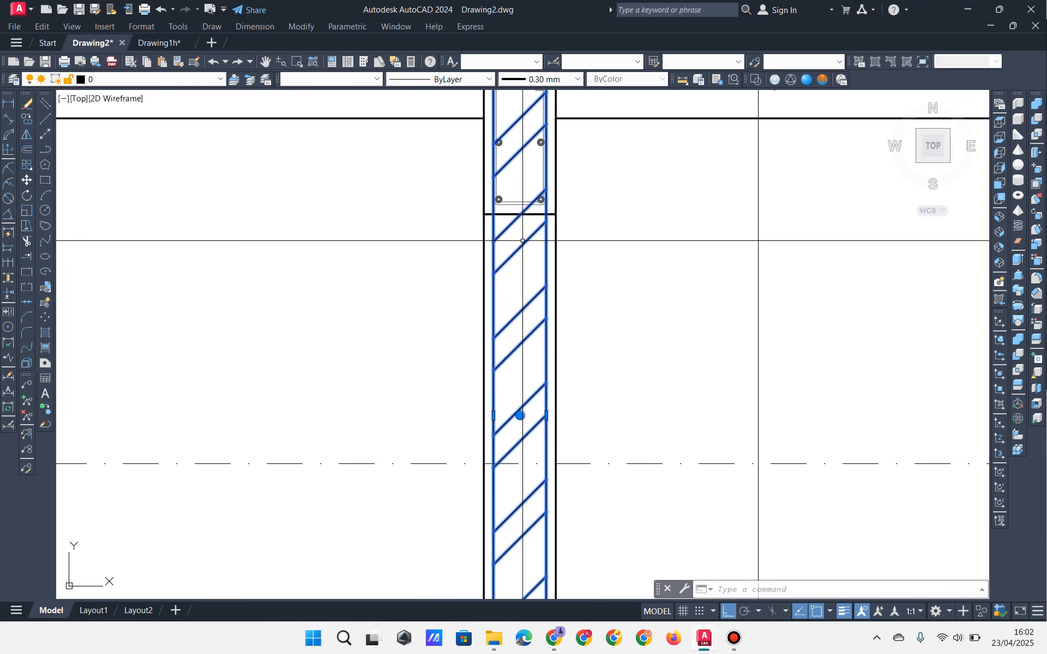
middle_drag(525, 237, 514, 323)
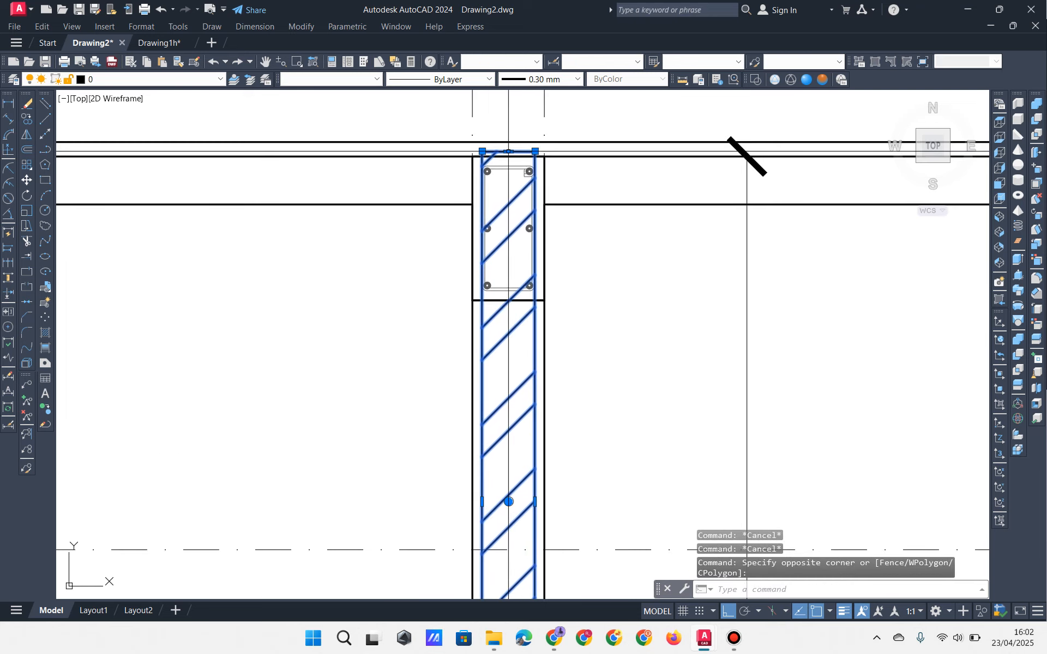
click(508, 151)
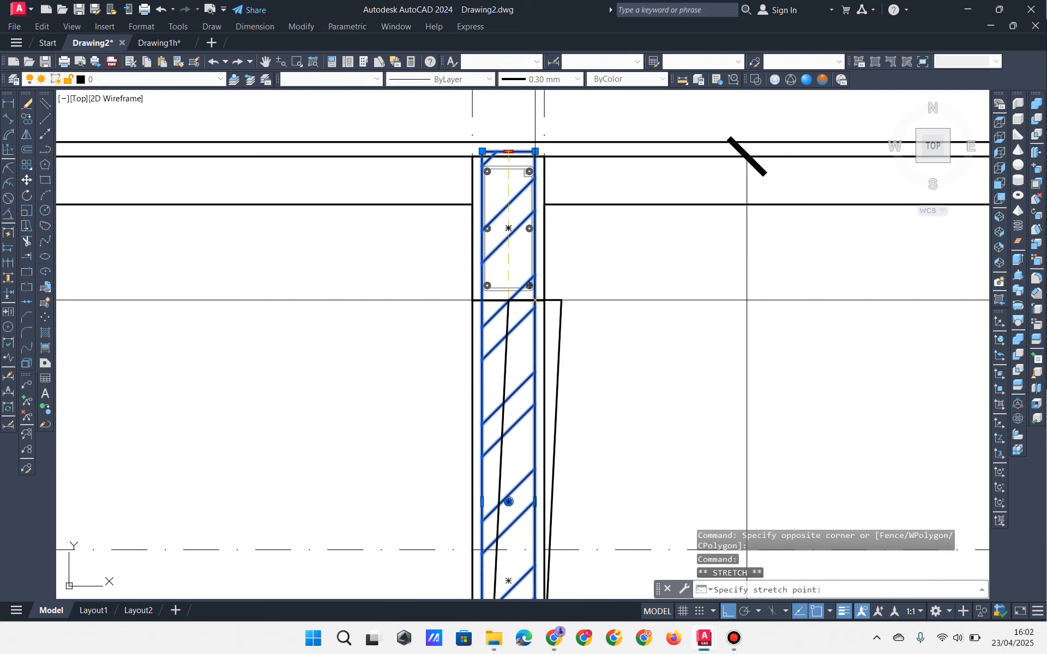
click(505, 304)
scroll(493, 292, up, 4)
click(487, 284)
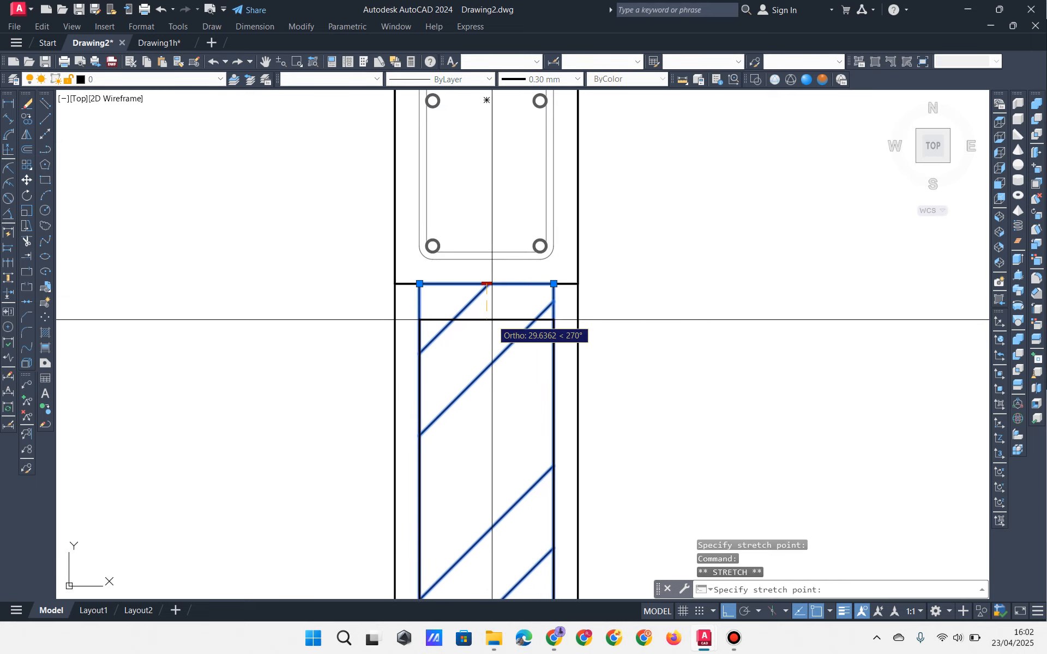
key(Return)
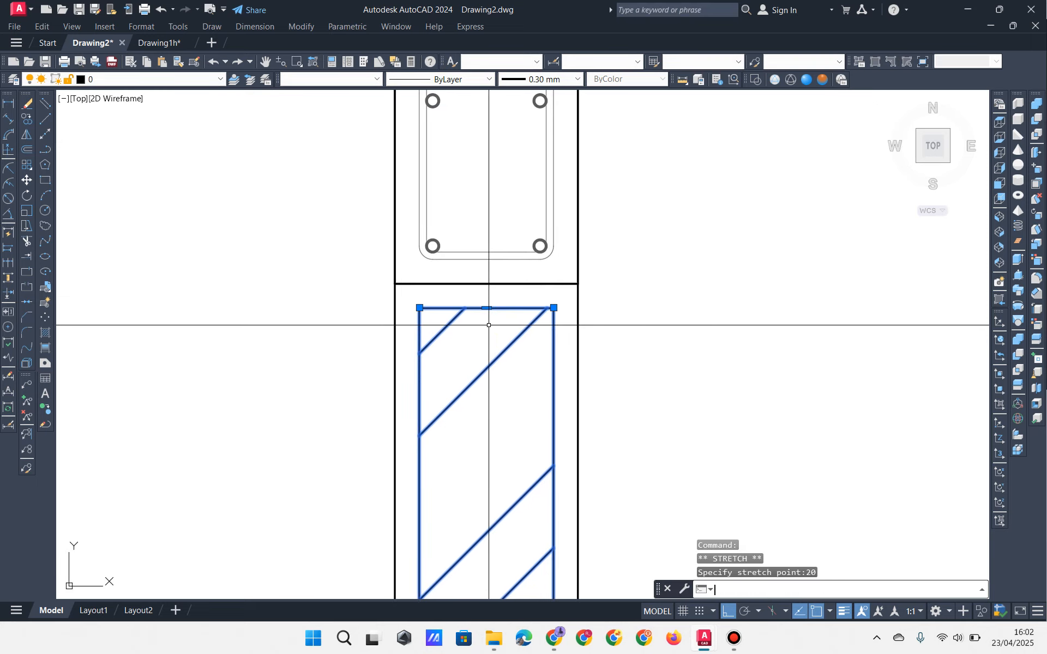
key(Escape)
key(Escape)
scroll(435, 294, down, 11)
Step: Shorten the left laundry wall hatch so its top sits 20 below the column bottom
middle_drag(138, 472, 641, 216)
scroll(726, 157, up, 8)
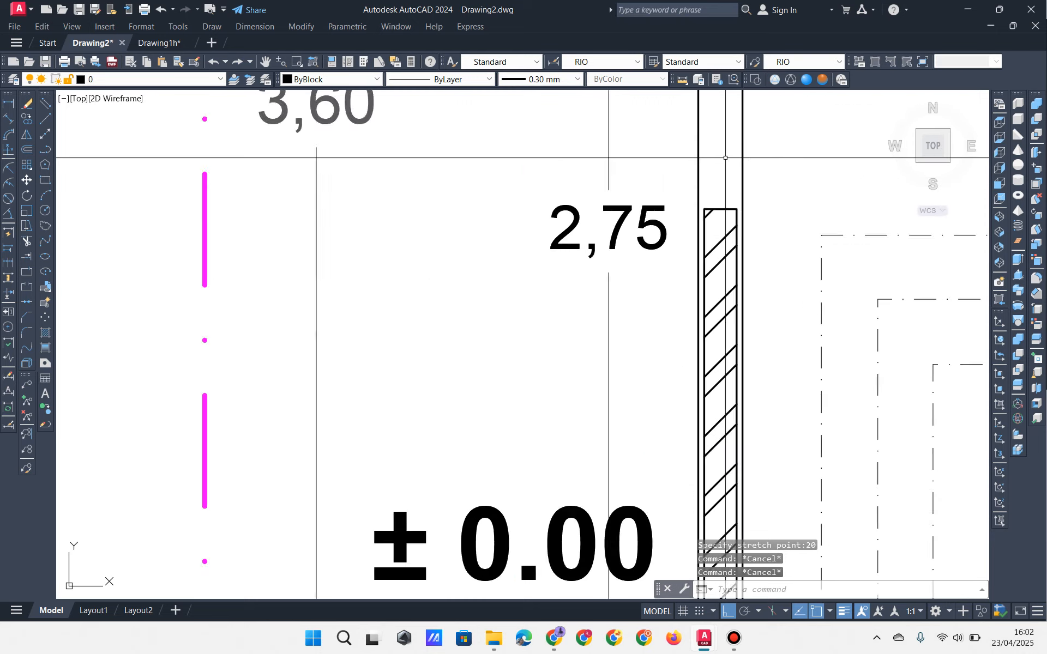
click(738, 178)
click(709, 284)
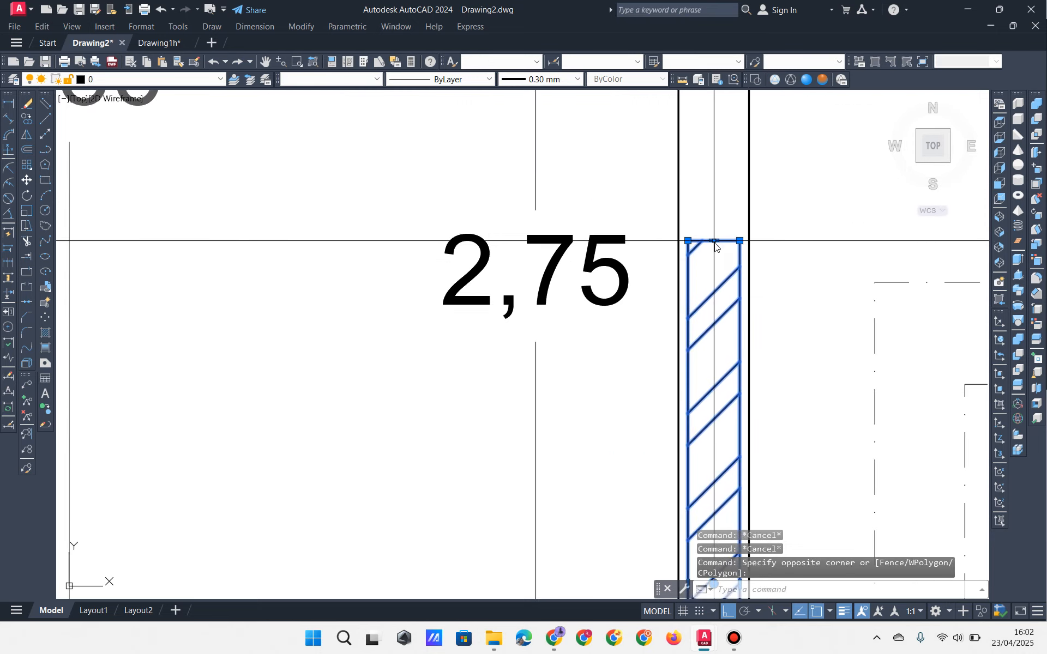
click(714, 241)
scroll(719, 247, down, 2)
middle_drag(736, 188, 638, 513)
middle_drag(661, 267, 637, 496)
scroll(607, 246, up, 4)
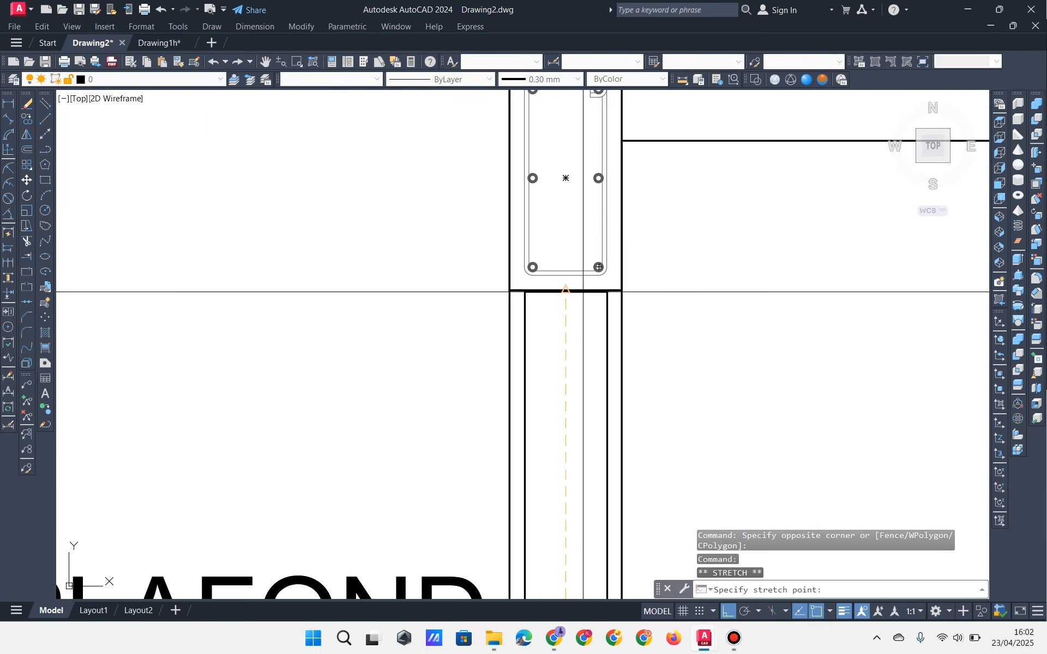
click(567, 292)
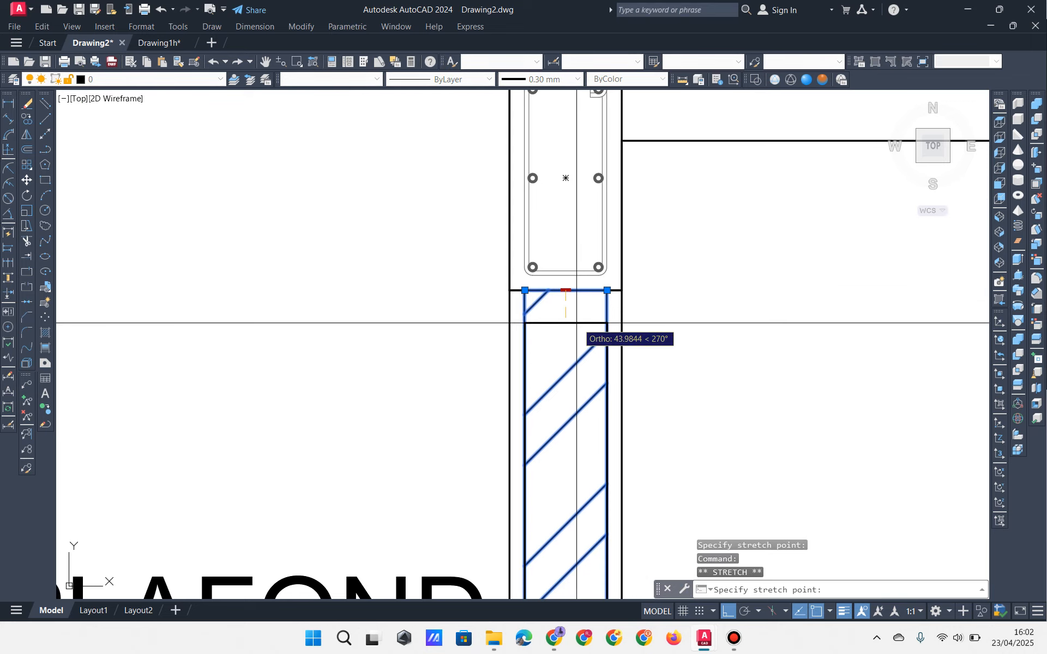
key(Return)
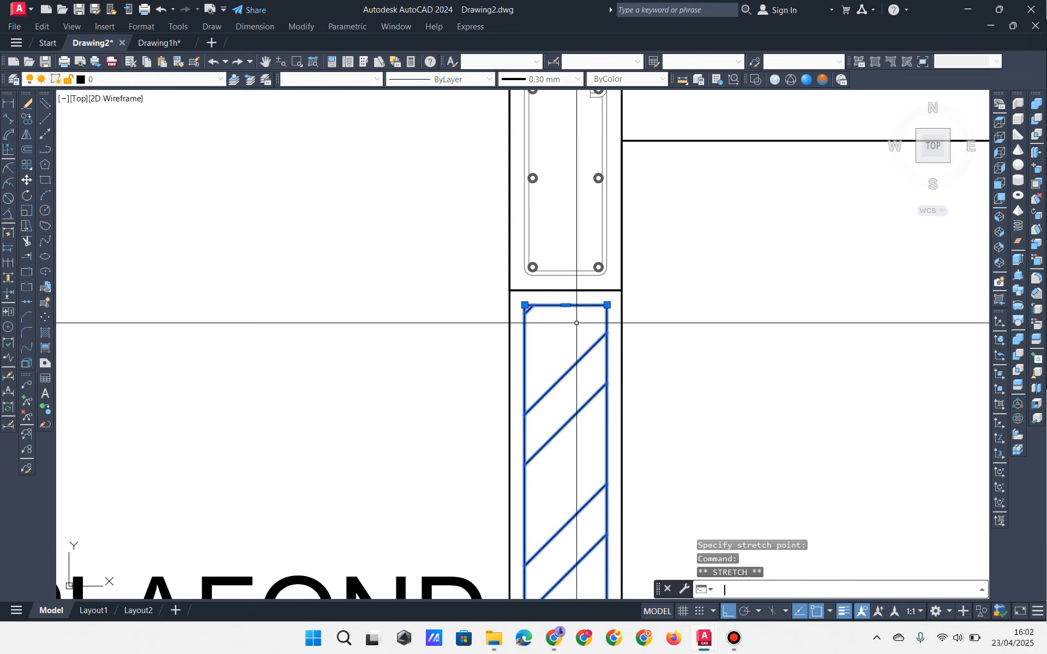
key(Escape)
key(Escape)
Step: Review the hatched laundry walls across the ground floor and stair section
scroll(596, 552, down, 5)
mouse_move(596, 552)
middle_down()
mouse_move(347, 370)
mouse_move(248, 387)
mouse_move(230, 375)
middle_up()
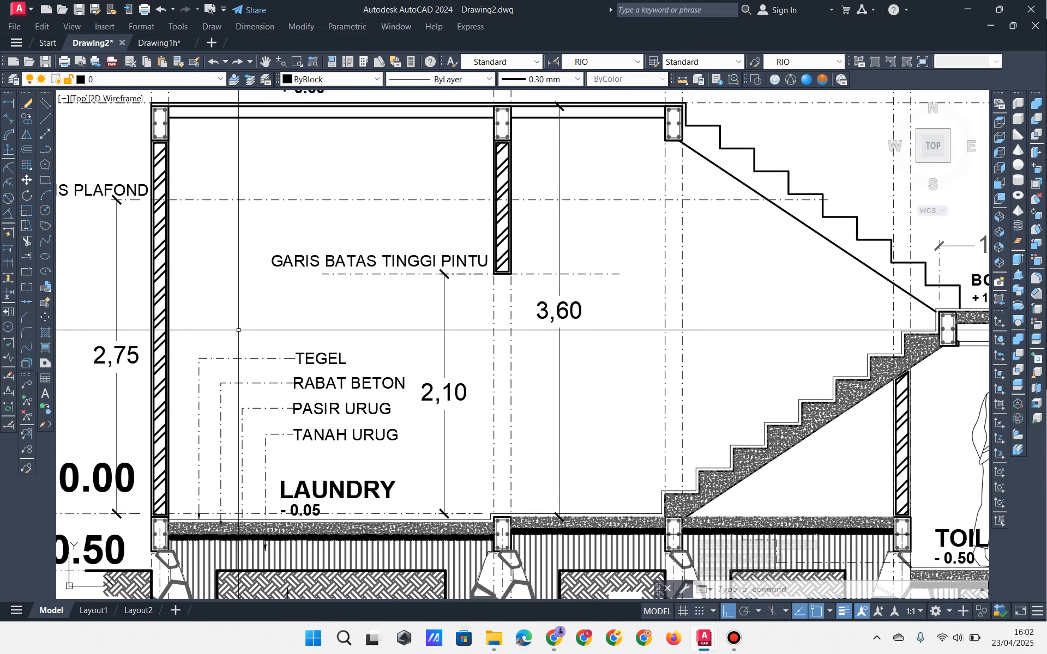
mouse_move(461, 360)
middle_down()
mouse_move(432, 340)
mouse_move(413, 352)
middle_up()
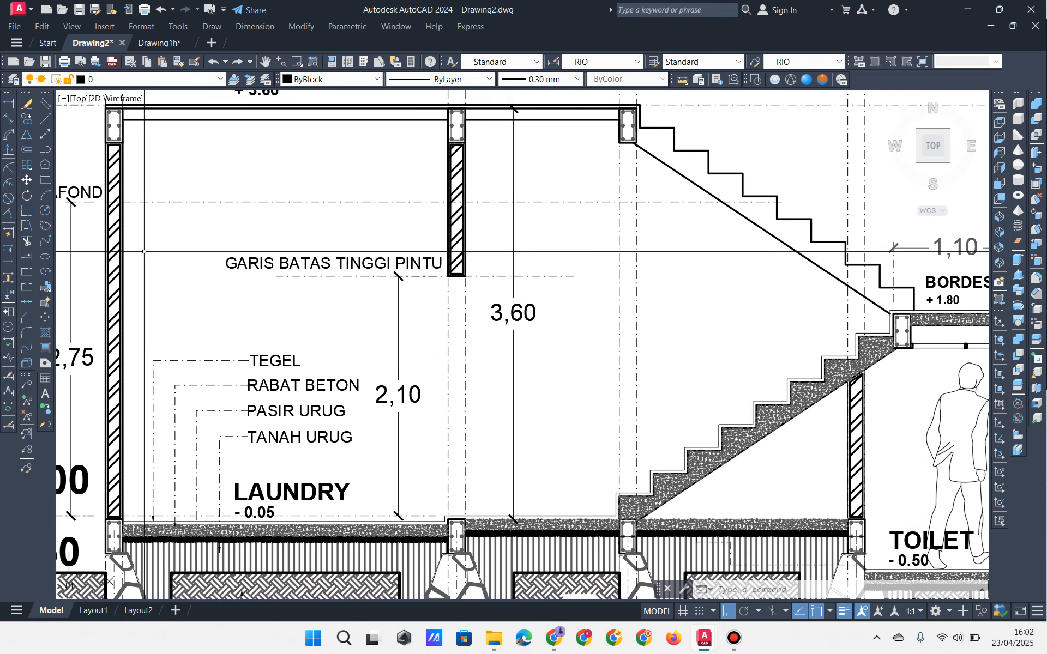
middle_drag(142, 251, 164, 264)
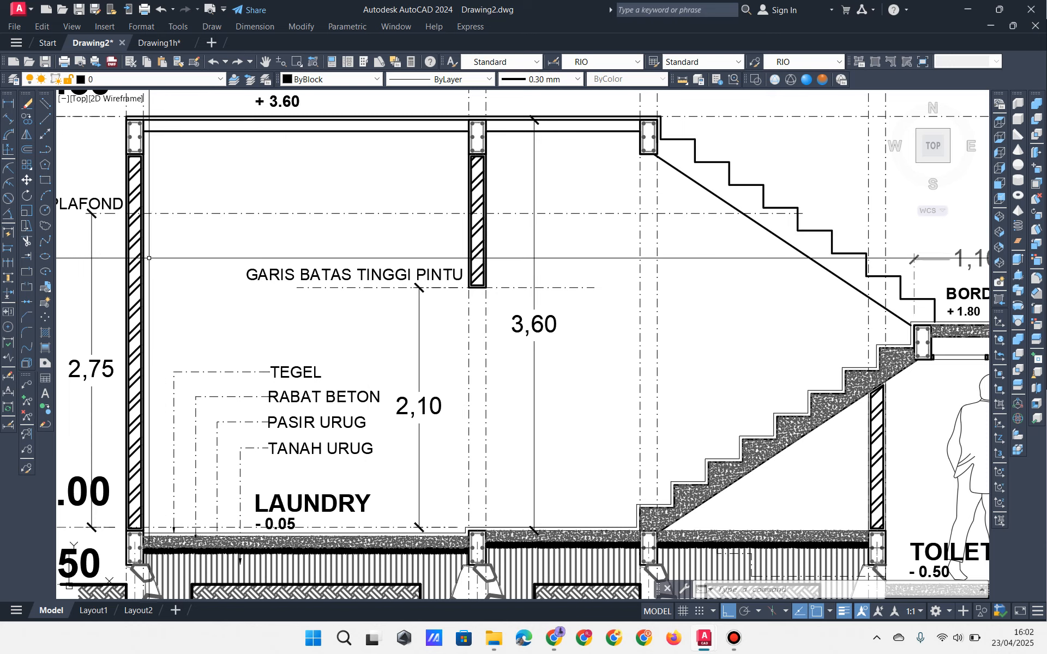
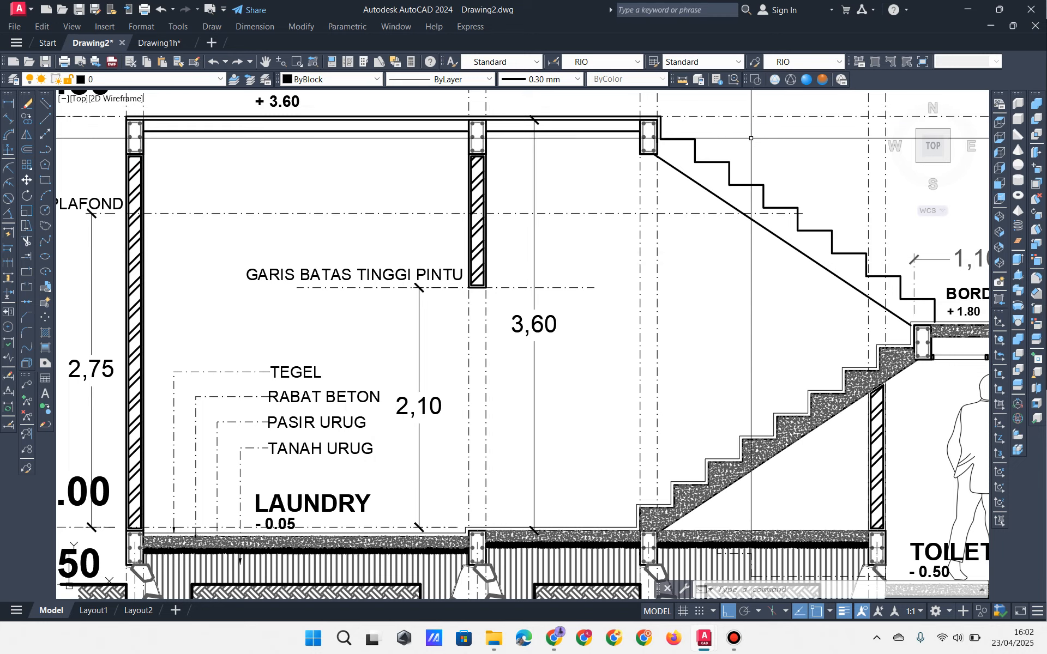
Step: Open kosen.dwg and inspect its door elevations around the 164 dimension
click(734, 638)
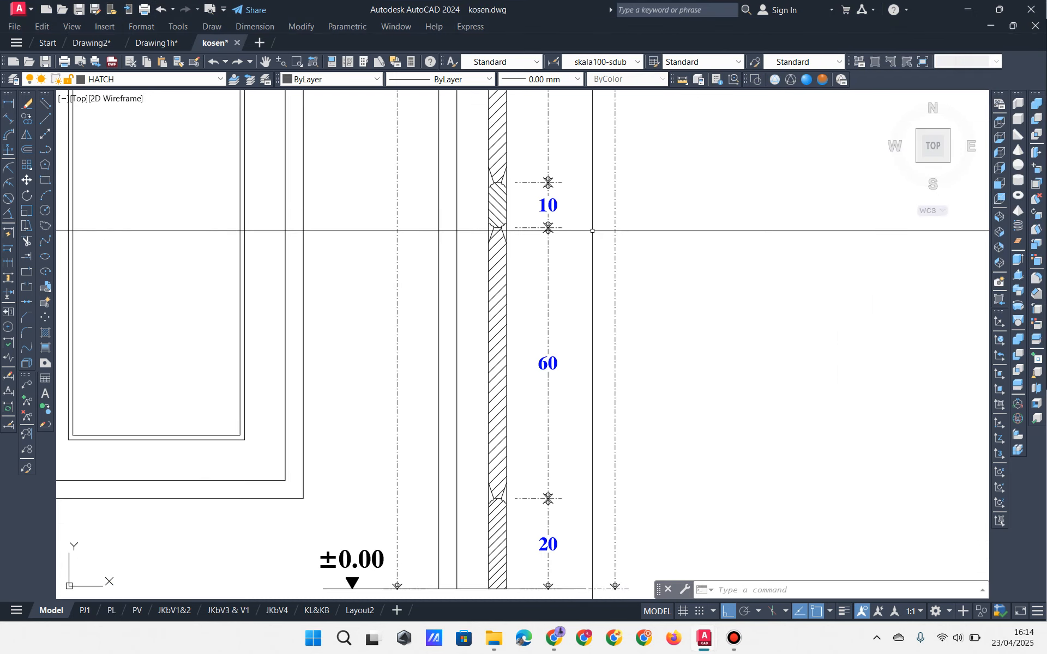
click(607, 252)
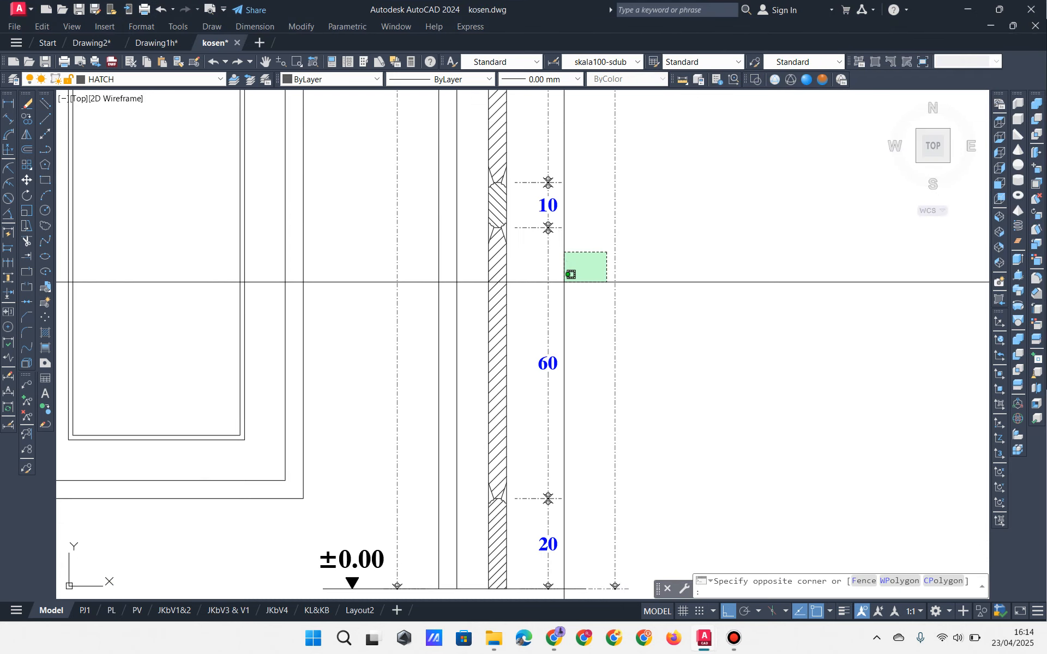
click(570, 273)
middle_drag(541, 295, 546, 320)
scroll(540, 469, up, 6)
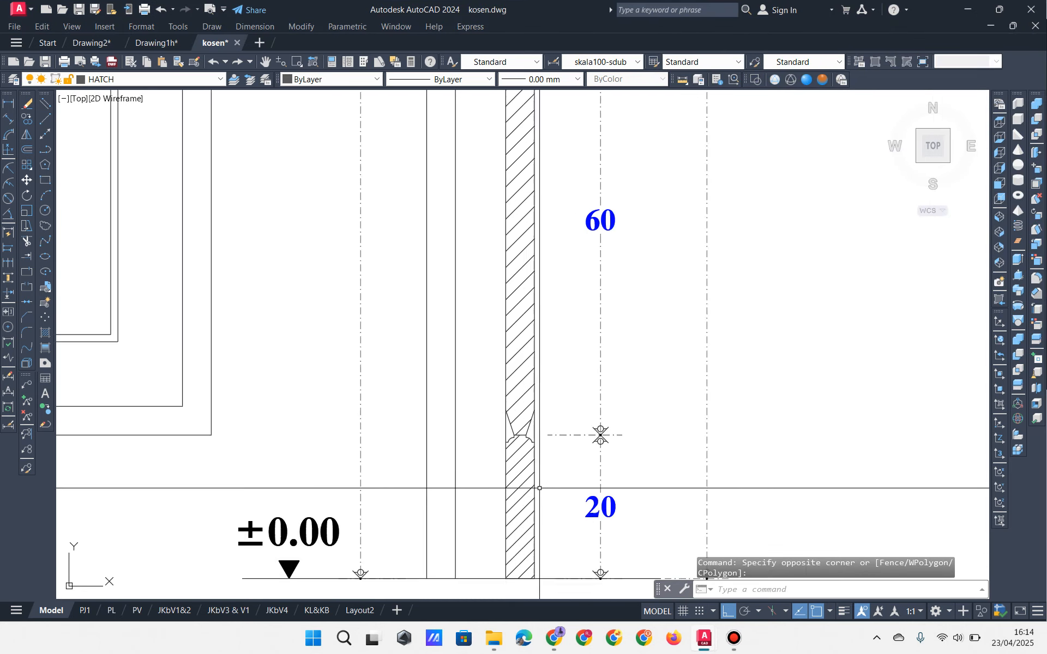
scroll(539, 240, down, 8)
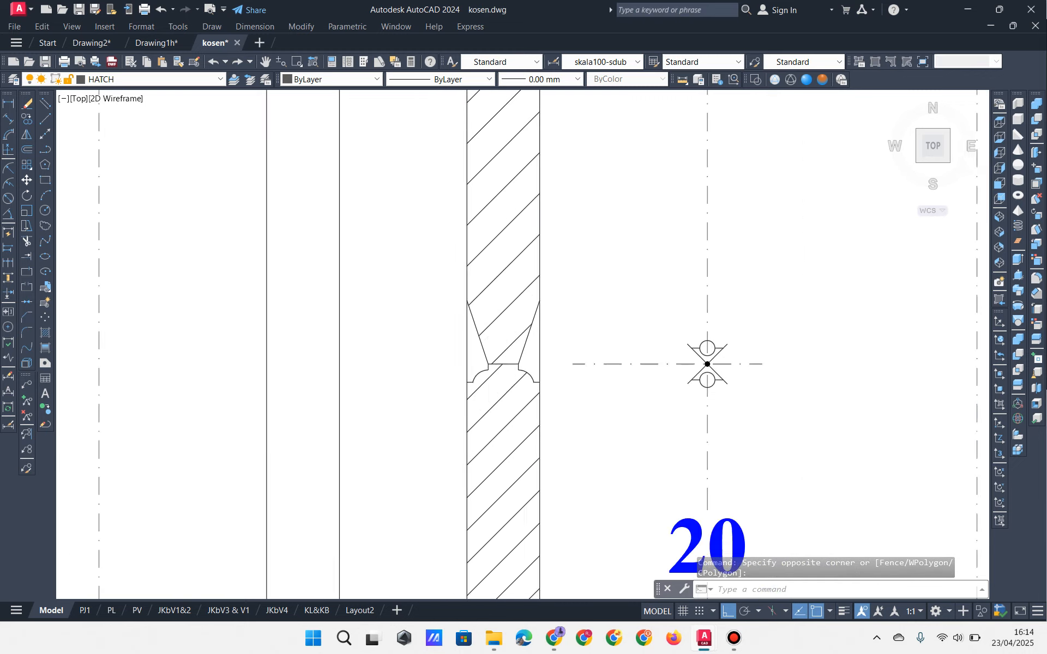
middle_drag(539, 240, 536, 286)
scroll(549, 349, up, 2)
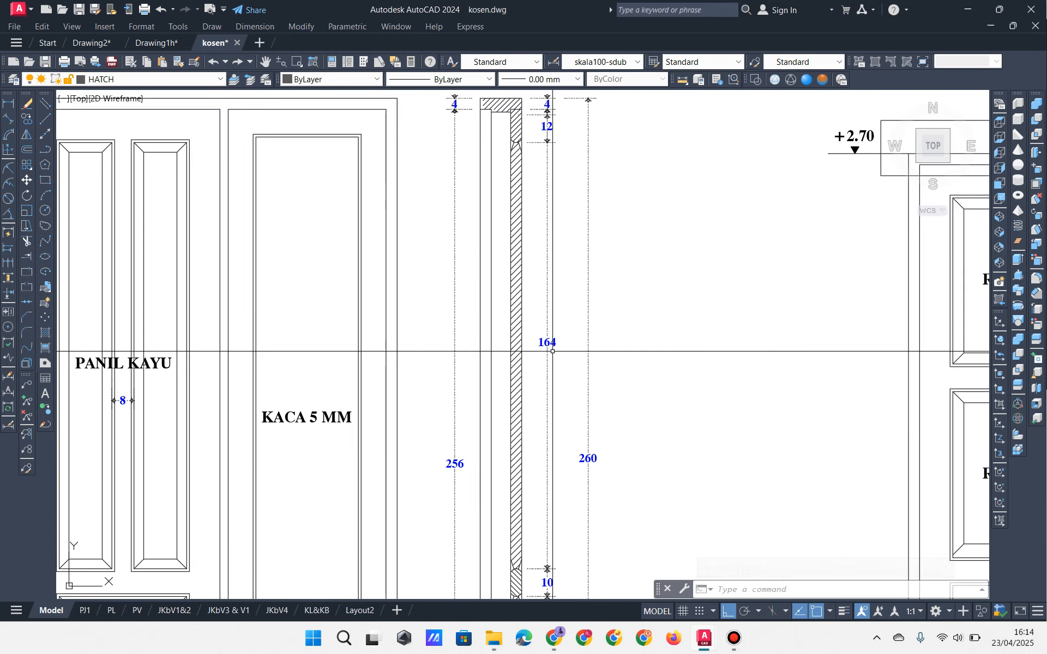
middle_drag(503, 231, 511, 311)
middle_drag(627, 382, 436, 253)
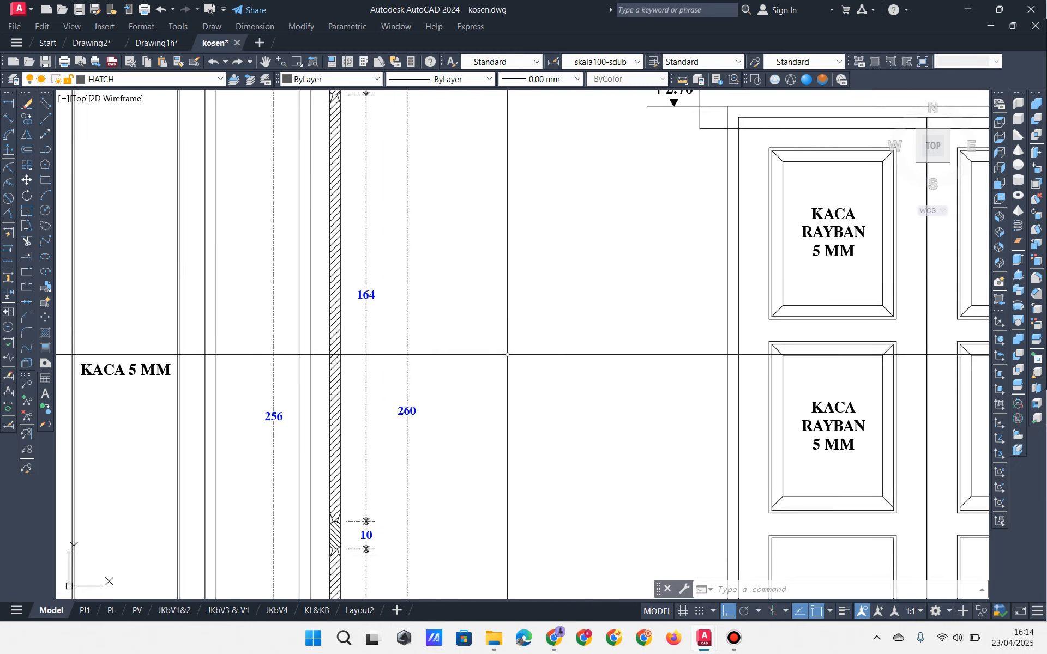
middle_drag(455, 414, 551, 309)
scroll(379, 377, down, 2)
mouse_move(379, 378)
middle_down()
mouse_move(505, 380)
mouse_move(521, 388)
mouse_move(529, 423)
middle_up()
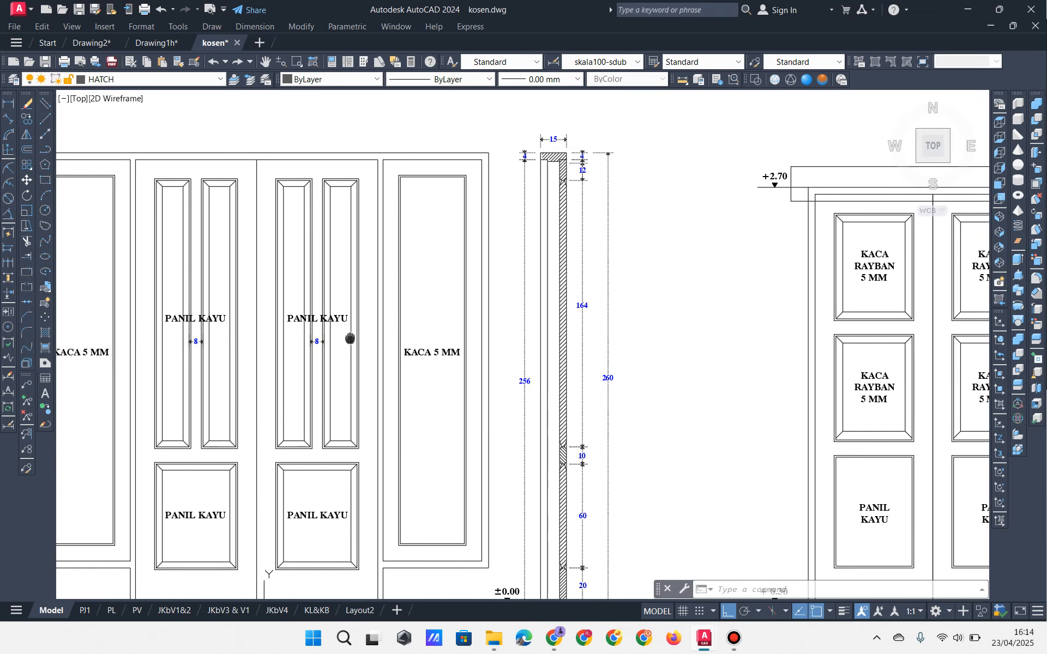
Step: Return to the Drawing2 stair section and zoom in near the door-height line
click(91, 47)
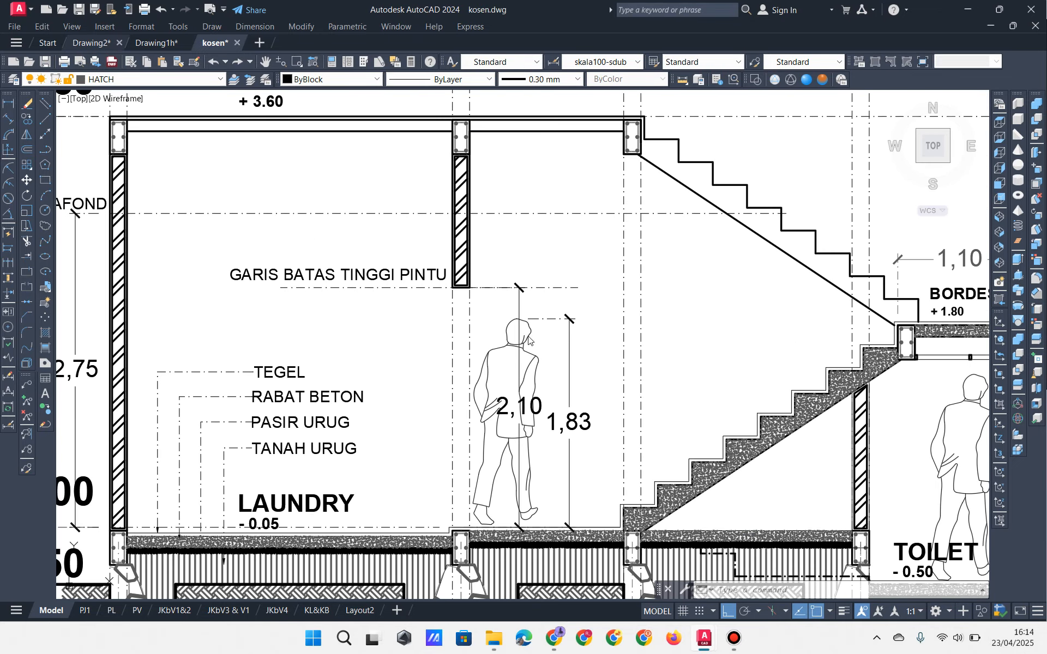
scroll(433, 324, up, 3)
scroll(499, 237, up, 2)
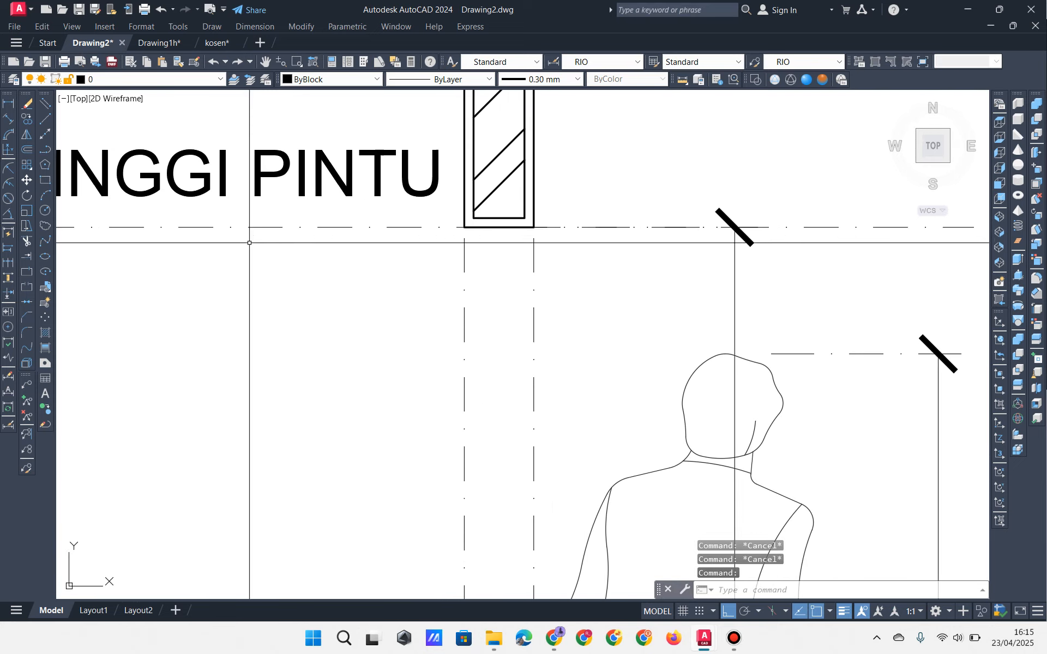
Step: Draw a closed polyline box under the column with a 50-unit drop
click(45, 149)
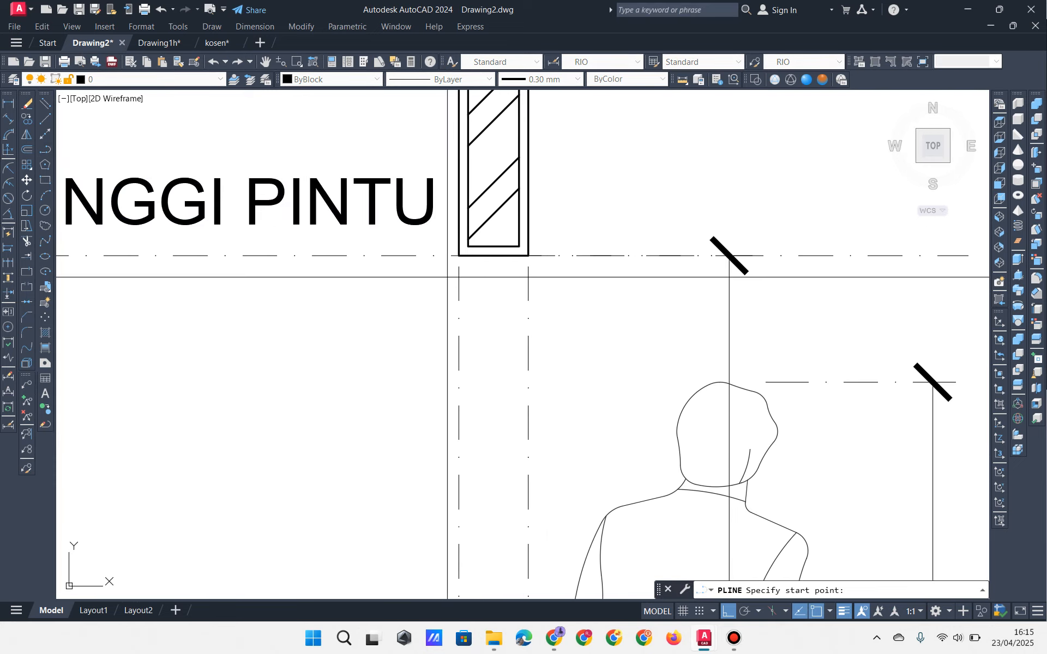
click(463, 255)
click(528, 255)
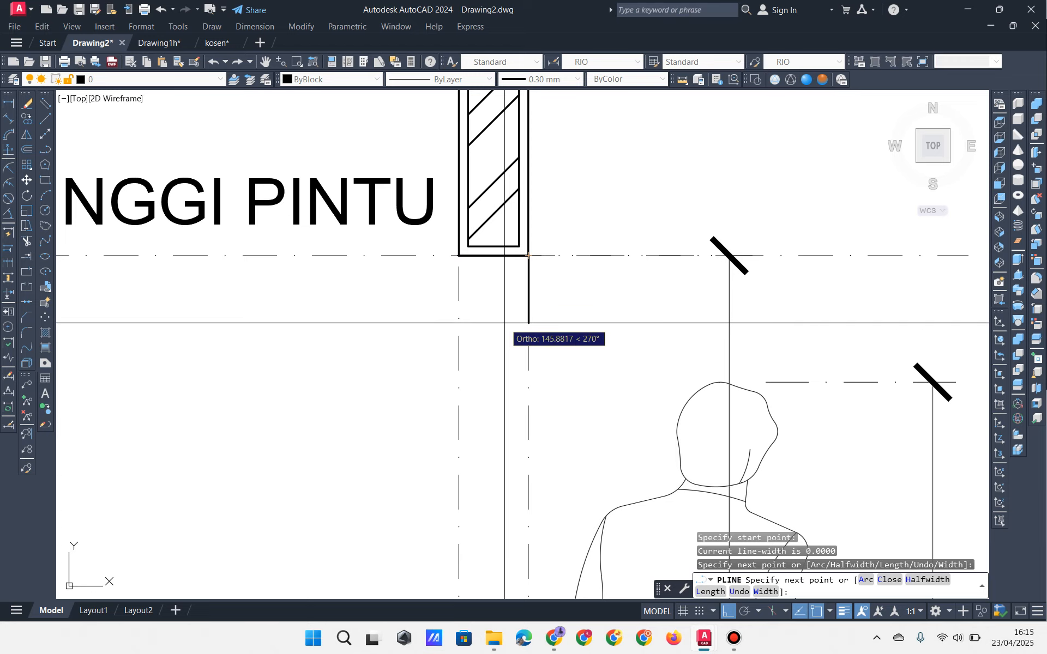
text(50)
key(Return)
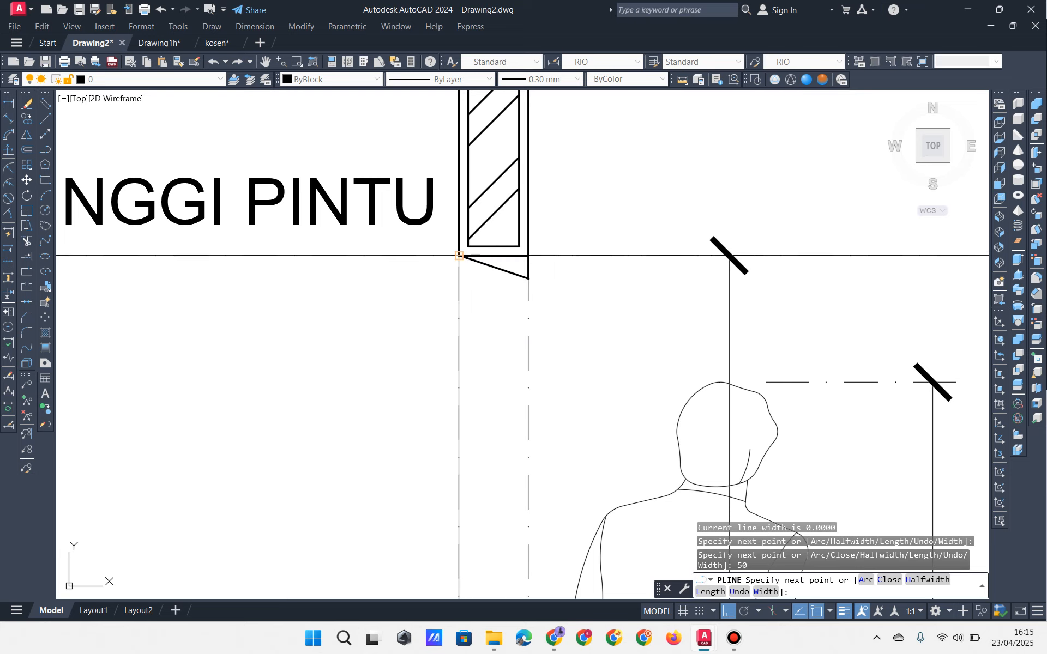
click(458, 278)
text(C)
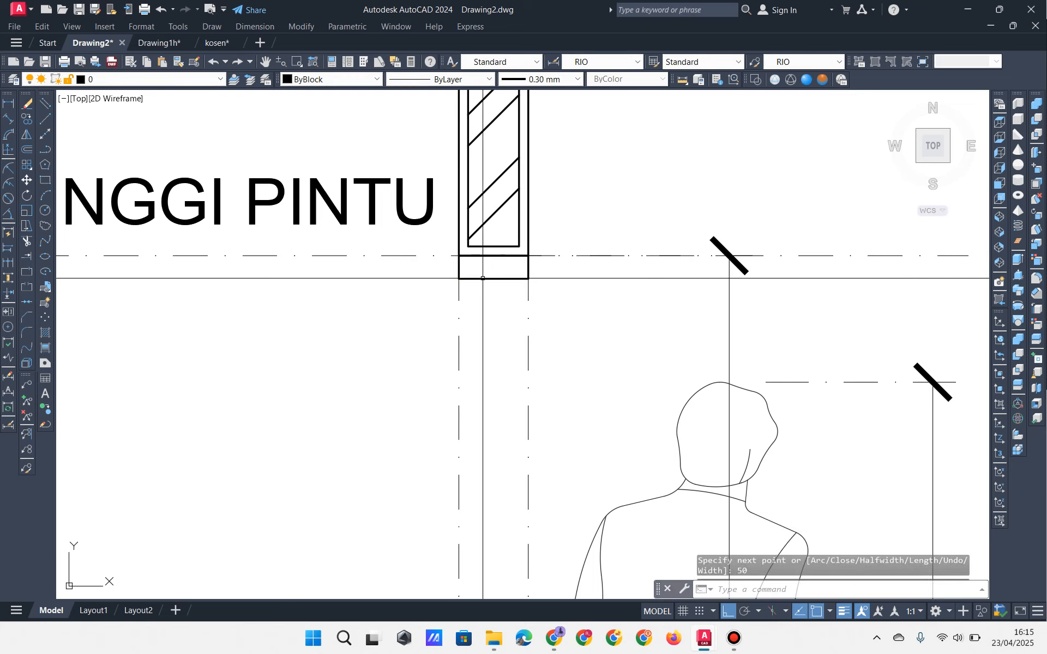
key(Return)
Step: Copy the left dash-dot line 40 units to the right
mouse_move(472, 336)
middle_down()
mouse_move(444, 287)
mouse_move(520, 270)
mouse_move(521, 317)
middle_up()
scroll(521, 316, up, 2)
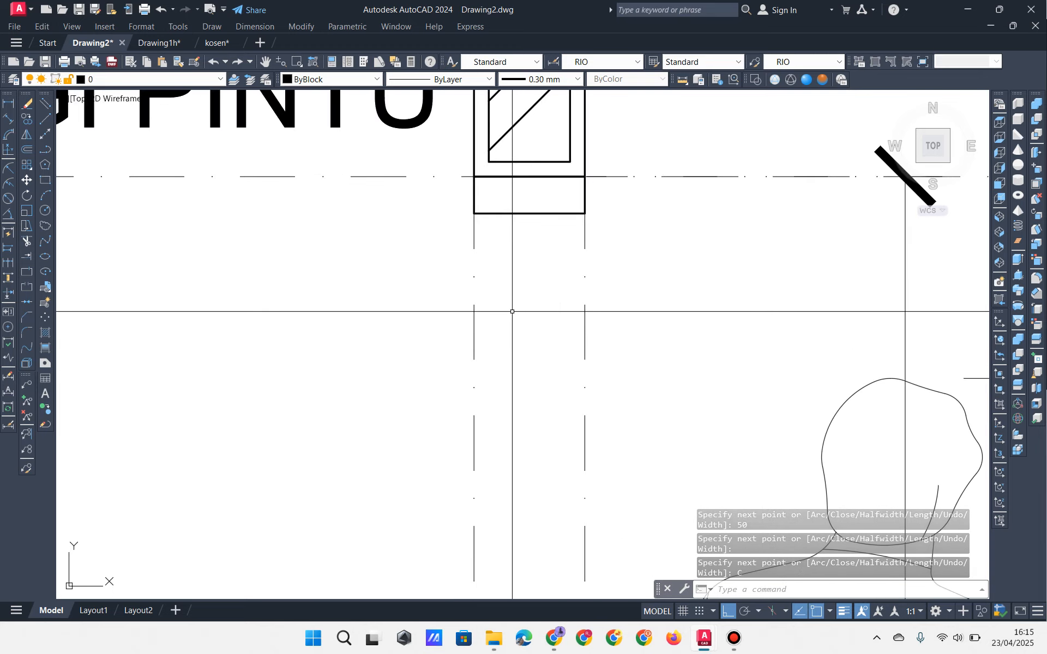
click(512, 312)
click(386, 349)
middle_drag(385, 349, 367, 362)
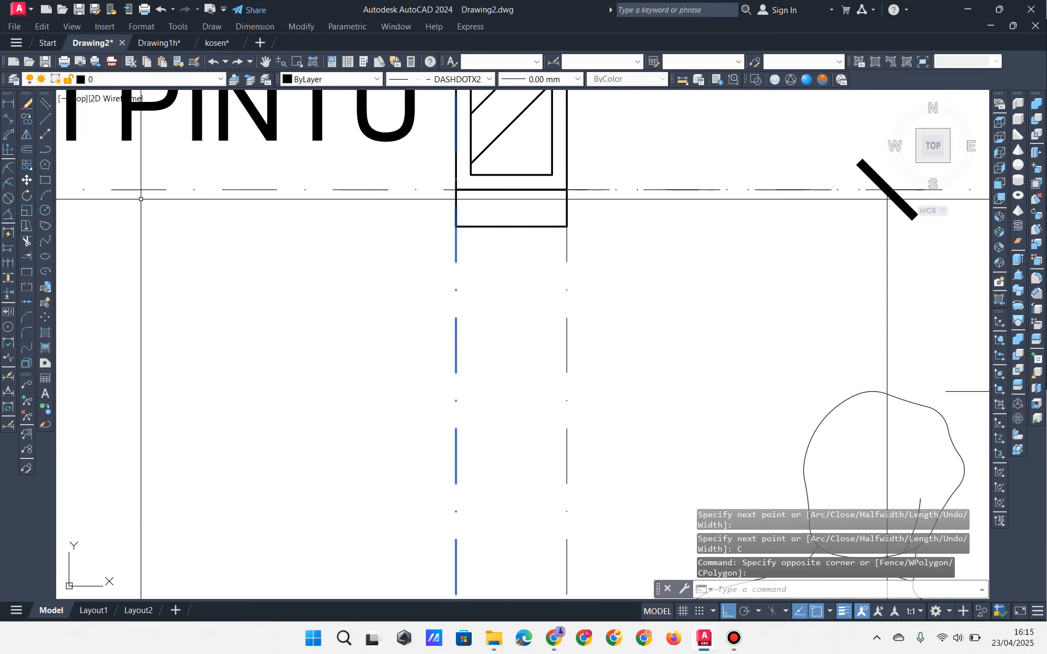
click(24, 122)
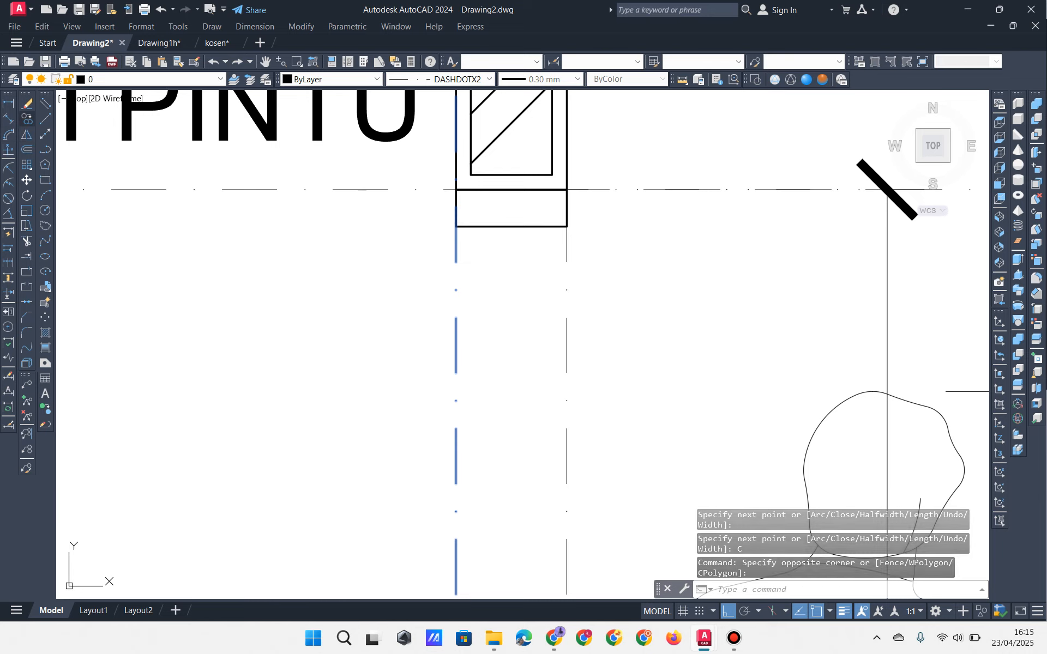
click(148, 357)
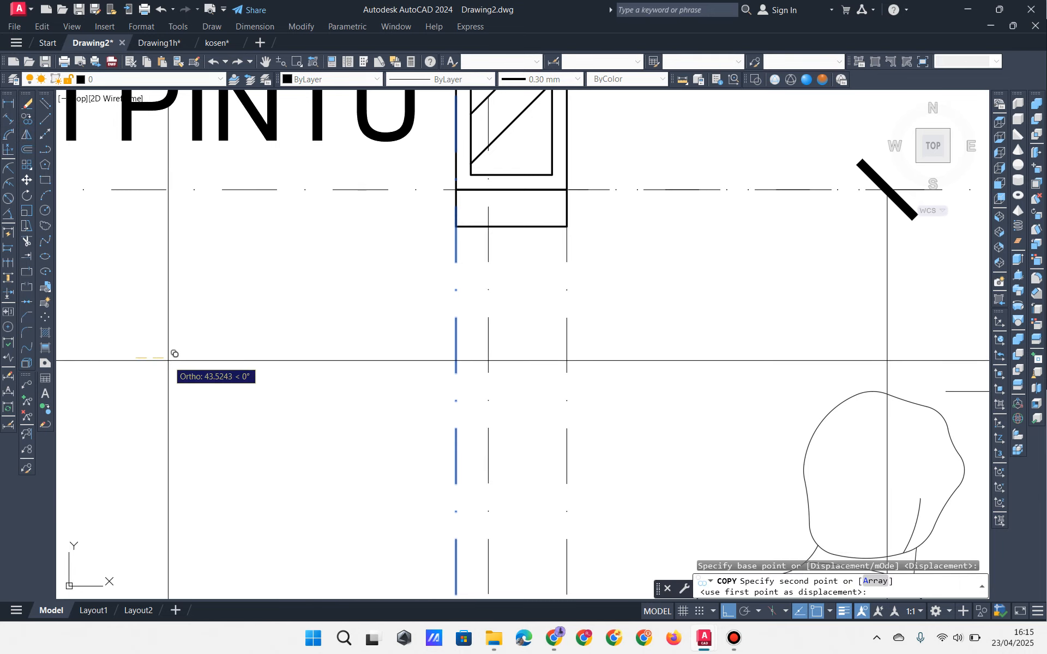
text(40)
key(Return)
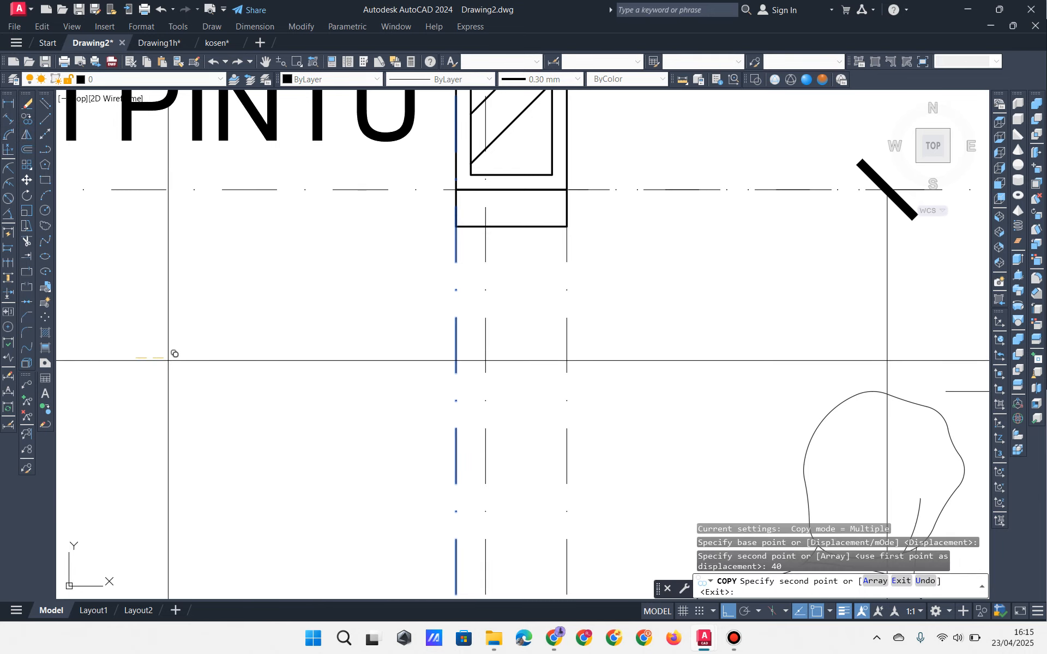
key(Escape)
Step: Draw a rectangle from below the box down to the floor
click(45, 180)
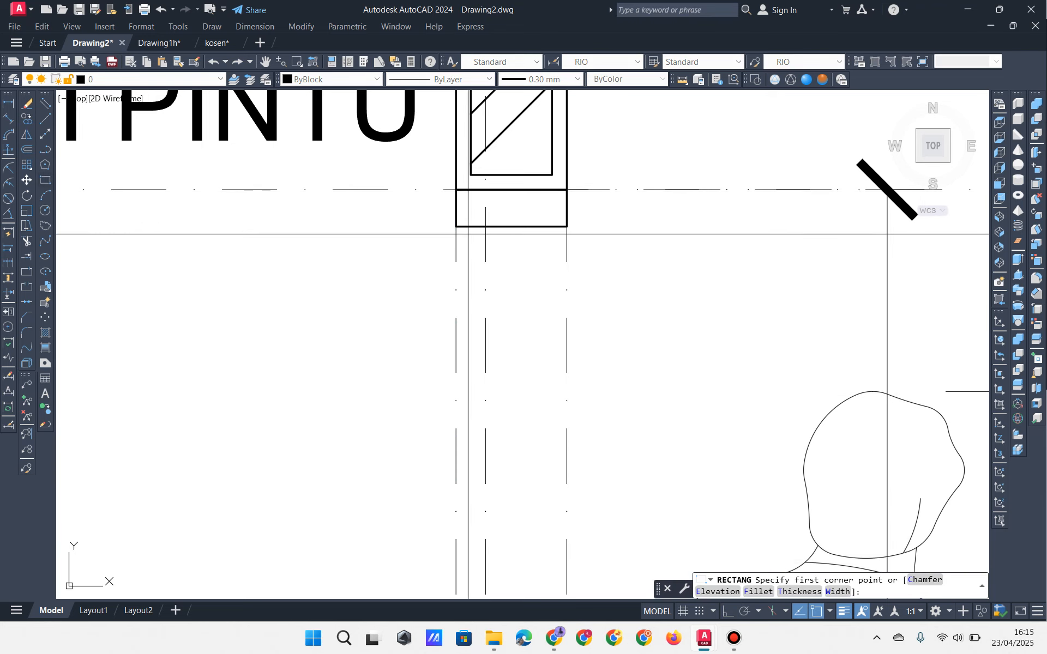
click(487, 233)
scroll(487, 235, down, 4)
middle_drag(475, 374, 470, 56)
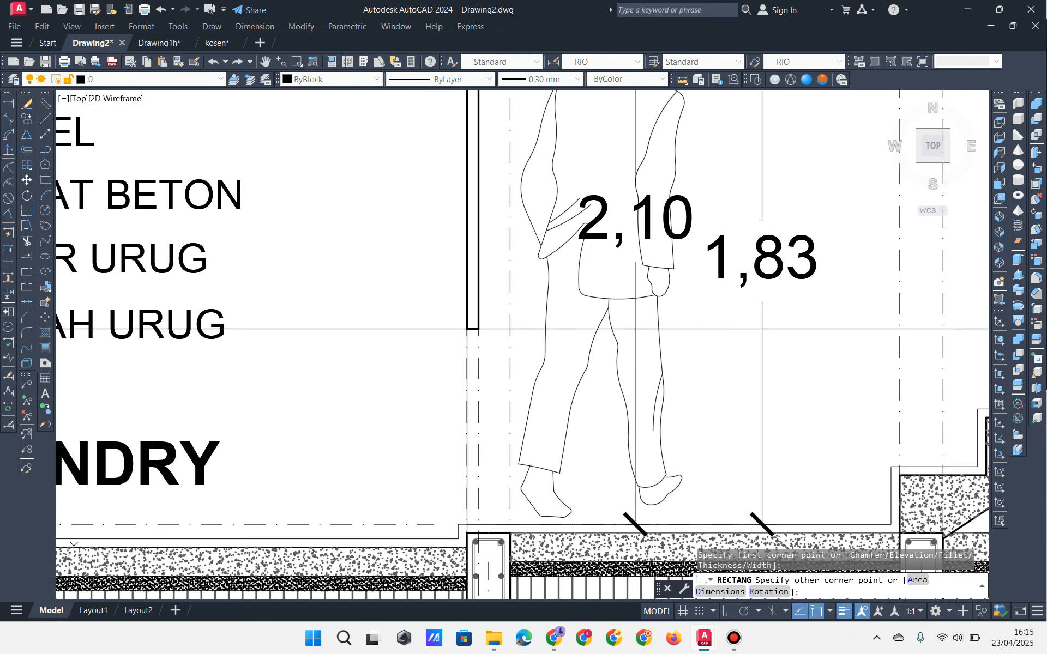
scroll(461, 499, up, 4)
click(476, 557)
scroll(476, 555, down, 4)
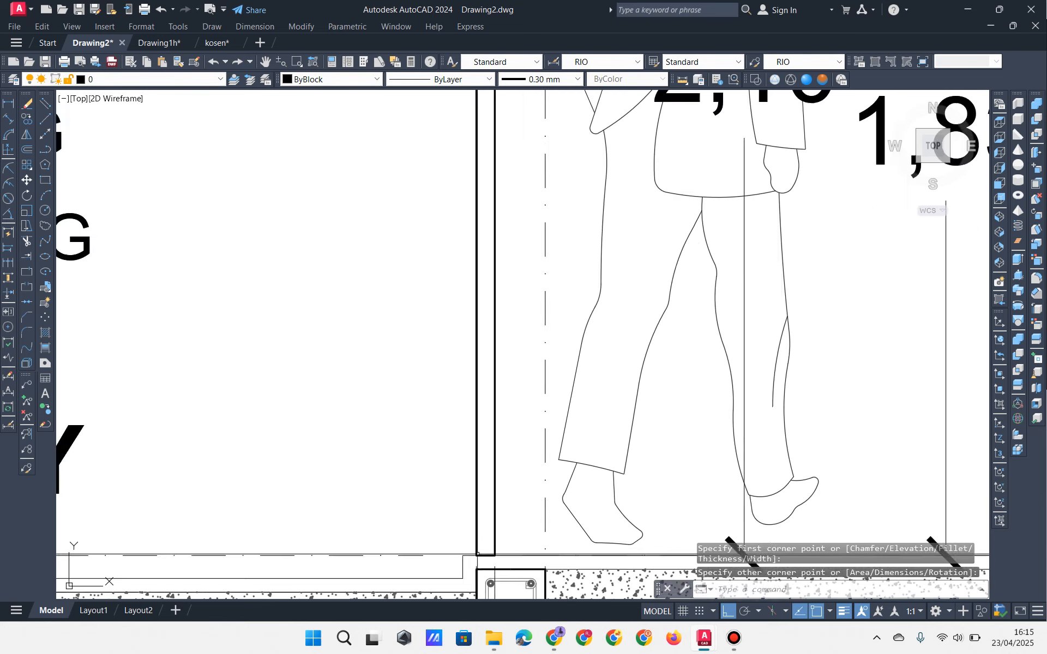
middle_drag(496, 261, 510, 589)
scroll(551, 309, up, 5)
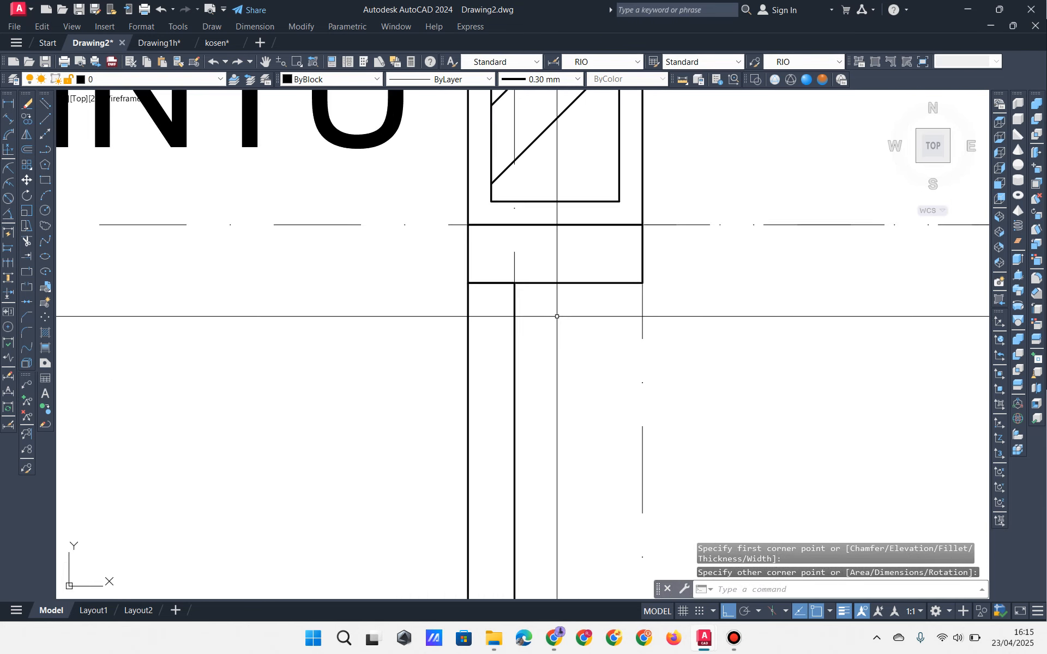
middle_drag(556, 313, 540, 278)
click(527, 227)
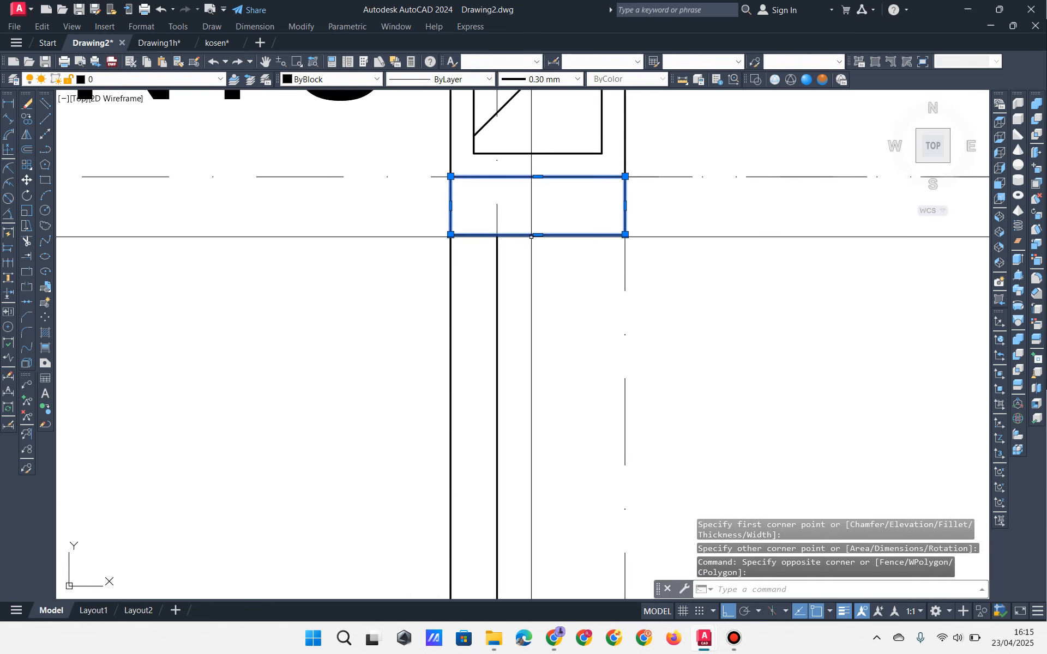
key(Escape)
key(Escape)
key(Escape)
middle_drag(517, 195, 517, 212)
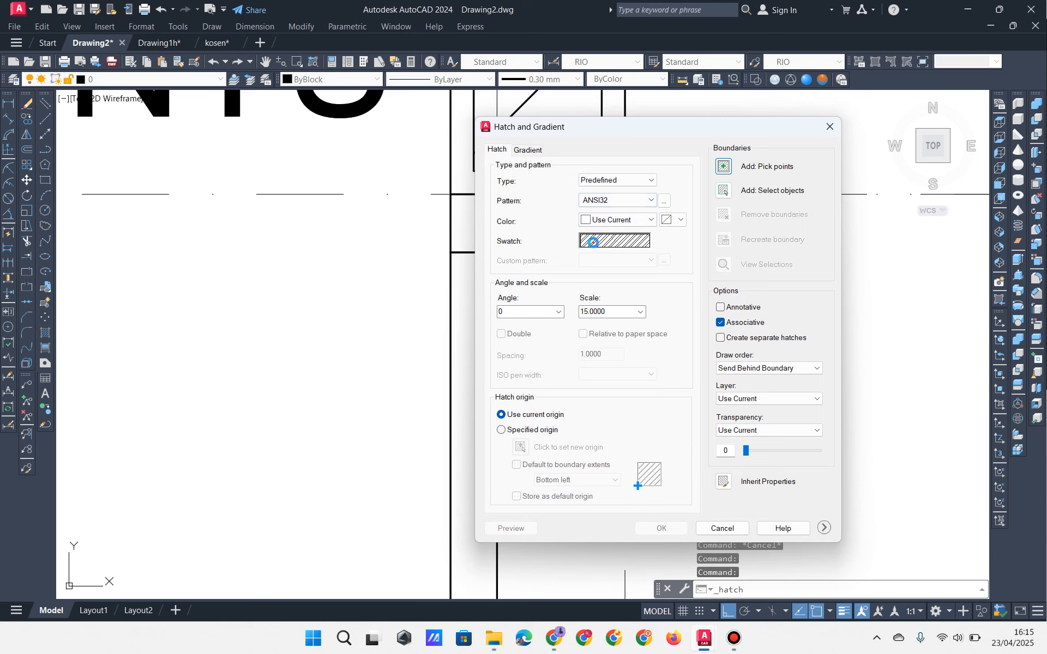
Step: Hatch the box under the column with the ANSI31 pattern
click(593, 242)
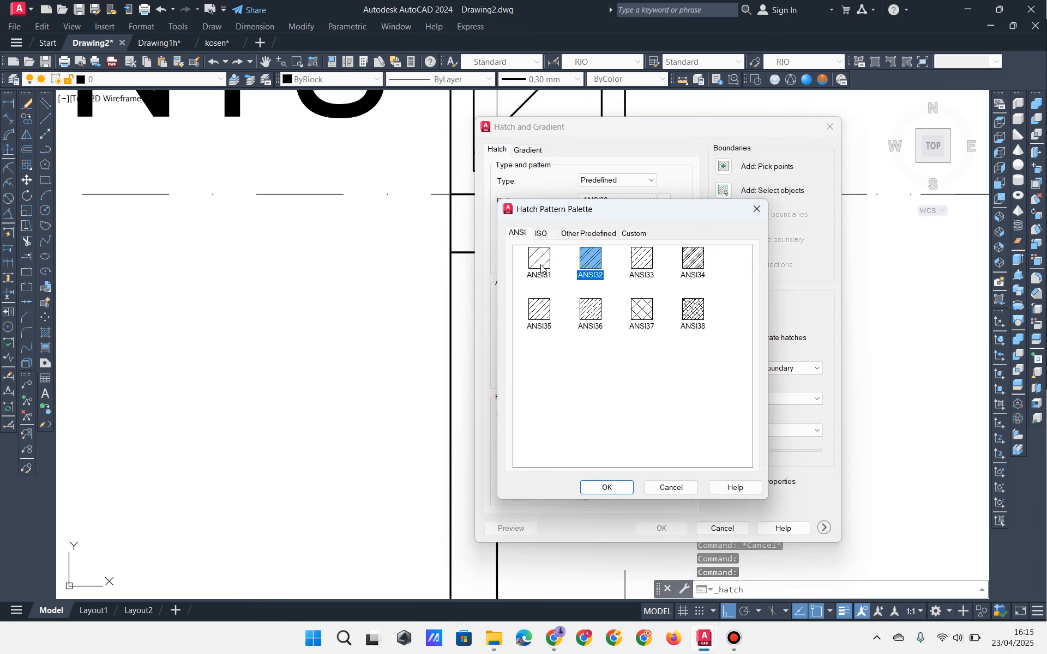
click(609, 487)
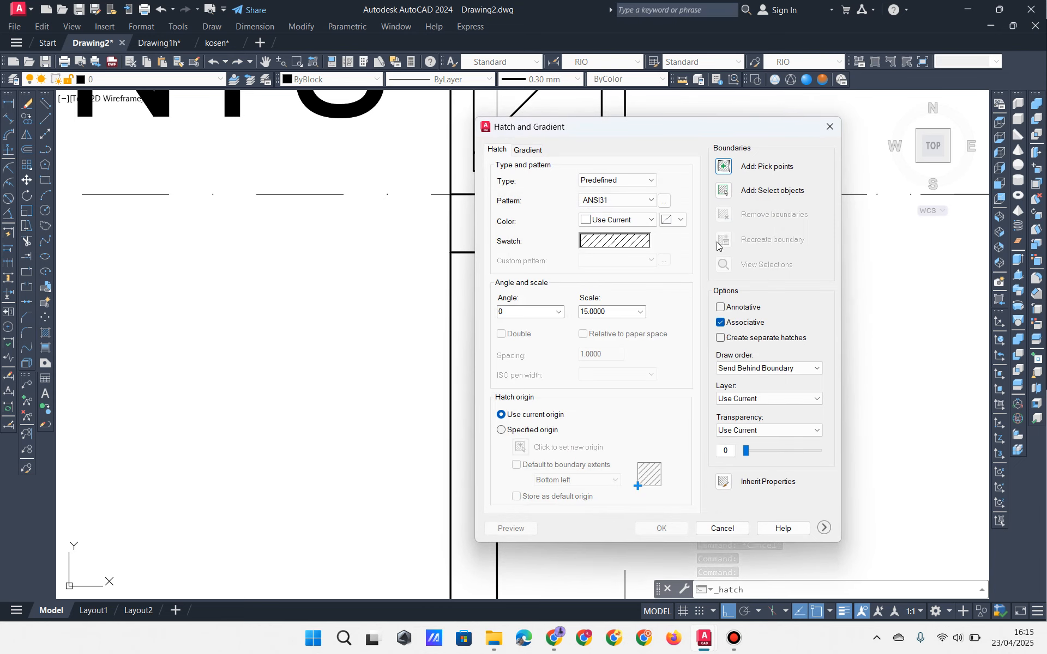
click(726, 200)
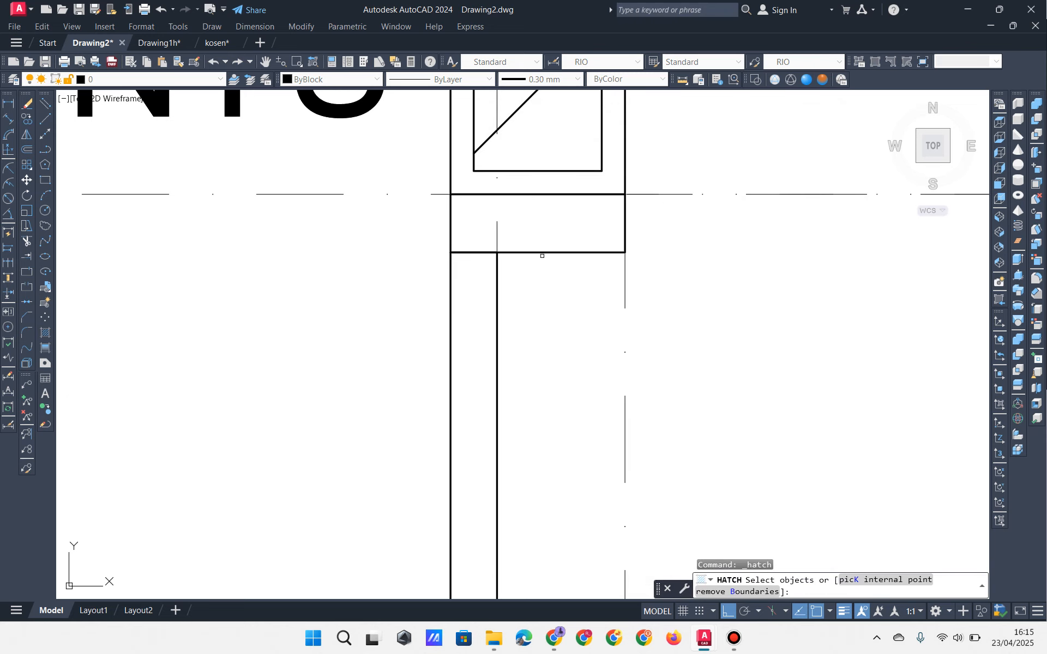
click(543, 253)
right_click(559, 338)
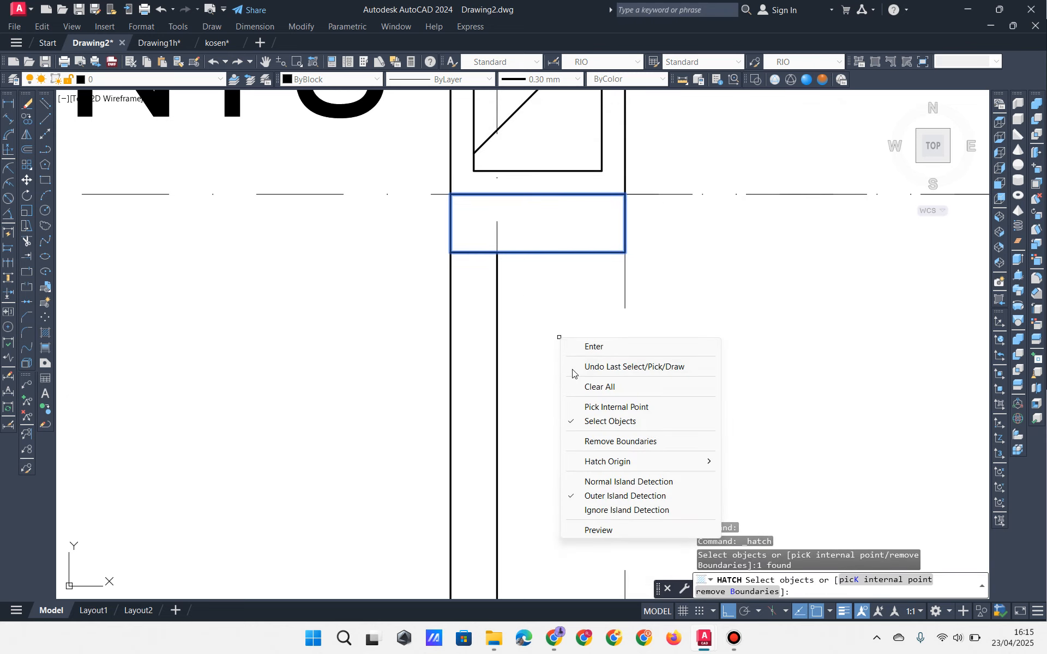
click(579, 348)
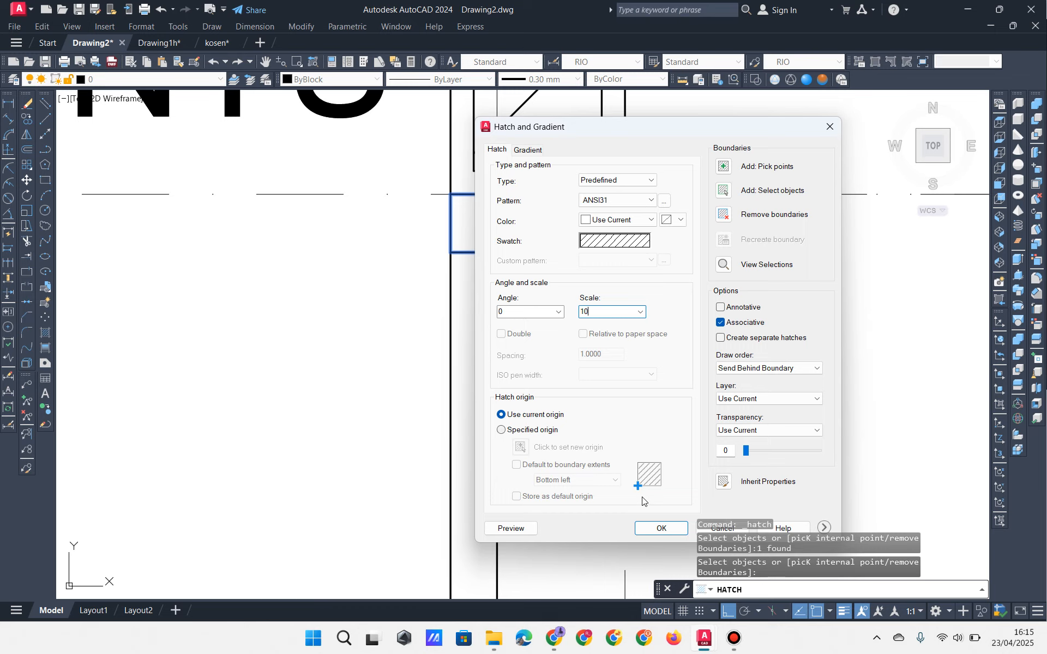
click(661, 529)
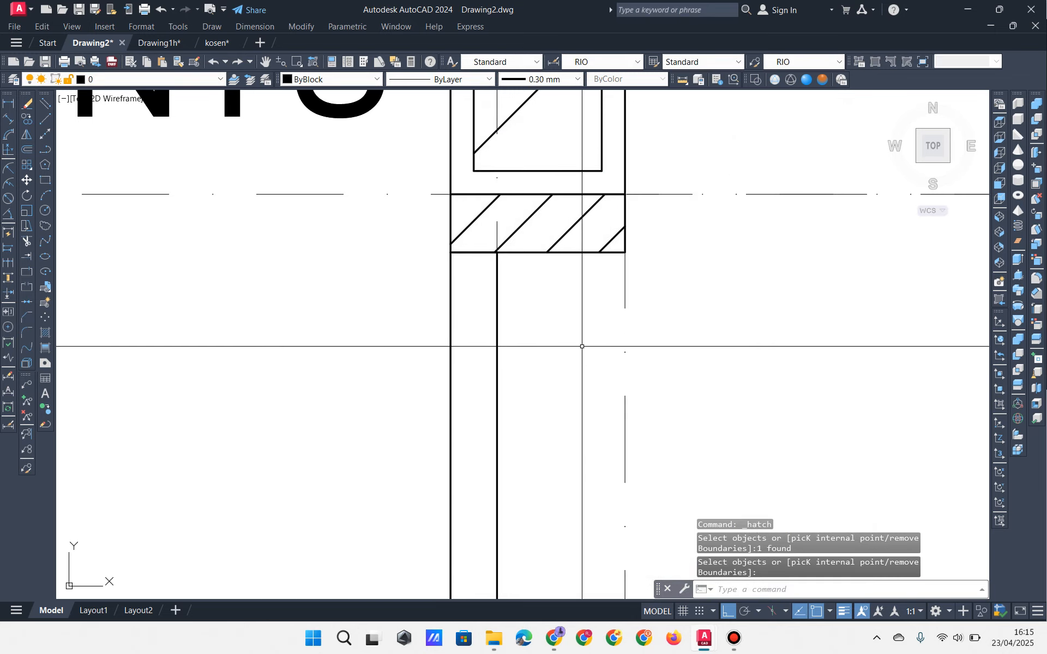
Step: Change the new hatch's scale to 5
click(574, 227)
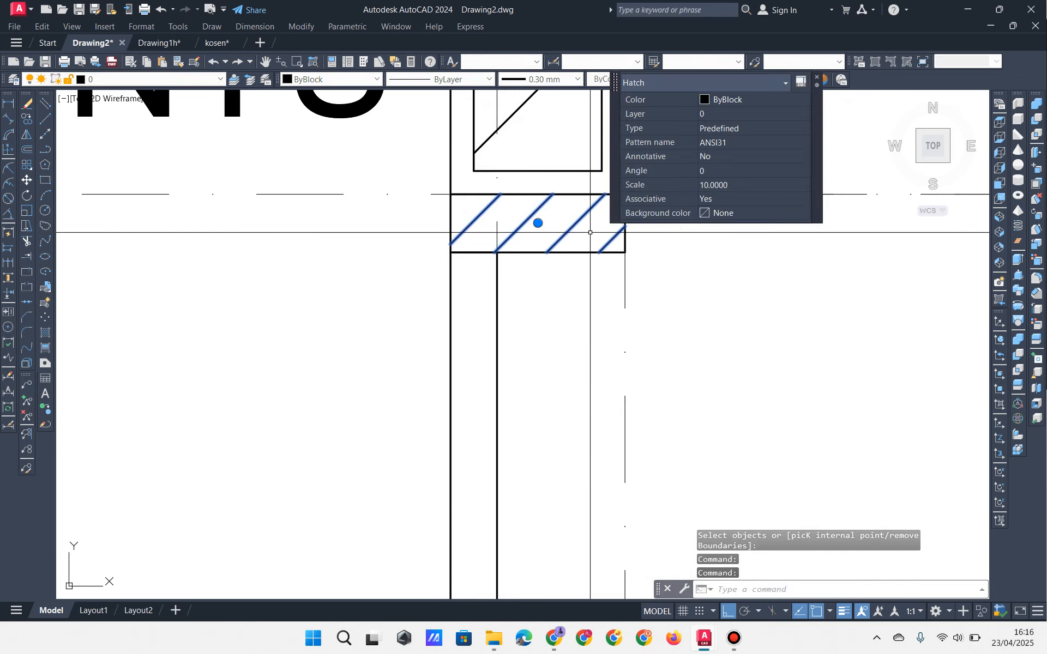
text(5)
click(734, 199)
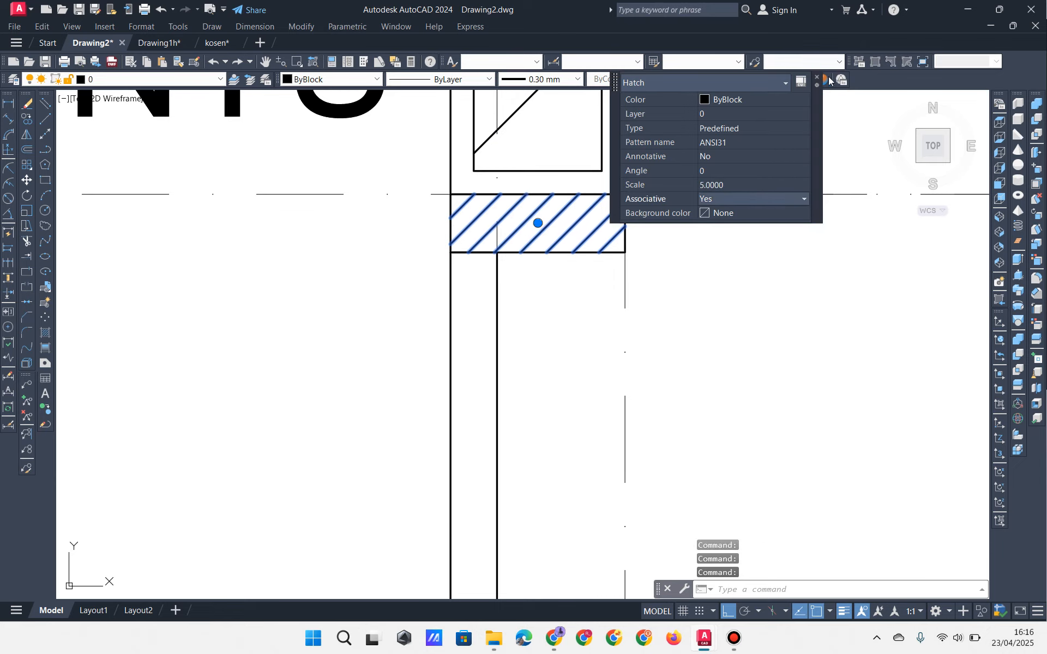
click(817, 81)
key(Escape)
key(Escape)
key(Escape)
scroll(570, 240, down, 3)
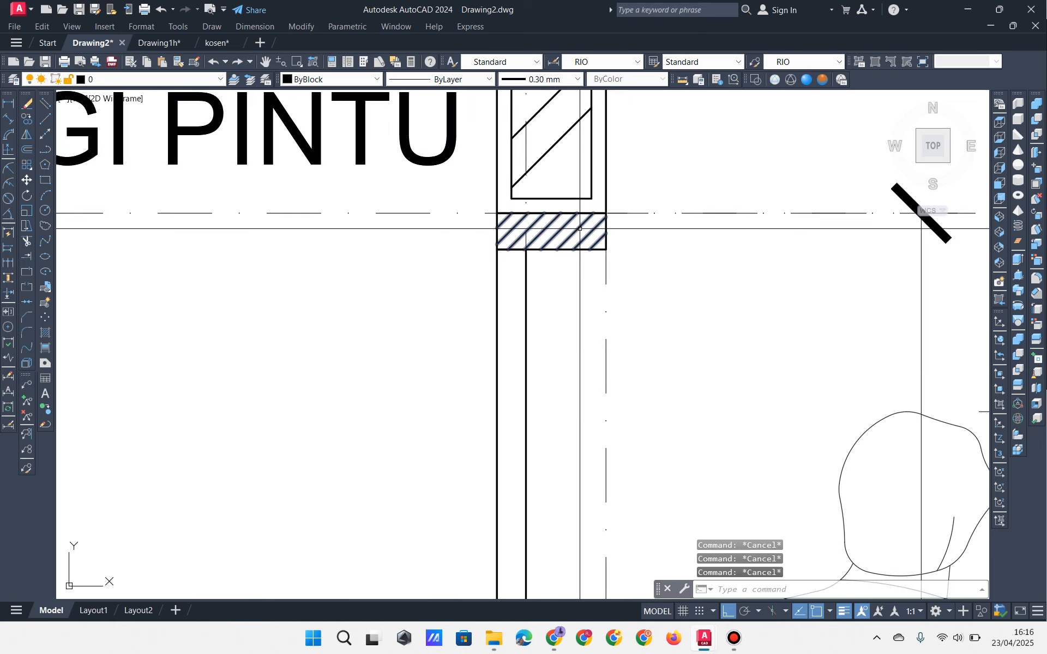
scroll(562, 229, down, 4)
middle_drag(549, 292, 553, 264)
scroll(554, 247, up, 4)
mouse_move(540, 212)
middle_down()
mouse_move(550, 295)
mouse_move(563, 286)
middle_up()
scroll(548, 256, up, 4)
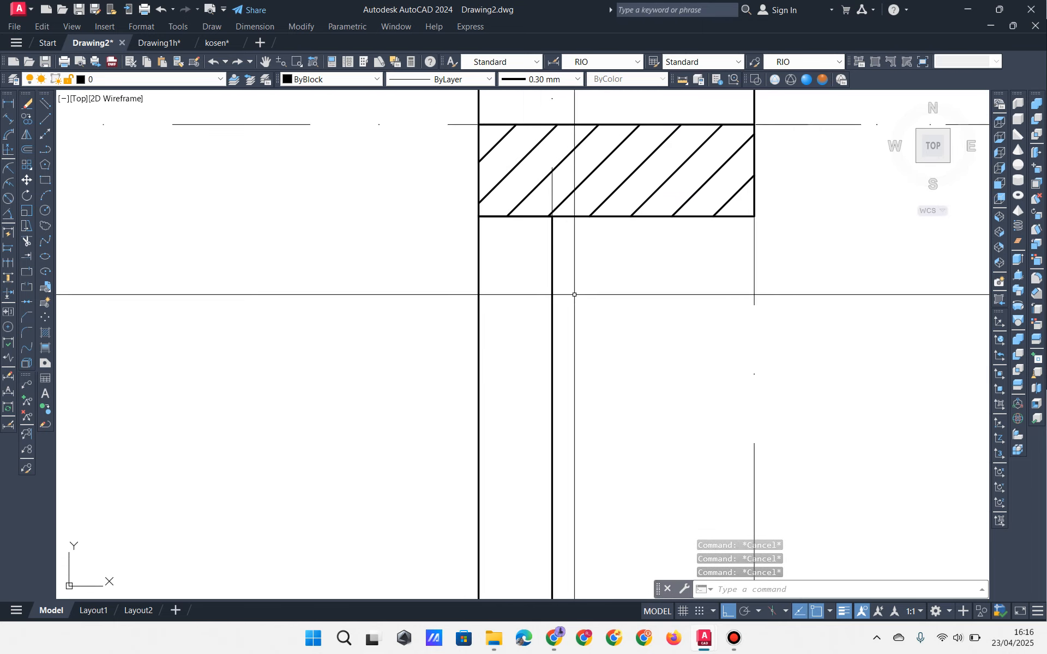
Step: Review the door elevation and its lower panels in the kosen drawing
click(219, 43)
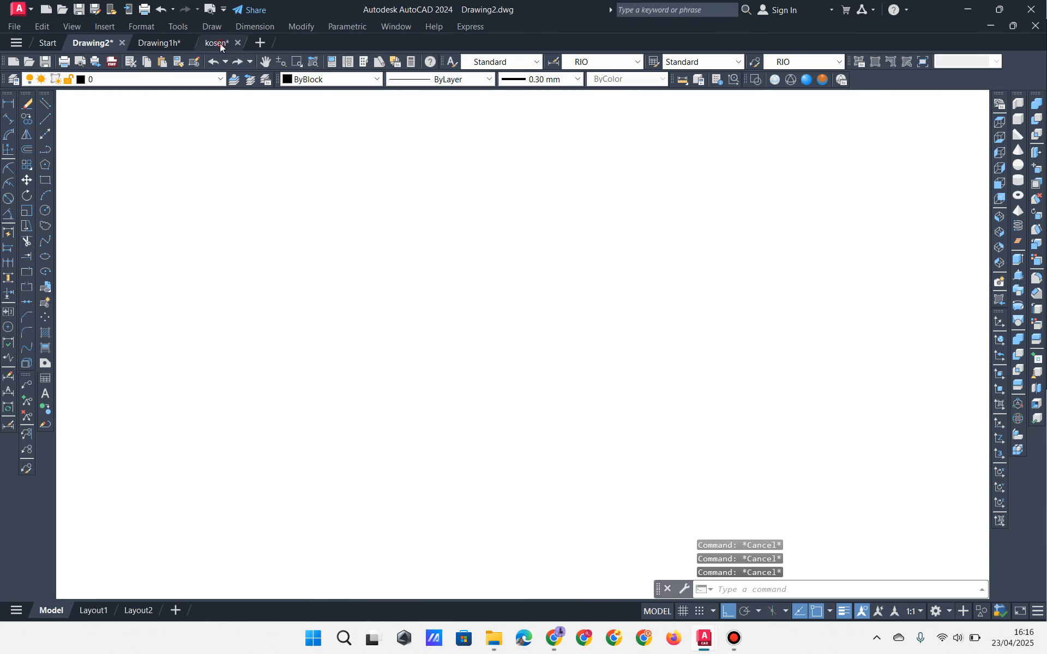
middle_drag(590, 187, 441, 154)
scroll(449, 160, down, 2)
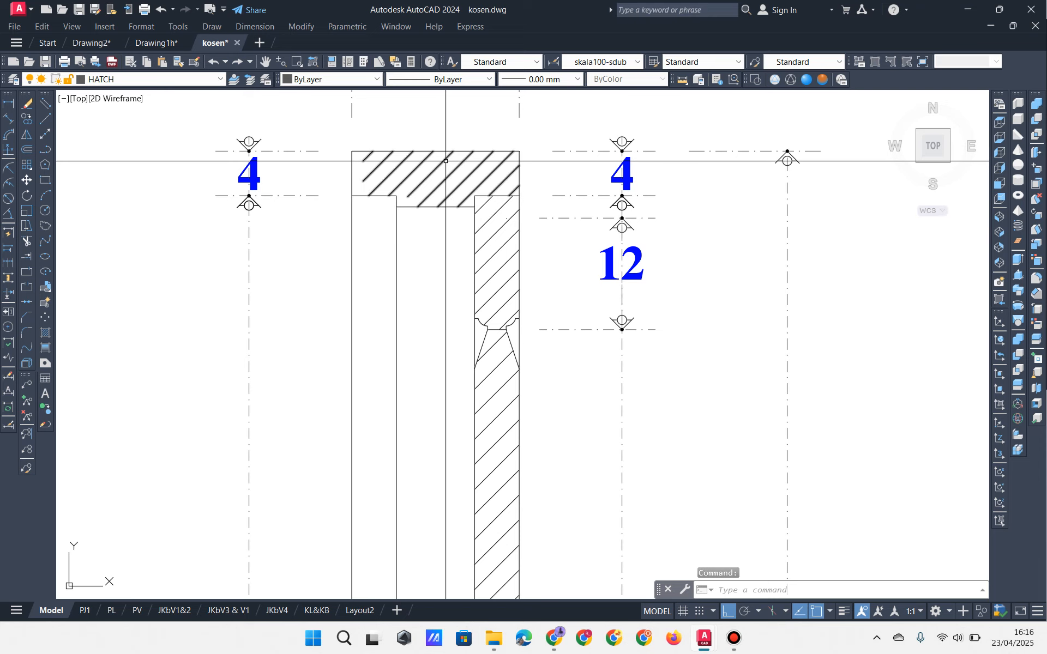
scroll(457, 180, down, 8)
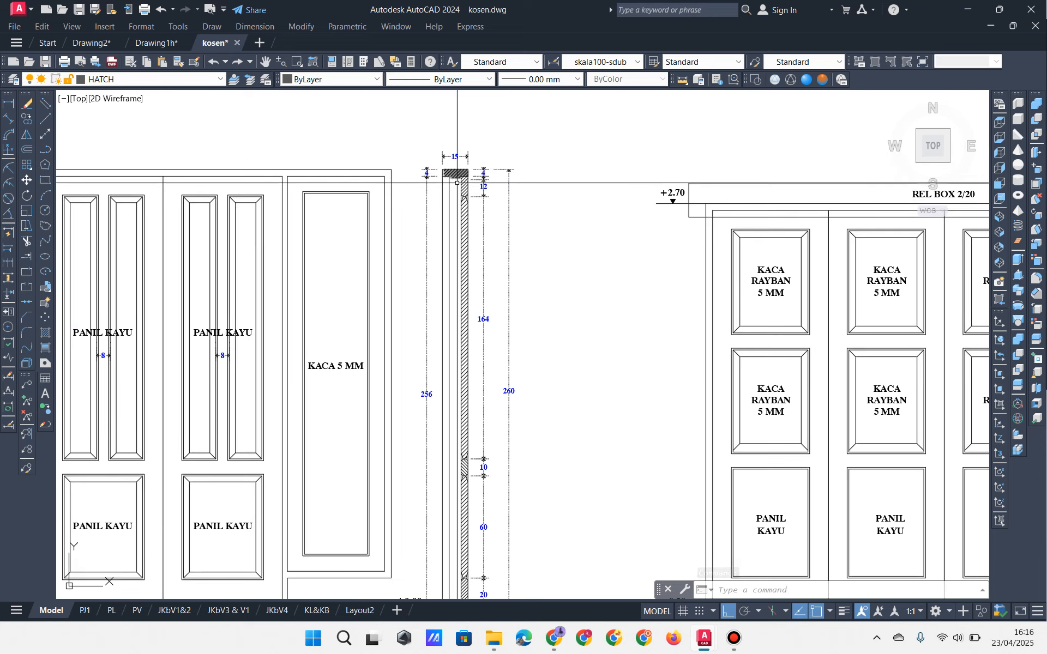
middle_drag(452, 468, 468, 267)
scroll(475, 354, up, 6)
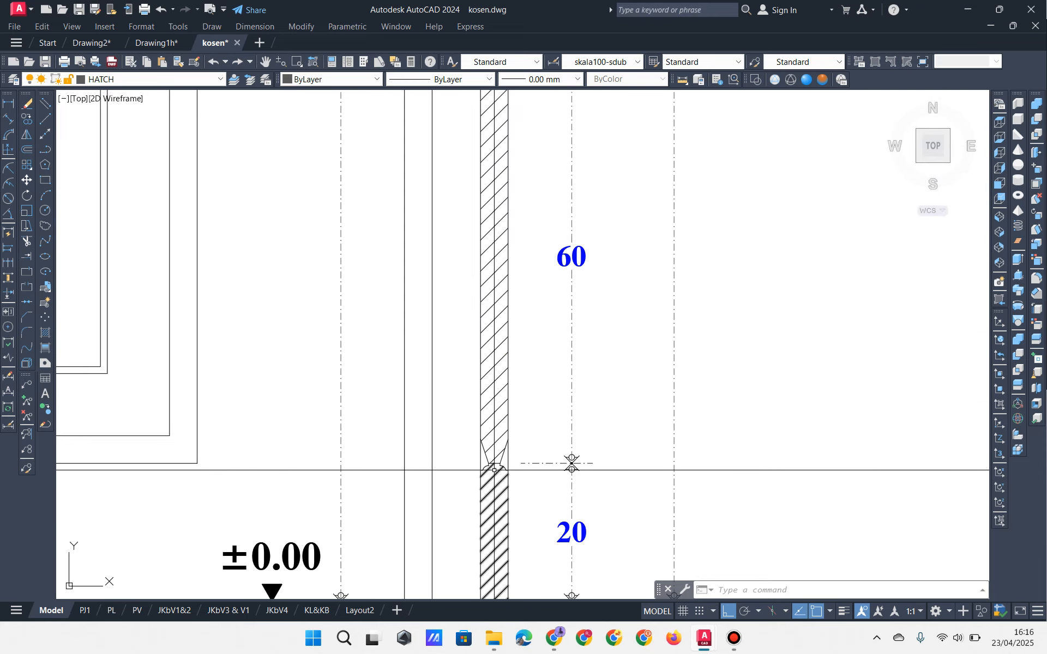
middle_drag(516, 401, 616, 398)
scroll(616, 398, down, 2)
middle_drag(470, 382, 603, 414)
scroll(603, 414, down, 2)
middle_drag(367, 331, 544, 401)
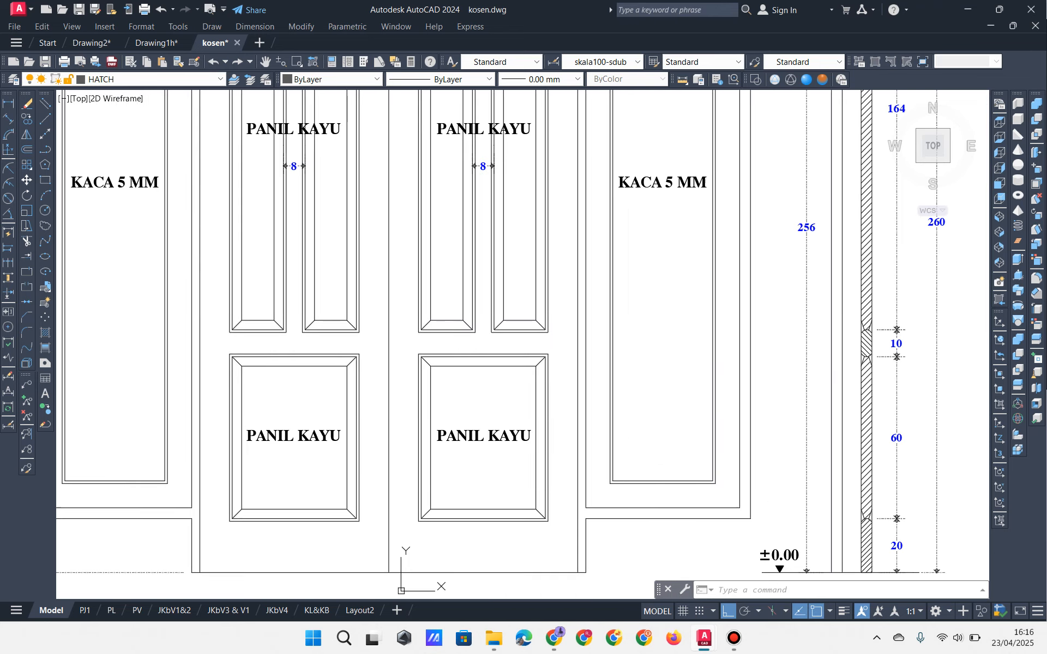
scroll(544, 402, down, 2)
scroll(362, 208, up, 4)
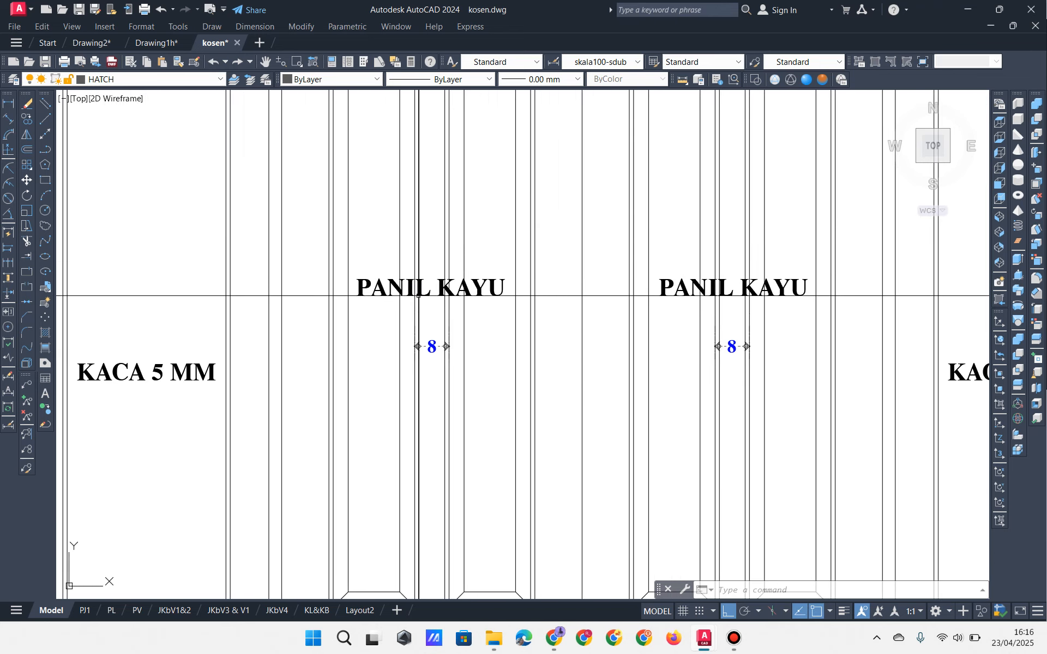
middle_drag(487, 252, 377, 102)
middle_drag(521, 371, 430, 245)
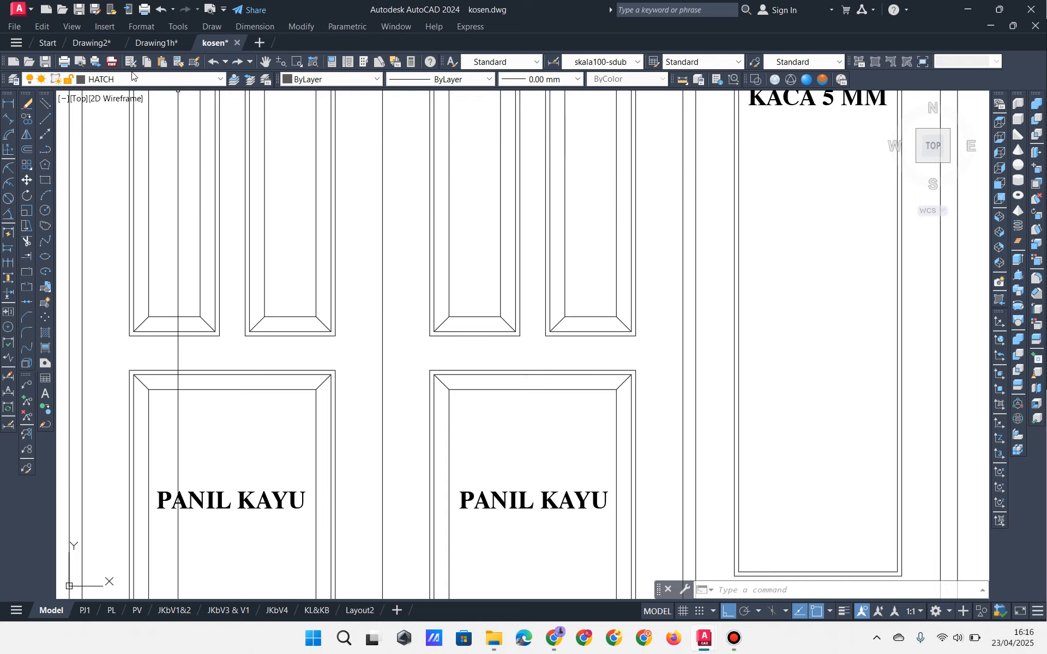
Step: Back in Drawing2, inspect the hatched door-head member
click(92, 42)
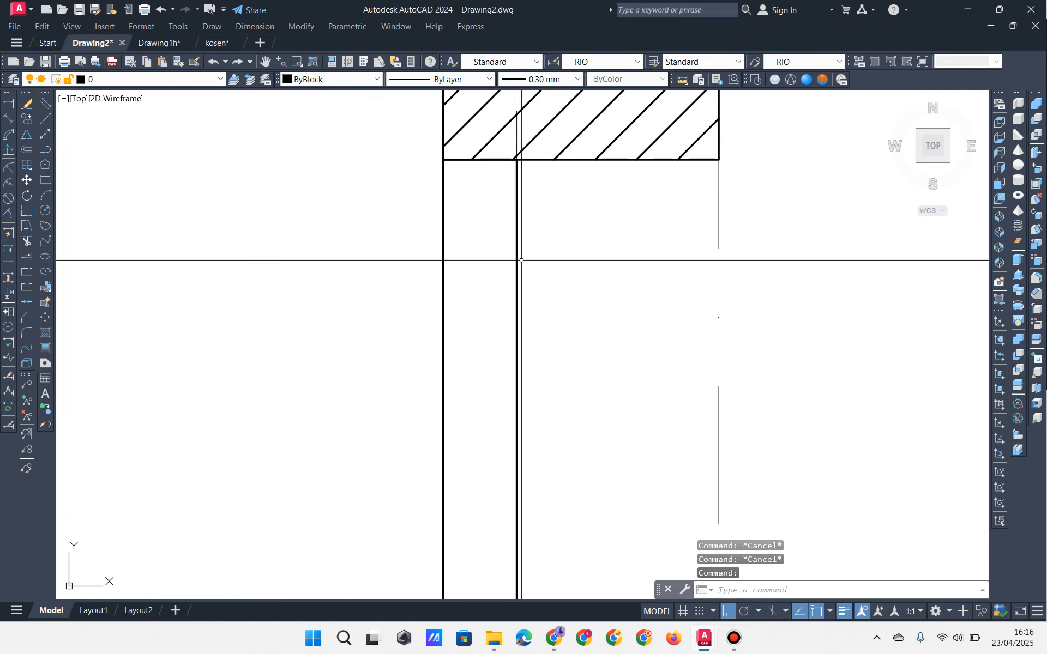
scroll(521, 260, down, 4)
click(472, 241)
click(646, 195)
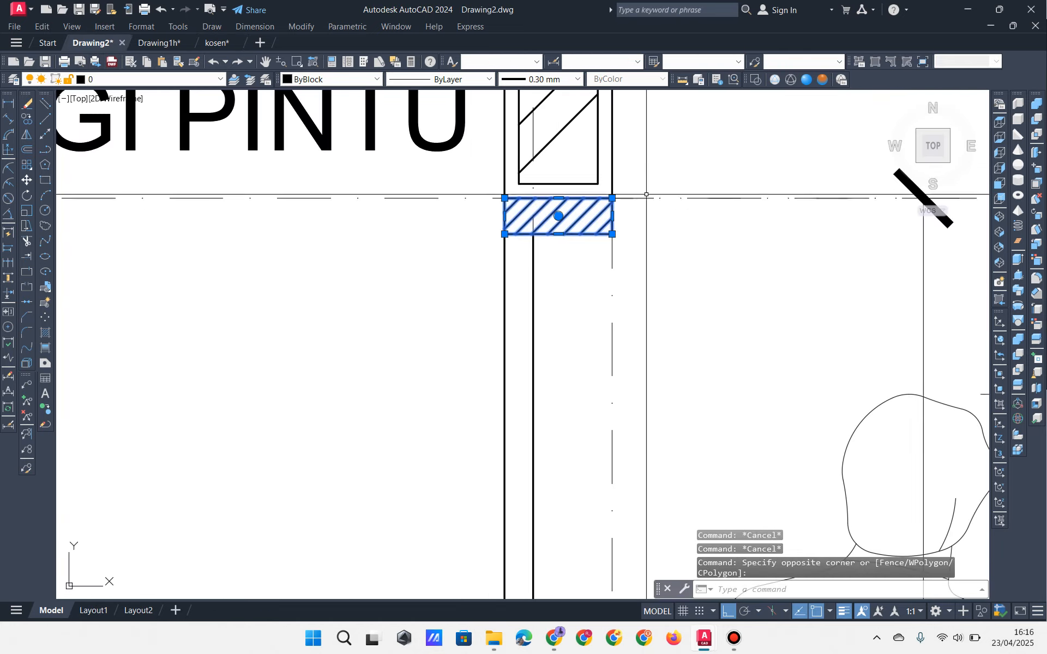
key(Escape)
middle_drag(470, 245, 467, 285)
click(467, 285)
key(Escape)
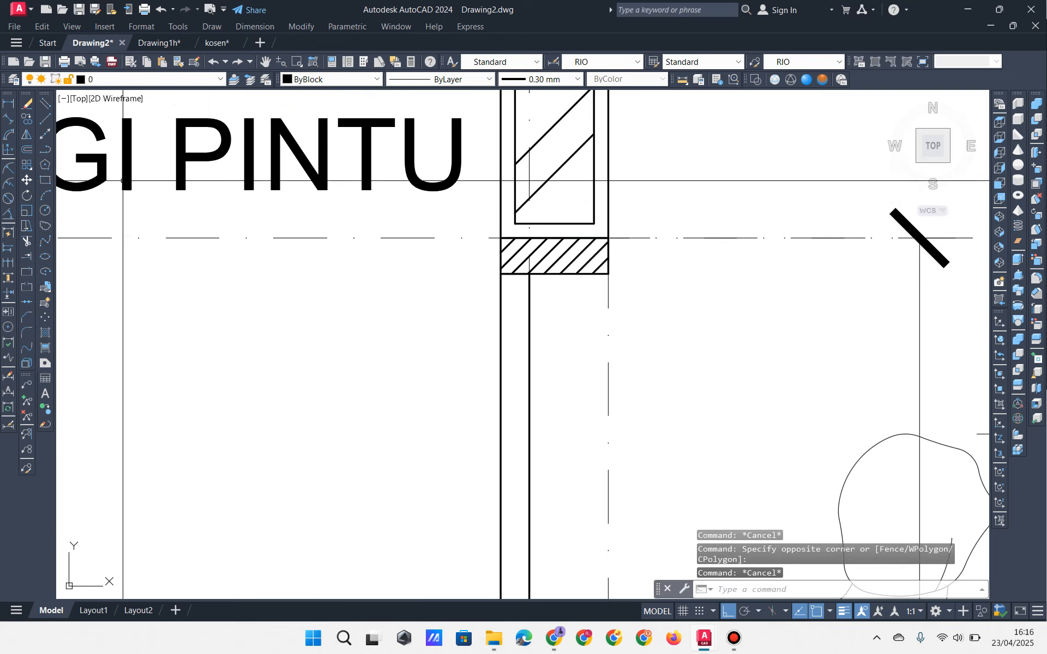
key(Escape)
Step: Dimension the hatched member's height as 5 with DIMLINEAR
click(8, 104)
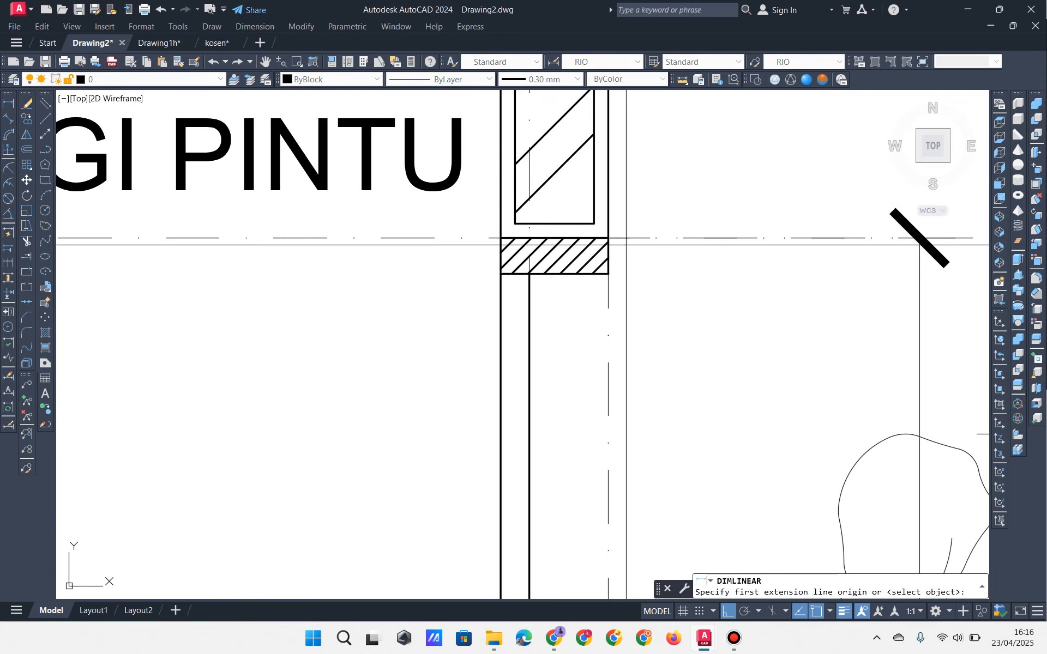
click(608, 239)
key(Escape)
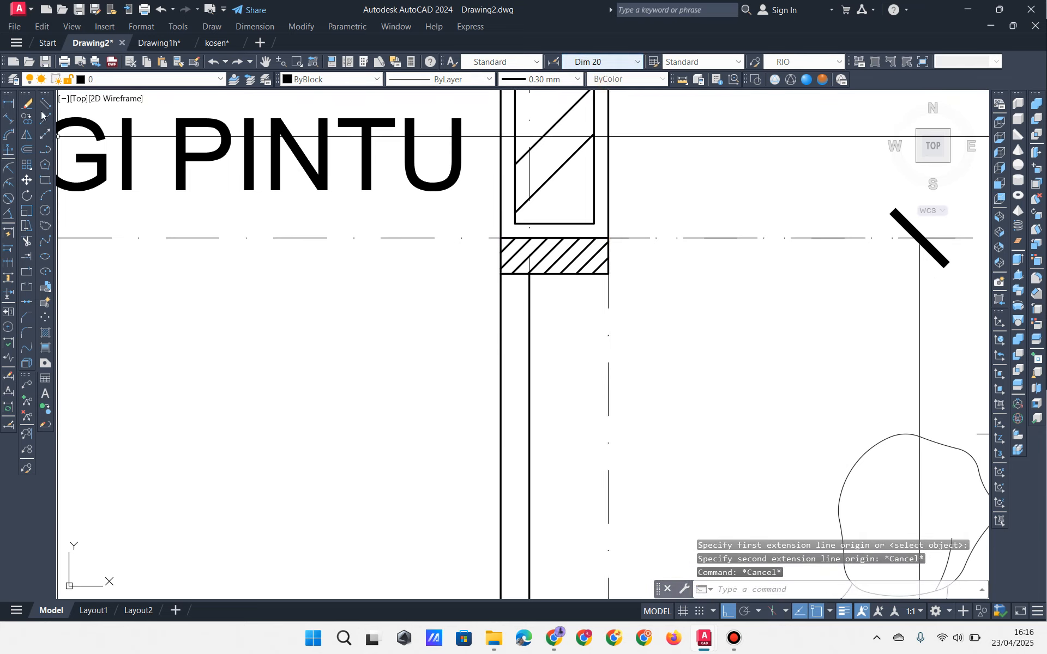
click(8, 104)
click(608, 238)
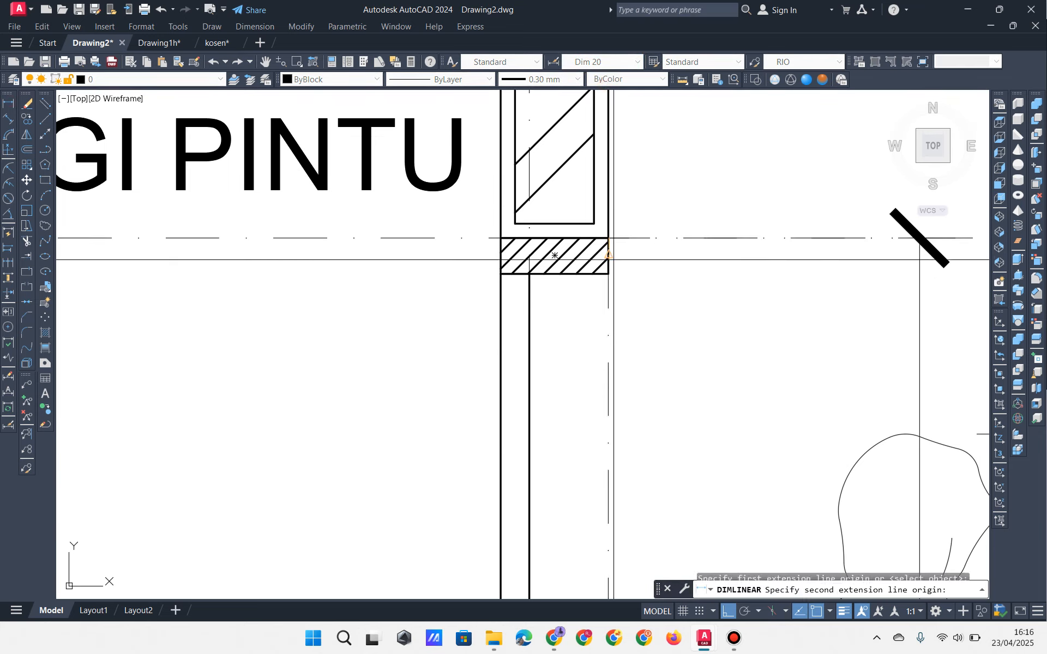
click(608, 273)
click(708, 302)
Step: Add the 15 width and 4 linear dimensions below the hatched member
key(space)
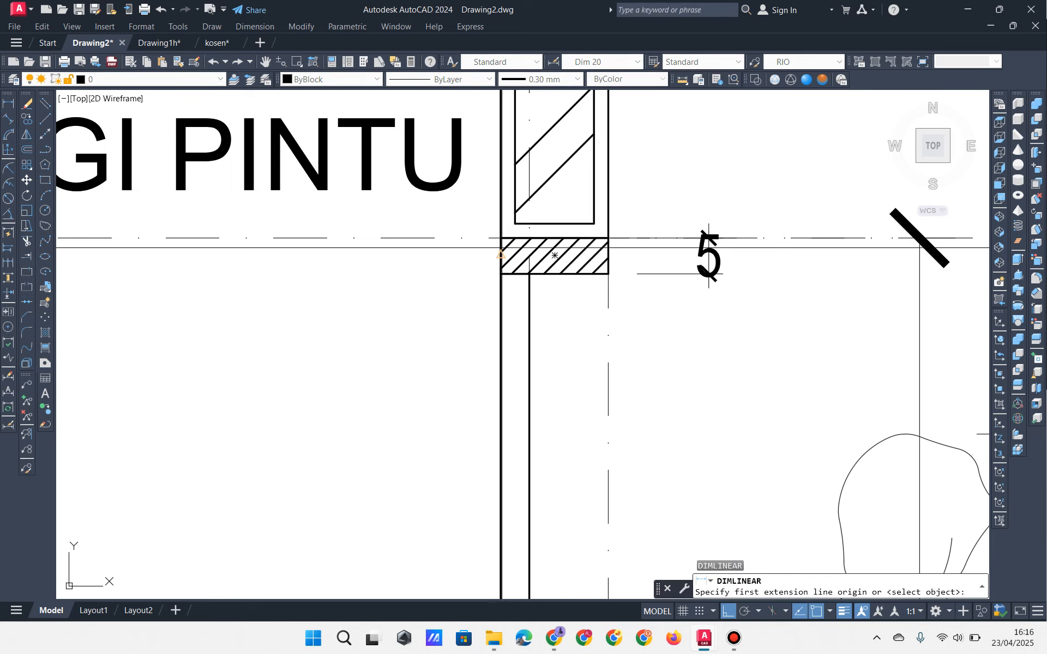
click(501, 240)
click(608, 239)
click(608, 339)
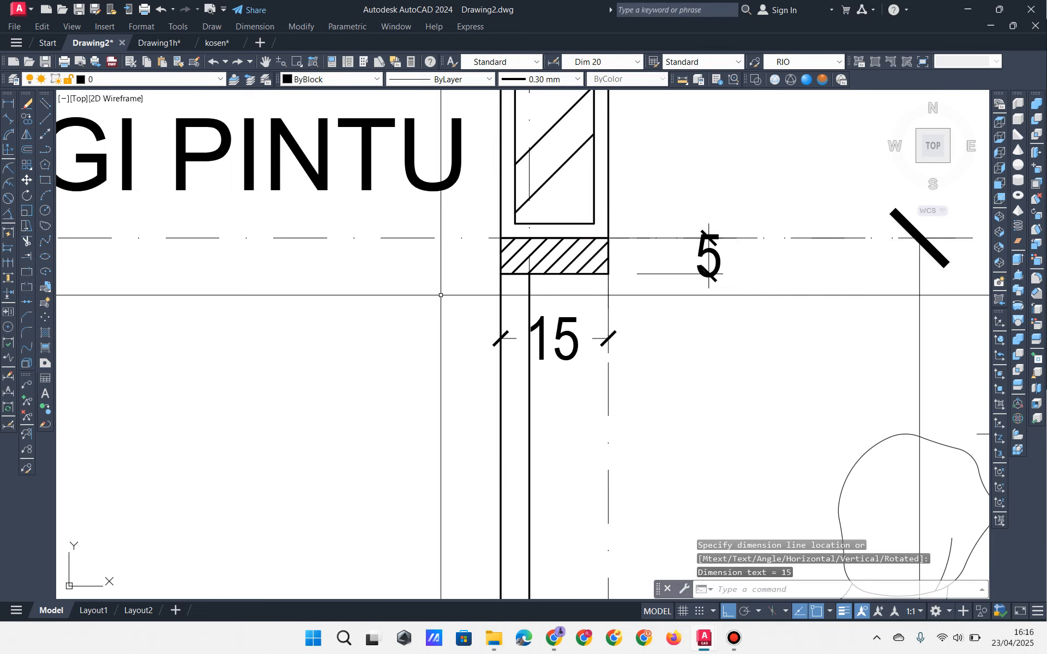
middle_drag(444, 296, 457, 229)
key(space)
click(514, 206)
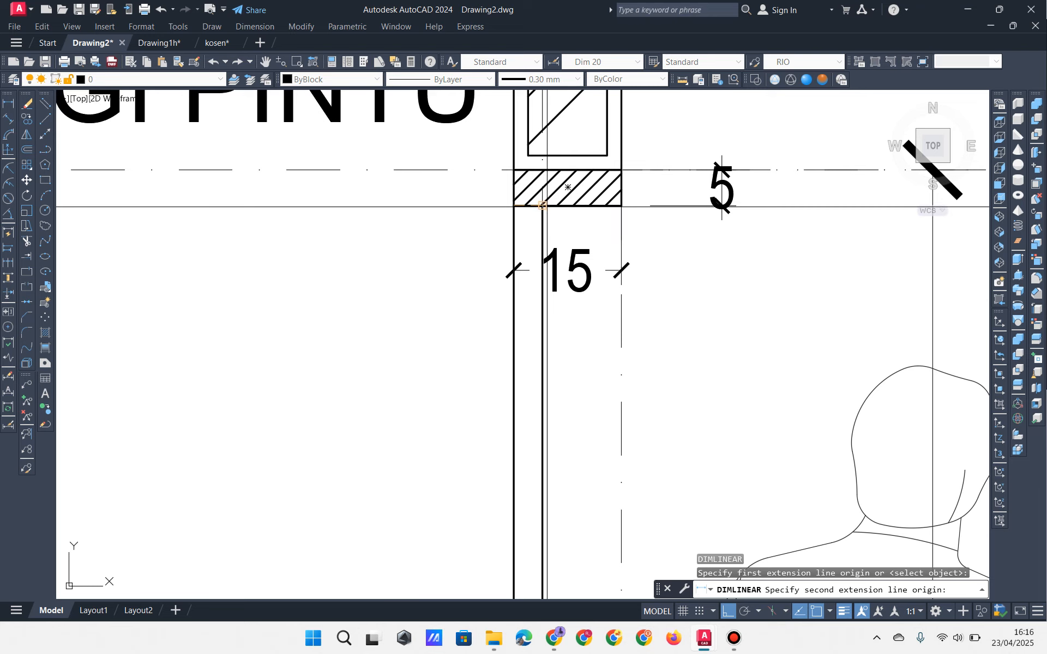
click(542, 207)
middle_drag(528, 374, 515, 294)
click(450, 313)
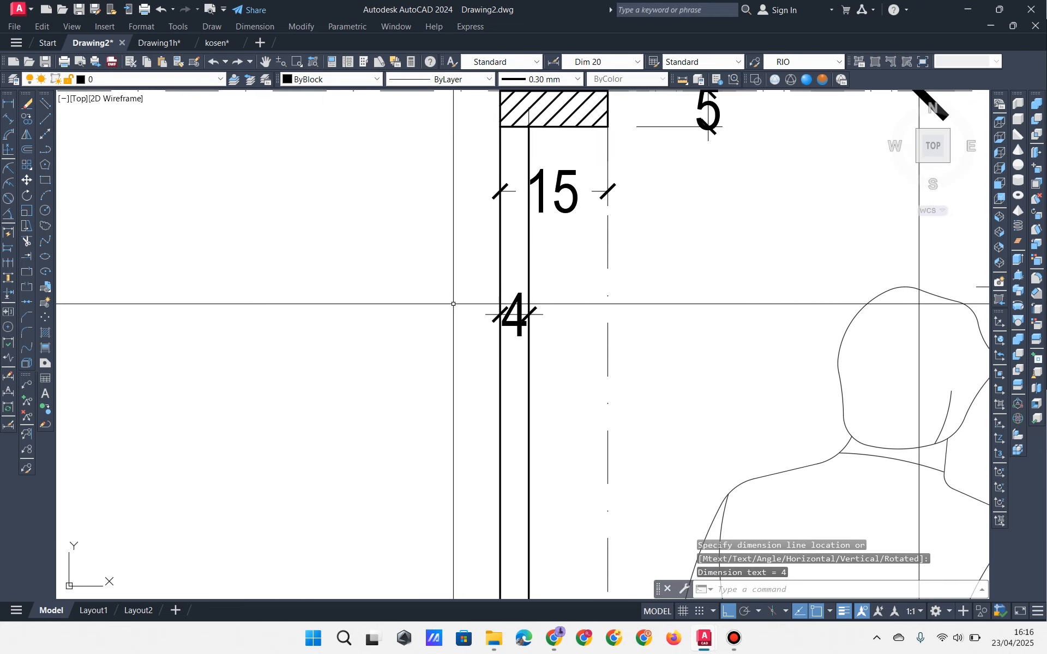
scroll(454, 304, down, 2)
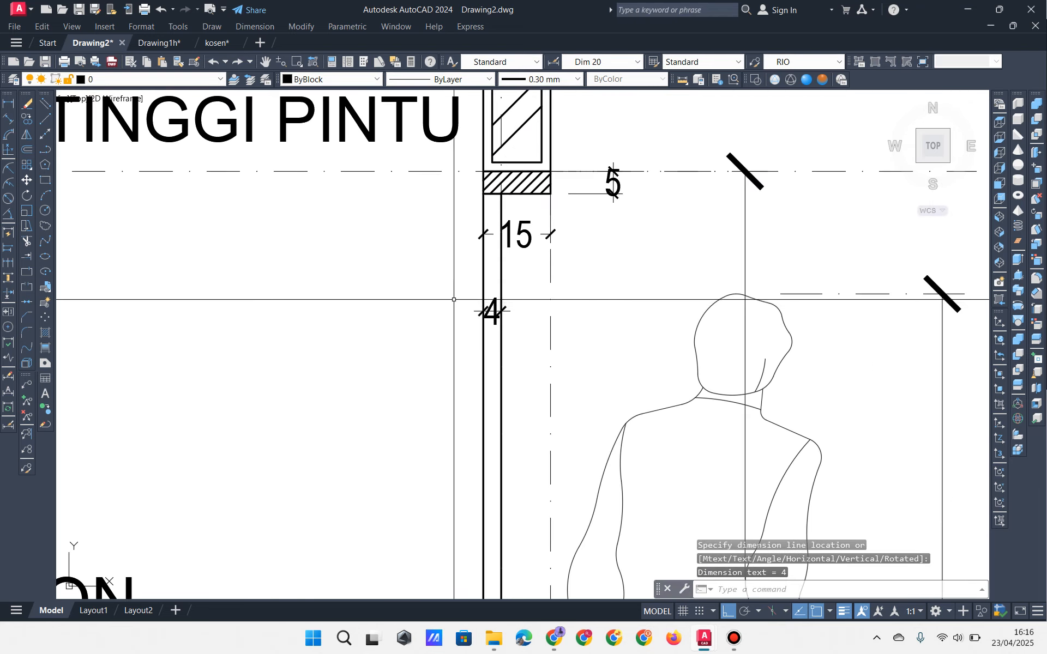
mouse_move(454, 300)
middle_down()
mouse_move(467, 290)
mouse_move(479, 298)
mouse_move(502, 227)
middle_up()
scroll(479, 298, down, 2)
middle_drag(524, 265, 557, 280)
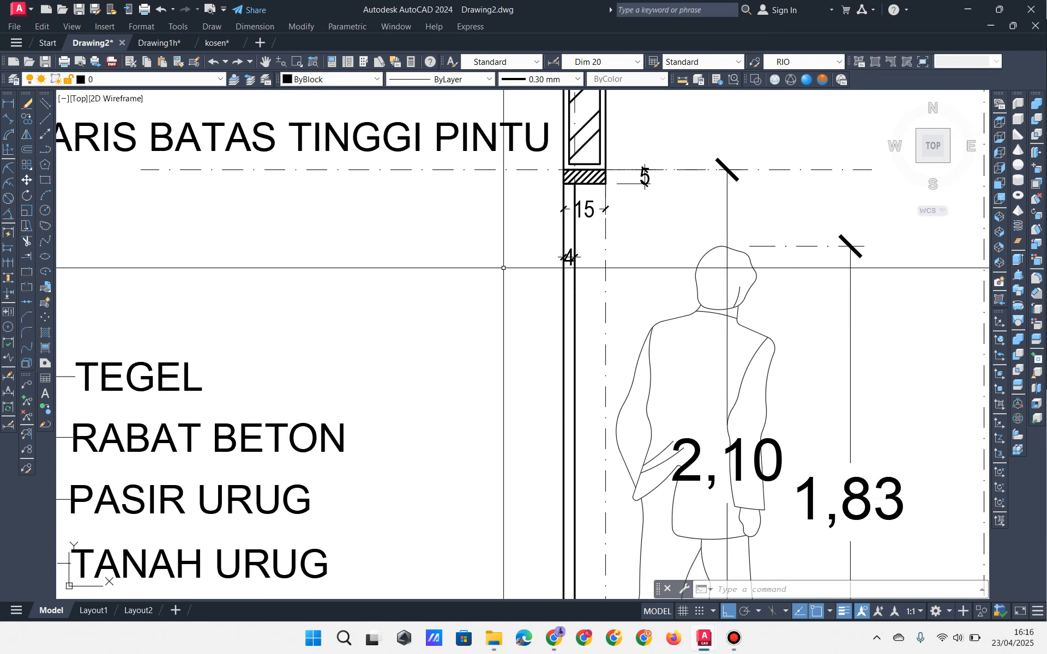
scroll(506, 256, down, 2)
middle_drag(478, 263, 498, 297)
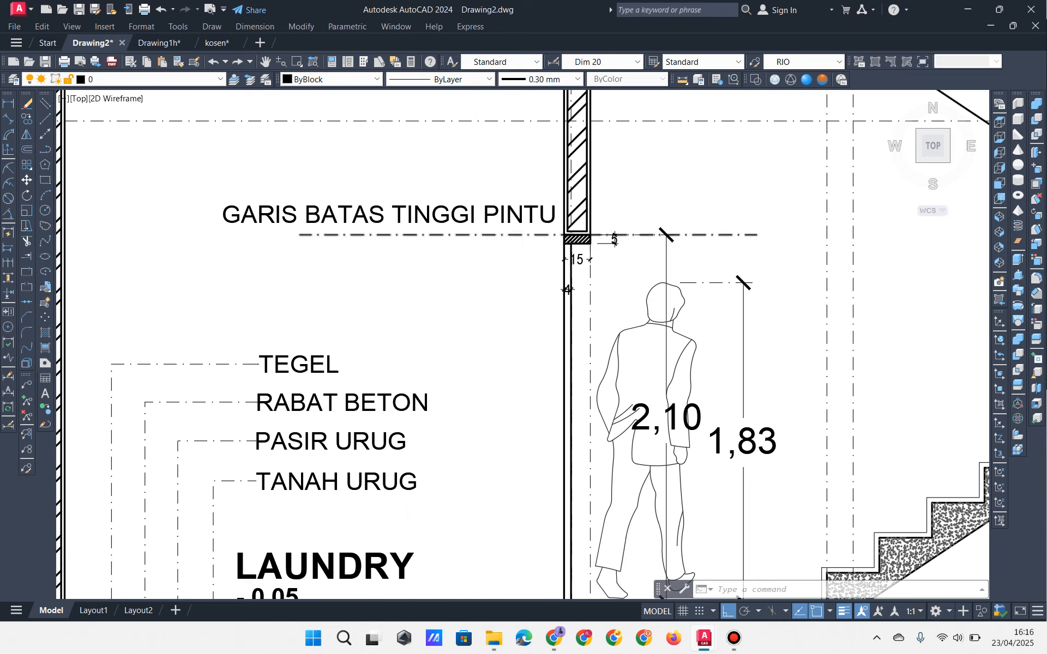
scroll(562, 240, up, 4)
mouse_move(594, 245)
middle_down()
mouse_move(543, 294)
mouse_move(529, 205)
middle_up()
scroll(535, 251, down, 4)
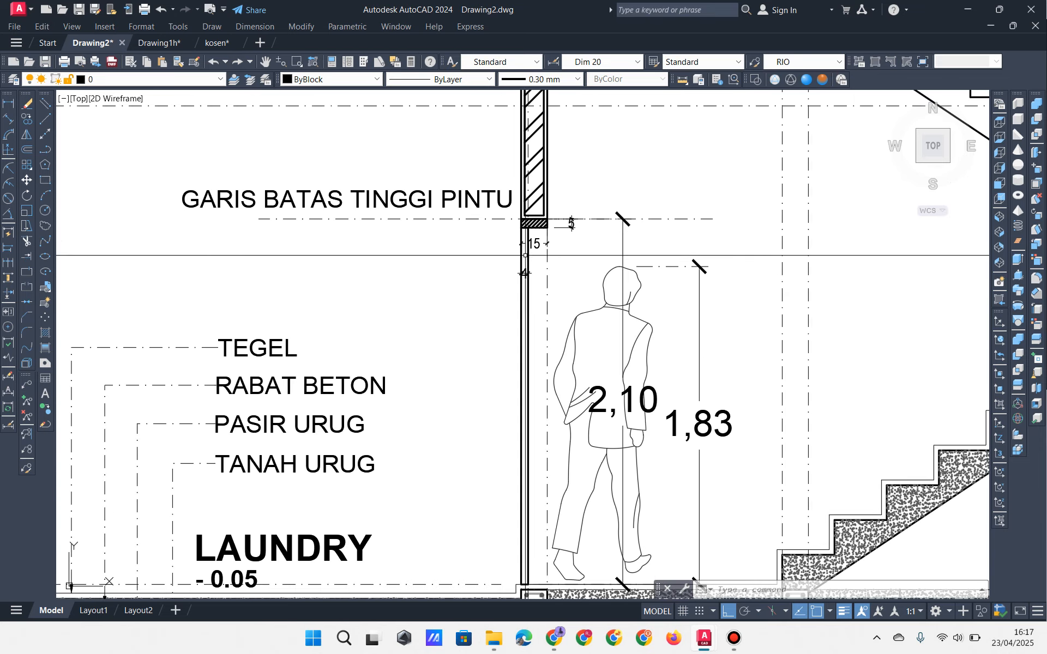
middle_drag(525, 255, 566, 311)
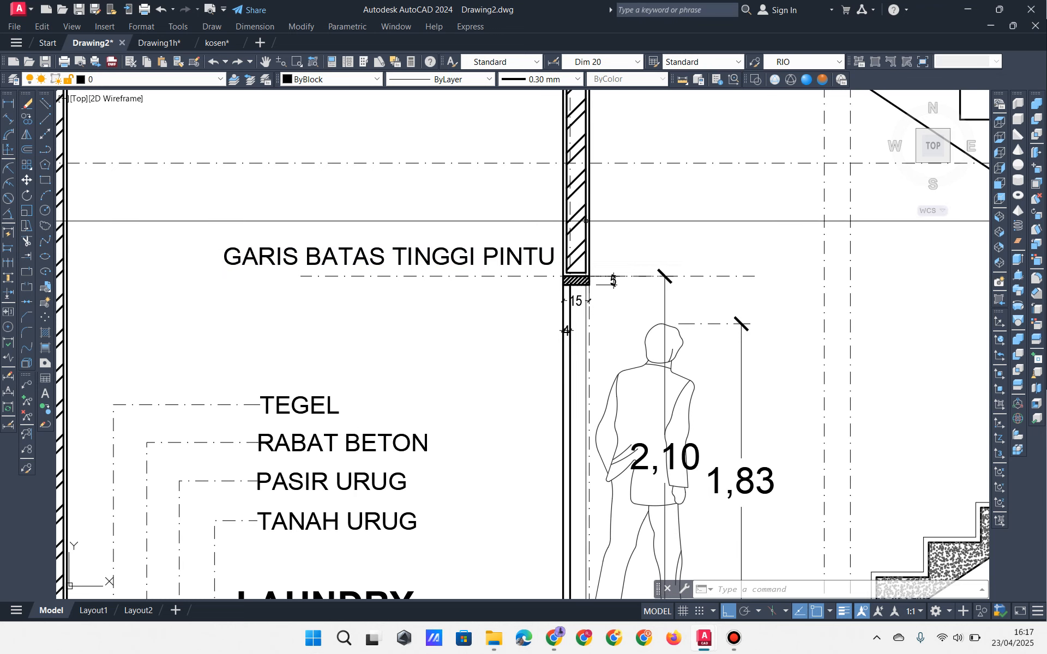
mouse_move(573, 218)
middle_down()
mouse_move(539, 187)
mouse_move(538, 137)
mouse_move(547, 168)
middle_up()
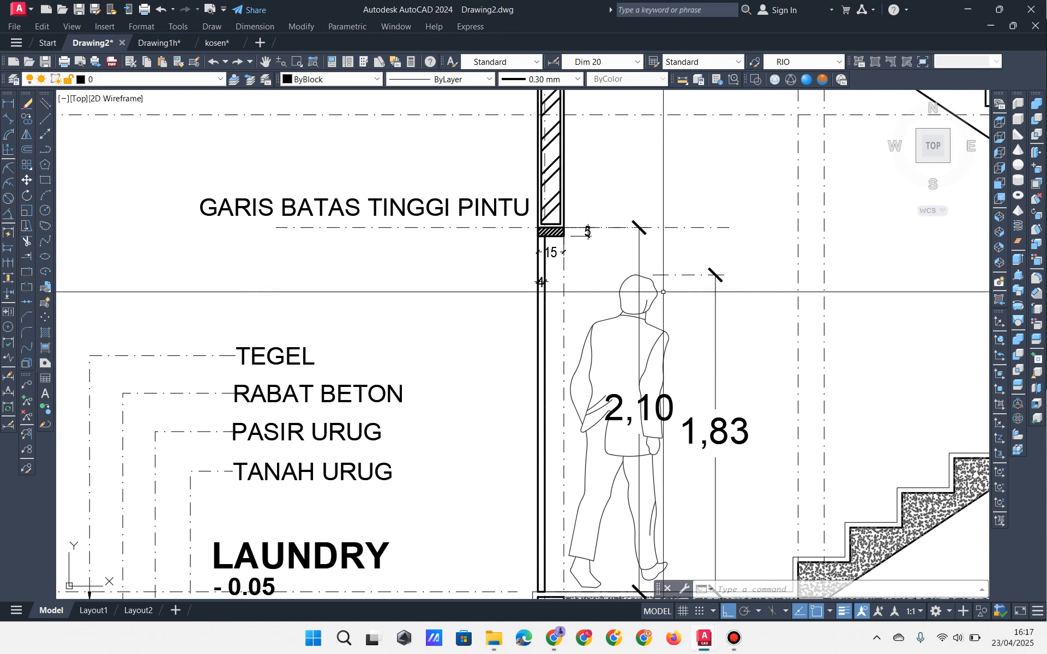
click(736, 638)
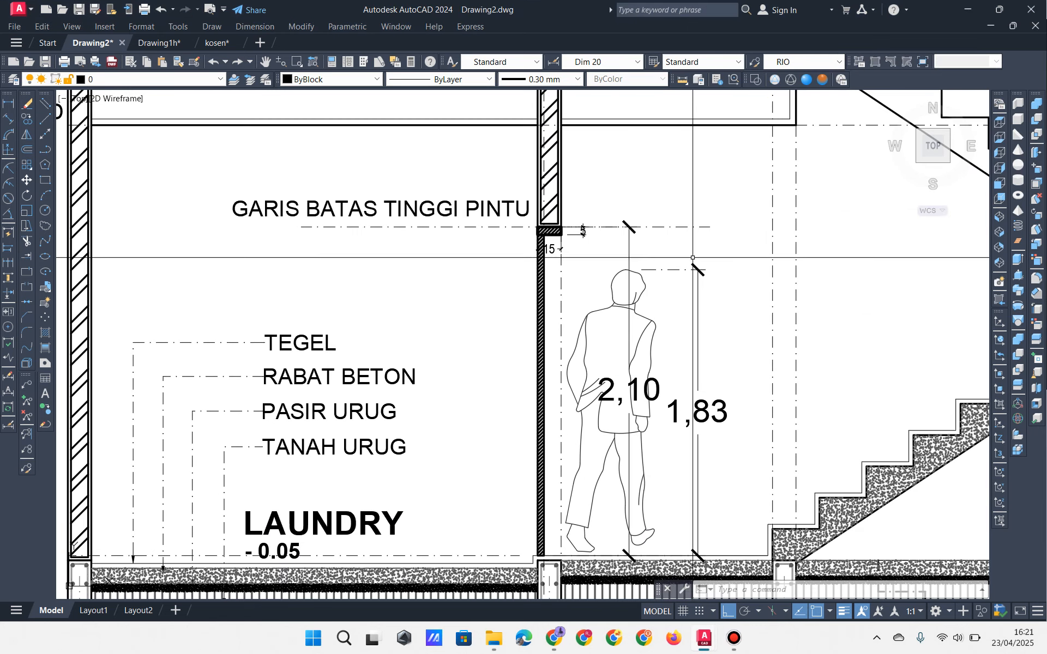
middle_drag(725, 266, 512, 253)
Step: Copy the small rectangle beside the landing beam to the wall corner
middle_drag(747, 292, 492, 302)
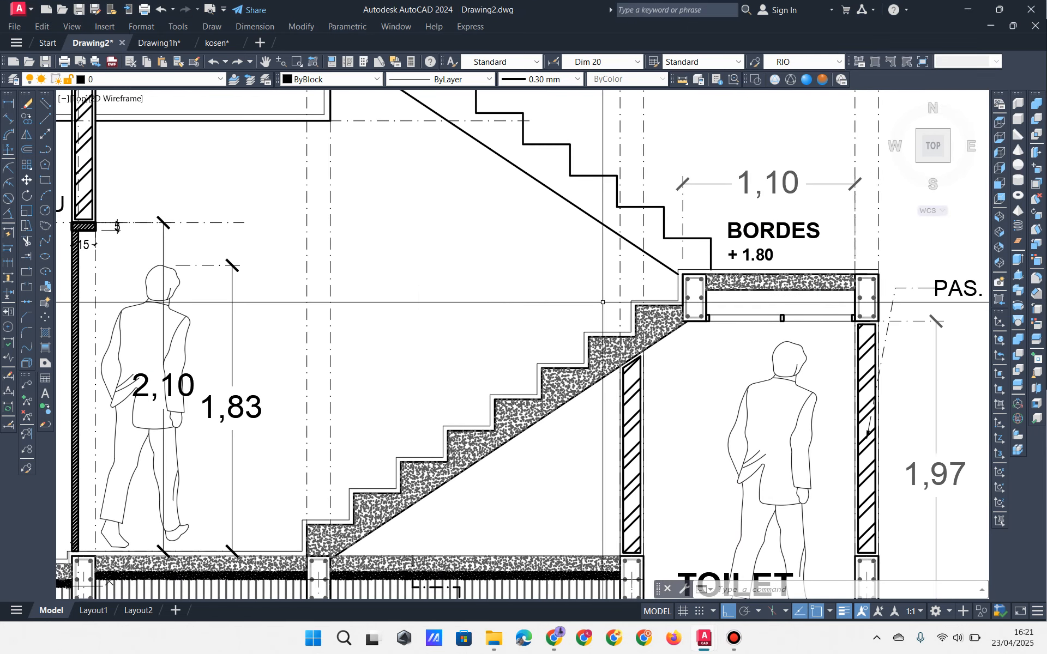
scroll(741, 325, up, 6)
click(585, 344)
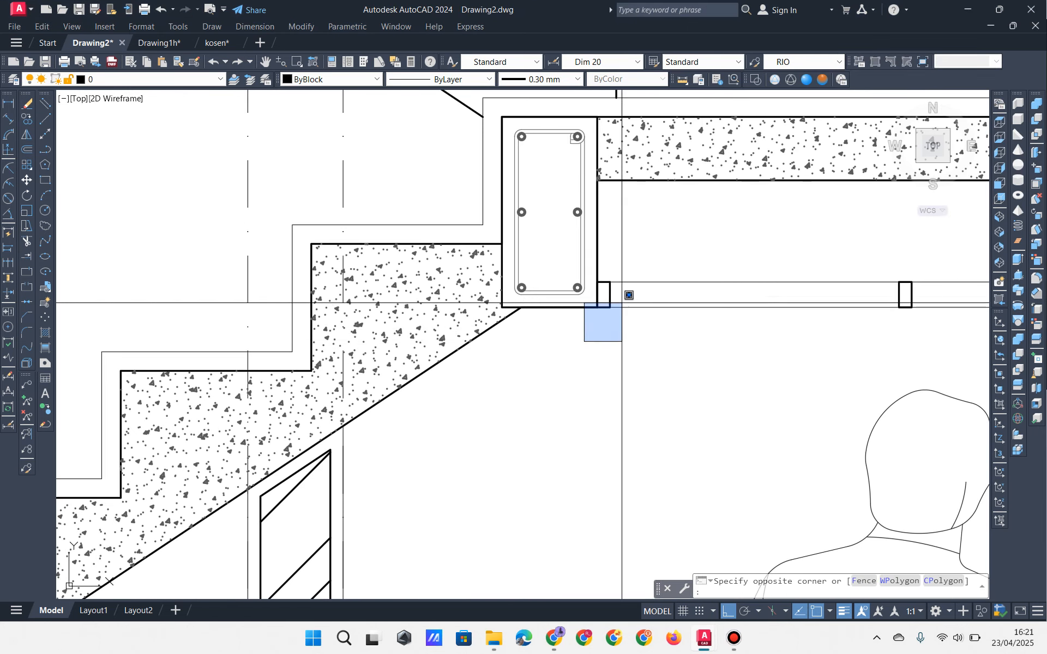
click(625, 286)
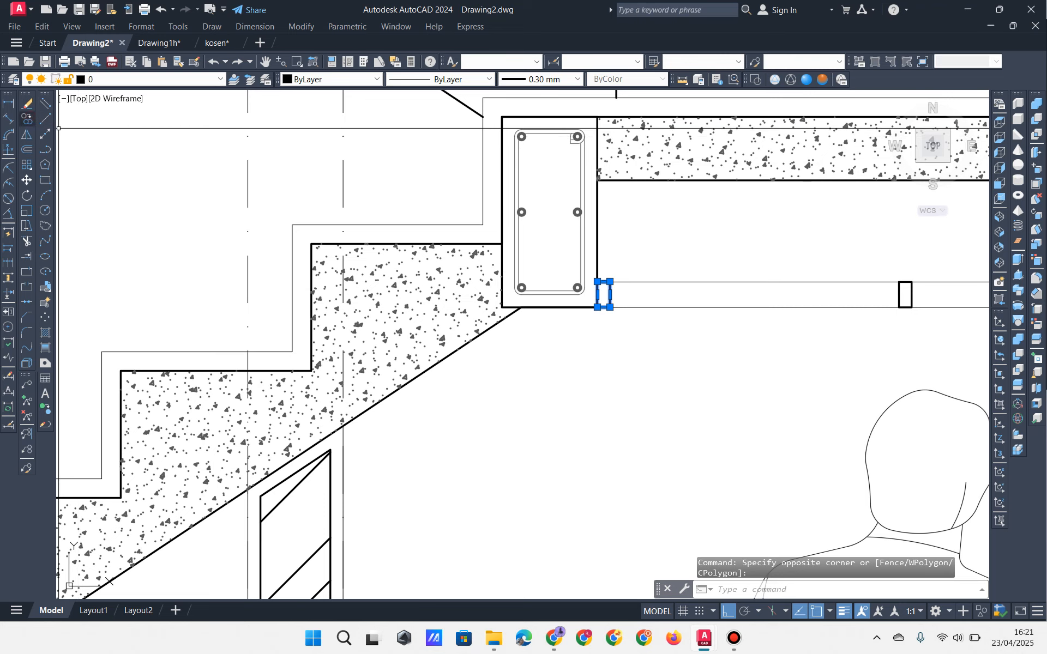
click(27, 120)
click(597, 307)
scroll(599, 303, down, 6)
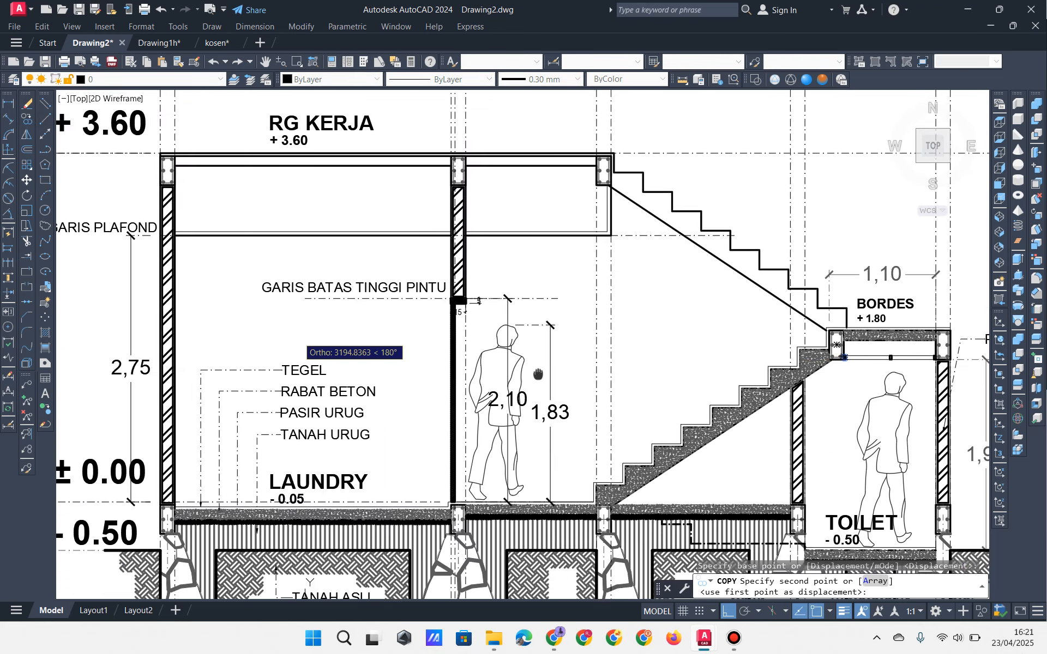
scroll(297, 313, up, 8)
click(267, 292)
key(Return)
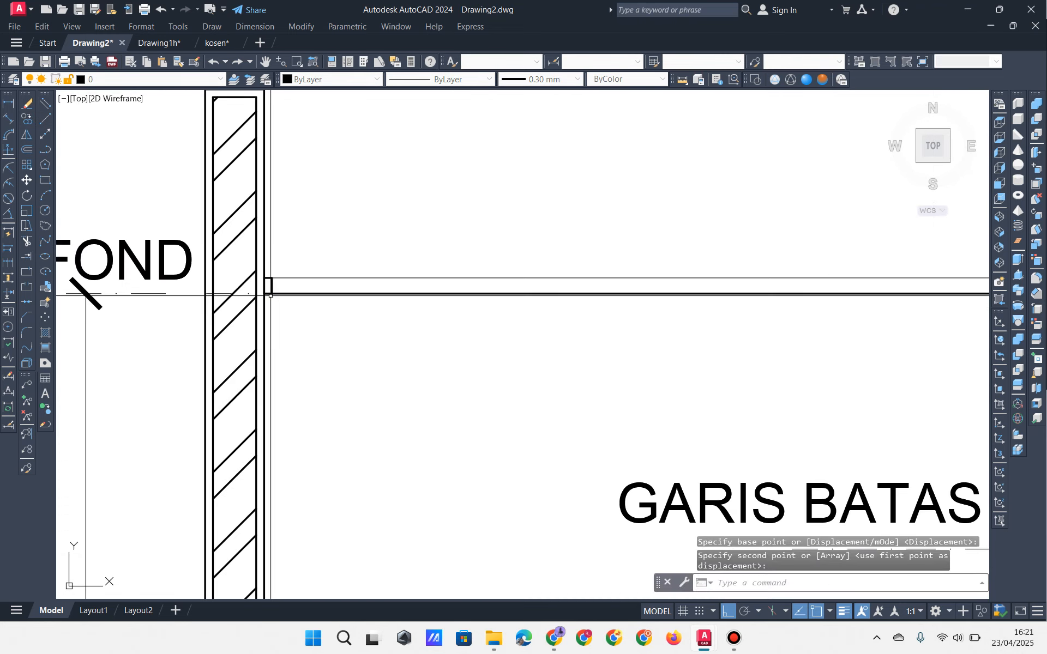
Step: Copy the small hatched block from under the wall to the same wall corner
scroll(265, 291, up, 4)
scroll(396, 319, down, 2)
middle_drag(776, 347, 189, 320)
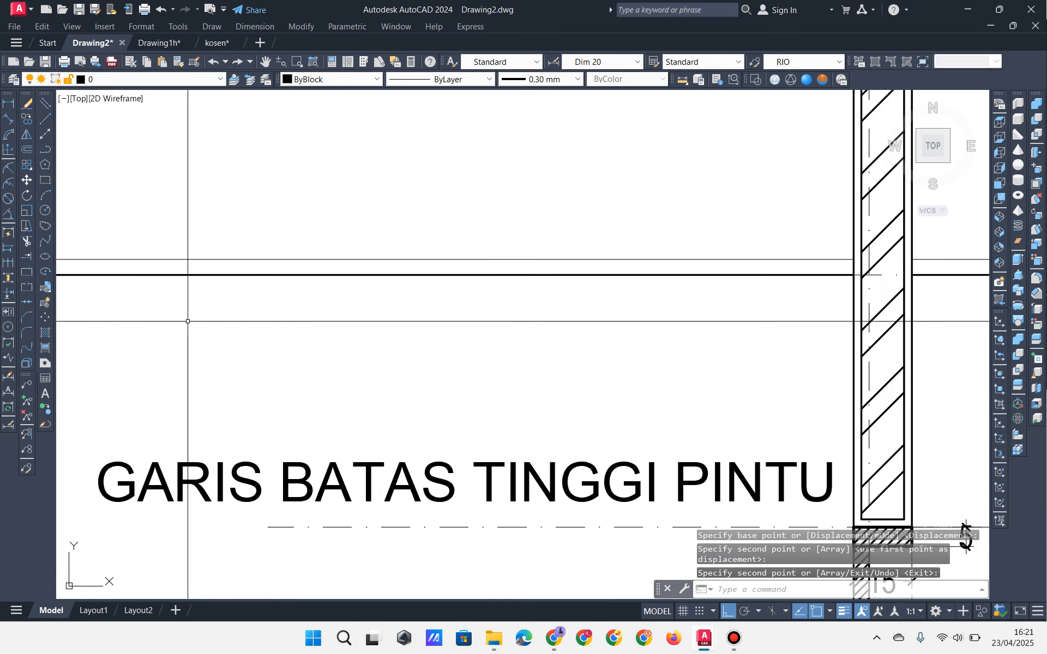
middle_drag(731, 353, 418, 290)
scroll(419, 291, down, 2)
scroll(491, 375, up, 5)
click(450, 341)
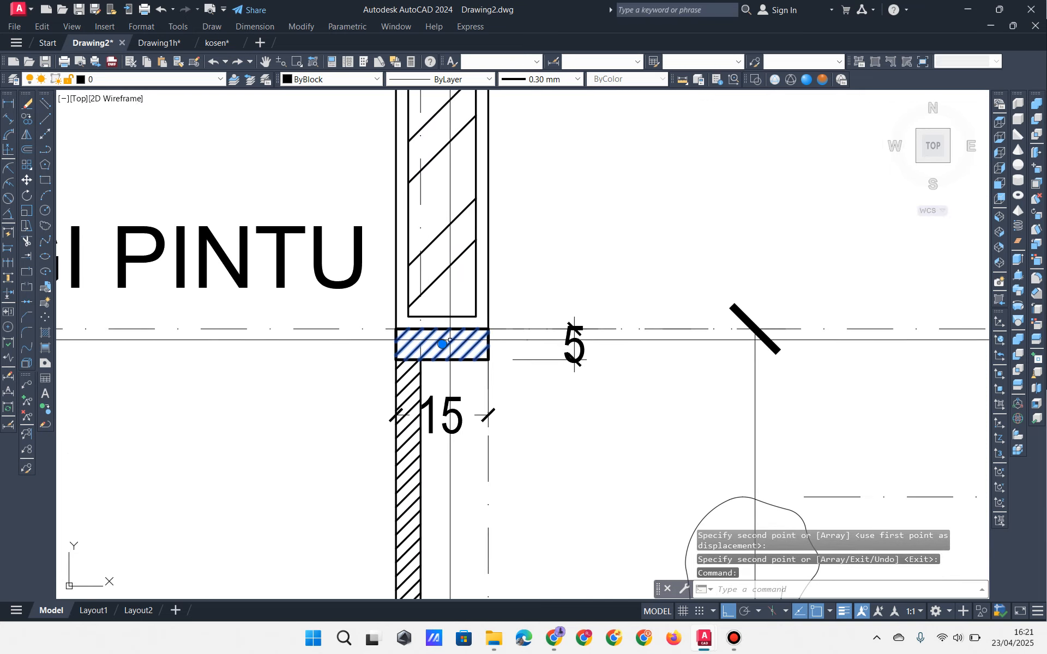
click(27, 118)
scroll(281, 357, up, 4)
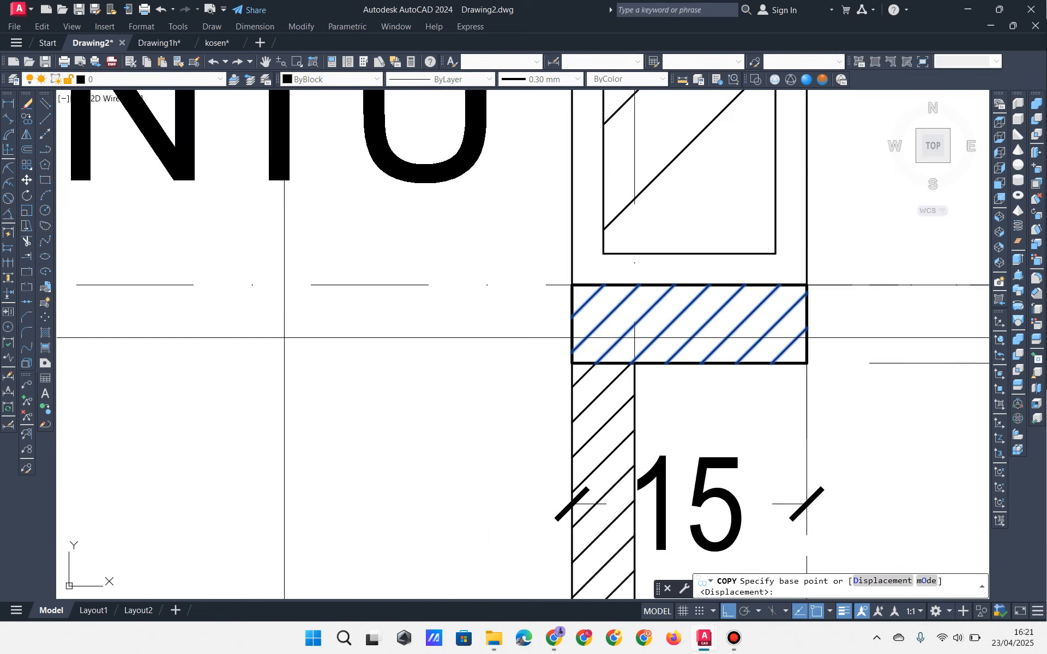
click(571, 362)
scroll(572, 362, down, 5)
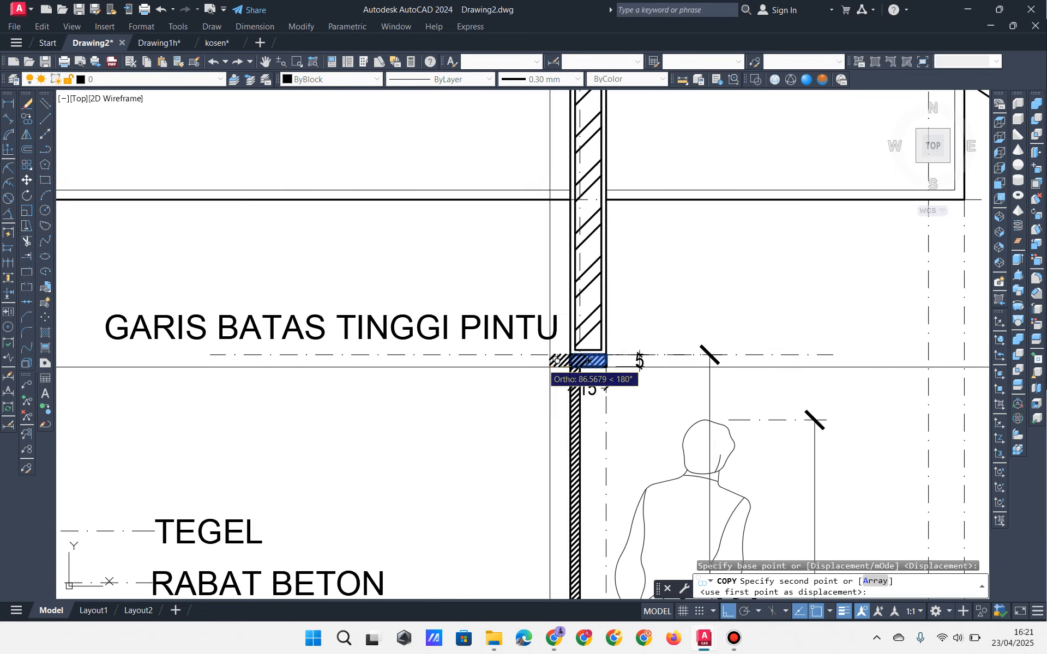
scroll(644, 357, up, 8)
click(461, 367)
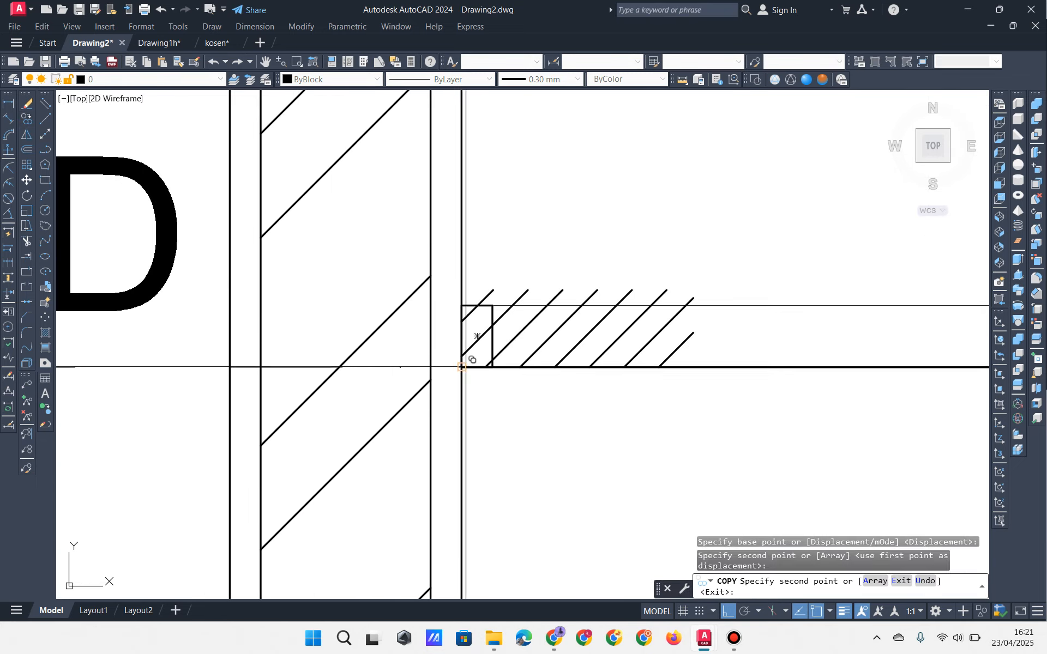
key(Return)
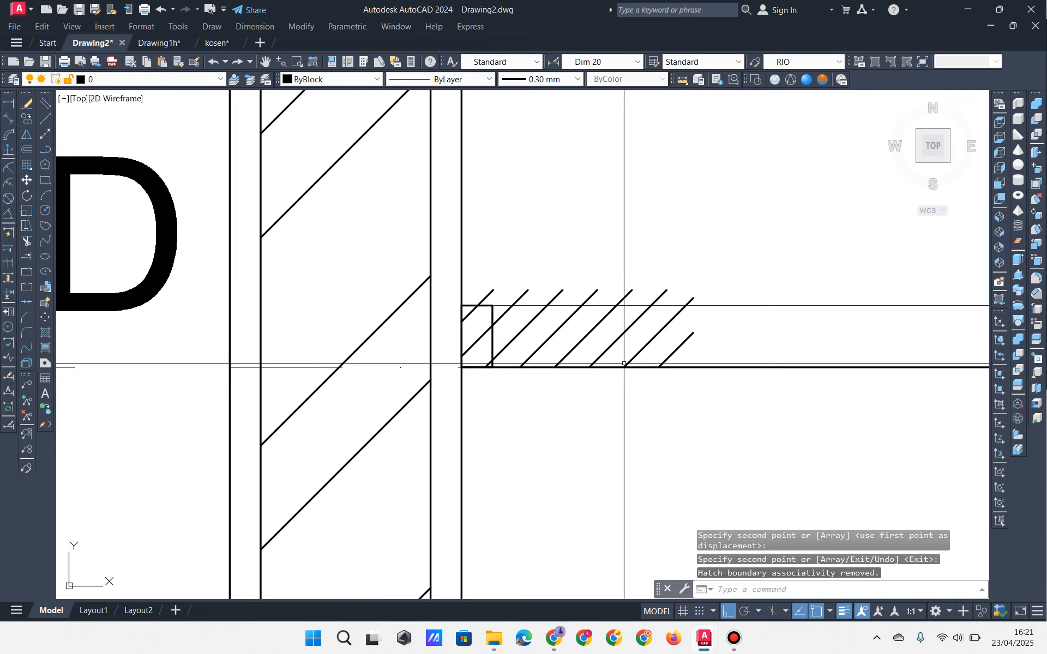
Step: Trim the copied hatch lines that stick out beyond the rectangle
click(27, 241)
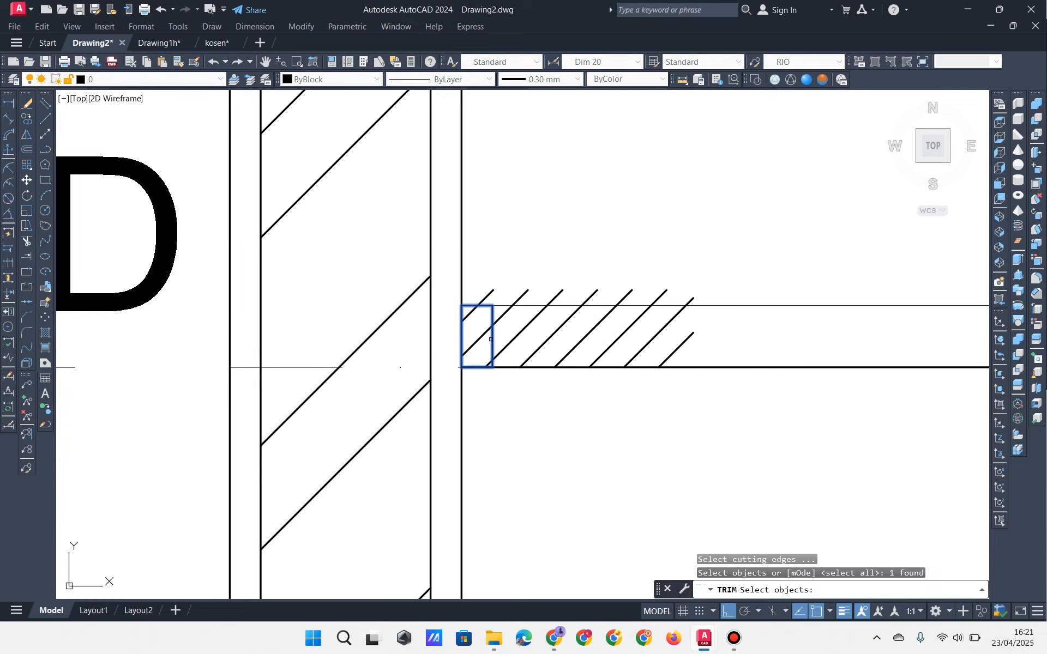
key(Return)
click(503, 306)
key(Return)
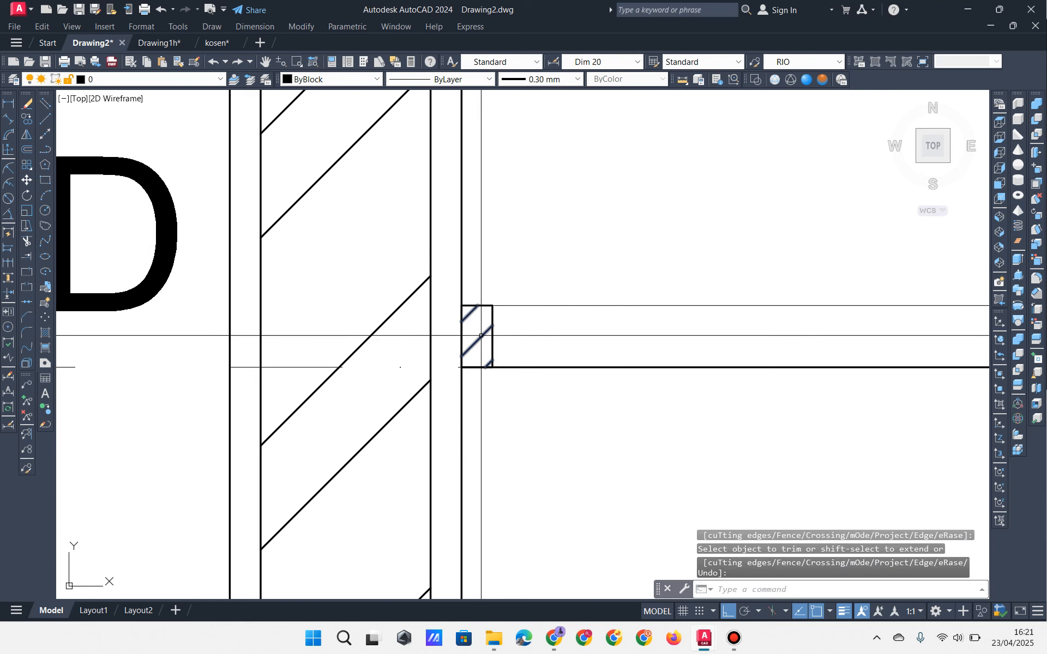
Step: Set the hatch scale to 3 in Quick Properties, then select the hatch with its boundary
click(481, 336)
click(627, 294)
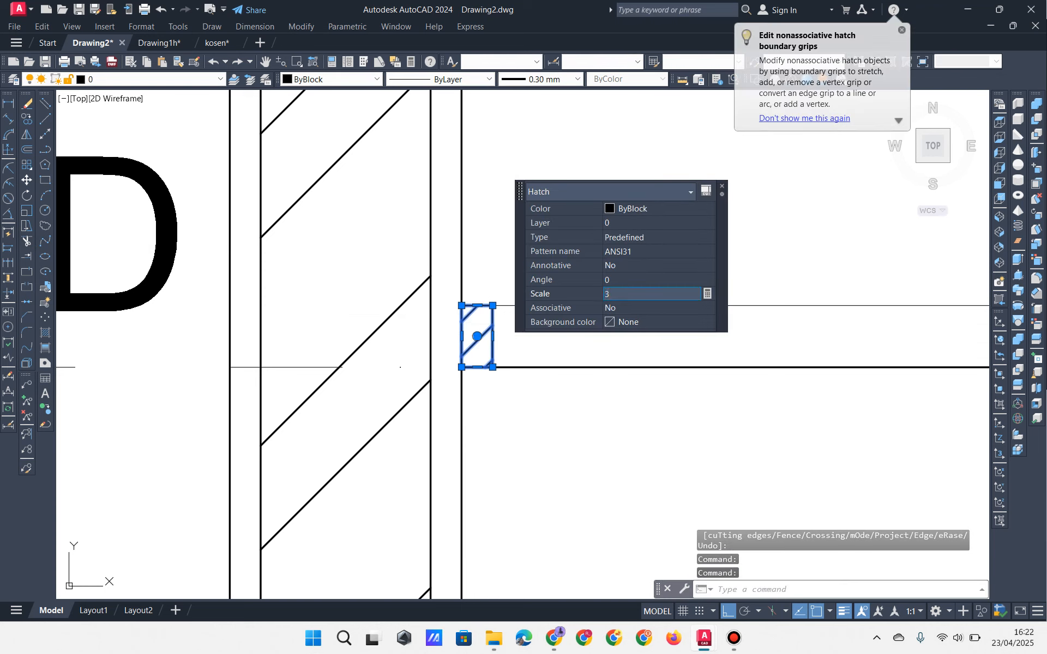
text(3)
key(Return)
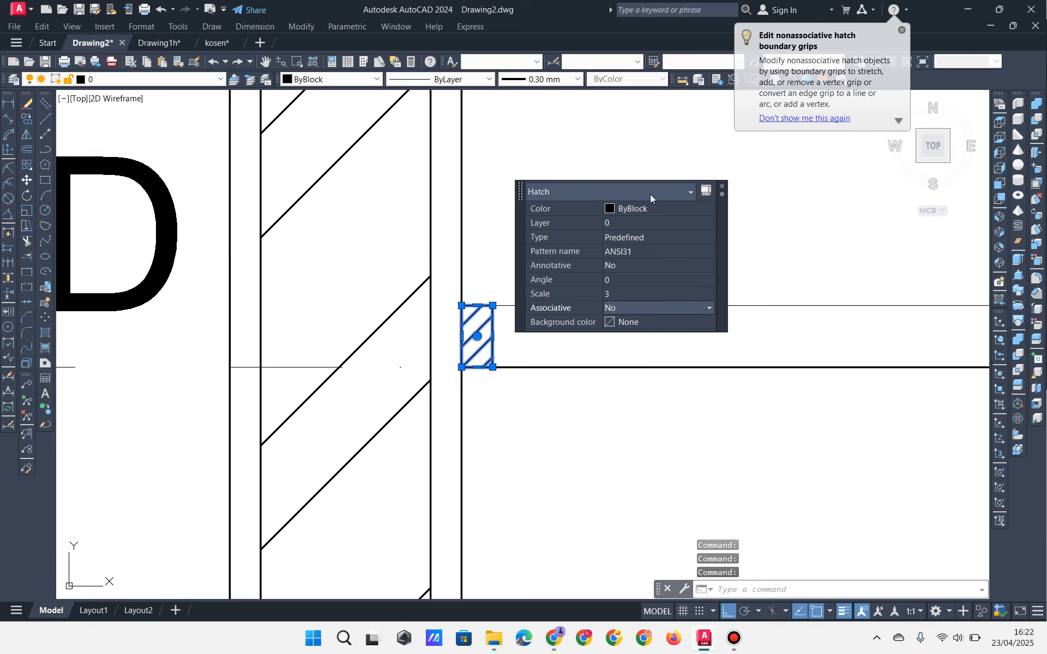
click(722, 186)
scroll(713, 207, down, 4)
middle_drag(629, 279, 367, 329)
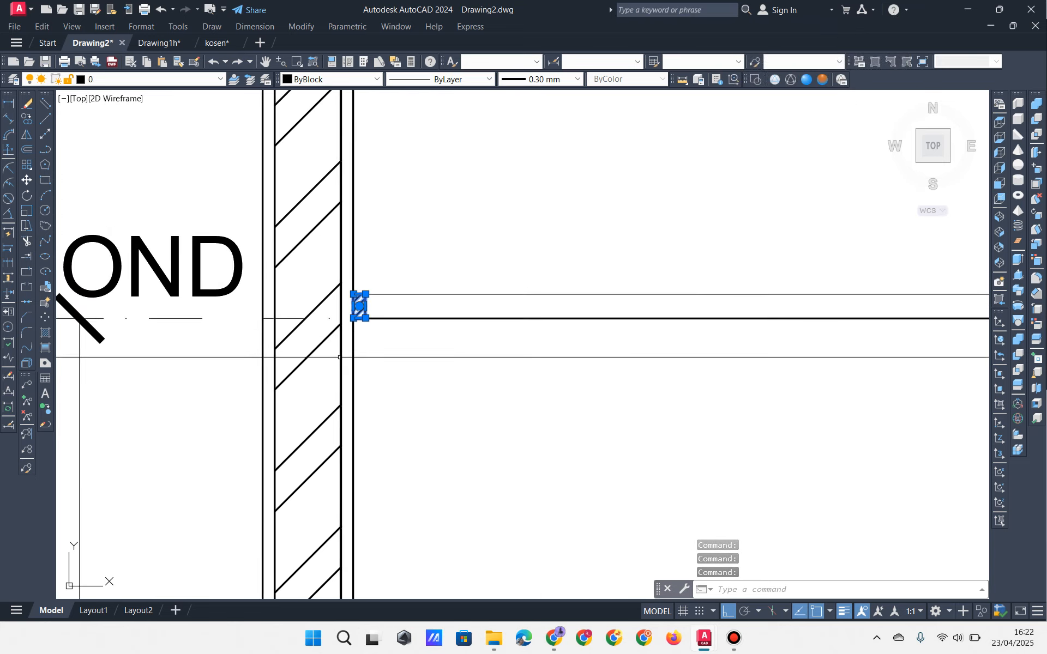
click(339, 358)
Step: Copy the hatched frame block 600 along the ceiling line
click(402, 278)
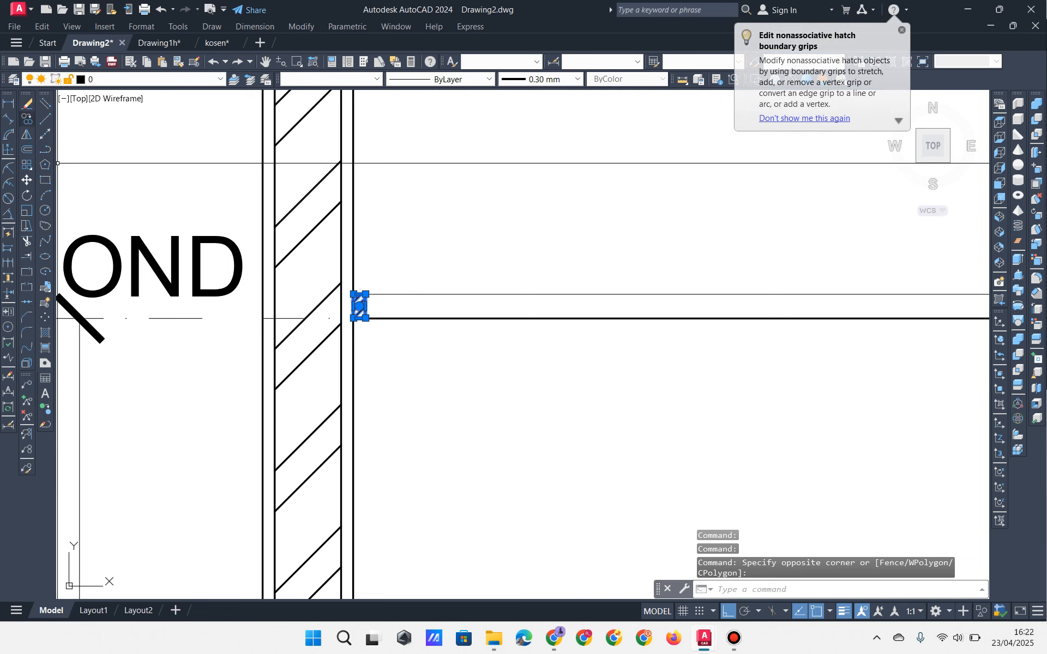
click(27, 119)
scroll(318, 262, down, 4)
middle_drag(496, 353, 338, 366)
click(299, 351)
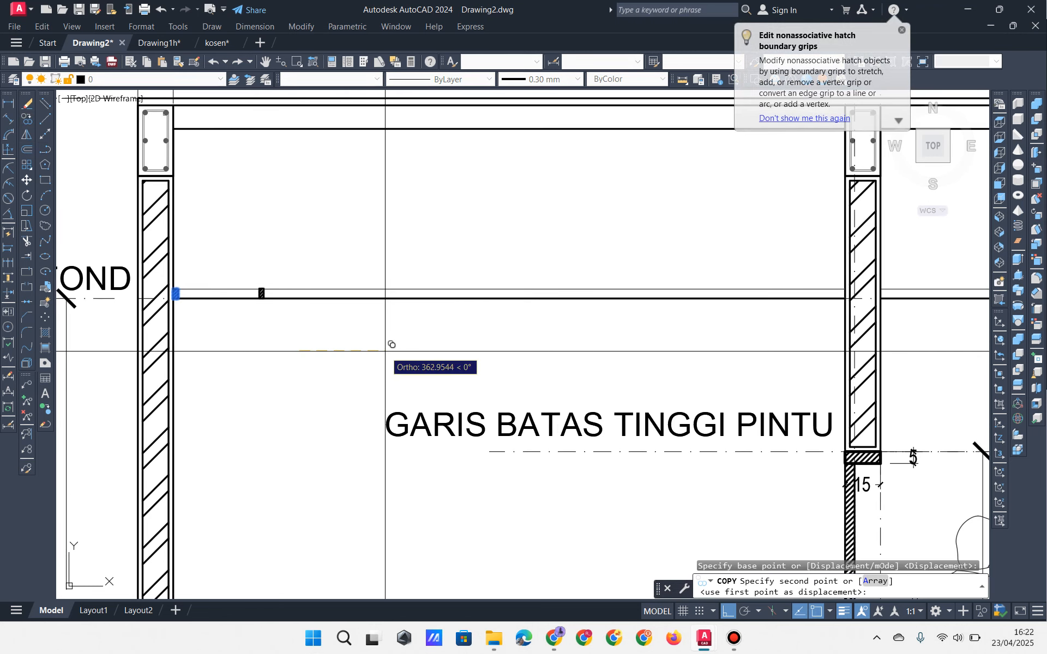
key(Return)
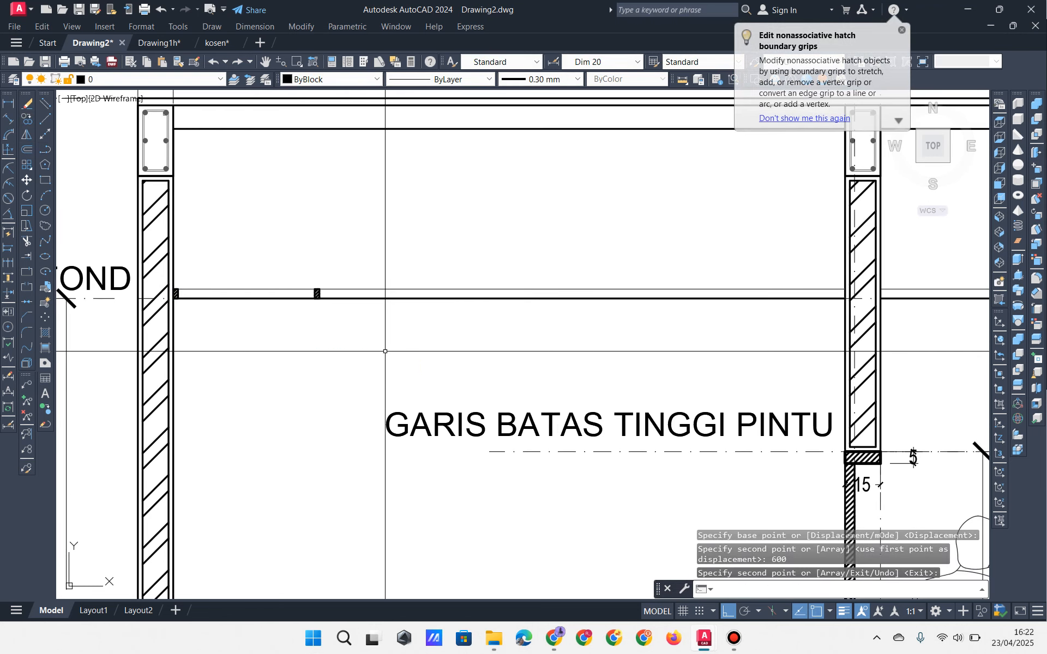
key(Return)
key(Return)
Step: Copy both hatched blocks several more times further right along the ceiling line
click(287, 271)
click(367, 319)
key(Return)
scroll(143, 297, up, 4)
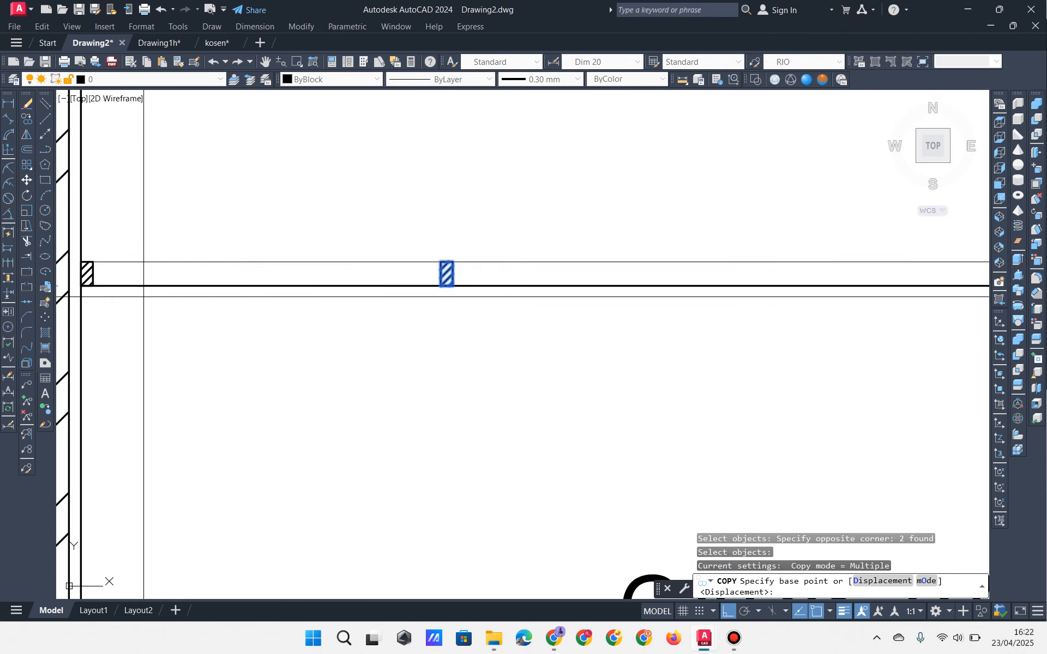
click(98, 288)
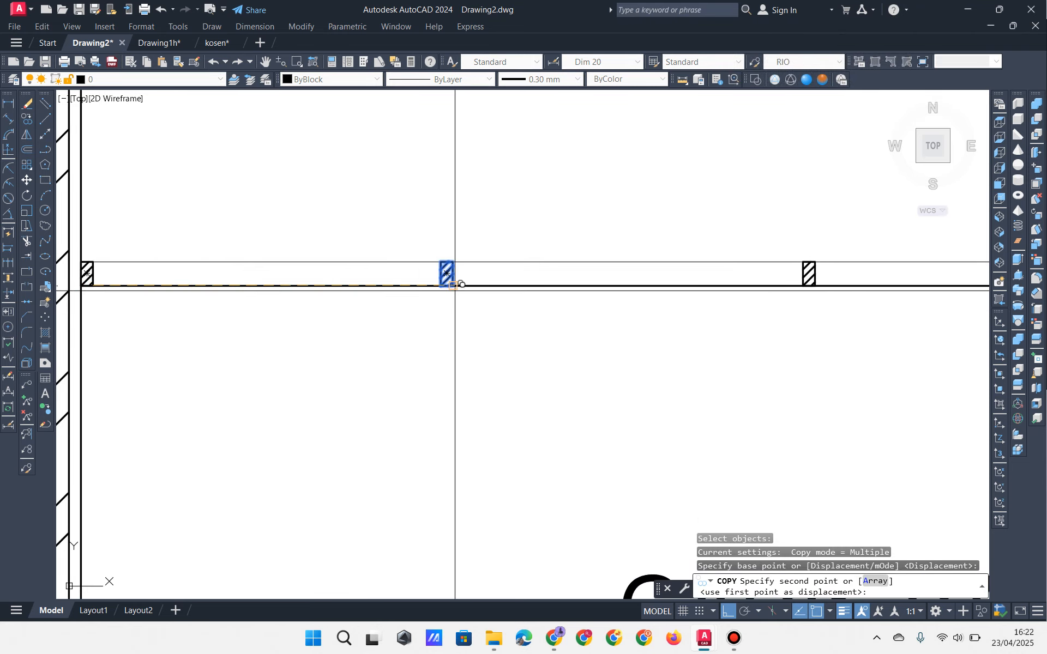
click(453, 284)
middle_drag(680, 322, 283, 344)
click(267, 293)
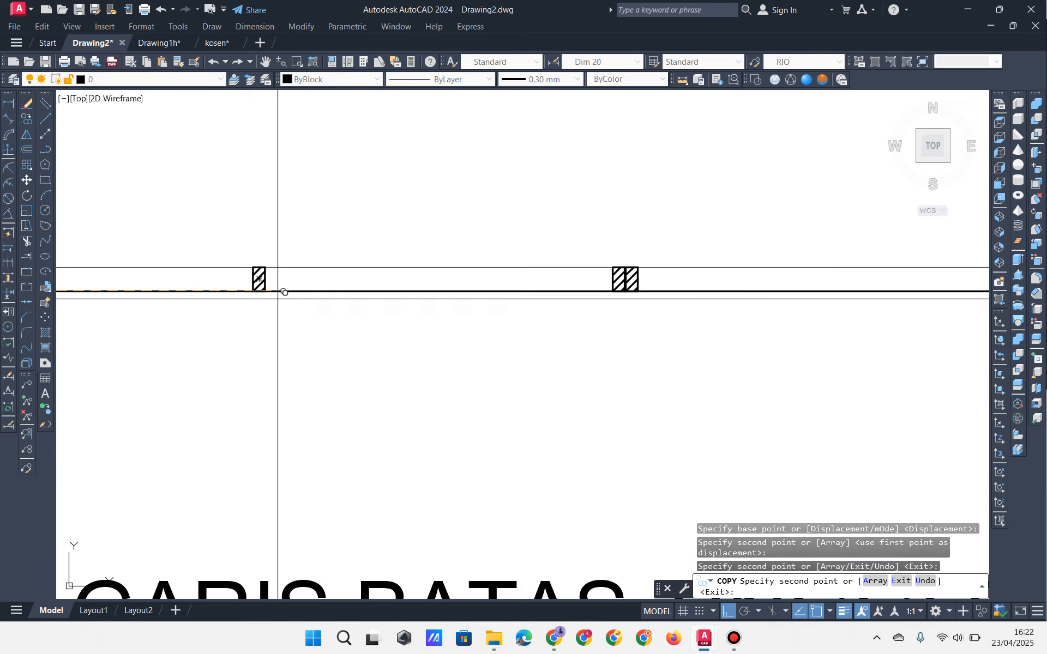
scroll(372, 325, down, 4)
scroll(498, 319, up, 4)
click(426, 297)
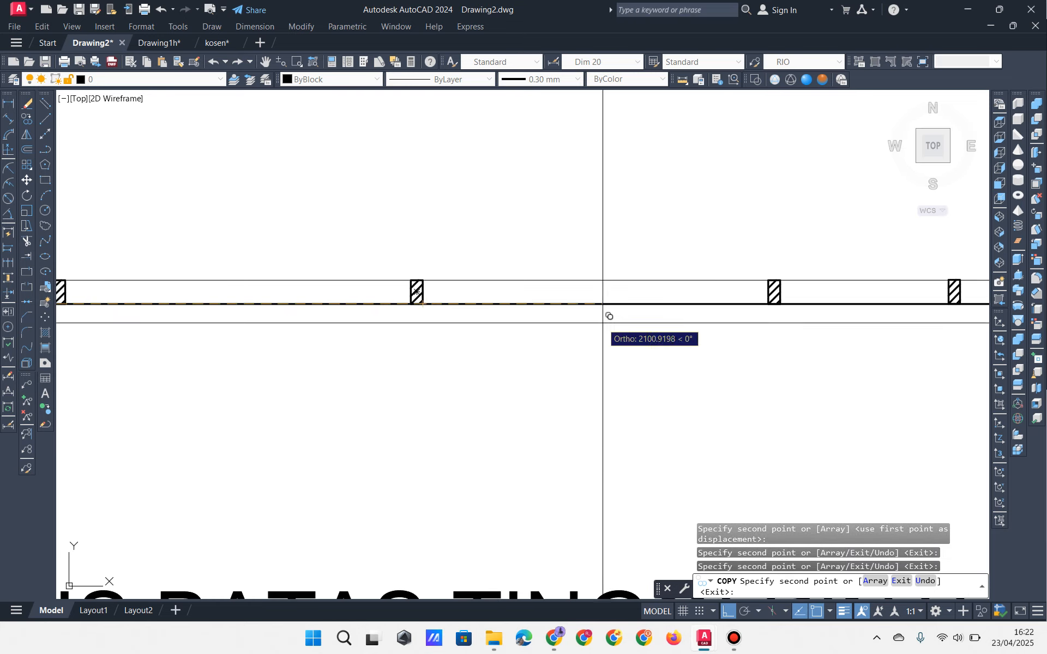
middle_drag(603, 303, 109, 304)
middle_drag(419, 333, 360, 332)
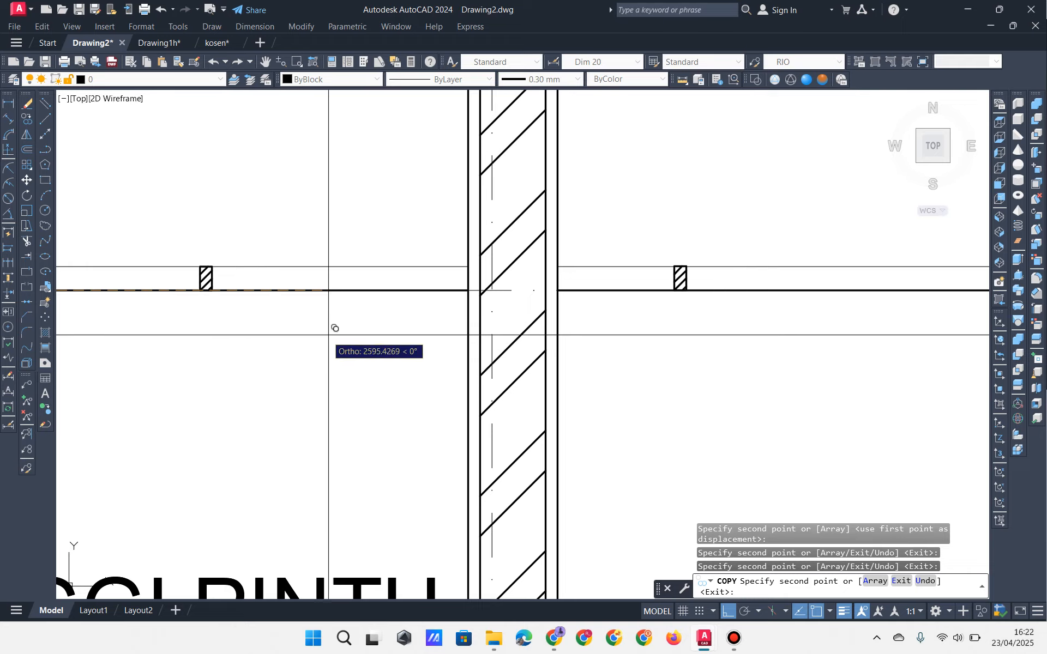
key(space)
Step: Copy a hatched block against the wall and another at the wall's right face
key(space)
click(165, 232)
click(228, 305)
key(space)
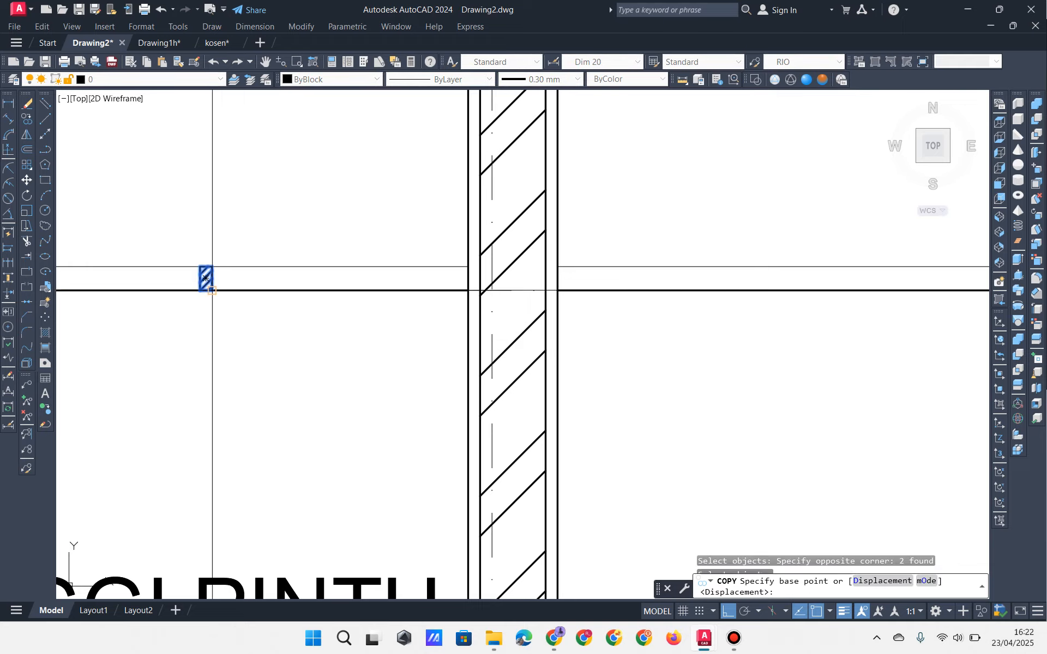
click(212, 291)
click(467, 290)
key(space)
key(space)
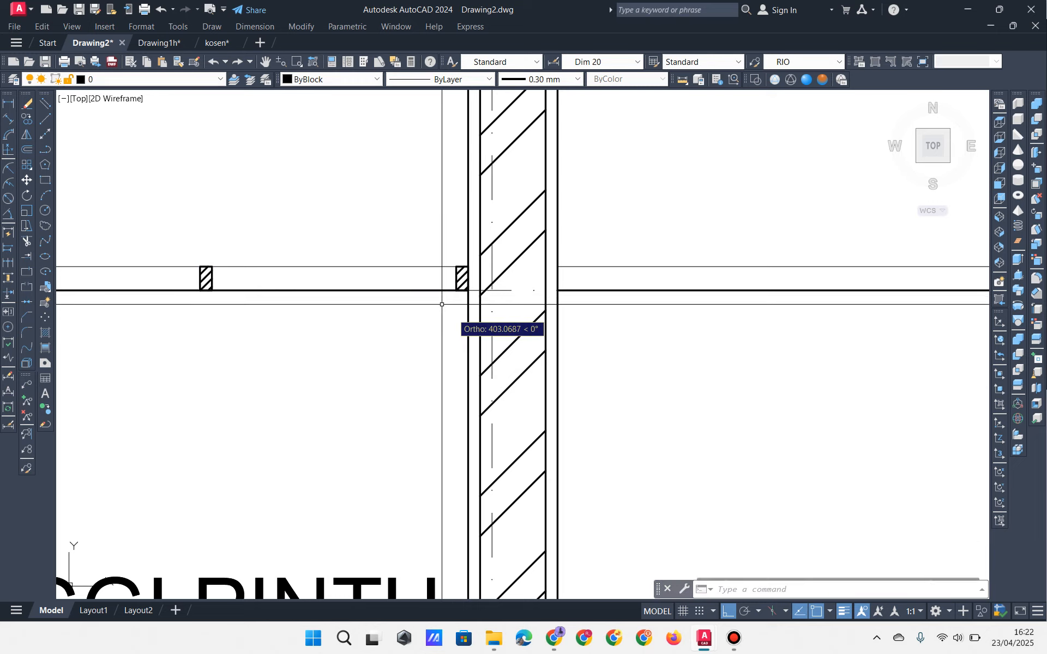
key(space)
click(468, 290)
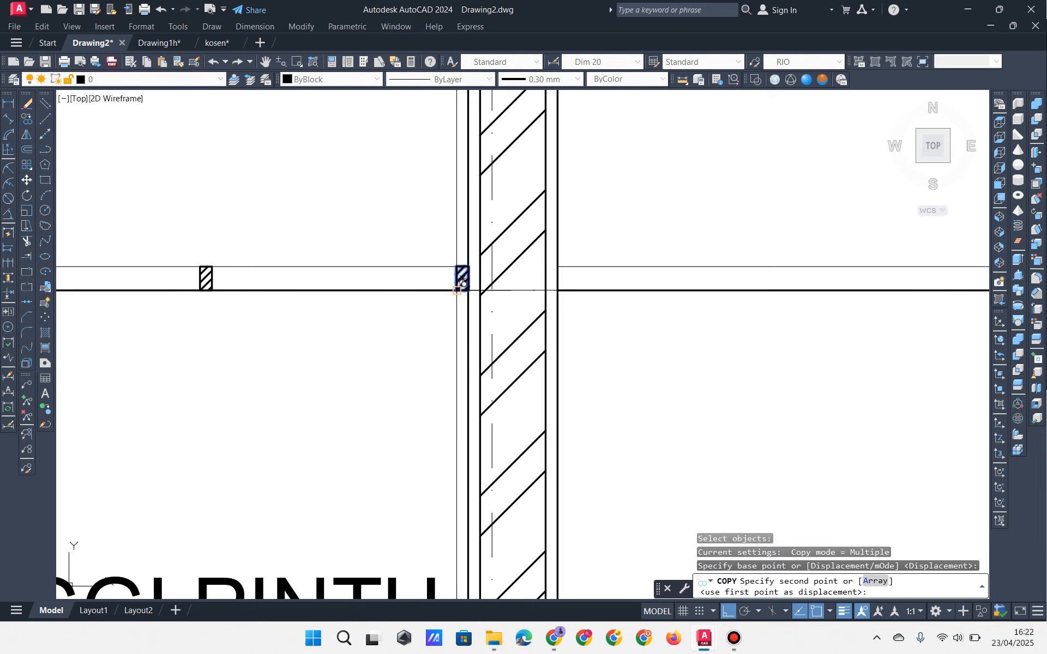
click(557, 291)
key(space)
scroll(560, 310, down, 2)
middle_drag(537, 320, 402, 330)
Step: Place two more hatched block copies further along the ceiling line
key(space)
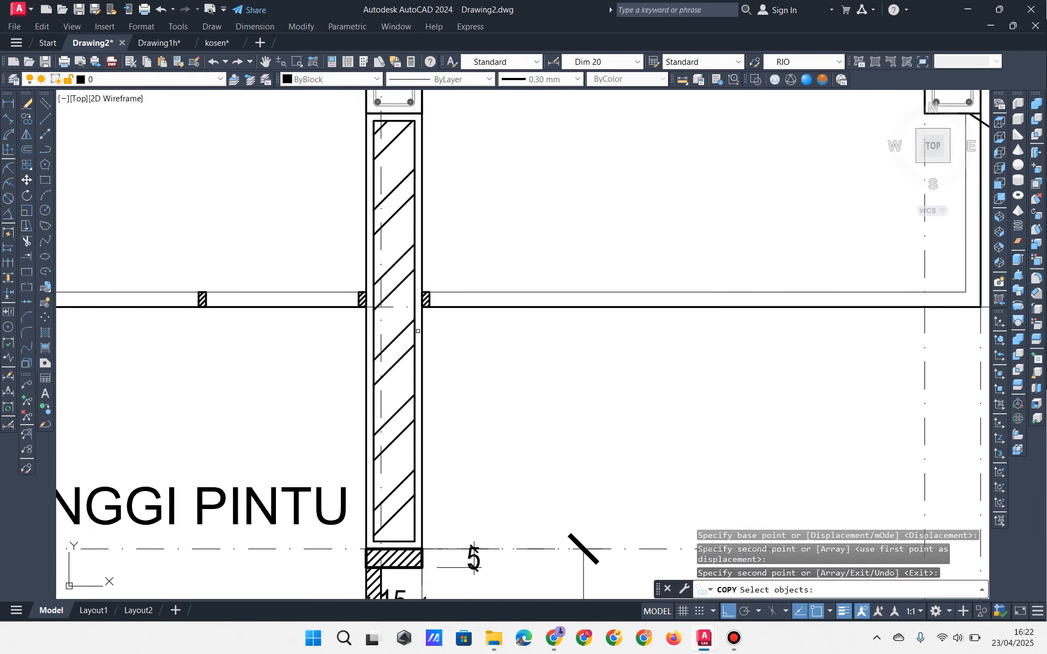
click(456, 284)
key(space)
middle_drag(196, 326, 335, 326)
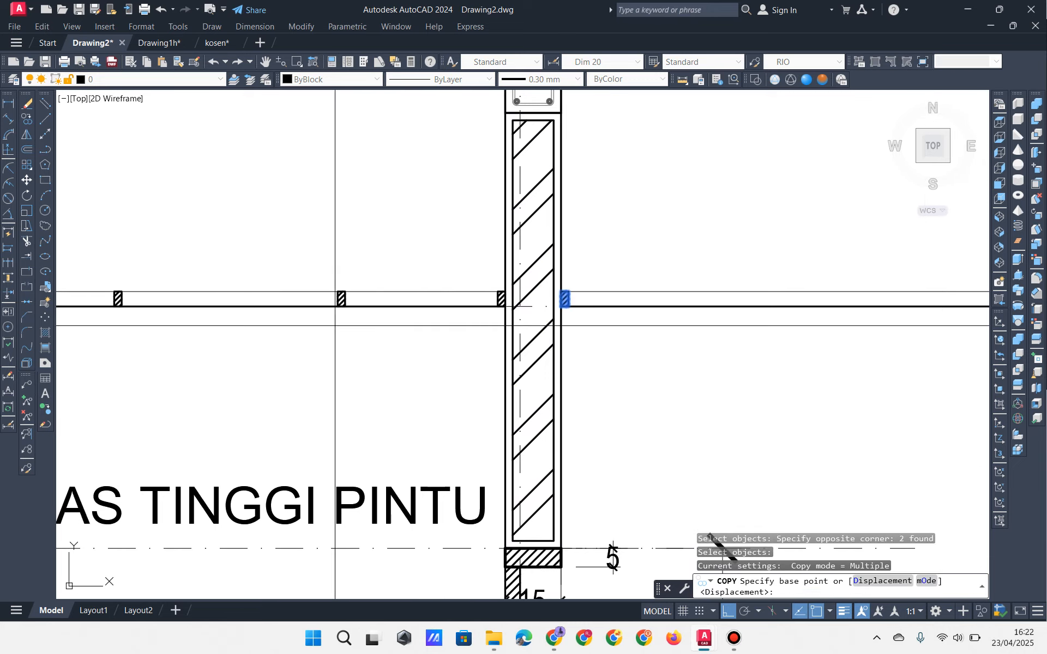
click(128, 307)
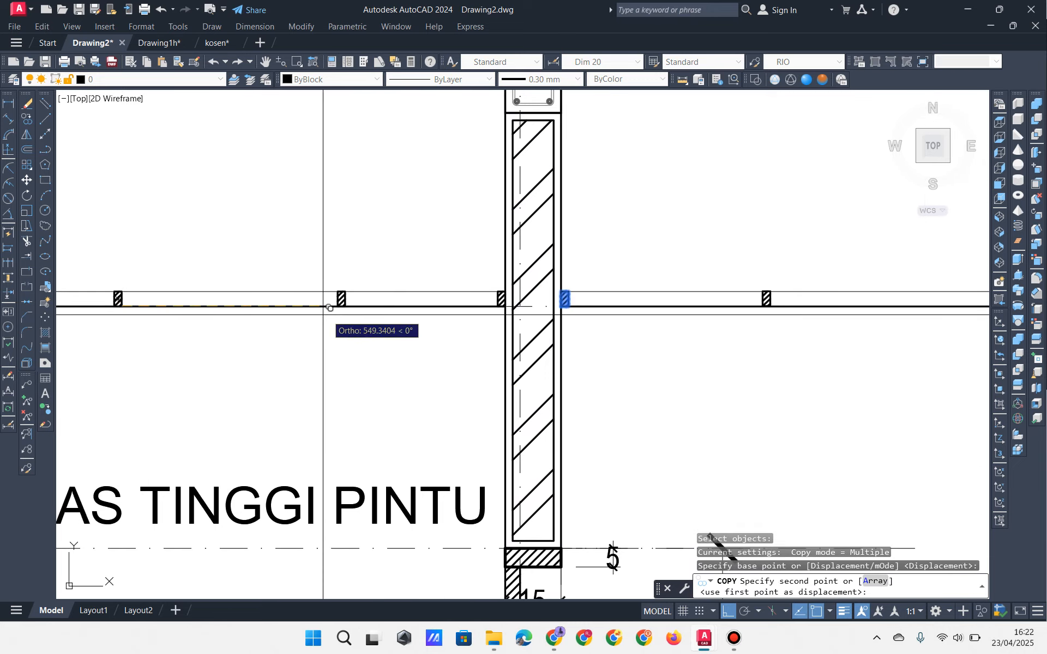
click(345, 306)
middle_drag(475, 333, 246, 332)
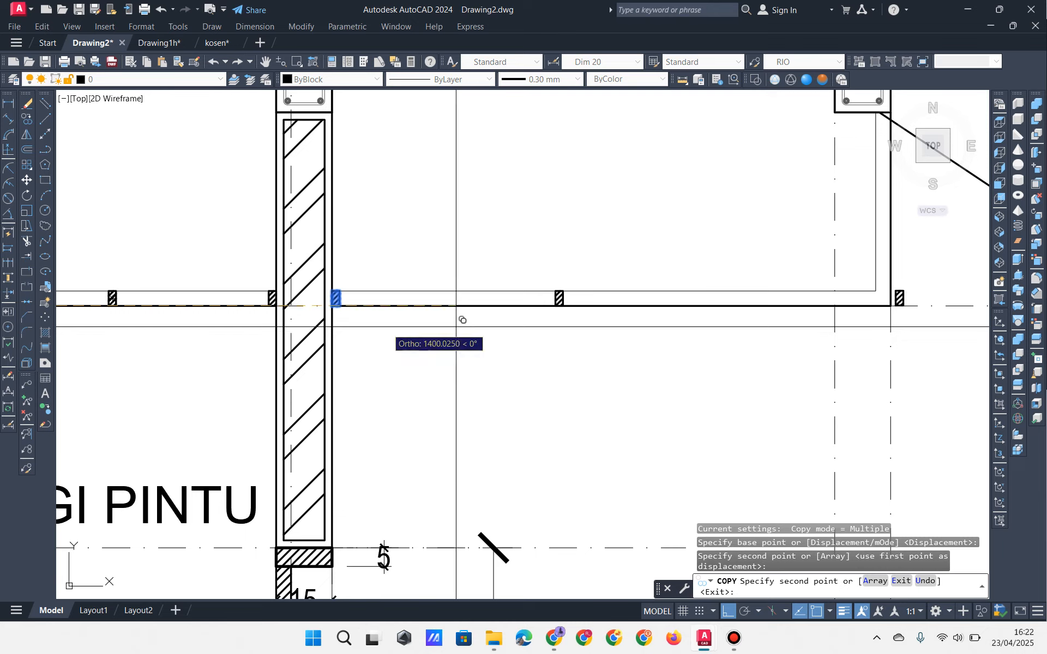
key(space)
key(space)
click(502, 252)
click(565, 342)
key(space)
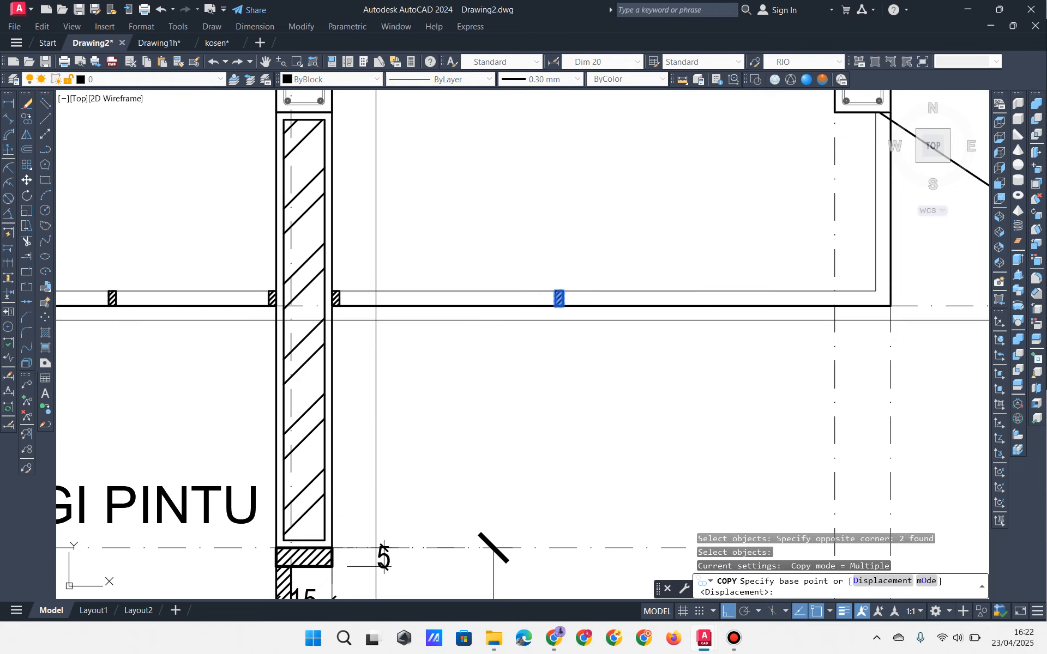
click(344, 308)
click(563, 306)
Step: Copy the last hatched block to the stair-side wall corner
scroll(747, 301, down, 2)
middle_drag(747, 301, 512, 348)
key(space)
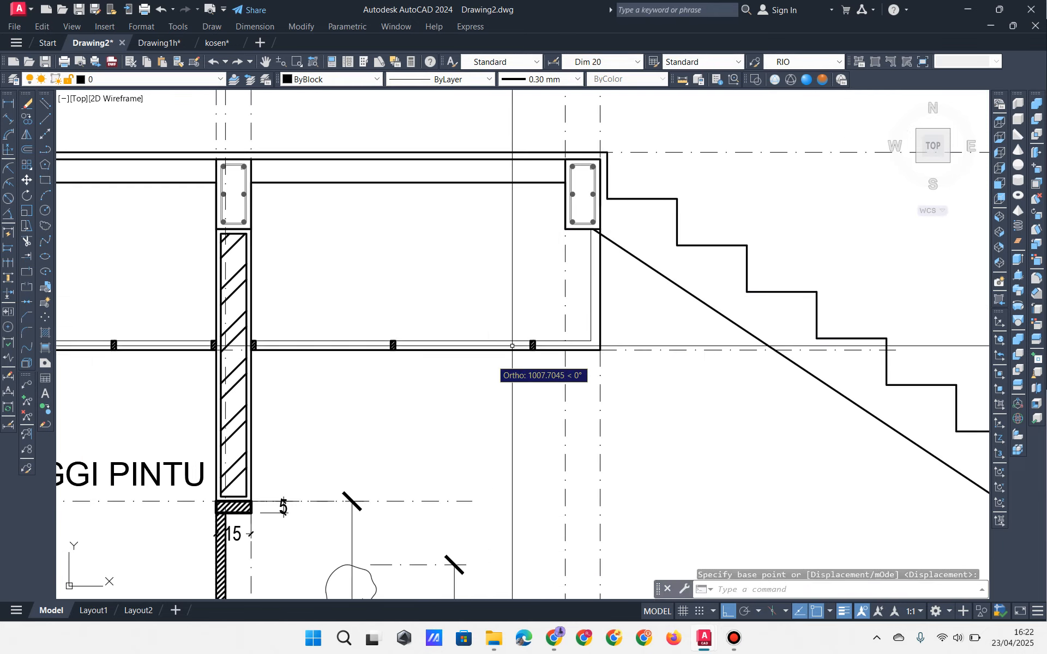
key(space)
click(505, 320)
click(555, 364)
key(space)
scroll(557, 364, up, 2)
click(519, 337)
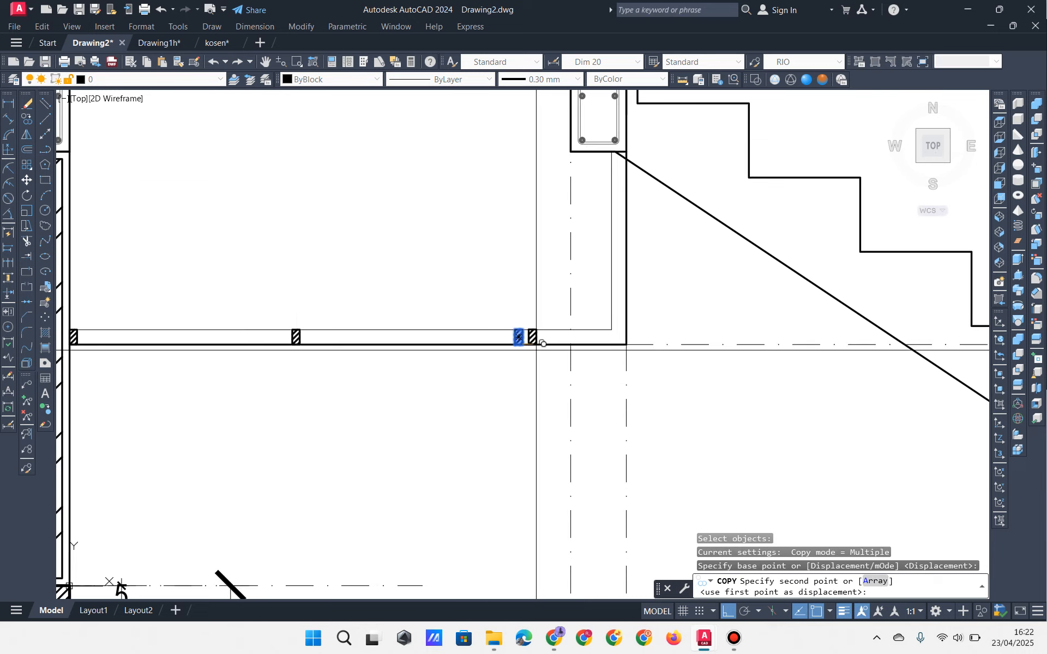
click(626, 344)
scroll(622, 349, up, 3)
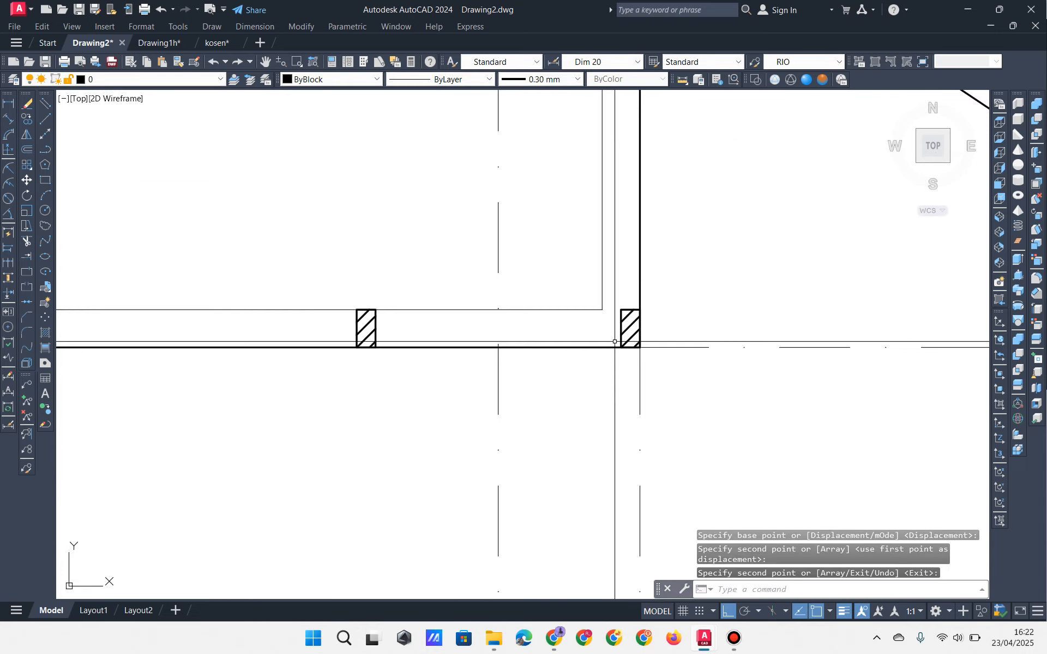
scroll(572, 381, down, 2)
Step: Start a rectangle at the wall end, cancel it, and bring the ceiling frame into view
click(563, 327)
click(529, 325)
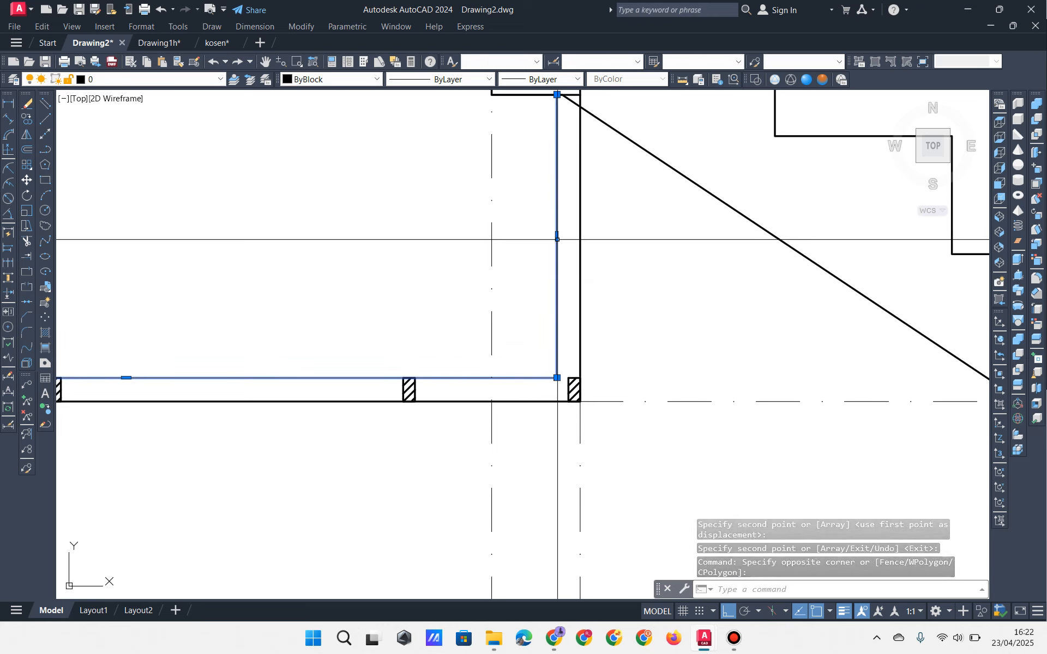
key(Escape)
key(Escape)
middle_drag(566, 253, 557, 289)
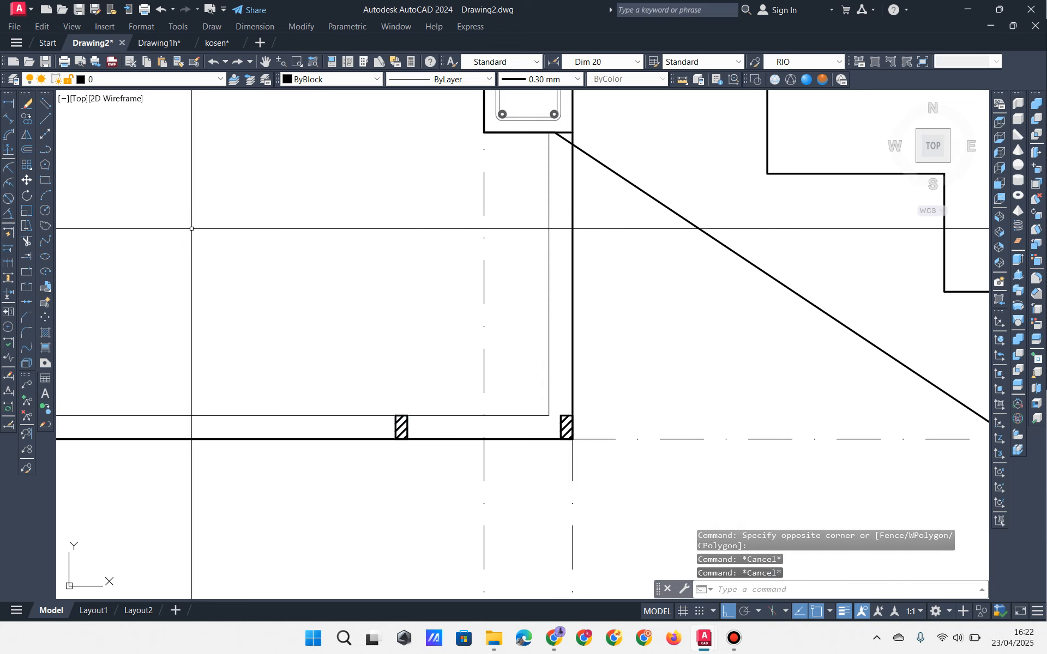
click(45, 180)
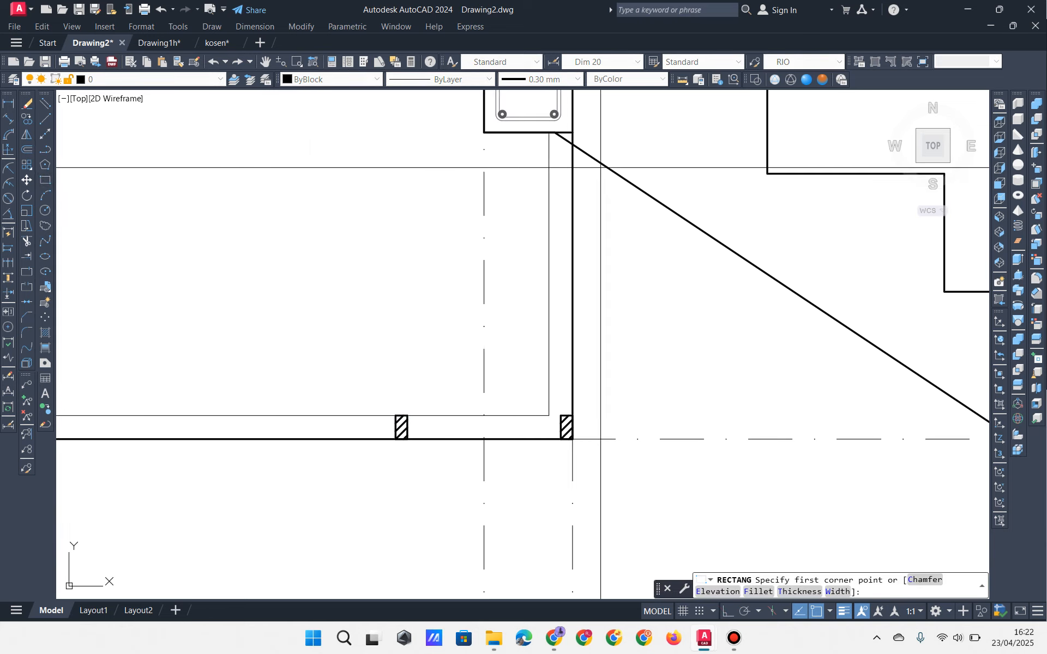
click(577, 137)
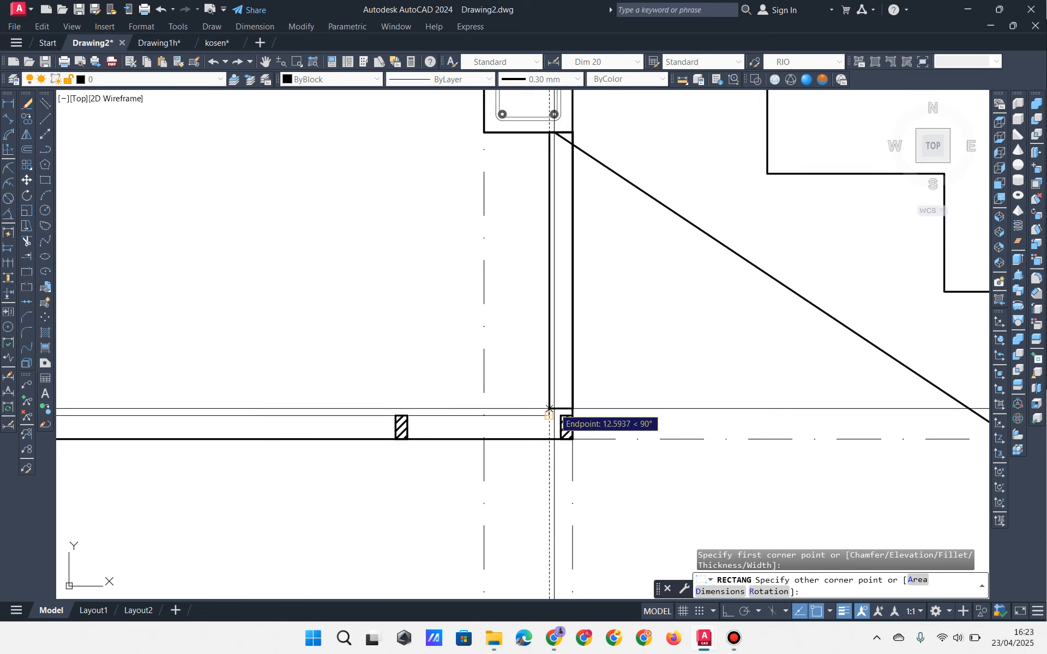
key(Escape)
key(Escape)
key(Escape)
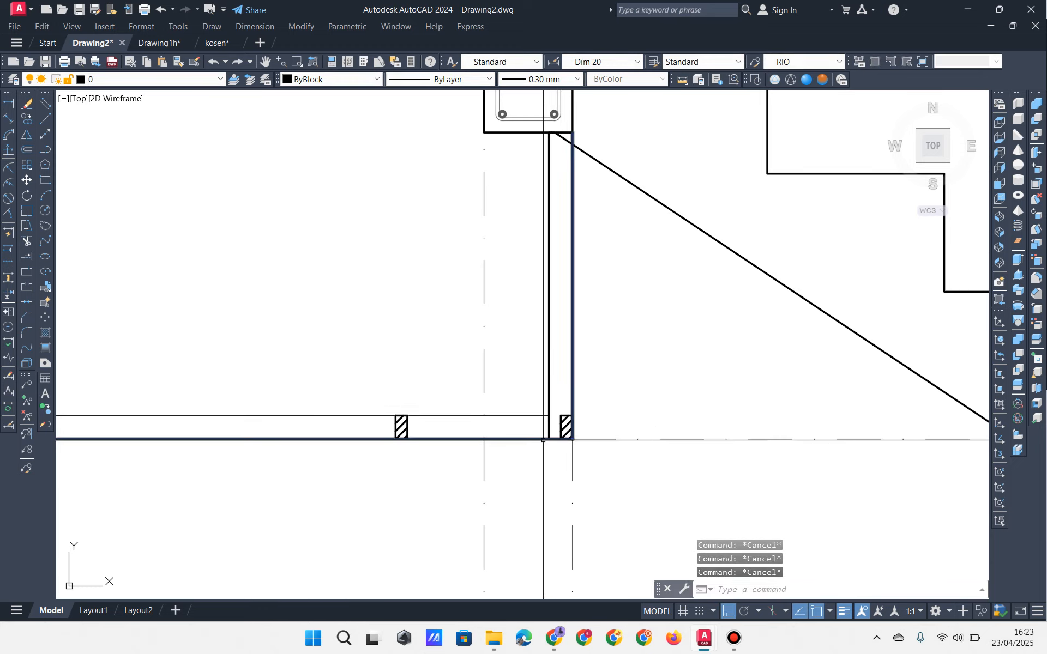
scroll(549, 435, down, 4)
middle_drag(428, 437, 778, 393)
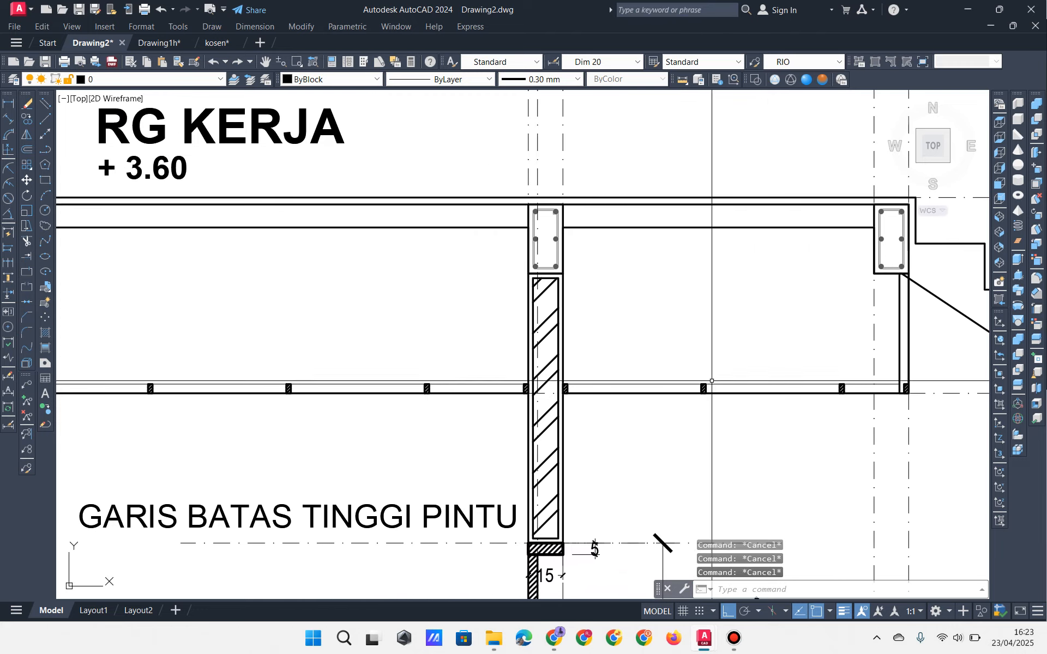
middle_drag(427, 403, 730, 358)
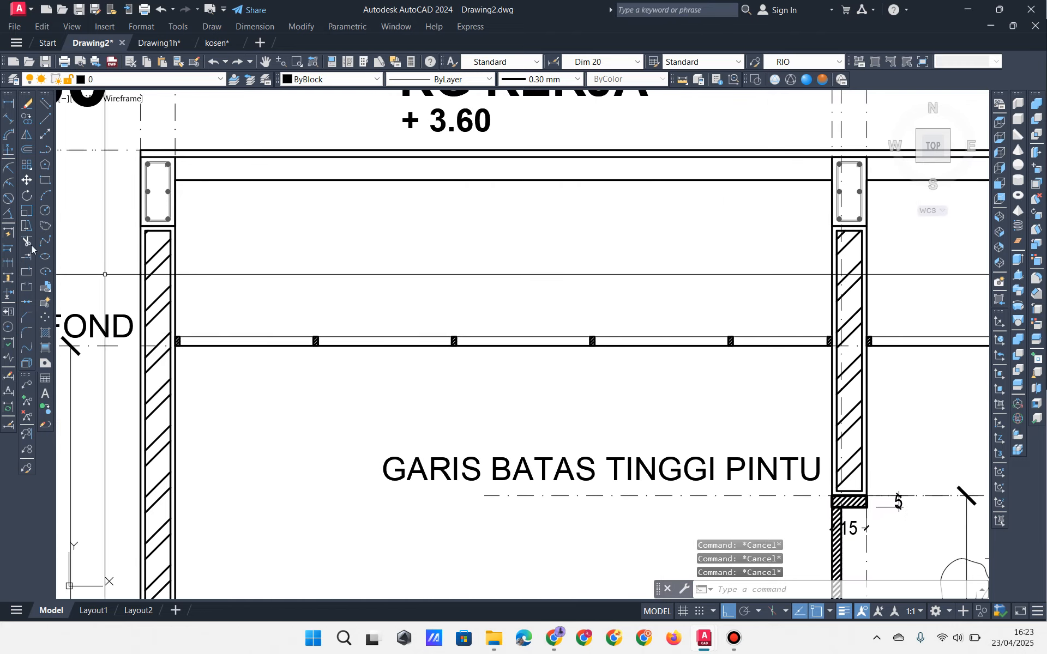
Step: Dimension the first two 60 gaps between ceiling frame blocks with DIMLINEAR
click(8, 103)
scroll(168, 347, up, 2)
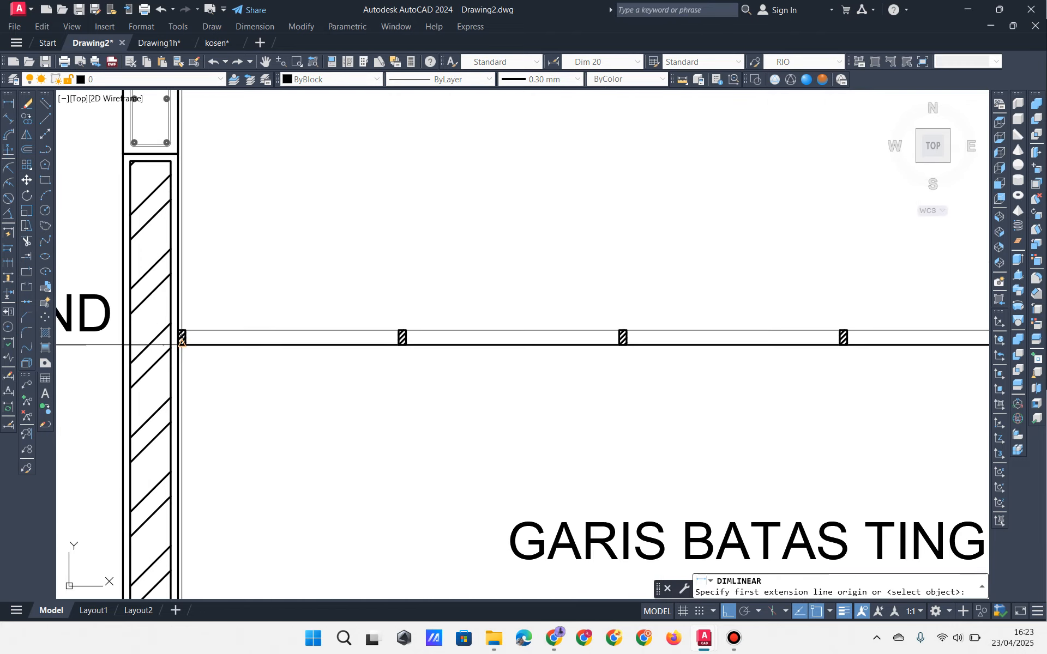
click(402, 344)
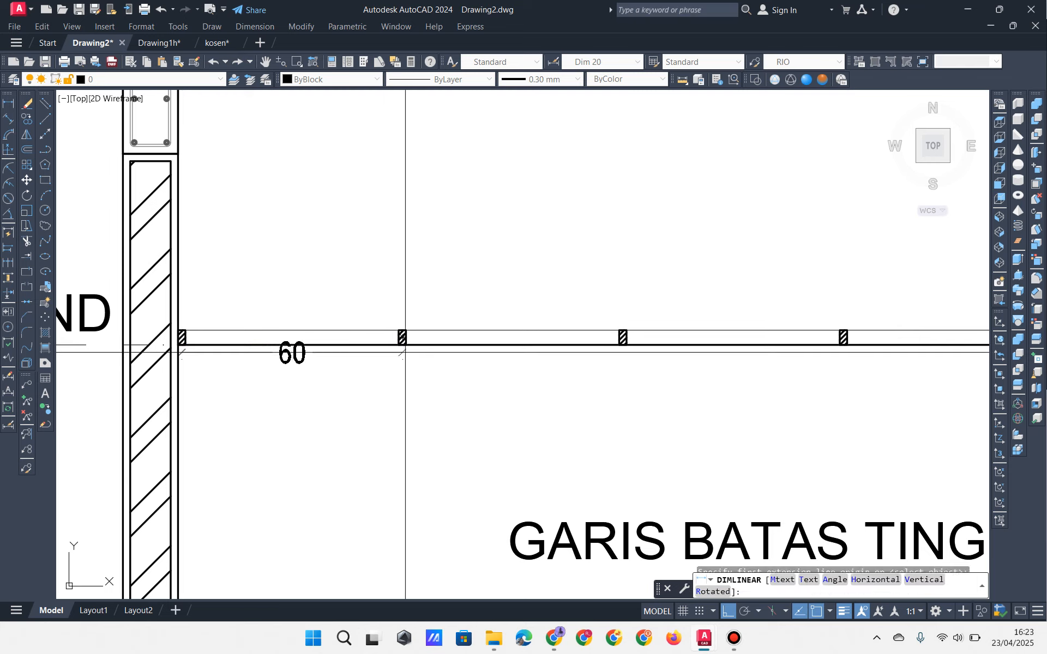
click(401, 378)
key(Return)
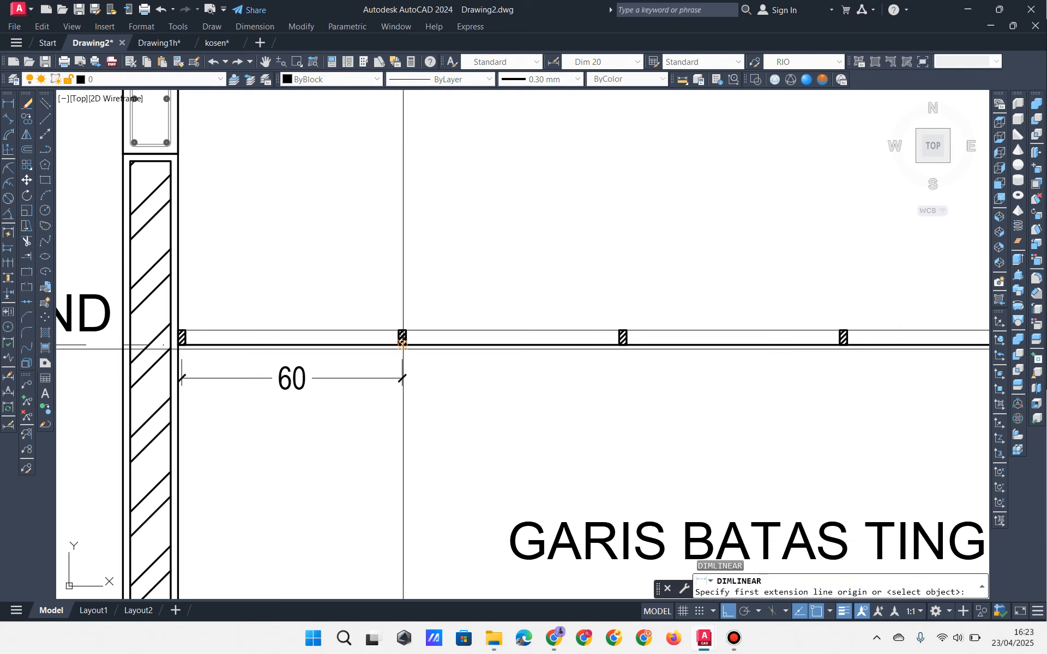
click(402, 344)
click(623, 344)
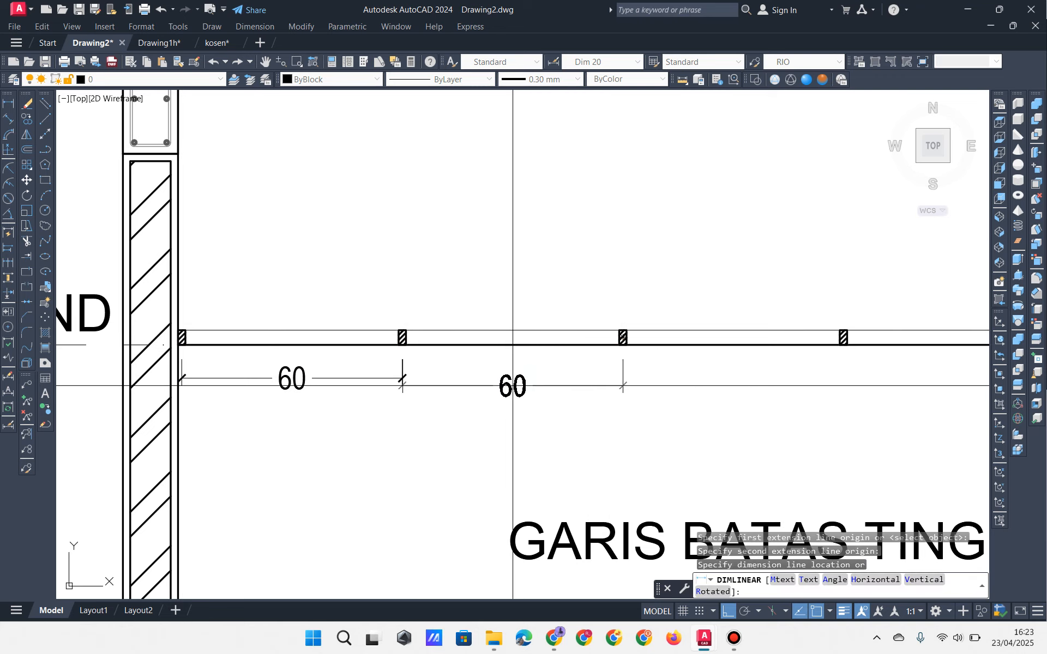
click(373, 380)
middle_drag(658, 385, 441, 390)
click(427, 381)
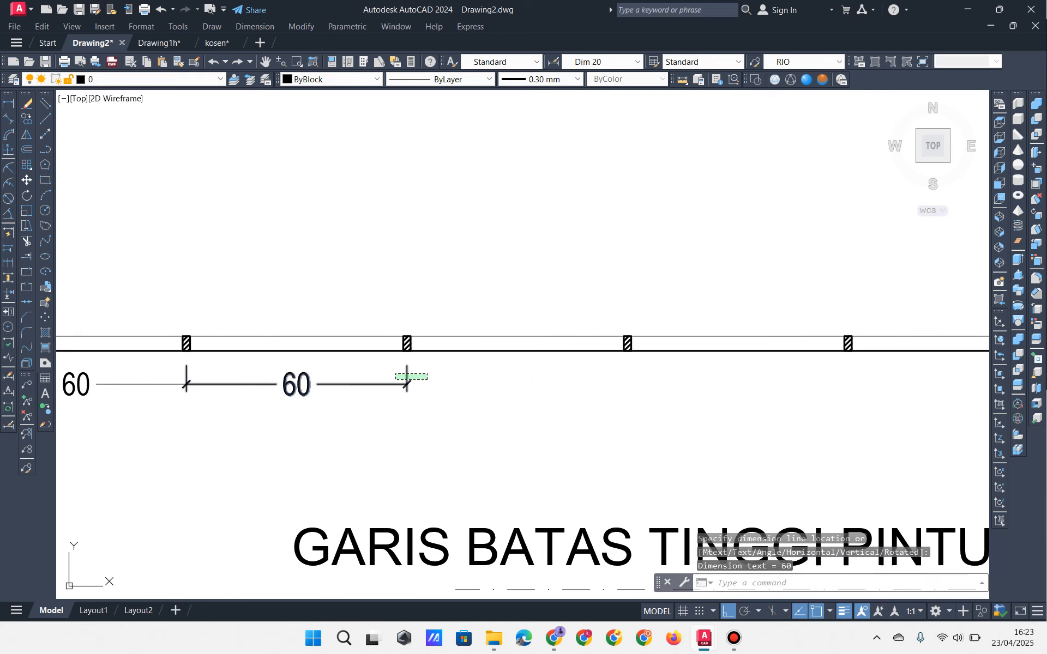
click(395, 372)
Step: Copy the 60 dimension to each remaining bay along the ceiling frame
click(27, 119)
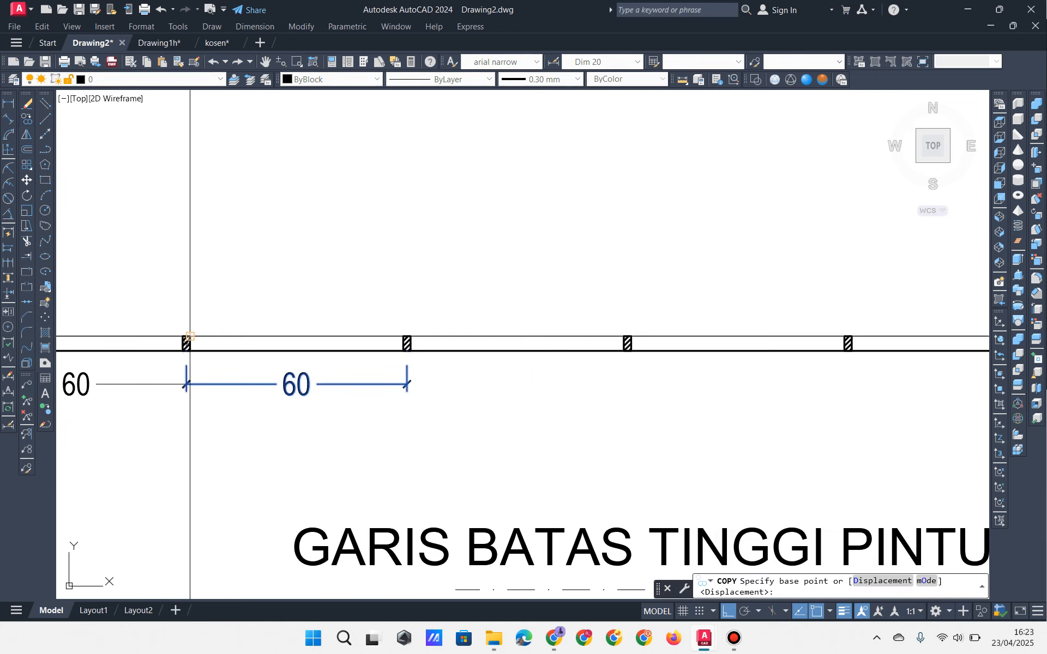
click(191, 336)
click(412, 333)
middle_drag(592, 322, 451, 319)
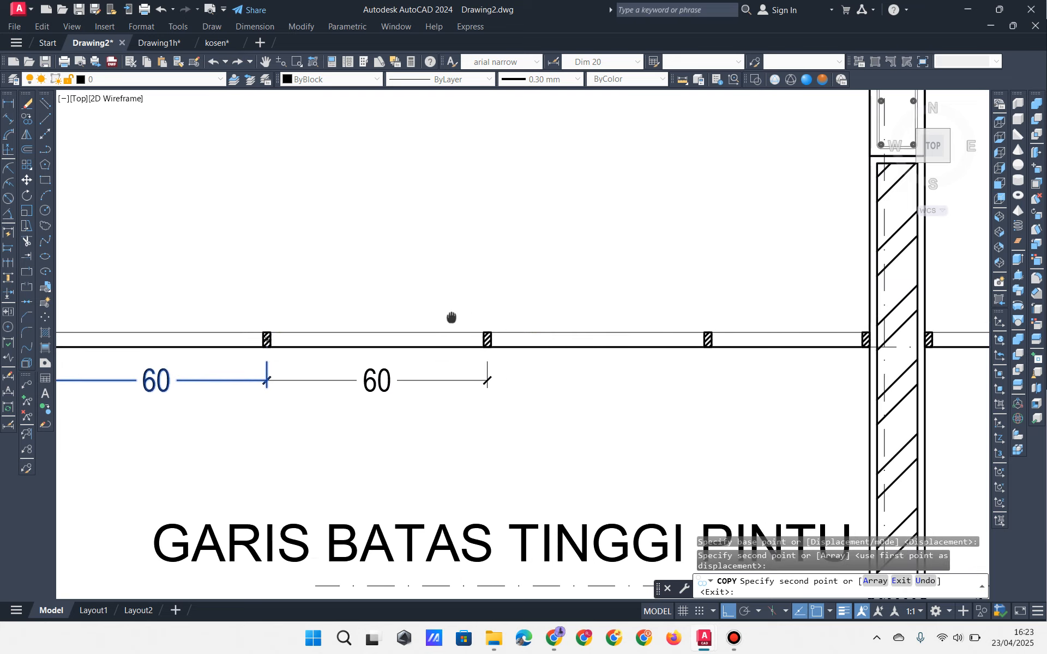
click(495, 328)
middle_drag(520, 320, 293, 331)
middle_drag(736, 321, 431, 296)
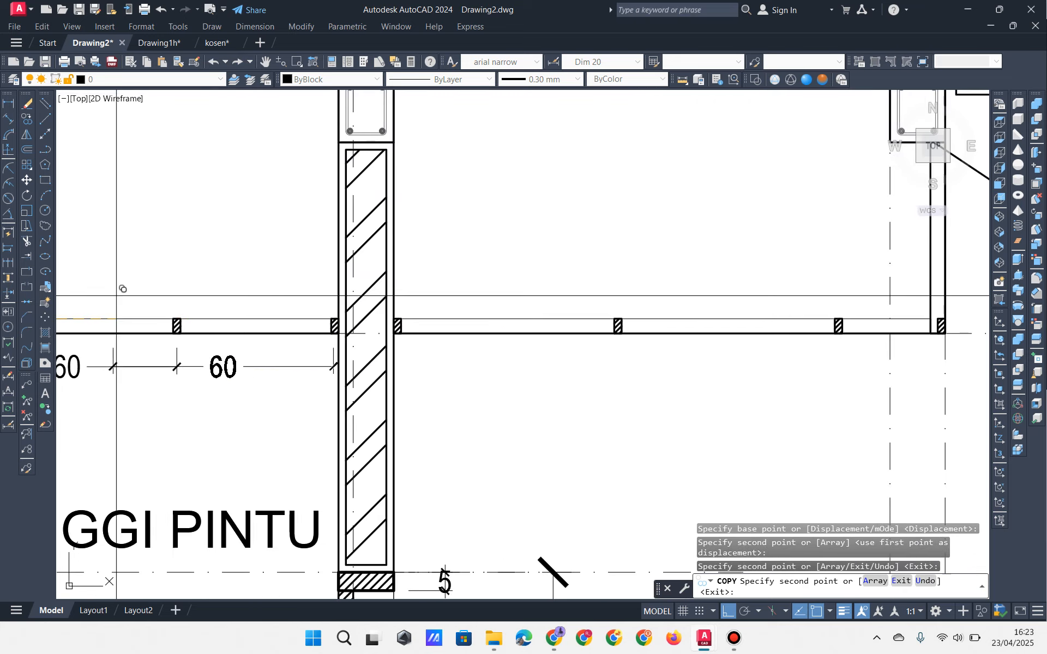
click(410, 308)
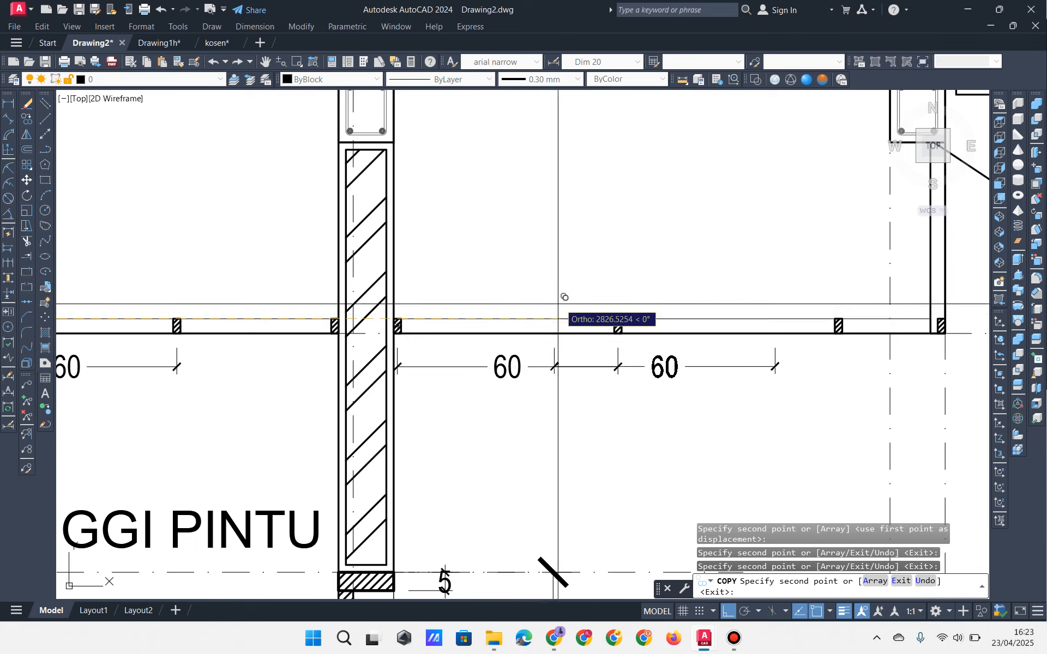
click(625, 313)
mouse_move(526, 296)
middle_down()
mouse_move(514, 287)
mouse_move(527, 288)
middle_up()
key(Escape)
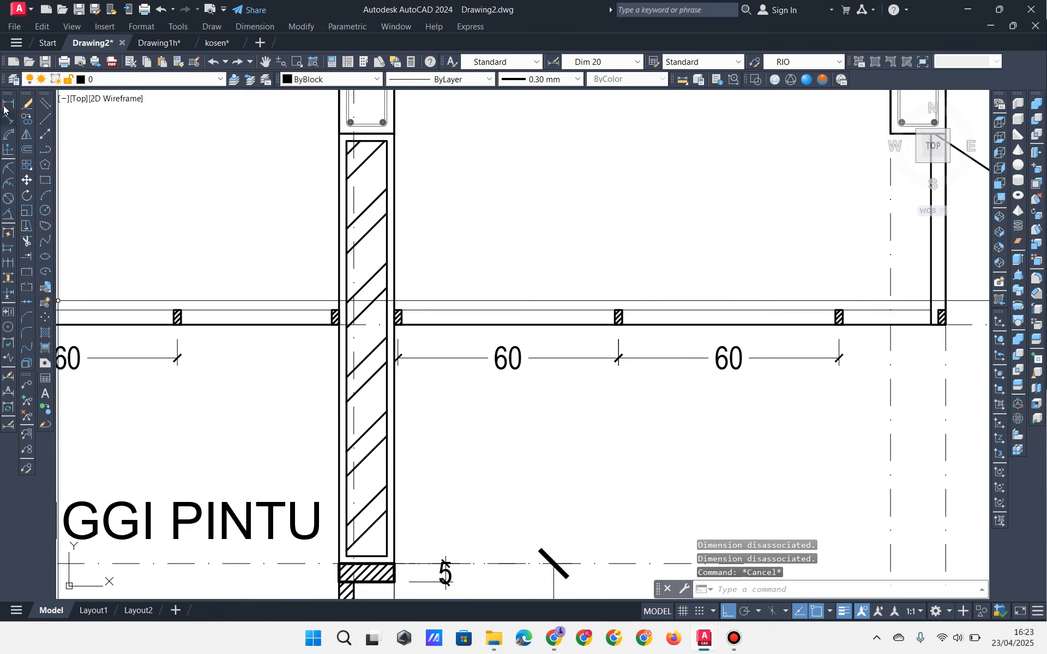
Step: Add a 43 dimension for the shorter gap beside the wall-side block
click(5, 107)
scroll(180, 385, up, 2)
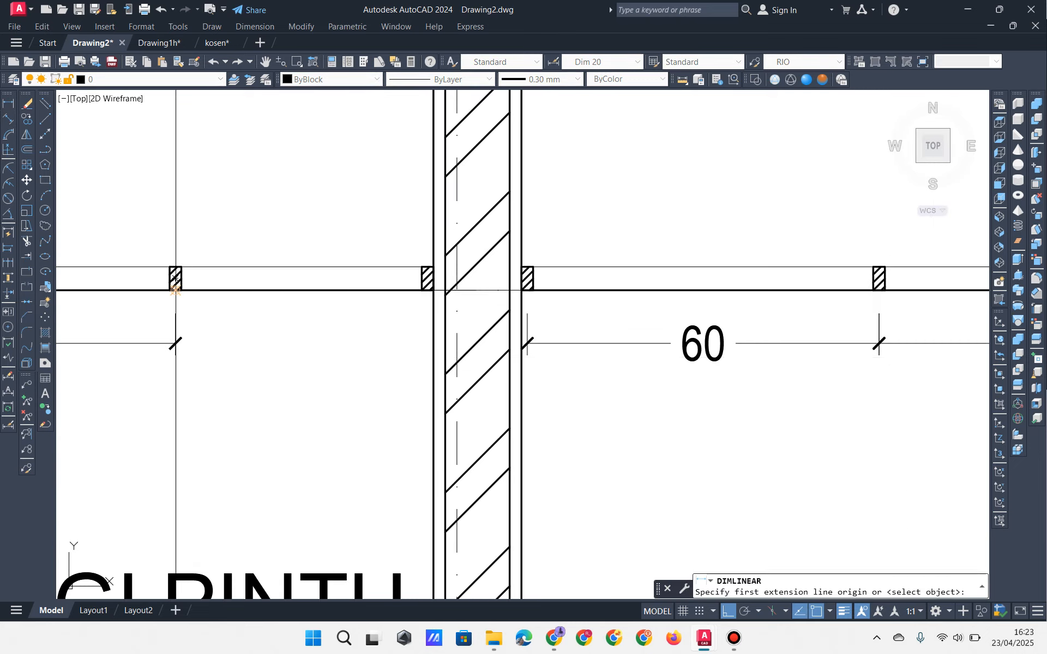
click(175, 289)
click(427, 290)
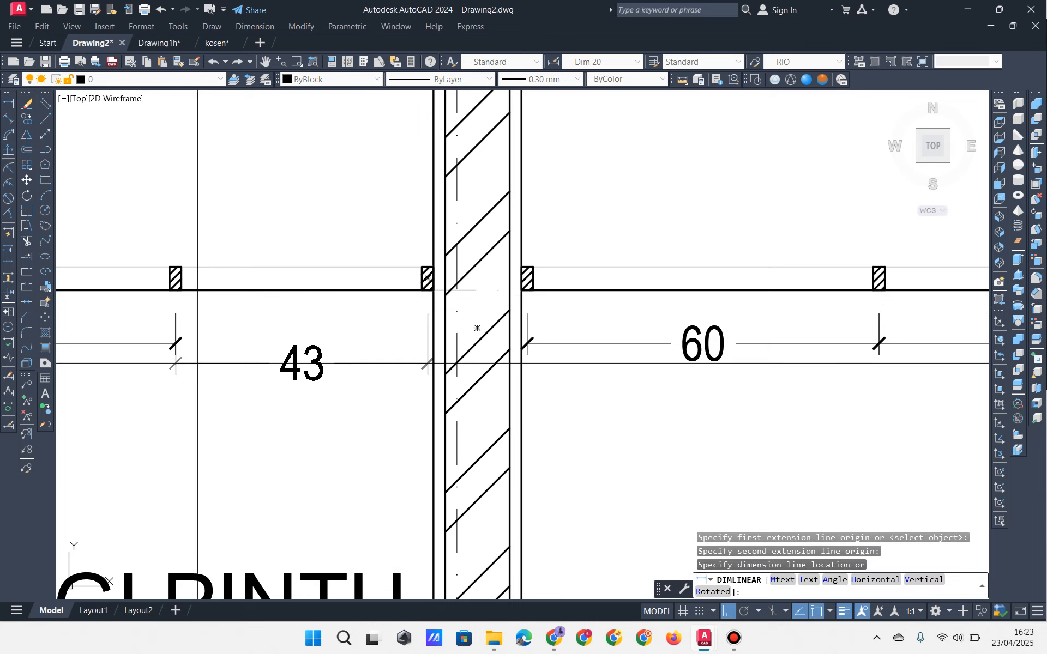
scroll(180, 354, down, 2)
click(144, 351)
Step: Add a 28 dimension at the right-end gap, in line with the 60s
middle_drag(519, 334, 301, 335)
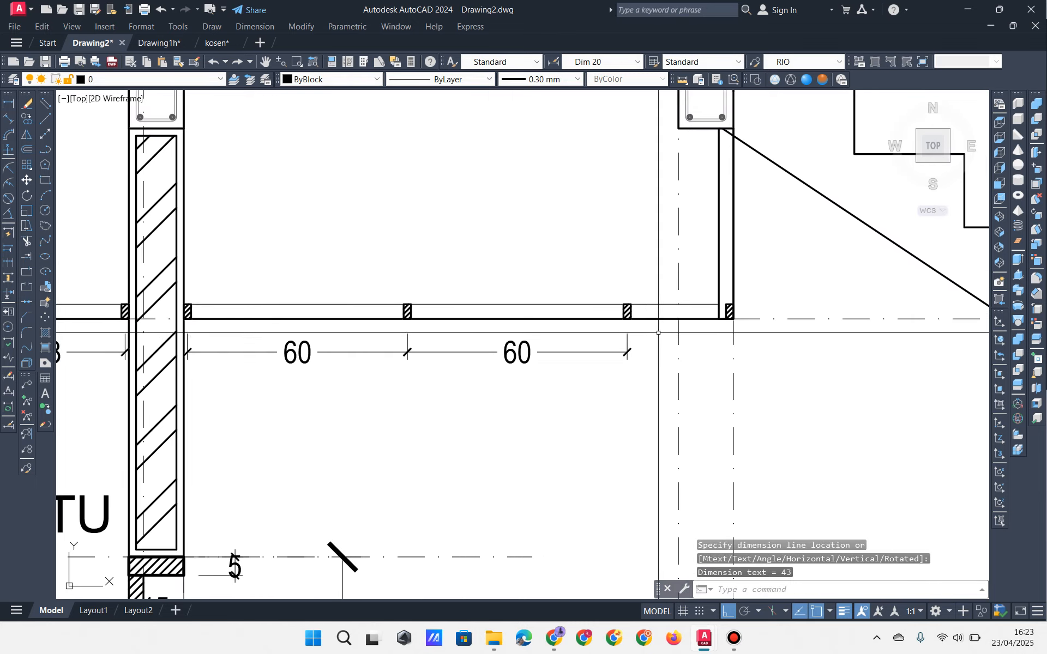
key(space)
scroll(648, 328, up, 2)
click(593, 301)
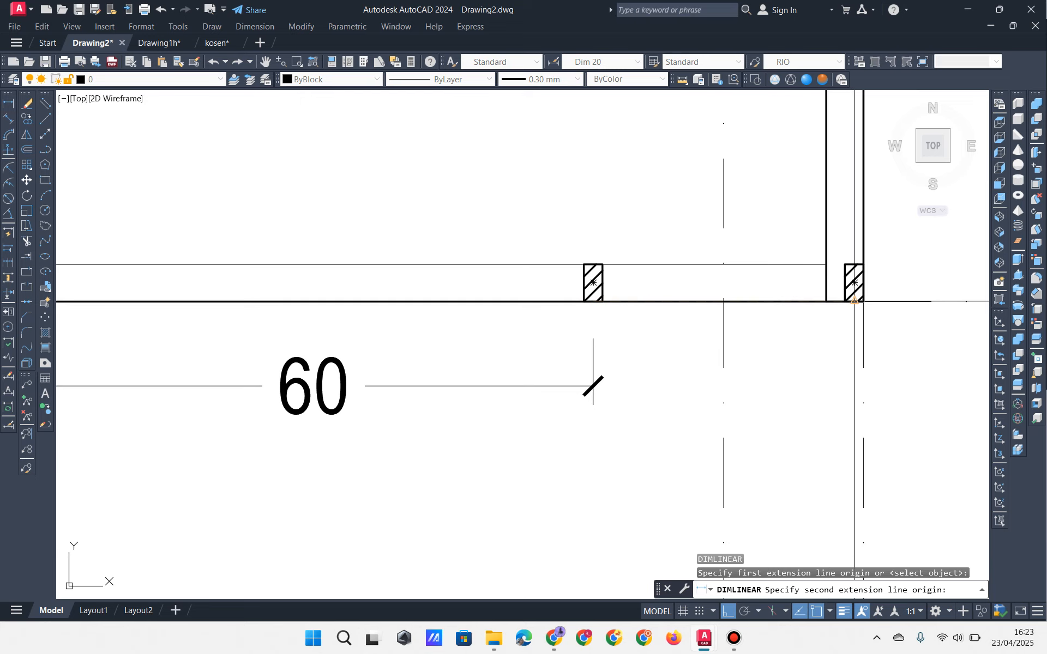
click(855, 301)
click(513, 387)
scroll(572, 315, down, 1)
mouse_move(322, 427)
middle_down()
mouse_move(572, 316)
mouse_move(454, 226)
mouse_move(493, 248)
middle_up()
scroll(572, 315, down, 6)
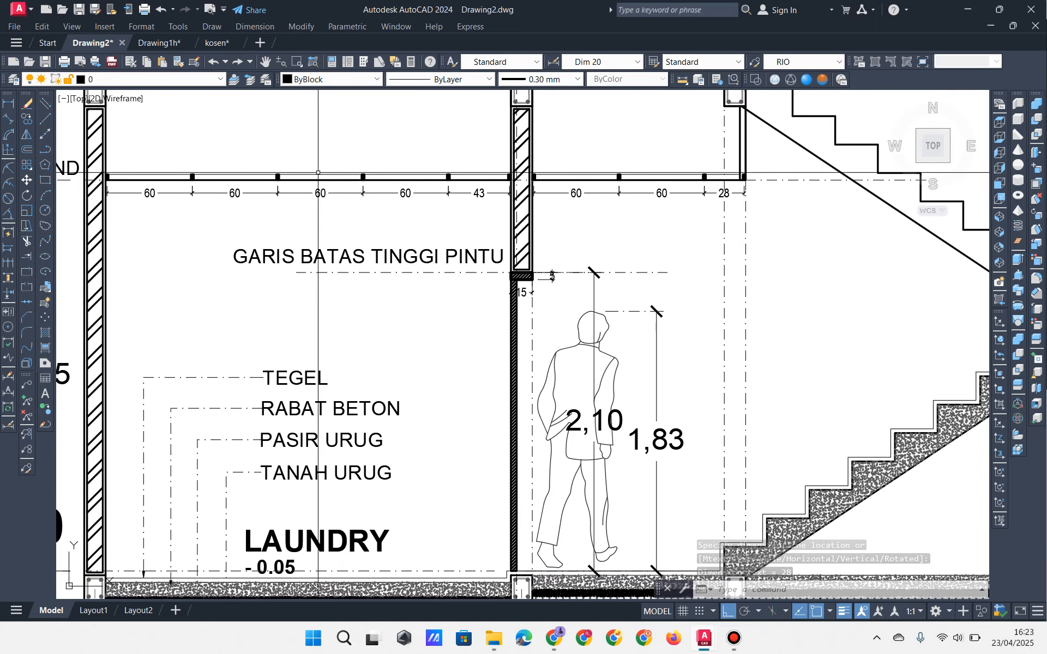
middle_drag(579, 244, 55, 213)
scroll(576, 344, up, 6)
click(488, 291)
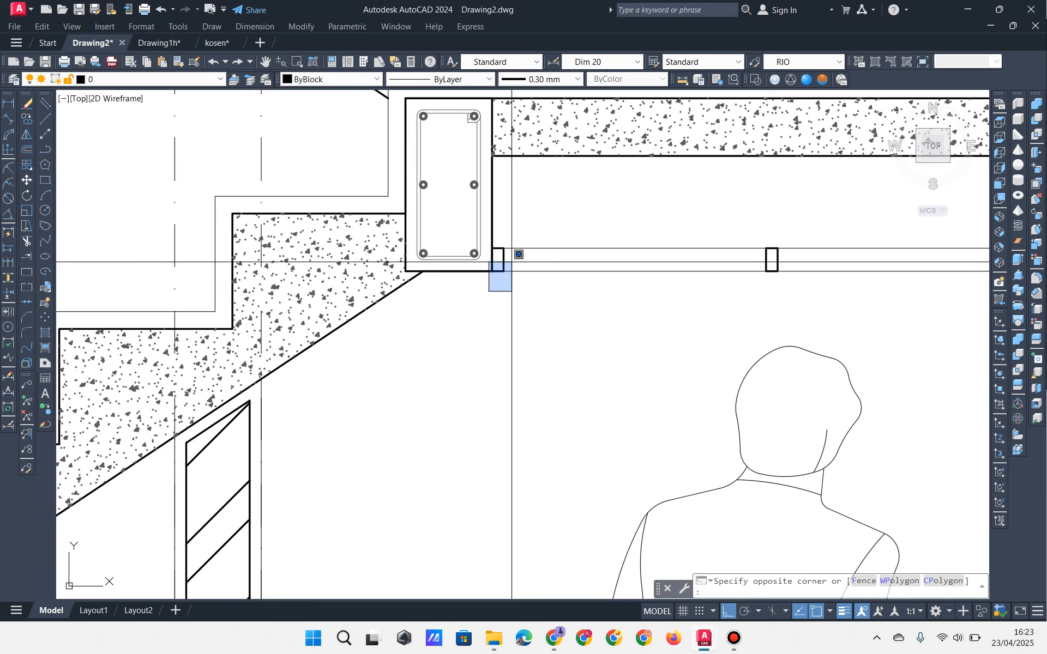
click(519, 234)
scroll(521, 224, down, 5)
middle_drag(166, 273, 725, 328)
middle_drag(148, 327, 773, 374)
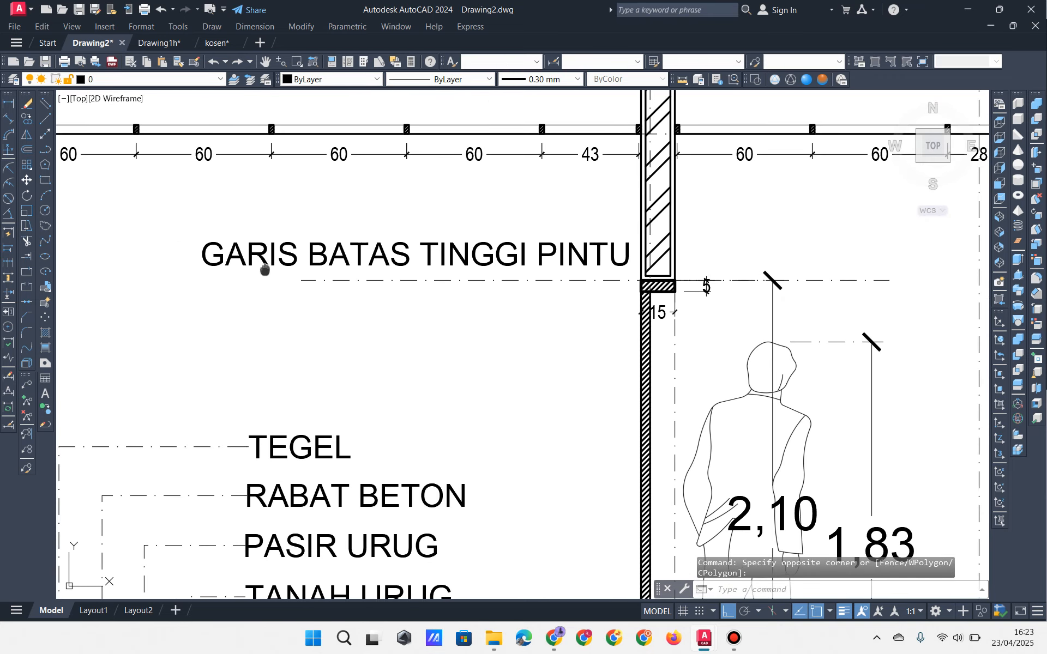
middle_drag(264, 269, 642, 339)
scroll(382, 202, up, 4)
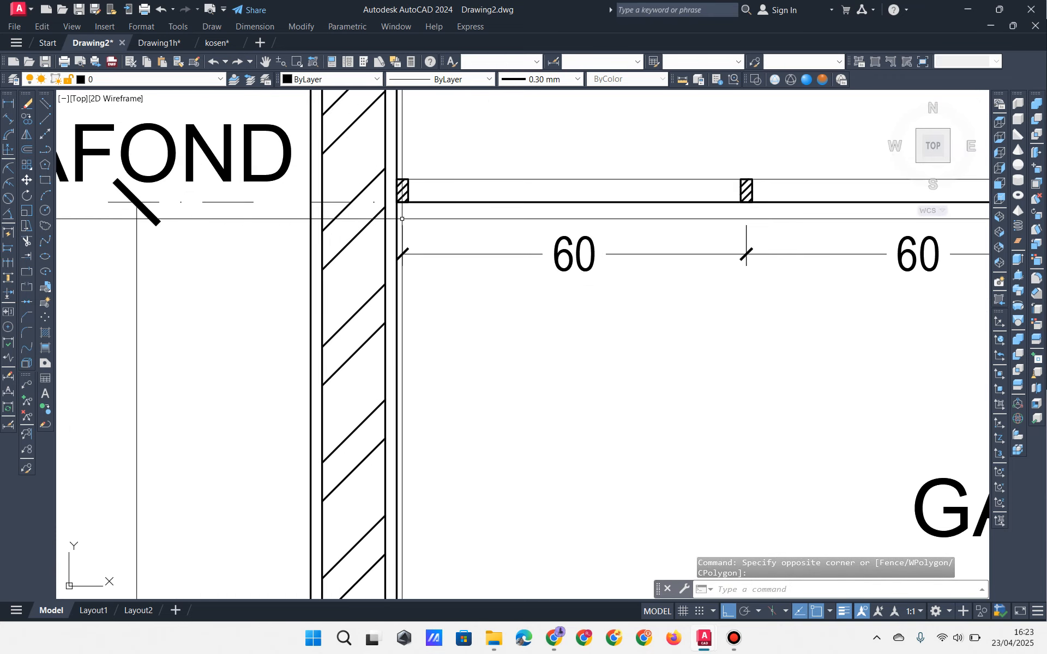
key(Escape)
key(Escape)
scroll(403, 193, up, 4)
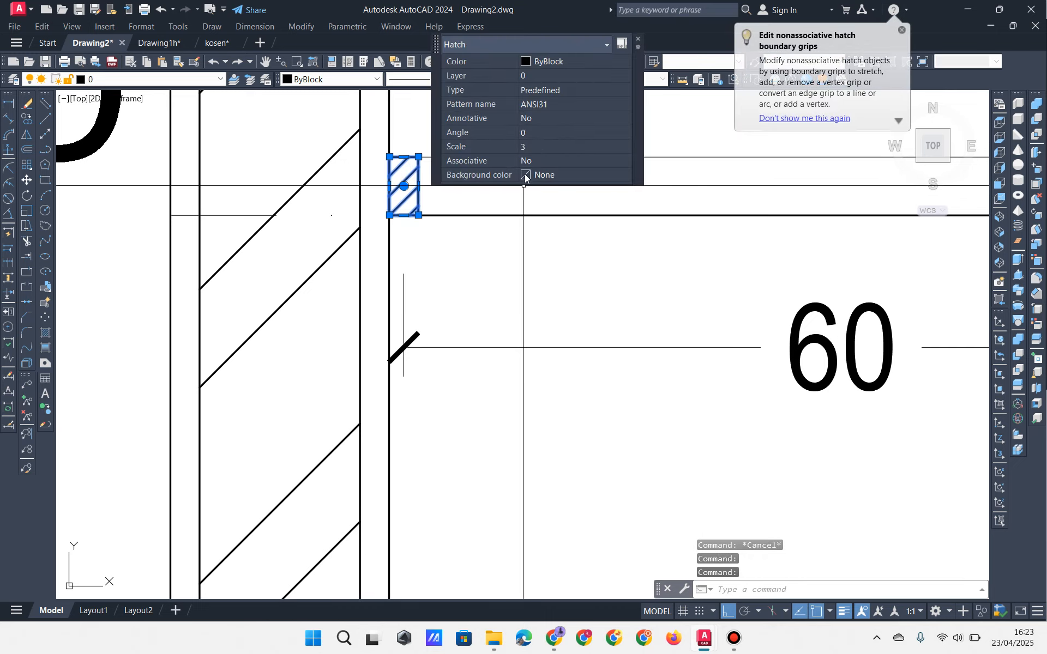
key(Escape)
key(Escape)
key(Escape)
scroll(536, 227, down, 8)
middle_drag(643, 292, 477, 305)
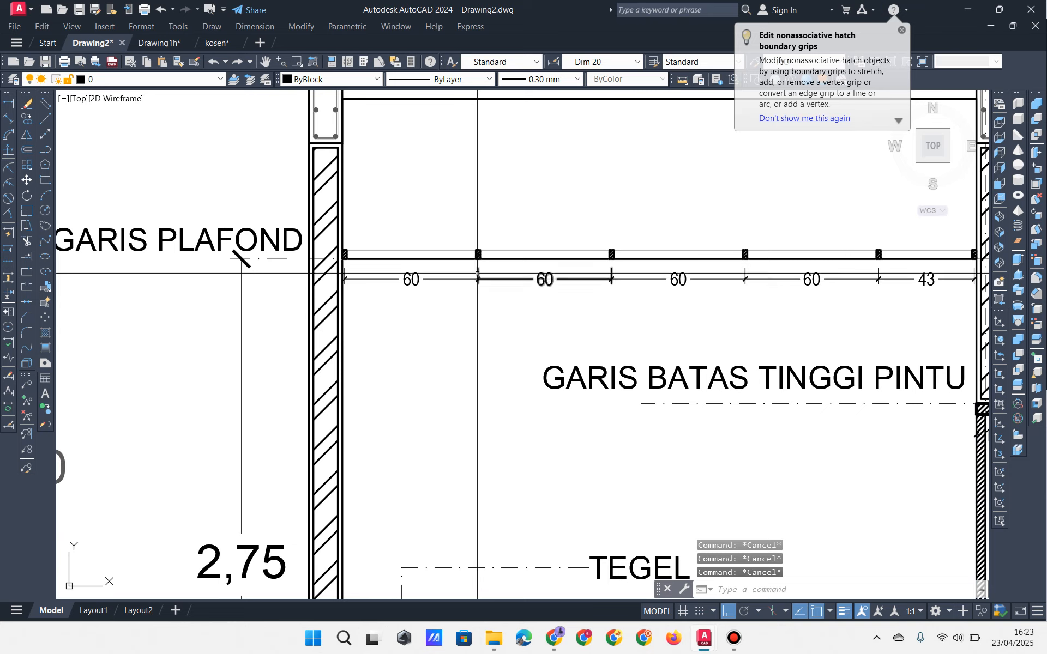
middle_drag(416, 243, 256, 200)
mouse_move(420, 247)
middle_down()
mouse_move(313, 211)
mouse_move(289, 167)
middle_up()
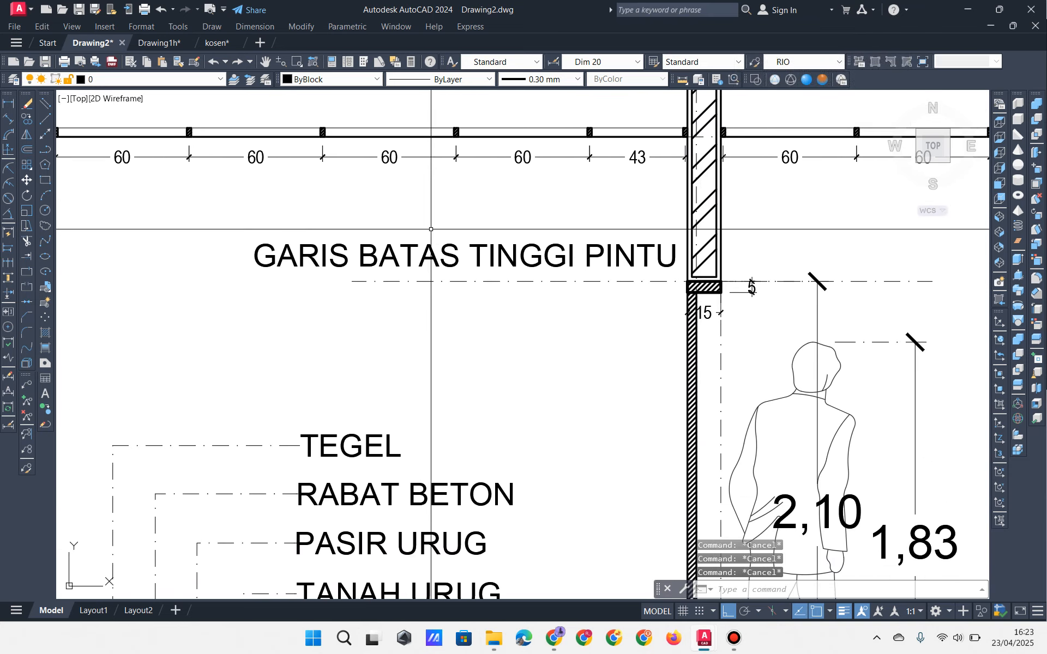
middle_drag(587, 180, 484, 188)
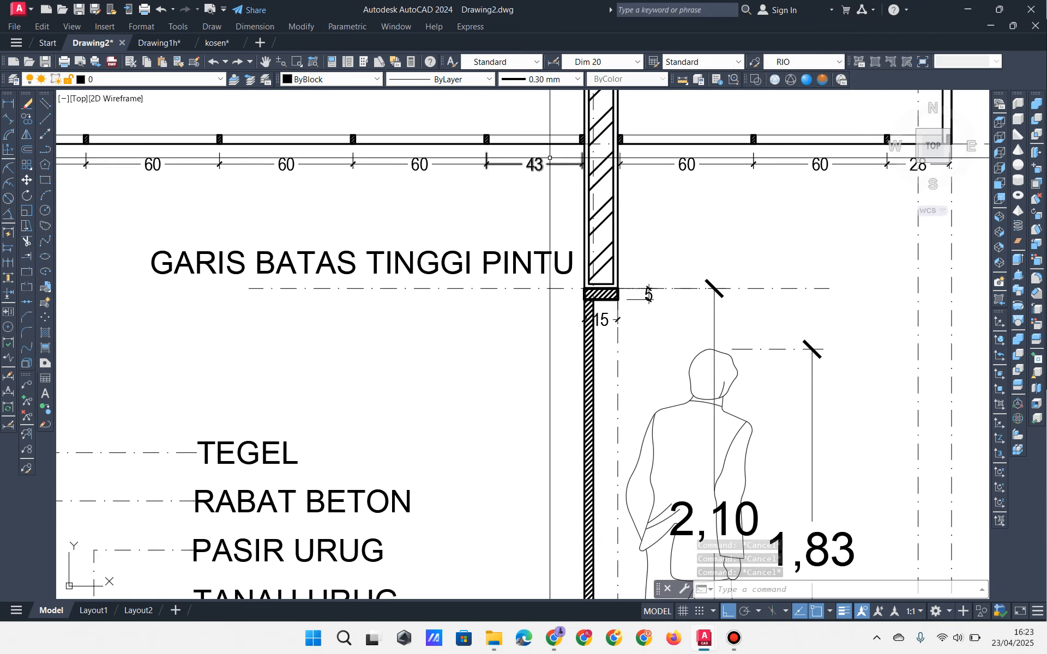
mouse_move(547, 165)
middle_down()
mouse_move(481, 180)
mouse_move(500, 204)
mouse_move(469, 211)
middle_up()
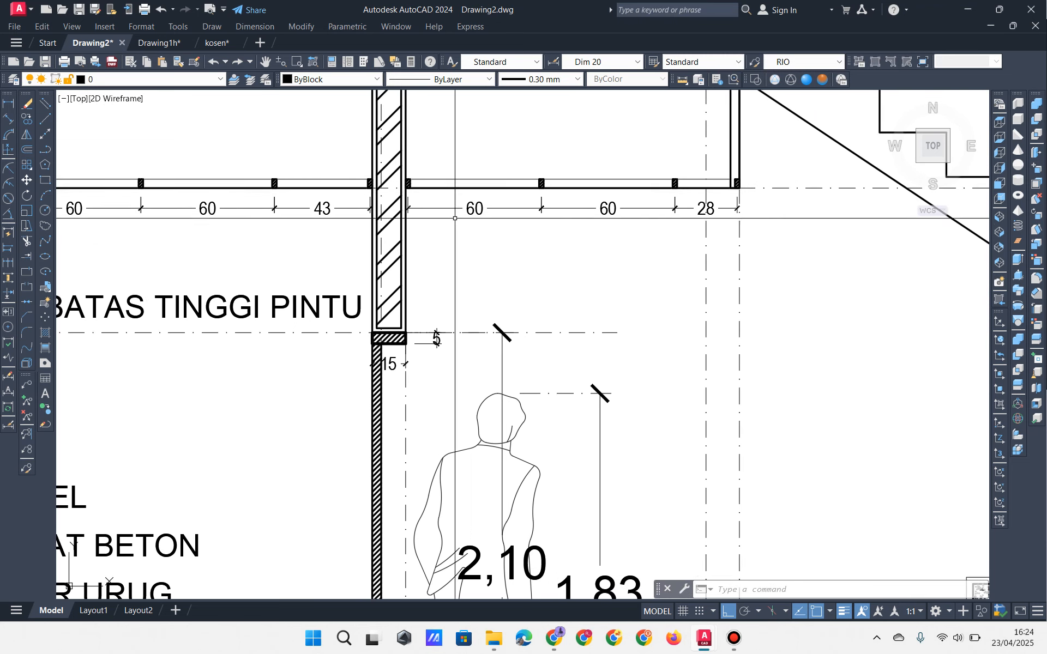
middle_drag(447, 253, 680, 238)
scroll(550, 254, down, 2)
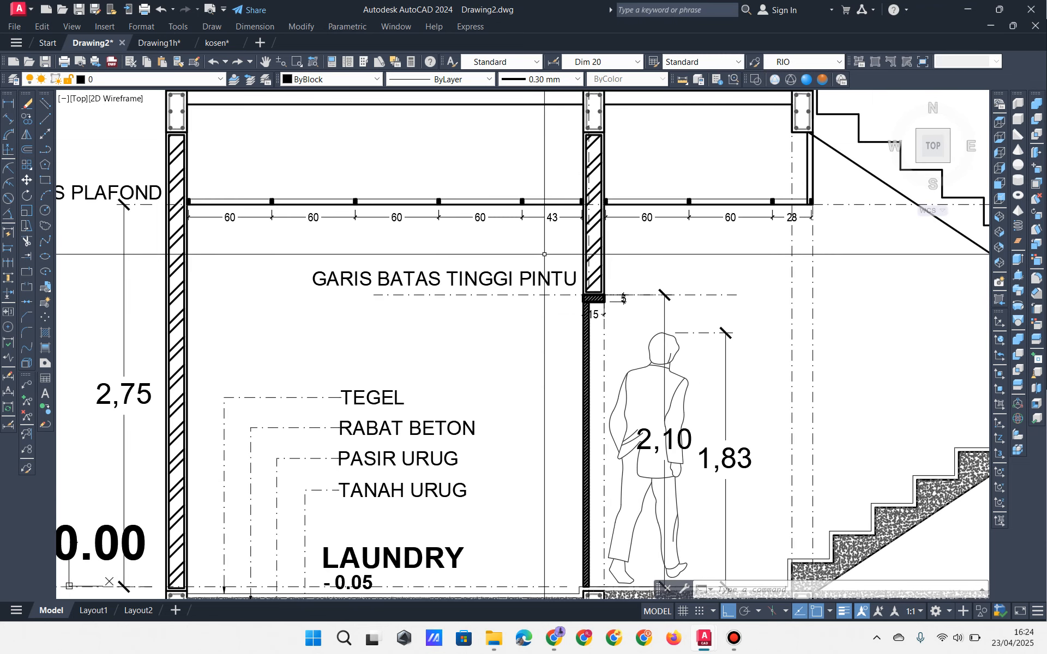
middle_drag(544, 254, 525, 241)
middle_drag(418, 317, 396, 339)
middle_drag(514, 297, 483, 296)
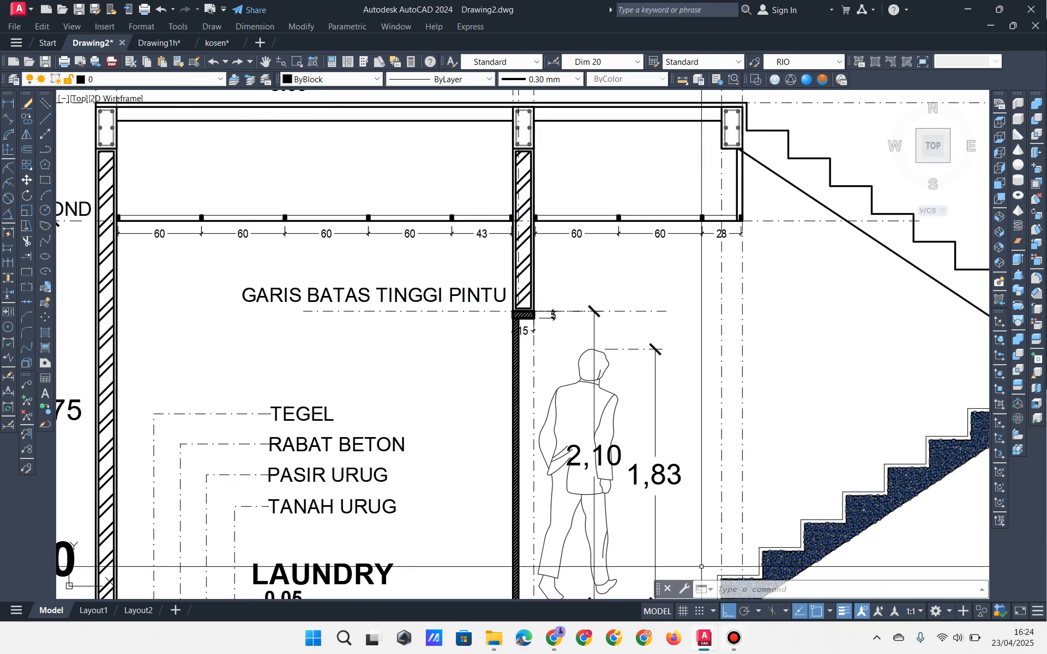
scroll(306, 325, up, 5)
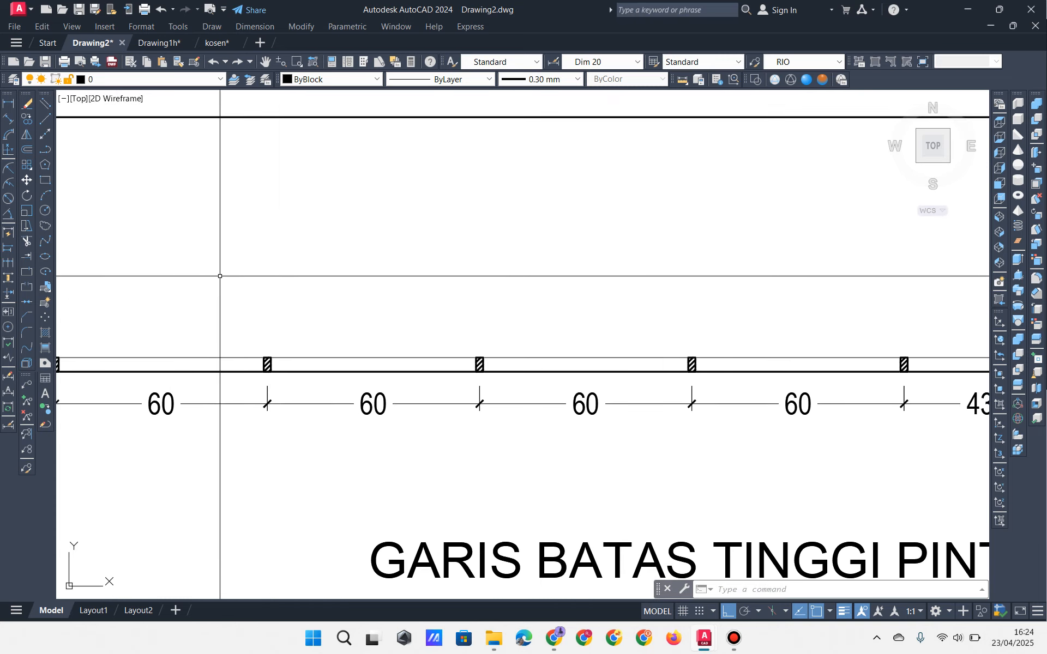
scroll(220, 276, down, 4)
scroll(671, 267, up, 5)
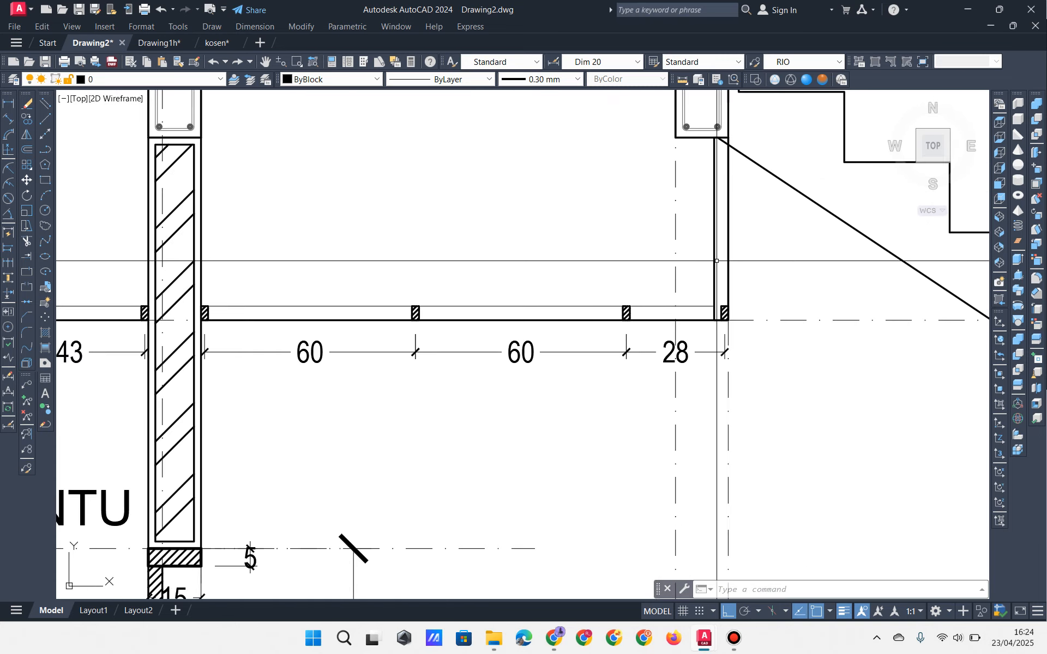
Step: Copy the hanger rectangle onto a joist of the ceiling frame
click(27, 119)
click(715, 320)
scroll(711, 319, down, 2)
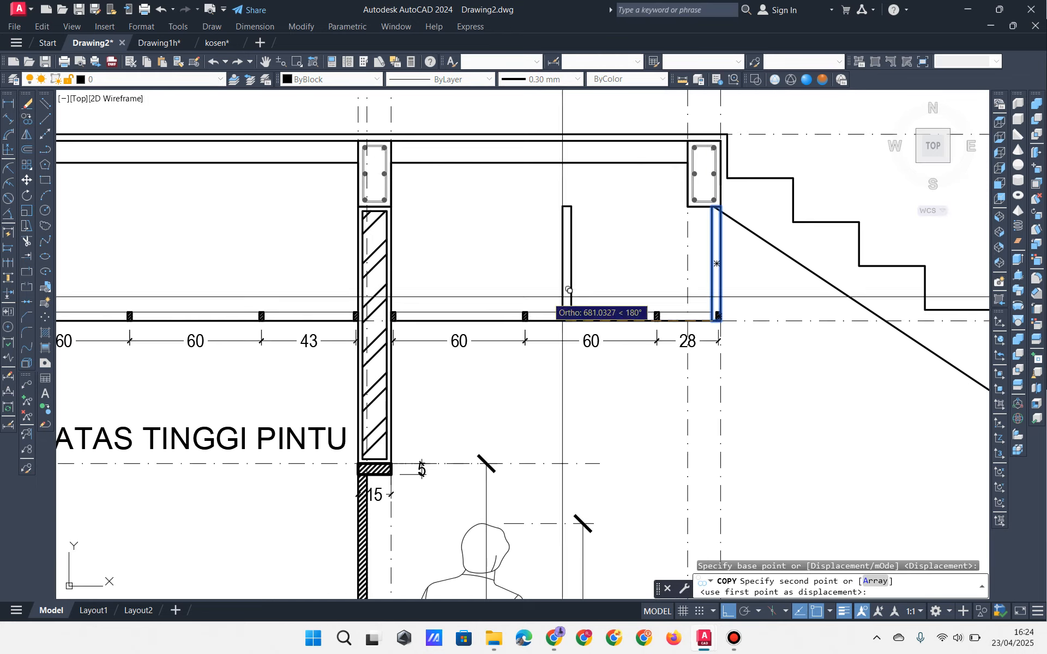
middle_drag(134, 351, 577, 329)
scroll(442, 311, up, 5)
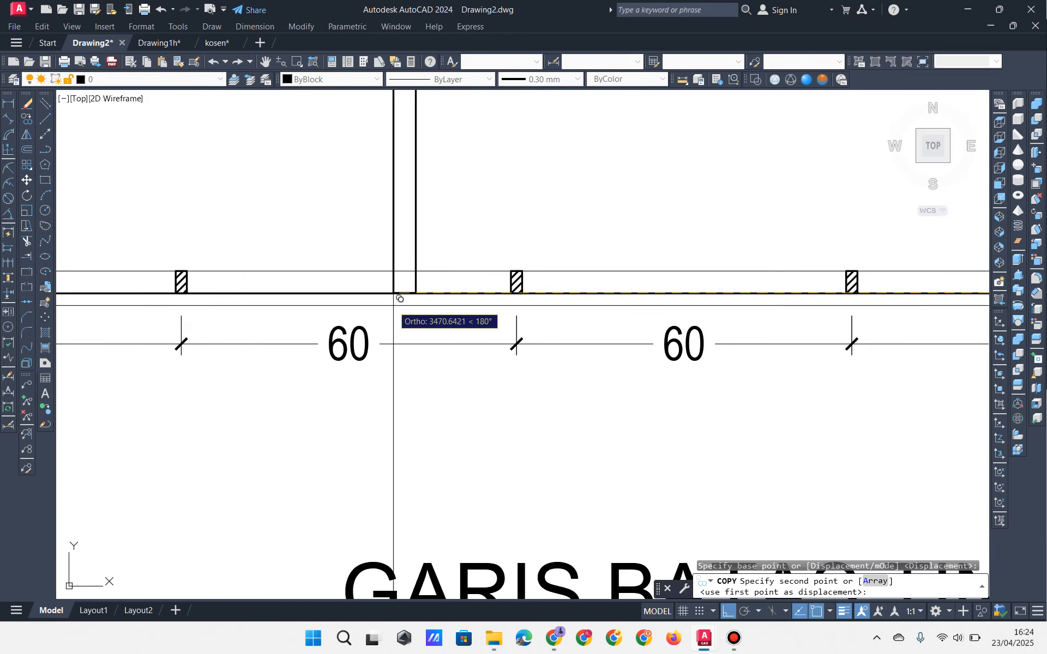
key(Return)
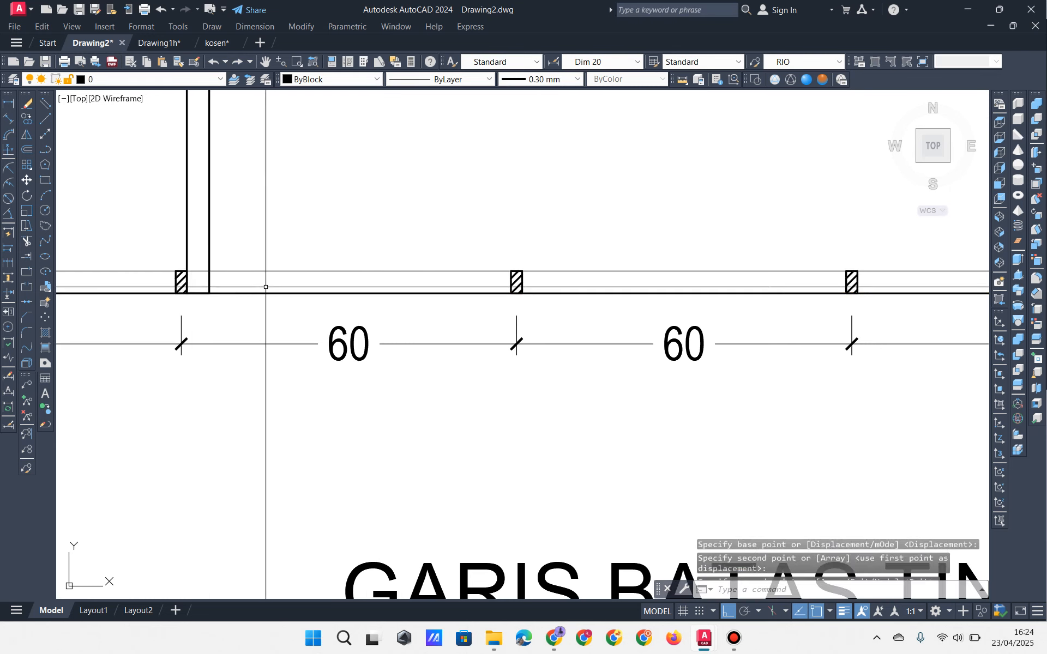
scroll(269, 289, down, 5)
Step: Stretch the copied hanger's top edge up to the beam line
click(278, 243)
click(230, 227)
scroll(249, 236, up, 2)
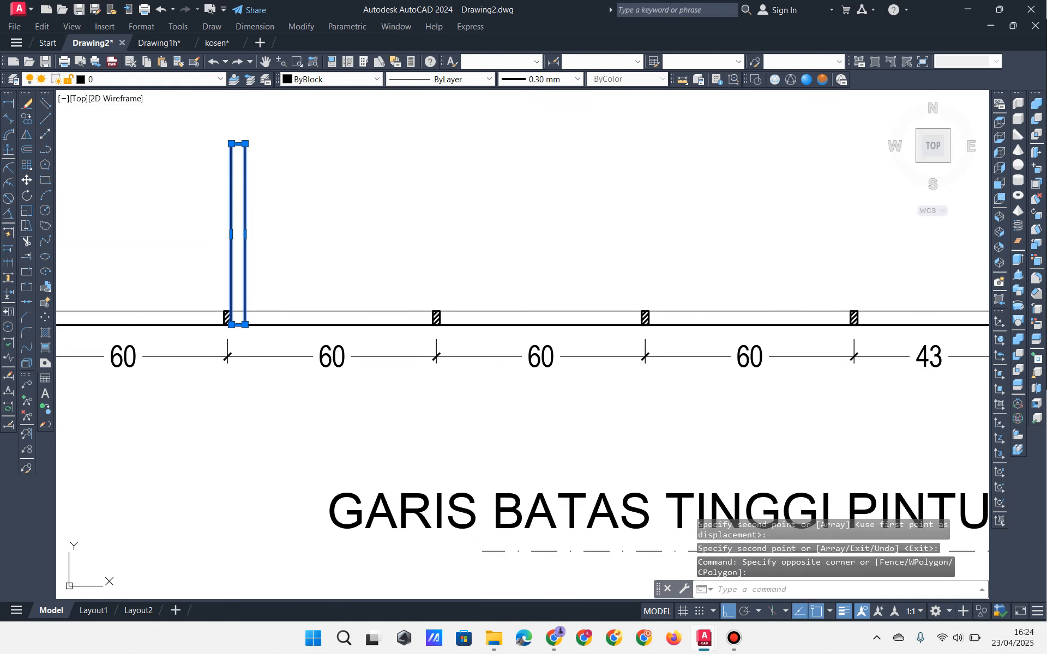
middle_drag(279, 251, 322, 279)
text(m)
key(Return)
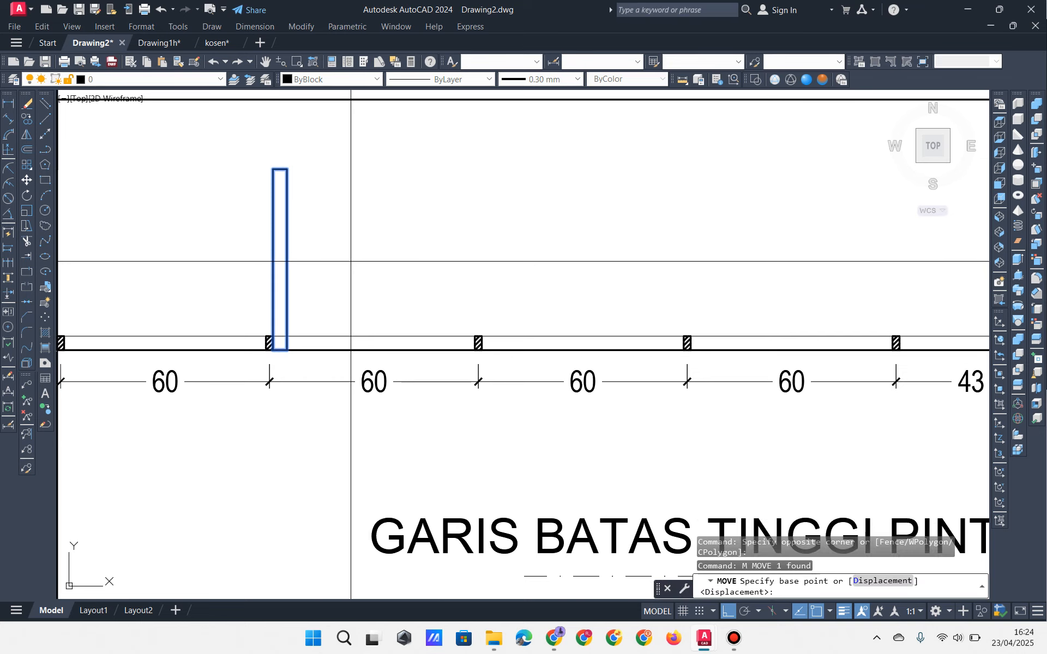
middle_drag(345, 273, 418, 363)
key(Escape)
key(Escape)
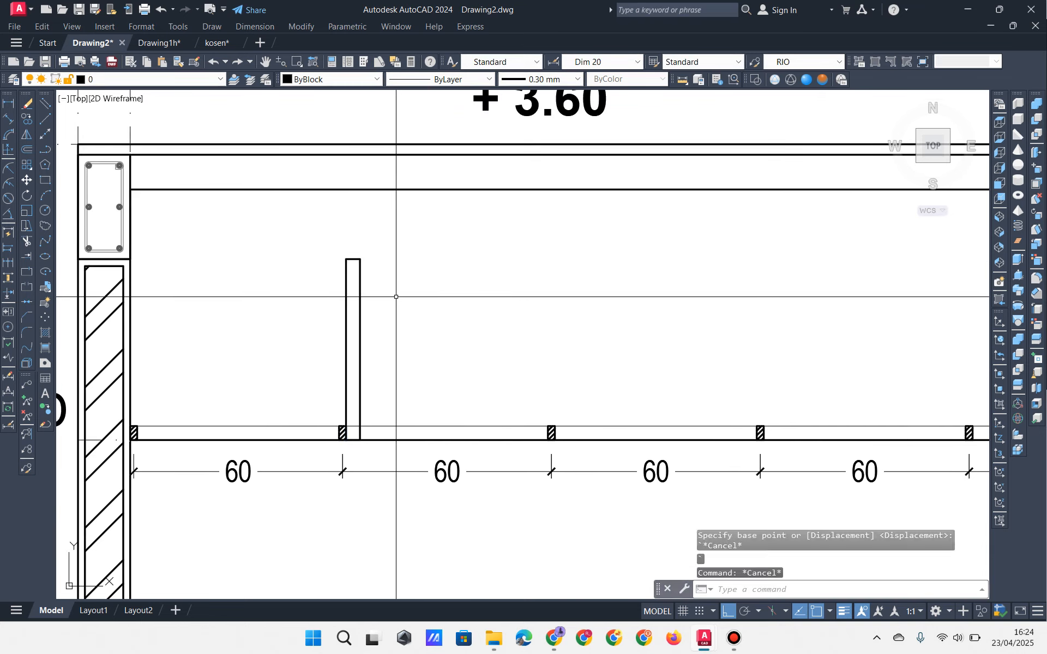
click(385, 296)
click(339, 278)
click(353, 258)
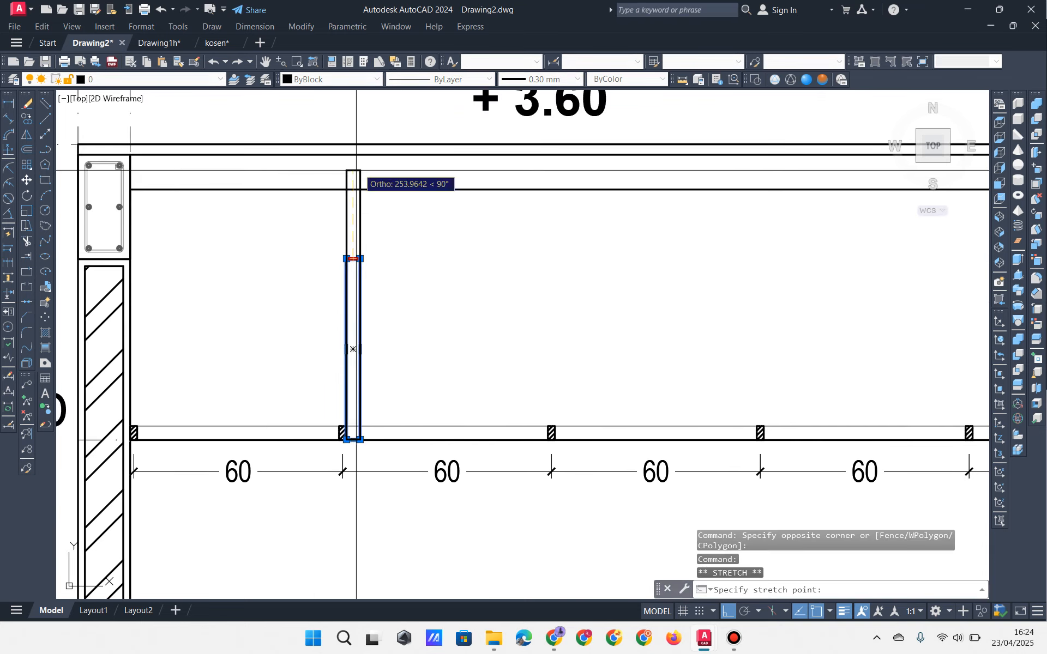
click(353, 190)
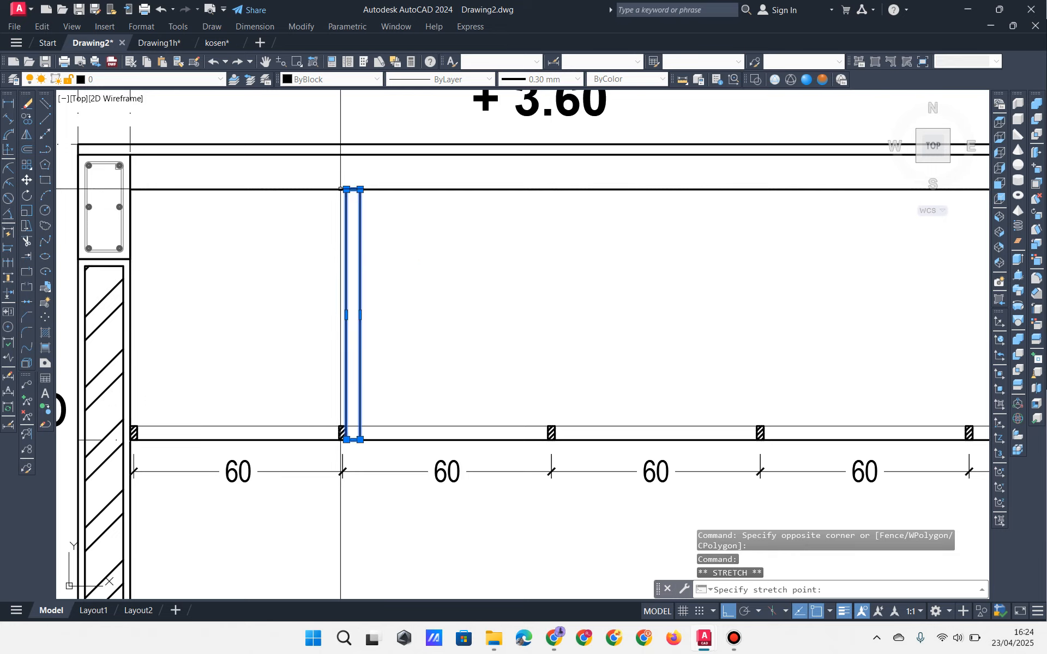
middle_drag(416, 225, 347, 188)
middle_drag(349, 326, 311, 269)
Step: Copy the lengthened hanger onto the next 60 cm joist
click(28, 120)
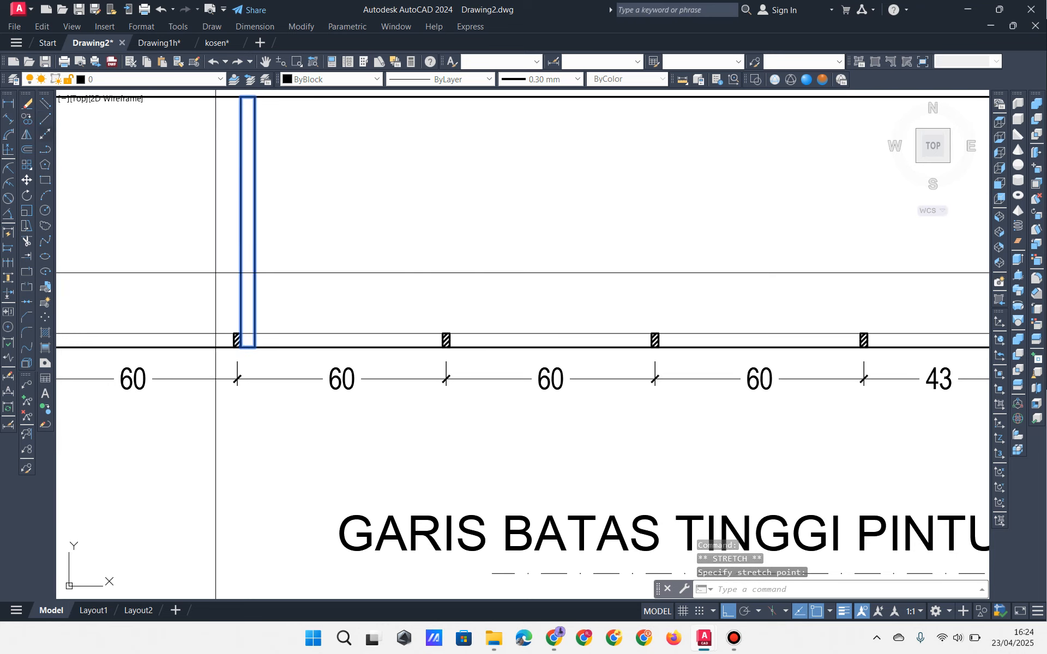
click(261, 354)
middle_drag(430, 332, 106, 302)
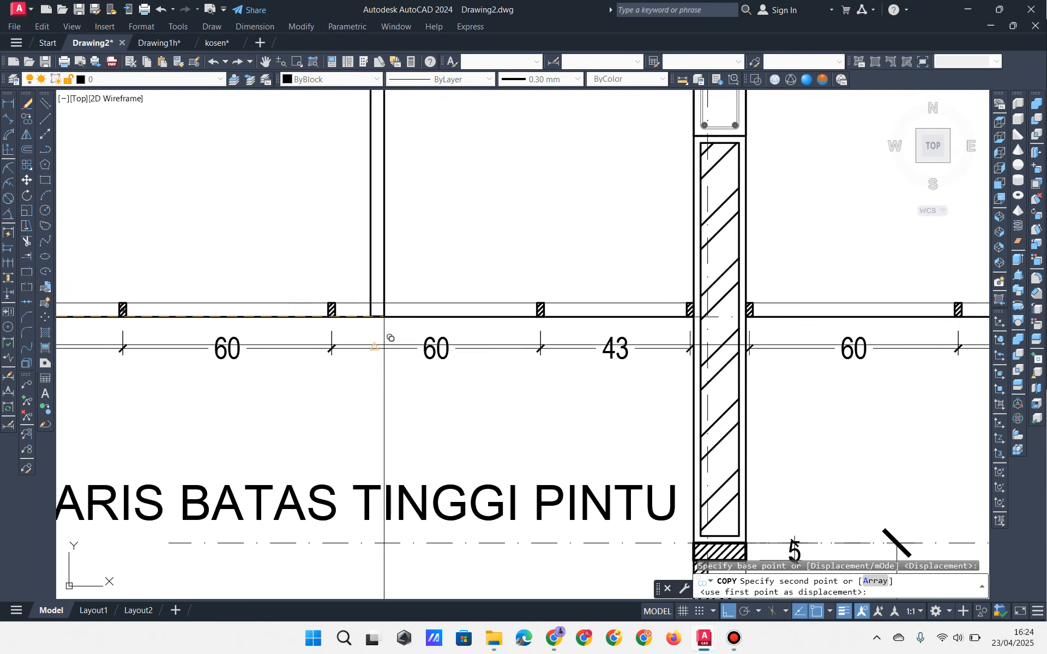
middle_drag(457, 332, 614, 329)
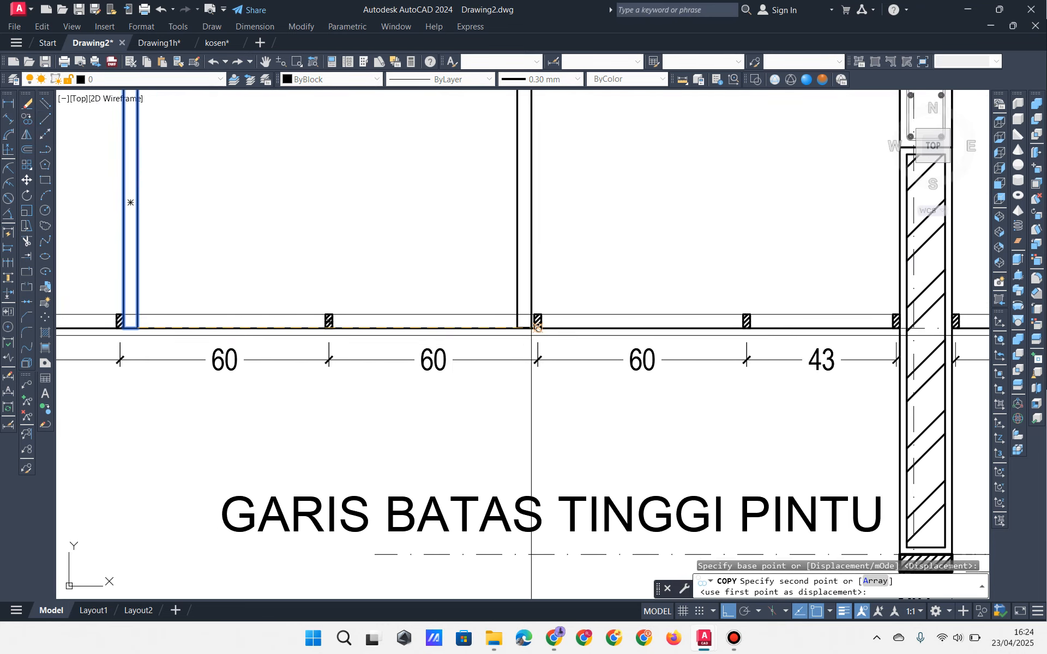
click(531, 335)
scroll(561, 305, up, 4)
key(Escape)
key(Escape)
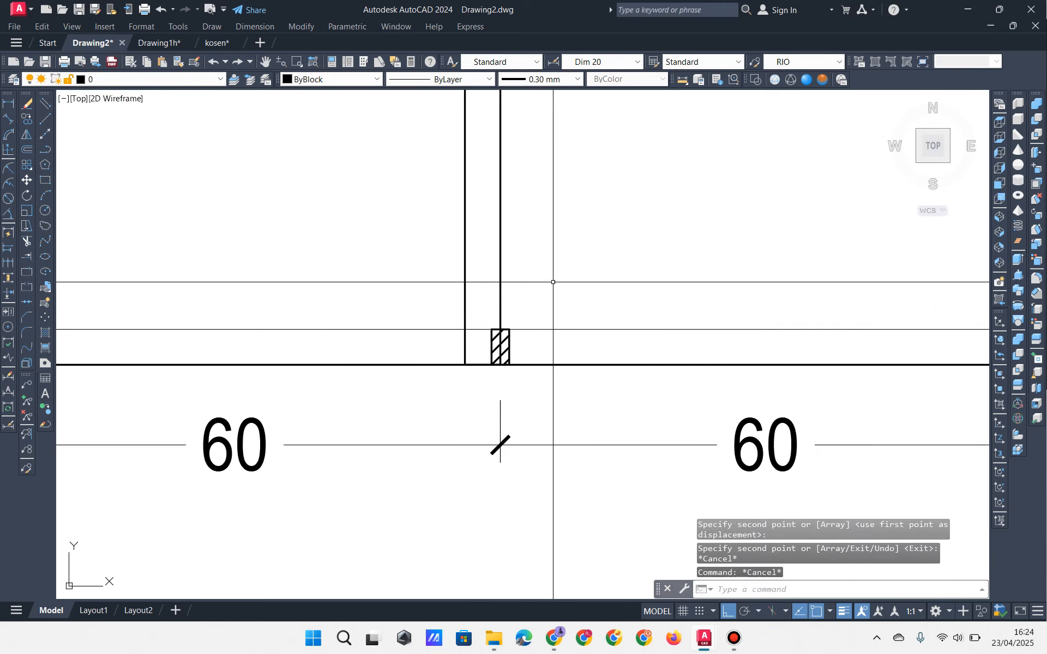
Step: Start moving the new hanger copy from its bottom point
click(554, 283)
click(487, 303)
text(m)
key(Return)
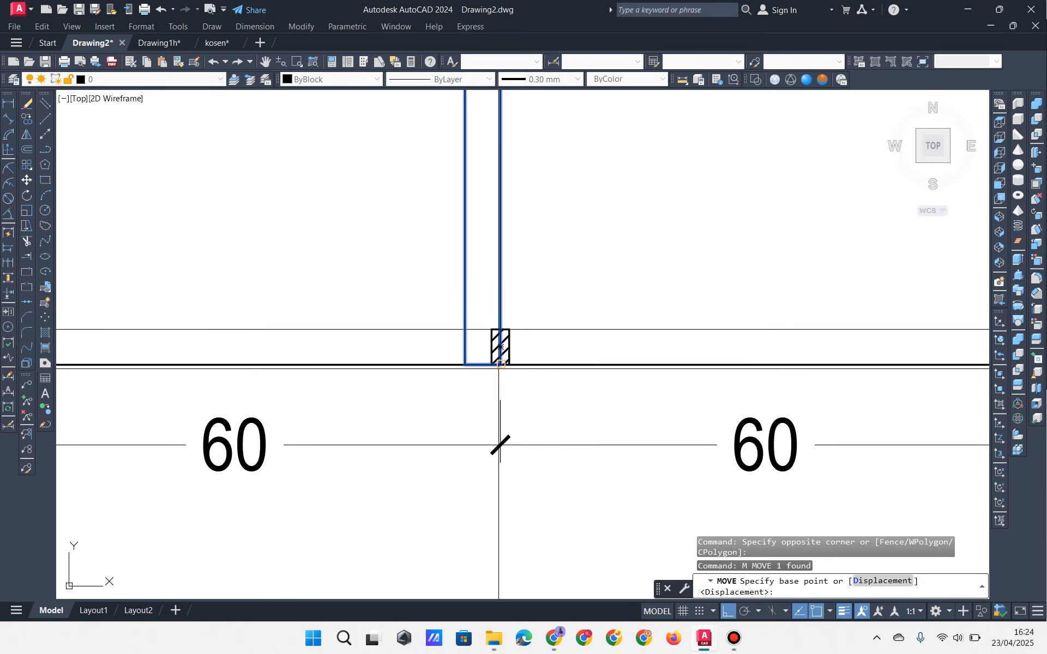
click(500, 348)
scroll(528, 326, down, 6)
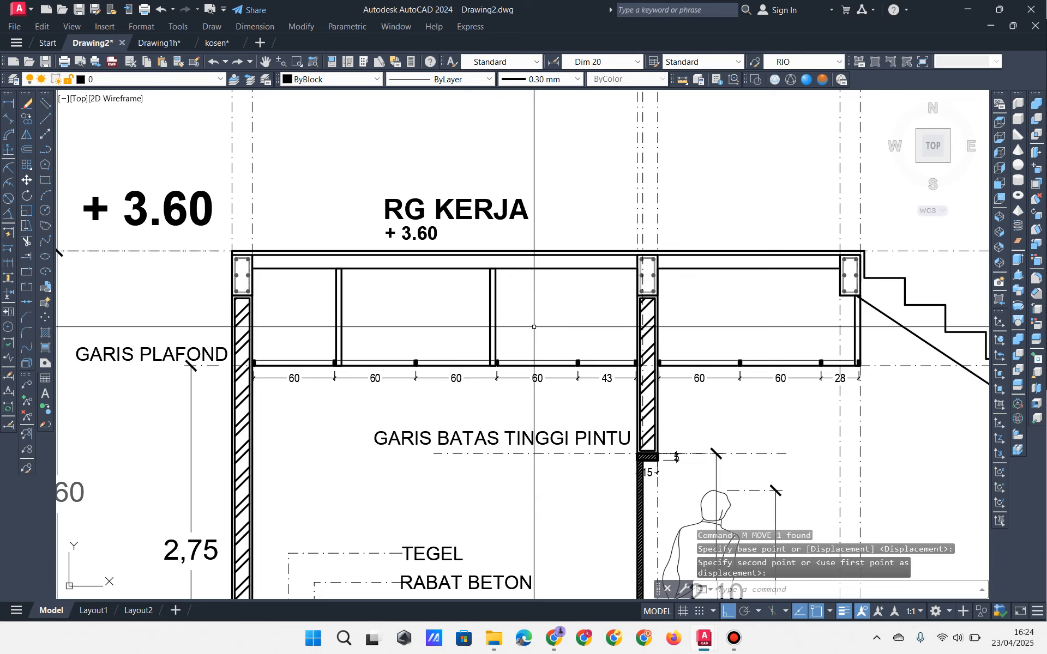
Step: Trim a stray line at the ceiling frame below the beam
mouse_move(514, 304)
middle_down()
mouse_move(545, 302)
mouse_move(566, 322)
mouse_move(546, 290)
middle_up()
scroll(542, 322, up, 3)
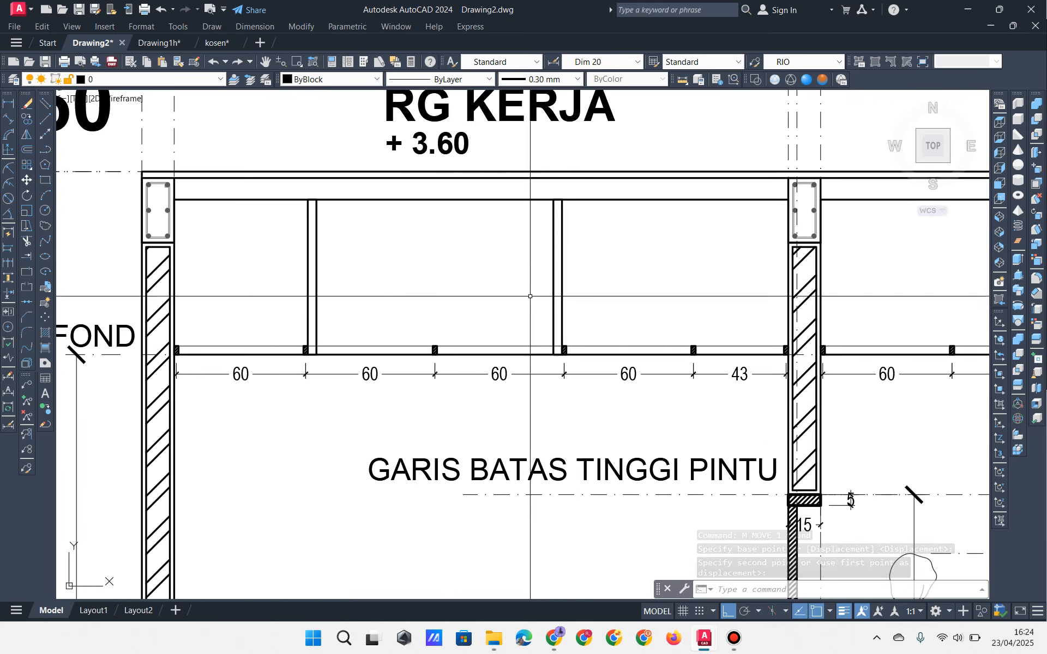
mouse_move(482, 286)
middle_down()
mouse_move(473, 277)
mouse_move(488, 243)
middle_up()
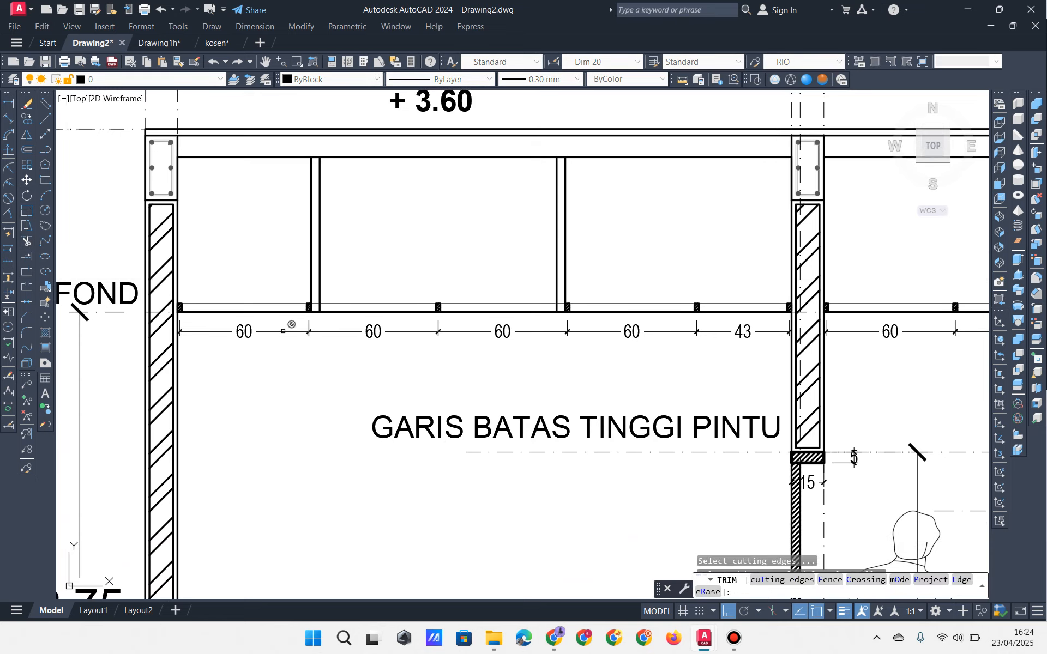
click(283, 331)
scroll(285, 327, up, 4)
scroll(352, 286, down, 2)
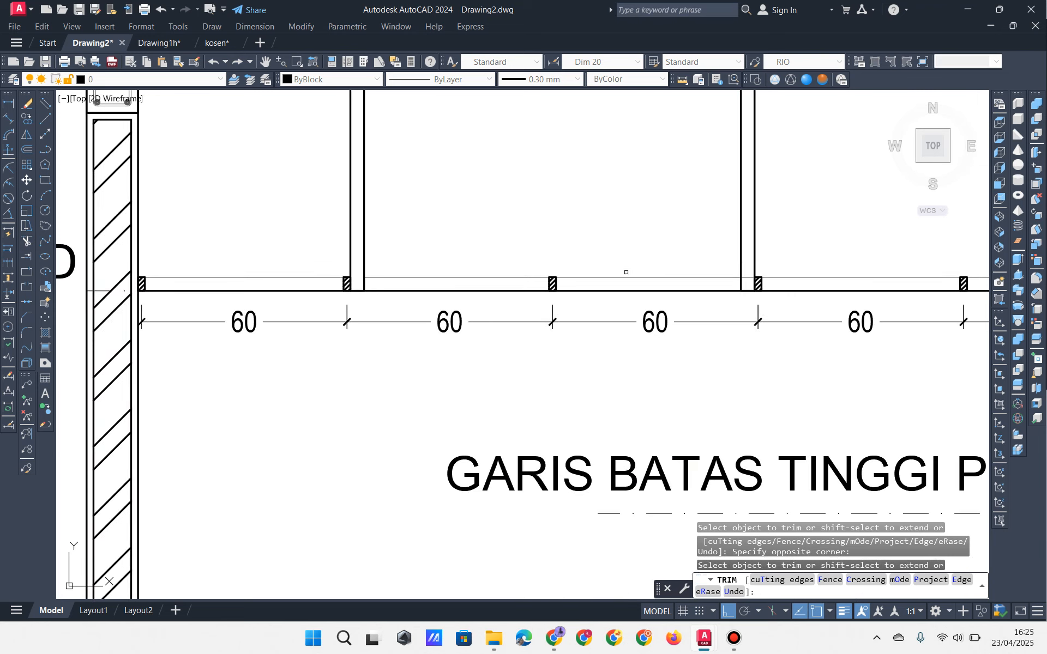
scroll(741, 282, up, 6)
key(Return)
scroll(636, 289, down, 10)
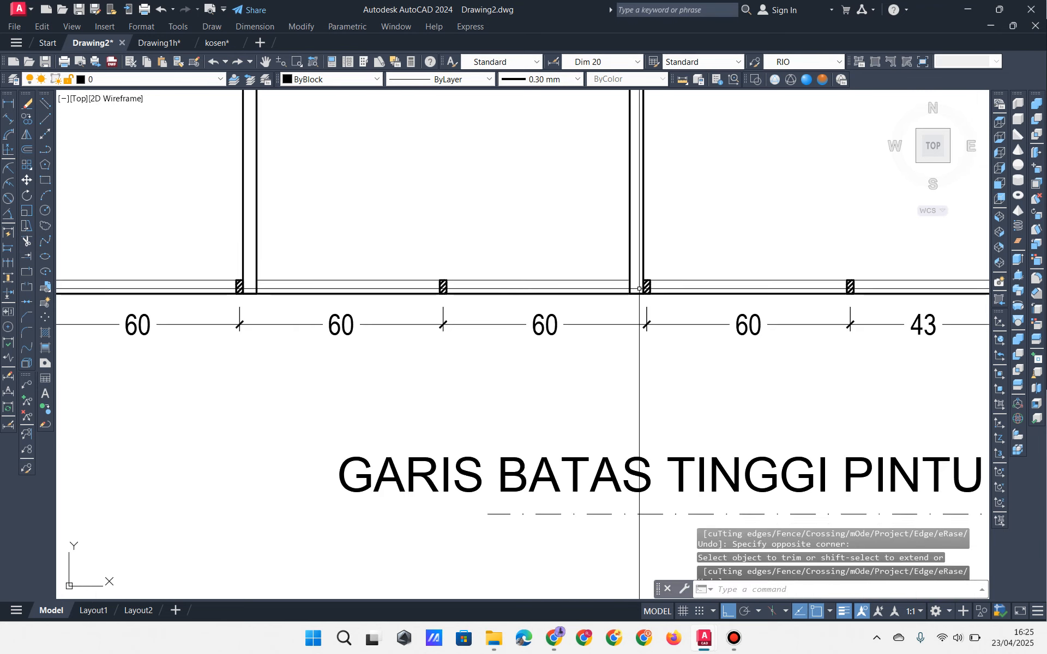
scroll(638, 290, up, 2)
Step: Erase the GARIS BATAS TINGGI PINTU text and its door-height line
middle_drag(638, 290, 569, 289)
mouse_move(647, 241)
middle_down()
mouse_move(649, 252)
mouse_move(560, 253)
mouse_move(560, 226)
middle_up()
middle_drag(217, 244, 276, 227)
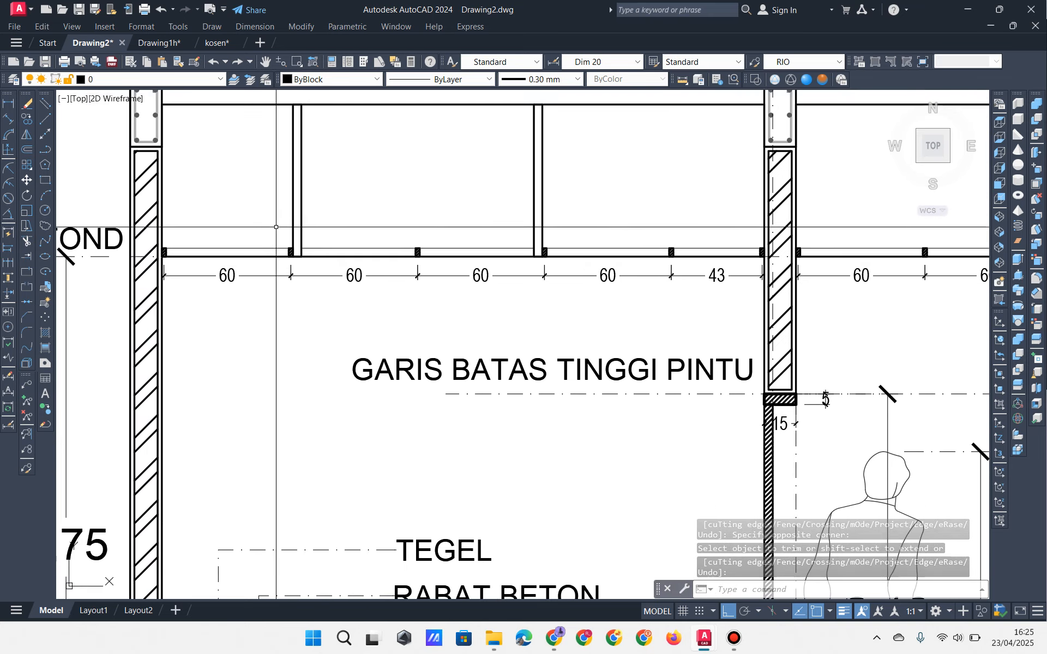
middle_drag(574, 322, 537, 270)
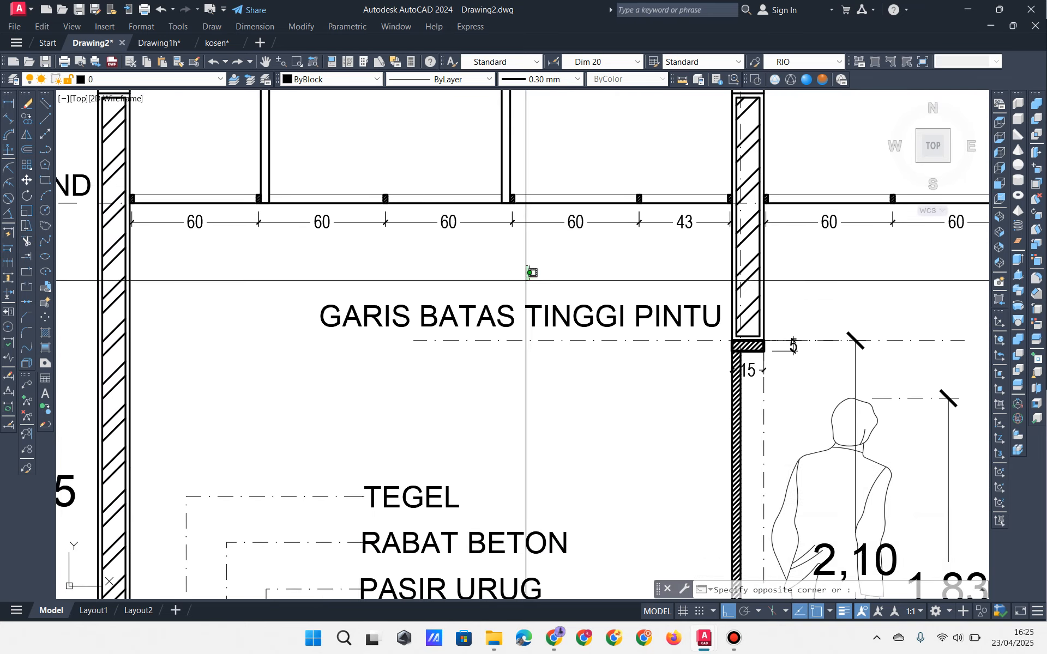
click(528, 264)
click(485, 360)
scroll(505, 345, down, 2)
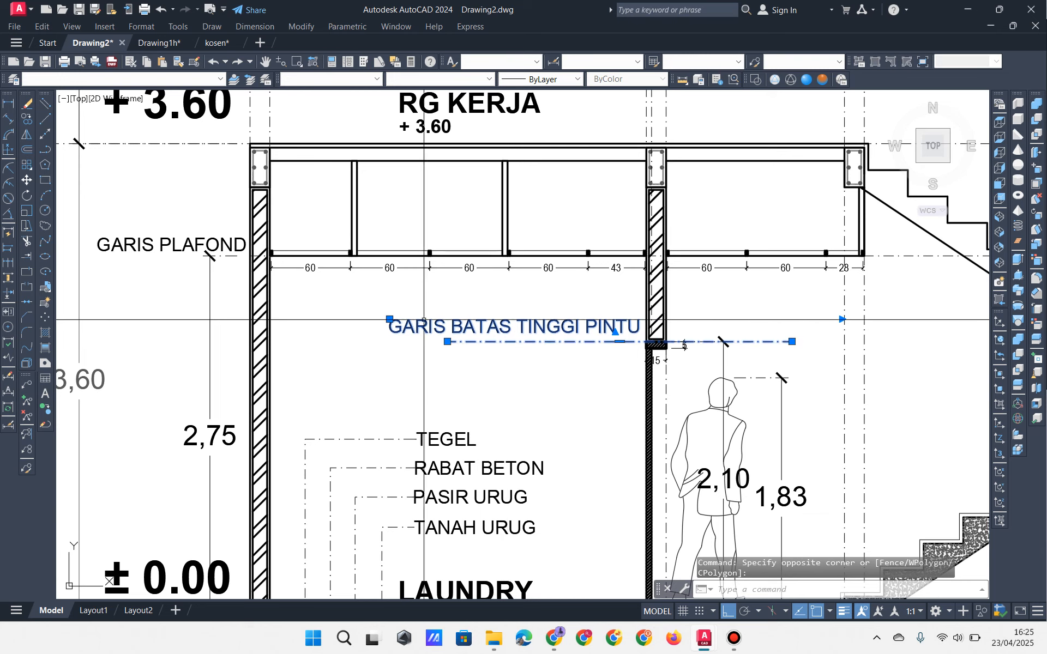
key(Delete)
Step: Delete the GARIS PLAFOND label, the 2,75 dimension and the extra dash-dot line
click(179, 246)
key(Delete)
scroll(255, 271, up, 4)
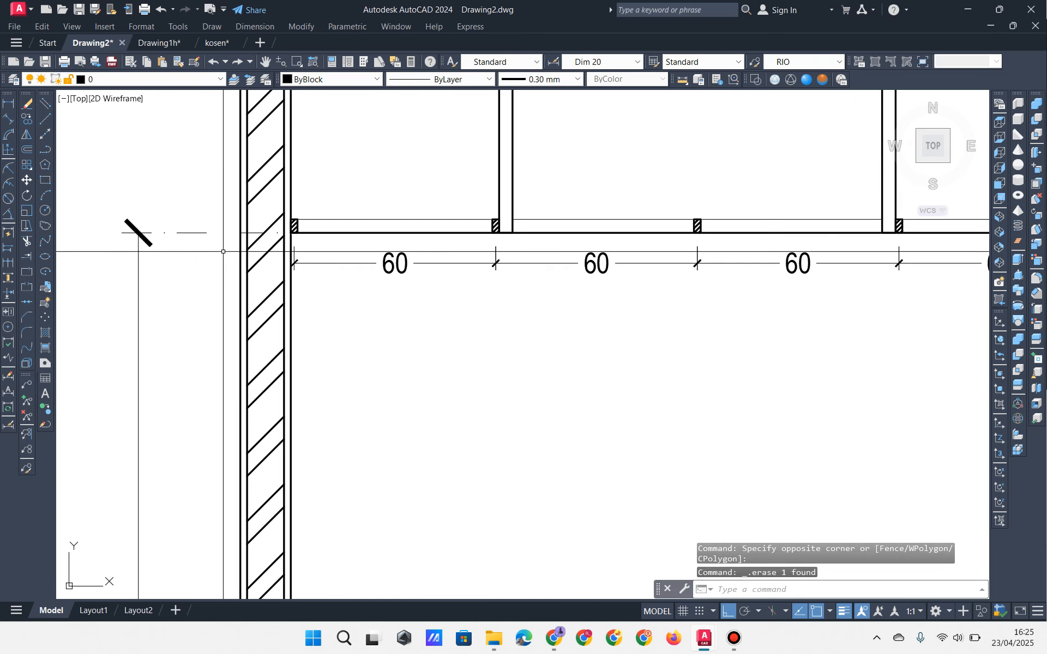
scroll(196, 202, down, 4)
key(Delete)
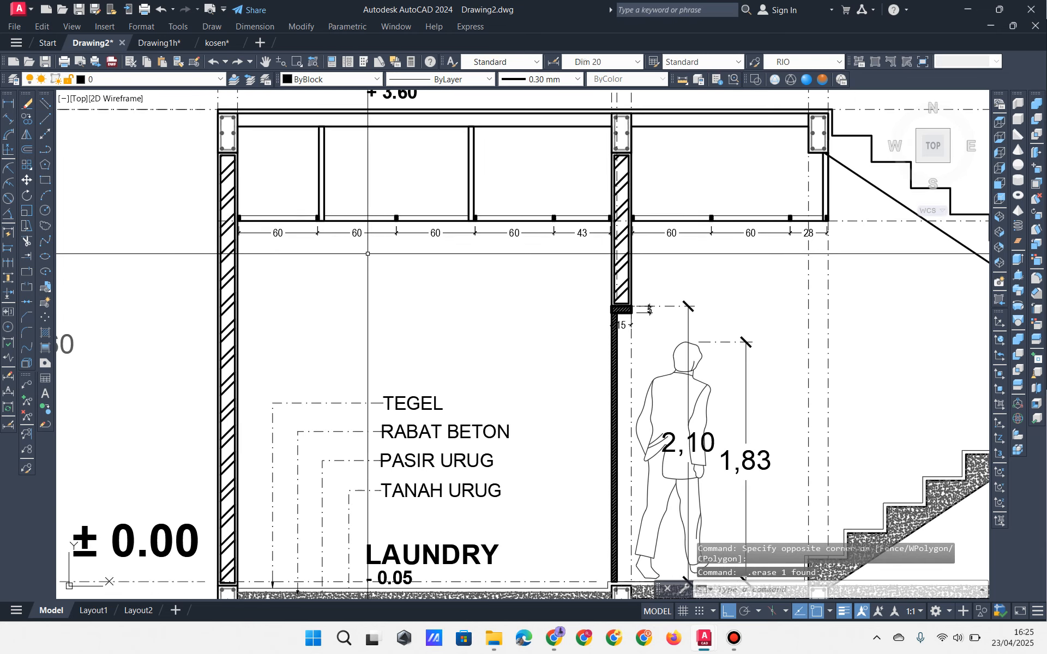
middle_drag(690, 226, 675, 236)
click(843, 255)
click(834, 224)
key(Delete)
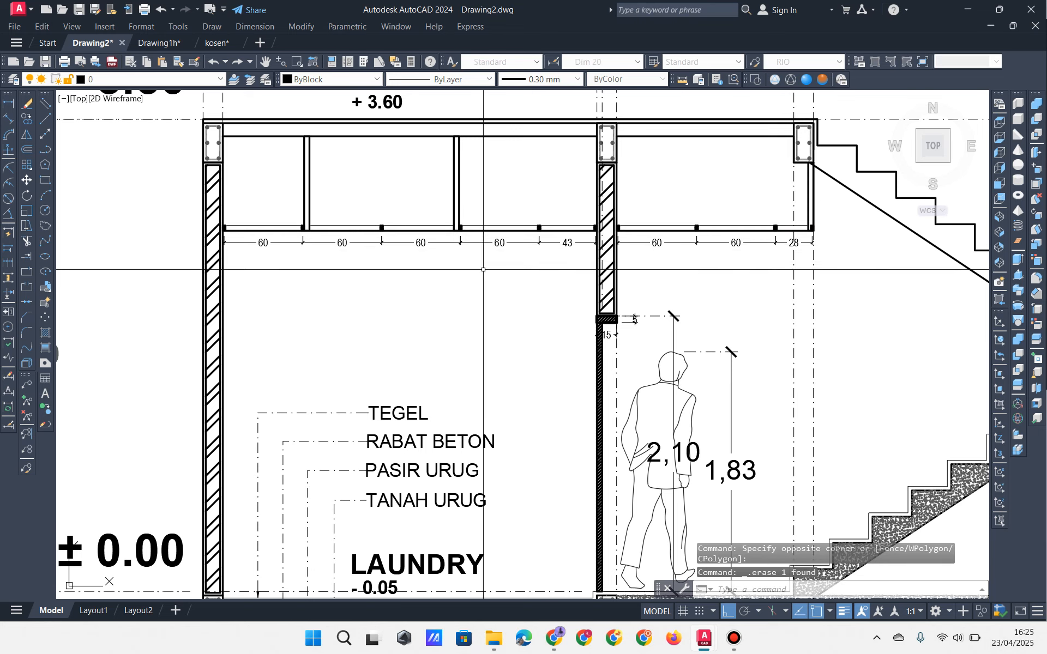
mouse_move(296, 253)
middle_down()
mouse_move(302, 262)
mouse_move(293, 241)
middle_up()
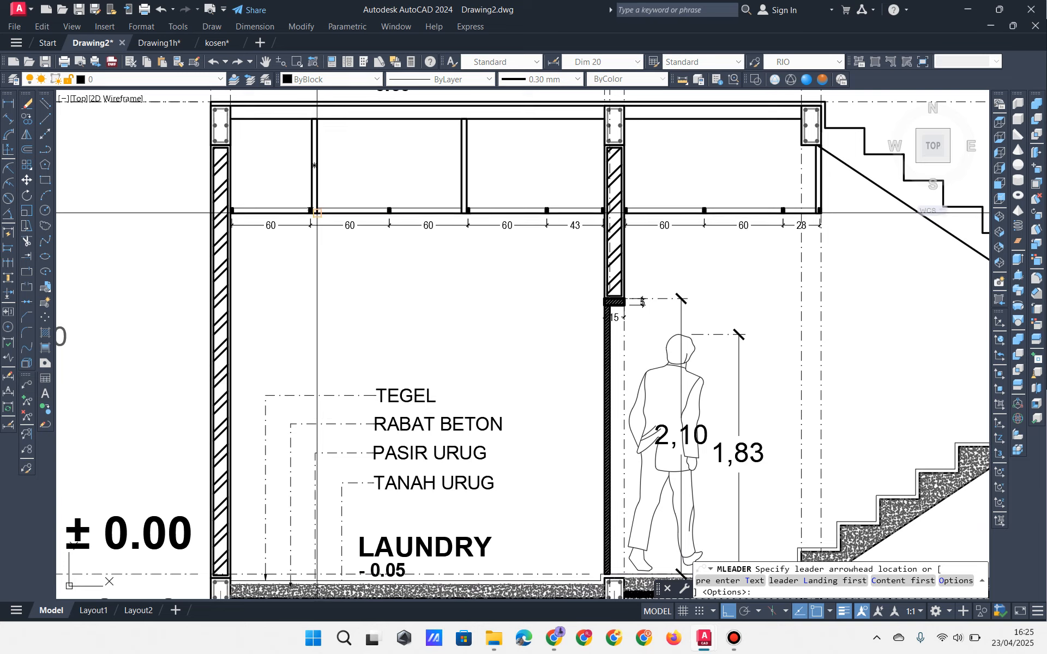
Step: Draw a multileader from the ceiling frame with a diagonal bend and horizontal landing, labelled RANGKA PLAFOND
click(271, 210)
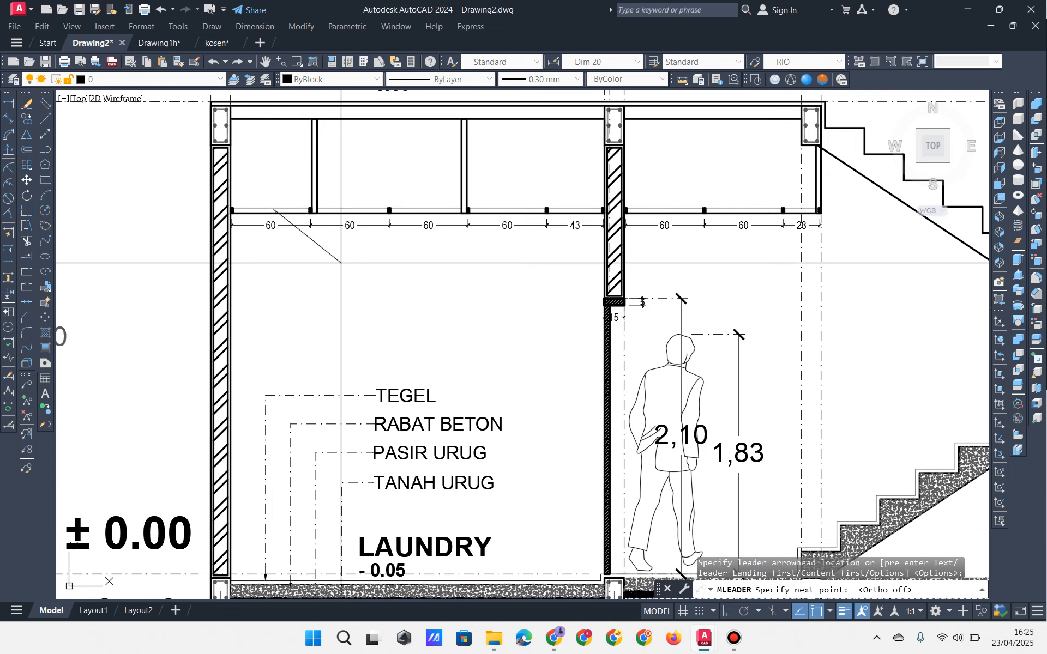
key(F8)
click(321, 301)
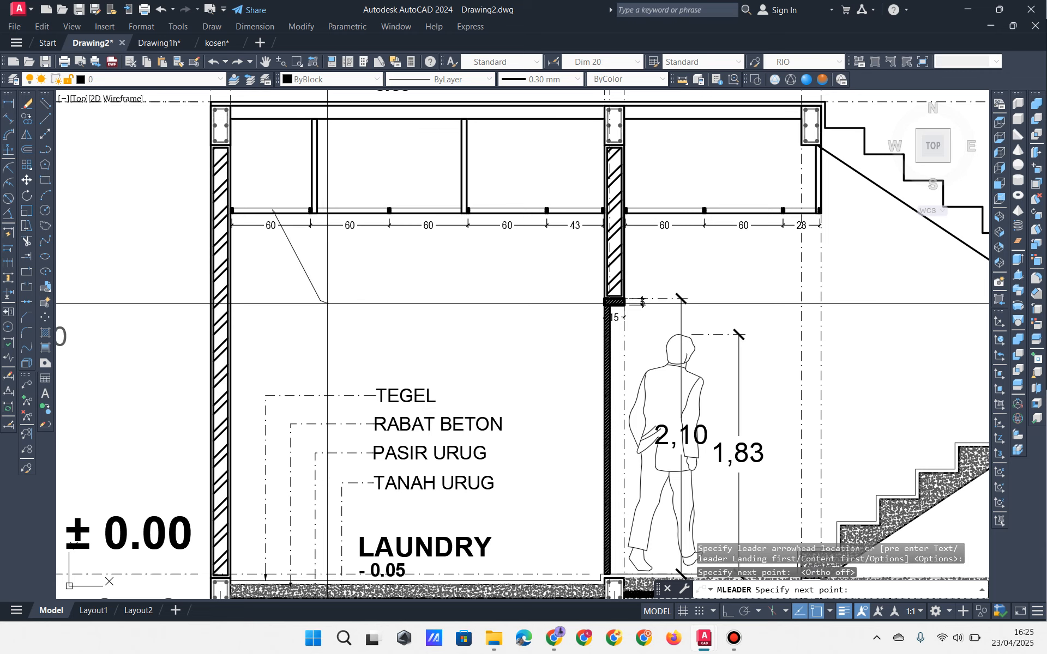
key(F8)
click(345, 300)
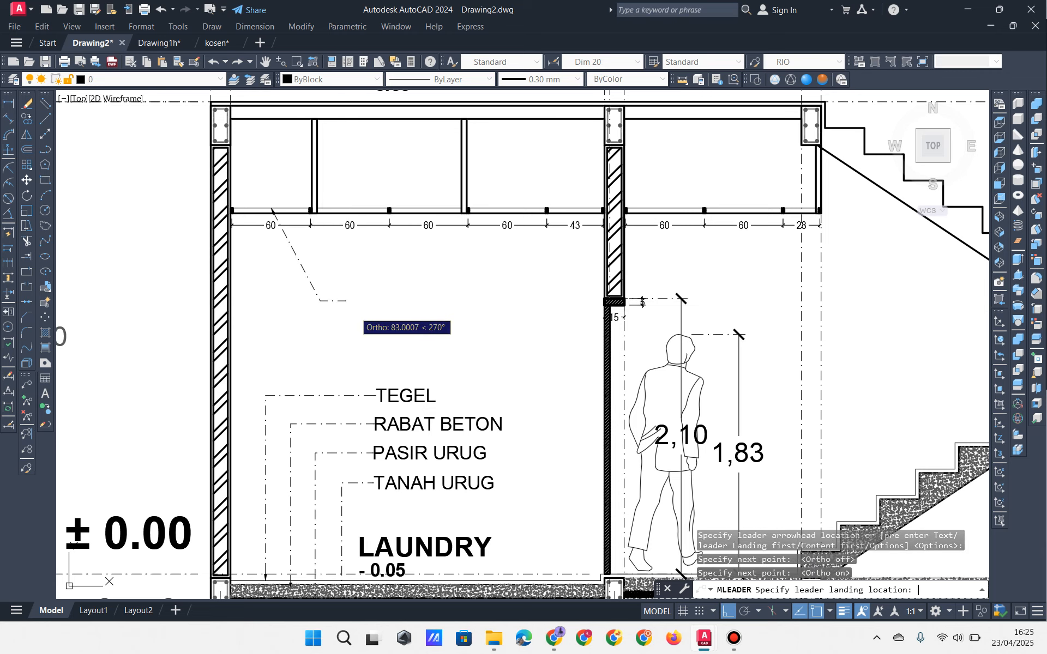
click(355, 312)
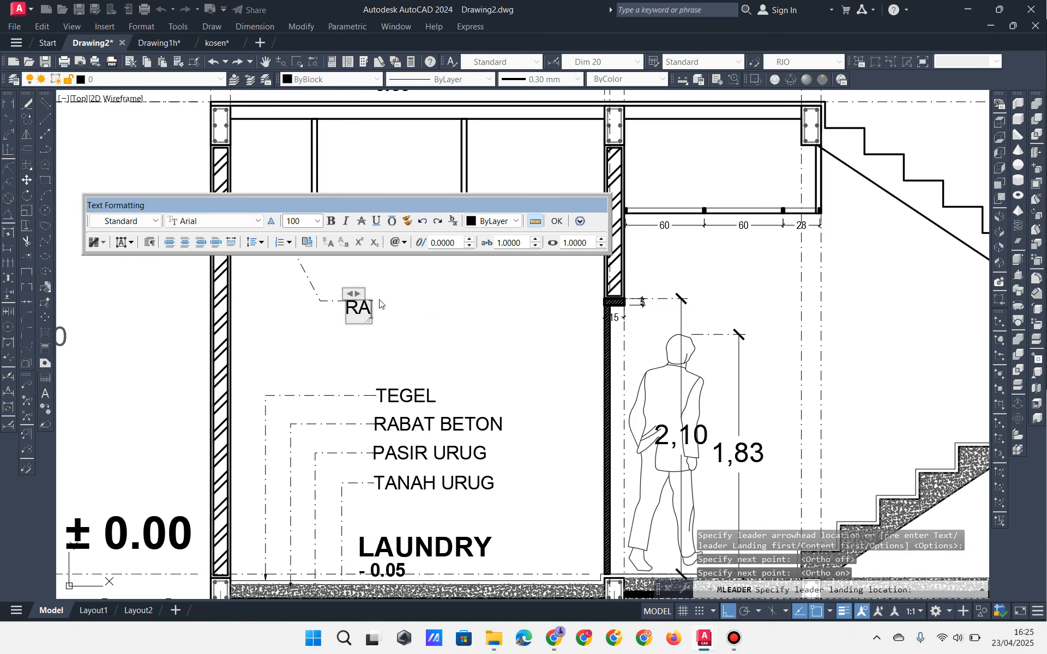
text(RANGKA)
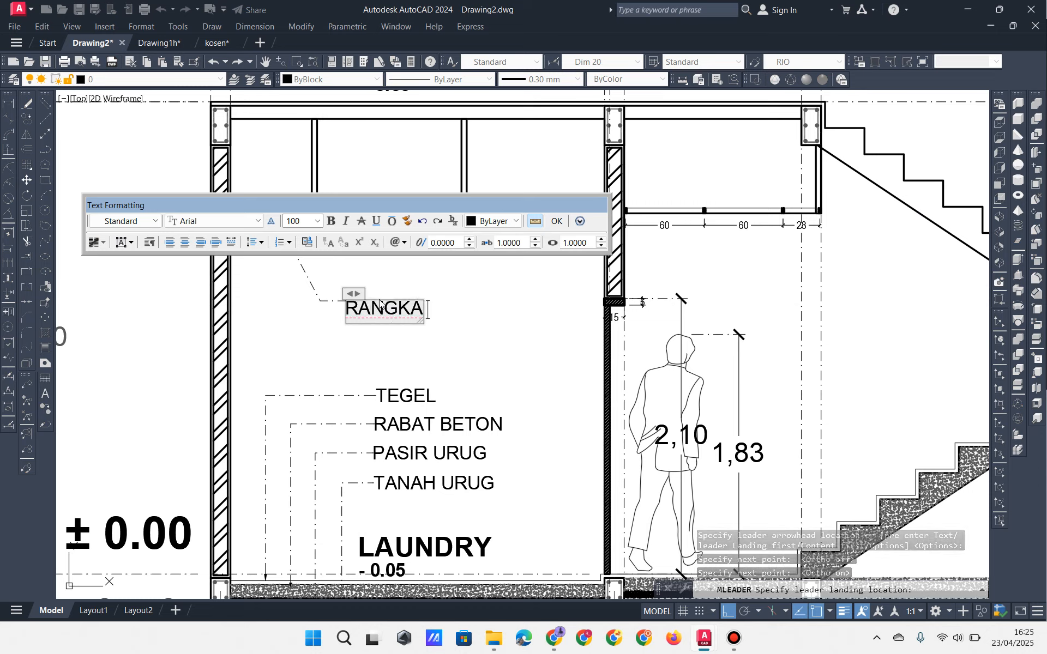
text( PLAFON)
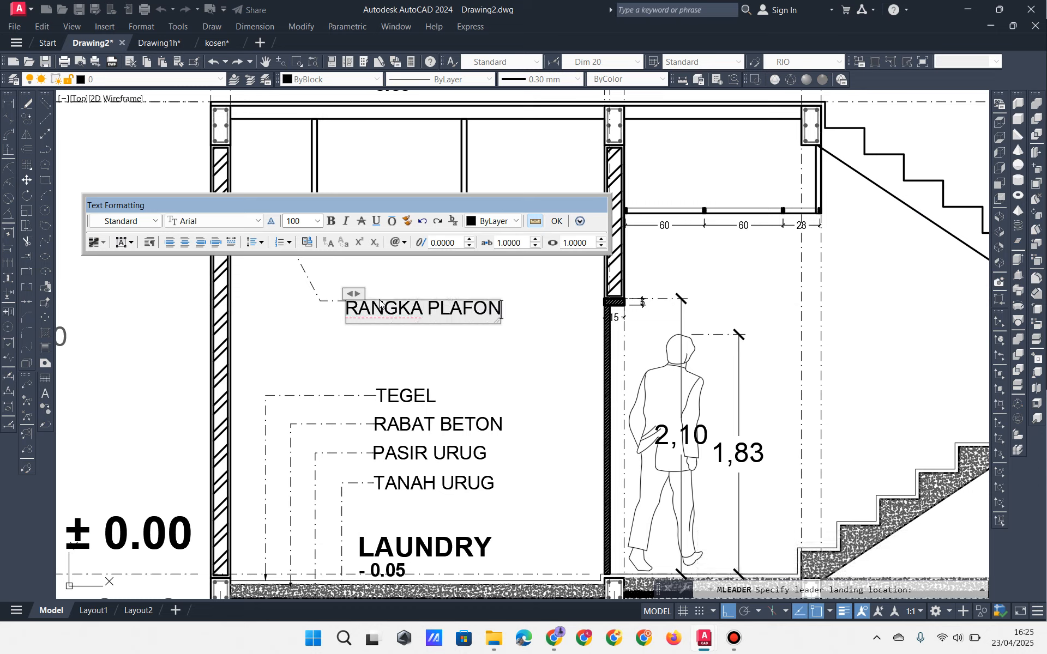
text(D)
click(351, 408)
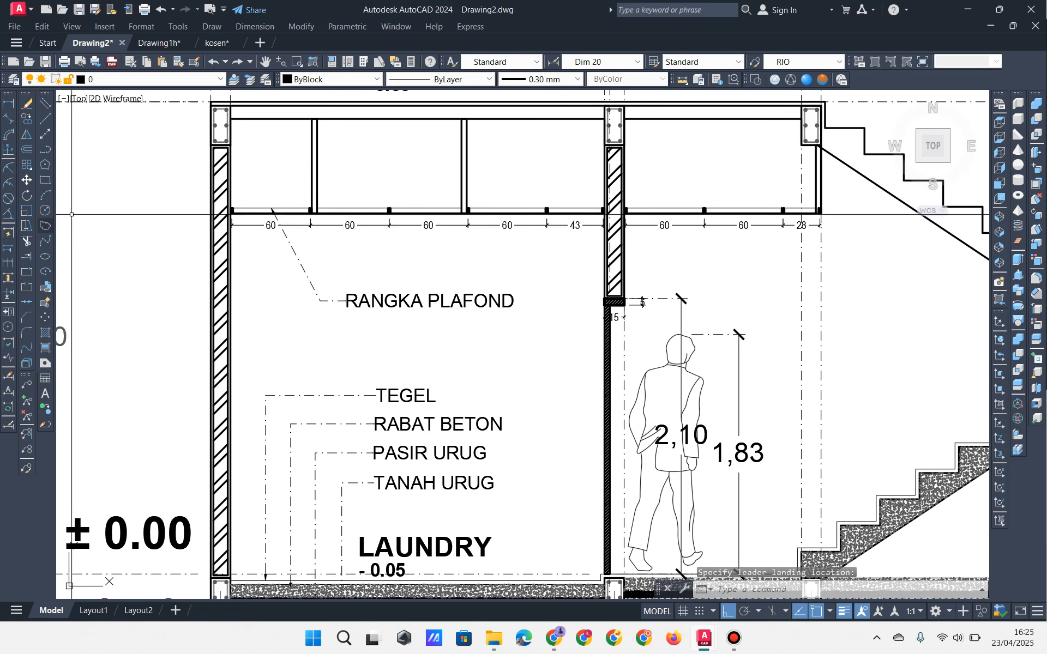
Step: Draw a bent multileader from the hanger rod labelled GANTUNGAN above RANGKA PLAFOND
key(Return)
click(314, 165)
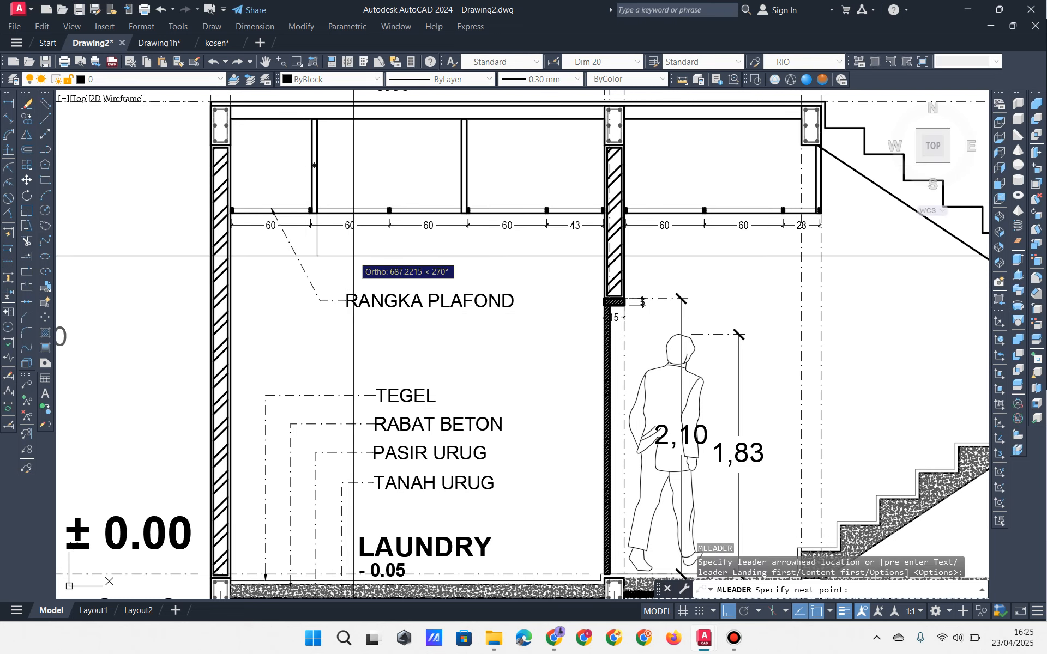
key(F8)
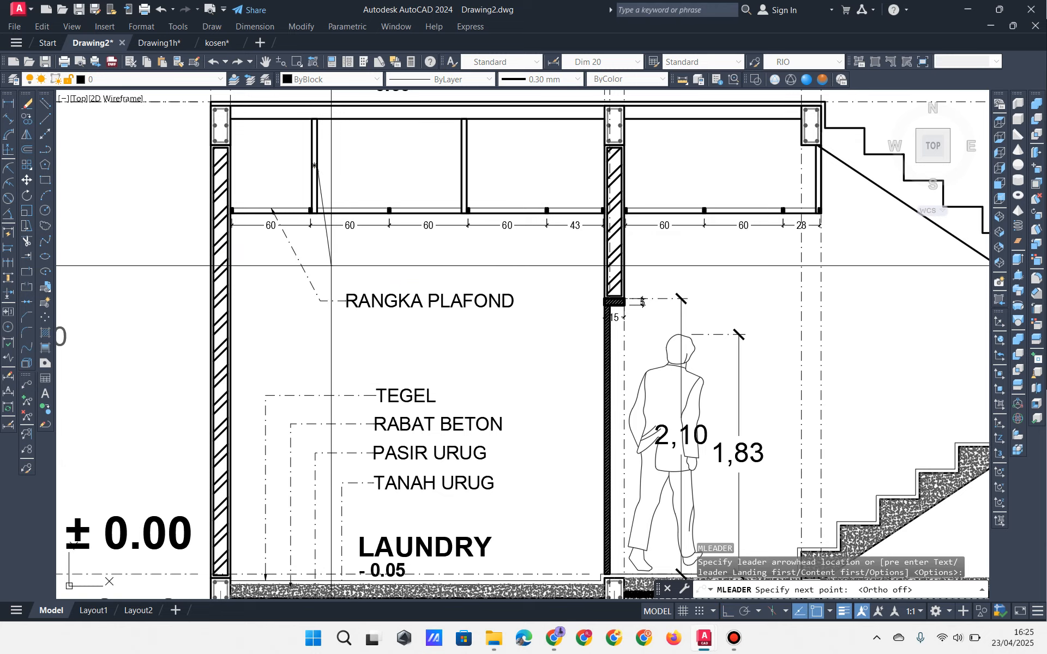
click(327, 266)
key(F8)
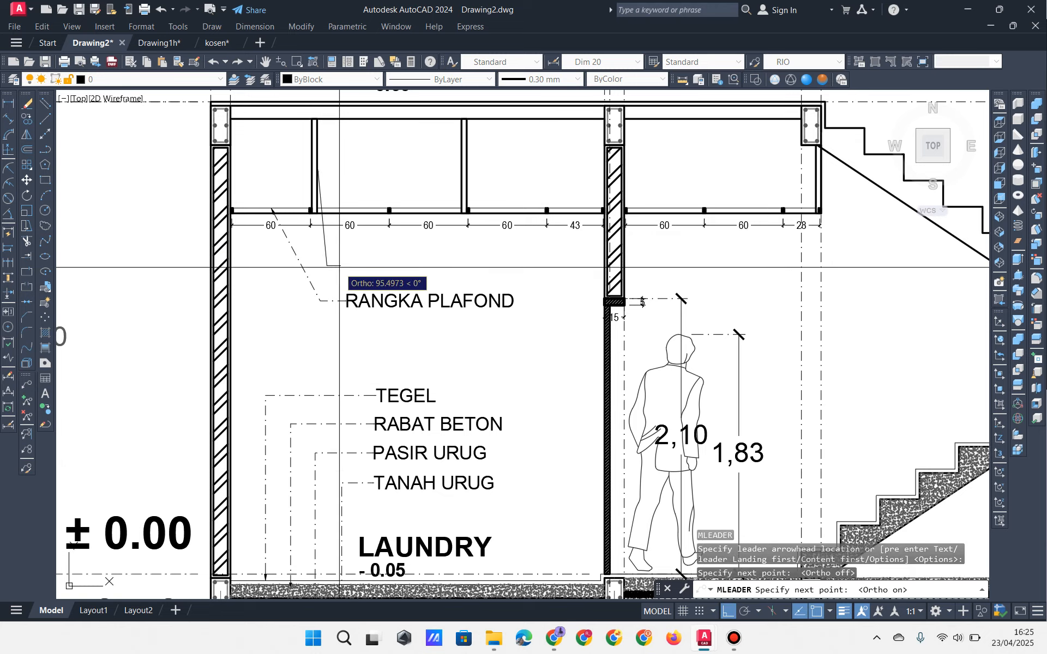
click(345, 278)
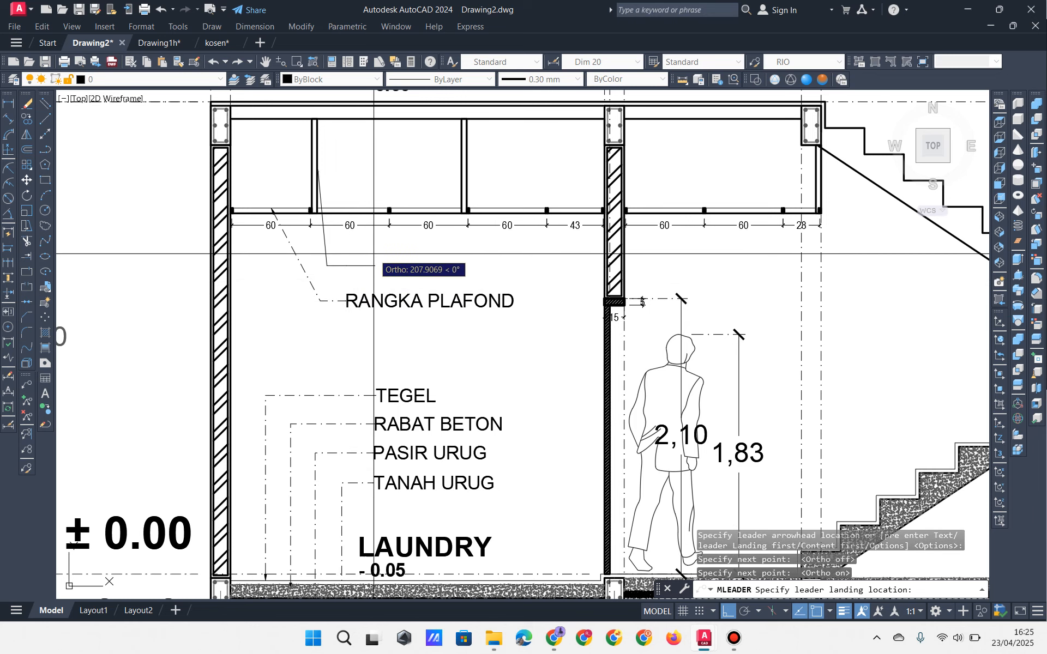
click(370, 255)
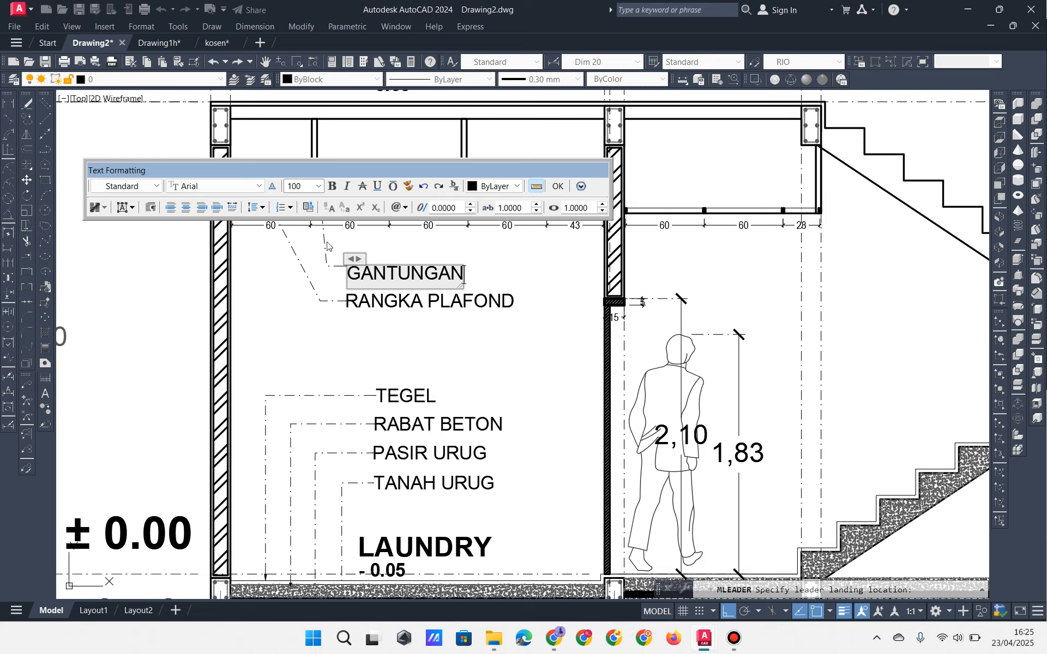
click(297, 314)
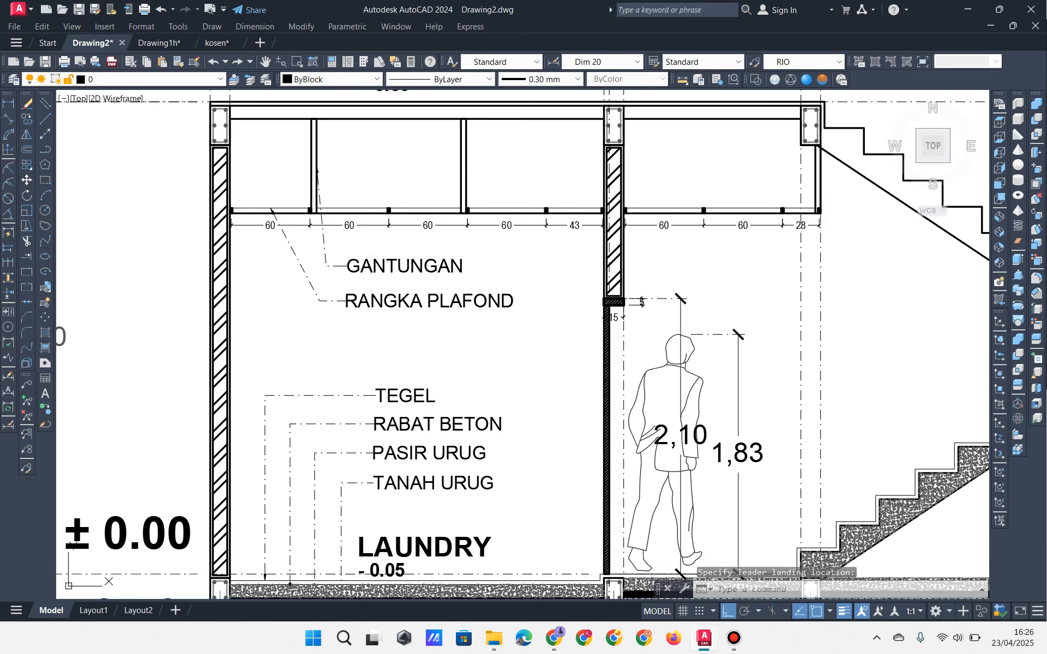
middle_drag(452, 266, 431, 266)
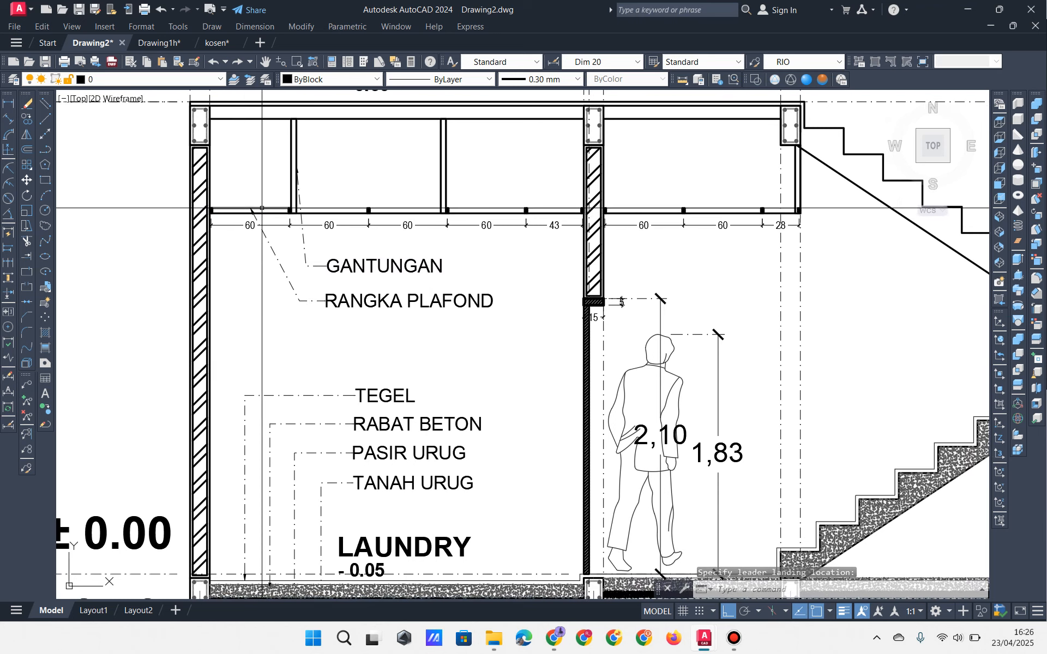
Step: Select the ceiling frame line and the first hanger's lines to check them
scroll(262, 208, up, 5)
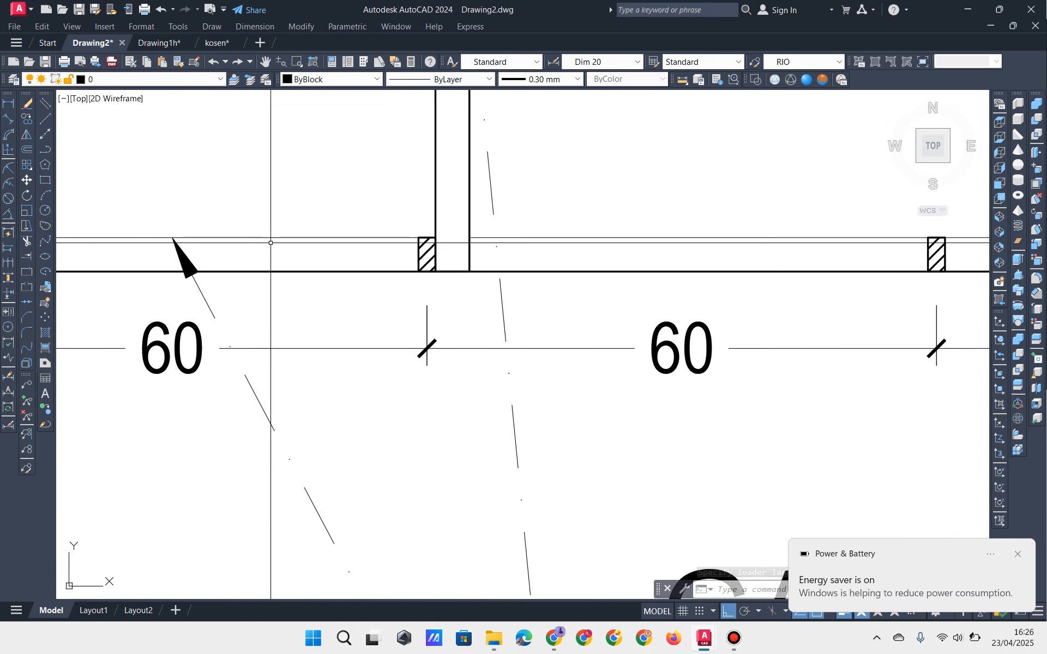
click(269, 240)
scroll(290, 275, down, 2)
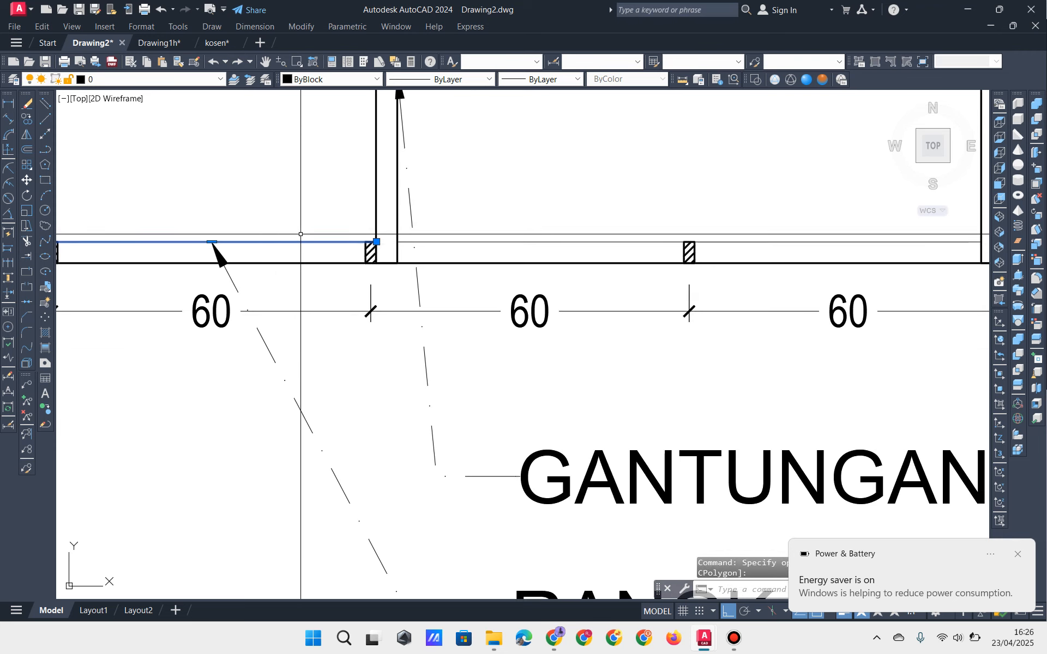
scroll(290, 275, down, 4)
middle_drag(320, 283, 365, 346)
key(Escape)
key(Escape)
click(392, 236)
click(334, 227)
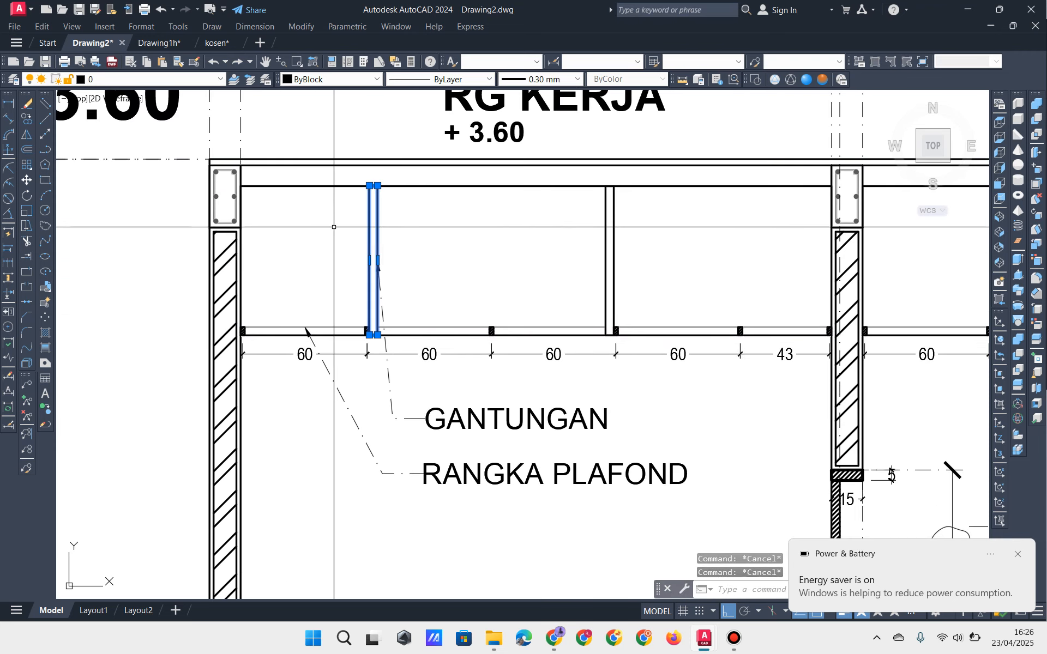
middle_drag(441, 304, 374, 265)
key(Escape)
key(Escape)
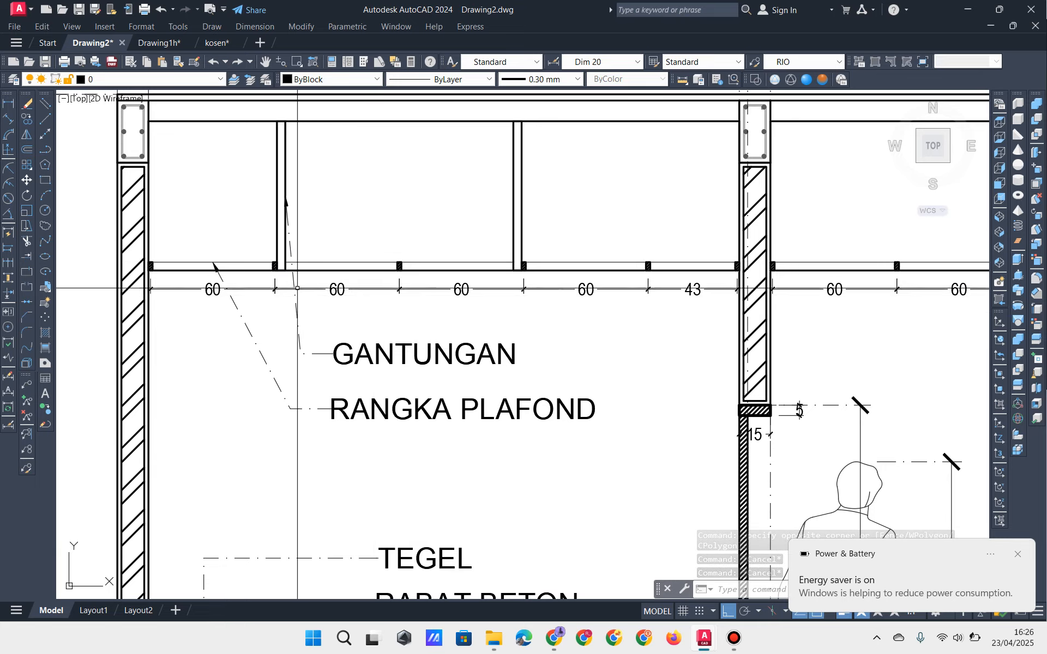
Step: Select the second hanger's lines, clear the selection, and frame the GANTUNGAN and RANGKA PLAFOND labels
click(533, 179)
click(479, 188)
middle_drag(464, 206, 455, 280)
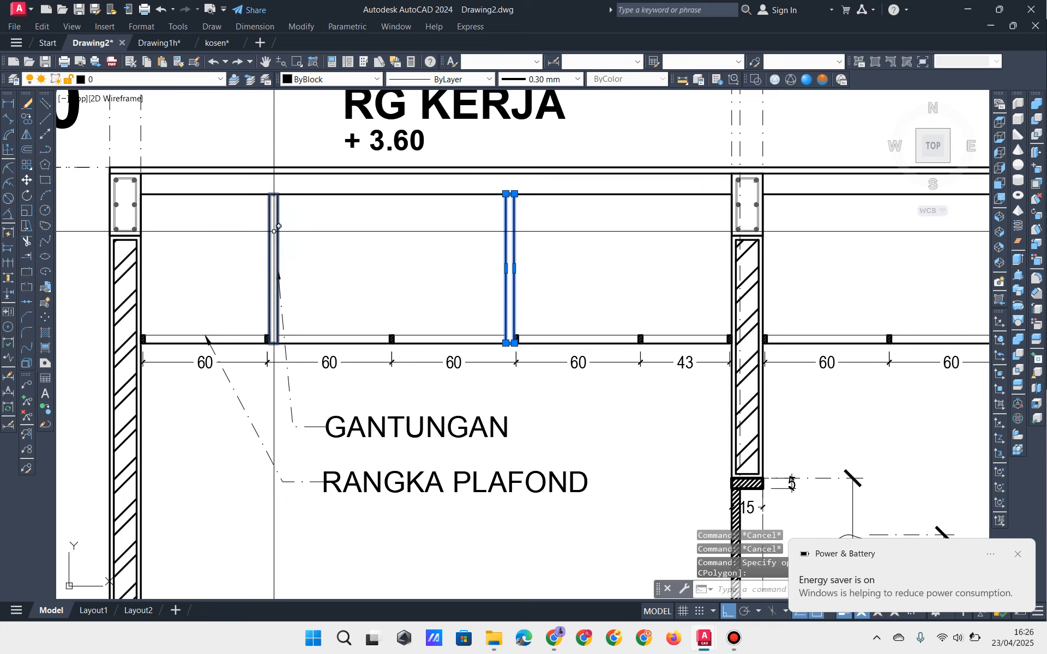
middle_drag(273, 231, 304, 273)
key(Escape)
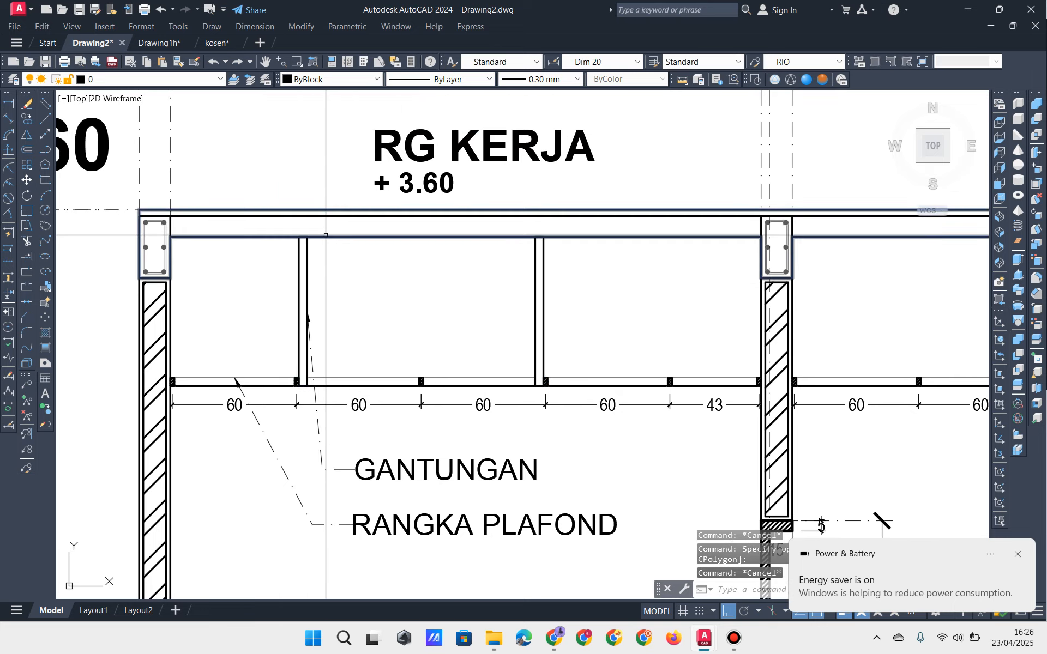
scroll(394, 260, down, 2)
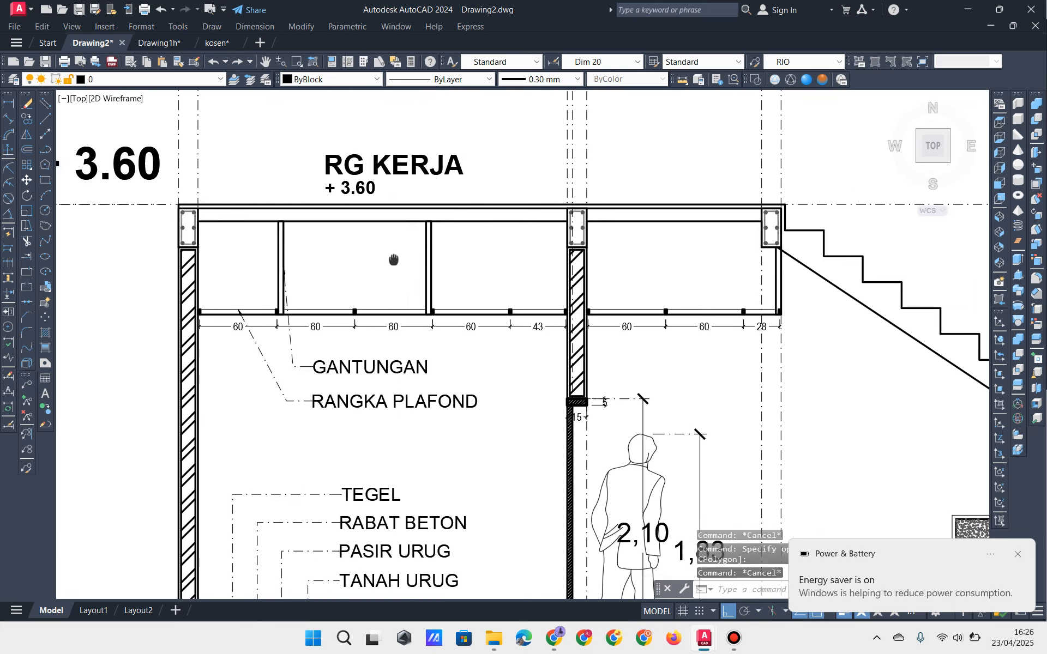
scroll(341, 341, up, 2)
middle_drag(284, 316, 269, 253)
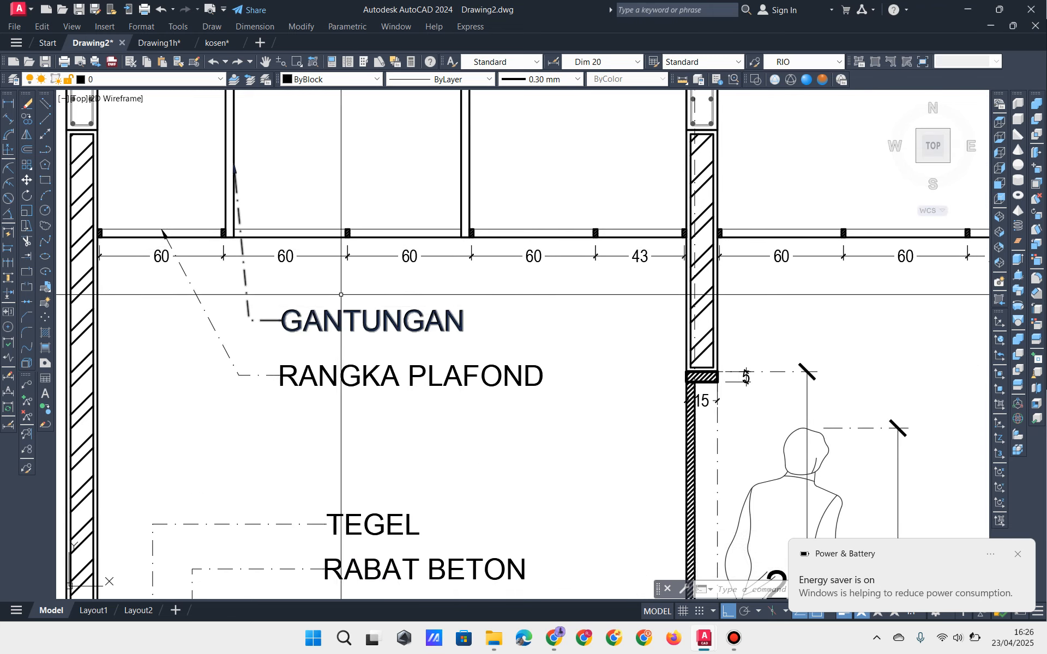
middle_drag(313, 315, 328, 321)
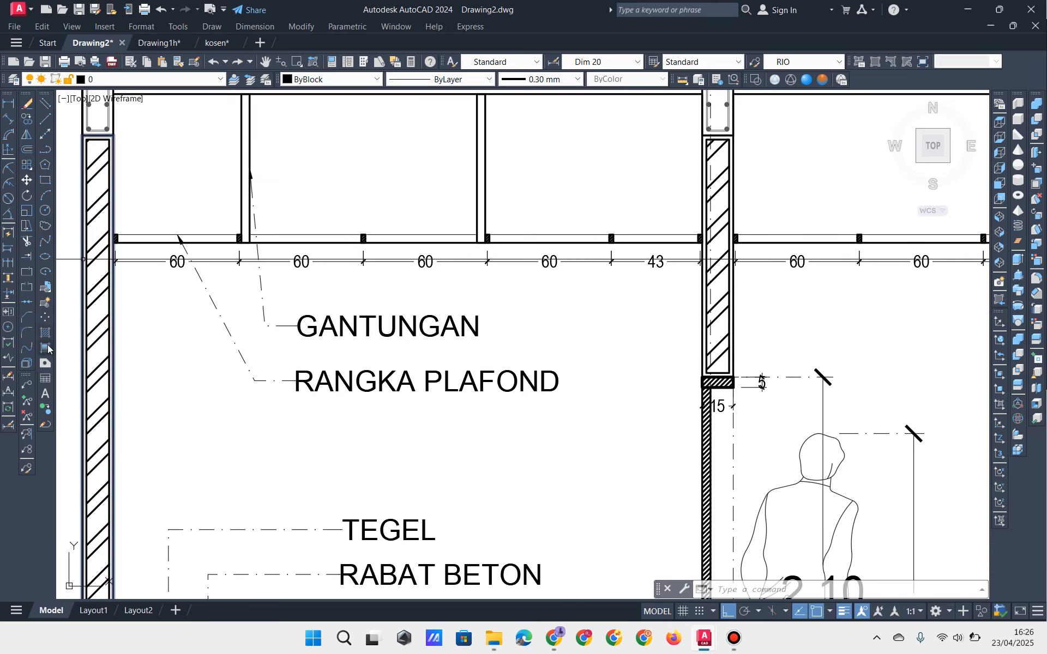
Step: Add a PLAFOND leader from the ceiling line, routed down and right beneath RANGKA PLAFOND
click(27, 385)
mouse_move(358, 376)
middle_down()
mouse_move(281, 335)
mouse_move(345, 328)
middle_up()
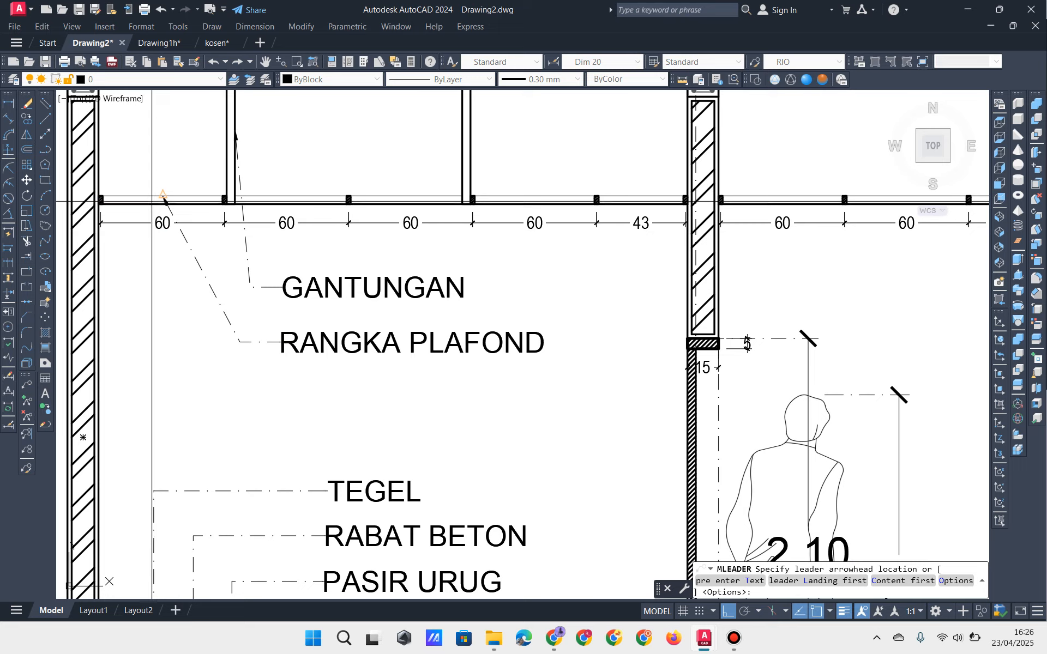
click(136, 205)
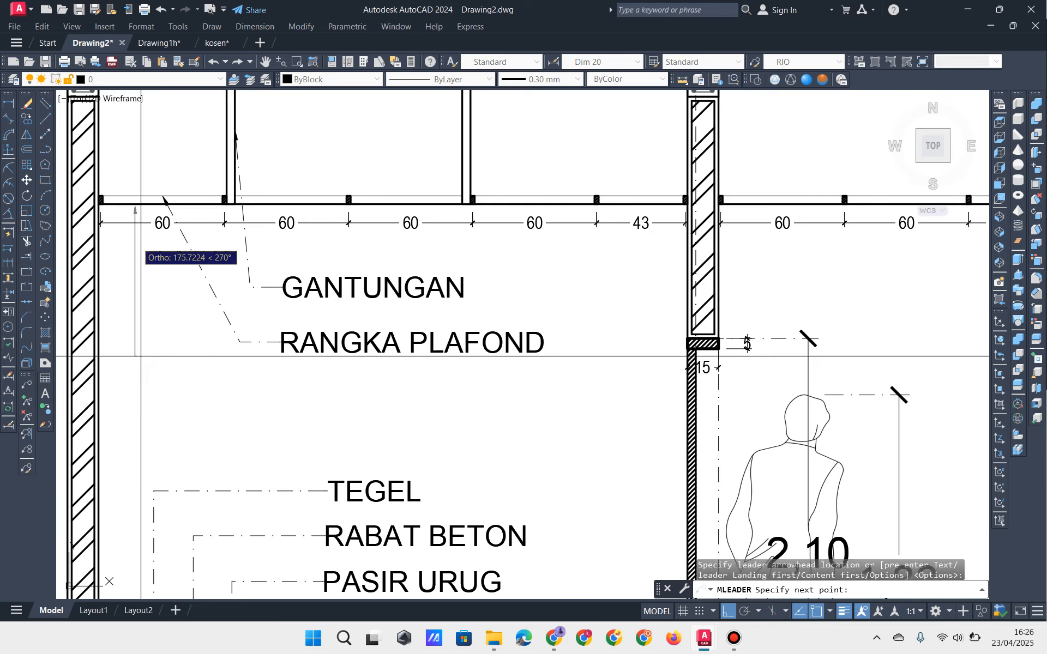
click(152, 390)
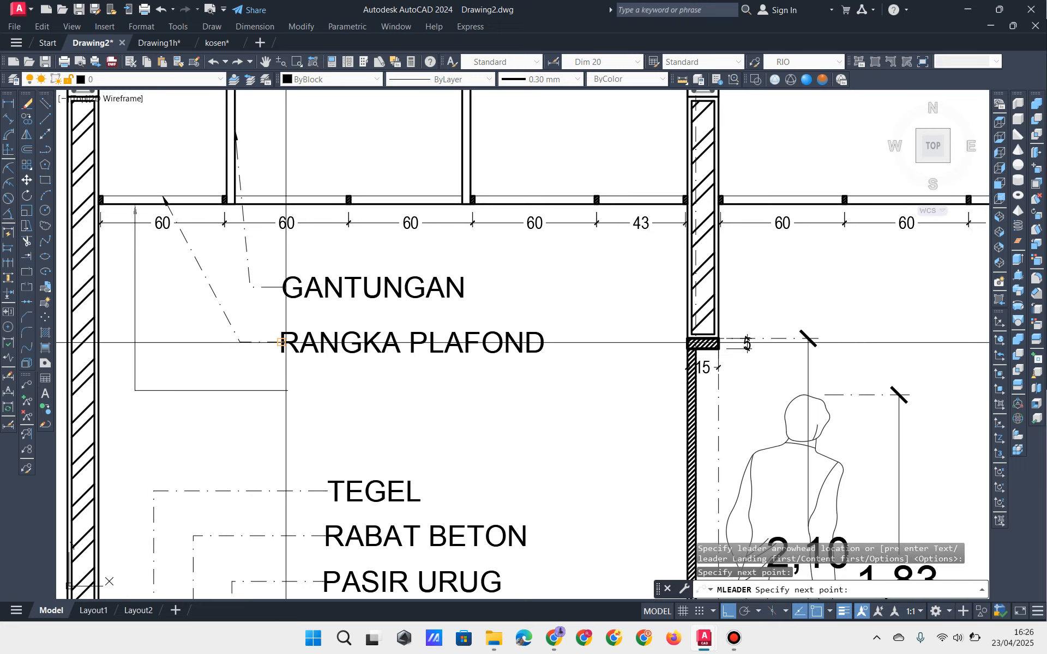
click(281, 375)
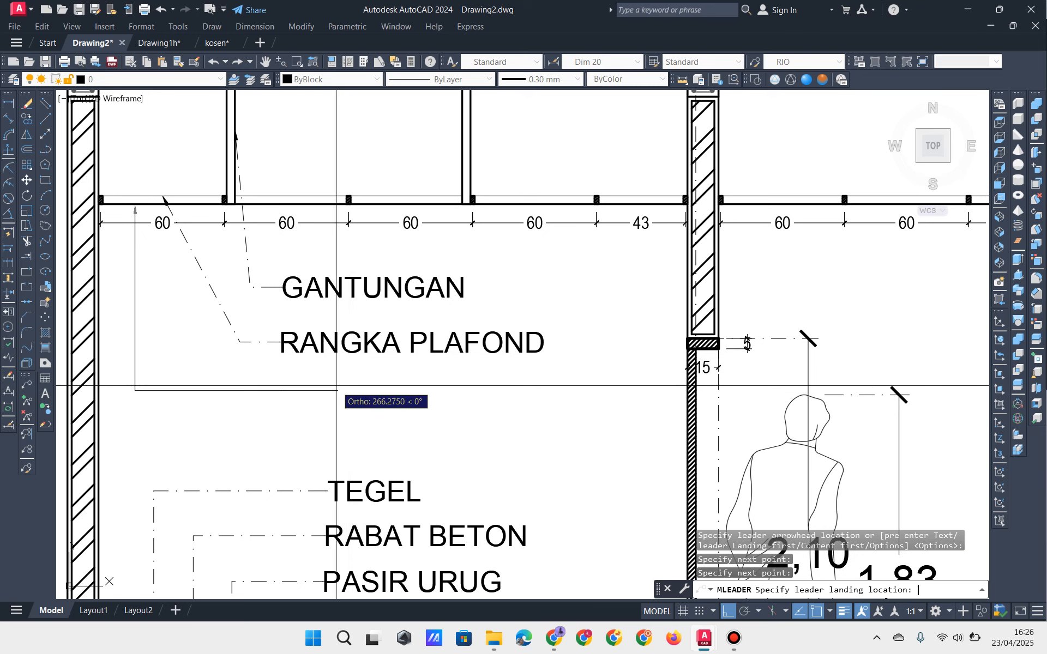
click(336, 386)
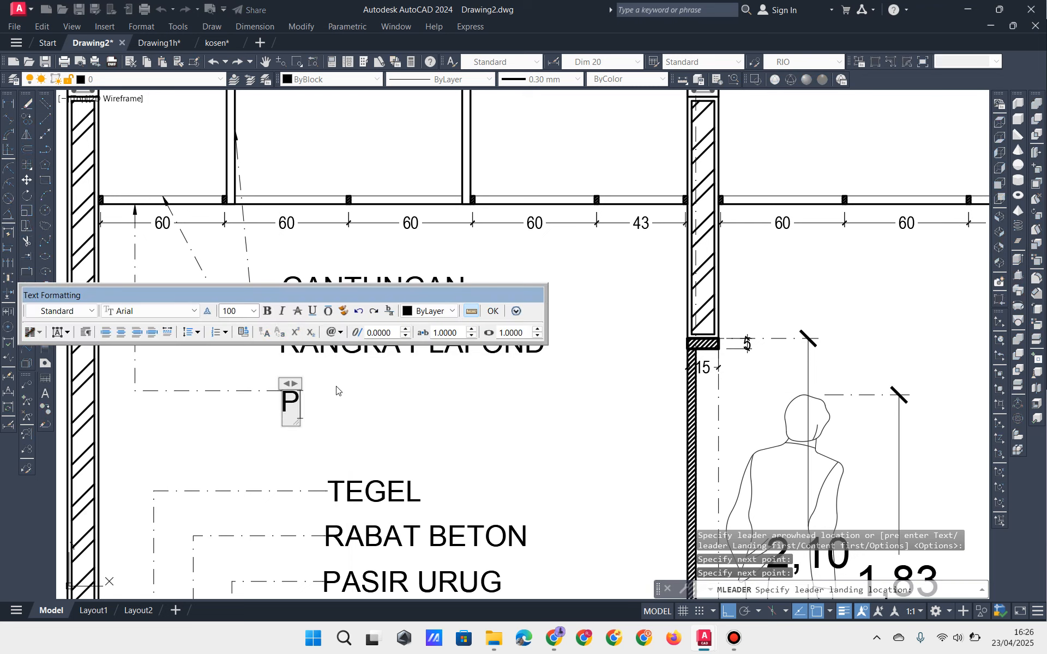
text(PLAFOND)
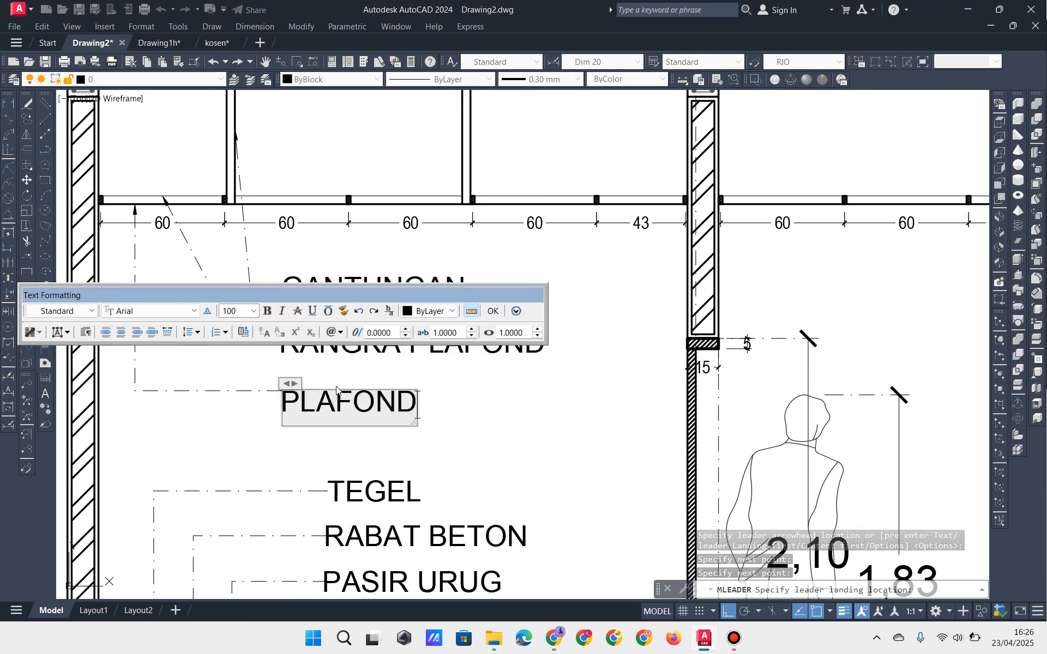
click(151, 428)
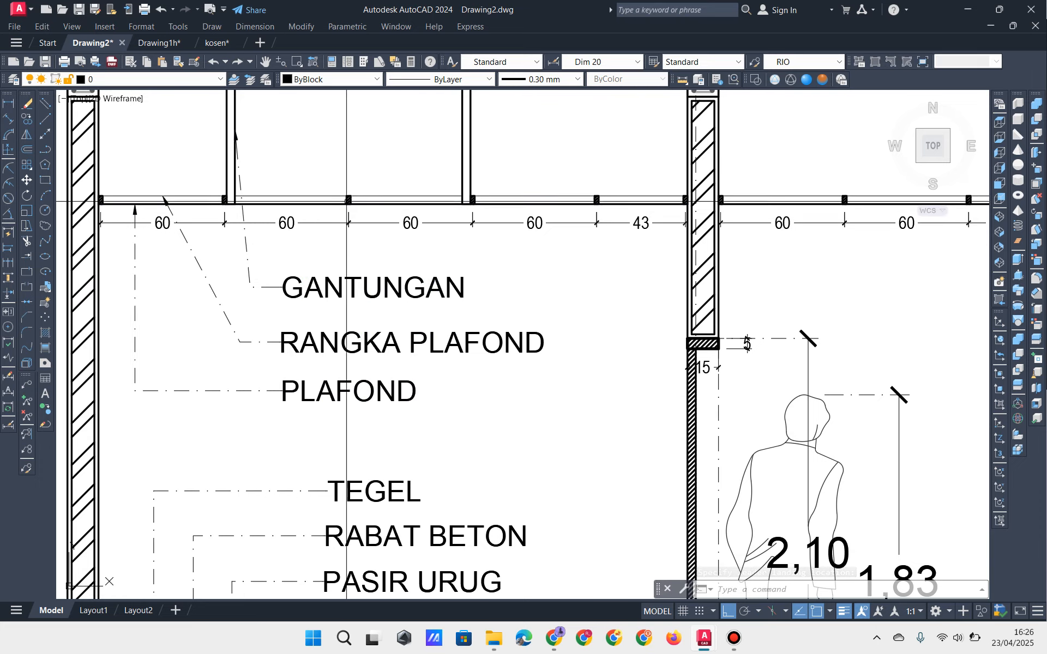
middle_drag(245, 161, 236, 182)
scroll(263, 228, down, 2)
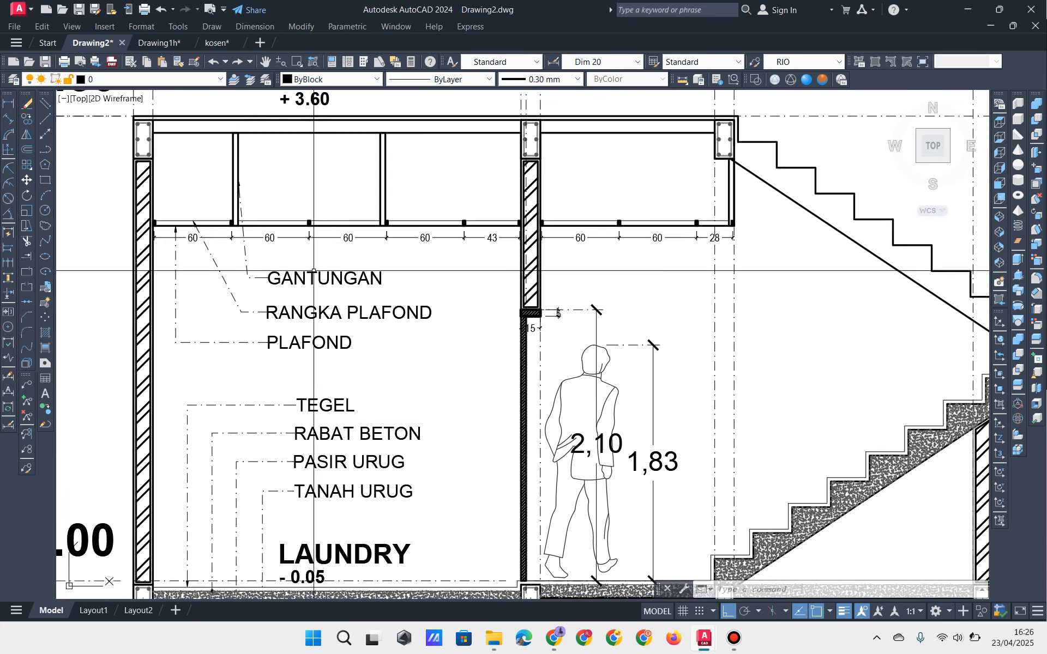
middle_drag(330, 274, 280, 287)
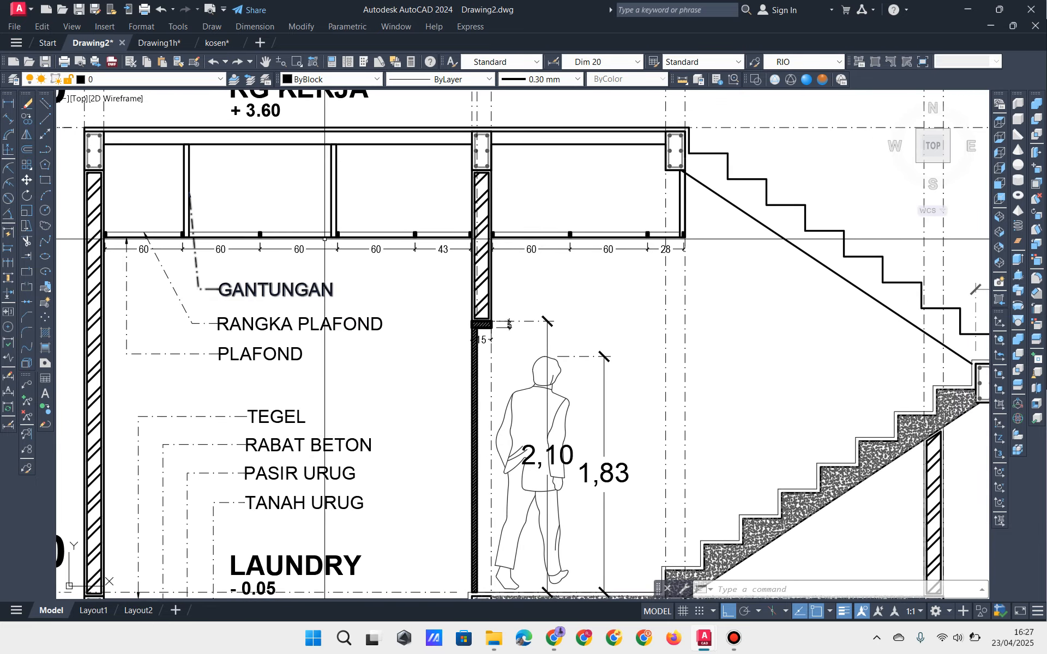
click(306, 237)
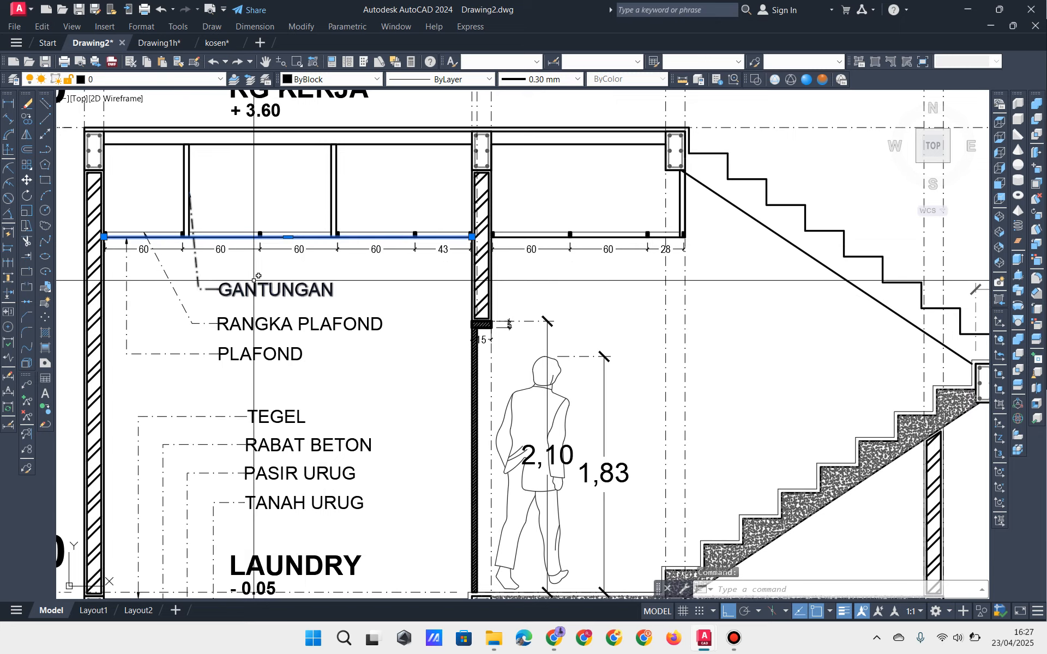
key(Escape)
key(Escape)
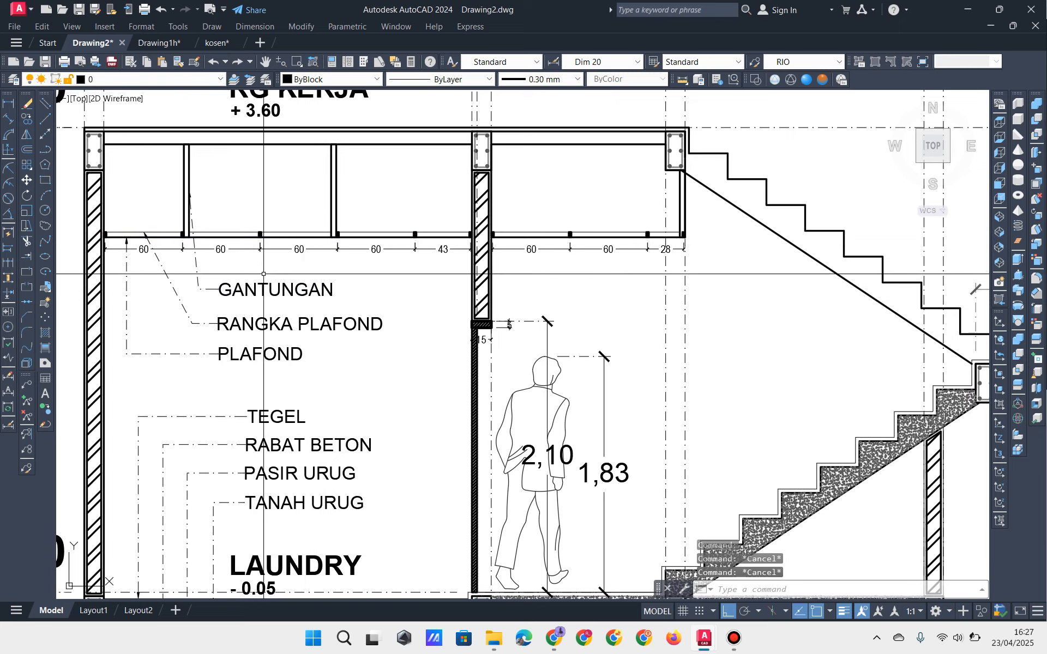
middle_drag(279, 271, 314, 270)
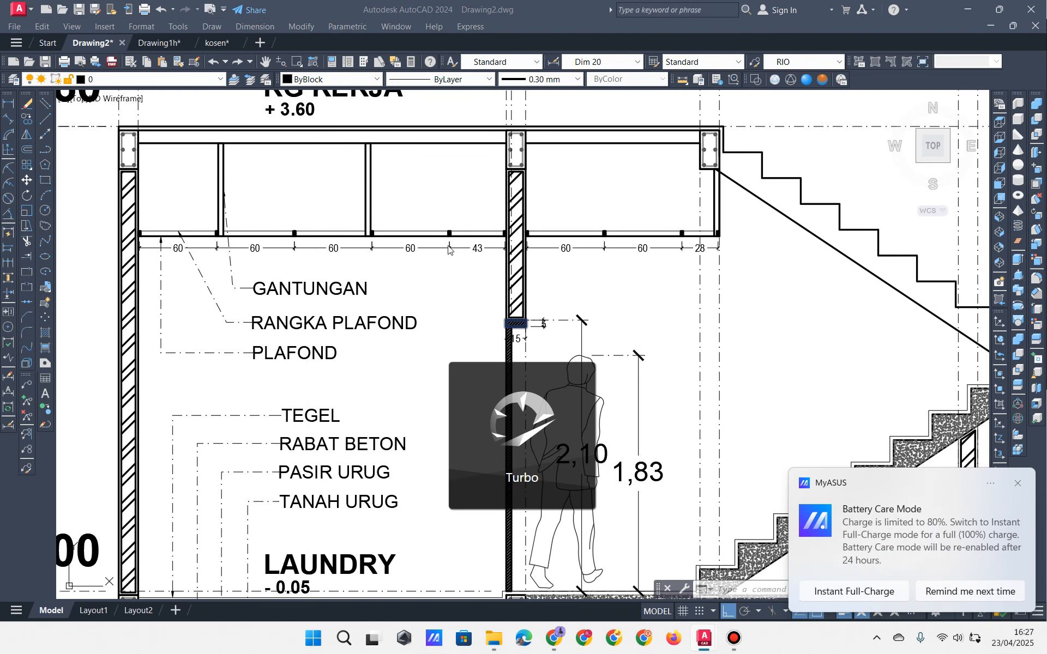
click(743, 630)
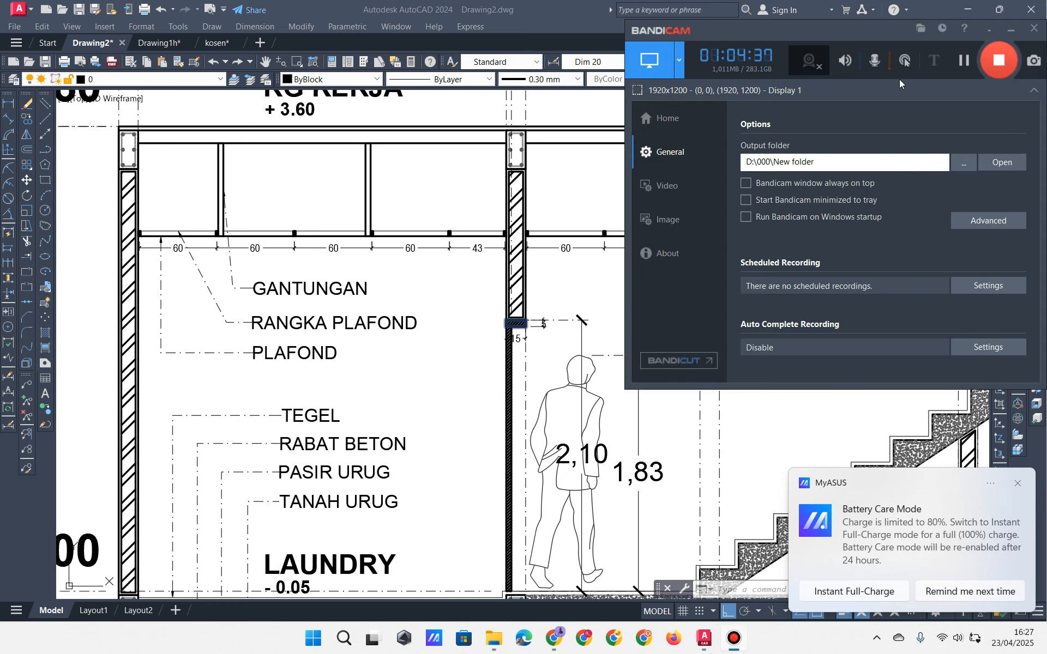
Step: Pause the screen recording and nudge the section view slightly right
click(963, 60)
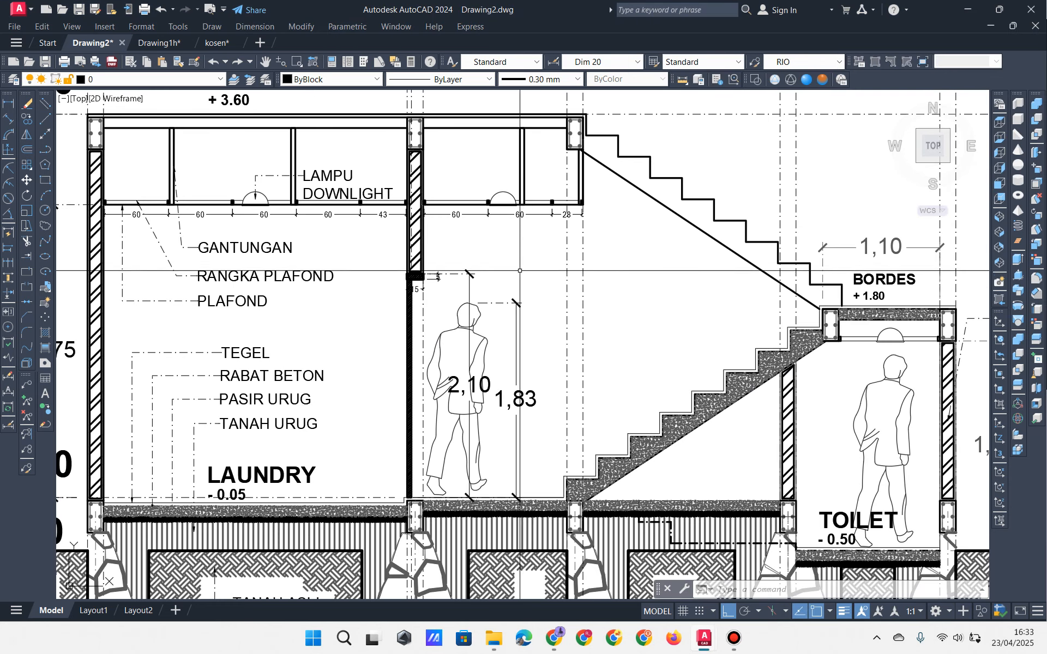
middle_drag(202, 224, 213, 226)
scroll(213, 226, up, 10)
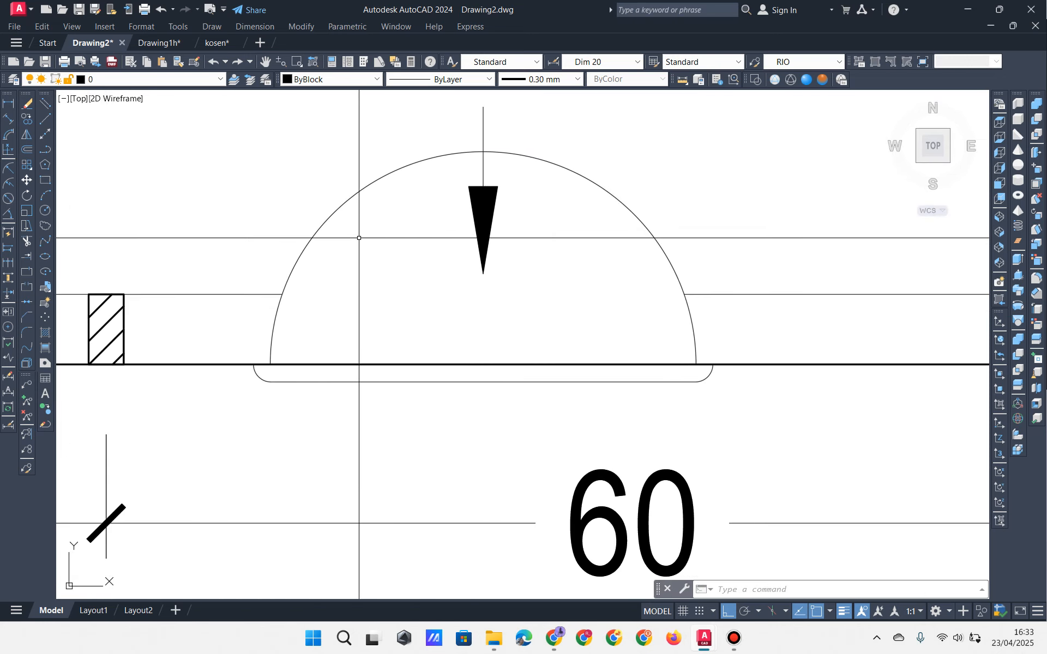
scroll(311, 186, down, 4)
Step: Window-select the downlight fixture, zoom in to check it, then cancel the selection
click(311, 186)
click(524, 287)
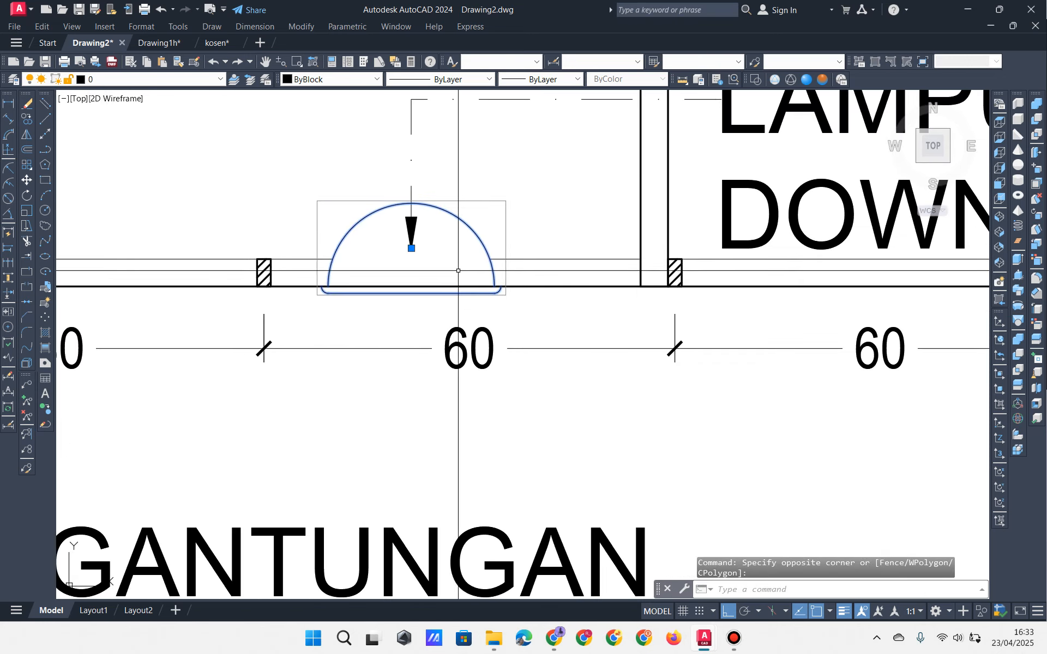
scroll(461, 252, up, 3)
middle_drag(462, 252, 400, 321)
scroll(383, 279, up, 2)
scroll(384, 278, down, 2)
scroll(399, 299, up, 2)
scroll(399, 320, down, 7)
key(Escape)
key(Escape)
Step: Zoom out to the whole stair, laundry and toilet section and pause recording again
middle_drag(470, 327, 403, 230)
scroll(488, 252, down, 2)
scroll(467, 283, down, 2)
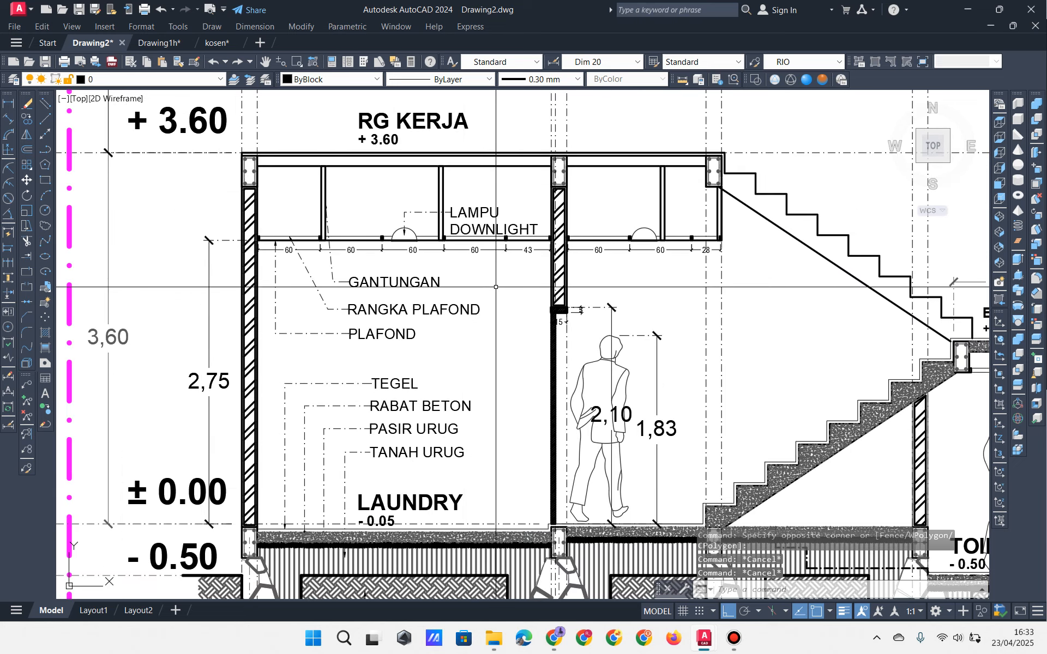
mouse_move(518, 287)
middle_down()
mouse_move(385, 262)
mouse_move(408, 276)
middle_up()
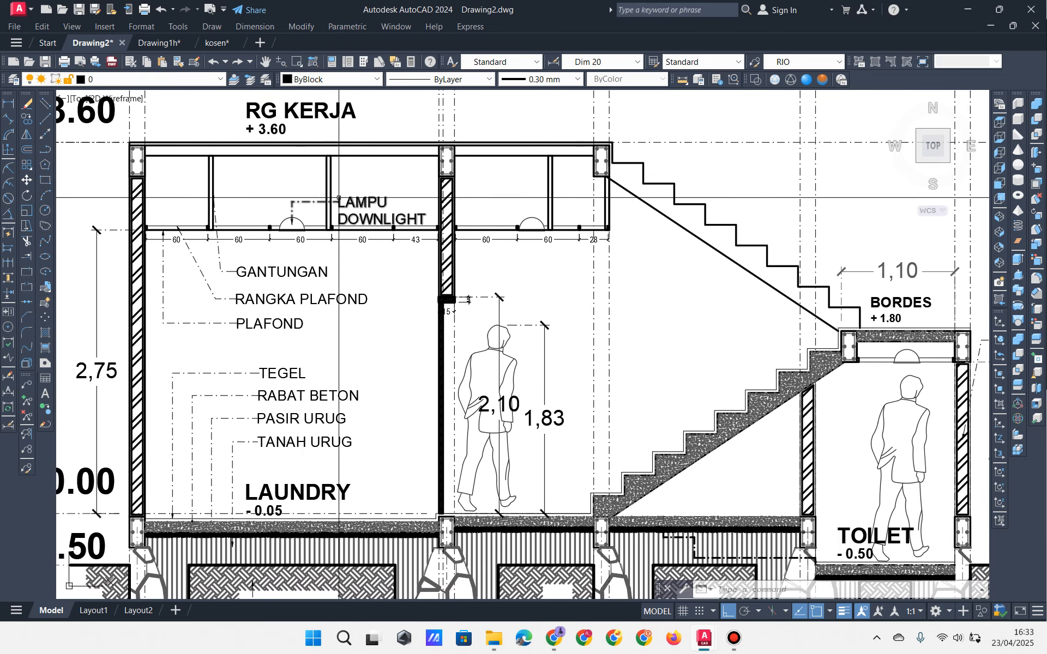
click(734, 638)
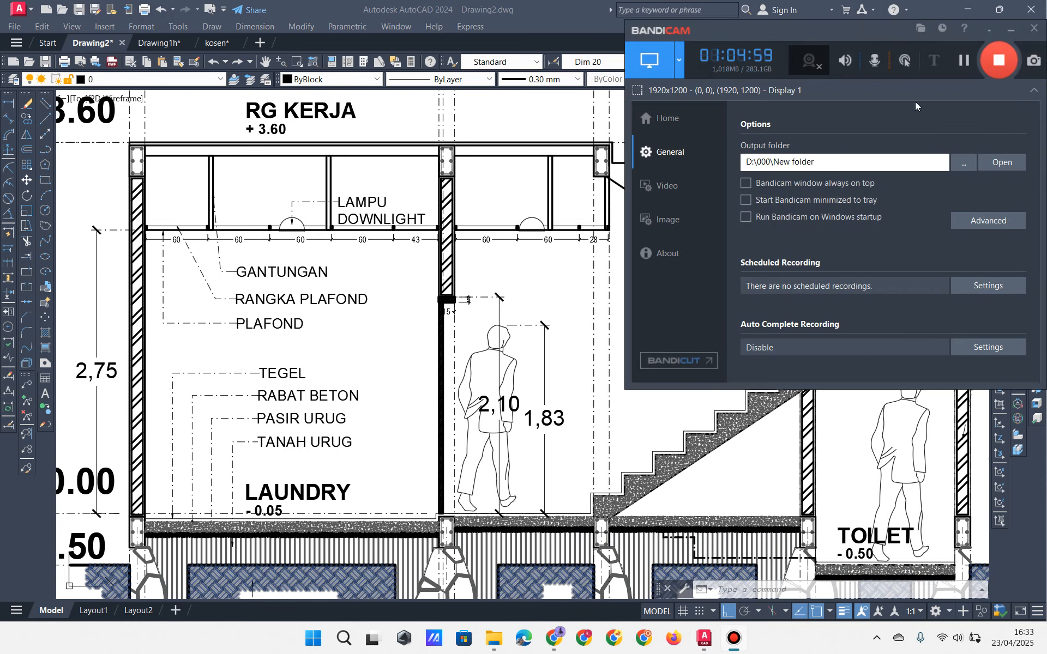
click(961, 64)
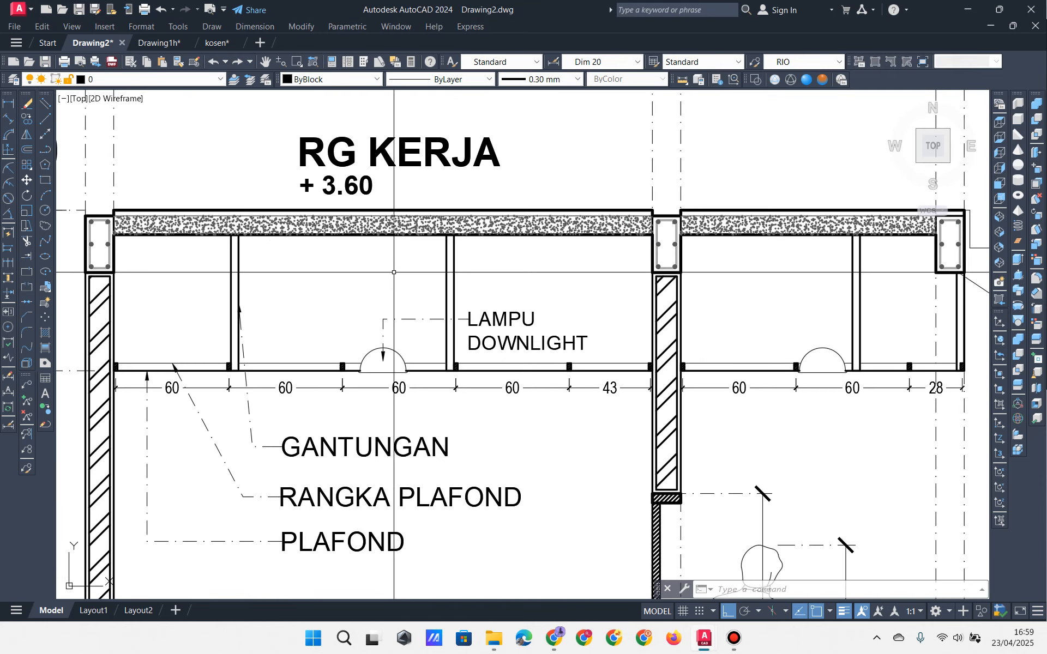
middle_drag(353, 400, 492, 426)
scroll(388, 387, up, 2)
scroll(492, 426, up, 6)
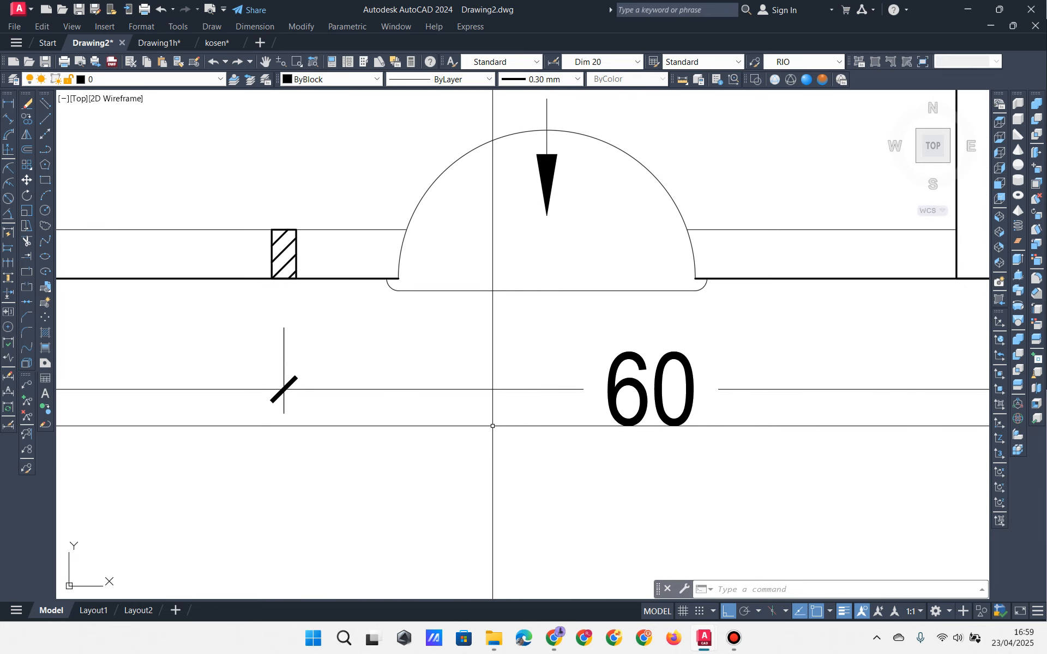
scroll(494, 427, down, 7)
mouse_move(632, 406)
middle_down()
mouse_move(507, 404)
mouse_move(517, 406)
middle_up()
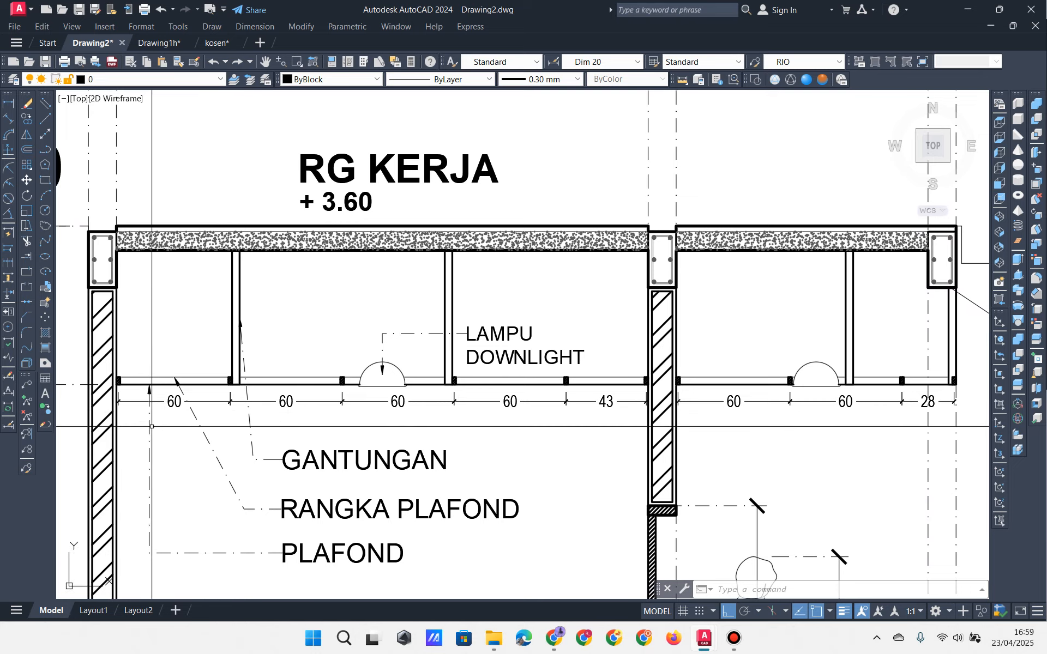
scroll(257, 432, up, 2)
scroll(258, 432, up, 6)
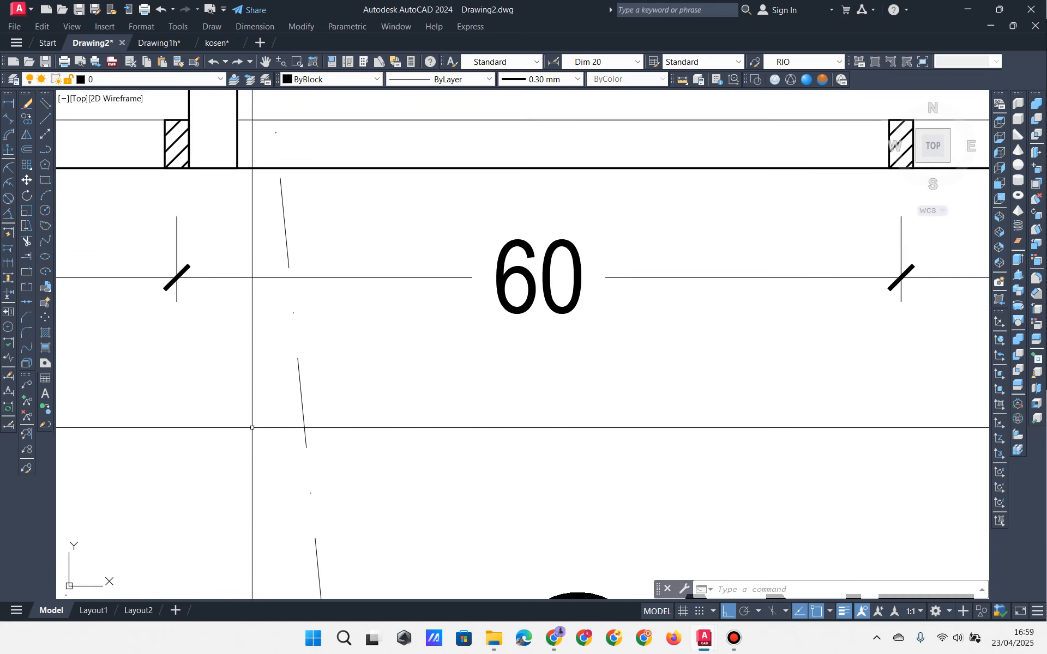
mouse_move(251, 428)
middle_down()
mouse_move(254, 495)
mouse_move(243, 509)
middle_up()
mouse_move(202, 310)
mouse_down()
mouse_move(154, 309)
mouse_move(860, 318)
mouse_move(681, 376)
mouse_up()
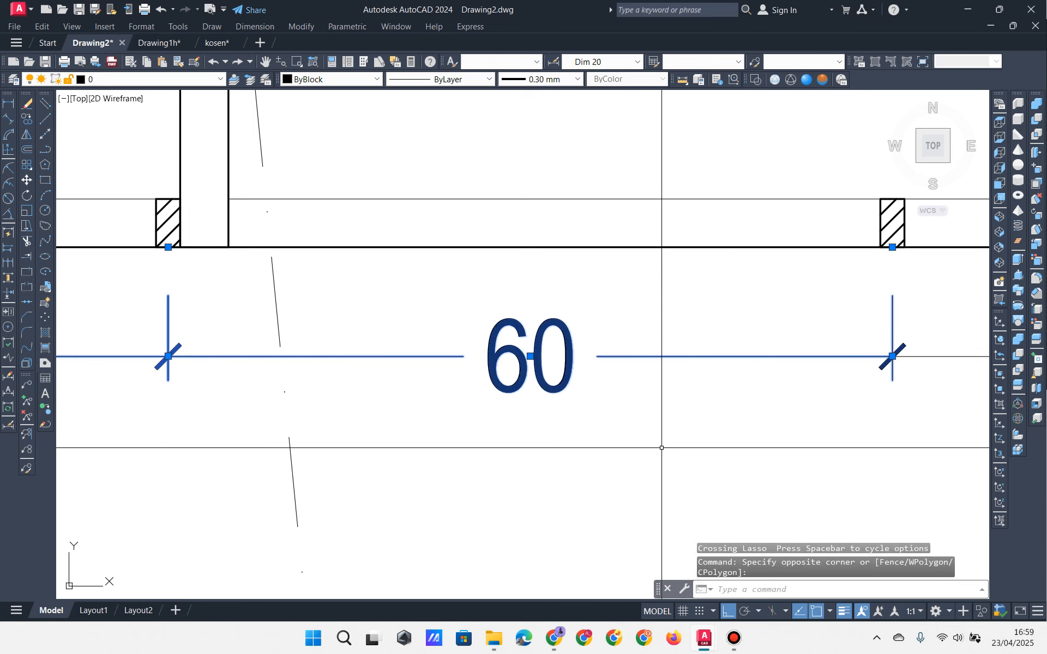
scroll(660, 445, down, 2)
scroll(654, 435, down, 6)
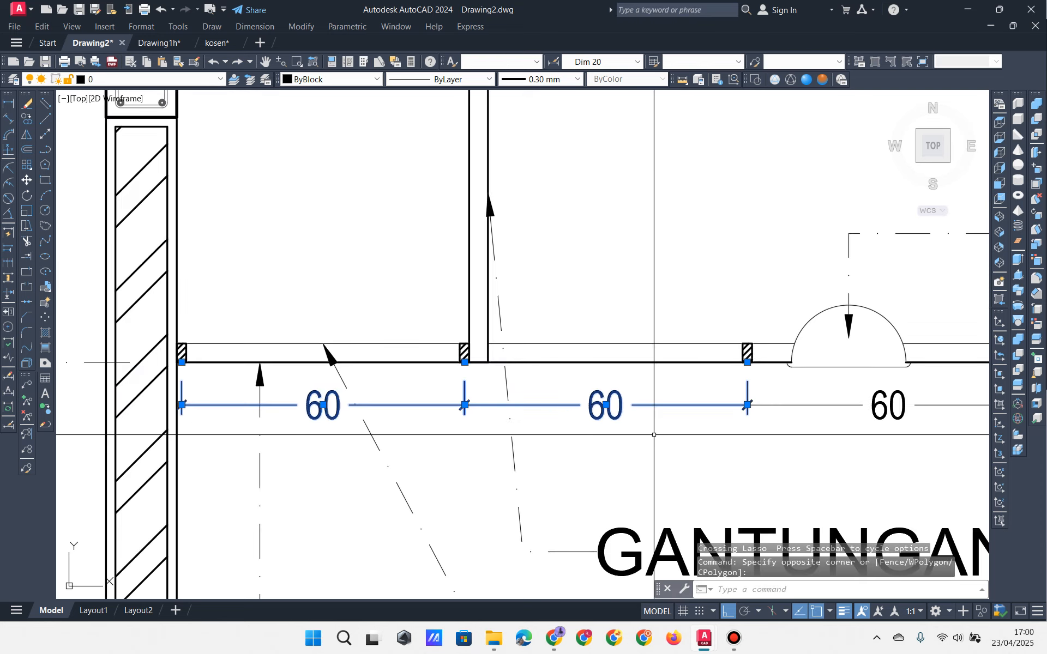
mouse_move(586, 361)
middle_down()
mouse_move(515, 341)
mouse_move(533, 342)
middle_up()
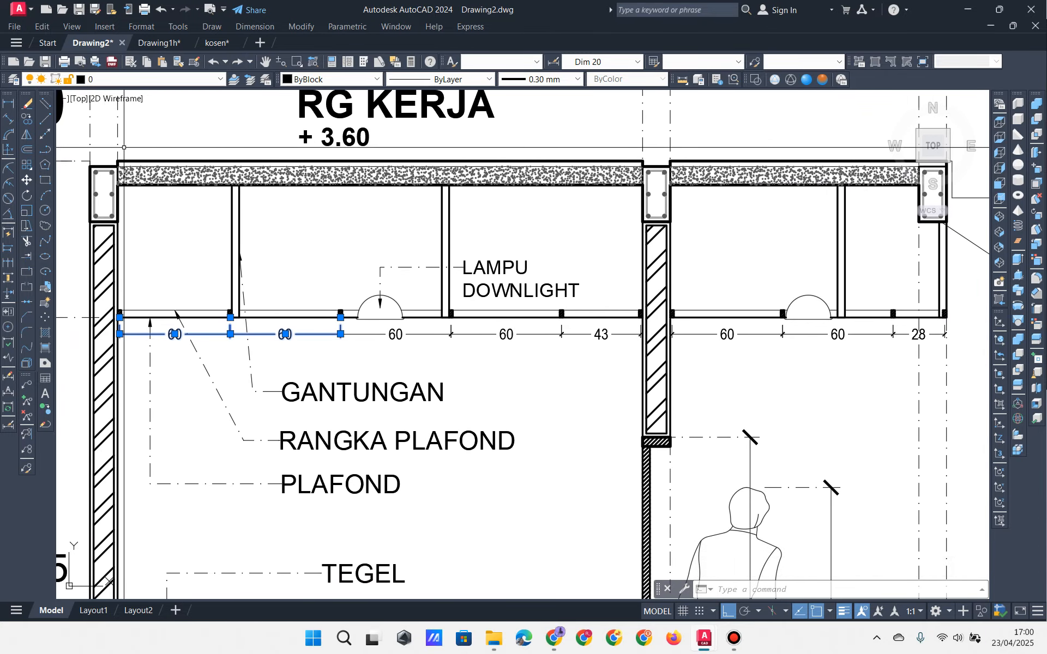
click(162, 186)
key(Escape)
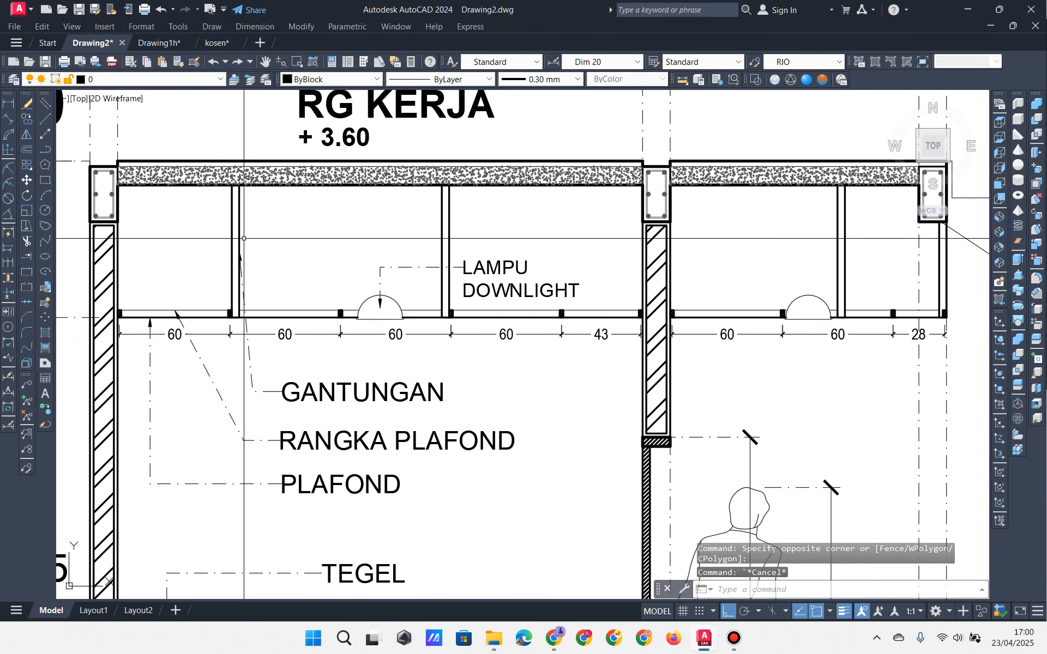
middle_drag(271, 277, 267, 287)
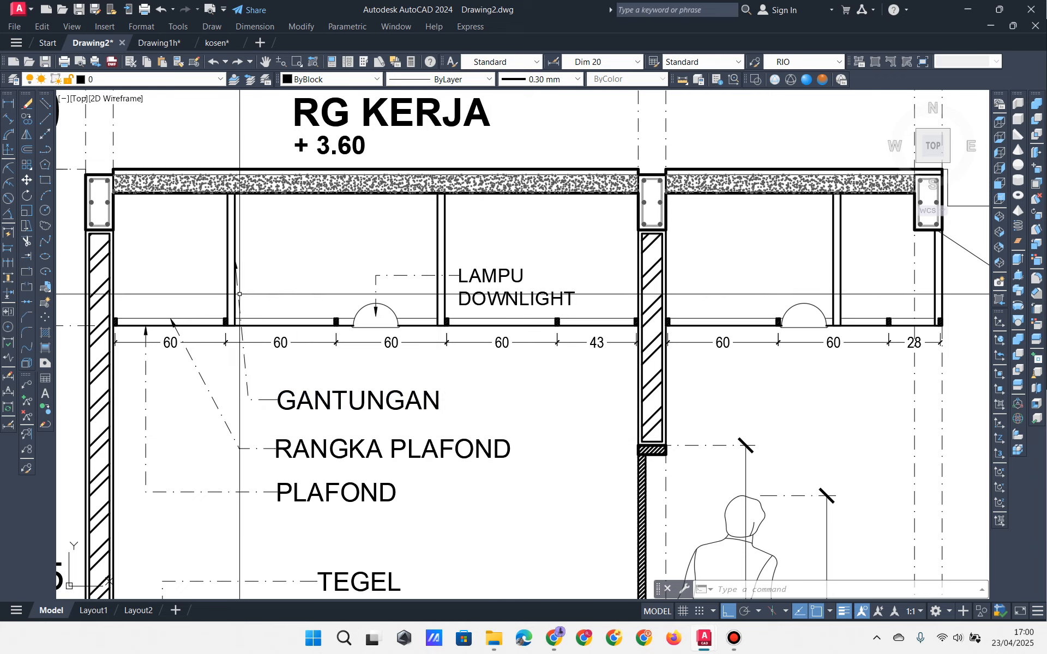
scroll(234, 294, up, 6)
mouse_move(230, 336)
middle_down()
mouse_move(413, 496)
mouse_move(409, 451)
mouse_move(451, 422)
middle_up()
scroll(405, 491, down, 2)
scroll(426, 472, up, 4)
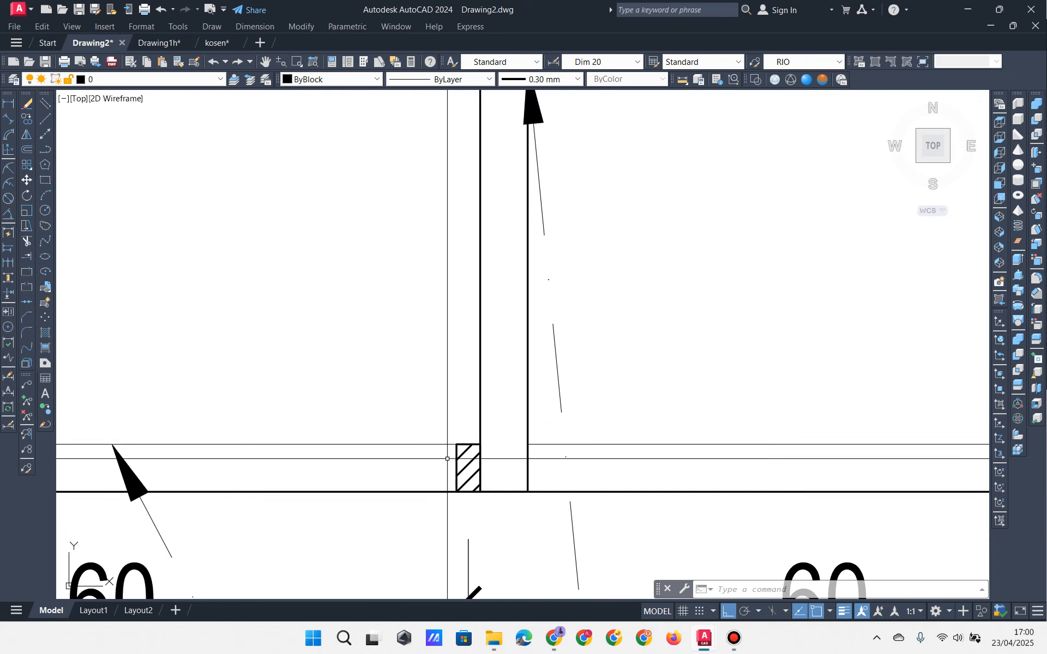
click(433, 414)
click(493, 496)
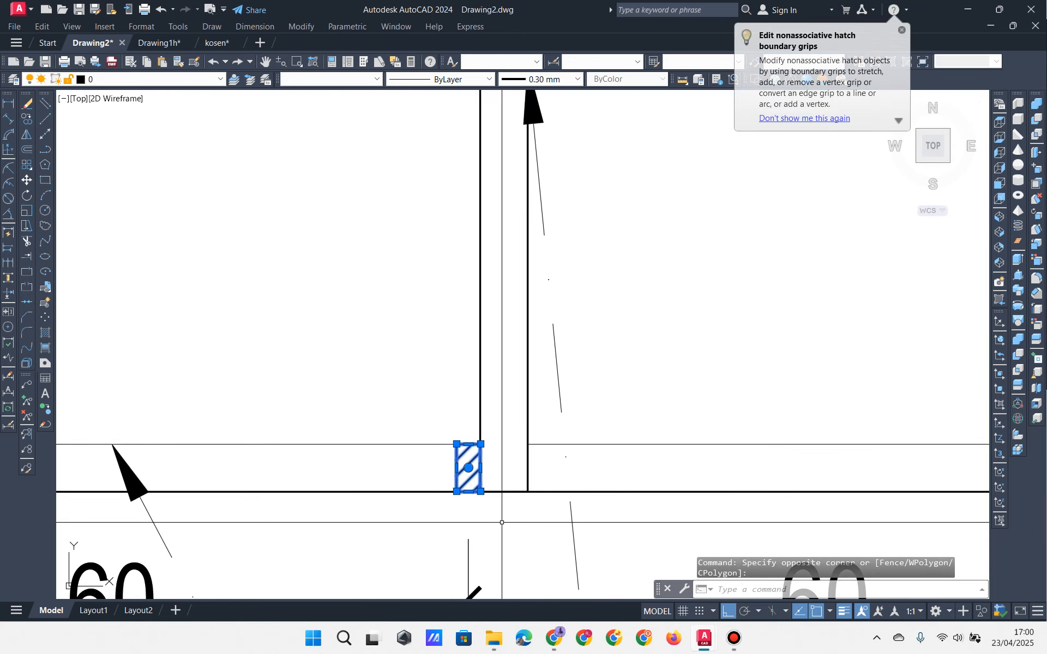
scroll(501, 522, down, 3)
mouse_move(661, 483)
middle_down()
mouse_move(523, 411)
mouse_move(352, 381)
middle_up()
scroll(524, 408, up, 2)
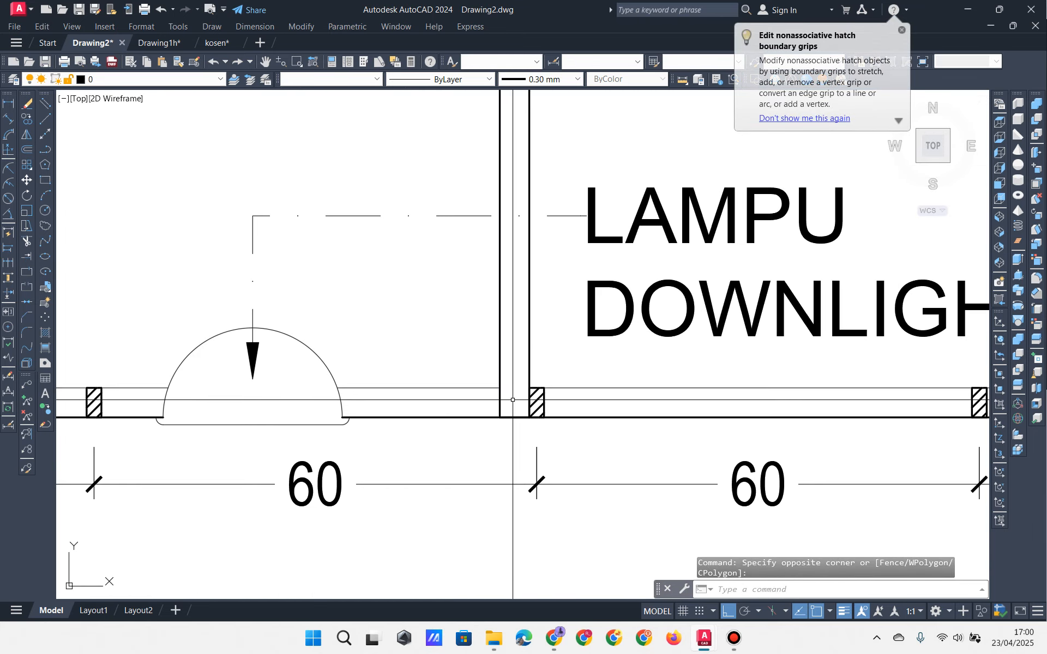
scroll(526, 403, down, 2)
middle_drag(726, 416, 298, 375)
scroll(665, 365, up, 2)
middle_drag(700, 369, 530, 398)
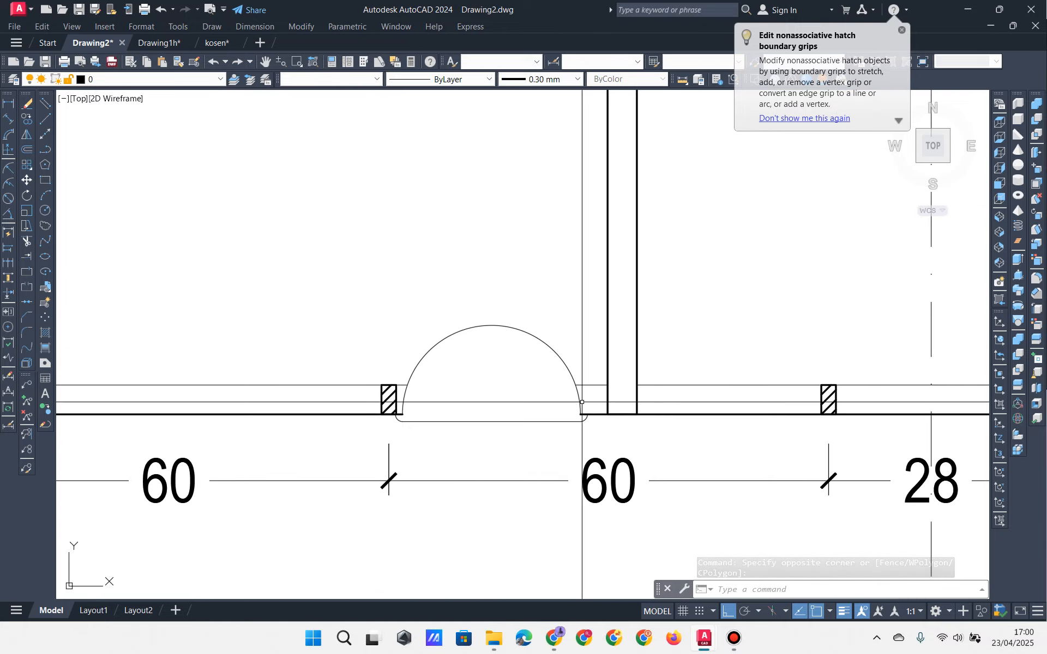
key(Escape)
key(Escape)
key(Escape)
scroll(625, 363, down, 3)
scroll(643, 359, up, 3)
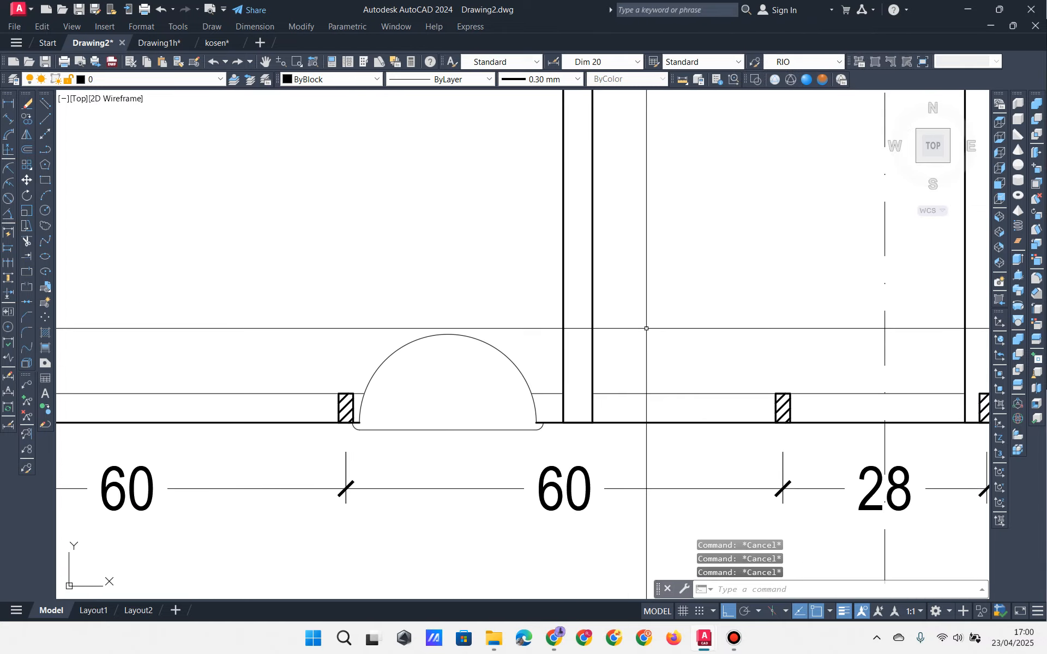
middle_drag(675, 336, 680, 343)
mouse_move(617, 388)
middle_down()
mouse_move(661, 374)
mouse_move(568, 356)
middle_up()
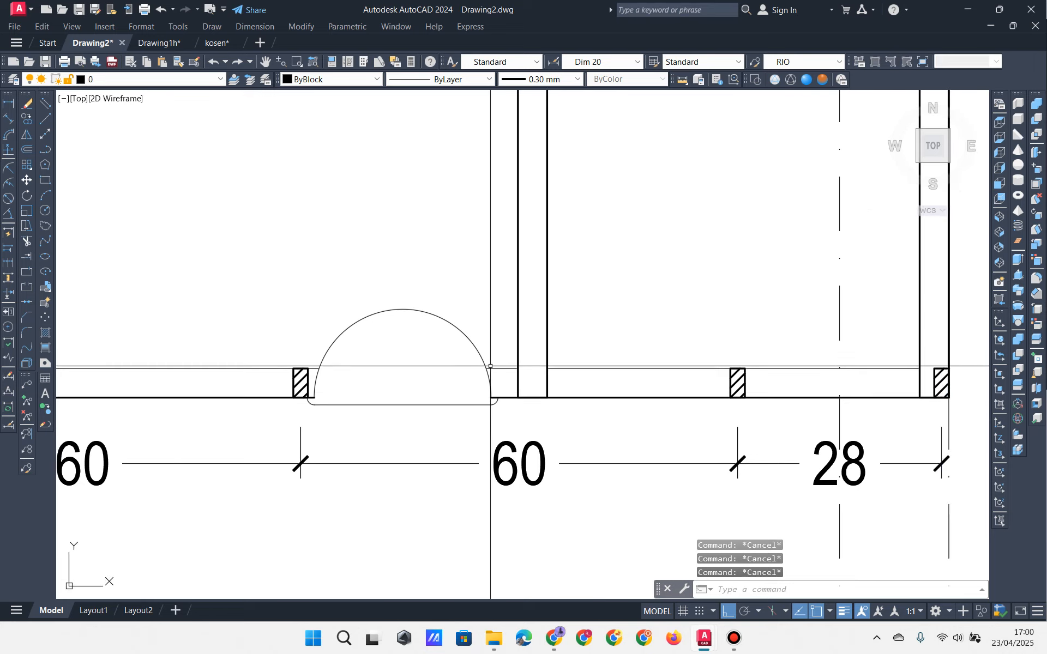
click(443, 347)
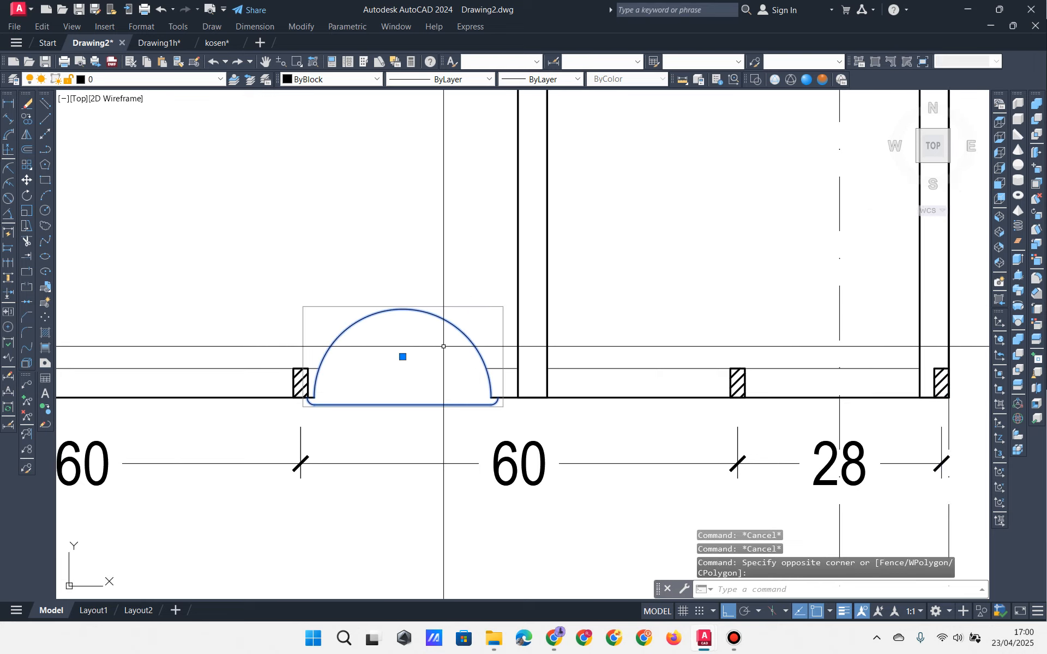
scroll(446, 345, down, 7)
key(Escape)
key(Escape)
scroll(577, 377, up, 5)
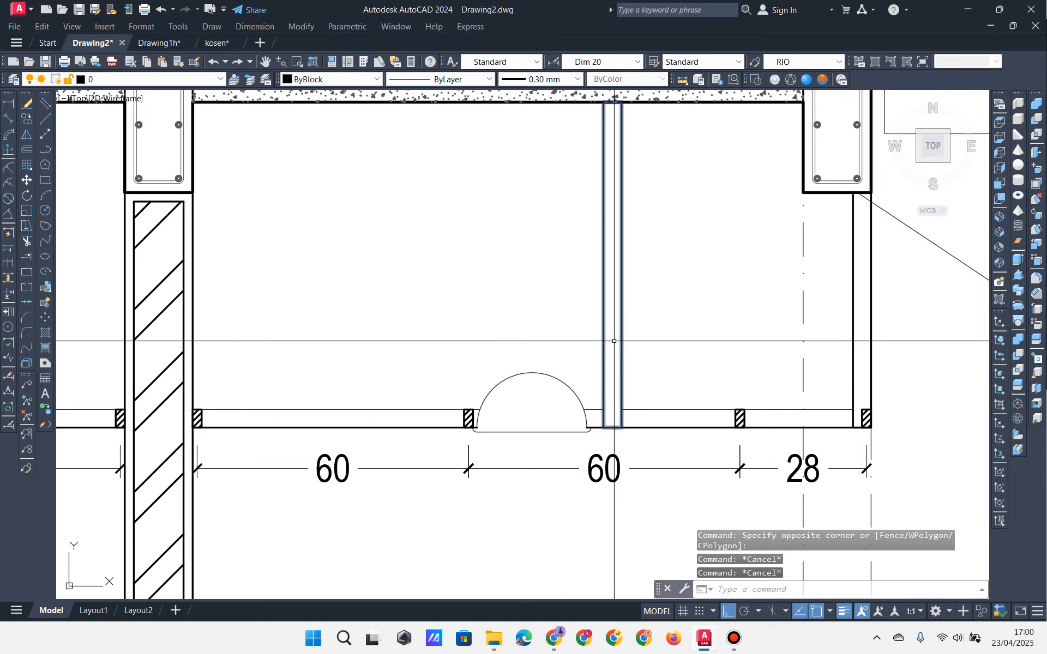
click(569, 337)
click(551, 384)
key(Escape)
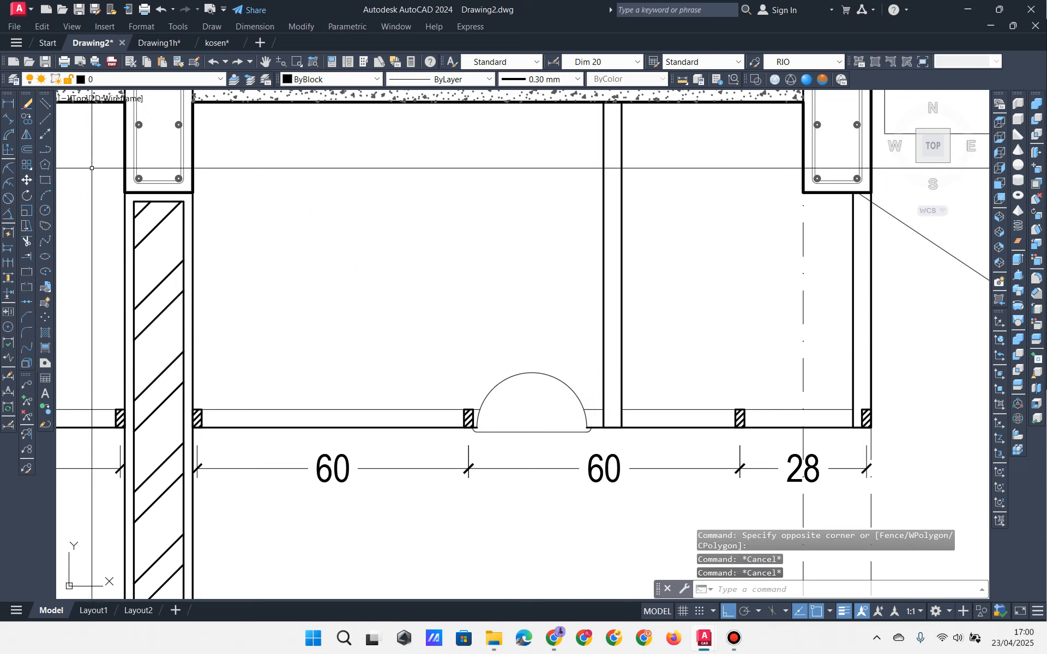
click(46, 149)
key(Escape)
key(Escape)
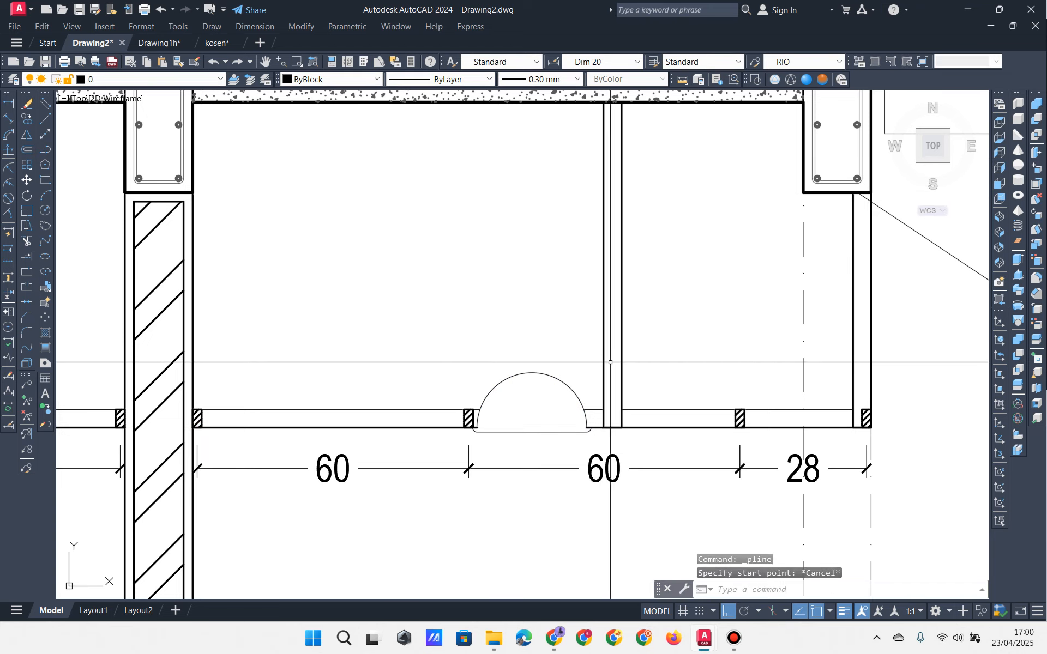
click(669, 303)
click(600, 319)
key(Escape)
key(Escape)
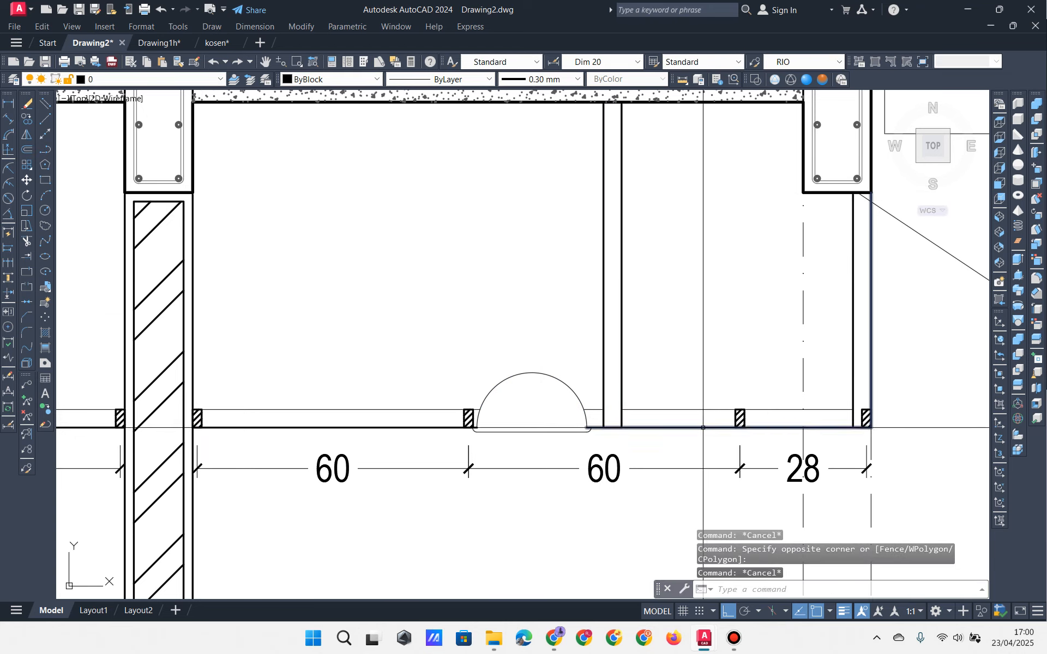
click(46, 150)
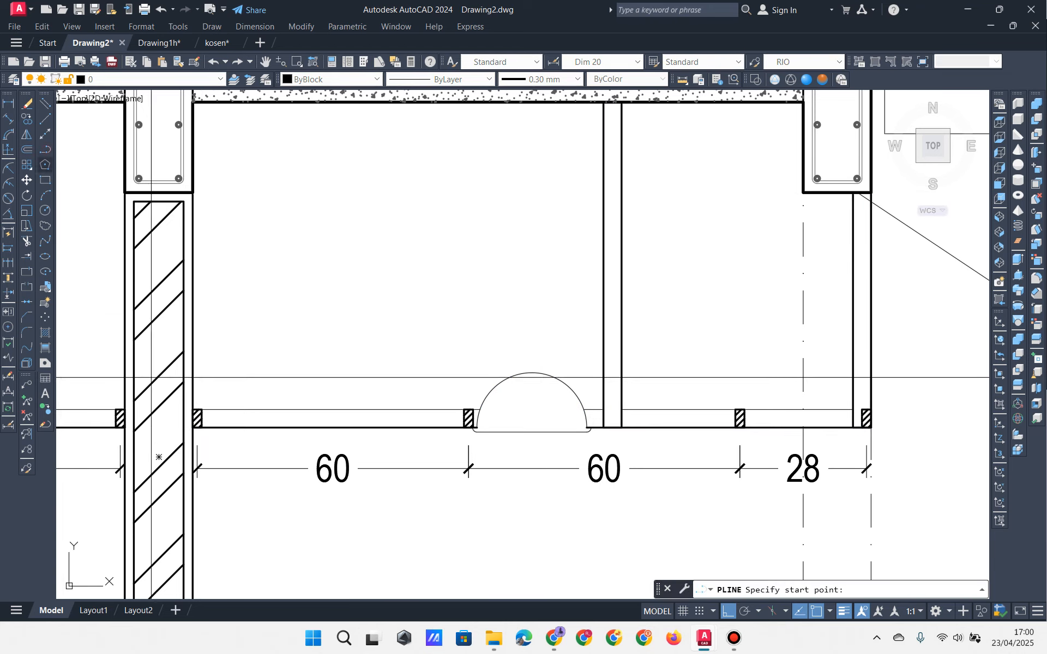
click(198, 427)
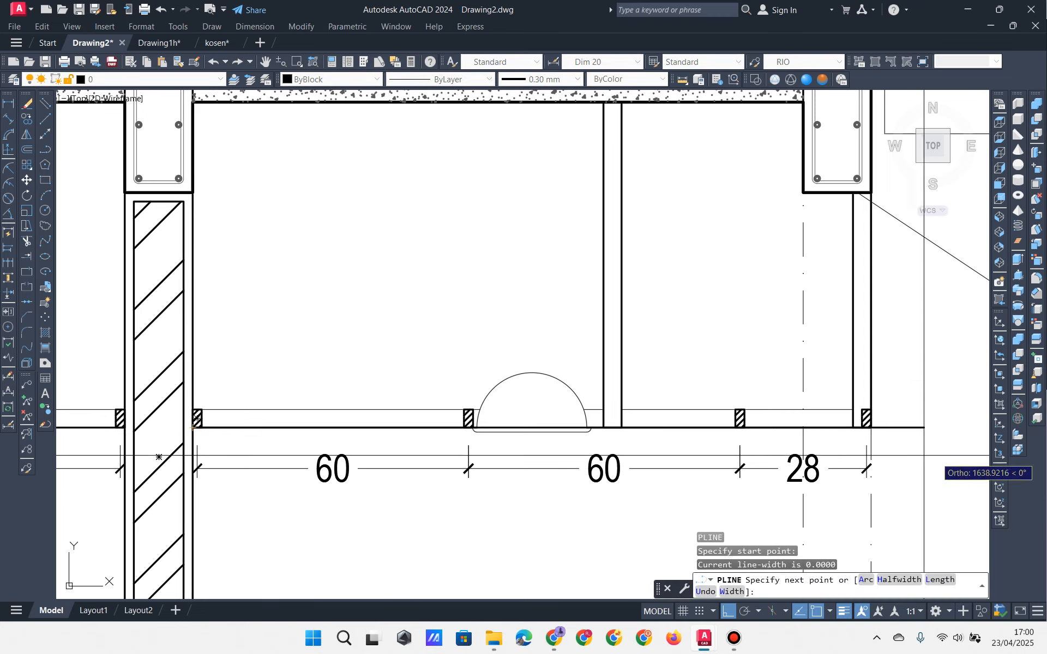
click(870, 428)
key(Escape)
key(Escape)
click(614, 345)
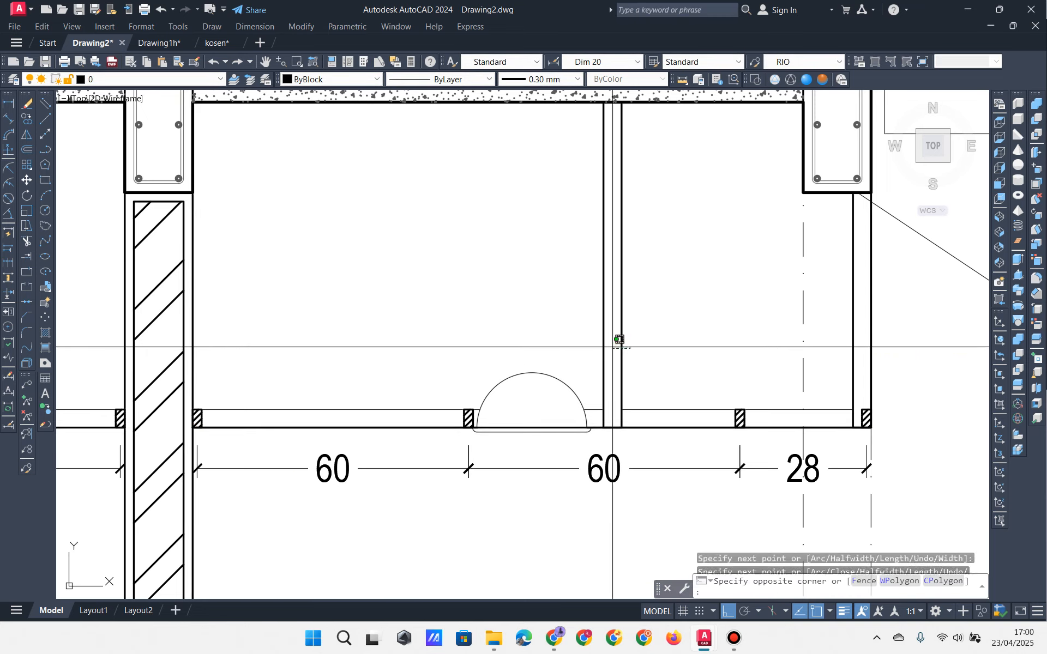
click(563, 357)
text(m)
key(Return)
click(604, 427)
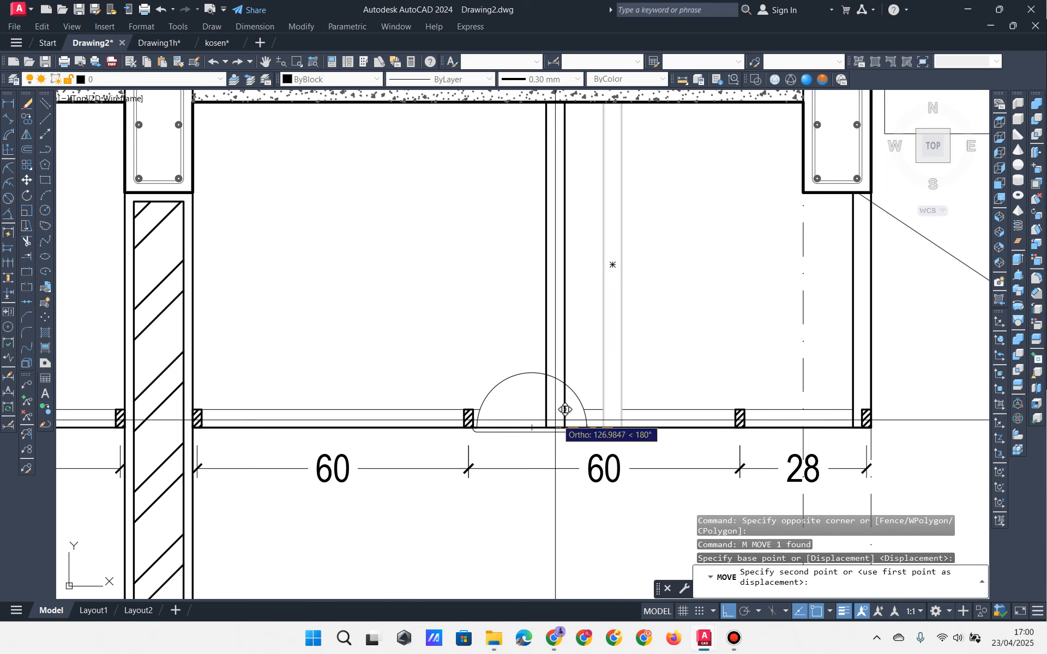
click(540, 423)
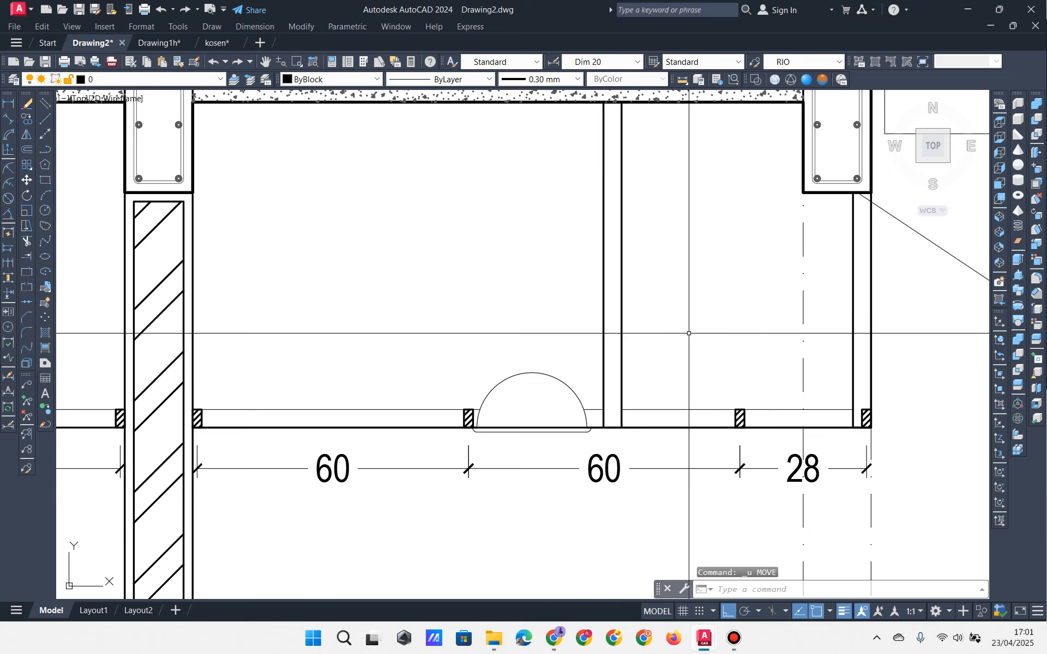
key(ctrl+z)
scroll(670, 391, down, 2)
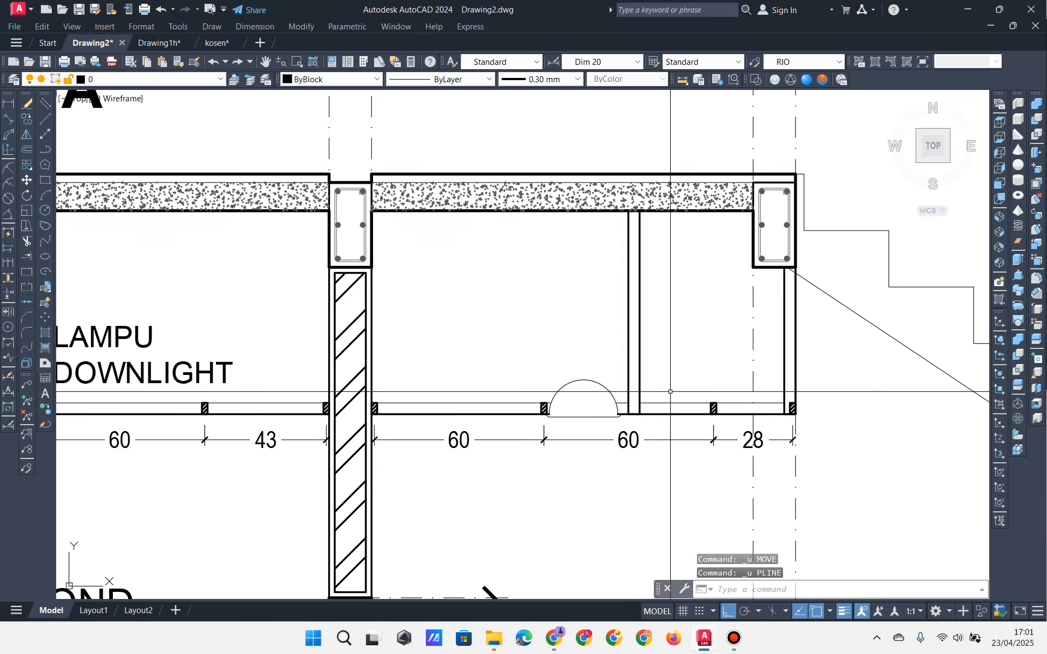
middle_drag(580, 353, 632, 367)
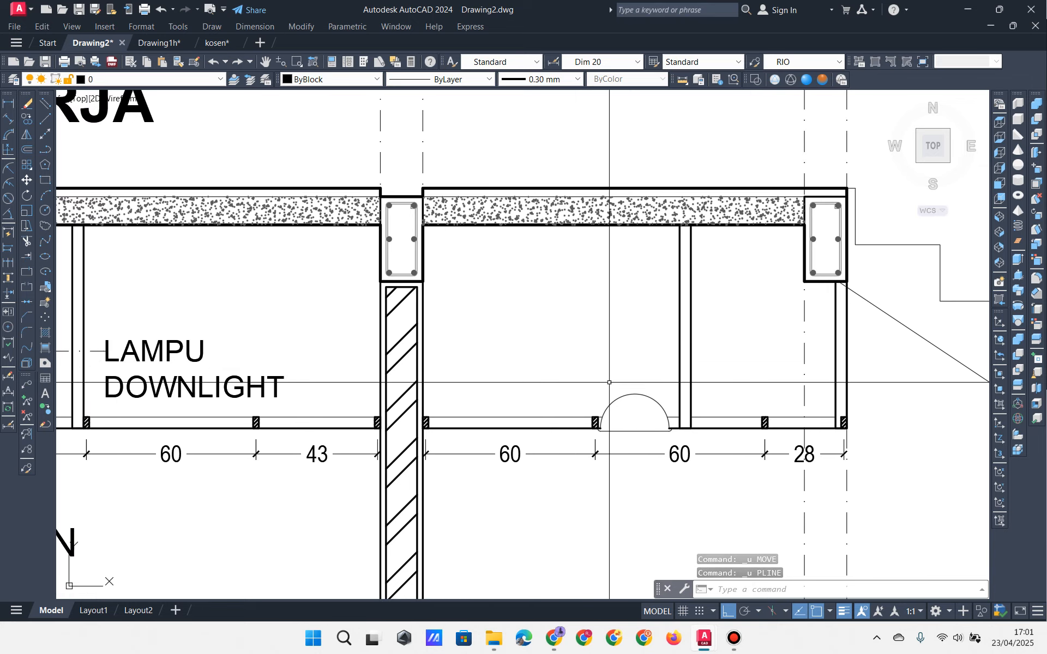
scroll(594, 402, down, 2)
middle_drag(470, 420, 638, 406)
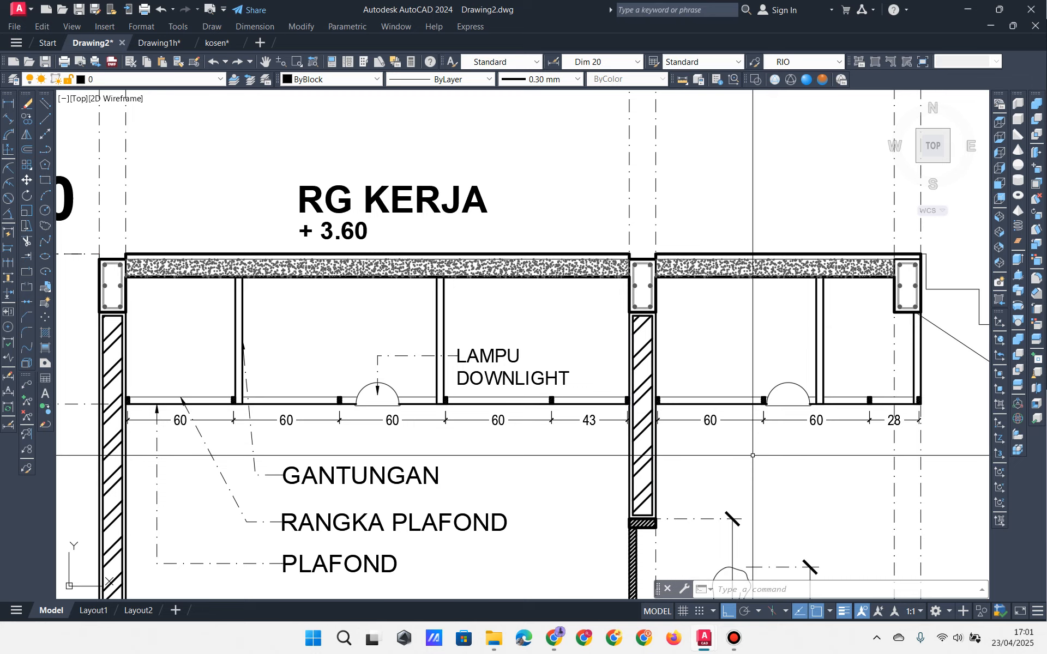
mouse_move(753, 455)
middle_down()
mouse_move(743, 448)
mouse_move(742, 369)
middle_up()
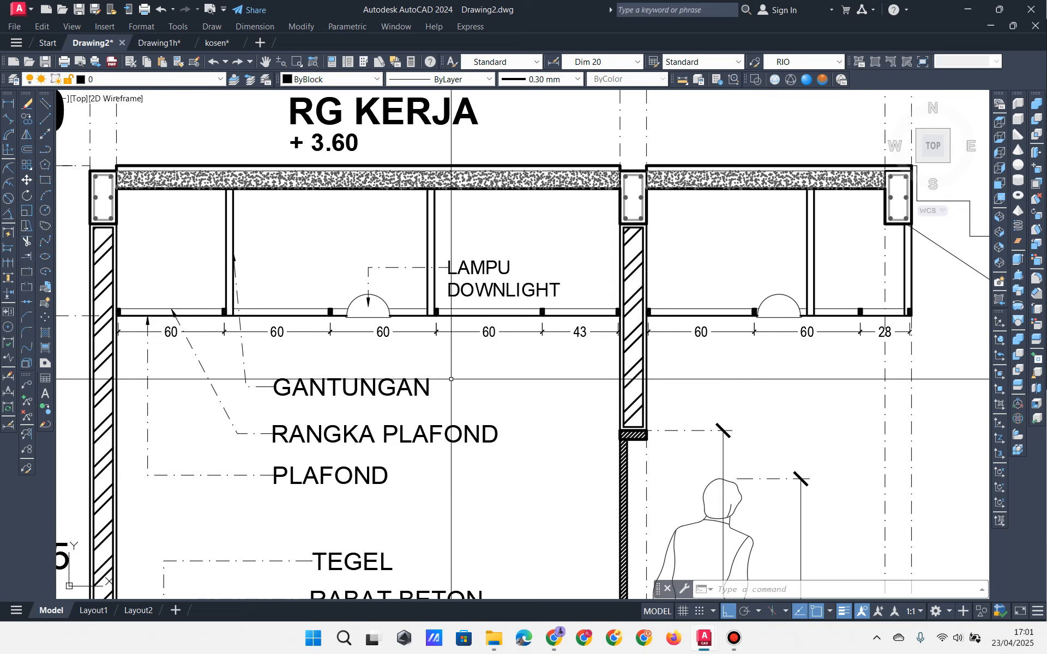
middle_drag(432, 383, 434, 410)
click(458, 260)
click(404, 265)
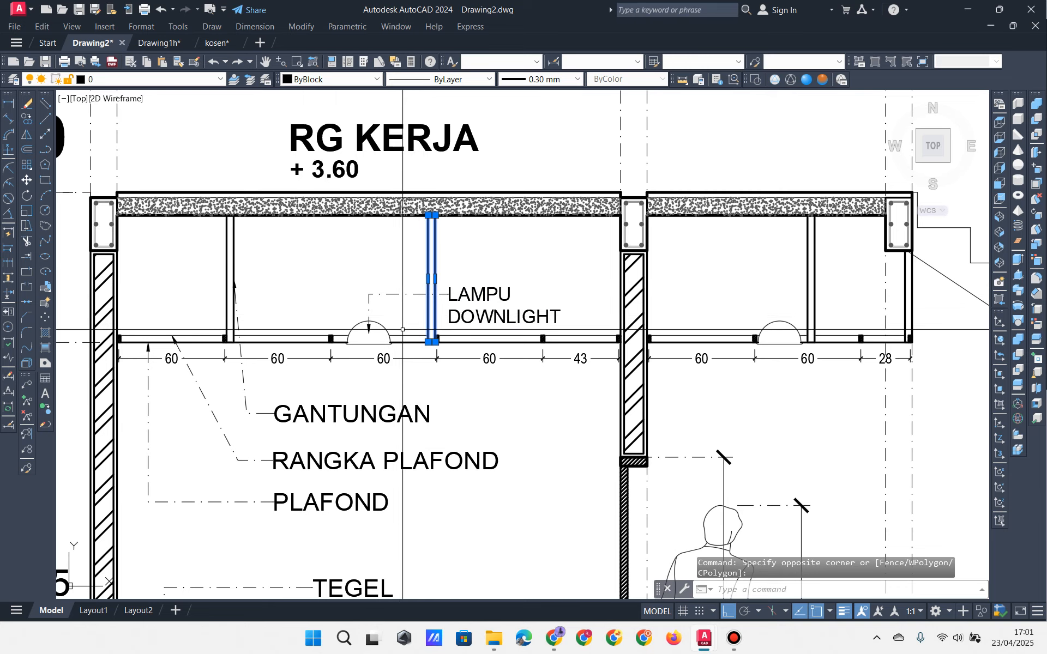
key(Escape)
key(Escape)
click(336, 306)
key(Escape)
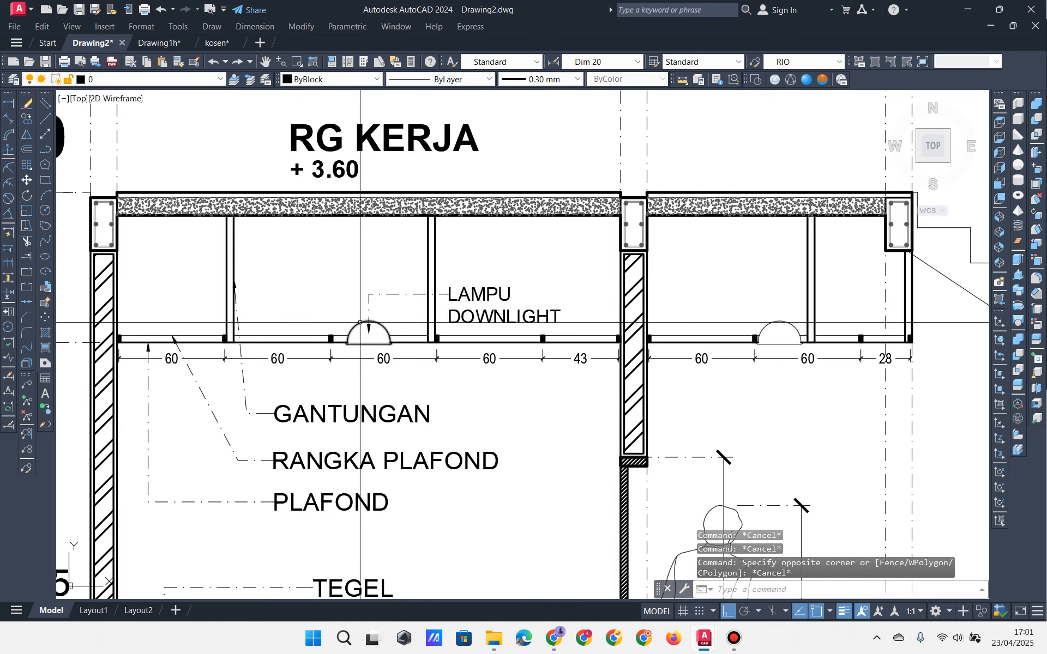
click(358, 327)
key(Escape)
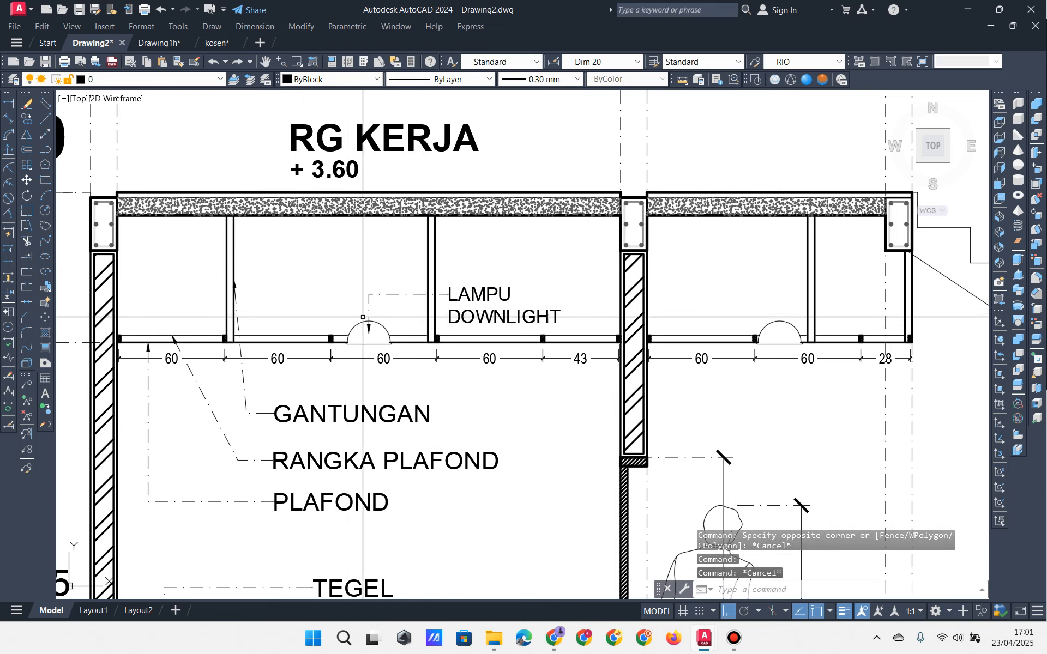
click(444, 247)
click(491, 249)
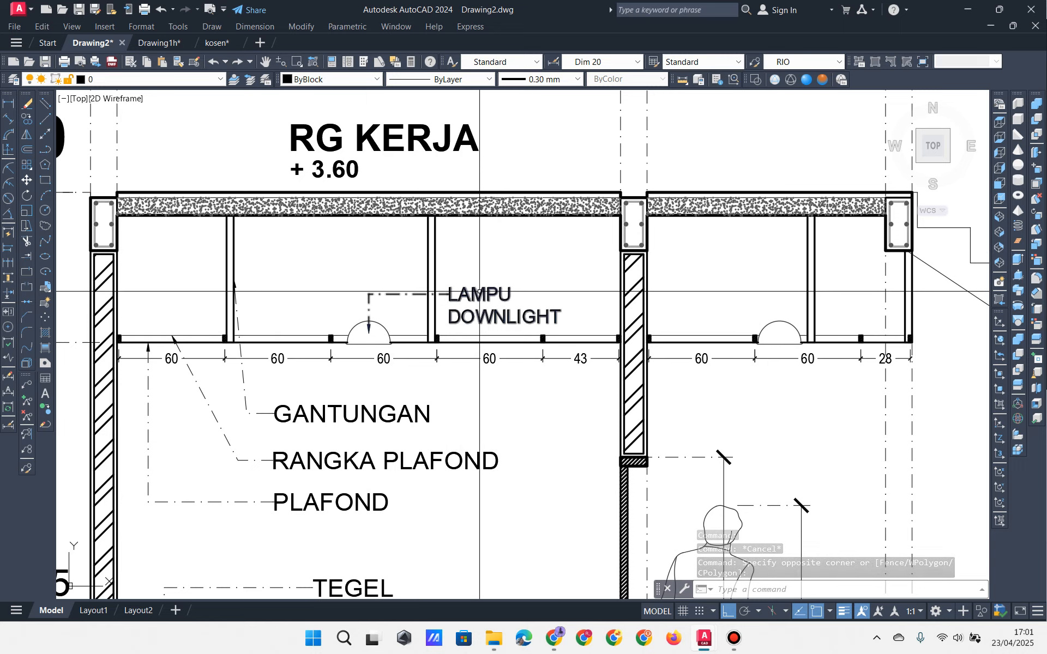
click(338, 311)
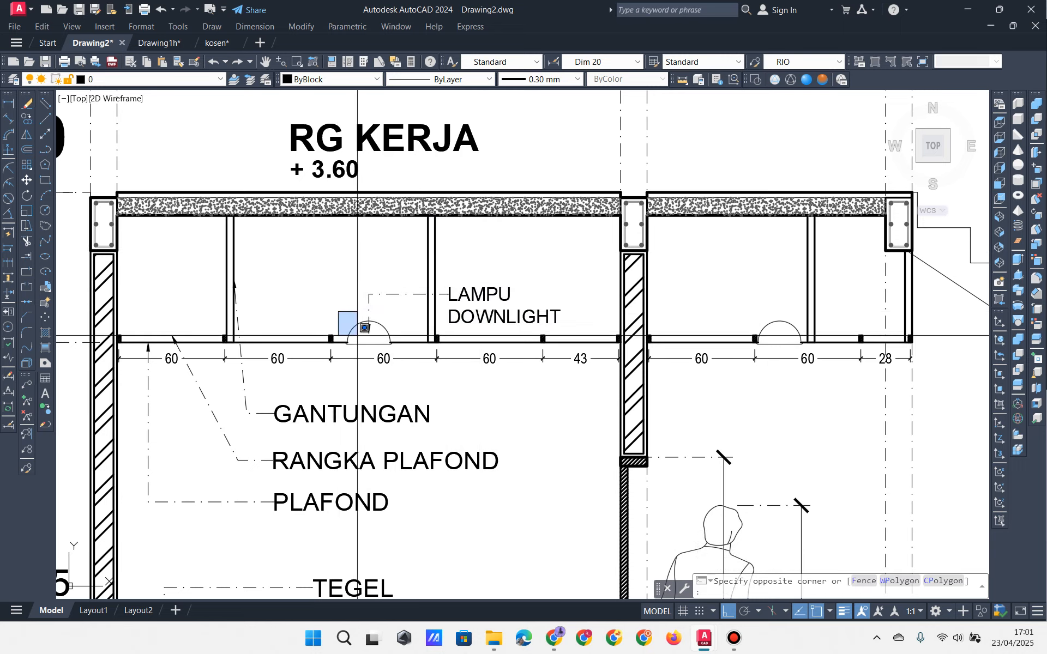
click(392, 359)
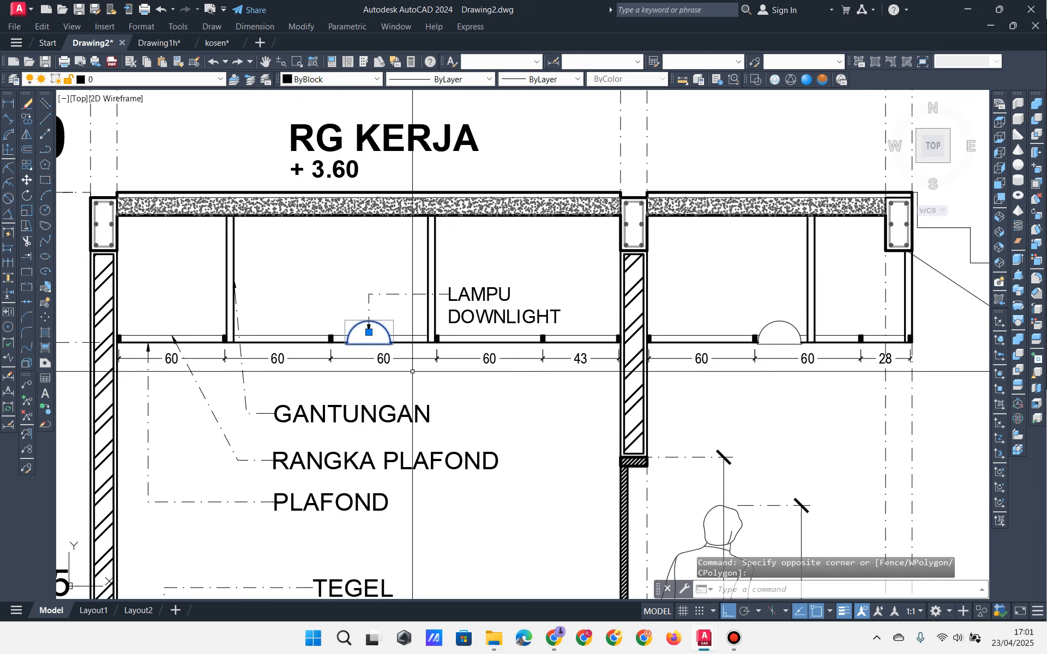
key(Escape)
key(Escape)
key(Escape)
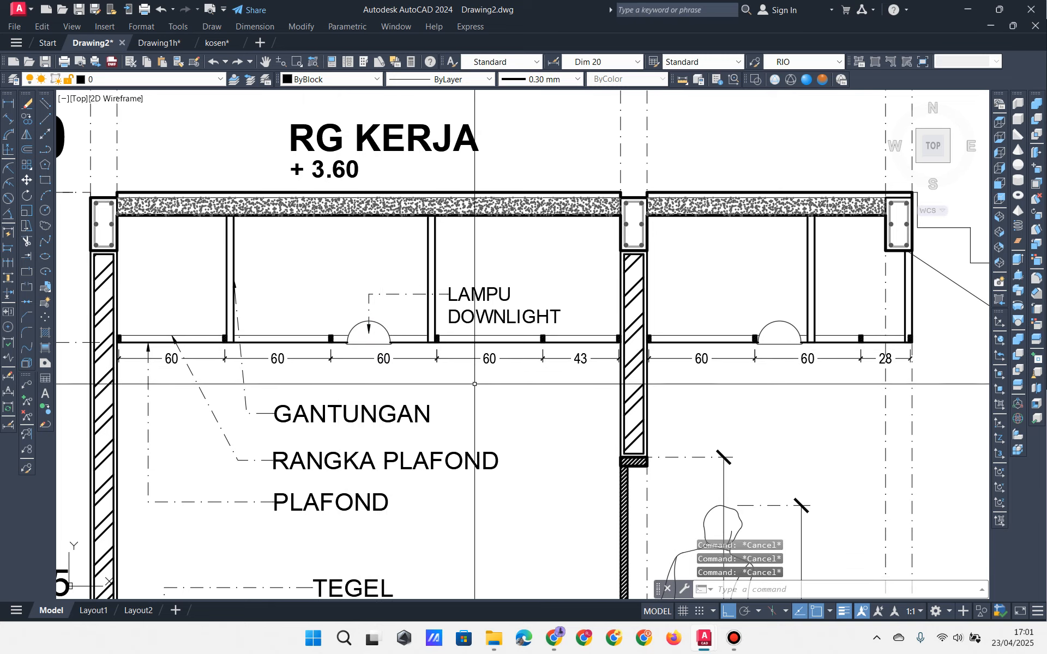
middle_drag(532, 423, 525, 397)
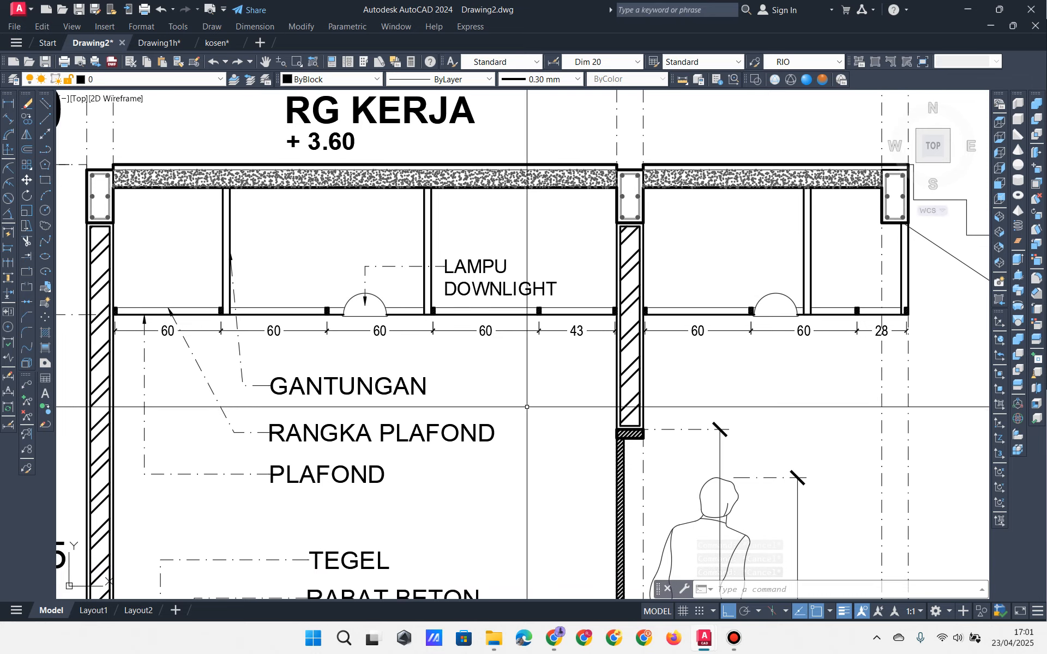
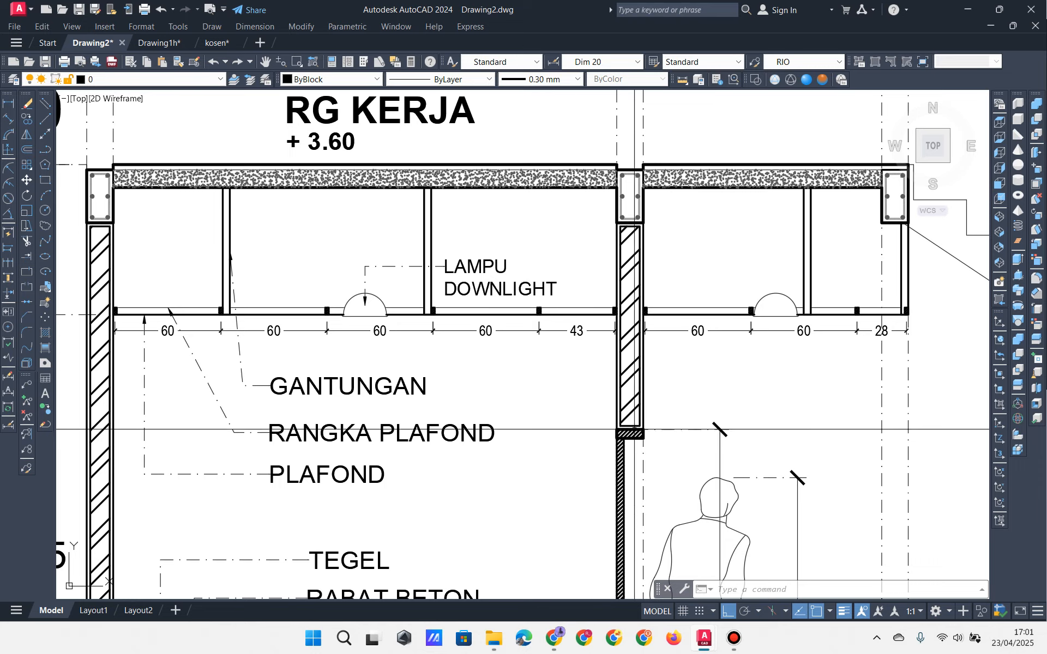
Step: Select the vertical dimension beside the standing figure on the right and erase it
click(815, 467)
click(779, 494)
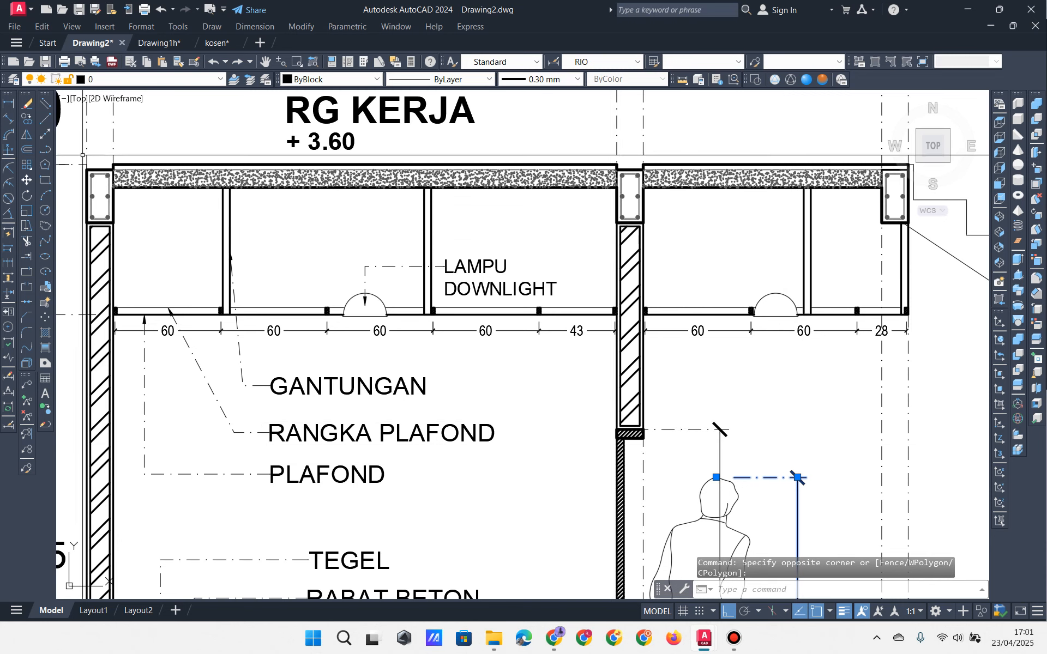
click(28, 103)
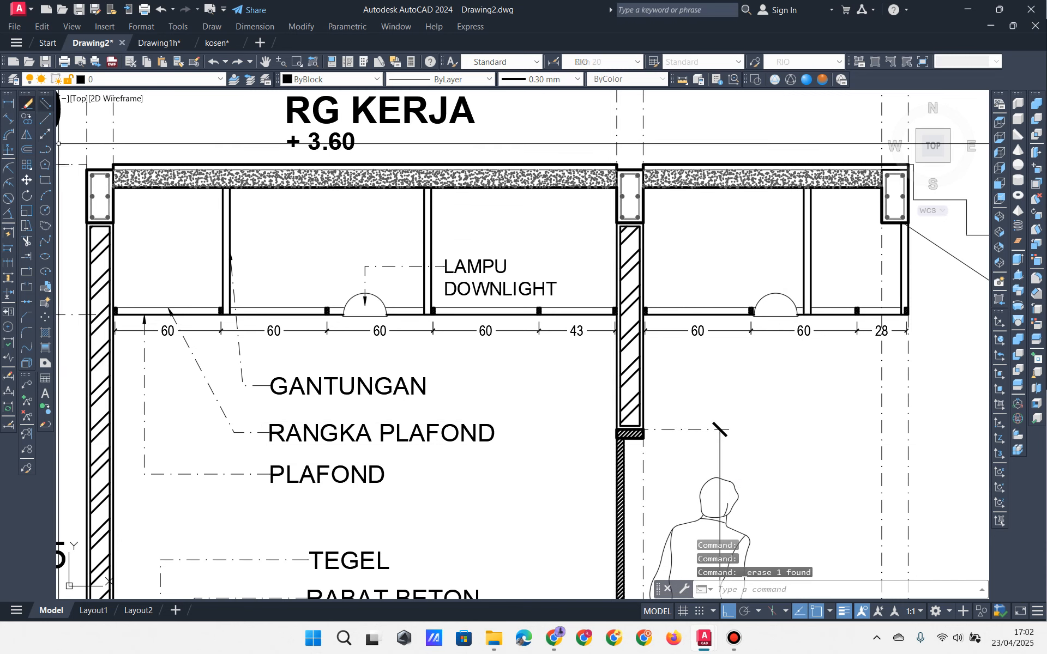
click(736, 639)
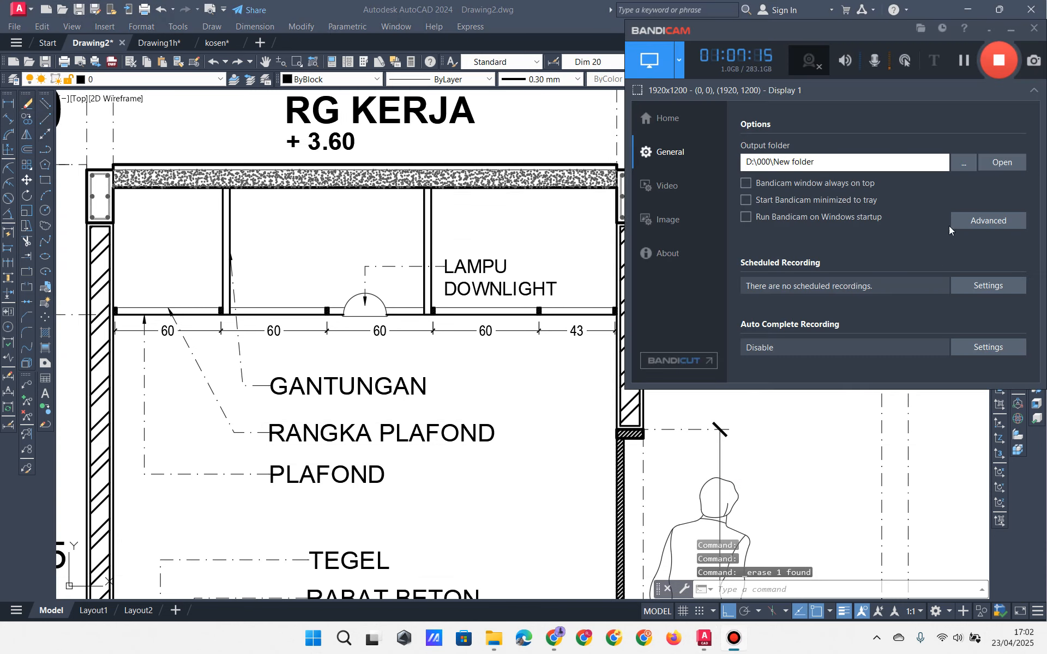
click(963, 60)
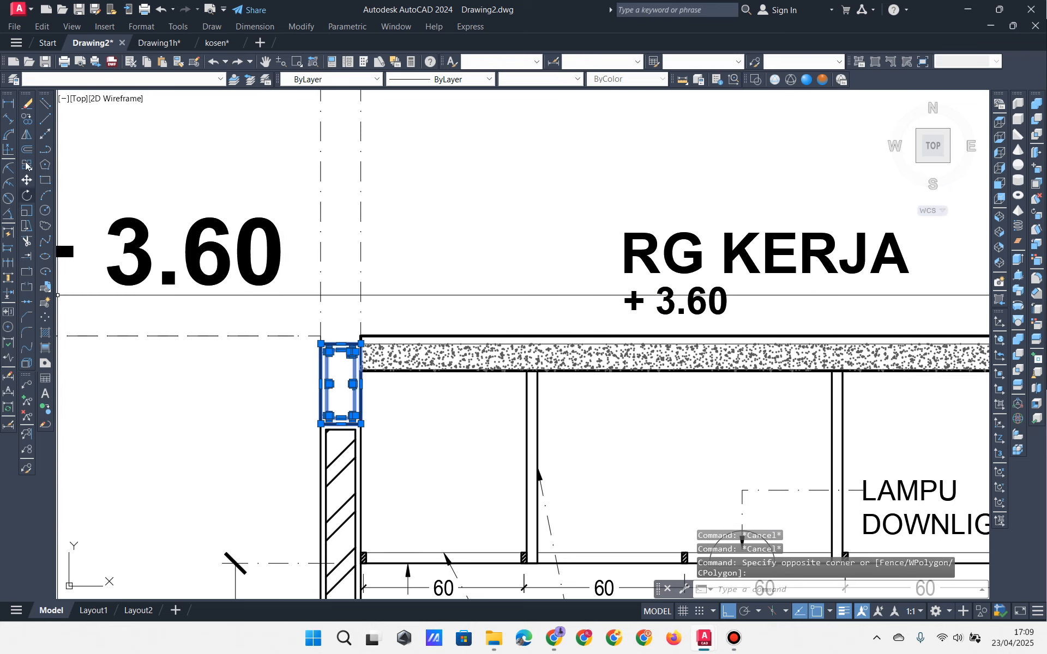
Step: Copy the column block from its top-left corner onto the +6.90 axis intersection
click(28, 120)
scroll(311, 362, up, 4)
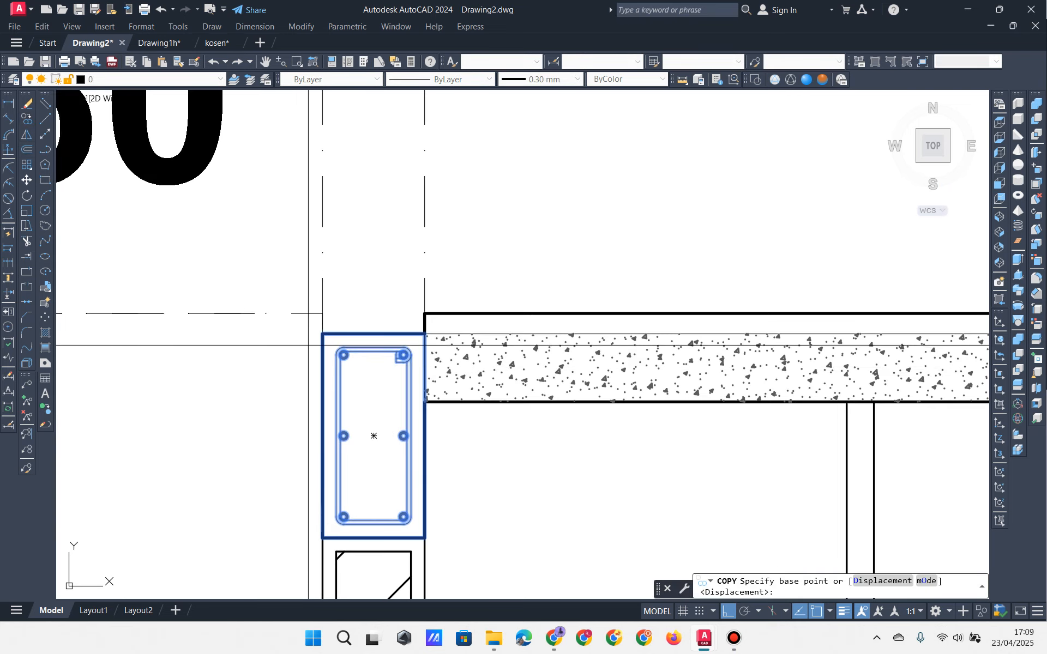
click(322, 334)
scroll(334, 358, down, 8)
middle_drag(362, 197, 378, 372)
scroll(355, 166, up, 6)
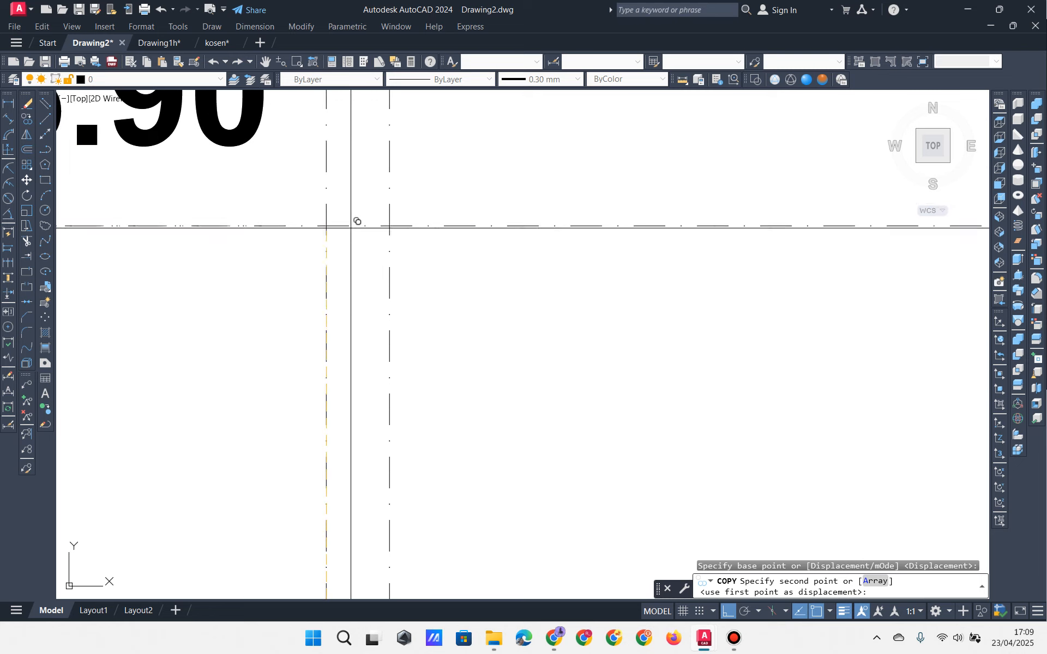
click(326, 226)
key(Escape)
scroll(309, 317, up, 3)
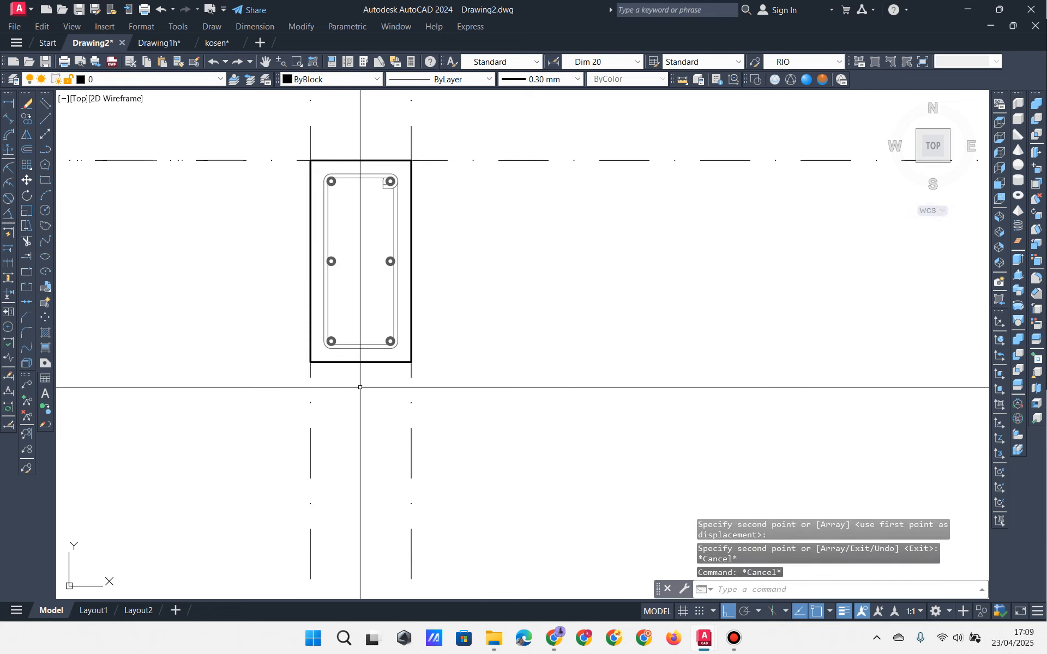
Step: Stretch the copied column rectangle to half height and mirror it about its bottom edge
click(361, 361)
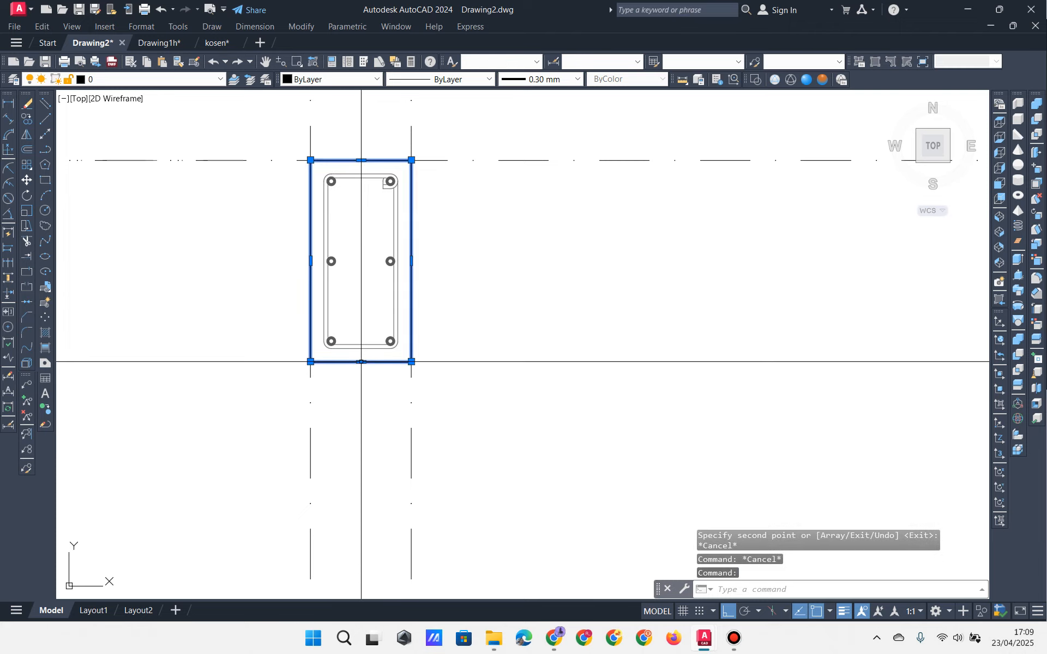
click(361, 362)
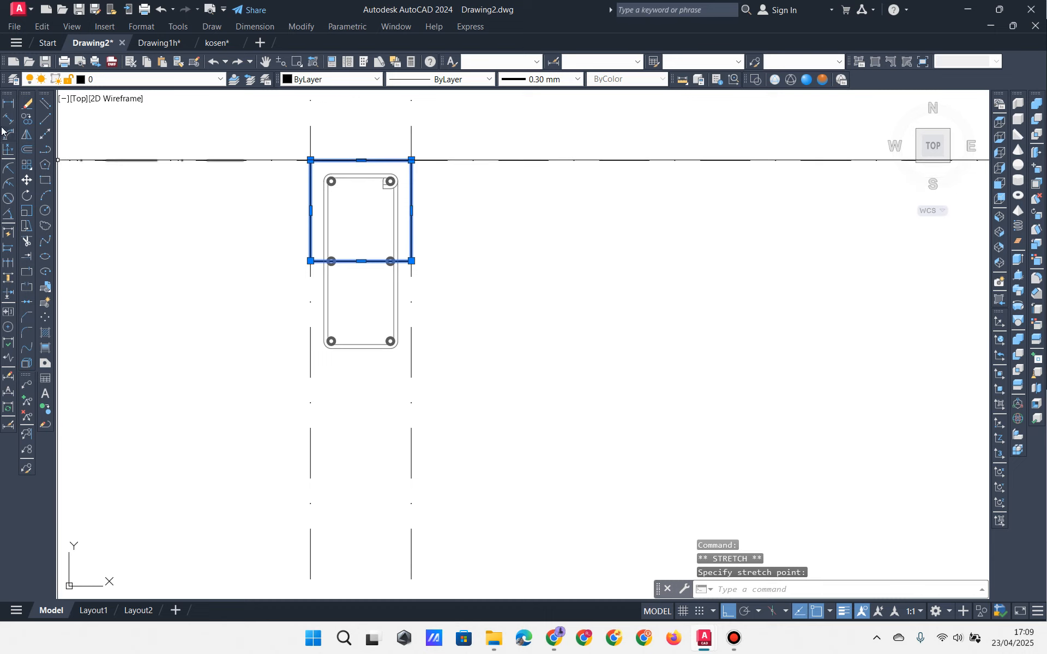
click(28, 136)
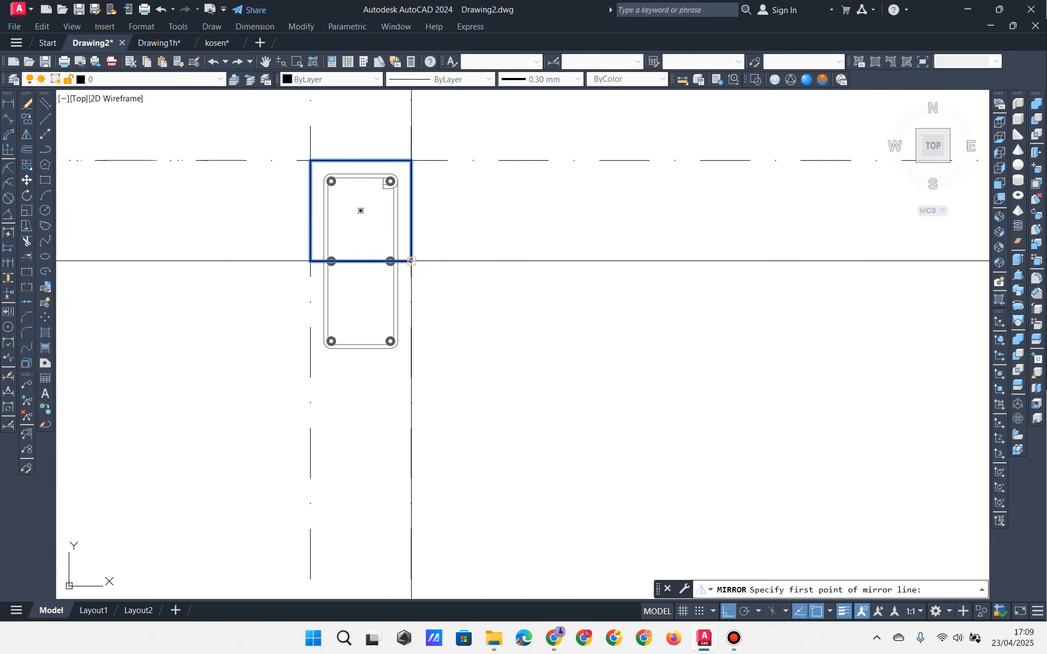
click(412, 261)
click(507, 275)
key(Return)
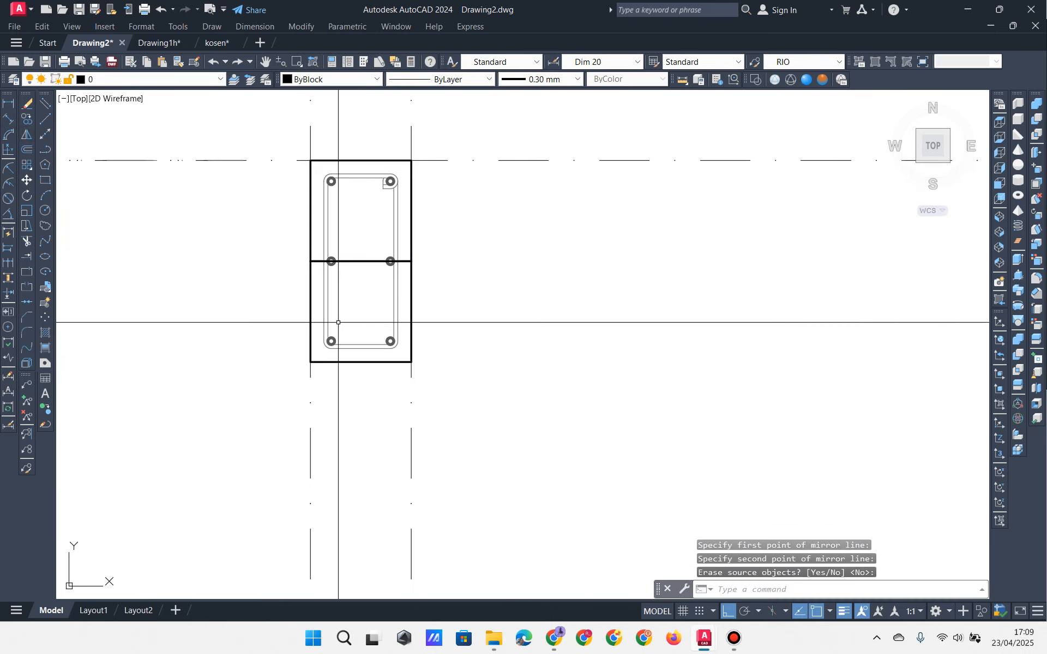
click(259, 320)
key(Escape)
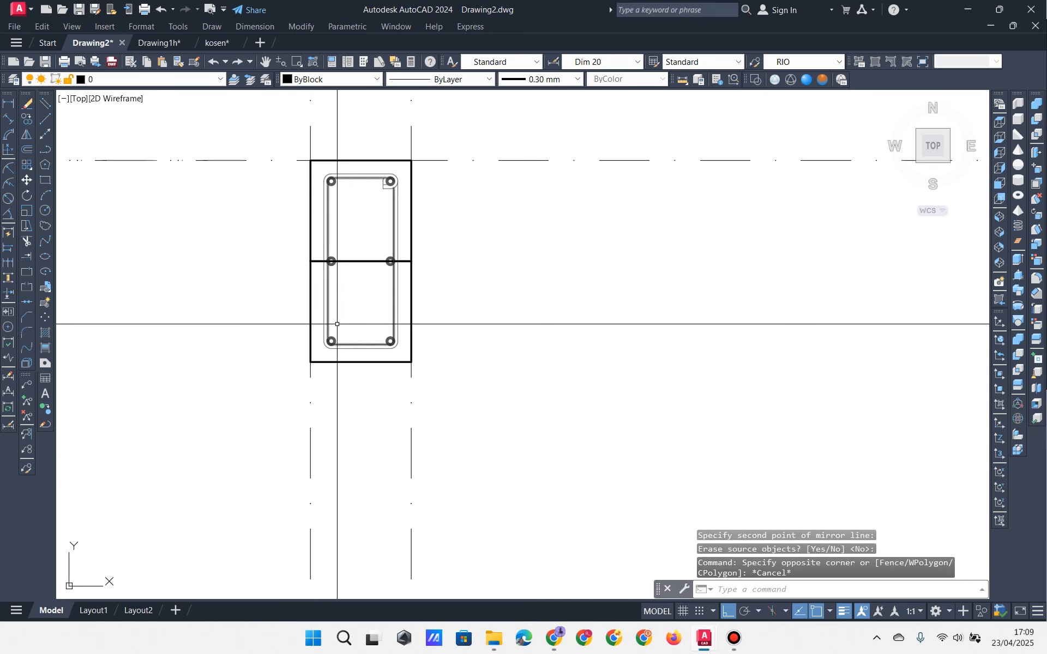
Step: Copy the stirrup outline one bar row higher in the column section
click(367, 322)
click(339, 337)
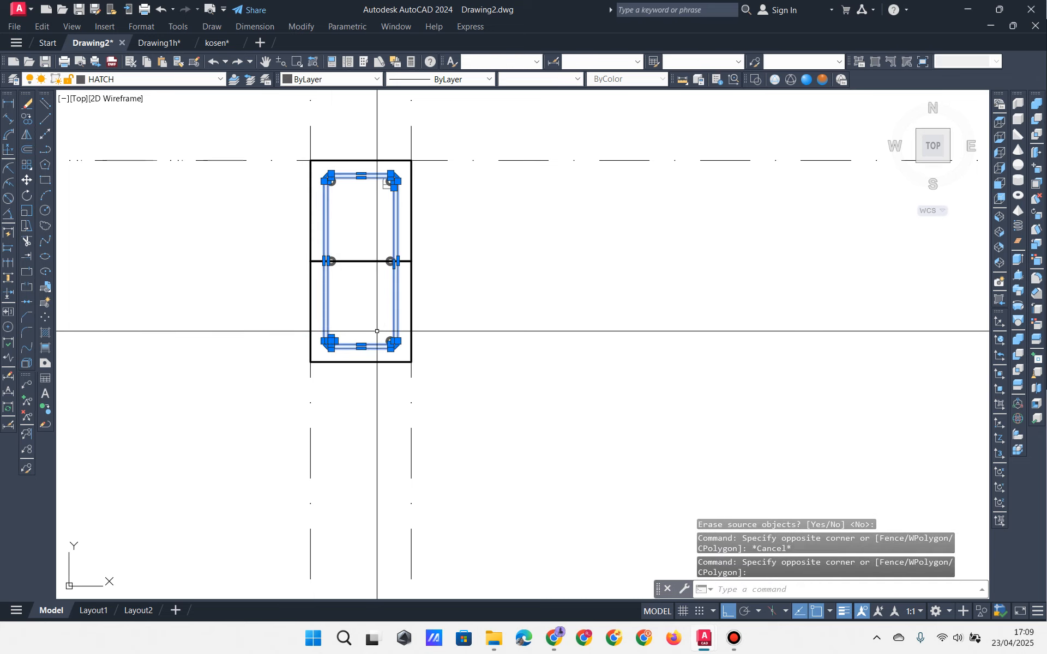
click(43, 132)
click(353, 365)
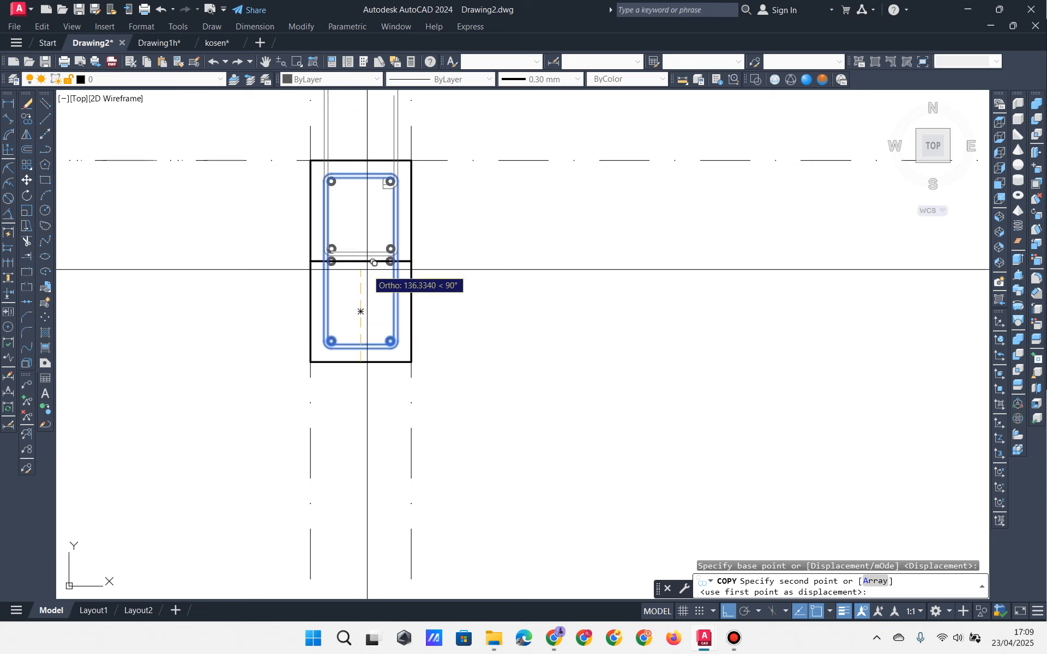
click(354, 263)
key(Escape)
scroll(366, 288, up, 2)
mouse_move(366, 287)
middle_down()
mouse_move(397, 385)
mouse_move(394, 371)
middle_up()
Step: Draw a horizontal polyline cut line and trim the lower stirrup against it
click(48, 152)
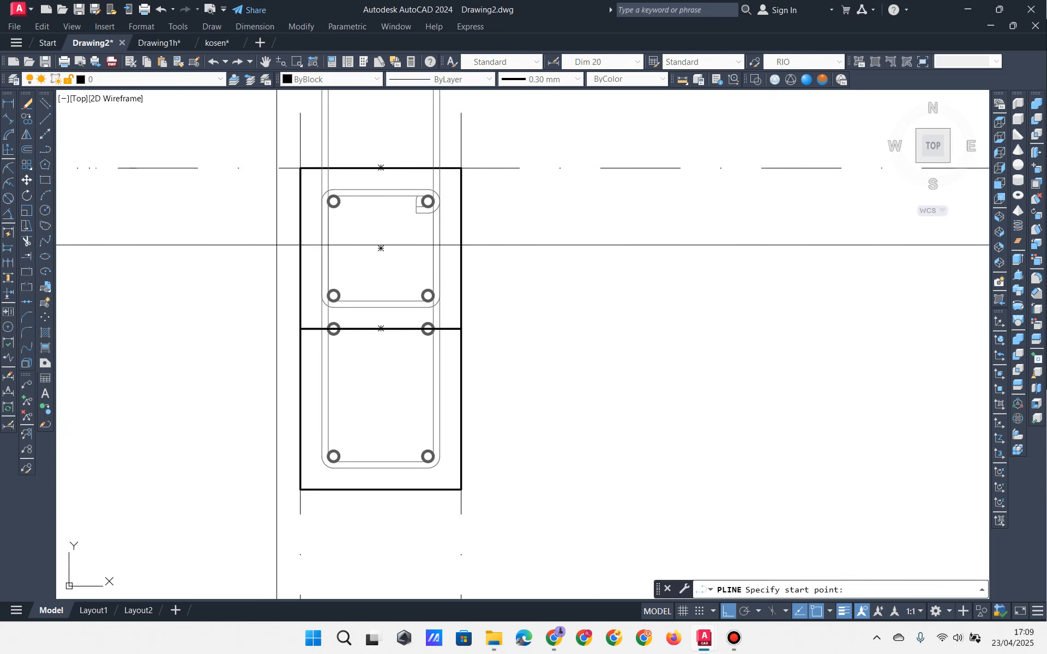
click(300, 245)
key(Escape)
key(Escape)
key(Escape)
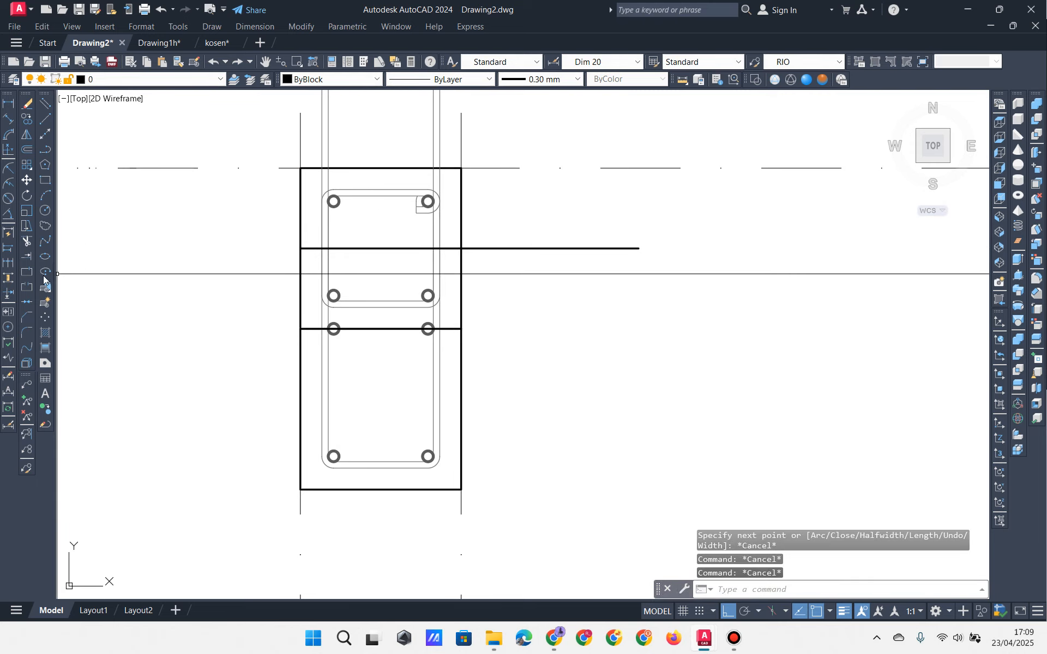
middle_drag(98, 282, 101, 275)
click(29, 242)
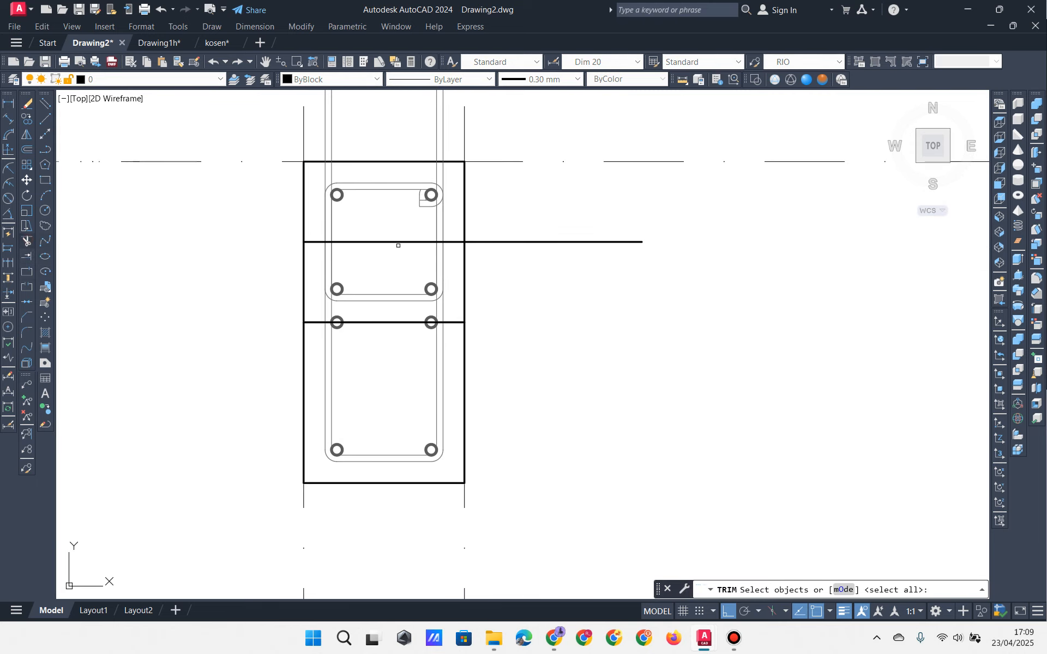
click(560, 221)
click(552, 271)
key(Return)
click(457, 353)
click(417, 360)
Step: Trim the upper stirrup's excess and the vertical lines above the stirrup
middle_drag(465, 127, 465, 208)
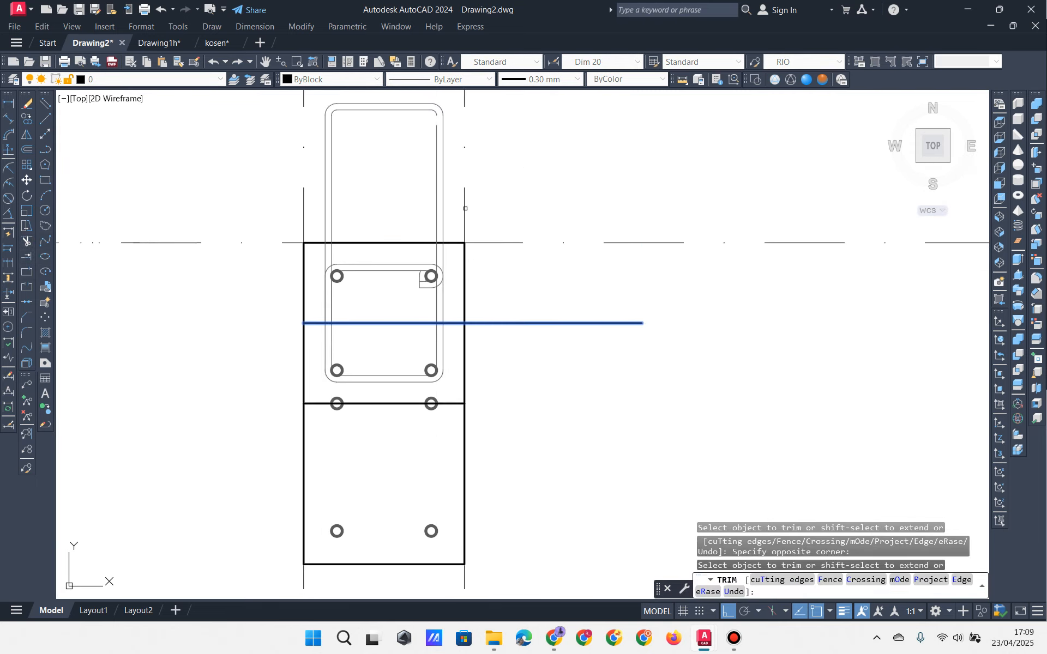
click(513, 162)
click(418, 116)
click(320, 157)
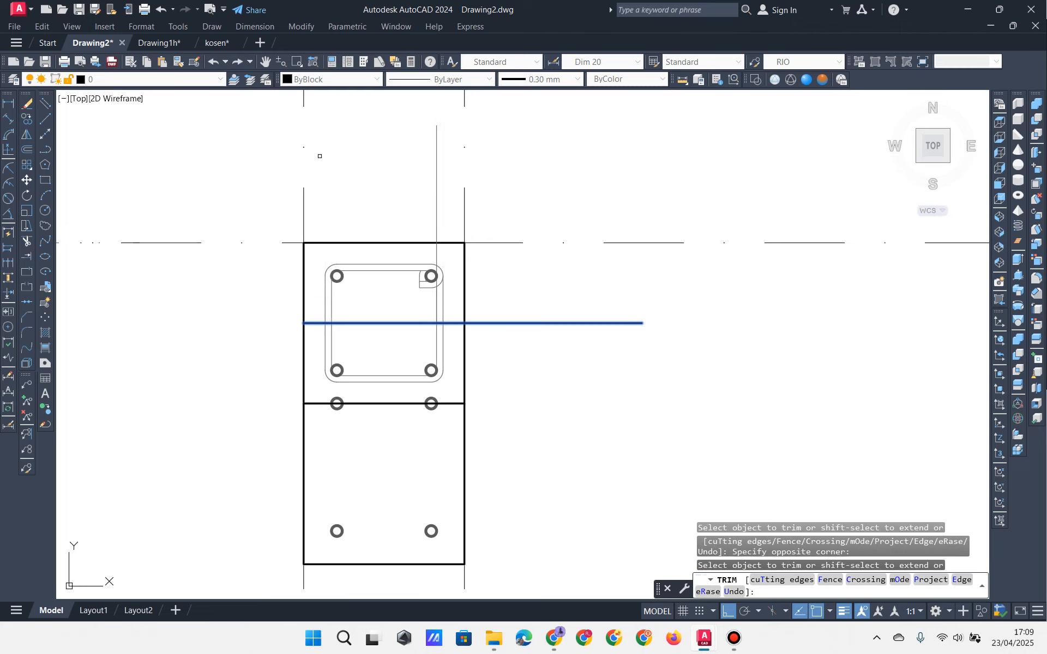
mouse_move(378, 200)
middle_down()
mouse_move(368, 176)
mouse_move(409, 194)
mouse_move(428, 144)
middle_up()
click(449, 164)
click(412, 189)
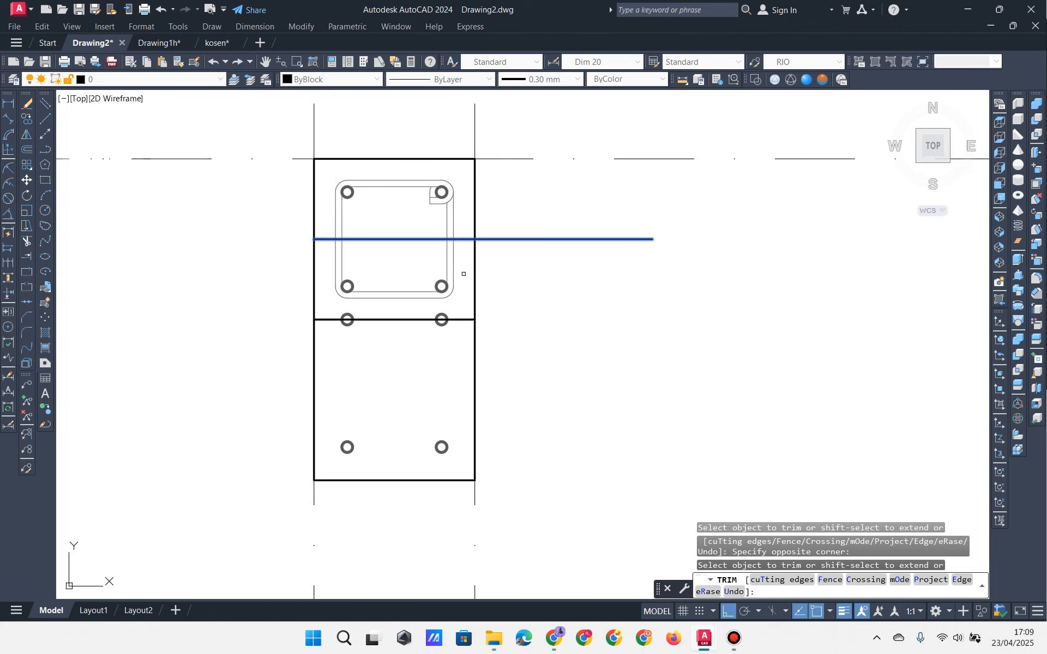
middle_drag(504, 375, 500, 341)
key(Escape)
key(Escape)
Step: Erase the bottom and middle bars, the lower rectangle and the cut line
click(234, 399)
click(491, 484)
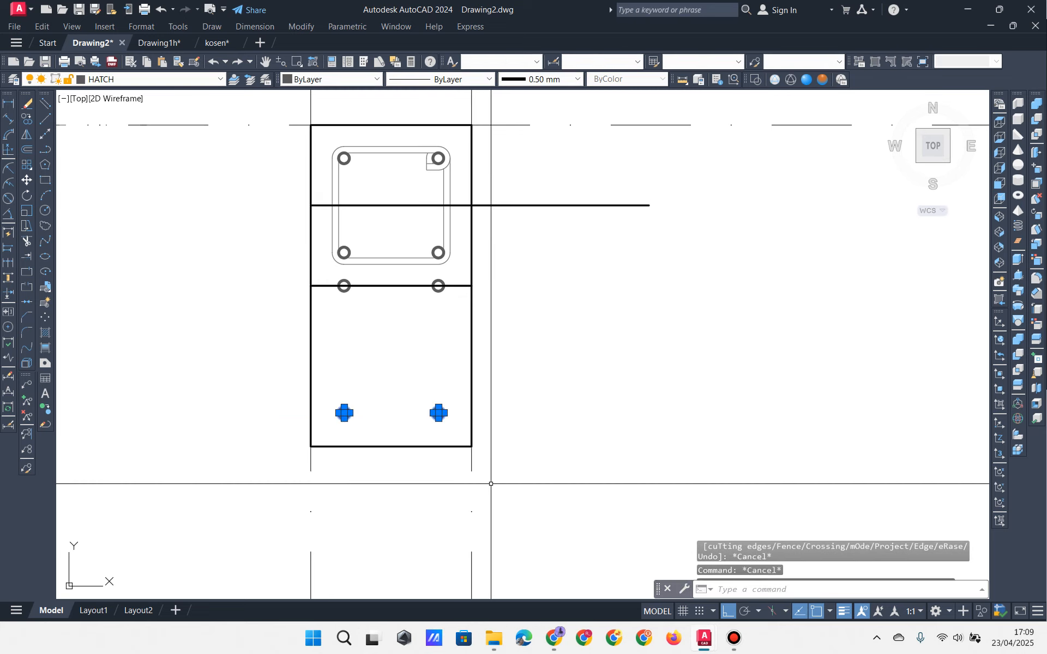
click(452, 447)
click(269, 268)
click(497, 319)
click(610, 185)
click(551, 235)
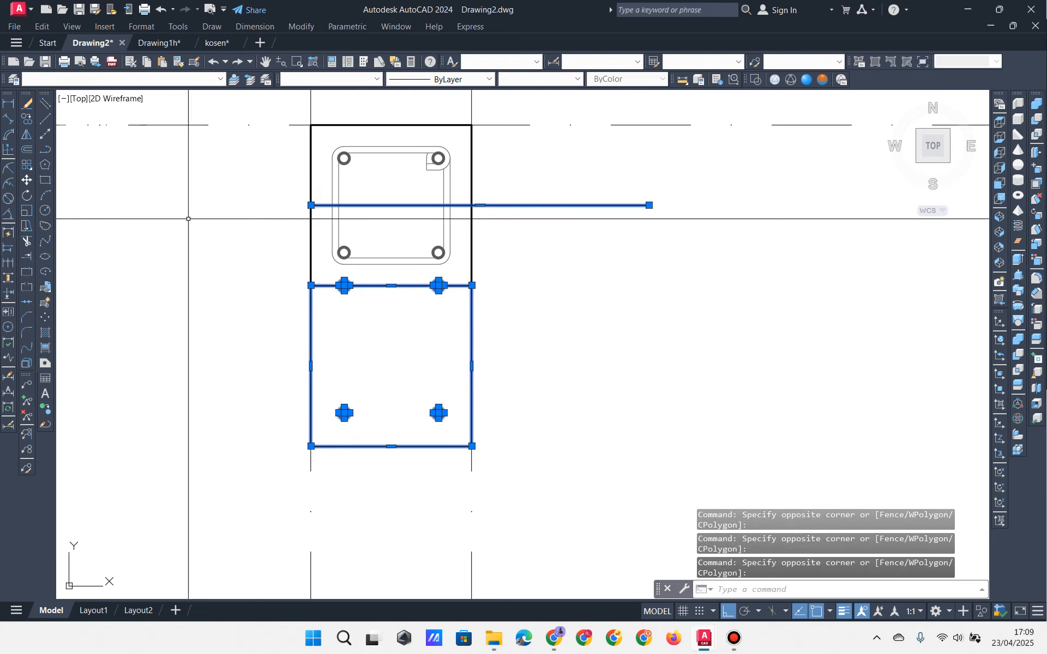
click(27, 103)
Step: Select the finished square column with its stirrup for copying
middle_drag(220, 322, 253, 414)
click(271, 433)
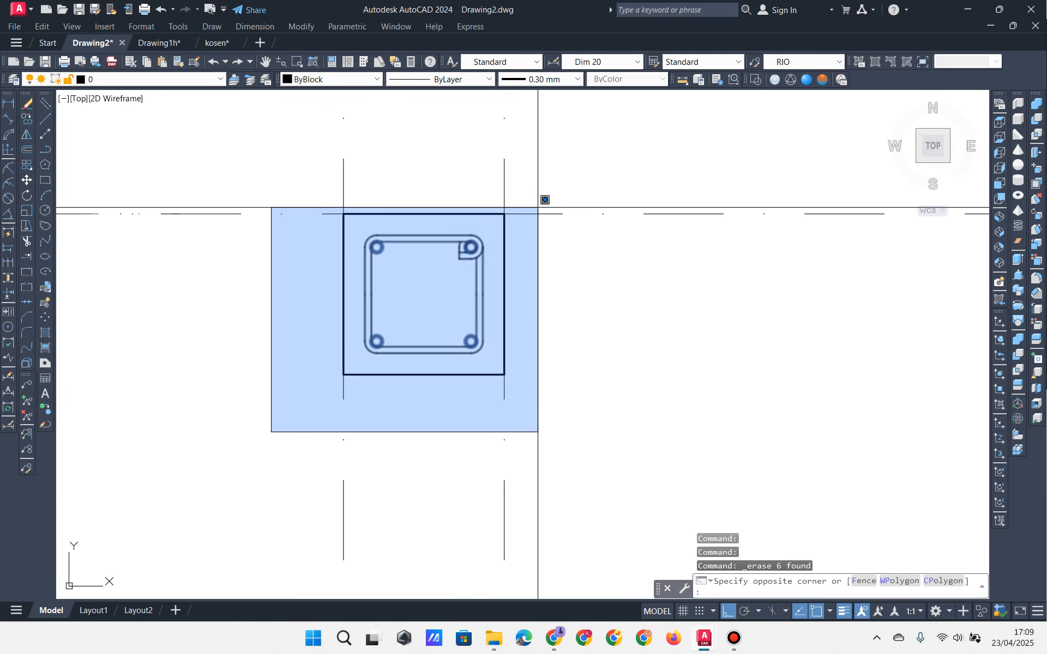
click(542, 198)
click(27, 118)
Step: Copy the square column from its centre onto the second and third axes at +6.90
scroll(232, 194, down, 8)
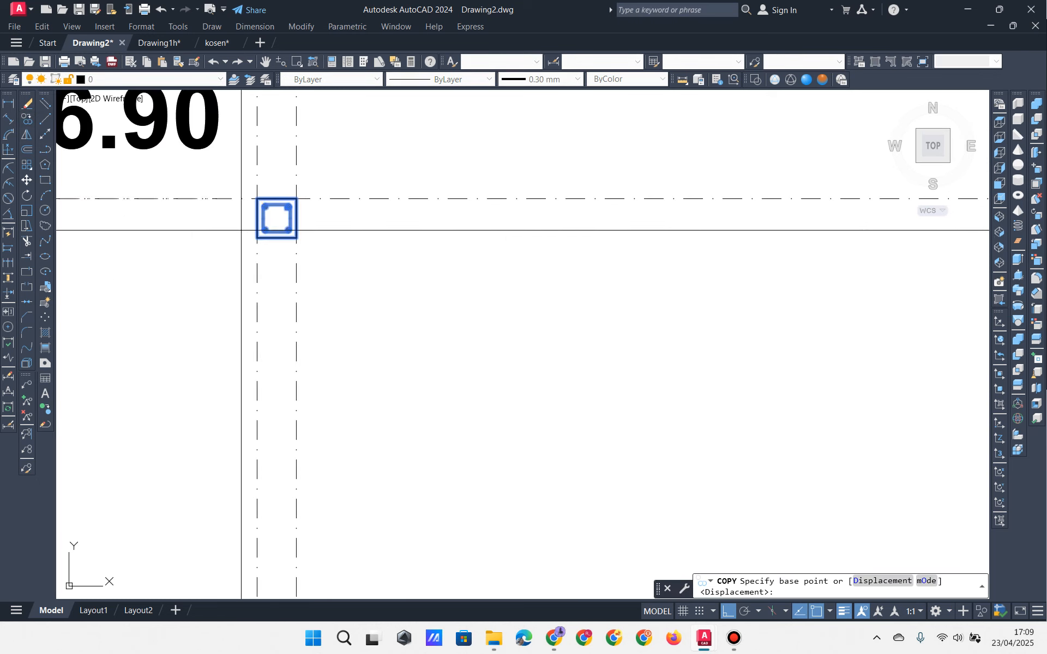
scroll(338, 246, down, 2)
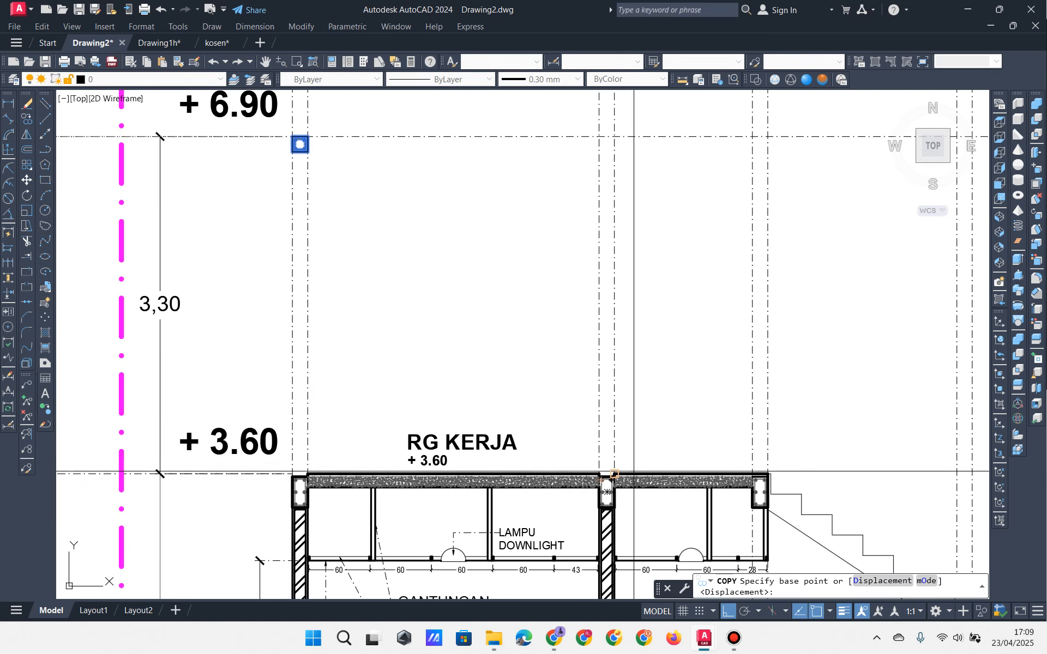
scroll(305, 164, up, 2)
click(308, 200)
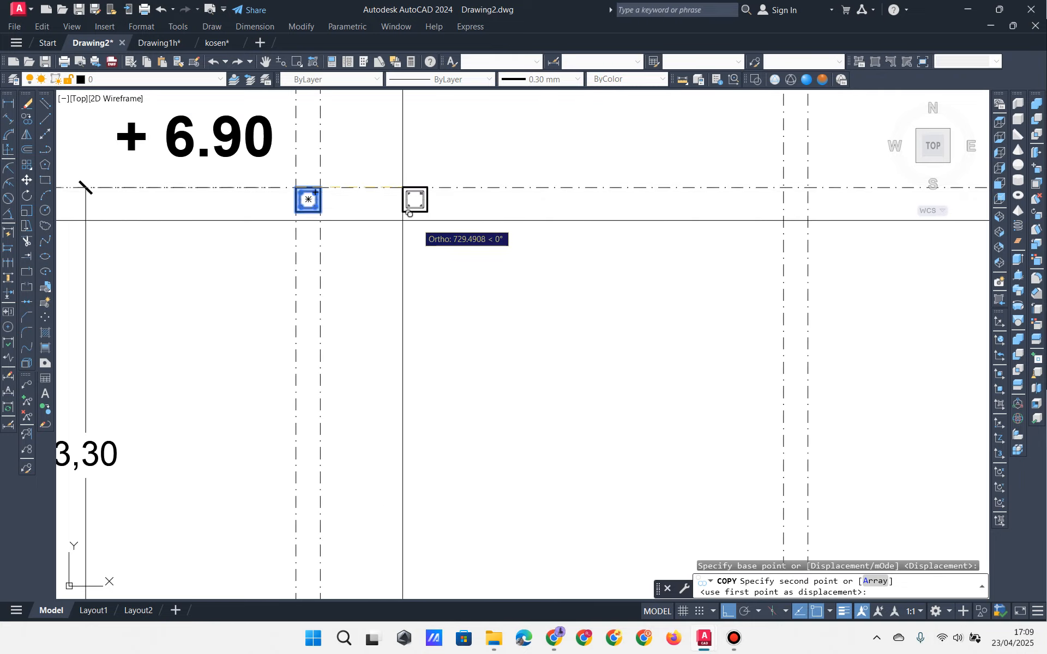
scroll(436, 220, down, 4)
scroll(561, 221, up, 6)
click(620, 168)
scroll(625, 184, down, 4)
middle_drag(669, 210, 261, 180)
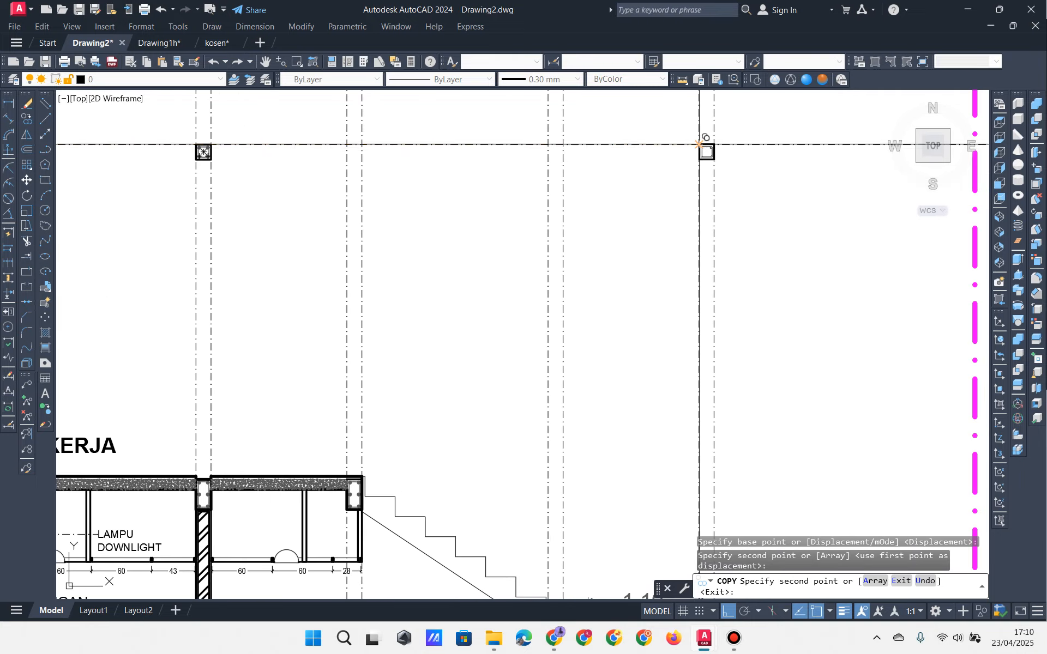
click(701, 145)
key(Escape)
Step: Bring the top of the stair into view and window-select the upper right column
scroll(647, 150, down, 2)
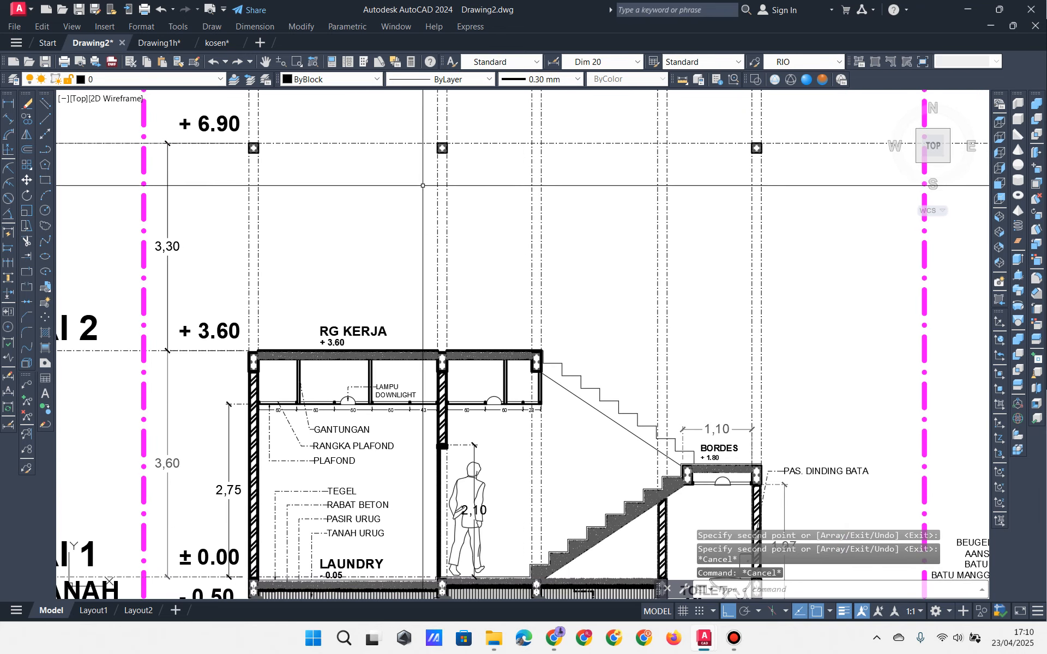
mouse_move(422, 185)
middle_down()
mouse_move(457, 187)
mouse_move(498, 233)
mouse_move(470, 276)
middle_up()
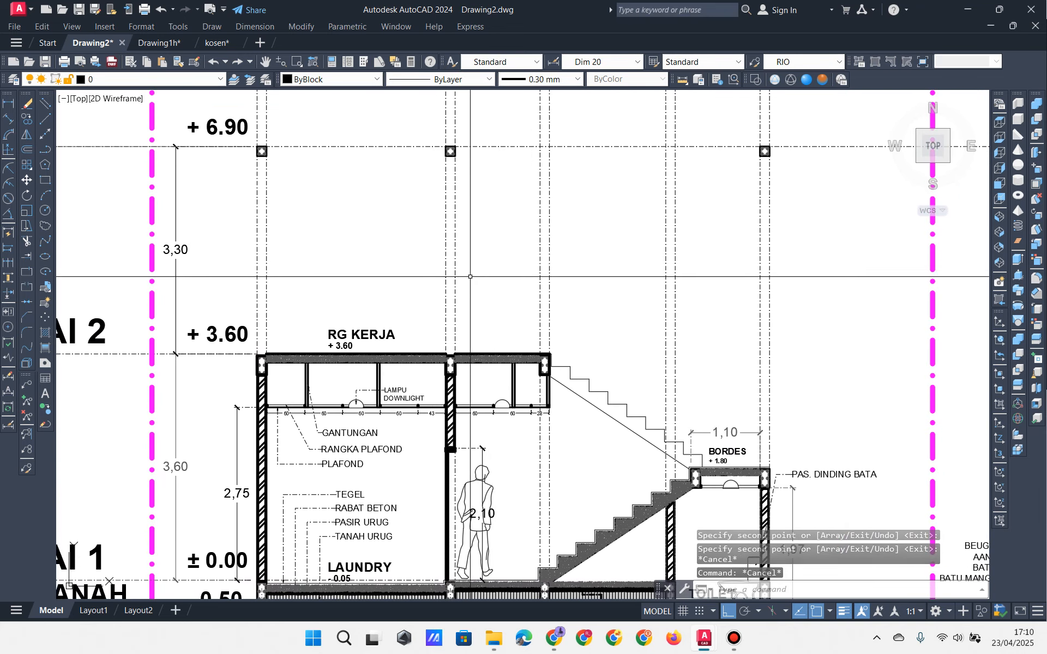
mouse_move(484, 320)
middle_down()
mouse_move(492, 331)
mouse_move(456, 321)
middle_up()
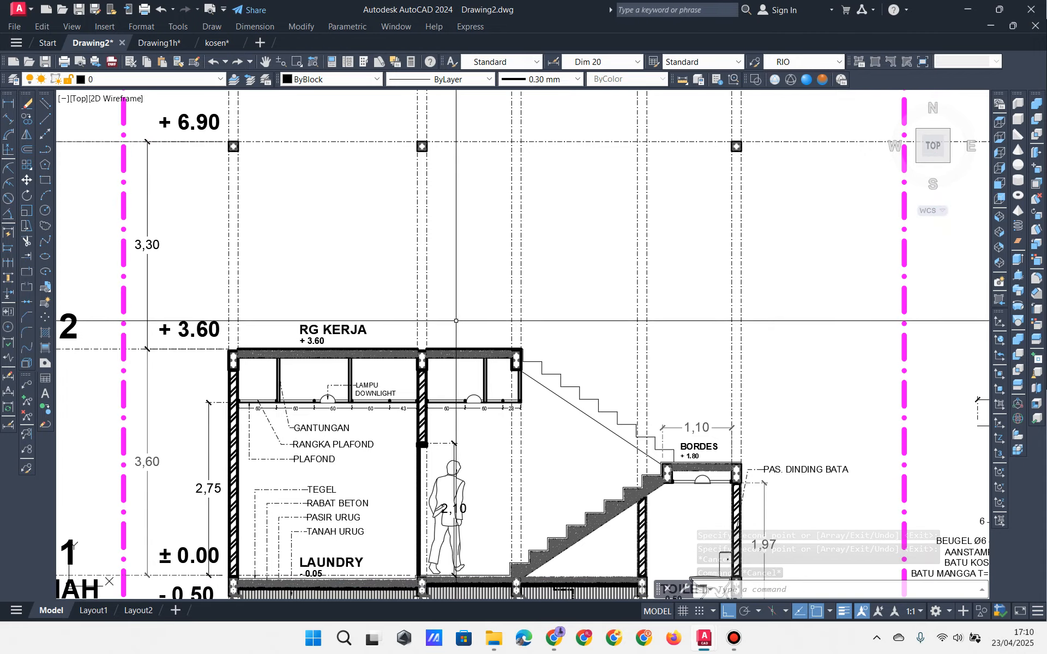
scroll(525, 352, up, 2)
mouse_move(527, 356)
middle_down()
mouse_move(519, 329)
mouse_move(489, 367)
middle_up()
scroll(488, 368, down, 2)
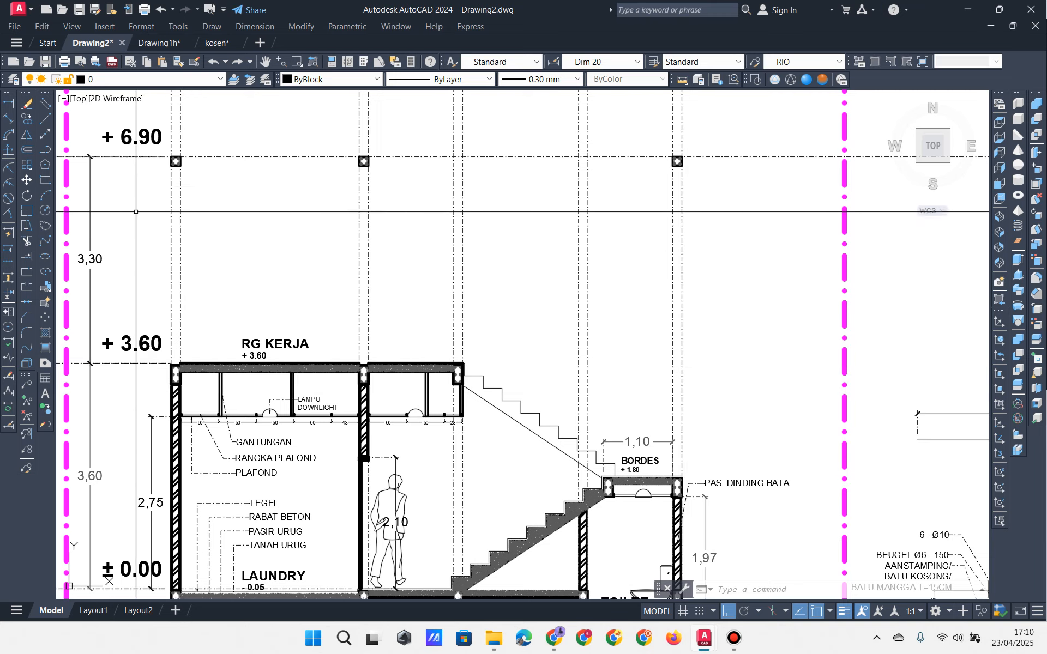
click(657, 141)
click(734, 211)
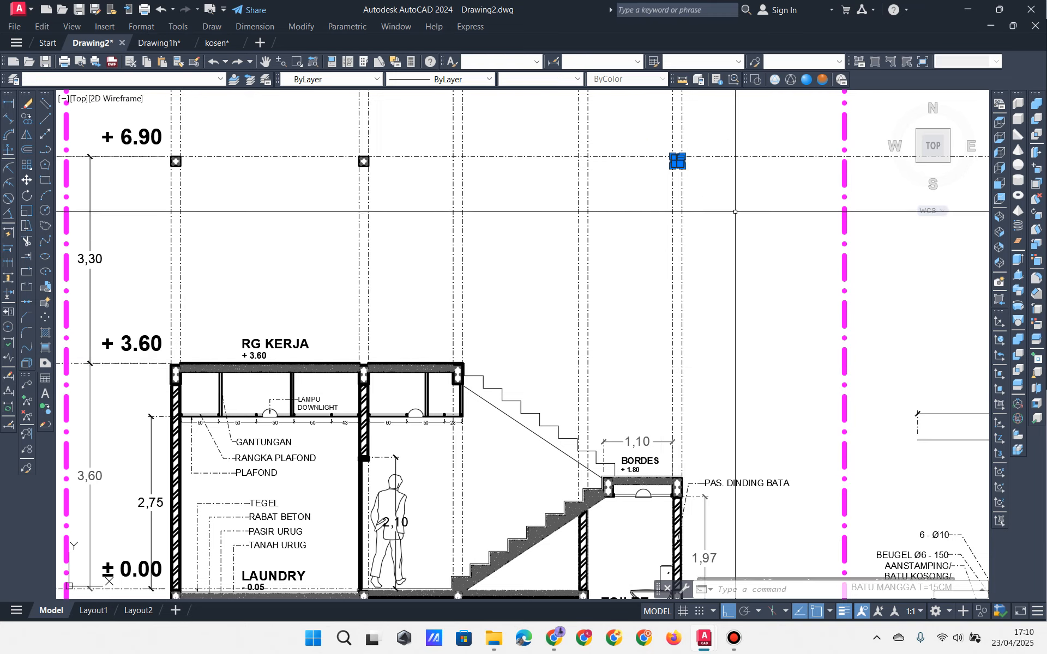
Step: Copy the upper right column from its corner down to the +3.60 level corner
click(27, 119)
middle_drag(224, 235, 271, 240)
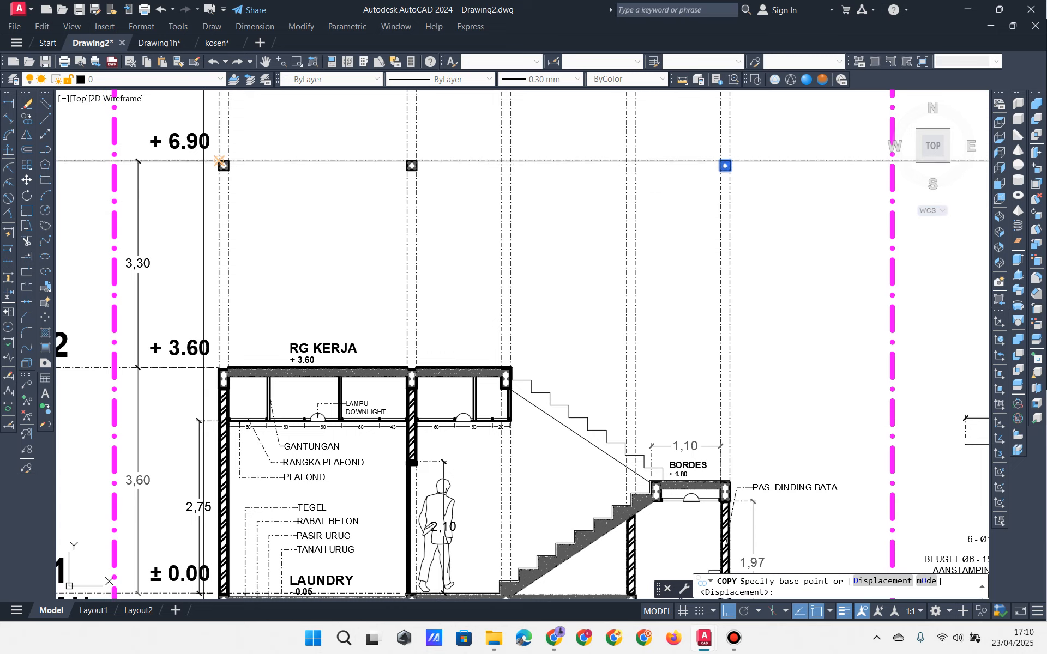
scroll(215, 160, up, 4)
click(232, 207)
scroll(234, 218, down, 4)
scroll(240, 411, up, 10)
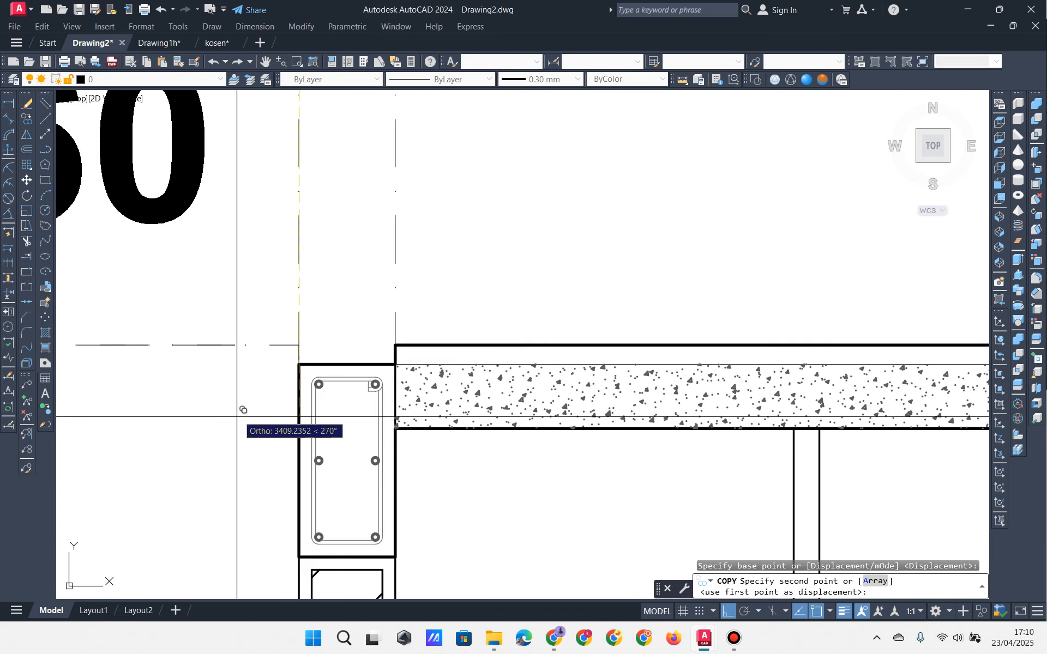
click(298, 364)
scroll(298, 363, down, 8)
key(Escape)
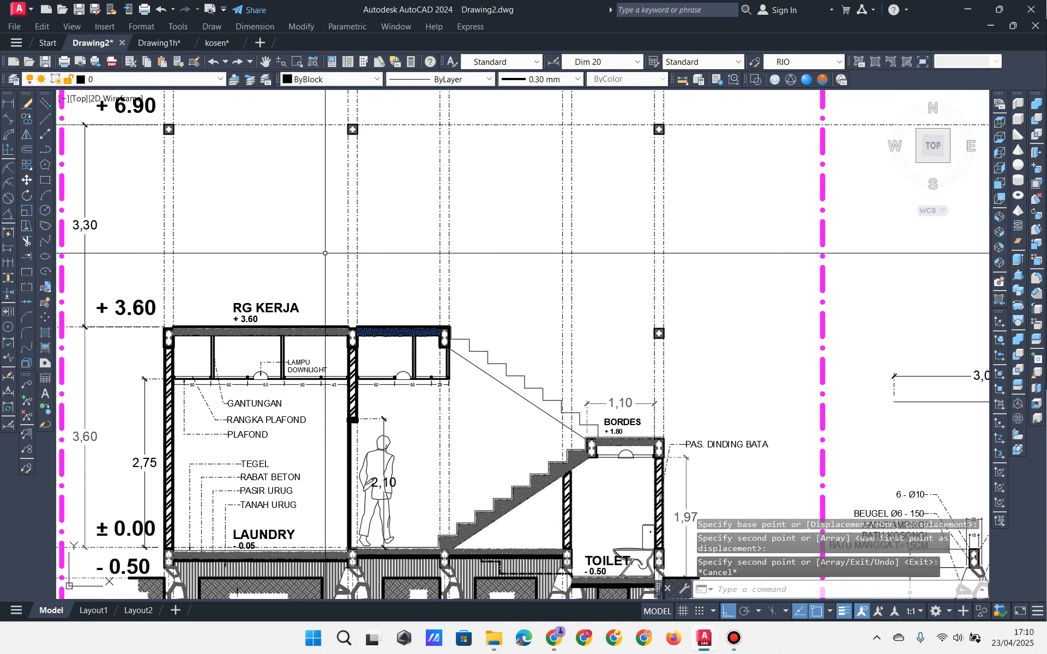
middle_drag(390, 224, 378, 231)
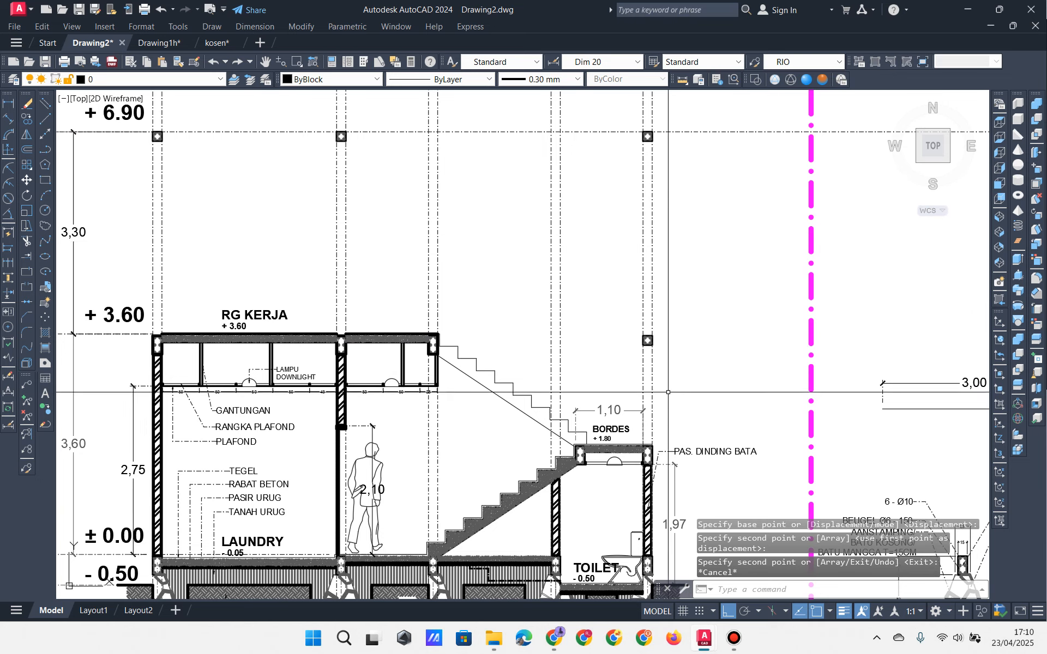
Step: Add a 5,10 vertical dimension (DLI) from the top column down to the landing, placed right
text(dli)
key(Return)
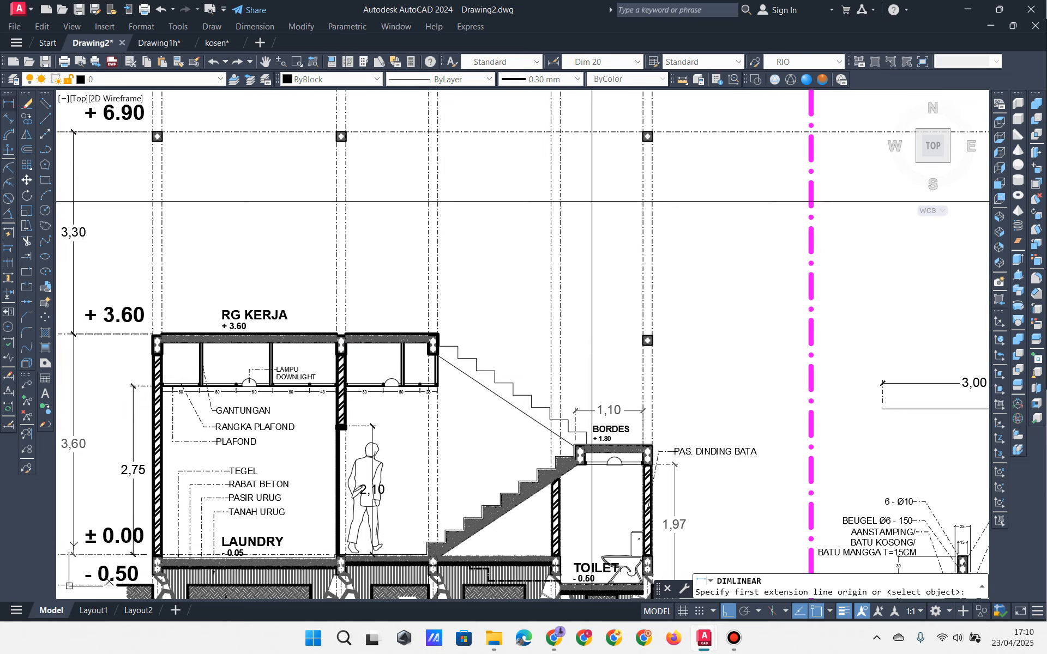
click(649, 133)
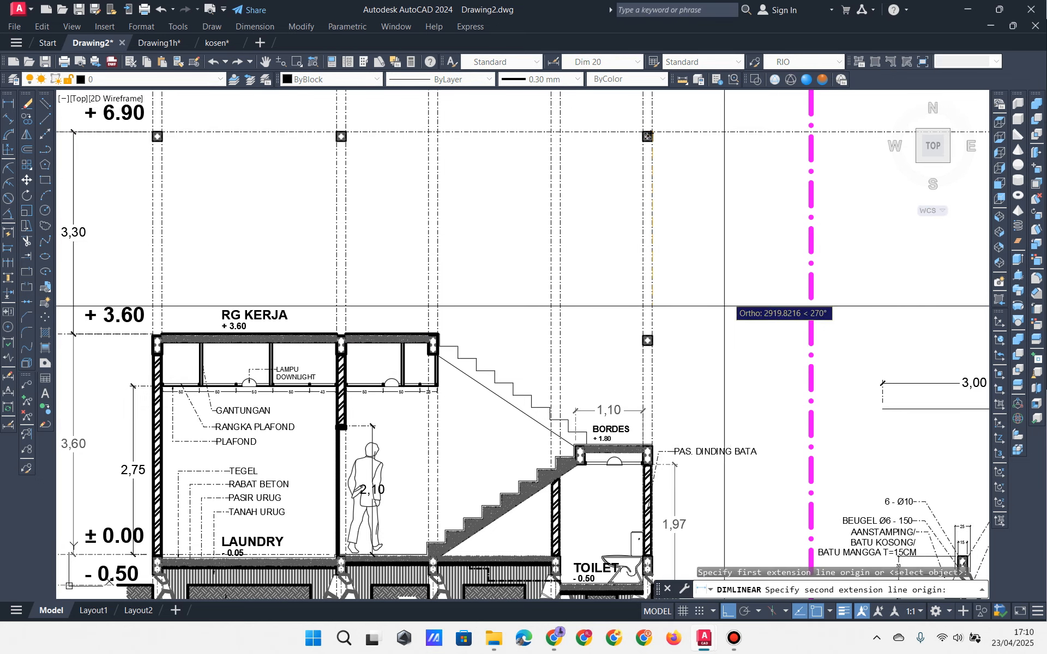
scroll(646, 440, up, 2)
click(649, 436)
click(714, 418)
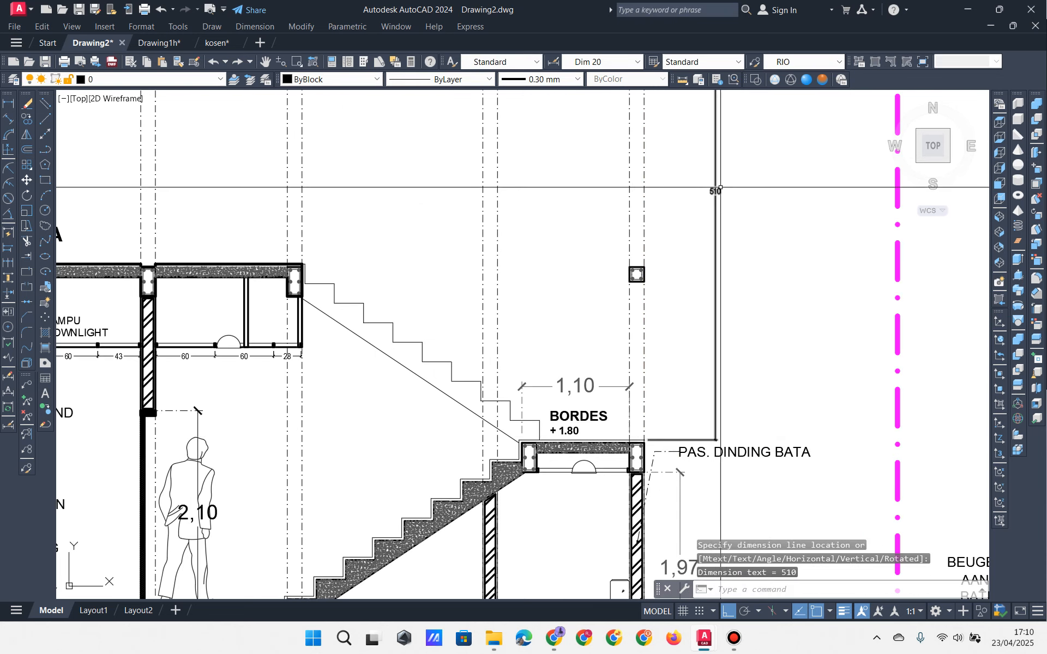
middle_drag(746, 160, 743, 229)
scroll(743, 229, up, 4)
scroll(666, 328, down, 8)
scroll(570, 345, up, 5)
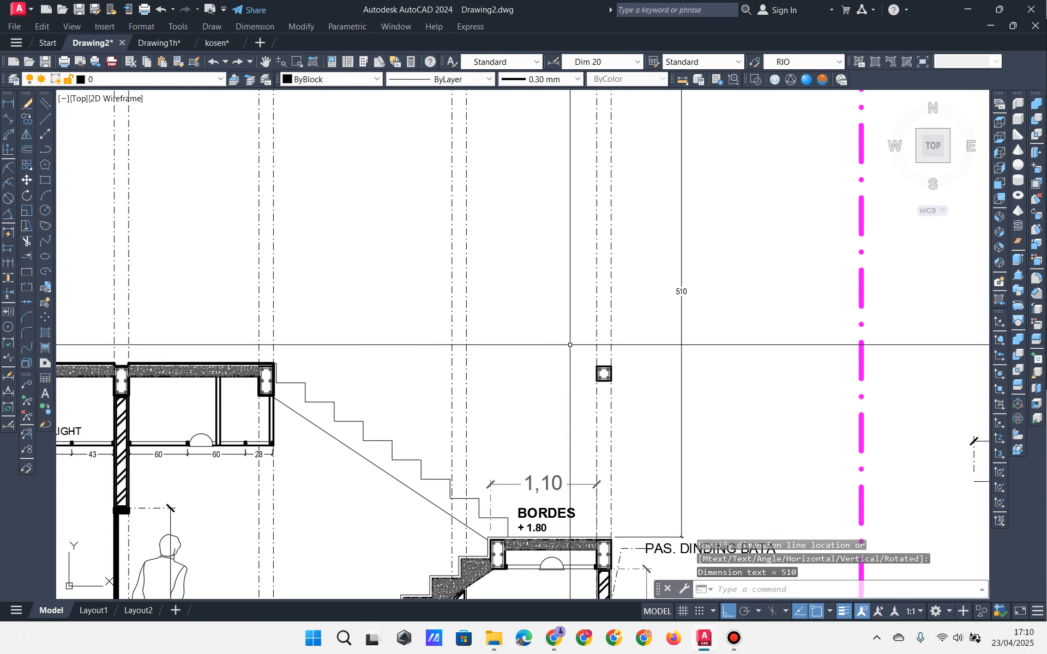
middle_drag(627, 361, 629, 379)
Step: Add a 3,33 vertical dimension between the lower and upper column corners
key(space)
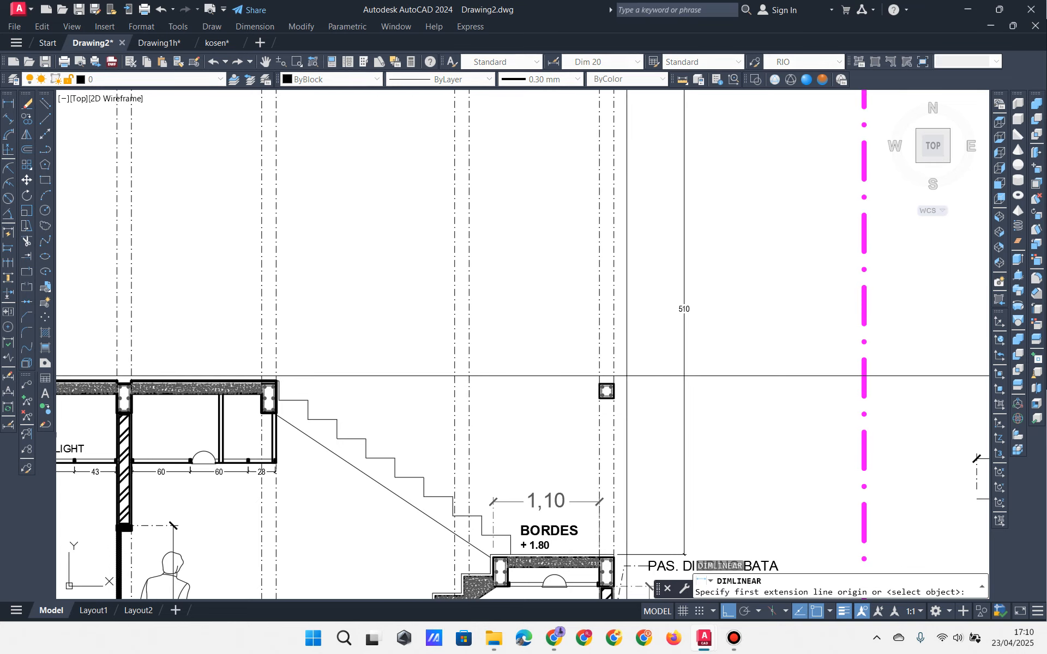
click(618, 378)
middle_drag(630, 251, 645, 454)
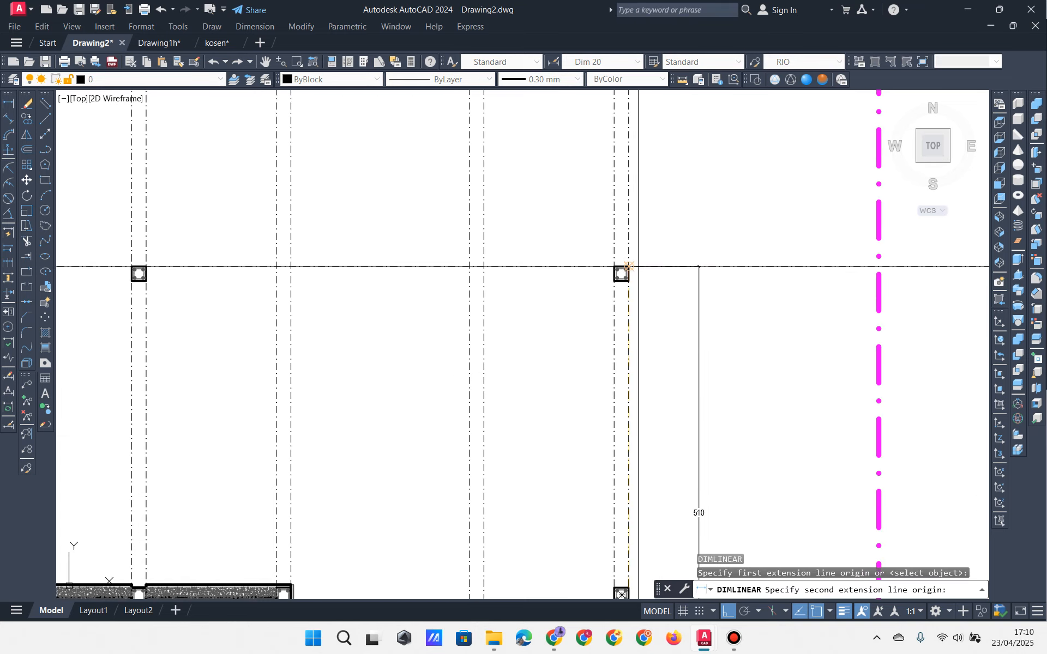
click(637, 267)
click(659, 364)
middle_drag(659, 365, 668, 214)
Step: Check the two new dimensions' style, then centre the view on the RG KERJA column
click(747, 243)
click(639, 225)
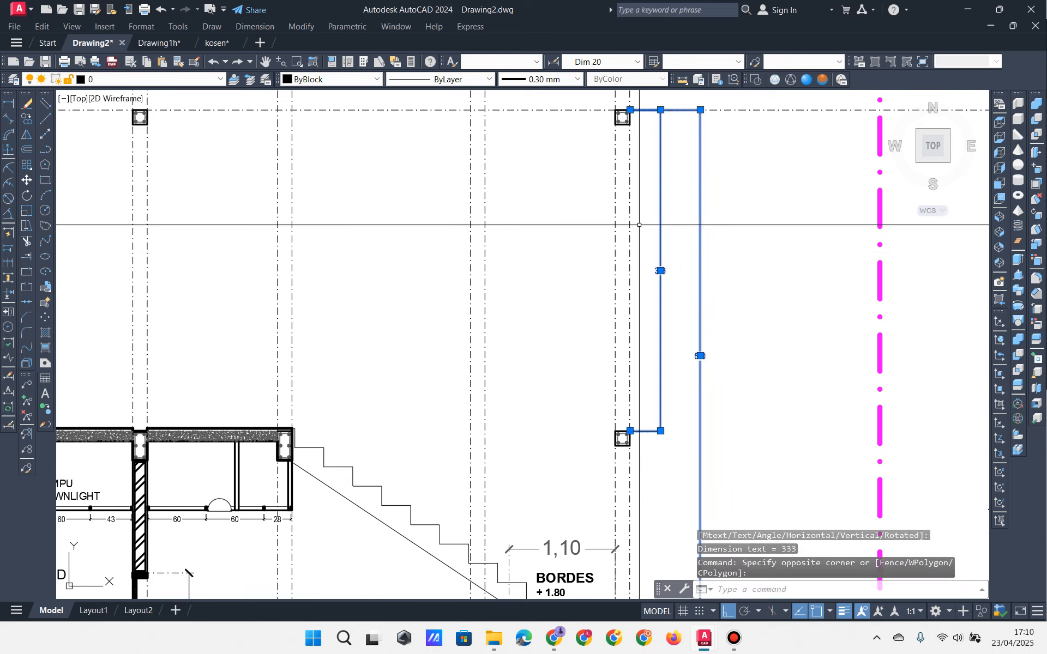
click(598, 61)
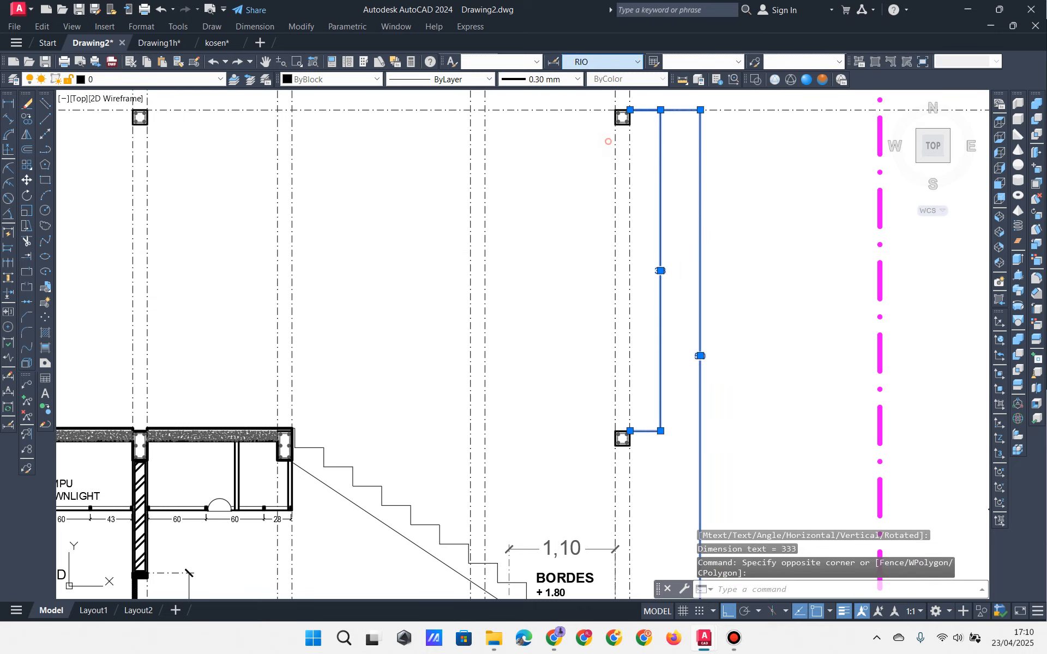
key(Escape)
key(Escape)
scroll(608, 141, down, 5)
scroll(773, 343, up, 8)
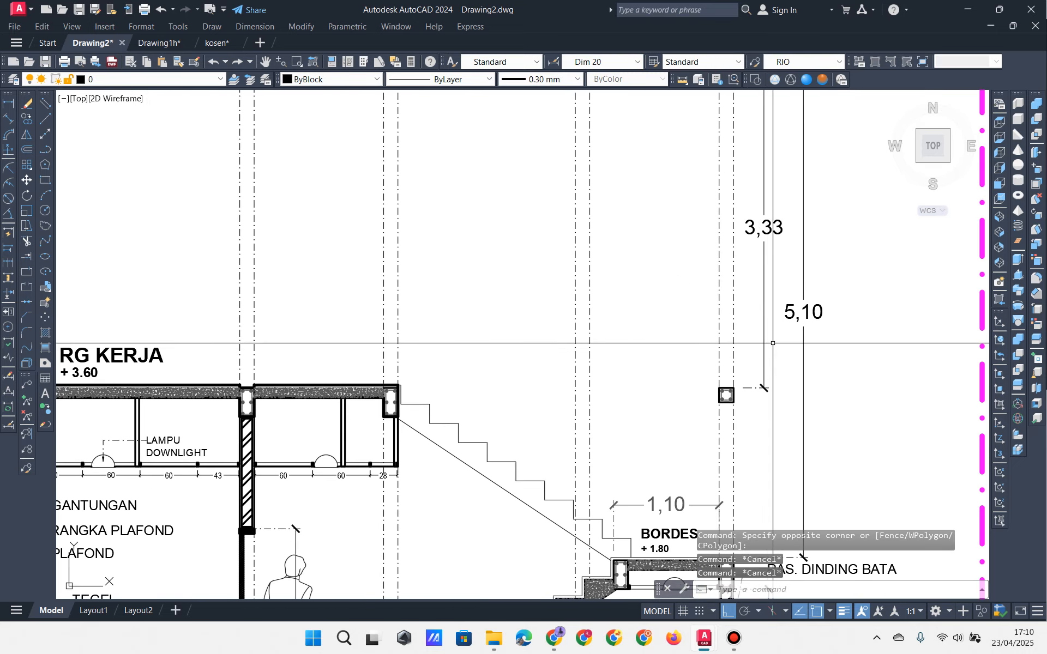
middle_drag(735, 389, 739, 509)
middle_drag(747, 452, 822, 336)
middle_drag(491, 349, 803, 360)
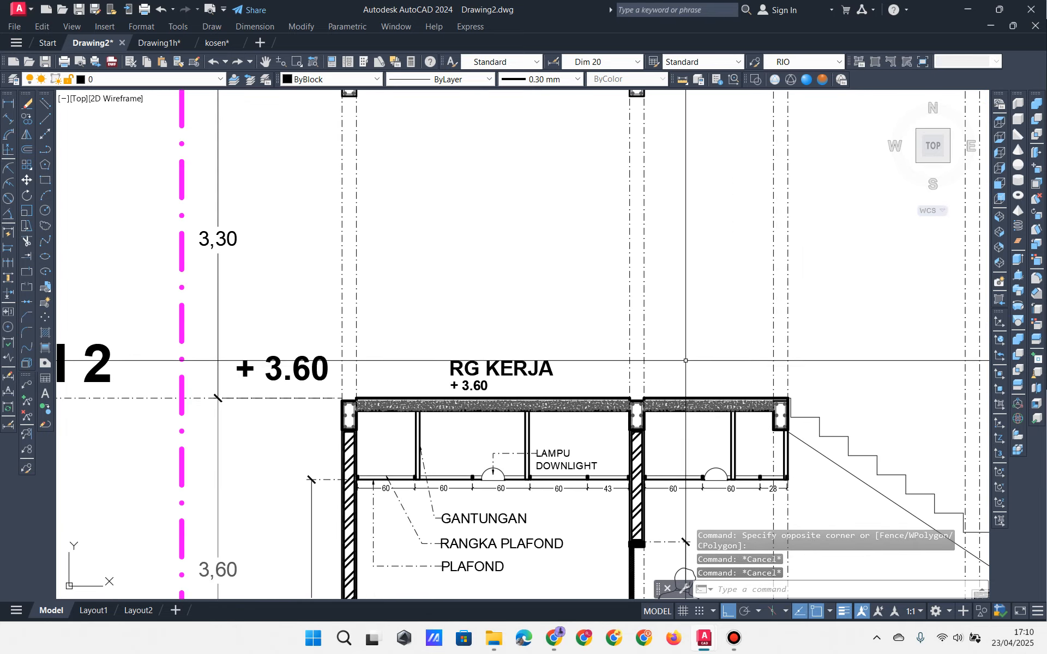
middle_drag(316, 424, 334, 435)
scroll(334, 435, up, 4)
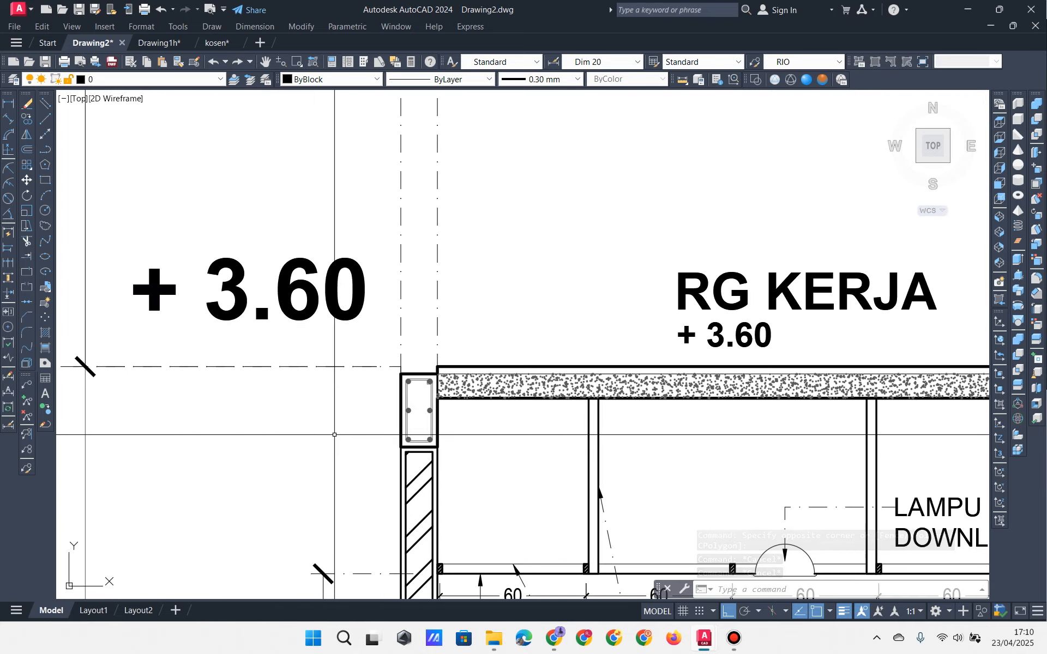
scroll(334, 434, down, 4)
middle_drag(469, 440, 330, 422)
mouse_move(810, 439)
middle_down()
mouse_move(543, 418)
mouse_move(567, 409)
mouse_move(592, 343)
middle_up()
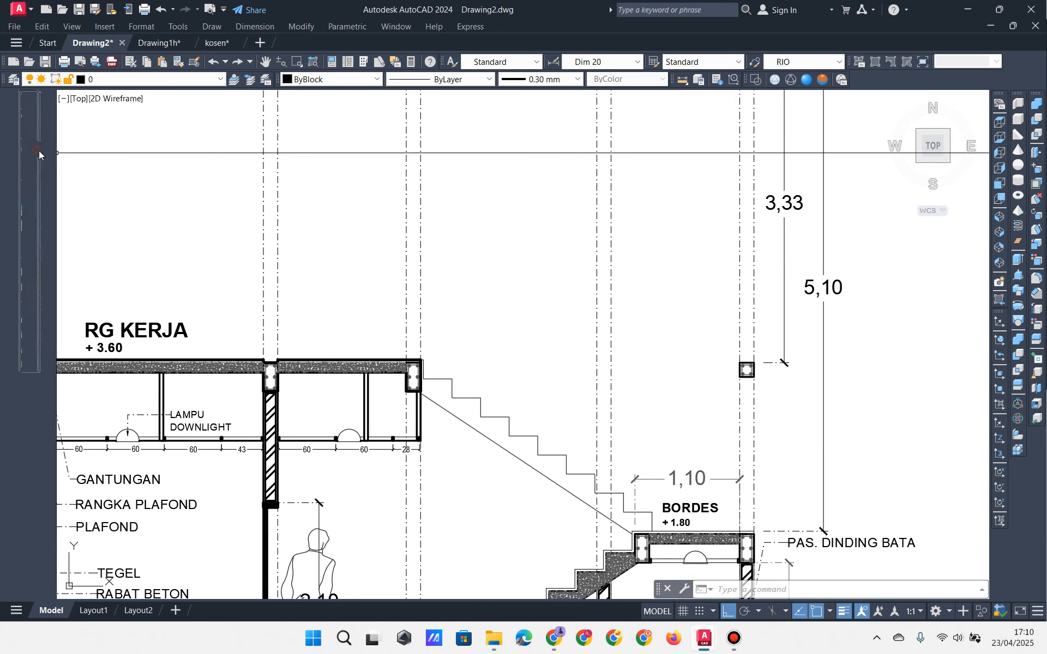
click(45, 149)
scroll(429, 406, up, 6)
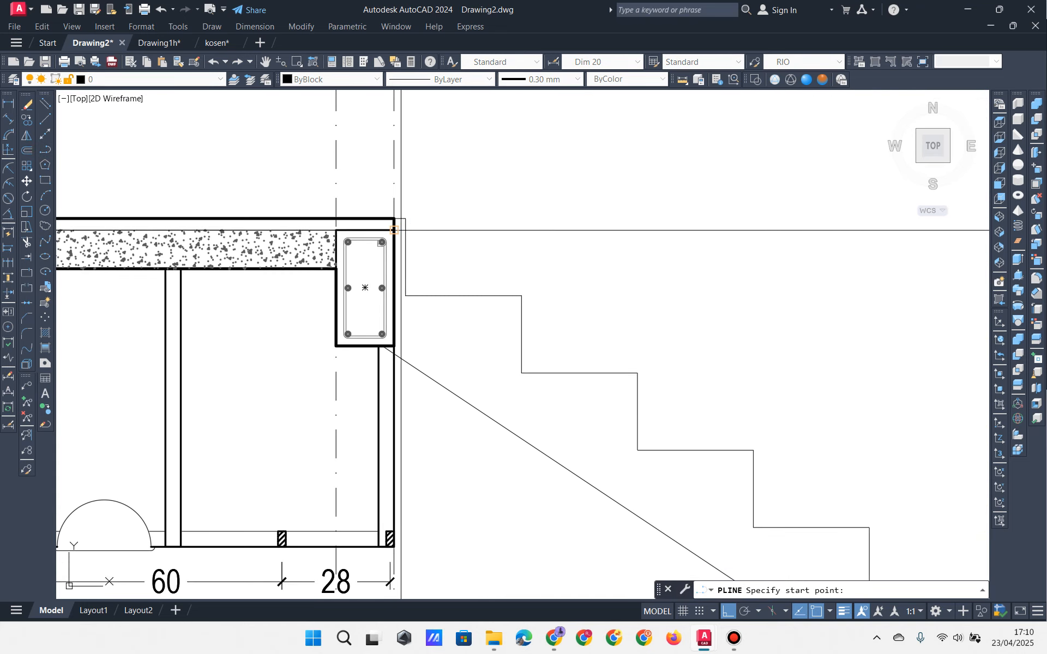
click(394, 230)
scroll(434, 265, down, 6)
scroll(787, 257, up, 6)
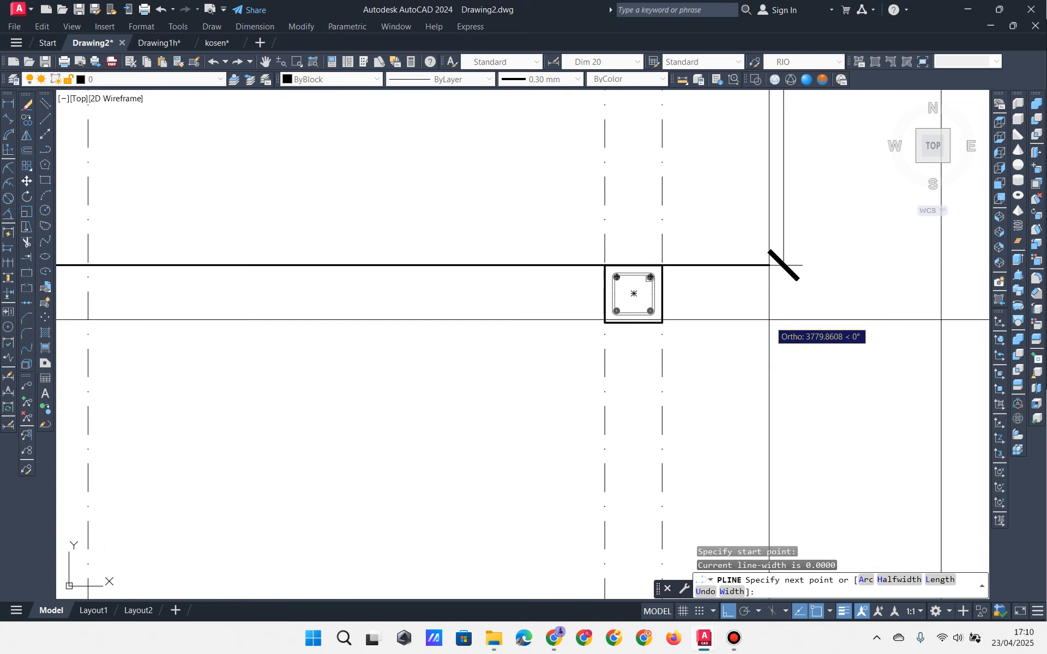
click(739, 329)
key(Escape)
scroll(691, 310, down, 6)
key(Escape)
click(579, 284)
click(571, 337)
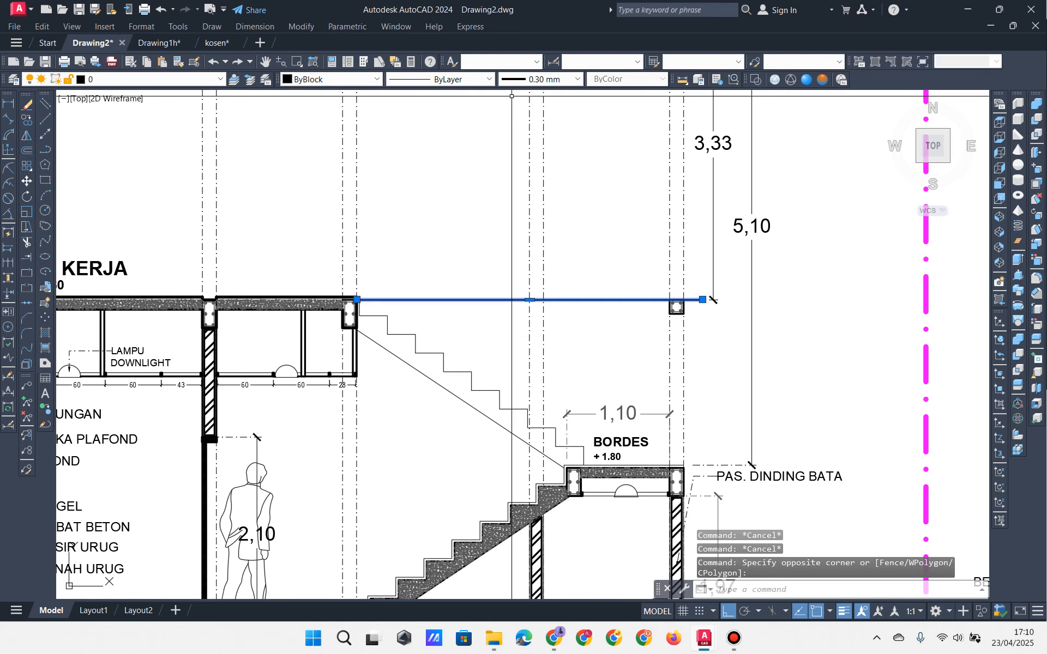
click(460, 125)
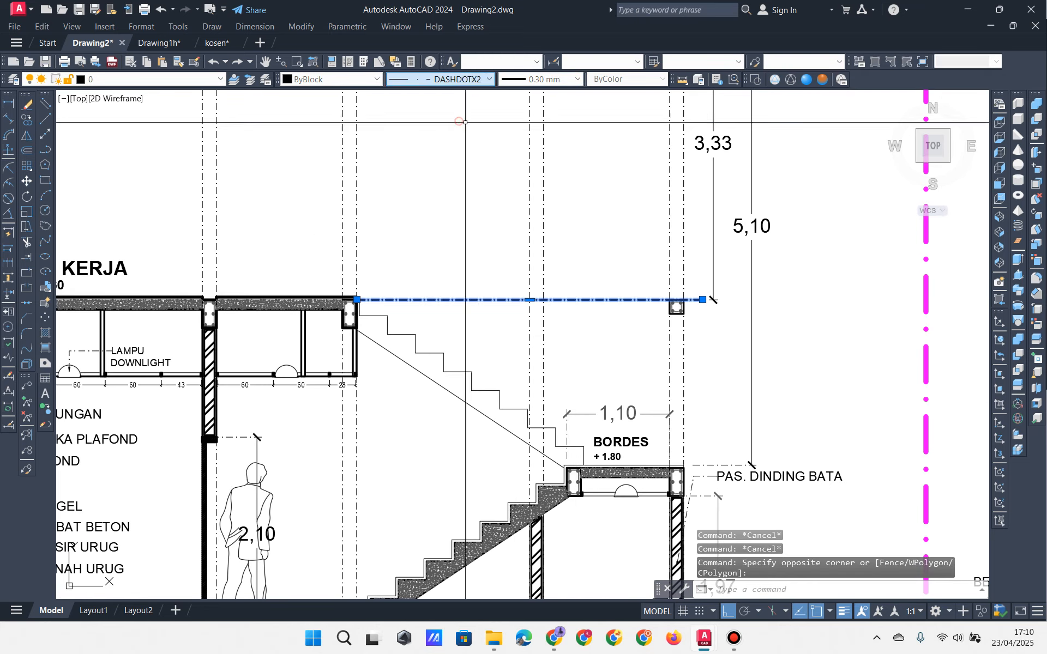
key(Escape)
key(Escape)
middle_drag(473, 202, 533, 250)
mouse_move(608, 277)
middle_down()
mouse_move(659, 386)
mouse_move(826, 376)
middle_up()
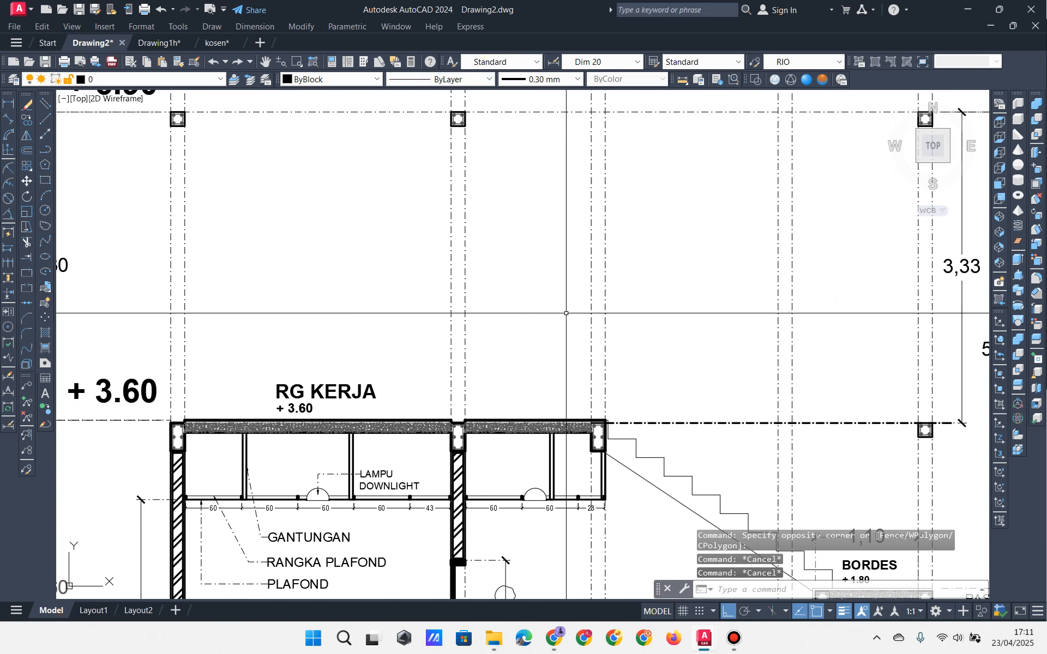
middle_drag(582, 313, 514, 297)
mouse_move(741, 383)
middle_down()
mouse_move(708, 367)
mouse_move(729, 374)
middle_up()
mouse_move(825, 294)
middle_down()
mouse_move(825, 331)
mouse_move(795, 308)
mouse_move(197, 294)
middle_up()
scroll(638, 376, down, 3)
scroll(638, 377, up, 5)
scroll(638, 377, up, 2)
scroll(677, 304, up, 4)
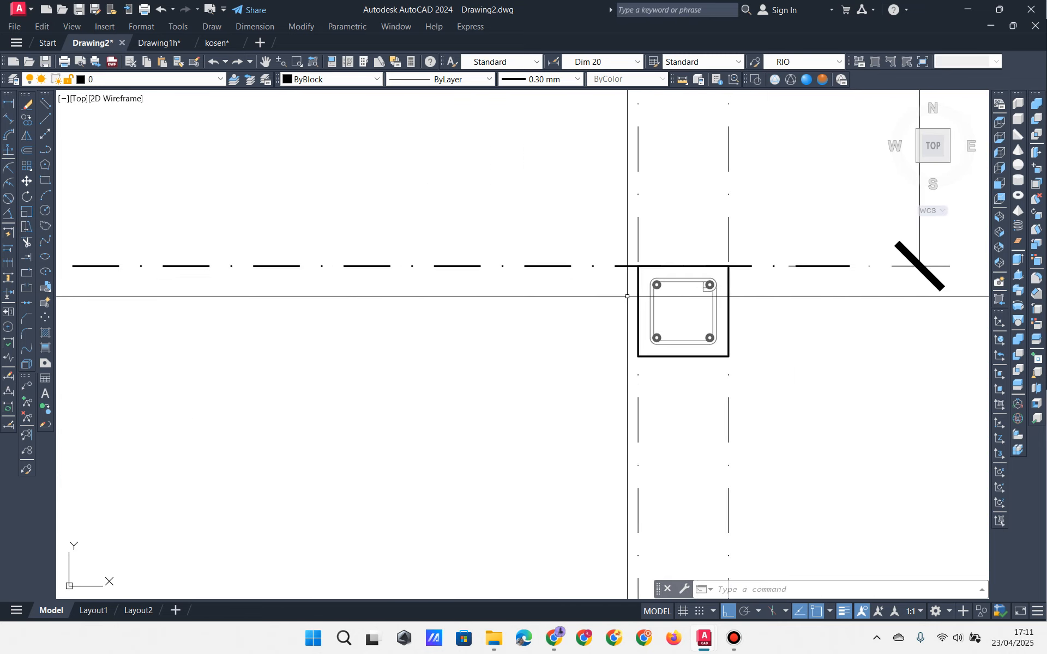
click(593, 236)
click(773, 416)
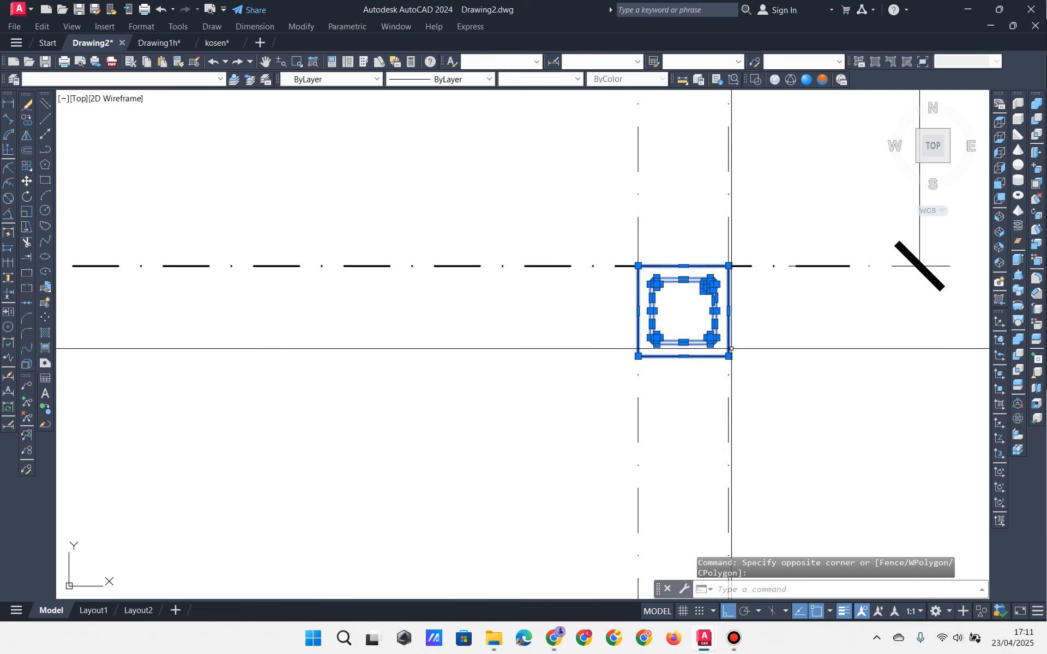
scroll(731, 352, down, 2)
key(Escape)
key(Escape)
click(631, 264)
click(750, 377)
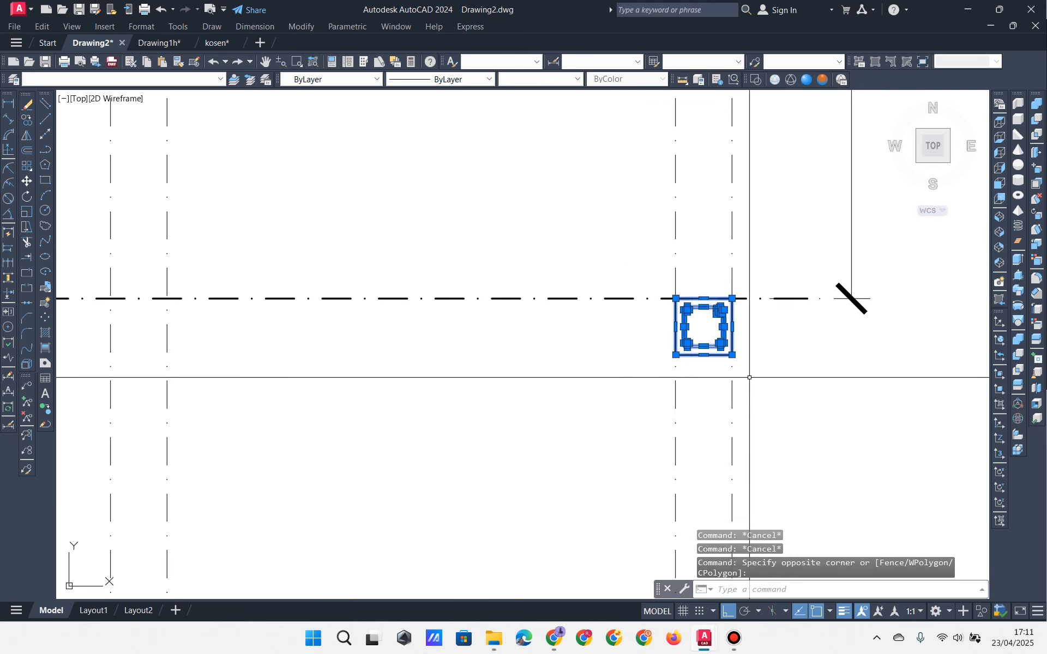
key(Escape)
key(Escape)
scroll(749, 378, down, 4)
scroll(733, 327, up, 4)
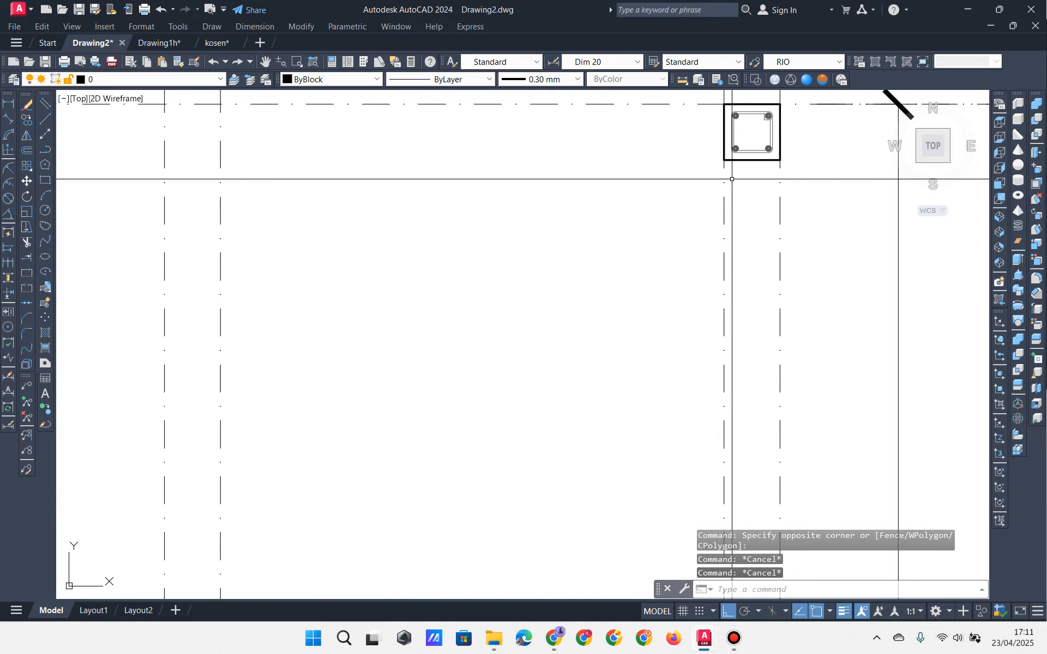
scroll(733, 180, down, 5)
mouse_move(653, 267)
middle_down()
mouse_move(833, 253)
mouse_move(802, 239)
middle_up()
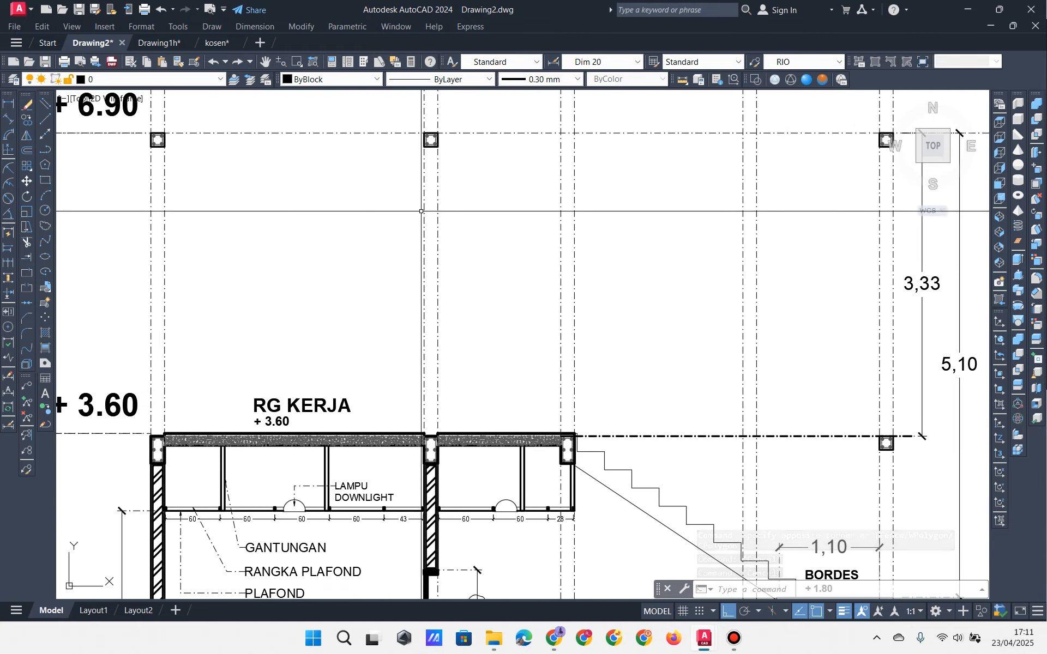
middle_drag(488, 274, 486, 278)
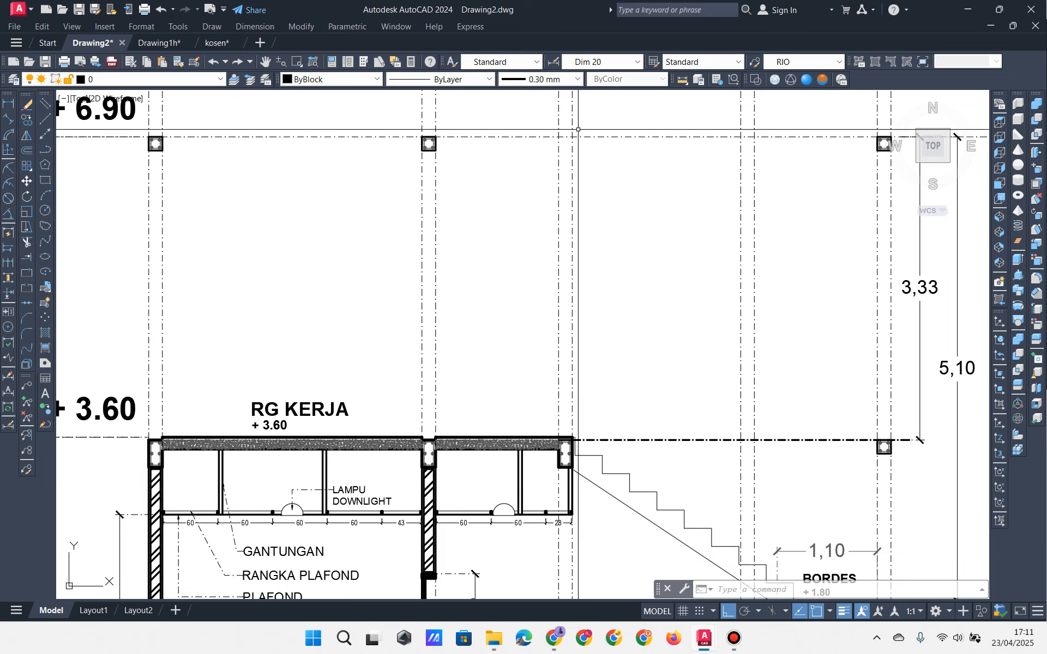
mouse_move(699, 179)
middle_down()
mouse_move(714, 316)
mouse_move(692, 395)
middle_up()
scroll(630, 174, down, 8)
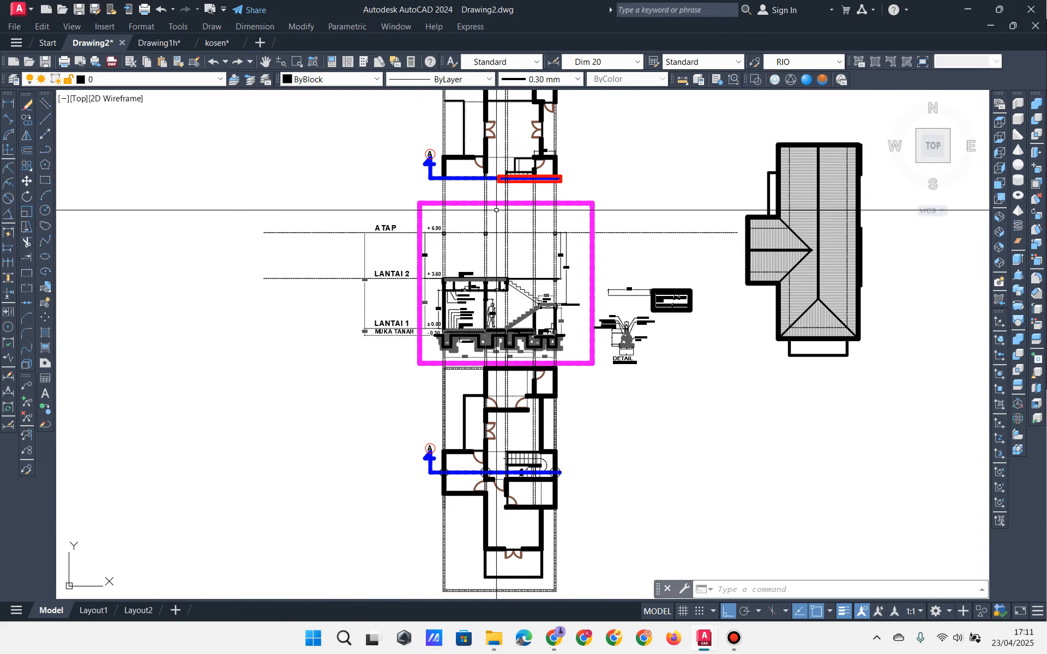
scroll(541, 351, up, 6)
scroll(541, 351, up, 2)
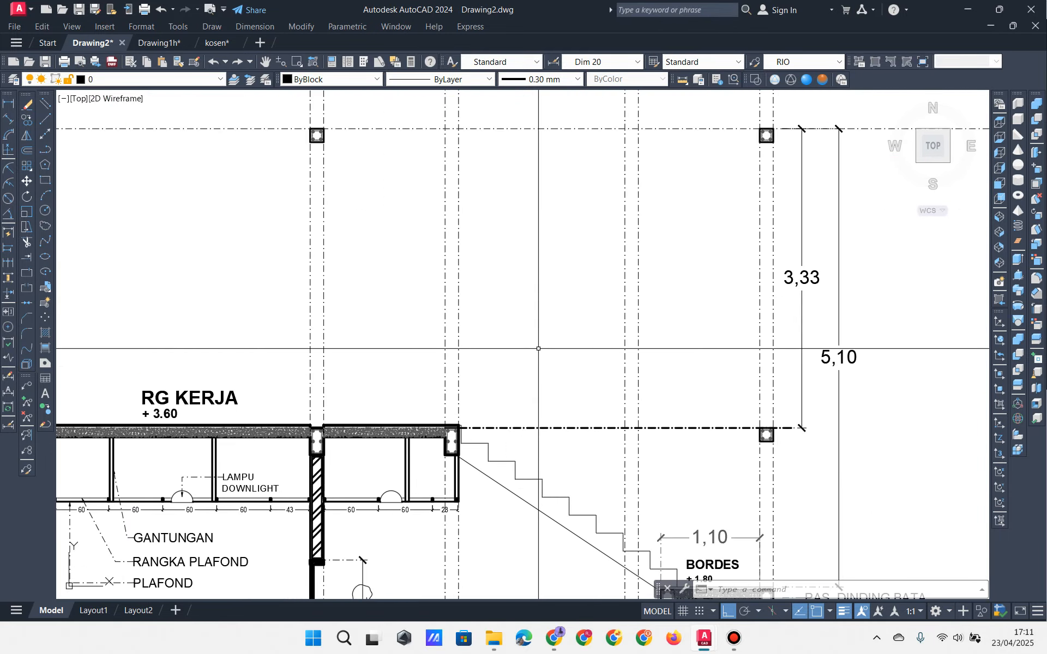
middle_drag(539, 349, 643, 378)
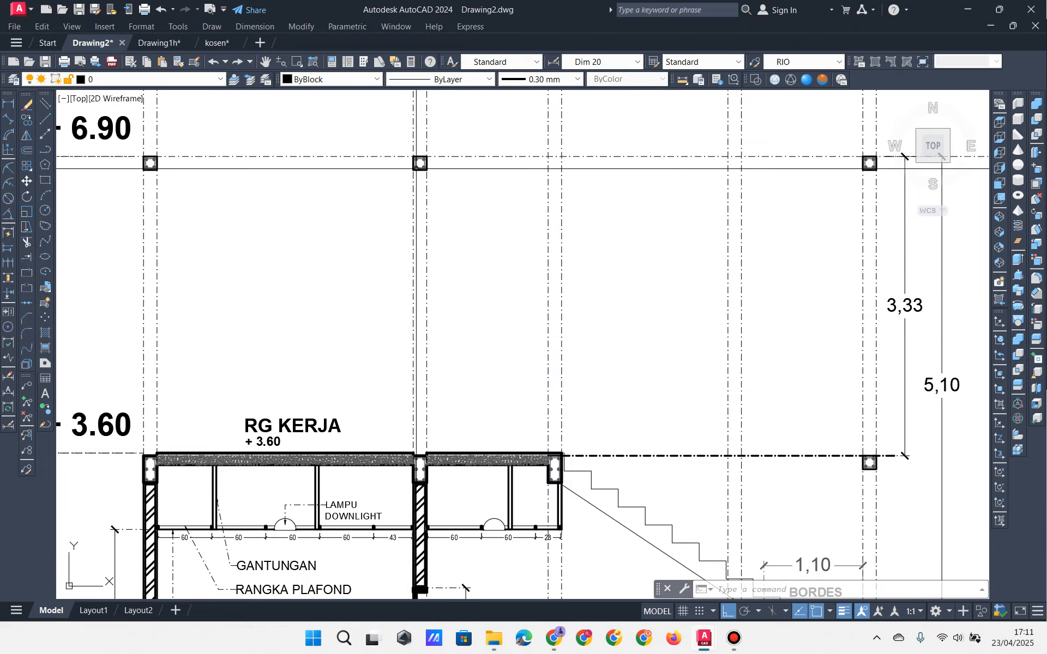
click(164, 50)
scroll(327, 229, down, 5)
scroll(368, 150, up, 8)
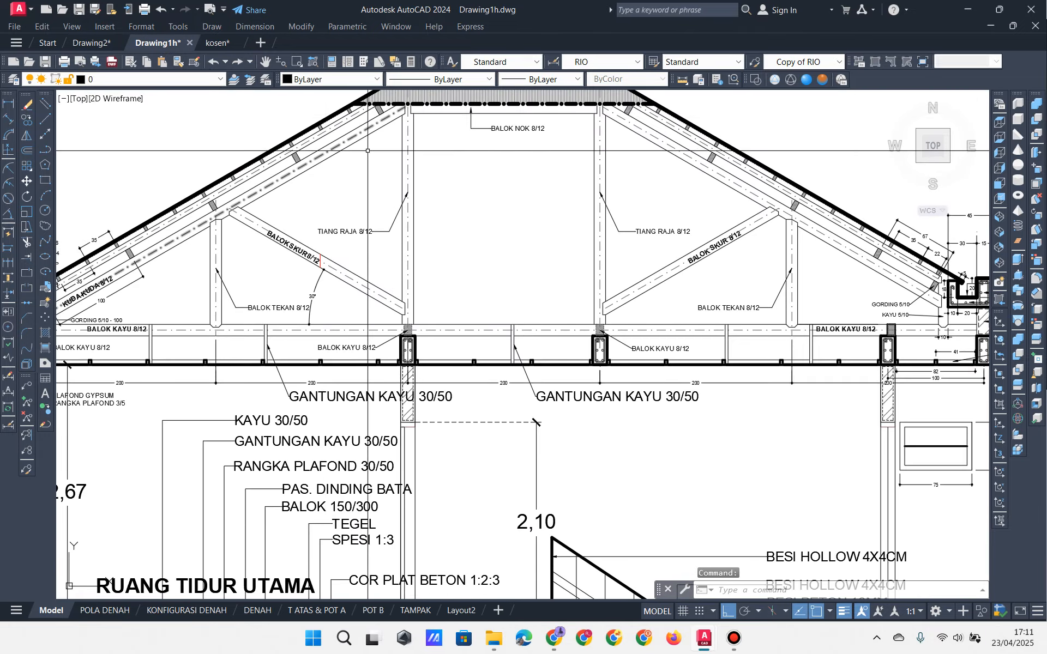
scroll(367, 150, down, 5)
scroll(280, 291, up, 5)
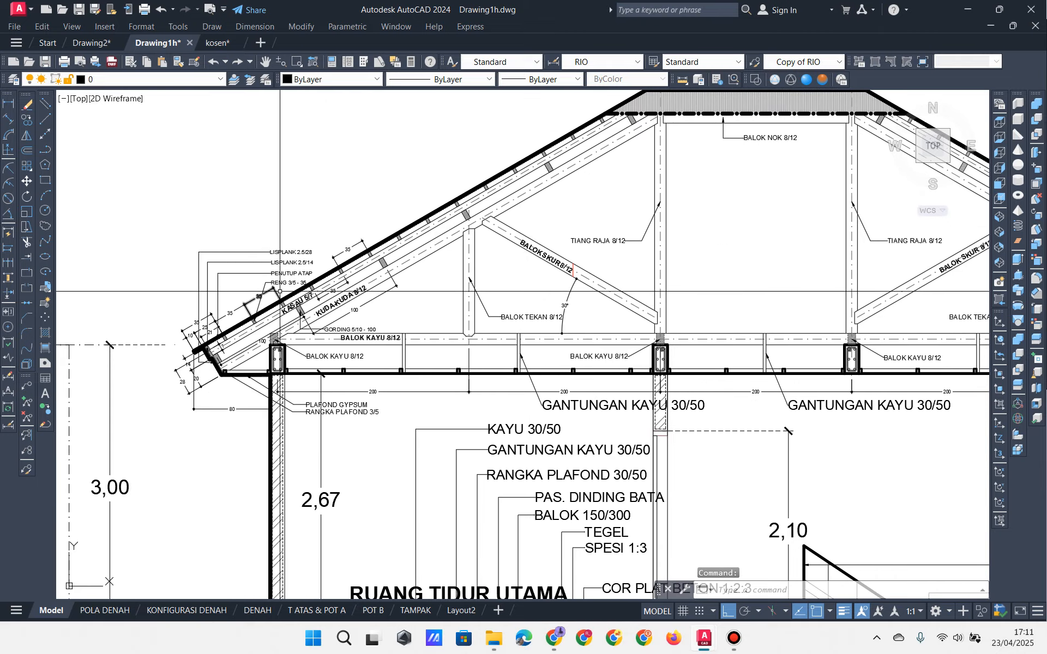
middle_drag(538, 310, 239, 346)
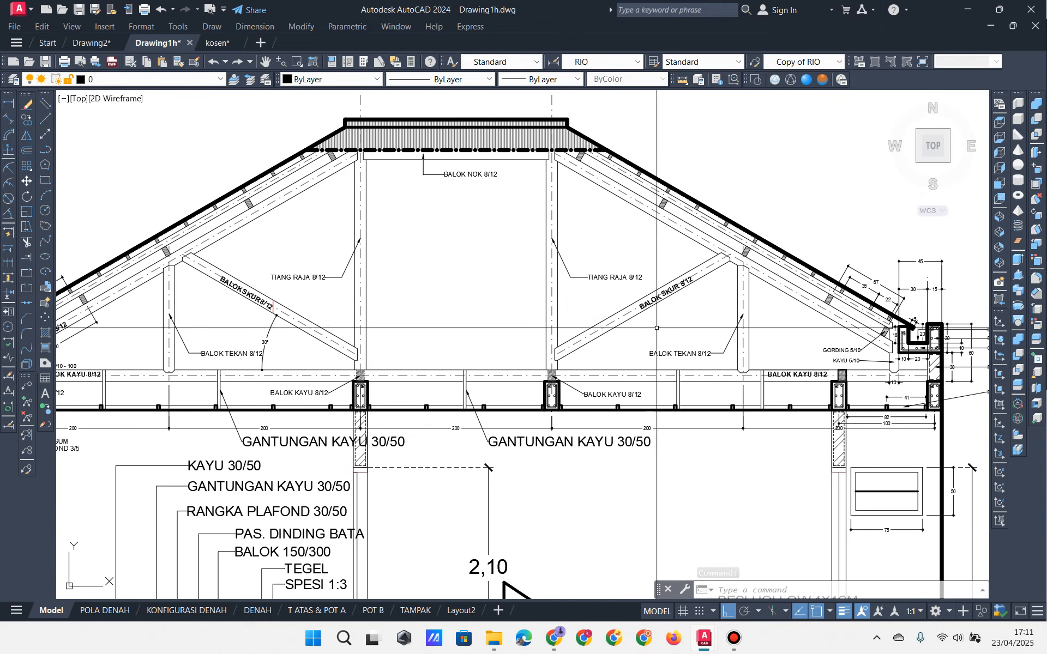
mouse_move(657, 328)
middle_down()
mouse_move(614, 323)
mouse_move(621, 295)
mouse_move(701, 288)
middle_up()
click(92, 44)
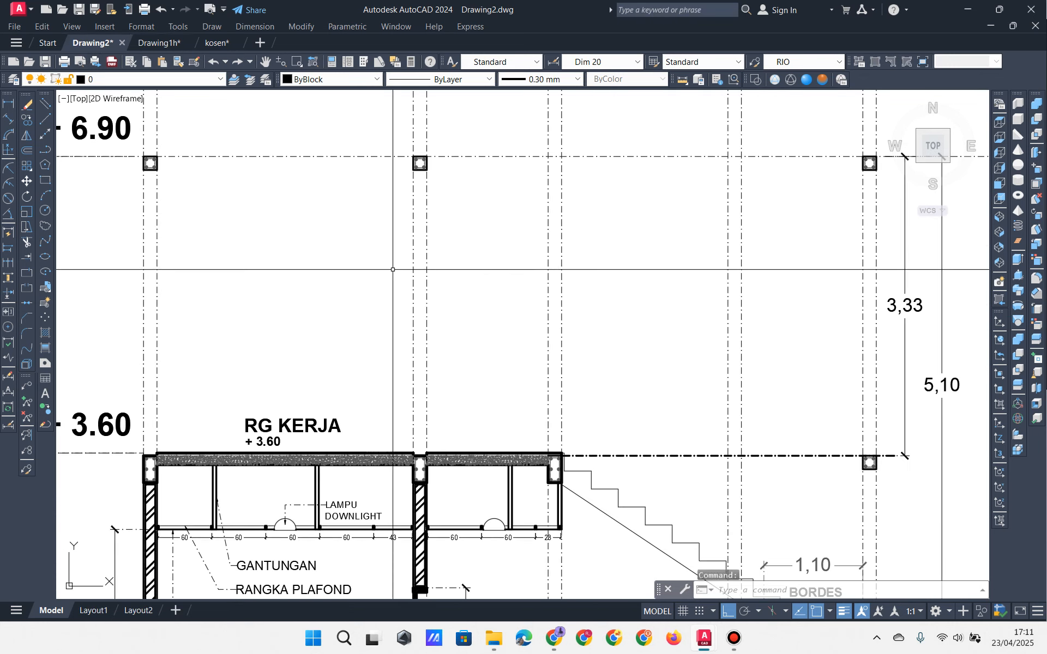
Step: Select the section A cut line together with its circle and letter A
middle_drag(490, 297, 485, 295)
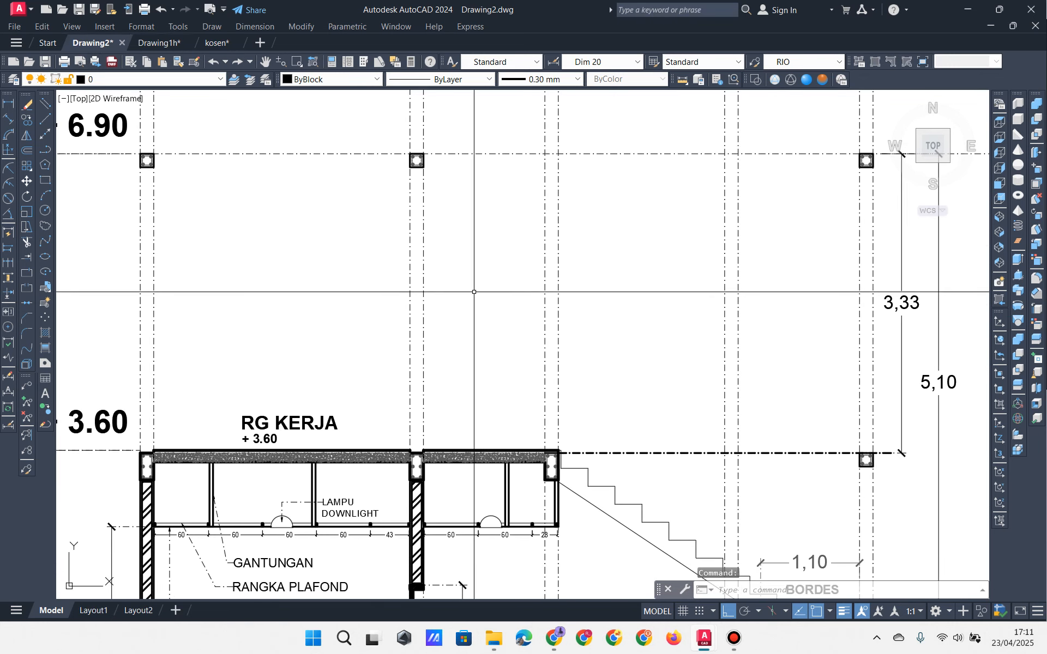
scroll(482, 294, down, 6)
middle_drag(894, 334, 597, 285)
scroll(794, 239, up, 2)
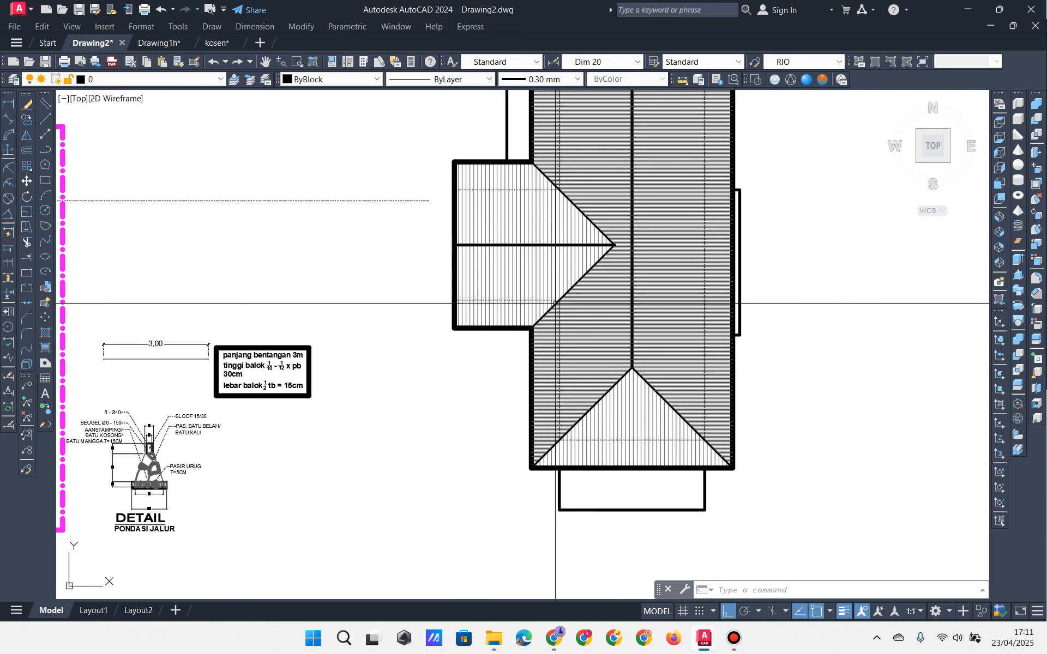
scroll(510, 321, down, 2)
middle_drag(508, 305, 558, 298)
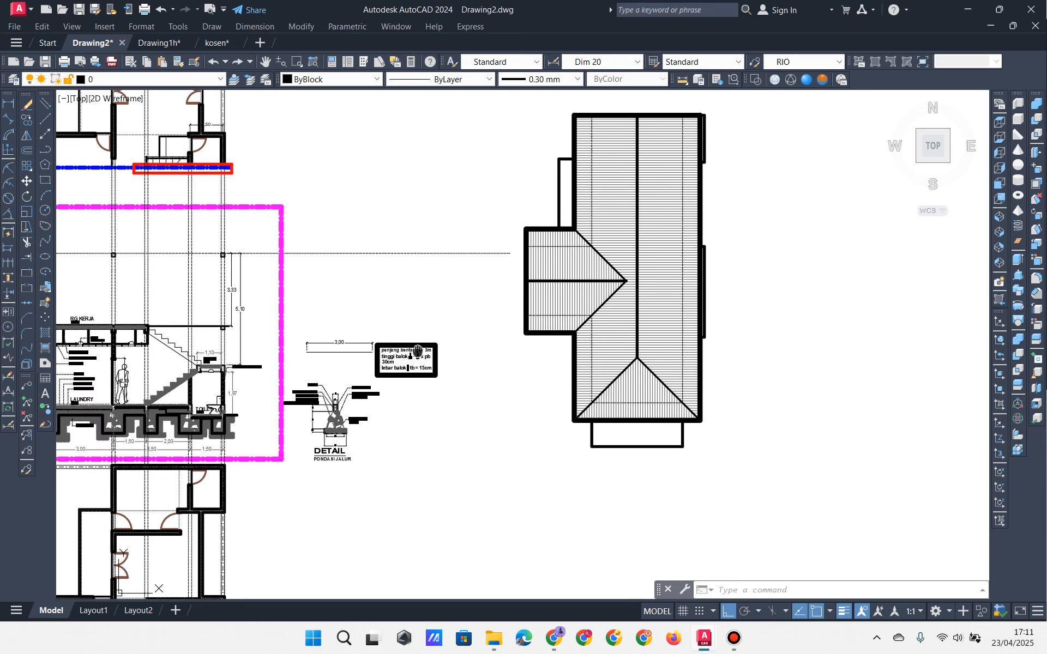
middle_drag(413, 331, 685, 285)
middle_drag(552, 206, 596, 339)
scroll(596, 339, down, 2)
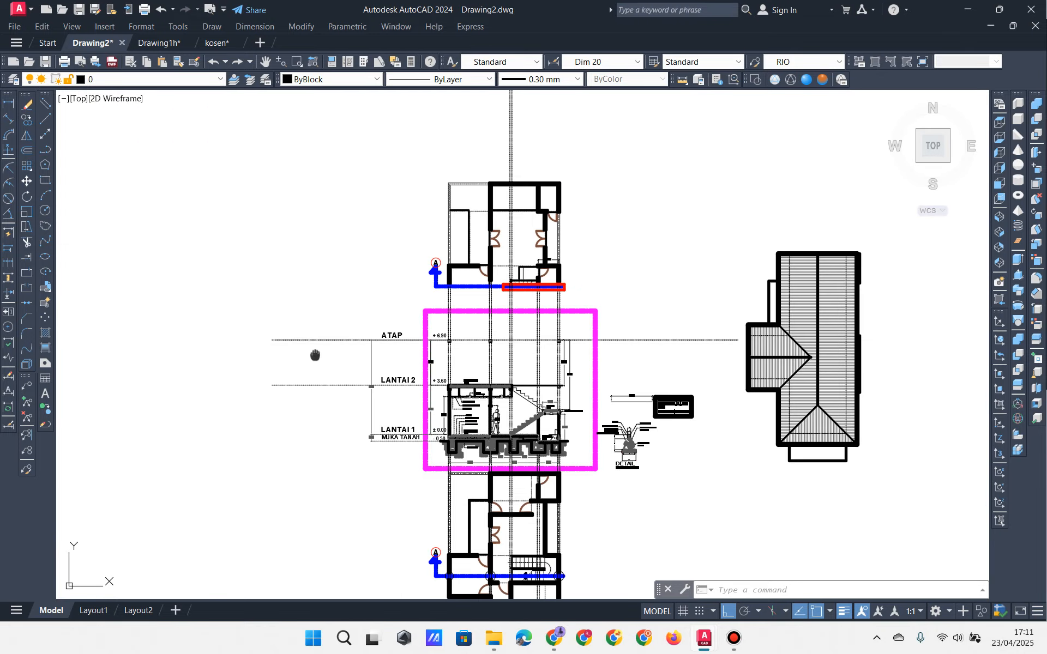
middle_drag(315, 355, 754, 296)
middle_drag(288, 321, 617, 298)
scroll(379, 298, up, 4)
middle_drag(91, 226, 273, 265)
scroll(273, 265, up, 4)
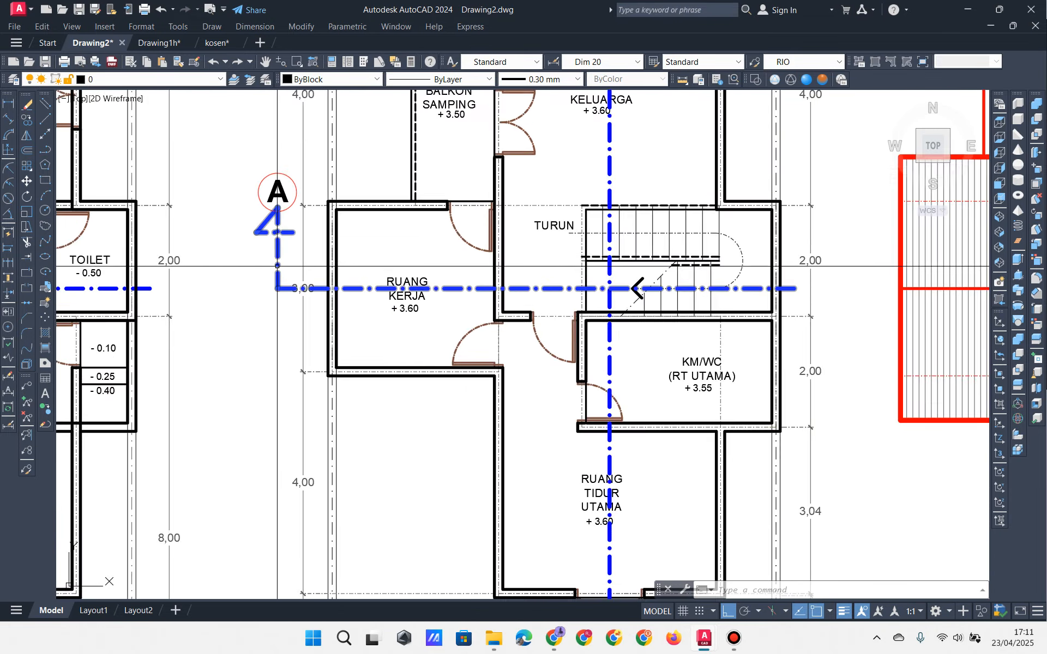
click(282, 188)
click(242, 313)
click(281, 107)
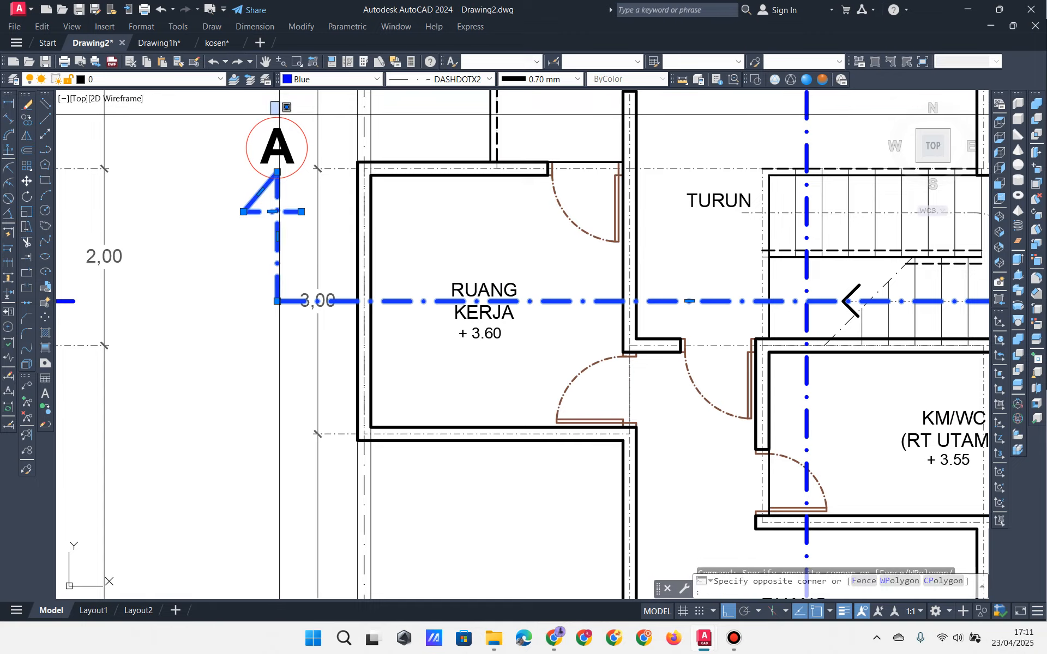
click(261, 156)
Step: Copy the section A marker onto the roof plan, aligned at the roof's left wall
click(27, 123)
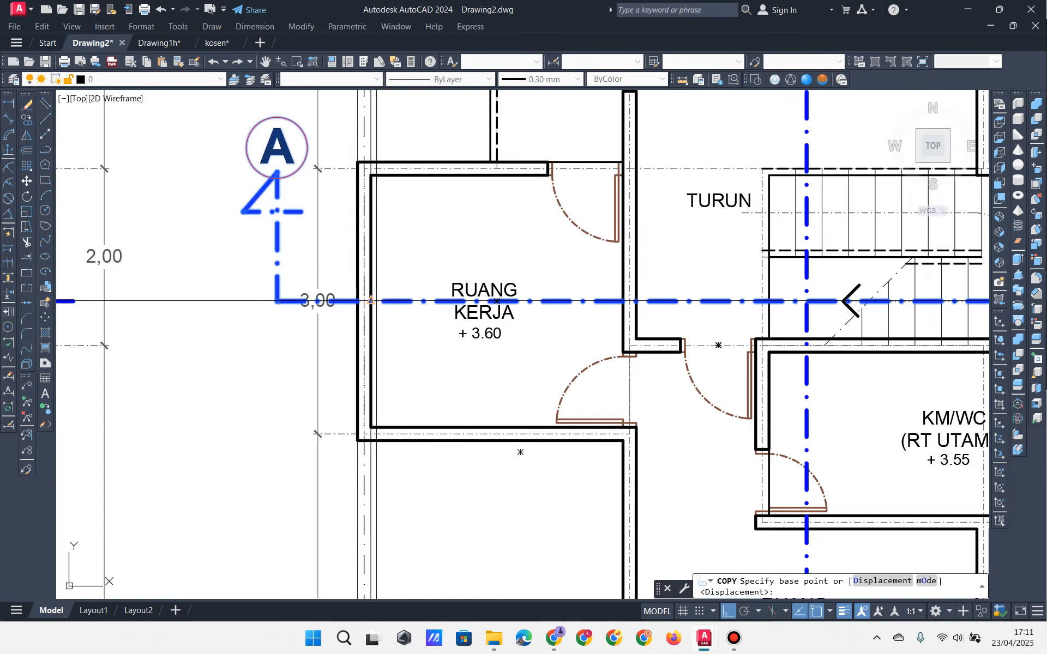
click(358, 300)
scroll(524, 263, down, 5)
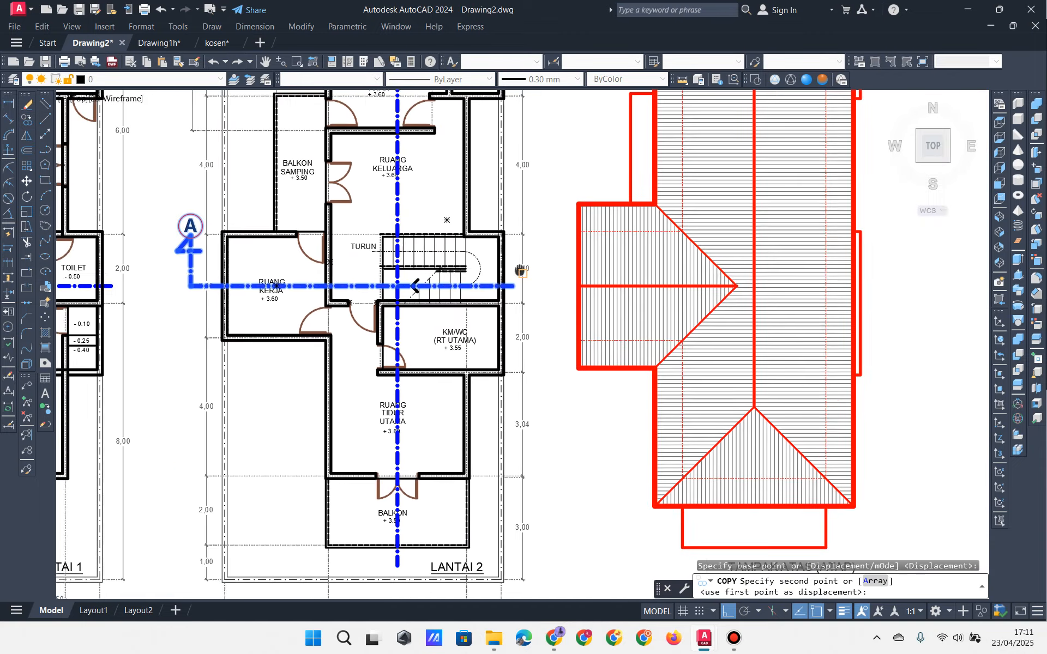
scroll(502, 278, up, 4)
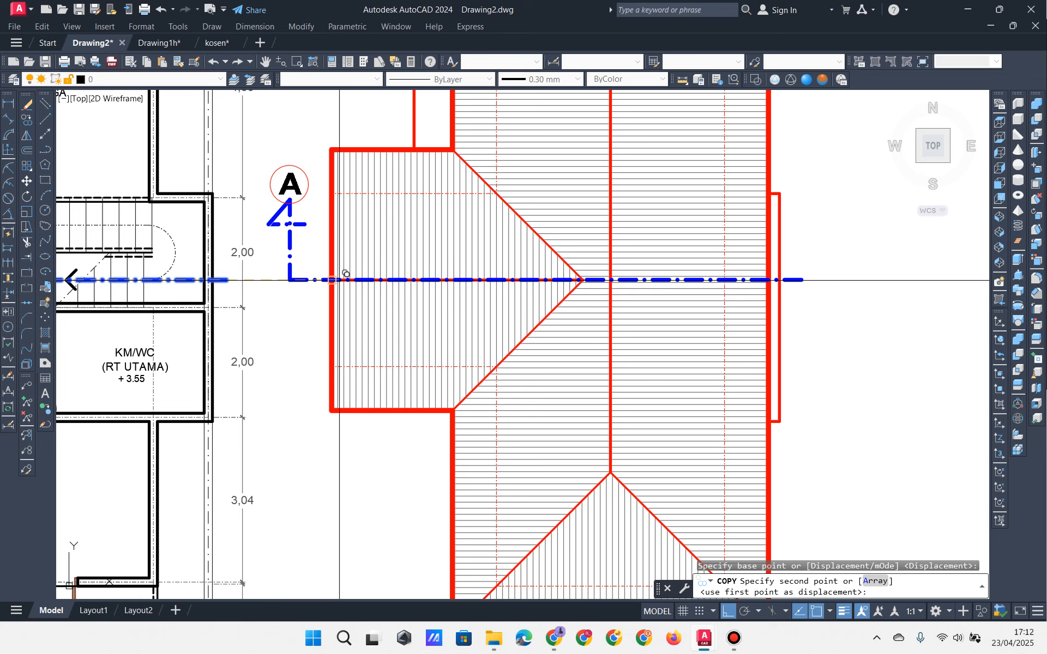
click(339, 280)
scroll(358, 294, down, 4)
mouse_move(722, 289)
middle_down()
mouse_move(624, 327)
mouse_move(234, 305)
middle_up()
middle_drag(725, 327, 253, 268)
mouse_move(695, 262)
middle_down()
mouse_move(397, 255)
mouse_move(381, 264)
middle_up()
click(772, 238)
key(Return)
middle_drag(805, 247, 608, 273)
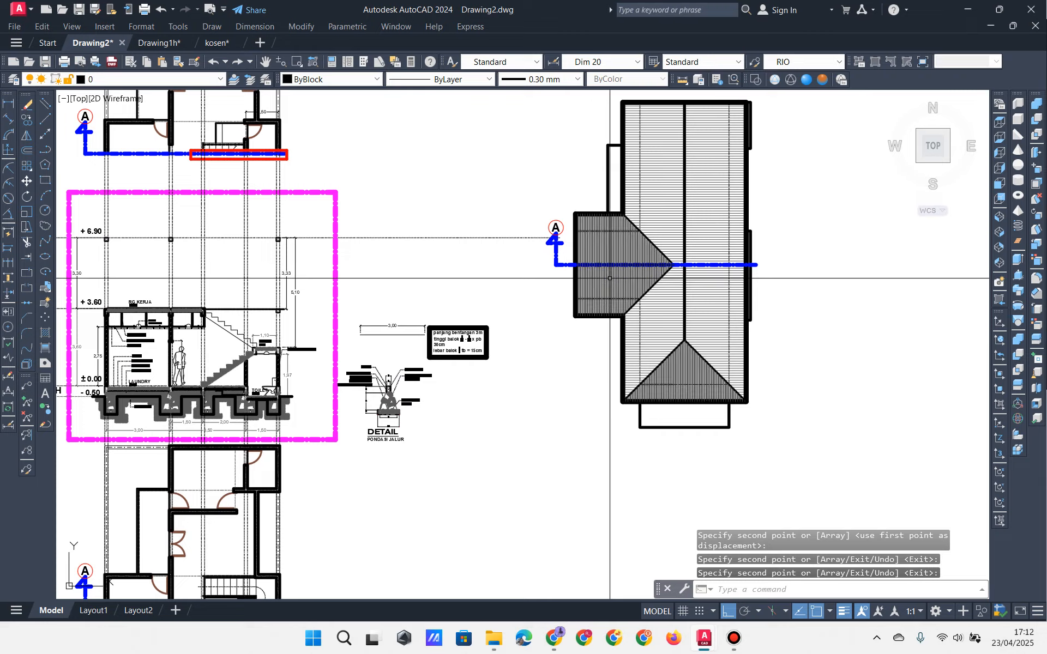
scroll(599, 271, up, 4)
middle_drag(544, 260, 505, 254)
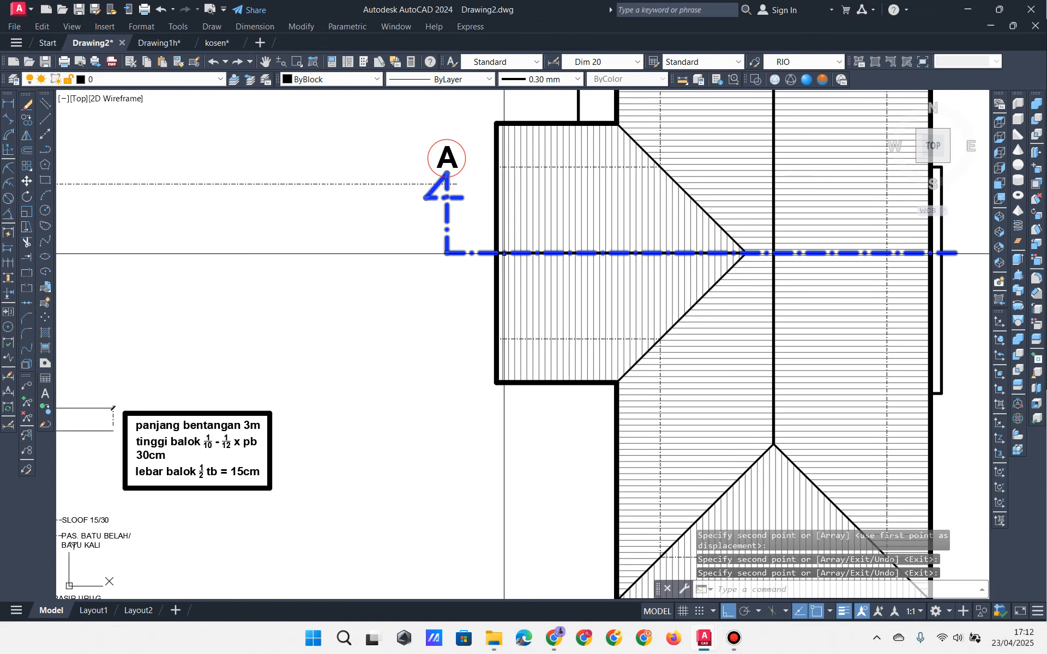
middle_drag(737, 248, 676, 271)
scroll(705, 276, up, 4)
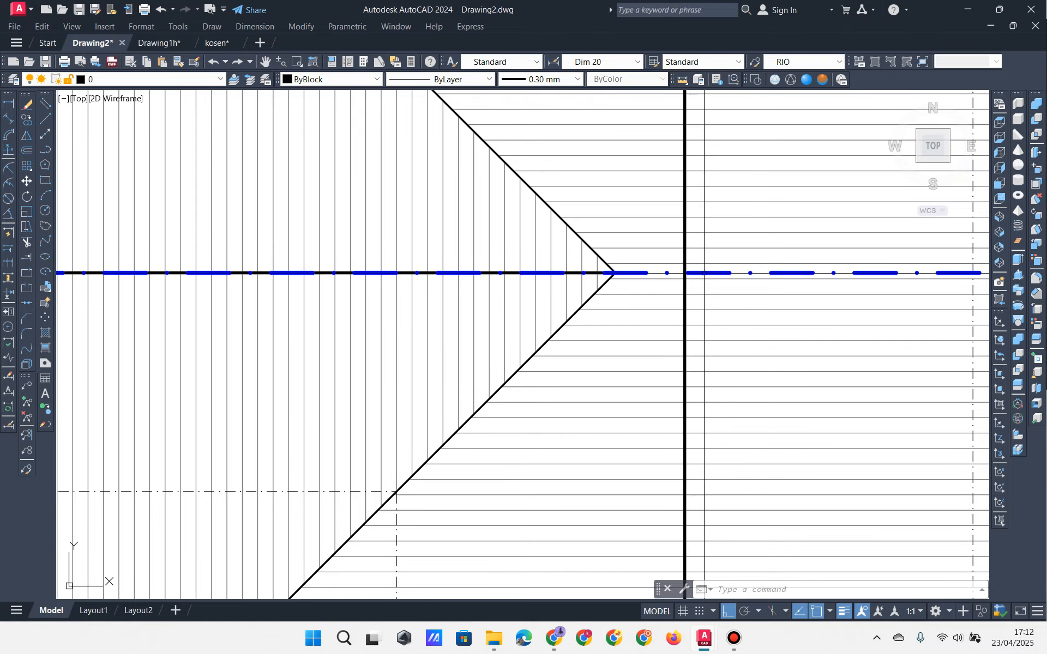
scroll(707, 277, down, 6)
mouse_move(402, 335)
middle_down()
mouse_move(873, 311)
mouse_move(477, 385)
mouse_move(524, 337)
middle_up()
scroll(418, 332, up, 2)
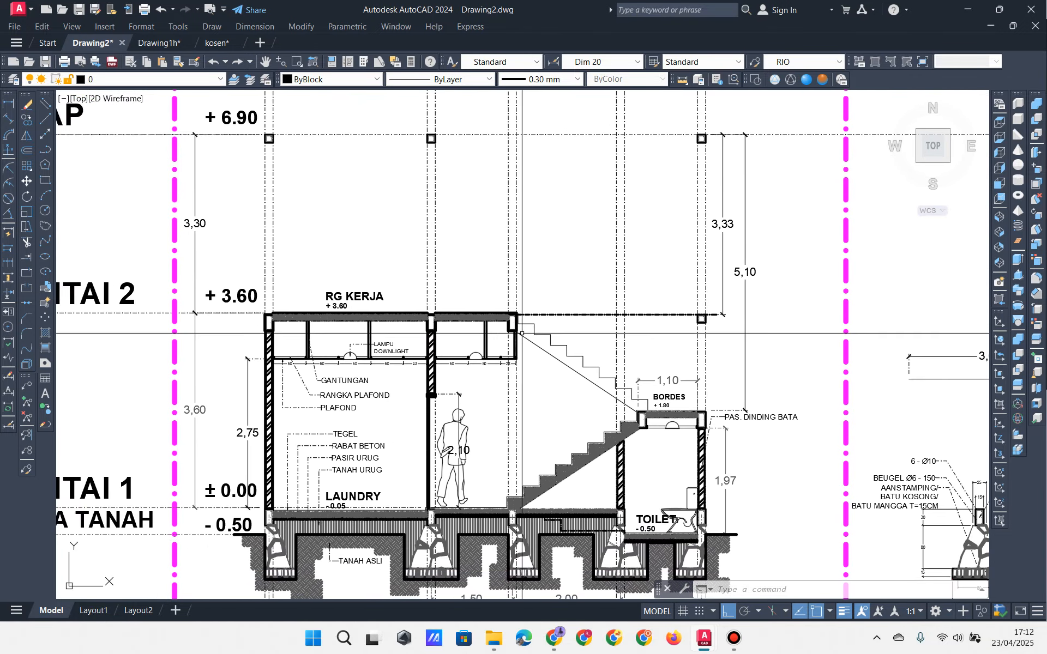
Step: Zoom in on the upper-left column at the +6.90 level
scroll(368, 220, up, 2)
middle_drag(369, 219, 428, 281)
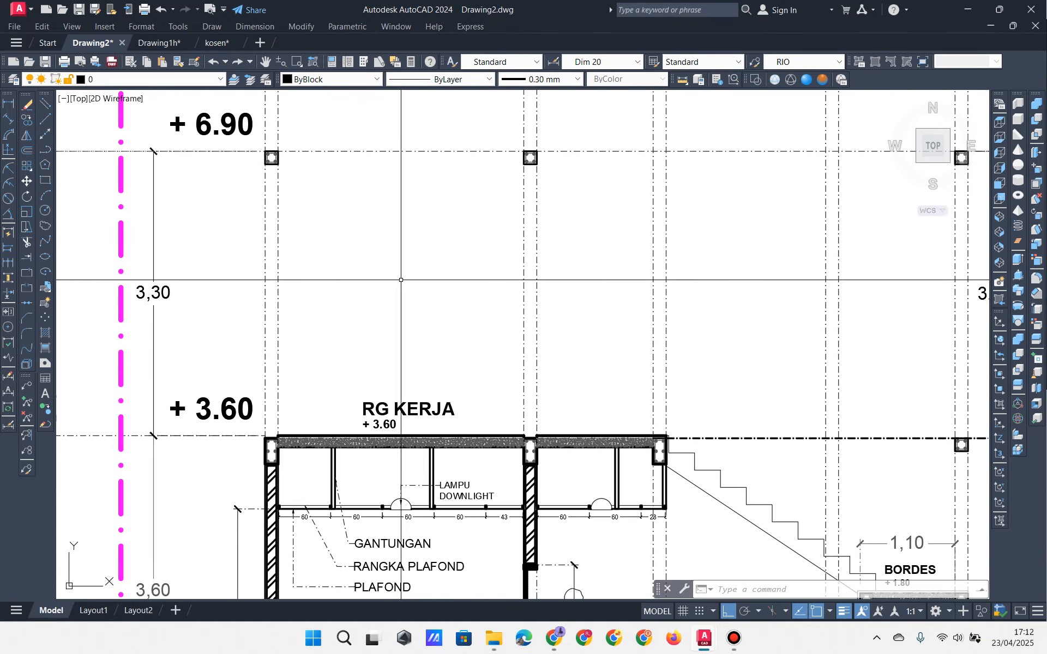
click(256, 144)
click(314, 190)
scroll(314, 189, up, 2)
middle_drag(315, 189, 448, 255)
key(Escape)
key(Escape)
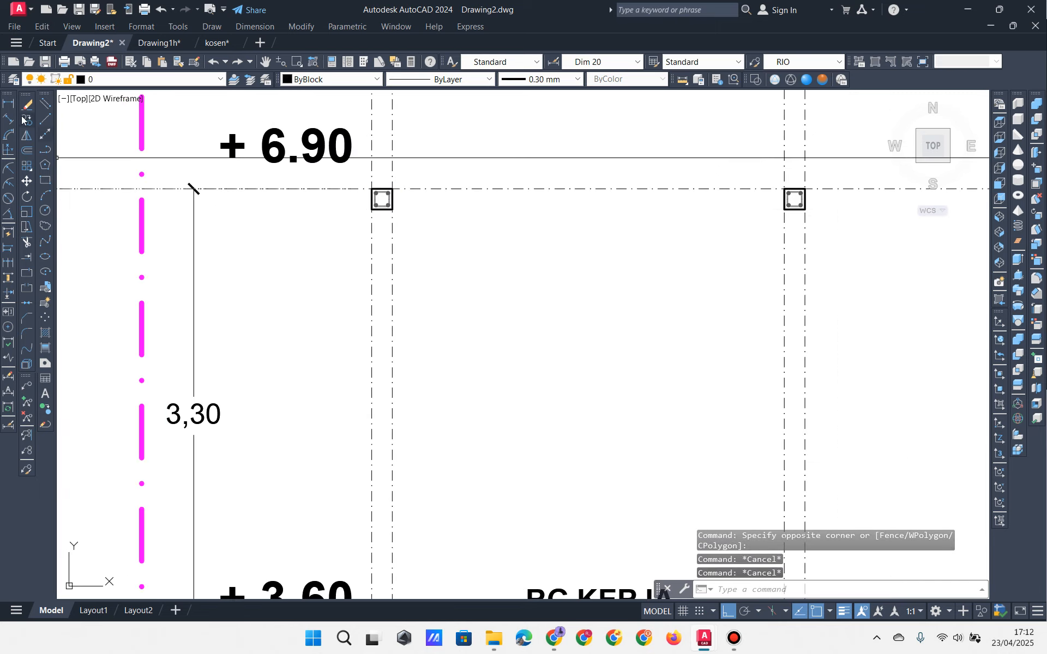
Step: Add two 15 linear dimensions to the column, one on its left side and one above
click(9, 103)
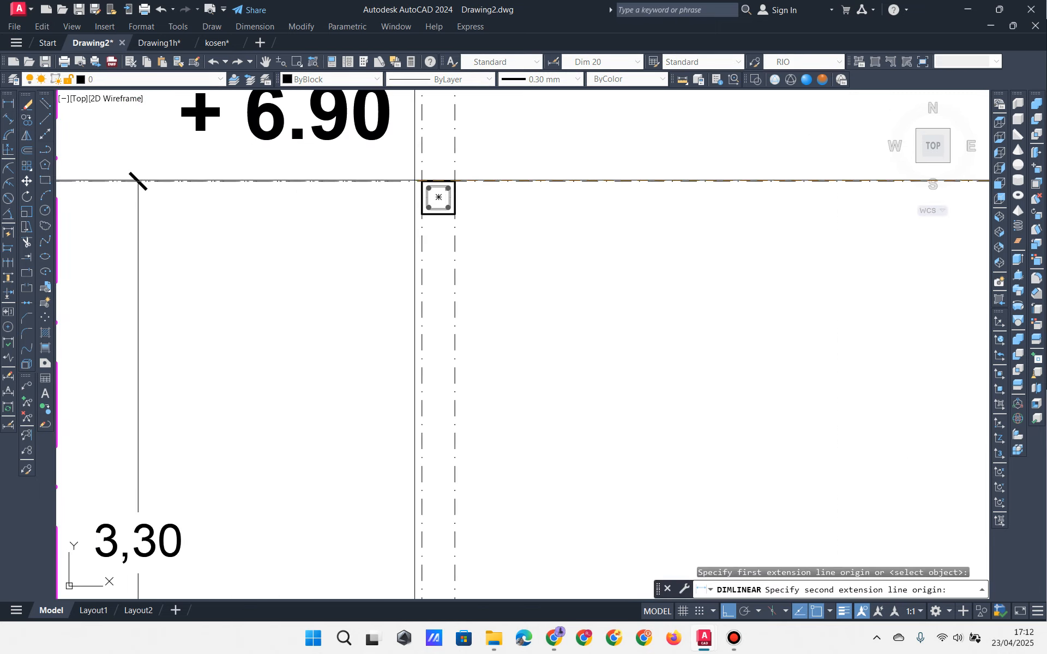
key(Escape)
key(space)
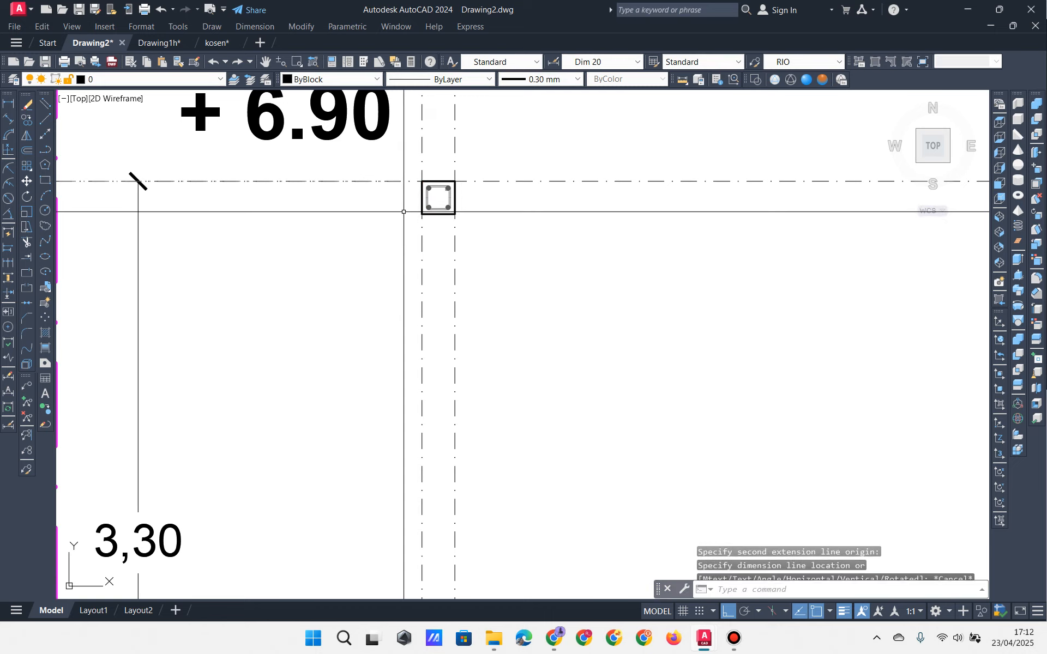
key(Escape)
key(space)
click(422, 182)
click(422, 214)
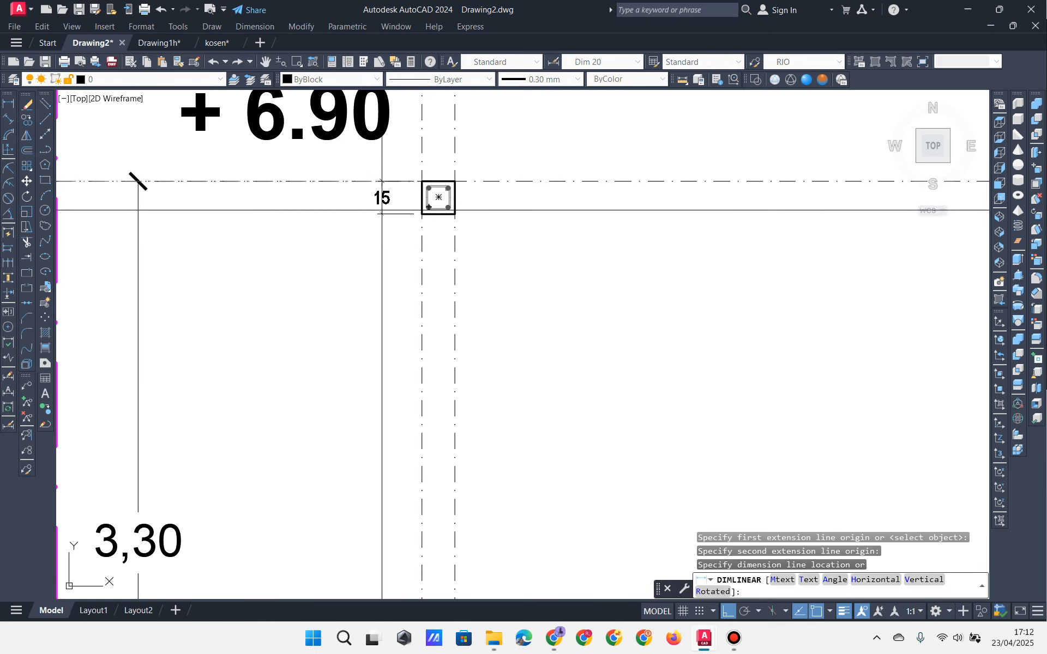
click(385, 198)
key(space)
click(456, 182)
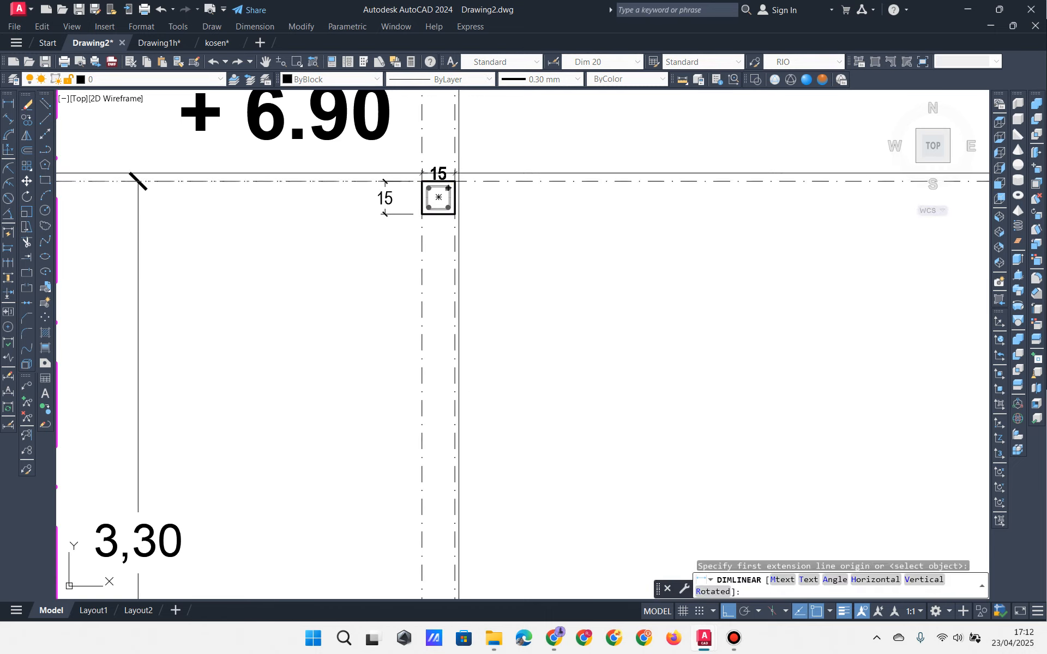
click(452, 154)
scroll(449, 153, up, 6)
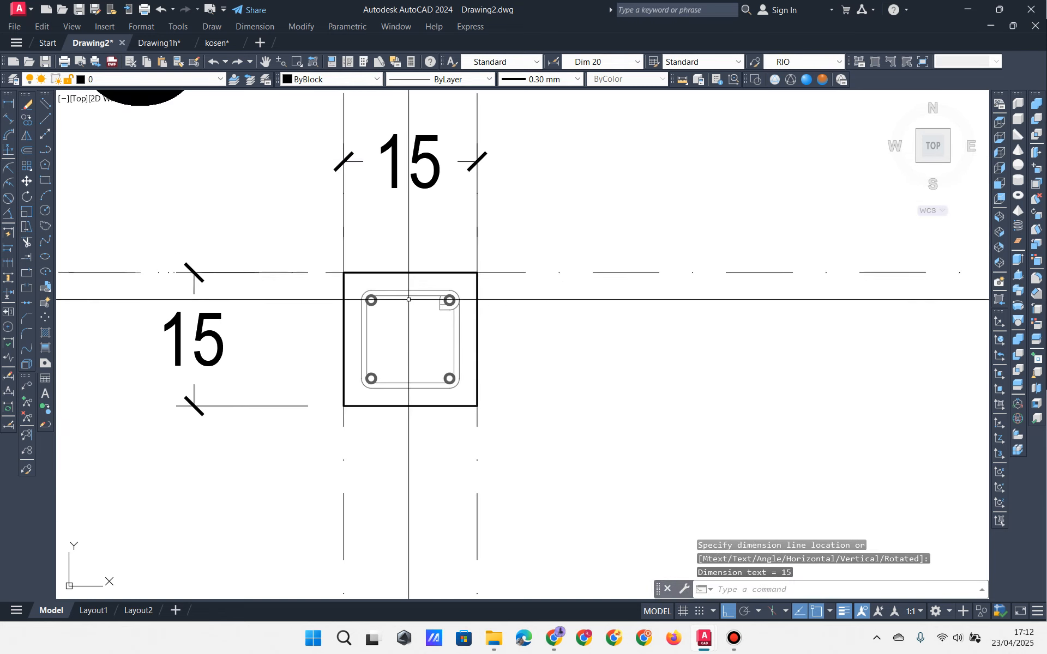
scroll(440, 323, down, 6)
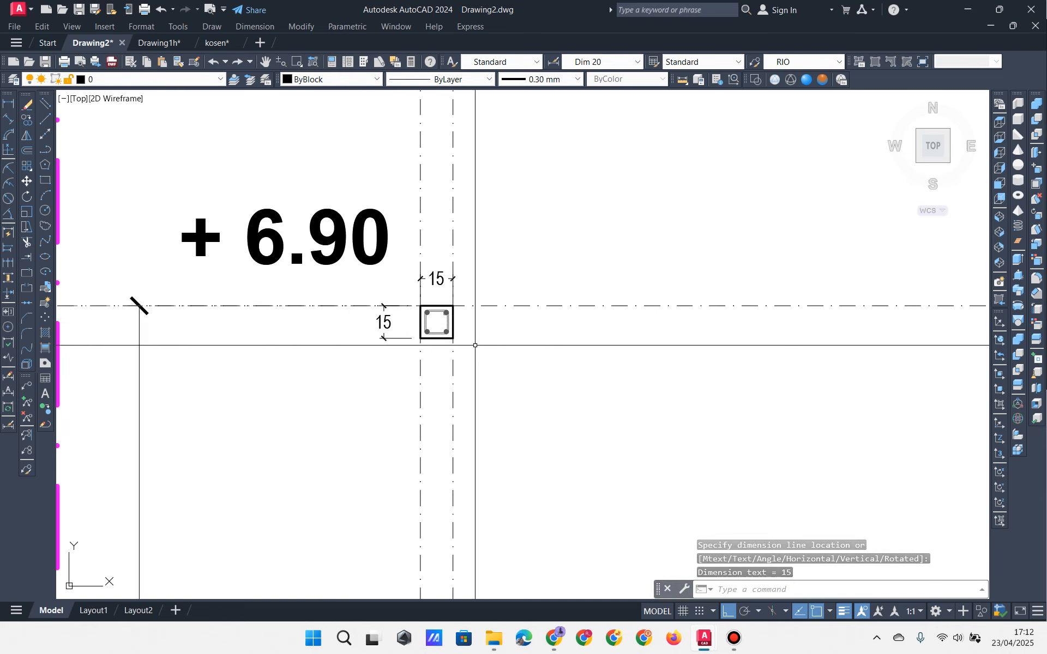
key(Escape)
key(Escape)
middle_drag(472, 344, 468, 218)
scroll(469, 272, down, 4)
scroll(464, 245, up, 4)
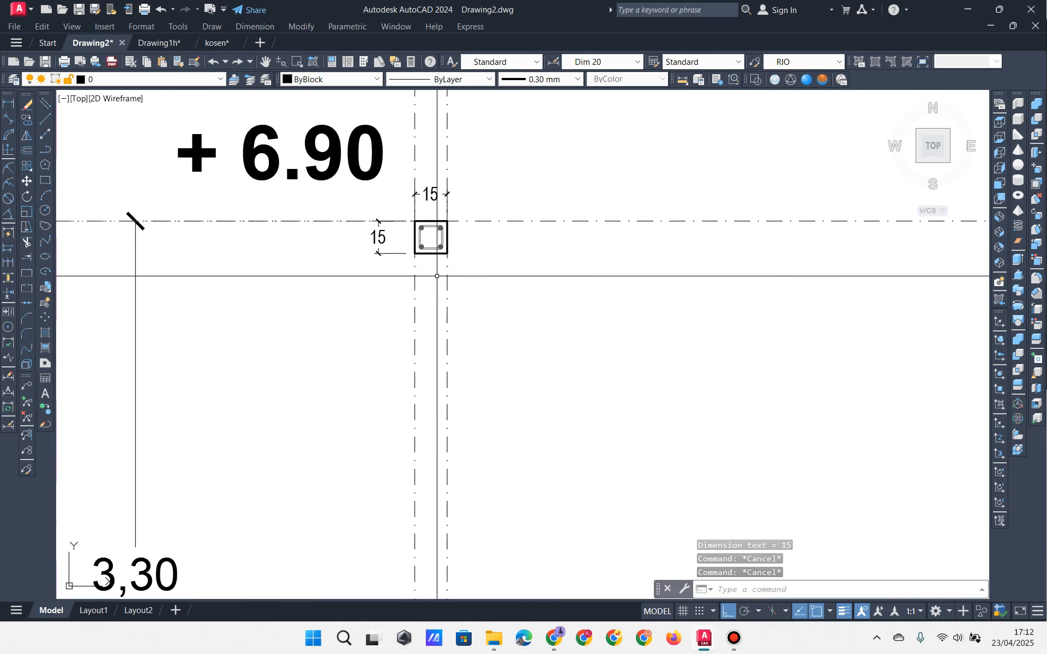
scroll(436, 277, down, 2)
middle_drag(484, 304, 425, 223)
middle_drag(480, 257, 398, 248)
scroll(281, 175, up, 4)
scroll(291, 209, down, 4)
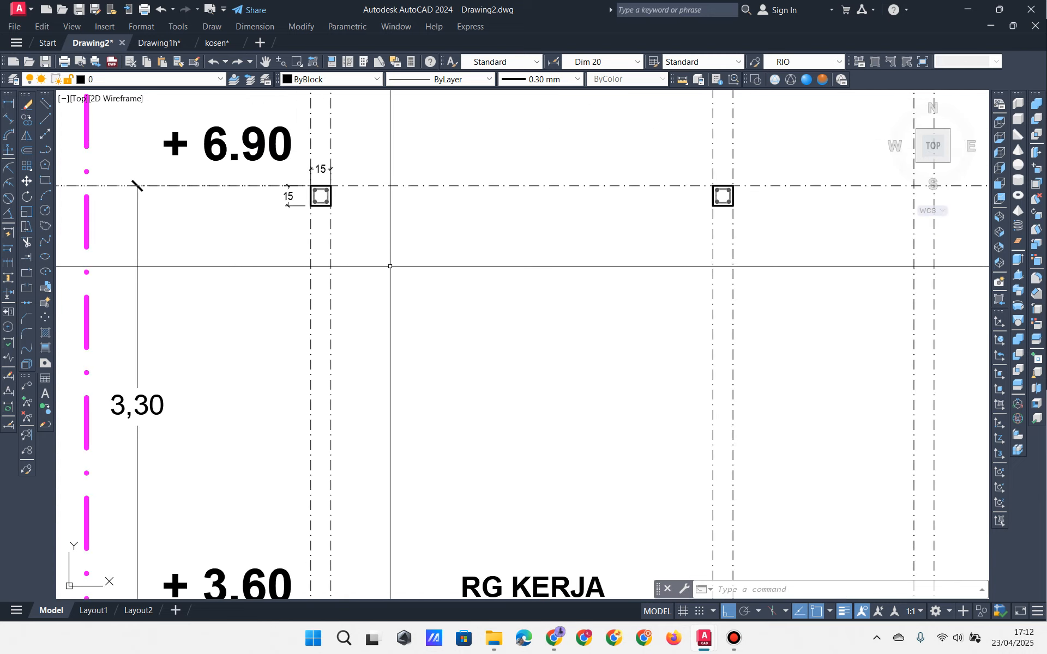
middle_drag(457, 296, 386, 269)
scroll(398, 270, down, 2)
mouse_move(480, 273)
middle_down()
mouse_move(362, 234)
mouse_move(363, 224)
mouse_move(518, 236)
middle_up()
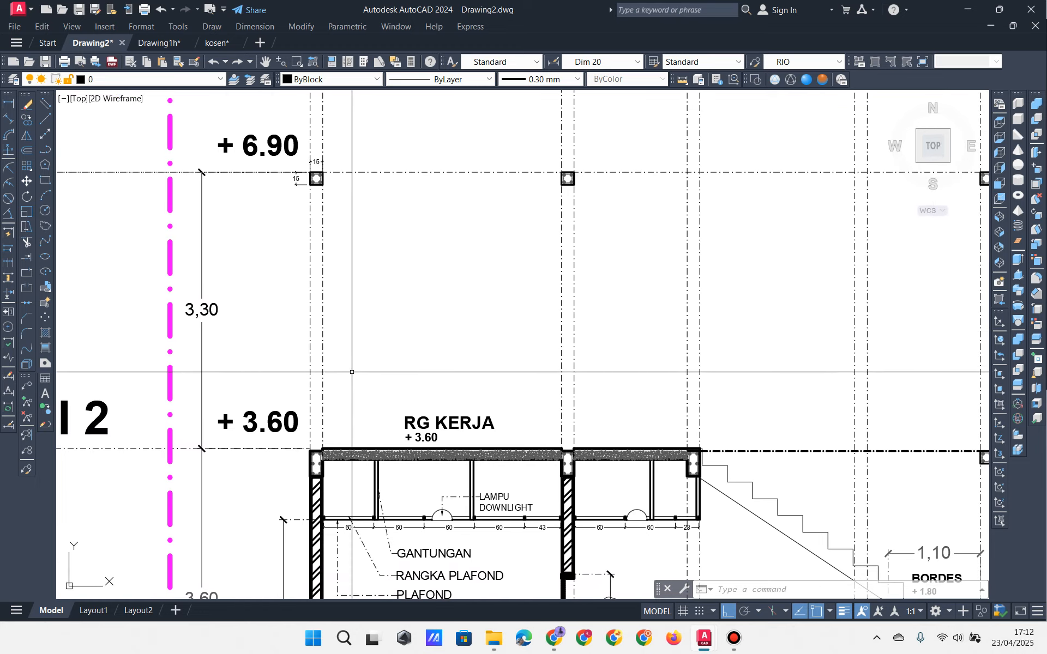
mouse_move(387, 369)
middle_down()
mouse_move(365, 358)
mouse_move(288, 355)
mouse_move(307, 355)
middle_up()
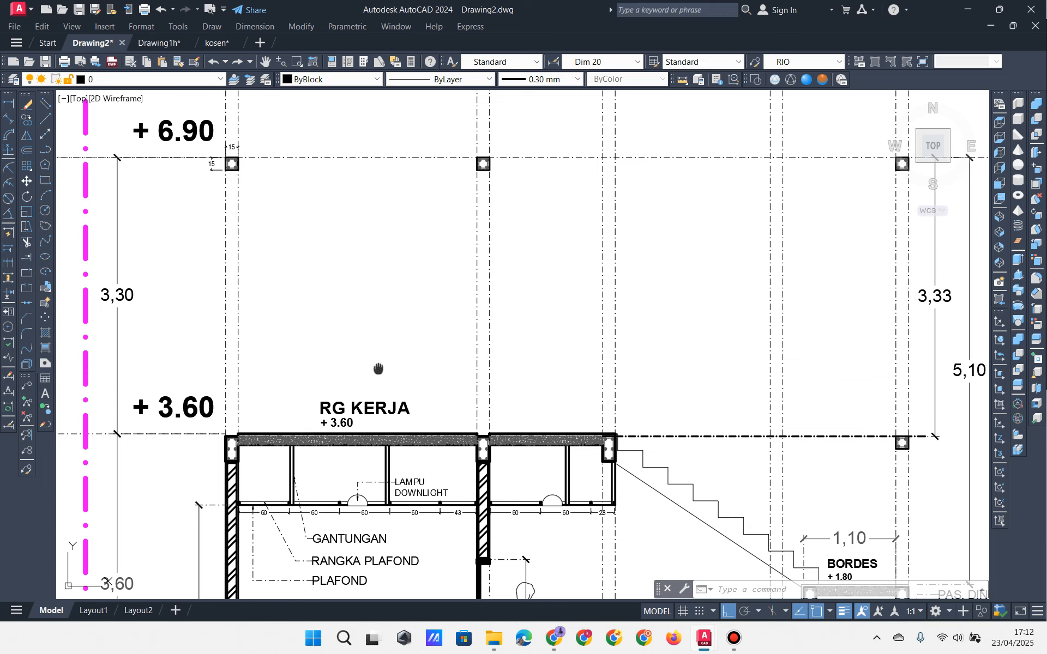
middle_drag(386, 373, 339, 376)
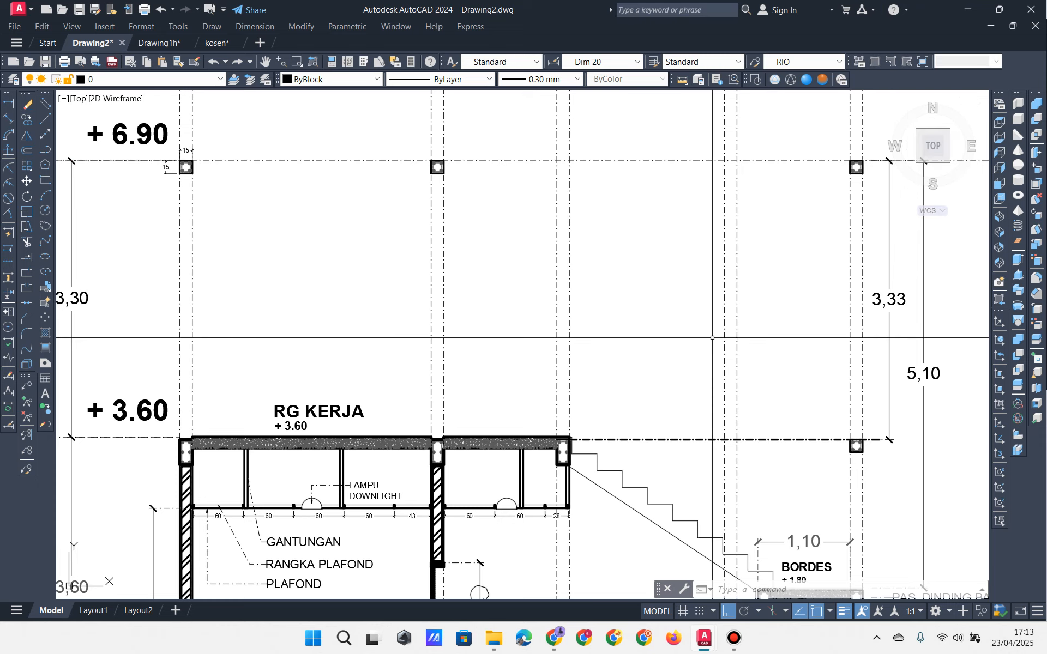
scroll(631, 349, down, 8)
scroll(602, 461, up, 4)
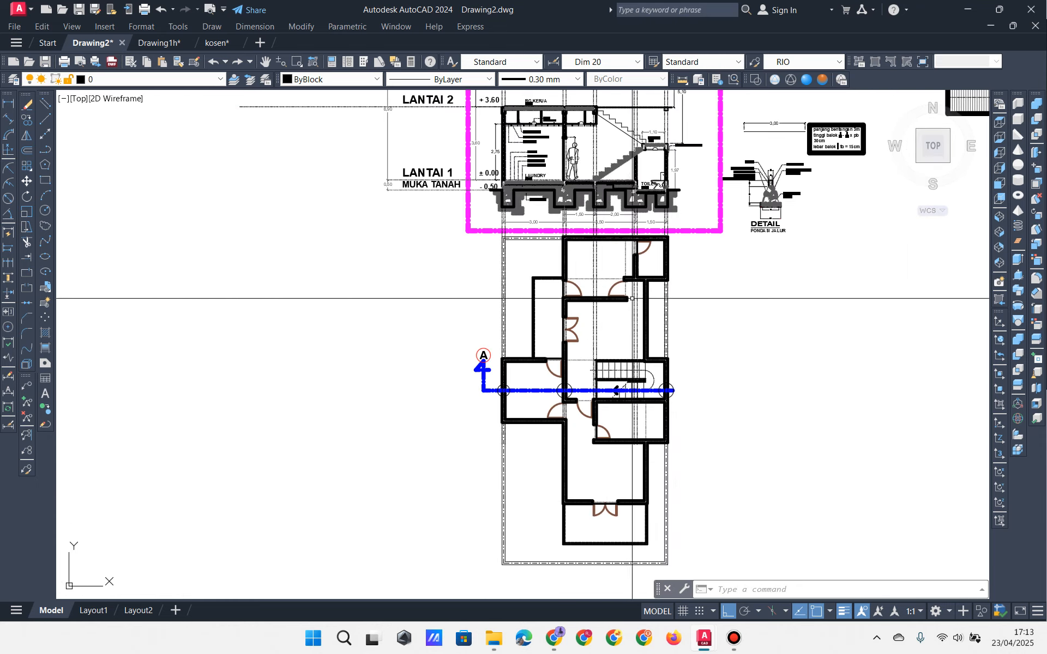
middle_drag(608, 275, 571, 480)
scroll(537, 278, up, 4)
Step: Copy a roof-level column to the +6.90 level directly above the stair-end column
middle_drag(533, 271, 529, 356)
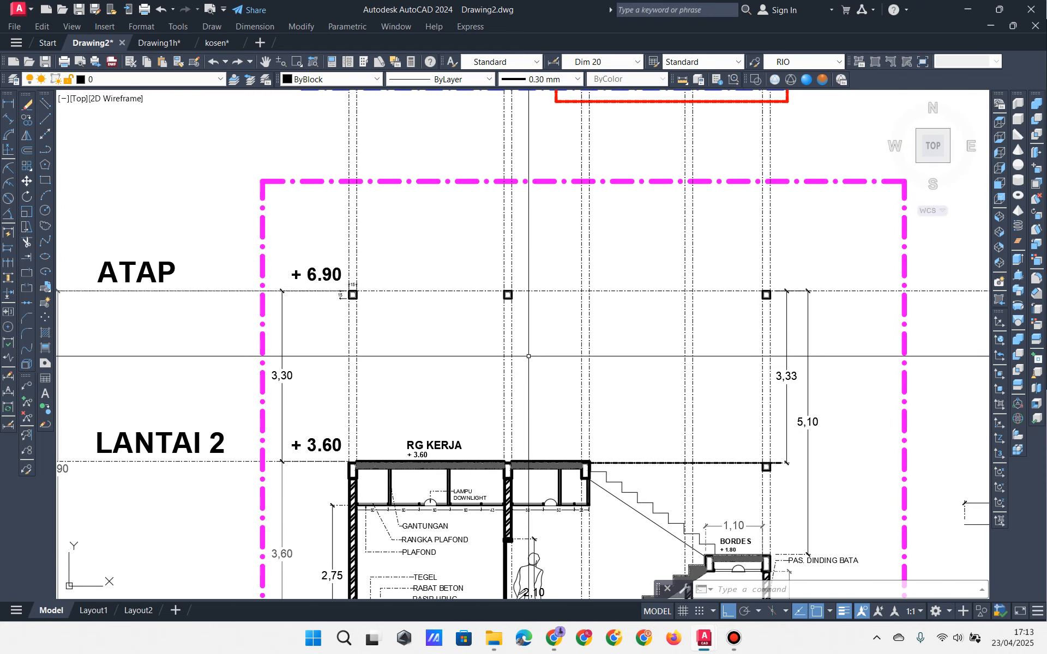
scroll(528, 356, up, 4)
click(482, 262)
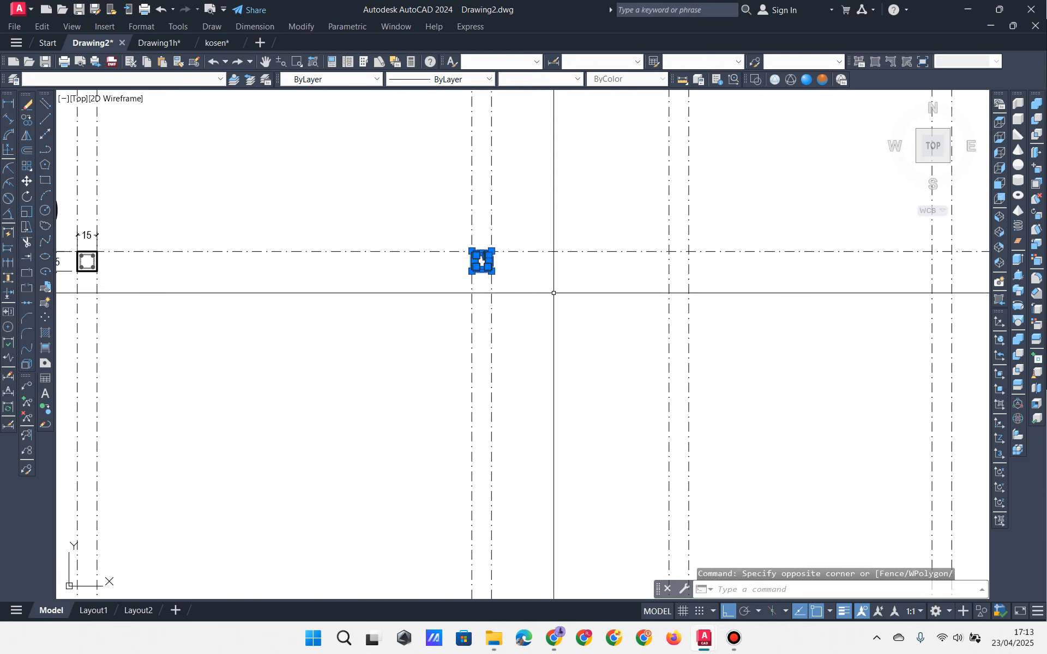
click(27, 120)
scroll(647, 241, up, 3)
click(338, 260)
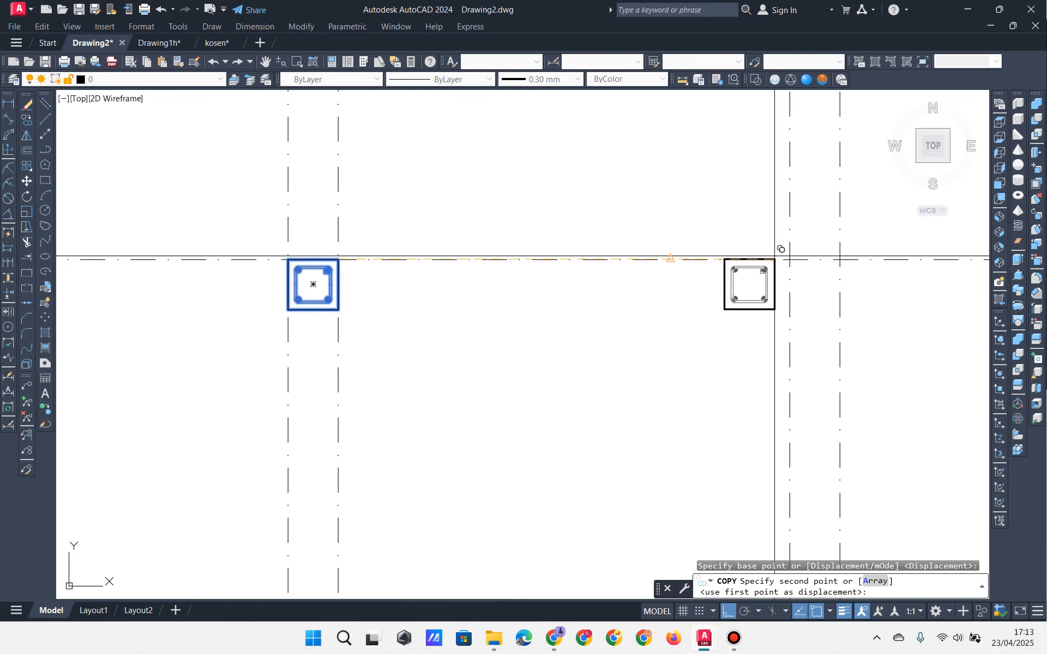
click(837, 258)
scroll(838, 257, down, 6)
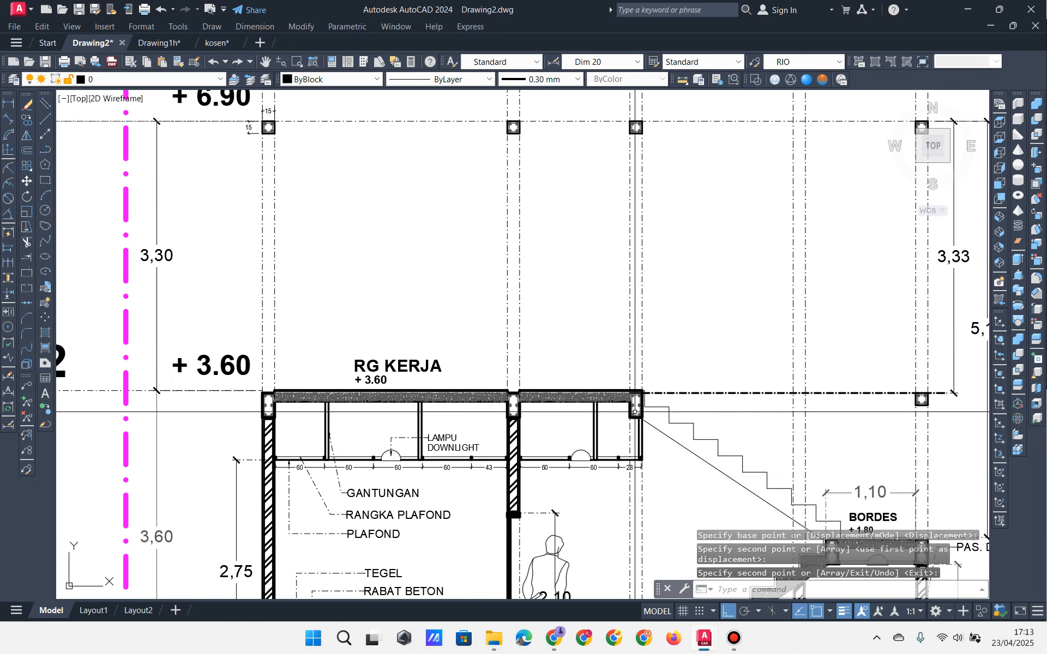
mouse_move(659, 367)
middle_down()
mouse_move(630, 432)
mouse_move(558, 431)
mouse_move(546, 401)
middle_up()
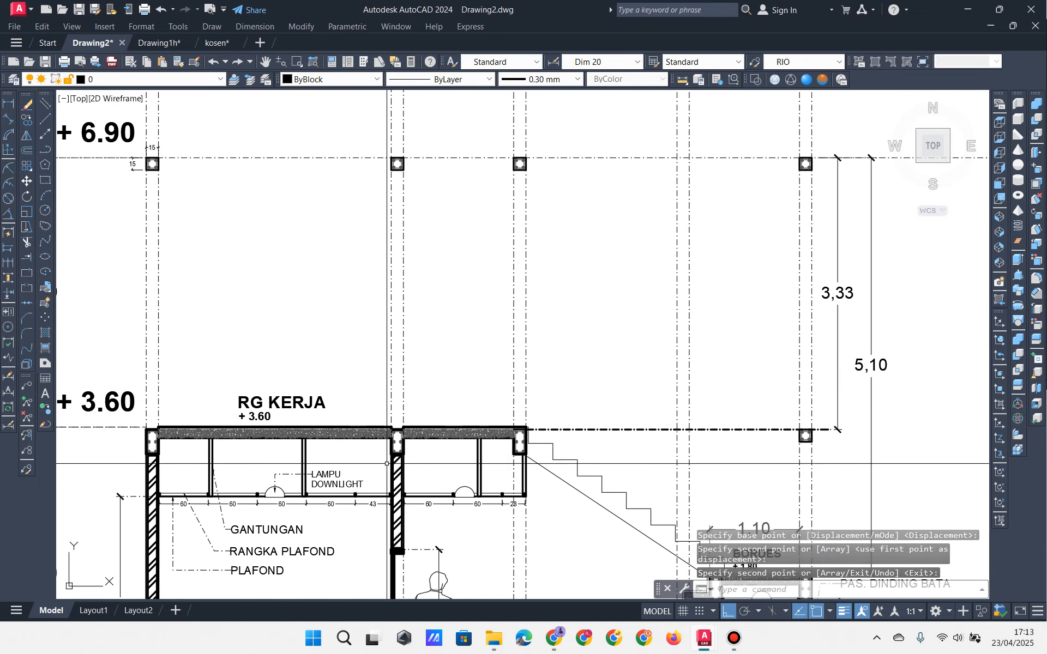
mouse_move(602, 305)
middle_down()
mouse_move(605, 324)
mouse_move(573, 187)
mouse_move(598, 211)
mouse_move(632, 335)
mouse_move(593, 375)
middle_up()
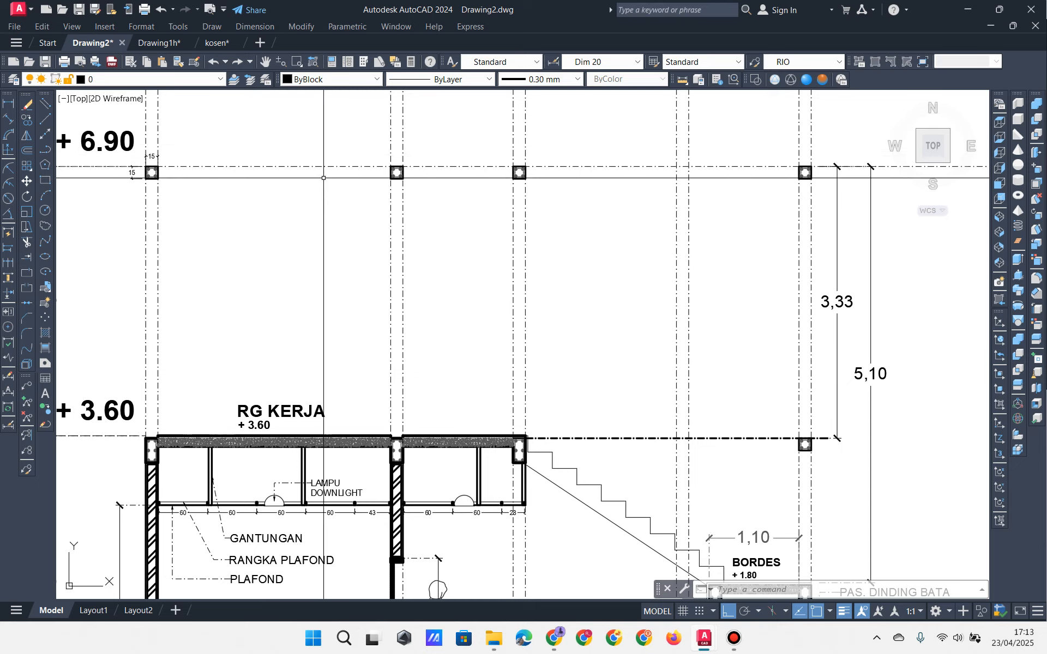
middle_drag(496, 288, 478, 307)
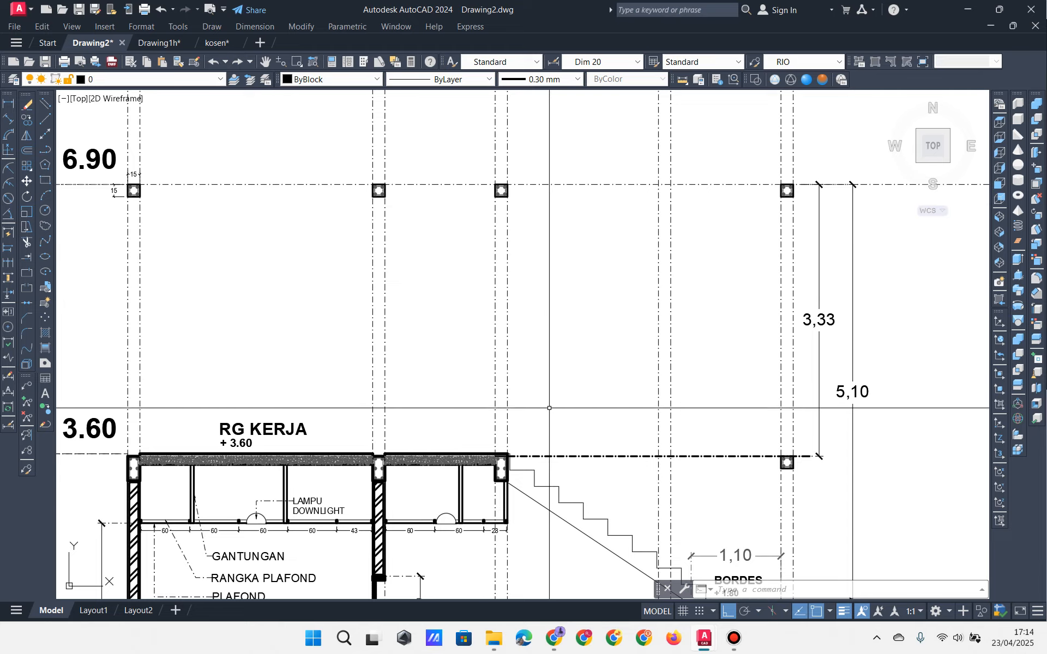
mouse_move(567, 377)
middle_down()
mouse_move(550, 384)
mouse_move(548, 359)
middle_up()
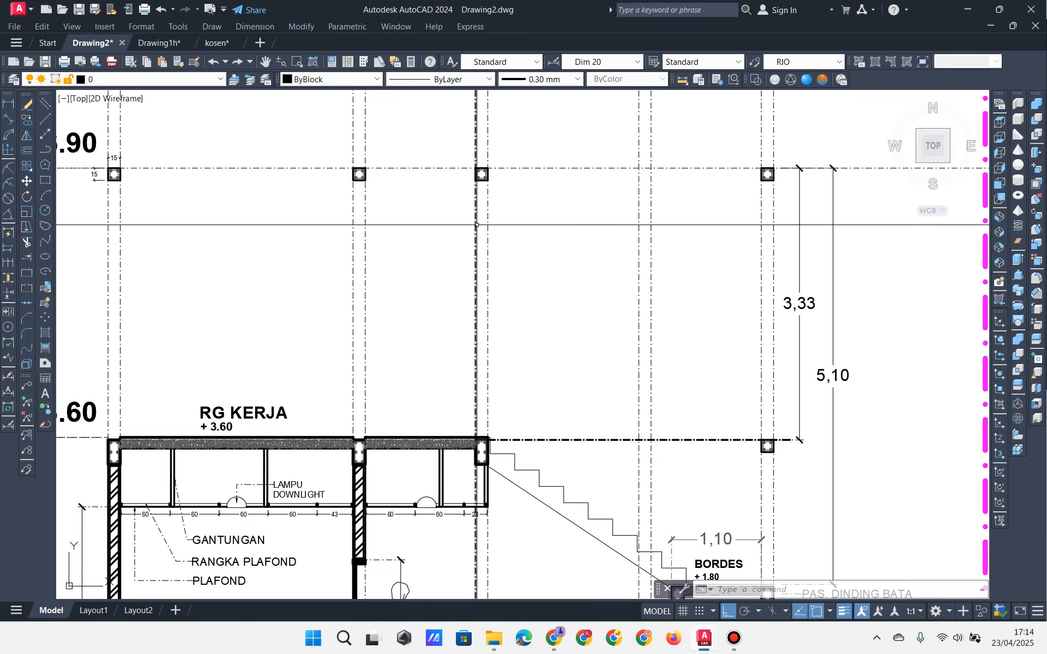
middle_drag(478, 228, 511, 246)
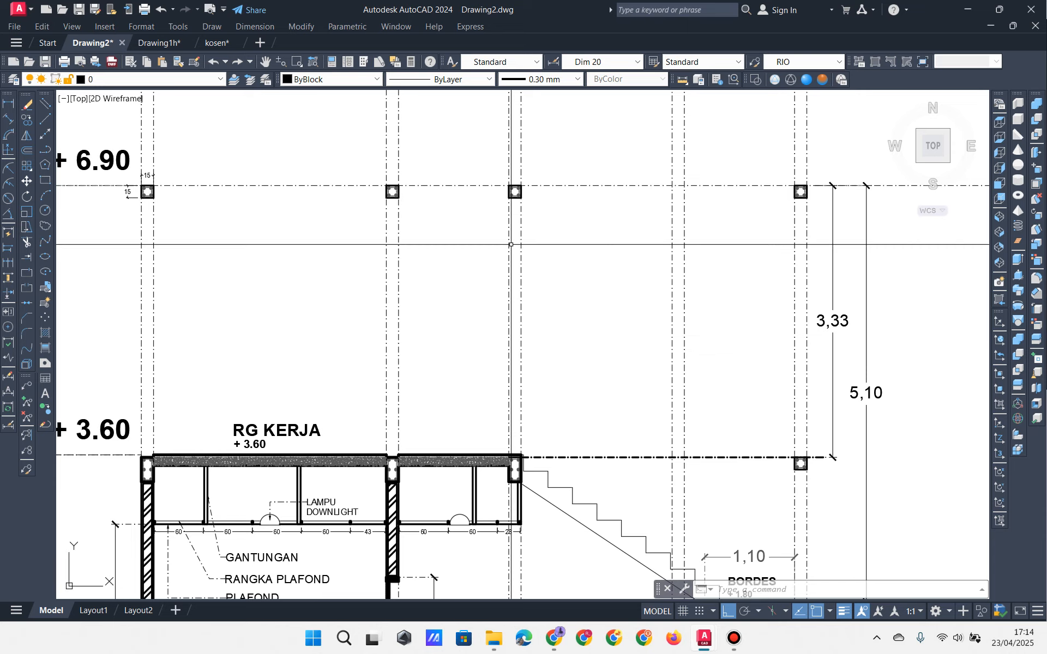
scroll(514, 247, down, 6)
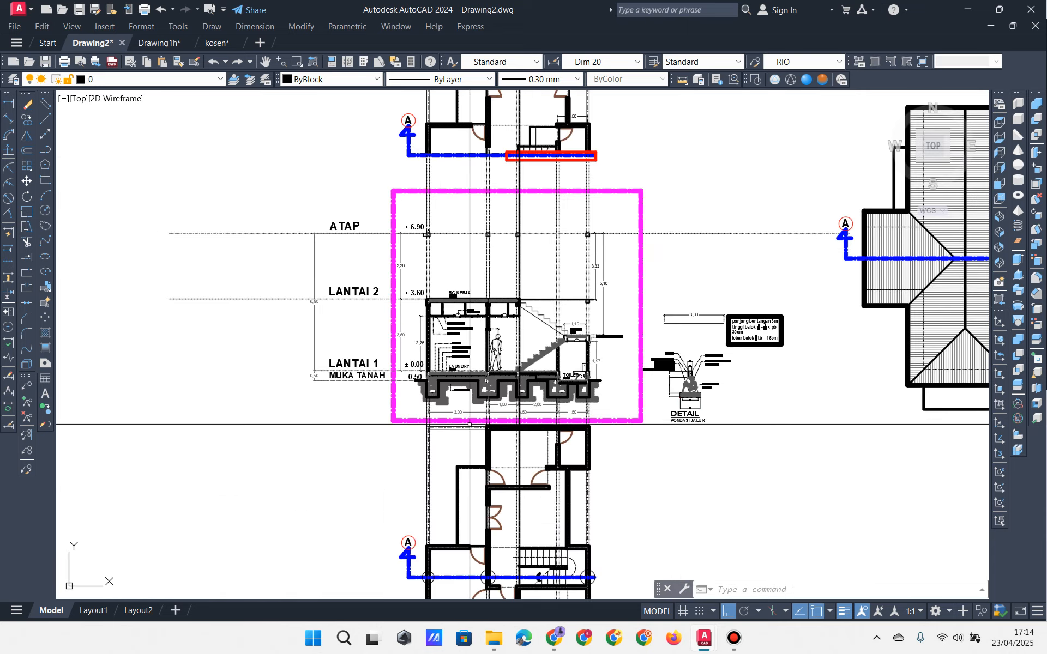
middle_drag(519, 465, 541, 309)
scroll(546, 440, up, 4)
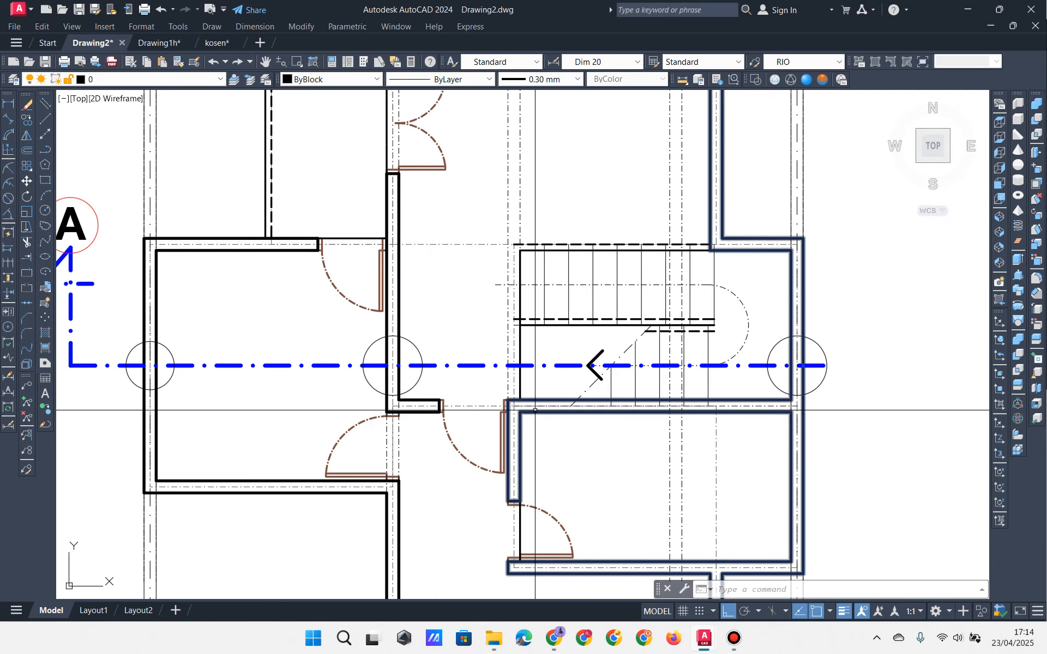
key(Escape)
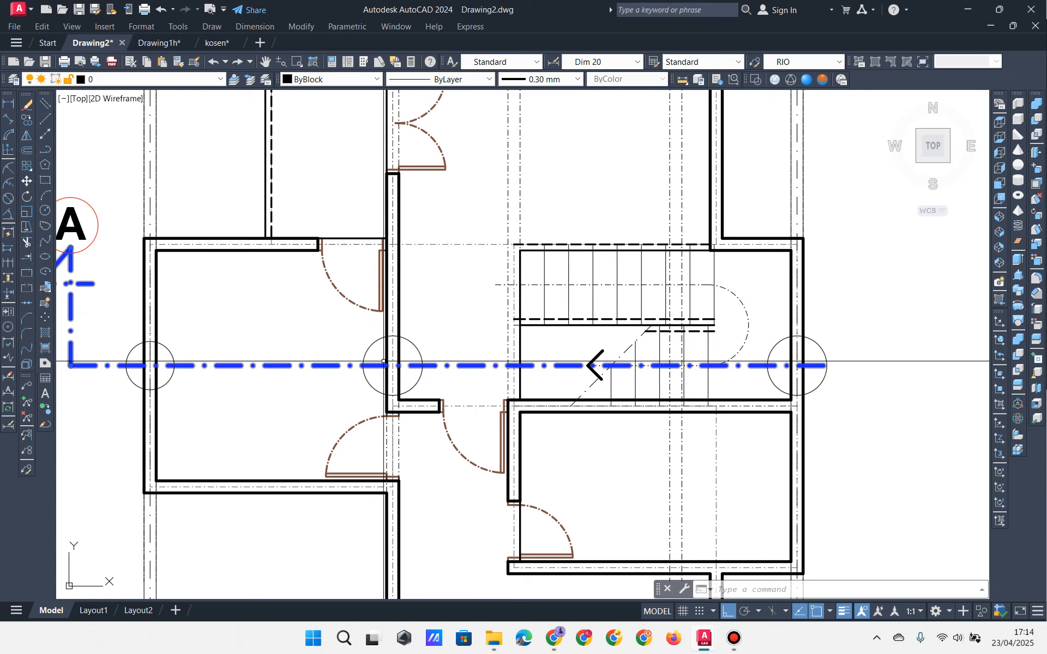
scroll(413, 361, down, 4)
scroll(502, 403, up, 4)
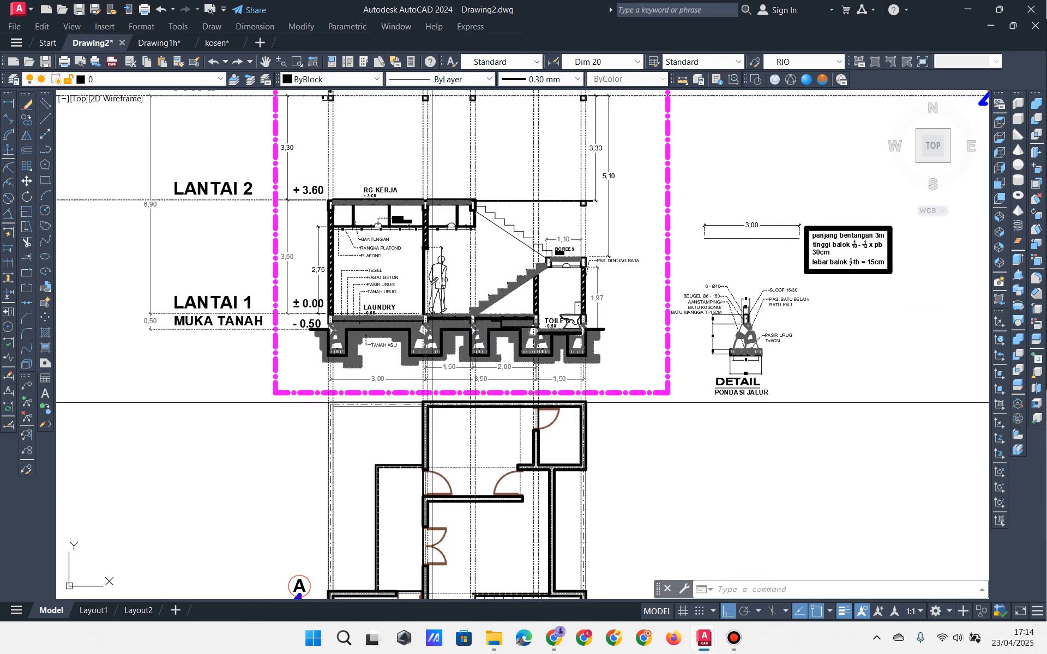
middle_drag(485, 375, 455, 128)
scroll(469, 395, up, 4)
scroll(413, 424, down, 8)
middle_drag(620, 389, 598, 398)
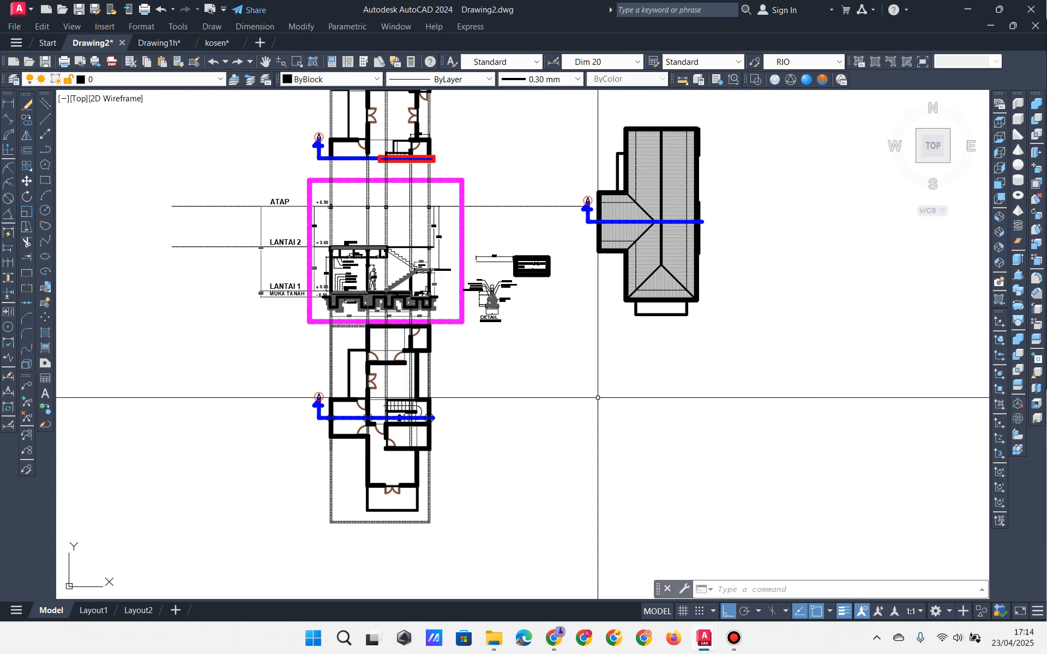
scroll(655, 207, up, 6)
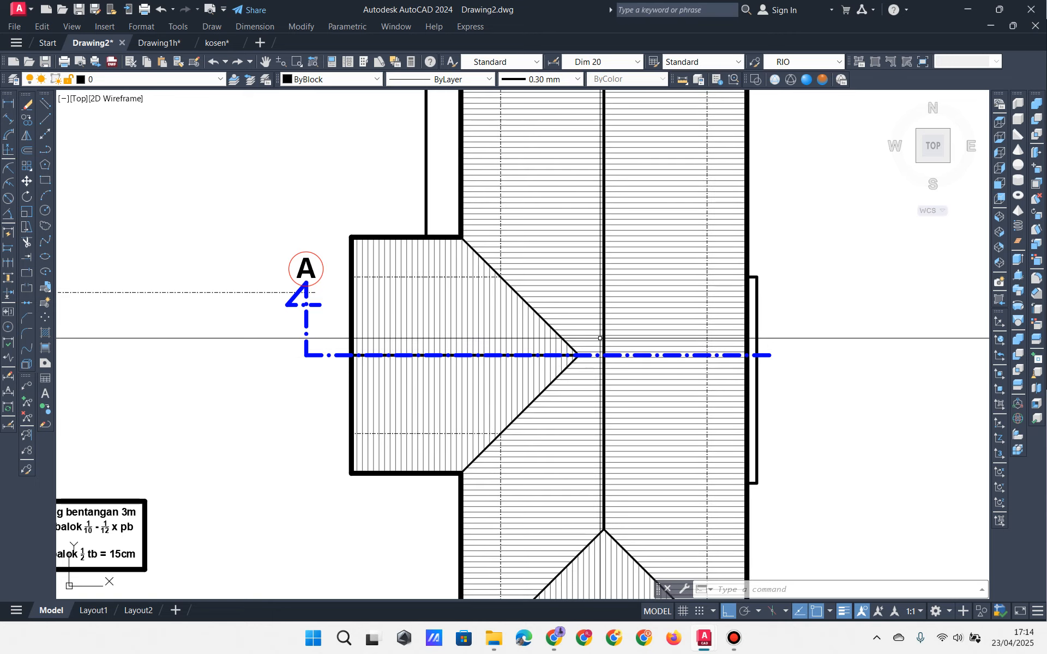
scroll(609, 353, down, 2)
mouse_move(333, 399)
middle_down()
mouse_move(579, 280)
mouse_move(717, 257)
middle_up()
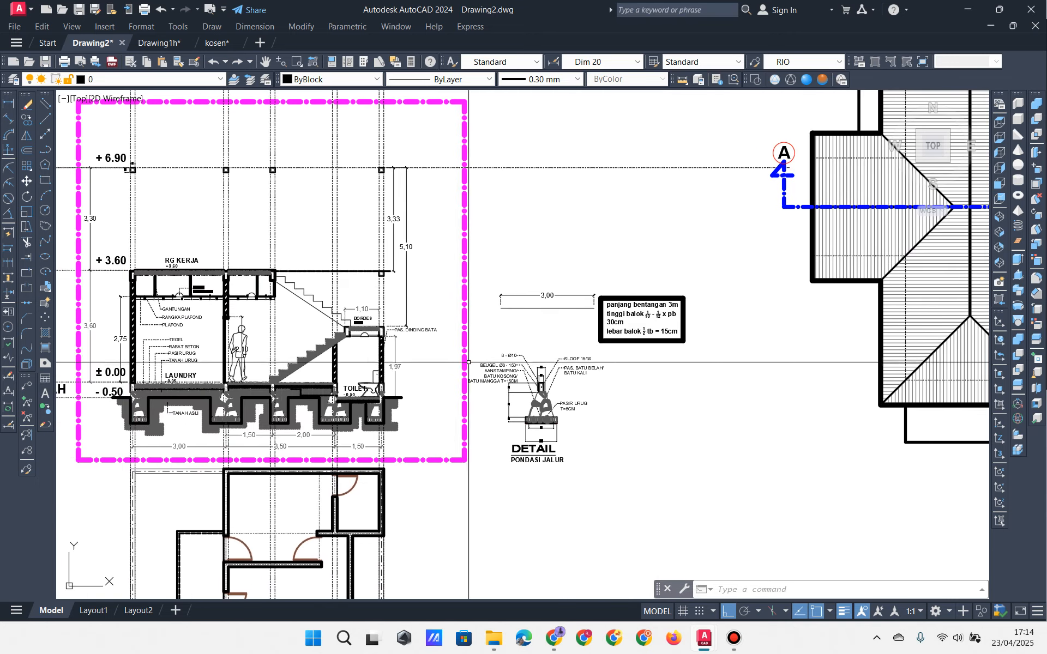
middle_drag(468, 362, 638, 320)
middle_drag(550, 347, 557, 156)
scroll(504, 455, up, 4)
middle_drag(449, 470, 429, 387)
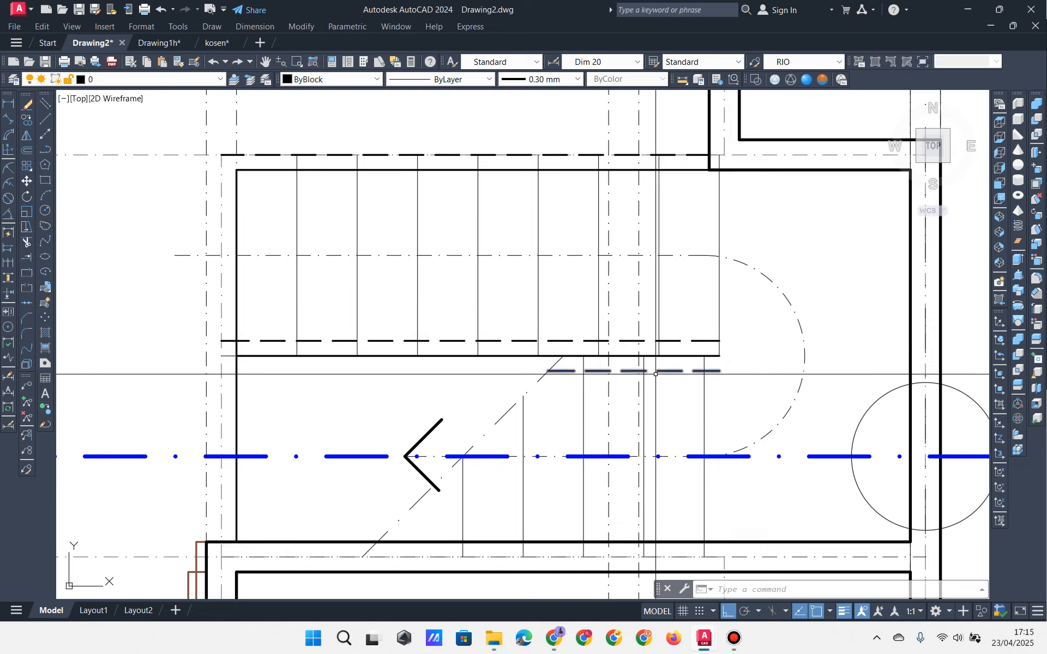
middle_drag(797, 429, 726, 425)
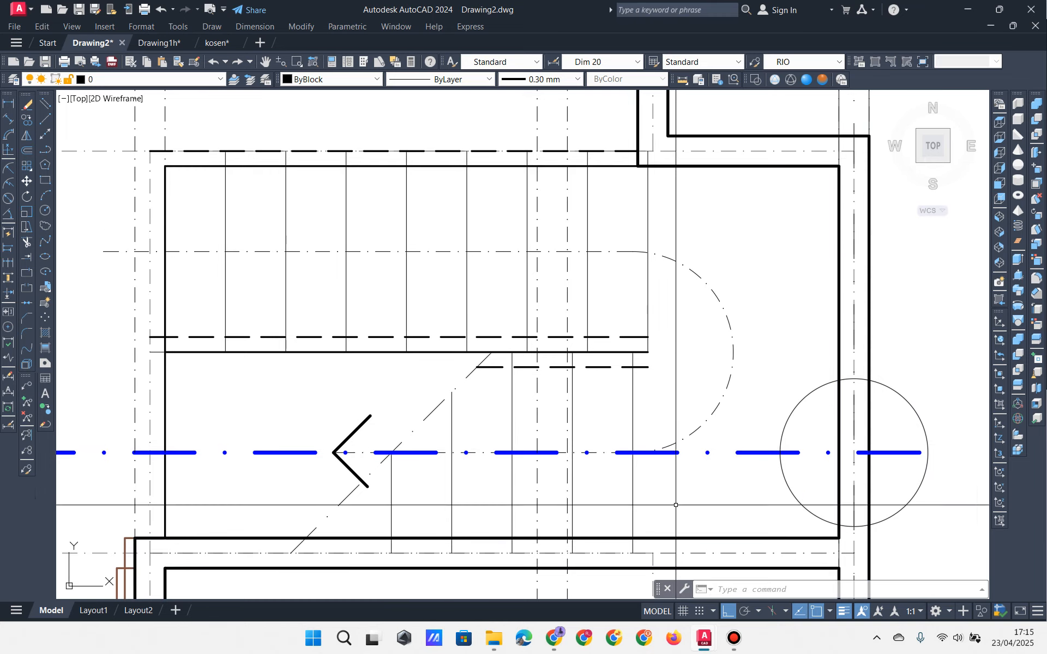
scroll(635, 431, down, 8)
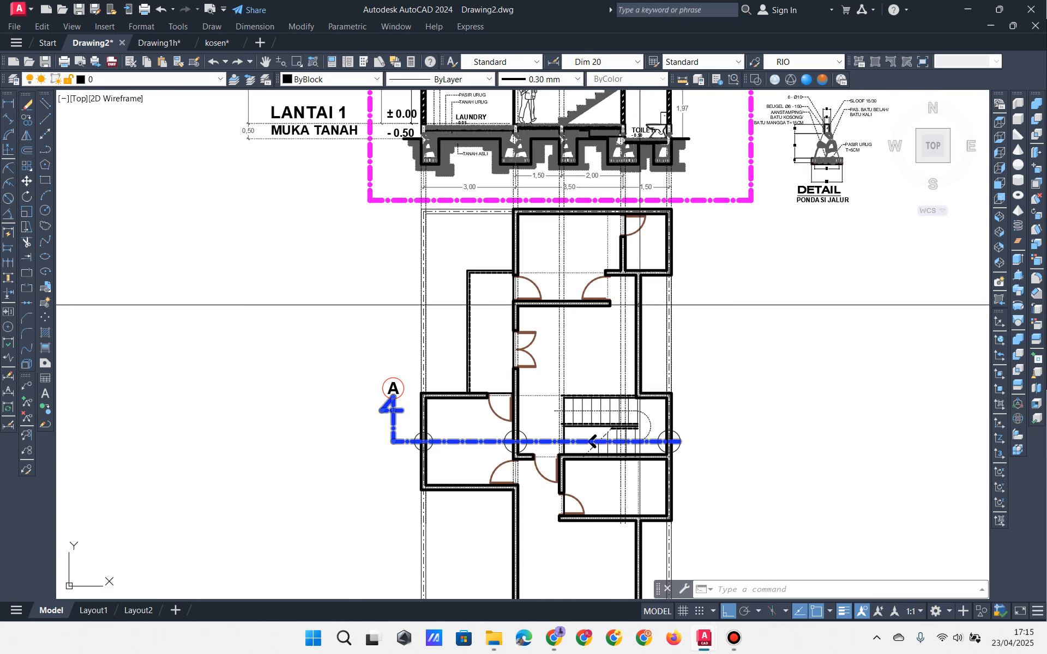
mouse_move(660, 101)
middle_down()
mouse_move(655, 364)
mouse_move(655, 293)
mouse_move(608, 173)
middle_up()
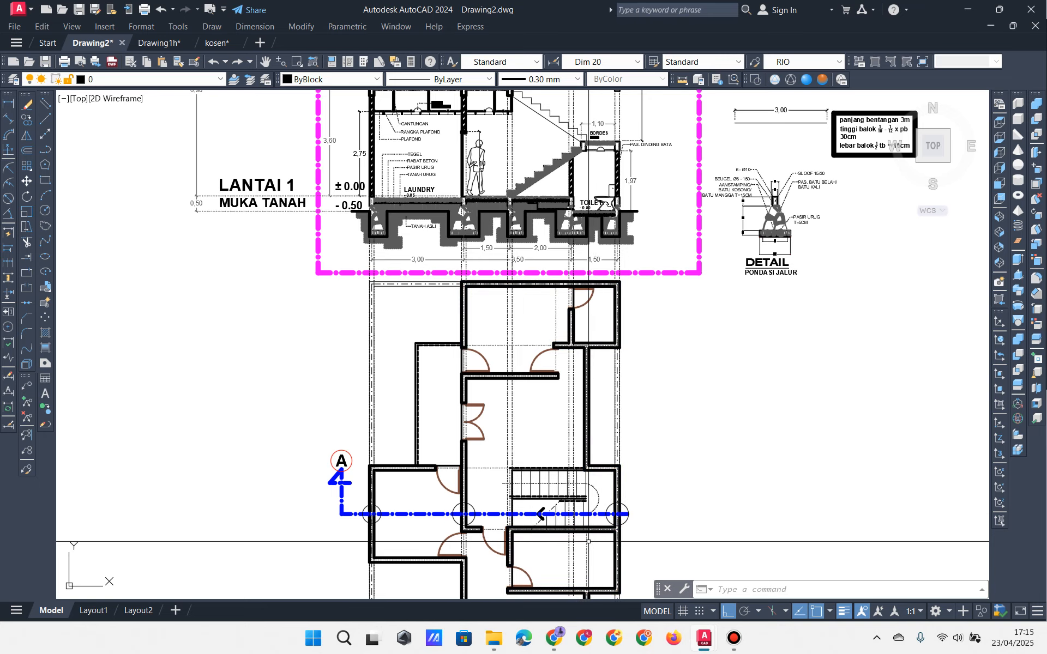
mouse_move(596, 302)
middle_down()
mouse_move(592, 266)
mouse_move(615, 450)
mouse_move(609, 479)
middle_up()
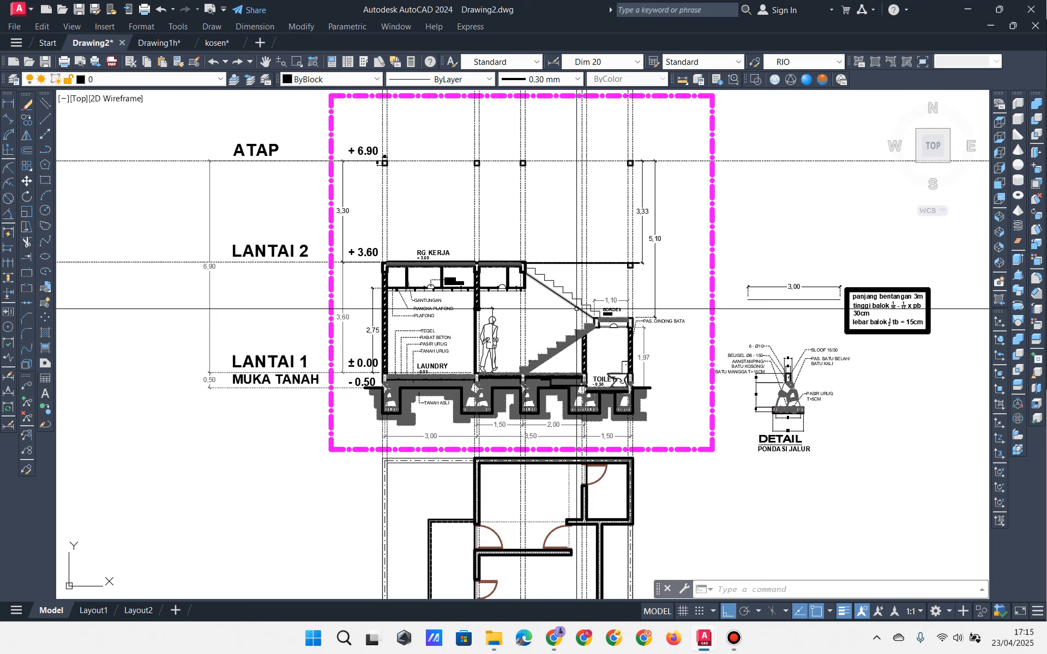
middle_drag(565, 308, 507, 162)
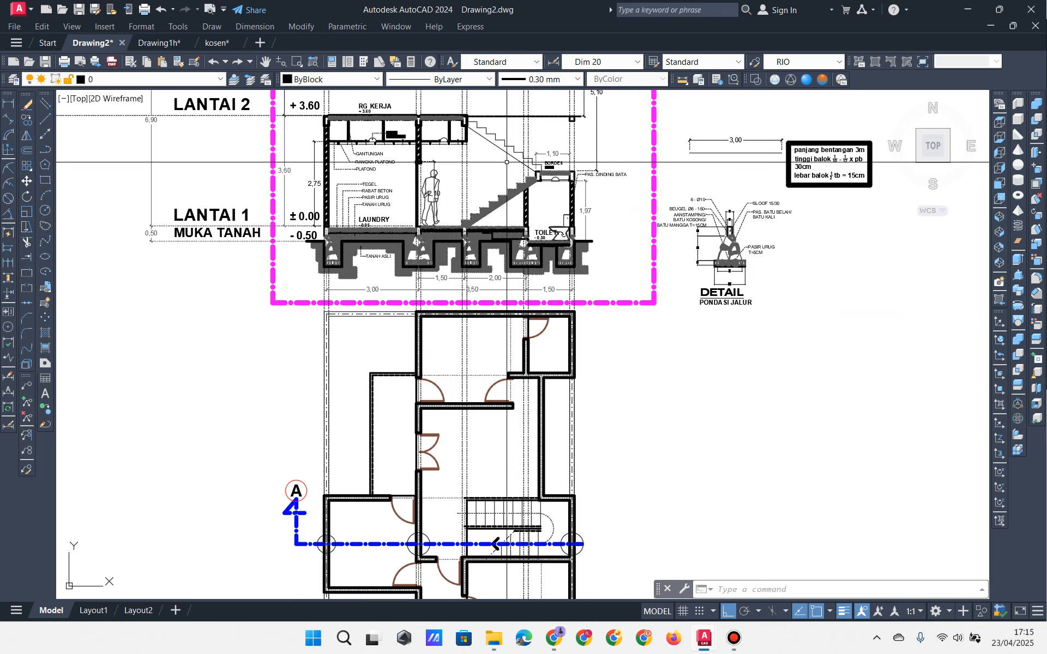
scroll(558, 571, up, 2)
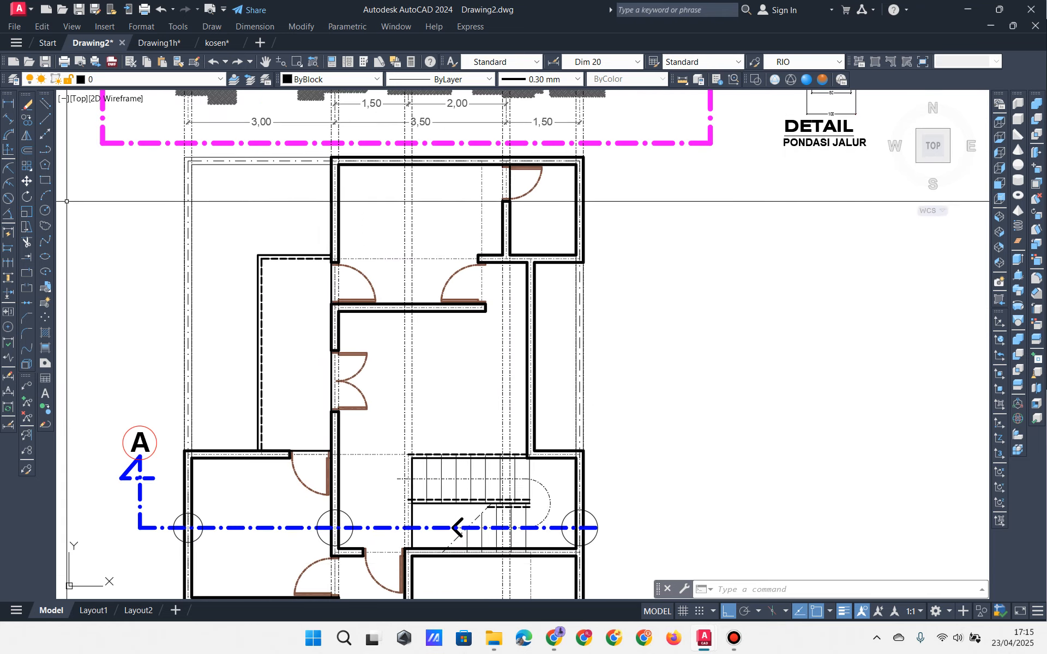
scroll(362, 329, down, 4)
middle_drag(836, 182, 618, 254)
middle_drag(642, 116, 604, 219)
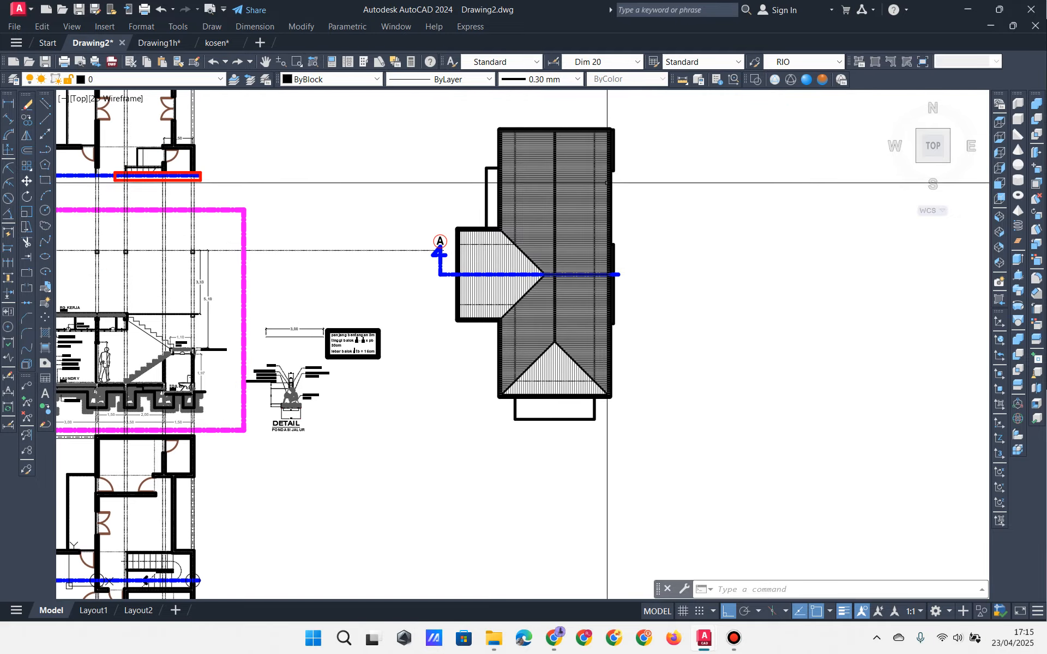
scroll(629, 216, up, 4)
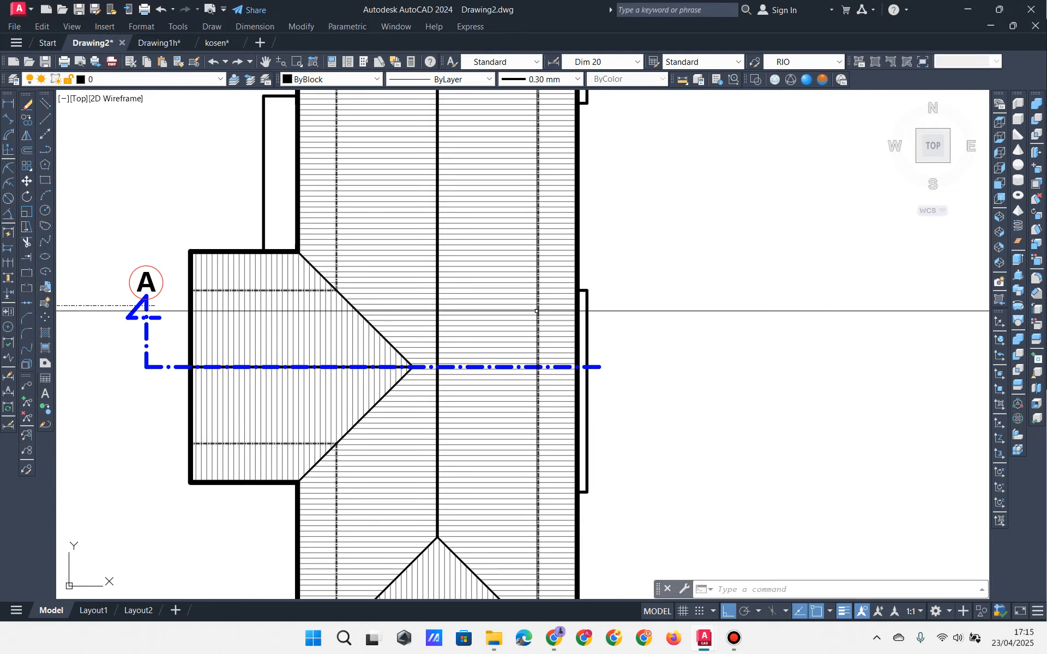
scroll(537, 309, up, 4)
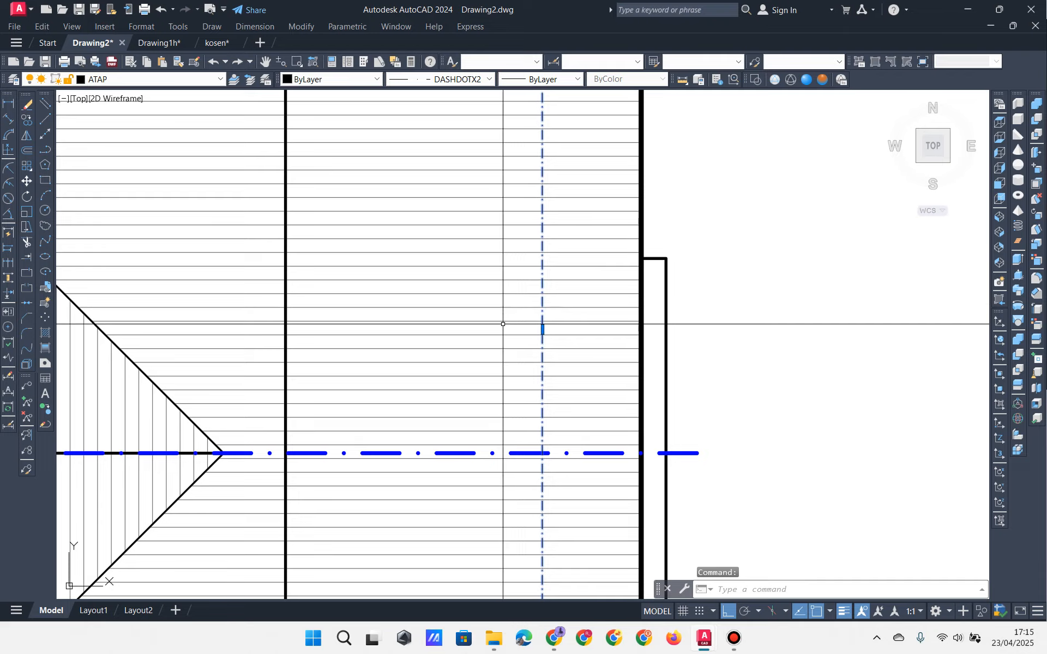
Step: Copy the two vertical axis lines onto the plan's wall corner
scroll(548, 327, down, 6)
middle_drag(451, 325, 737, 224)
key(Escape)
key(Escape)
middle_drag(247, 378, 505, 327)
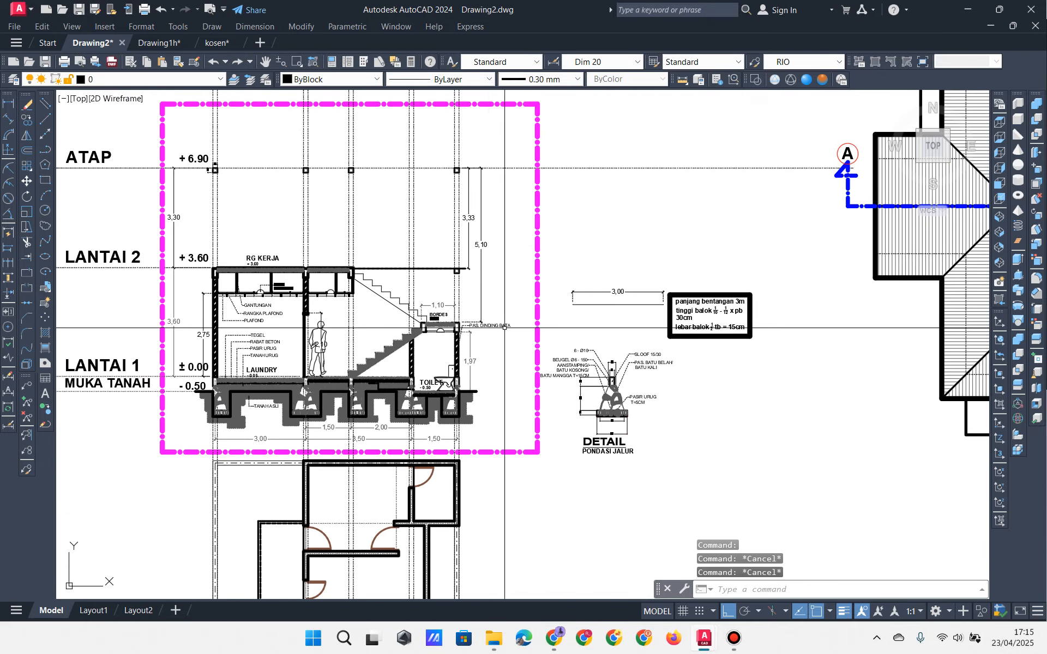
click(45, 149)
middle_drag(433, 345, 430, 254)
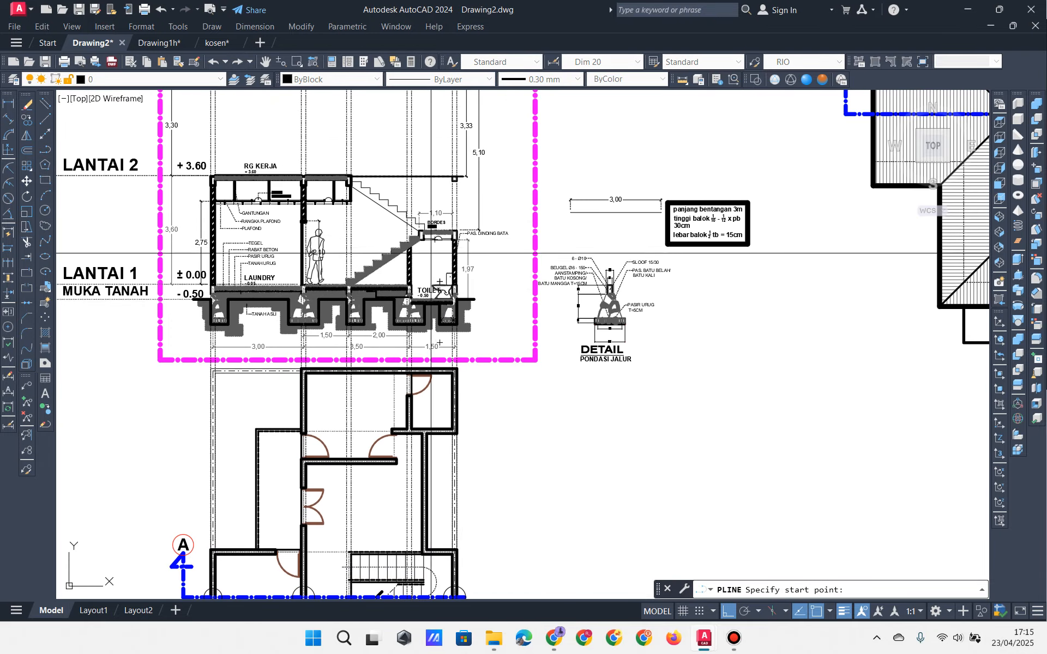
key(Escape)
key(Escape)
click(424, 152)
click(393, 137)
middle_drag(402, 385, 446, 214)
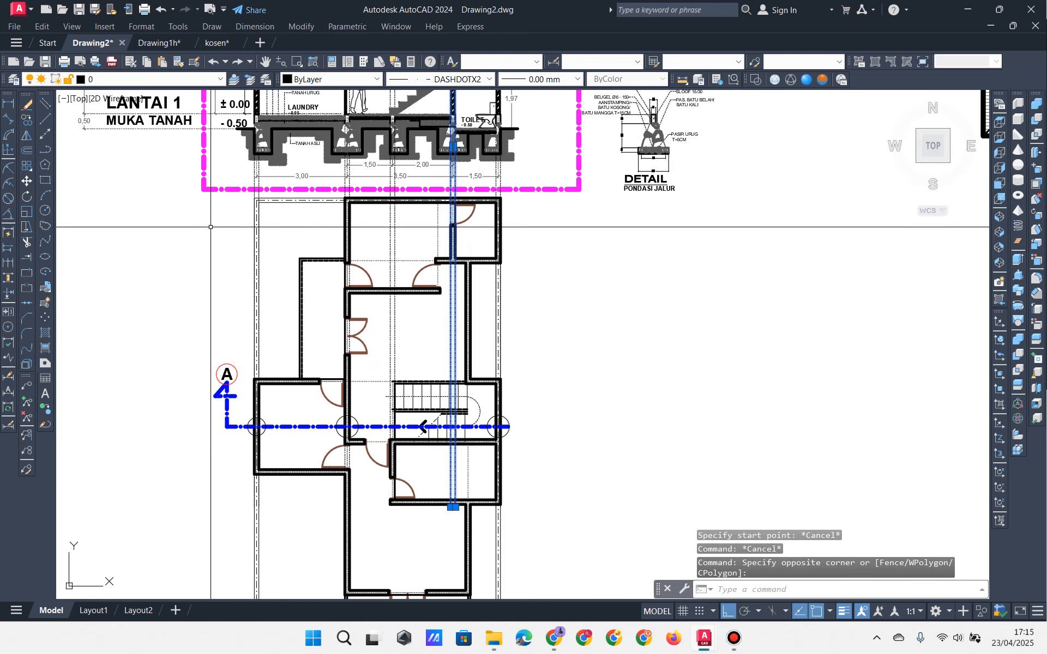
click(28, 121)
scroll(475, 230, up, 8)
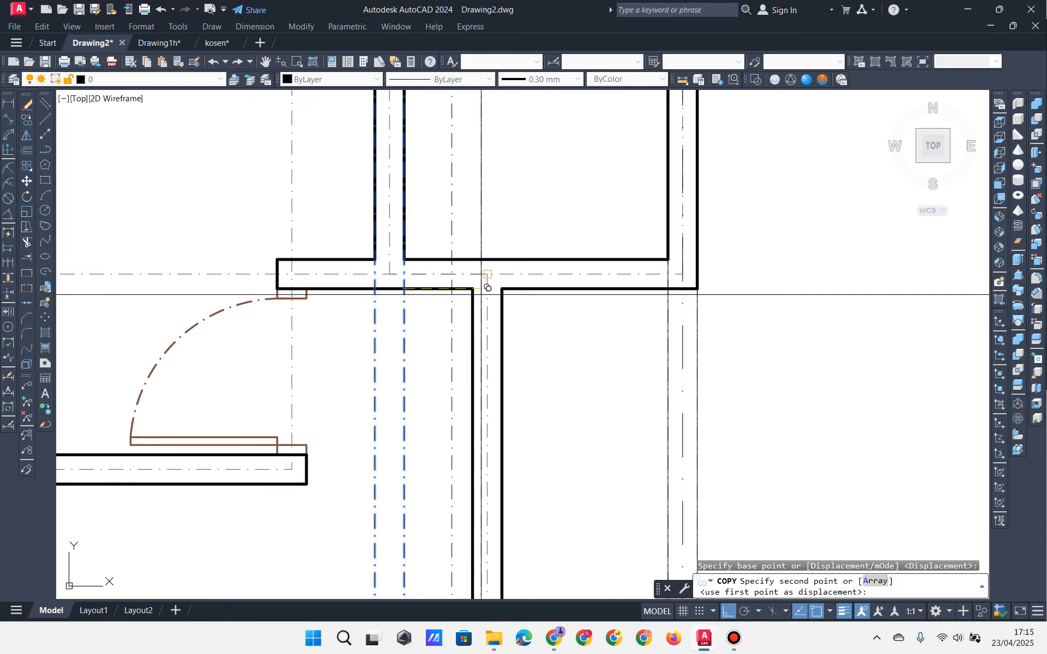
click(502, 289)
scroll(532, 294, down, 4)
key(Escape)
key(Escape)
click(539, 255)
click(503, 234)
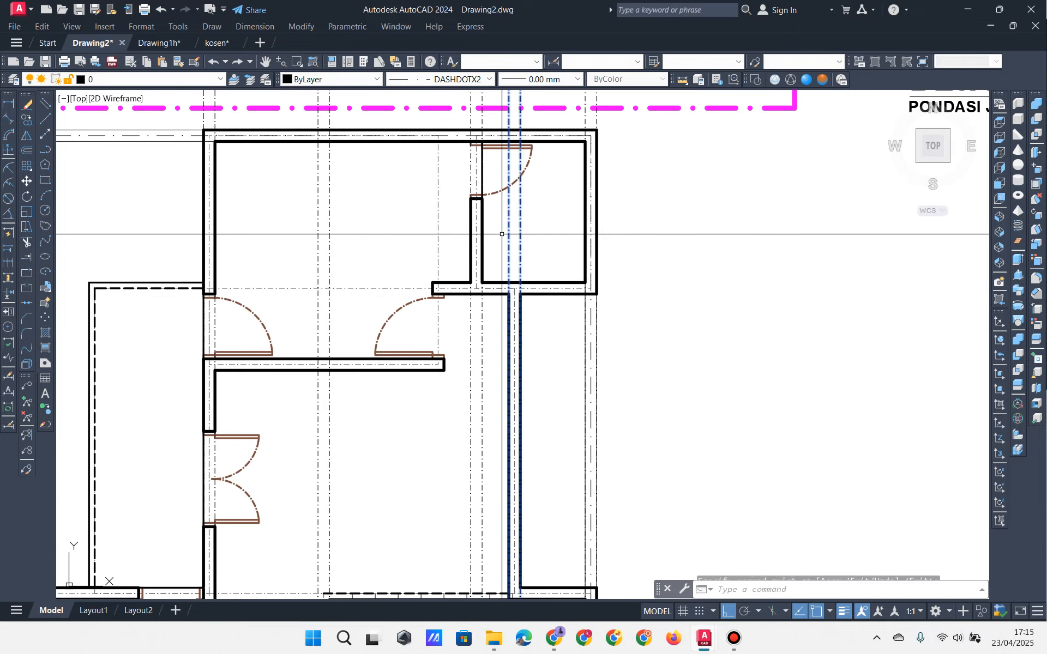
scroll(540, 244, down, 4)
middle_drag(566, 180, 569, 191)
scroll(569, 190, down, 3)
scroll(564, 284, up, 10)
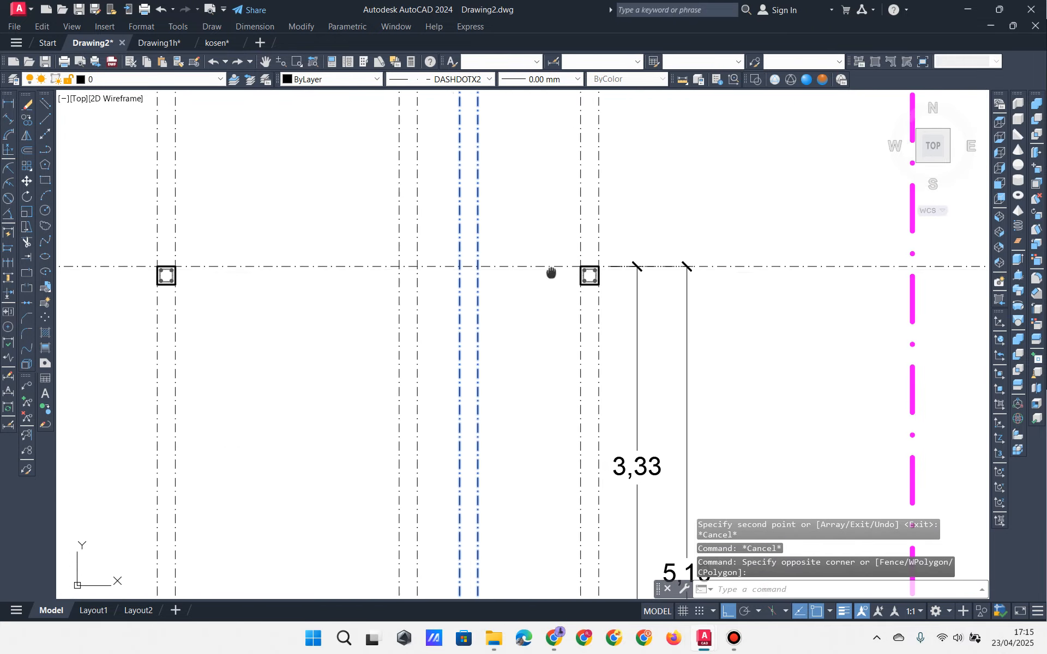
key(Escape)
key(Escape)
Step: Move the right roof-level column onto the grid axis to its left
click(586, 212)
click(672, 302)
text(m)
key(space)
scroll(638, 273, up, 5)
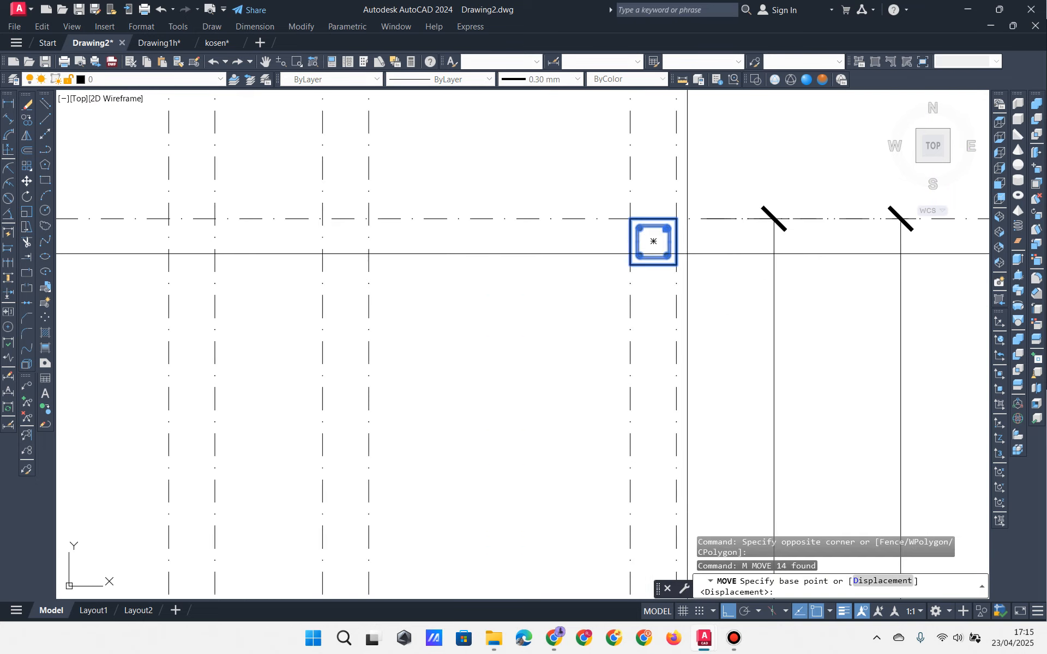
click(679, 219)
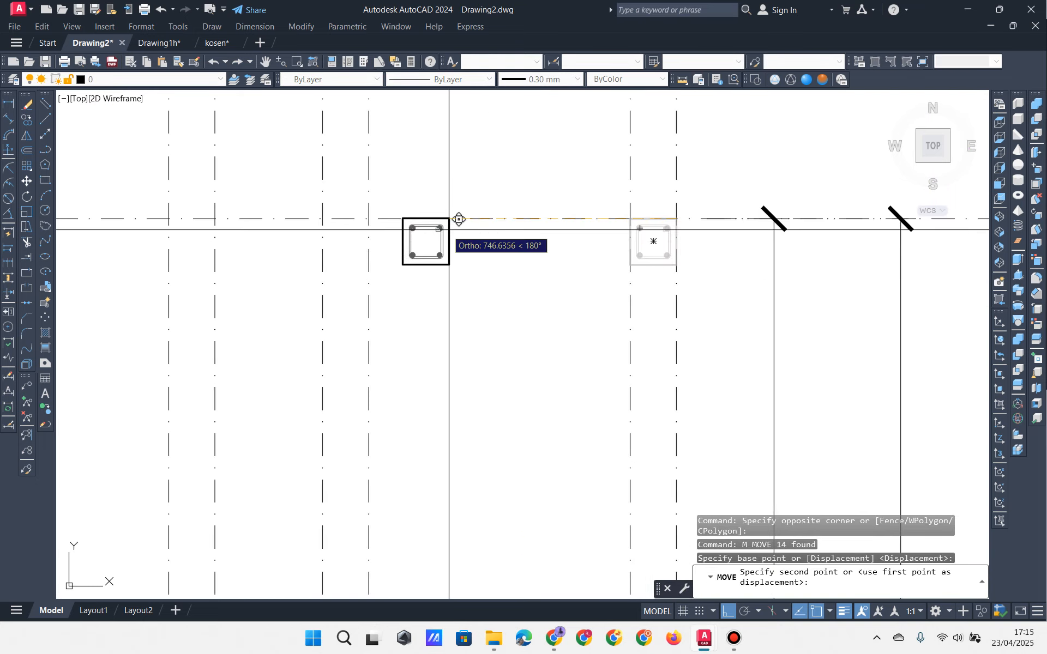
click(370, 224)
scroll(445, 269, down, 6)
key(Escape)
key(Escape)
scroll(581, 286, down, 2)
mouse_move(488, 302)
middle_down()
mouse_move(582, 285)
mouse_move(548, 278)
middle_up()
scroll(572, 295, up, 2)
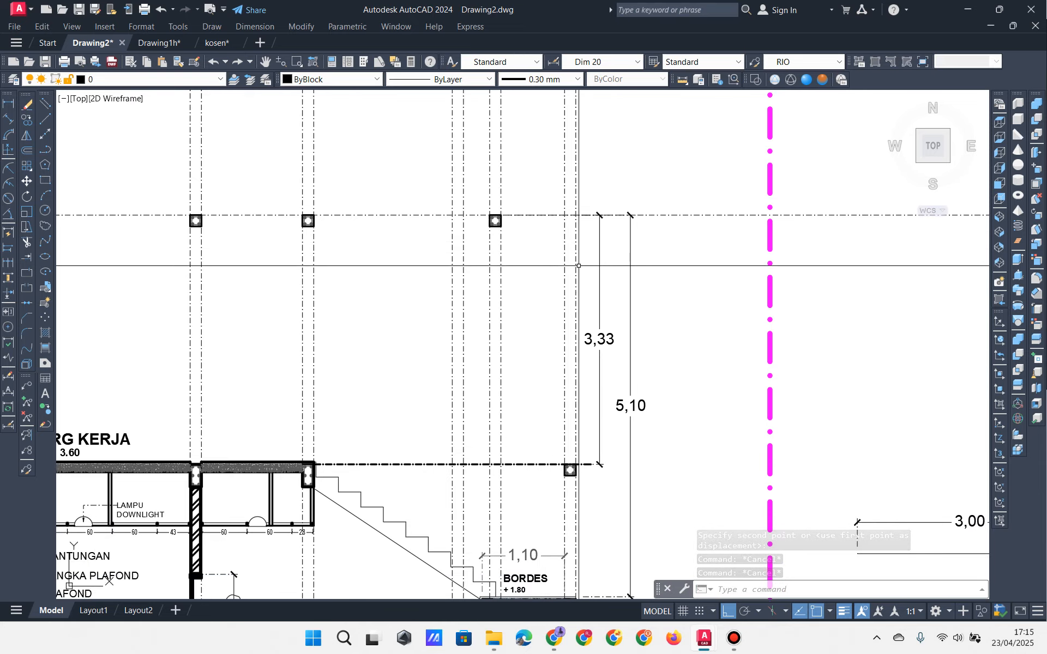
Step: Stretch the right end of the +3.60 dash-dot line past the stair-end column
mouse_move(567, 390)
middle_down()
mouse_move(645, 406)
mouse_move(688, 354)
middle_up()
middle_drag(220, 486, 320, 467)
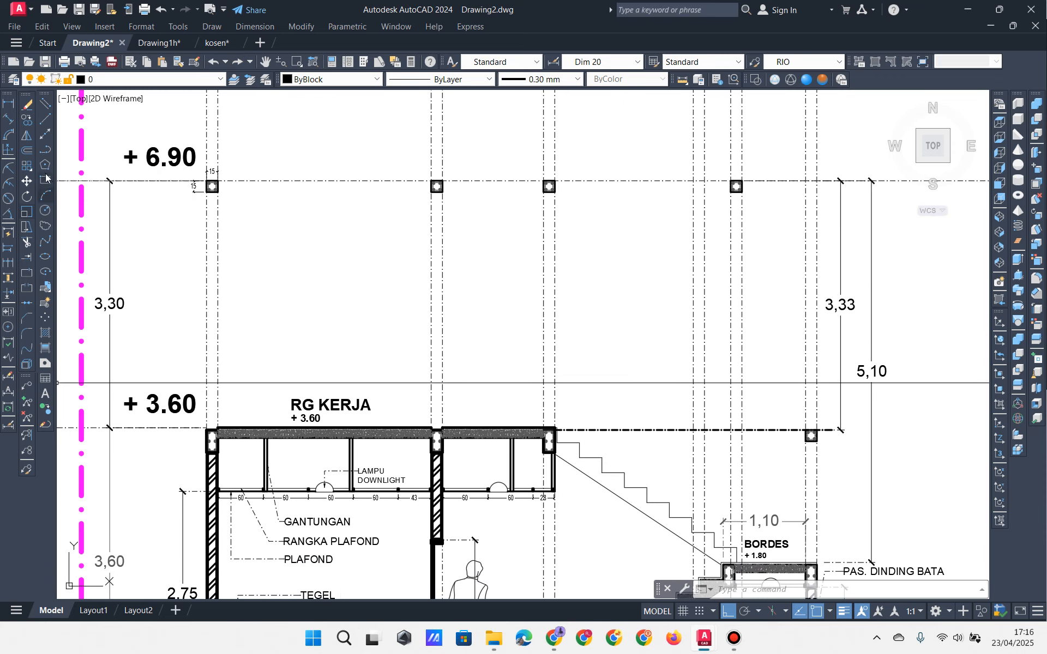
middle_drag(132, 440, 254, 424)
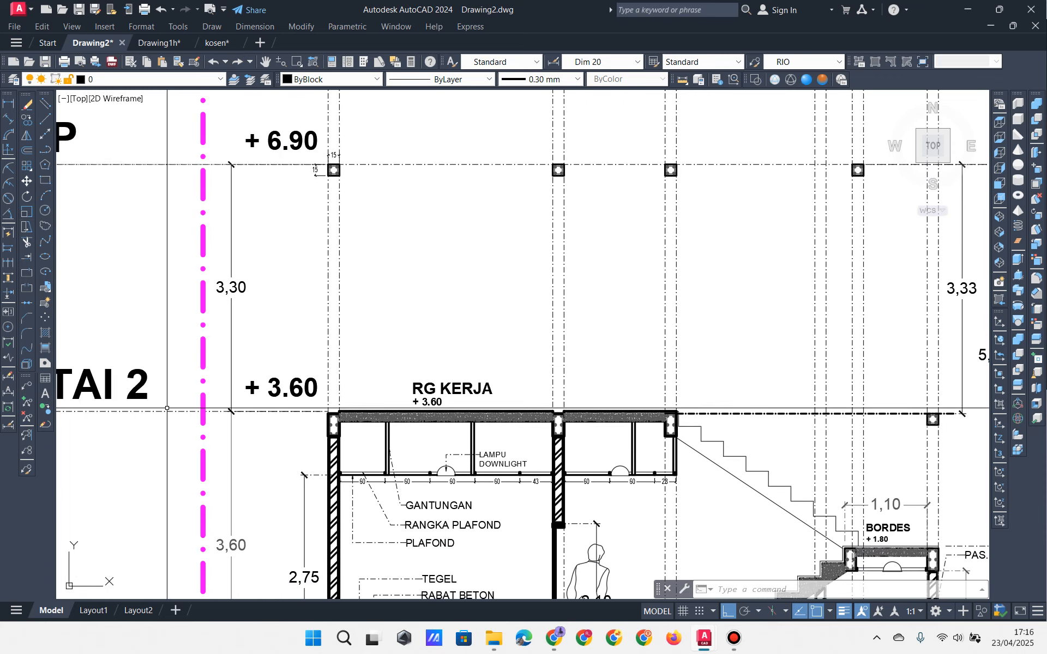
click(169, 400)
click(158, 453)
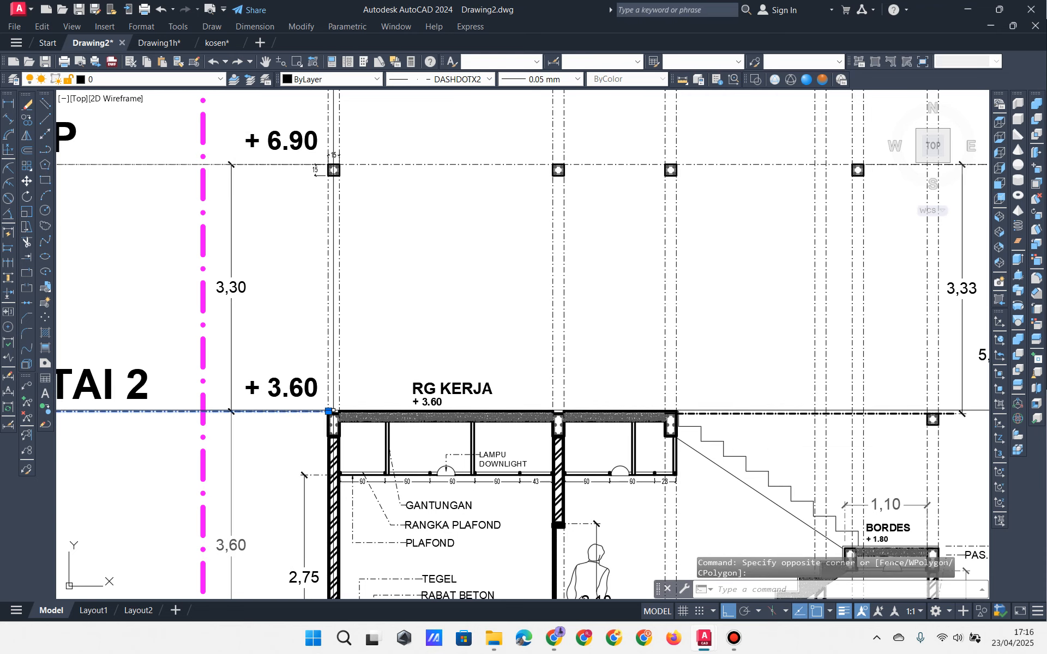
click(329, 411)
middle_drag(962, 446, 641, 451)
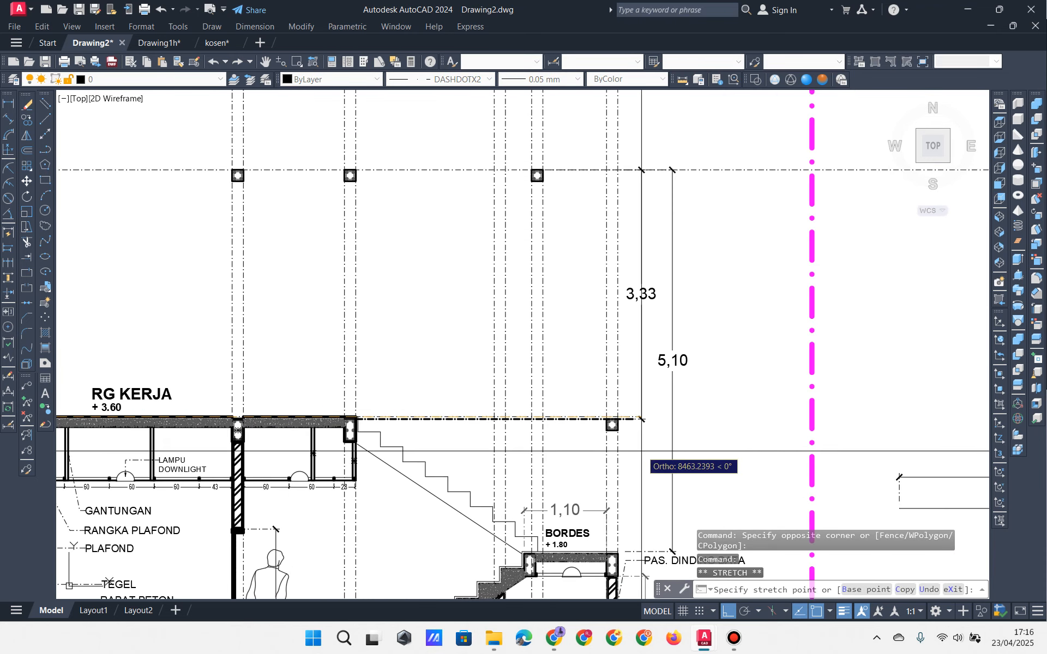
click(714, 449)
scroll(691, 429, up, 6)
scroll(706, 456, down, 4)
middle_drag(646, 404, 589, 492)
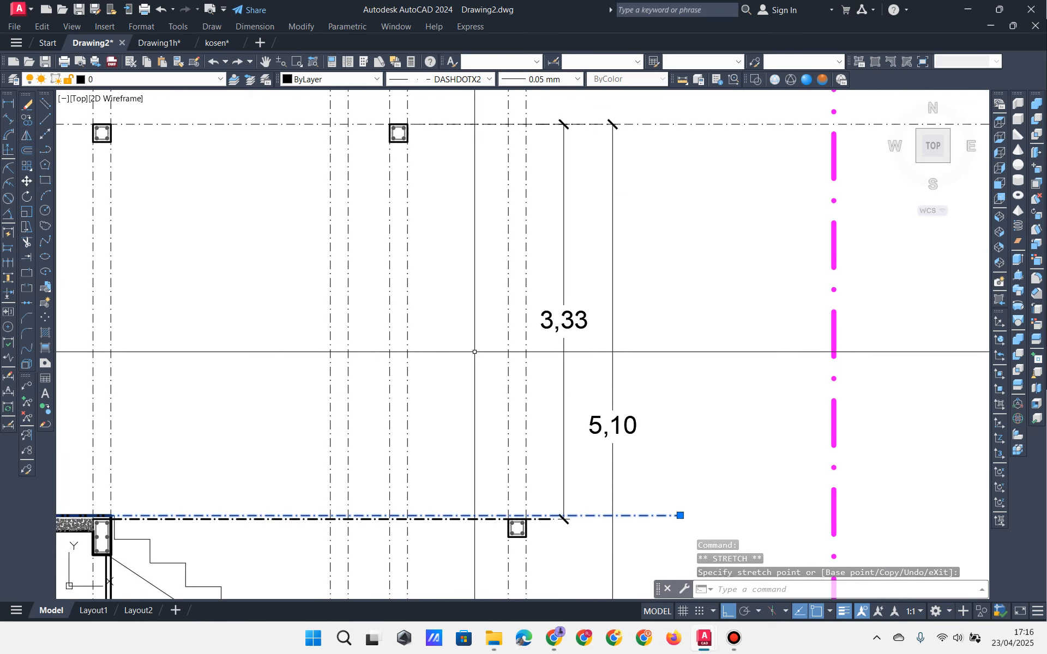
middle_drag(474, 353, 683, 348)
scroll(268, 323, down, 2)
middle_drag(316, 322, 194, 298)
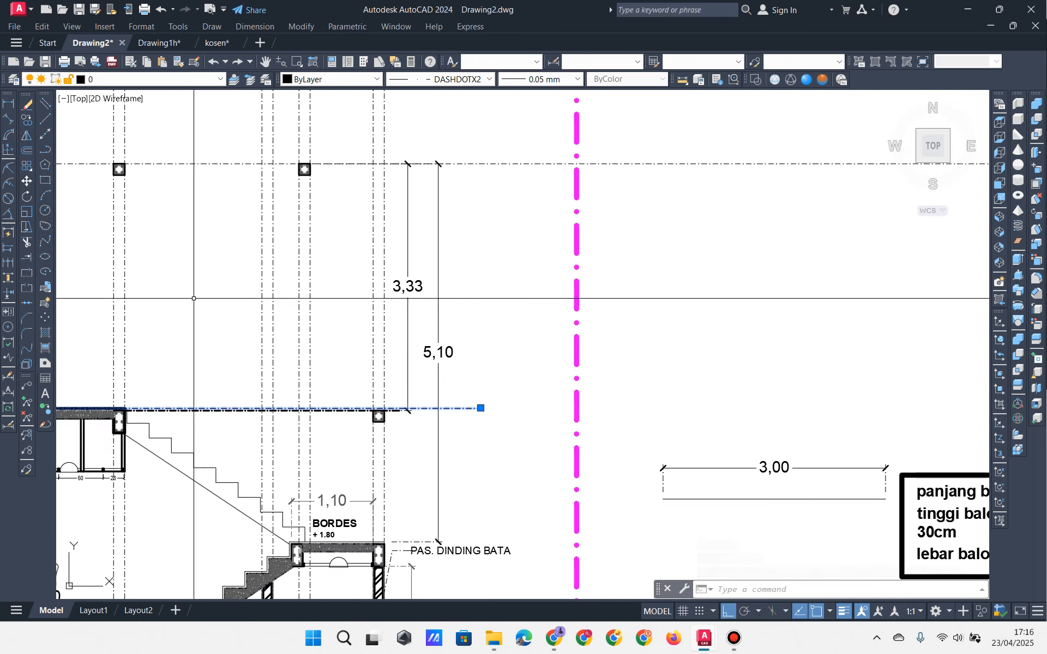
Step: Copy the +3.60 level line 2800 upward
click(28, 121)
click(527, 408)
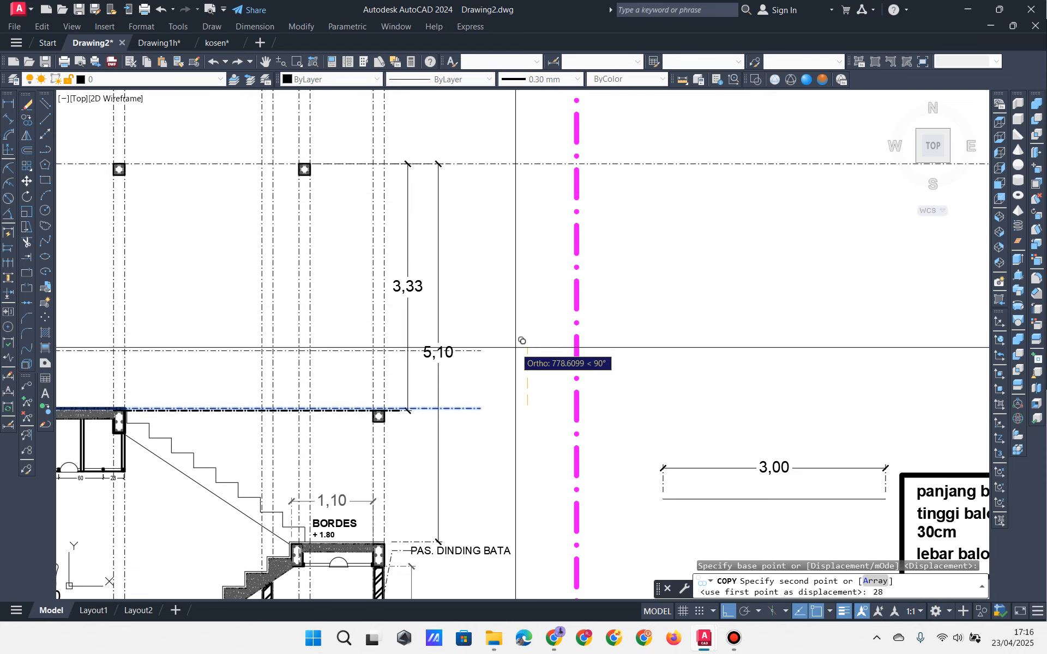
text(2800)
key(Return)
key(Return)
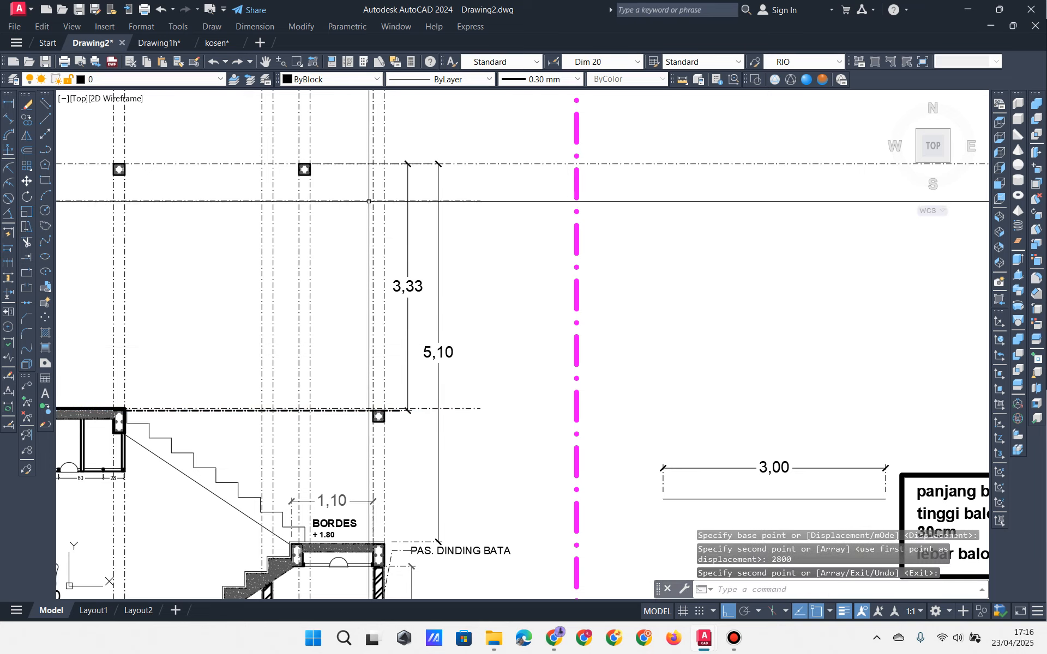
scroll(369, 201, up, 4)
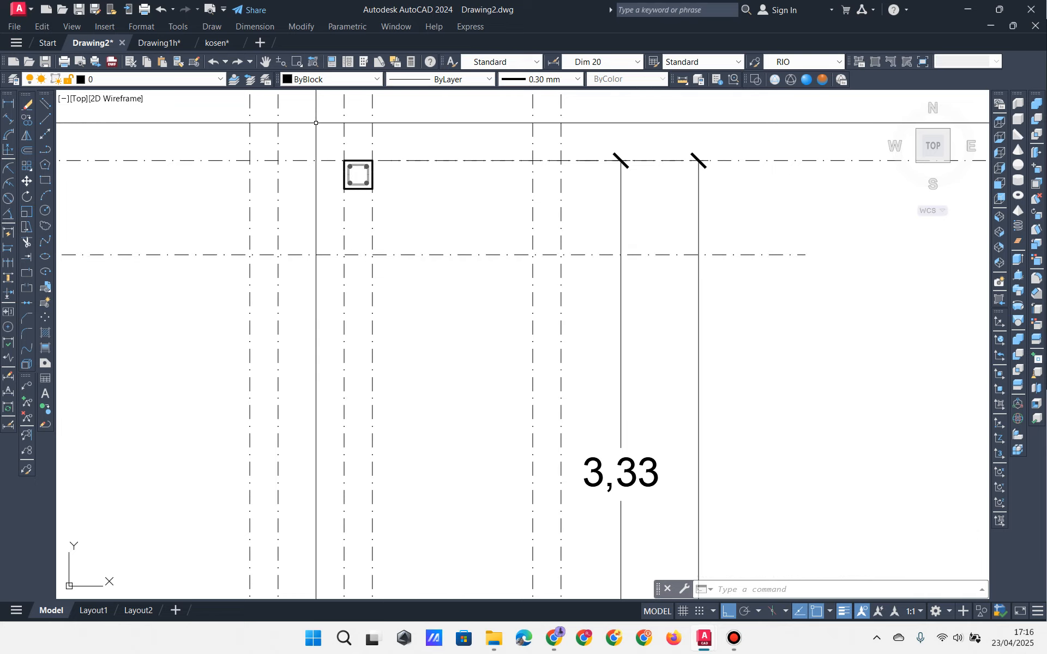
Step: Copy the roof-level column onto two intersections along the new level line
click(345, 175)
click(27, 119)
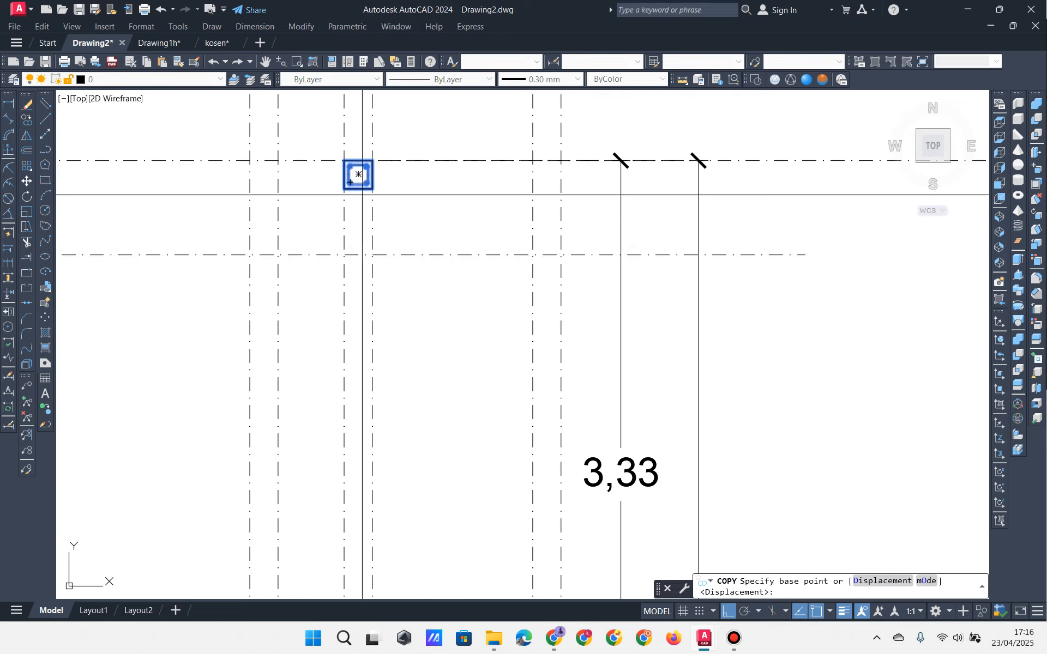
scroll(392, 167, up, 2)
click(353, 166)
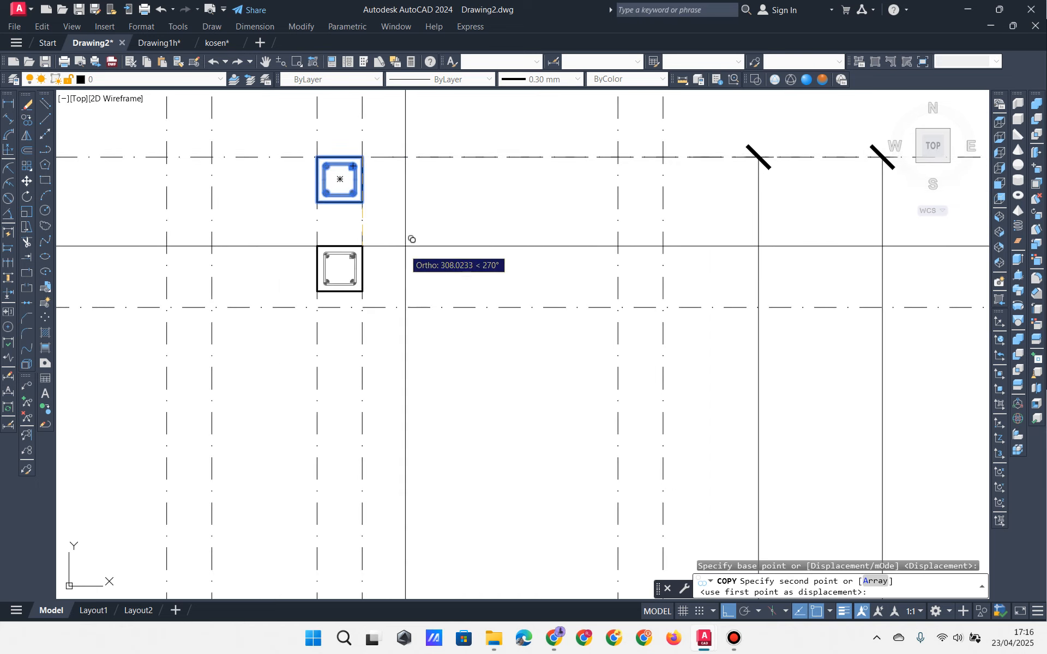
click(363, 307)
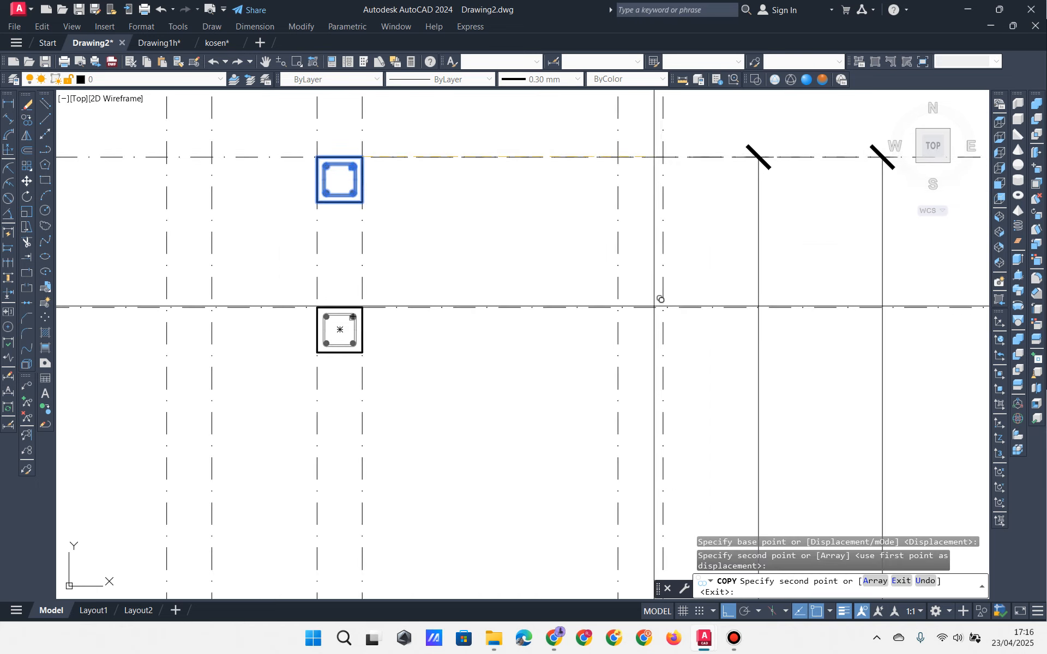
click(663, 307)
scroll(664, 307, down, 4)
key(Return)
Step: Draw a thin beam rectangle from the left new column's corner to the facing corner of the right one
scroll(636, 344, up, 2)
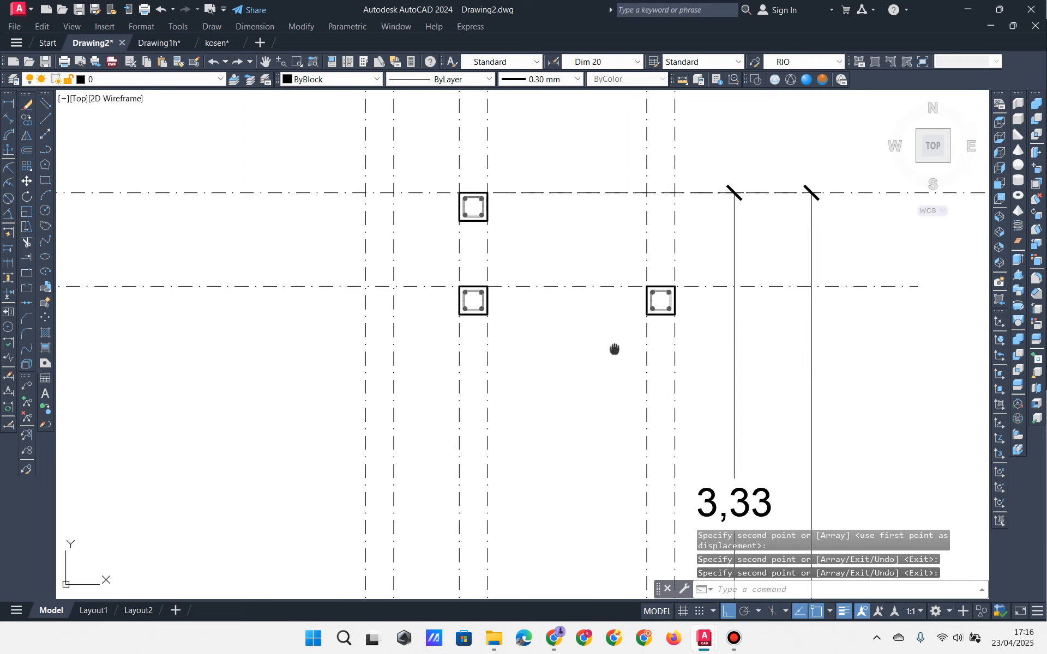
middle_drag(525, 304, 416, 311)
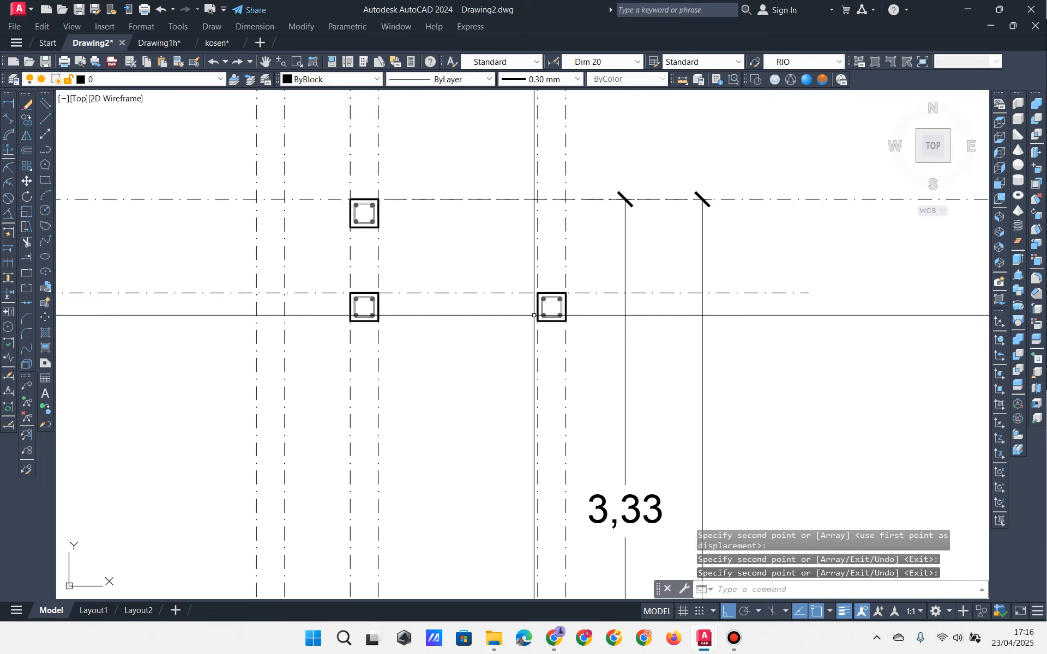
scroll(553, 313, up, 4)
click(45, 179)
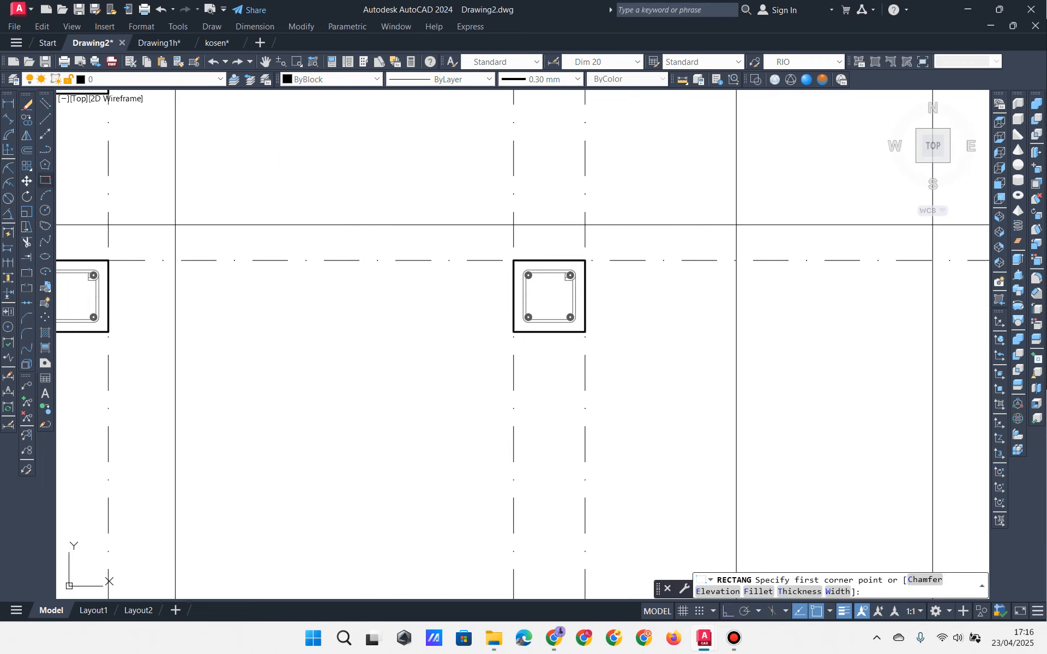
middle_drag(118, 261, 251, 254)
click(250, 254)
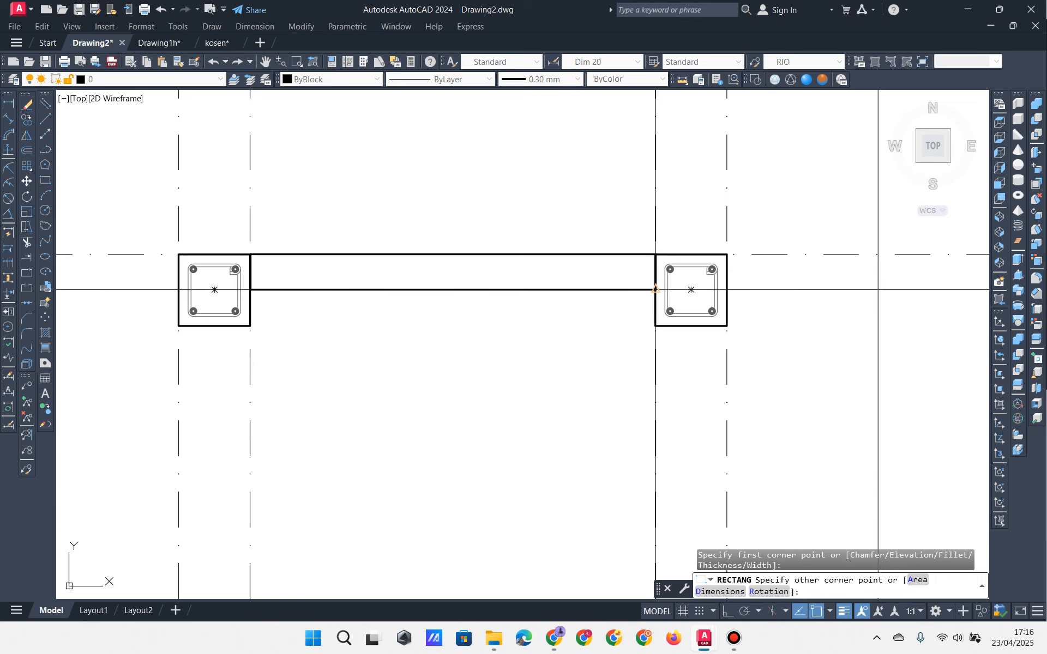
click(655, 290)
scroll(547, 328, down, 5)
scroll(417, 316, up, 3)
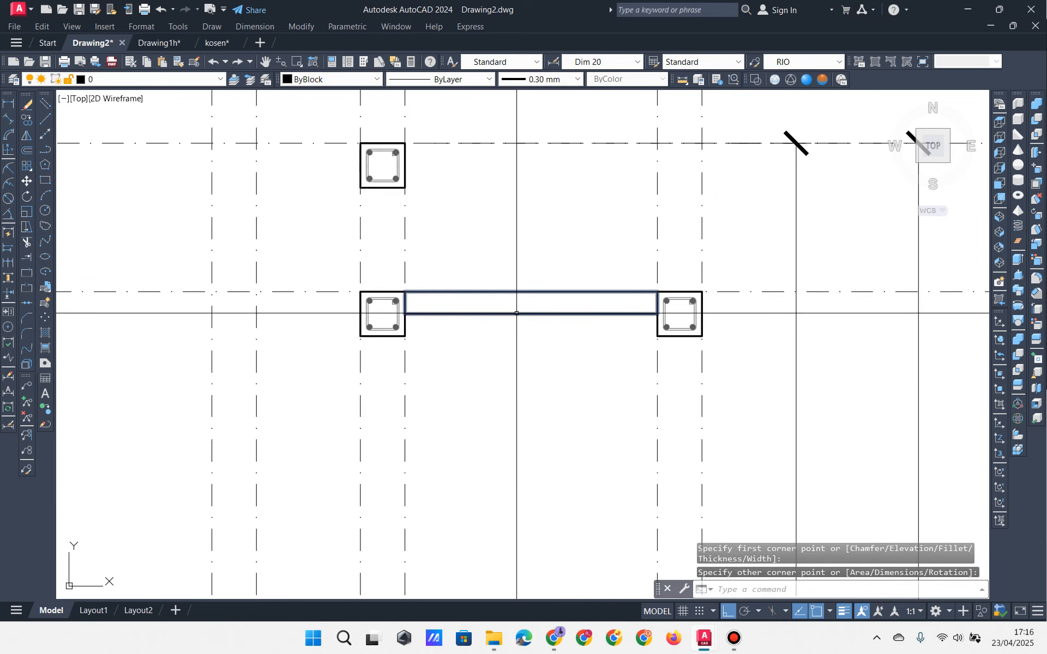
scroll(600, 379, down, 5)
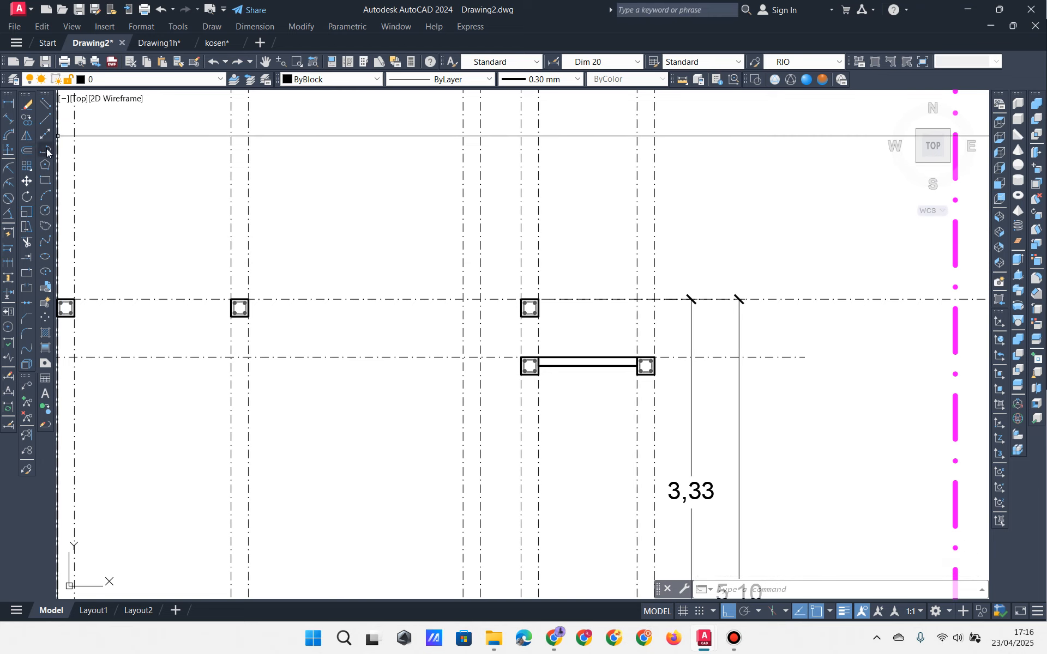
Step: Rotate the horizontal dash-dot level line -30° about the column
click(304, 277)
click(283, 312)
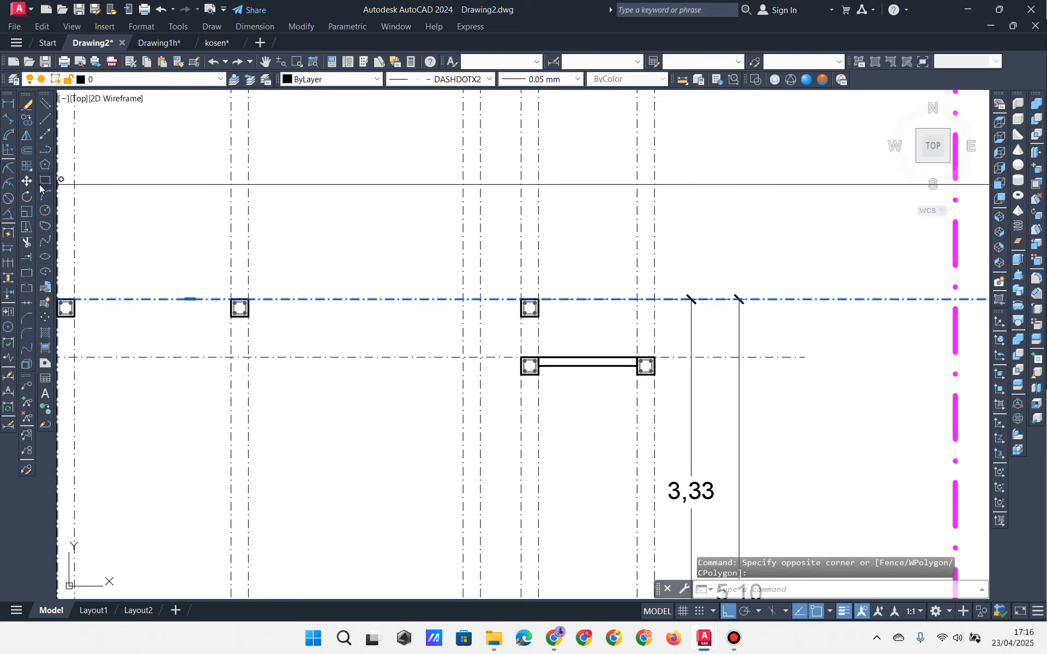
click(27, 197)
click(530, 308)
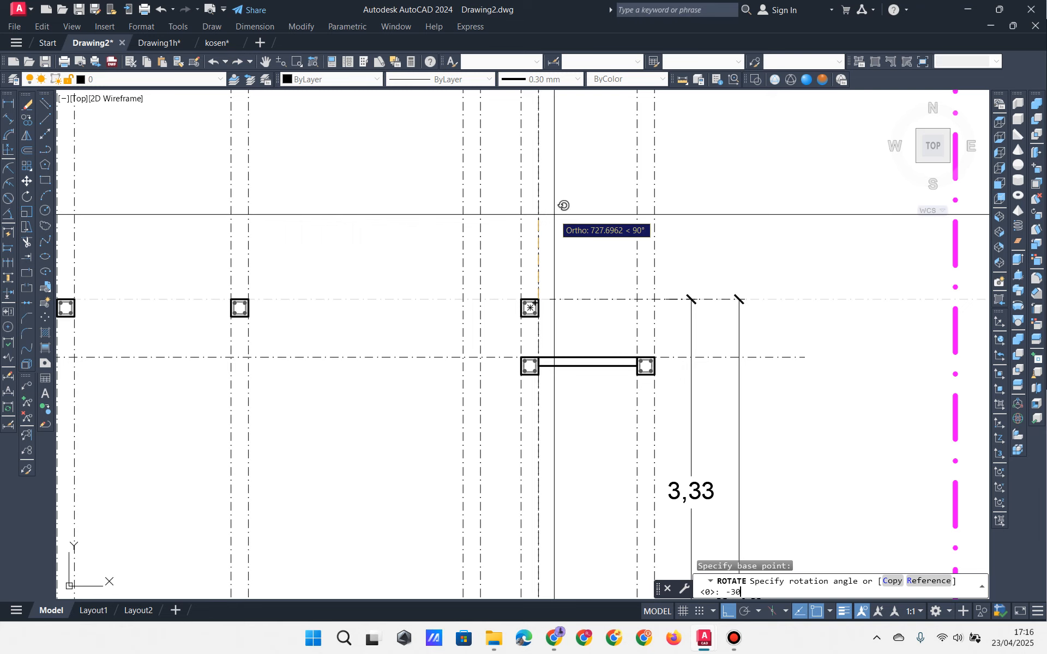
text(-30)
key(Return)
scroll(555, 354, up, 4)
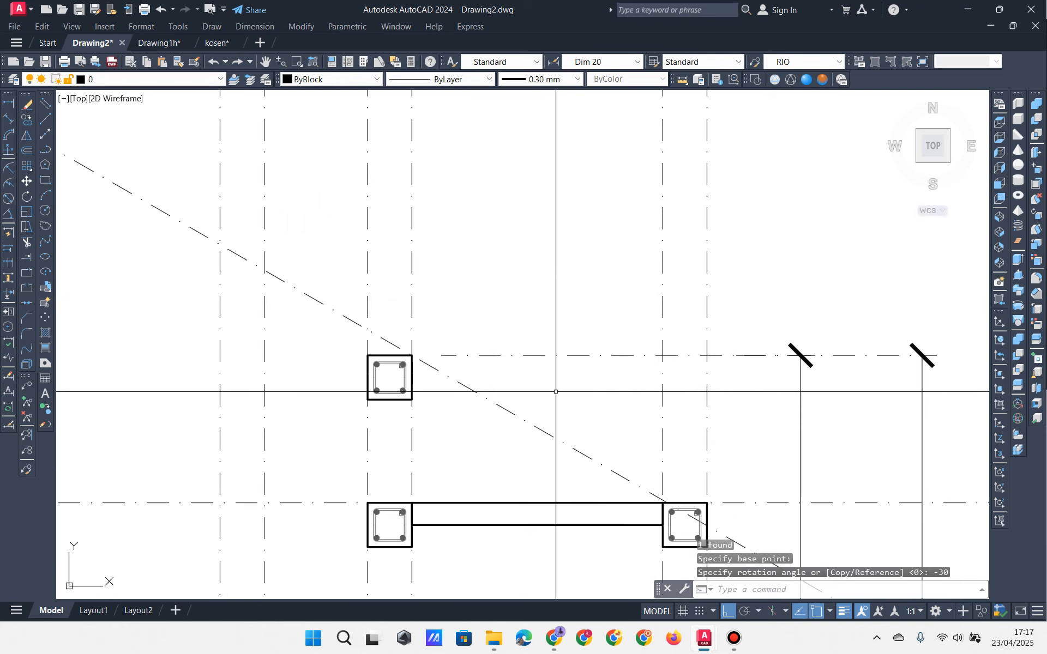
middle_drag(423, 346, 399, 274)
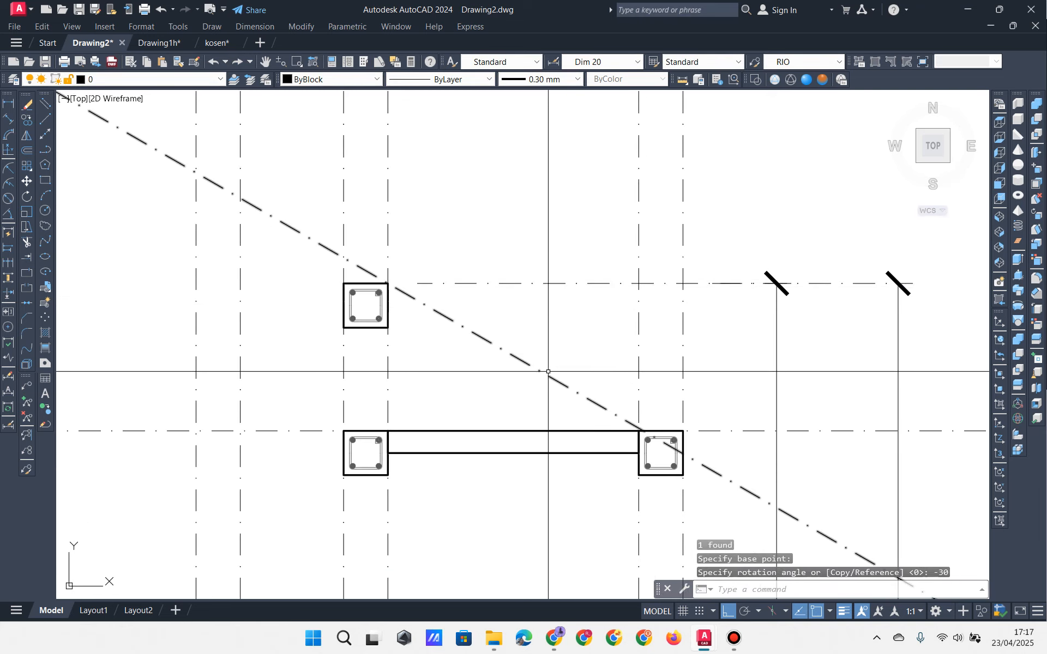
Step: Copy the vertical axis line 800 to the right
click(388, 386)
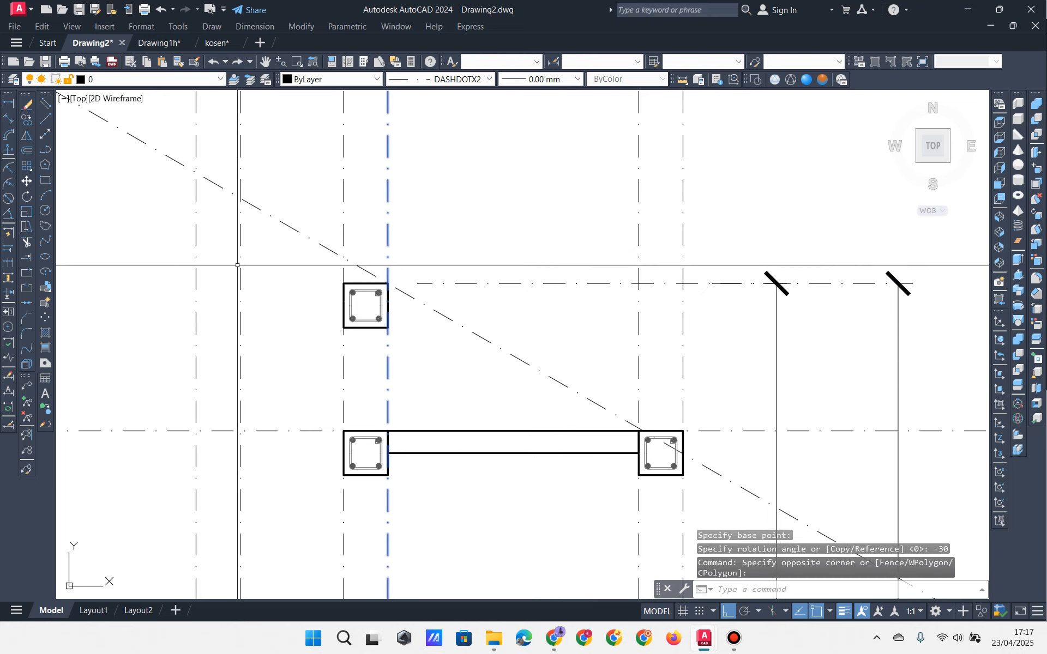
click(28, 120)
click(462, 201)
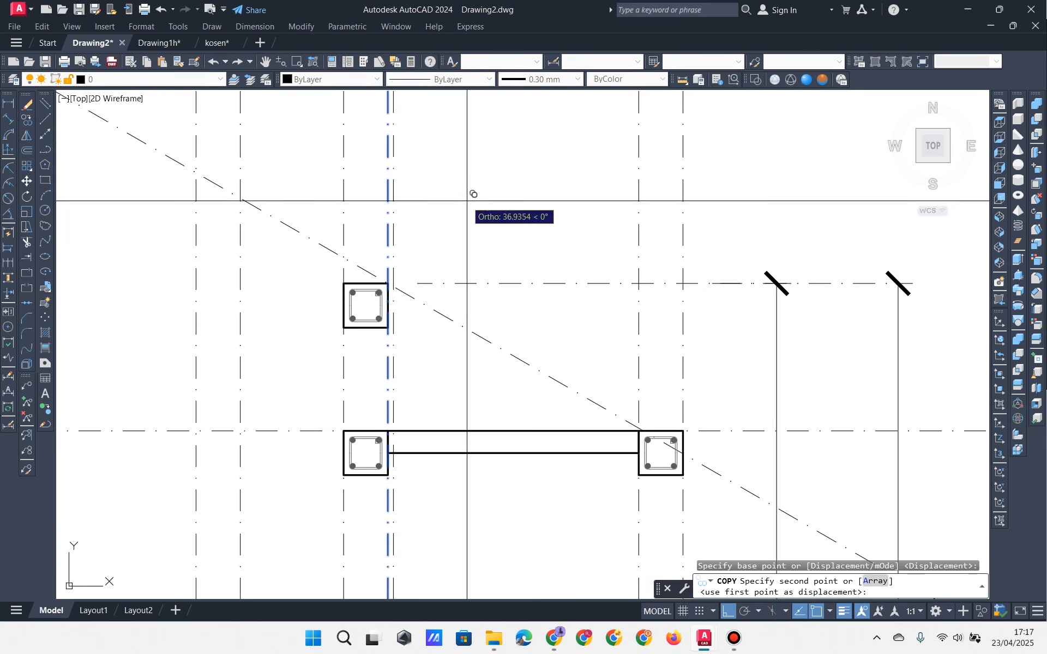
text(800)
key(Return)
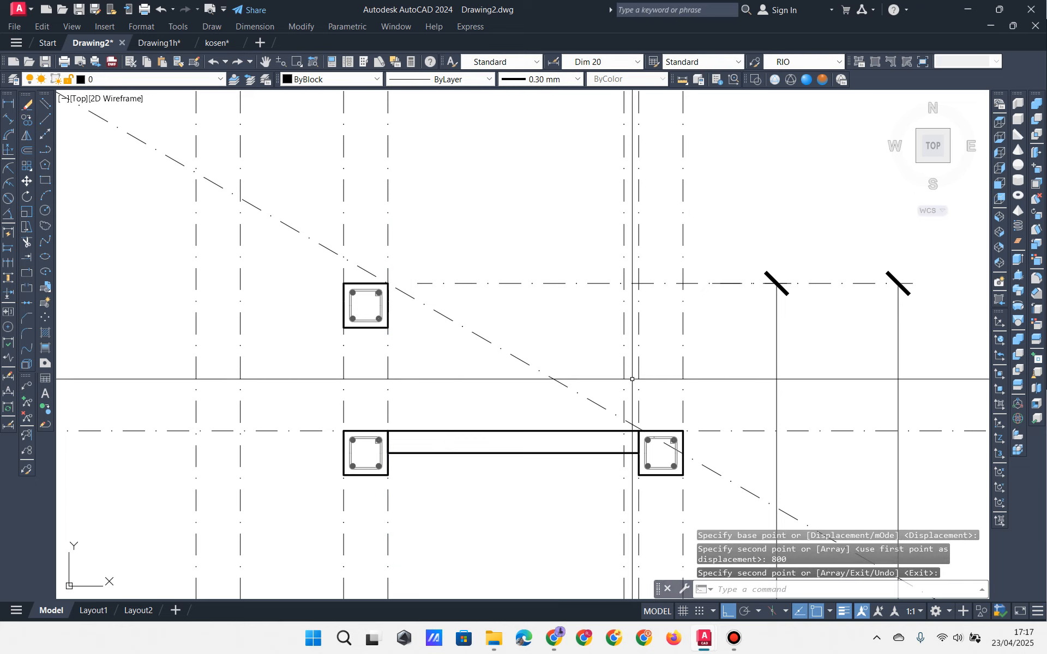
scroll(622, 421, up, 2)
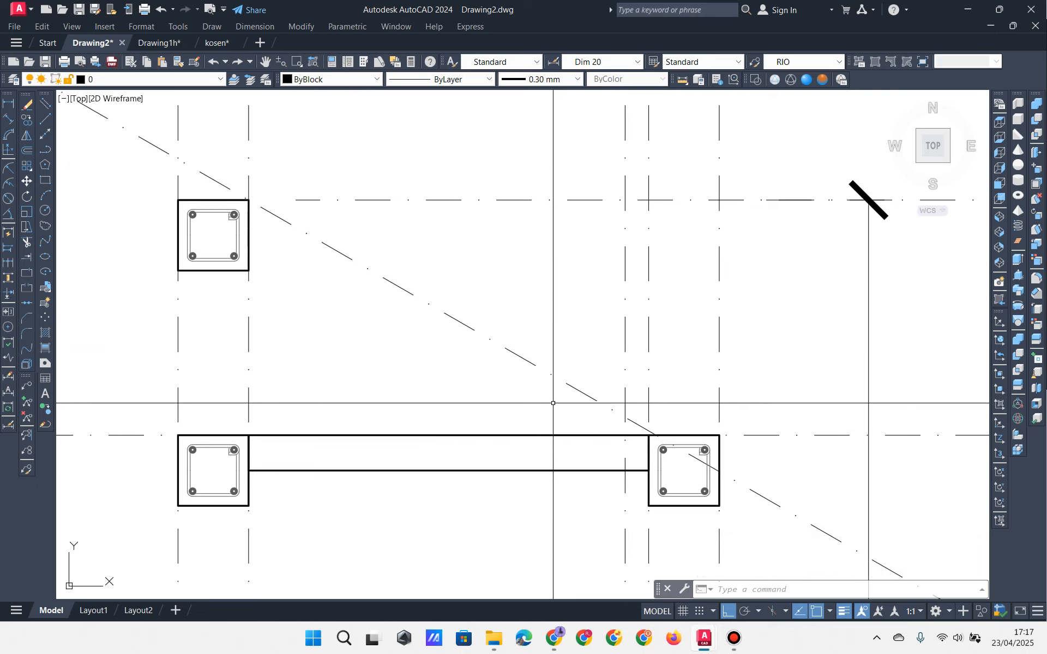
scroll(553, 403, down, 2)
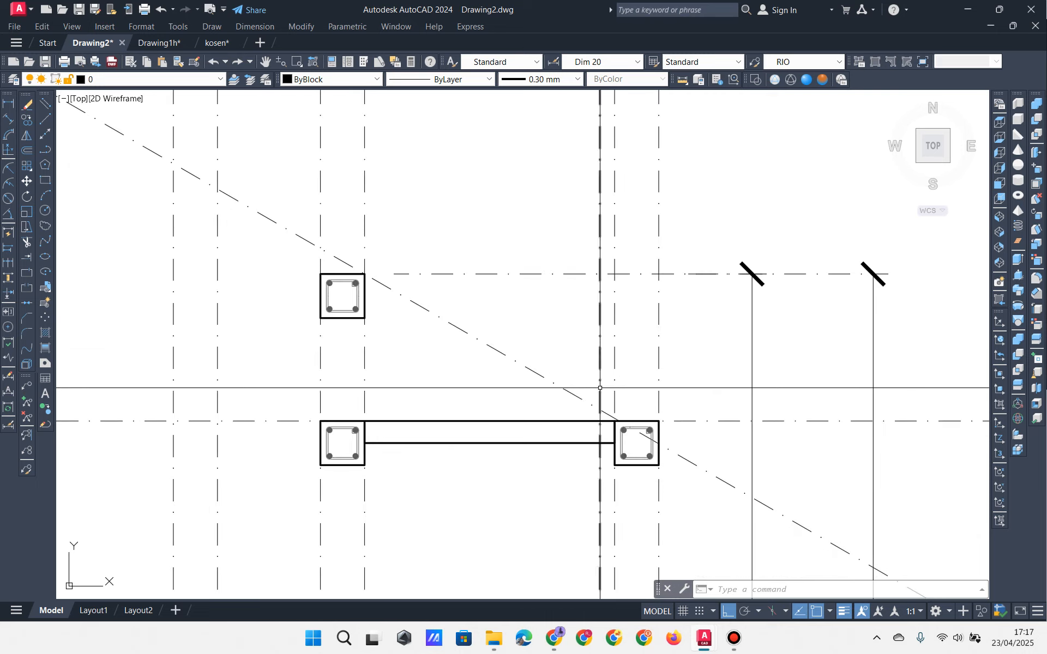
Step: Trim the sloped stair line beyond the copied vertical line
click(25, 242)
click(602, 322)
click(571, 318)
key(Return)
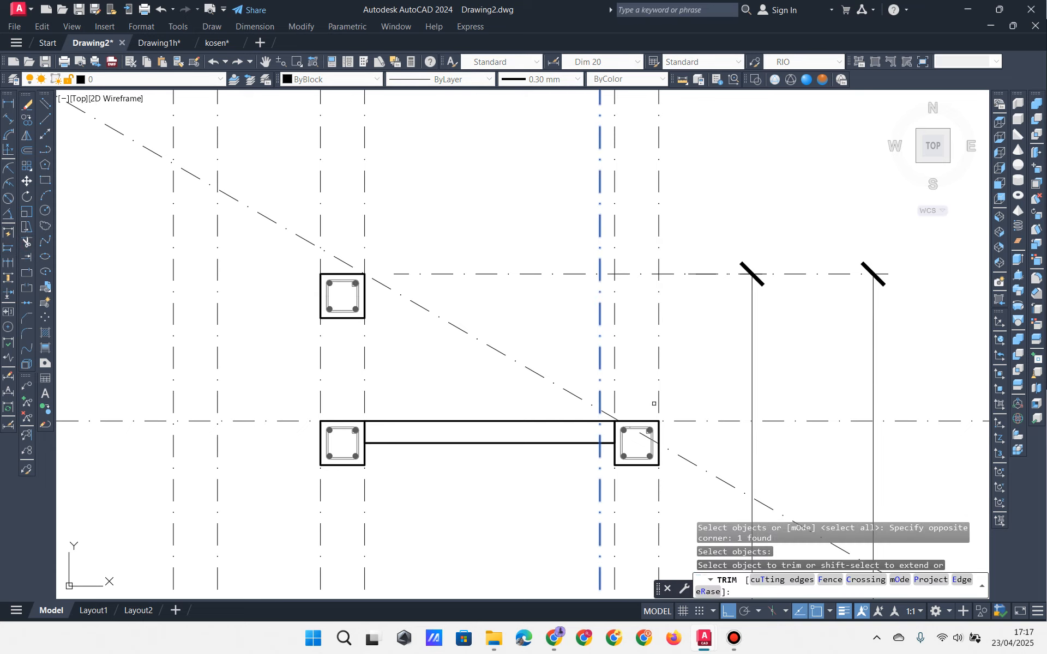
click(655, 404)
click(692, 488)
key(Return)
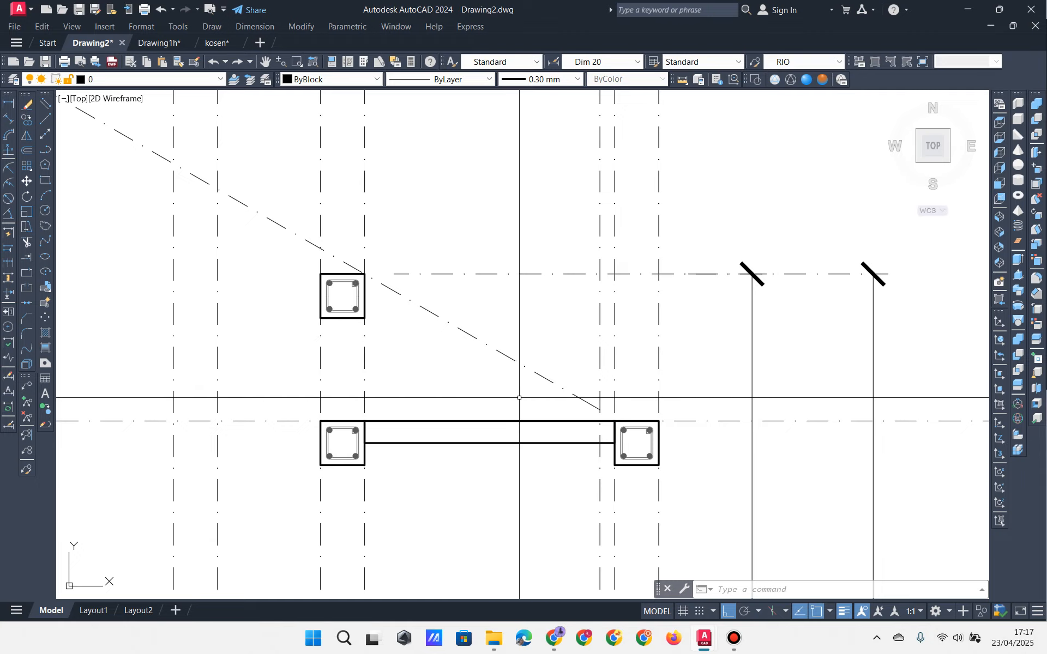
Step: Select the polyline at the roof's right edge, then clear the selection
scroll(503, 351, down, 8)
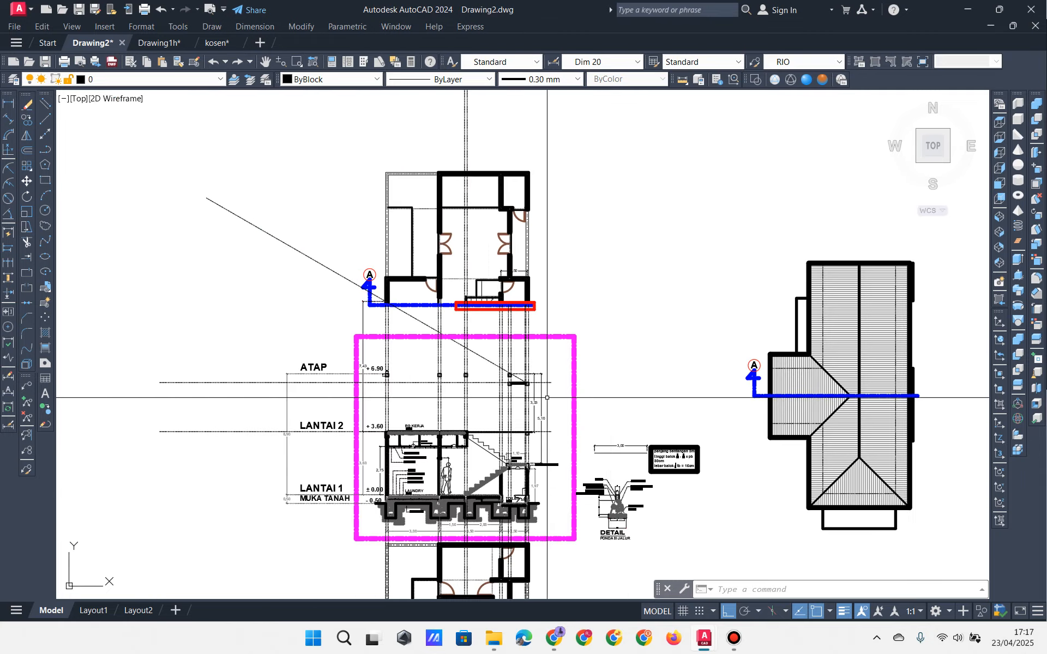
scroll(576, 284, up, 6)
middle_drag(409, 390, 466, 269)
click(432, 310)
click(422, 320)
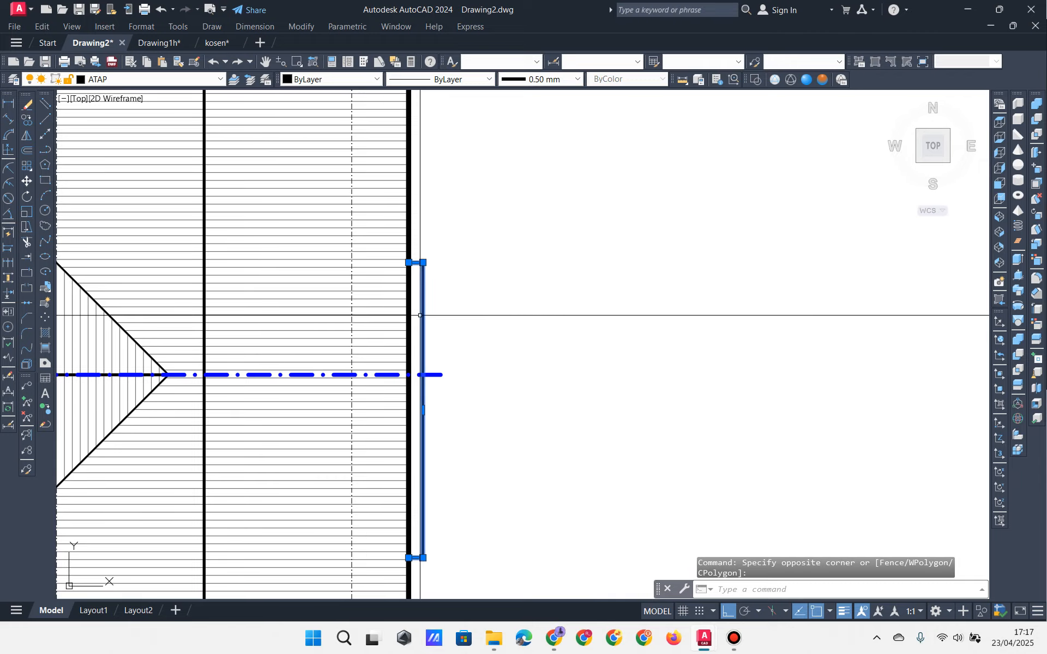
scroll(453, 376, down, 6)
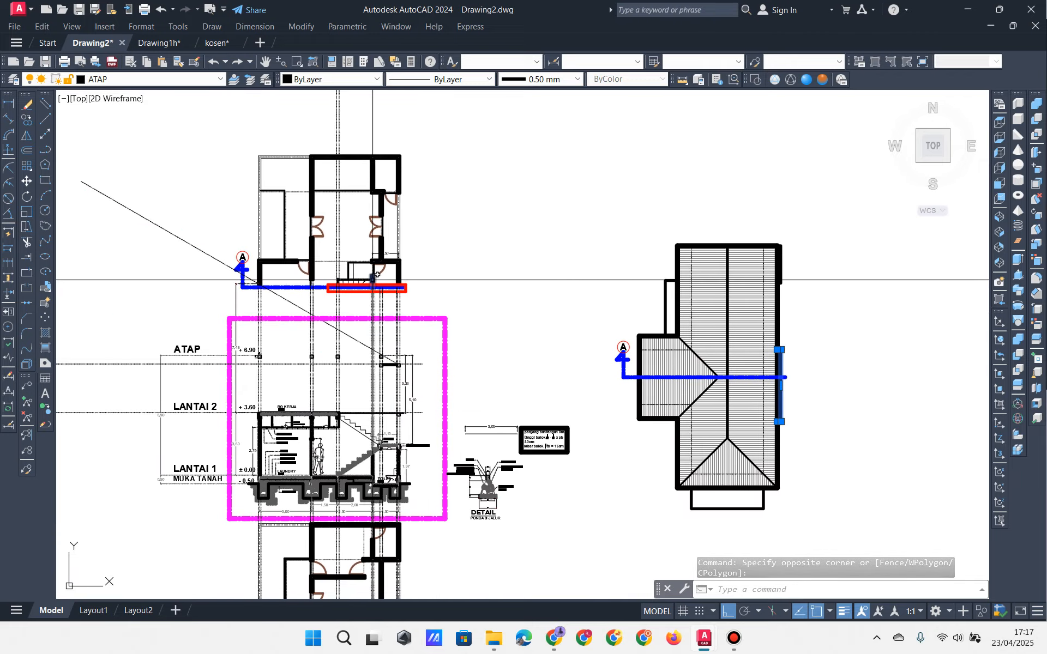
scroll(381, 390, up, 10)
key(Escape)
key(Escape)
key(Escape)
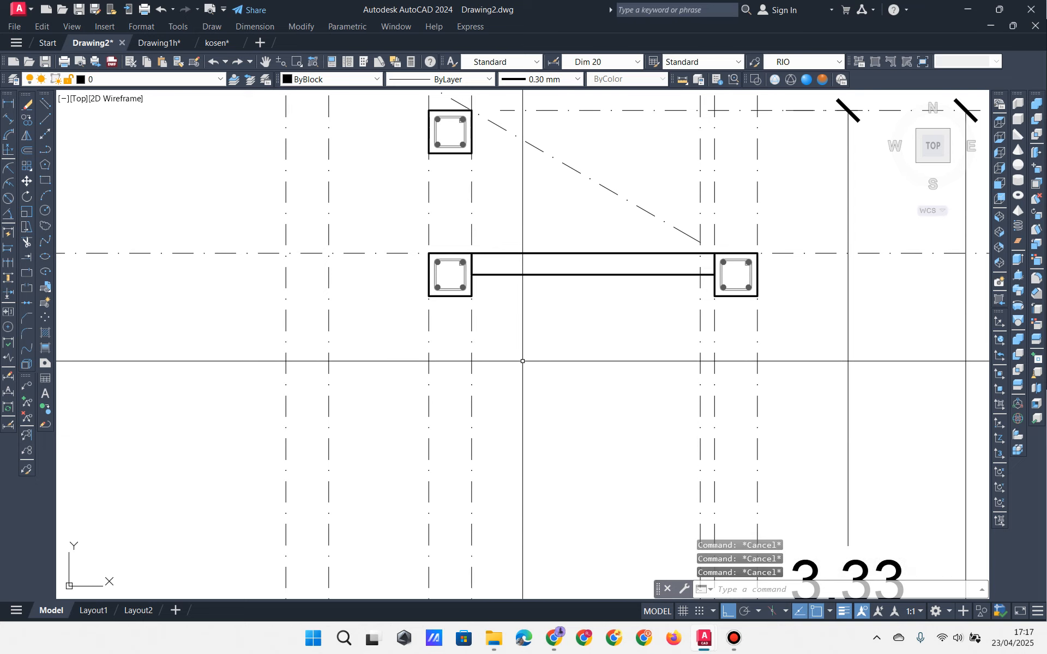
Step: Undo the trim, copy and rotate so the level line runs horizontal again
scroll(522, 361, down, 4)
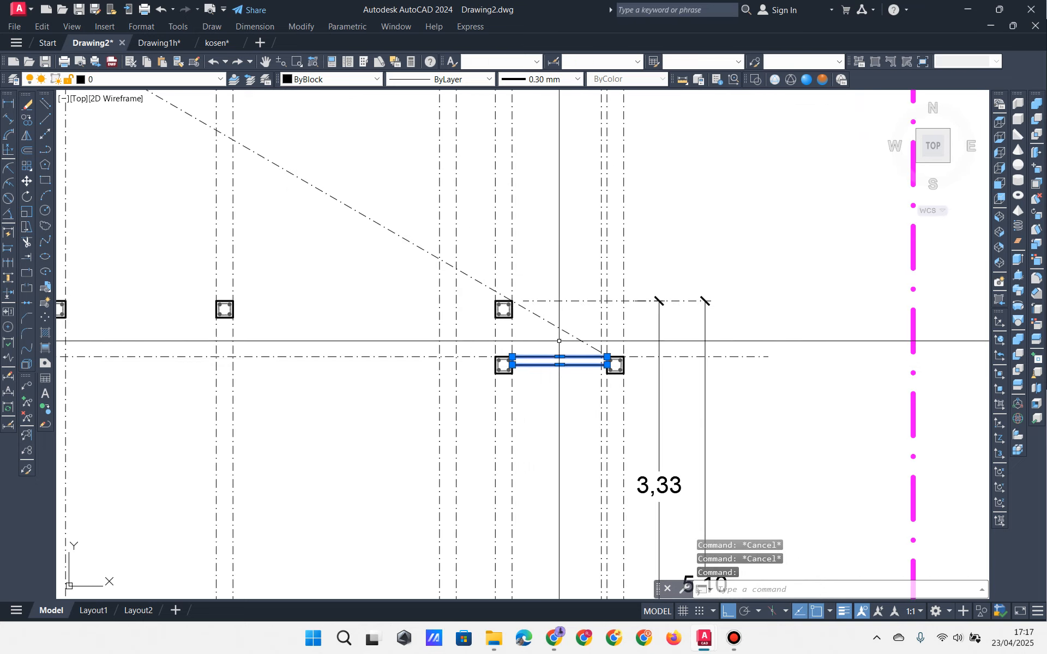
key(ctrl+z)
key(ctrl+z)
key(ctrl+z)
key(ctrl+z)
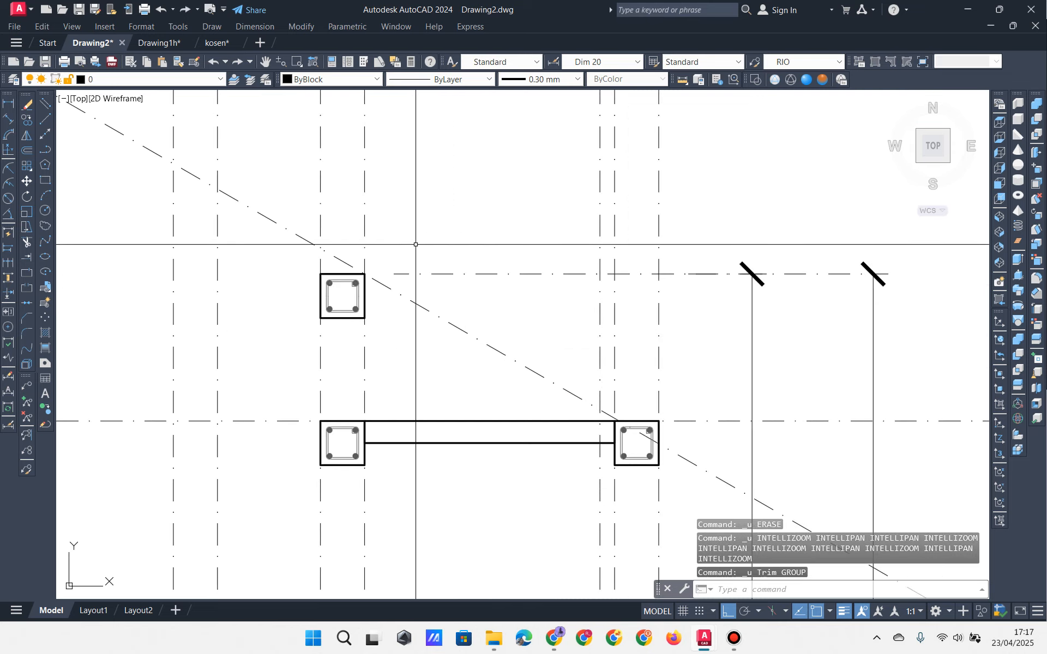
middle_drag(474, 342, 415, 349)
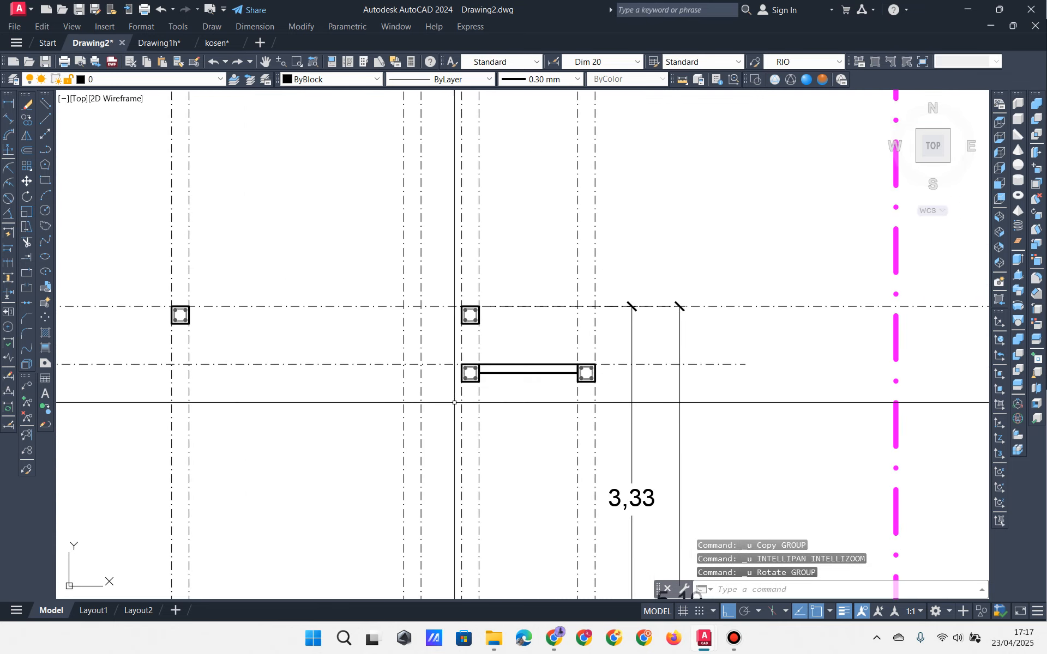
scroll(509, 404, up, 2)
scroll(508, 404, down, 2)
middle_drag(500, 402, 398, 218)
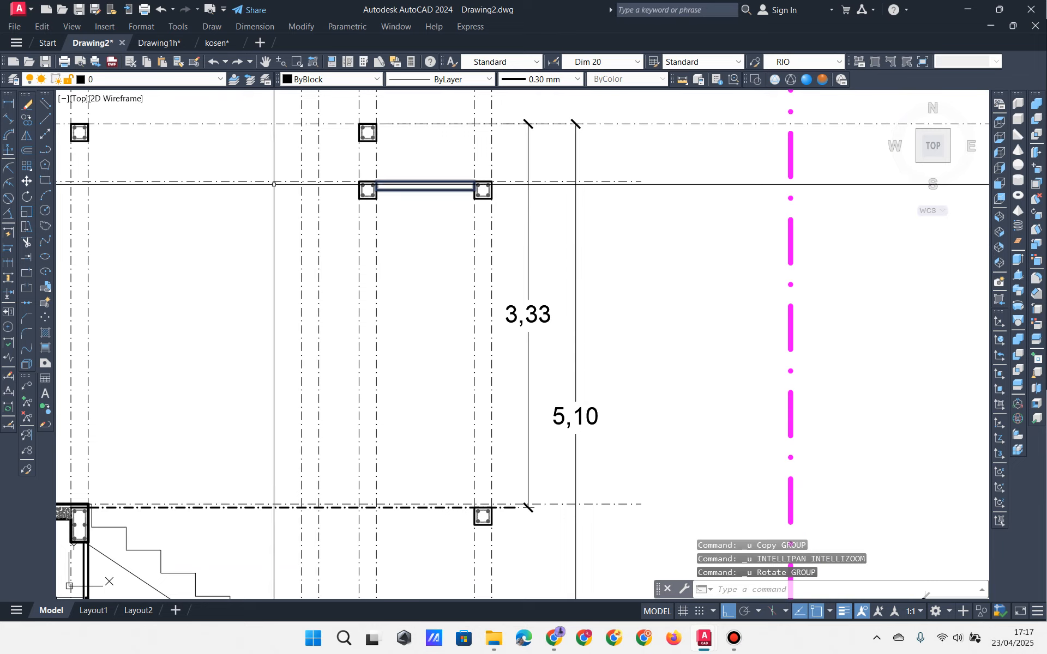
Step: Add a vertical linear dimension (2,83) from the lower level node up to the beam
click(8, 103)
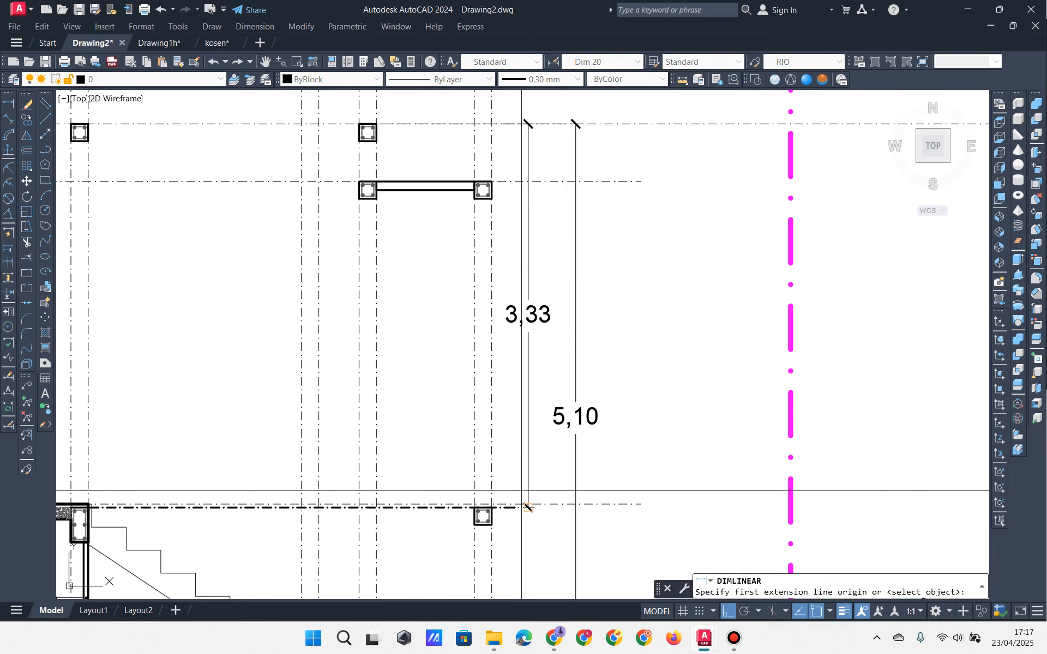
scroll(510, 494, up, 4)
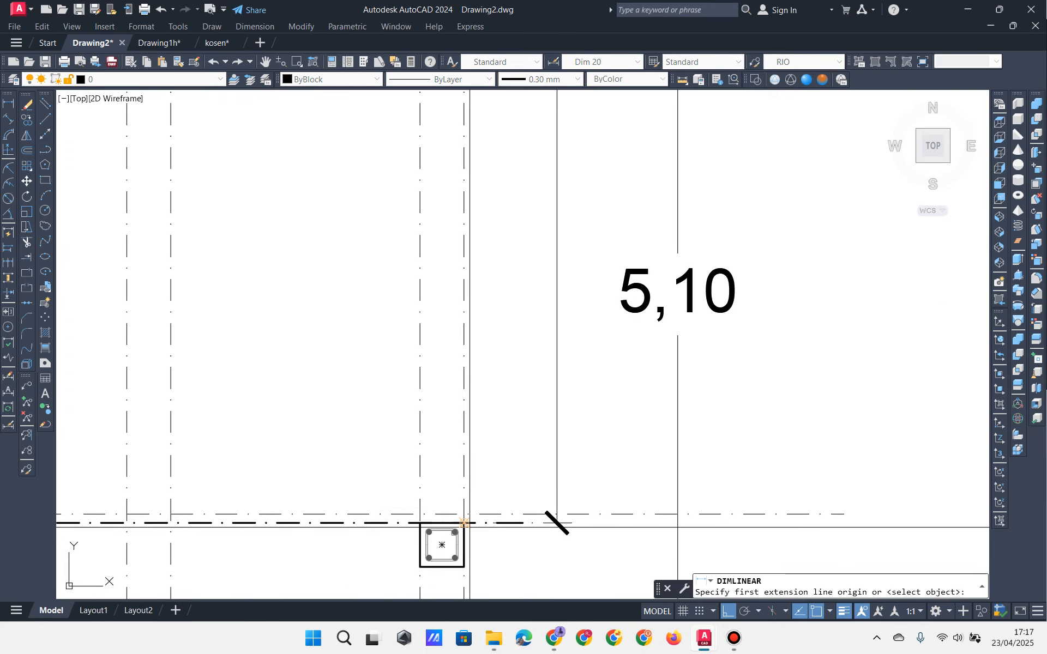
click(469, 528)
scroll(469, 522, down, 2)
middle_drag(471, 240, 501, 467)
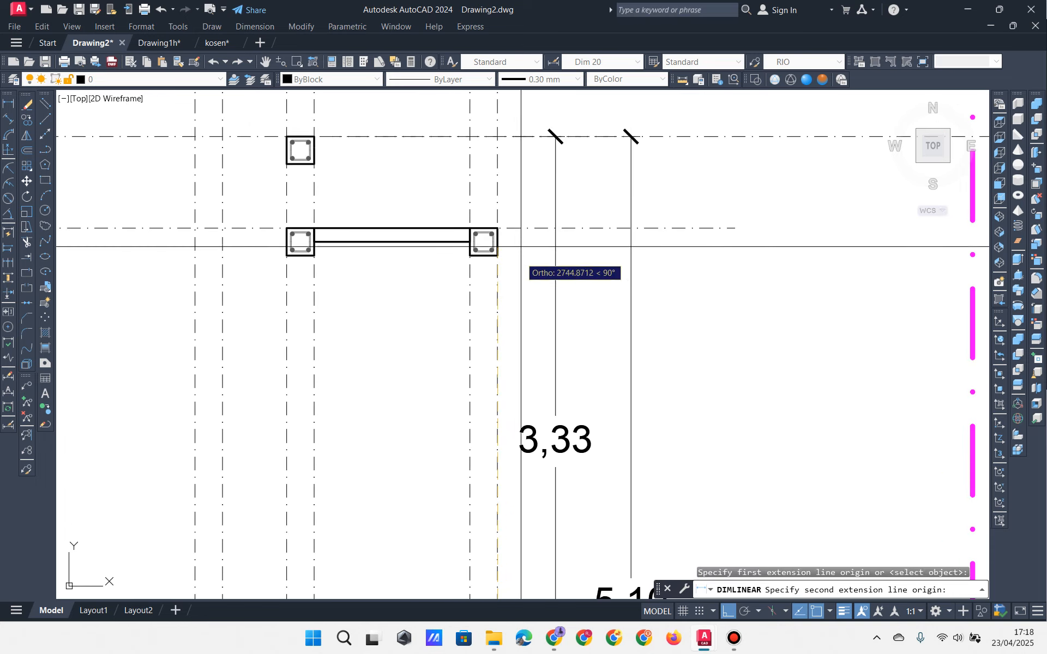
click(499, 232)
middle_drag(566, 279, 528, 199)
middle_drag(409, 265, 492, 239)
click(427, 267)
Step: Apply the RIO dimension style to the new 2,83 dimension
click(430, 268)
click(556, 79)
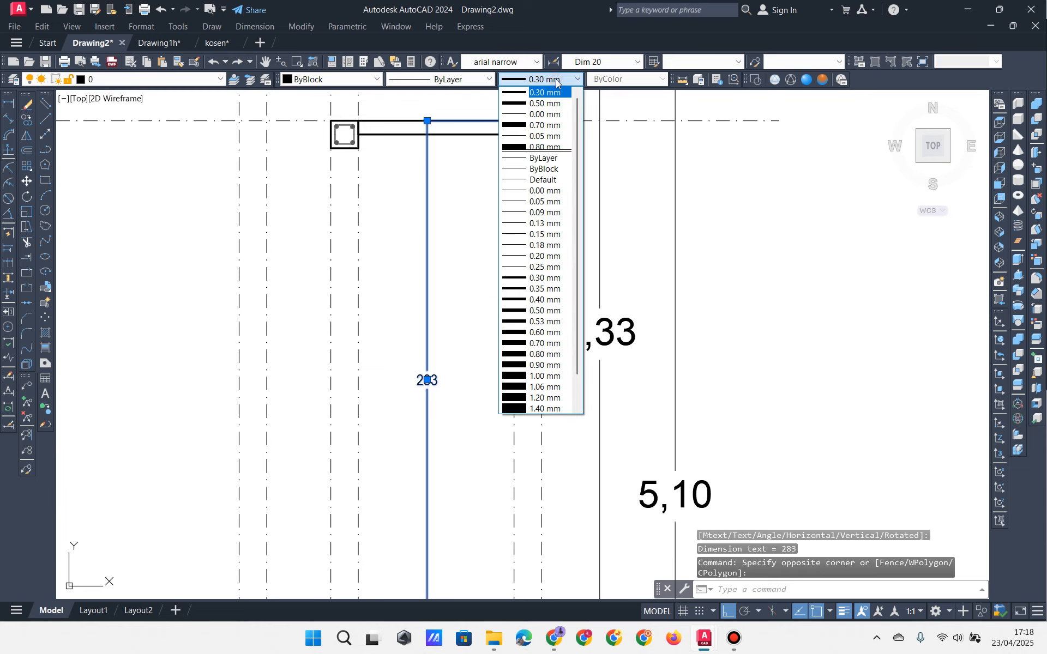
key(Escape)
key(Escape)
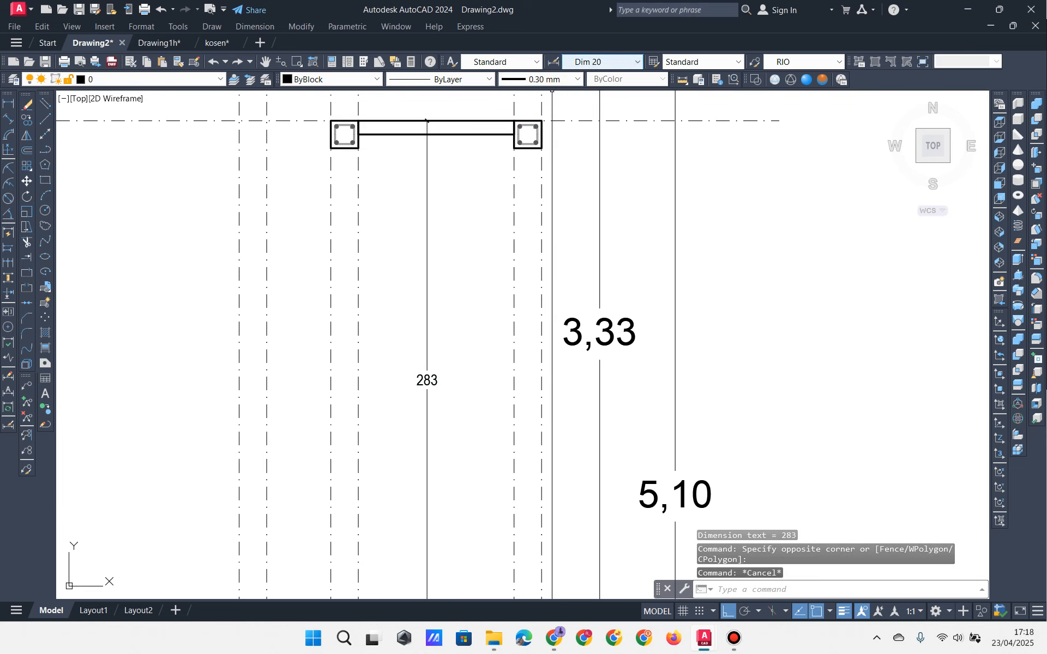
click(443, 231)
click(412, 253)
click(611, 62)
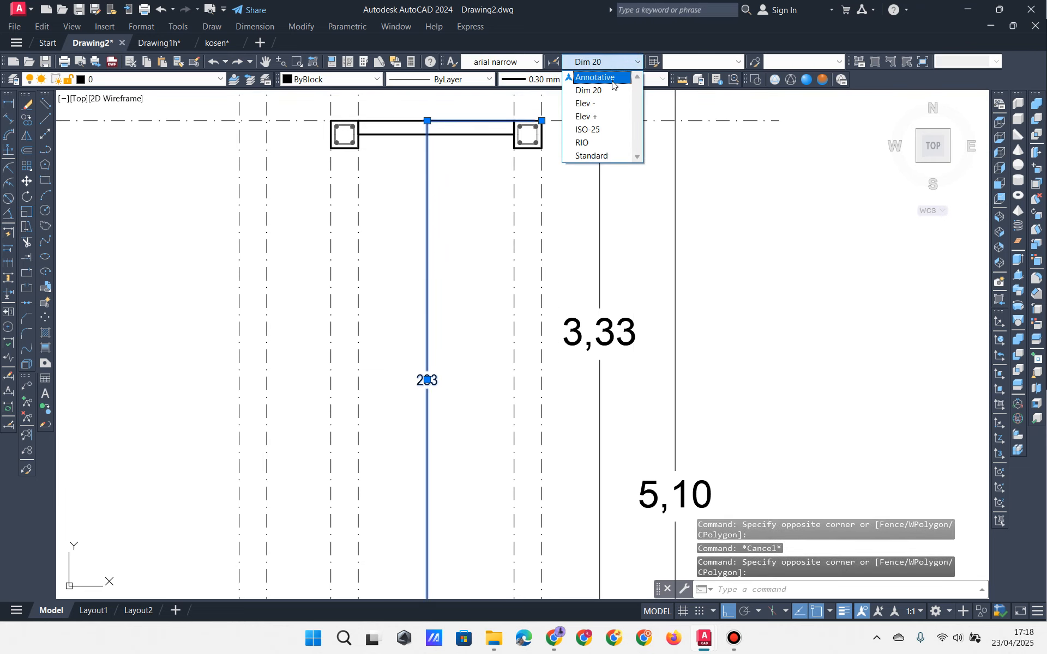
click(600, 142)
Step: Locate and select the 2,83 vertical dimension beside the beam
key(Escape)
scroll(583, 360, down, 3)
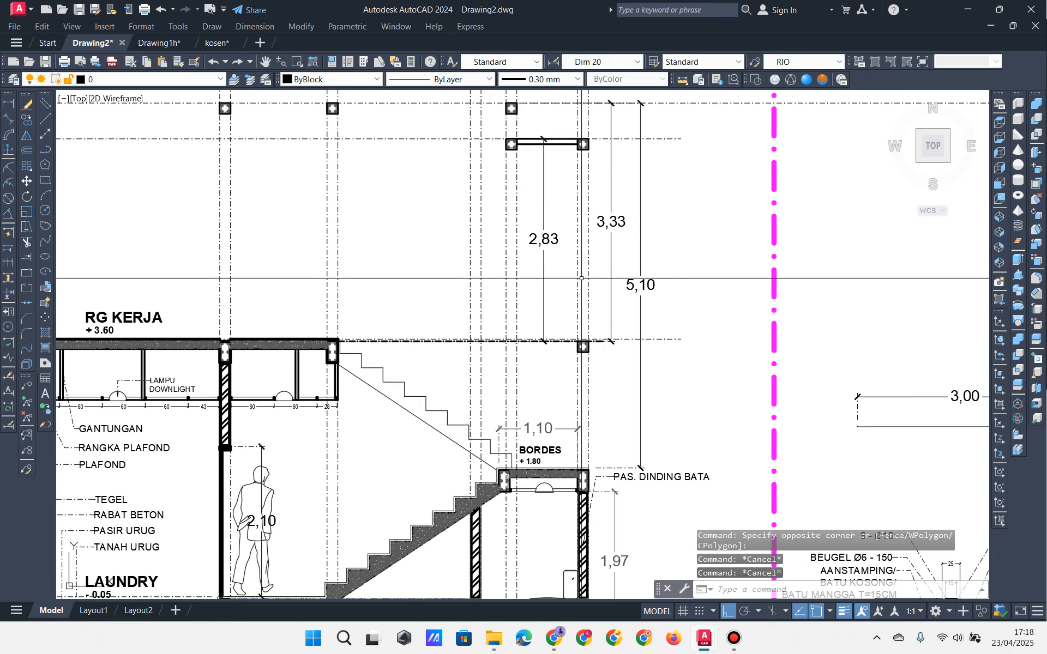
scroll(583, 360, up, 3)
scroll(583, 360, up, 2)
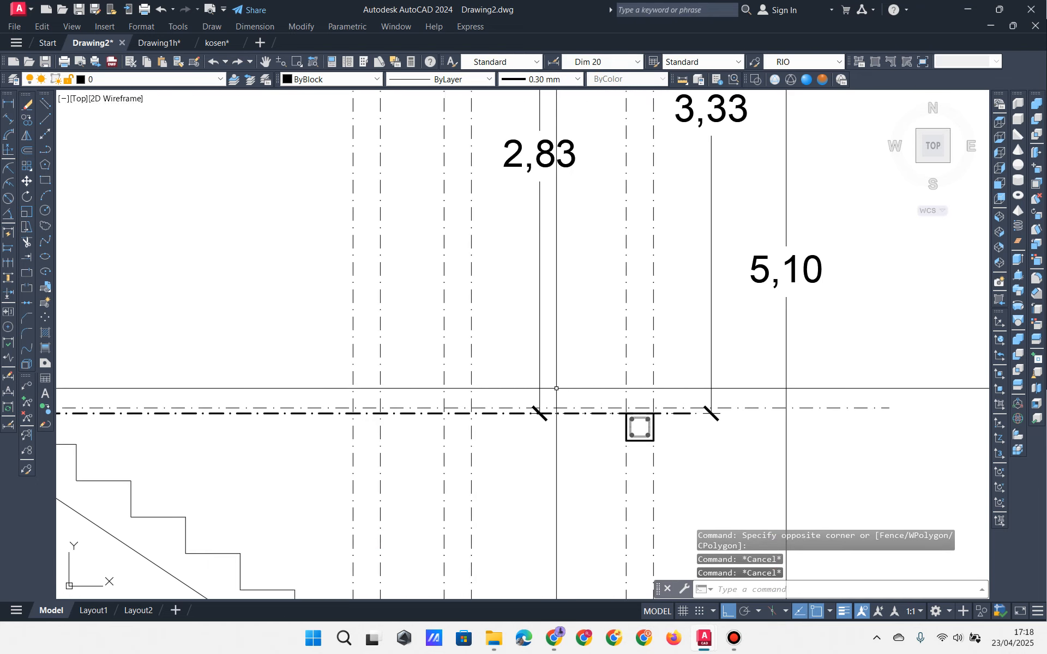
middle_drag(556, 388, 623, 385)
click(619, 362)
click(590, 351)
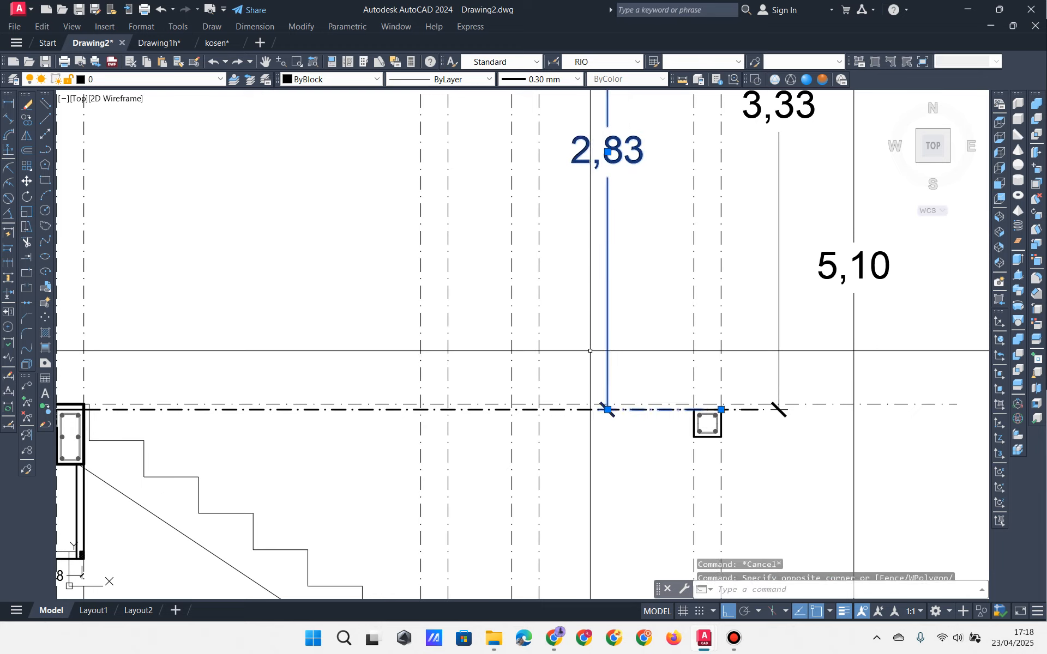
middle_drag(590, 351, 939, 301)
scroll(381, 357, up, 5)
click(423, 363)
click(414, 329)
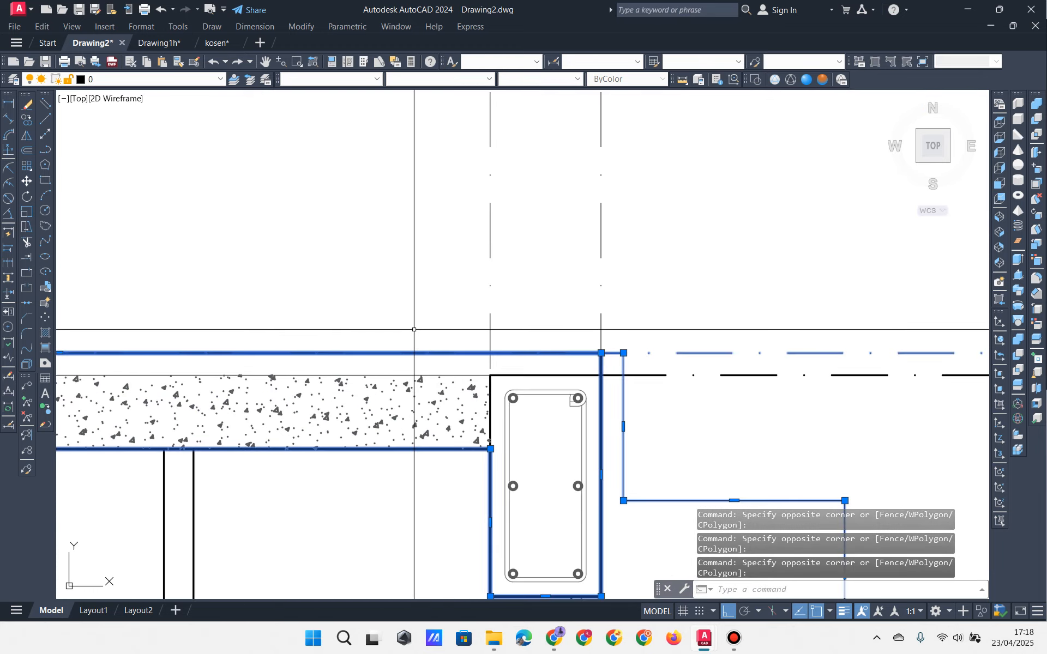
key(Escape)
key(Escape)
key(Escape)
scroll(491, 390, down, 4)
middle_drag(494, 391, 58, 348)
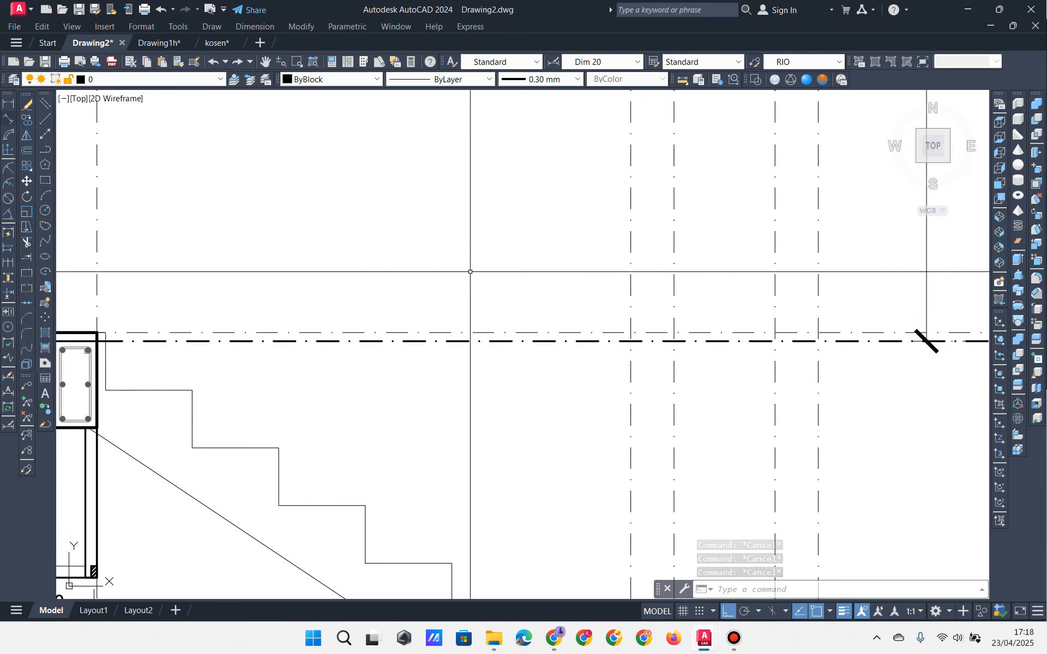
scroll(470, 272, down, 3)
middle_drag(480, 286, 353, 434)
middle_drag(439, 325, 481, 383)
scroll(497, 351, up, 2)
click(516, 412)
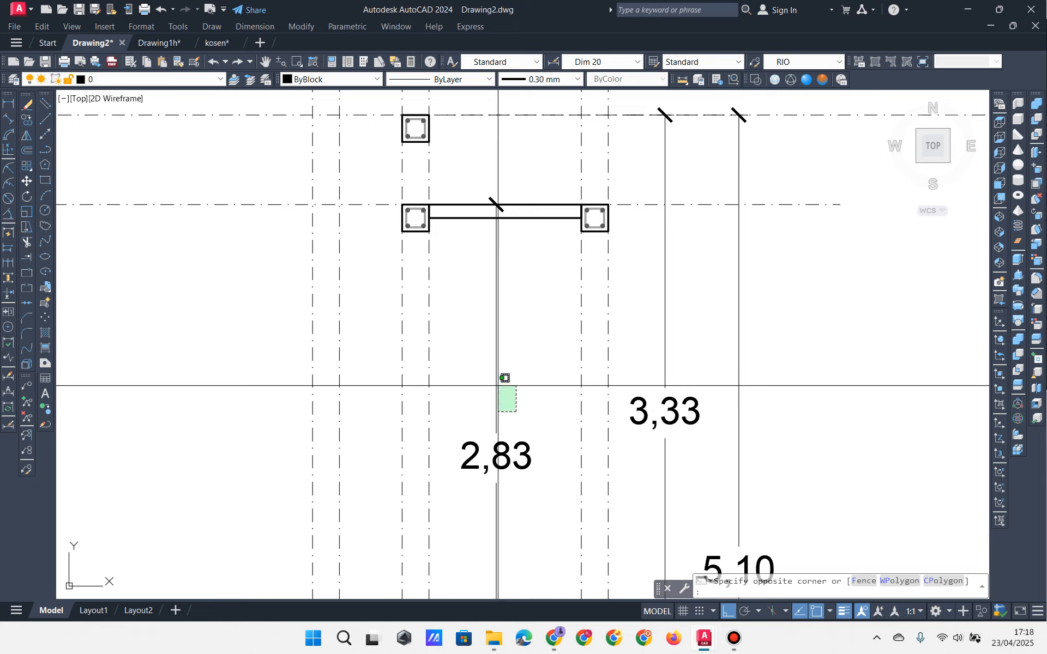
click(498, 386)
middle_drag(479, 548, 516, 315)
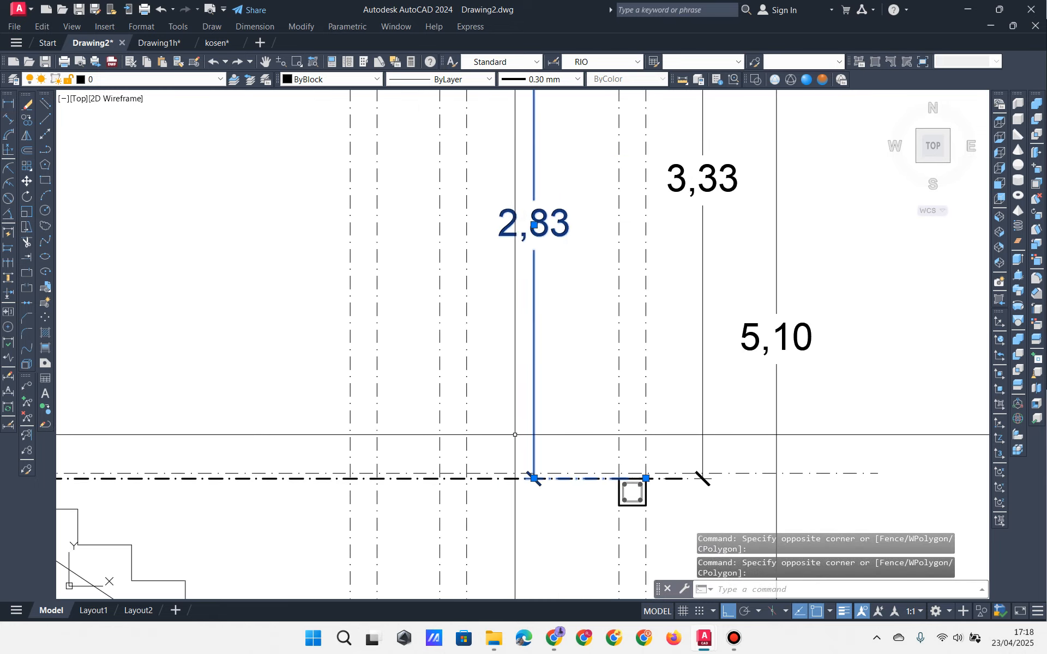
scroll(527, 496, up, 2)
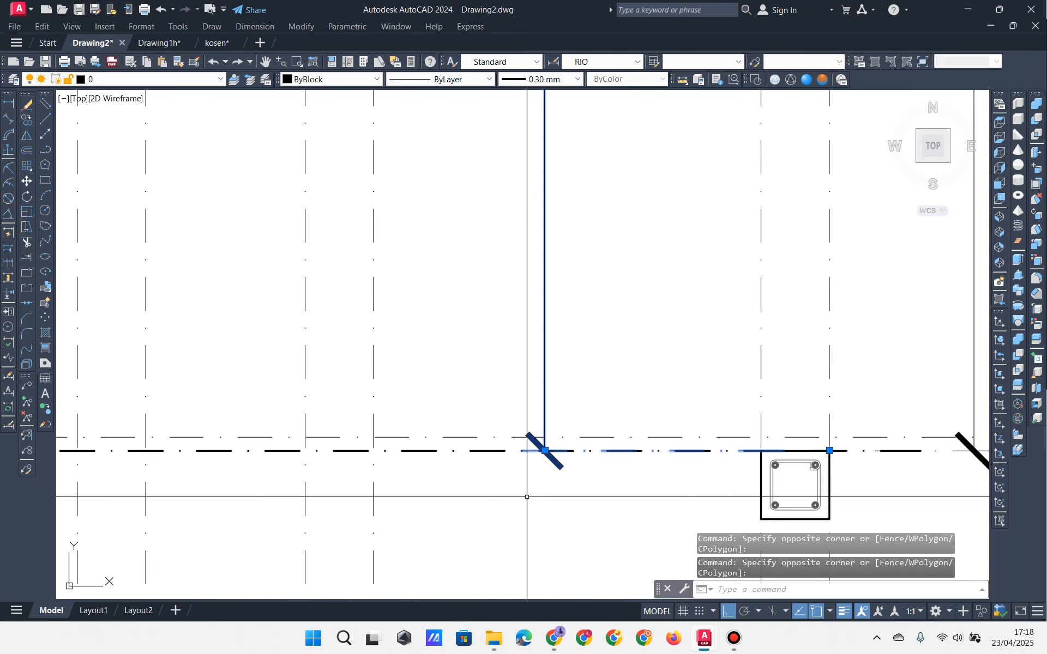
key(Escape)
key(Escape)
Step: Stretch the dimension's end grip to the beam axis so it reads 2,80
click(511, 445)
click(487, 426)
key(Escape)
click(497, 446)
click(466, 420)
key(Escape)
click(574, 397)
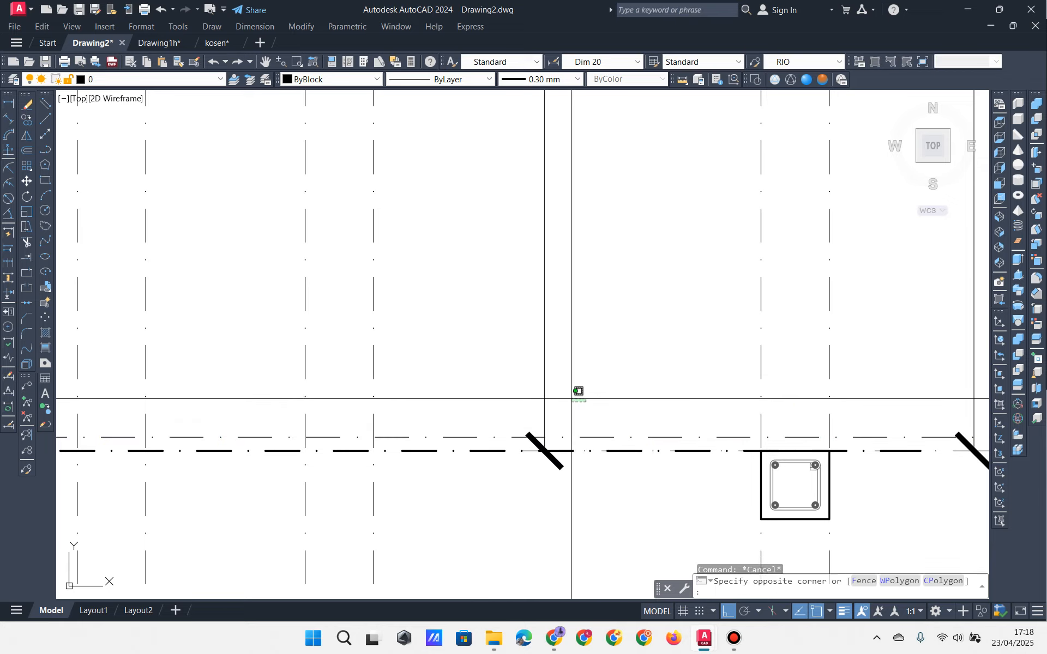
click(531, 415)
click(829, 451)
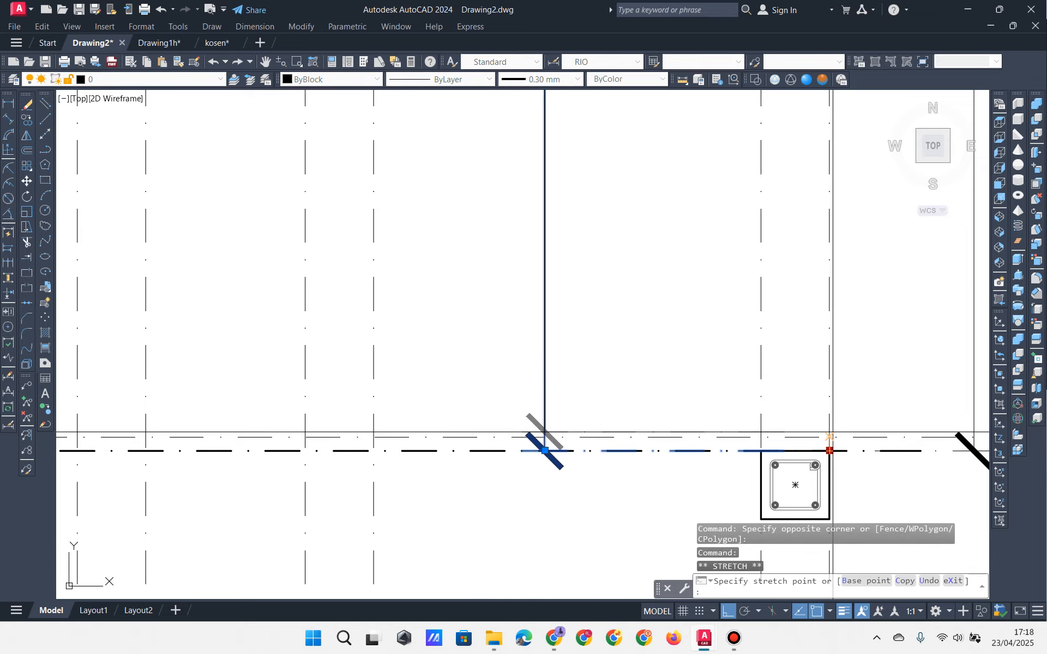
click(833, 433)
scroll(827, 455, down, 5)
middle_drag(781, 308, 734, 372)
key(Escape)
key(Escape)
Step: Start rotating the upper horizontal axis line about its axis-column intersection
middle_drag(647, 469, 588, 423)
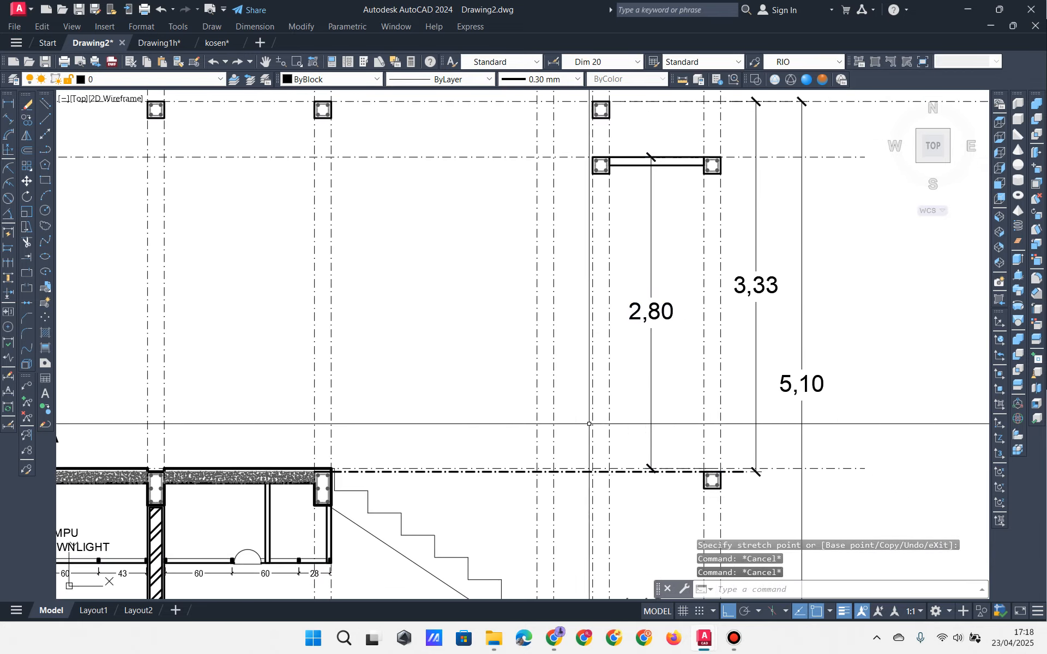
scroll(294, 468, up, 5)
scroll(325, 478, down, 5)
middle_drag(533, 394, 477, 453)
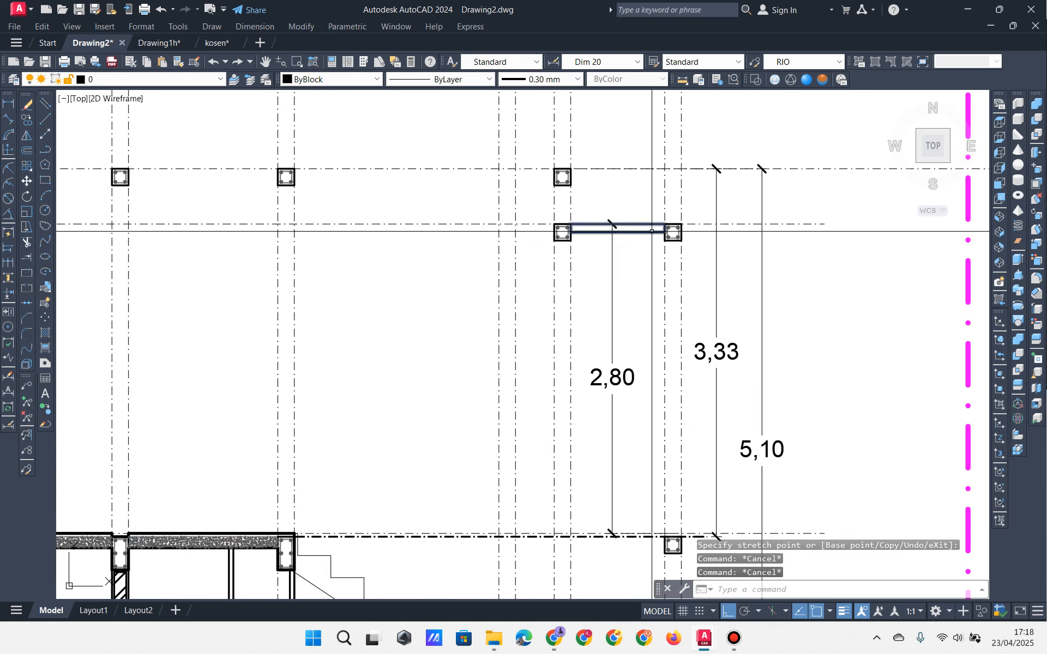
scroll(652, 232, up, 4)
scroll(565, 224, down, 4)
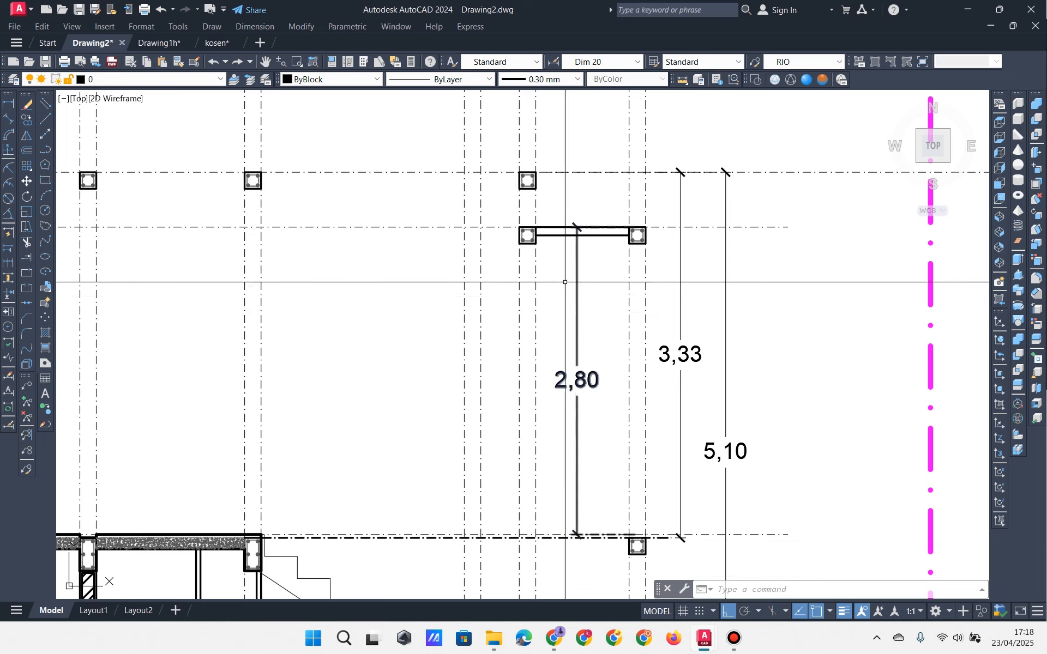
middle_drag(564, 282, 559, 314)
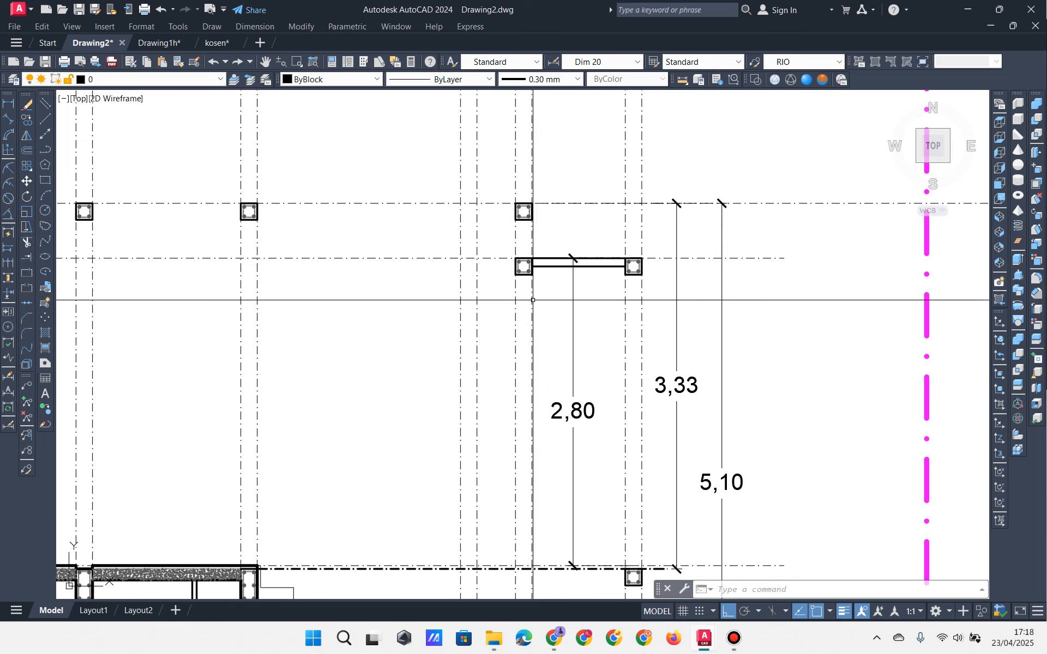
scroll(545, 255, up, 3)
mouse_move(539, 266)
middle_down()
mouse_move(500, 203)
mouse_move(500, 228)
middle_up()
middle_drag(498, 133, 491, 199)
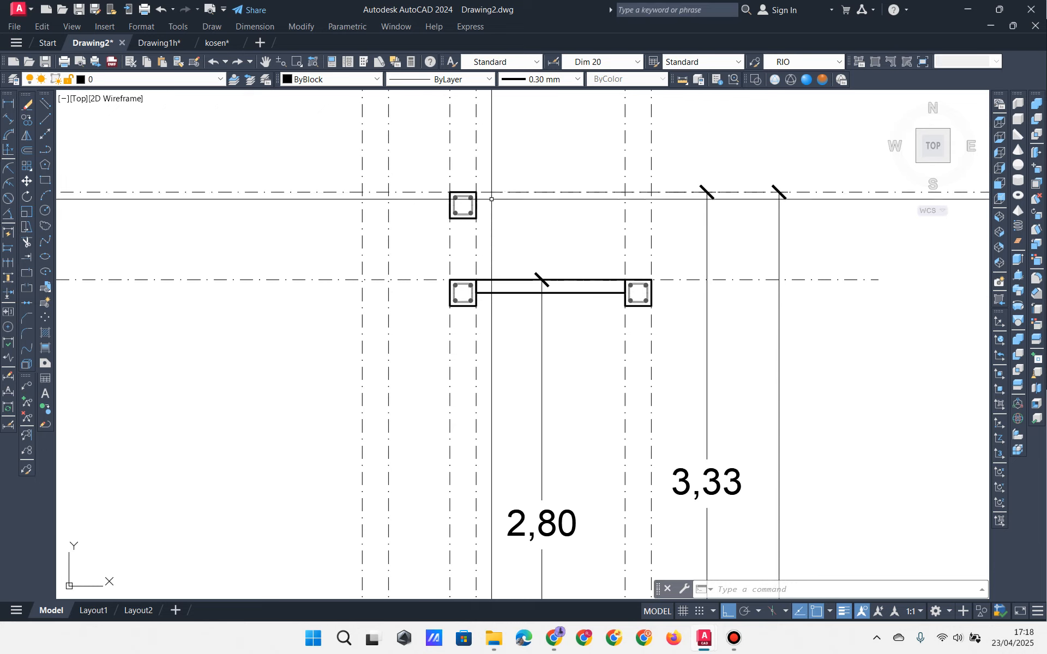
drag(352, 172, 253, 211)
text(ro)
key(Return)
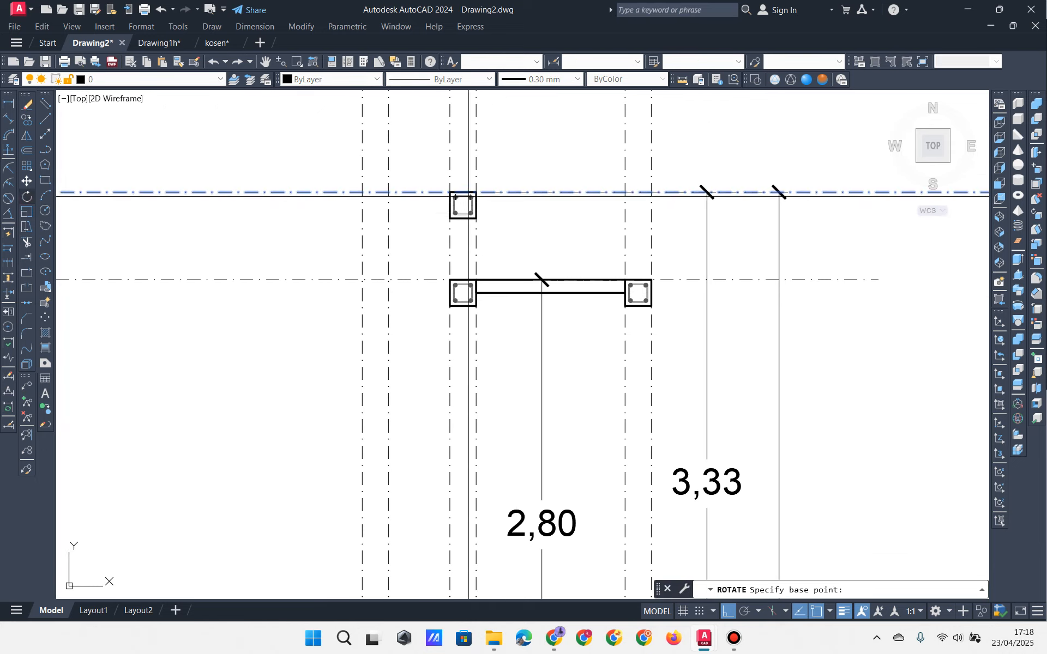
click(475, 192)
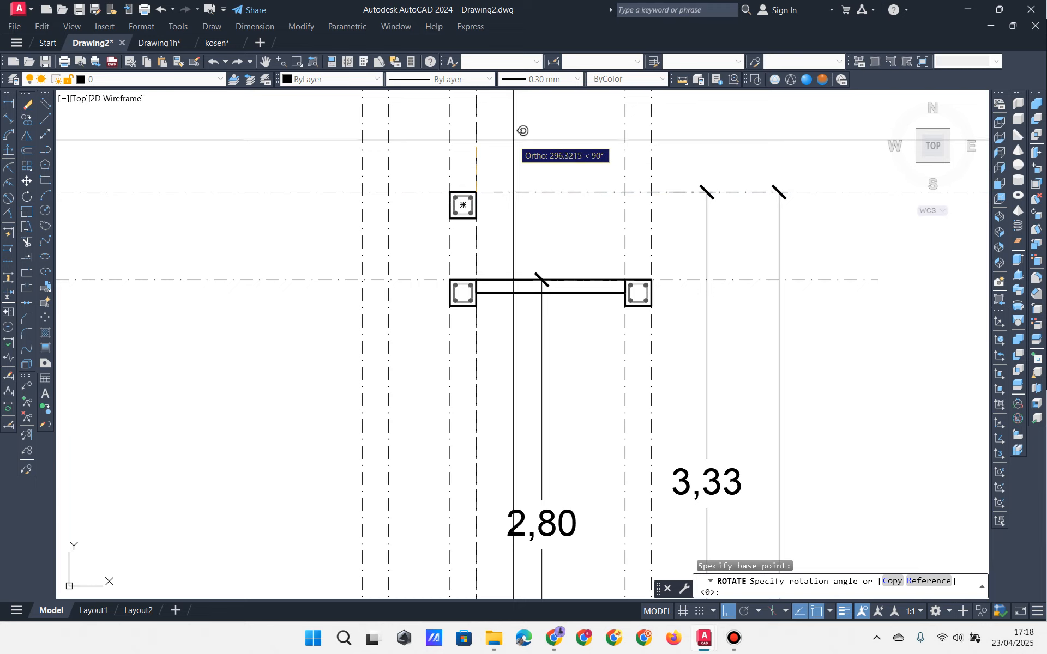
Step: Rotate a copy of the upper axis line -30° to form the sloped stair line
text(c)
key(Return)
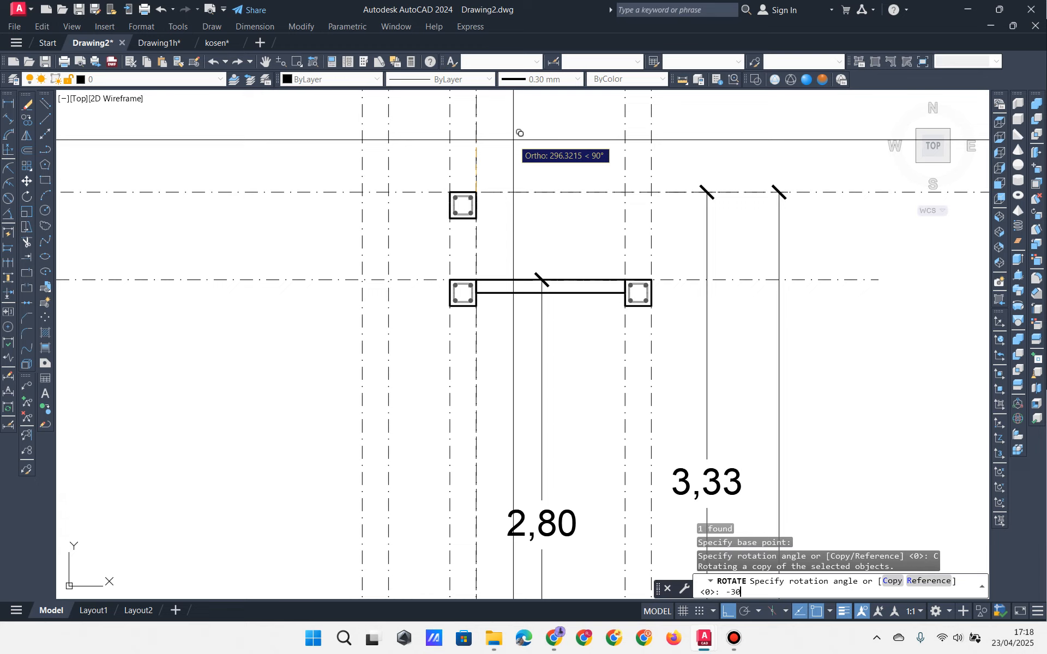
key(Return)
key(Return)
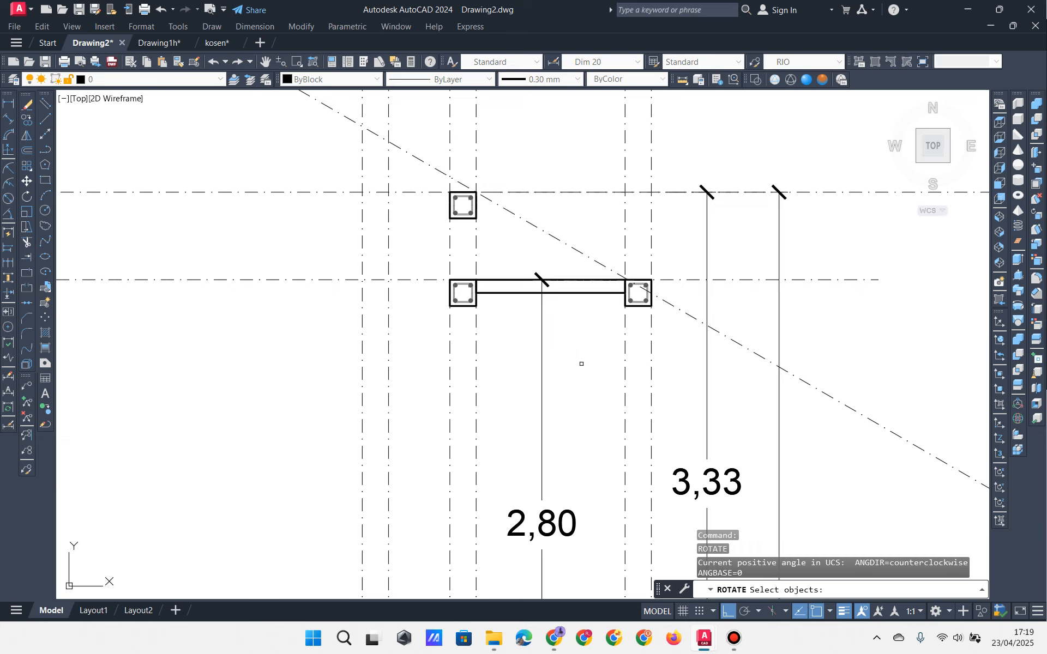
key(Return)
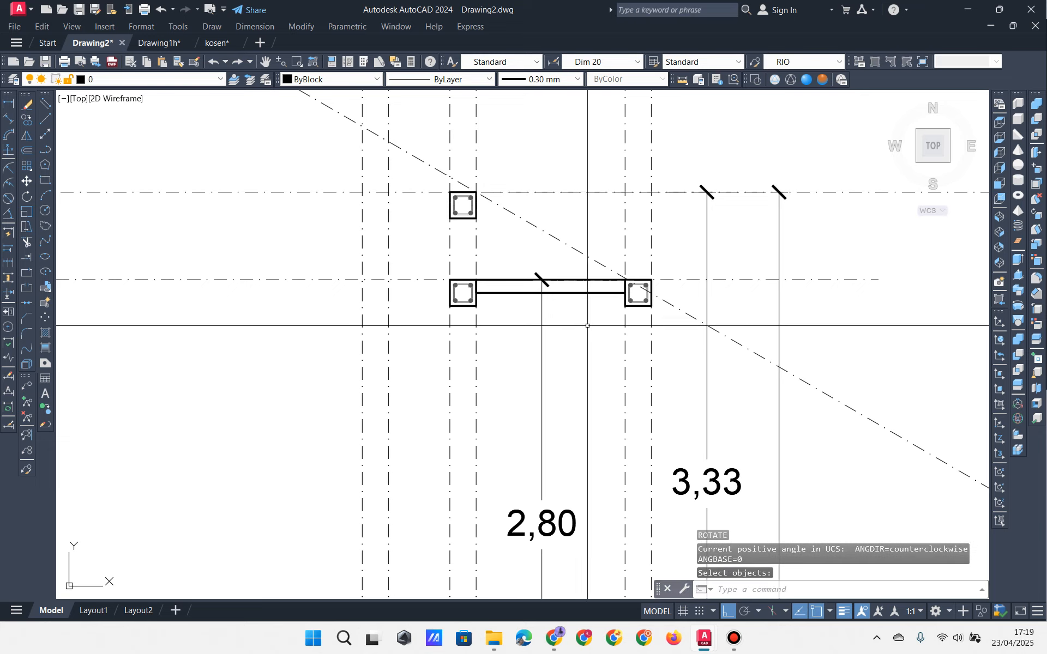
Step: Move the beam, two lower columns and beam axis down 300, so the dimension reads 2,50
click(420, 256)
click(690, 322)
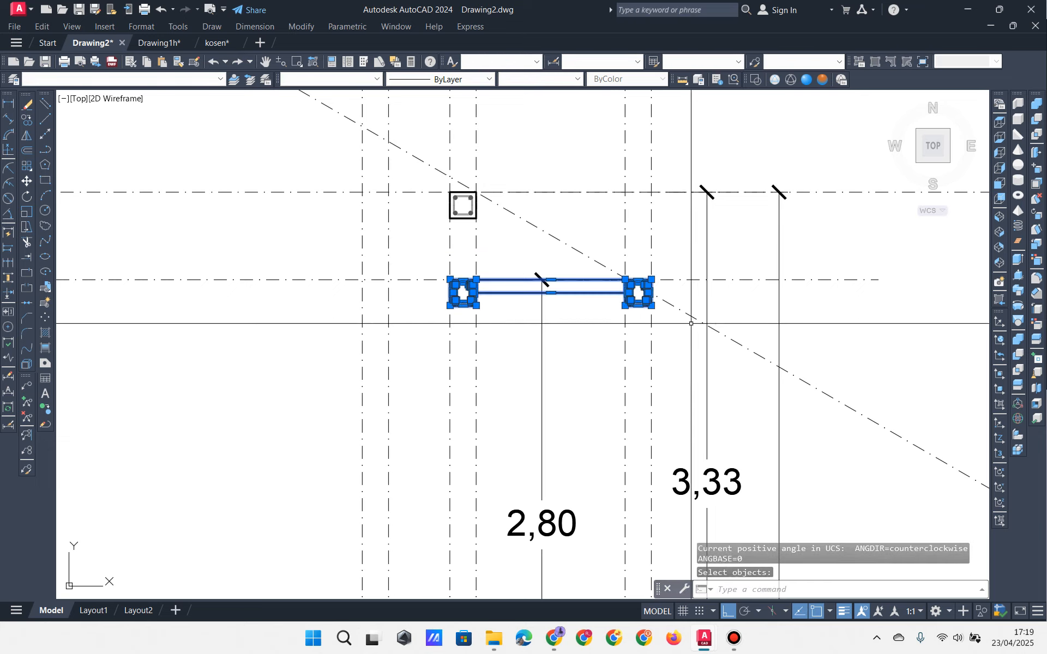
click(285, 255)
click(234, 320)
text(m)
key(Return)
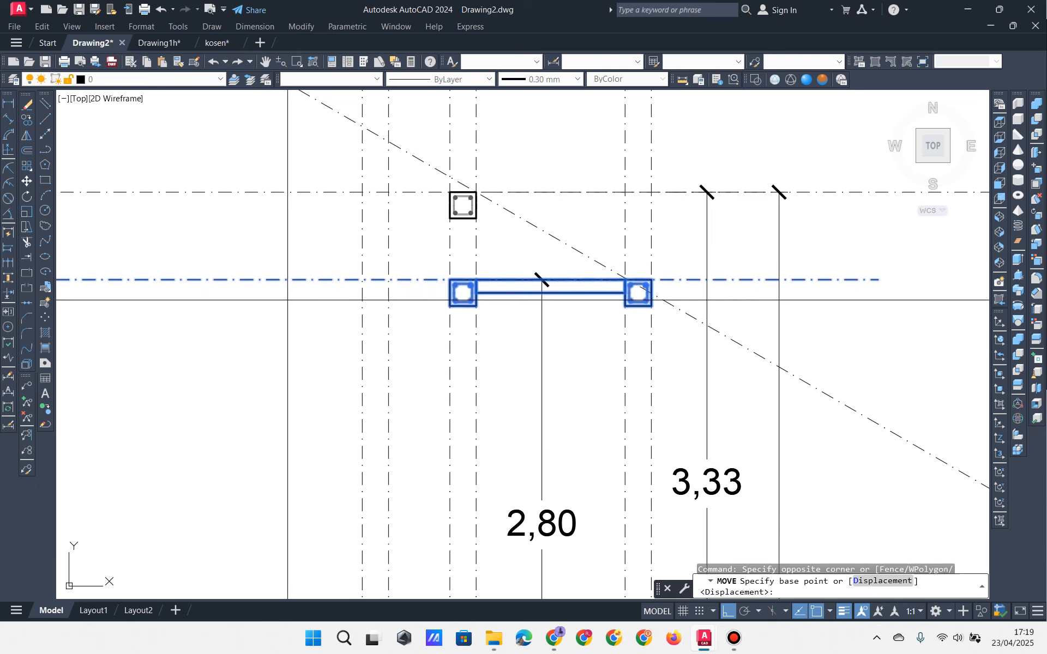
click(244, 341)
text(300)
key(Return)
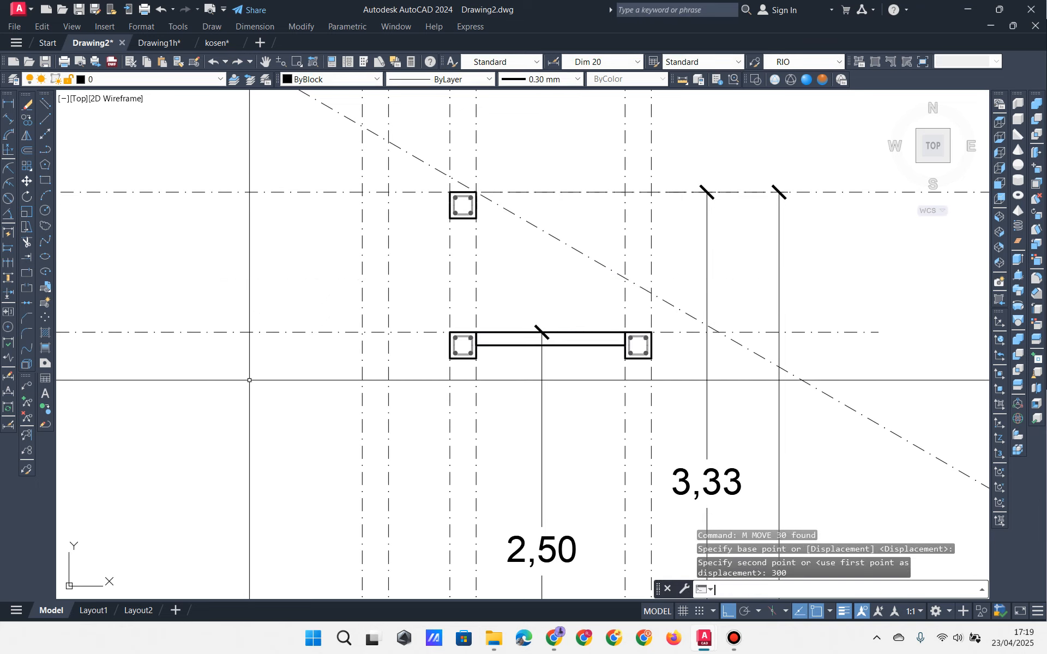
middle_drag(608, 306, 588, 192)
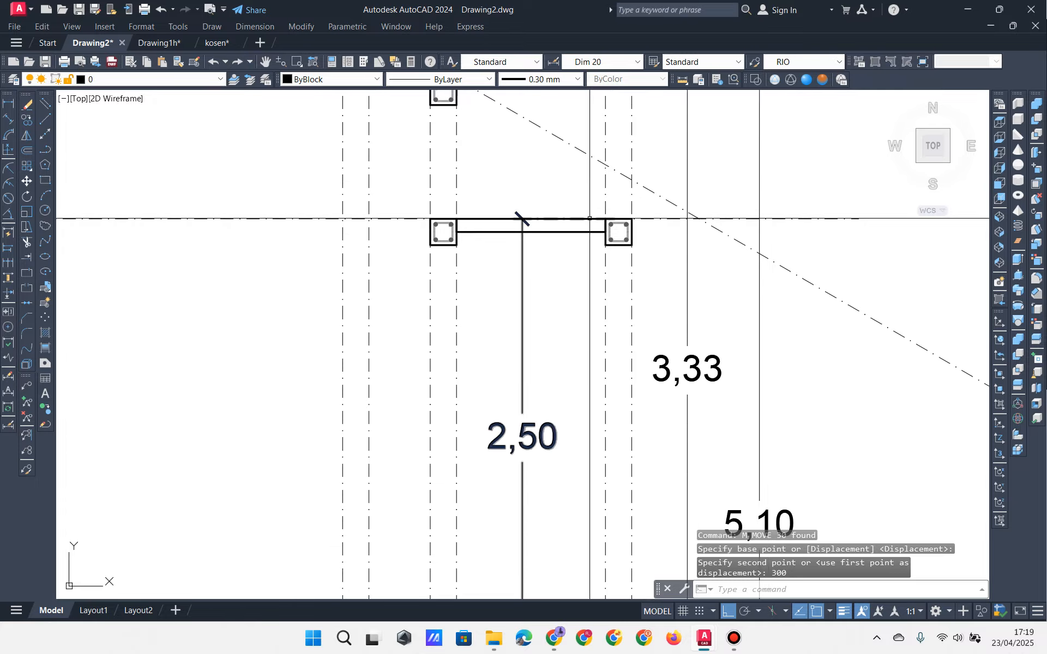
scroll(522, 220, down, 2)
mouse_move(556, 227)
middle_down()
mouse_move(582, 259)
mouse_move(577, 284)
middle_up()
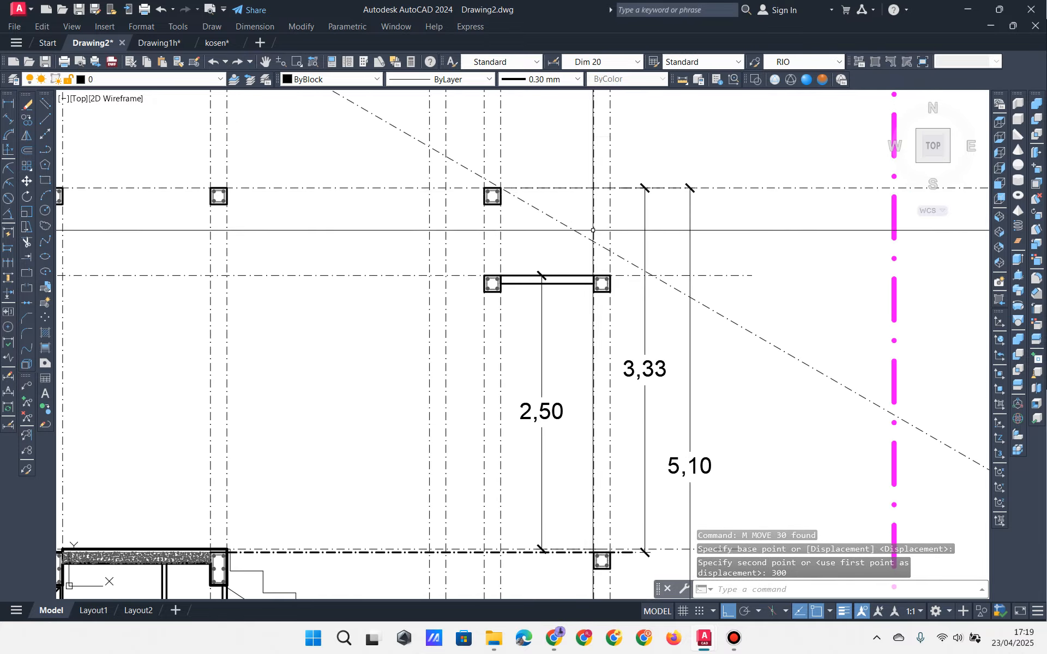
Step: Dimension from the upper column down to the beam axis, placed in line with 2,50
click(8, 103)
scroll(524, 201, up, 4)
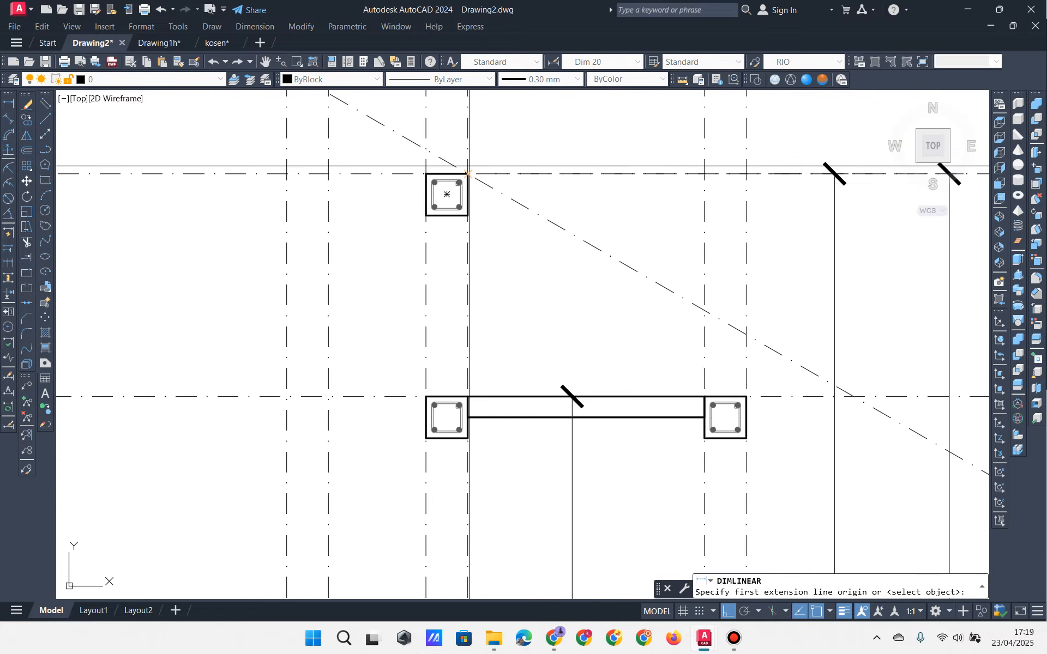
click(500, 191)
click(467, 396)
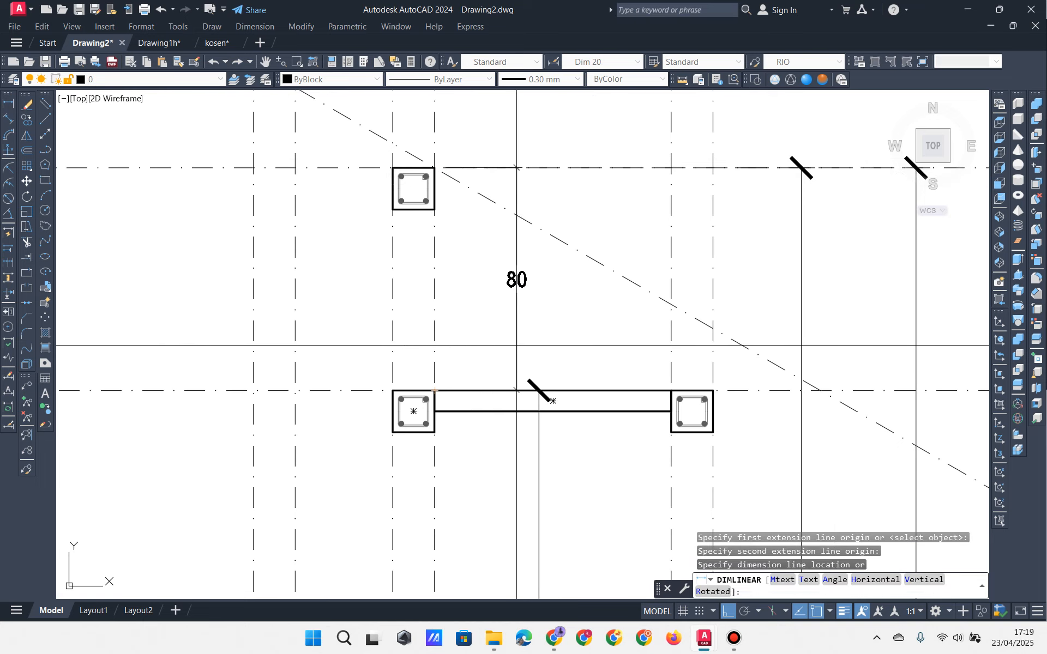
scroll(542, 351, down, 3)
click(552, 475)
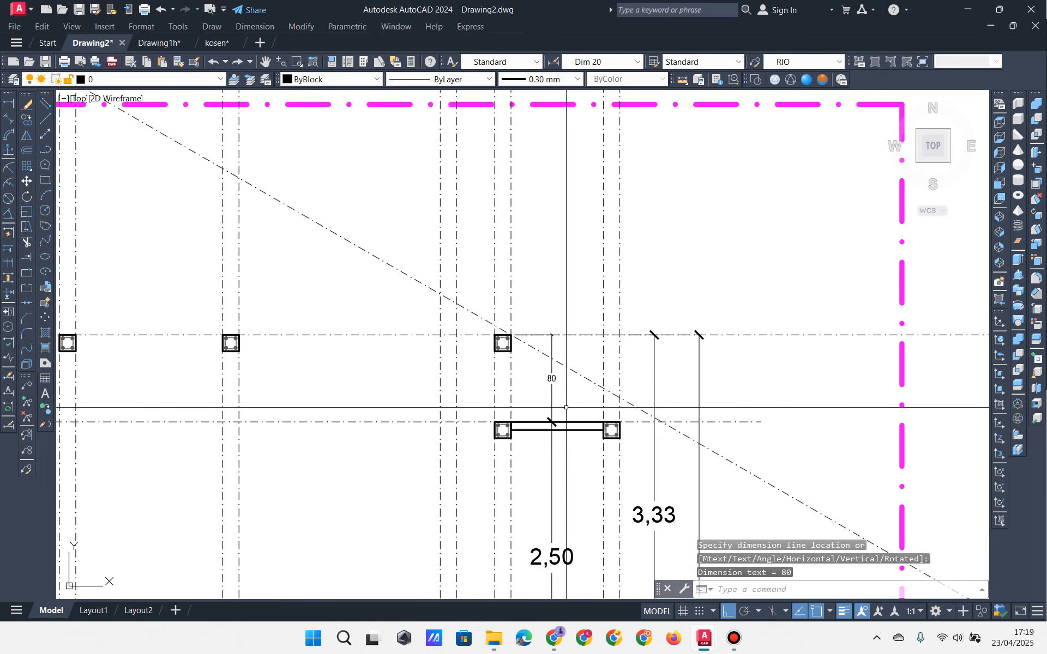
Step: Apply the Elev + dimension style so the new dimension reads 0,80
click(565, 407)
click(540, 390)
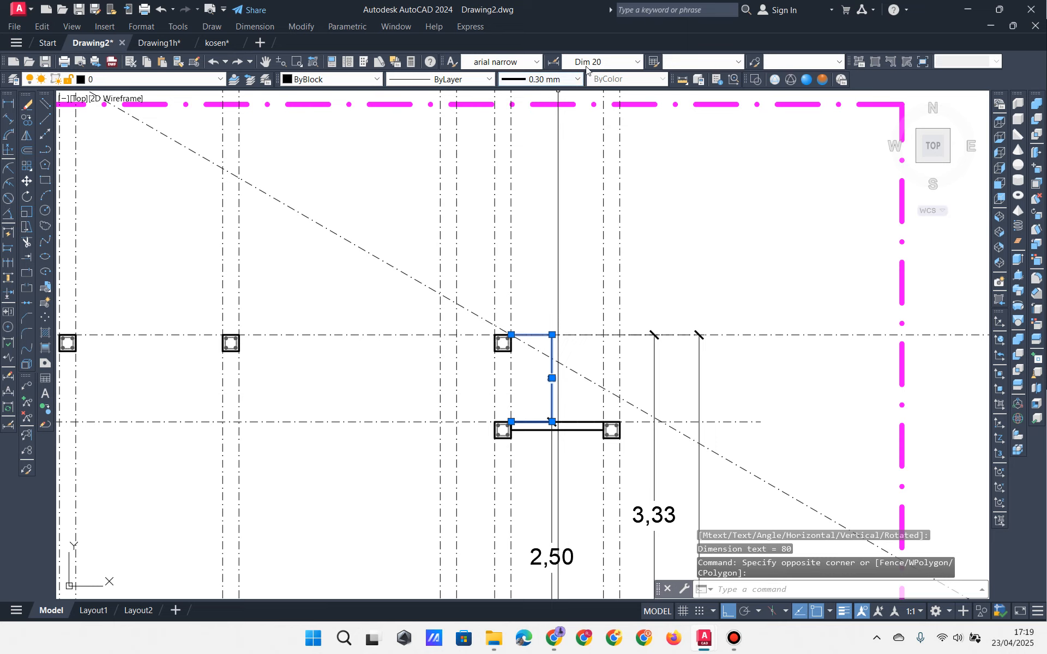
click(600, 62)
click(613, 123)
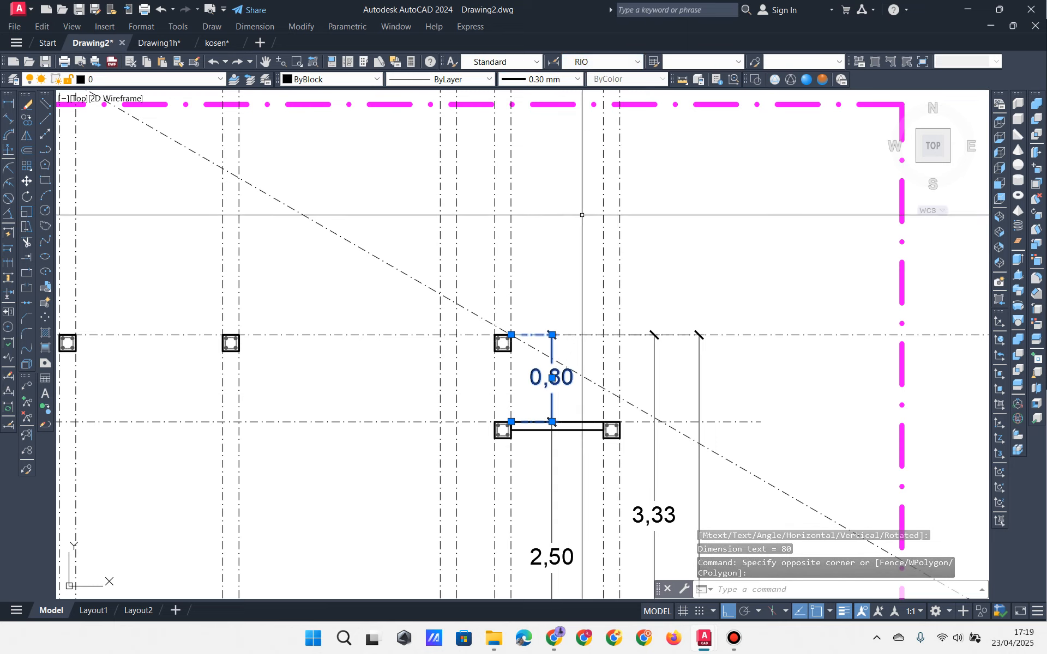
key(Escape)
key(Escape)
middle_drag(554, 380, 577, 305)
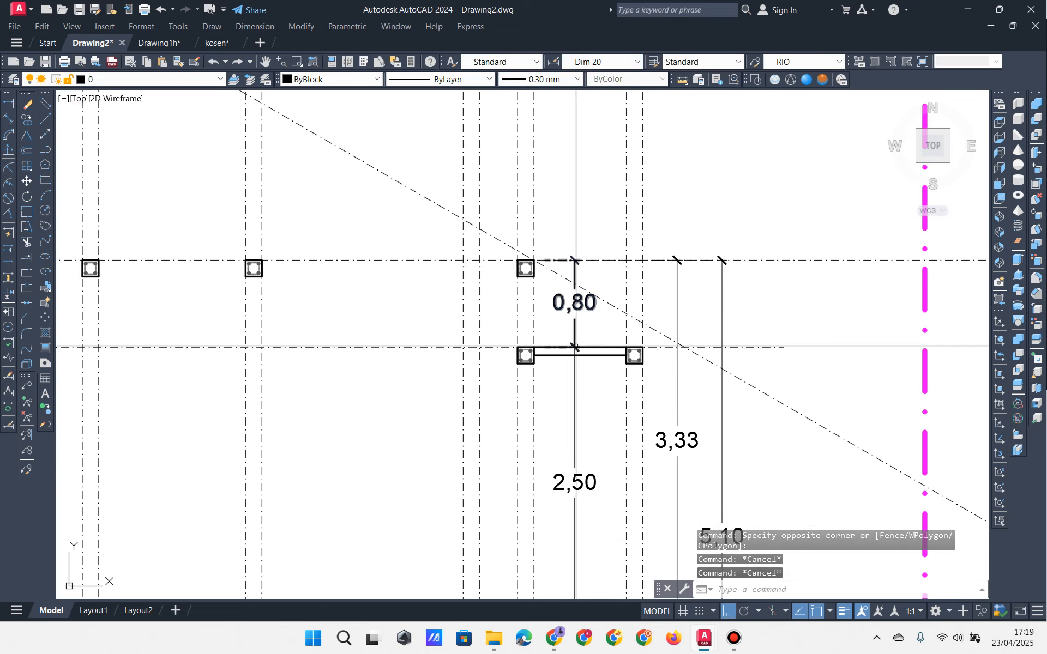
scroll(615, 339, up, 2)
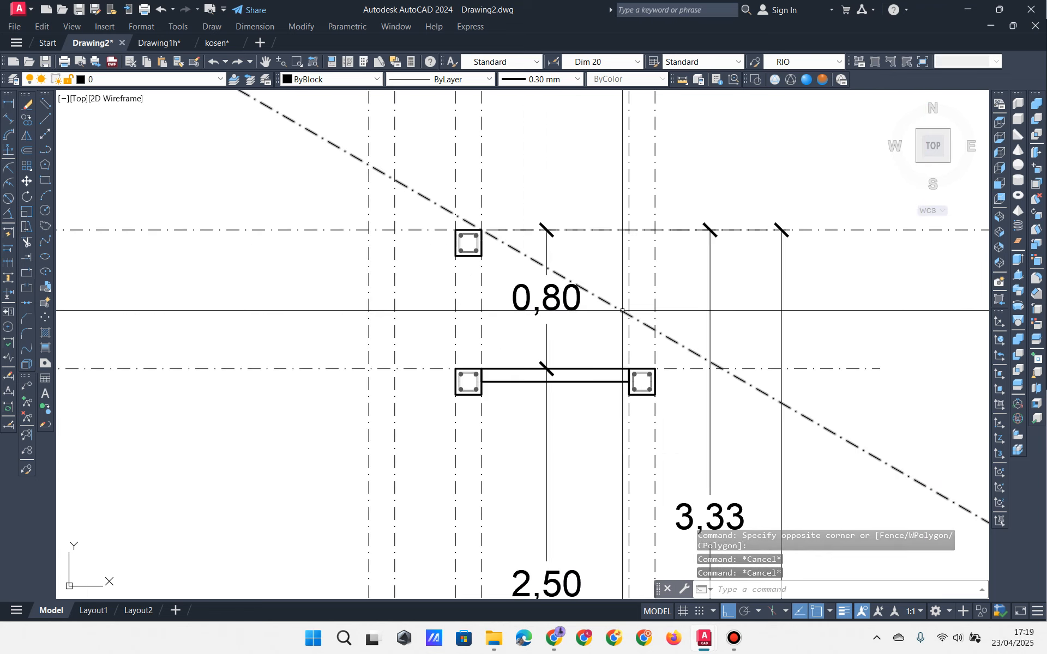
scroll(615, 322, down, 2)
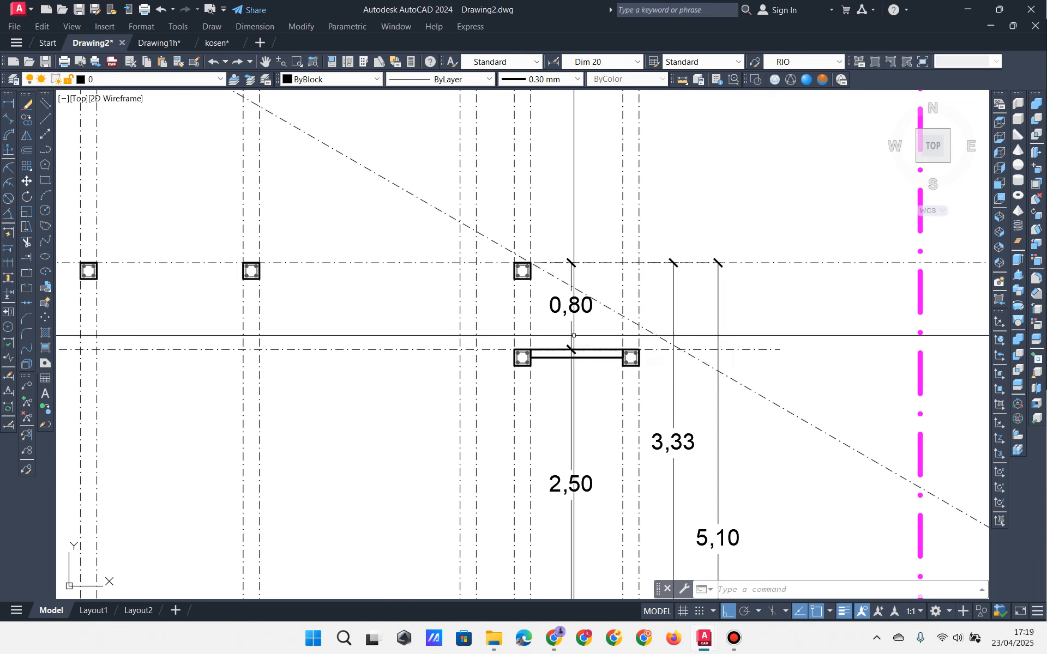
mouse_move(574, 335)
middle_down()
mouse_move(603, 297)
mouse_move(612, 342)
mouse_move(681, 366)
mouse_move(784, 329)
mouse_move(681, 373)
middle_up()
Step: Dimension the 150 span between the next two column tops, level with the 300 dimension
middle_drag(704, 325, 903, 308)
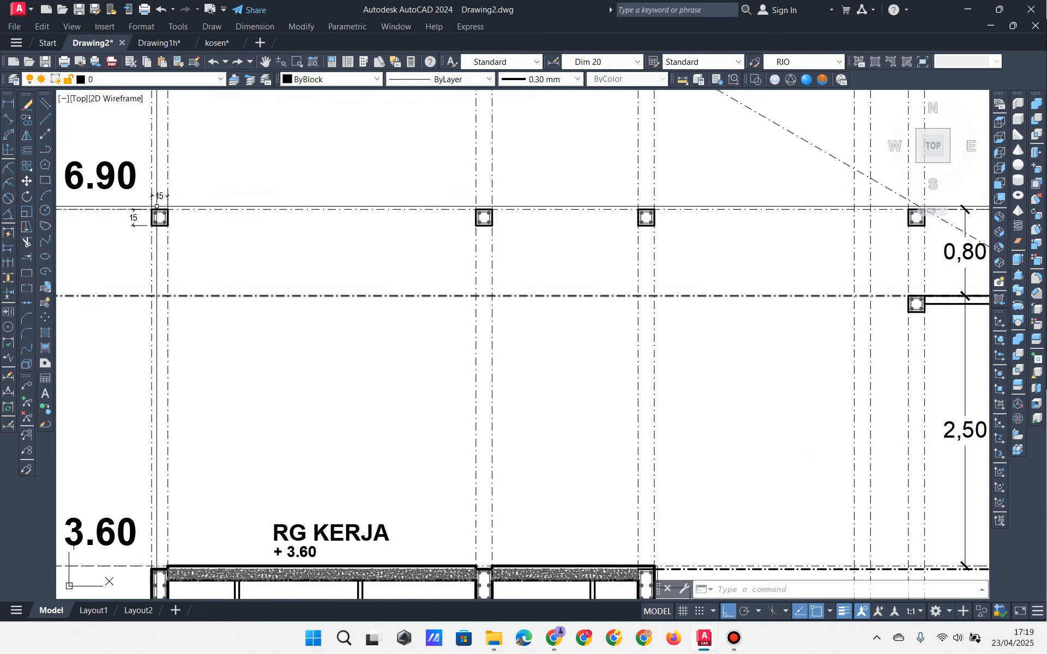
click(8, 105)
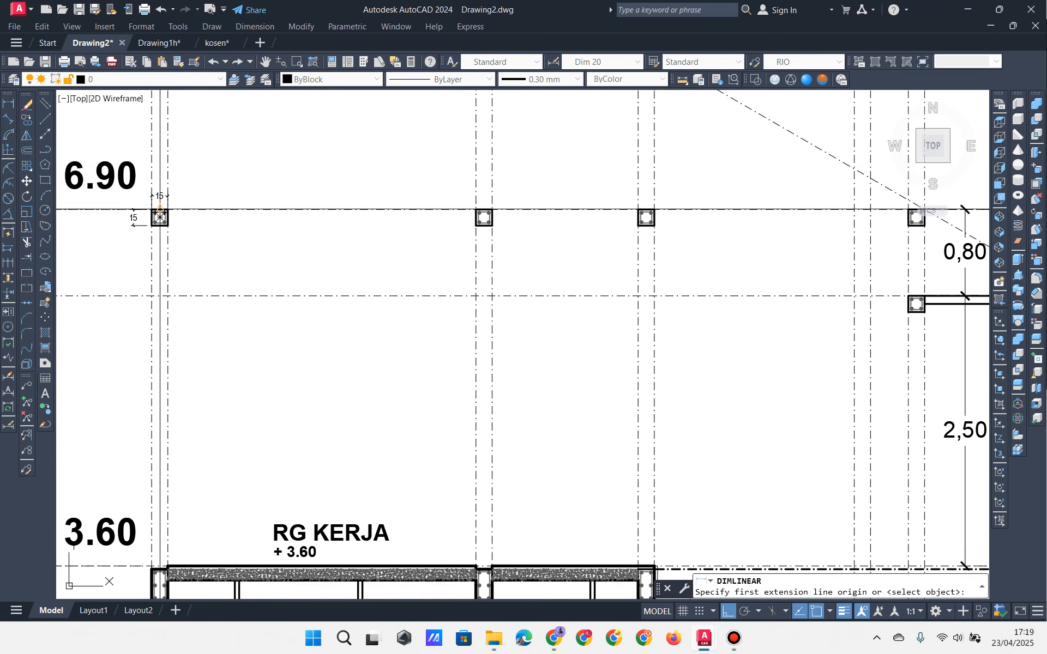
click(160, 217)
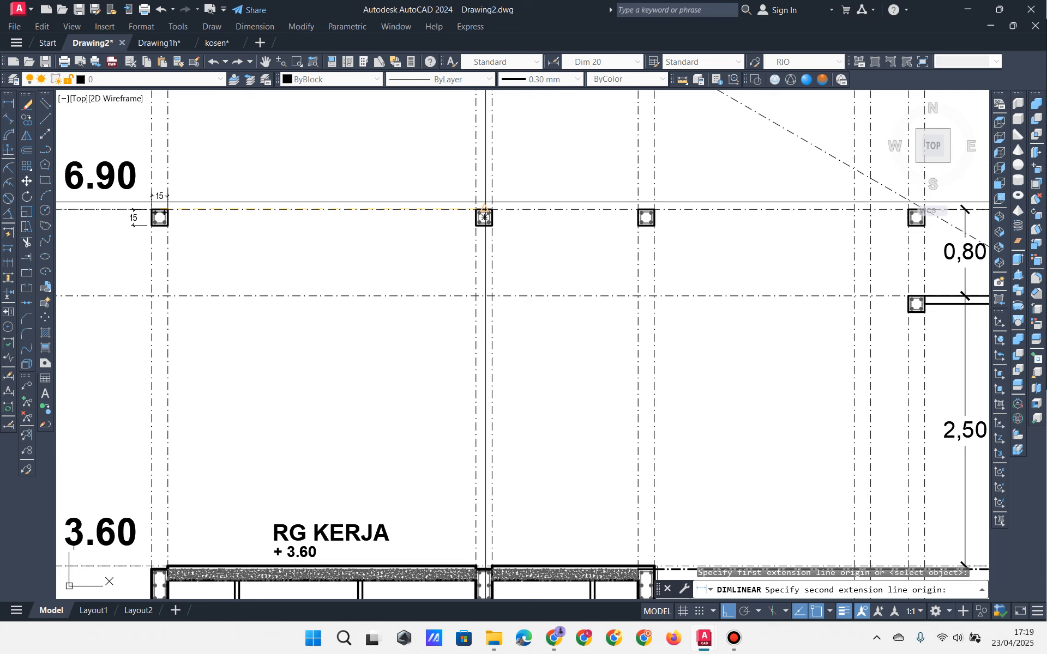
click(485, 217)
middle_drag(129, 199, 321, 222)
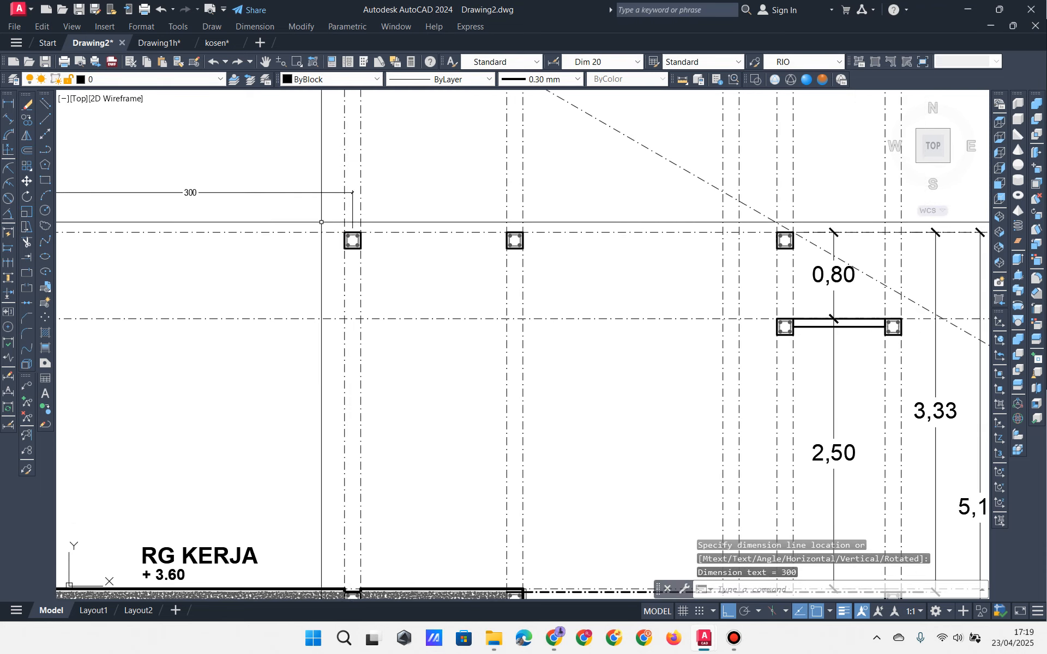
scroll(366, 227, up, 2)
key(Return)
click(344, 236)
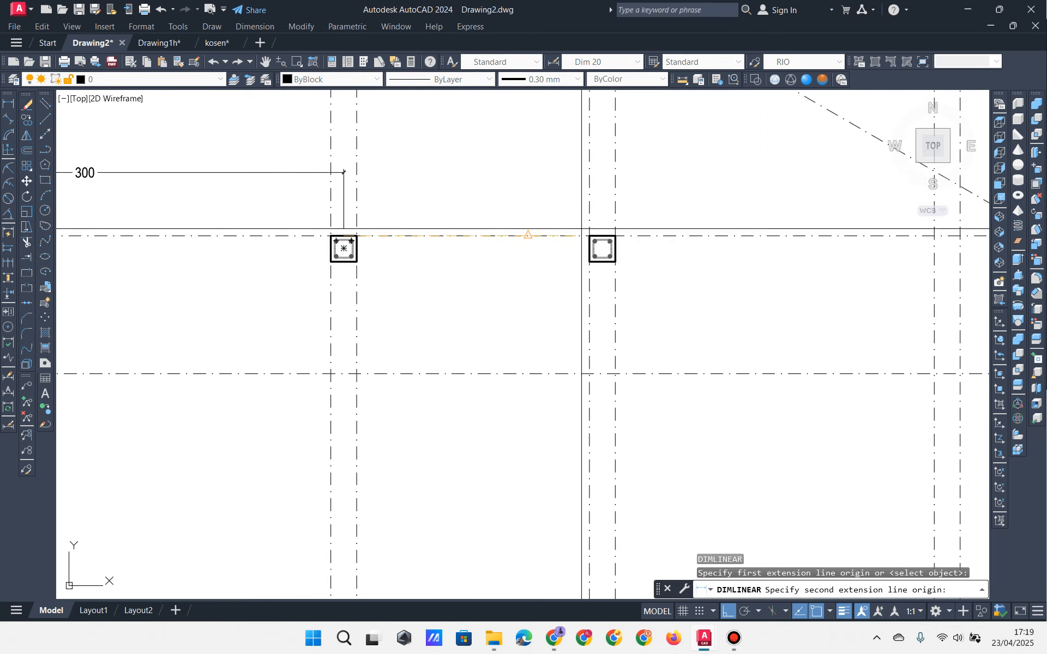
click(603, 236)
click(213, 173)
scroll(331, 202, down, 2)
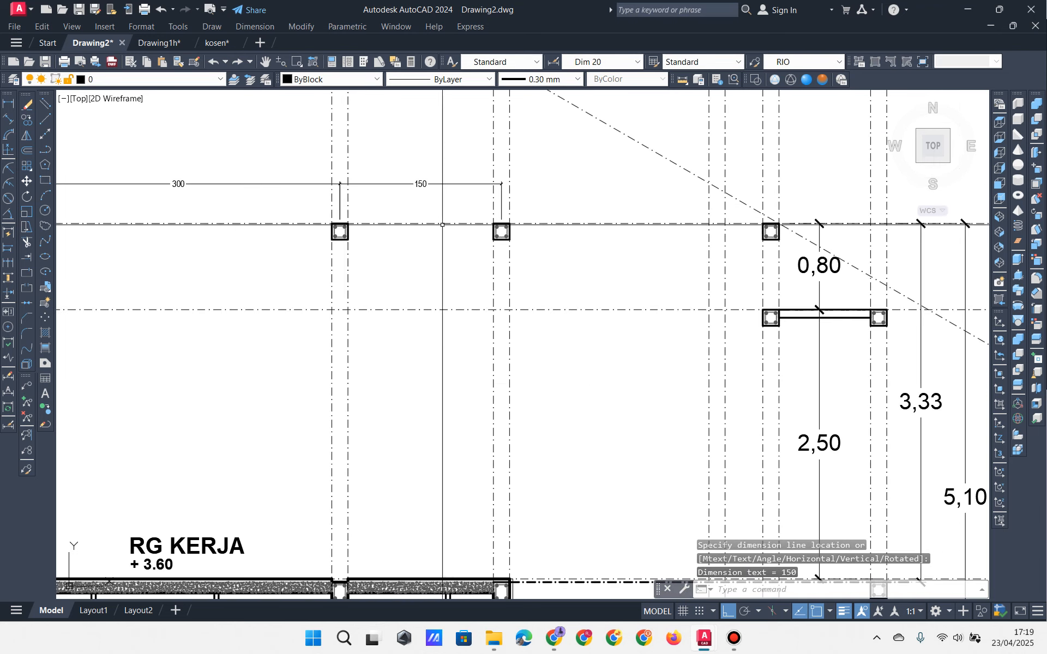
middle_drag(441, 224, 349, 248)
Step: Add the 250 and 100 column-spacing dimensions in line with the chain
key(Return)
scroll(408, 255, up, 2)
click(408, 255)
scroll(407, 255, up, 2)
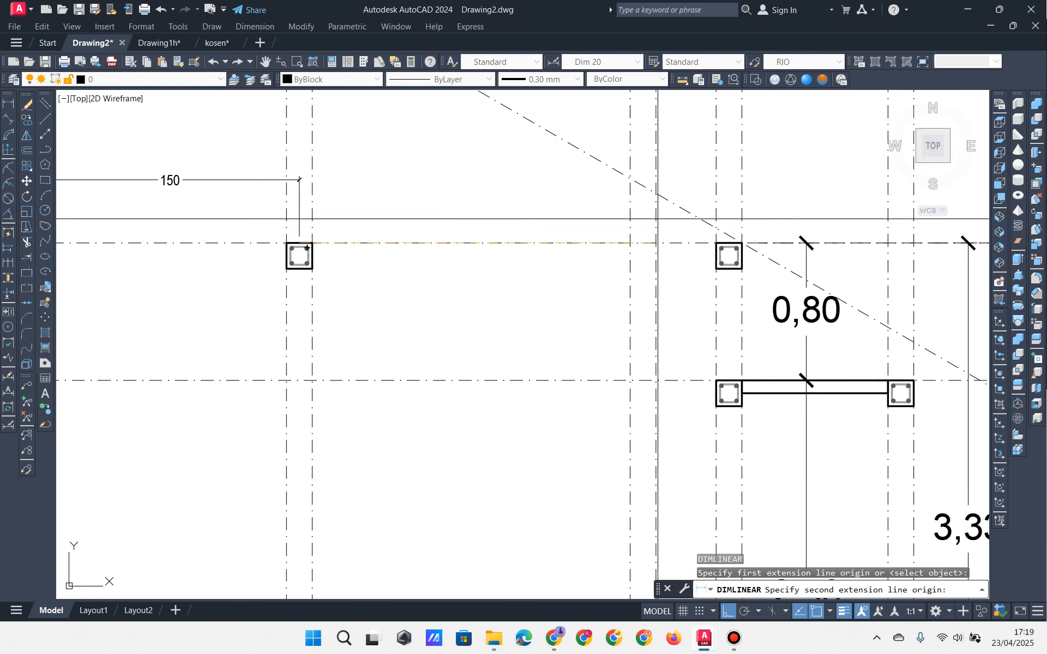
click(729, 255)
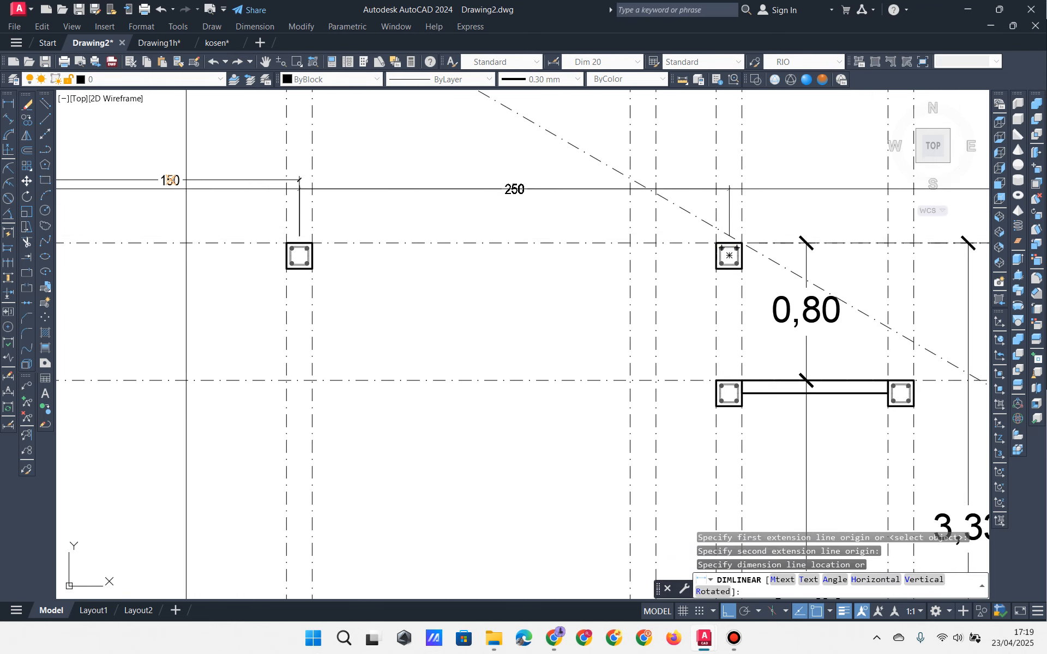
click(174, 180)
middle_drag(375, 229, 129, 262)
key(Return)
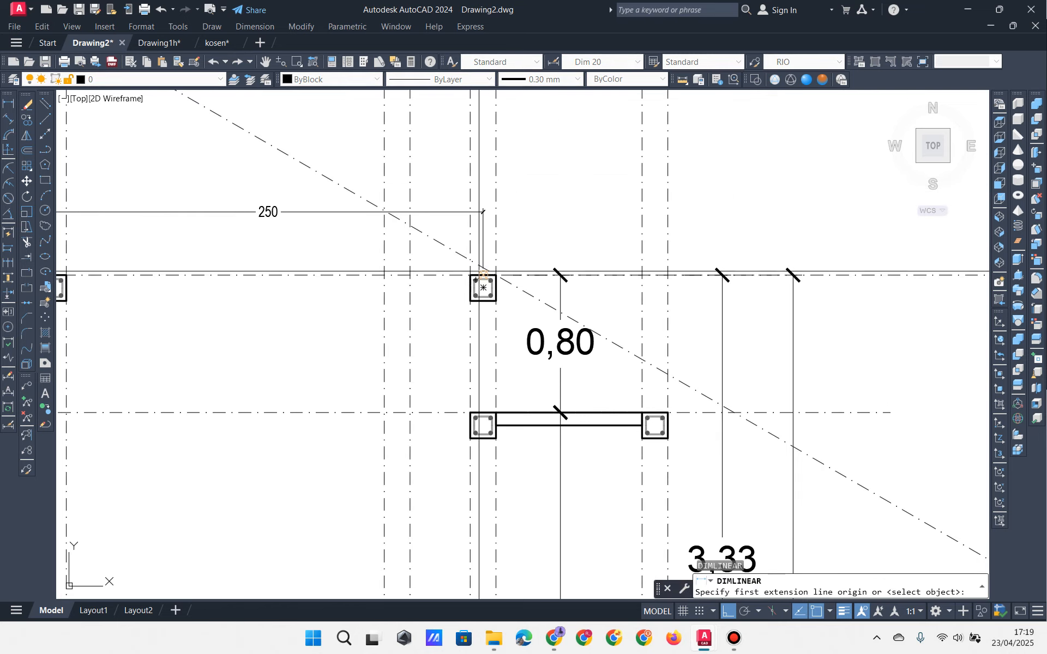
click(655, 425)
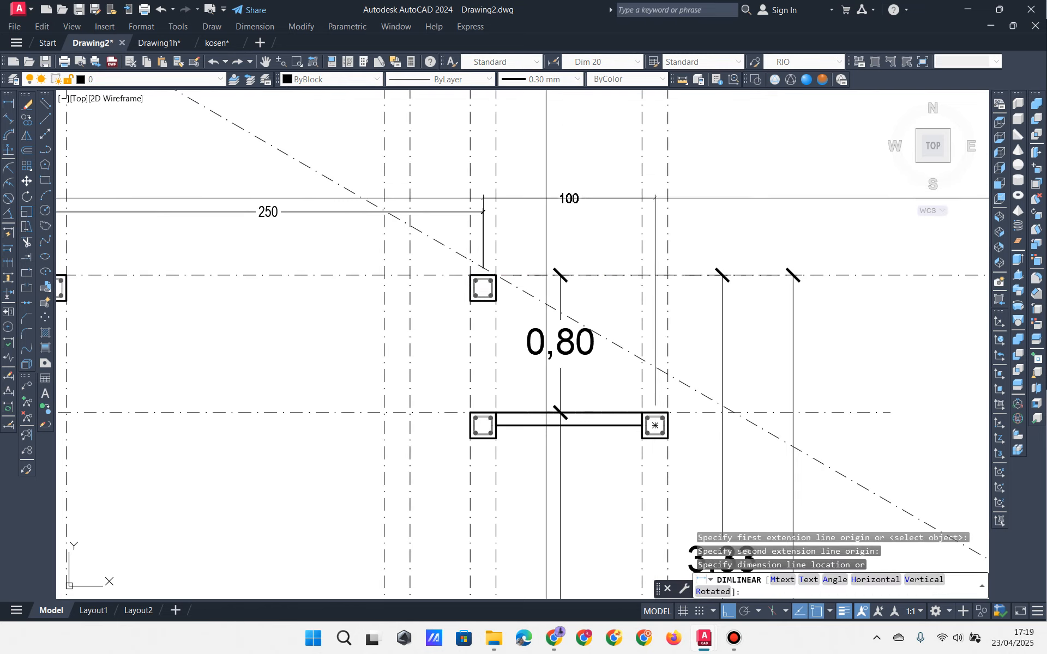
click(277, 217)
Step: Restyle the chain dimensions to RIO so they read 3,00, 1,50, 2,50, 1,00
scroll(546, 277, down, 2)
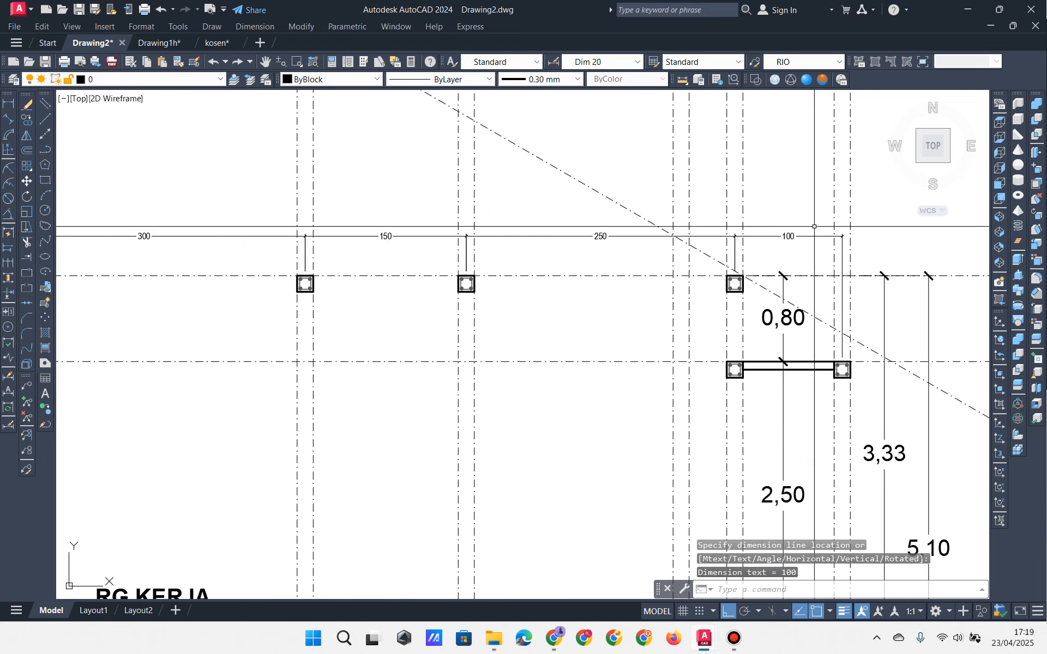
click(789, 236)
click(536, 236)
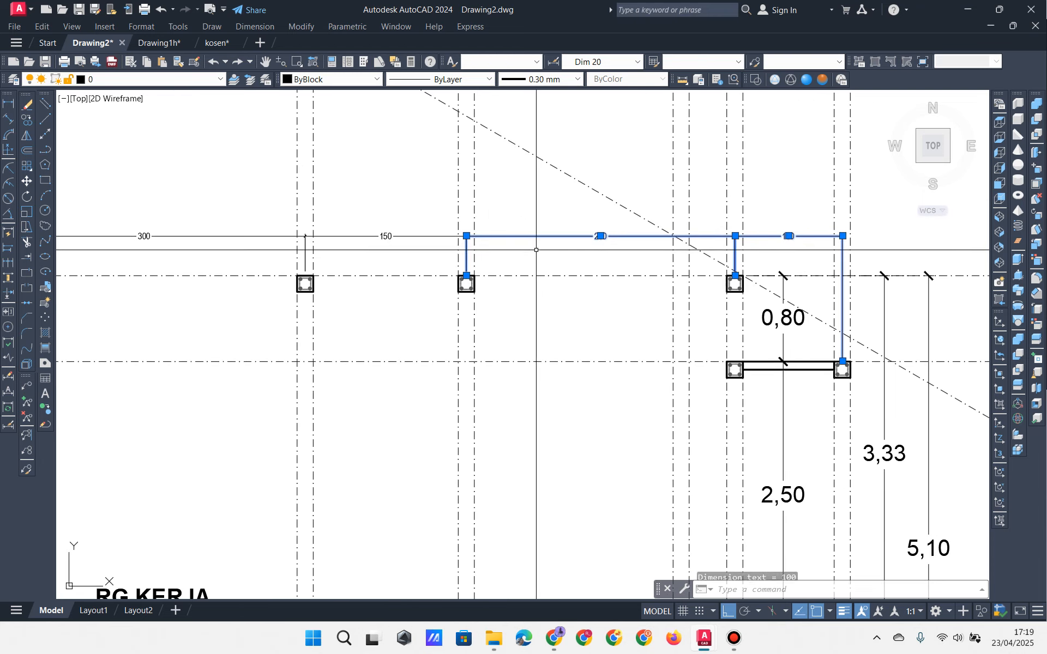
click(229, 216)
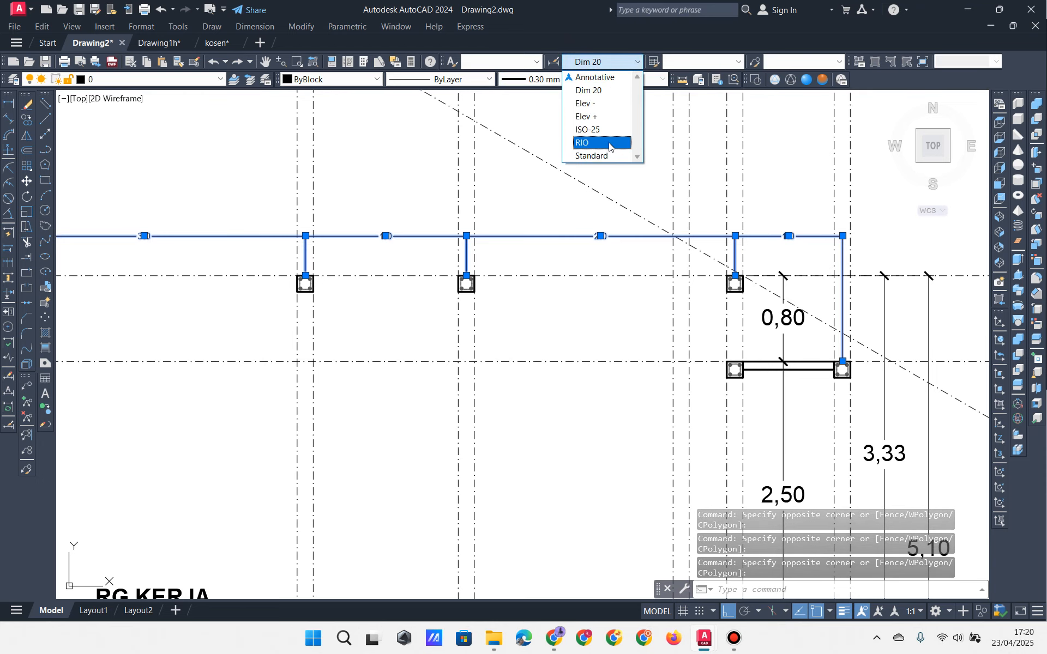
click(610, 142)
key(Escape)
key(Escape)
mouse_move(720, 220)
middle_down()
mouse_move(683, 178)
mouse_move(715, 187)
mouse_move(823, 167)
middle_up()
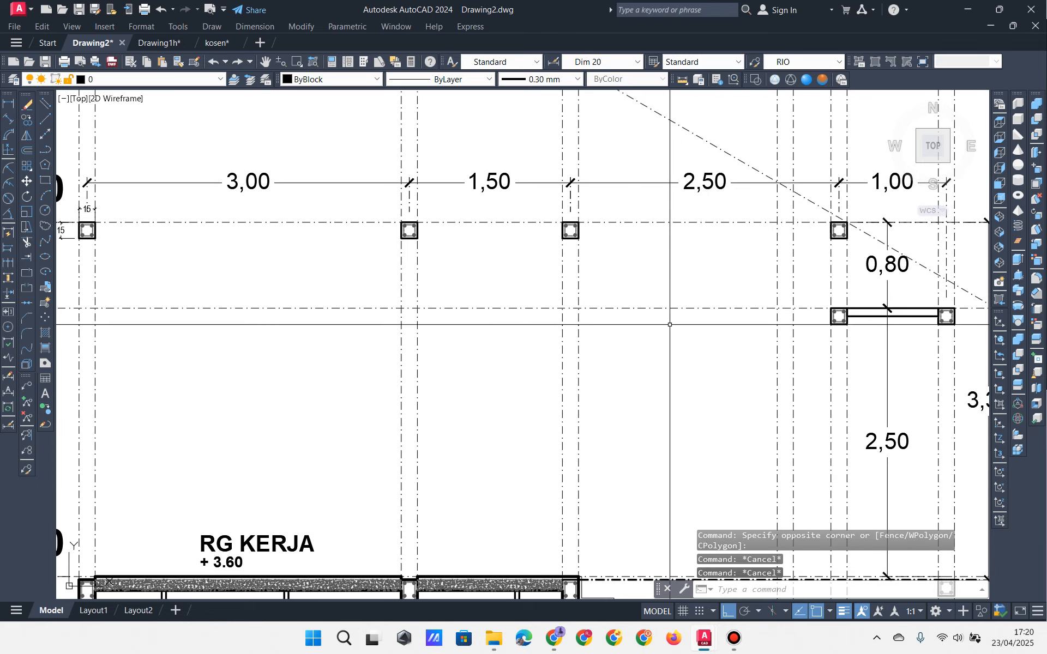
Step: Erase the thin beam line joining the two lower columns beneath the 0,80 dimension
scroll(647, 312, down, 2)
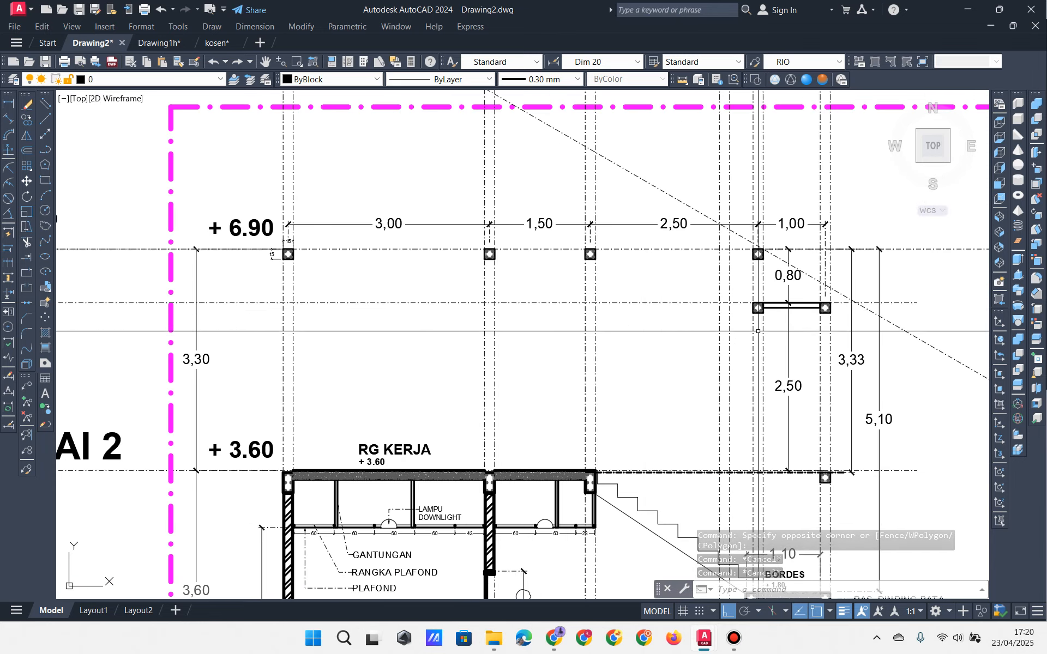
scroll(794, 313, up, 3)
scroll(800, 297, down, 7)
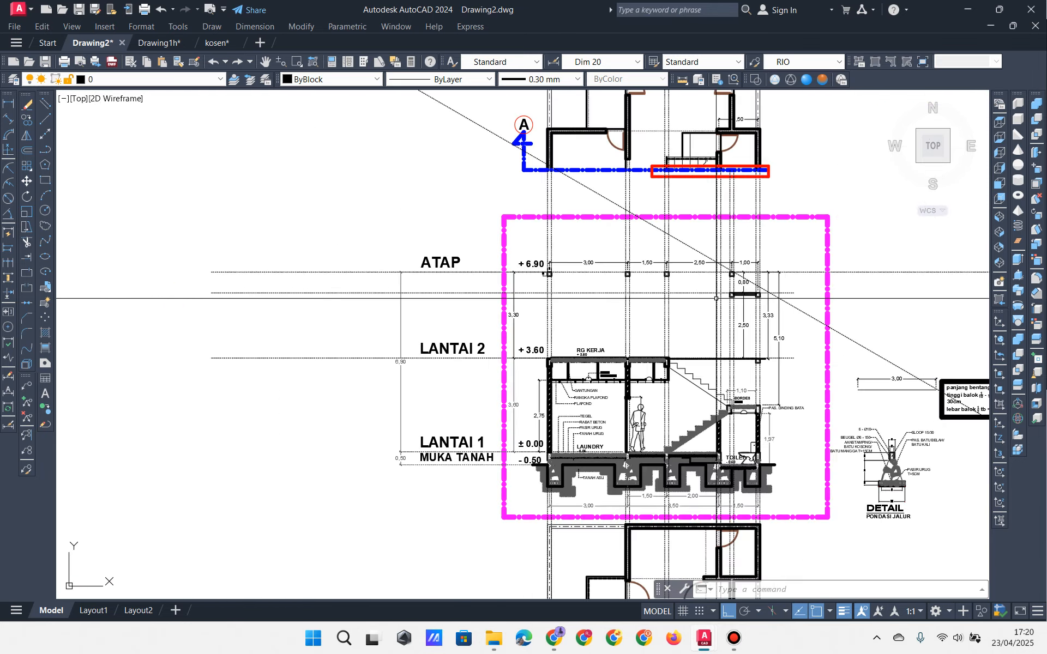
middle_drag(616, 225, 411, 105)
scroll(368, 245, up, 4)
middle_drag(383, 265, 344, 439)
middle_drag(435, 315, 413, 321)
scroll(450, 344, up, 2)
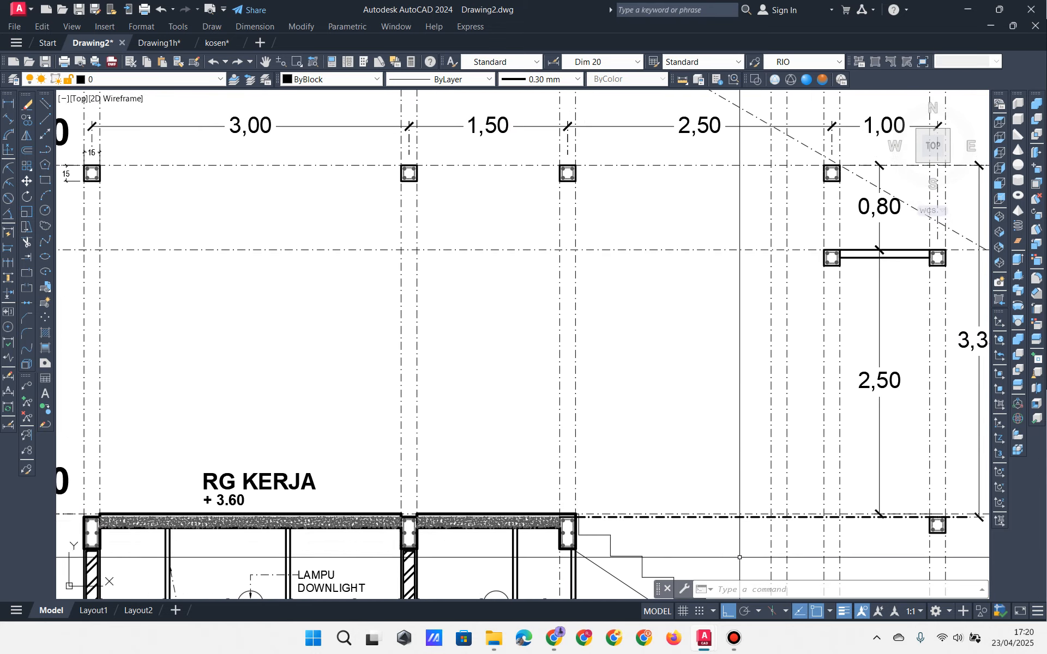
click(734, 639)
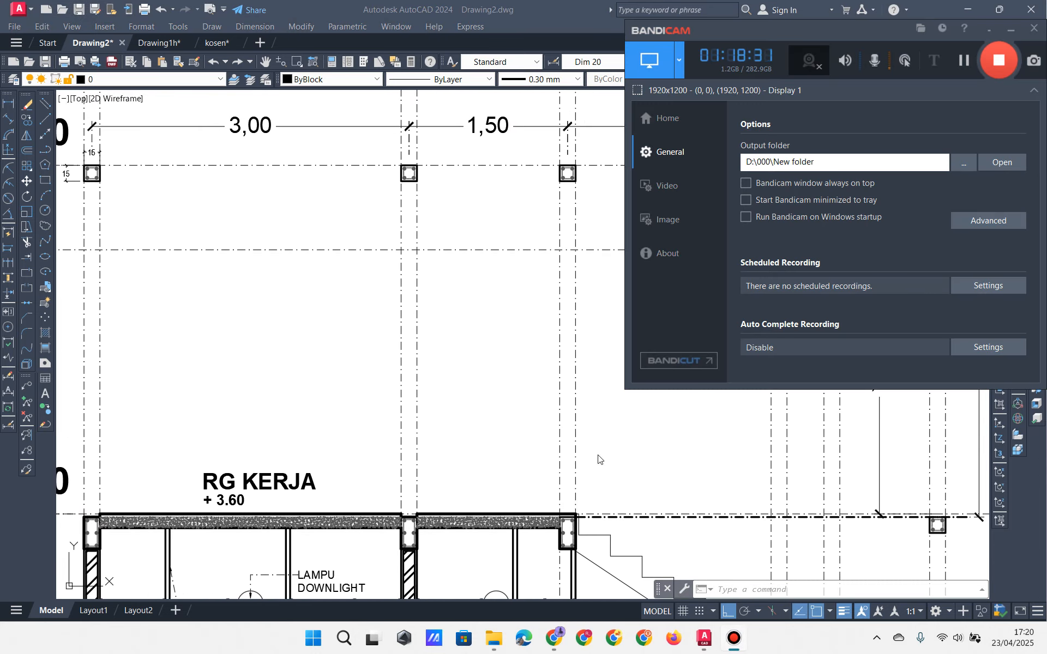
click(518, 370)
middle_drag(564, 369, 494, 376)
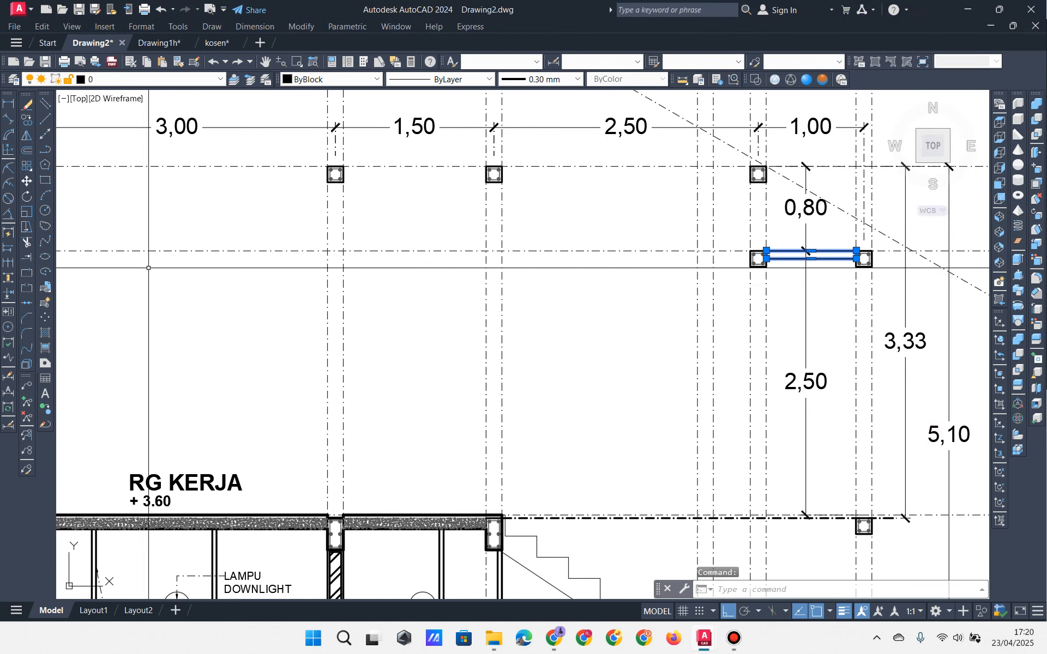
click(29, 104)
scroll(498, 304, down, 2)
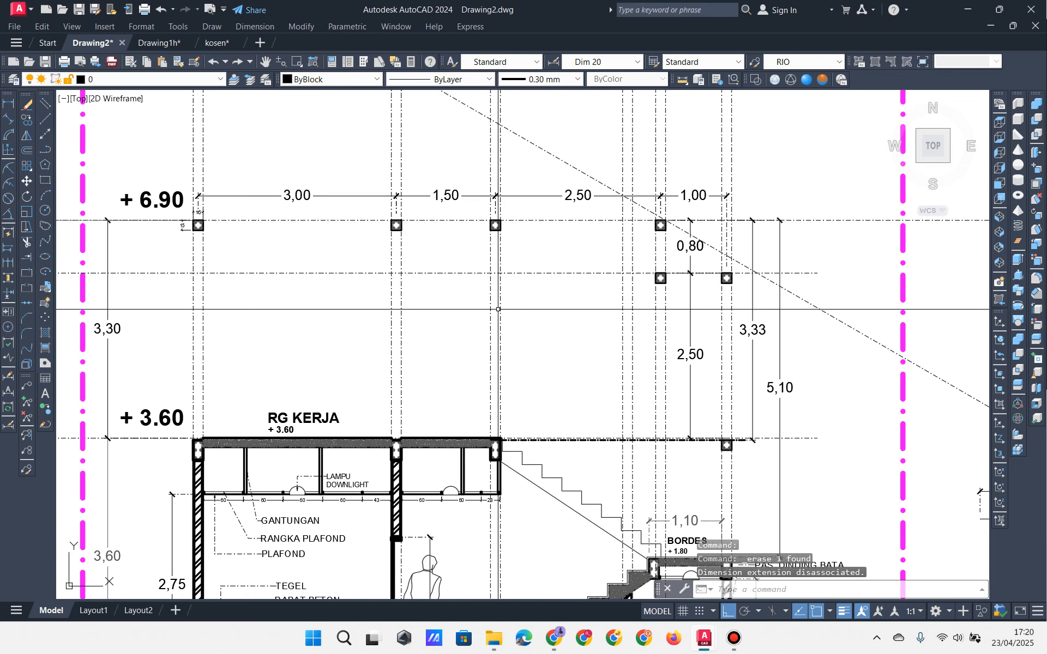
scroll(434, 329, up, 2)
mouse_move(425, 338)
middle_down()
mouse_move(458, 366)
mouse_move(451, 372)
middle_up()
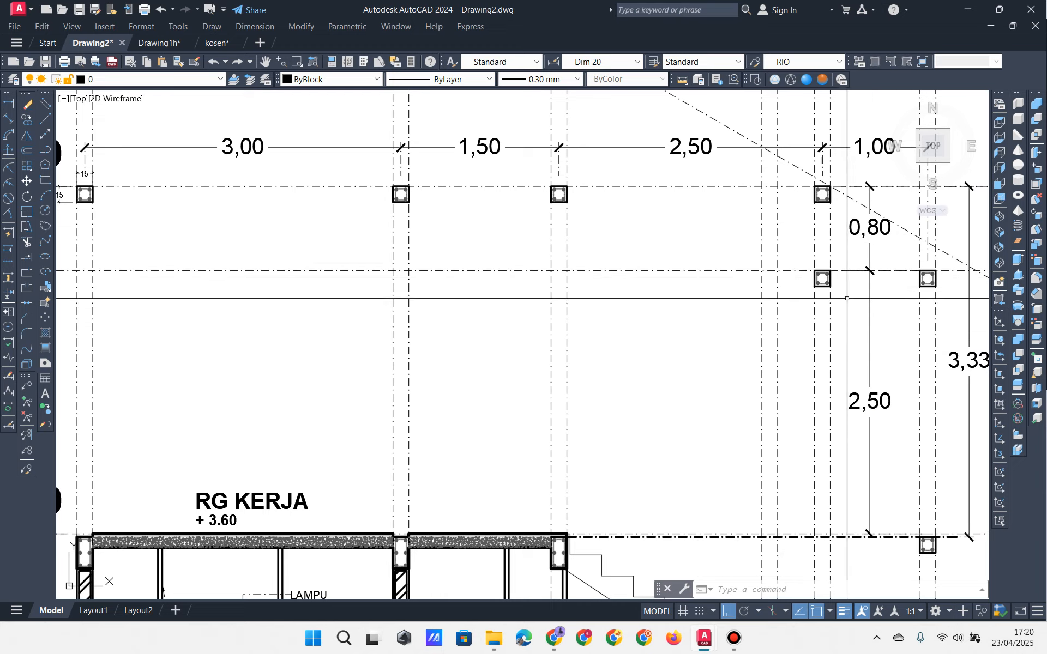
mouse_move(709, 341)
middle_down()
mouse_move(722, 355)
mouse_move(713, 365)
mouse_move(675, 369)
mouse_move(747, 366)
mouse_move(682, 362)
mouse_move(671, 344)
middle_up()
scroll(745, 364, down, 2)
scroll(672, 344, down, 2)
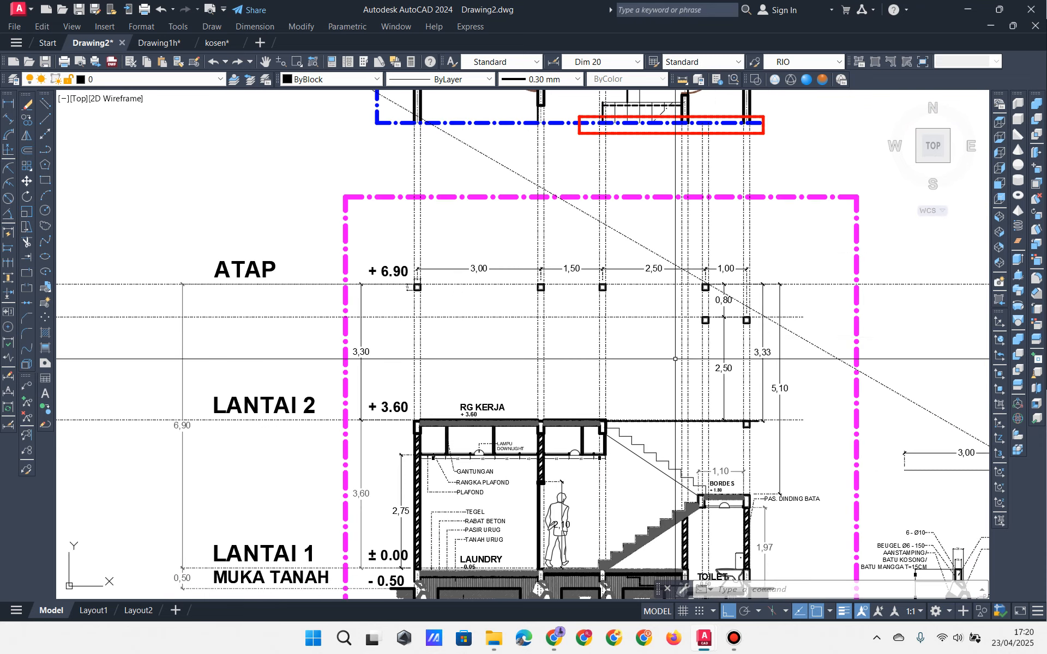
middle_drag(727, 483, 688, 337)
scroll(690, 348, up, 5)
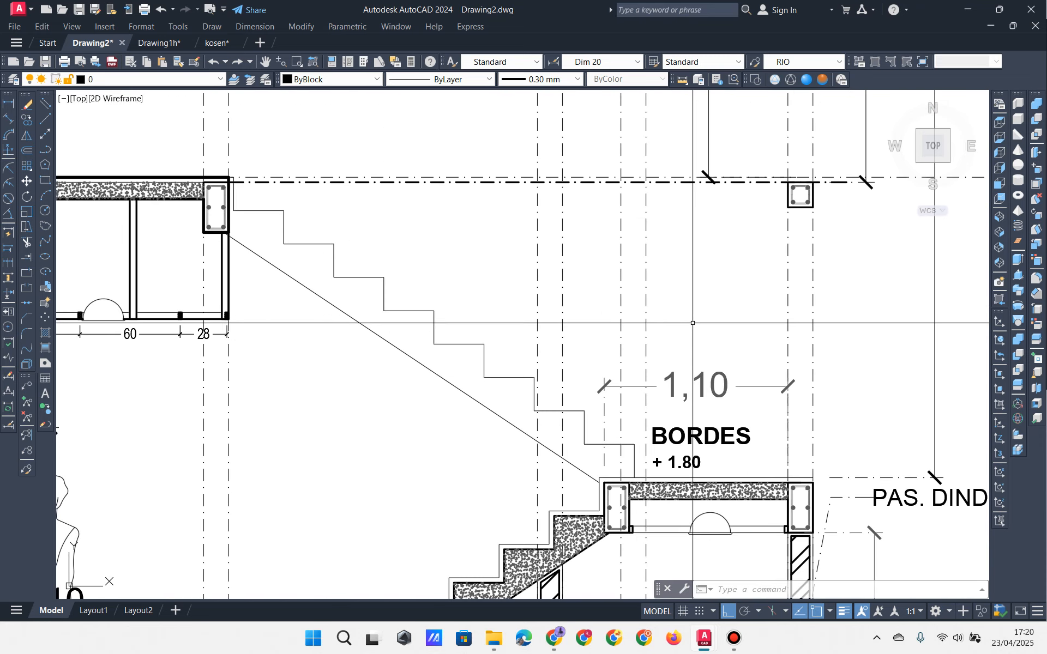
click(680, 281)
click(609, 290)
scroll(630, 296, down, 5)
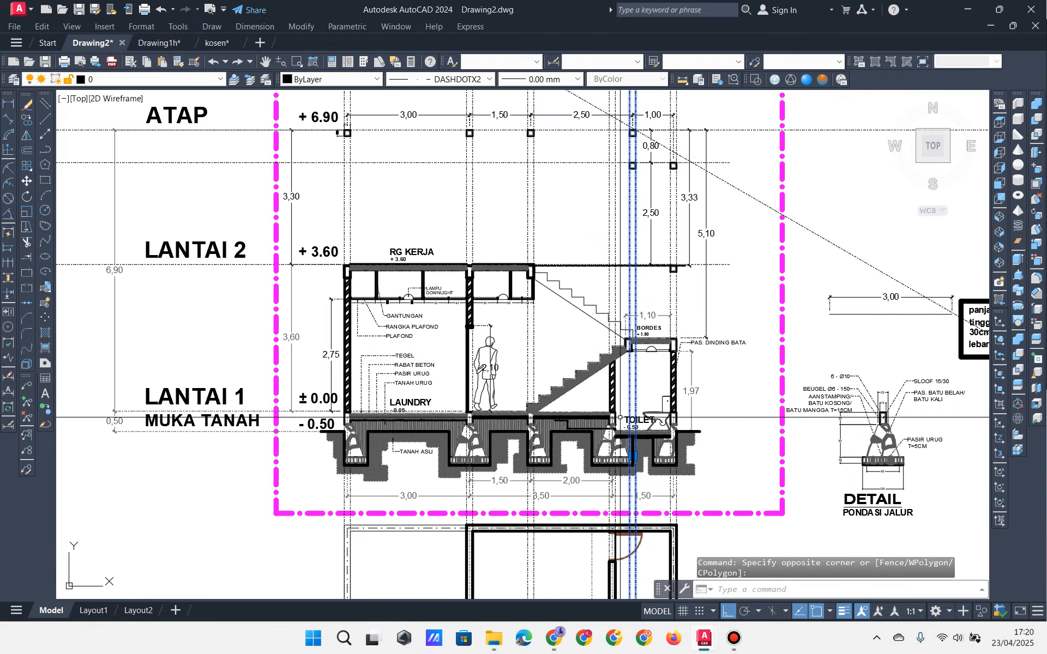
middle_drag(644, 567, 661, 245)
scroll(653, 381, up, 2)
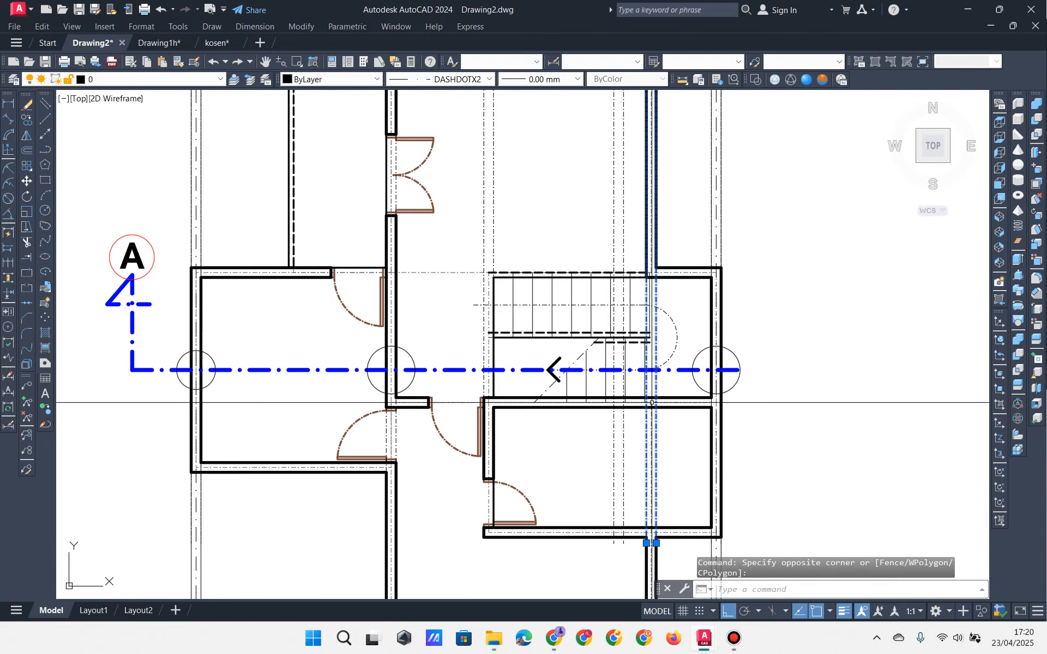
scroll(629, 298, down, 4)
mouse_move(630, 182)
middle_down()
mouse_move(654, 416)
mouse_move(649, 314)
mouse_move(638, 387)
middle_up()
scroll(649, 314, up, 4)
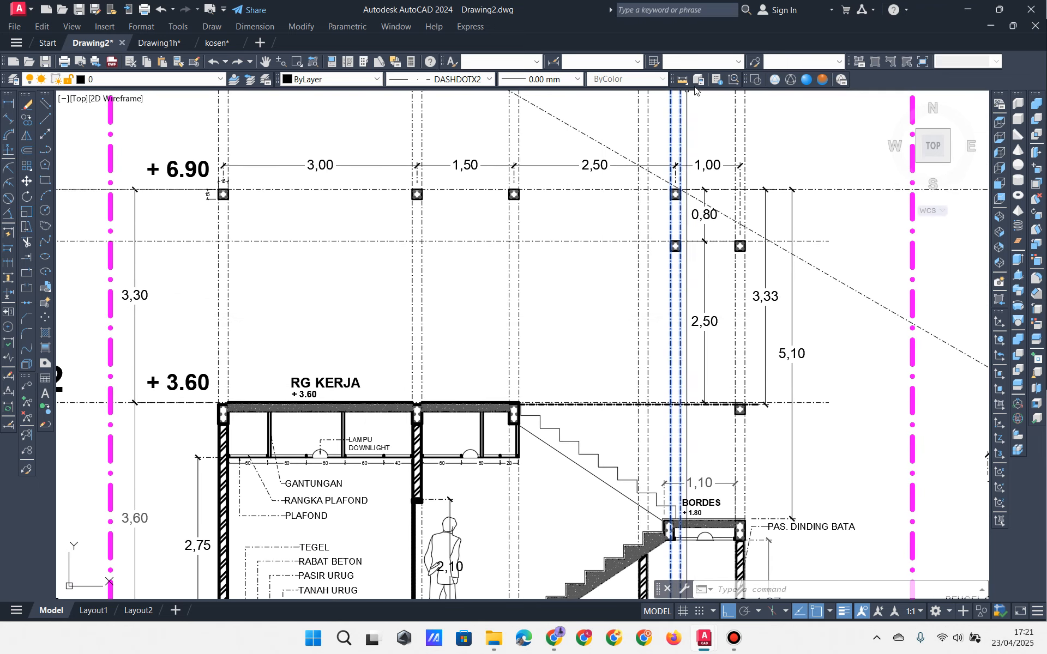
click(299, 62)
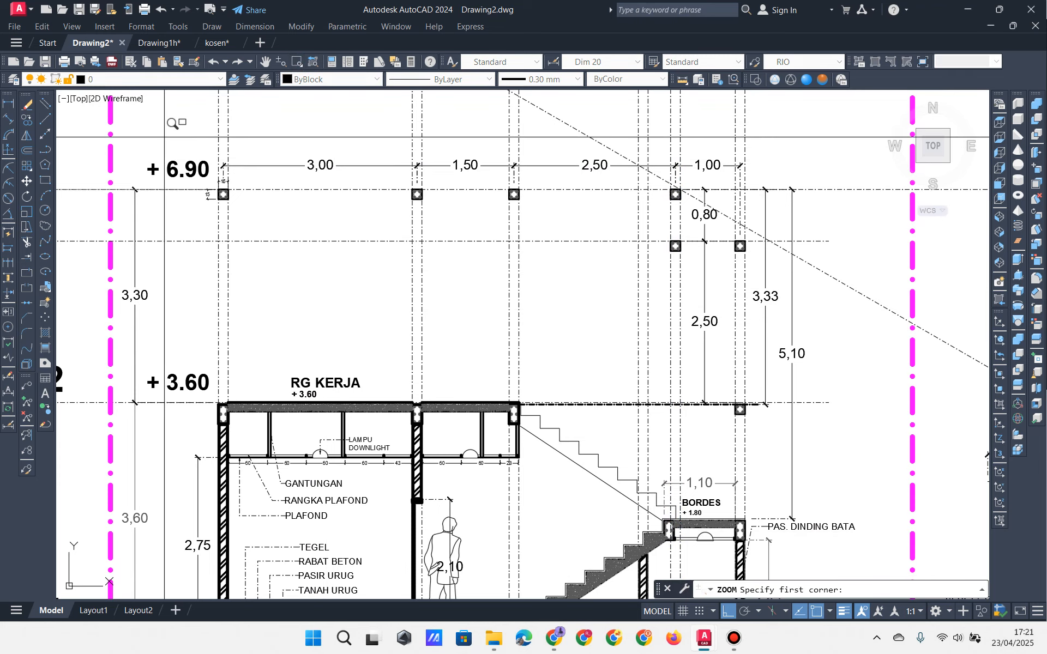
click(157, 125)
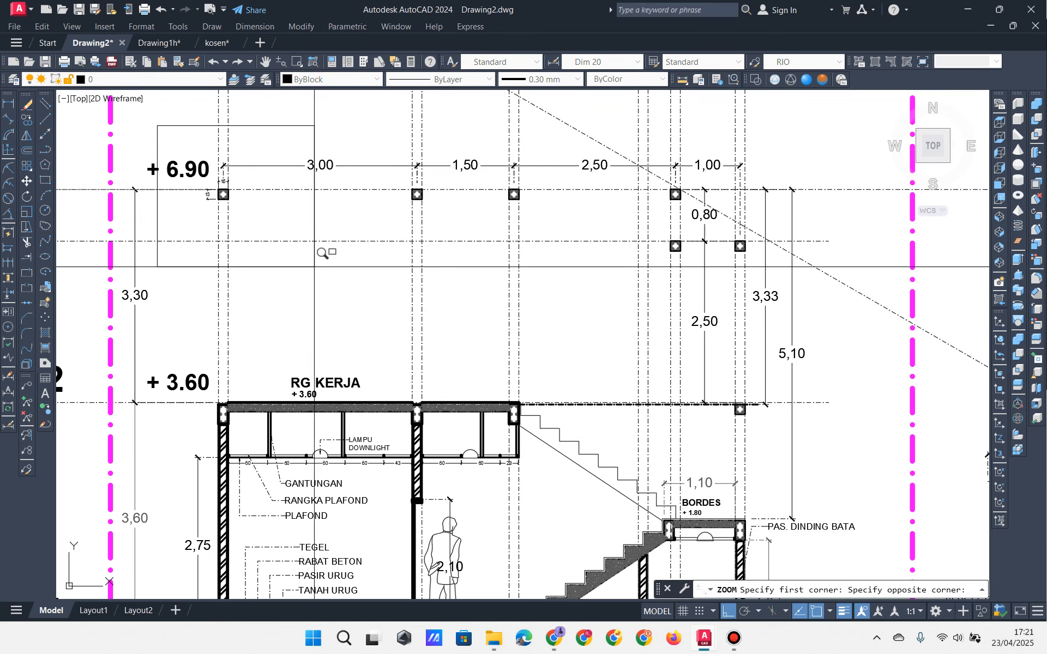
click(831, 491)
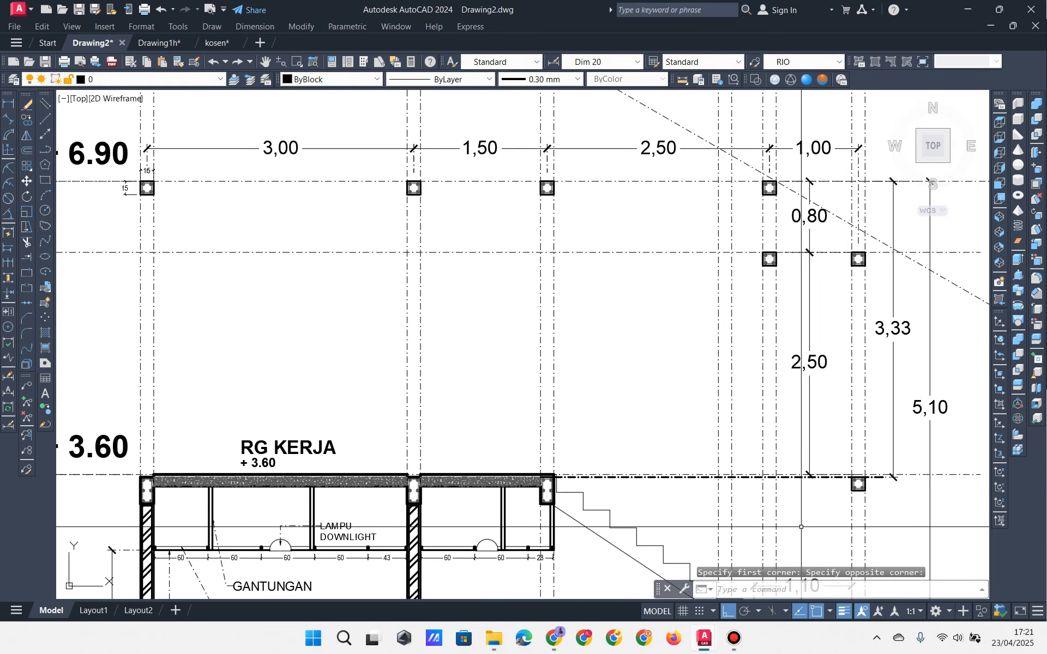